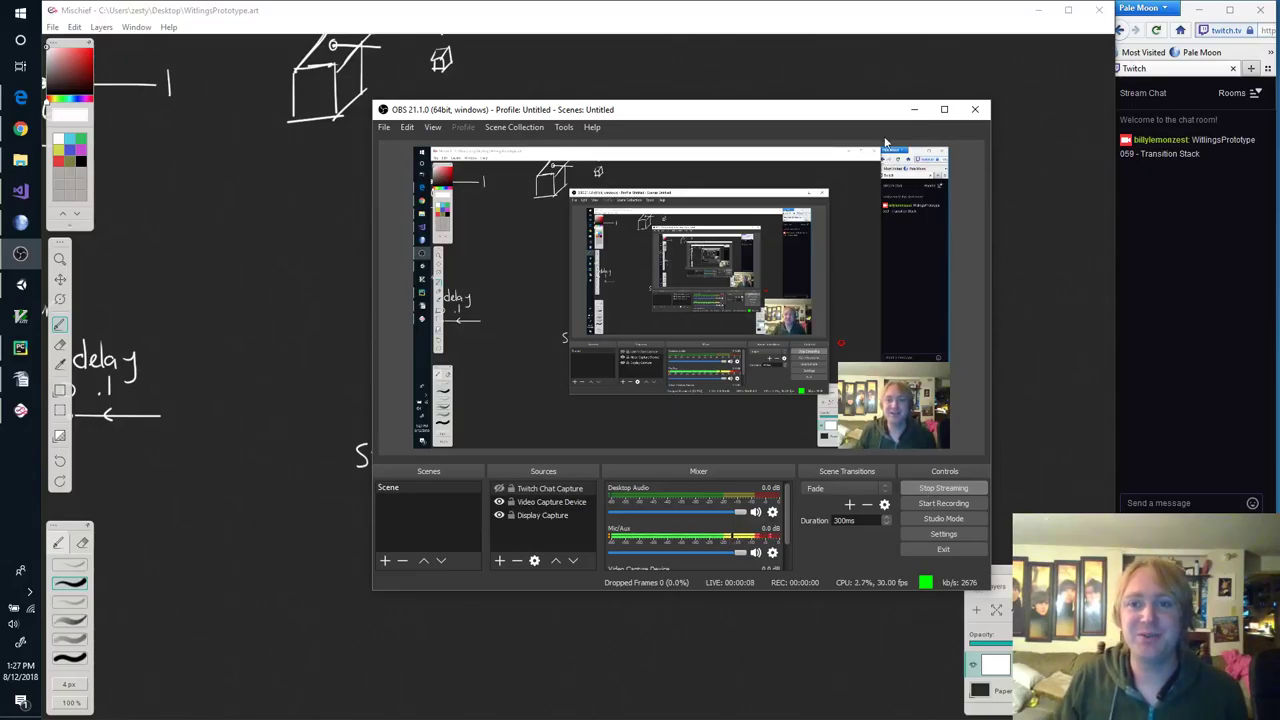
# Step: Minimize OBS to reveal the full Mischief transition sketch, then bring up the Unity editor
pyautogui.click(914, 109)
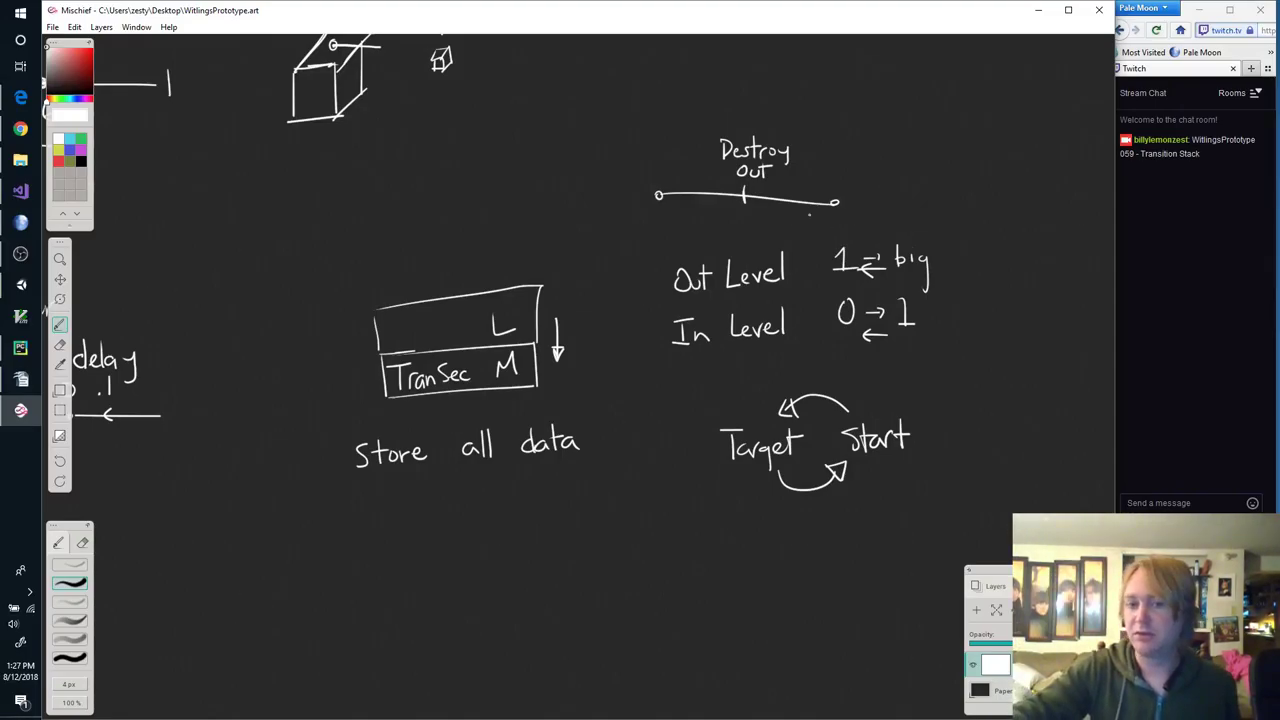
pyautogui.click(20, 285)
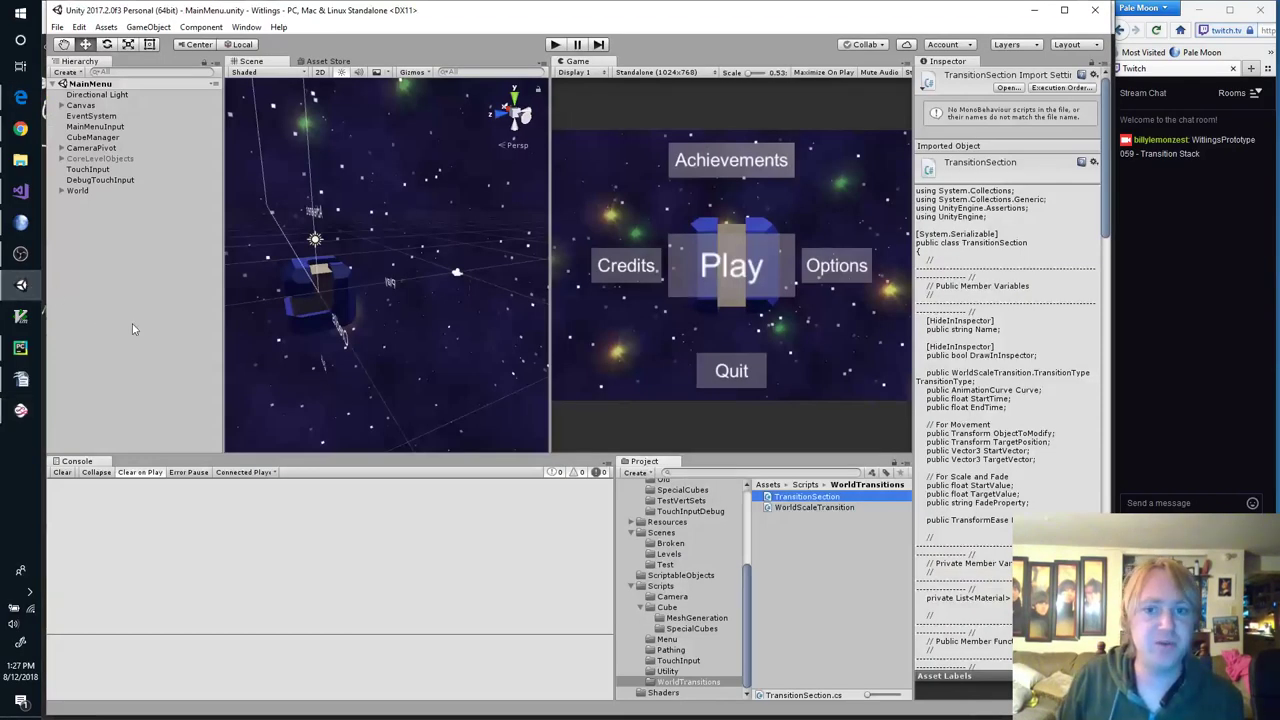
# Step: Play-test the MainMenu scene, starting the game from the menu to trigger the transition, then stop
pyautogui.click(556, 44)
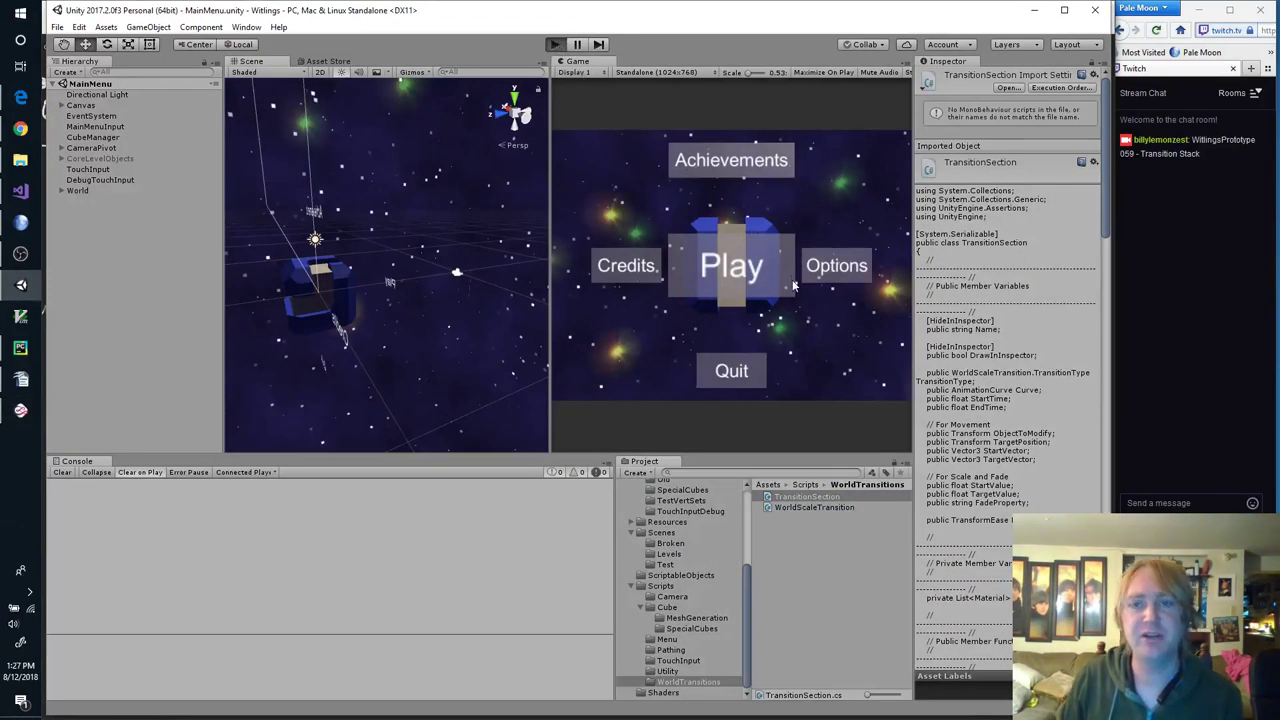
pyautogui.click(745, 282)
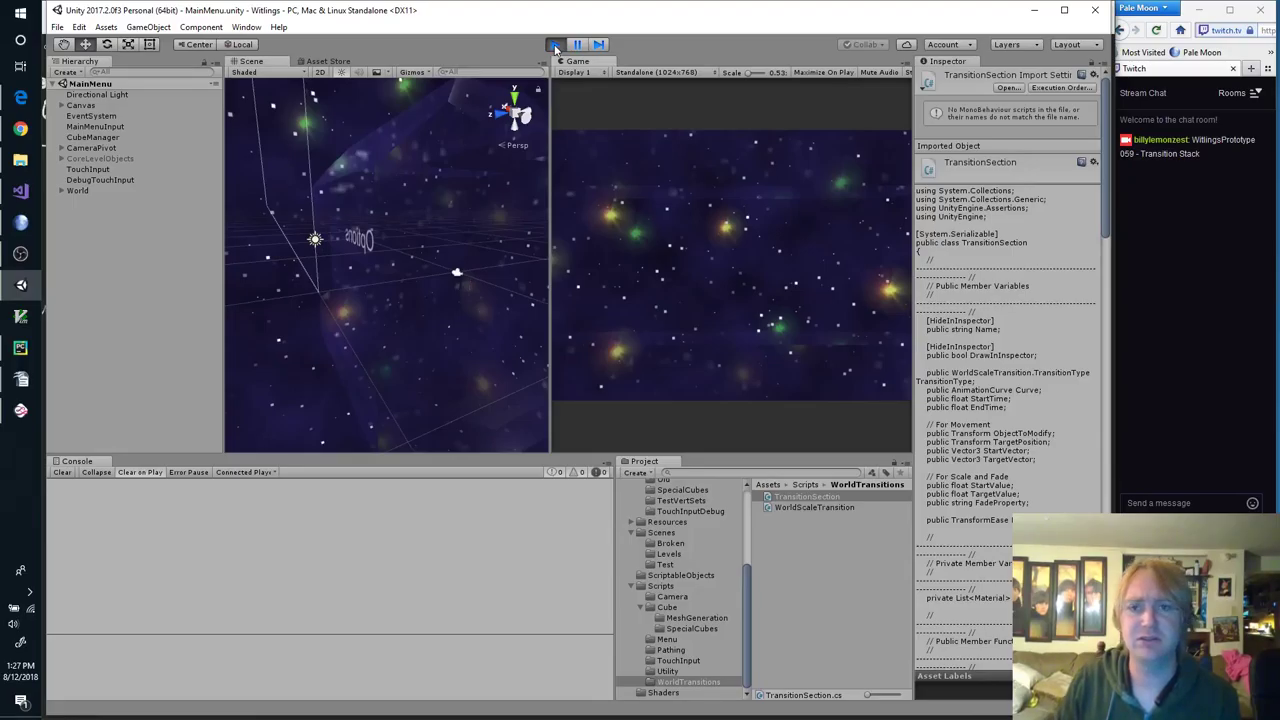
pyautogui.click(555, 44)
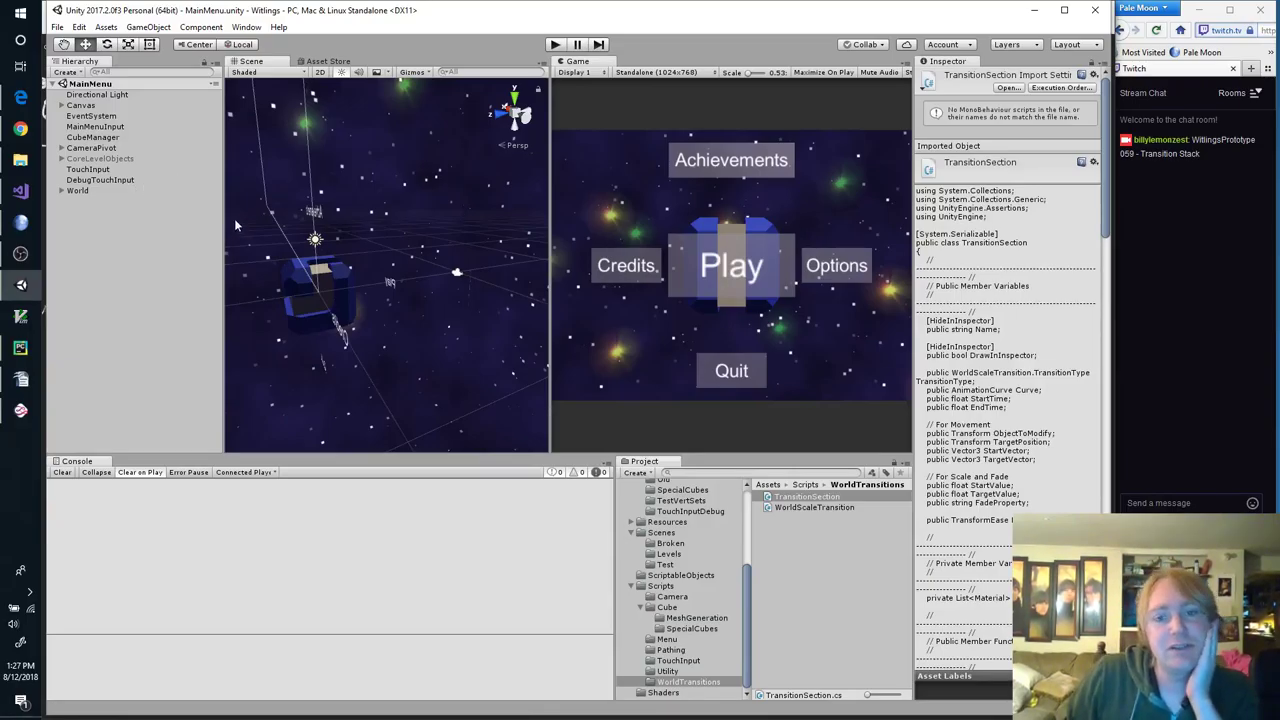
# Step: Select CoreLevelObjects in the Hierarchy and expand then collapse it to check its children
pyautogui.click(104, 159)
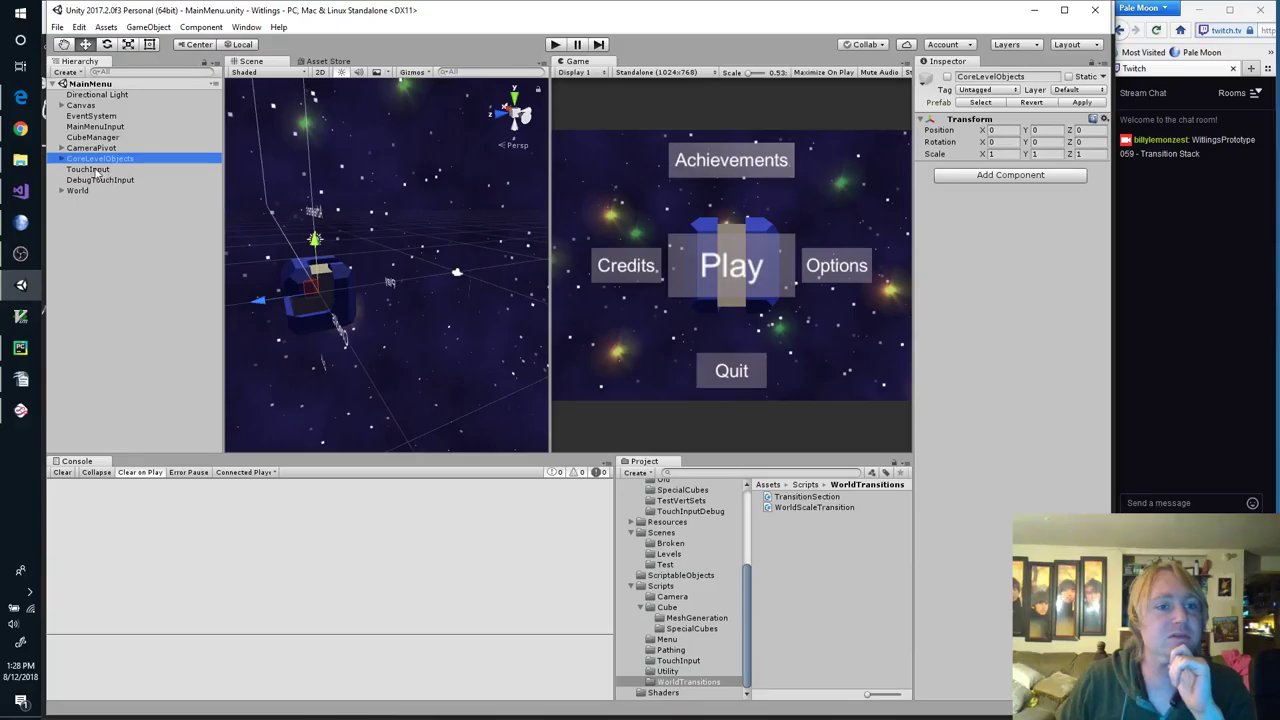
pyautogui.click(62, 160)
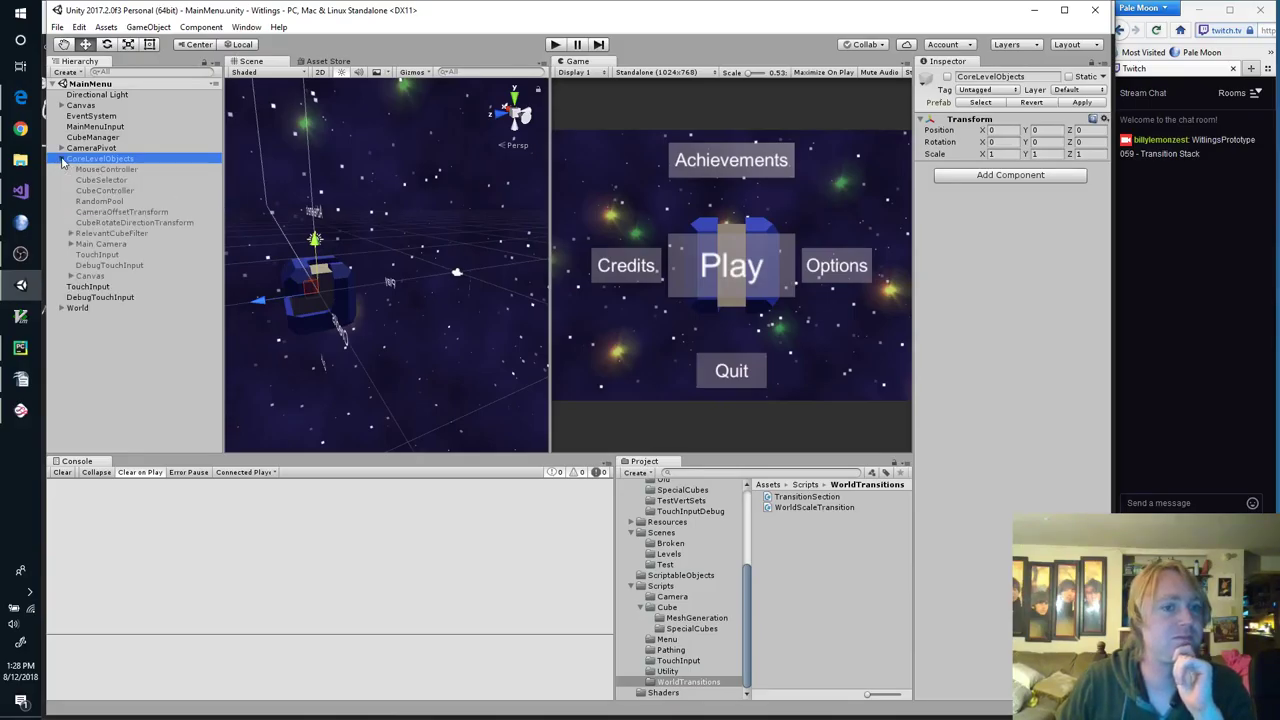
pyautogui.click(62, 160)
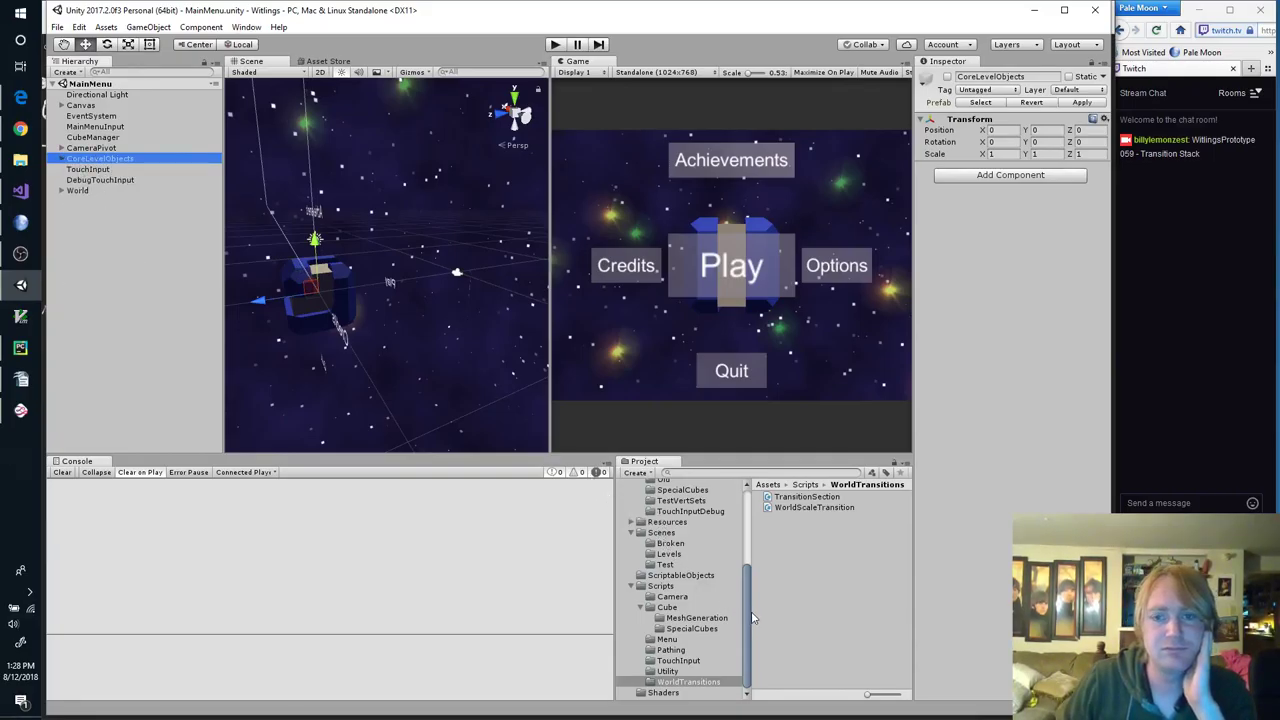
pyautogui.click(20, 190)
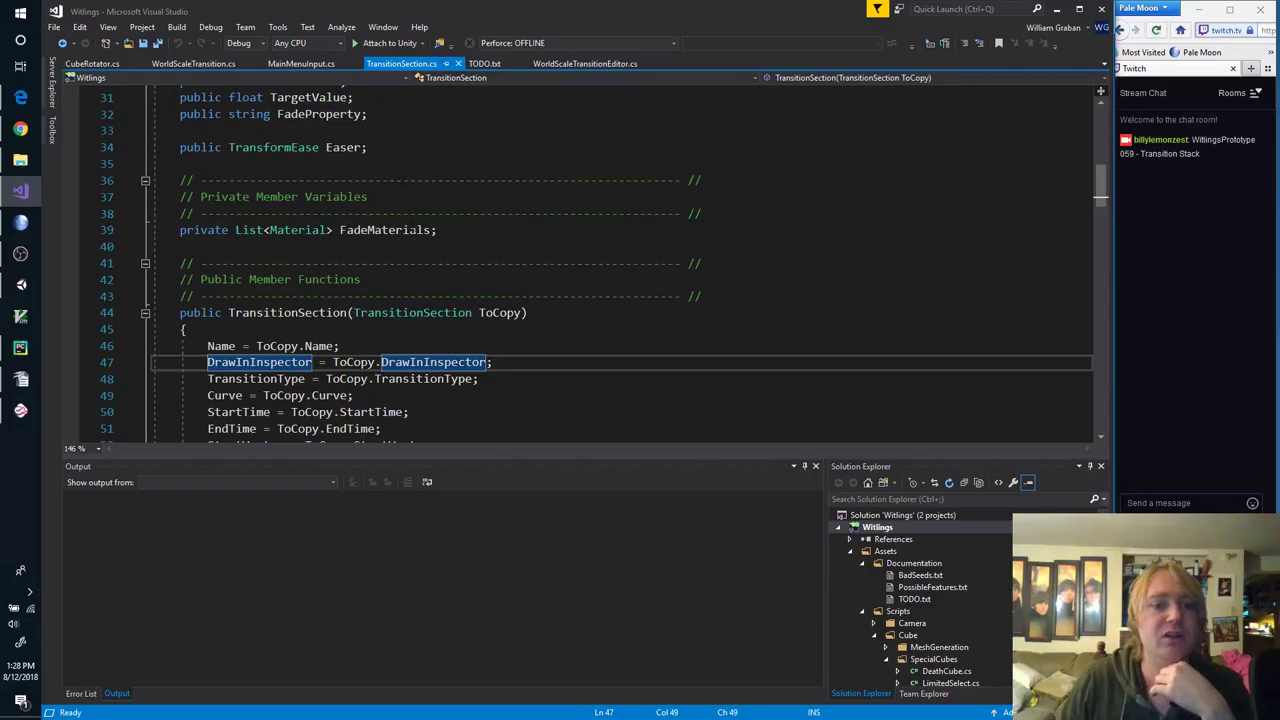
# Step: In WorldScaleTransitionEditor.cs, insert two new lines after the Total Duration field line
pyautogui.scroll(5, 416, 230)
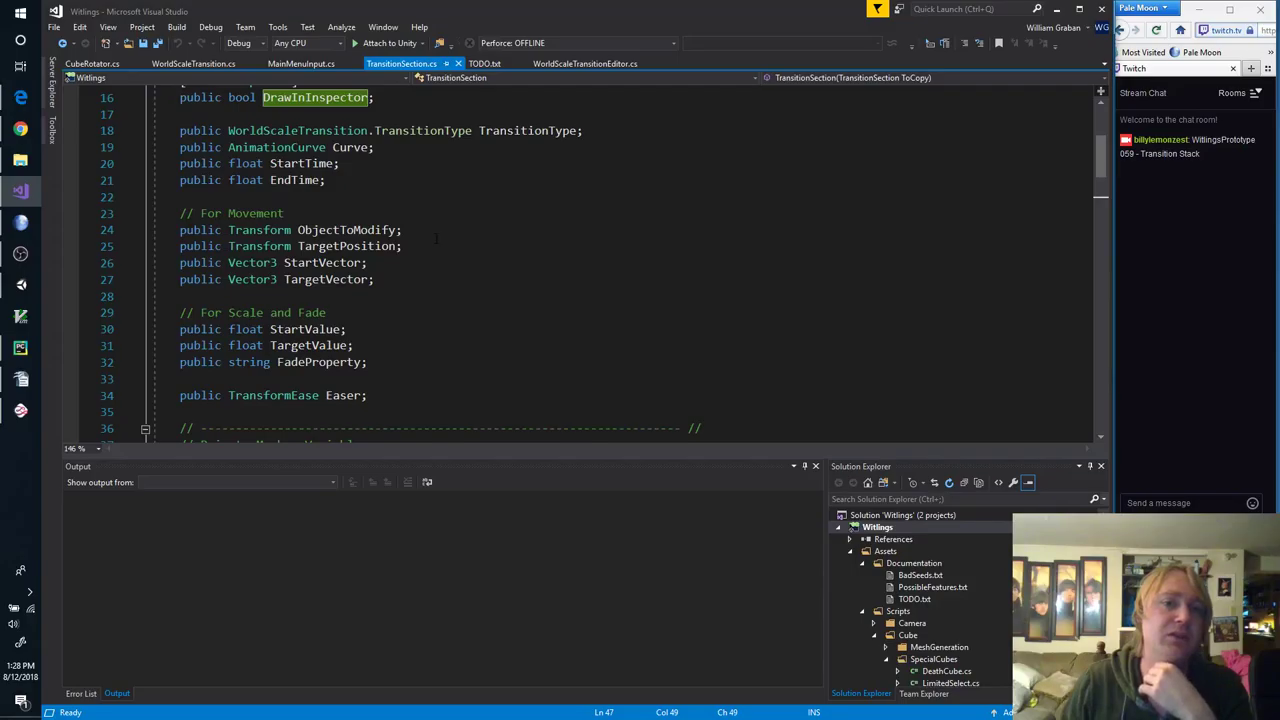
pyautogui.click(597, 63)
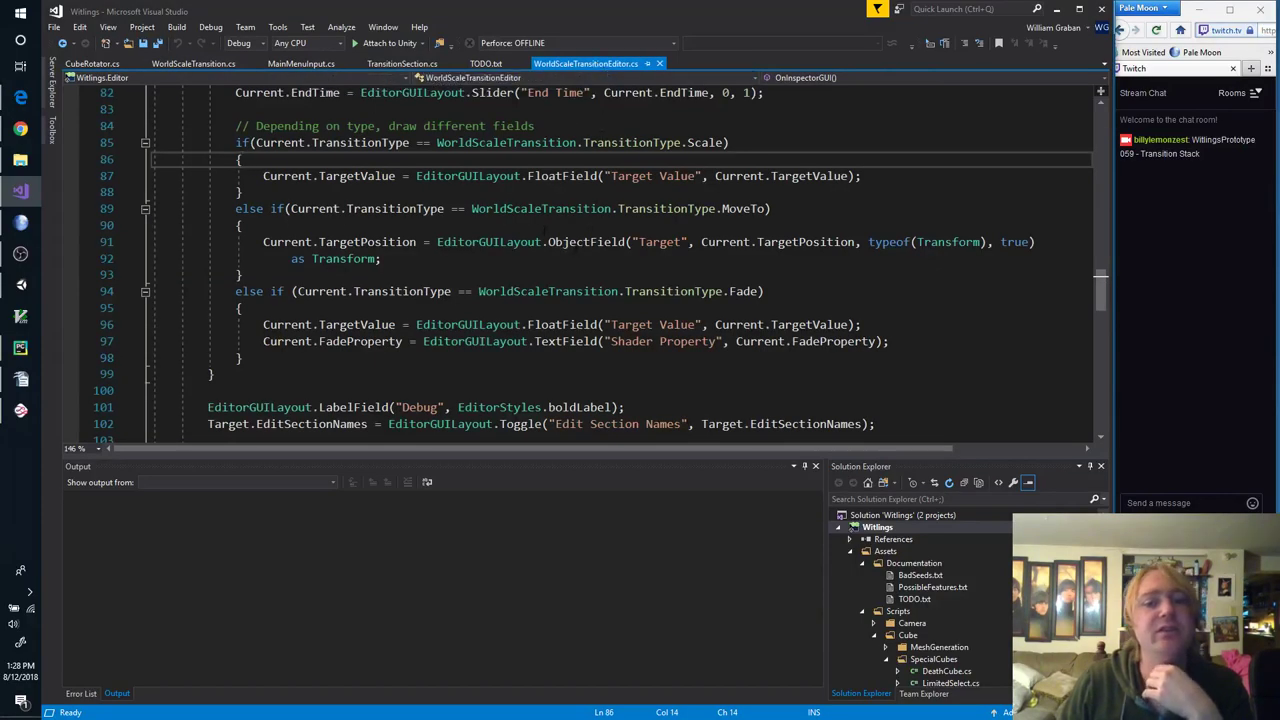
pyautogui.scroll(-3, 1004, 318)
pyautogui.click(1004, 318)
pyautogui.press('Return')
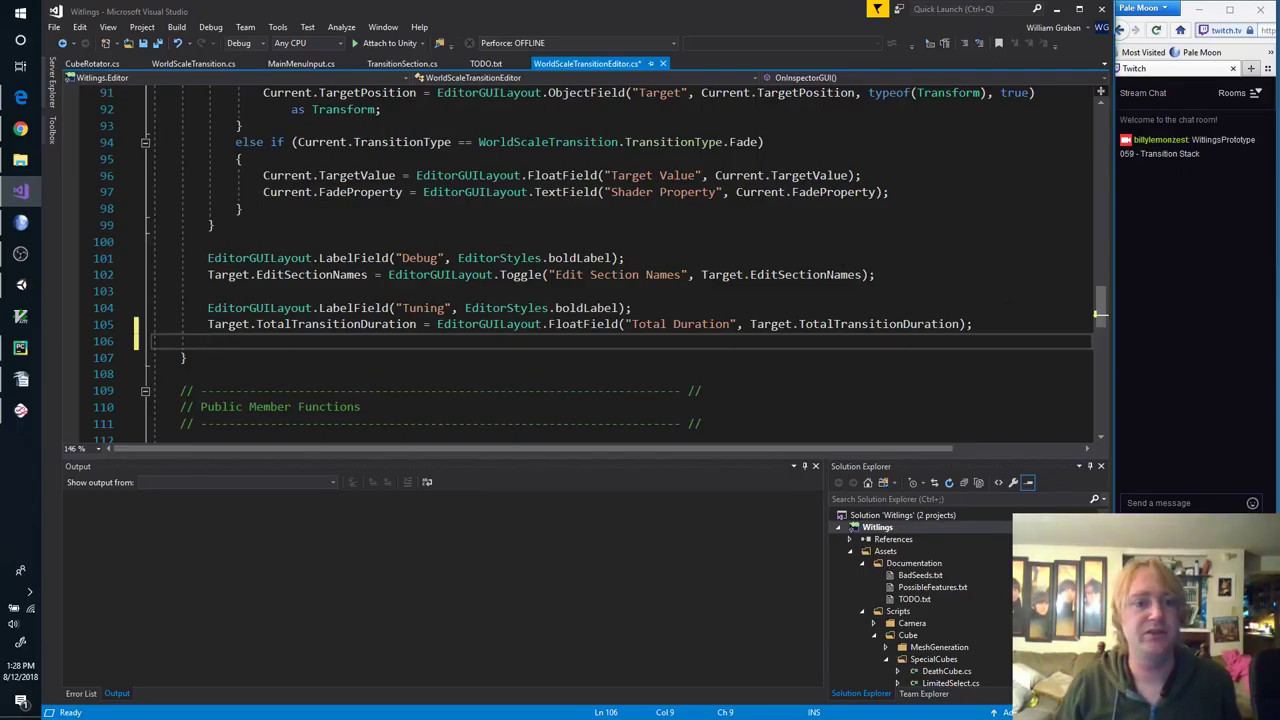
pyautogui.scroll(11, 820, 283)
pyautogui.scroll(-12, 821, 282)
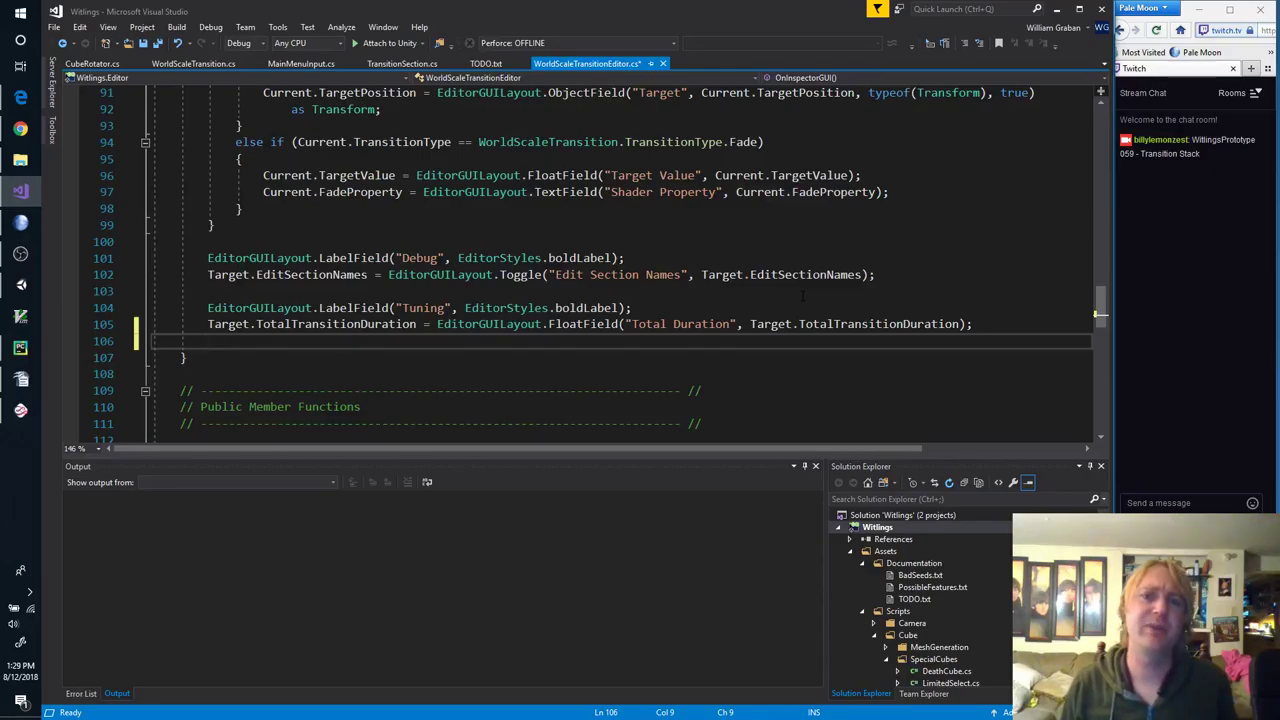
pyautogui.press('Return')
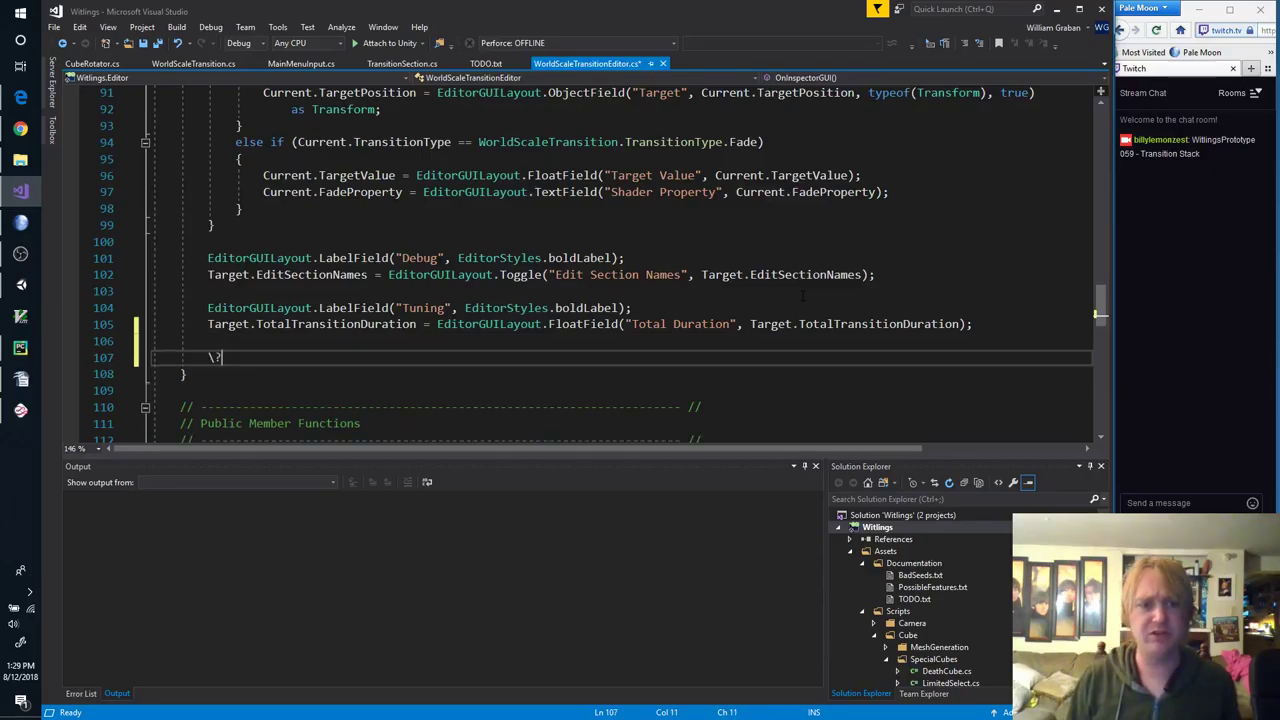
# Step: Add a level-selection TODO and a 'Scene' ObjectField line for Target.Scene as GameObject, then save
pyautogui.write('// TODO: ')
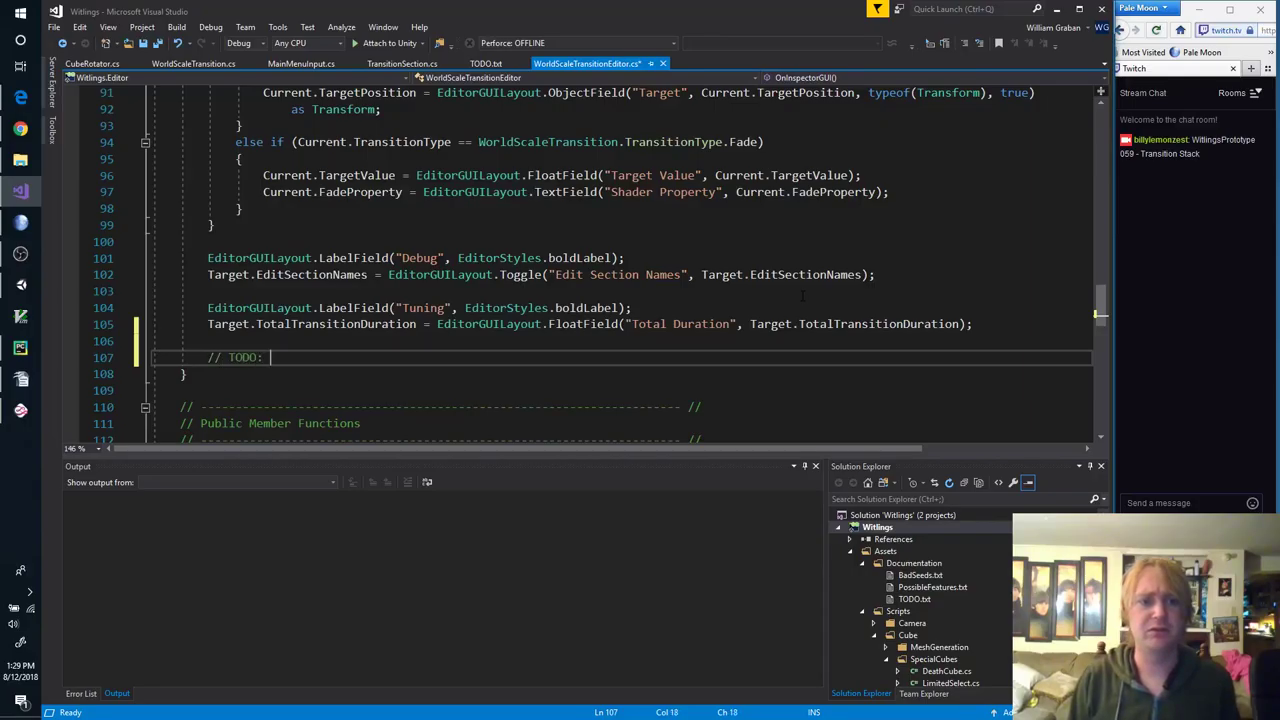
pyautogui.write('Select le')
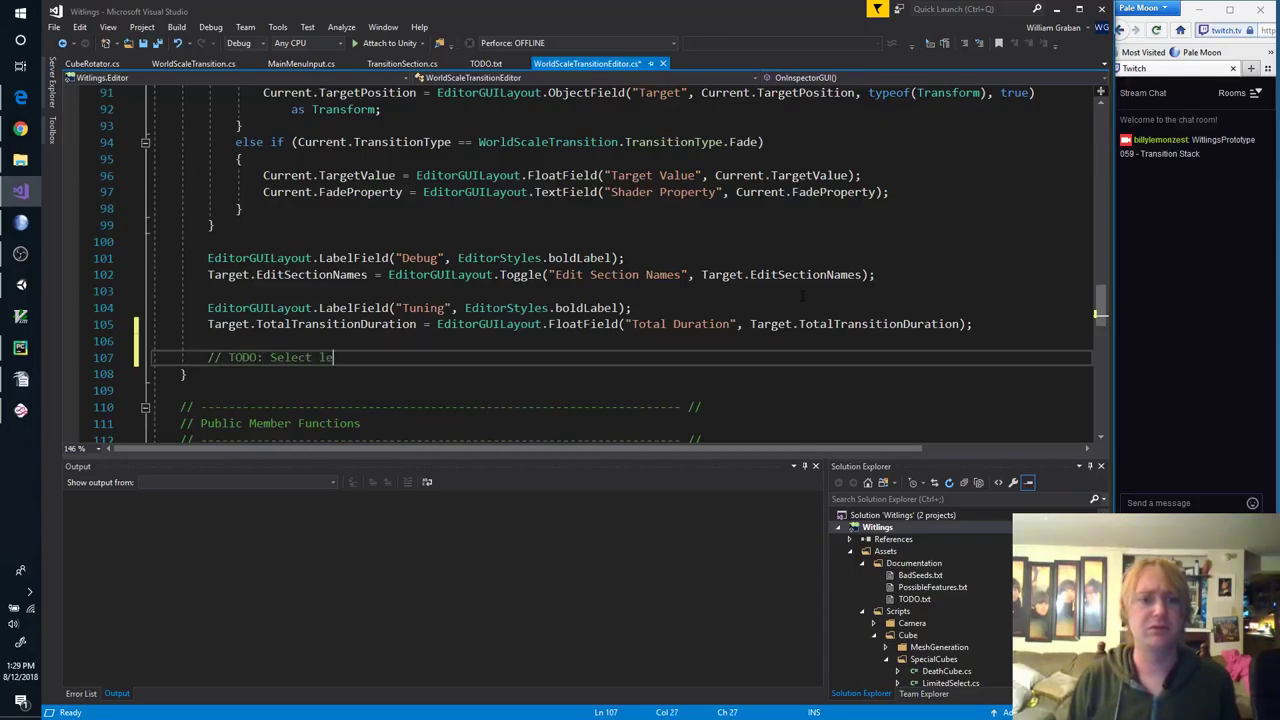
pyautogui.write('vel to load based')
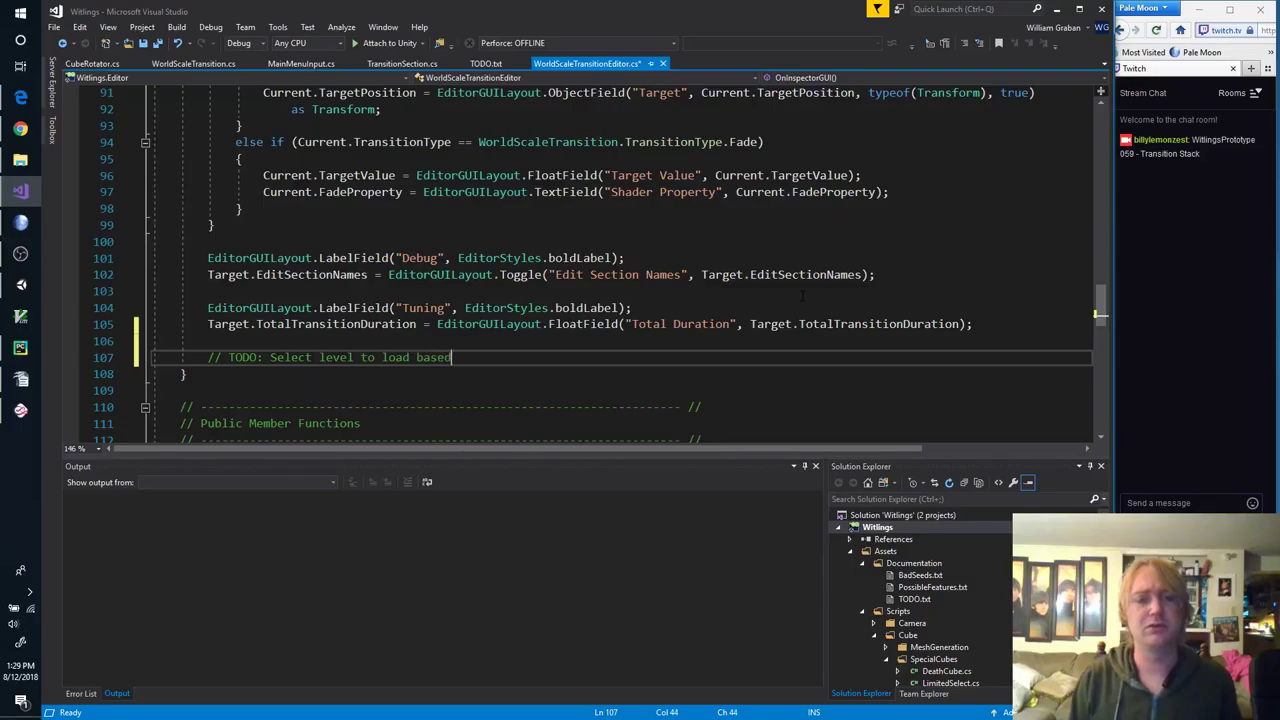
pyautogui.write(' on user input')
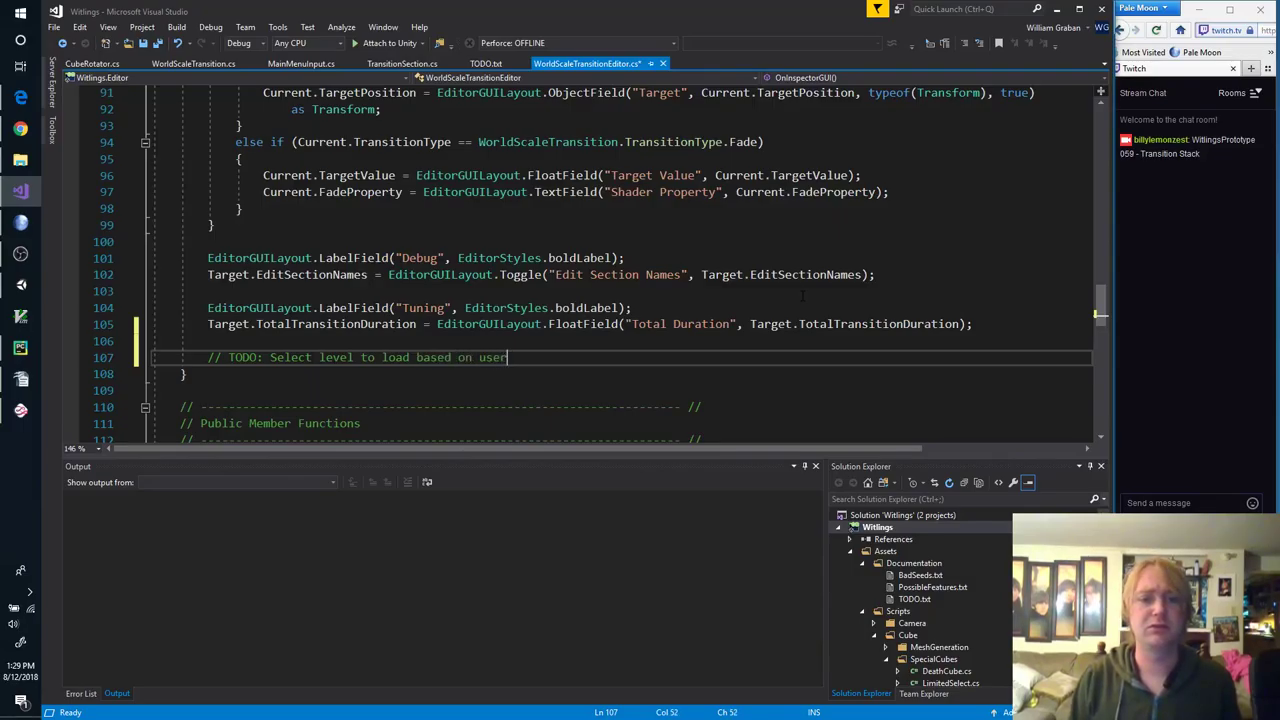
pyautogui.press('Return')
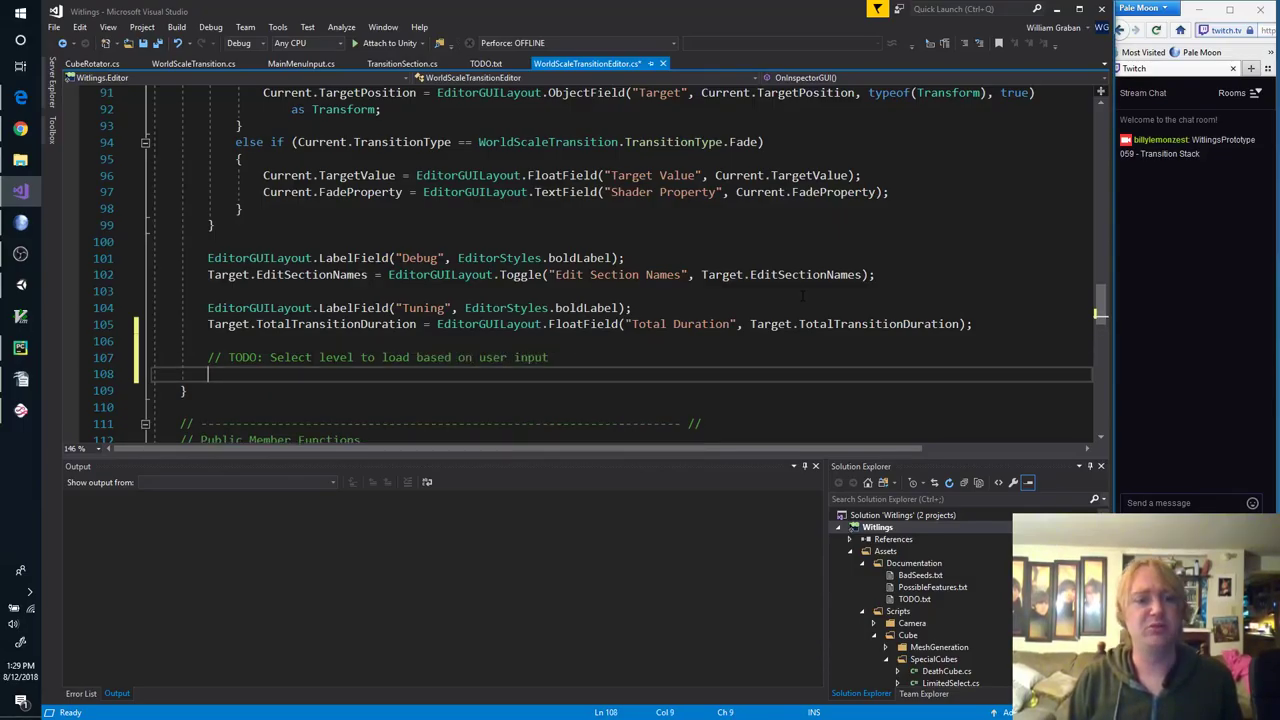
pyautogui.write('UG')
pyautogui.press('BackSpace')
pyautogui.press('BackSpace')
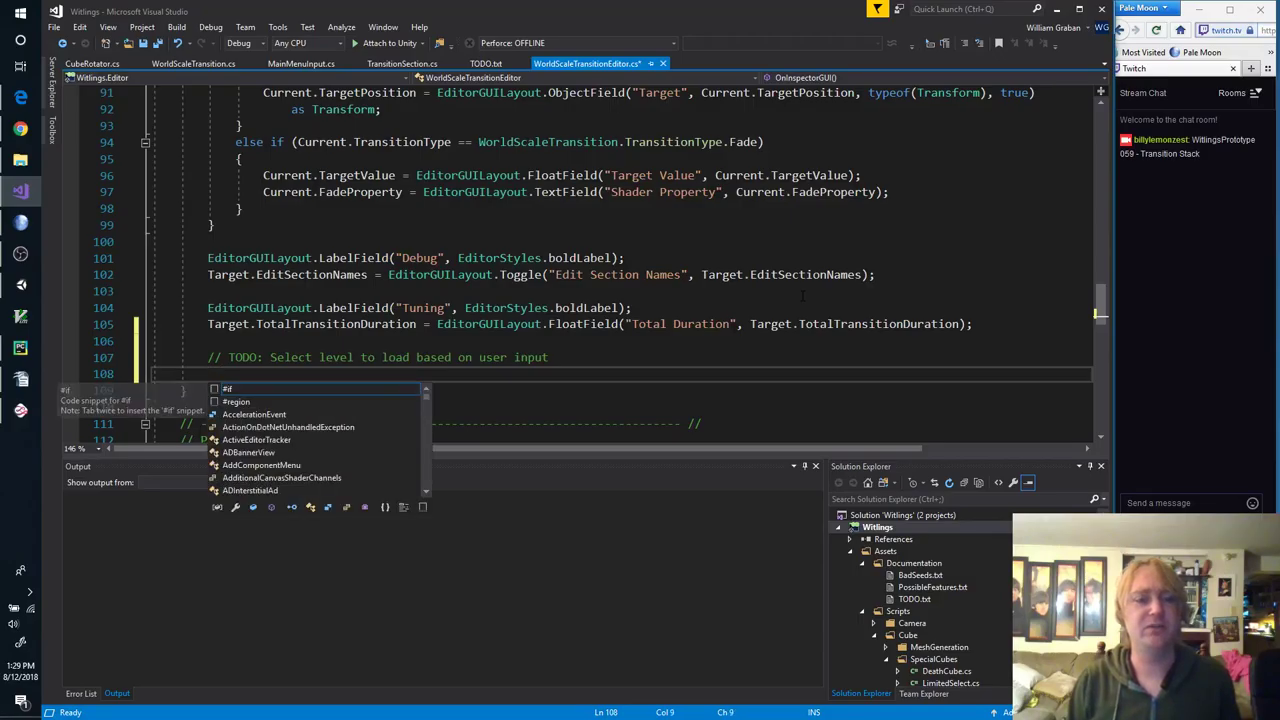
pyautogui.write('Target .')
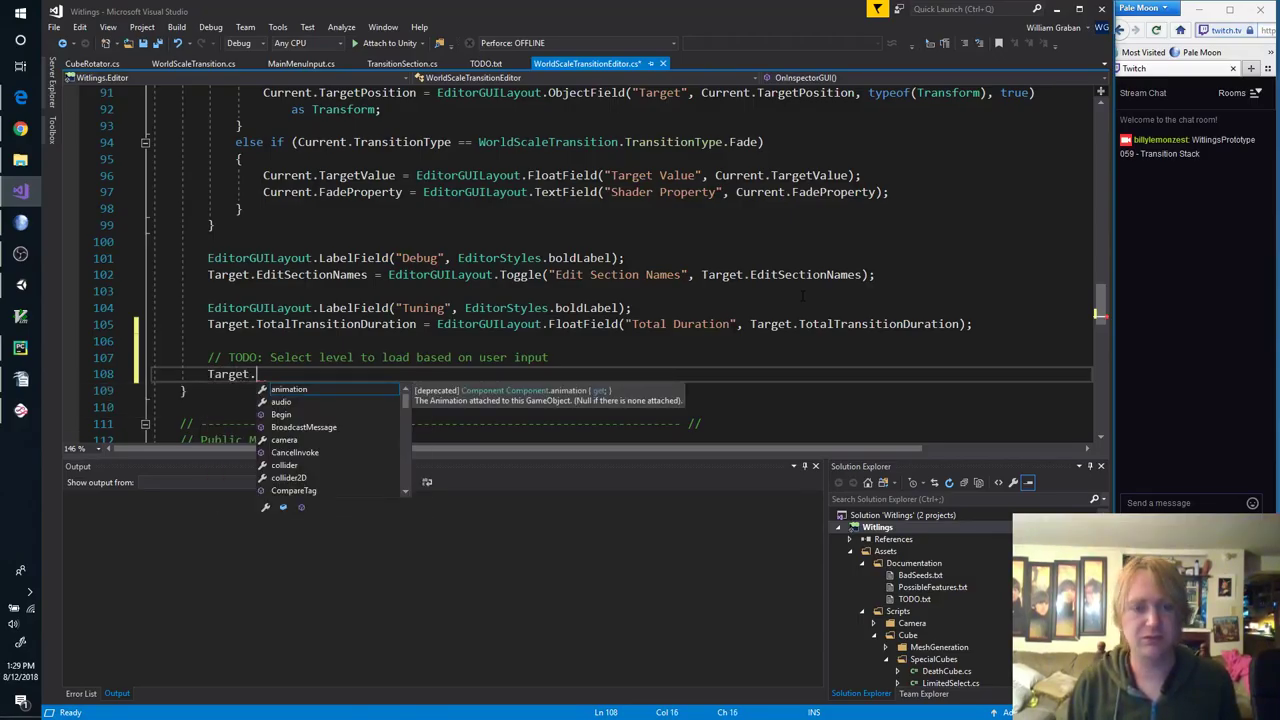
pyautogui.write('Scene ')
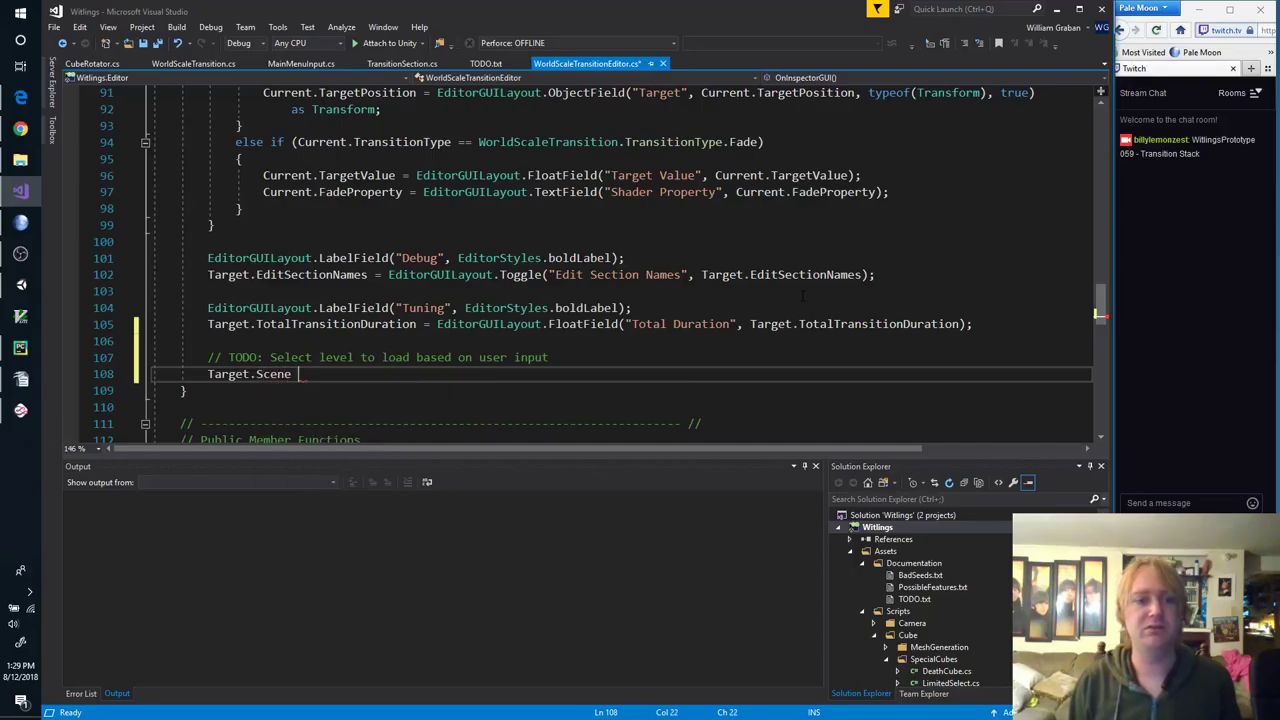
pyautogui.write('= EditorGUILayout')
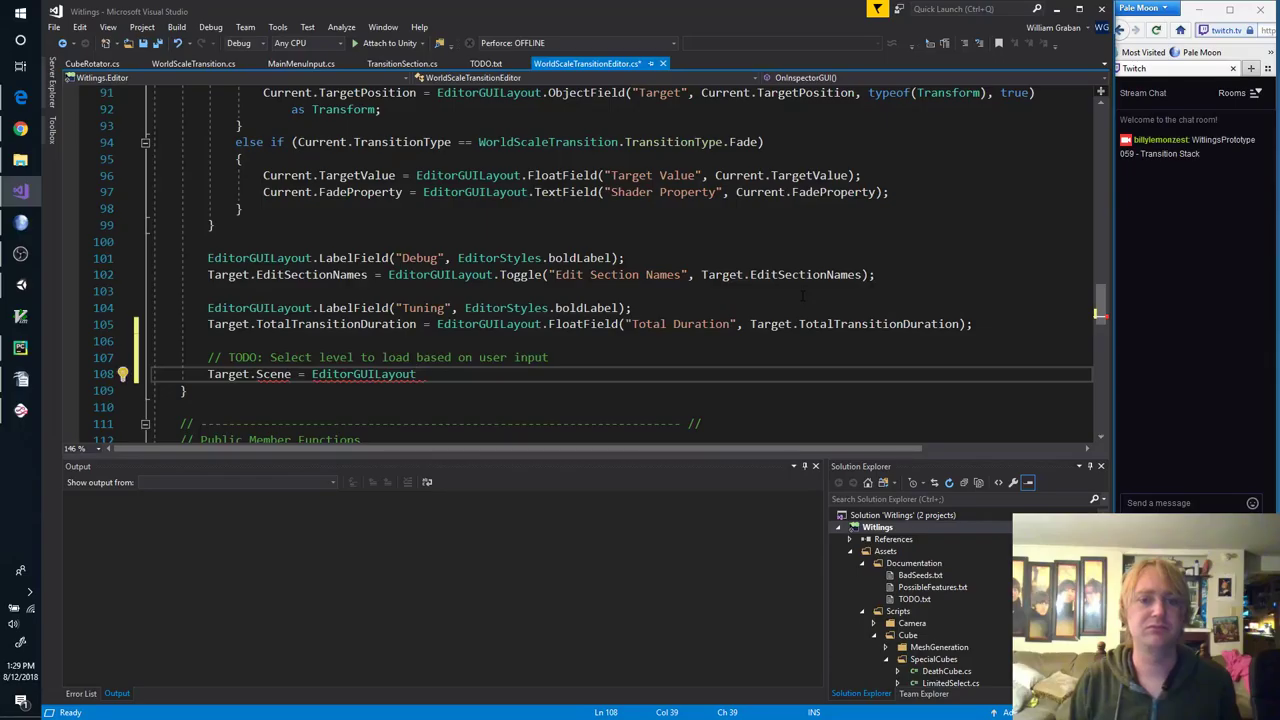
pyautogui.write('.')
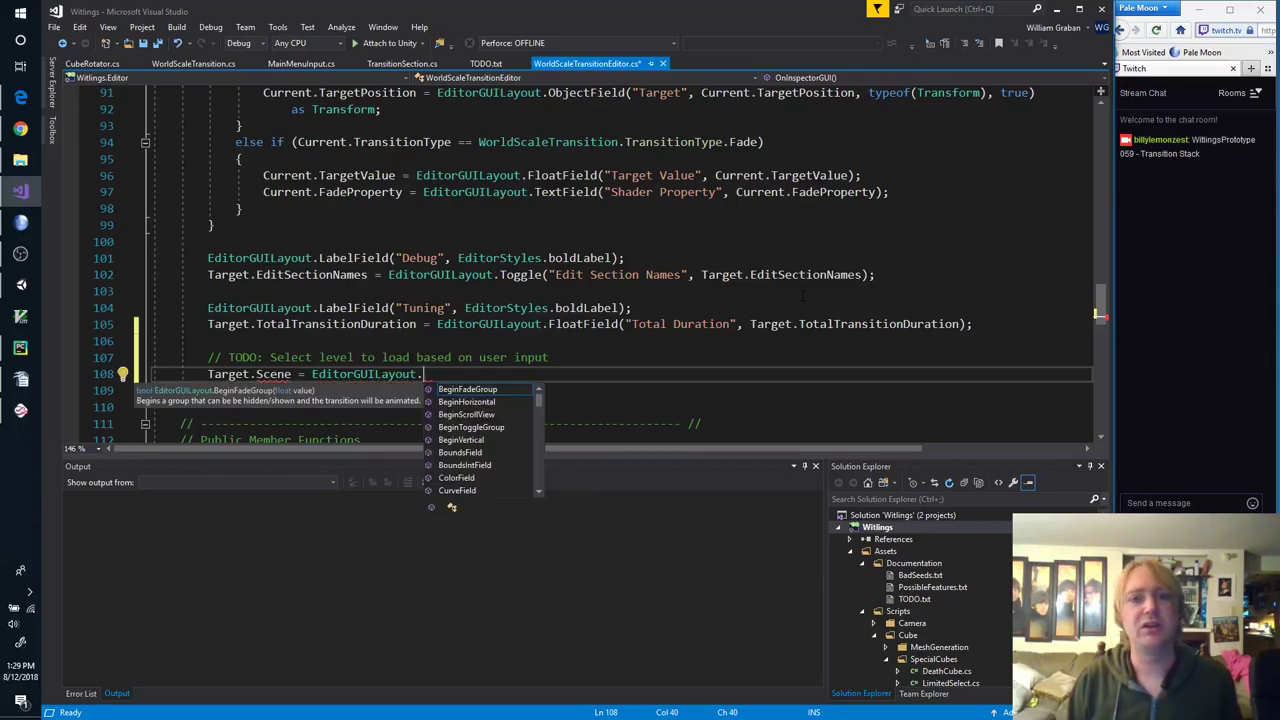
pyautogui.write('ObjectFie')
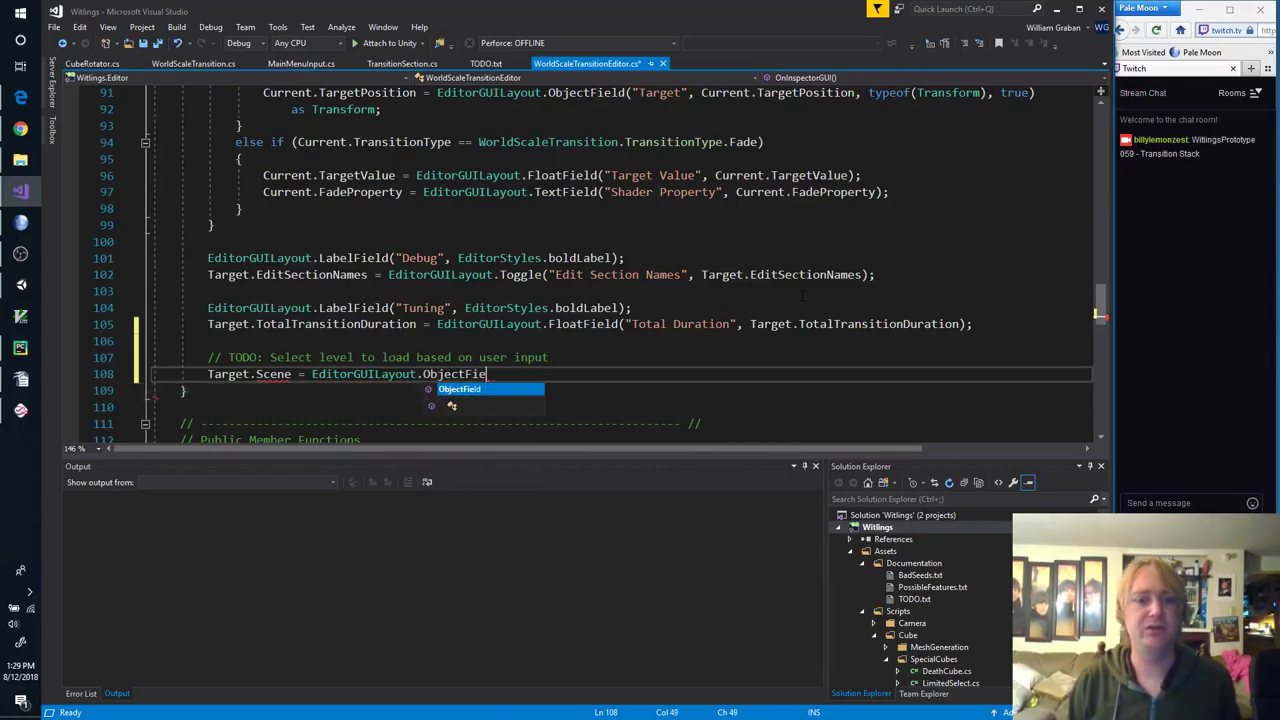
pyautogui.write('ld("T')
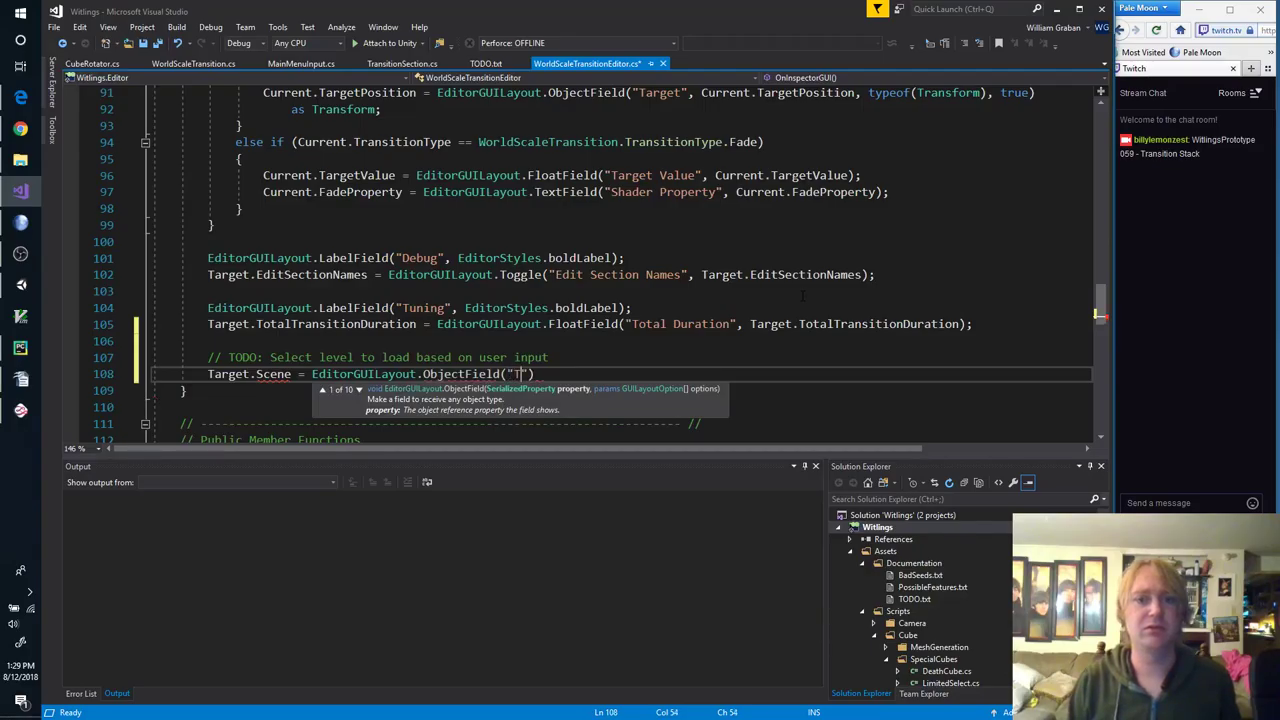
pyautogui.write('arget')
pyautogui.press('BackSpace')
pyautogui.press('BackSpace')
pyautogui.press('BackSpace')
pyautogui.press('BackSpace')
pyautogui.press('BackSpace')
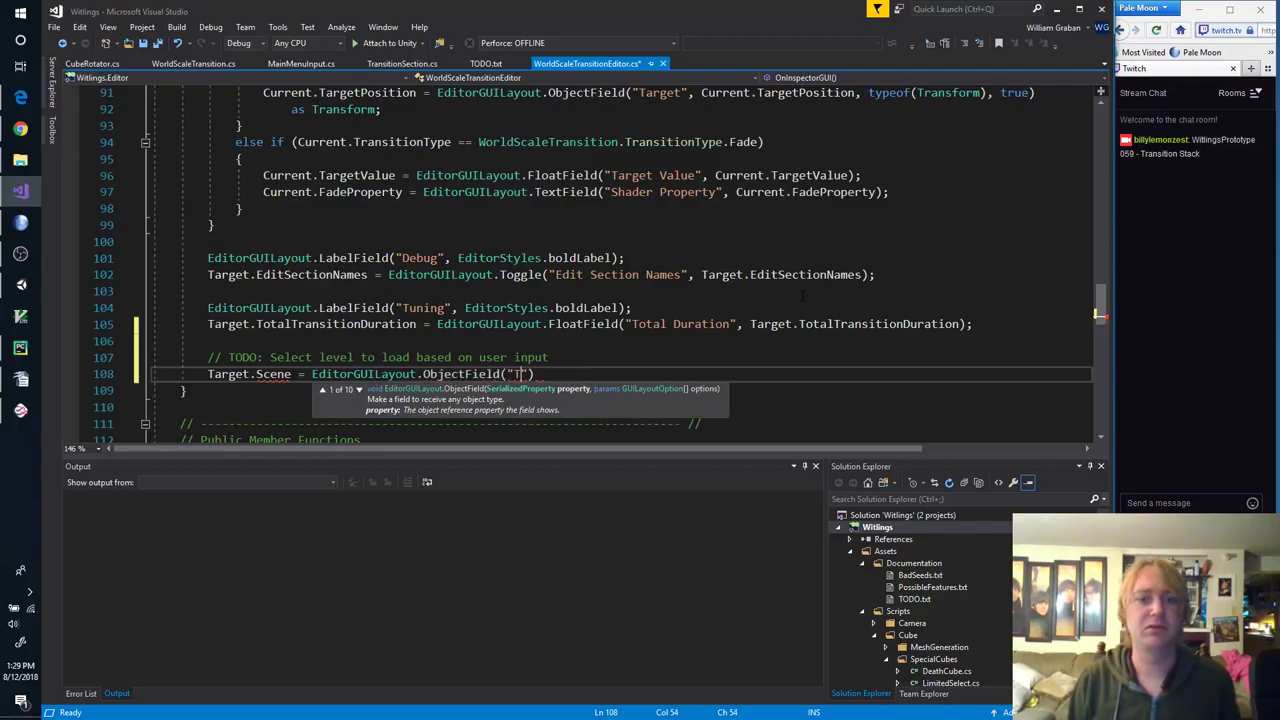
pyautogui.press('BackSpace')
pyautogui.write('Scene"')
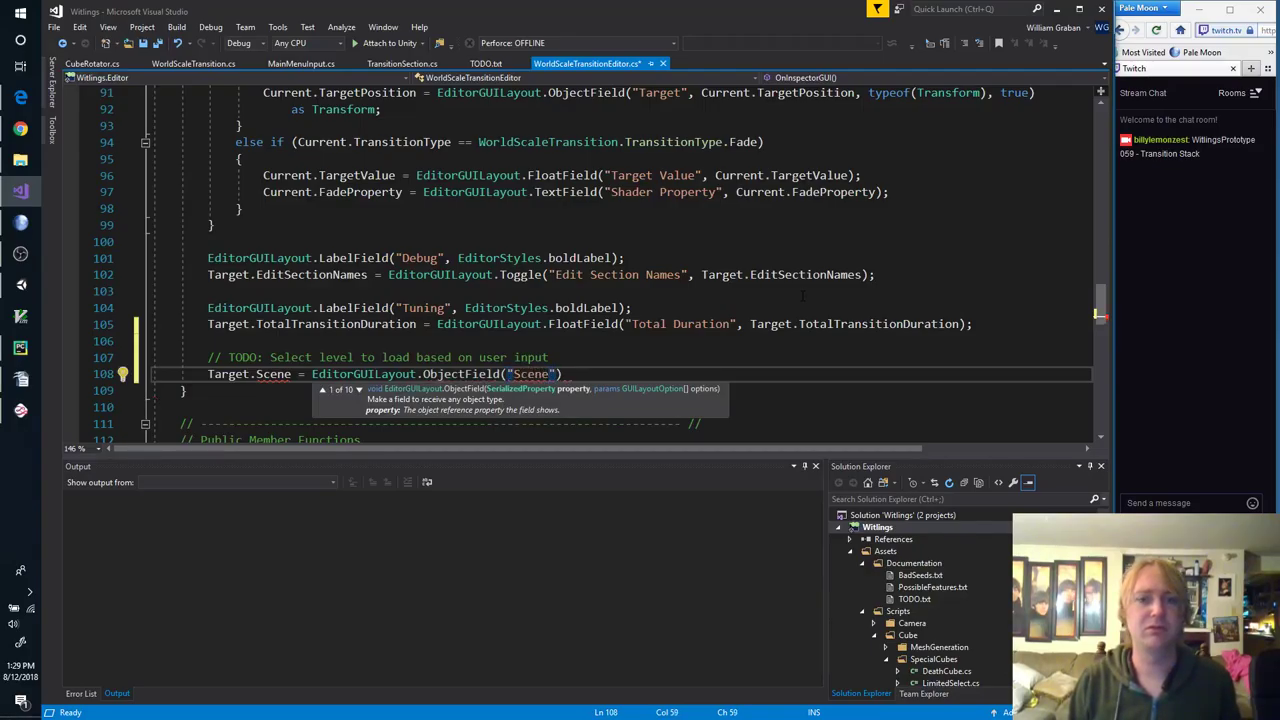
pyautogui.write(', ')
pyautogui.write('Tar')
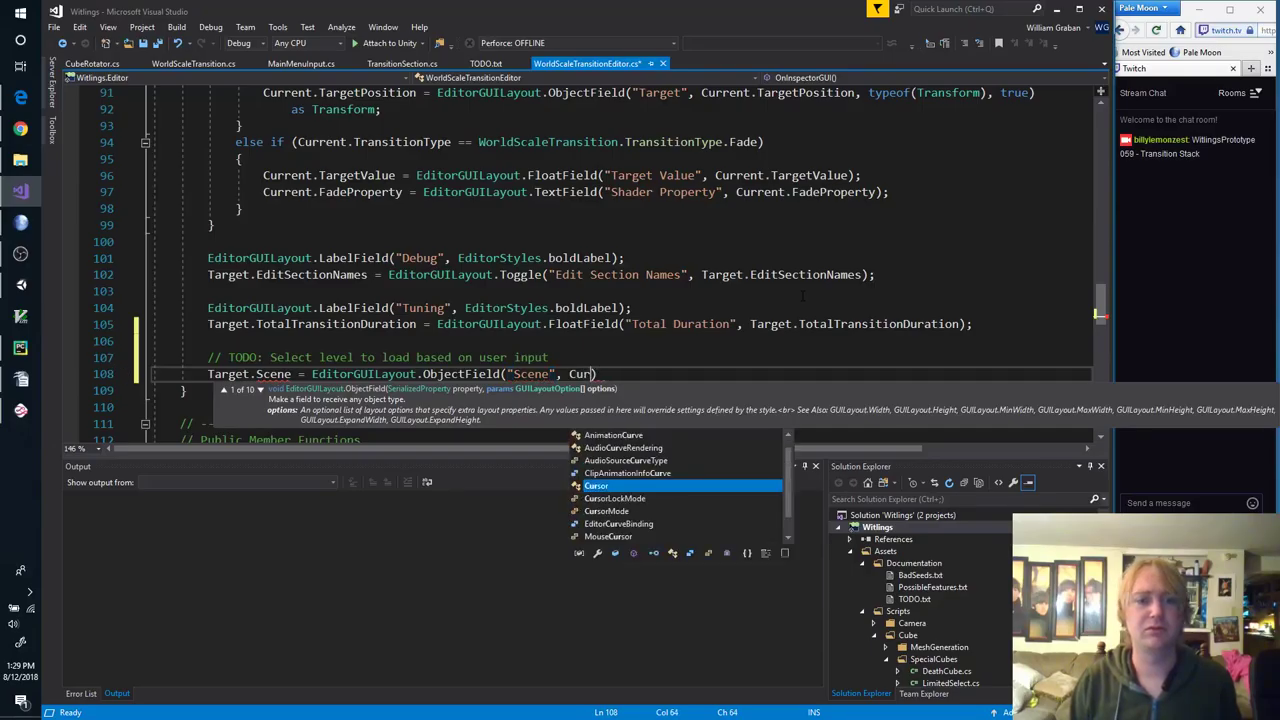
pyautogui.write('get.Scene, ')
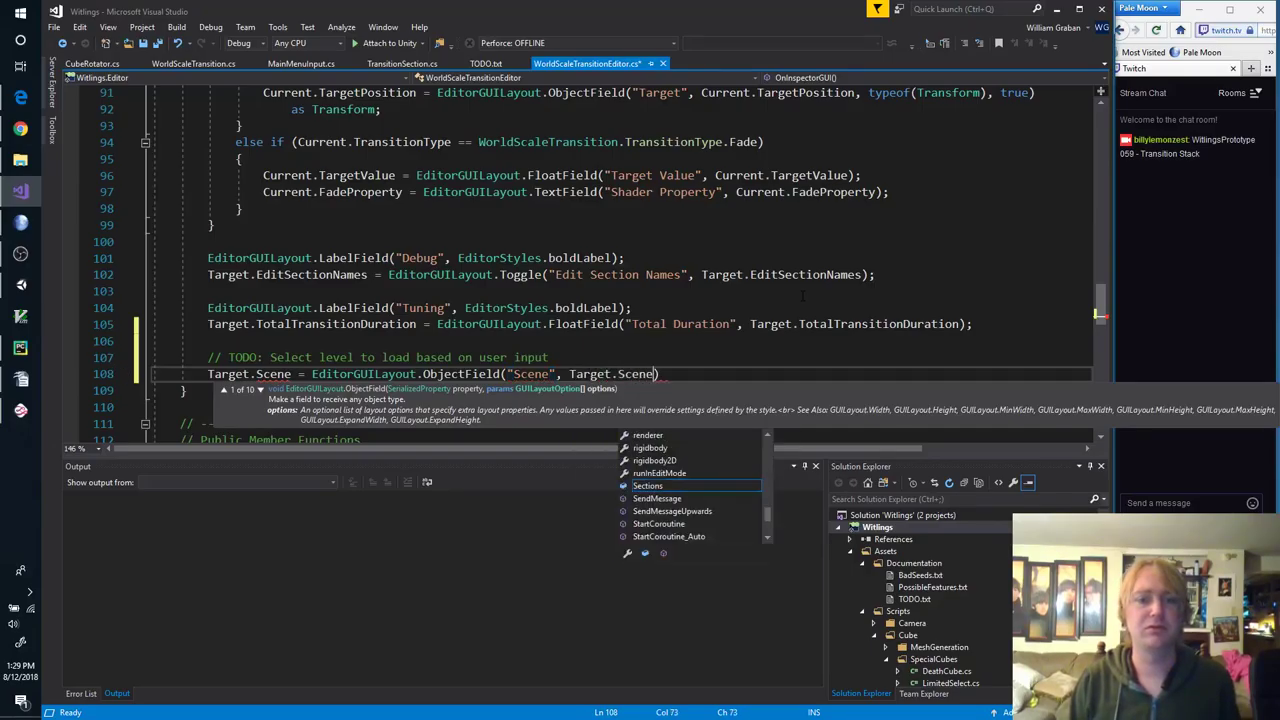
pyautogui.write('typeof(G')
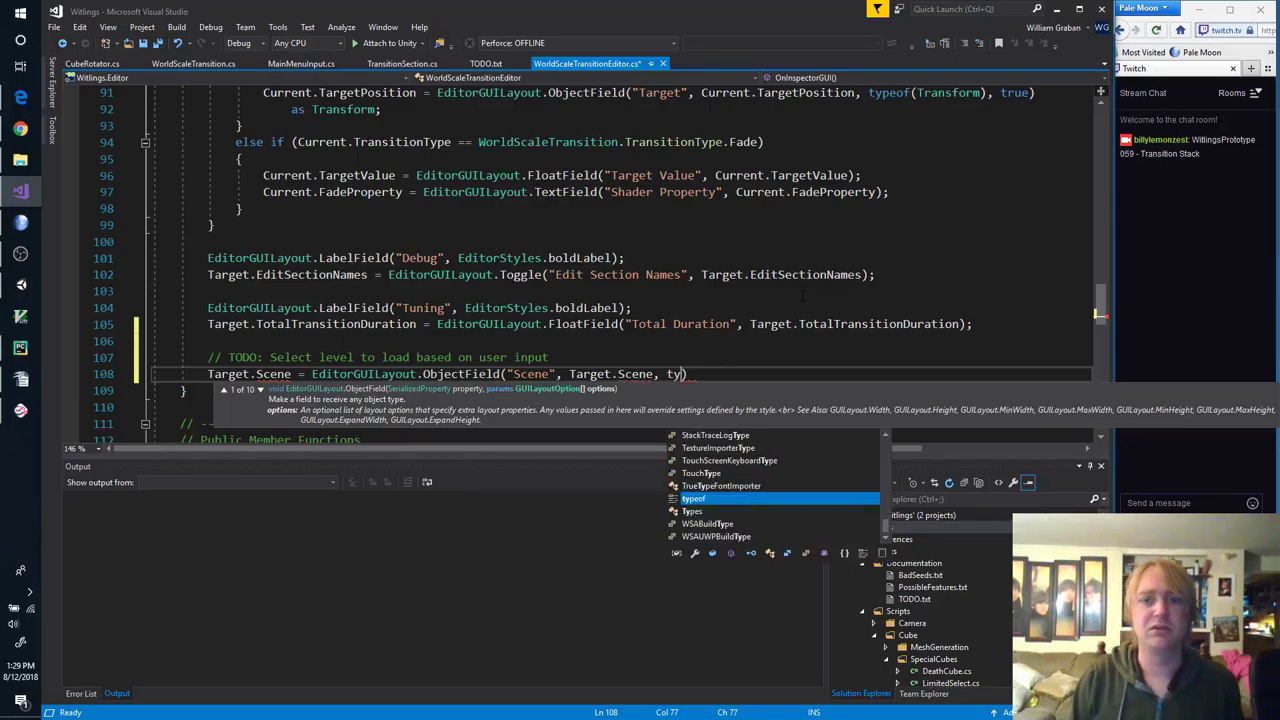
pyautogui.write('ameObject)')
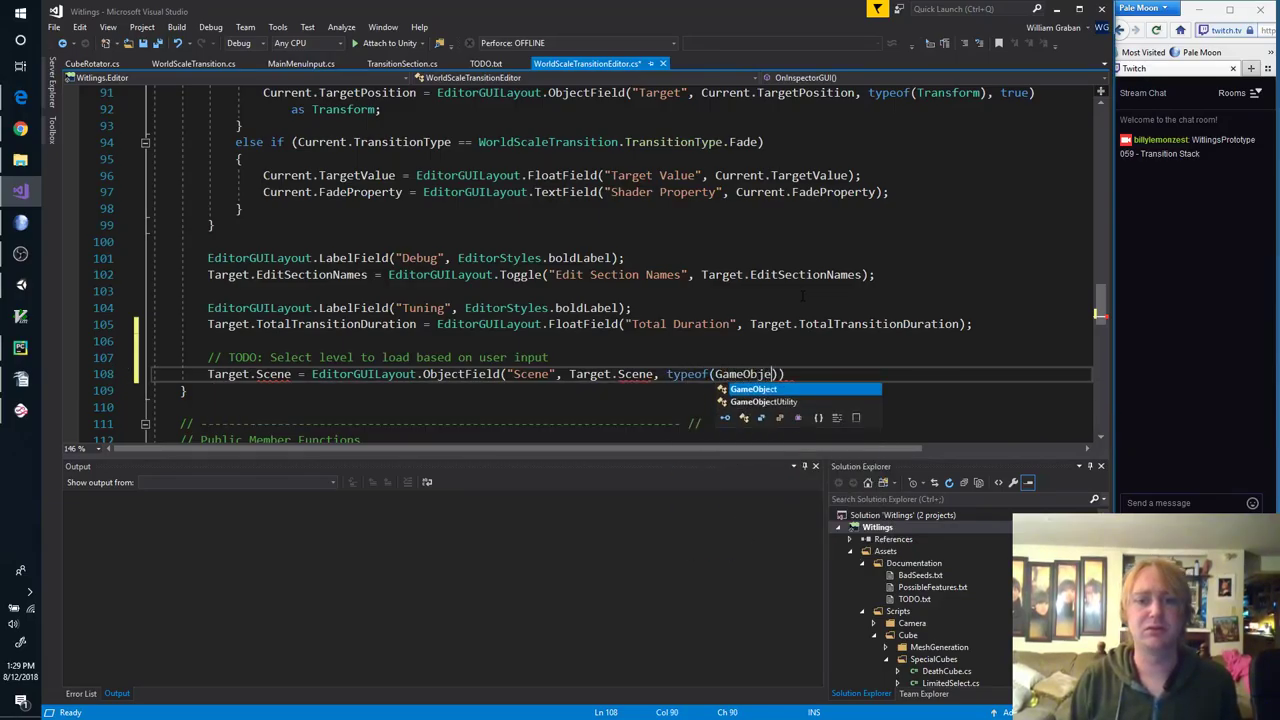
pyautogui.write(', true)')
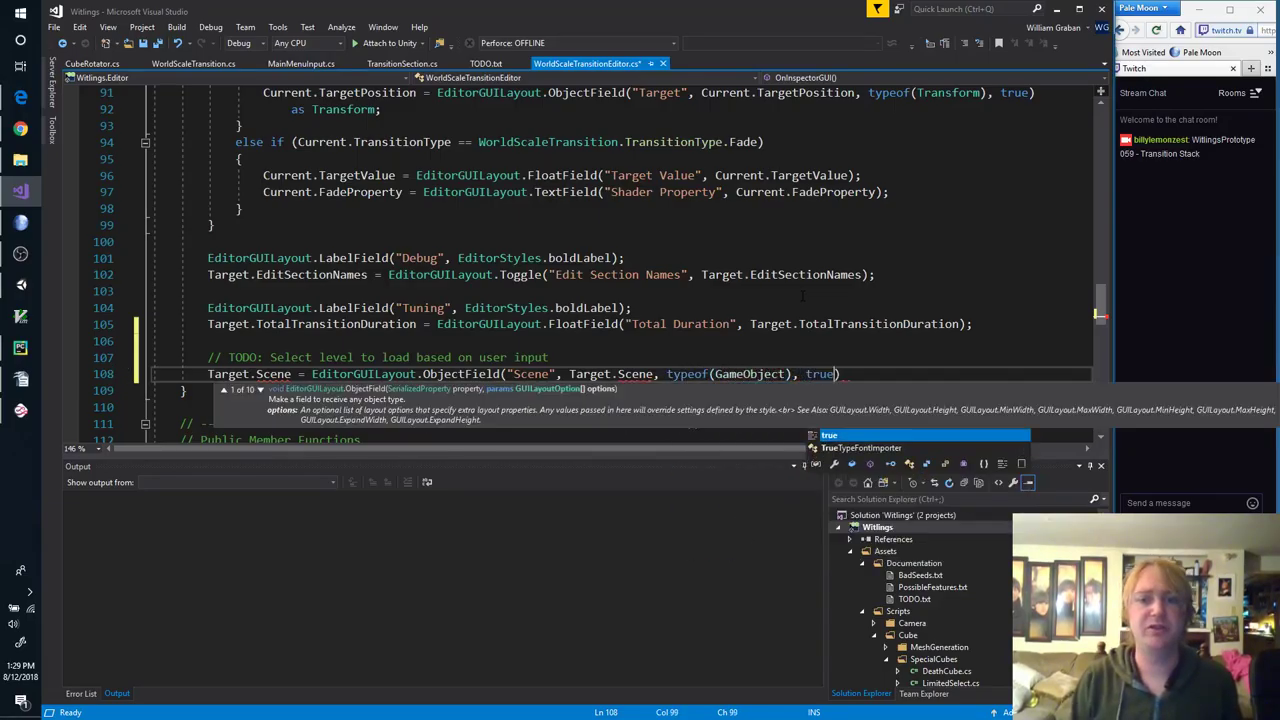
pyautogui.write(' as GameObject;')
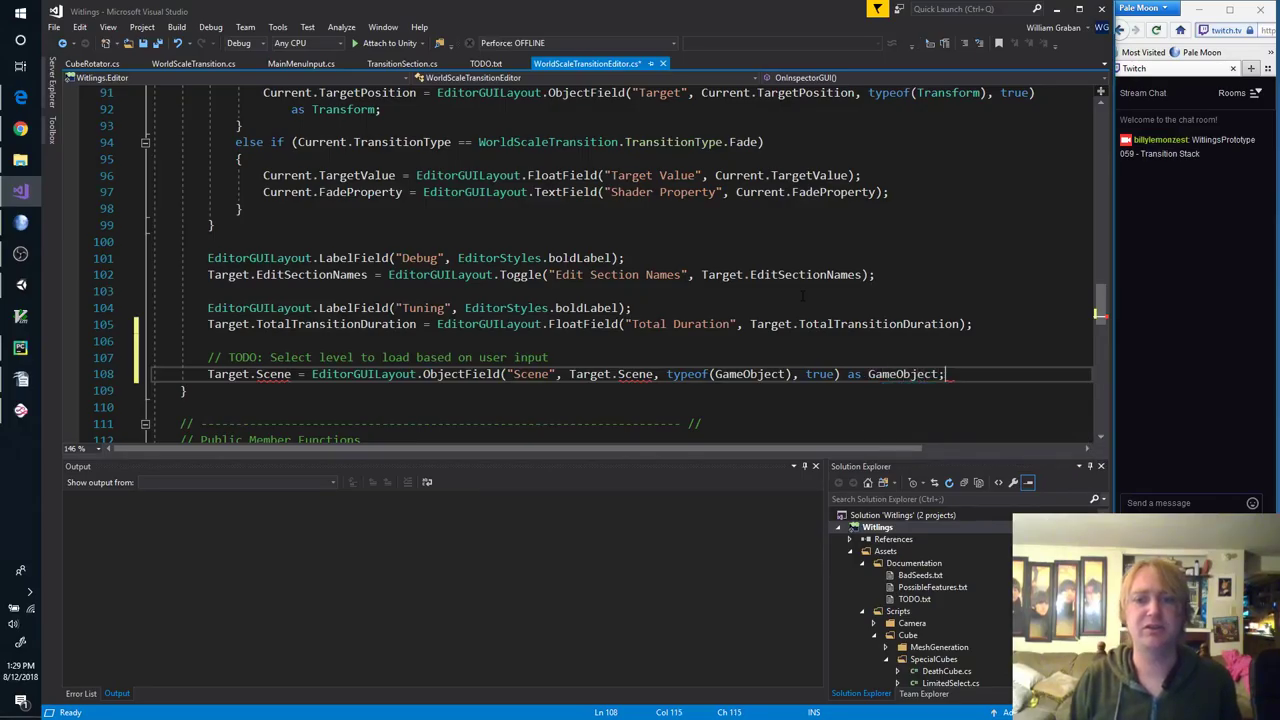
pyautogui.hotkey('ctrl', 's')
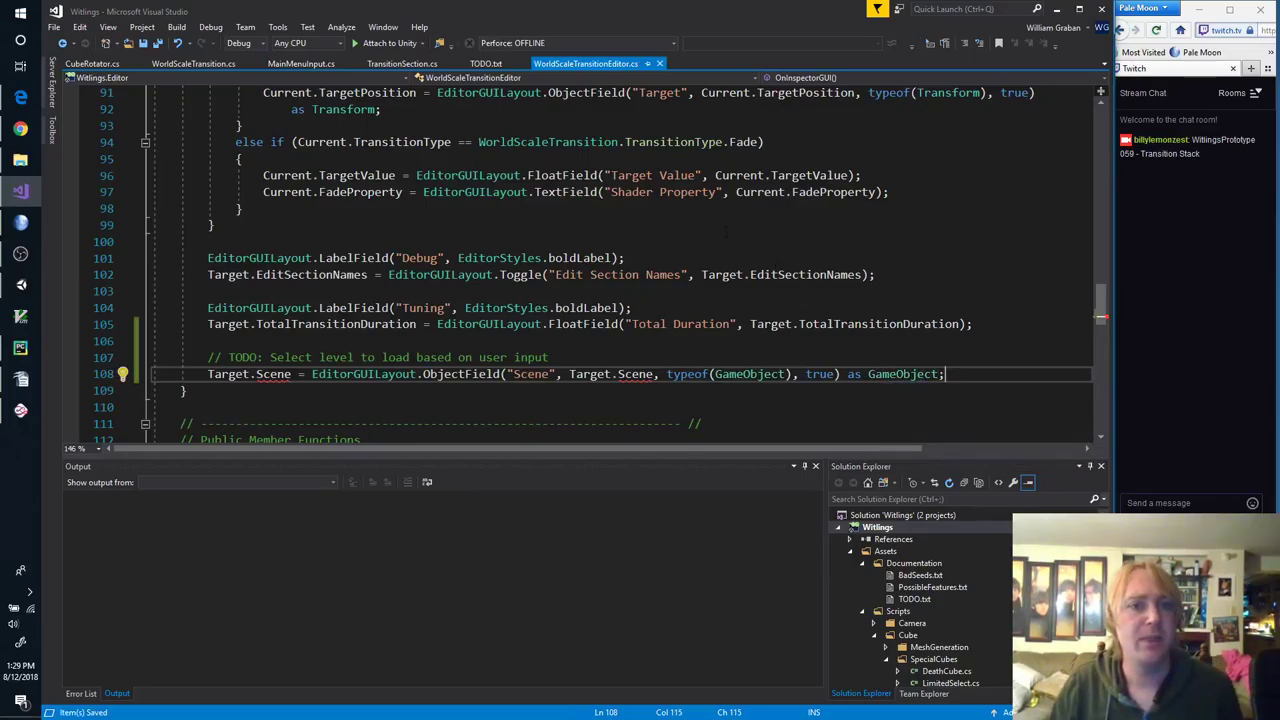
pyautogui.click(193, 63)
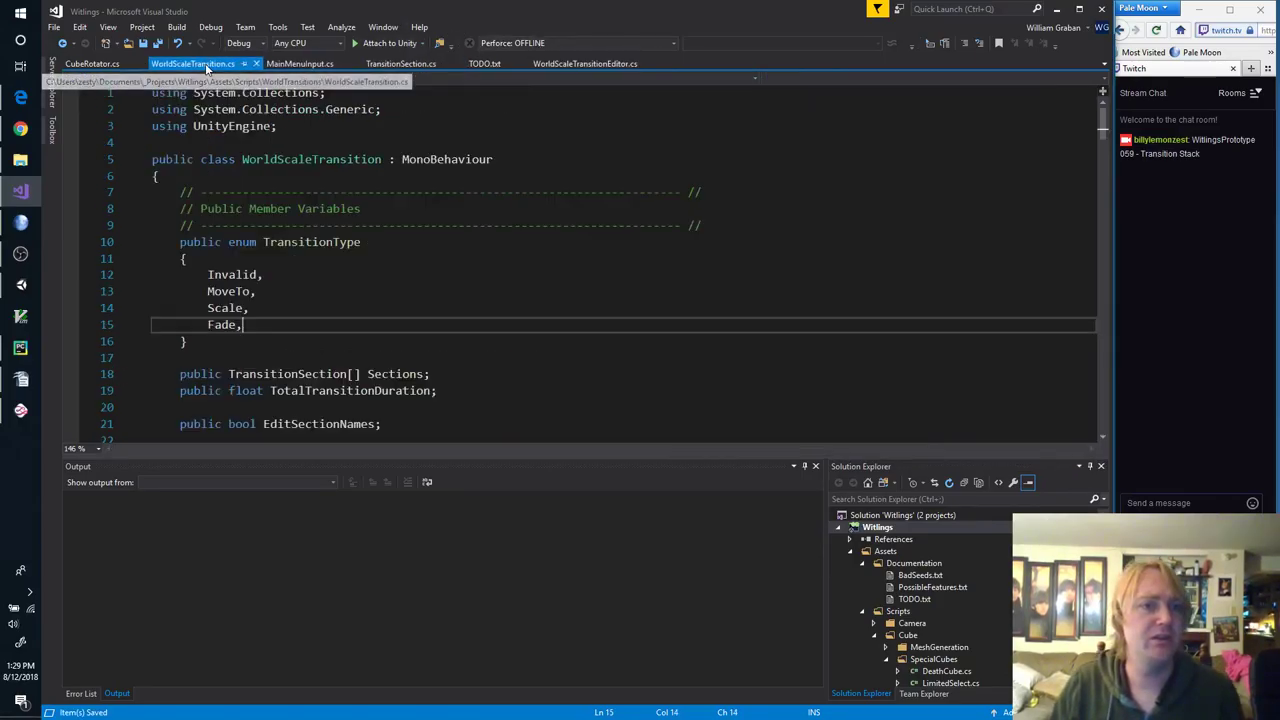
# Step: Delete the old commented variable block and the FadeMaterials field from WorldScaleTransition.cs
pyautogui.scroll(-5, 399, 293)
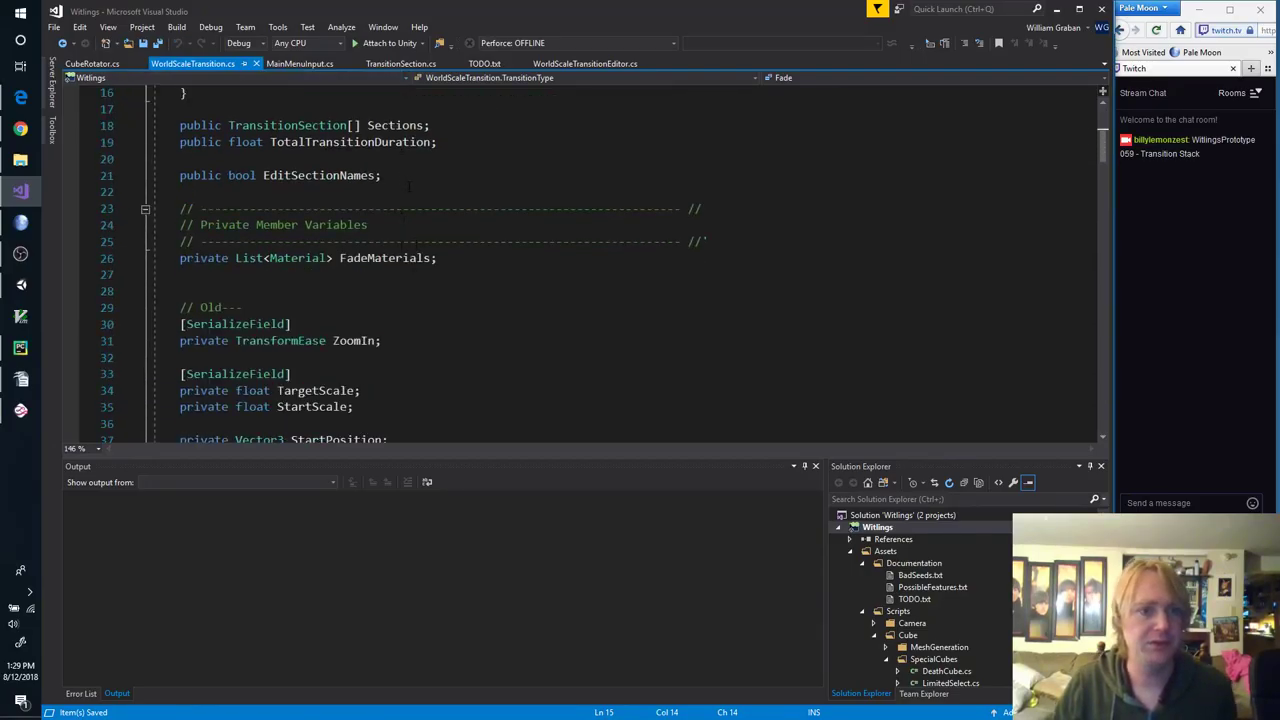
pyautogui.scroll(-2, 409, 185)
pyautogui.scroll(1, 413, 186)
pyautogui.moveTo(422, 407); pyautogui.dragTo(152, 228)
pyautogui.press('Delete')
pyautogui.press('BackSpace')
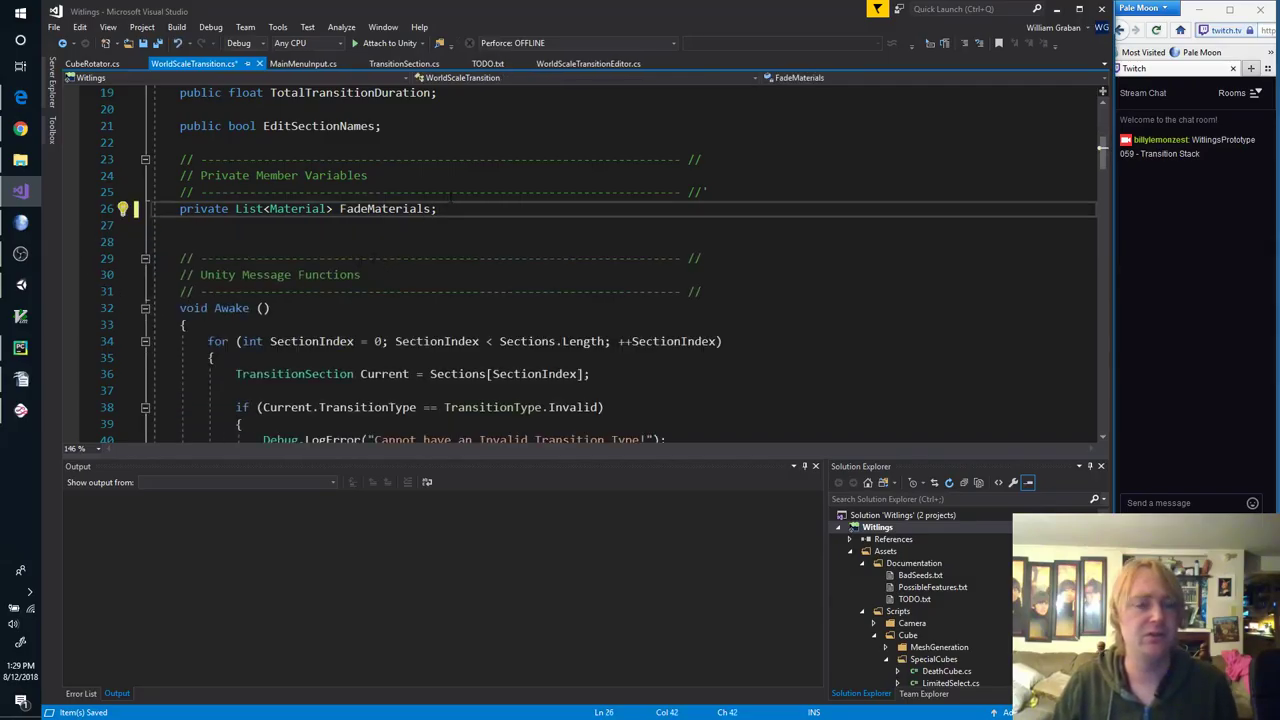
pyautogui.hotkey('ctrl', 'x')
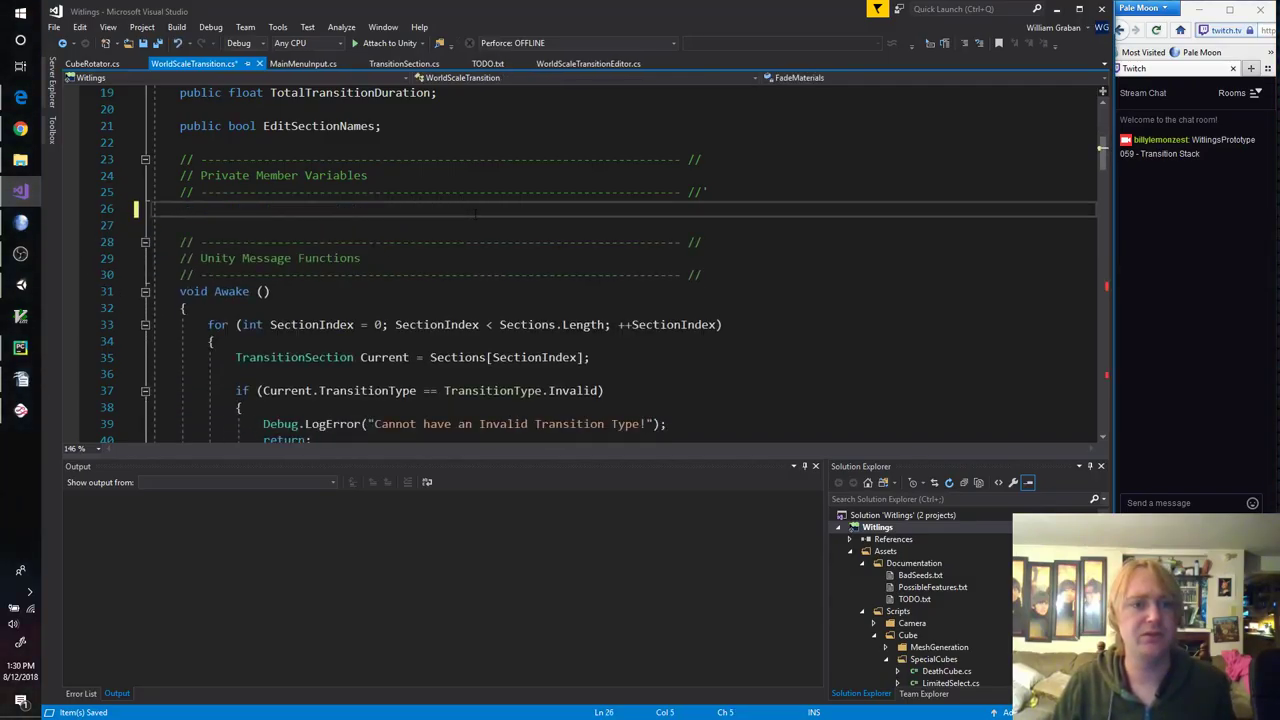
# Step: Delete the ZoomInUpdate and InitializeSectionDictionary functions and their leftover blank lines
pyautogui.scroll(-4, 478, 224)
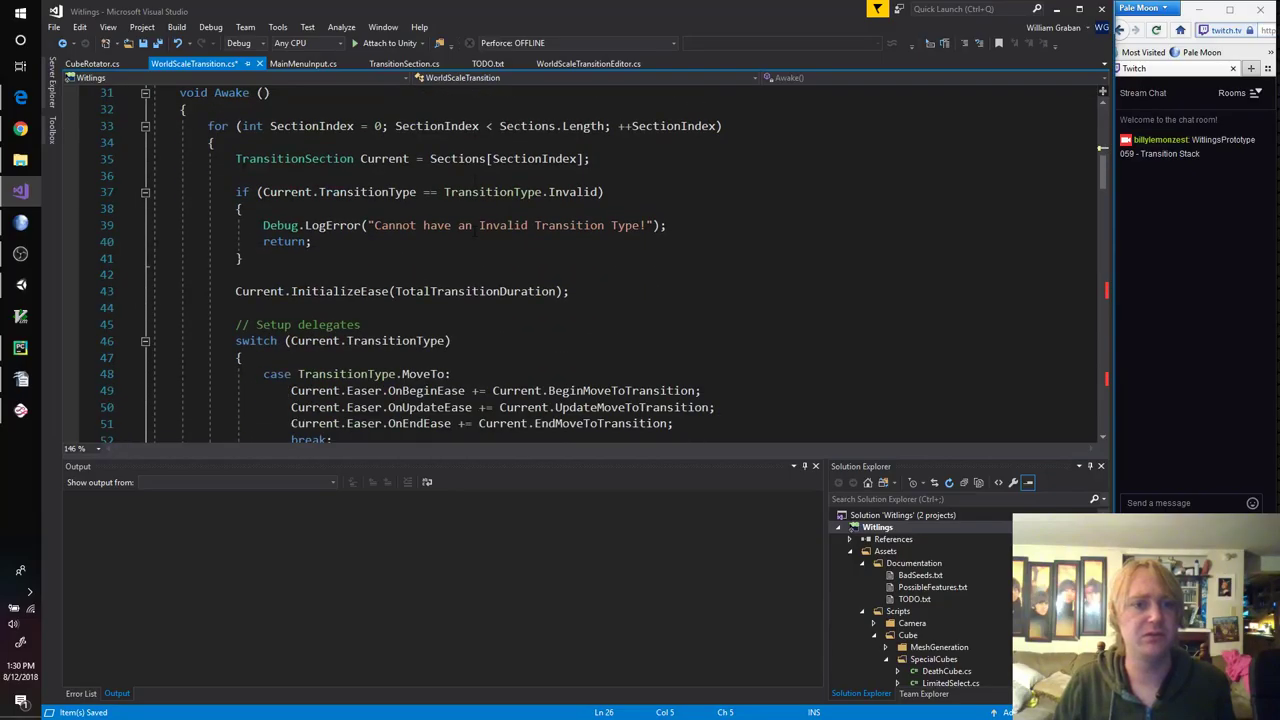
pyautogui.scroll(-20, 503, 238)
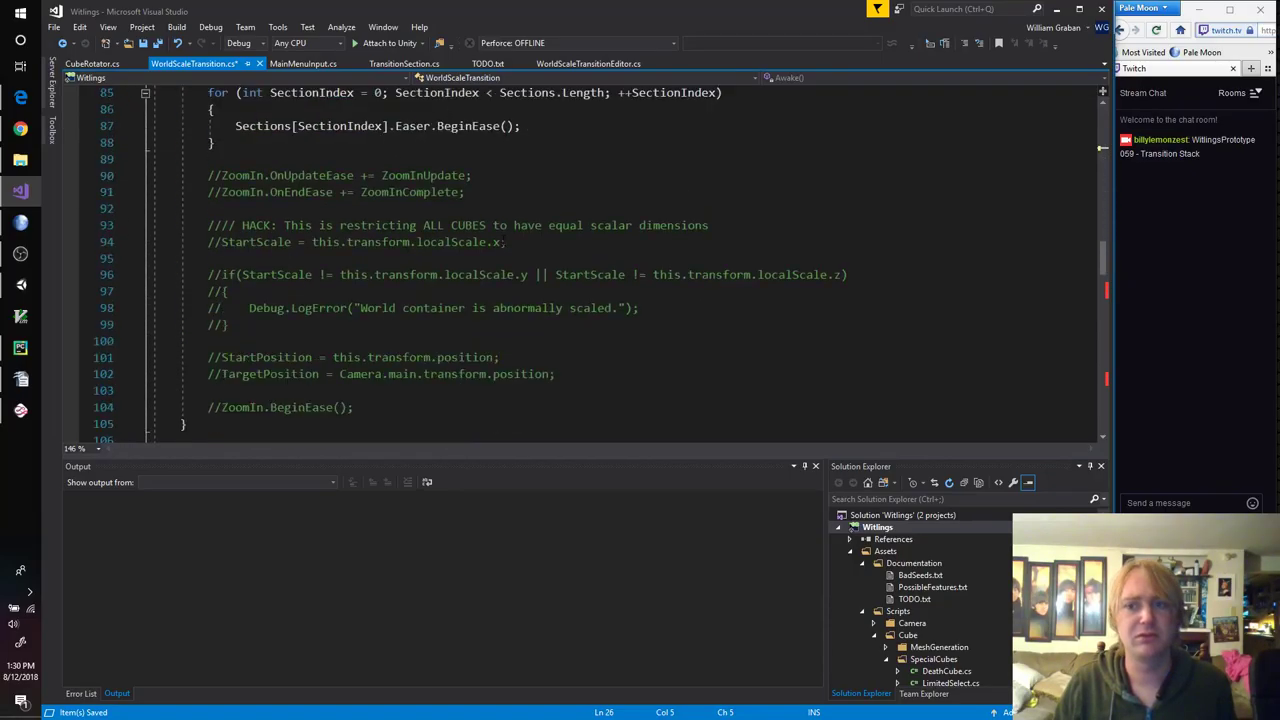
pyautogui.scroll(-2, 503, 239)
pyautogui.moveTo(188, 357); pyautogui.dragTo(157, 158)
pyautogui.press('BackSpace')
pyautogui.press('BackSpace')
pyautogui.scroll(-5, 300, 225)
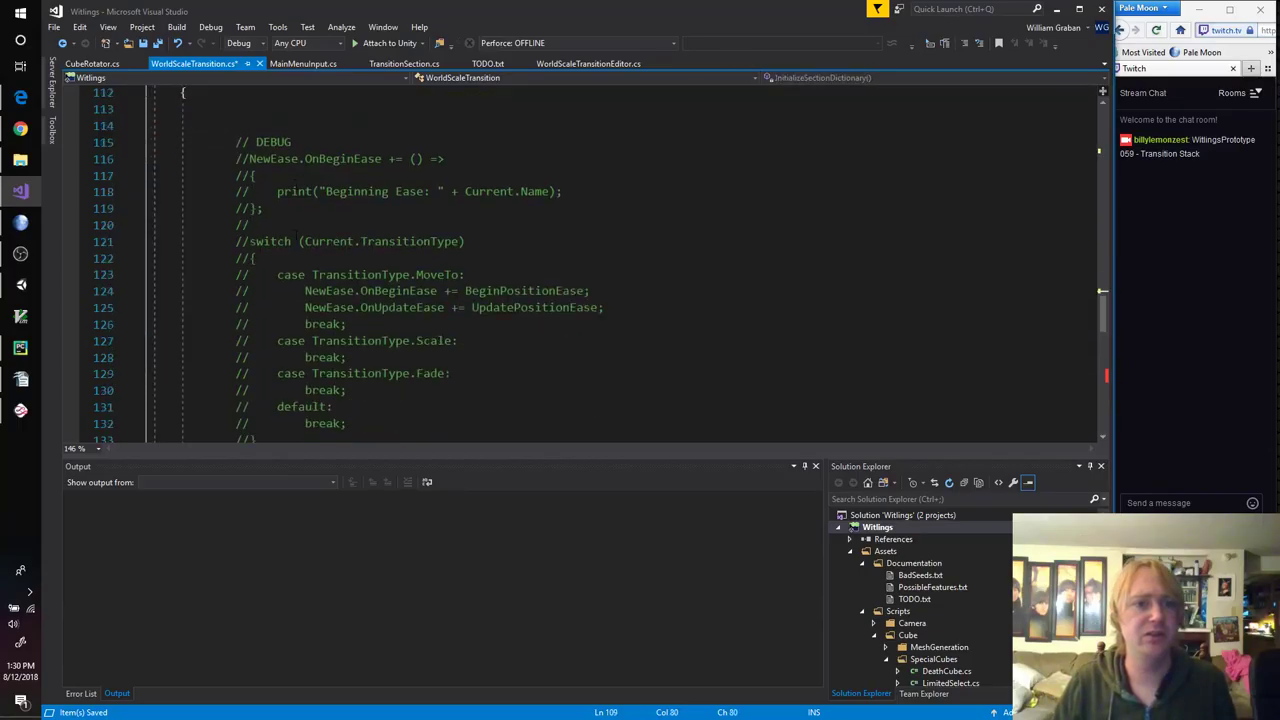
pyautogui.scroll(-2, 300, 225)
pyautogui.moveTo(188, 324); pyautogui.dragTo(152, 96)
pyautogui.press('BackSpace')
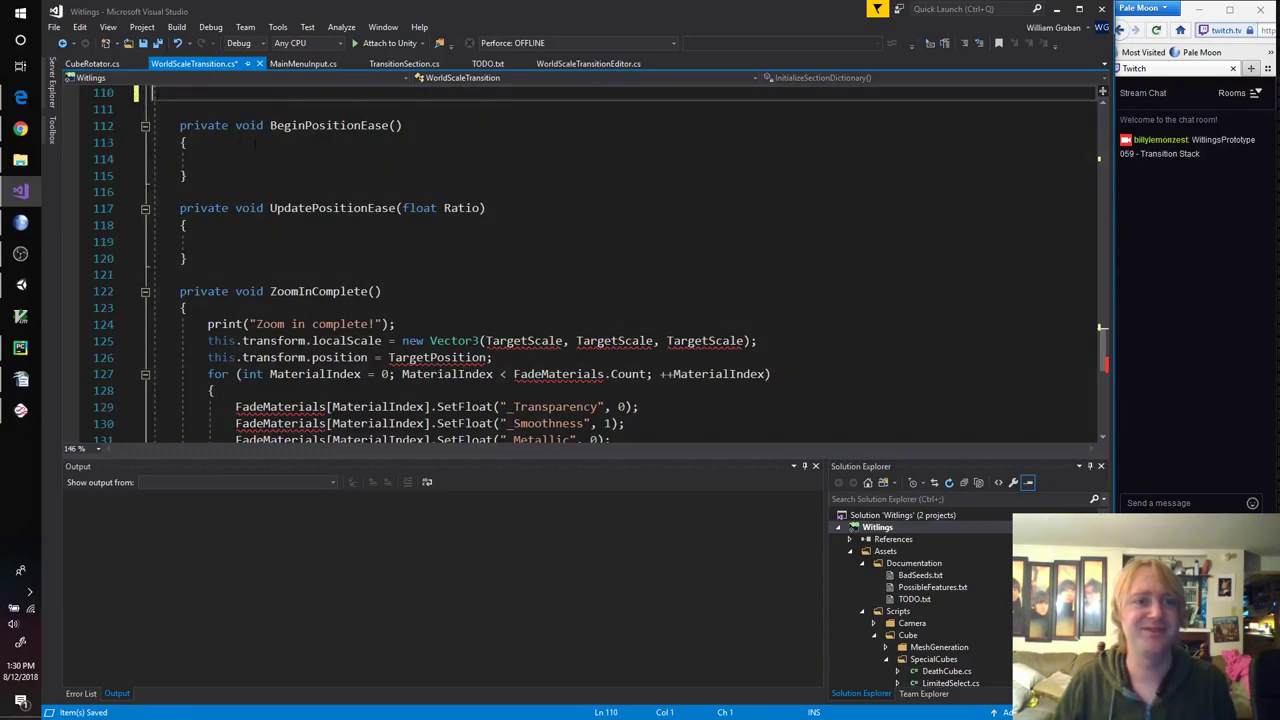
pyautogui.press('BackSpace')
pyautogui.scroll(4, 250, 348)
pyautogui.press('BackSpace')
# Step: Delete the unused private position-ease functions
pyautogui.scroll(-2, 250, 348)
pyautogui.scroll(-1, 250, 348)
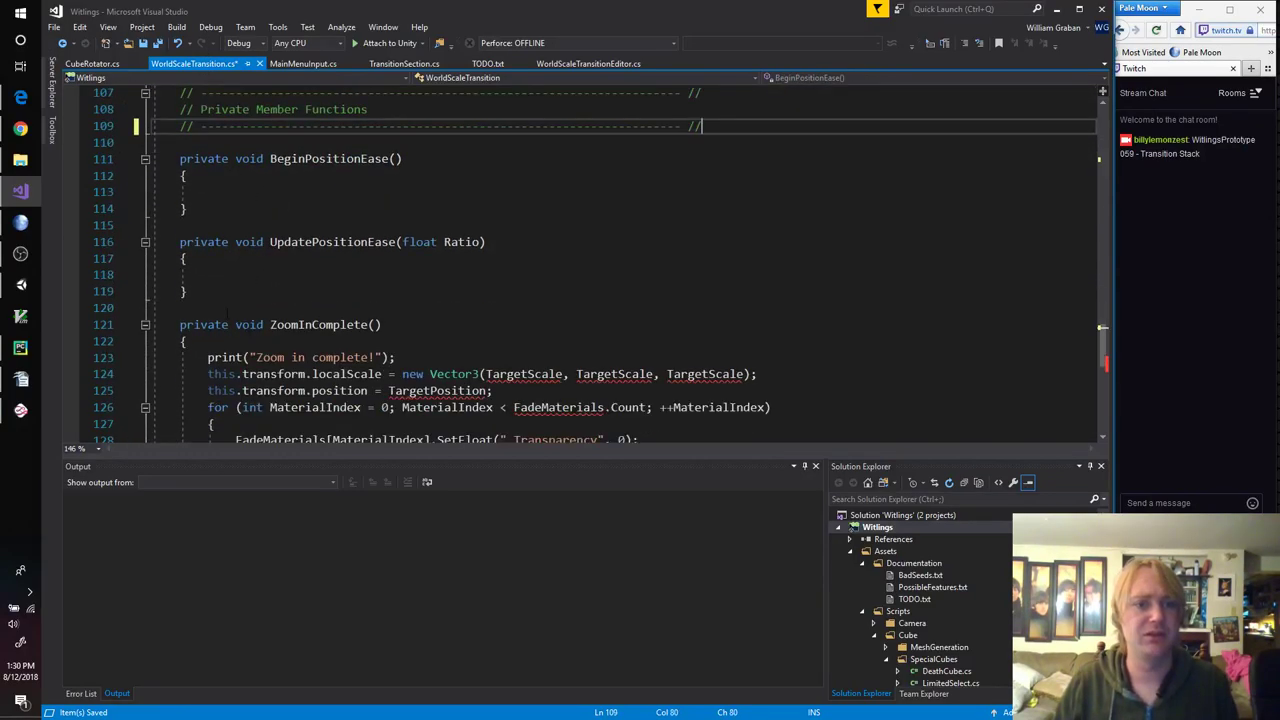
pyautogui.scroll(-4, 217, 306)
pyautogui.moveTo(217, 308); pyautogui.dragTo(129, 116)
pyautogui.press('Delete')
# Step: Remove the commented-out zoom code in Begin and the commented FadeMaterials print line in Awake
pyautogui.scroll(5, 518, 311)
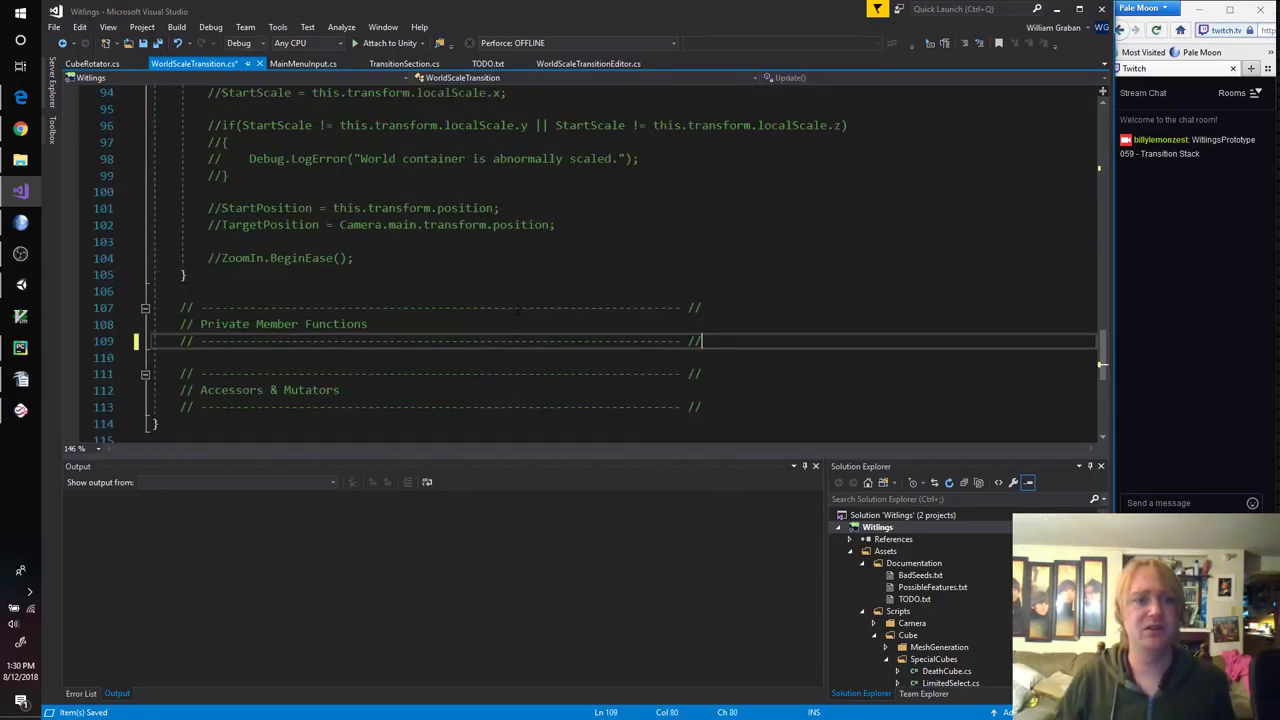
pyautogui.scroll(4, 518, 311)
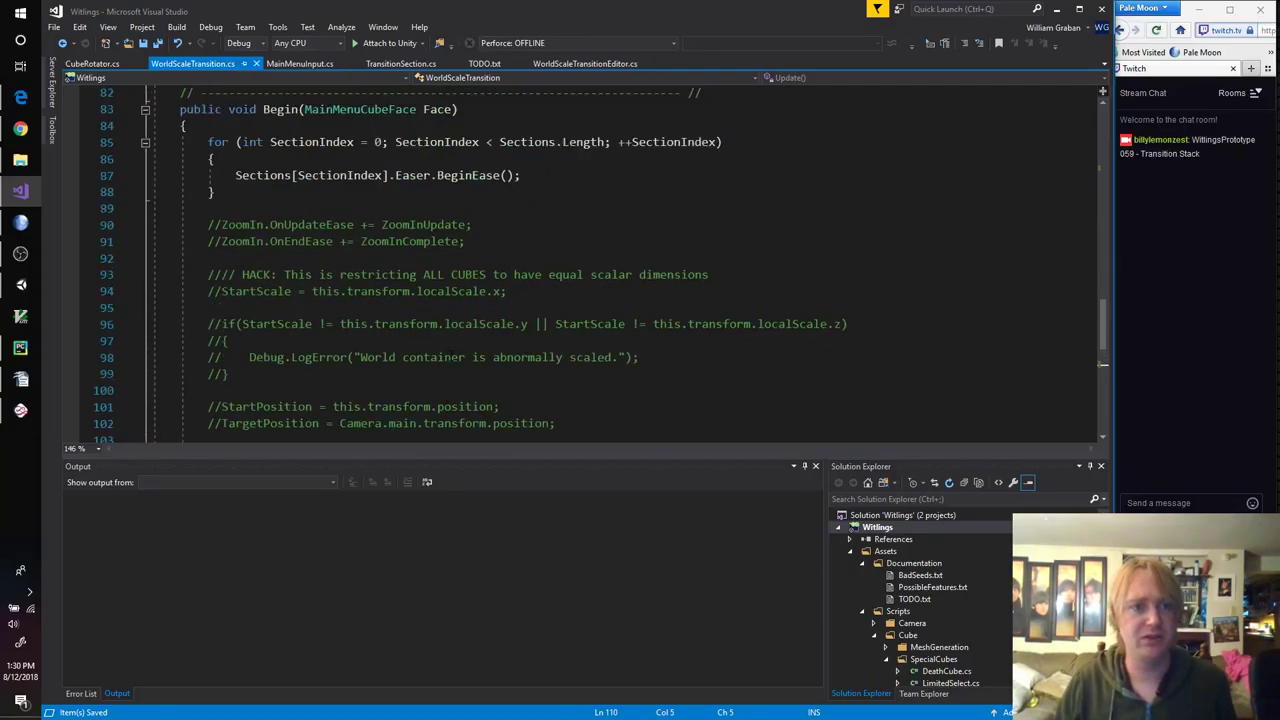
pyautogui.scroll(-1, 410, 392)
pyautogui.moveTo(362, 407); pyautogui.dragTo(152, 175)
pyautogui.press('Delete')
pyautogui.press('BackSpace')
pyautogui.press('BackSpace')
pyautogui.scroll(4, 278, 238)
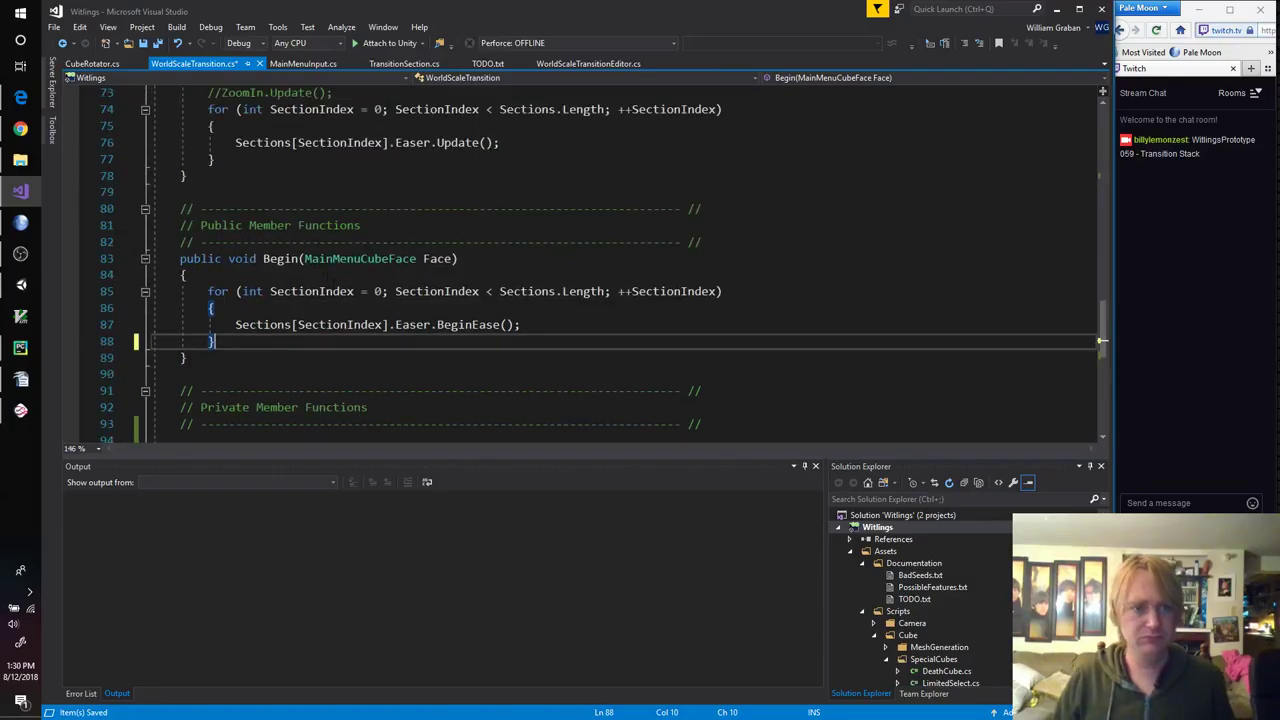
pyautogui.scroll(5, 278, 238)
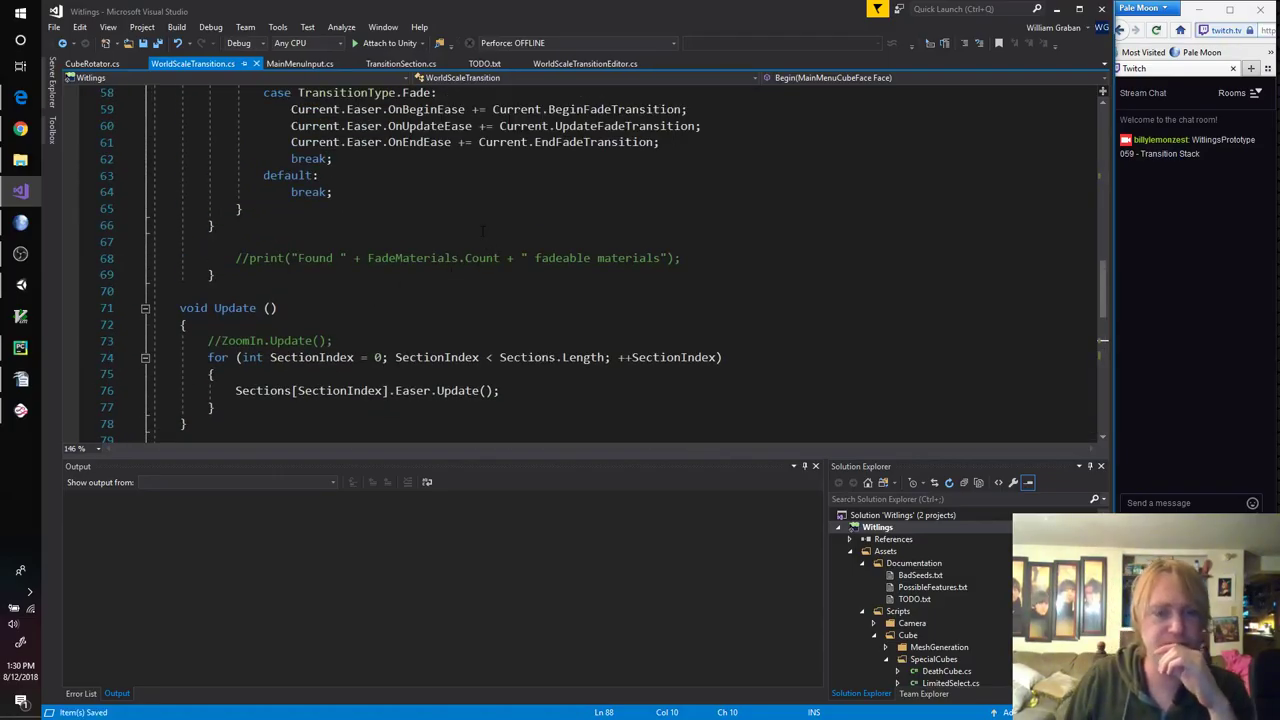
pyautogui.click(253, 234)
pyautogui.hotkey('ctrl', 'shift', 'l')
pyautogui.hotkey('ctrl', 'shift', 'l')
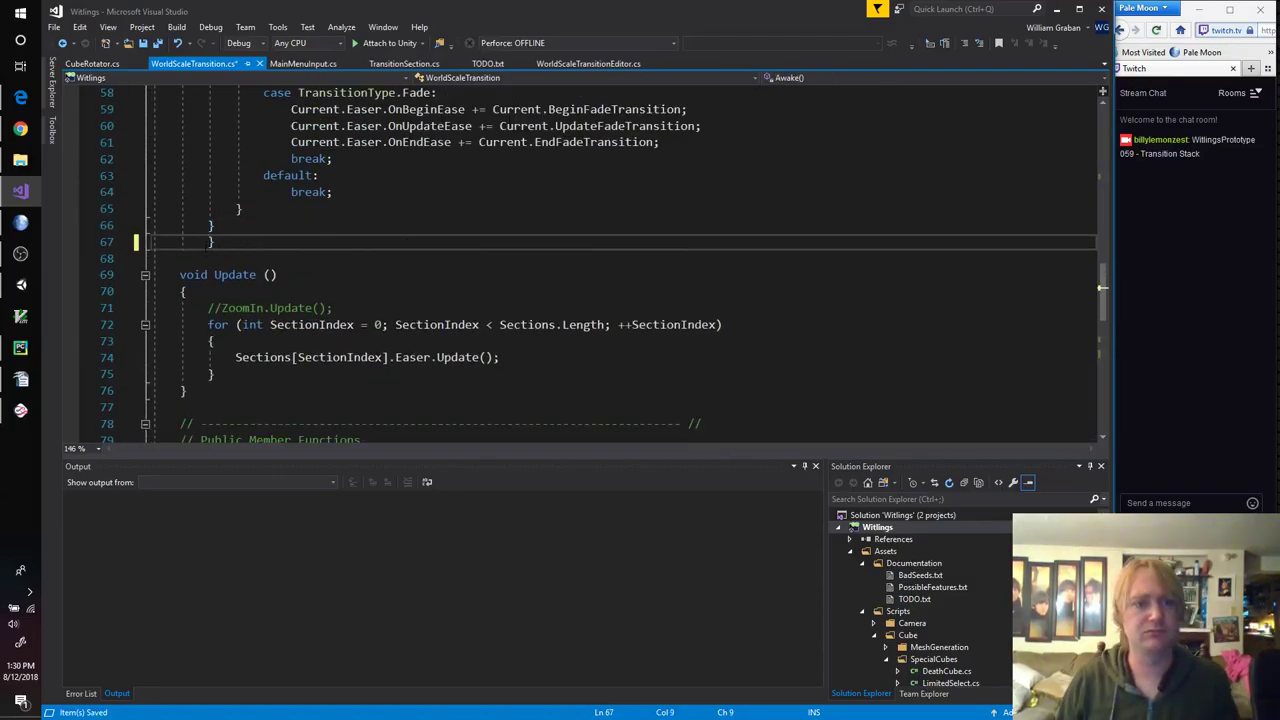
pyautogui.press('BackSpace')
pyautogui.press('BackSpace')
pyautogui.press('BackSpace')
# Step: Save WorldScaleTransition.cs and scroll through the cleaned-up script
pyautogui.scroll(6, 286, 258)
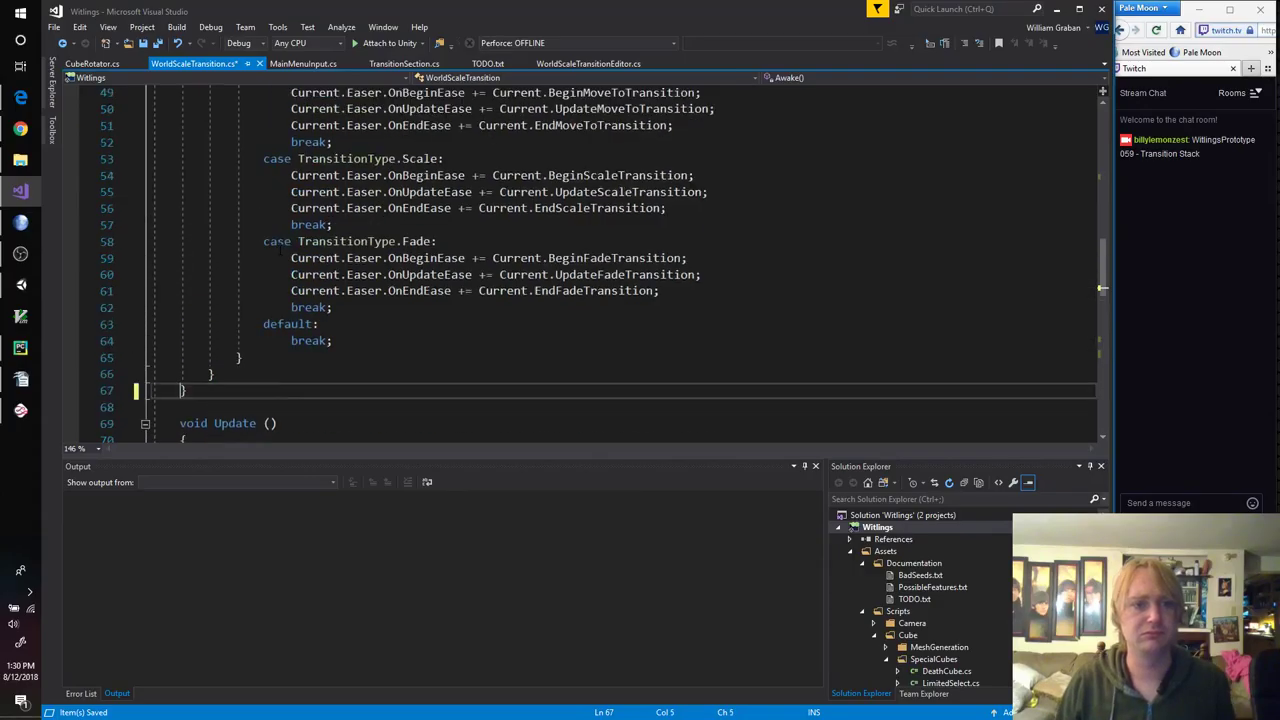
pyautogui.hotkey('ctrl', 's')
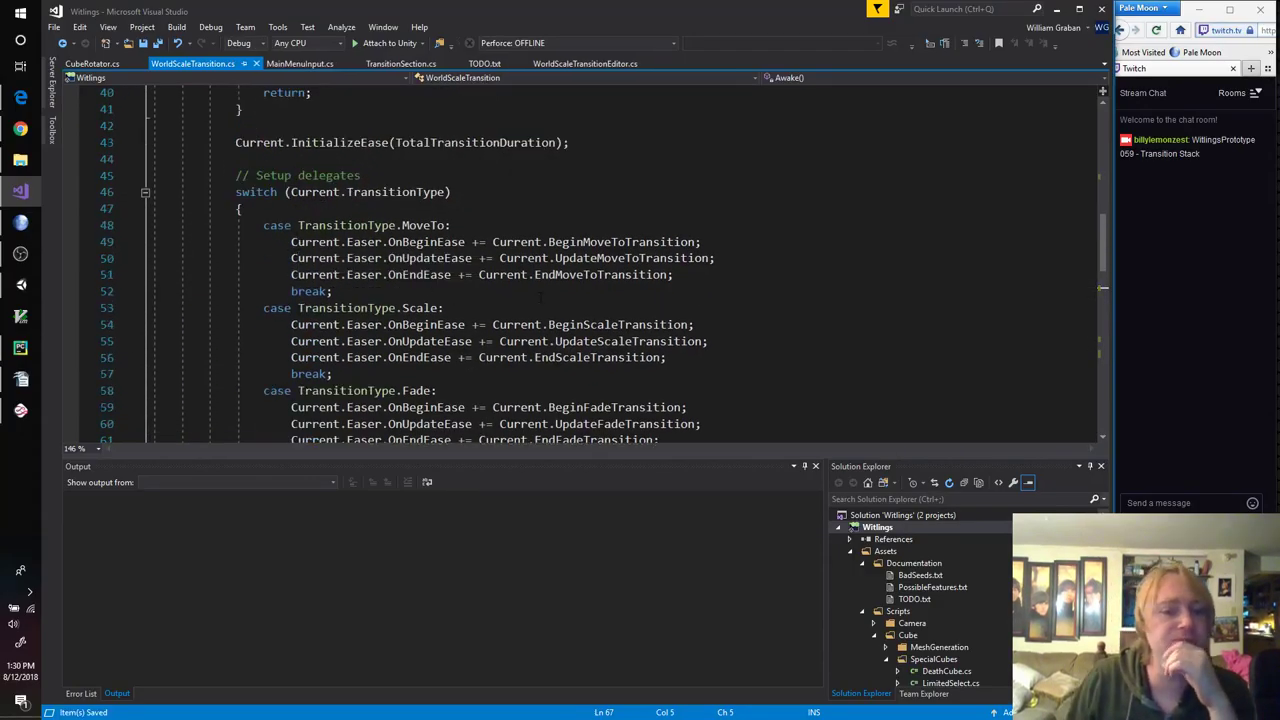
pyautogui.scroll(-3, 644, 338)
pyautogui.scroll(7, 644, 338)
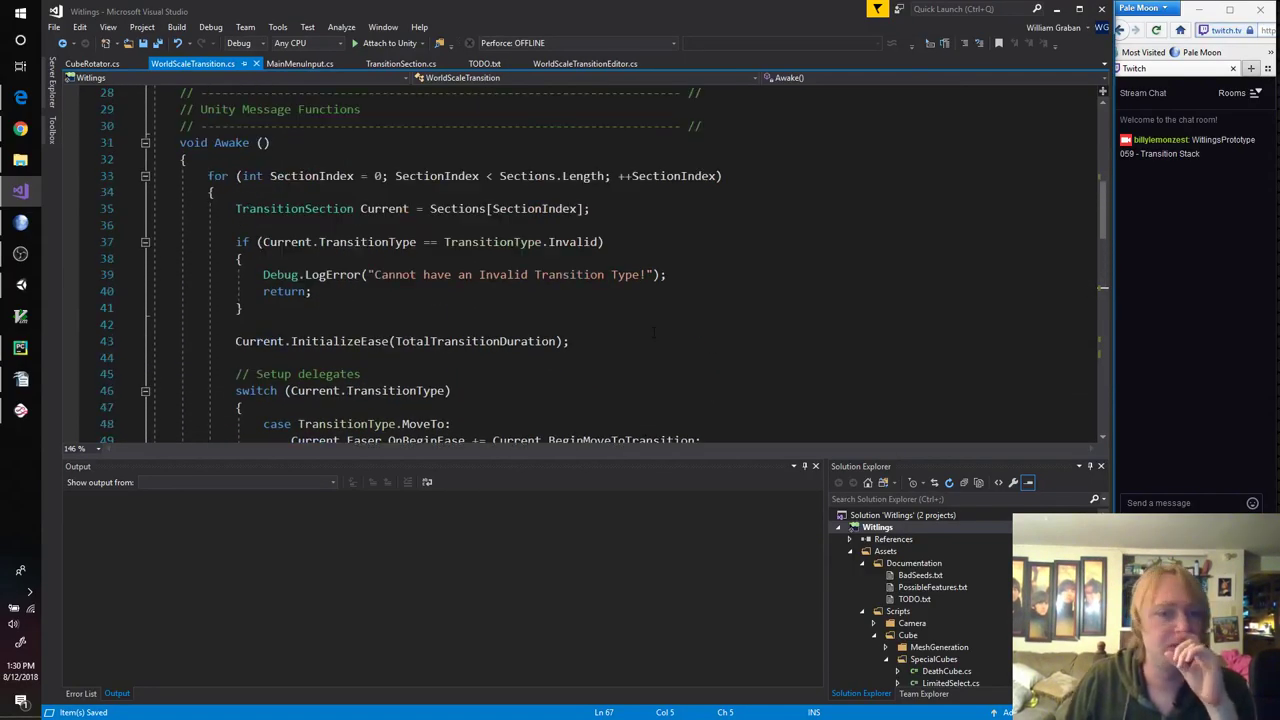
pyautogui.scroll(5, 651, 322)
pyautogui.scroll(-15, 650, 323)
pyautogui.scroll(-2, 648, 325)
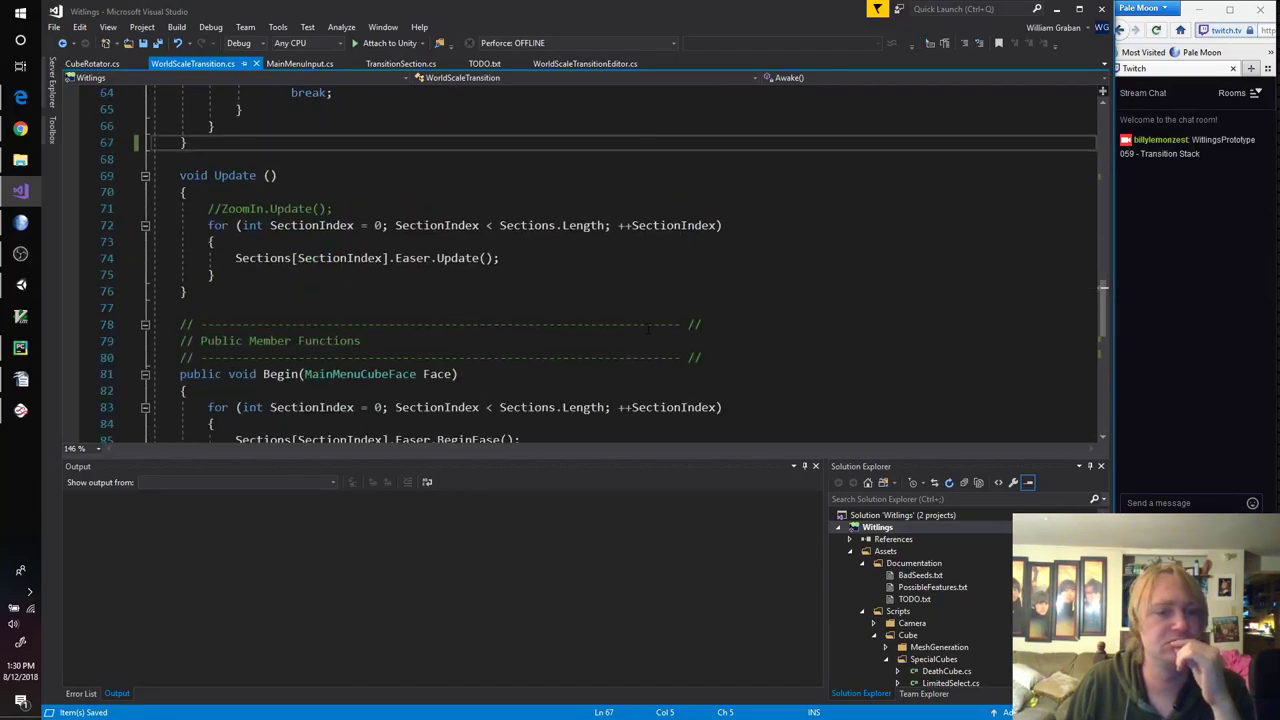
pyautogui.scroll(-2, 648, 329)
pyautogui.scroll(19, 640, 330)
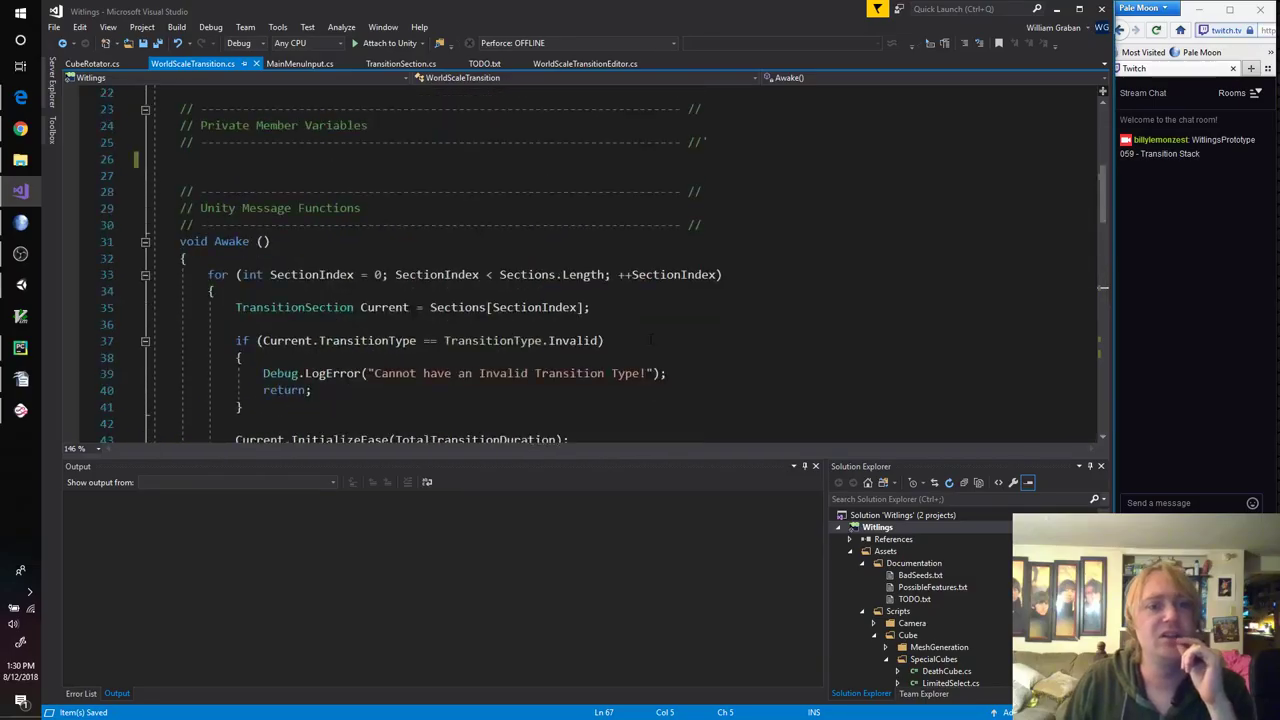
# Step: Add a 'public GameObject Scene;' field below TotalTransitionDuration and save
pyautogui.click(411, 225)
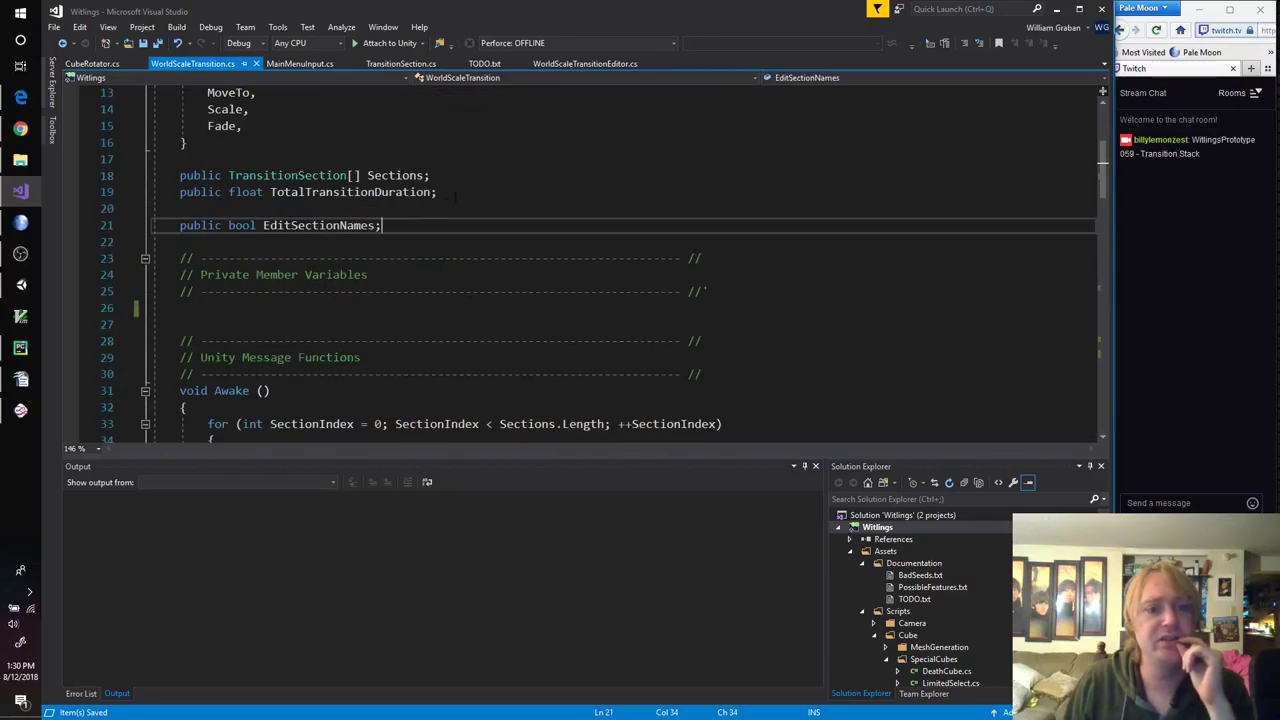
pyautogui.click(445, 192)
pyautogui.press('Return')
pyautogui.write('public')
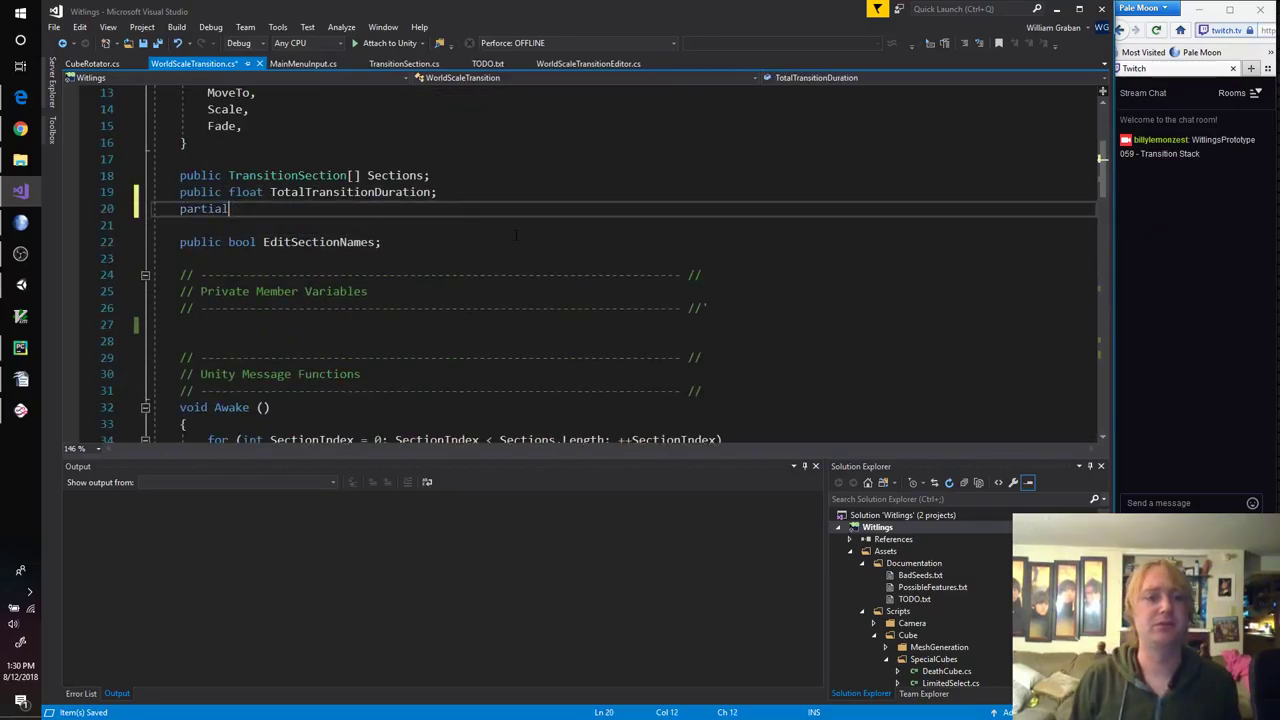
pyautogui.press('BackSpace')
pyautogui.press('BackSpace')
pyautogui.press('BackSpace')
pyautogui.press('BackSpace')
pyautogui.press('BackSpace')
pyautogui.write('ublic fl')
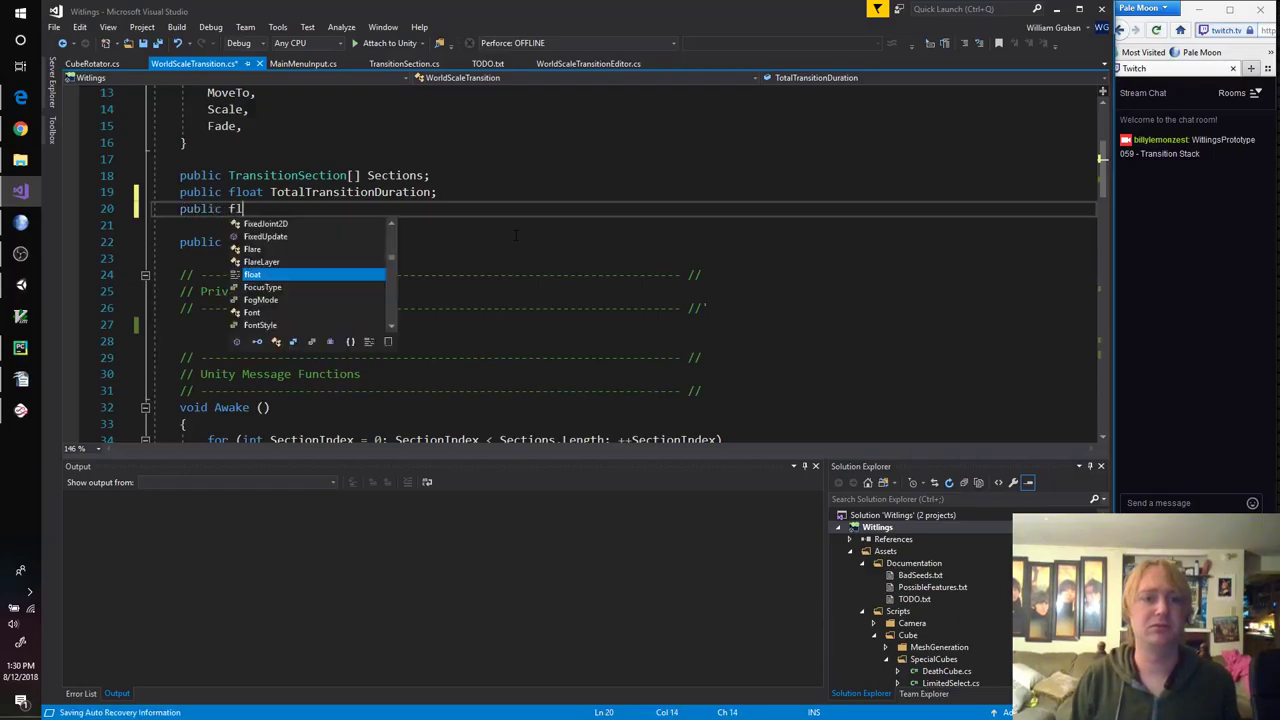
pyautogui.write('oat Scene;')
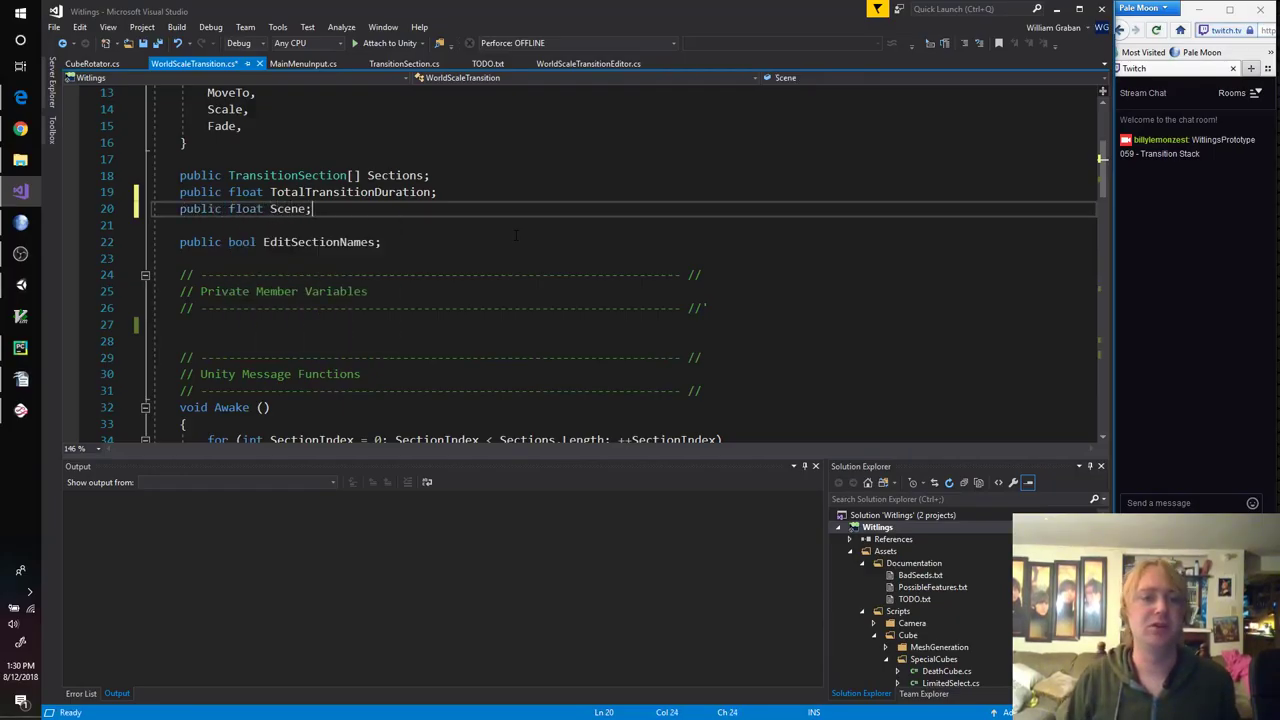
pyautogui.press('Left')
pyautogui.hotkey('ctrl', 'shift', 'Left')
pyautogui.write('GameO')
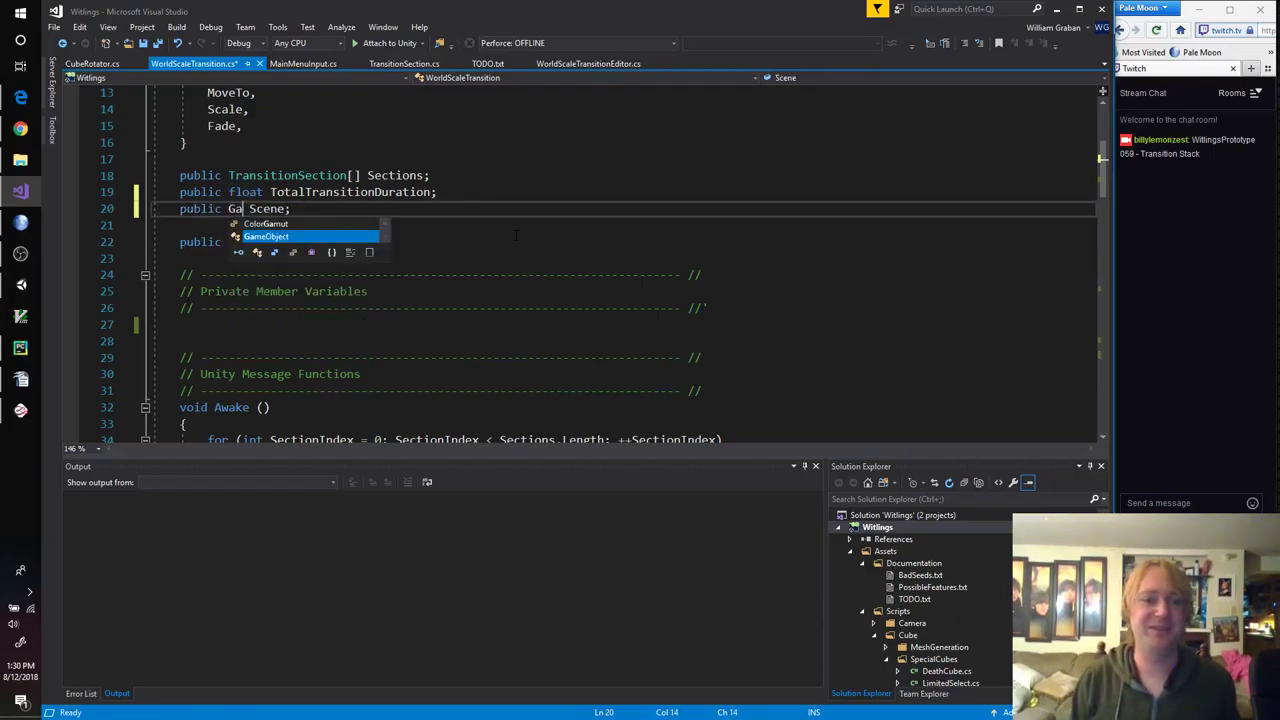
pyautogui.write('bject')
pyautogui.press('Right')
pyautogui.hotkey('ctrl', 's')
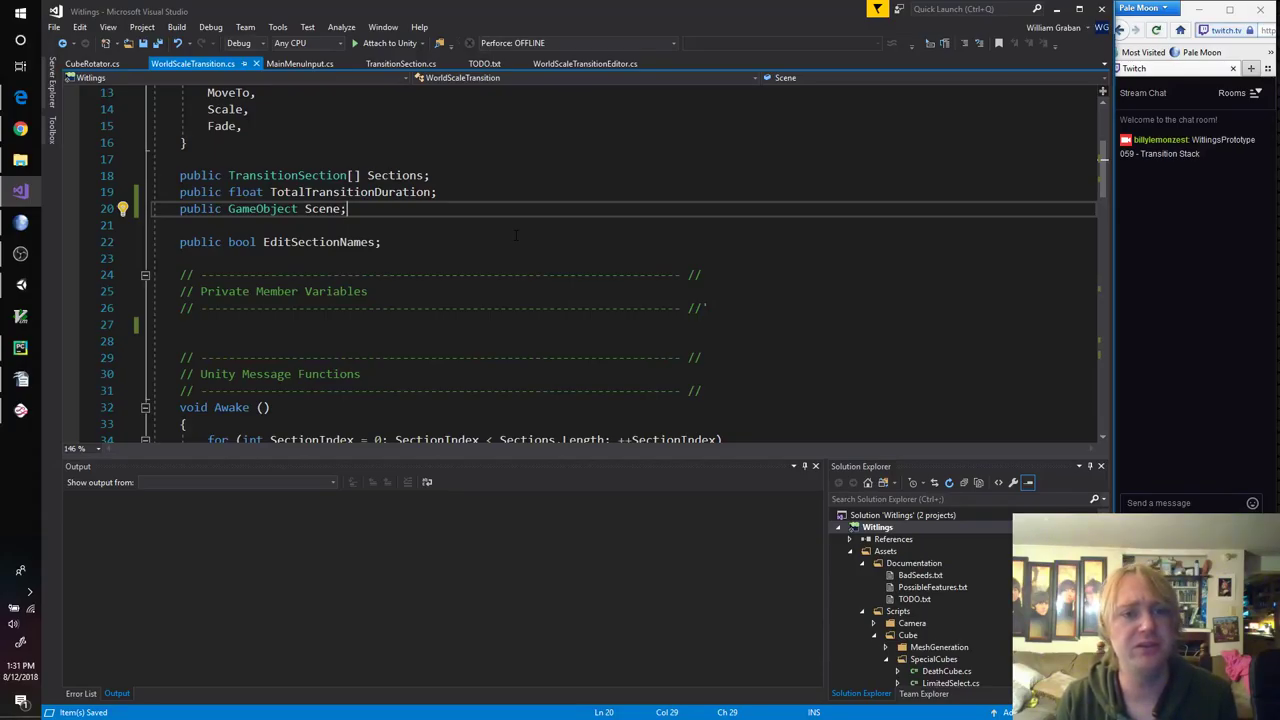
# Step: Declare 'public float SceneLoadTime;' on the line below the Scene field
pyautogui.press('Return')
pyautogui.write('public floa')
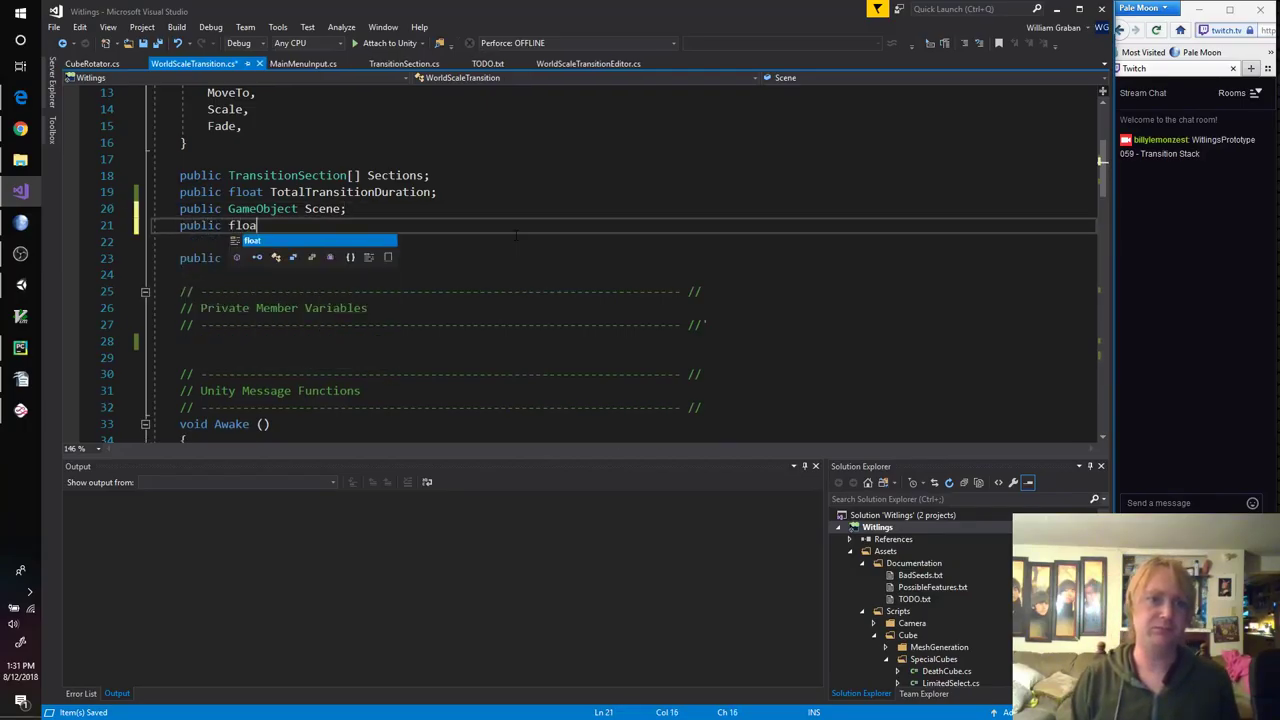
pyautogui.write('t Sc')
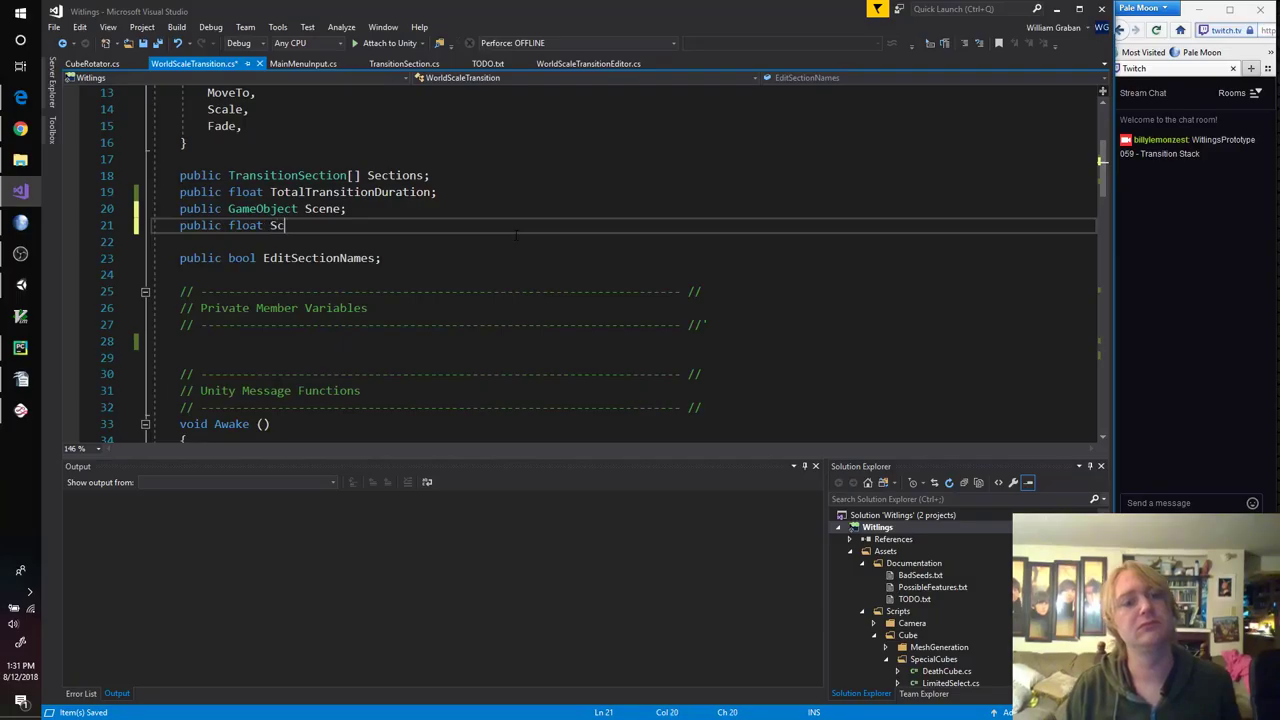
pyautogui.write('eneLoadTime;')
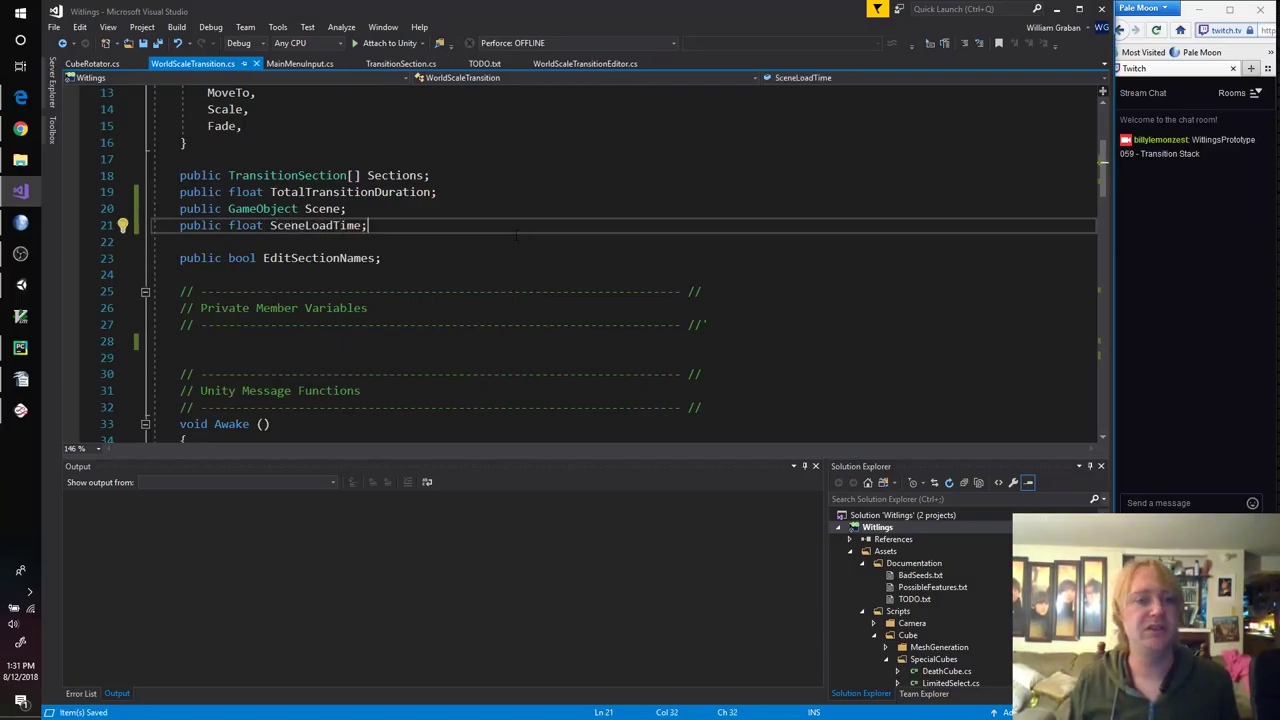
pyautogui.press('Left')
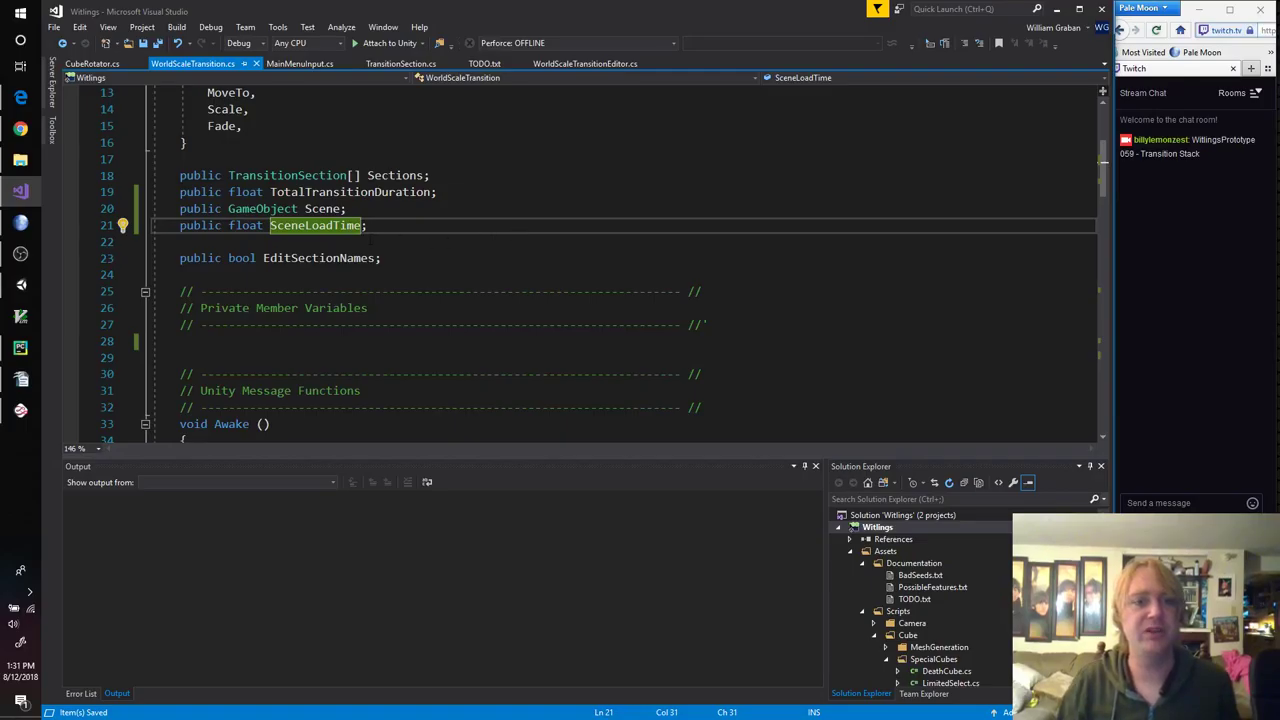
pyautogui.click(573, 64)
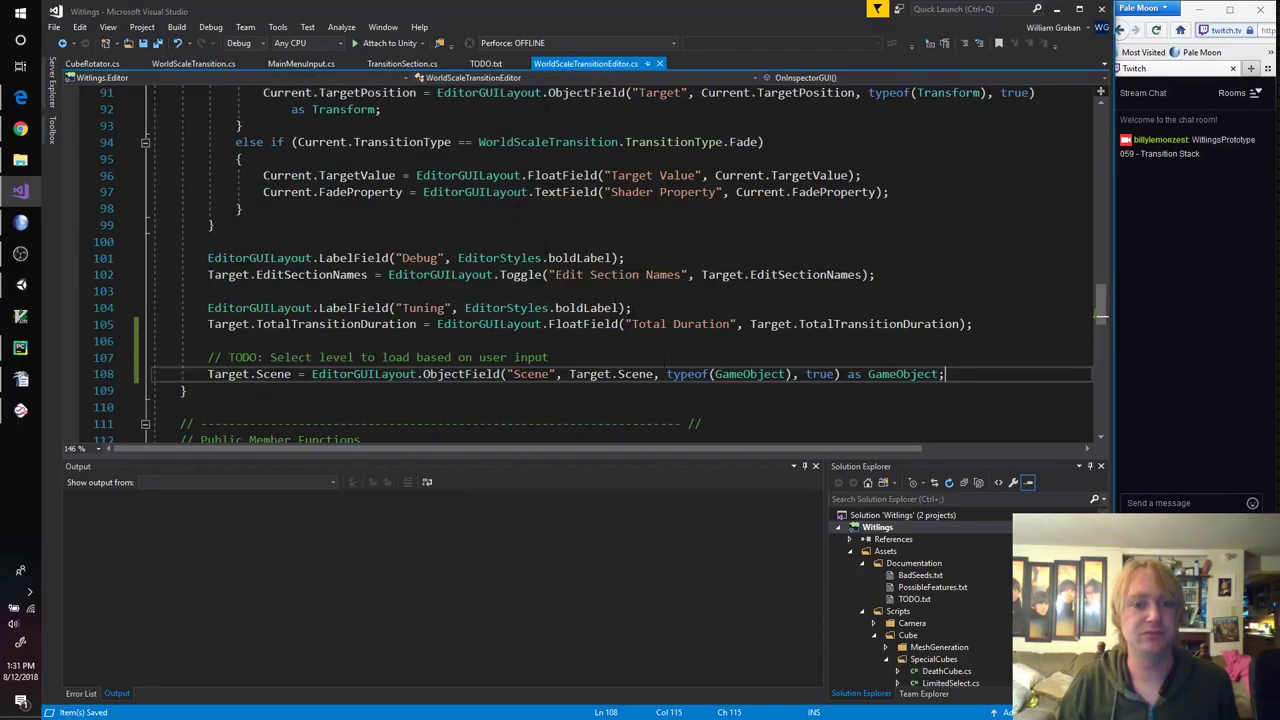
# Step: Write a 'Scene Load Time' EditorGUILayout.Slider line for Target.SceneLoadTime with range 0 to 1
pyautogui.press('Return')
pyautogui.write('Targ')
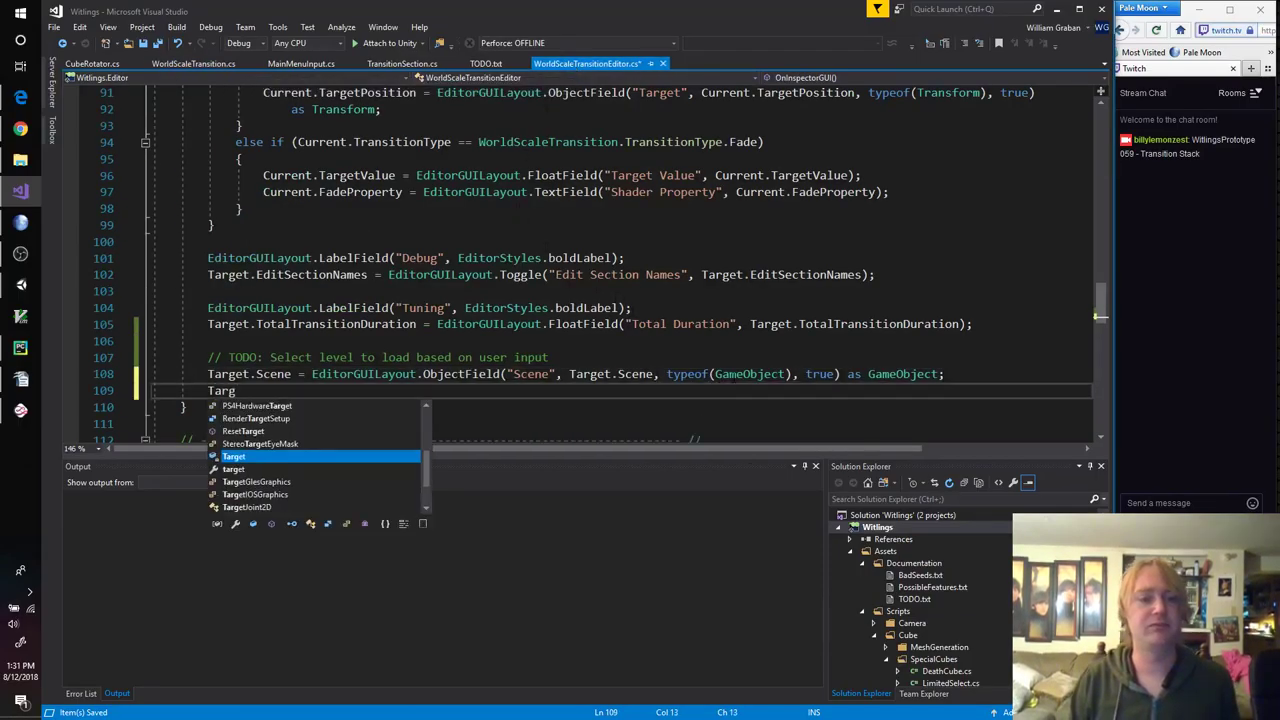
pyautogui.write('et.SceneLoadTime')
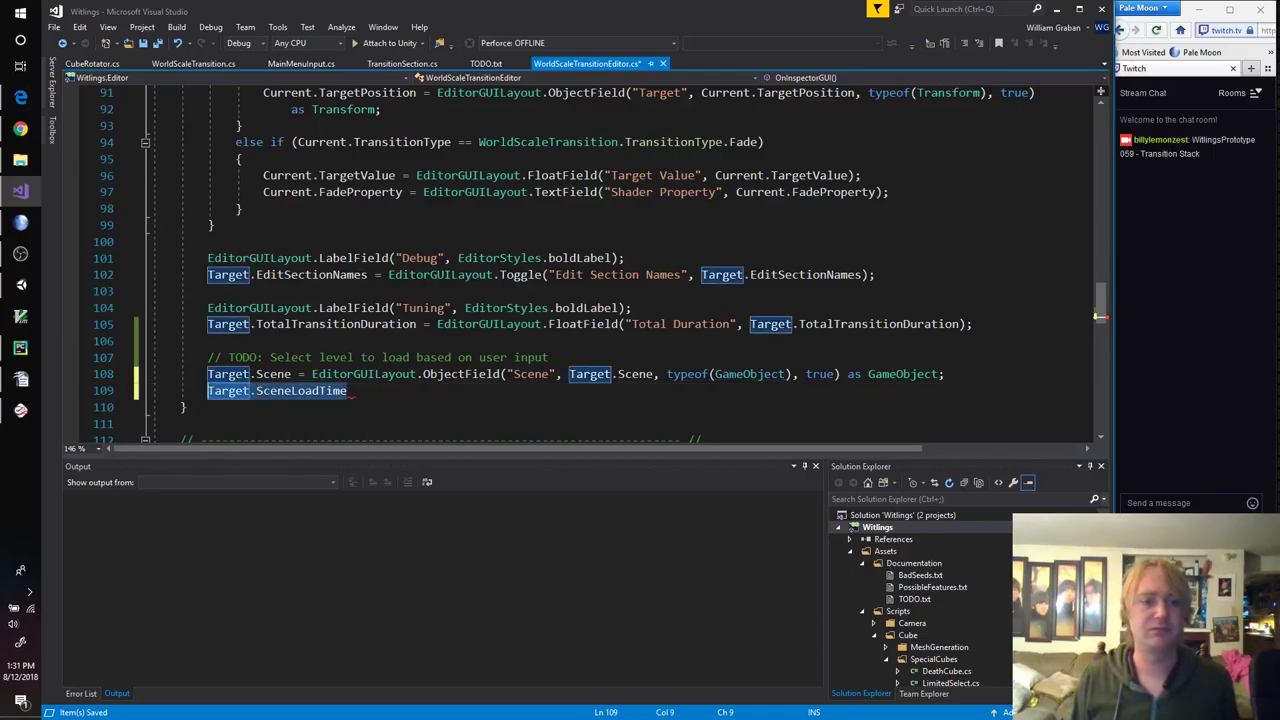
pyautogui.write(' = EditorGUILayout')
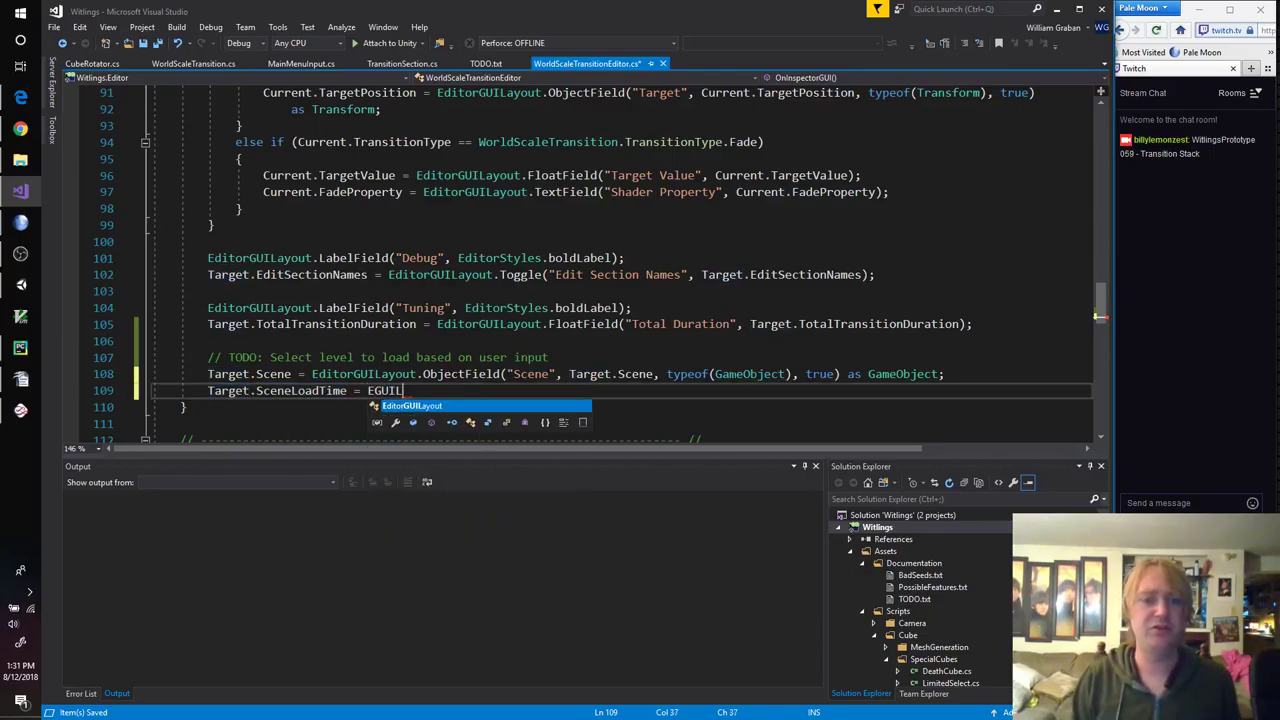
pyautogui.write('.Slider')
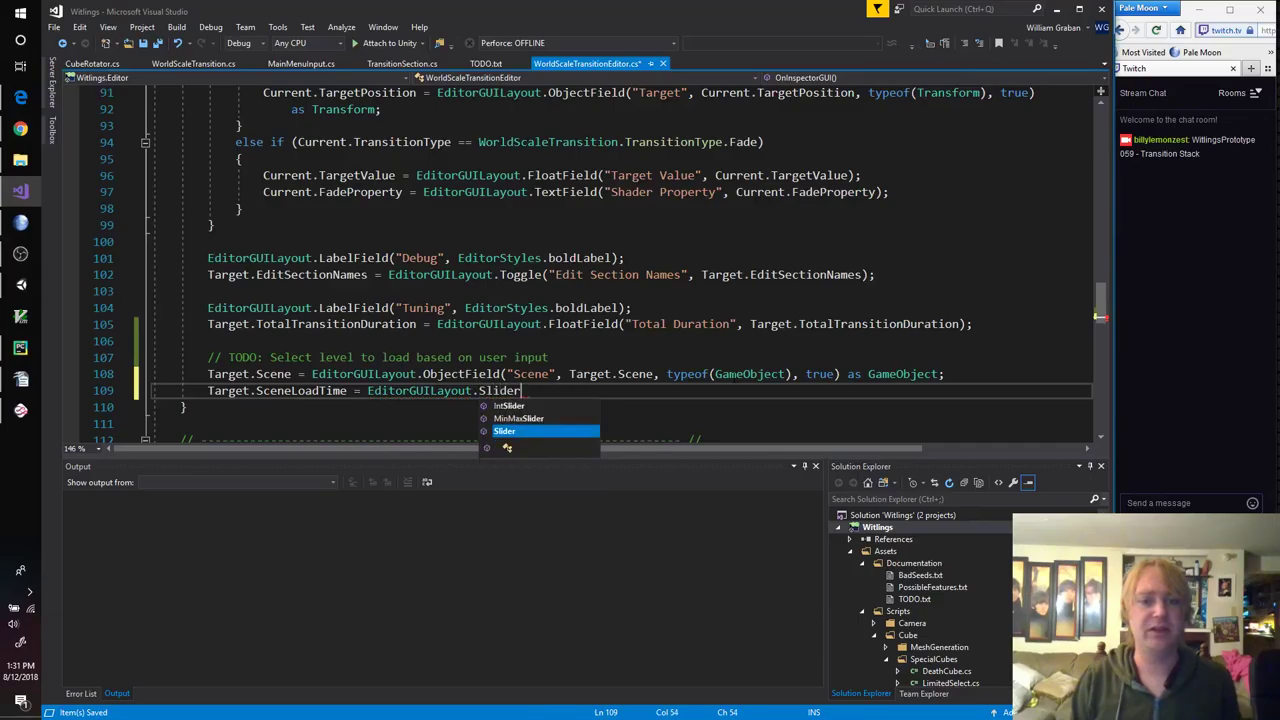
pyautogui.write('("Scene Load')
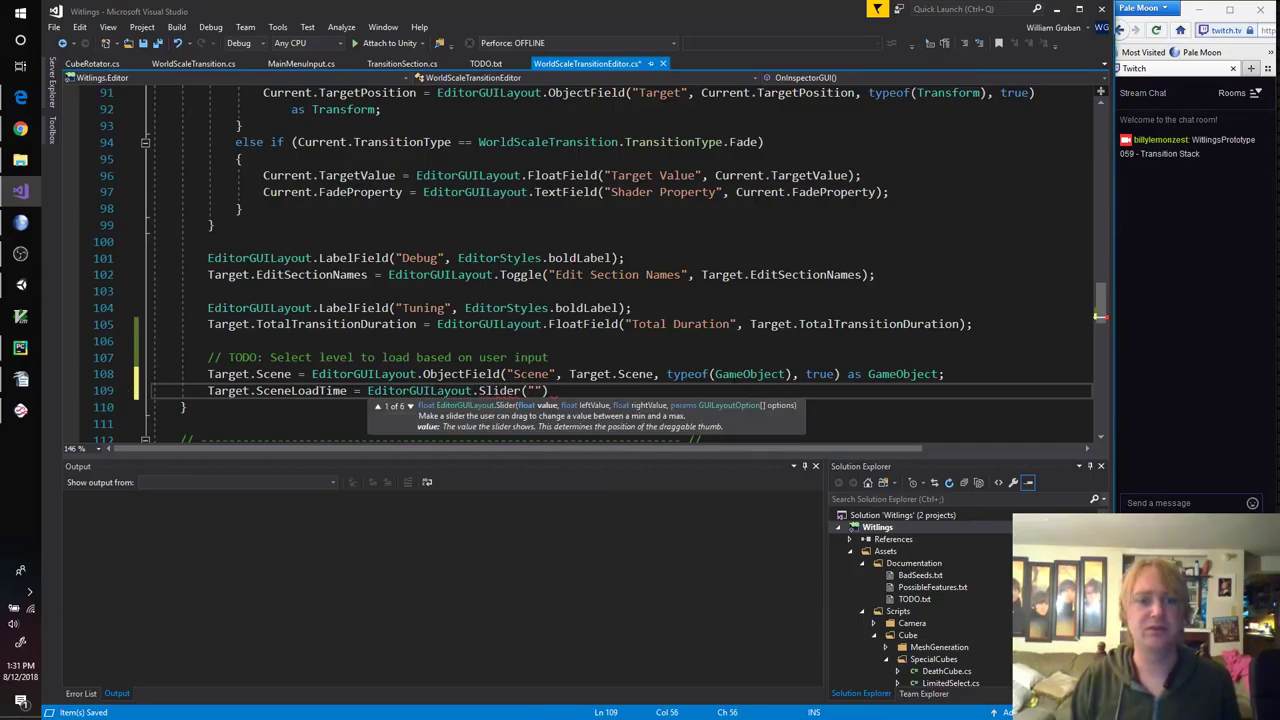
pyautogui.write(' Time", Target.SceneLoadTime')
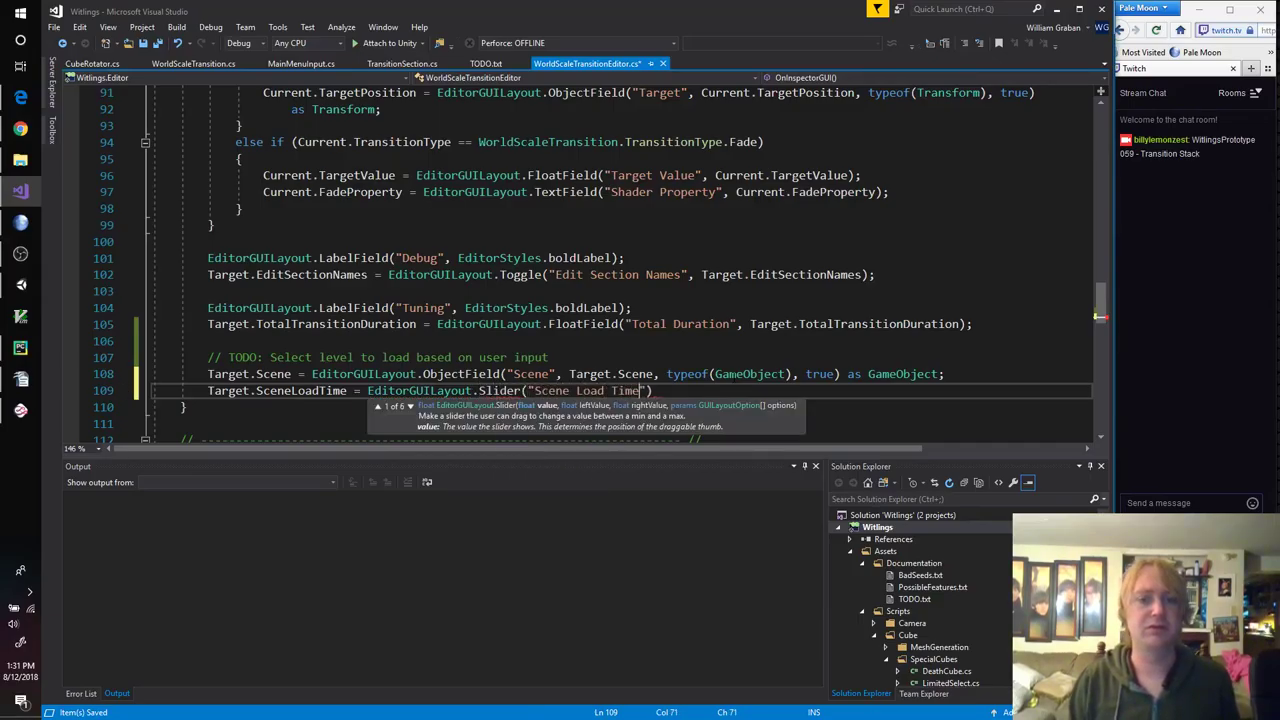
pyautogui.write(',')
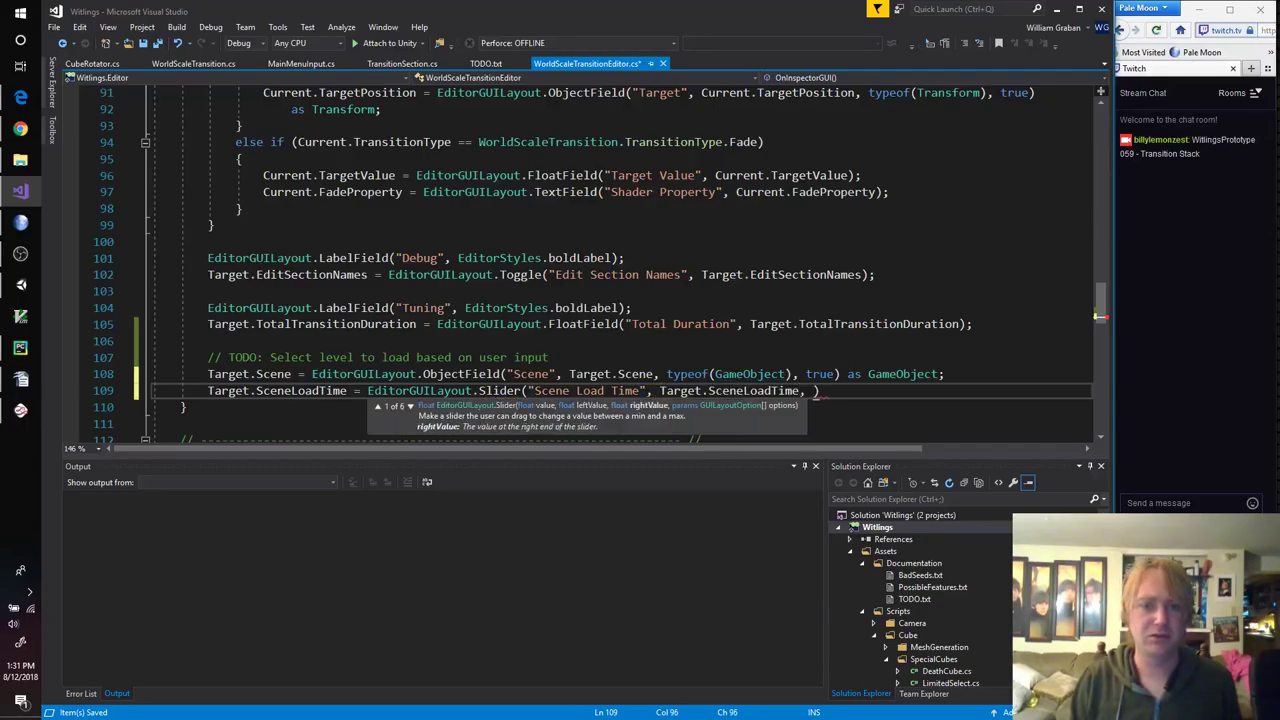
pyautogui.hotkey('ctrl', 'shift', 'Left')
pyautogui.hotkey('ctrl', 'shift', 'Left')
pyautogui.hotkey('ctrl', 'shift', 'Left')
pyautogui.hotkey('ctrl', 'shift', 'Left')
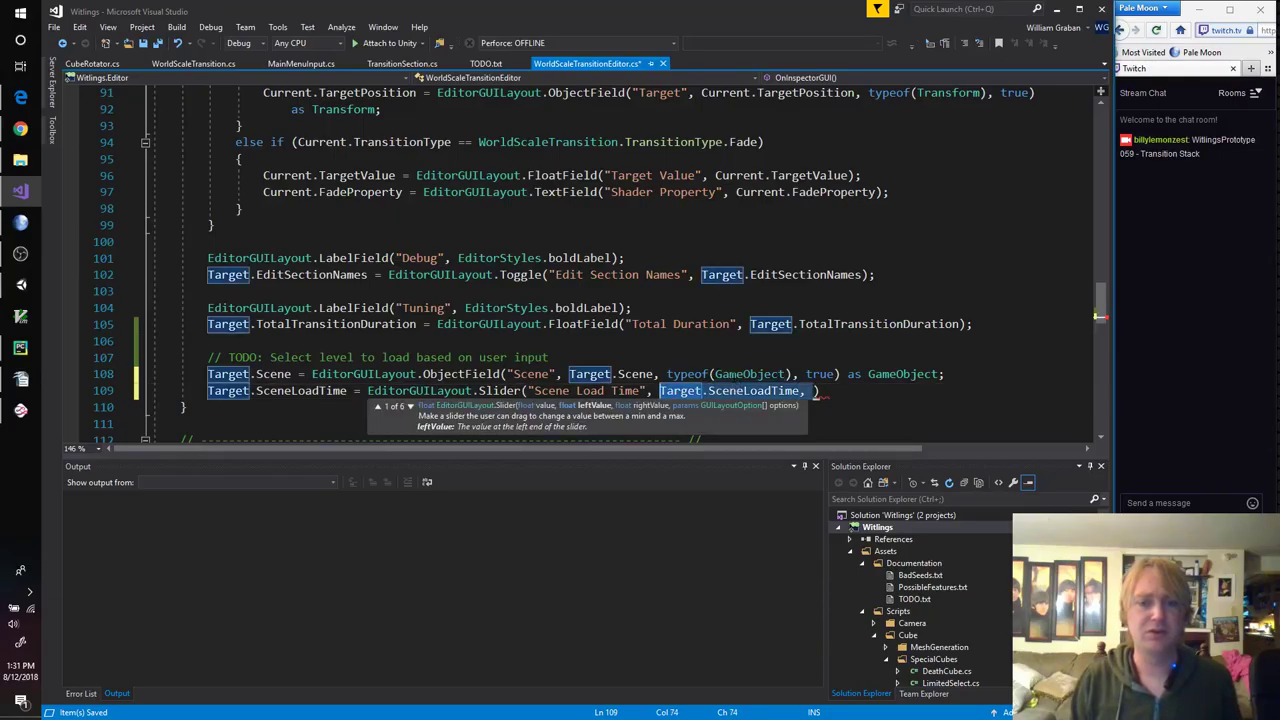
pyautogui.write('0, 1);')
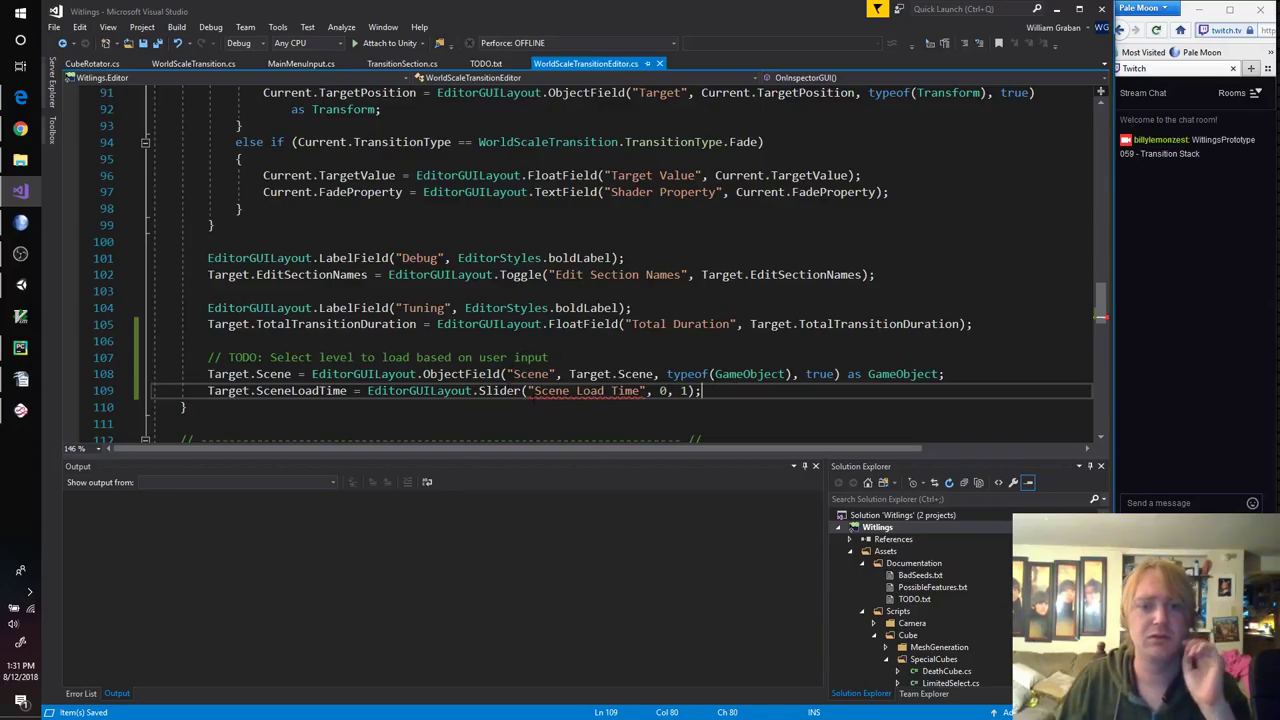
# Step: Check the Slider overloads and insert the Target.SceneLoadTime value argument after the label
pyautogui.click(530, 390)
pyautogui.hotkey('ctrl', 'shift', 'space')
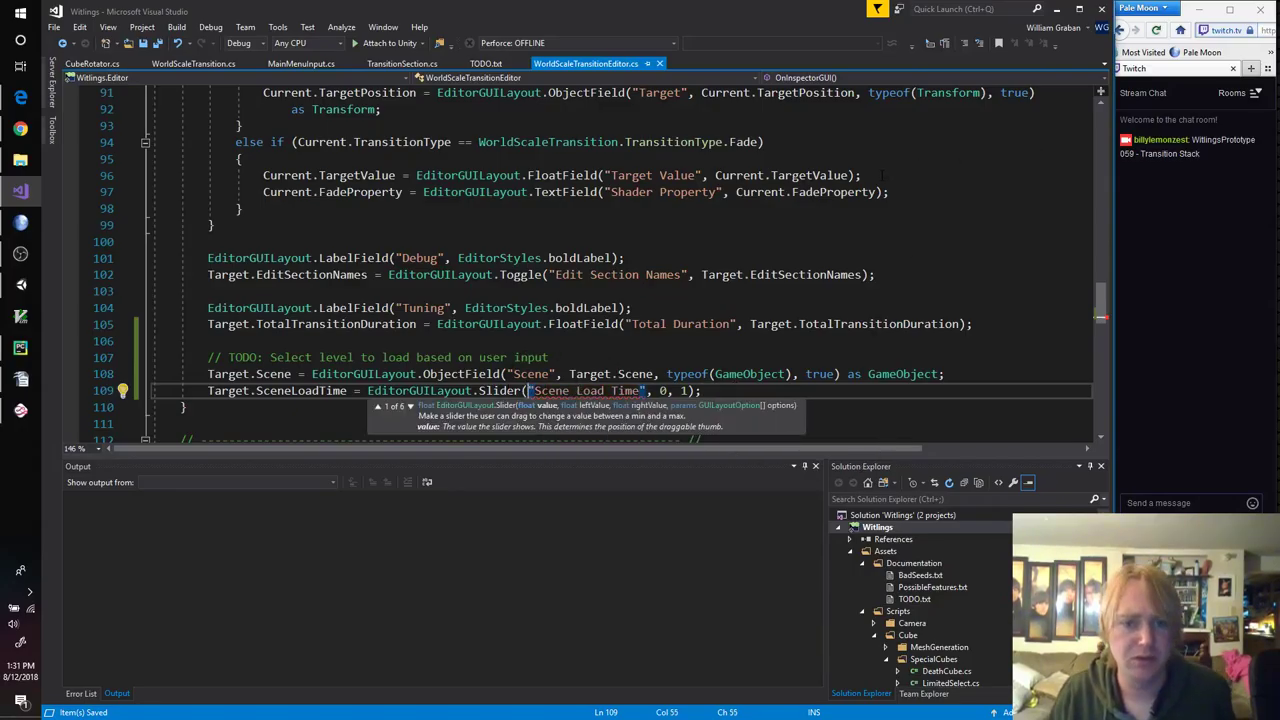
pyautogui.press('Down')
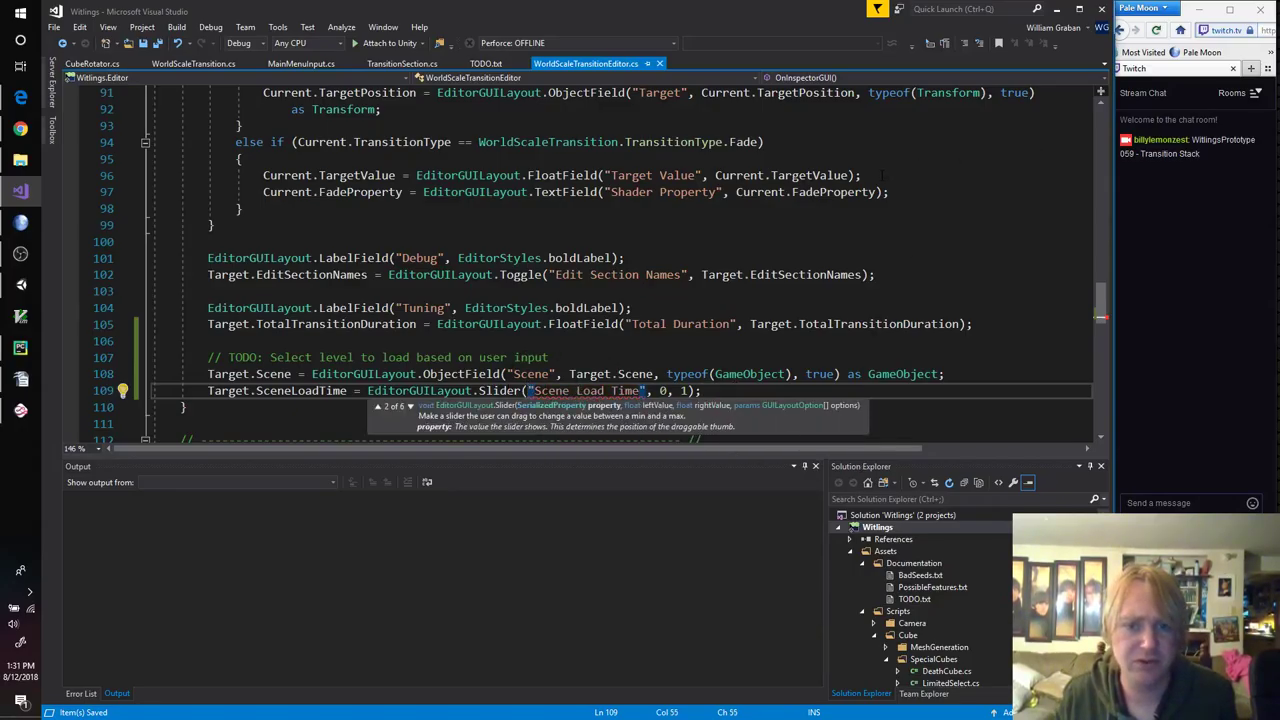
pyautogui.press('Down')
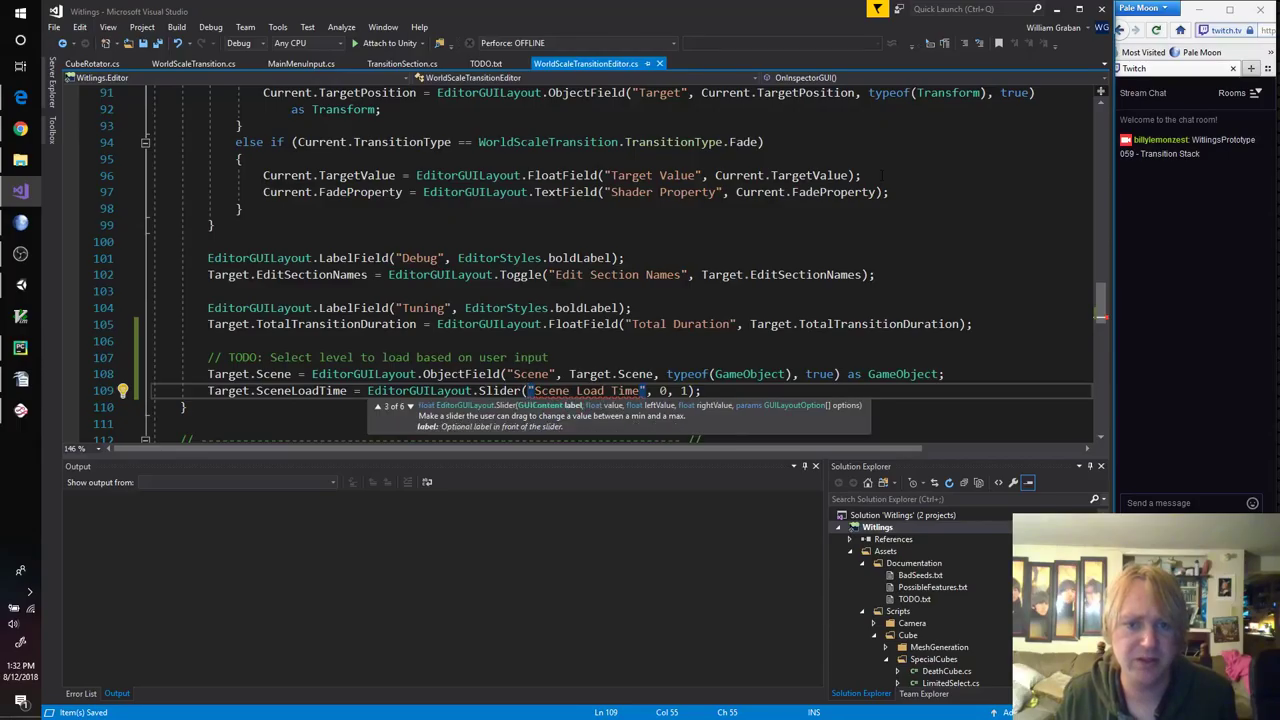
pyautogui.click(576, 390)
pyautogui.press('Right')
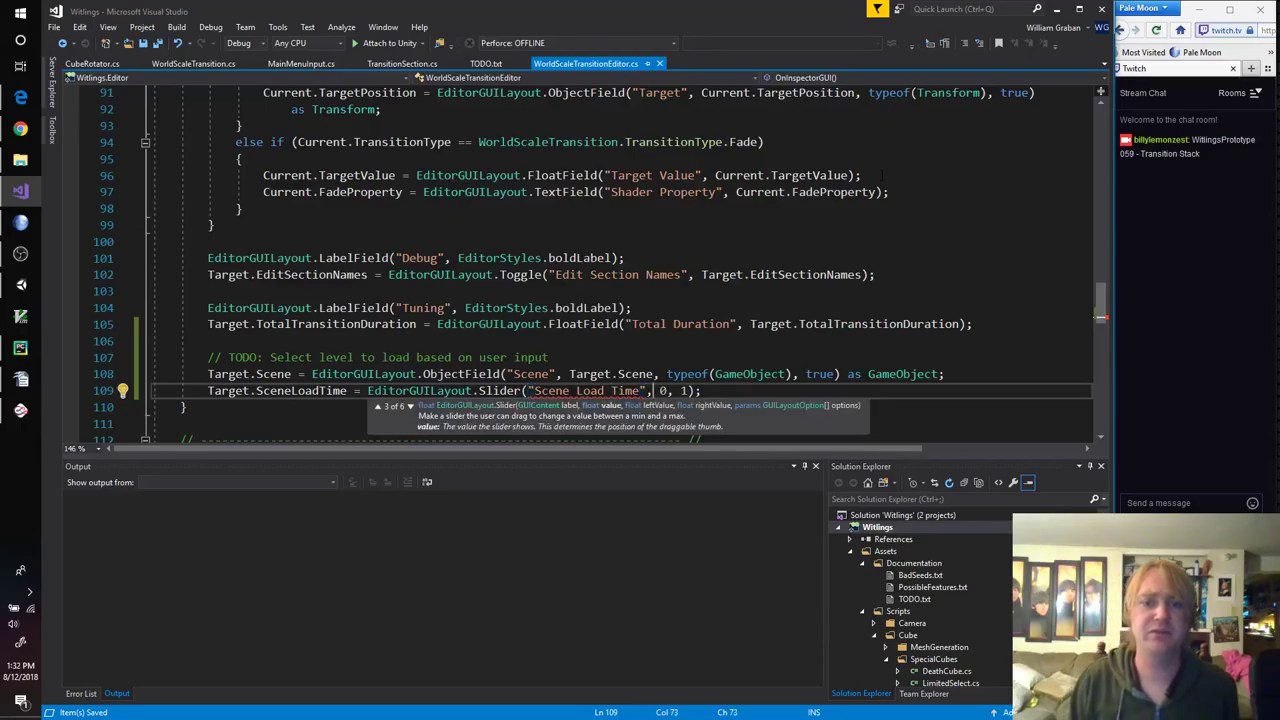
pyautogui.write('Target.SceneLoadTime,')
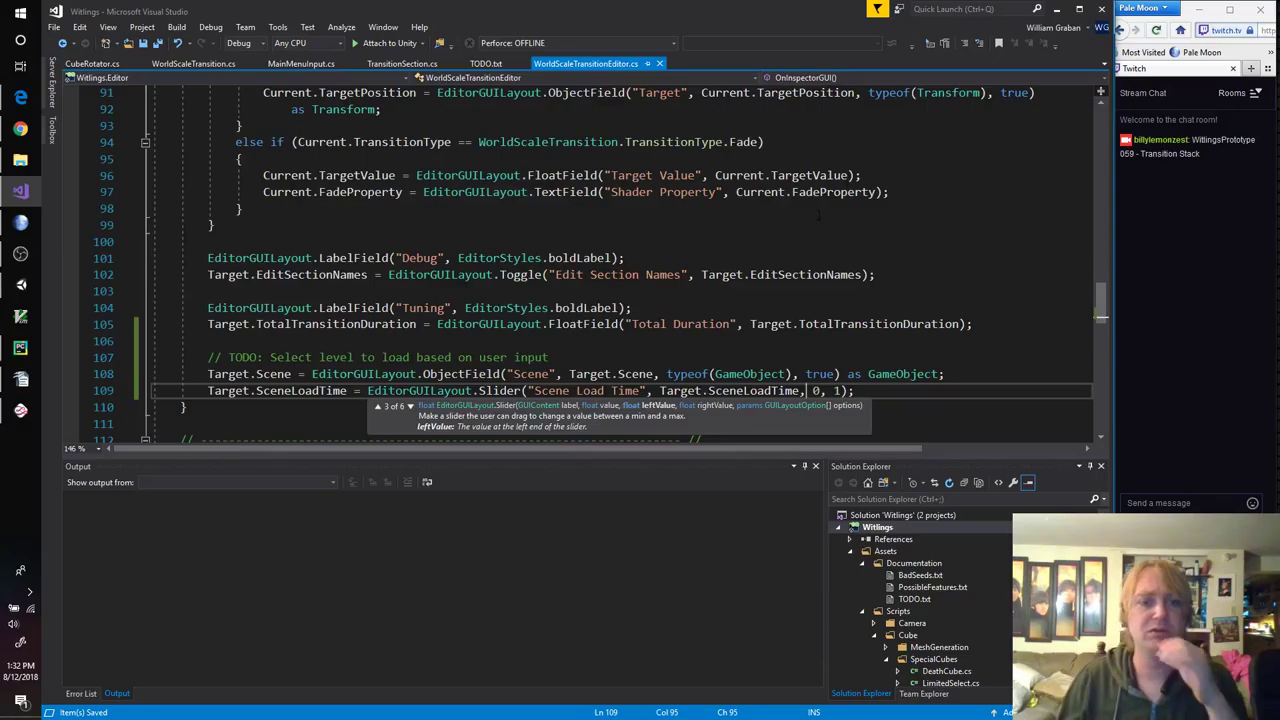
pyautogui.press('End')
pyautogui.click(668, 390)
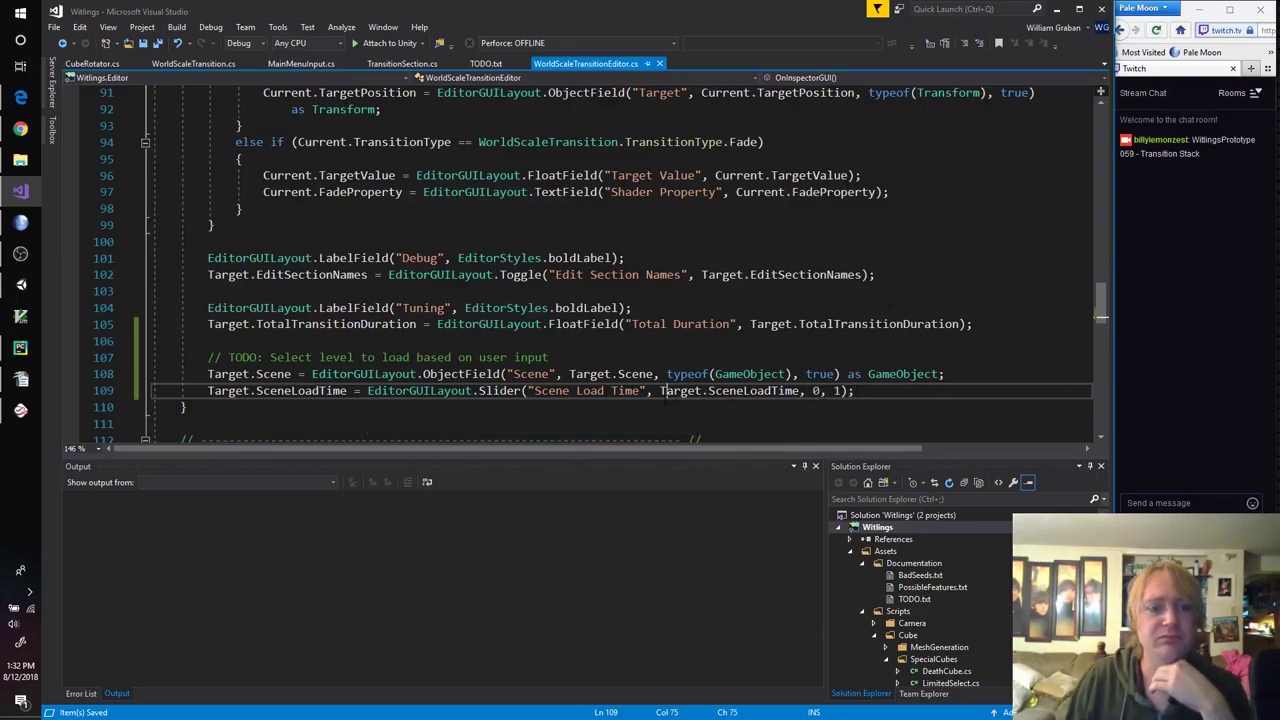
# Step: Review WorldScaleTransition.cs's fields, Awake and Update code, ending at the private variables header
pyautogui.click(185, 64)
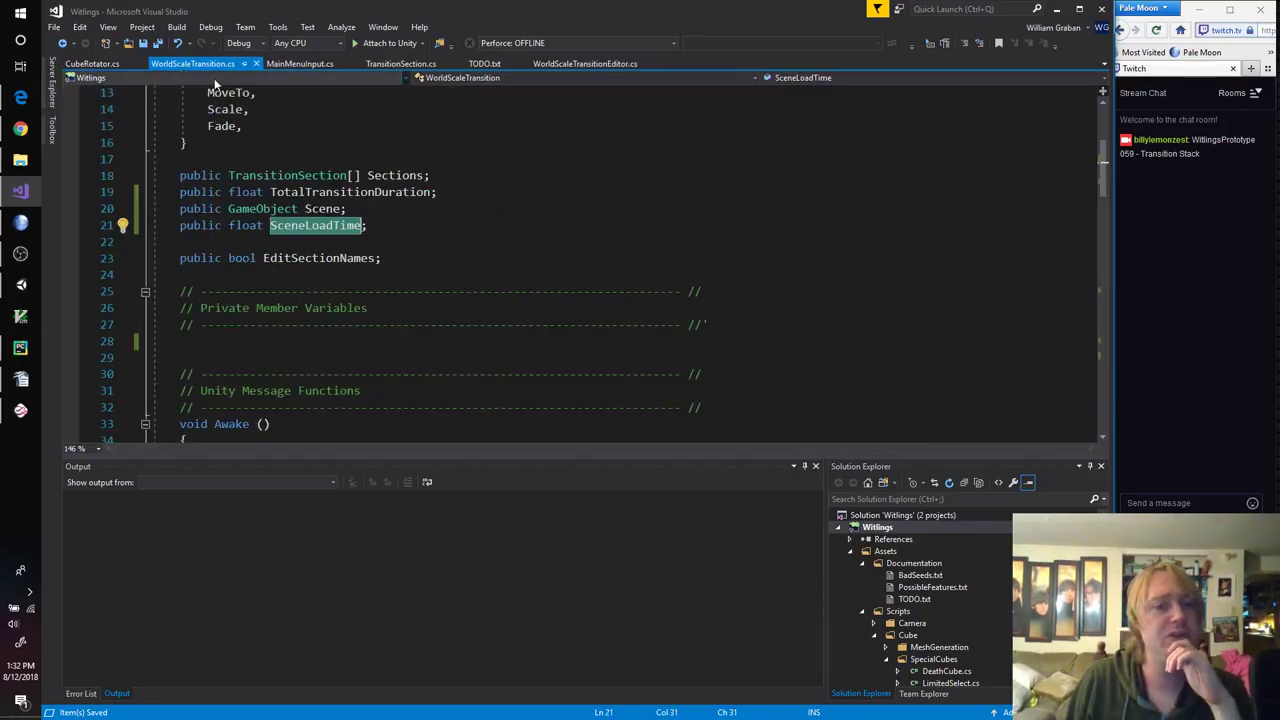
pyautogui.press('End')
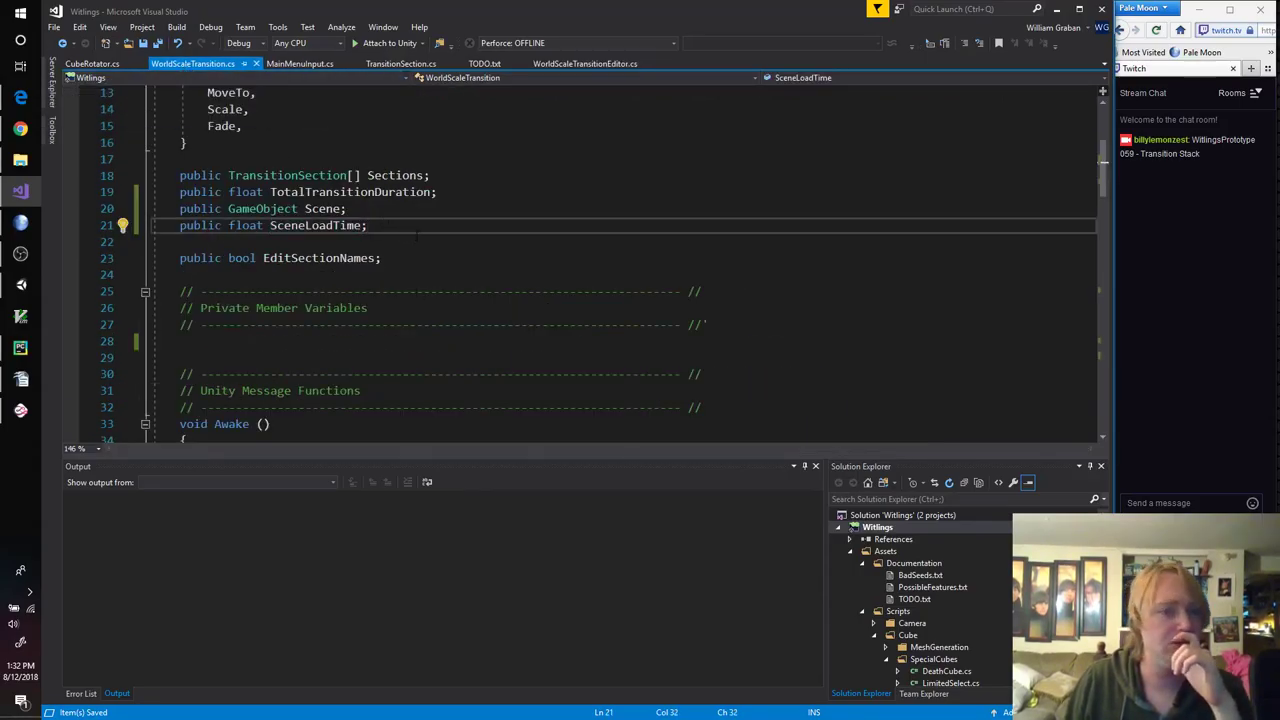
pyautogui.scroll(-15, 452, 237)
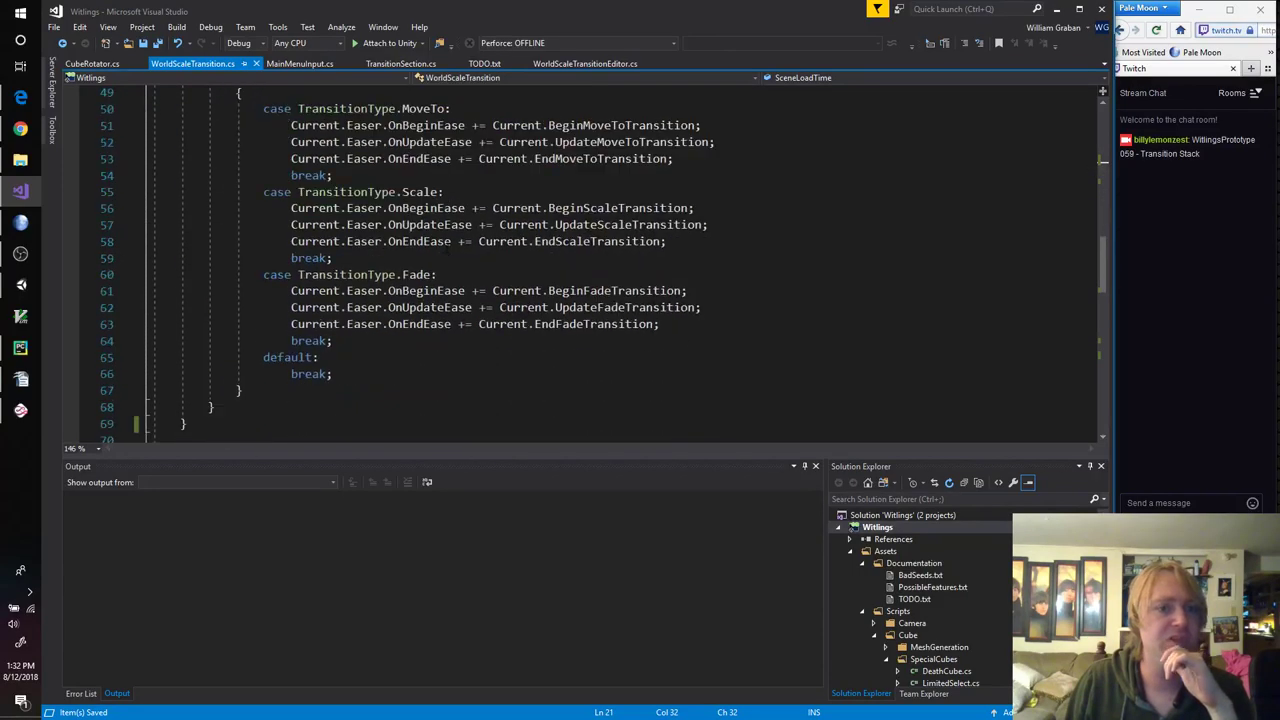
pyautogui.scroll(-1, 447, 250)
pyautogui.click(411, 268)
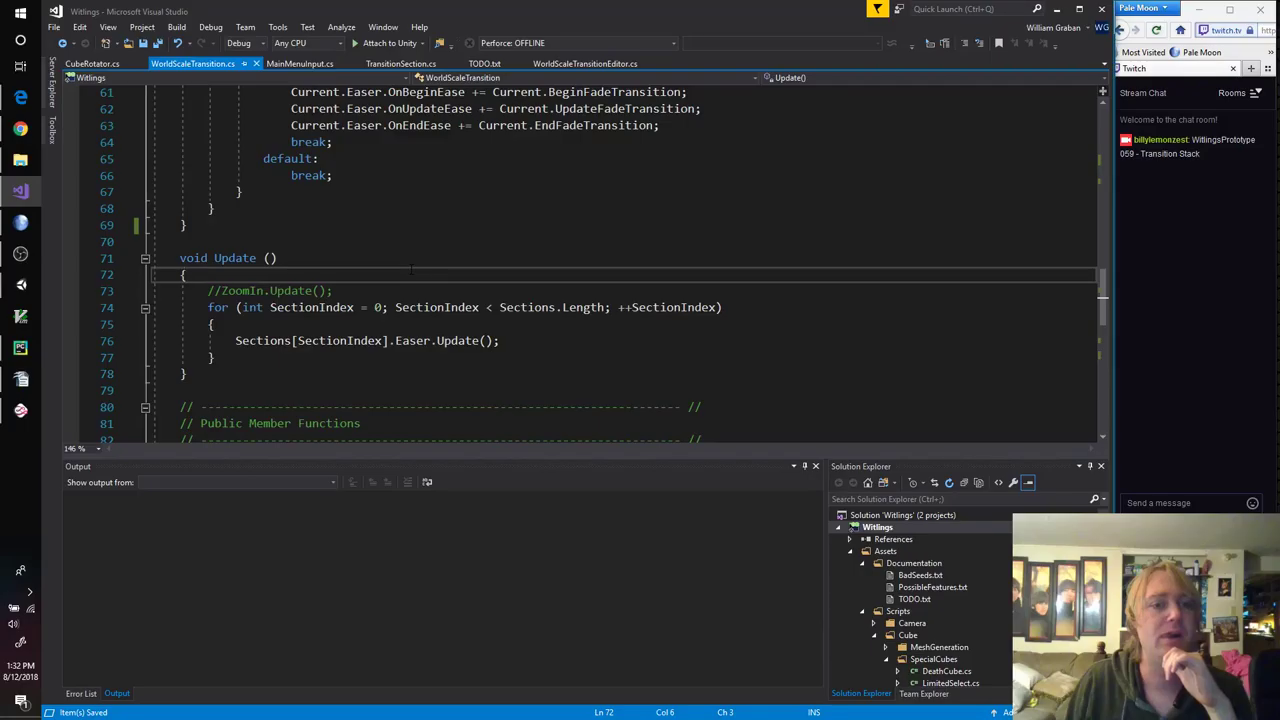
pyautogui.scroll(11, 411, 269)
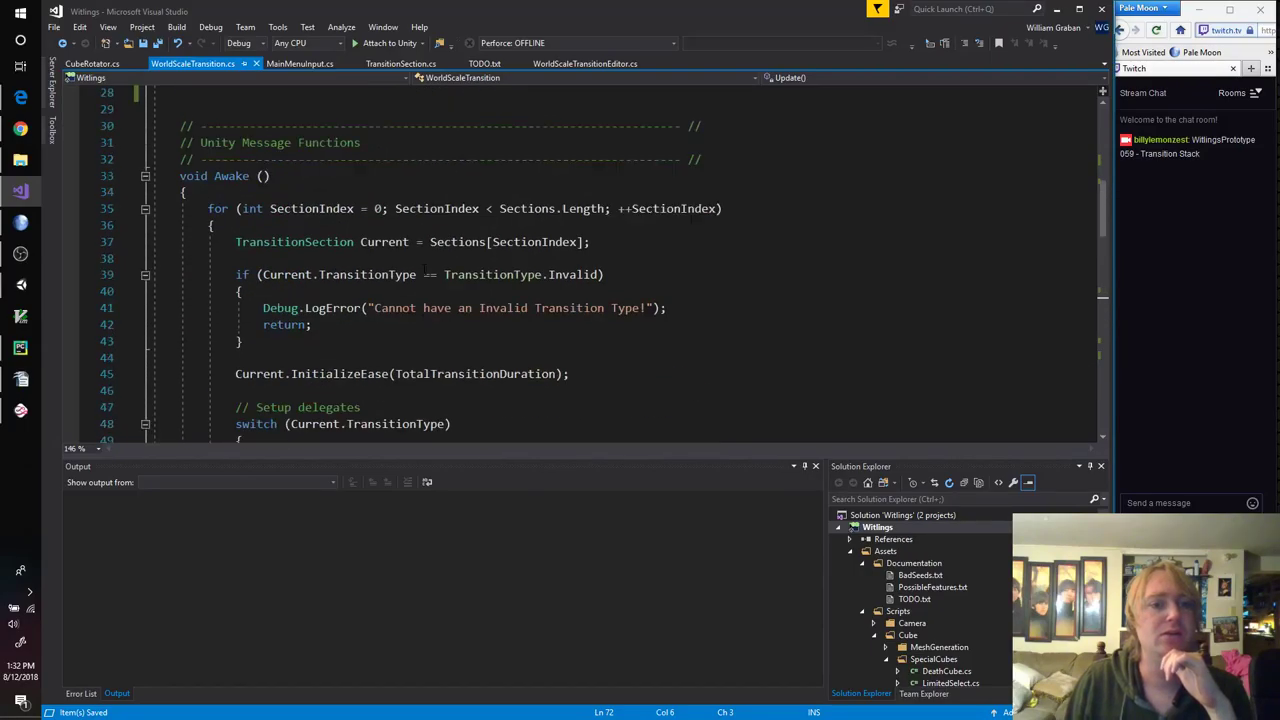
pyautogui.scroll(5, 424, 268)
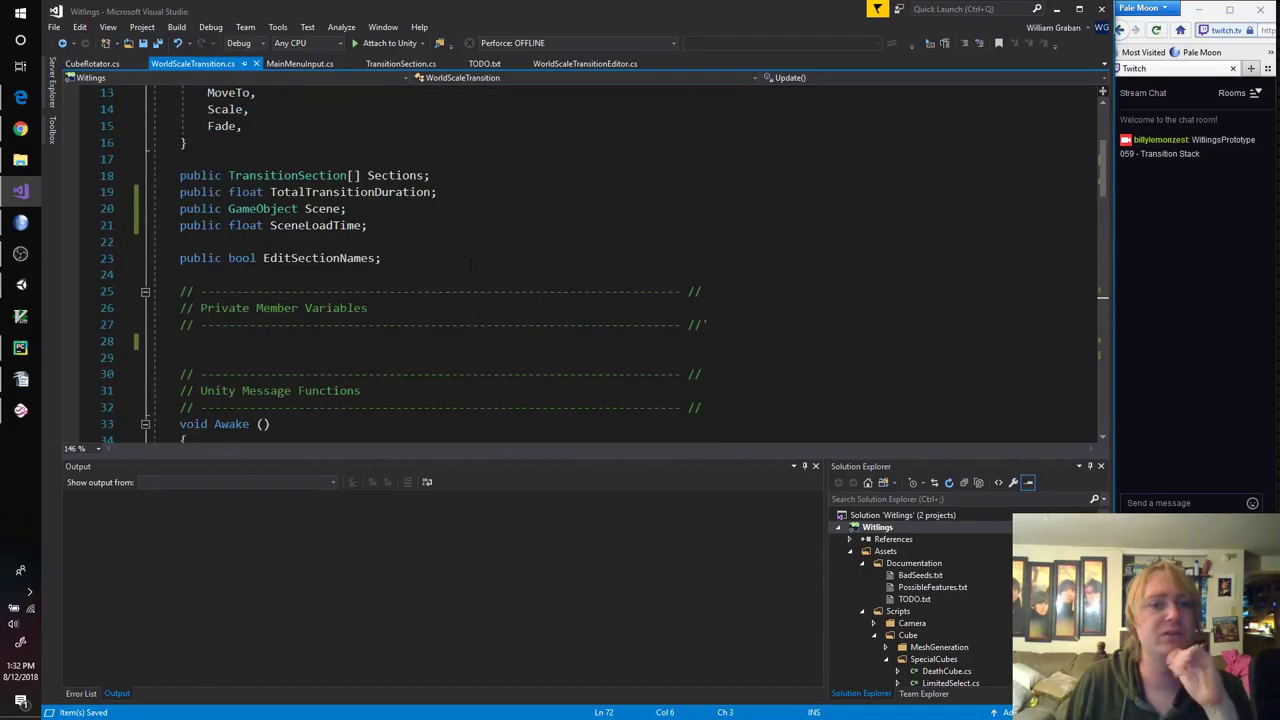
pyautogui.scroll(-4, 455, 296)
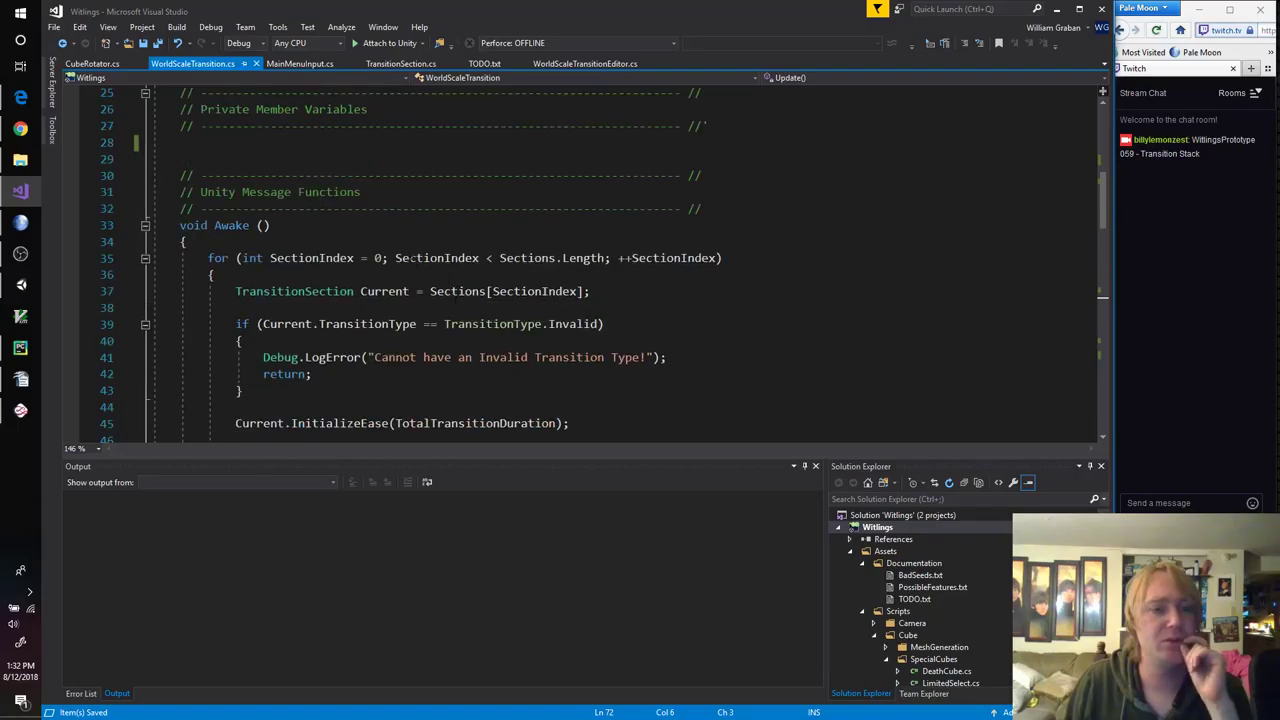
pyautogui.scroll(-6, 413, 258)
pyautogui.scroll(9, 413, 291)
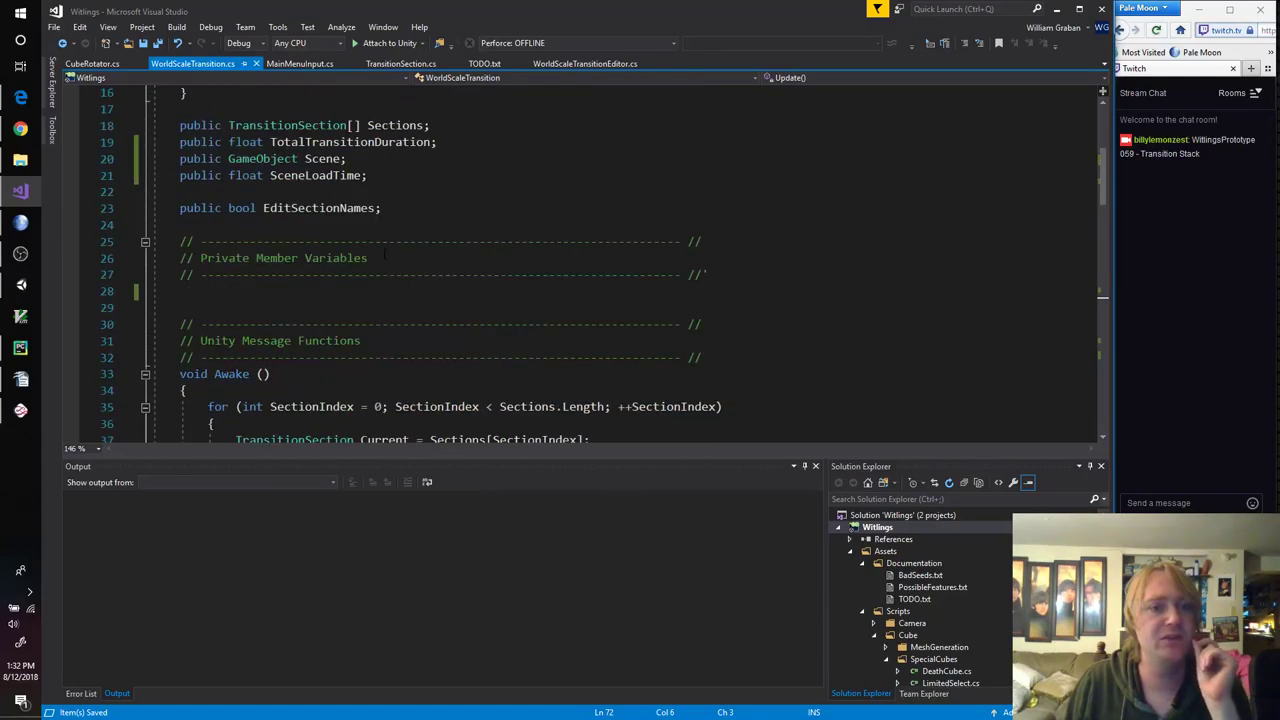
pyautogui.scroll(1, 384, 256)
pyautogui.scroll(-2, 384, 256)
pyautogui.click(724, 226)
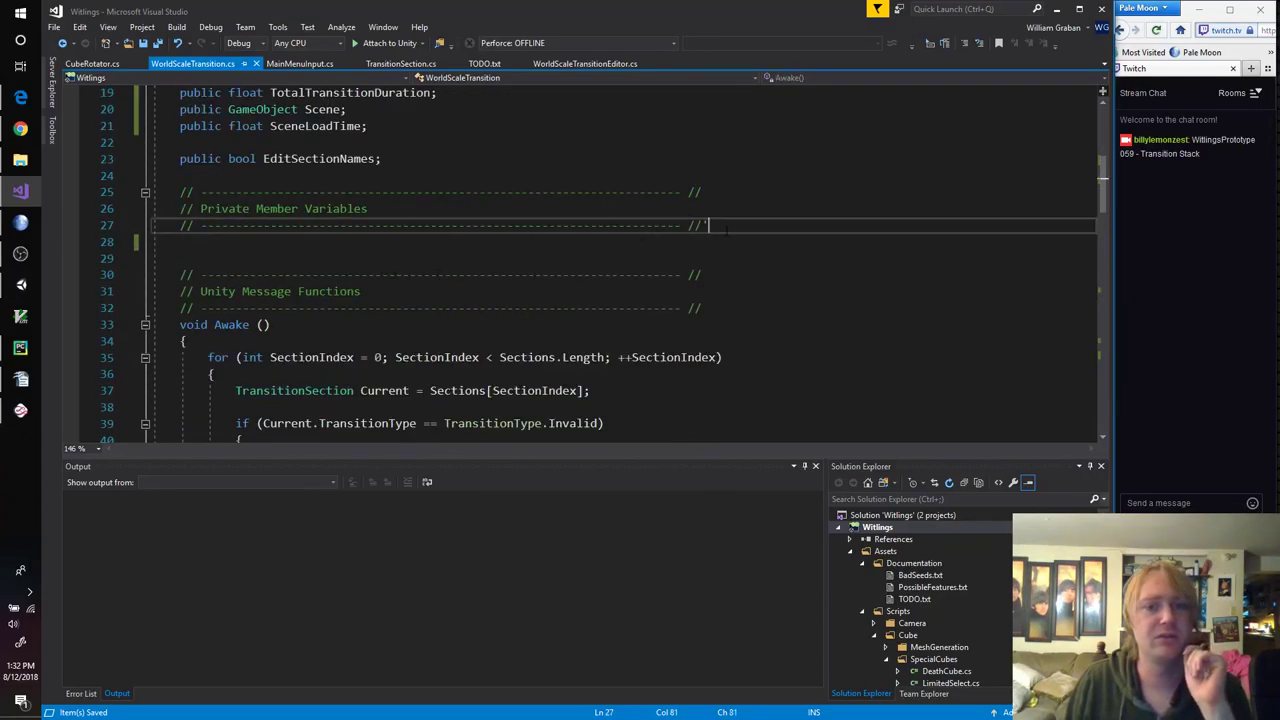
# Step: Declare 'private float LoadSceneTimer;' under the private variables header
pyautogui.press('BackSpace')
pyautogui.press('Return')
pyautogui.write('private float')
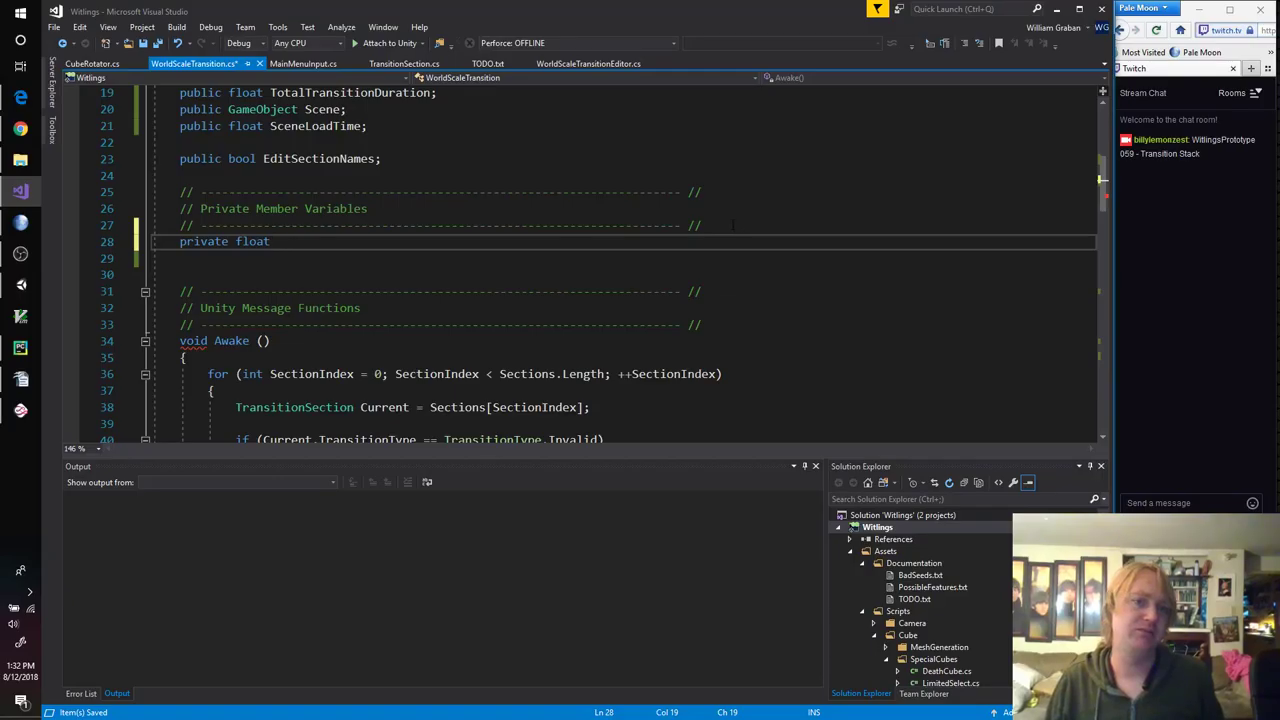
pyautogui.write('Scene')
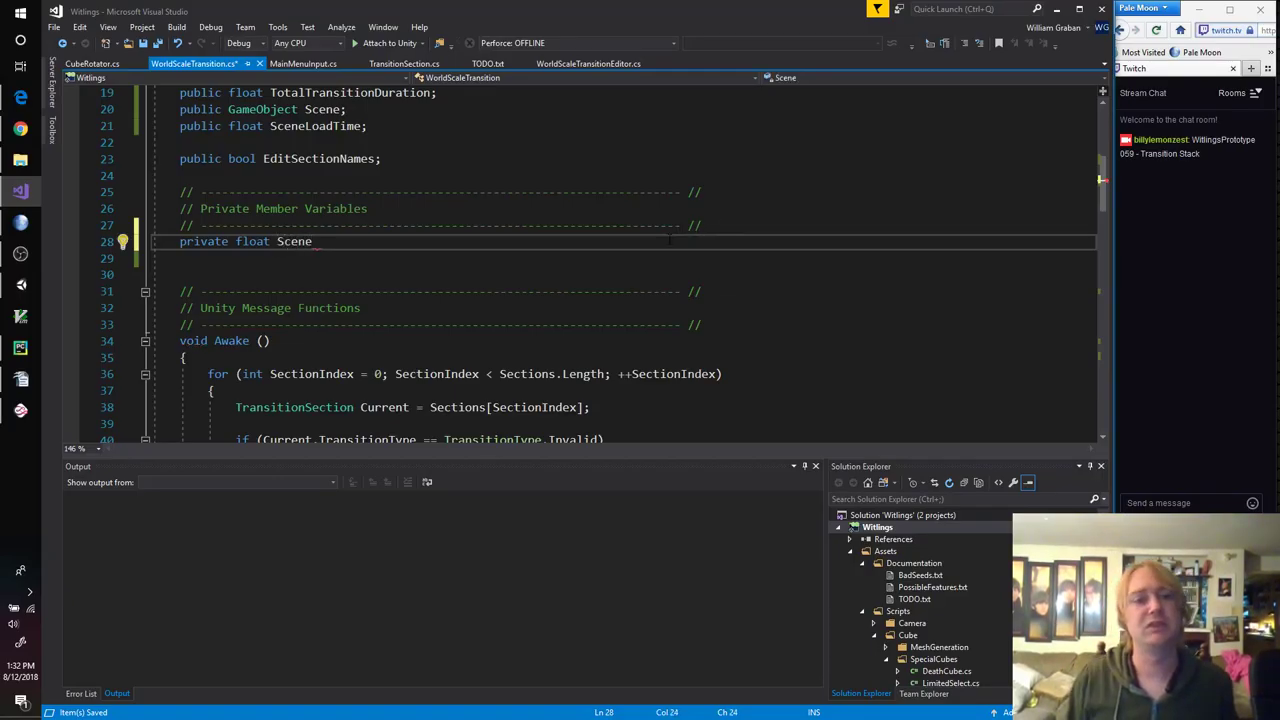
pyautogui.hotkey('ctrl', 'shift', 'Left')
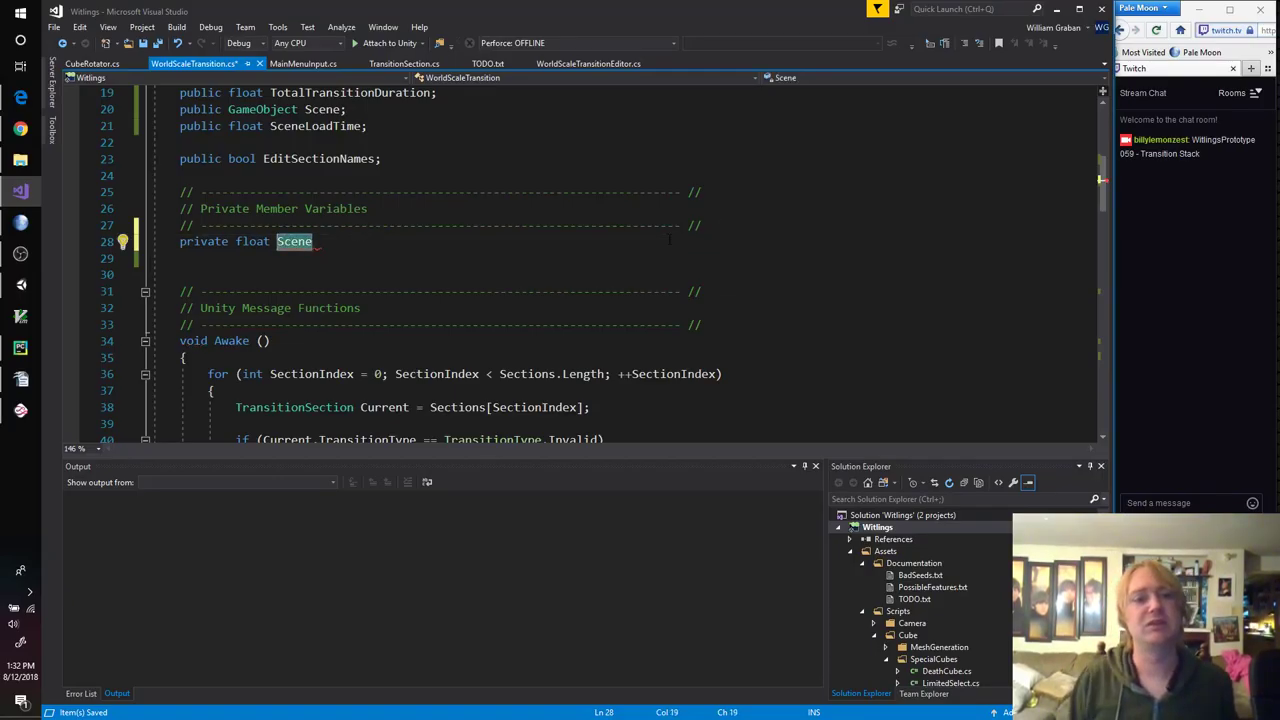
pyautogui.write('LoadSceneTimer;')
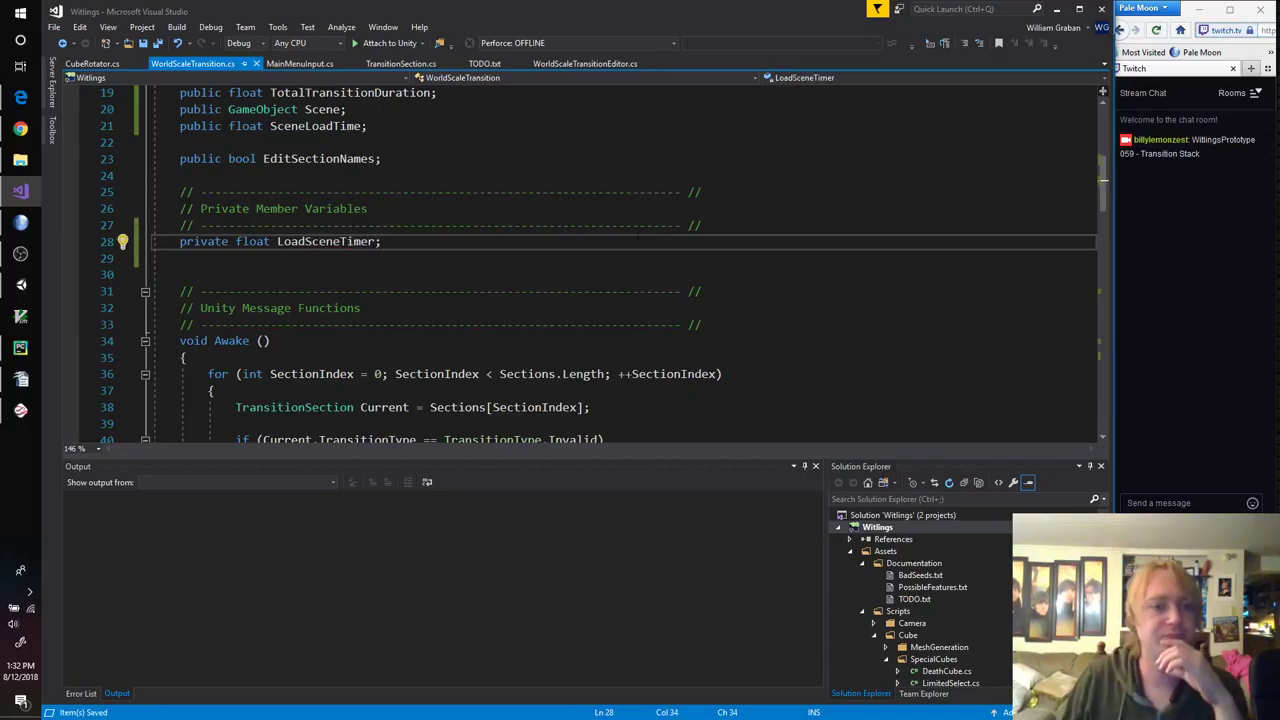
# Step: At the end of Awake, set LoadSceneTimer = SceneLoadTime * TotalTransitionDuration
pyautogui.scroll(-6, 603, 265)
pyautogui.scroll(-7, 338, 270)
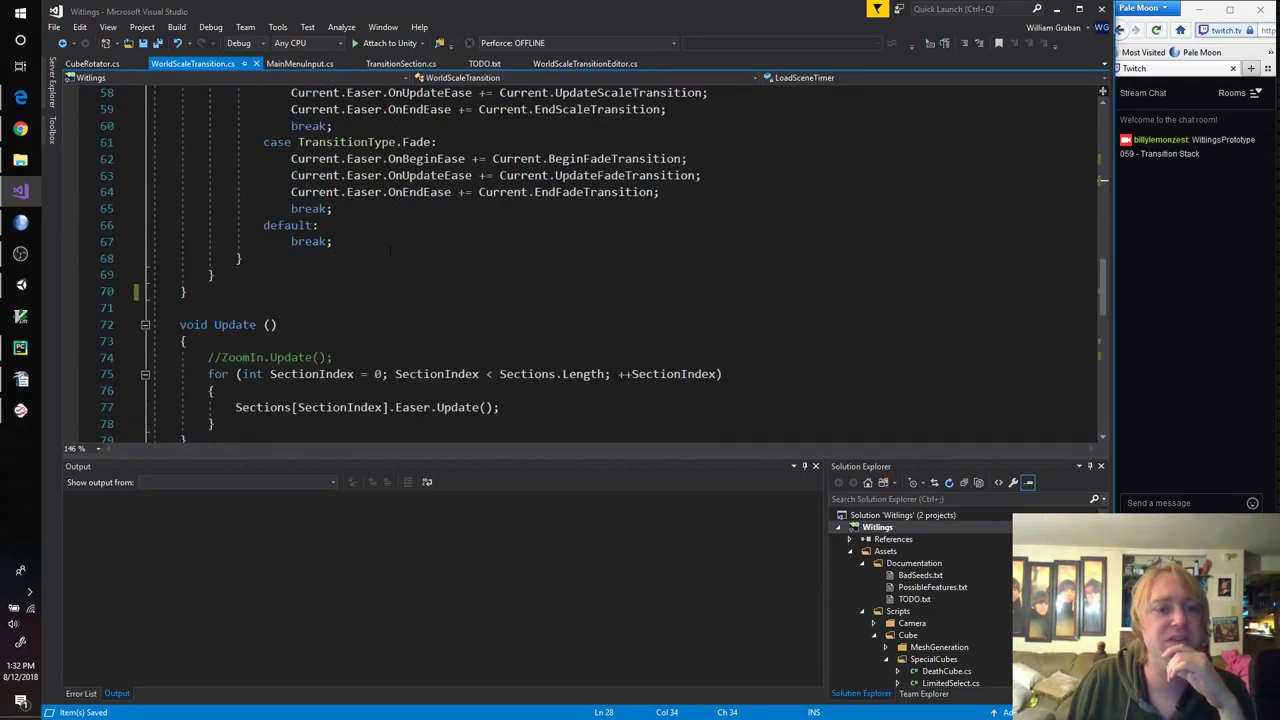
pyautogui.click(338, 274)
pyautogui.press('Return')
pyautogui.press('Return')
pyautogui.write('LoadSceneTimer = ')
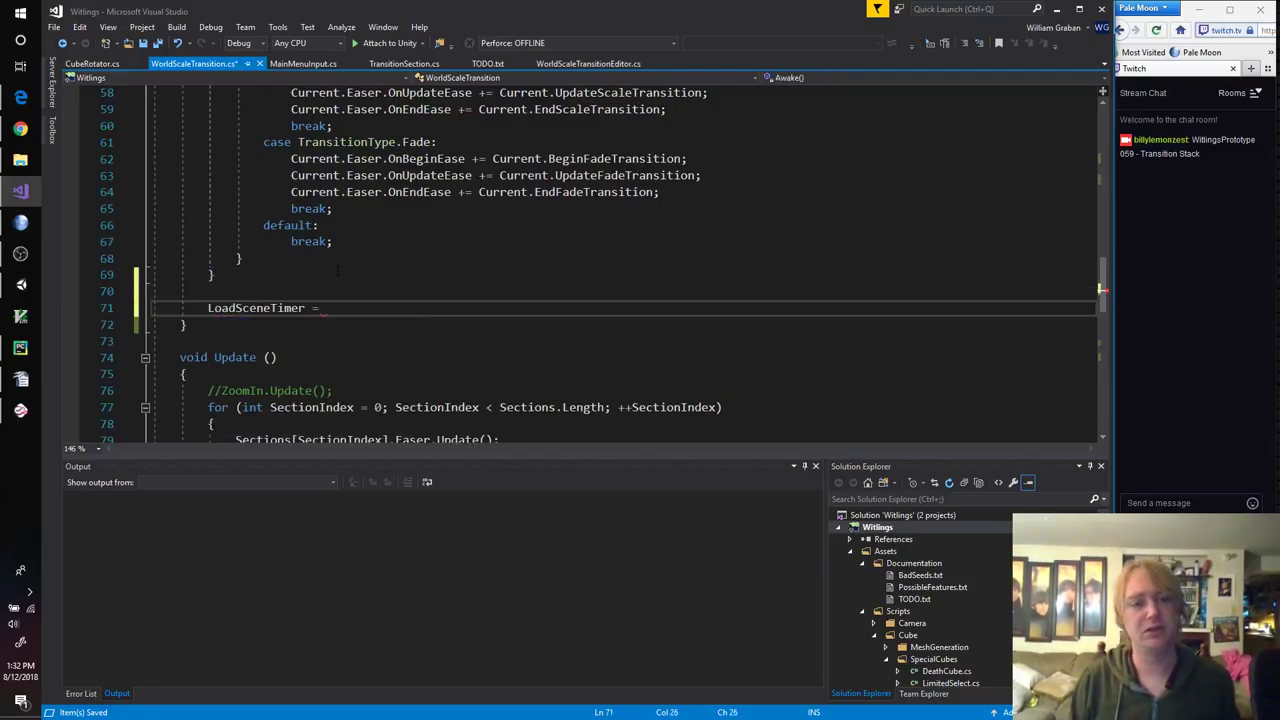
pyautogui.write('Sc')
pyautogui.write('eneLoadTime')
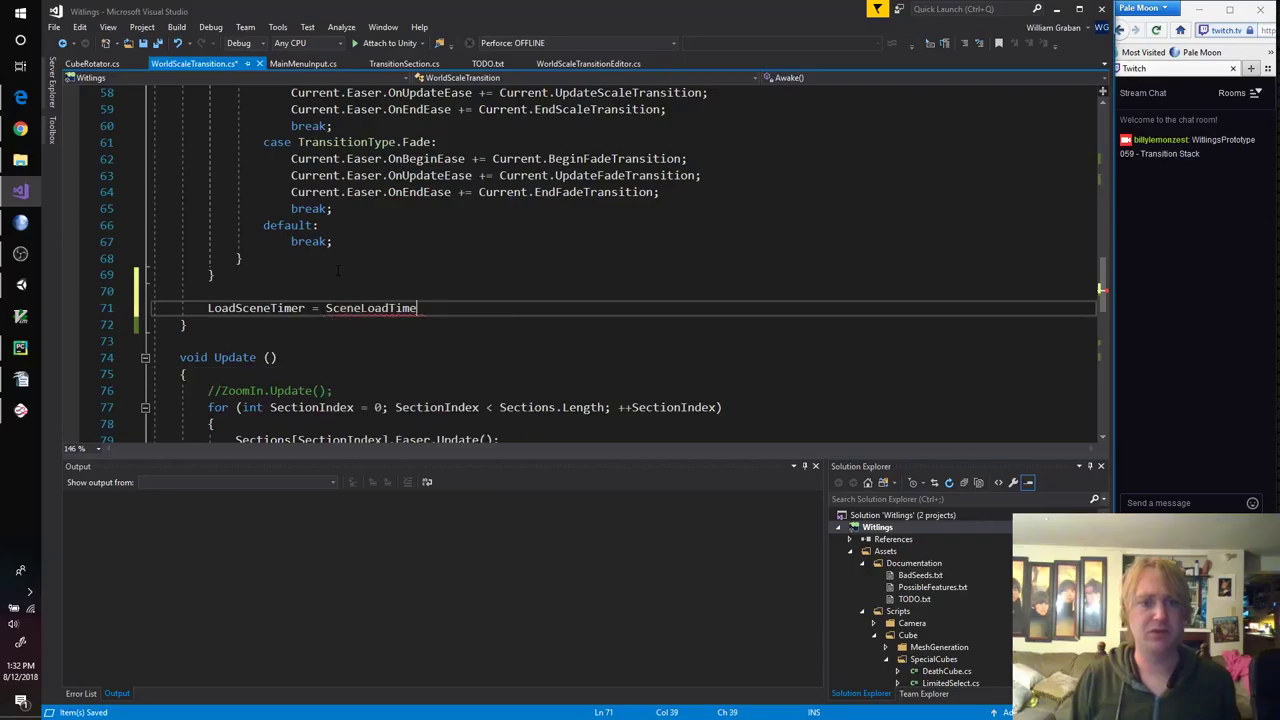
pyautogui.write(' * TotalTransitionDuration;')
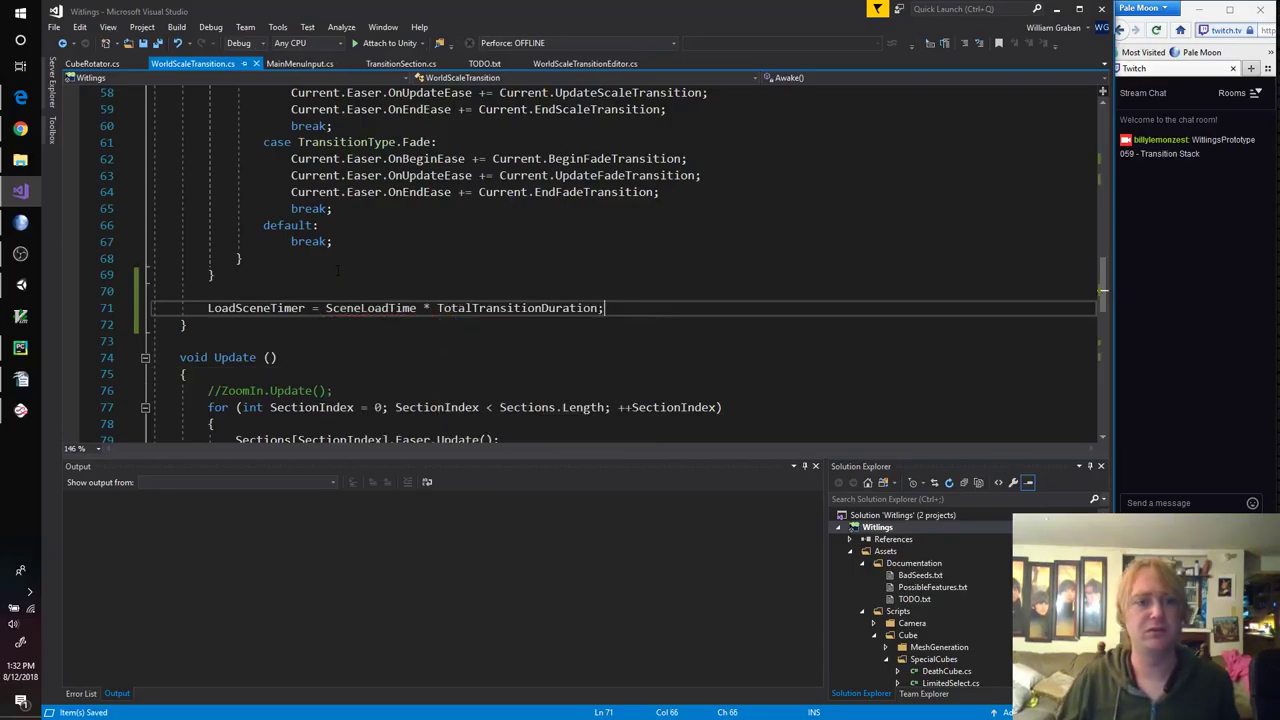
pyautogui.scroll(-2, 338, 270)
pyautogui.click(252, 358)
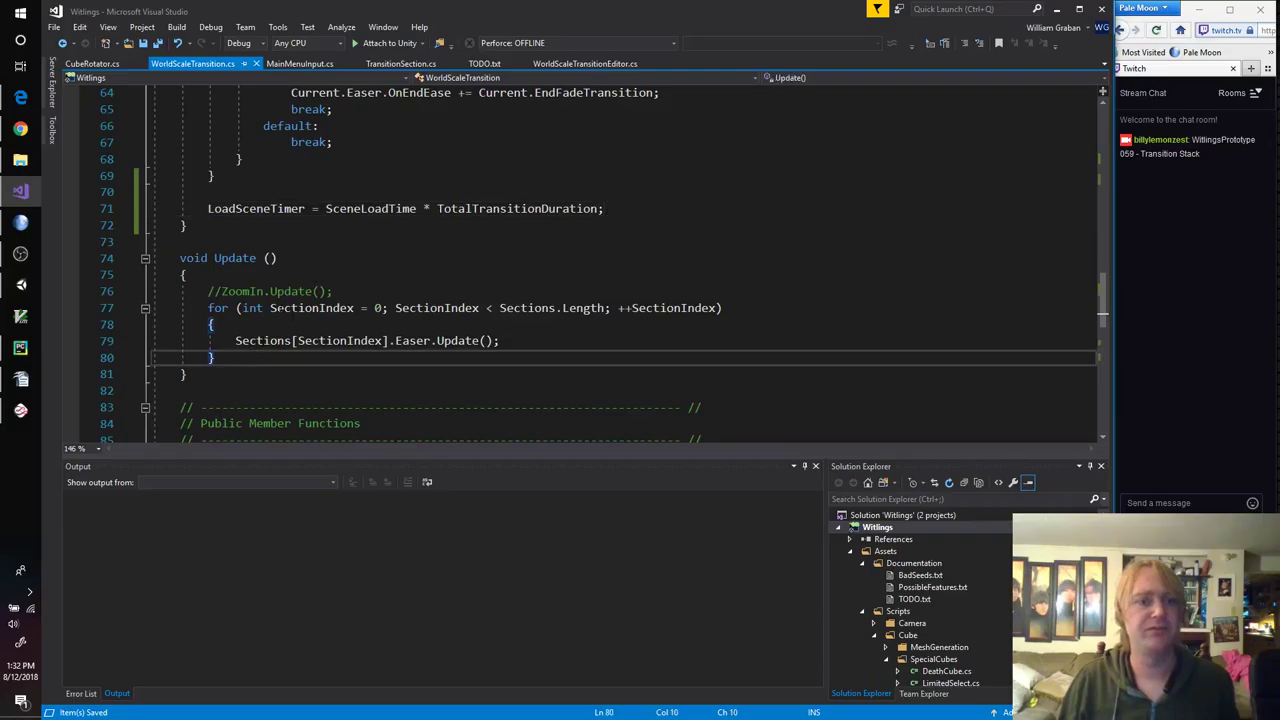
# Step: Replace the //ZoomIn.Update(); comment with a LoadSceneTimer decrement under an if(LoadSceneTimer > 0) check
pyautogui.press('Up')
pyautogui.press('Up')
pyautogui.press('Up')
pyautogui.press('Up')
pyautogui.press('Home')
pyautogui.hotkey('shift', 'End')
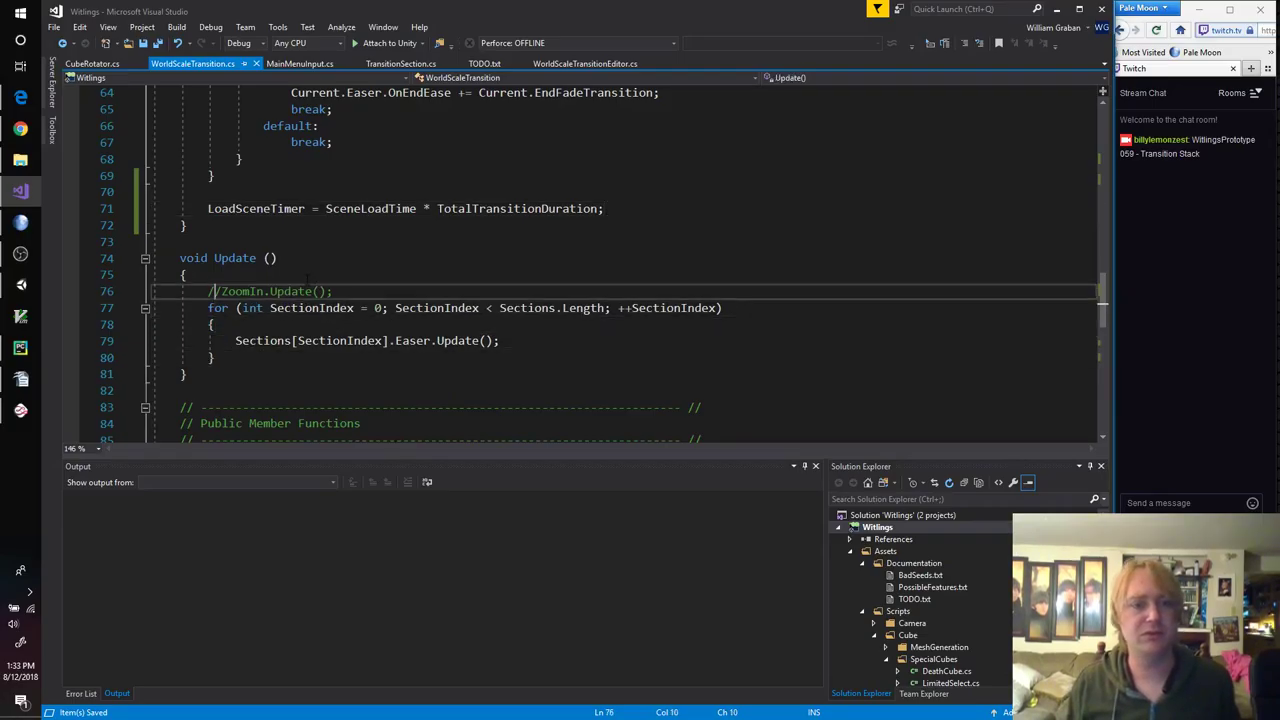
pyautogui.hotkey('shift', 'Delete')
pyautogui.hotkey('ctrl', 'Return')
pyautogui.write('L')
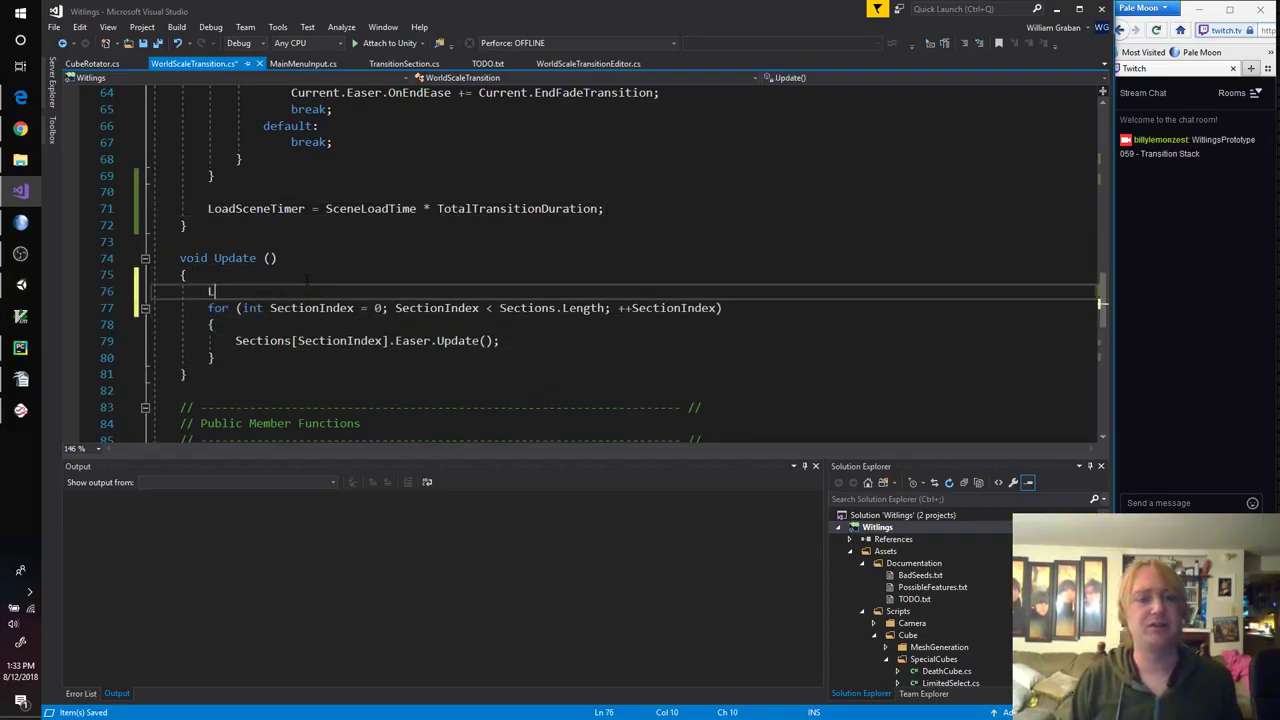
pyautogui.write('oadSceneTimer -=')
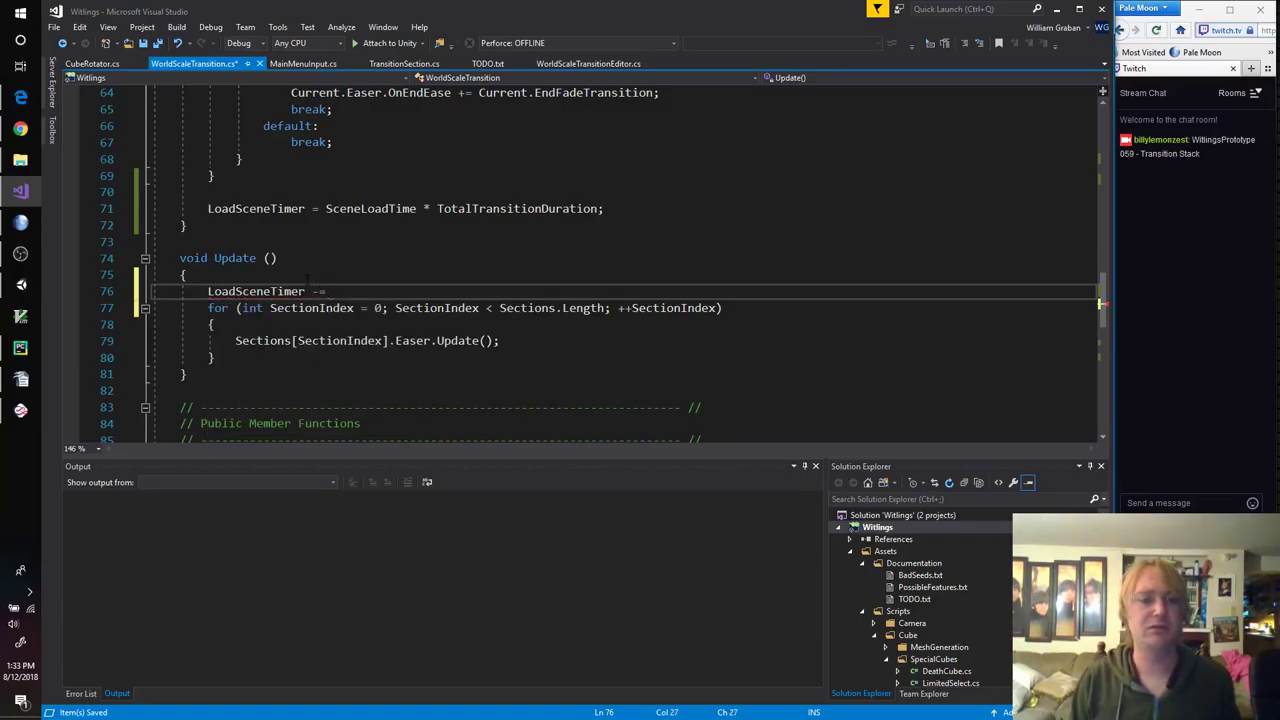
pyautogui.hotkey('ctrl', 'Return')
pyautogui.write('if(Lo')
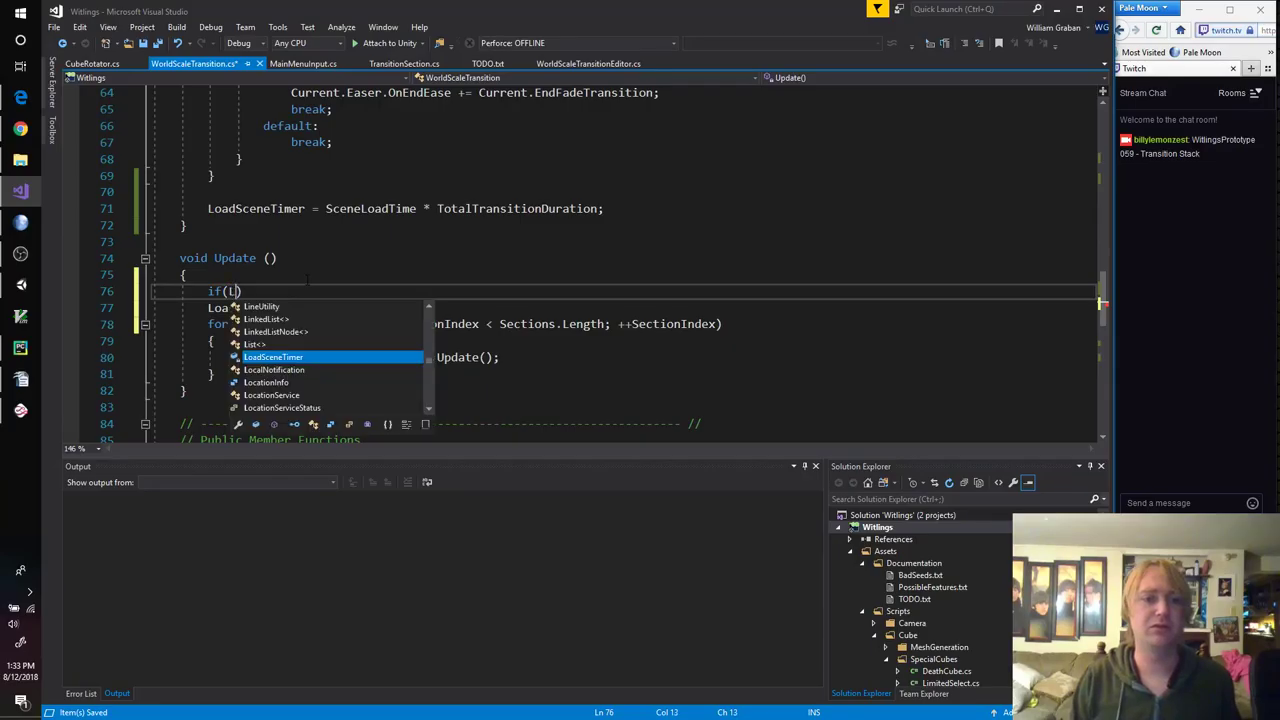
pyautogui.press('Tab')
pyautogui.write('> 0')
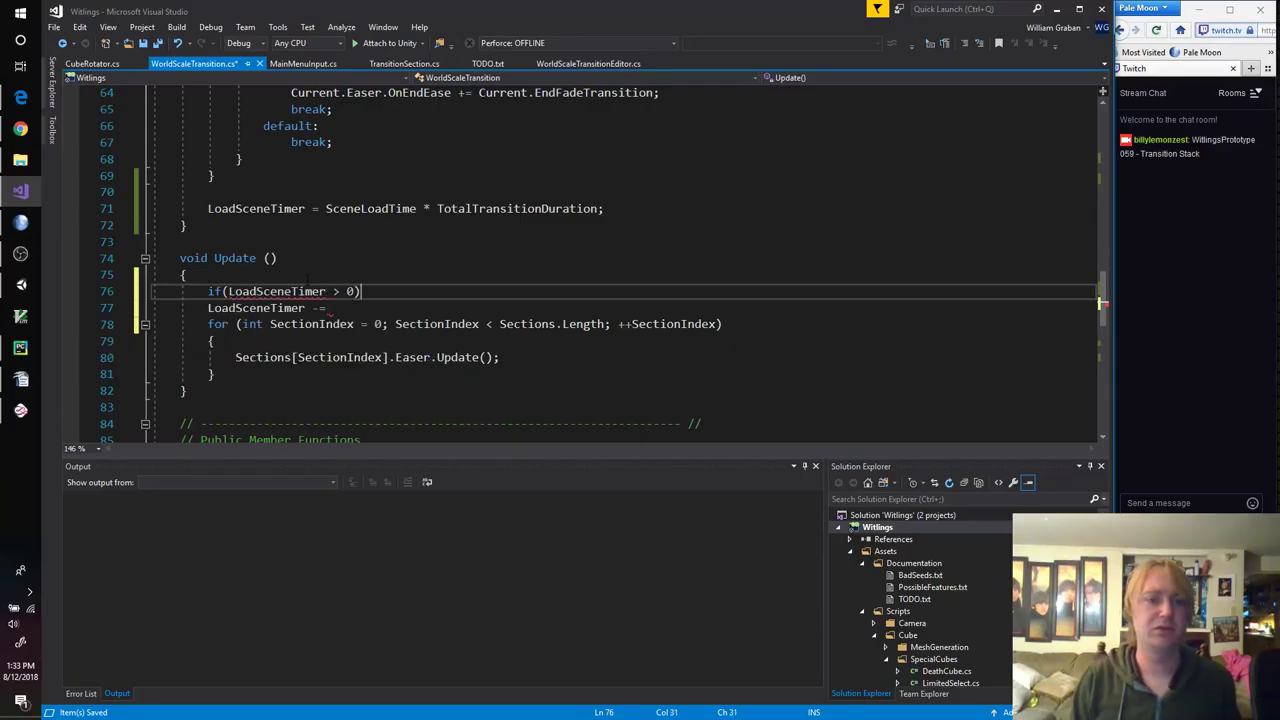
pyautogui.press('End')
pyautogui.press('Return')
pyautogui.write('{')
pyautogui.press('Return')
# Step: Move the decrement inside the if braces and complete it as LoadSceneTimer -= Time.deltaTime;
pyautogui.press('Down')
pyautogui.press('Down')
pyautogui.press('Home')
pyautogui.hotkey('alt', 'Up')
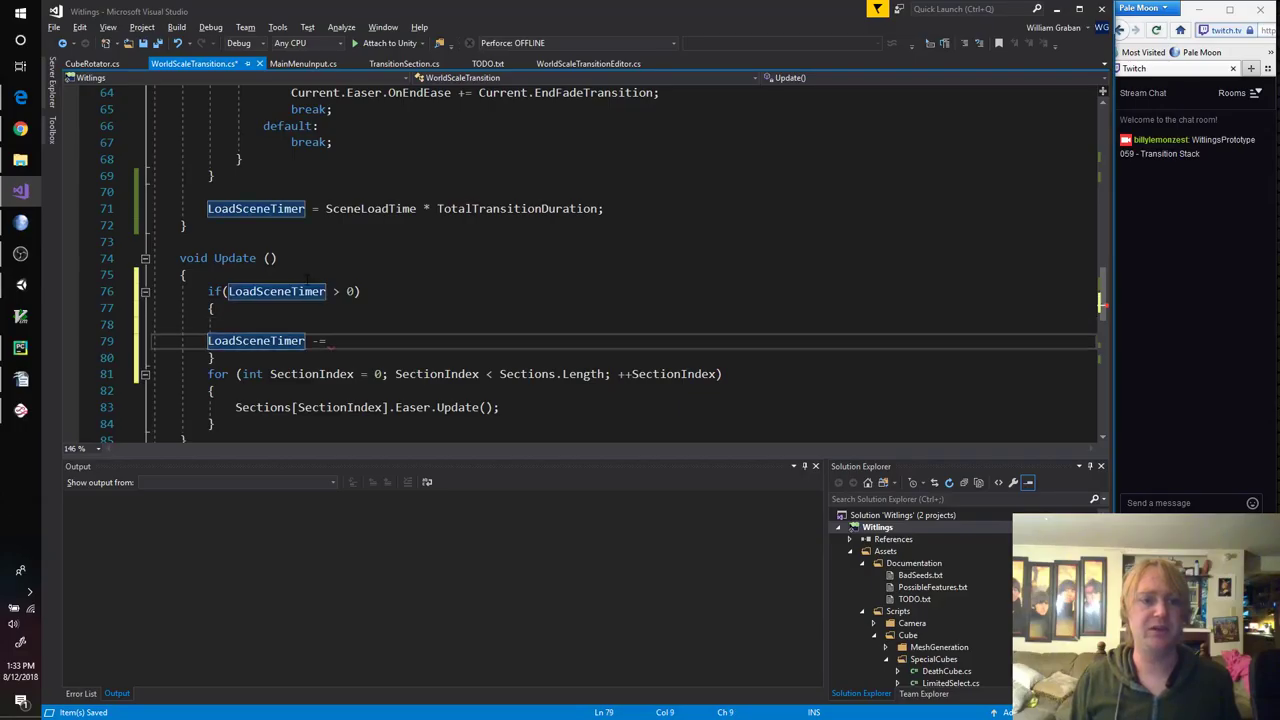
pyautogui.press('Down')
pyautogui.press('Up')
pyautogui.press('Up')
pyautogui.press('Down')
pyautogui.press('Tab')
pyautogui.press('Up')
pyautogui.hotkey('ctrl', 'shift', 'l')
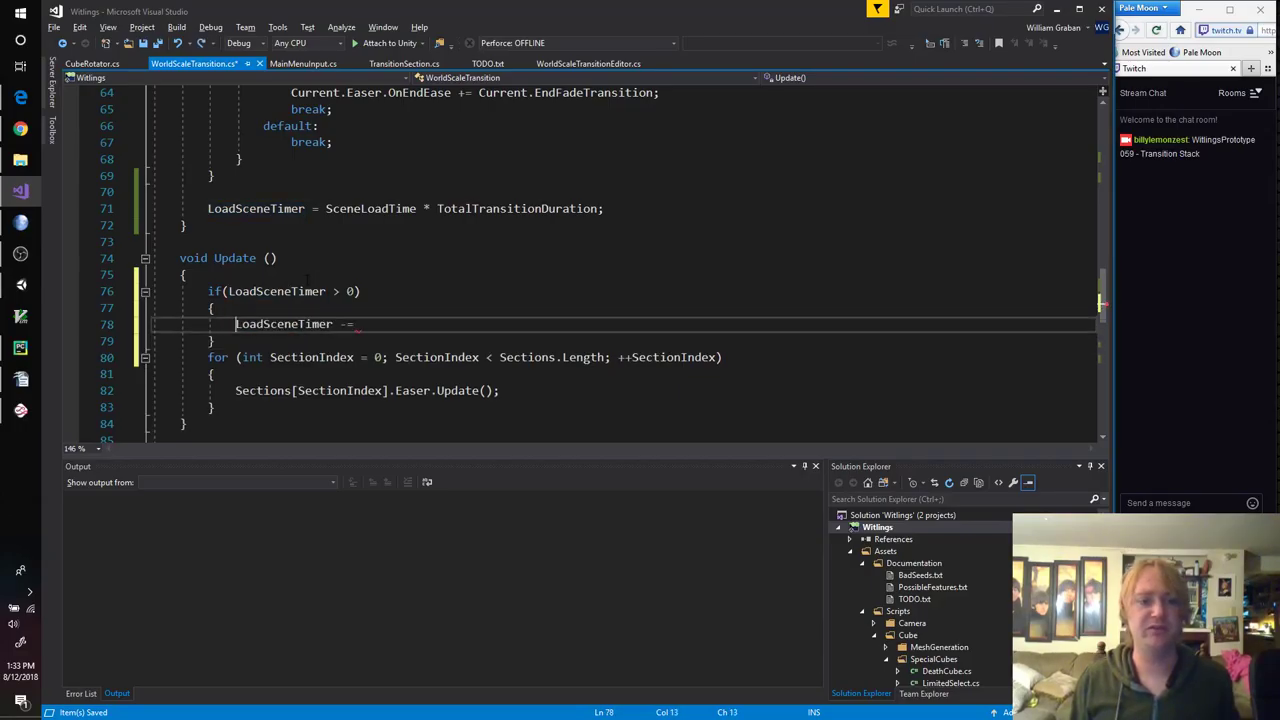
pyautogui.press('End')
pyautogui.write('Time.deltaTime;')
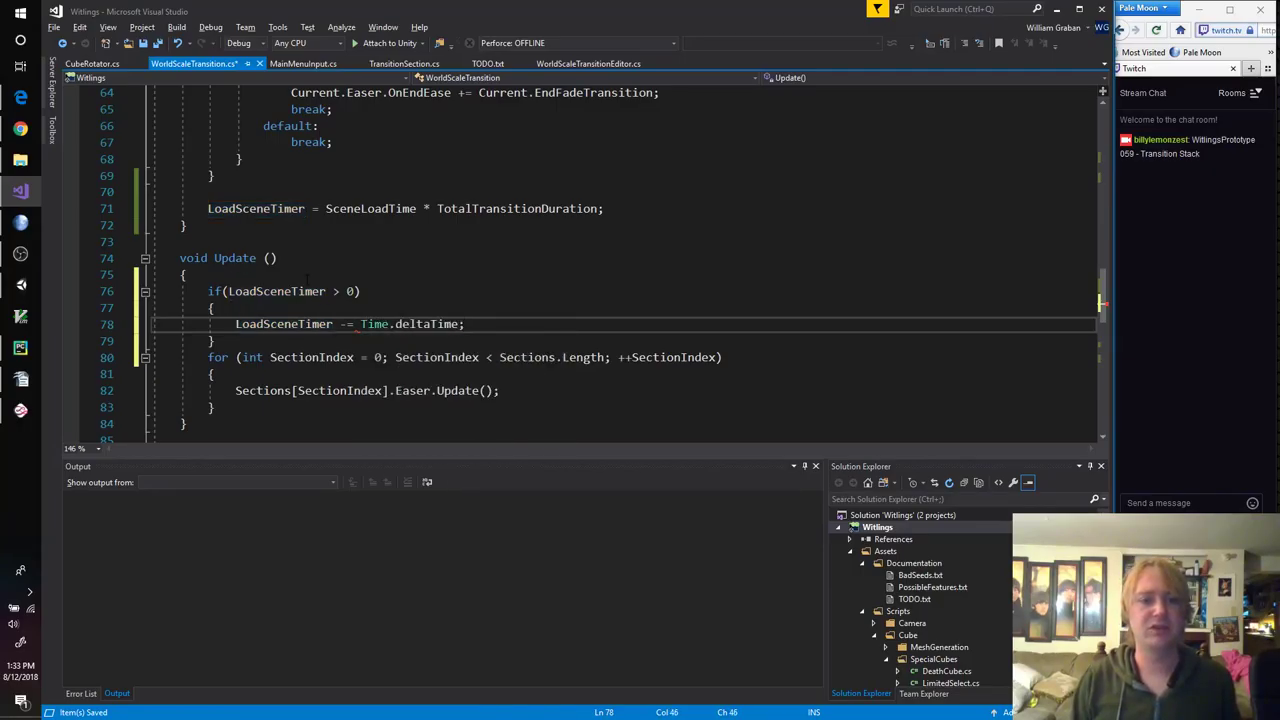
# Step: Add an inner if(LoadSceneTimer <= 0) check with an empty block
pyautogui.press('Return')
pyautogui.write('if(LS')
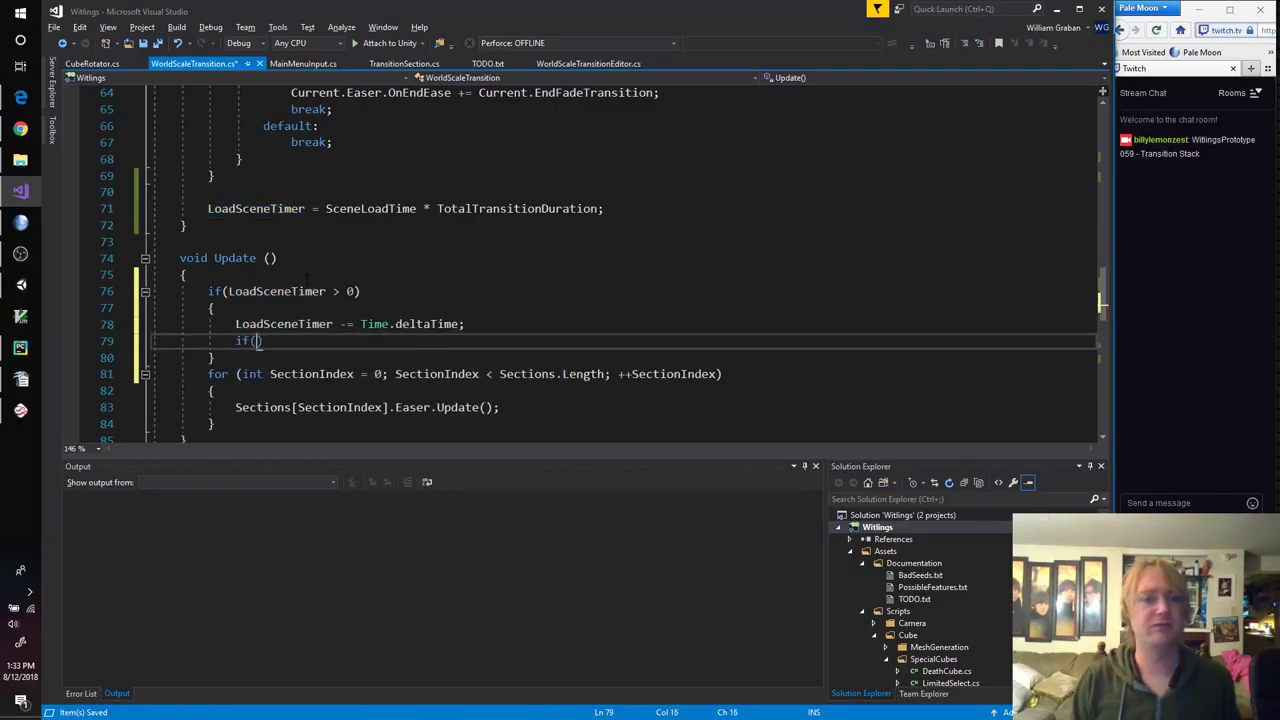
pyautogui.write('oadSceneTimer <')
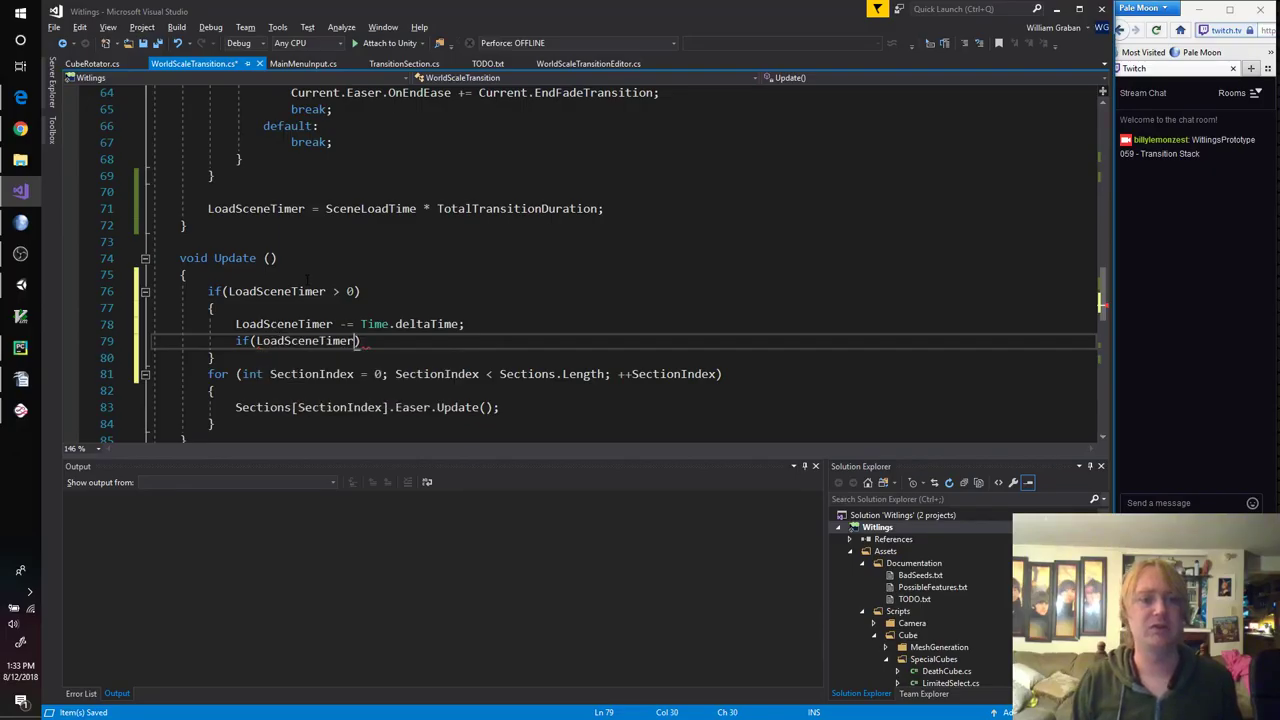
pyautogui.write(' 0')
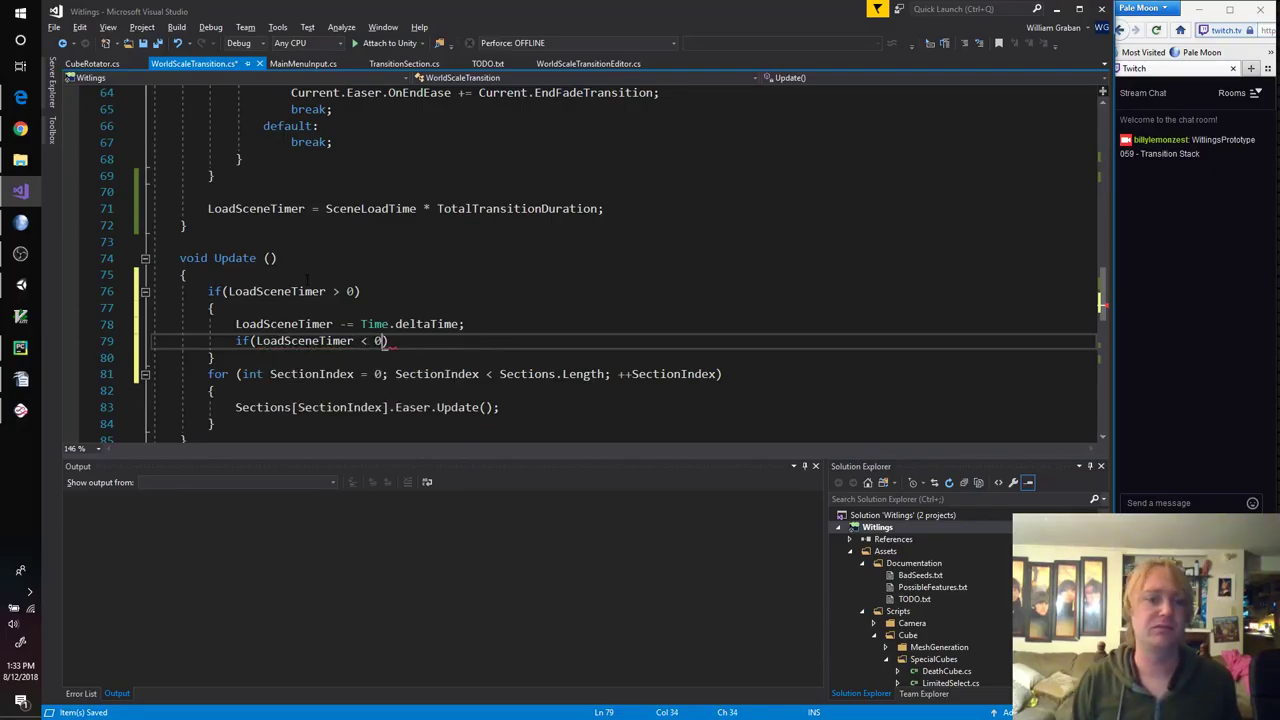
pyautogui.press('Left')
pyautogui.press('Left')
pyautogui.write('=')
pyautogui.press('End')
pyautogui.press('Return')
pyautogui.write('{')
pyautogui.press('Return')
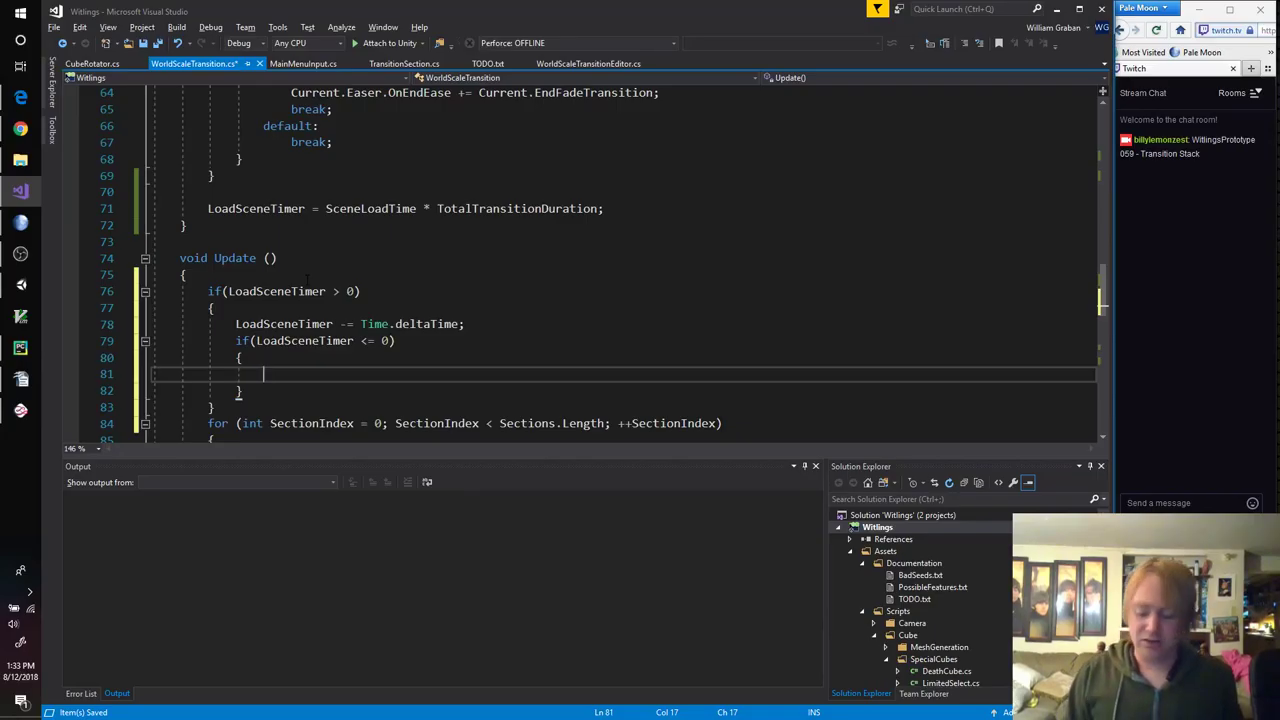
# Step: Duplicate the 'using UnityEngine;' line at the top of the file
pyautogui.hotkey('ctrl', 'Home')
pyautogui.press('Down')
pyautogui.press('Down')
pyautogui.press('Down')
pyautogui.write('using UnityEngine;')
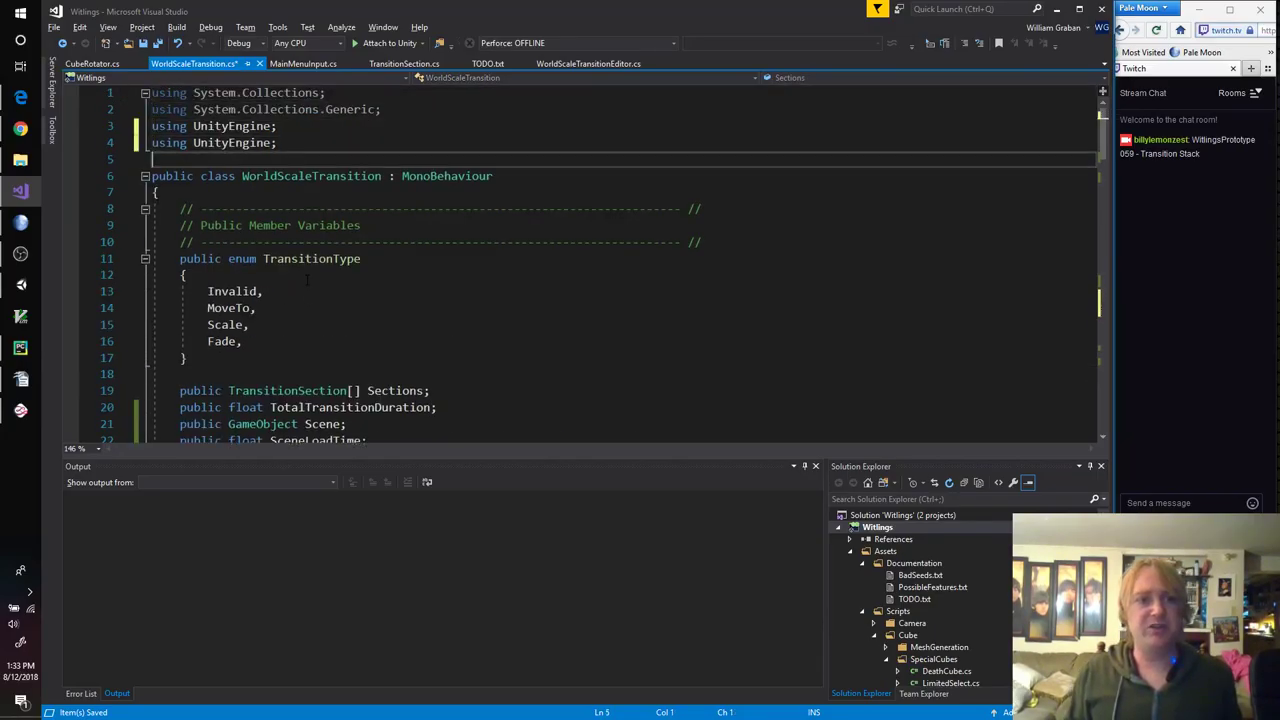
# Step: Turn the copied line into 'using UnityEngine.SceneManagement;'
pyautogui.press('Up')
pyautogui.press('End')
pyautogui.press('Left')
pyautogui.write('.Sce')
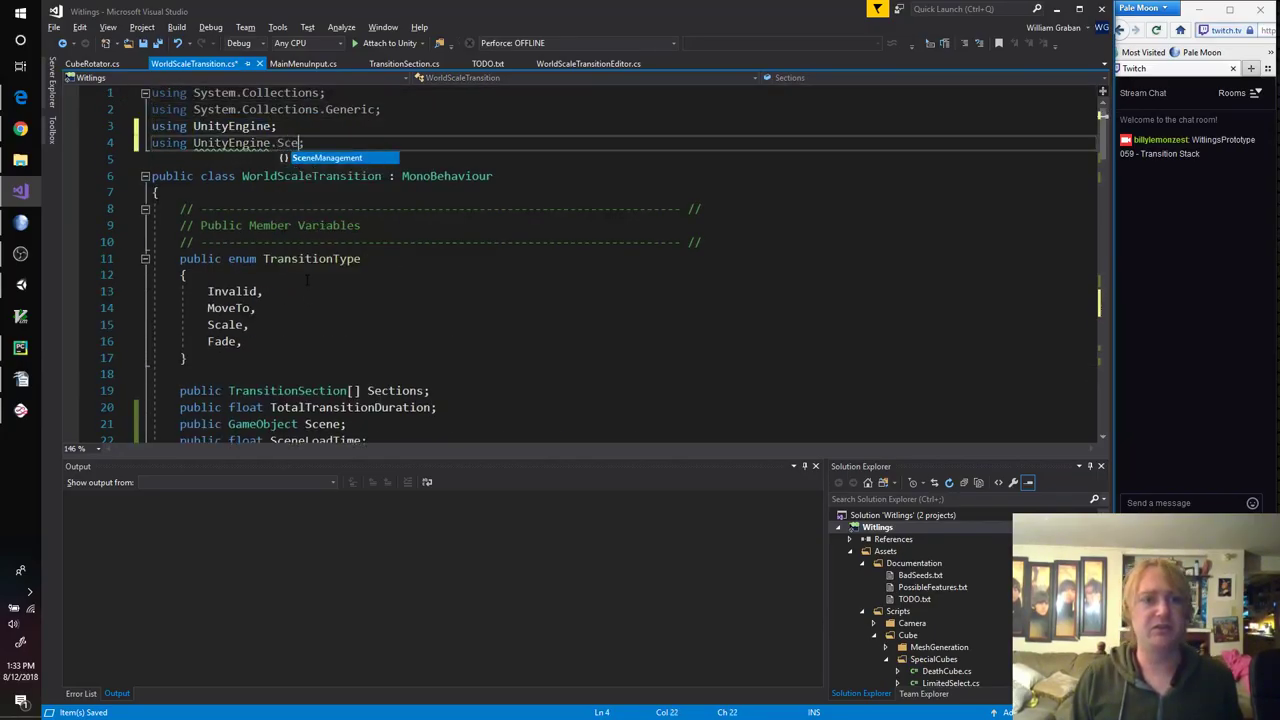
pyautogui.press('Tab')
# Step: Start a SceneManager.LoadSceneAsync call in the zero-check, choosing the scene-name overload
pyautogui.hotkey('ctrl', '-')
pyautogui.hotkey('ctrl', '-')
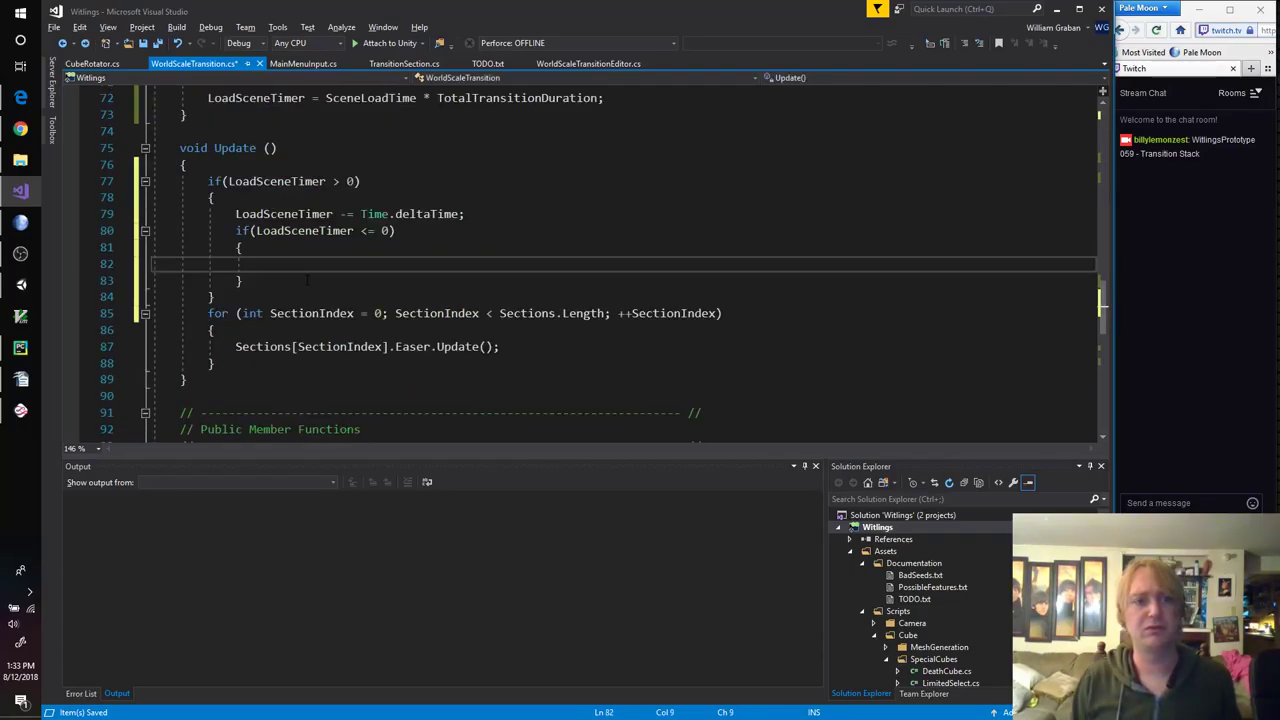
pyautogui.write('Scene')
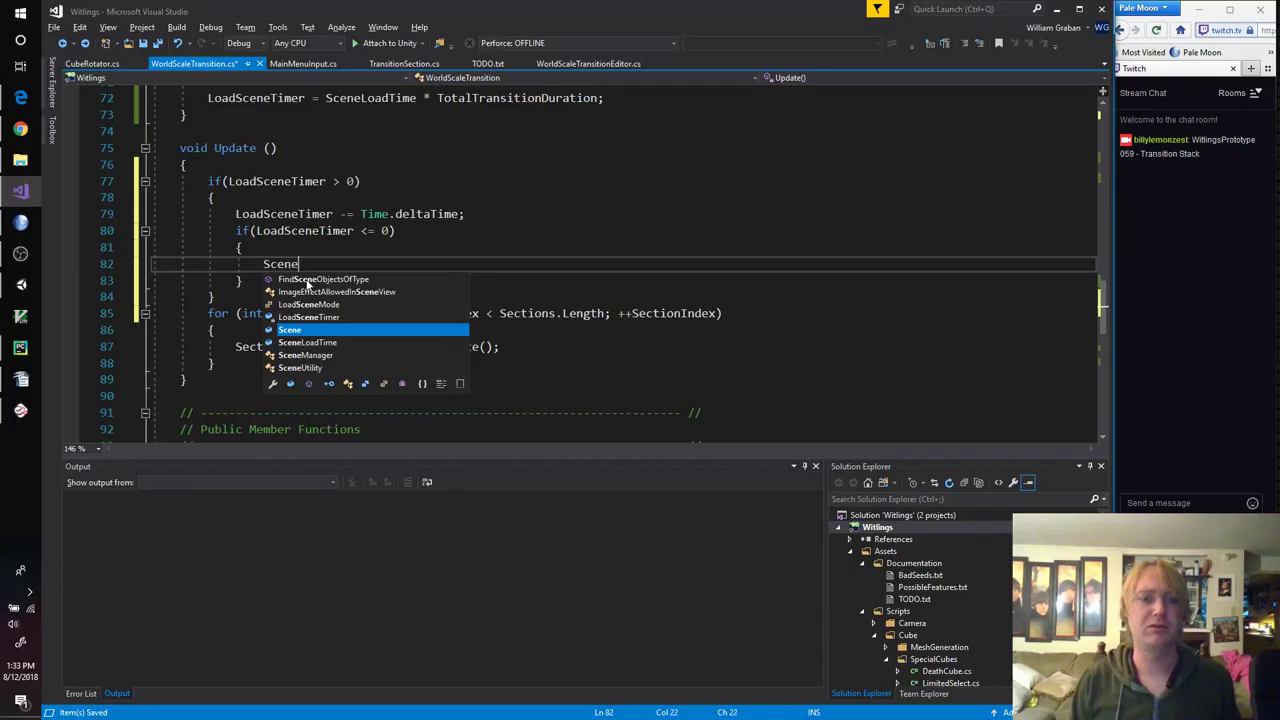
pyautogui.write('Manager.Load')
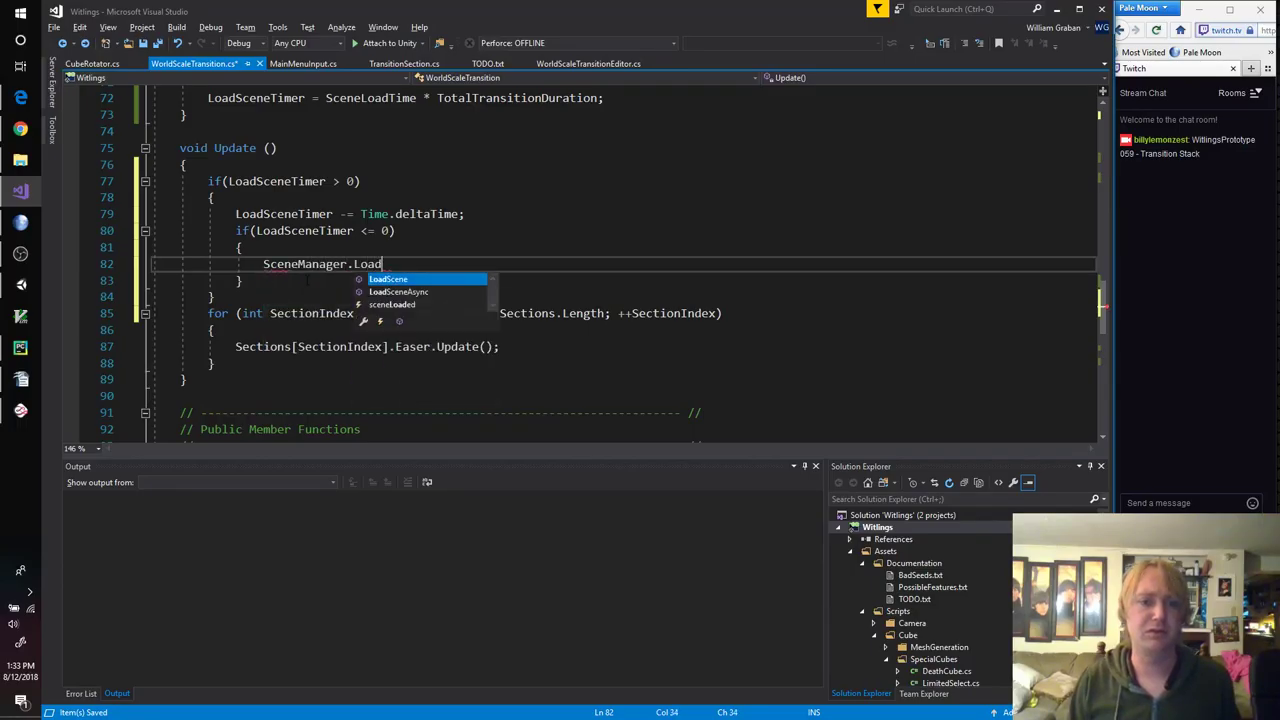
pyautogui.press('Down')
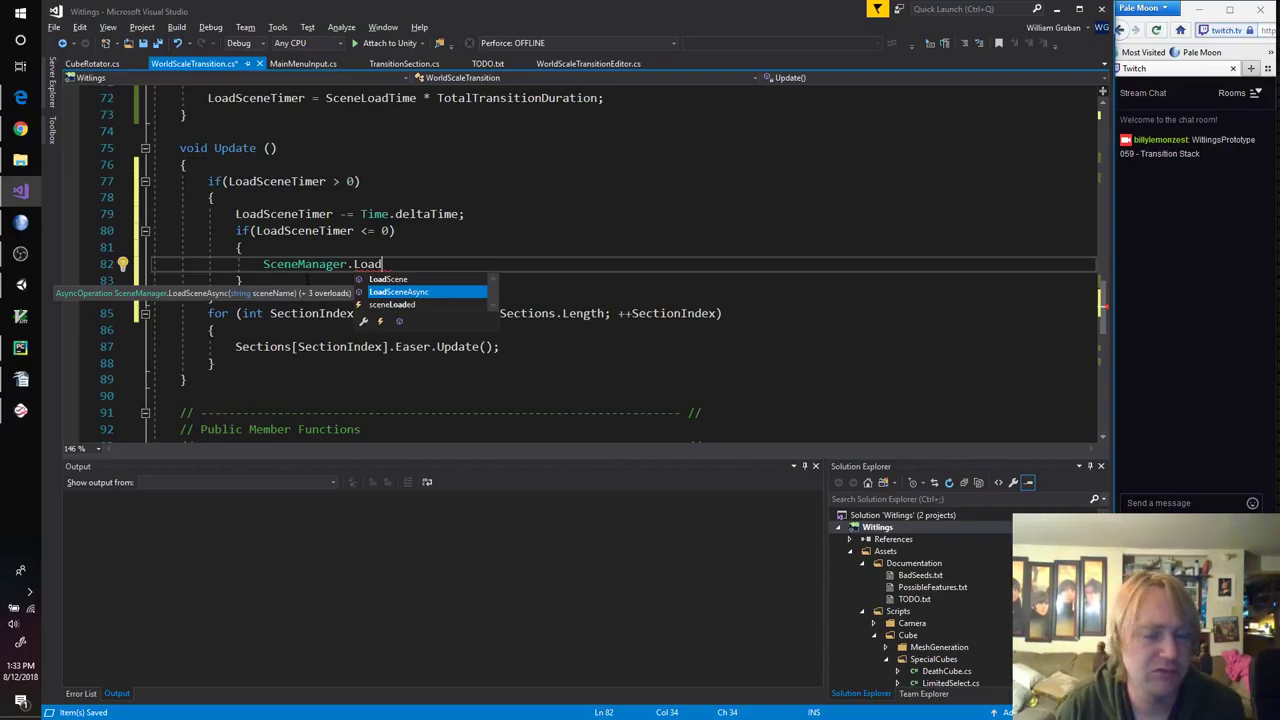
pyautogui.press('Tab')
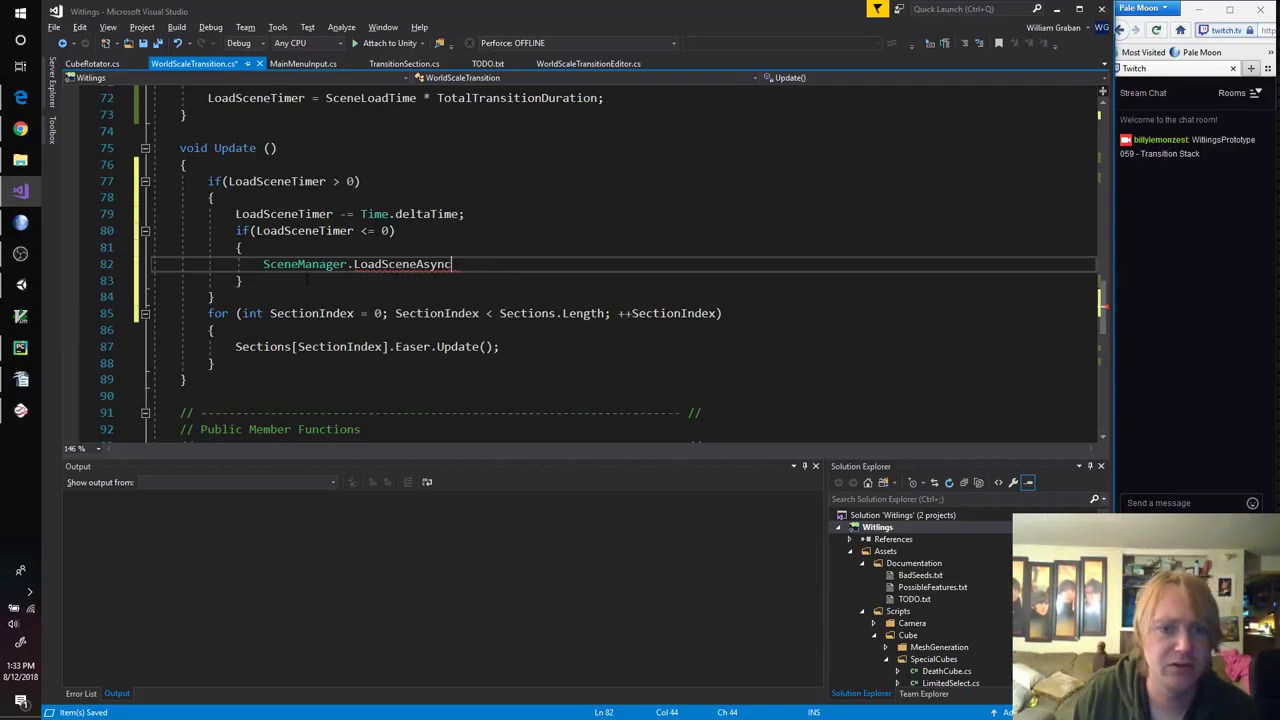
pyautogui.write('(')
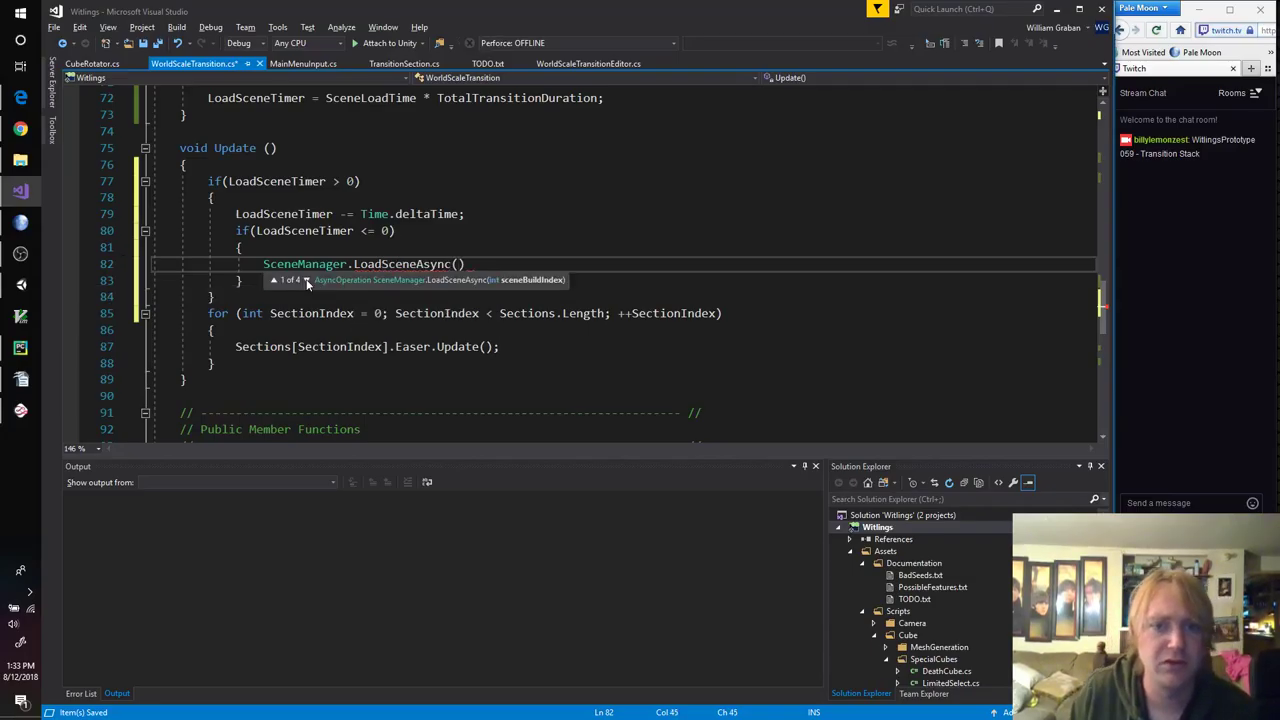
pyautogui.click(306, 281)
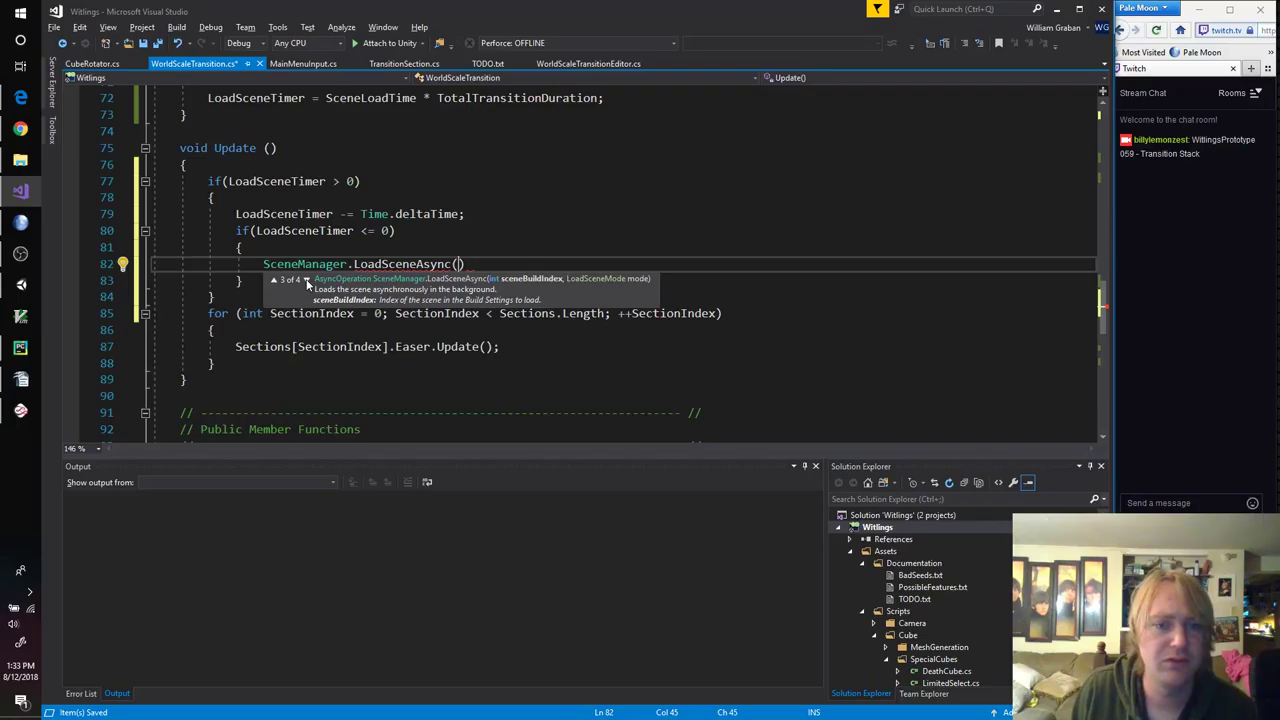
pyautogui.click(307, 280)
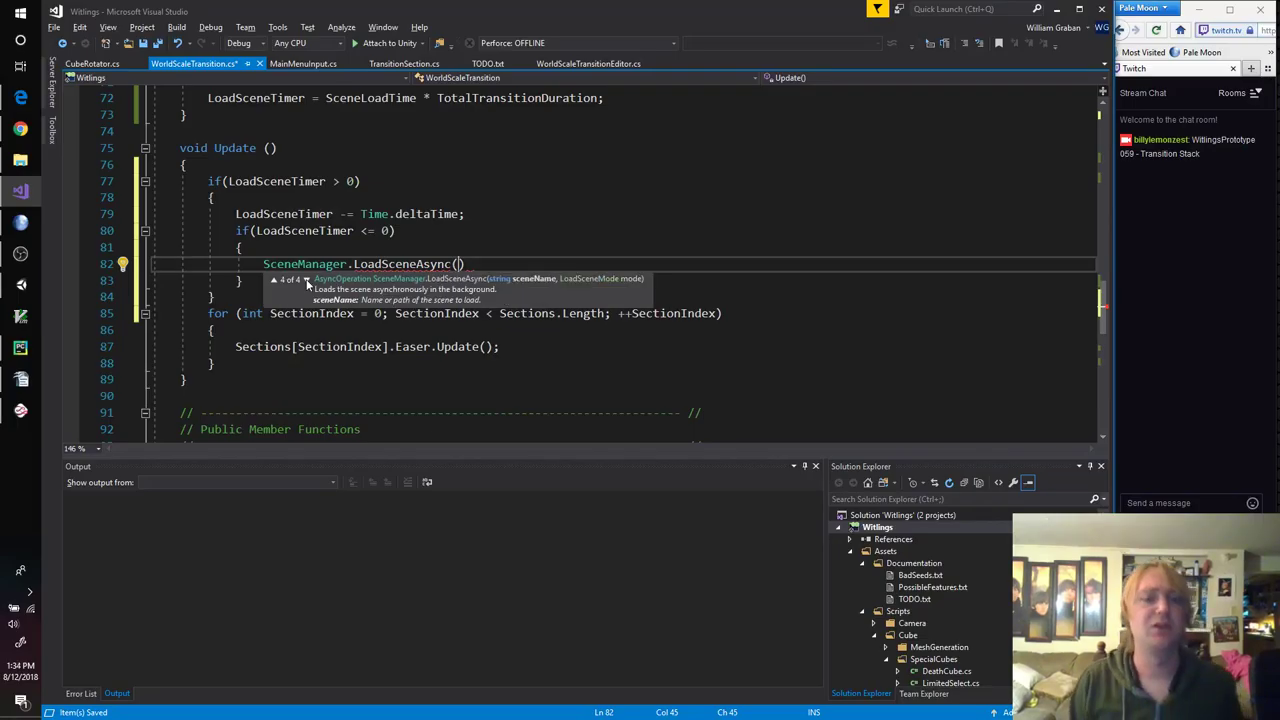
# Step: Pass Scene.name.ToString() and LoadSceneMode.Additive as arguments, then switch to Unity
pyautogui.write('Scene.')
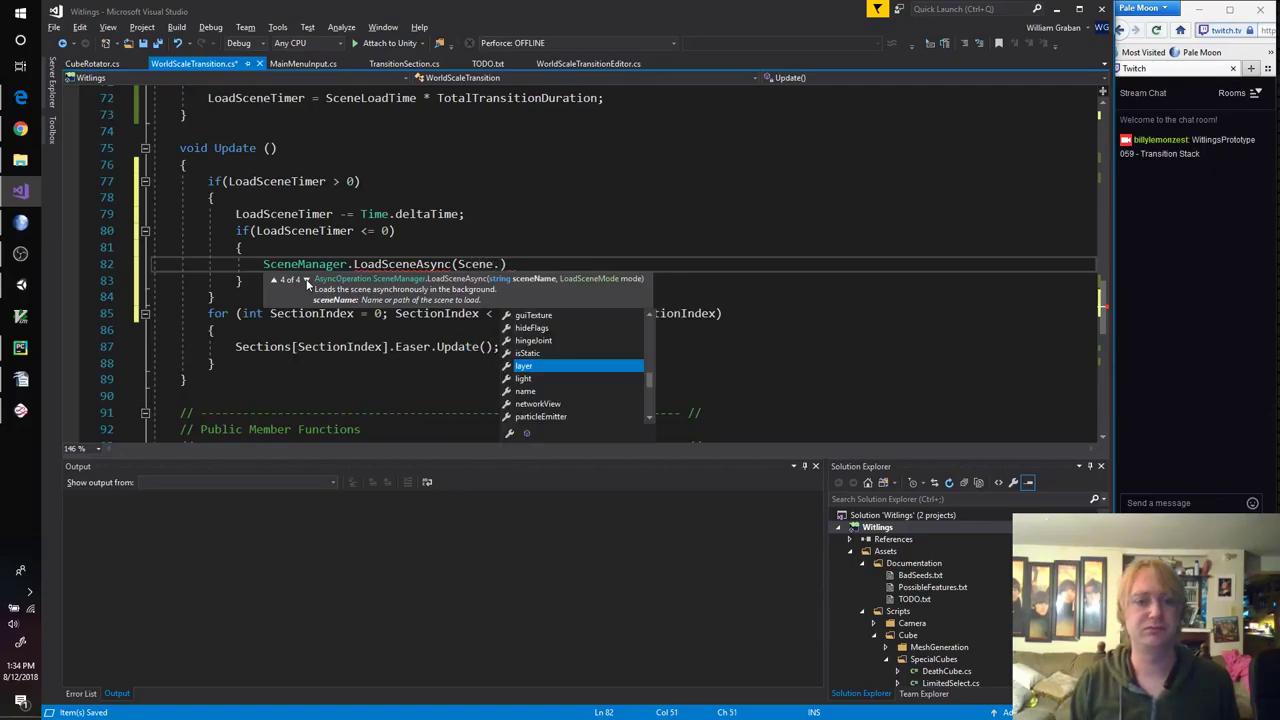
pyautogui.write('ToString(),')
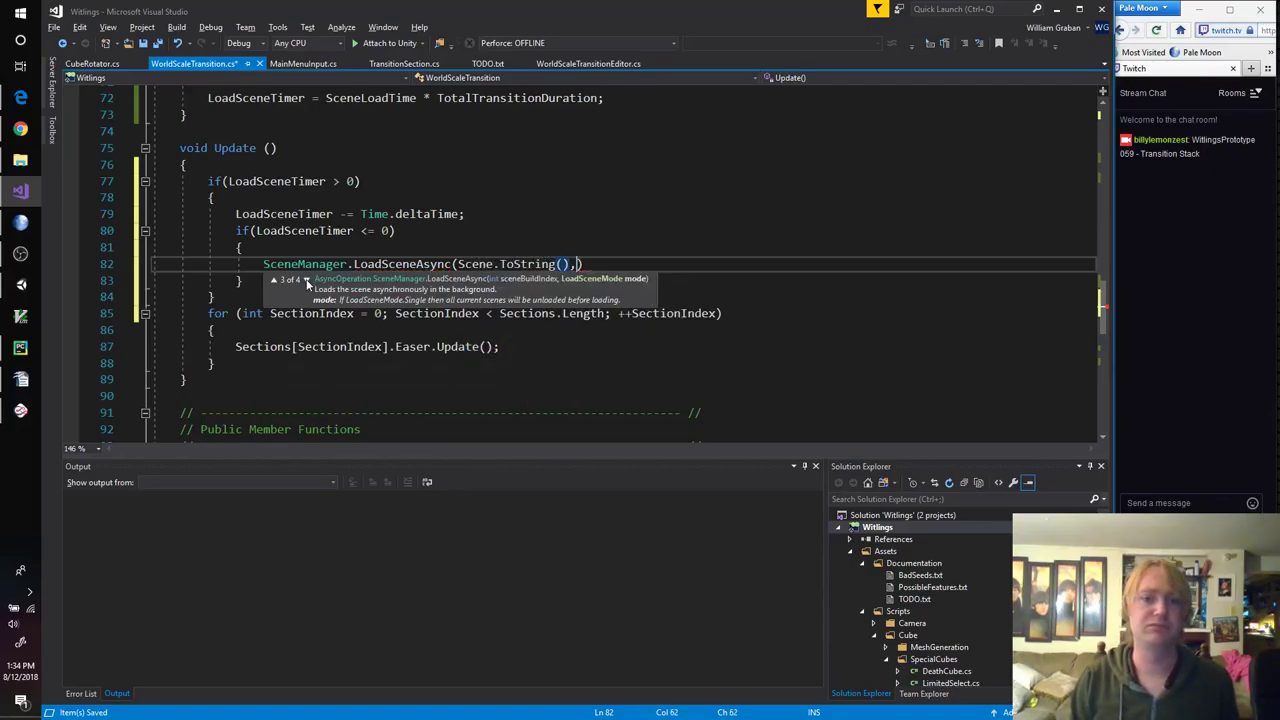
pyautogui.press('Escape')
pyautogui.hotkey('ctrl', 'Left')
pyautogui.hotkey('ctrl', 'Left')
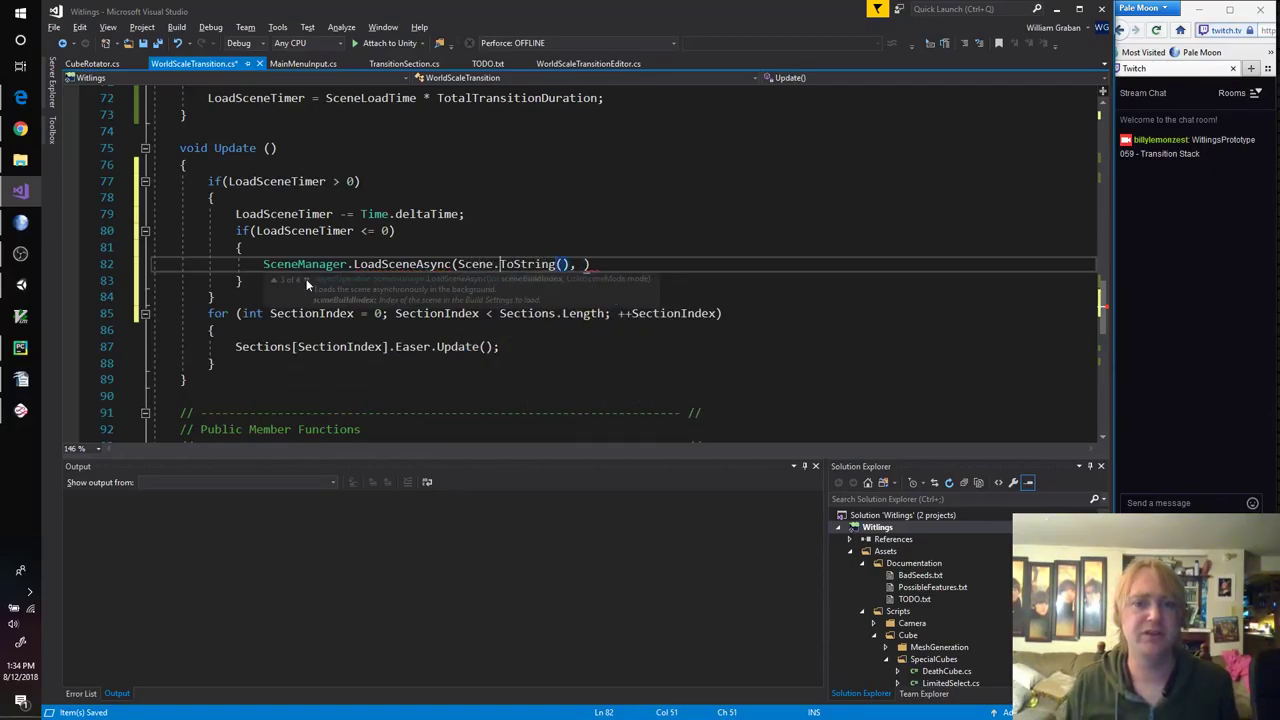
pyautogui.write('name.')
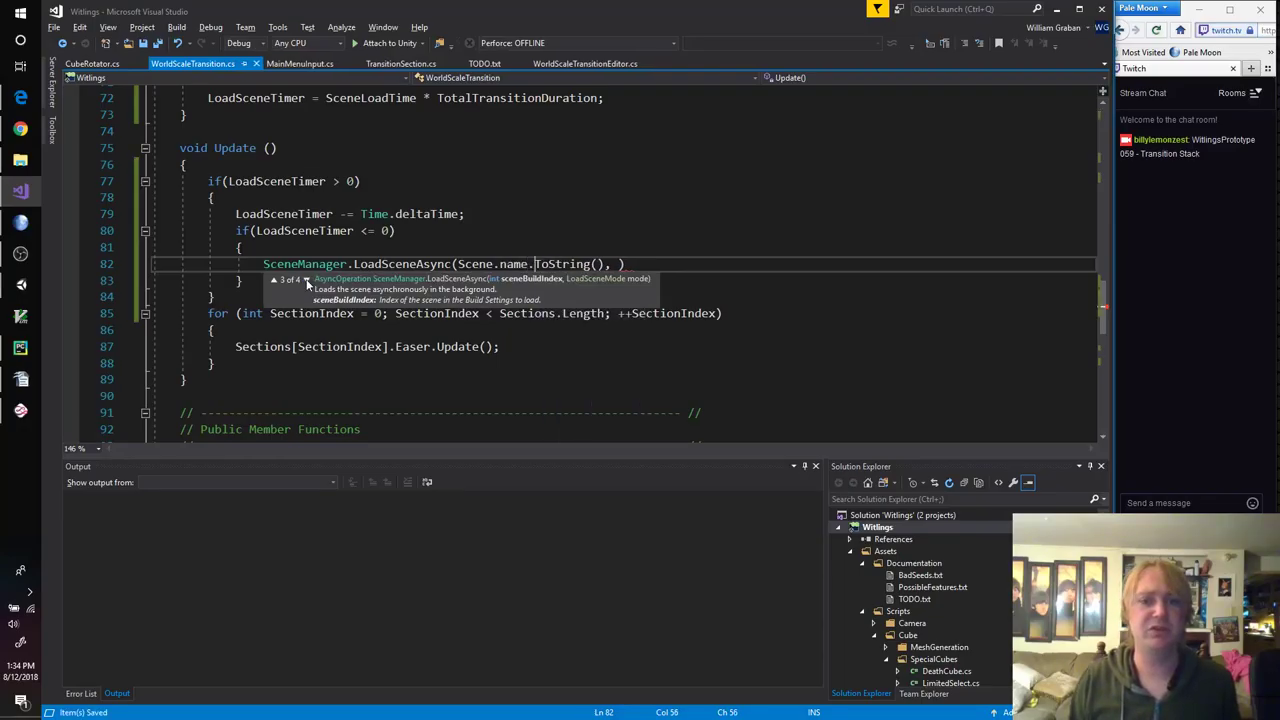
pyautogui.hotkey('ctrl', 'Right')
pyautogui.hotkey('ctrl', 'Right')
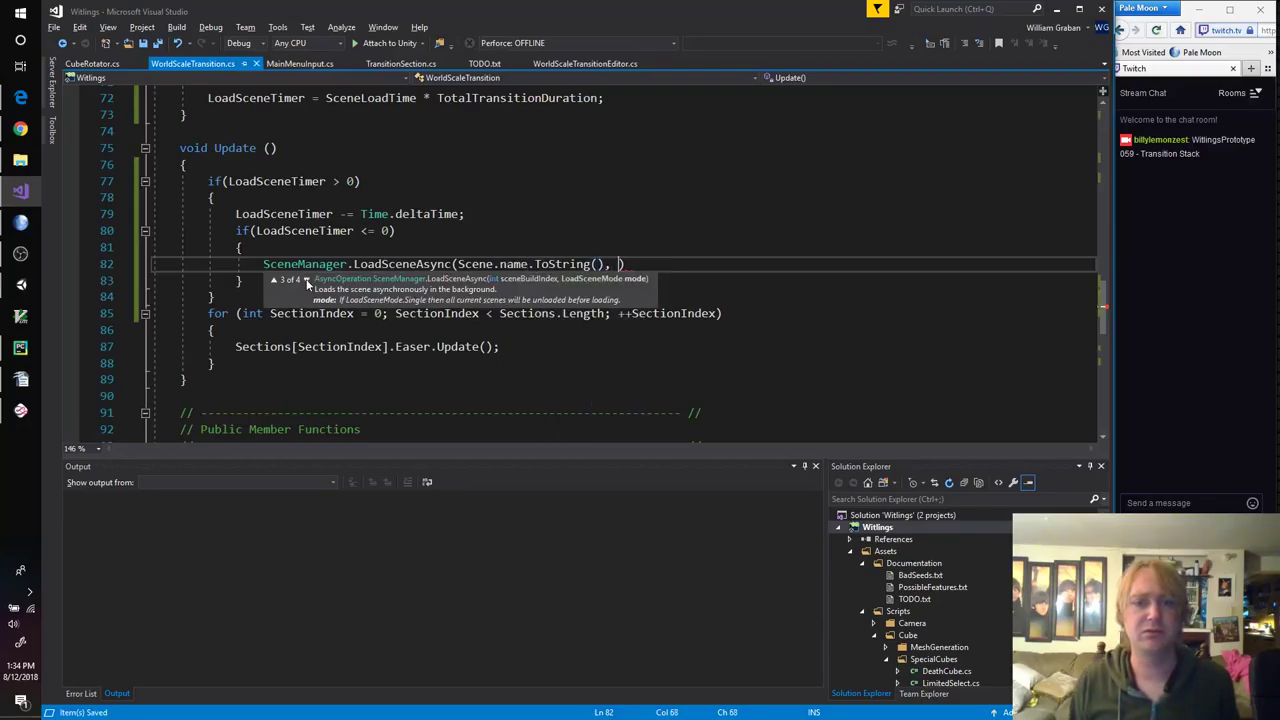
pyautogui.write('LoadSceneMode.')
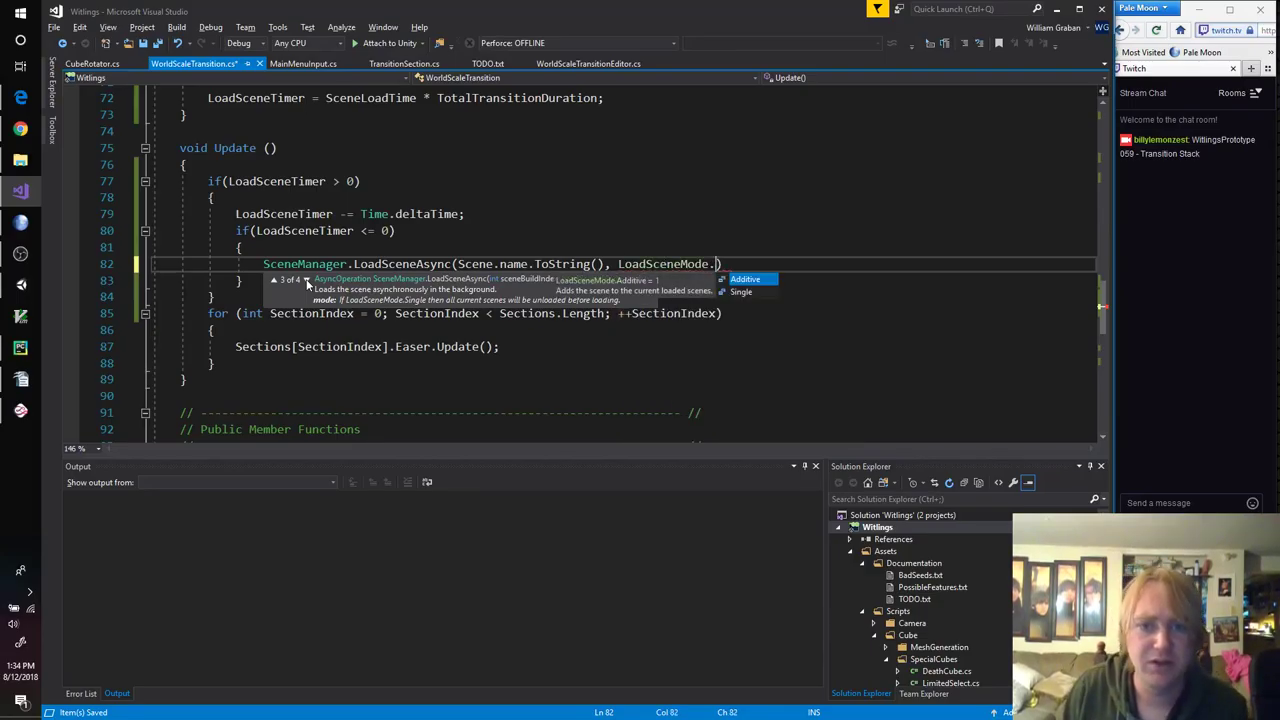
pyautogui.press('Tab')
pyautogui.write(')')
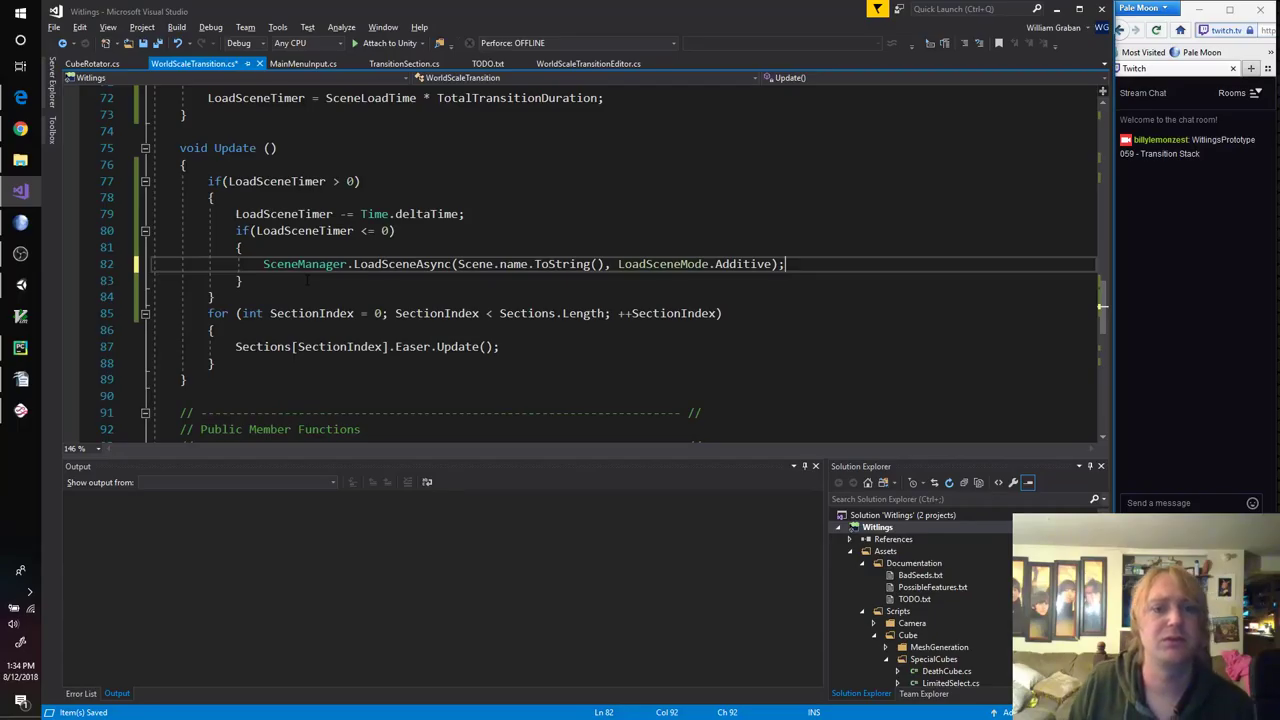
pyautogui.hotkey('alt', 'Tab')
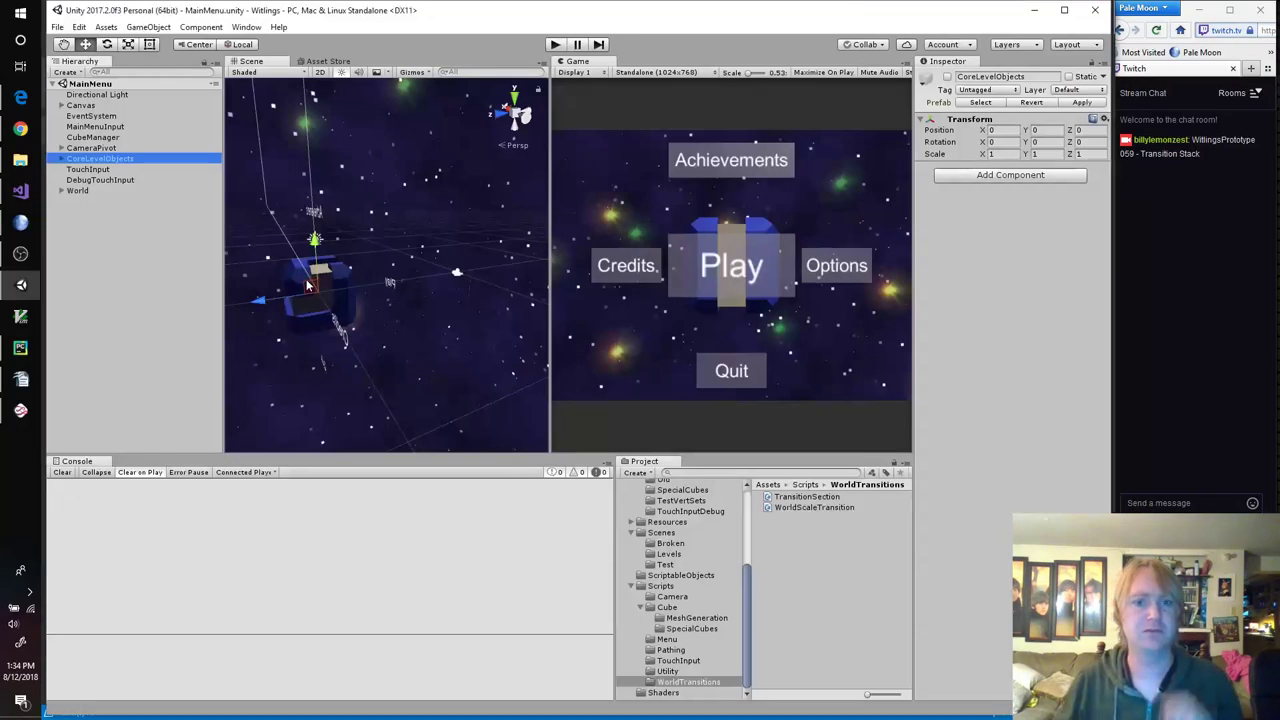
# Step: Select World, browse to Assets/Scenes/Levels and try dragging Level_01 into the Scene field
pyautogui.click(104, 180)
pyautogui.click(100, 190)
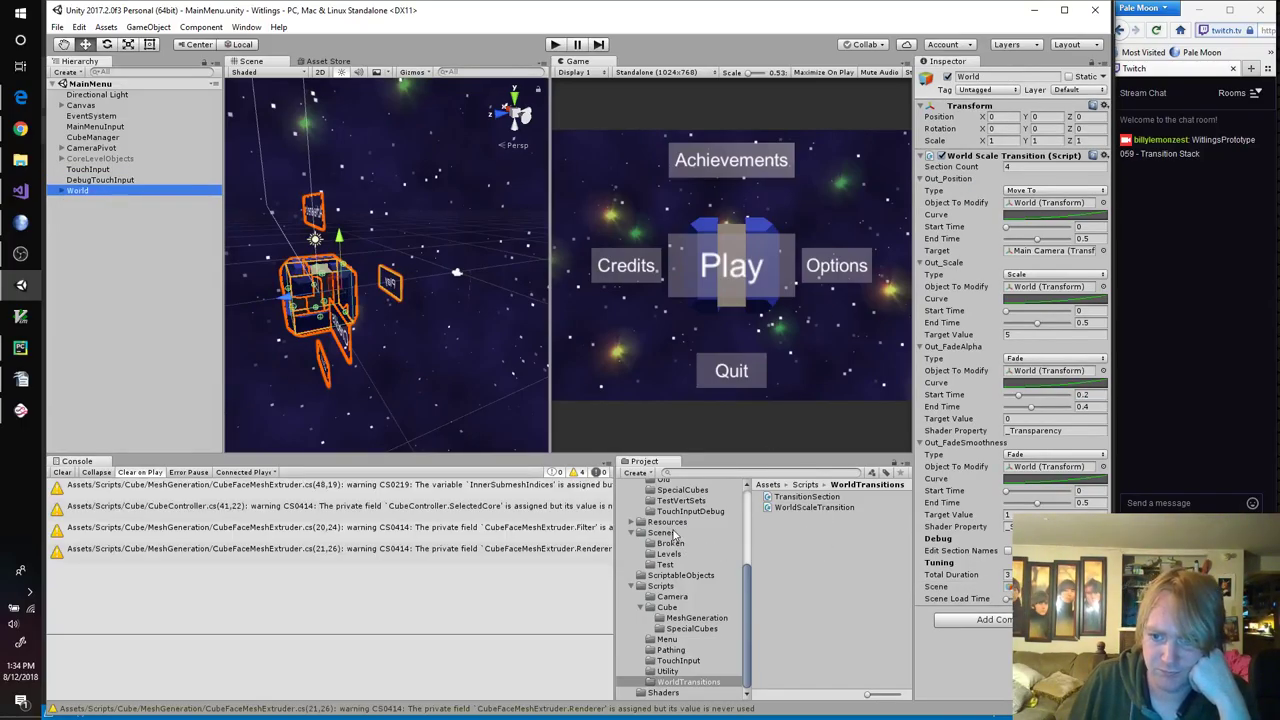
pyautogui.click(672, 534)
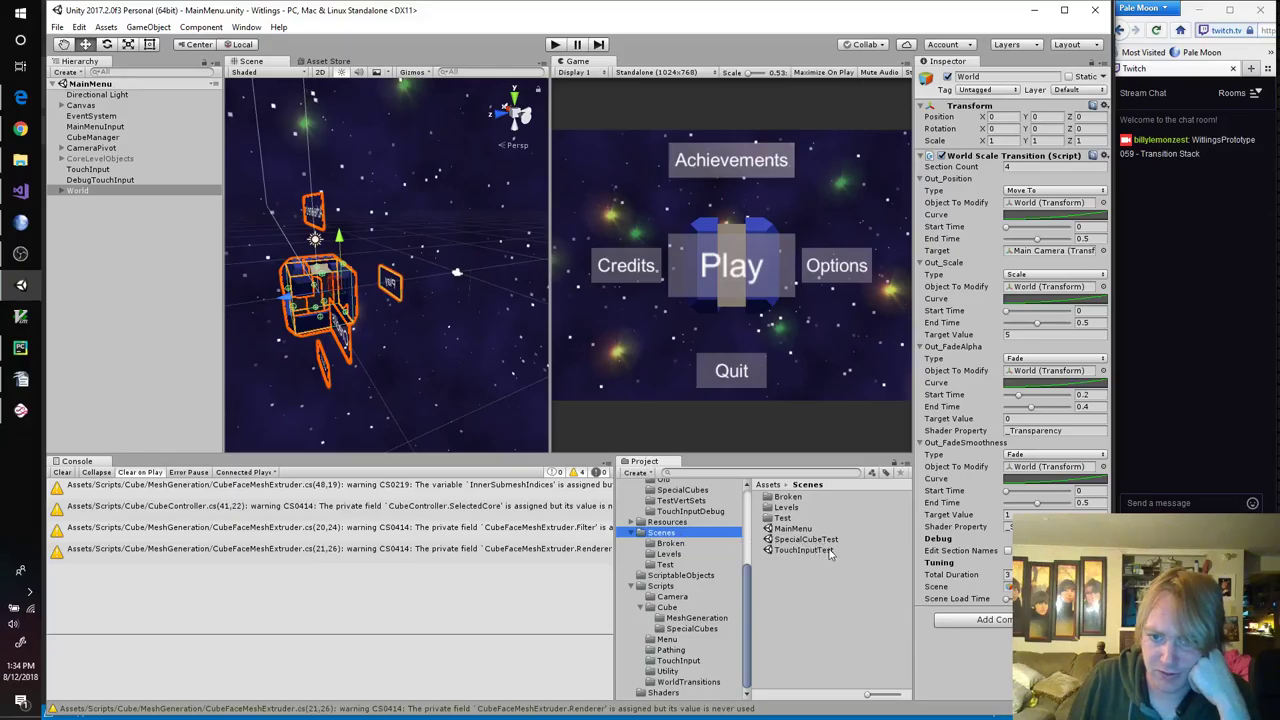
pyautogui.doubleClick(795, 508)
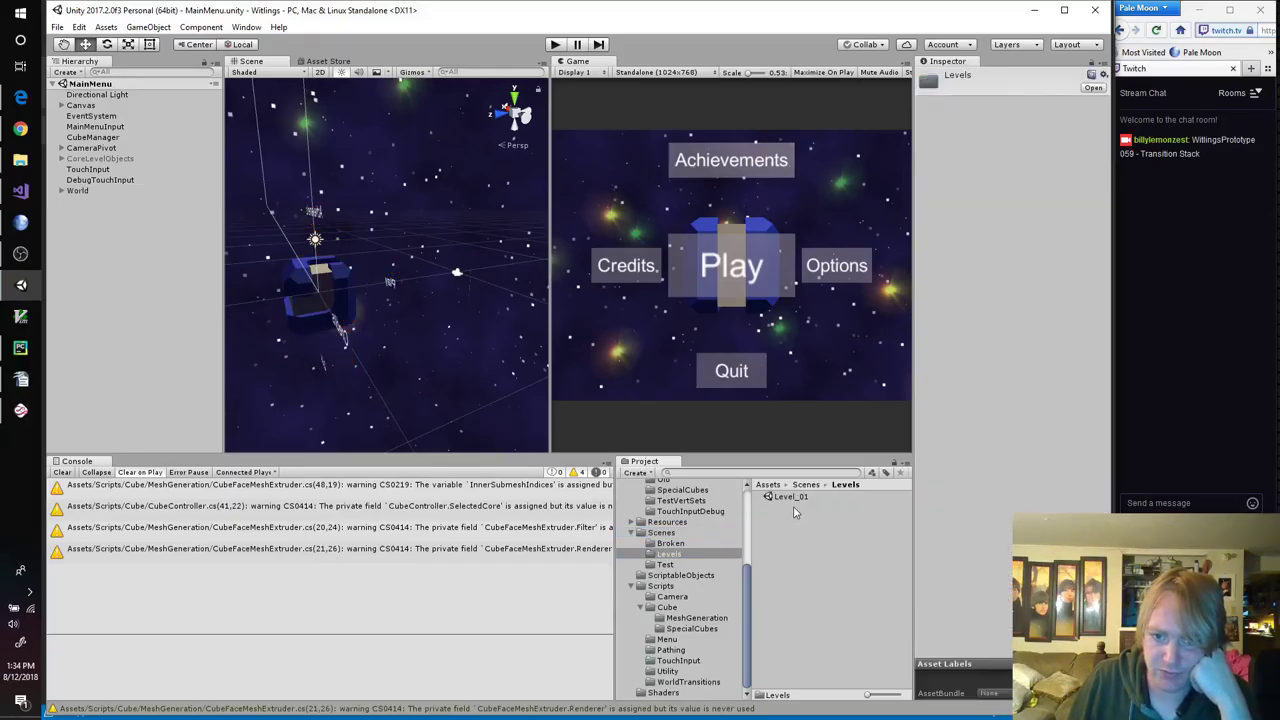
pyautogui.click(88, 192)
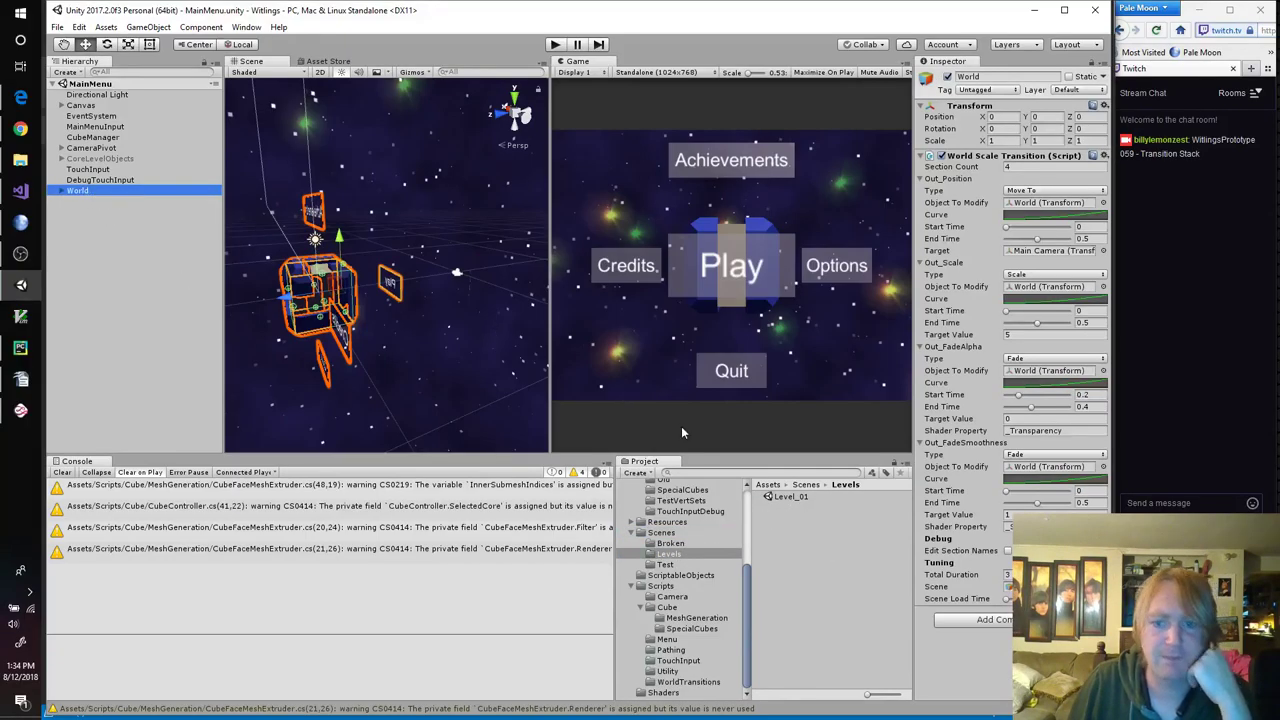
pyautogui.moveTo(790, 497); pyautogui.dragTo(1008, 586)
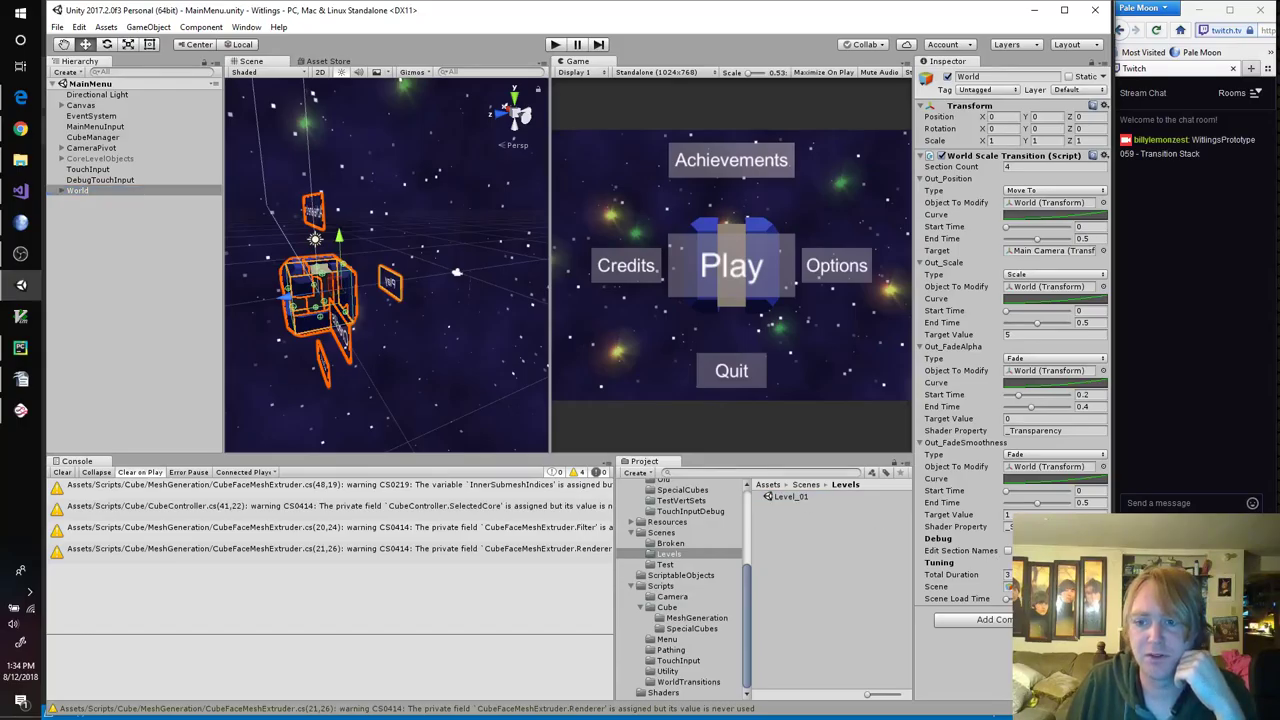
pyautogui.hotkey('alt', 'Tab')
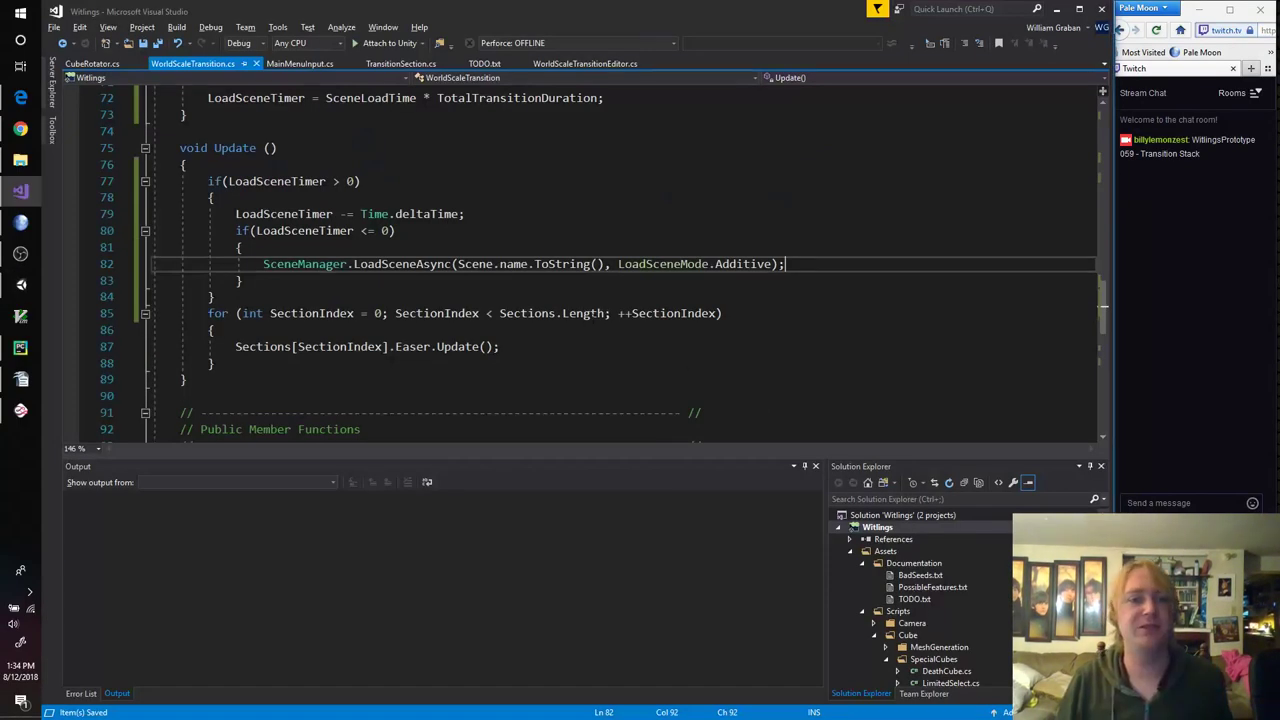
# Step: Change the Scene field's type on line 21 from GameObject to Object
pyautogui.scroll(18, 370, 258)
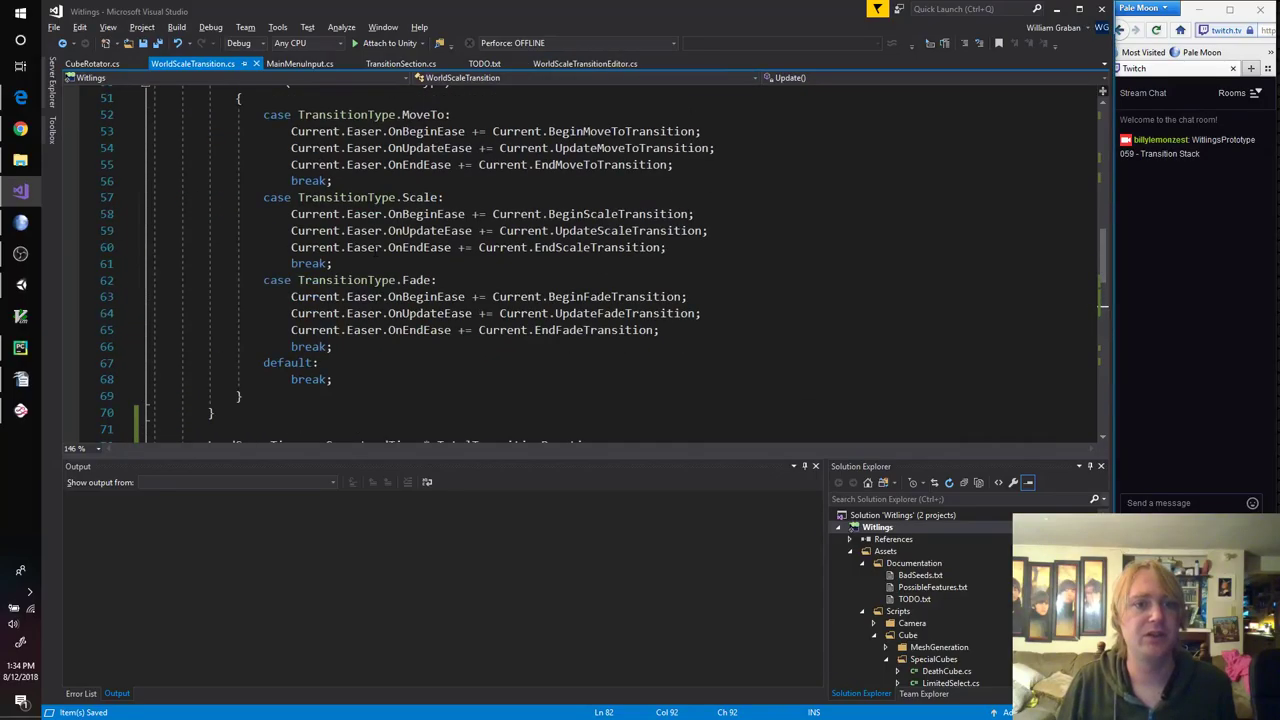
pyautogui.scroll(3, 370, 258)
pyautogui.doubleClick(262, 297)
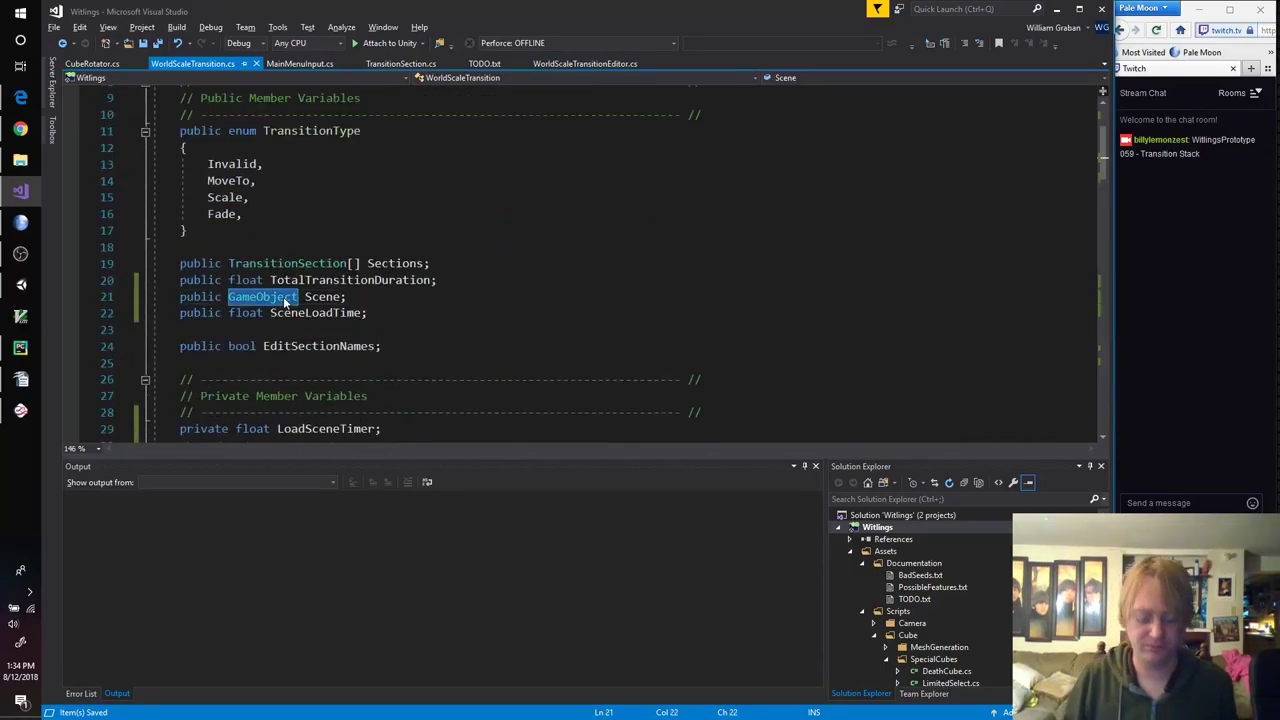
pyautogui.write('Object')
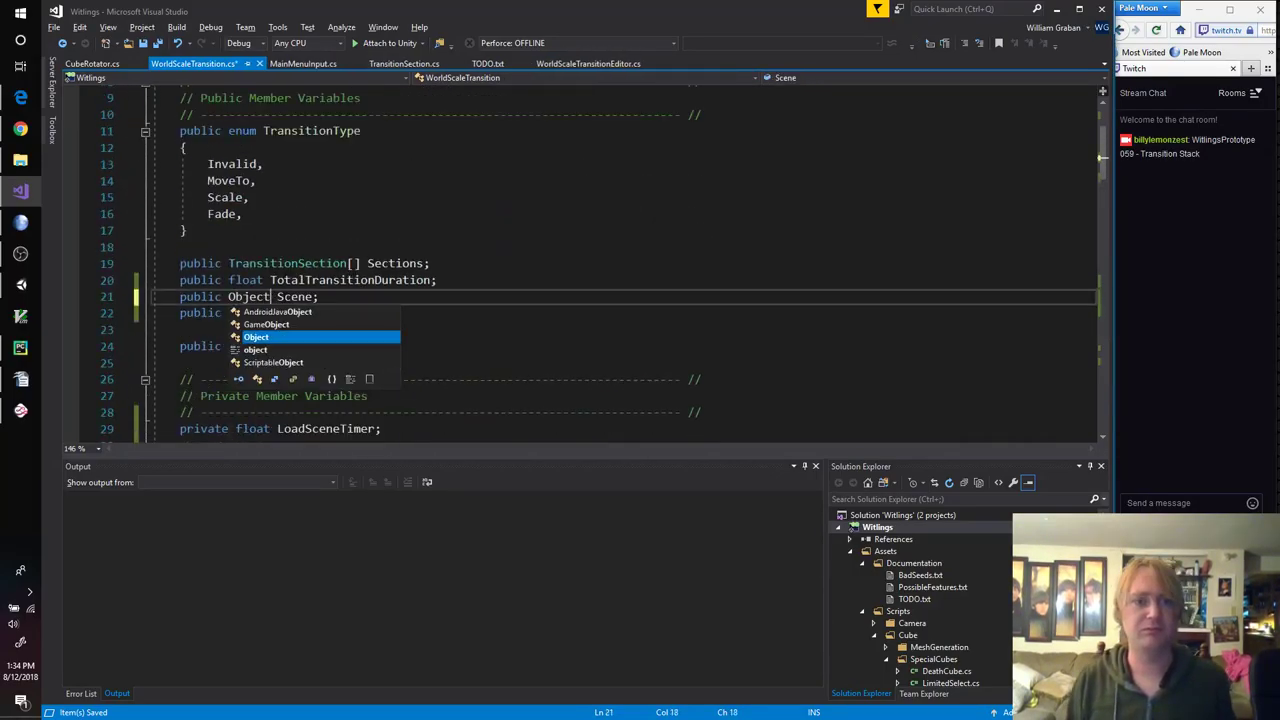
pyautogui.press('Escape')
pyautogui.hotkey('ctrl', 'shift', 'Left')
pyautogui.hotkey('ctrl', 'c')
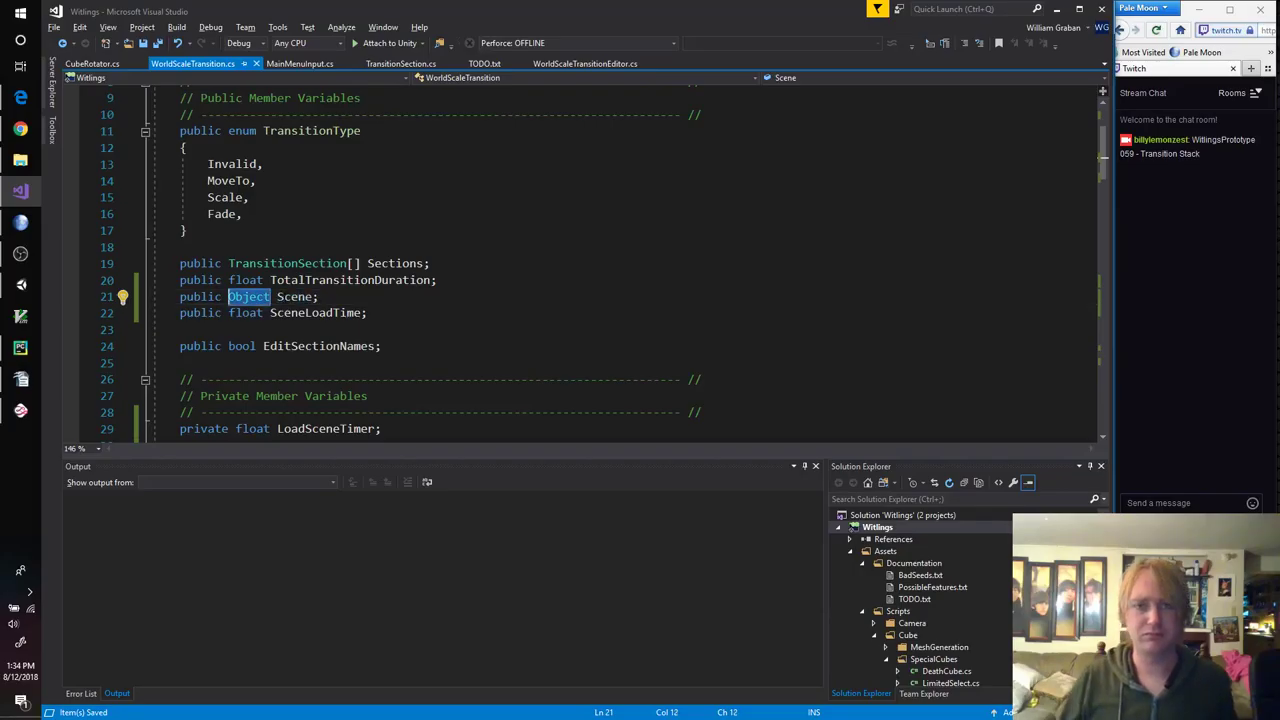
# Step: Replace both GameObject uses on line 108 of WorldScaleTransitionEditor.cs with Object and save
pyautogui.click(606, 64)
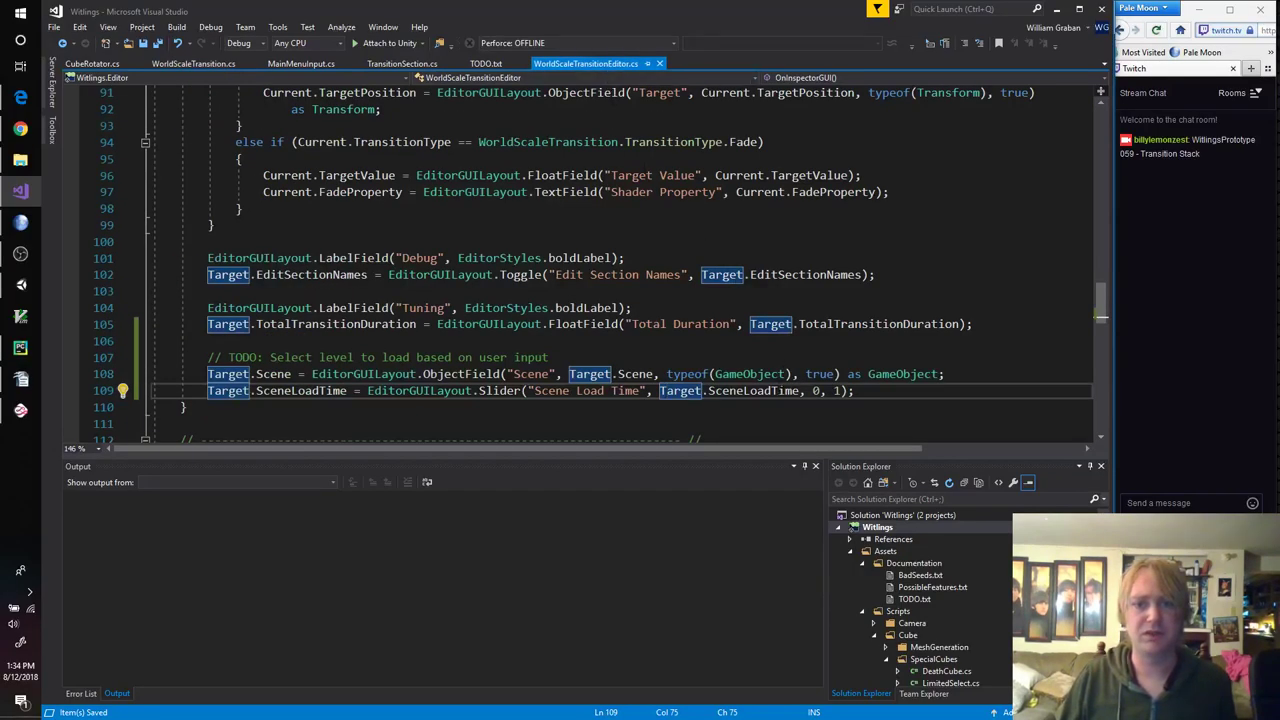
pyautogui.doubleClick(903, 374)
pyautogui.hotkey('ctrl', 'v')
pyautogui.doubleClick(750, 374)
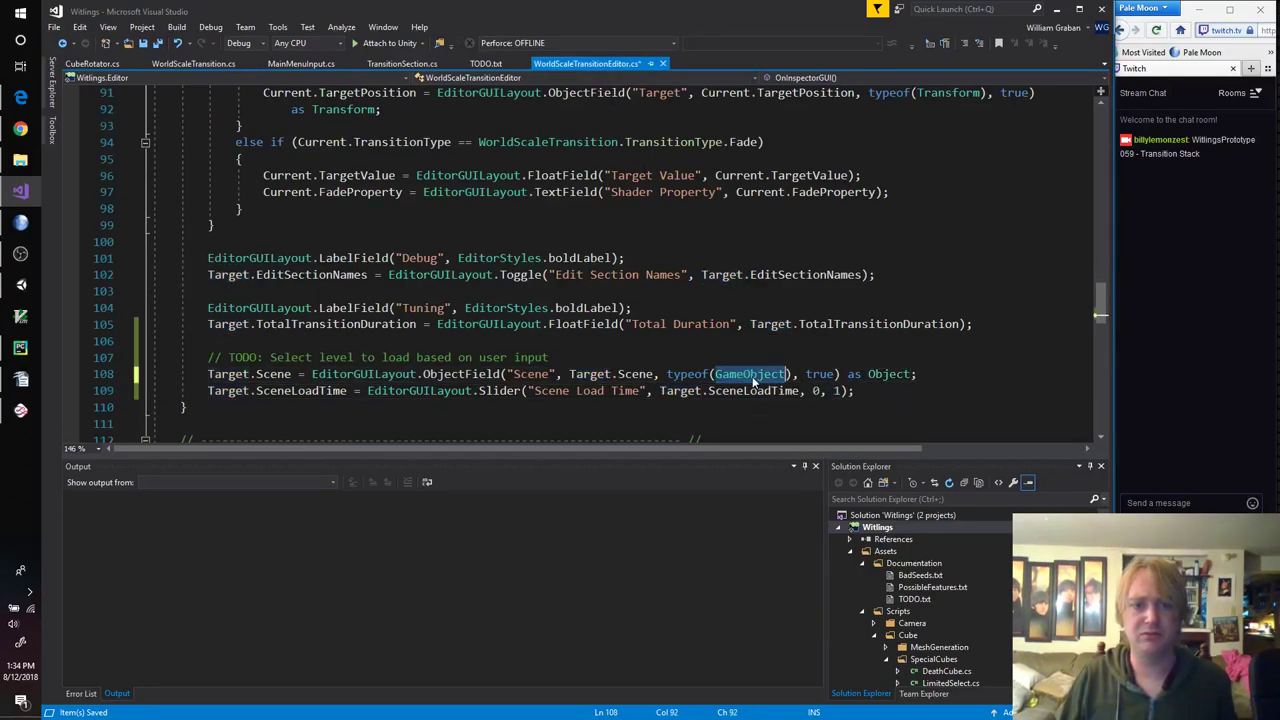
pyautogui.hotkey('ctrl', 'v')
pyautogui.hotkey('ctrl', 's')
pyautogui.hotkey('alt', 'Tab')
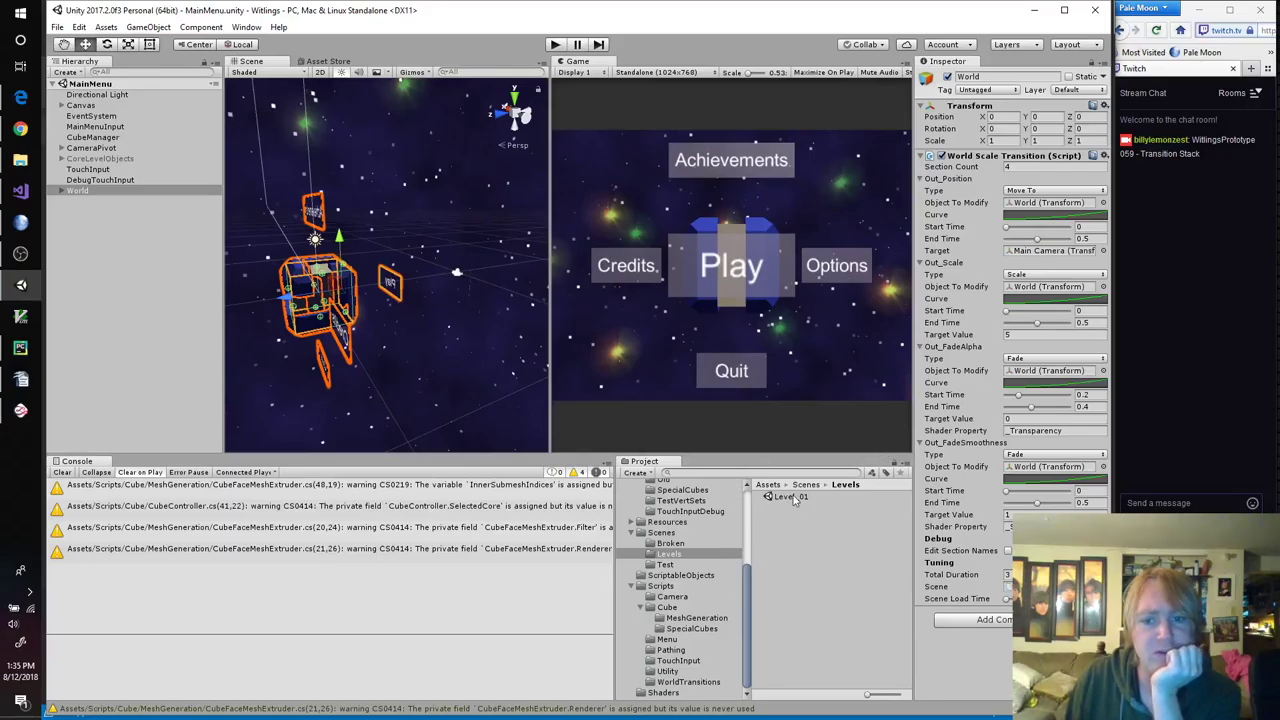
# Step: Drag Level_01 into the Scene field and confirm it is build index 2 in Build Settings
pyautogui.moveTo(792, 497); pyautogui.dragTo(1010, 587)
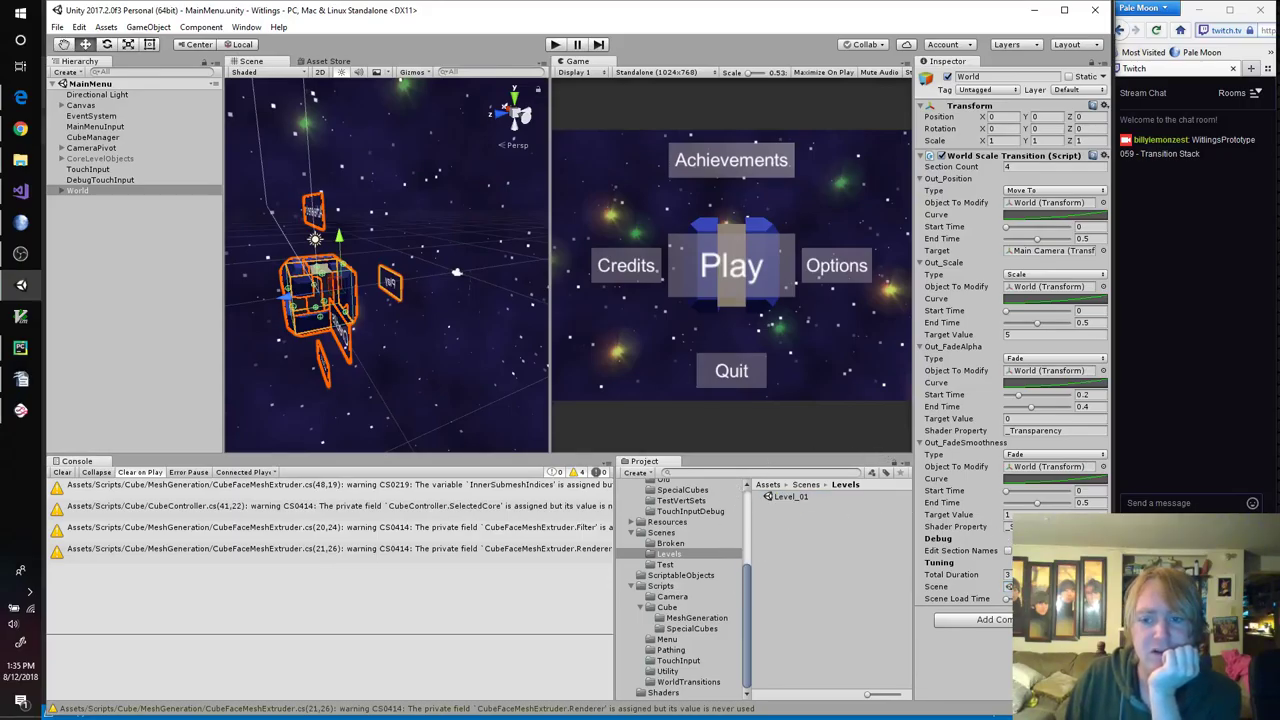
pyautogui.click(66, 30)
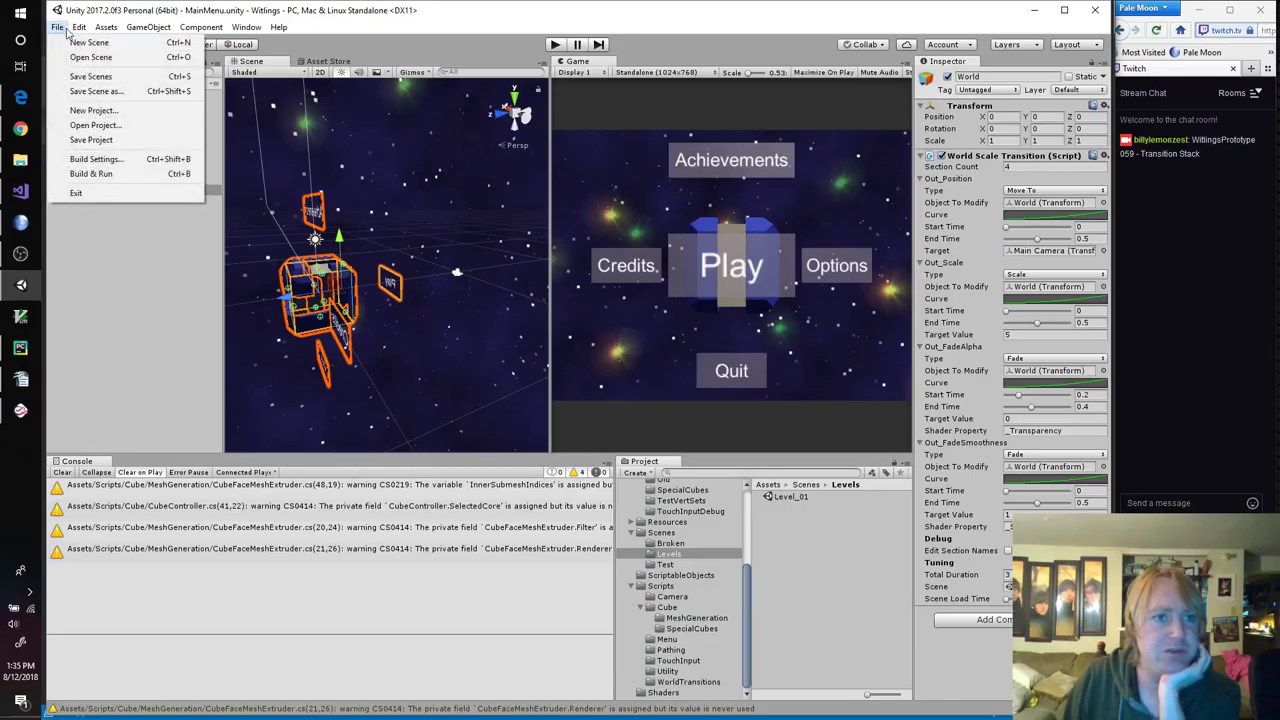
pyautogui.click(88, 159)
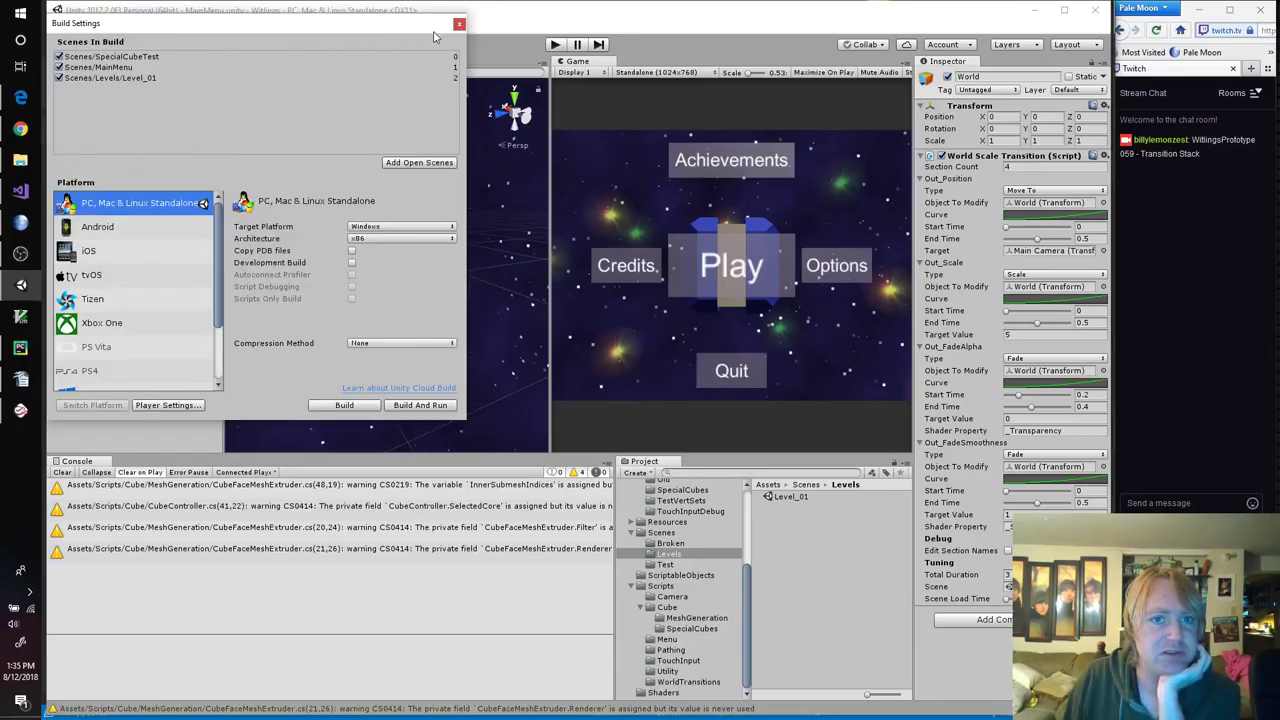
pyautogui.click(460, 24)
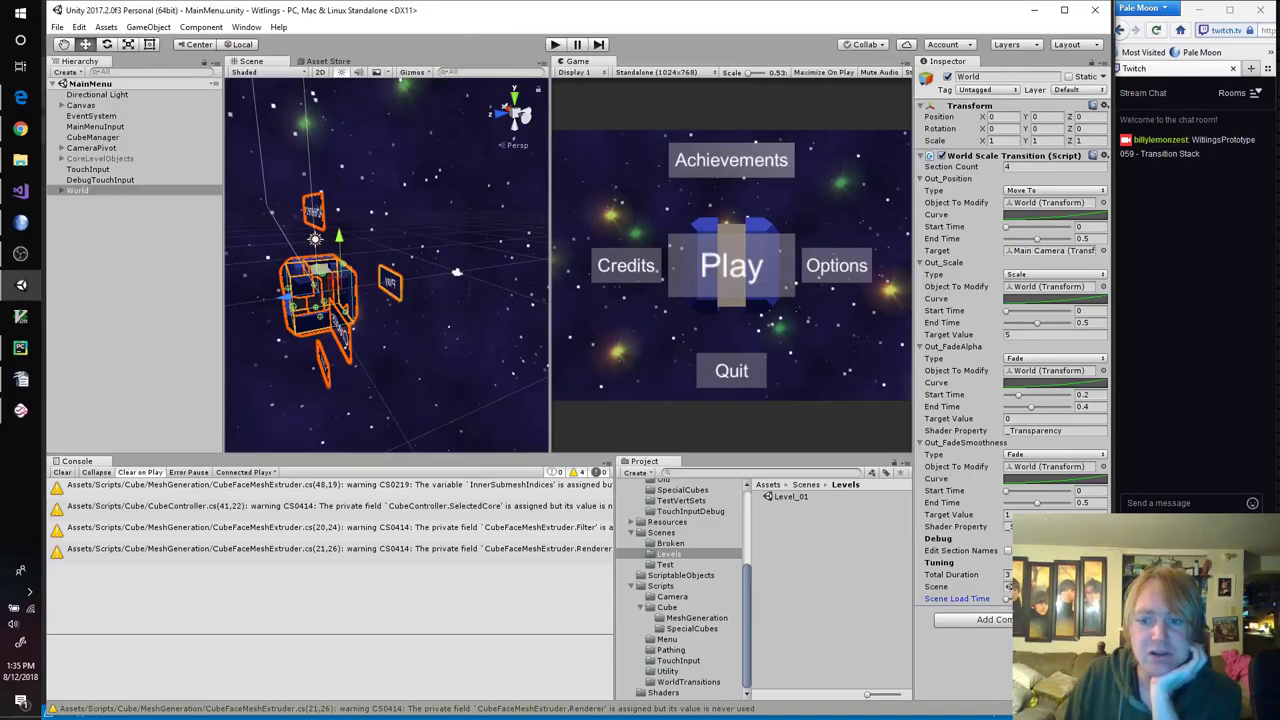
pyautogui.click(957, 598)
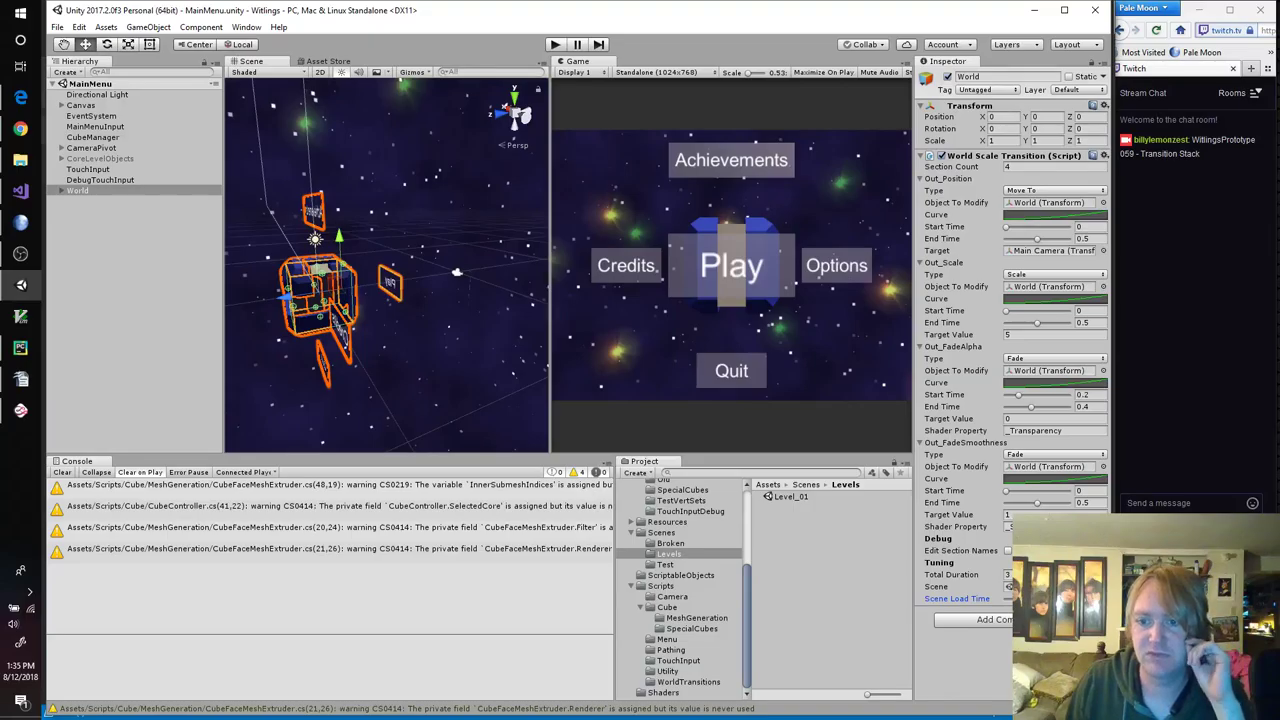
# Step: Collapse the Out_Position, Out_Scale, Out_FadeAlpha and Out_FadeSmoothness foldouts in the Inspector
pyautogui.click(1007, 574)
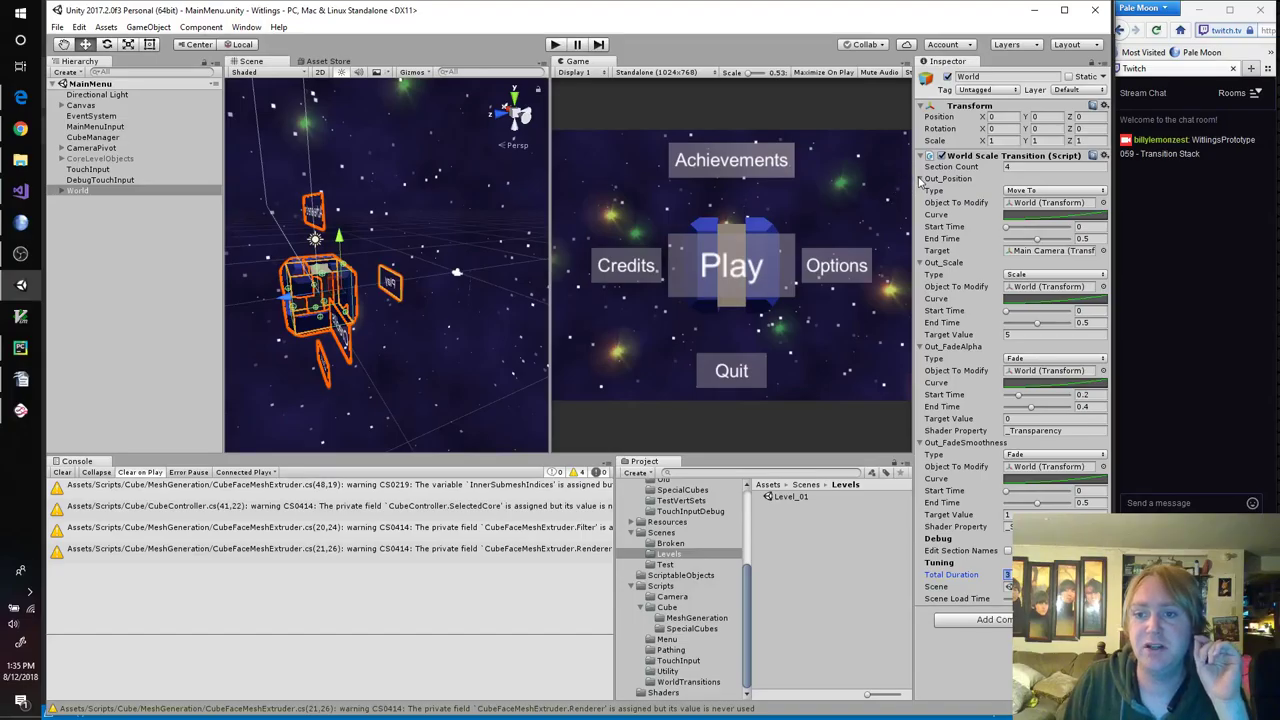
pyautogui.click(920, 179)
pyautogui.click(920, 190)
pyautogui.click(920, 202)
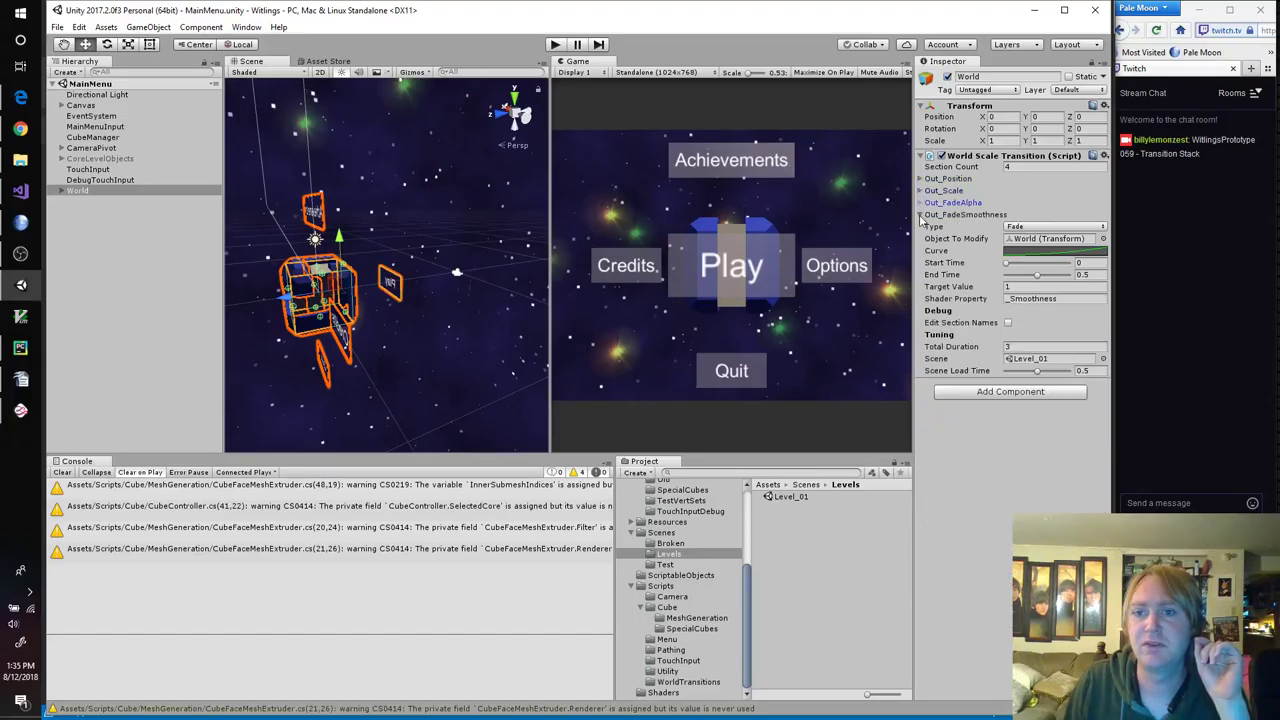
pyautogui.click(920, 214)
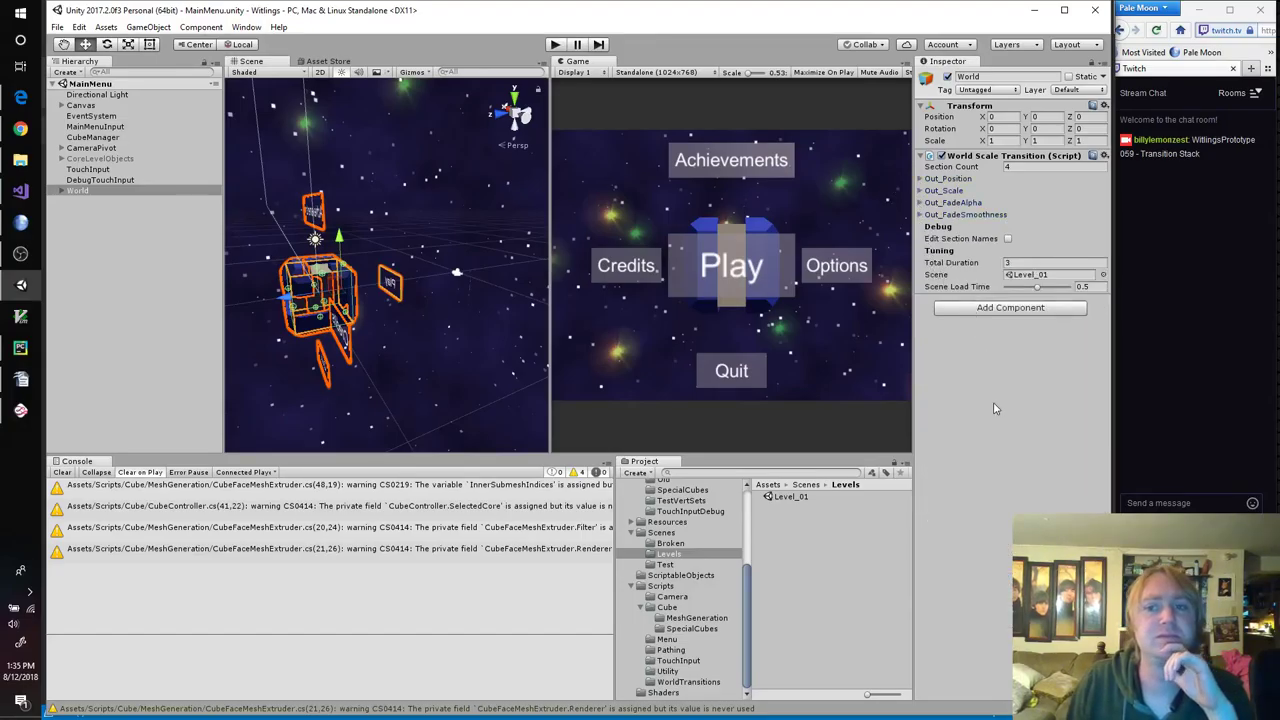
# Step: Play the game, check the 'There are 2 cube managers' error trace and CubeManager, then open its source
pyautogui.click(554, 44)
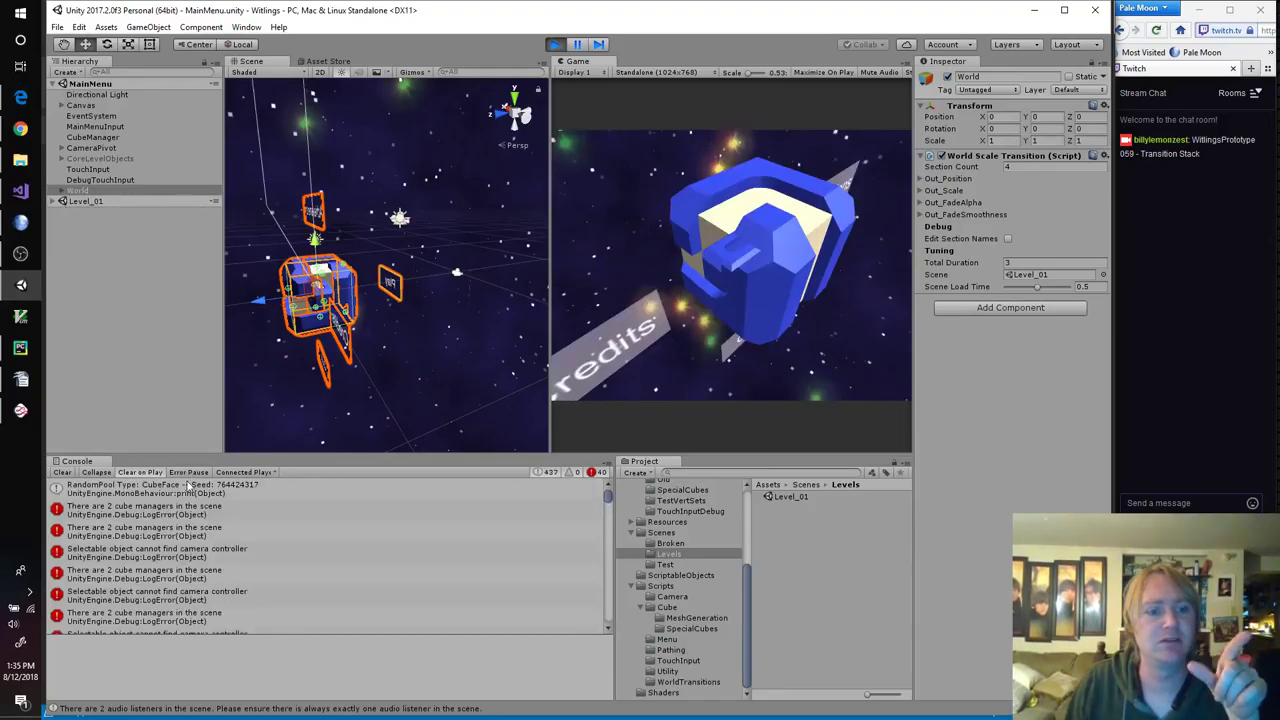
pyautogui.click(226, 512)
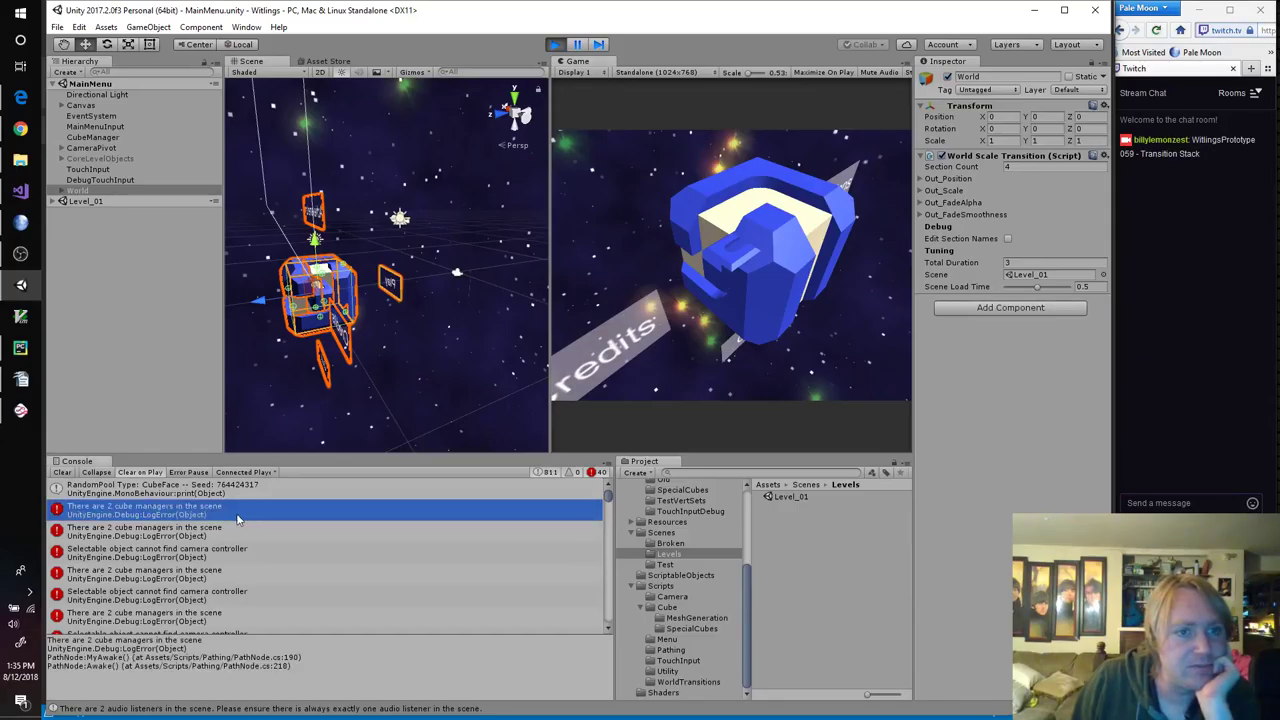
pyautogui.click(99, 138)
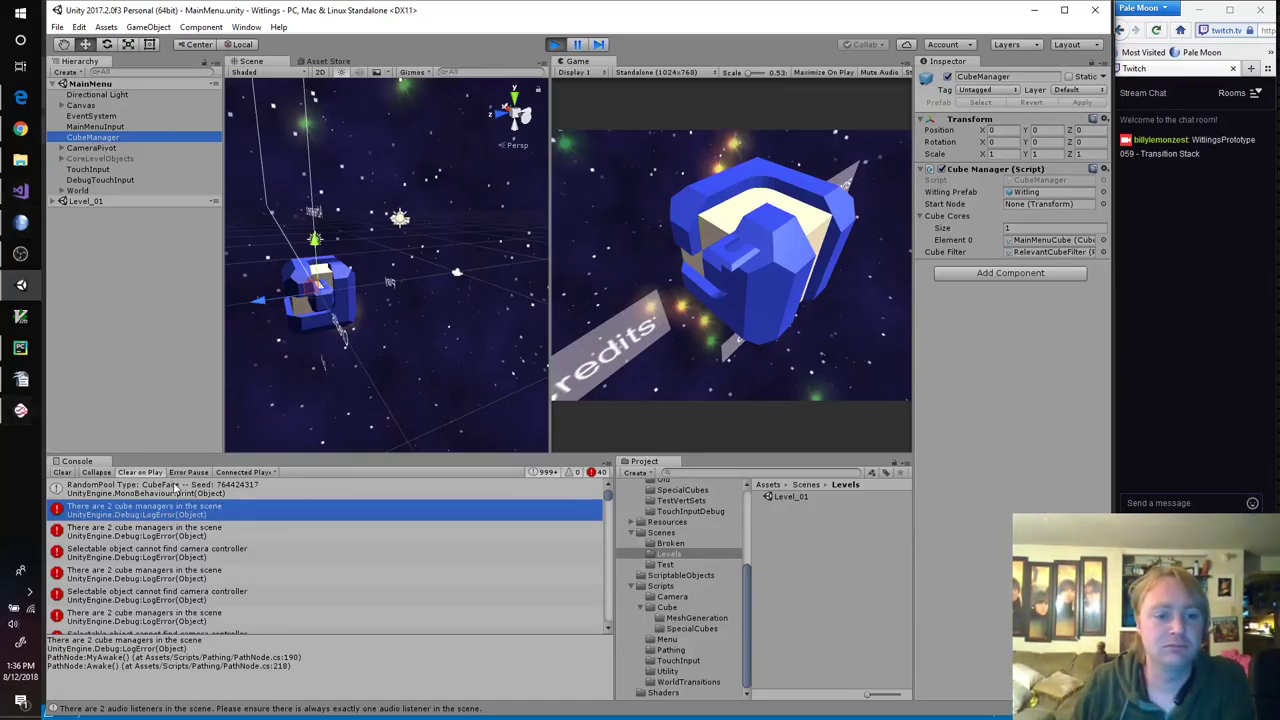
pyautogui.doubleClick(228, 515)
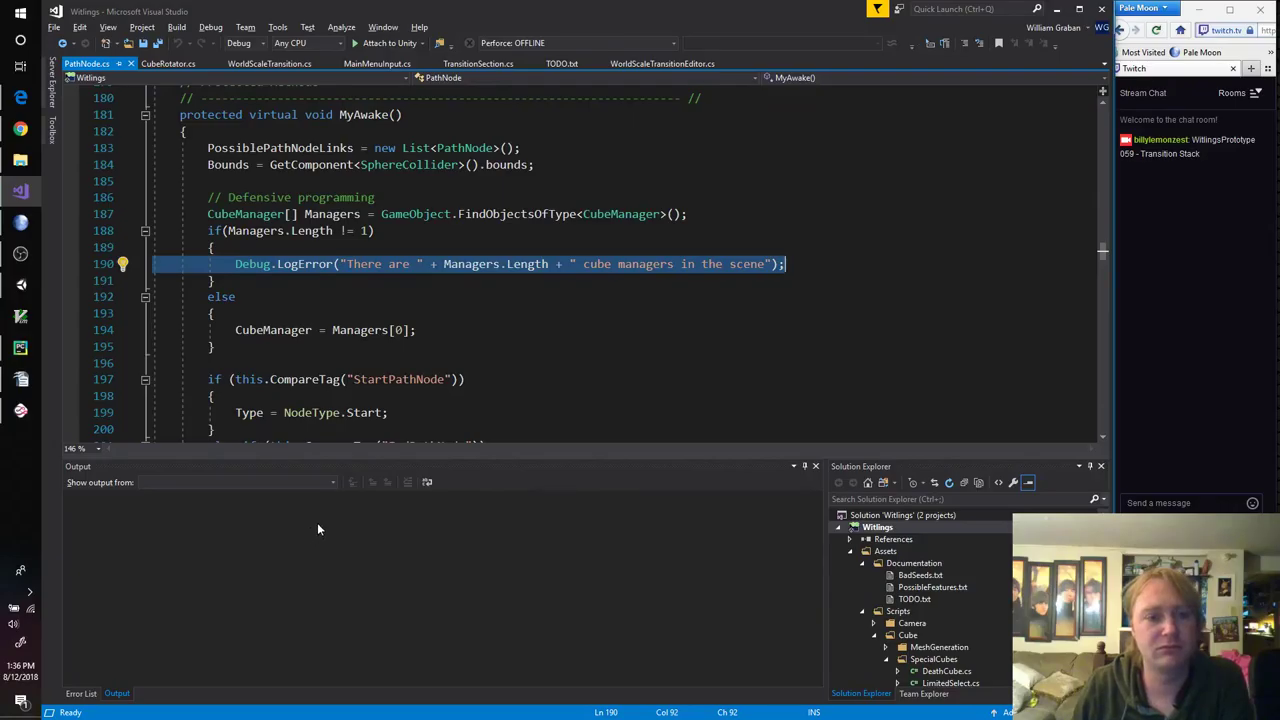
# Step: Stop Play mode, then examine PathNode.cs's FindObjectsOfType<CubeManager> check and its Length error message
pyautogui.click(830, 268)
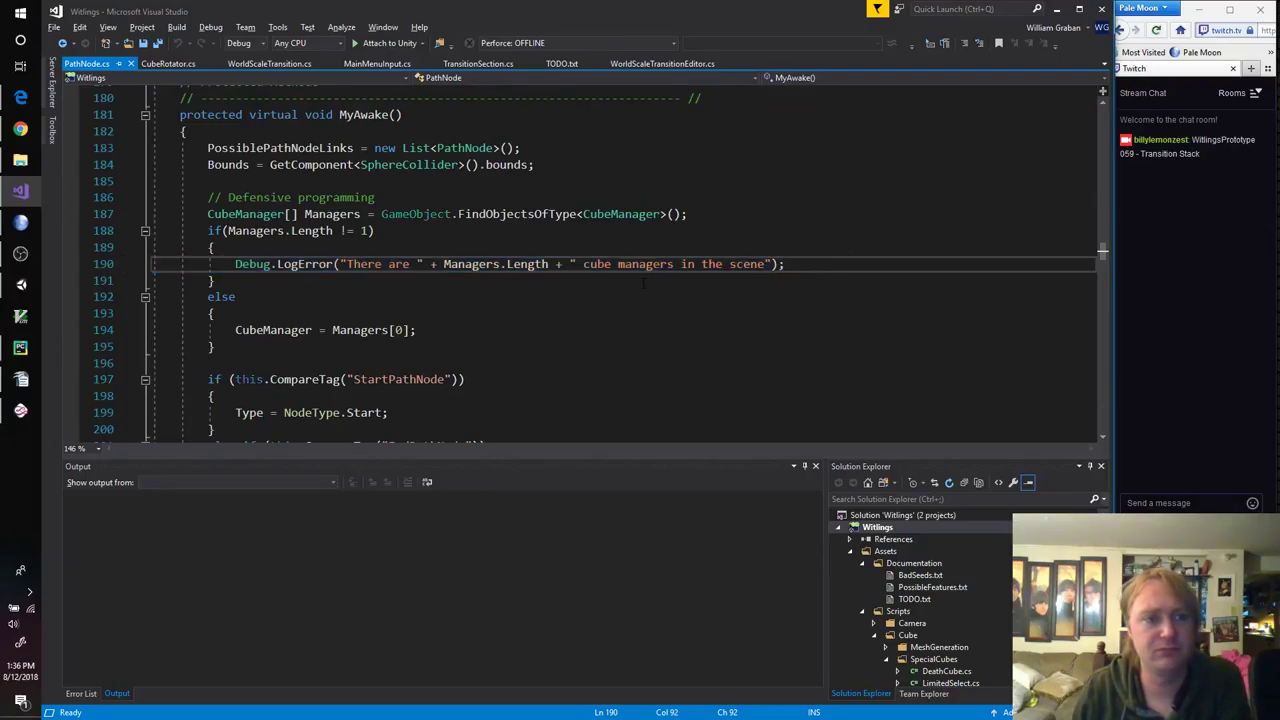
pyautogui.moveTo(33, 167)
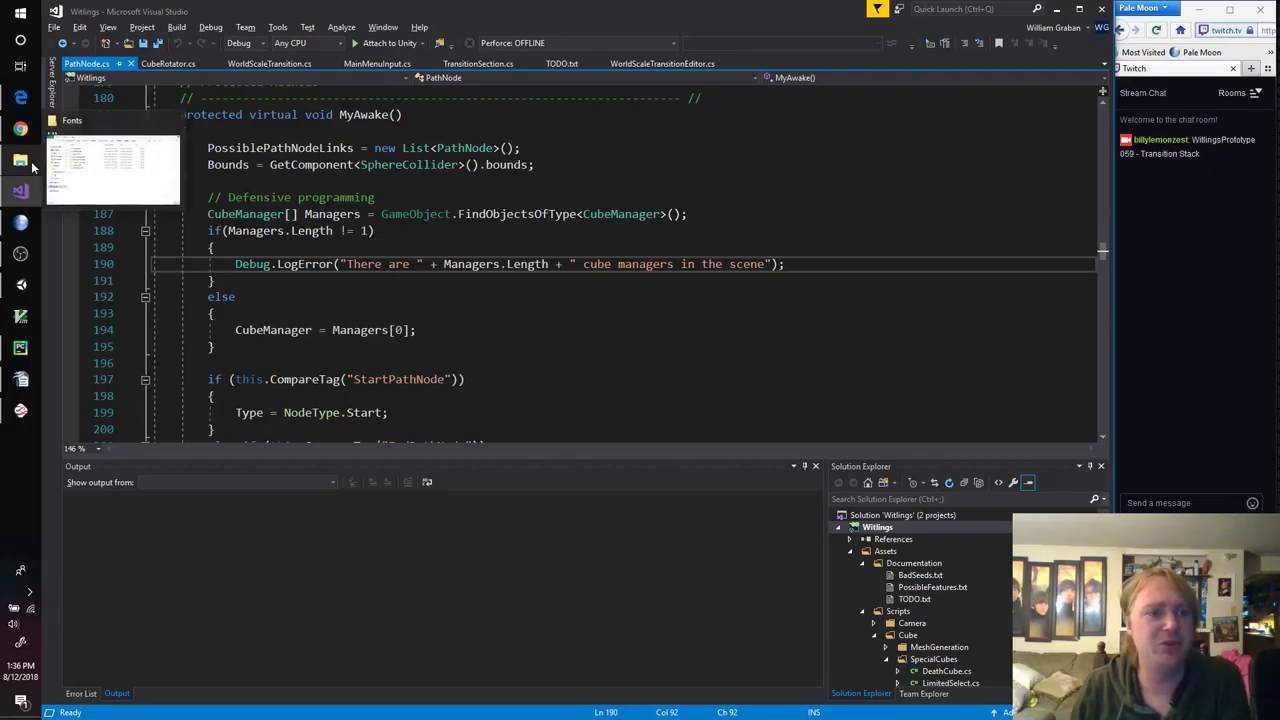
pyautogui.click(20, 285)
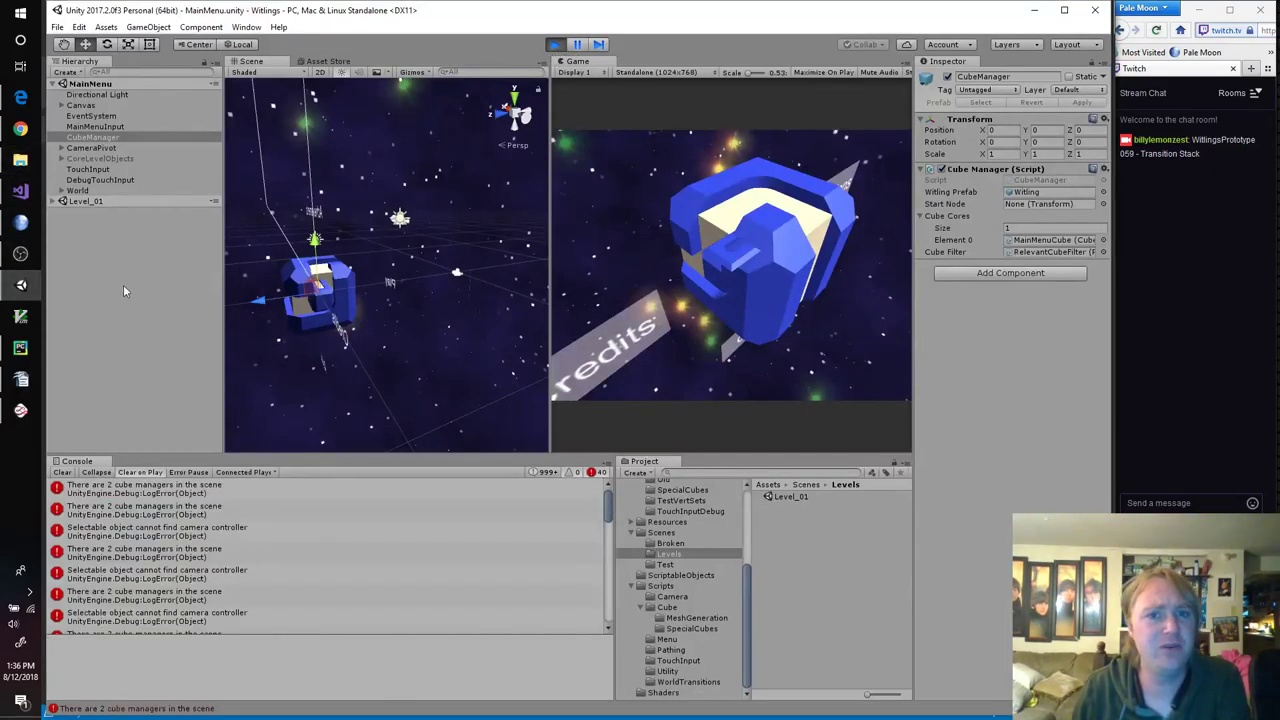
pyautogui.hotkey('ctrl', 'p')
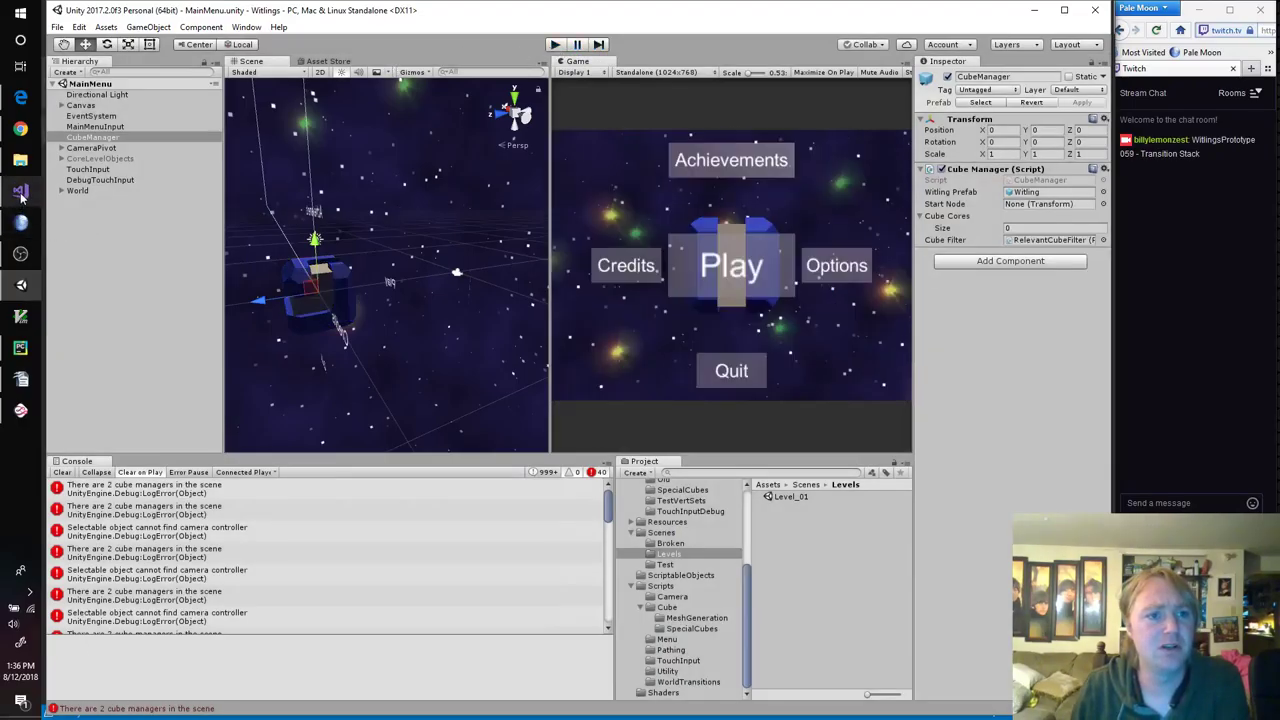
pyautogui.click(20, 192)
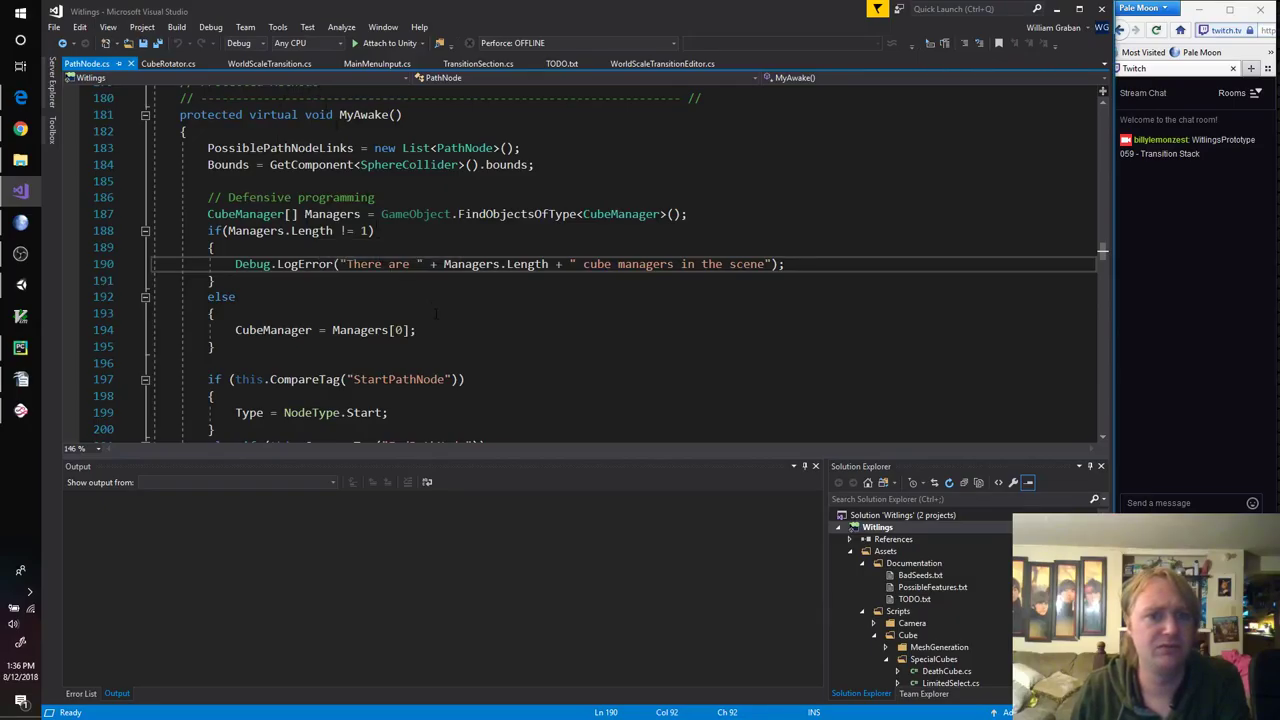
pyautogui.doubleClick(480, 215)
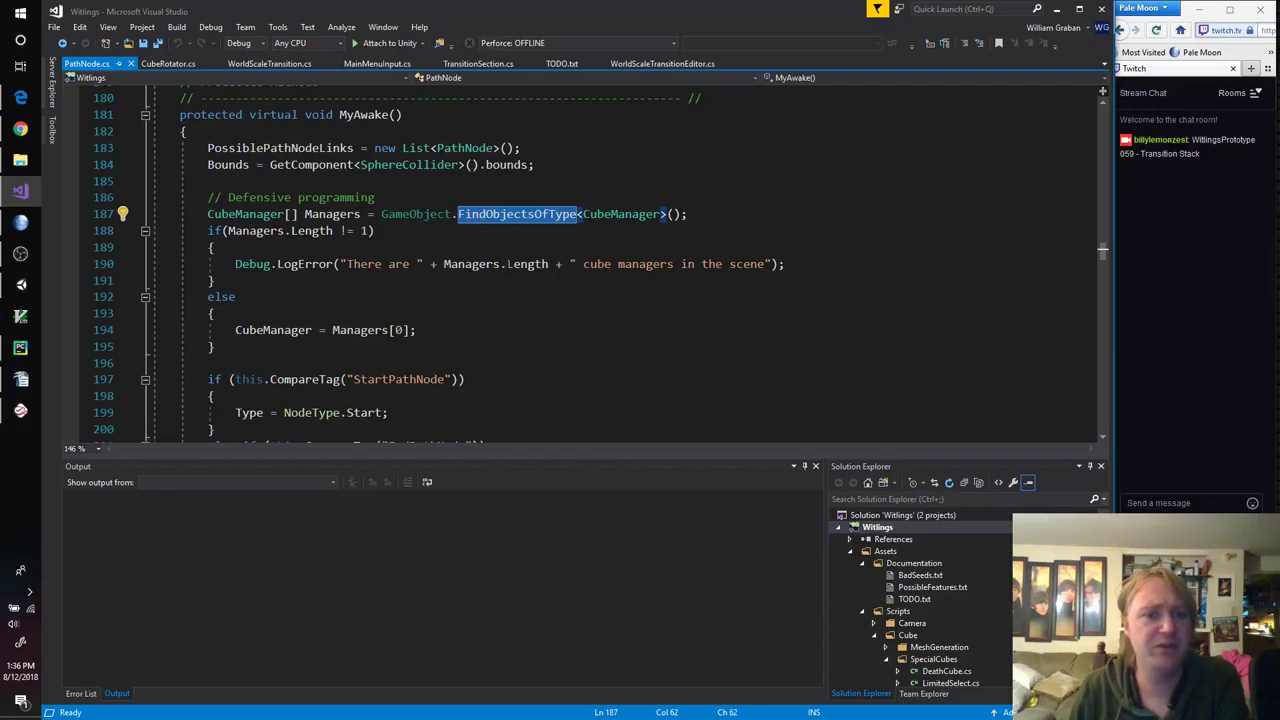
pyautogui.doubleClick(527, 264)
pyautogui.scroll(-3, 531, 268)
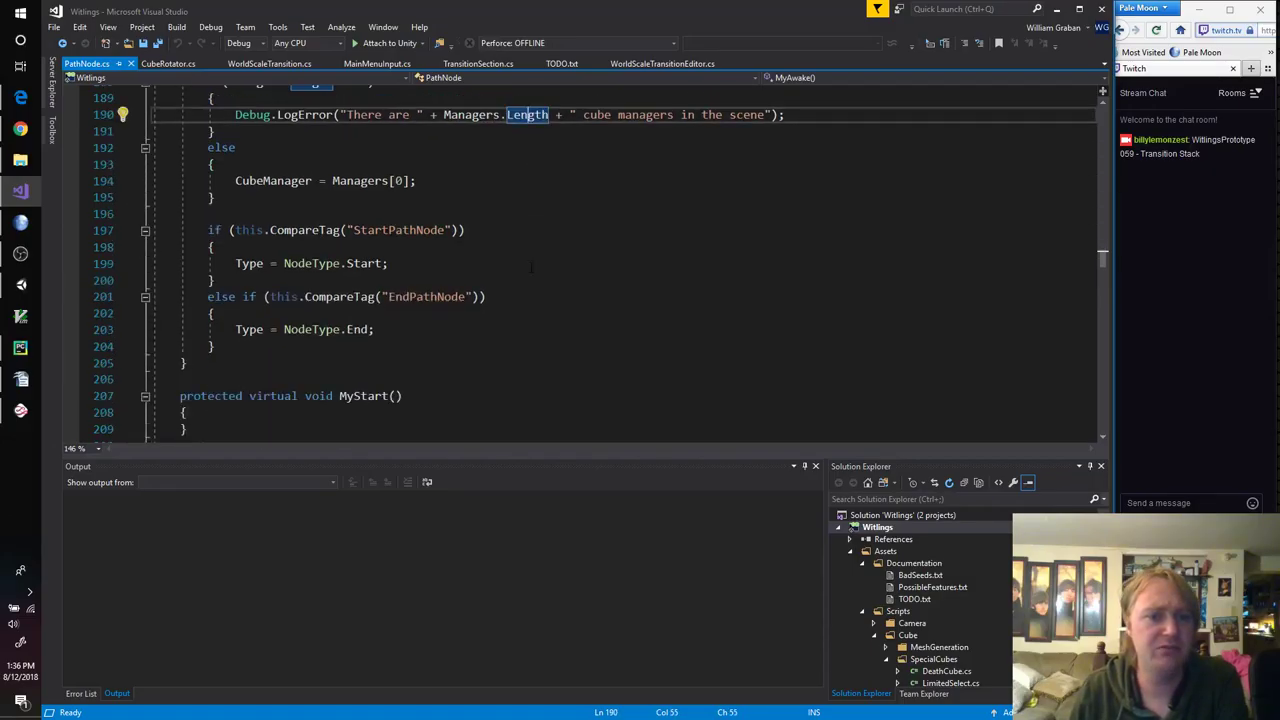
pyautogui.scroll(3, 531, 268)
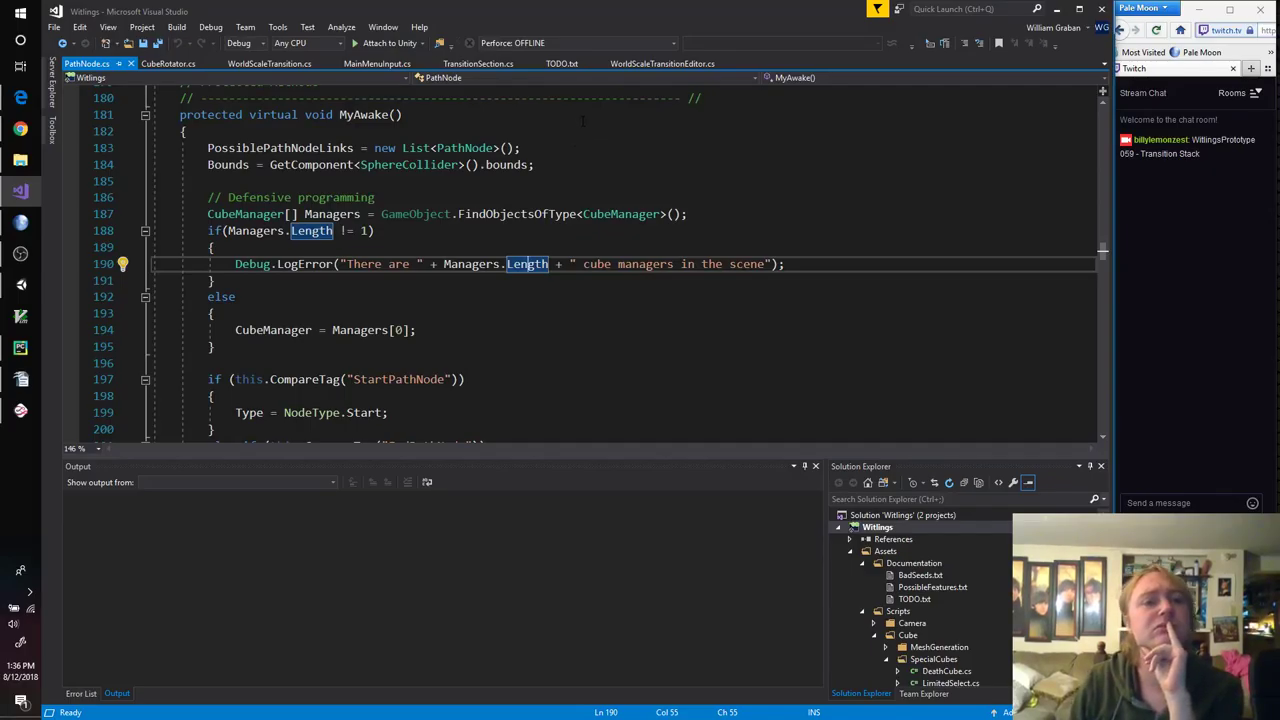
# Step: Open WorldScaleTransition.cs, review Awake, Update and Begin, and place the caret after the LoadSceneTimer declaration
pyautogui.click(14, 287)
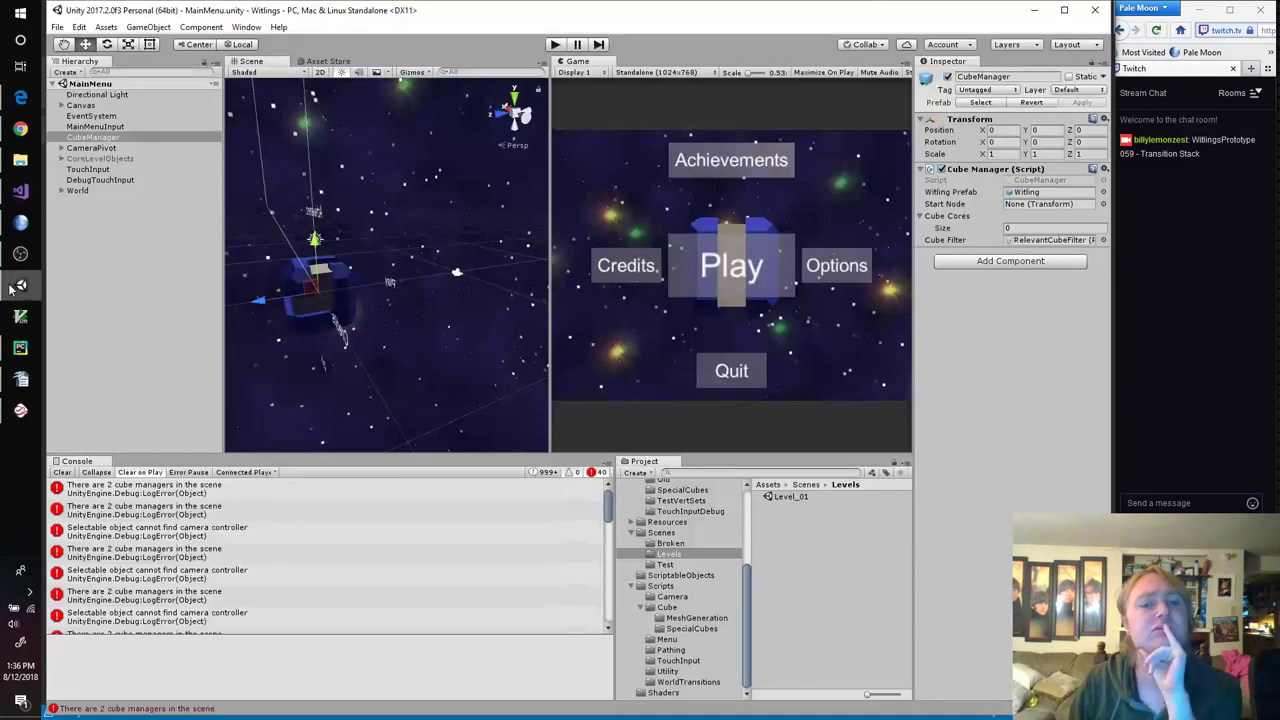
pyautogui.click(14, 287)
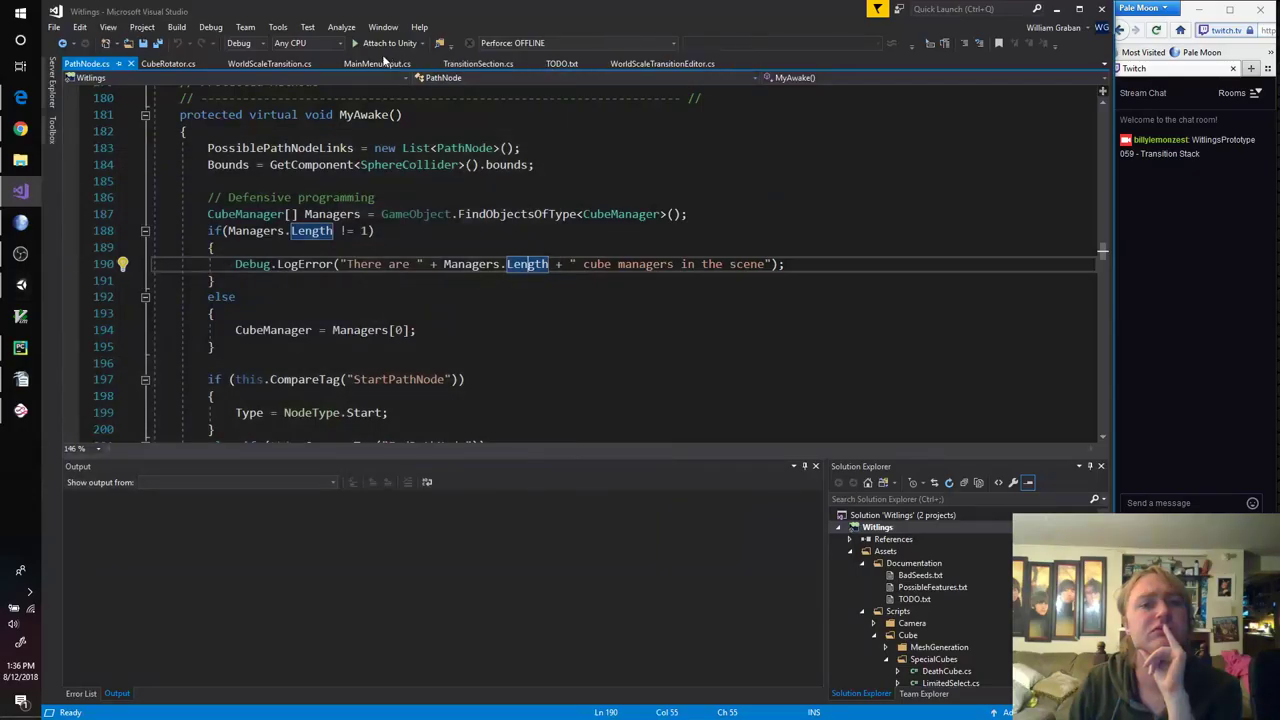
pyautogui.click(269, 63)
pyautogui.scroll(-9, 400, 285)
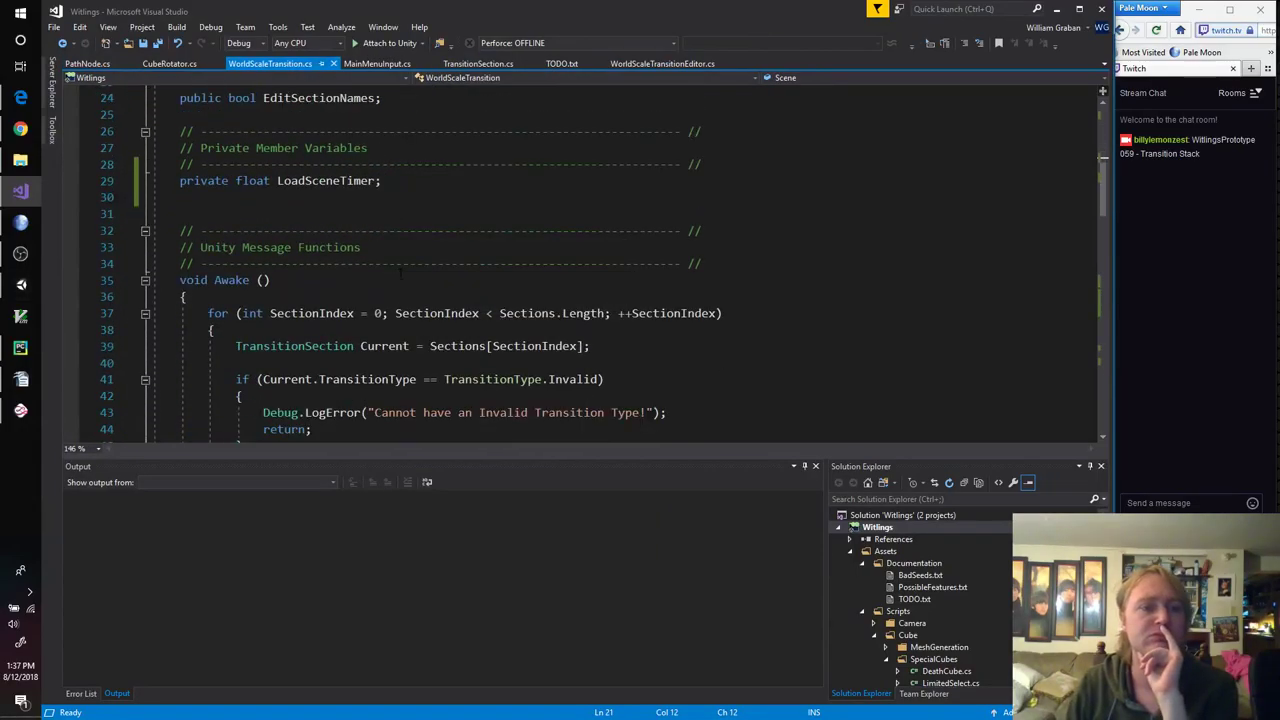
pyautogui.scroll(-12, 405, 280)
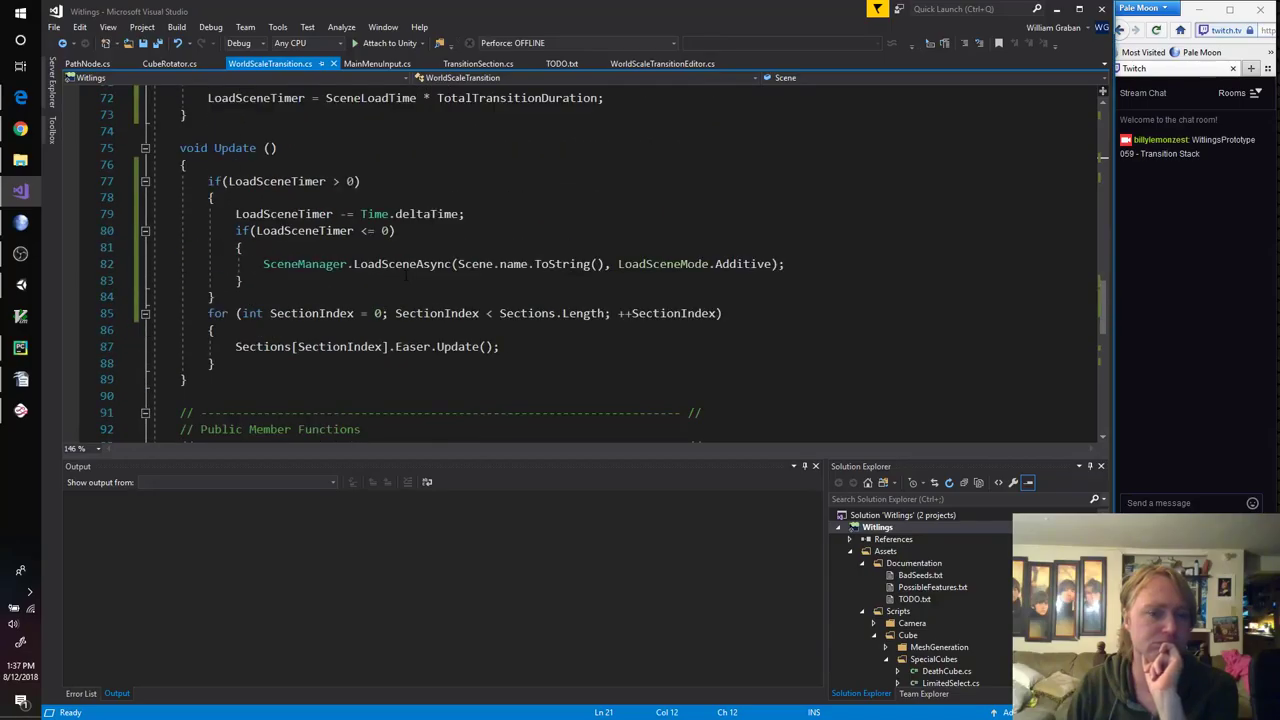
pyautogui.scroll(3, 406, 277)
pyautogui.scroll(-4, 406, 277)
pyautogui.scroll(-6, 406, 276)
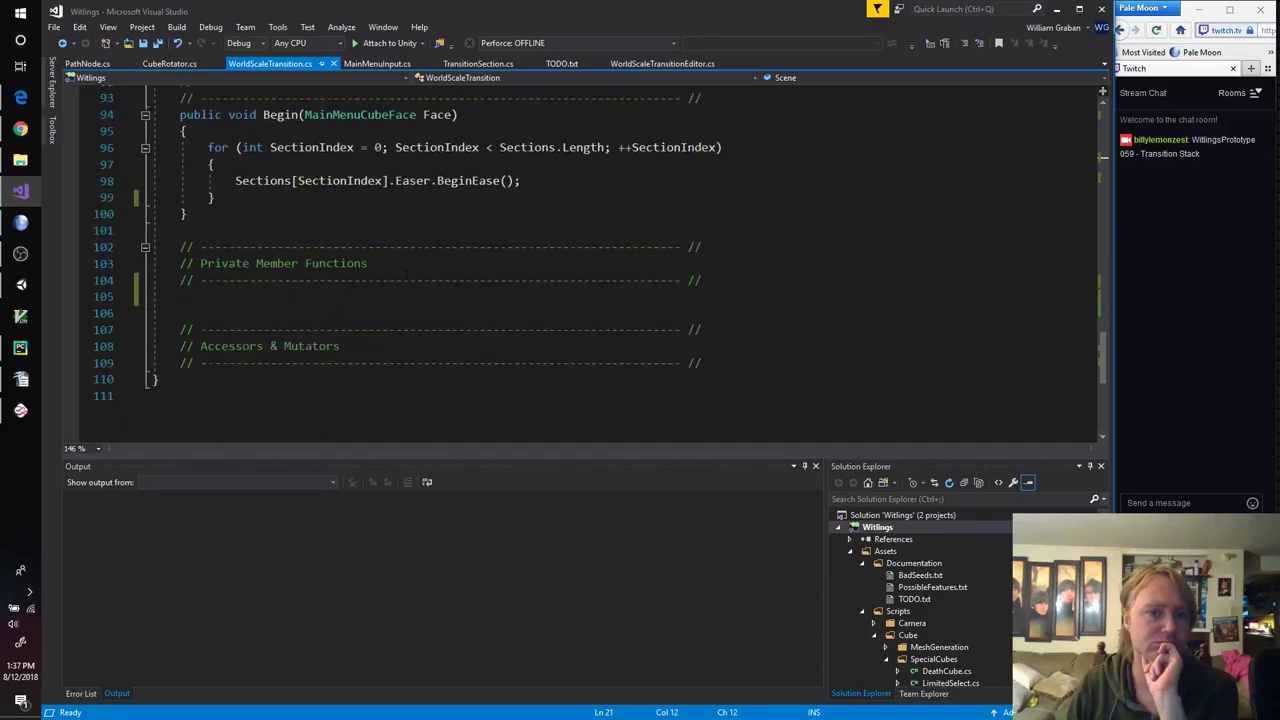
pyautogui.scroll(7, 405, 275)
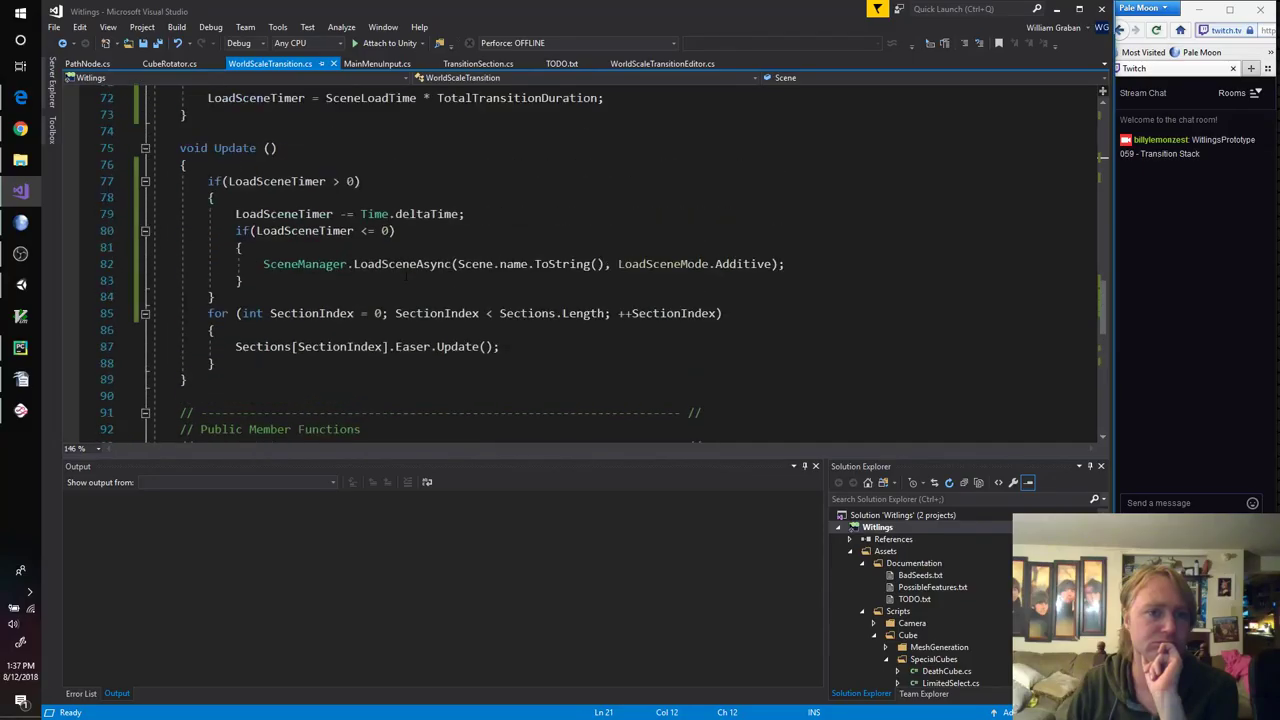
pyautogui.scroll(17, 405, 272)
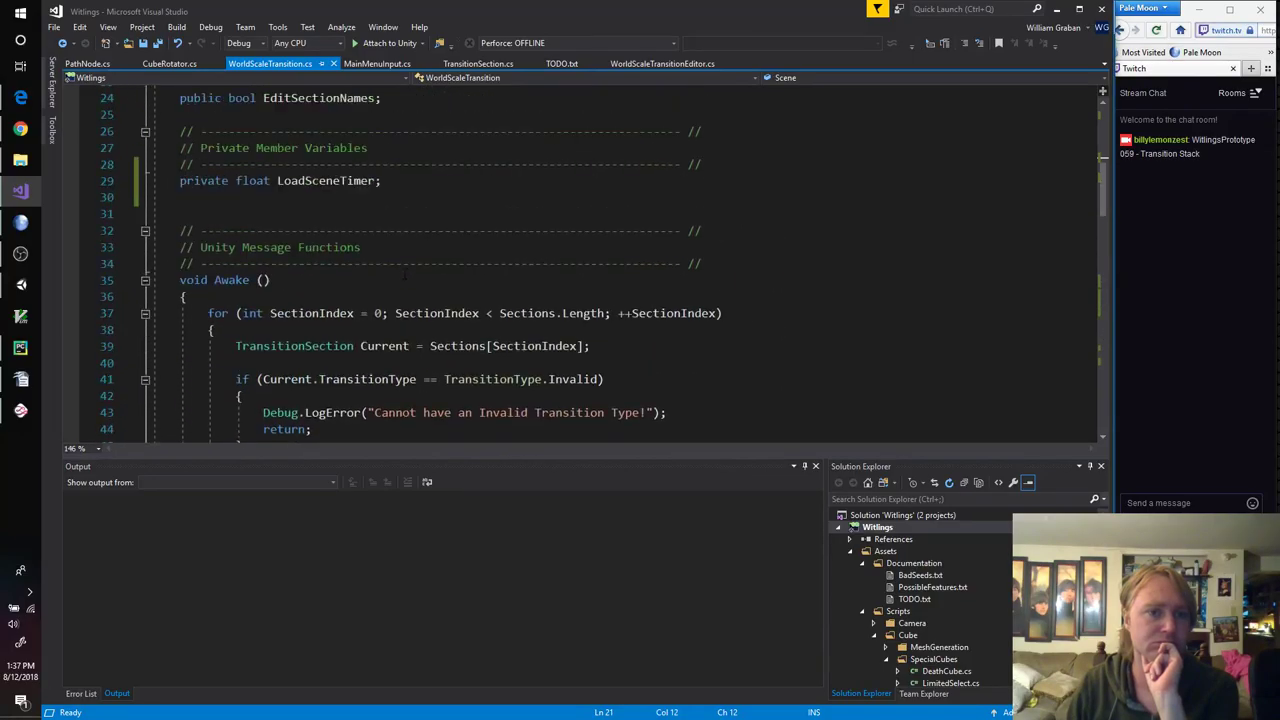
pyautogui.scroll(1, 405, 274)
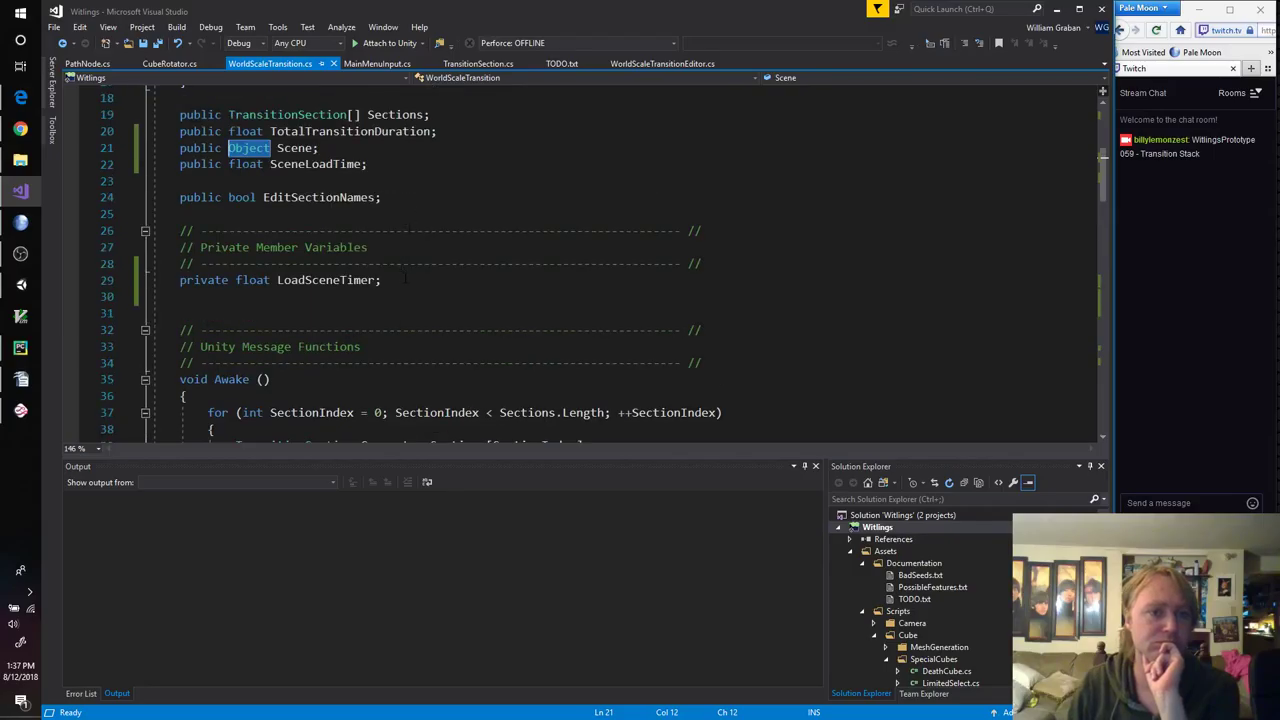
pyautogui.click(412, 280)
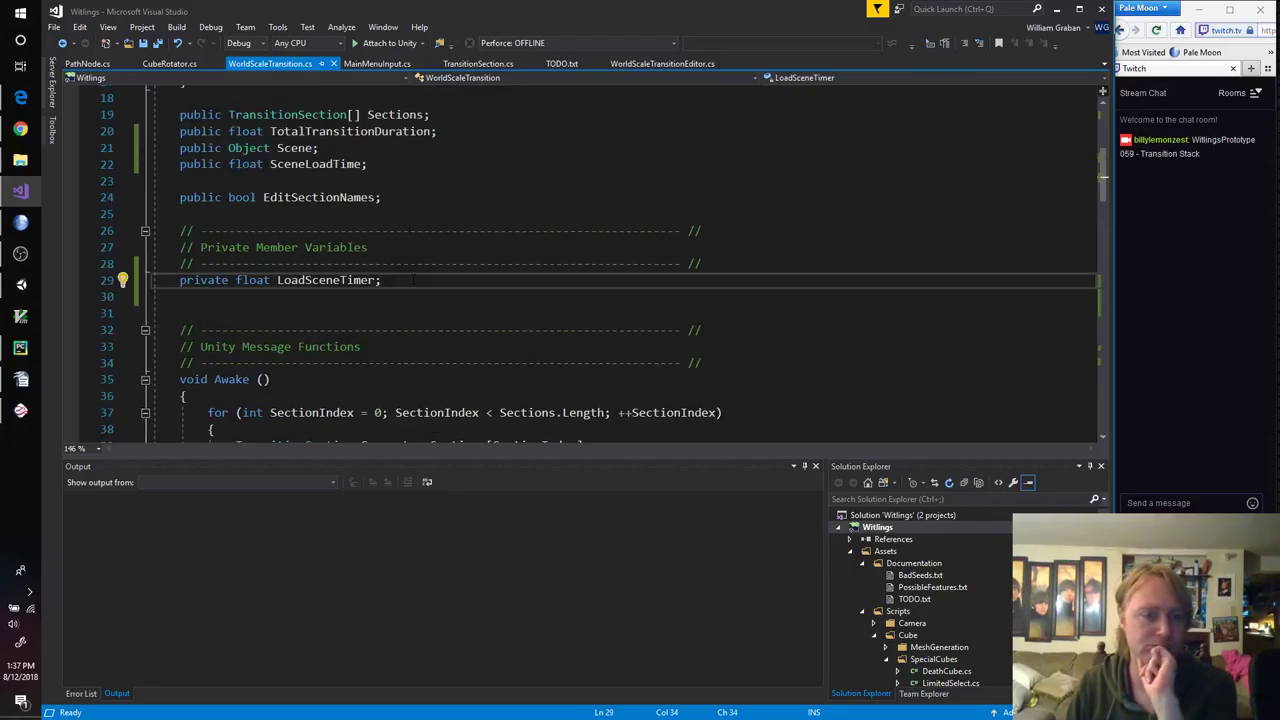
# Step: Declare 'private bool IsTransitioning = false;' below LoadSceneTimer
pyautogui.press('Return')
pyautogui.write('priva')
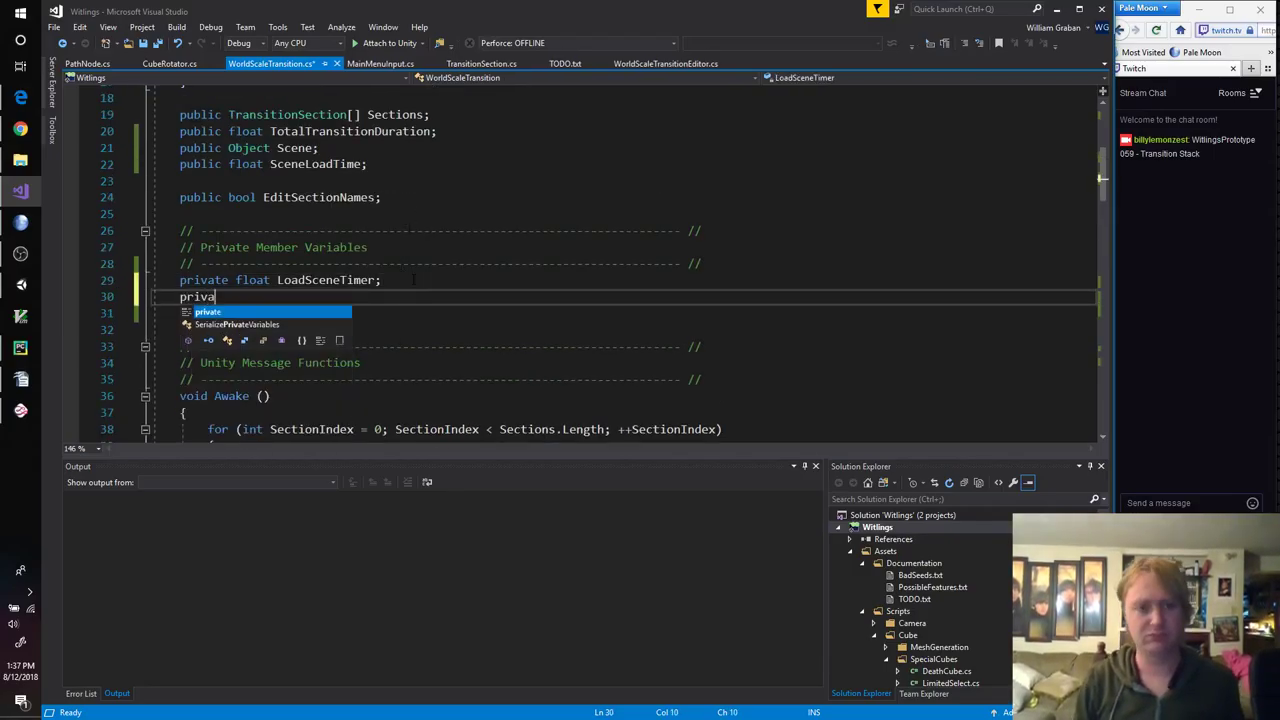
pyautogui.write('te bool Is')
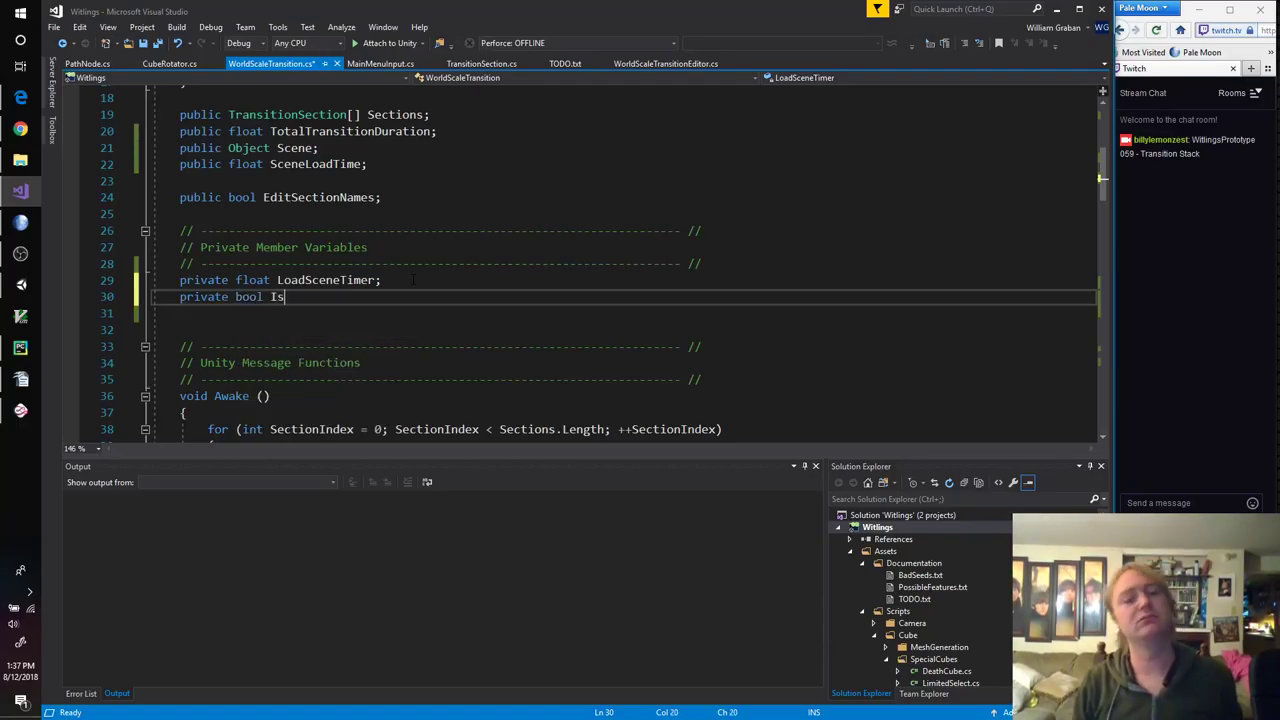
pyautogui.write('Transitio')
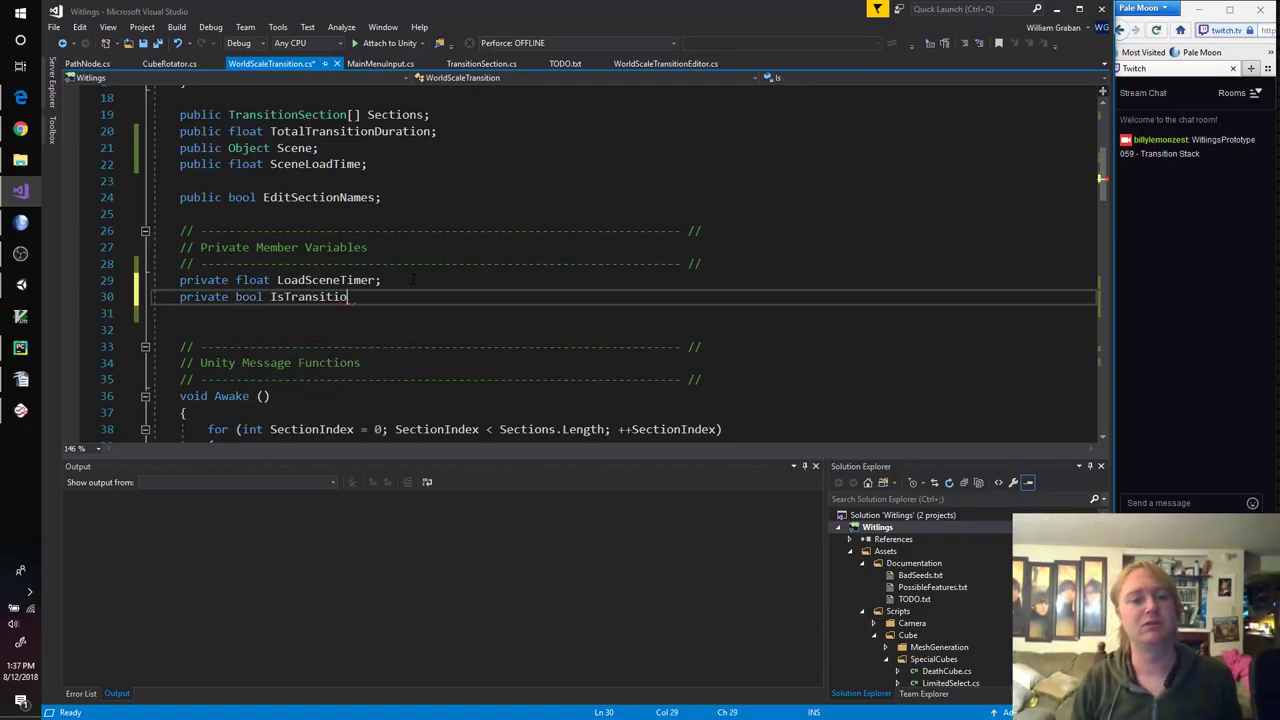
pyautogui.write('ning = false;')
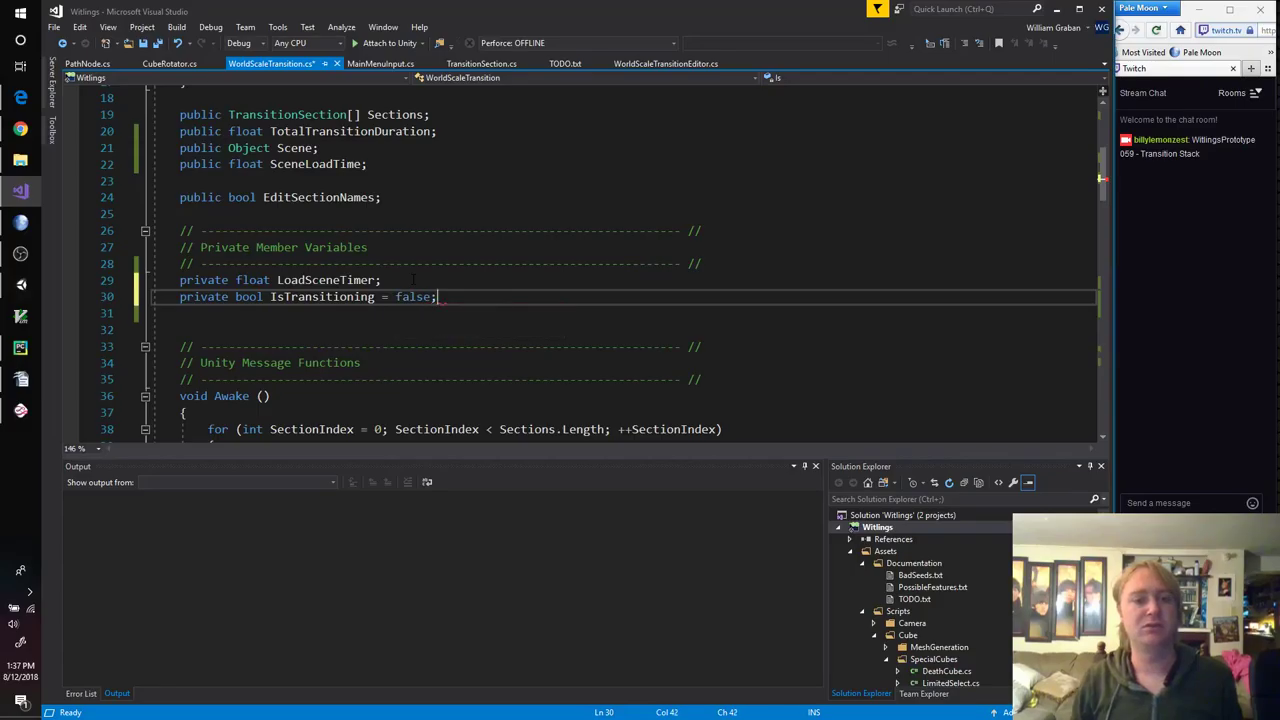
pyautogui.hotkey('ctrl', 'Left')
pyautogui.hotkey('ctrl', 'Left')
pyautogui.hotkey('ctrl', 'shift', 'Left')
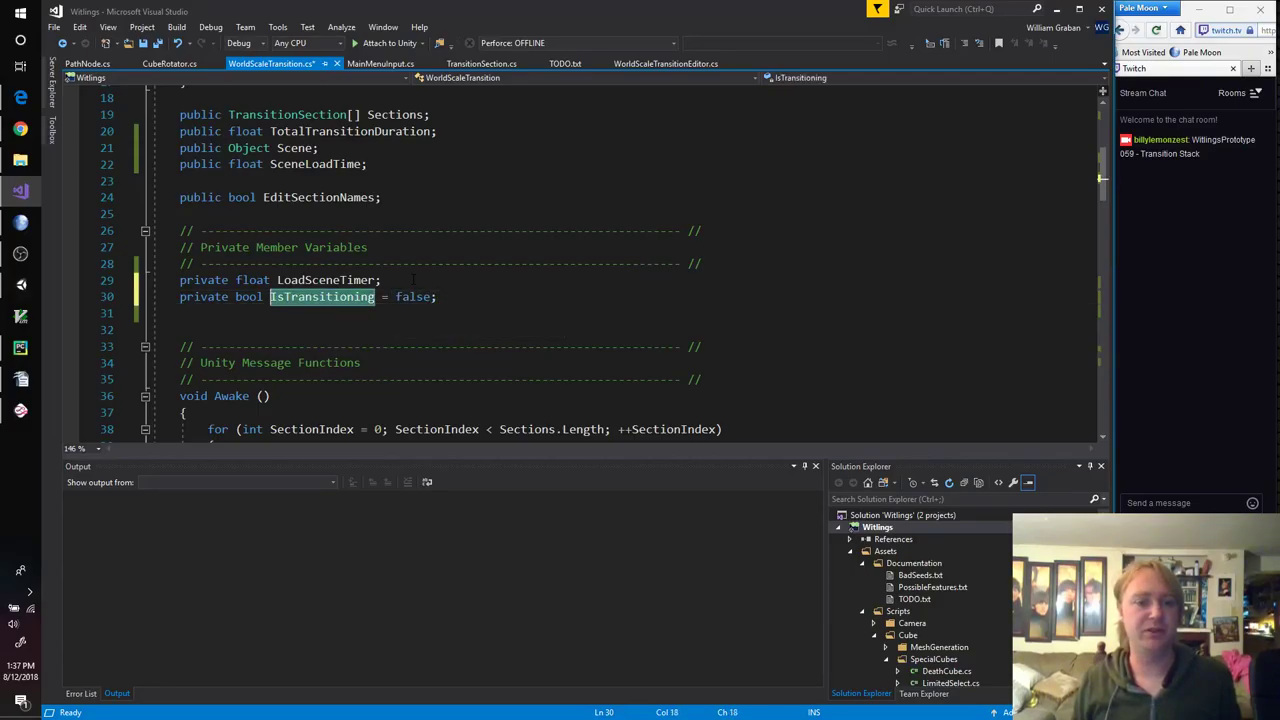
# Step: Add '&& IsTransitioning' to the timer check on line 78 and save
pyautogui.scroll(-7, 413, 279)
pyautogui.scroll(-8, 350, 348)
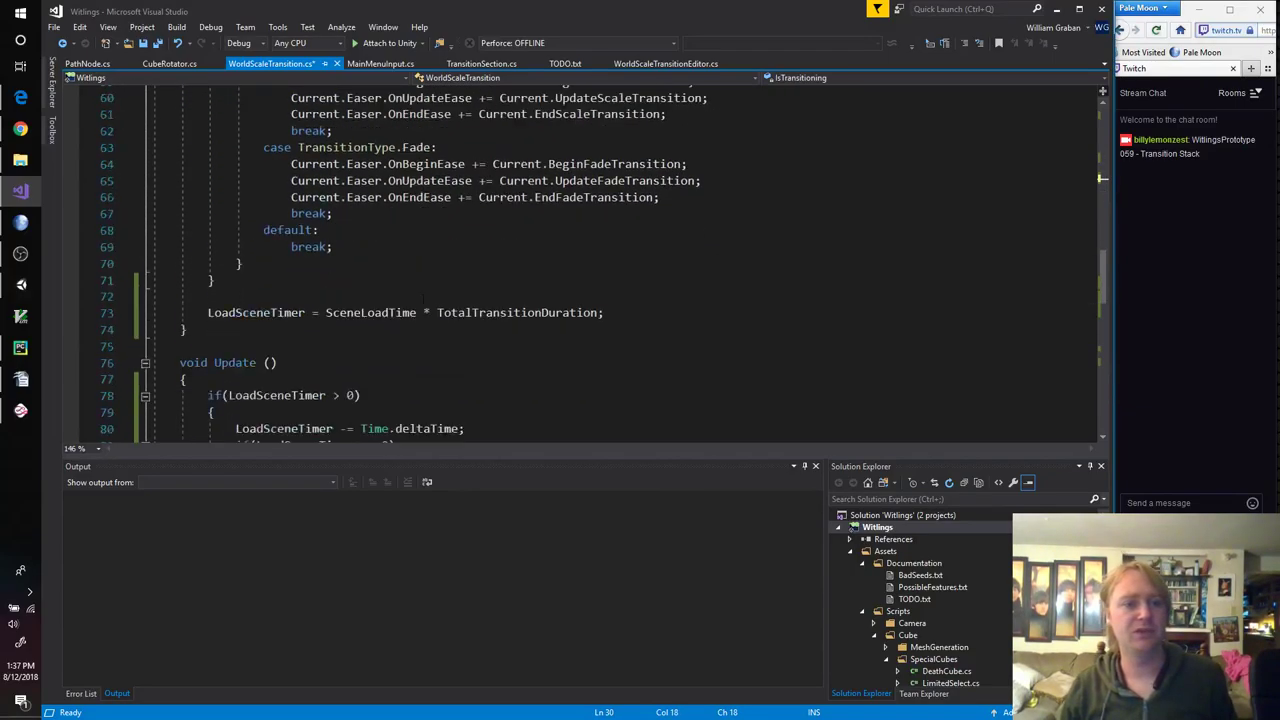
pyautogui.click(357, 346)
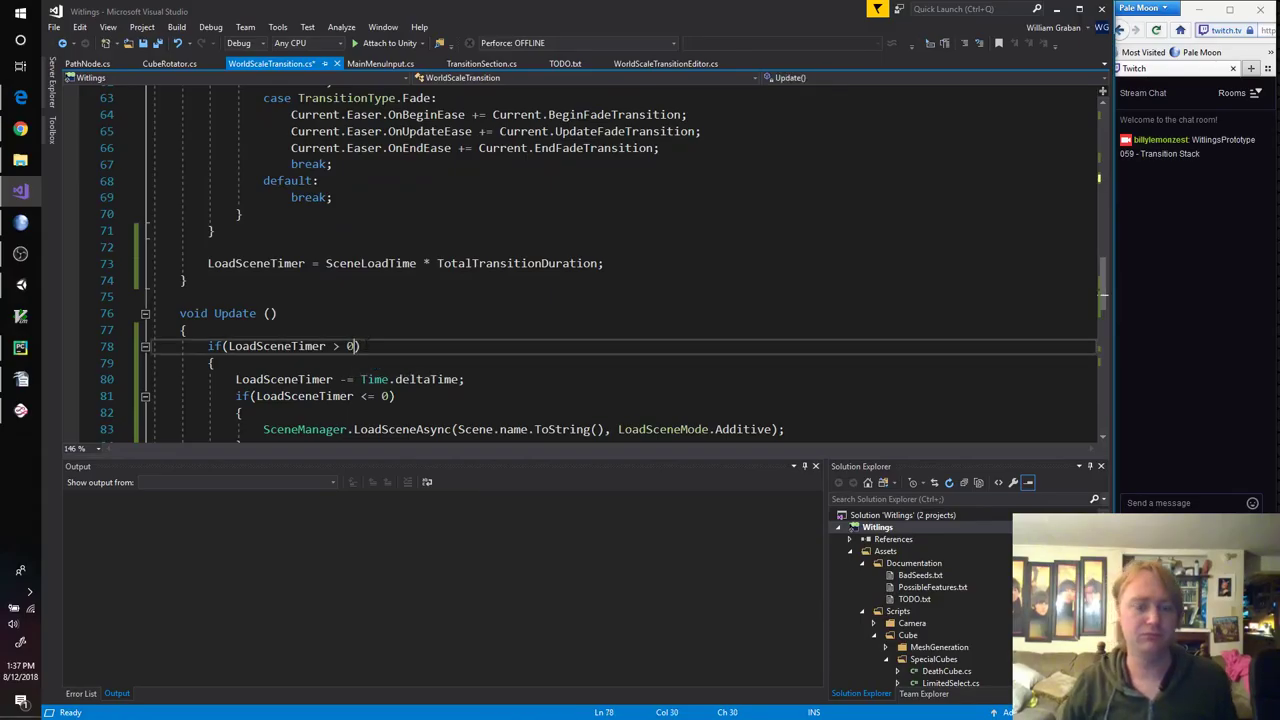
pyautogui.write('&& IsTransitioning')
pyautogui.hotkey('ctrl', 's')
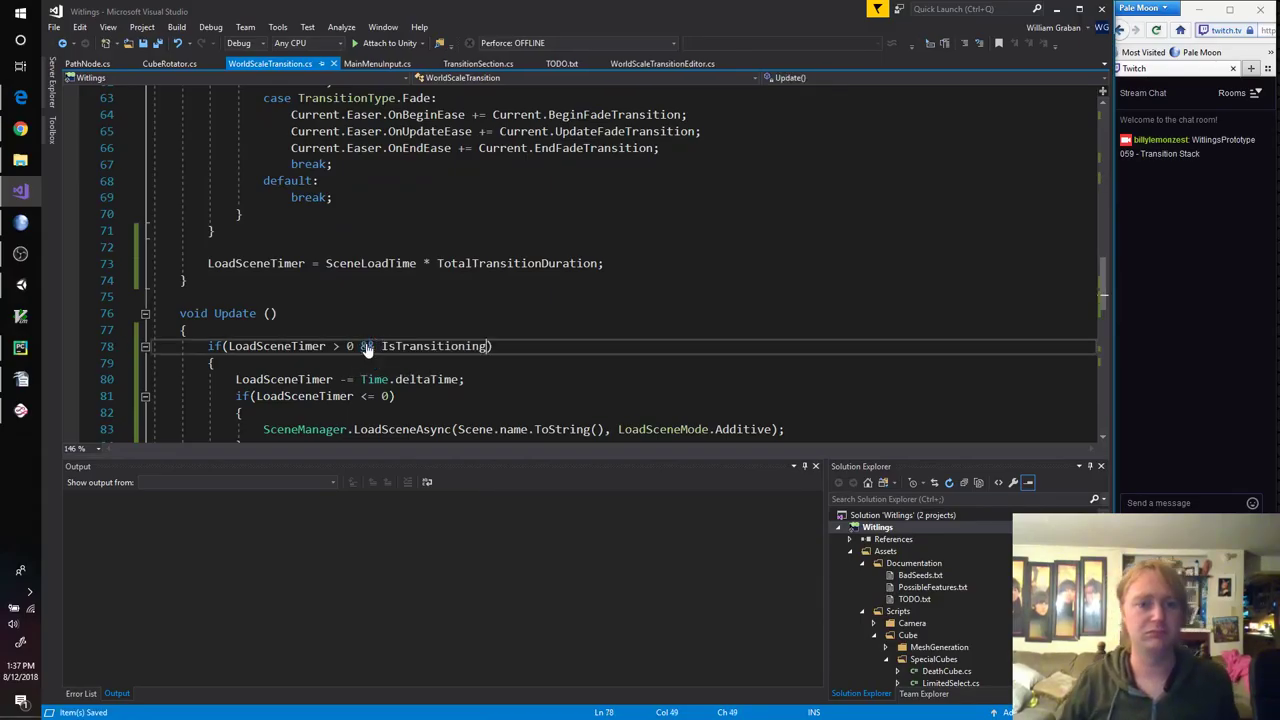
# Step: Set 'IsTransitioning = true;' in Begin, then switch to the Unity editor
pyautogui.scroll(-6, 366, 345)
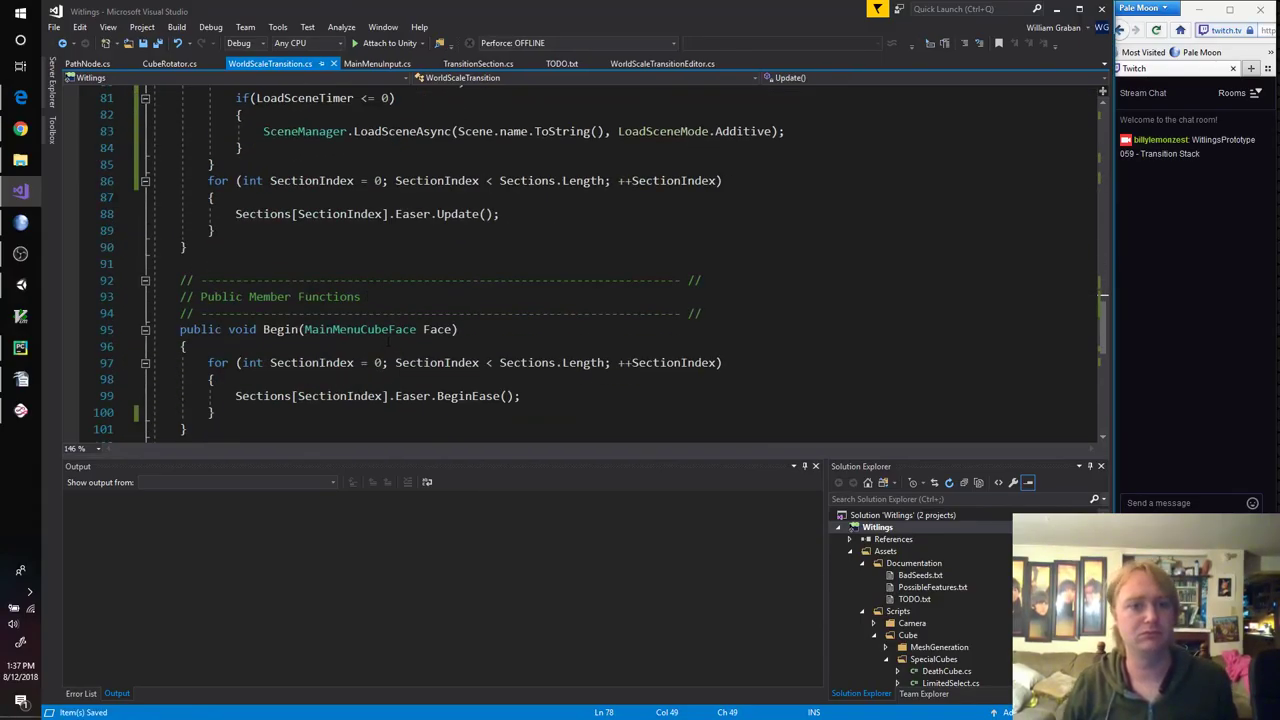
pyautogui.scroll(-2, 444, 338)
pyautogui.click(487, 312)
pyautogui.press('Return')
pyautogui.press('Return')
pyautogui.write('IsTransitioning = true;')
pyautogui.scroll(-5, 480, 308)
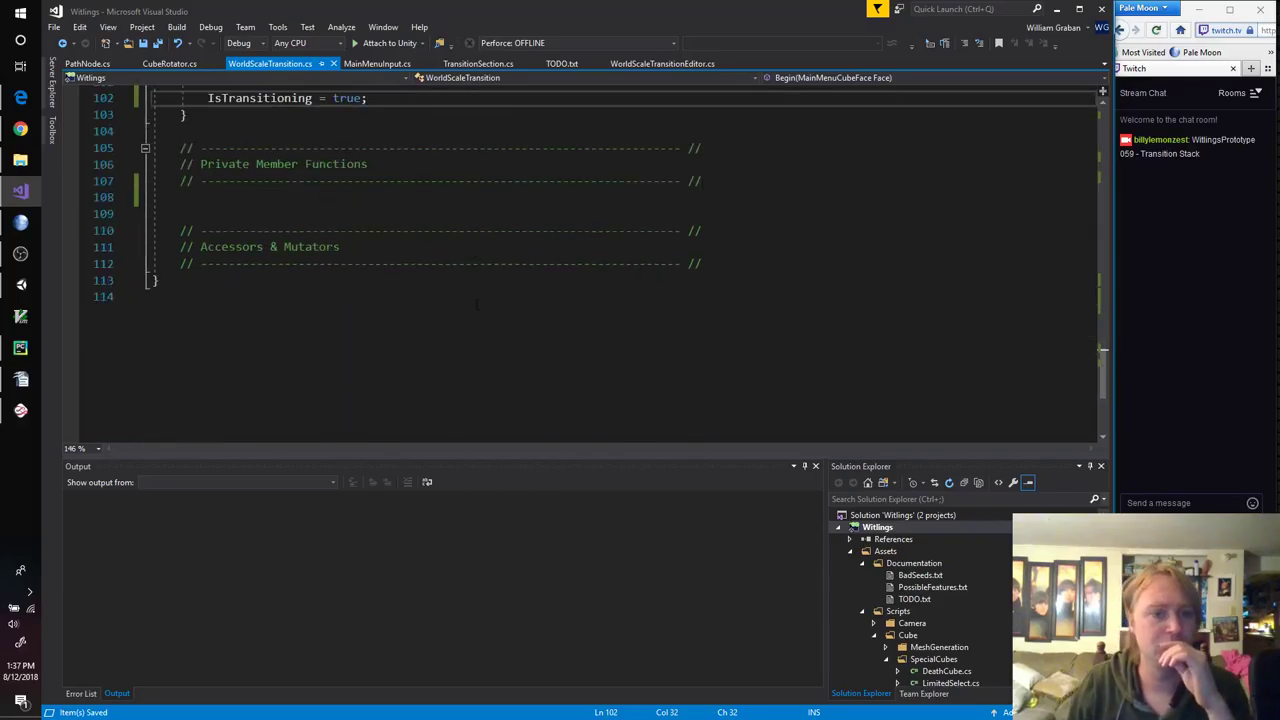
pyautogui.scroll(4, 477, 305)
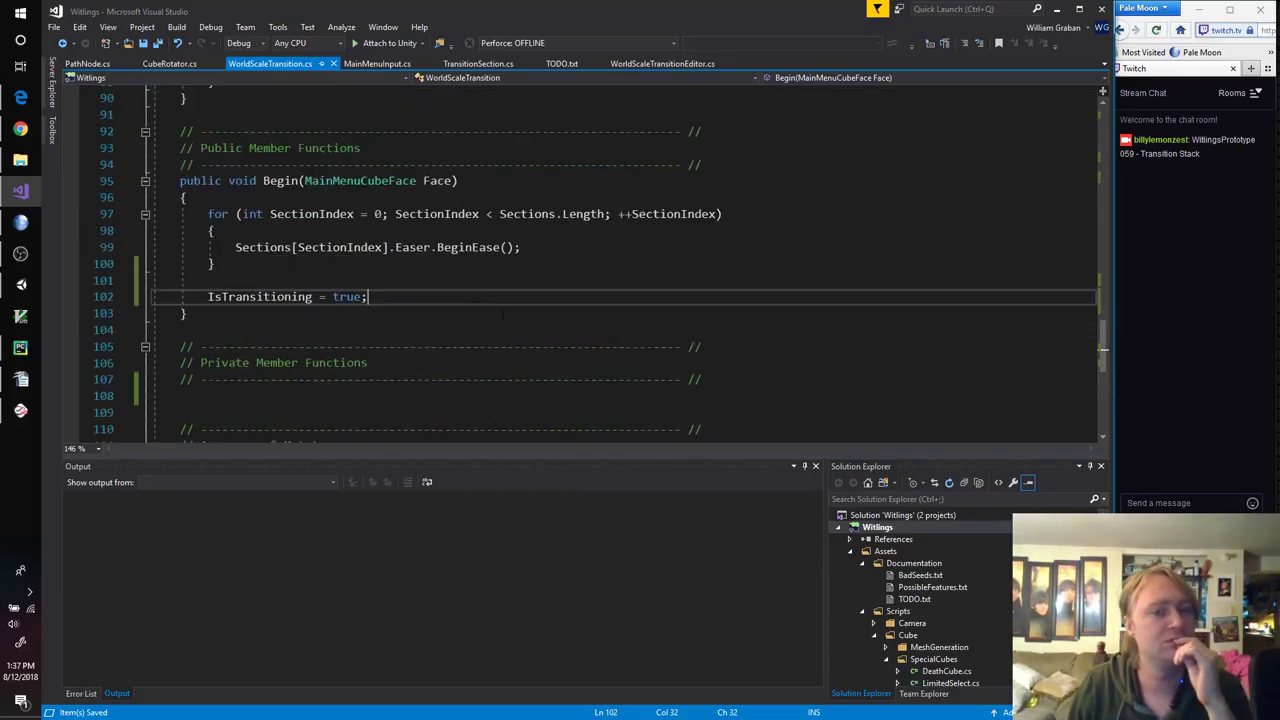
pyautogui.scroll(6, 502, 315)
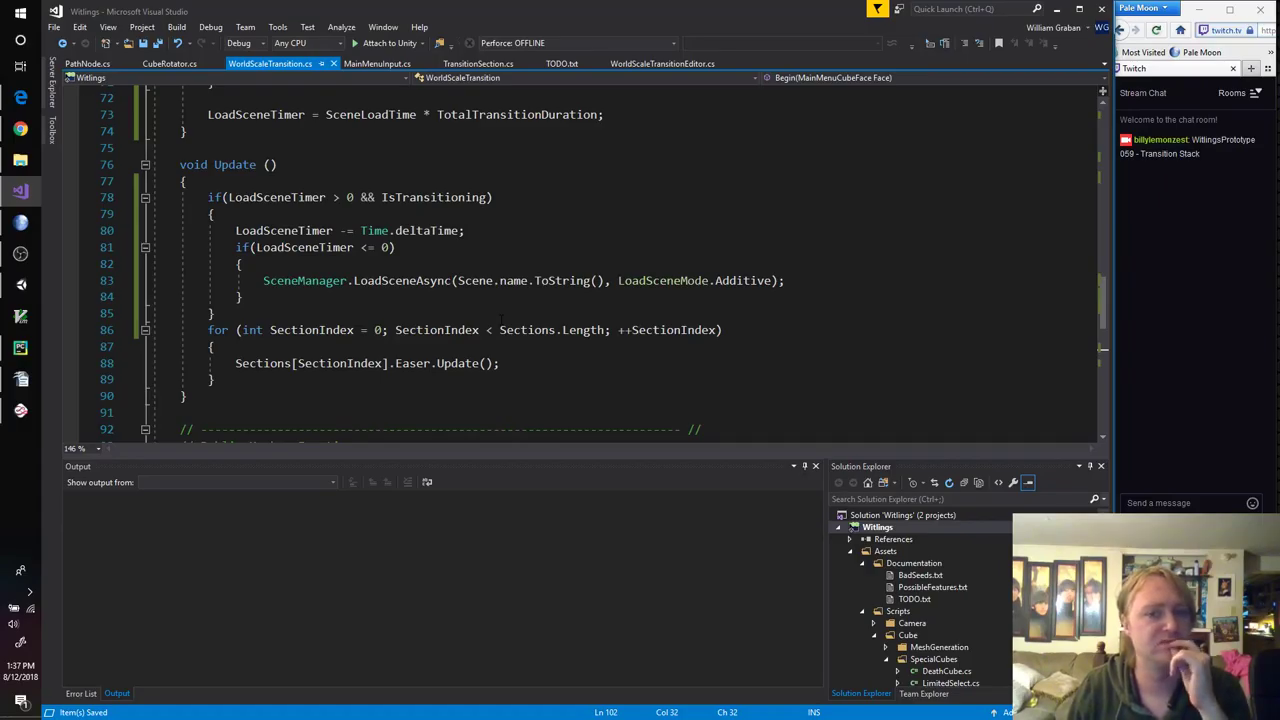
pyautogui.click(20, 285)
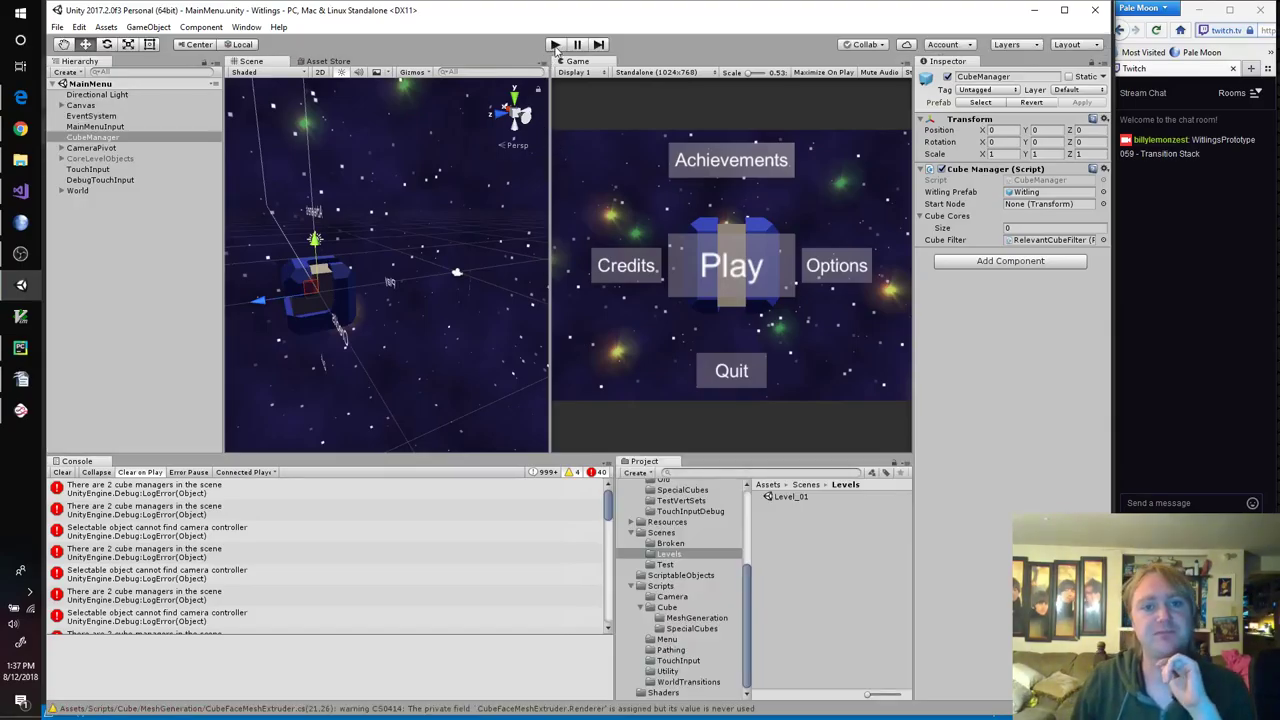
# Step: Run the game, choose Play, check the additively loaded Level_01 in the Hierarchy, then stop
pyautogui.click(555, 45)
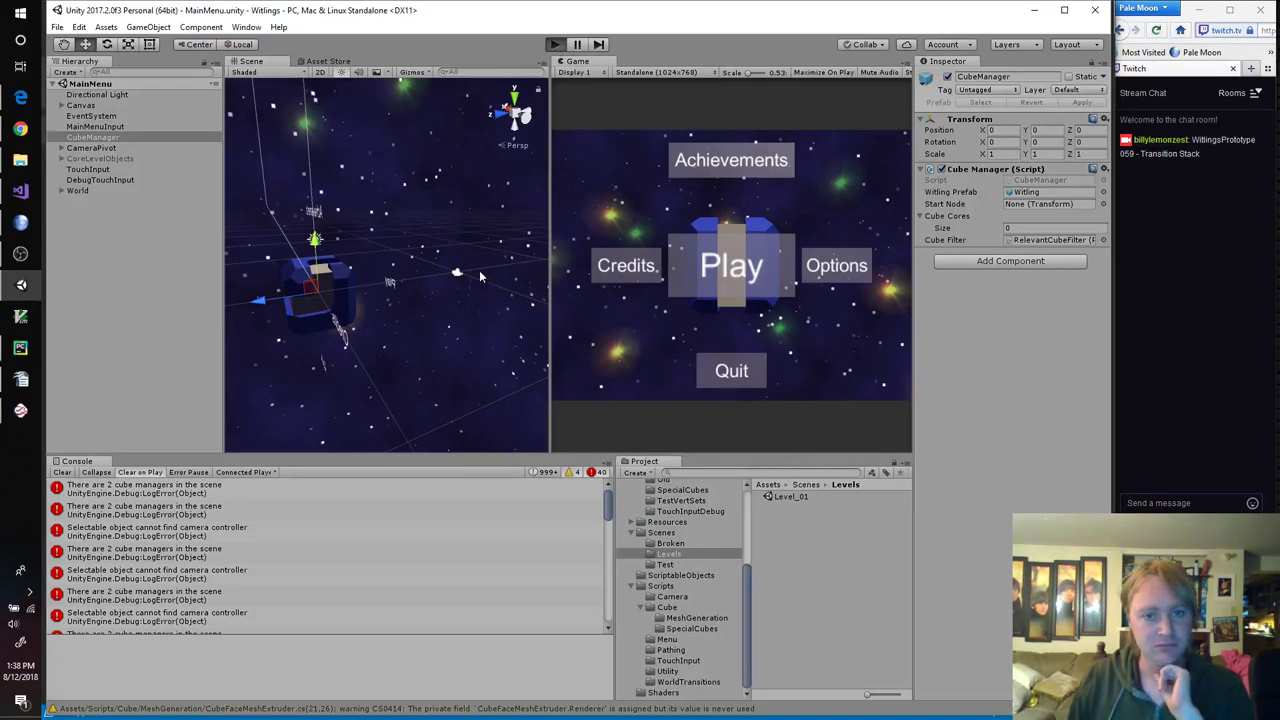
pyautogui.click(648, 280)
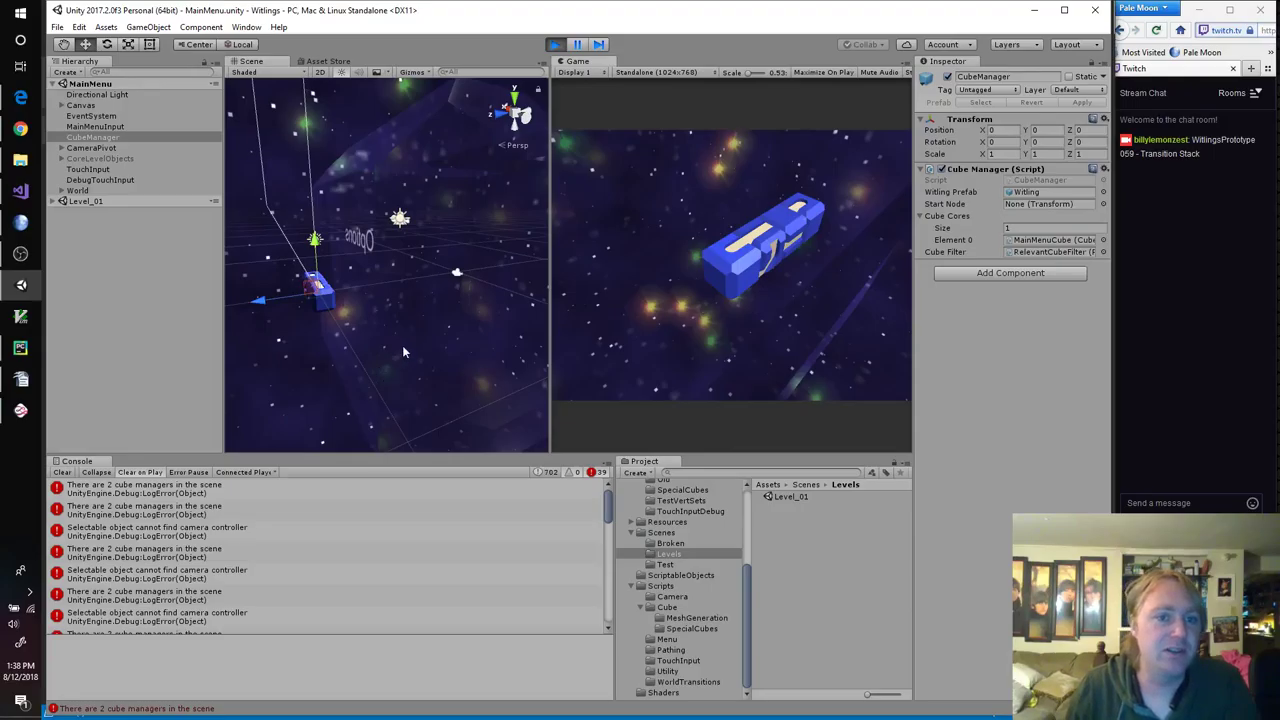
pyautogui.click(53, 202)
pyautogui.click(62, 212)
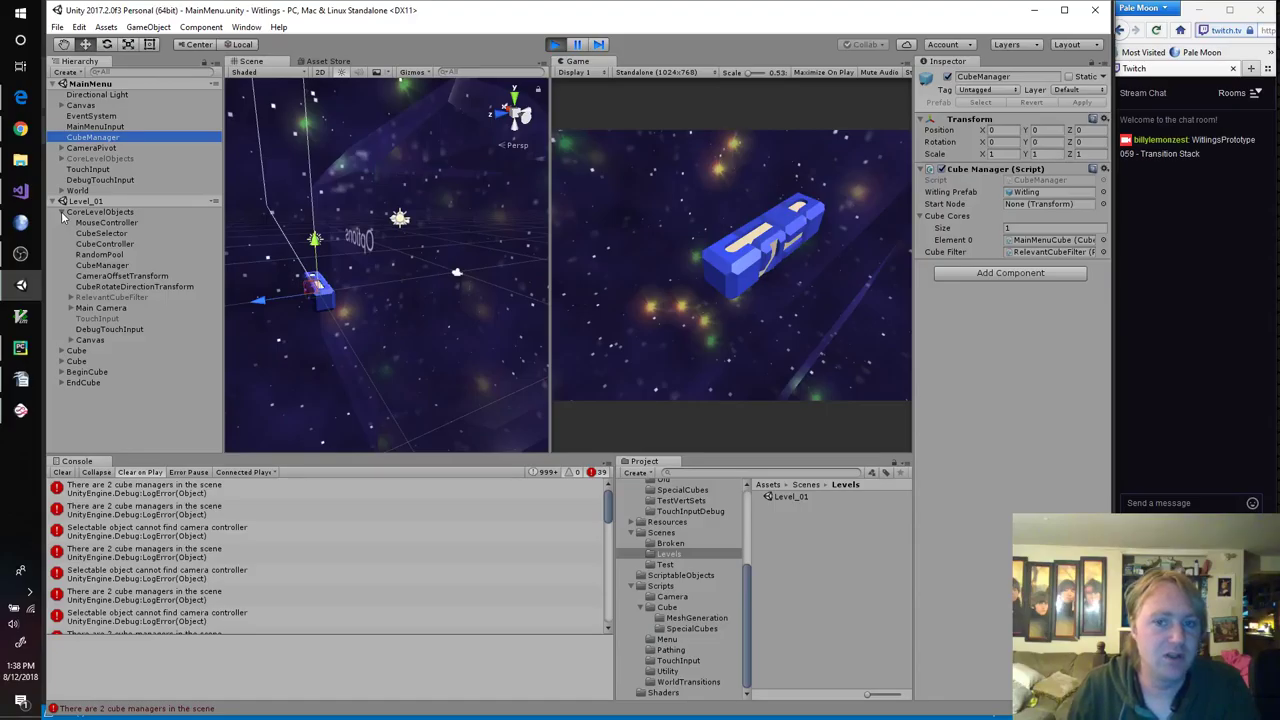
pyautogui.click(61, 212)
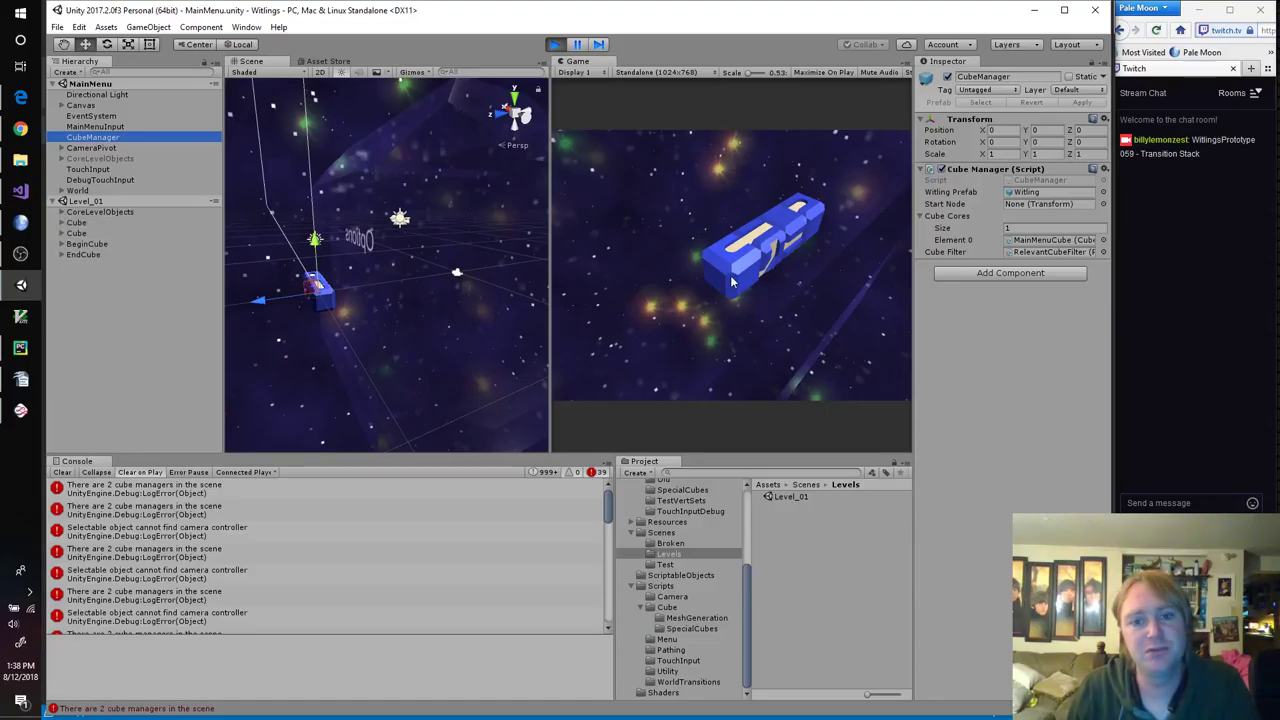
pyautogui.click(555, 45)
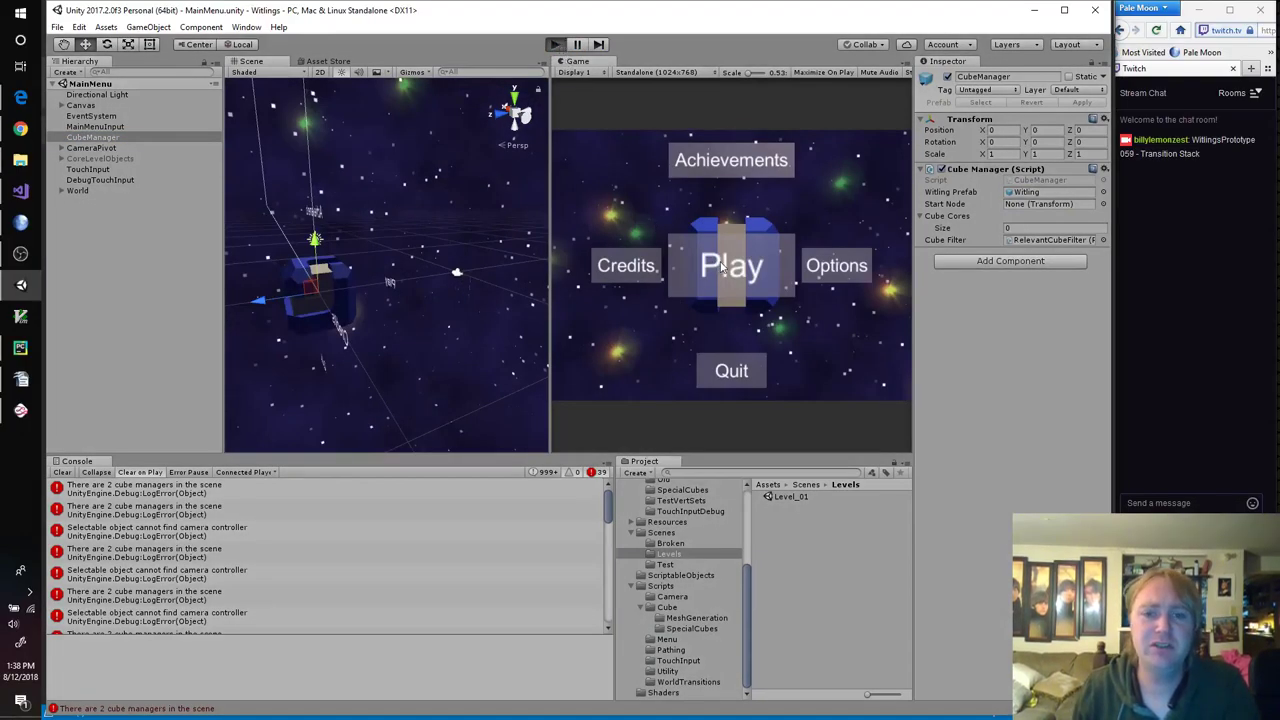
# Step: Run the game again with Ctrl+P, choose Play, and turn the camera around the menu cube's faces
pyautogui.hotkey('ctrl', 'p')
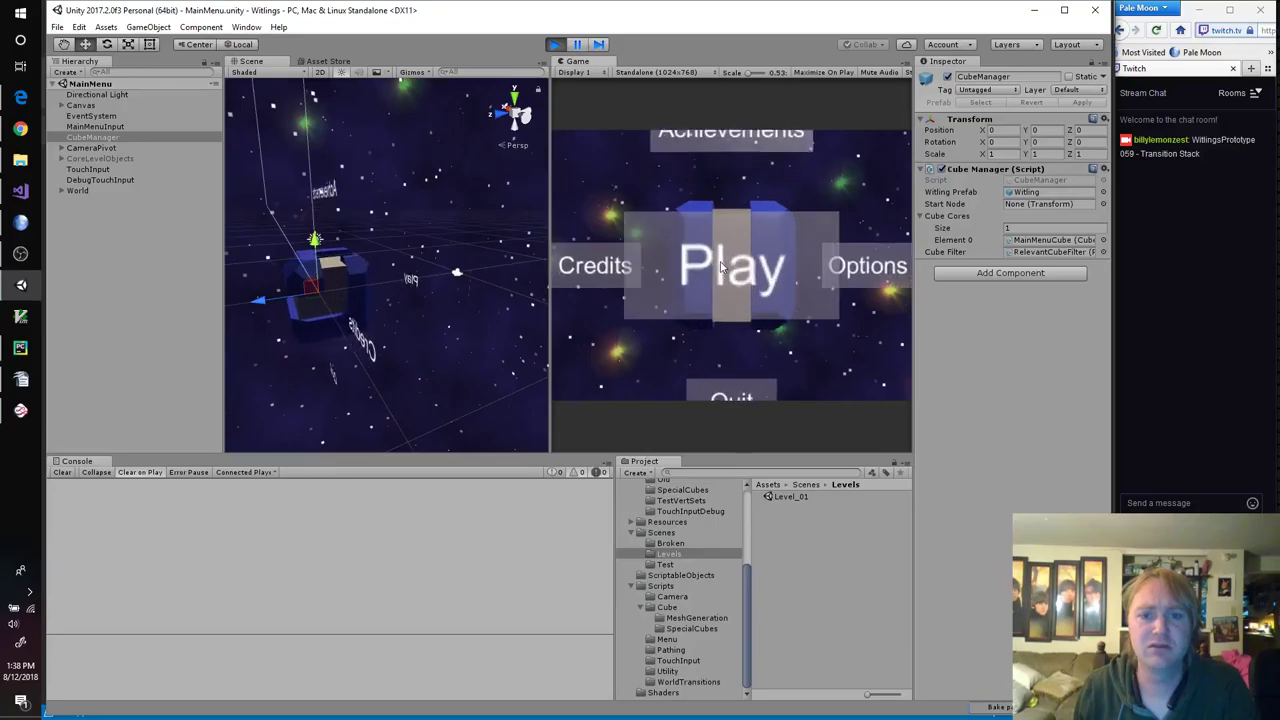
pyautogui.click(720, 263)
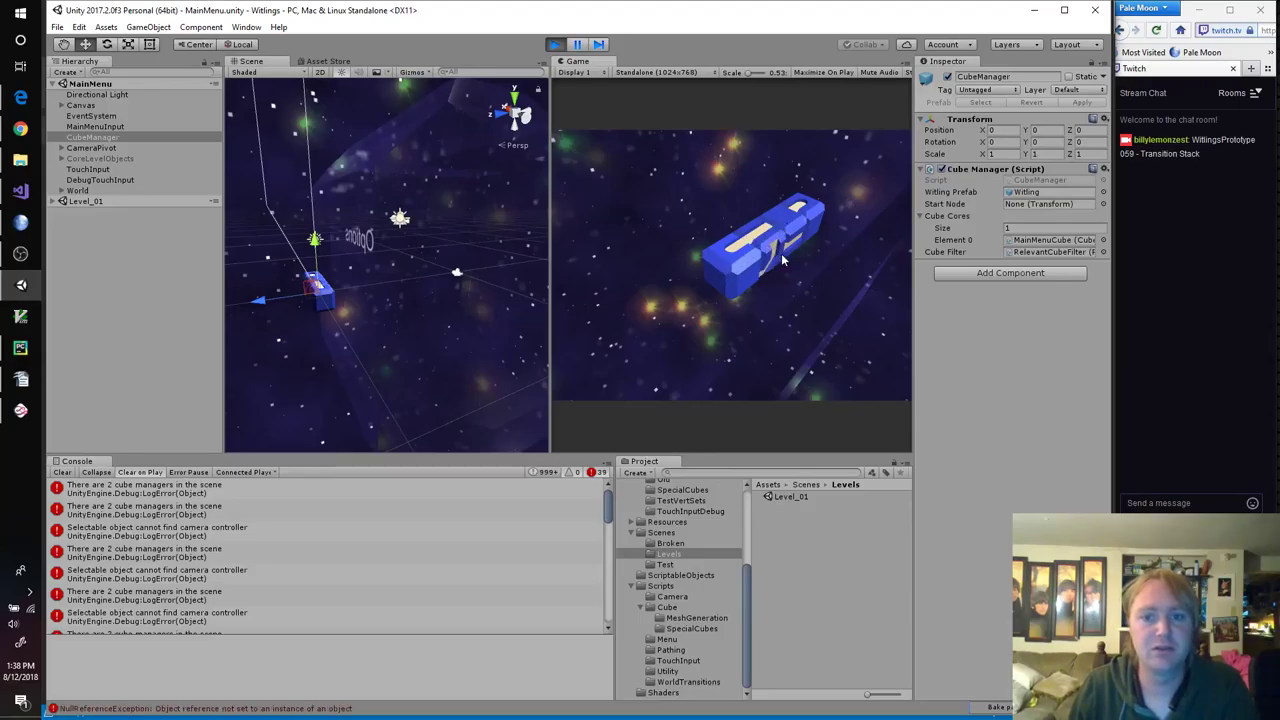
pyautogui.click(780, 255)
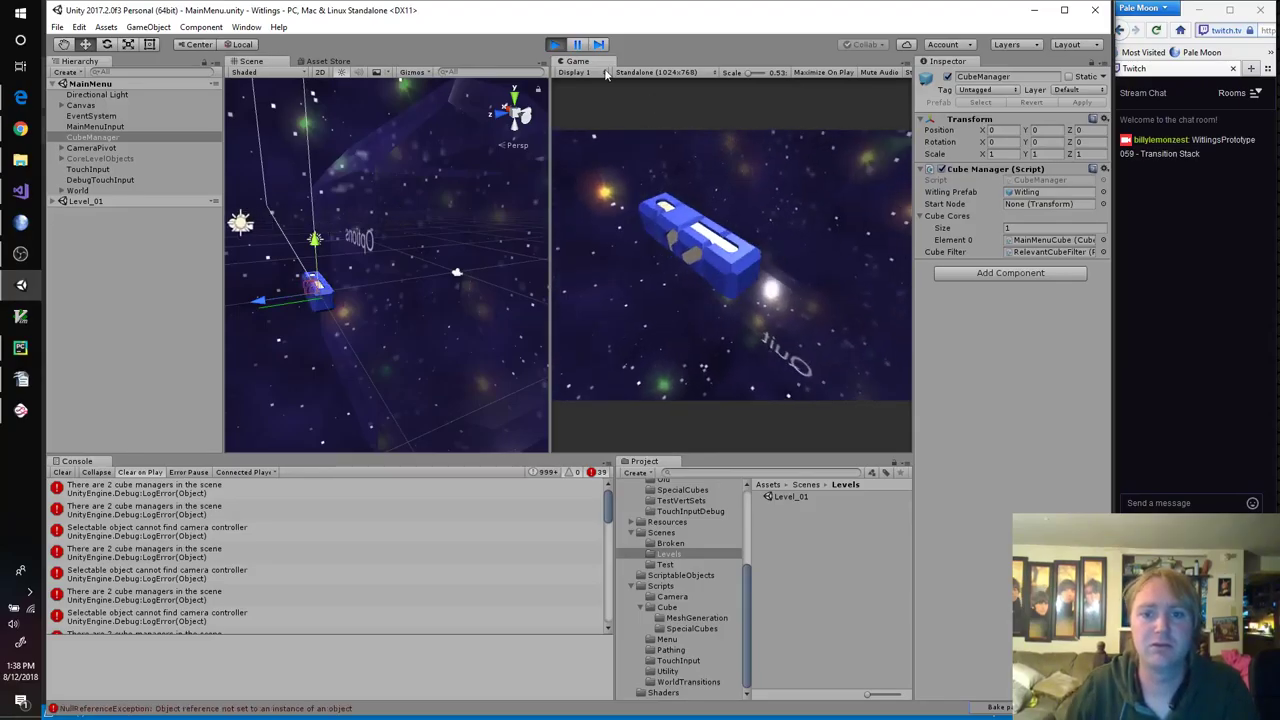
pyautogui.click(710, 242)
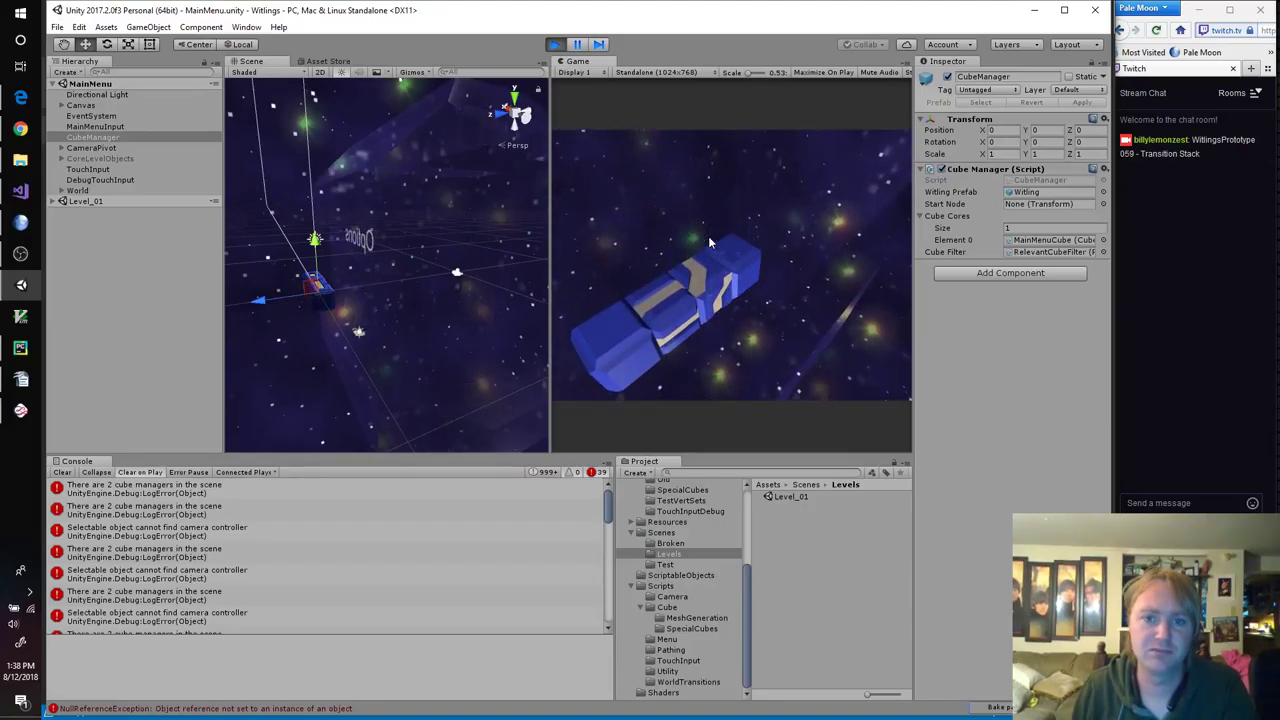
pyautogui.click(709, 242)
pyautogui.click(709, 241)
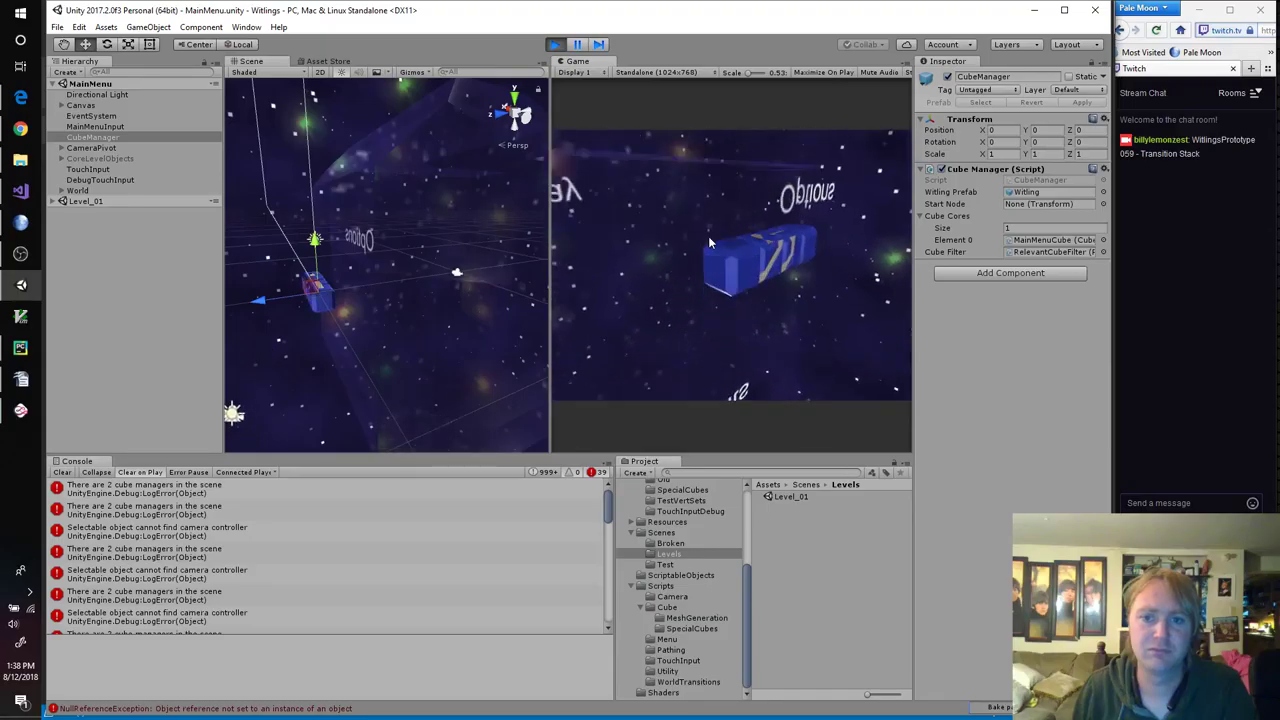
pyautogui.click(709, 238)
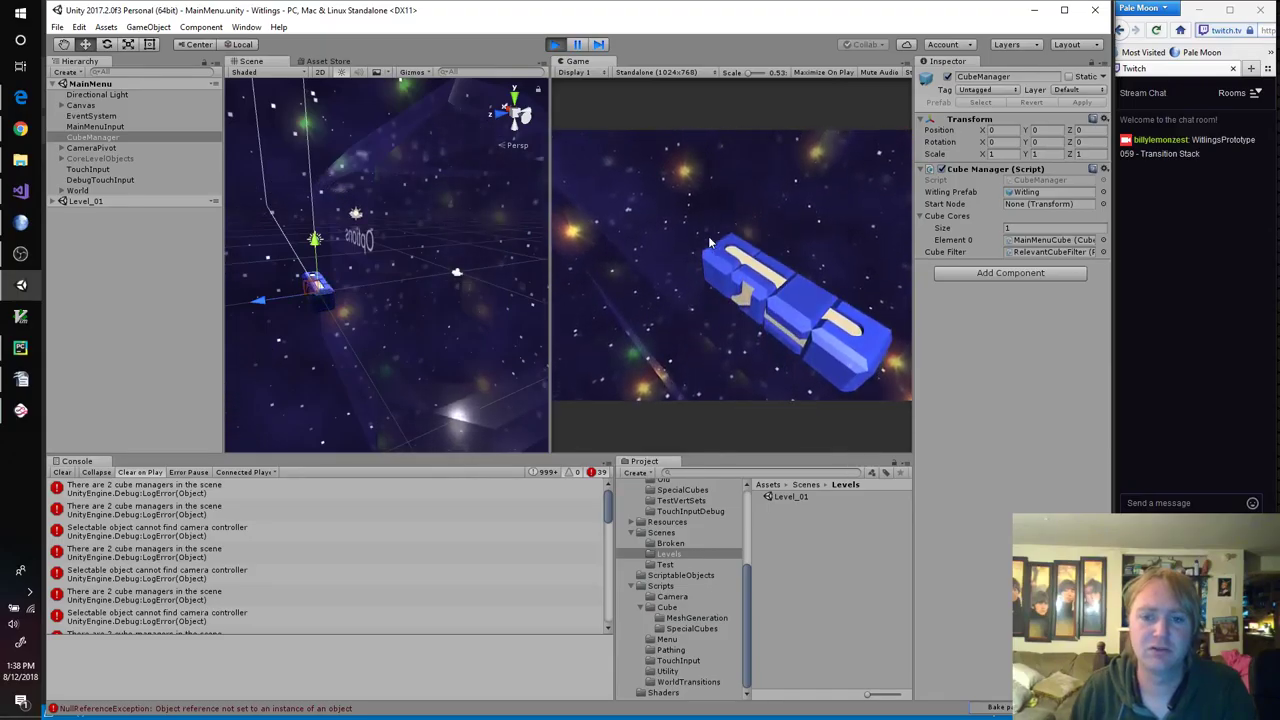
pyautogui.click(709, 242)
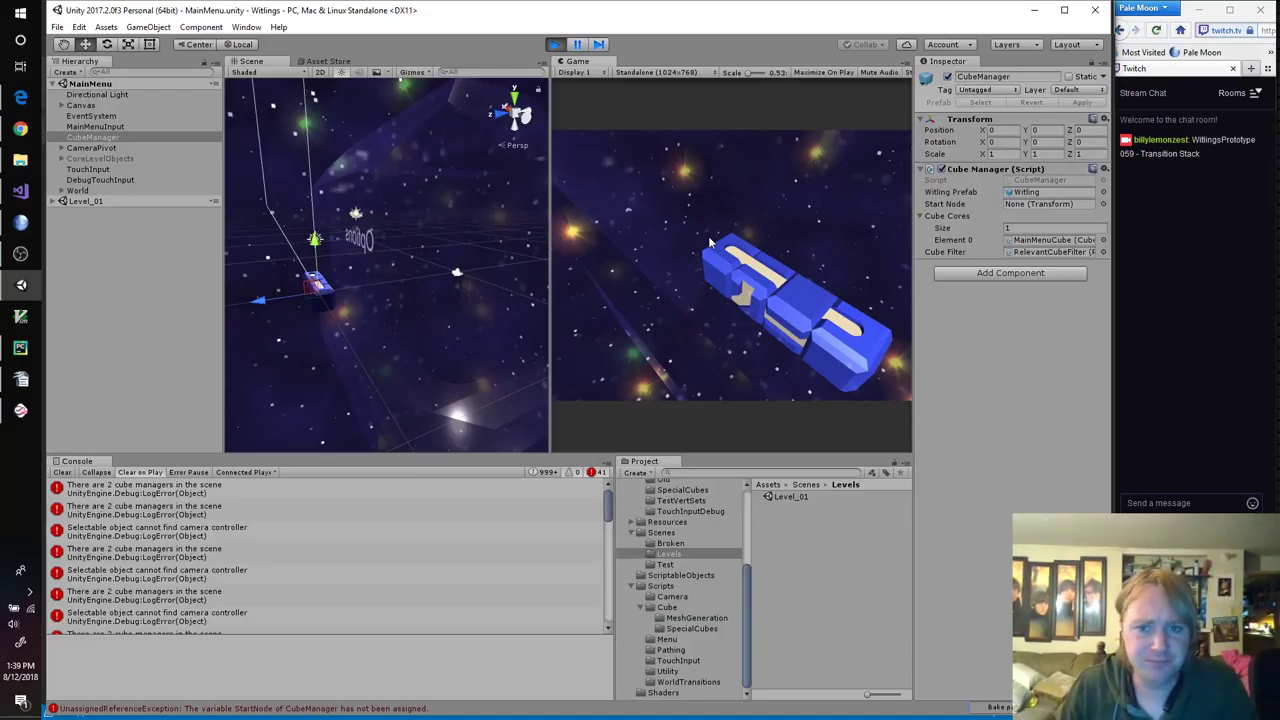
# Step: Rotate two cube segments, stop the game, and return to Visual Studio
pyautogui.click(795, 318)
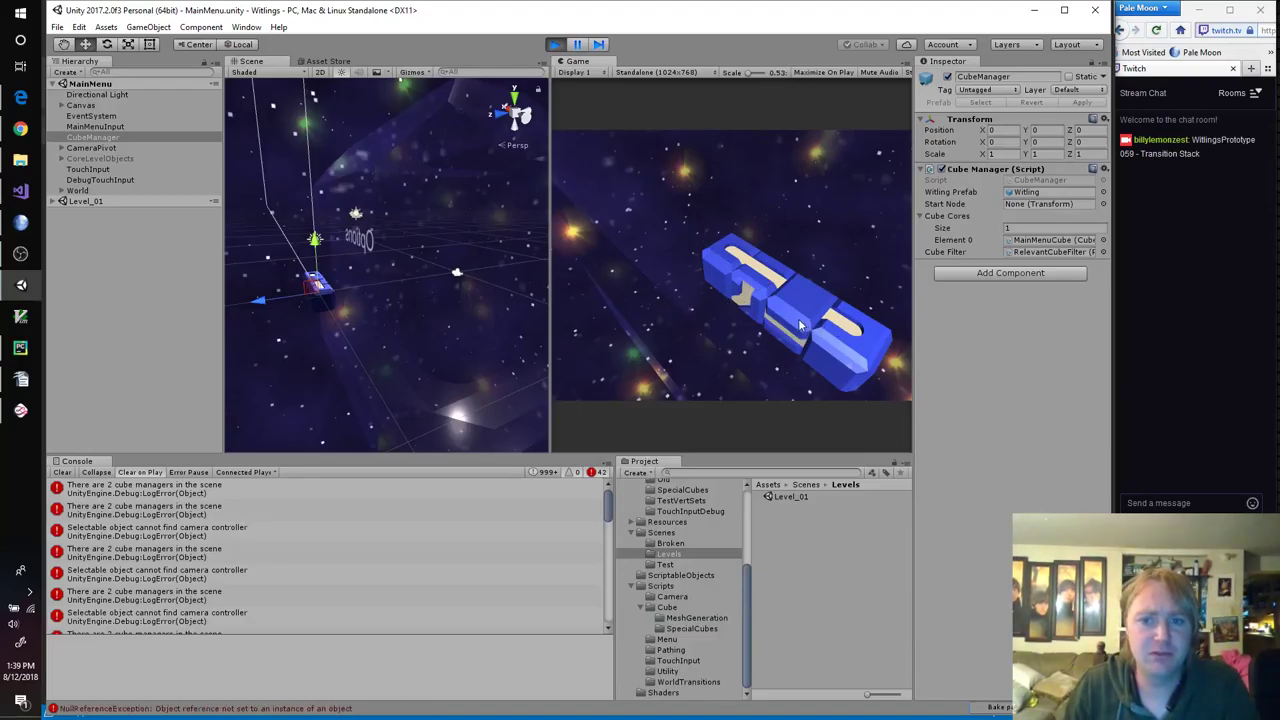
pyautogui.click(742, 270)
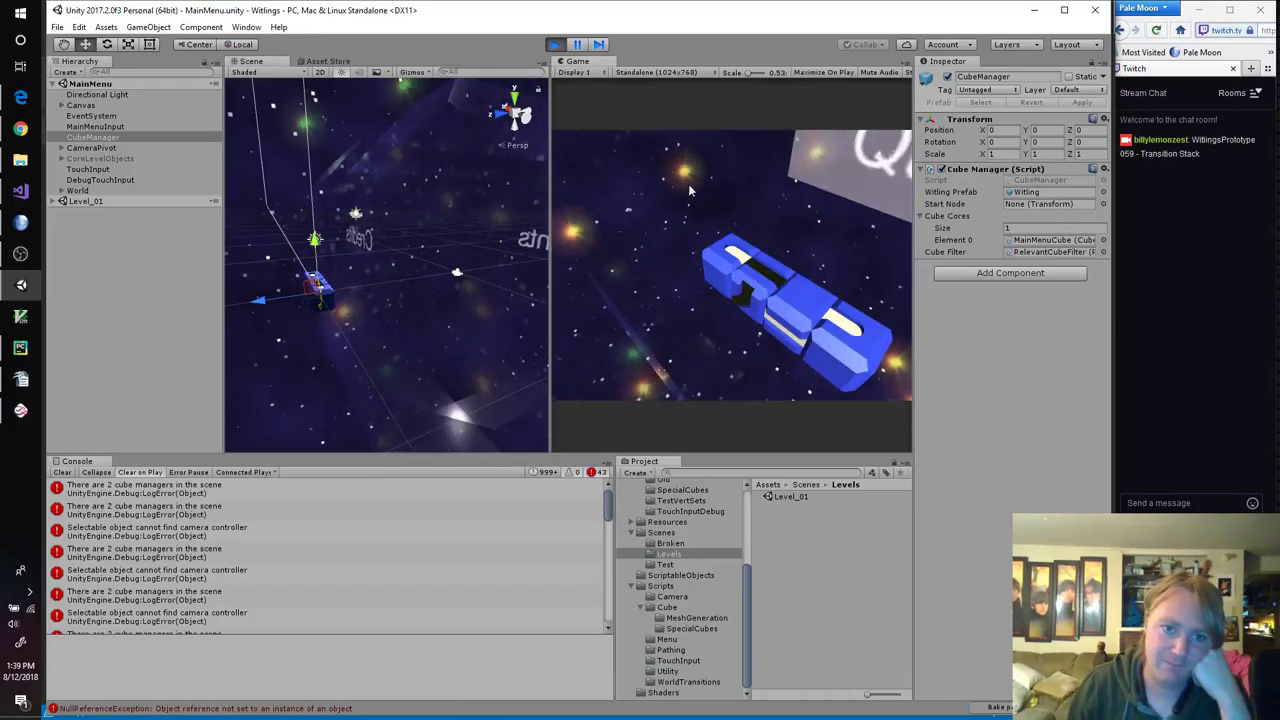
pyautogui.click(556, 44)
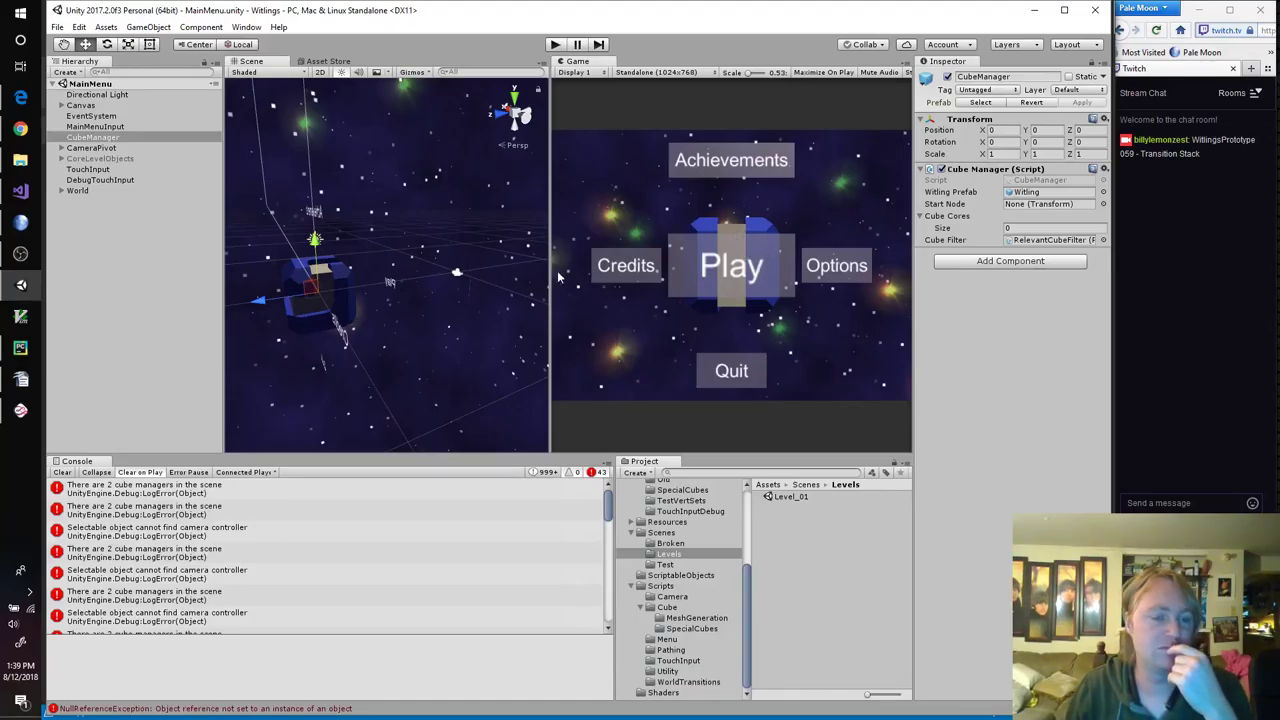
pyautogui.click(20, 190)
# Step: Open FadeShader.shader through the Ctrl+T search and scroll through it
pyautogui.hotkey('ctrl', 't')
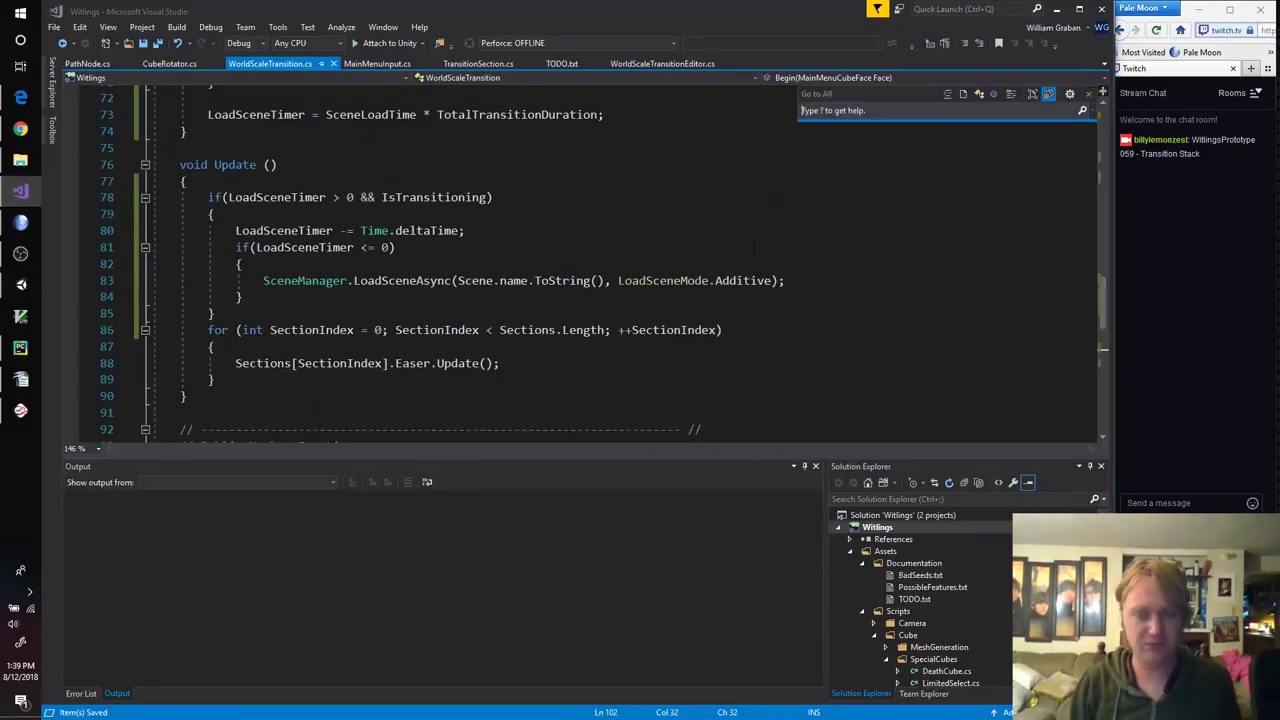
pyautogui.write('FadeSh')
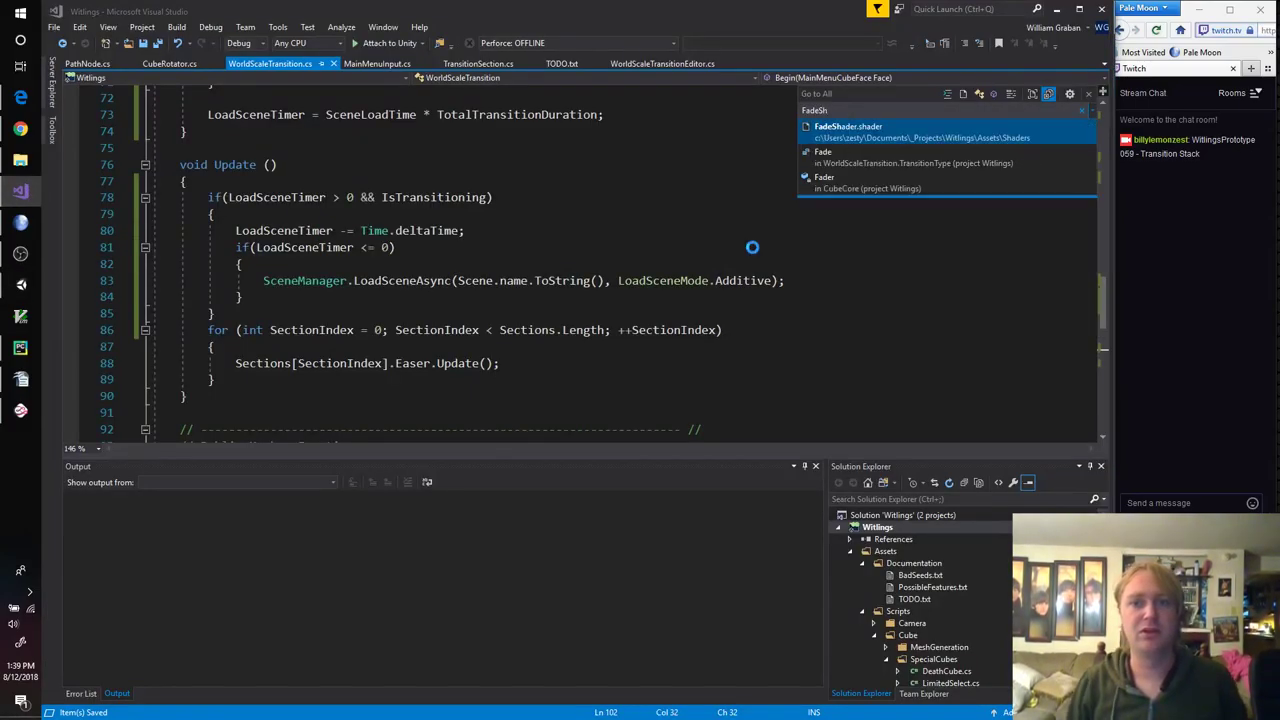
pyautogui.press('Return')
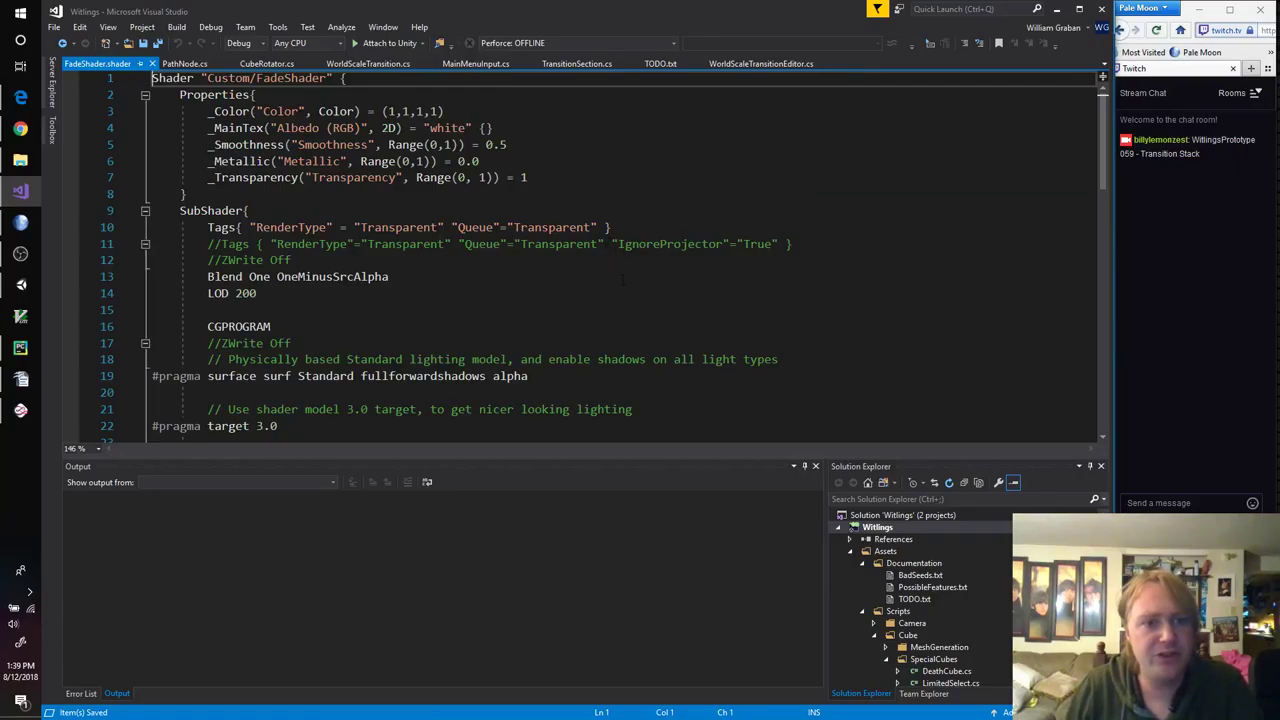
pyautogui.scroll(-11, 673, 281)
pyautogui.scroll(-4, 673, 281)
pyautogui.scroll(3, 558, 301)
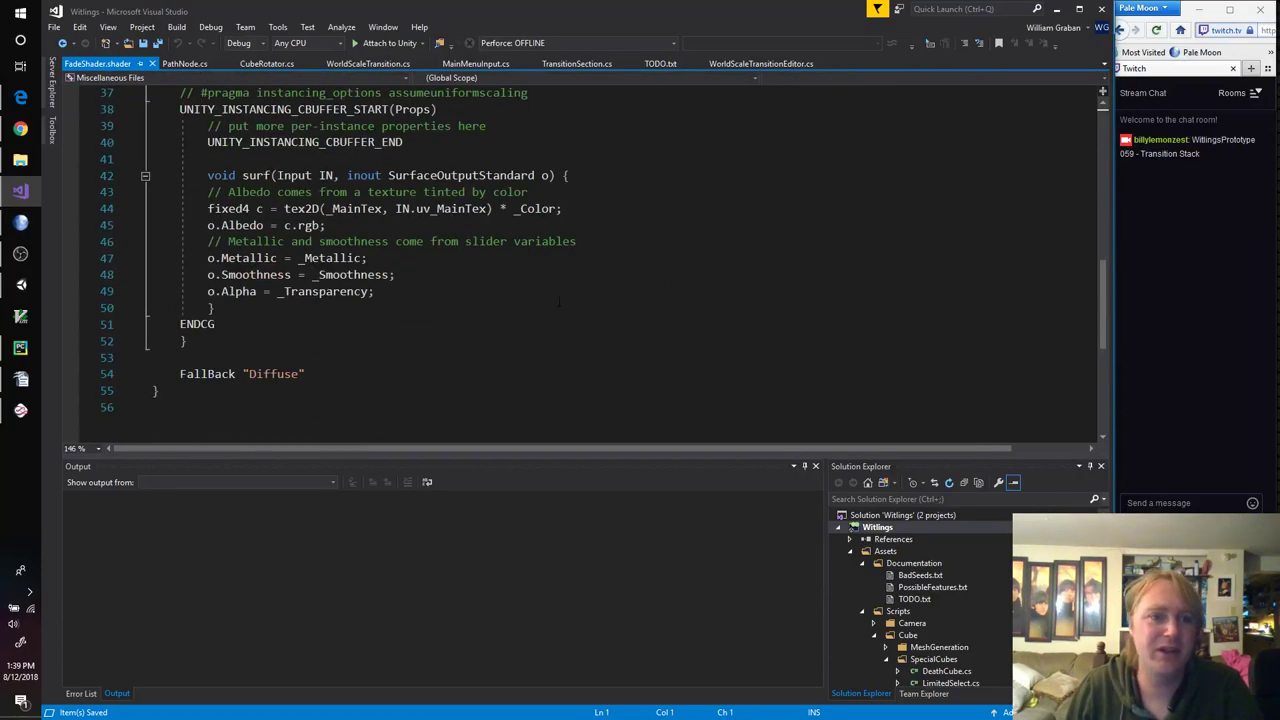
# Step: Indent the surf body lines 43 to 49 one level in FadeShader.shader
pyautogui.click(437, 290)
pyautogui.click(443, 274)
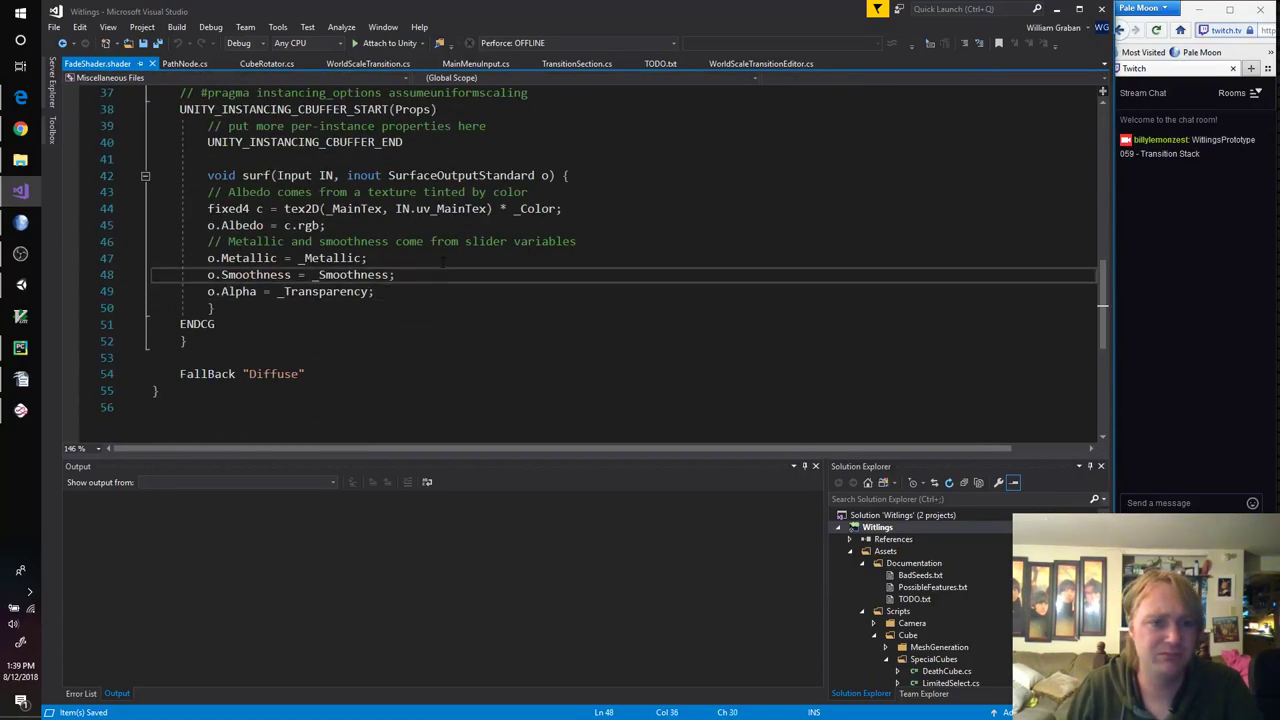
pyautogui.click(443, 262)
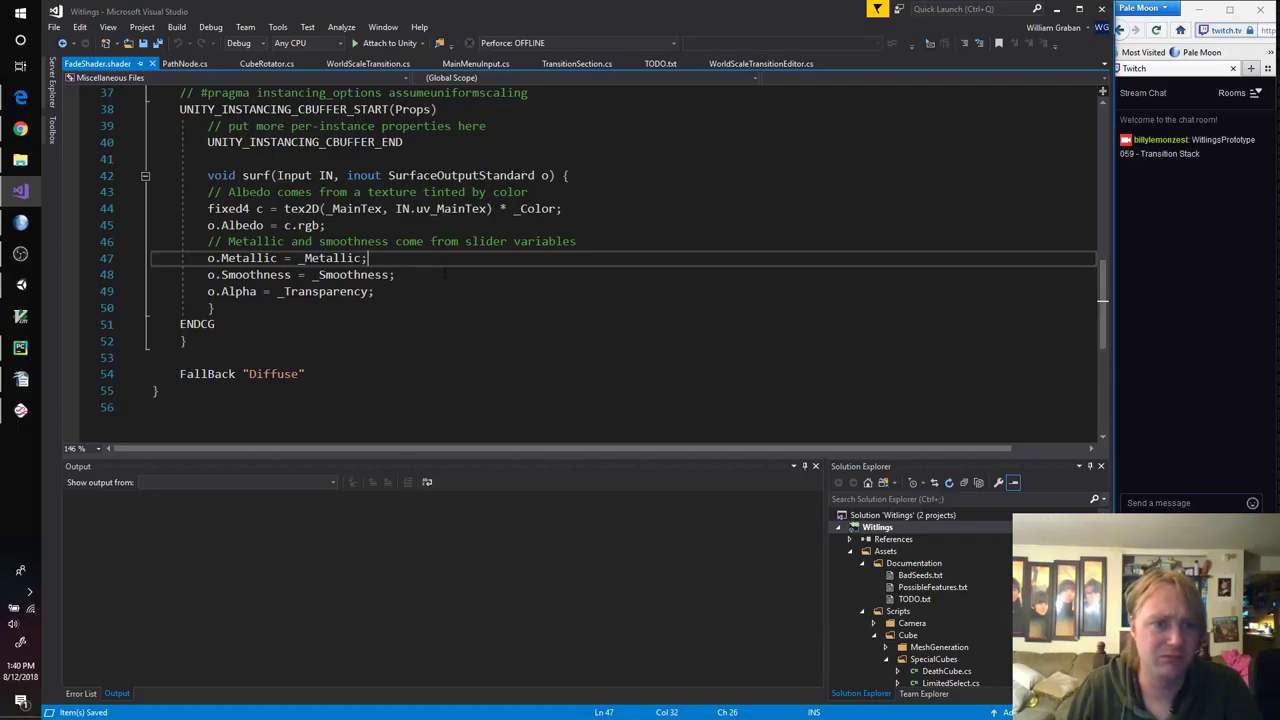
pyautogui.click(320, 225)
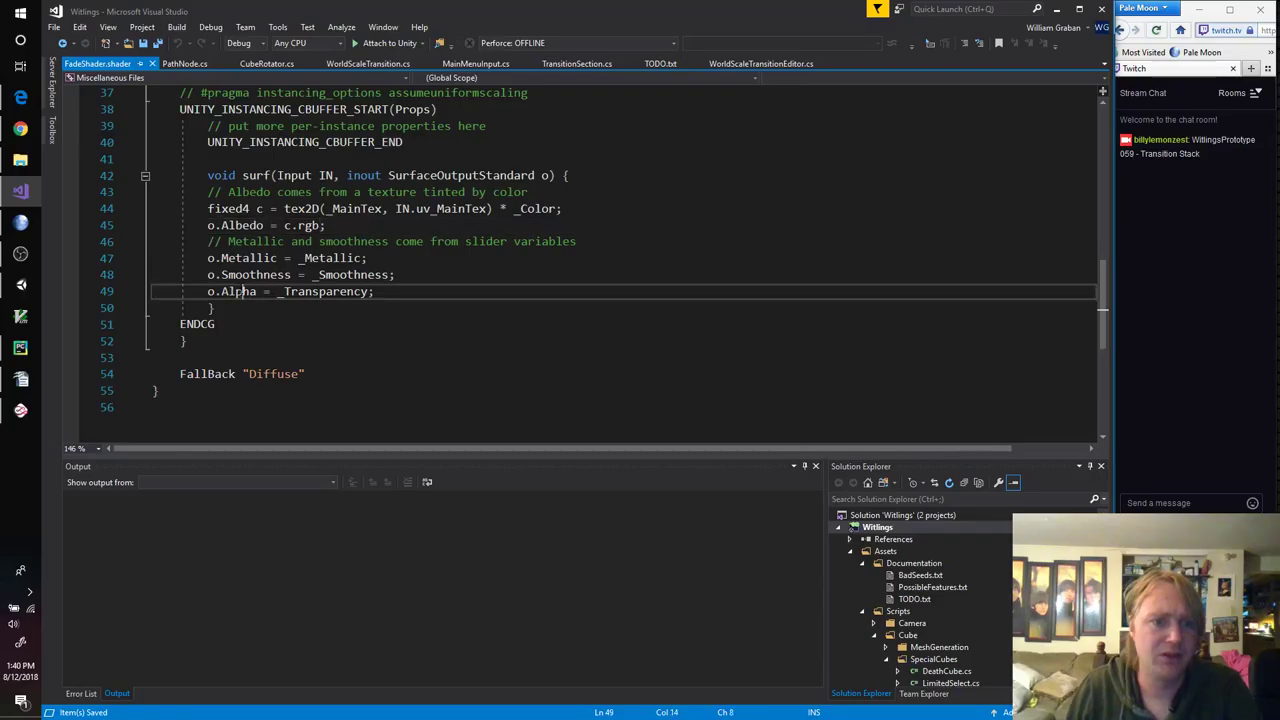
pyautogui.doubleClick(239, 291)
pyautogui.click(342, 291)
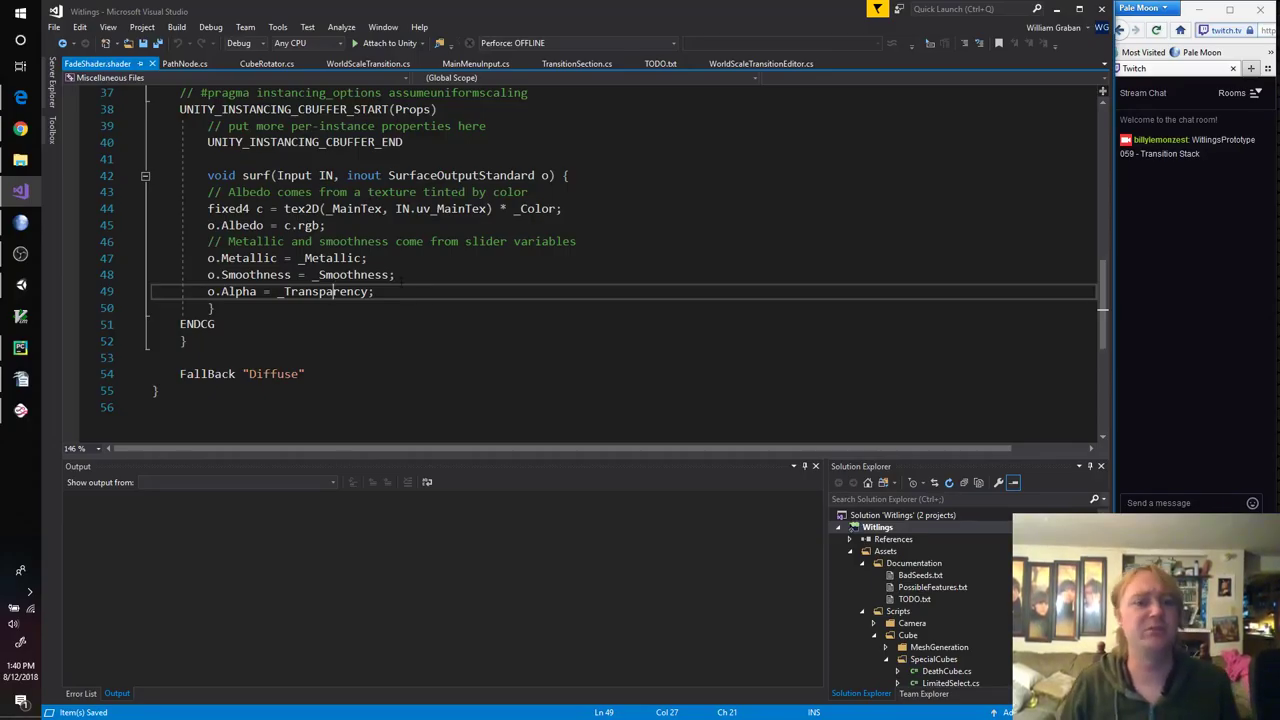
pyautogui.hotkey('shift', 'Up')
pyautogui.hotkey('shift', 'Up')
pyautogui.hotkey('shift', 'Up')
pyautogui.hotkey('shift', 'Up')
pyautogui.hotkey('shift', 'Up')
pyautogui.hotkey('shift', 'Up')
pyautogui.press('Tab')
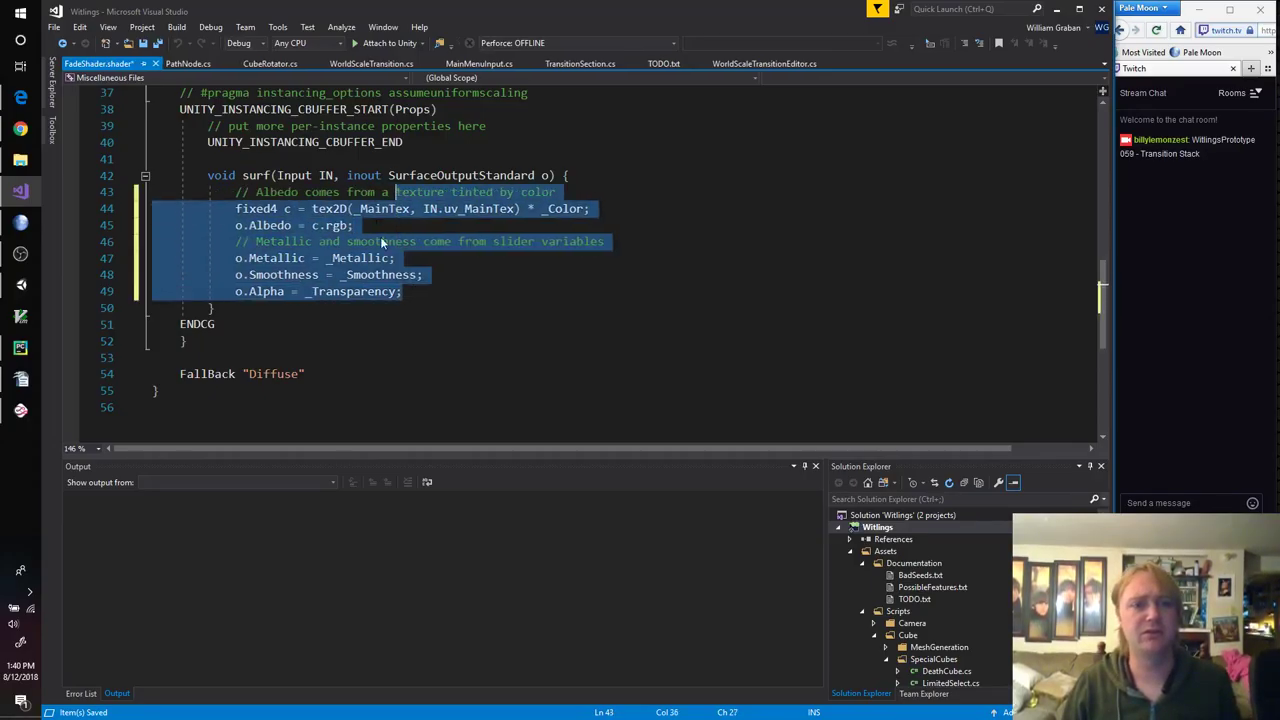
pyautogui.click(445, 279)
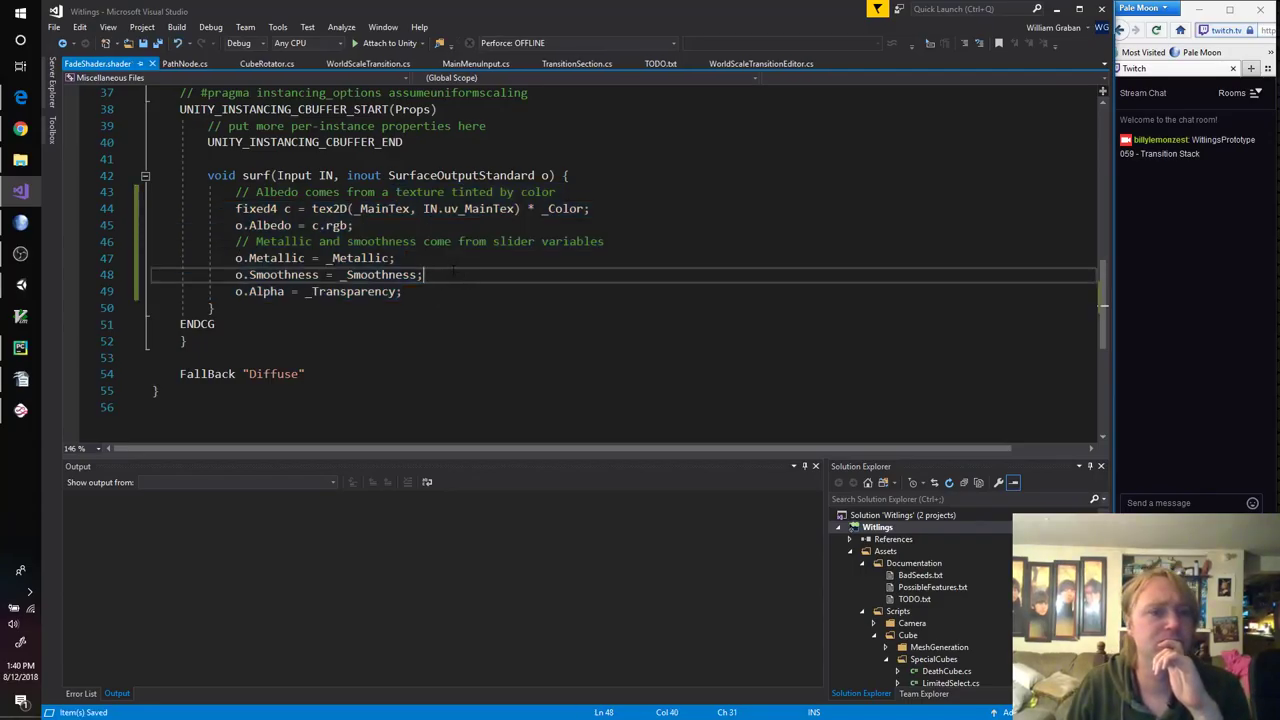
# Step: Look over the edited shader, then bring the Unity editor to the front
pyautogui.scroll(4, 453, 270)
pyautogui.scroll(-3, 450, 277)
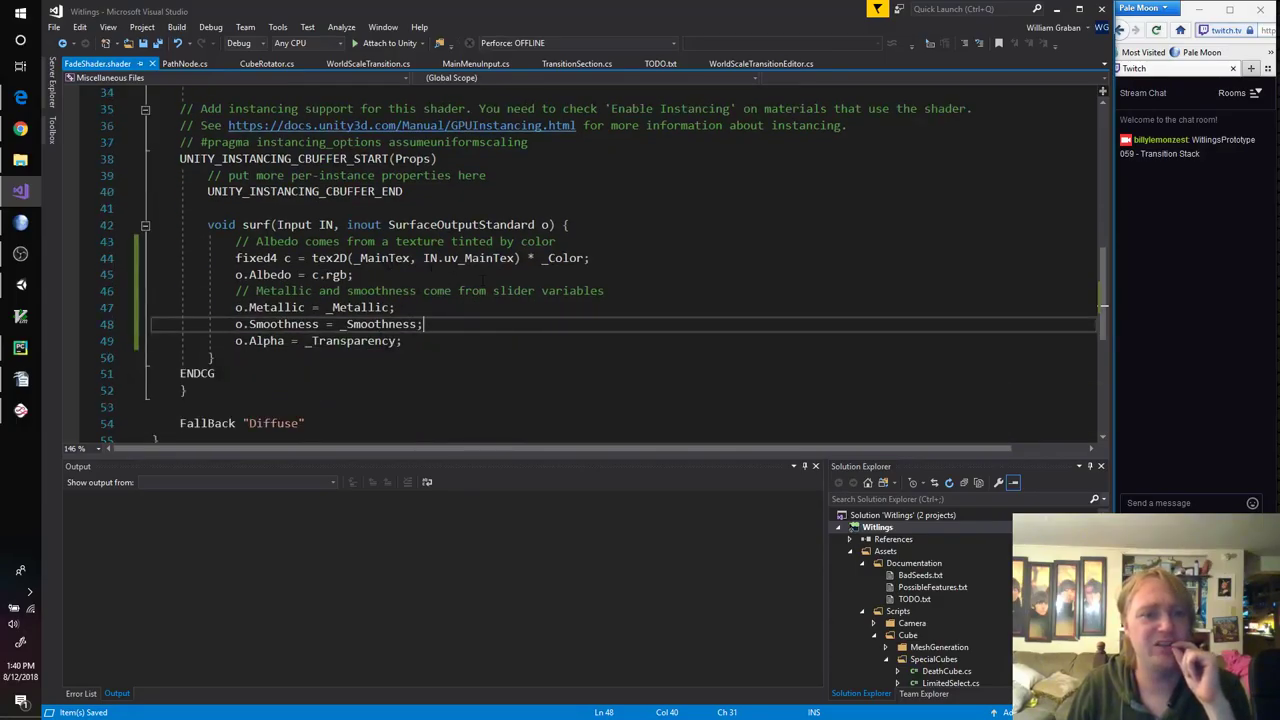
pyautogui.scroll(-1, 489, 300)
pyautogui.scroll(1, 489, 300)
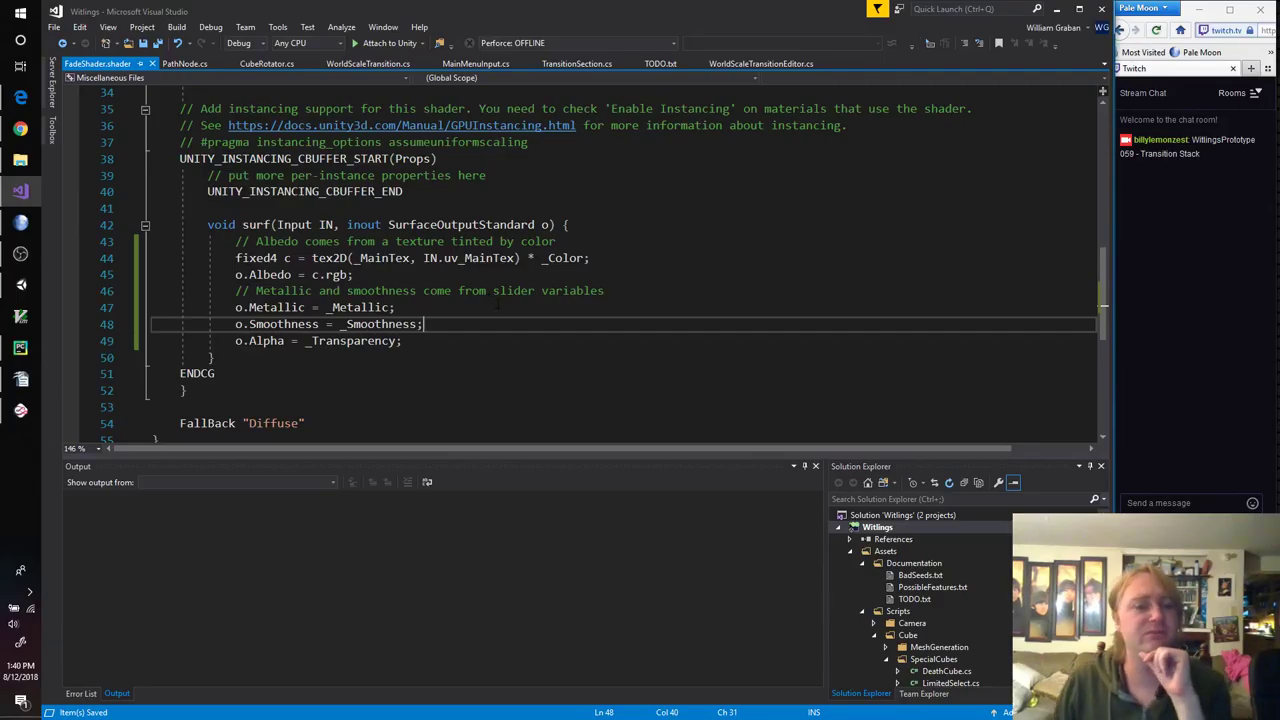
pyautogui.click(22, 286)
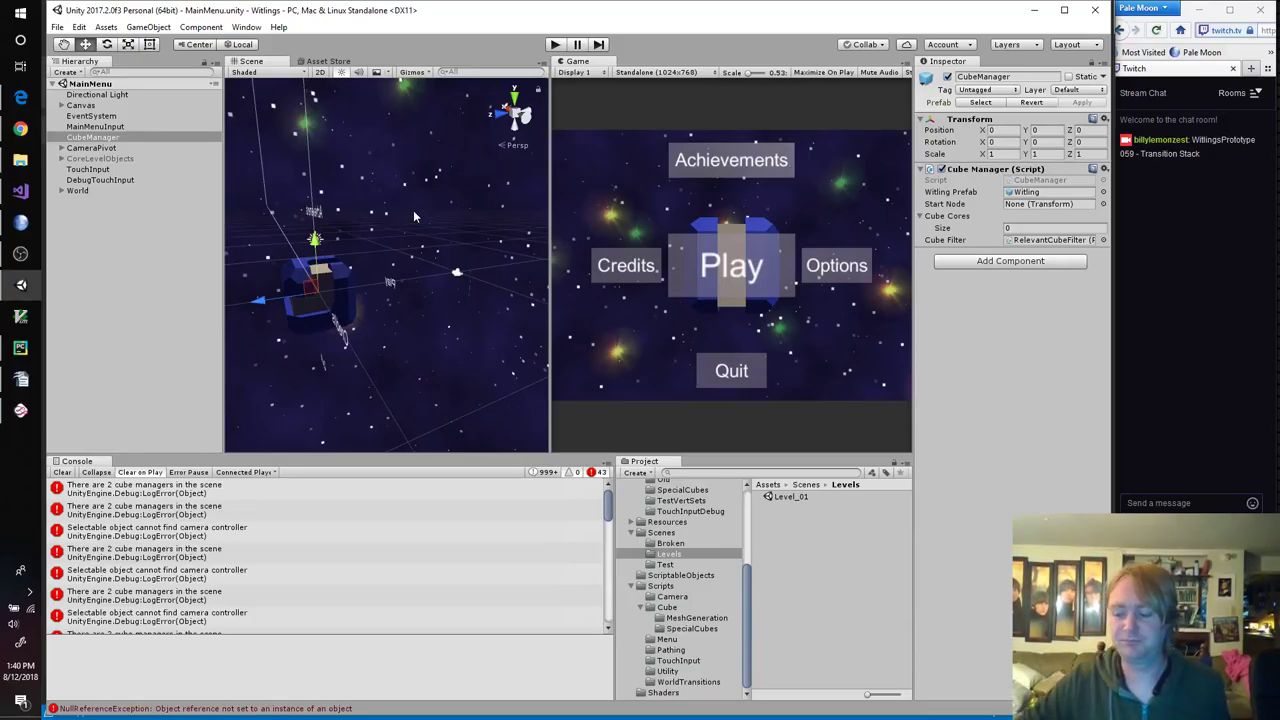
# Step: Switch to the Mischief sketch, pan to the blank space beside Target/Start, and begin writing Prefabs
pyautogui.hotkey('alt', 'Tab')
pyautogui.press('Tab')
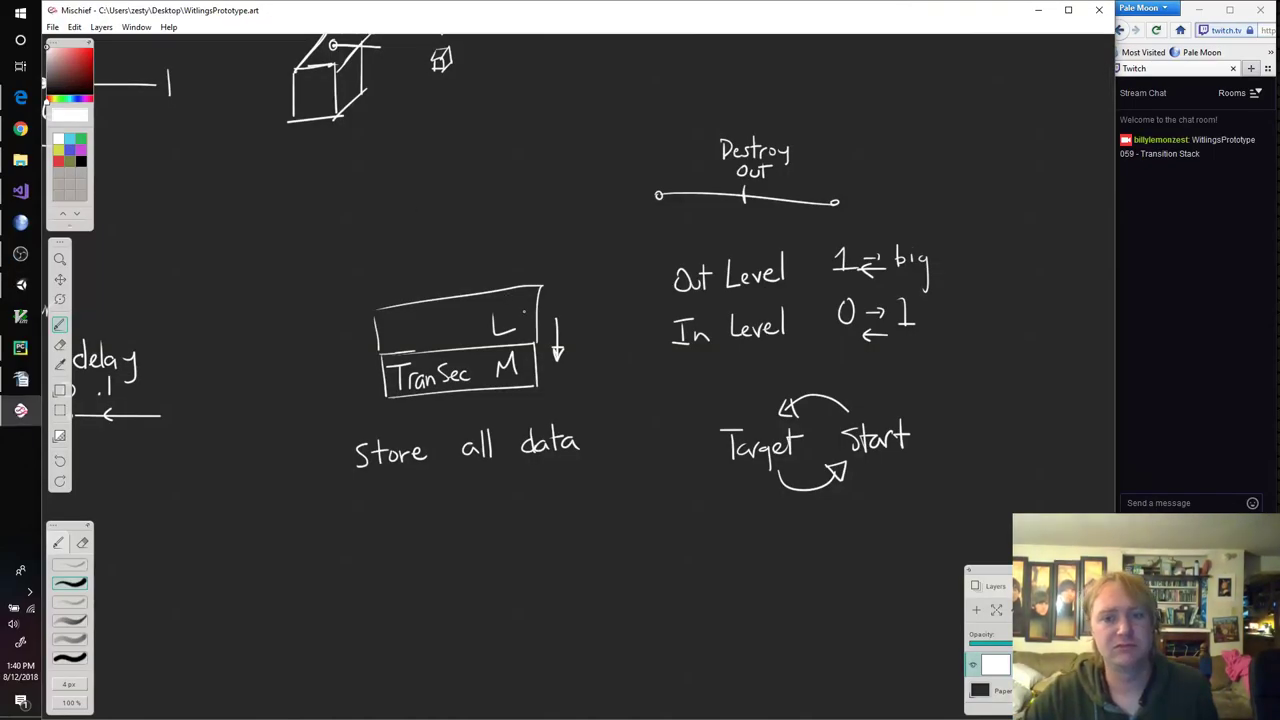
pyautogui.press('space')
pyautogui.moveTo(940, 168); pyautogui.dragTo(458, 461)
pyautogui.scroll(-8, 550, 410)
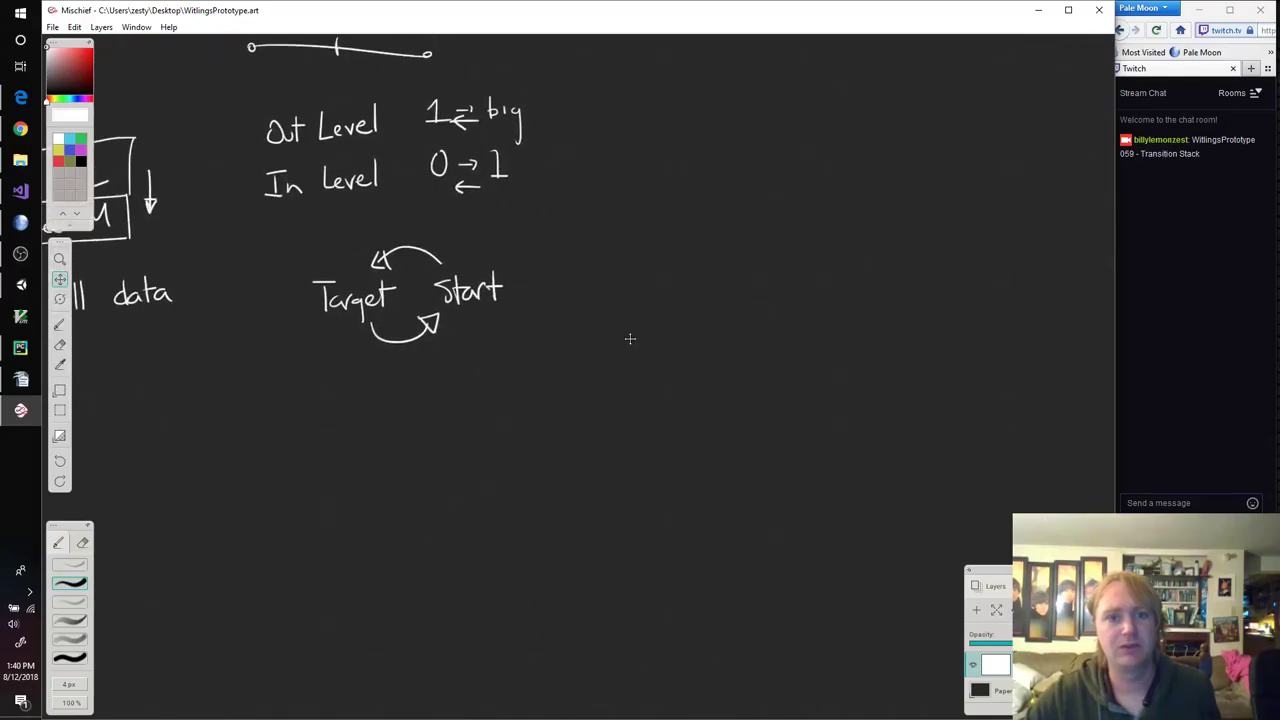
pyautogui.scroll(10, 600, 383)
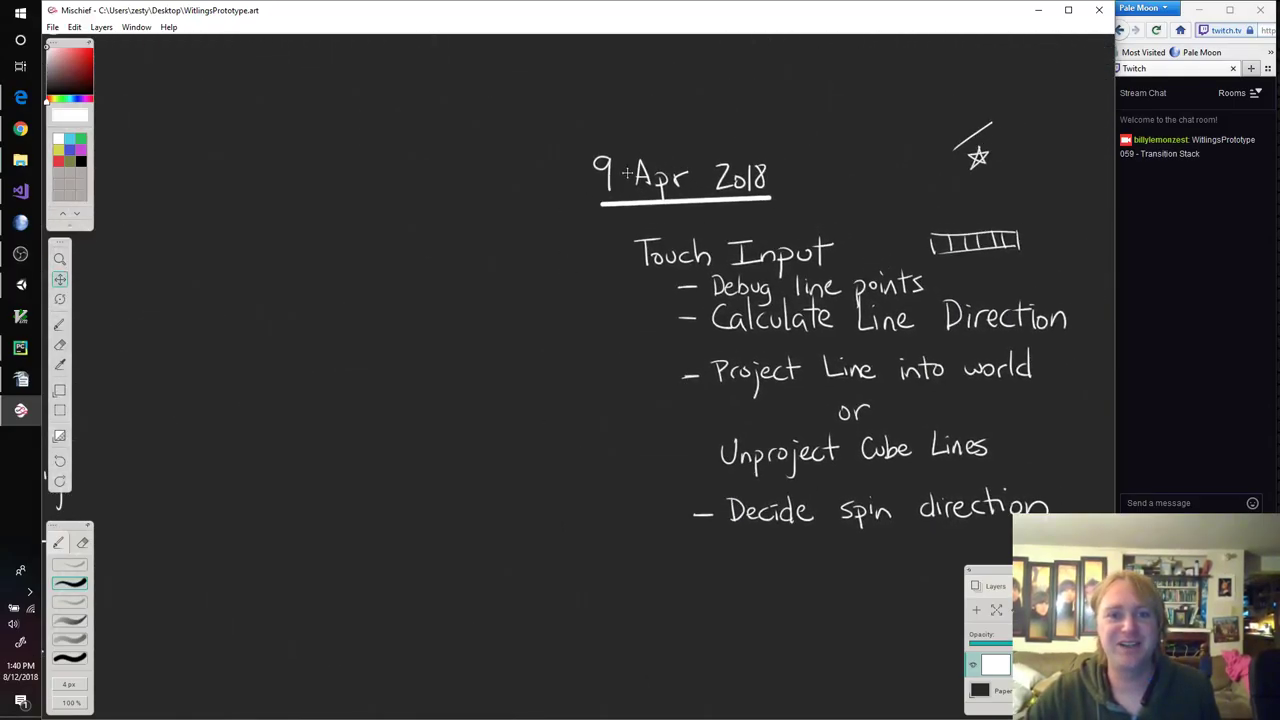
pyautogui.scroll(-10, 440, 460)
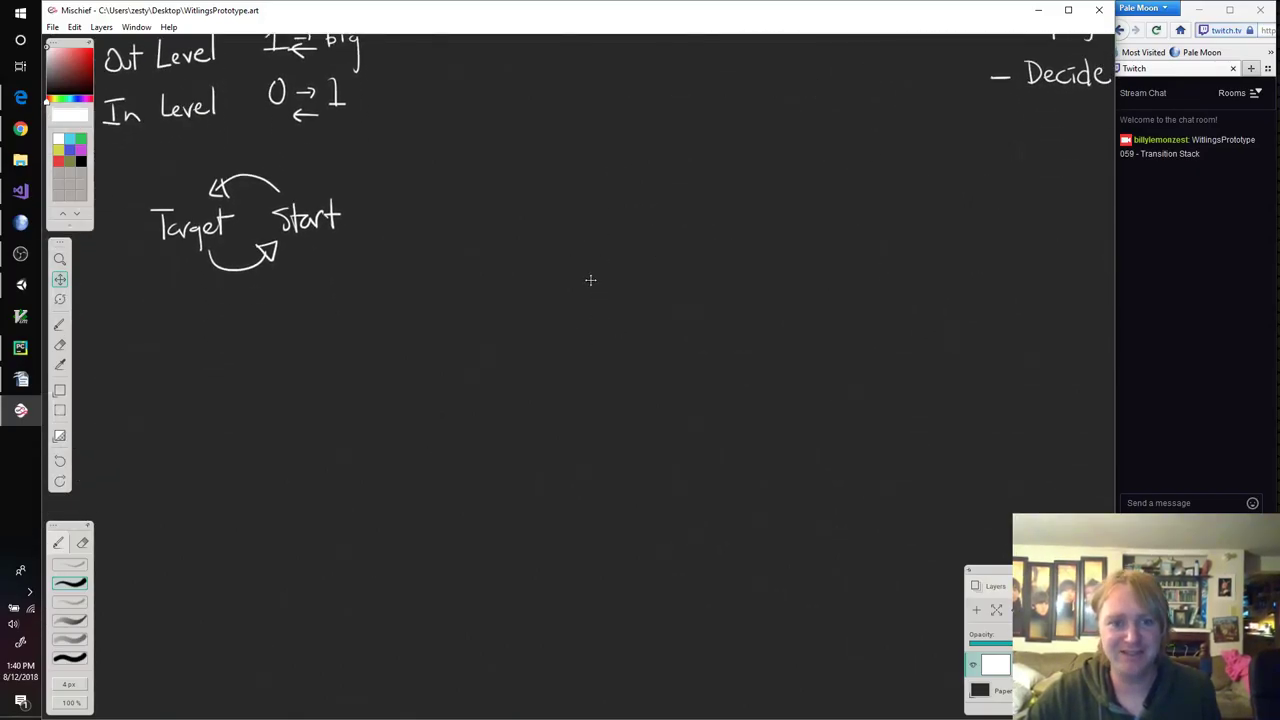
pyautogui.moveTo(600, 316); pyautogui.dragTo(591, 297)
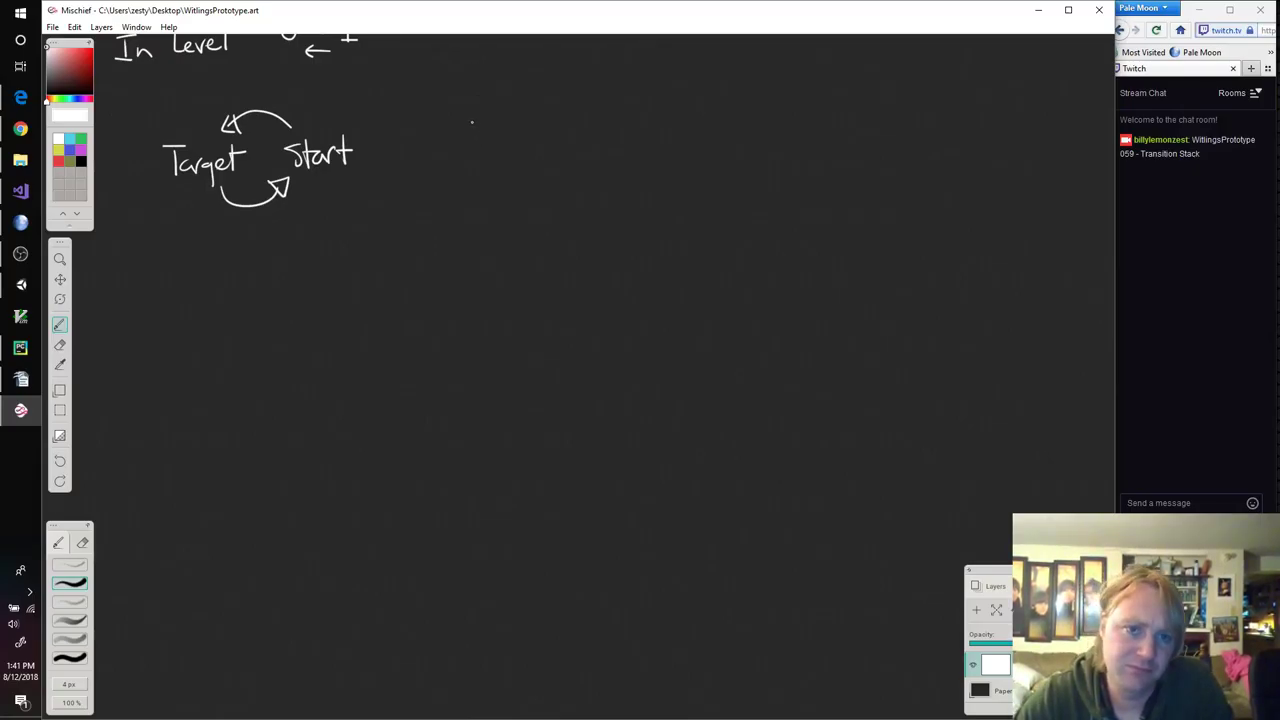
pyautogui.moveTo(463, 152)
pyautogui.mouseDown()
pyautogui.moveTo(464, 181)
pyautogui.moveTo(482, 156)
pyautogui.moveTo(467, 167)
pyautogui.moveTo(514, 182)
pyautogui.moveTo(528, 167)
pyautogui.mouseUp()
# Step: Handwrite 'Prefabs vs. Scenes' and draw a down arrow above Prefabs
pyautogui.moveTo(530, 167); pyautogui.dragTo(553, 176)
pyautogui.moveTo(556, 168)
pyautogui.mouseDown()
pyautogui.moveTo(556, 180)
pyautogui.moveTo(597, 179)
pyautogui.moveTo(602, 164)
pyautogui.mouseUp()
pyautogui.moveTo(614, 165)
pyautogui.mouseDown()
pyautogui.moveTo(604, 178)
pyautogui.moveTo(730, 174)
pyautogui.mouseUp()
pyautogui.click(620, 175)
pyautogui.click(758, 172)
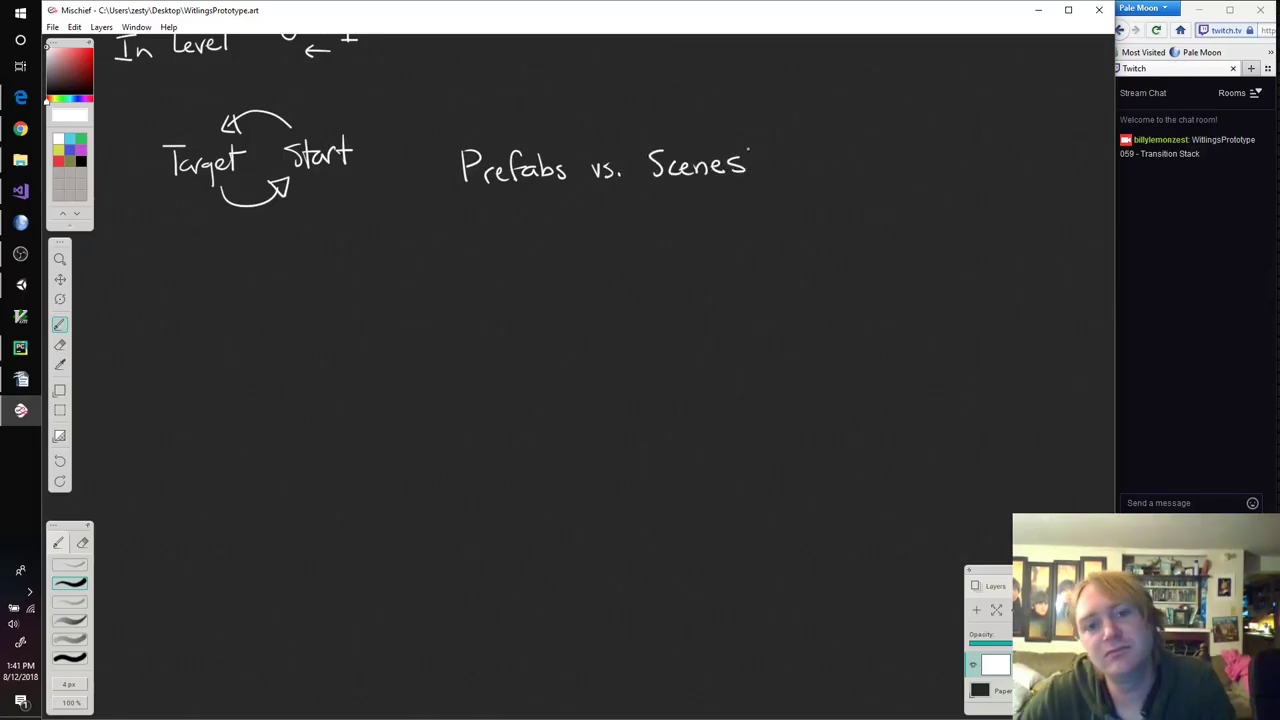
pyautogui.moveTo(504, 97); pyautogui.dragTo(505, 120)
pyautogui.moveTo(495, 121)
pyautogui.mouseDown()
pyautogui.moveTo(518, 119)
pyautogui.moveTo(506, 132)
pyautogui.mouseUp()
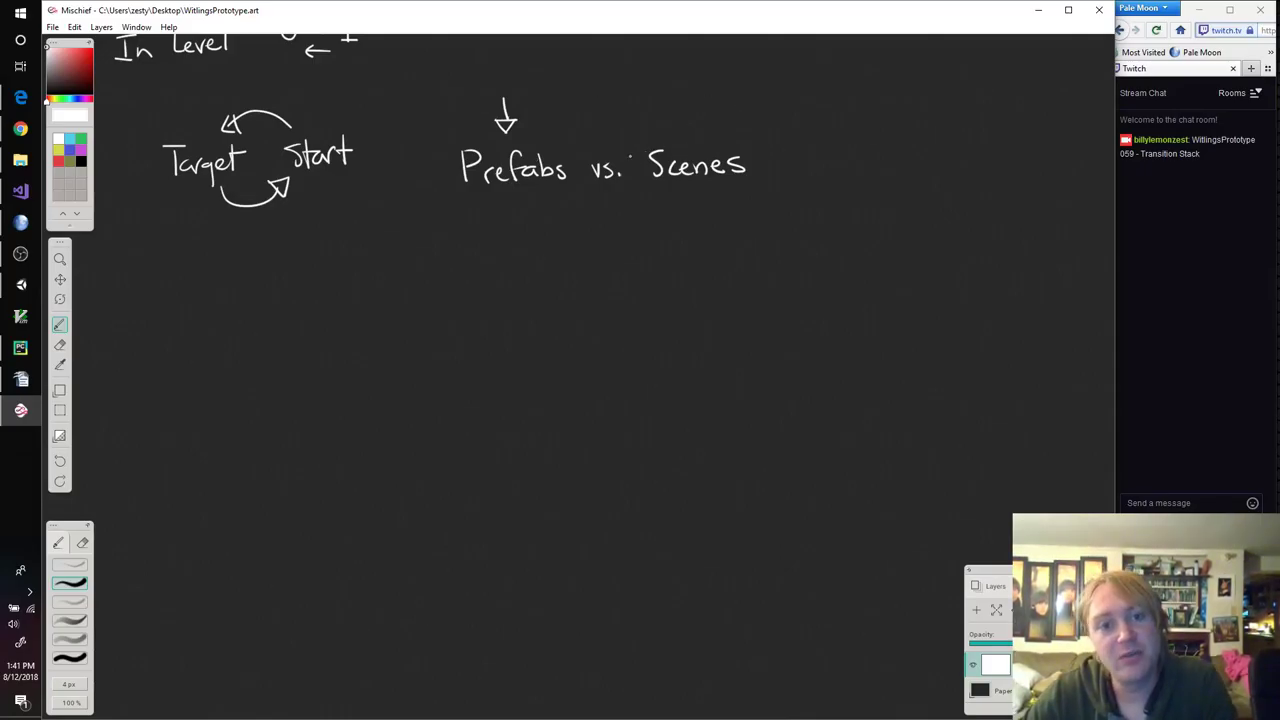
# Step: Draw an up arrow under Scenes and write 'Persistent Objects' beneath it
pyautogui.moveTo(697, 238)
pyautogui.mouseDown()
pyautogui.moveTo(697, 206)
pyautogui.moveTo(711, 203)
pyautogui.moveTo(700, 191)
pyautogui.moveTo(711, 210)
pyautogui.mouseUp()
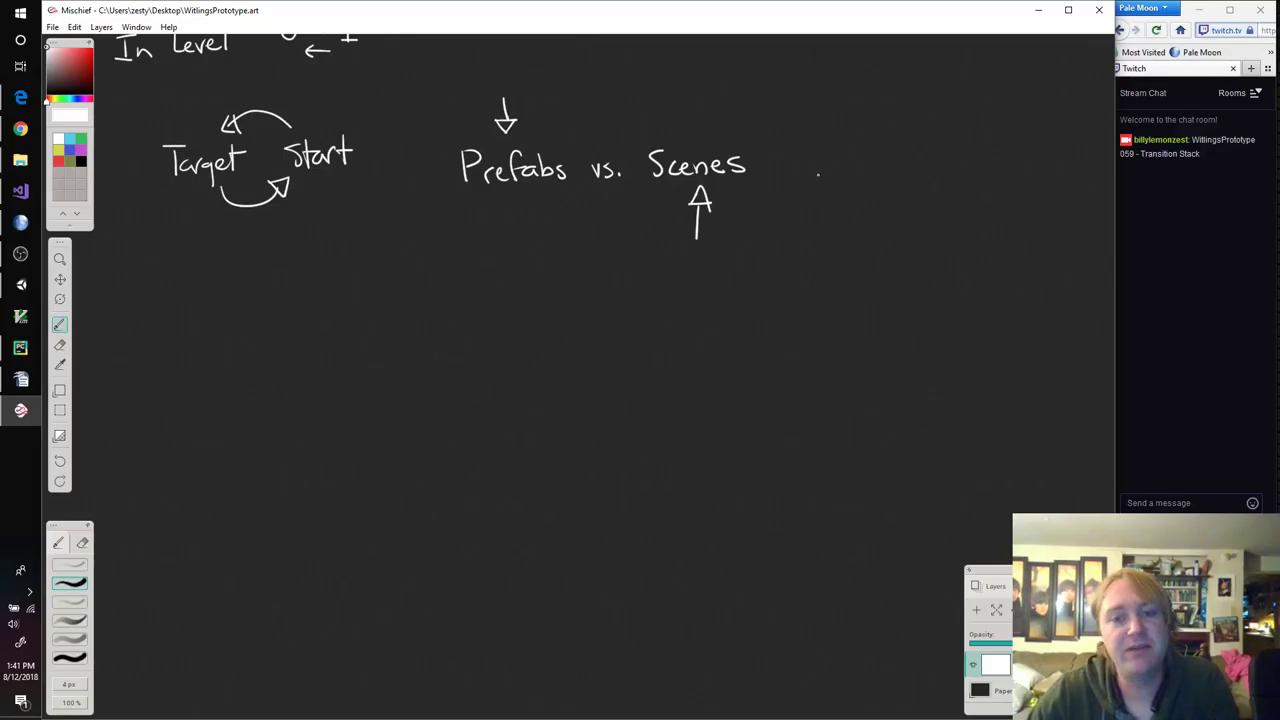
pyautogui.moveTo(680, 258)
pyautogui.mouseDown()
pyautogui.moveTo(680, 287)
pyautogui.moveTo(719, 268)
pyautogui.moveTo(713, 281)
pyautogui.moveTo(757, 282)
pyautogui.mouseUp()
pyautogui.moveTo(744, 268); pyautogui.dragTo(790, 279)
pyautogui.moveTo(792, 254)
pyautogui.mouseDown()
pyautogui.moveTo(794, 280)
pyautogui.moveTo(801, 262)
pyautogui.moveTo(834, 254)
pyautogui.moveTo(858, 272)
pyautogui.mouseUp()
pyautogui.moveTo(863, 262)
pyautogui.mouseDown()
pyautogui.moveTo(854, 292)
pyautogui.moveTo(898, 274)
pyautogui.mouseUp()
pyautogui.moveTo(887, 261)
pyautogui.mouseDown()
pyautogui.moveTo(905, 258)
pyautogui.moveTo(903, 275)
pyautogui.mouseUp()
# Step: Finish the 'Persistent Objects' note and write '(1)' after it
pyautogui.click(921, 265)
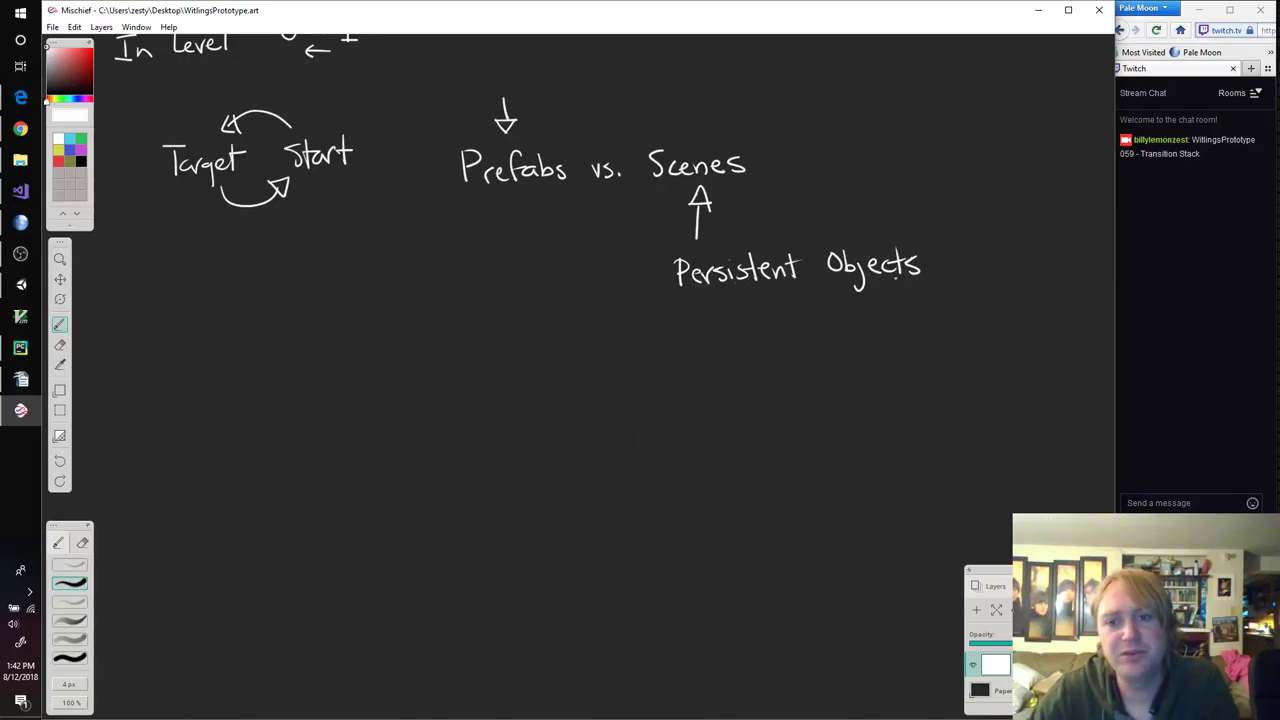
pyautogui.moveTo(961, 248)
pyautogui.mouseDown()
pyautogui.moveTo(953, 276)
pyautogui.moveTo(981, 267)
pyautogui.moveTo(983, 279)
pyautogui.mouseUp()
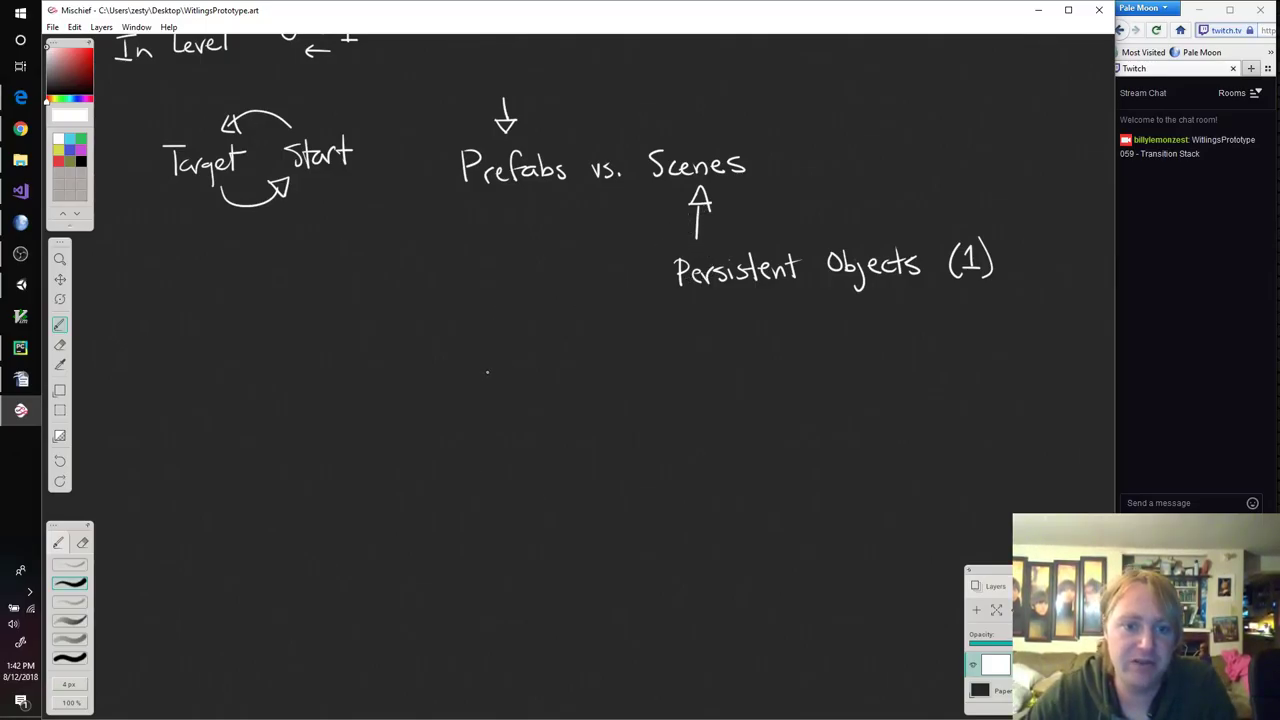
# Step: Write 'Menu CLO' and 'Level', arrow between them, and add a question mark under Level's CLO
pyautogui.moveTo(496, 369)
pyautogui.mouseDown()
pyautogui.moveTo(497, 389)
pyautogui.moveTo(530, 368)
pyautogui.mouseUp()
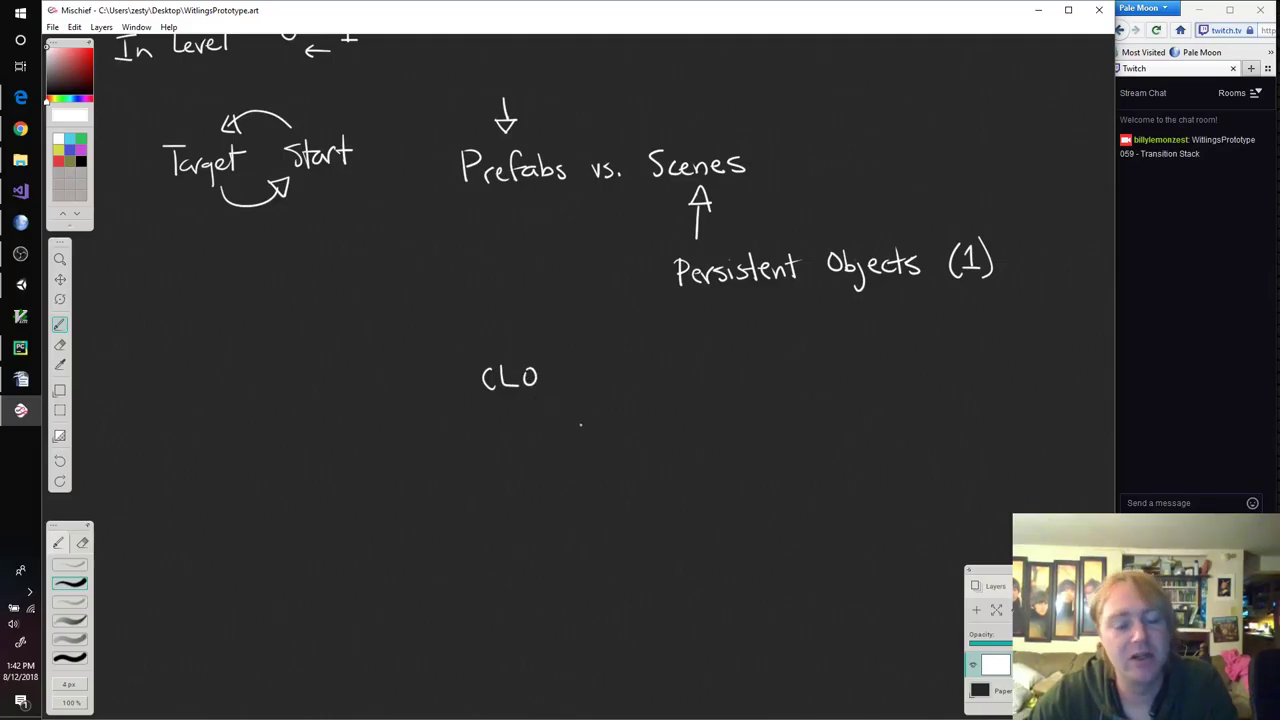
pyautogui.moveTo(436, 356)
pyautogui.mouseDown()
pyautogui.moveTo(484, 342)
pyautogui.moveTo(495, 352)
pyautogui.mouseUp()
pyautogui.moveTo(671, 318)
pyautogui.mouseDown()
pyautogui.moveTo(690, 346)
pyautogui.moveTo(715, 332)
pyautogui.moveTo(720, 345)
pyautogui.mouseUp()
pyautogui.moveTo(727, 312)
pyautogui.mouseDown()
pyautogui.moveTo(720, 378)
pyautogui.moveTo(750, 368)
pyautogui.mouseUp()
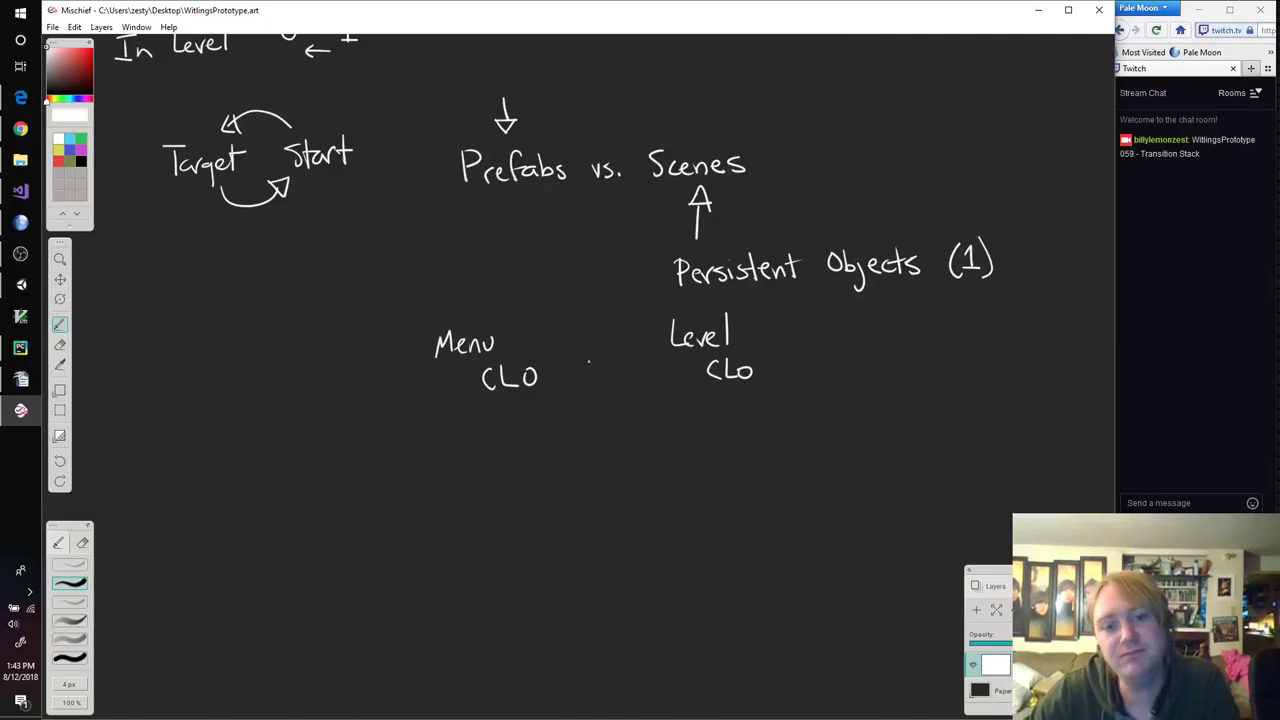
pyautogui.moveTo(571, 362)
pyautogui.mouseDown()
pyautogui.moveTo(636, 370)
pyautogui.moveTo(758, 350)
pyautogui.moveTo(726, 392)
pyautogui.moveTo(700, 390)
pyautogui.moveTo(736, 426)
pyautogui.mouseUp()
pyautogui.click(736, 435)
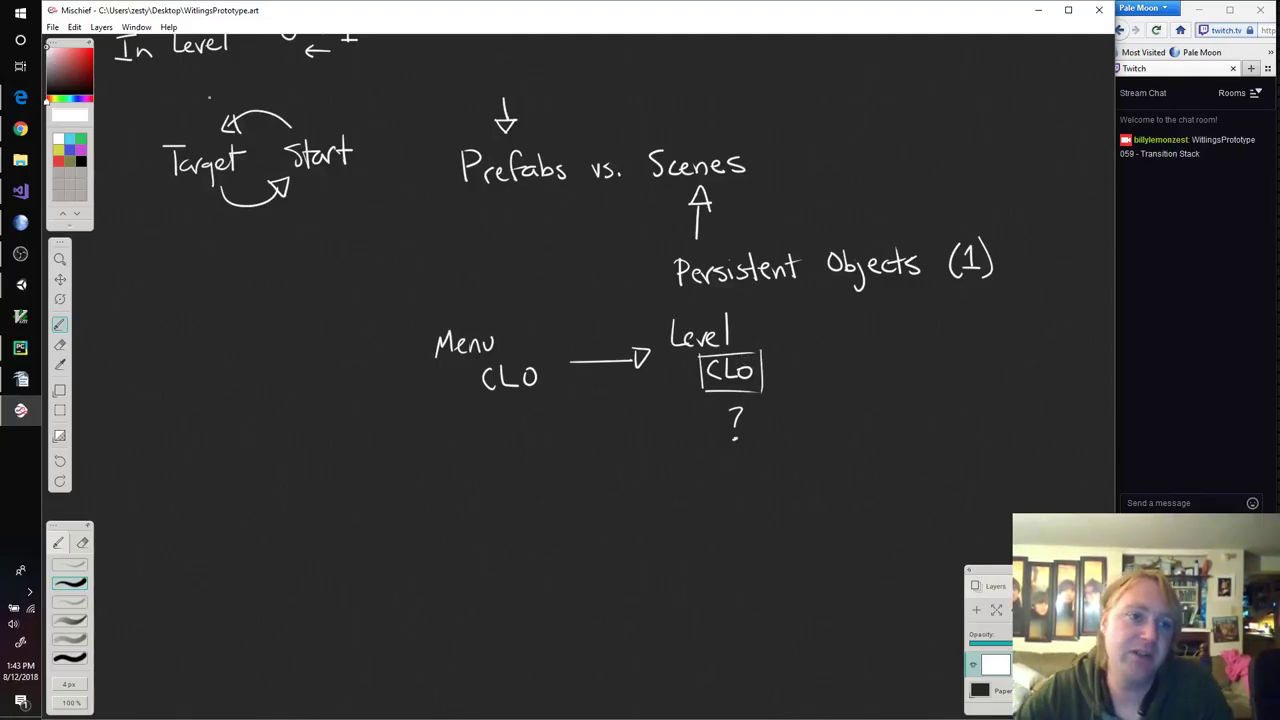
# Step: Cross out Level's boxed CLO in red, add a green check, and reset the pen to white
pyautogui.click(59, 161)
pyautogui.moveTo(705, 357)
pyautogui.mouseDown()
pyautogui.moveTo(760, 385)
pyautogui.moveTo(691, 391)
pyautogui.mouseUp()
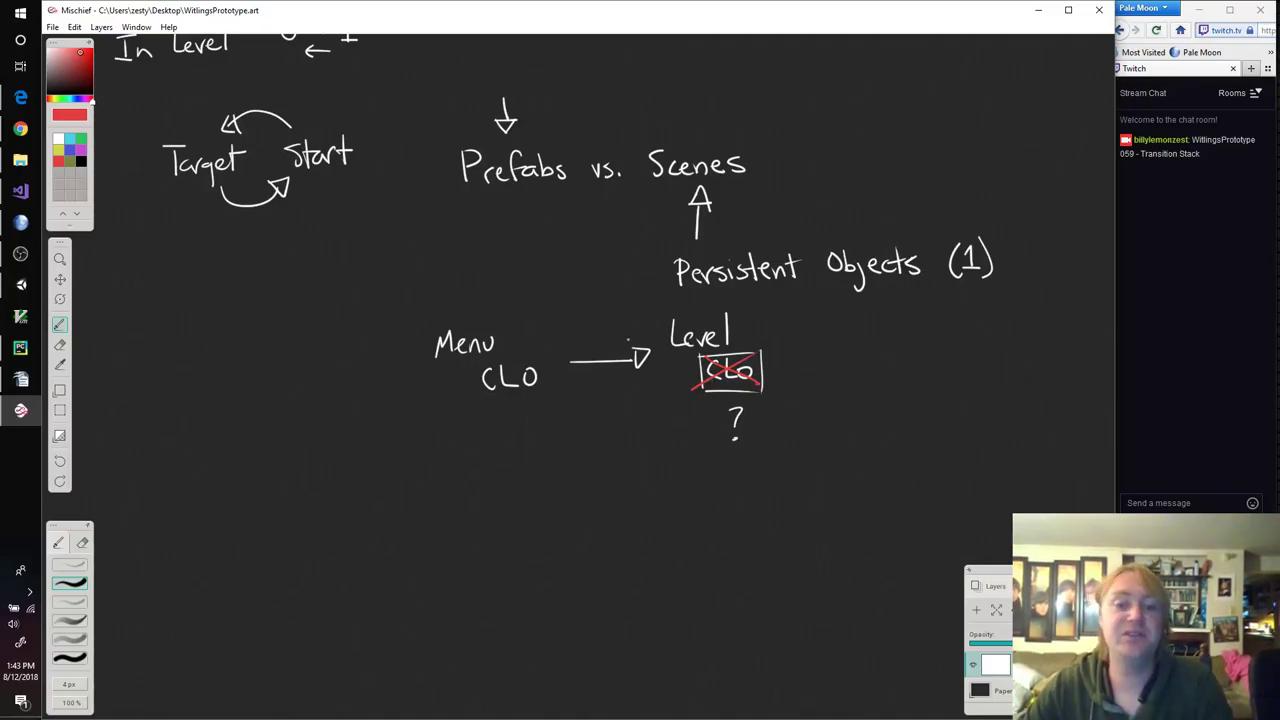
pyautogui.click(78, 144)
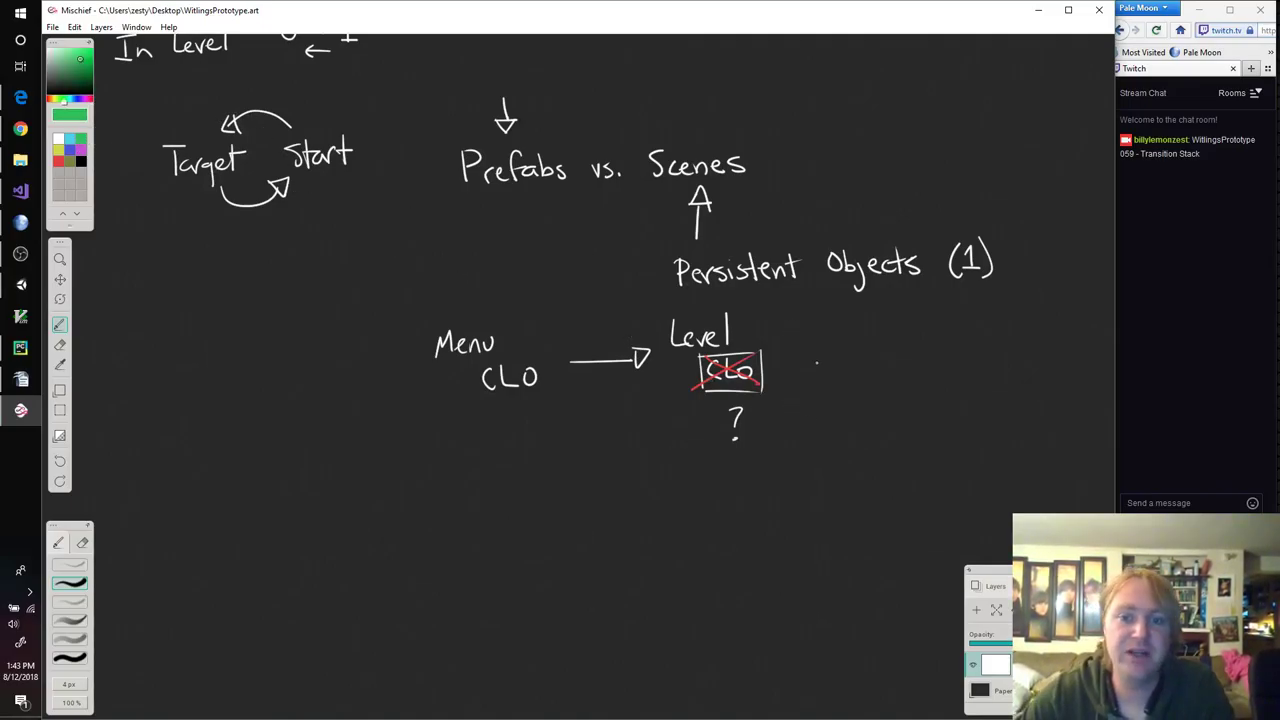
pyautogui.moveTo(796, 366); pyautogui.dragTo(821, 346)
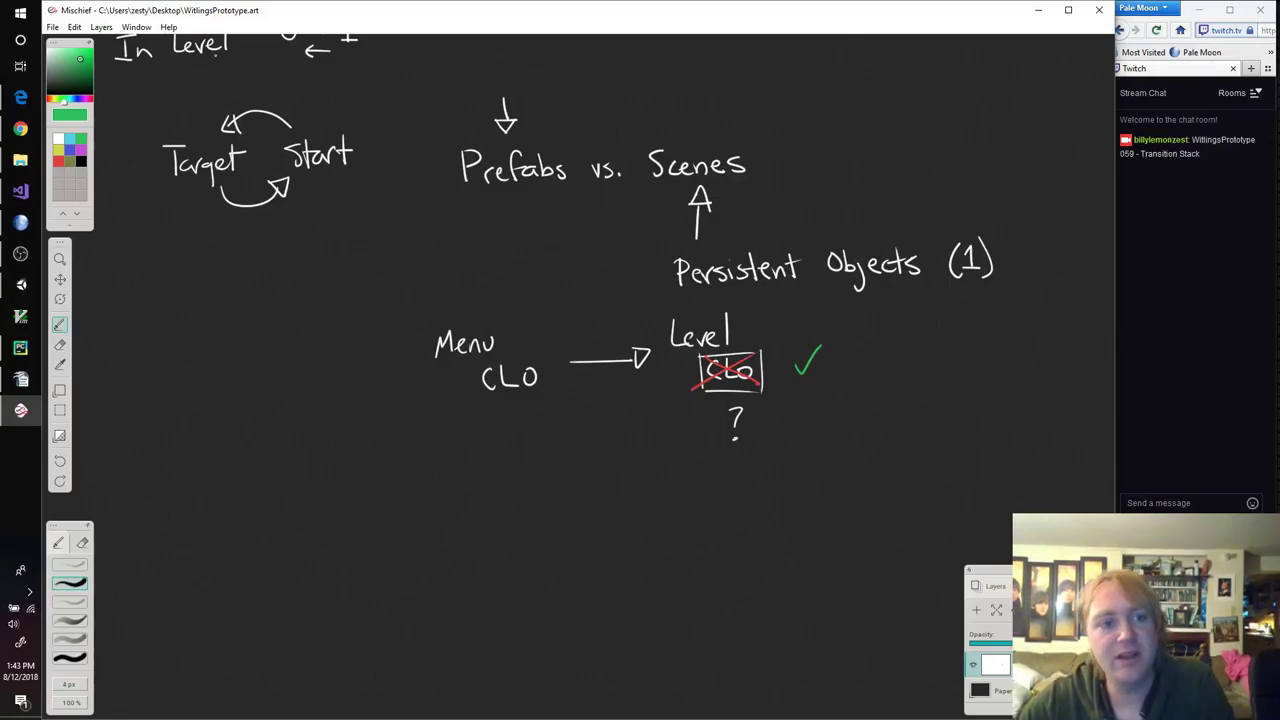
pyautogui.click(58, 139)
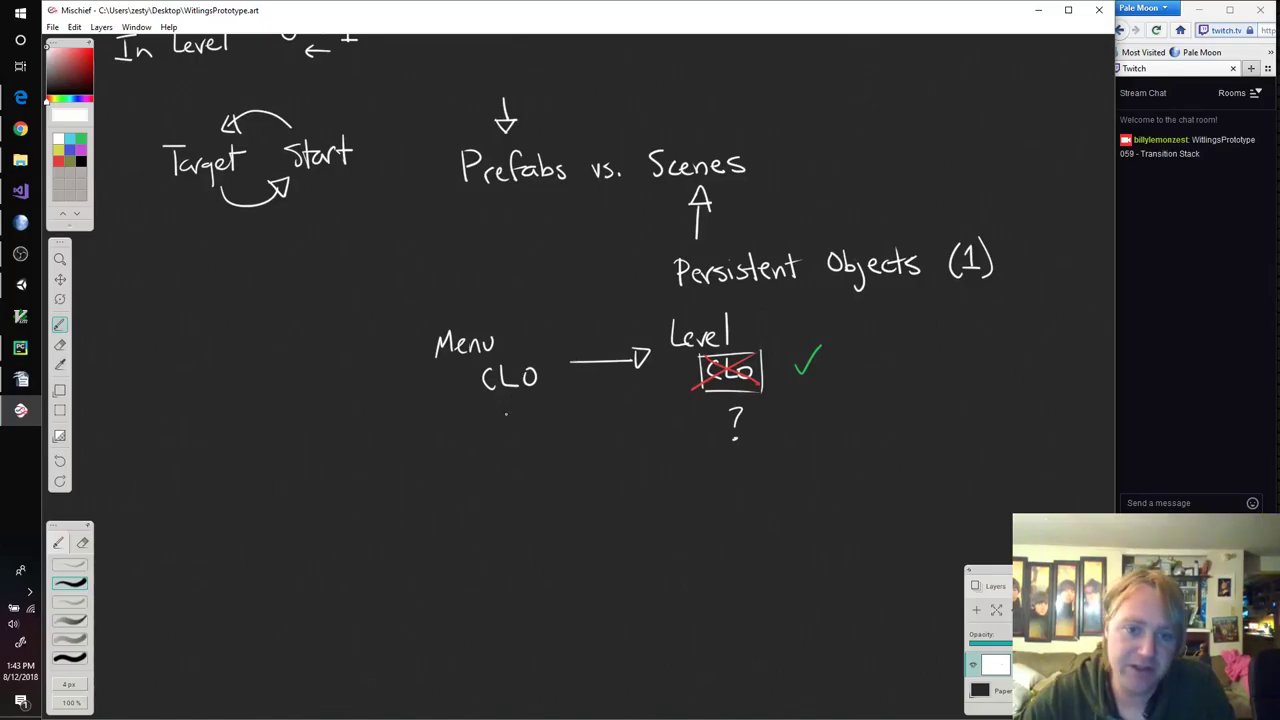
# Step: Write a bulleted 'BeginLevel' under Menu CLO leading via '||' to 'Awake', then return to Unity
pyautogui.moveTo(511, 412)
pyautogui.mouseDown()
pyautogui.moveTo(510, 434)
pyautogui.moveTo(538, 429)
pyautogui.moveTo(534, 457)
pyautogui.mouseUp()
pyautogui.moveTo(556, 414)
pyautogui.mouseDown()
pyautogui.moveTo(556, 430)
pyautogui.moveTo(597, 428)
pyautogui.mouseUp()
pyautogui.moveTo(598, 421); pyautogui.dragTo(608, 428)
pyautogui.moveTo(612, 415); pyautogui.dragTo(647, 431)
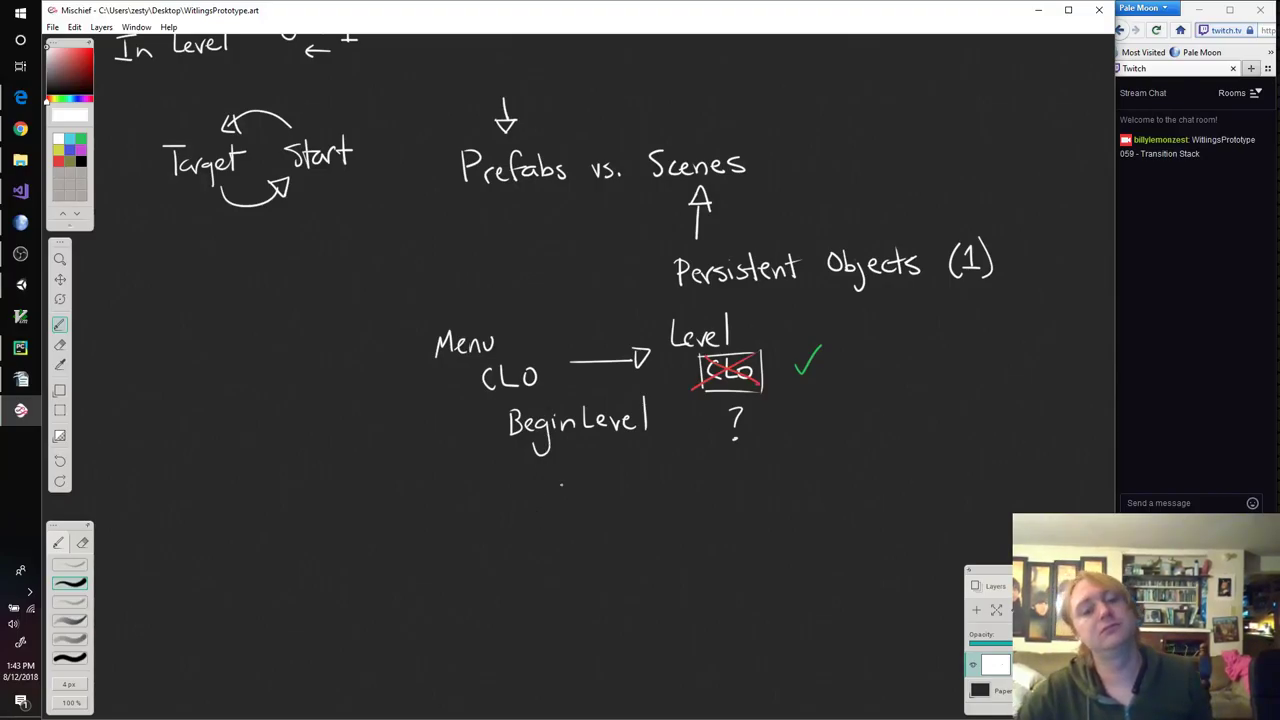
pyautogui.moveTo(571, 447)
pyautogui.mouseDown()
pyautogui.moveTo(581, 469)
pyautogui.moveTo(570, 503)
pyautogui.moveTo(583, 501)
pyautogui.mouseUp()
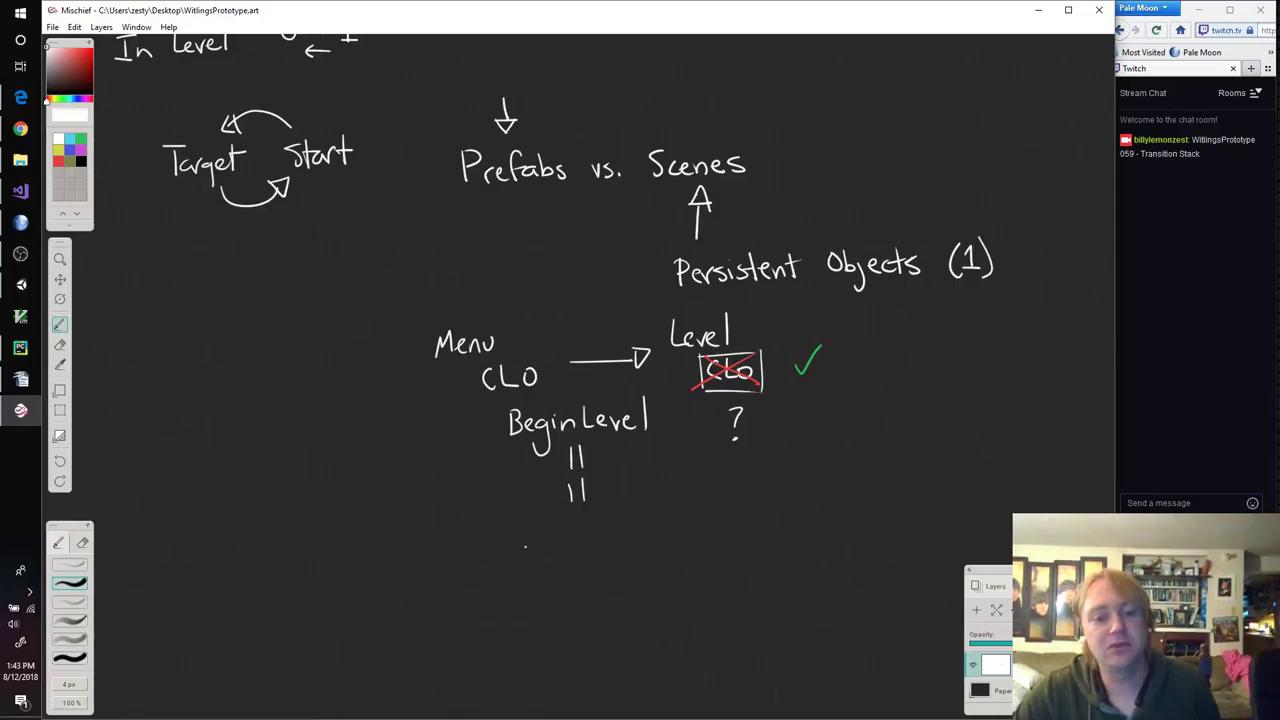
pyautogui.moveTo(529, 549)
pyautogui.mouseDown()
pyautogui.moveTo(532, 538)
pyautogui.moveTo(547, 548)
pyautogui.mouseUp()
pyautogui.moveTo(531, 536); pyautogui.dragTo(618, 543)
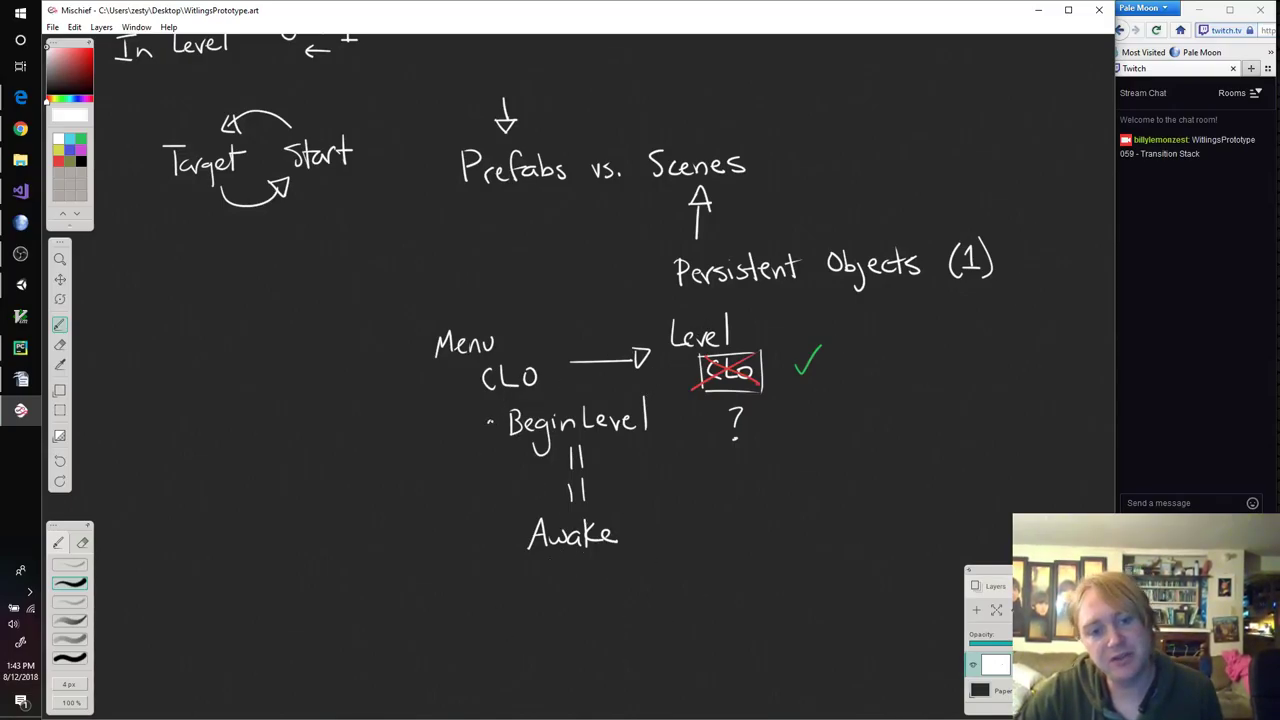
pyautogui.click(490, 421)
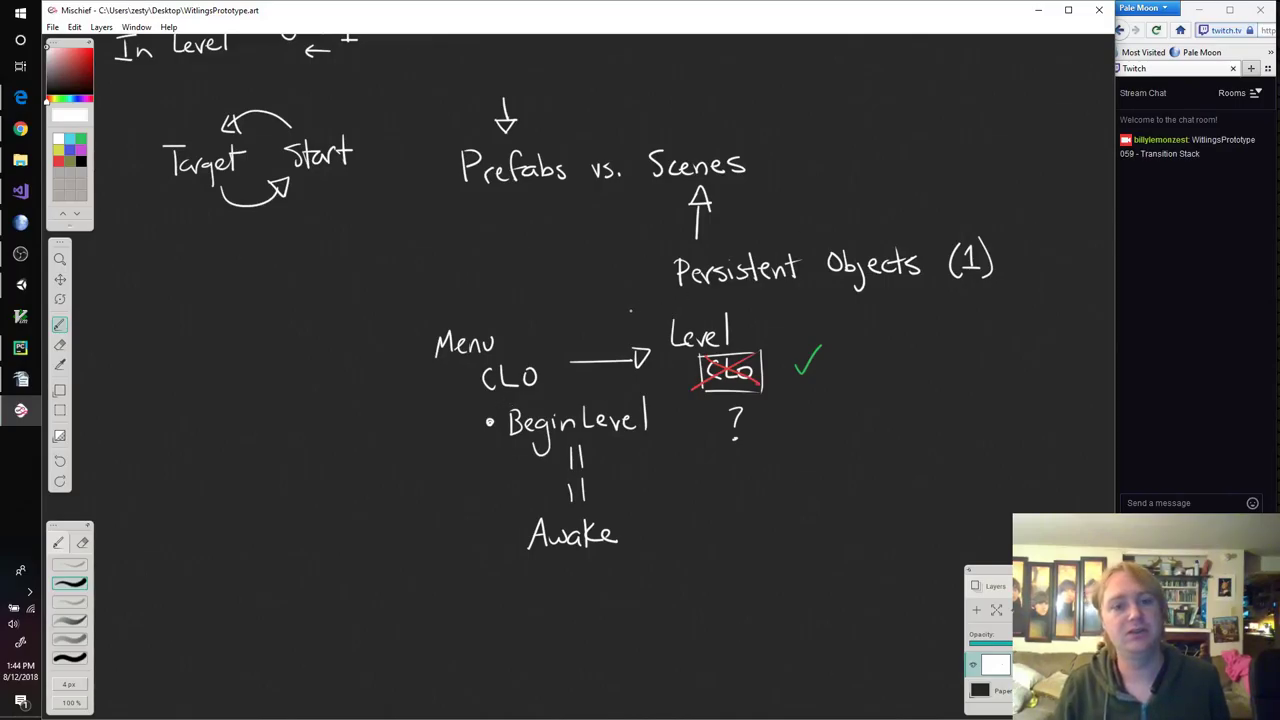
pyautogui.click(30, 283)
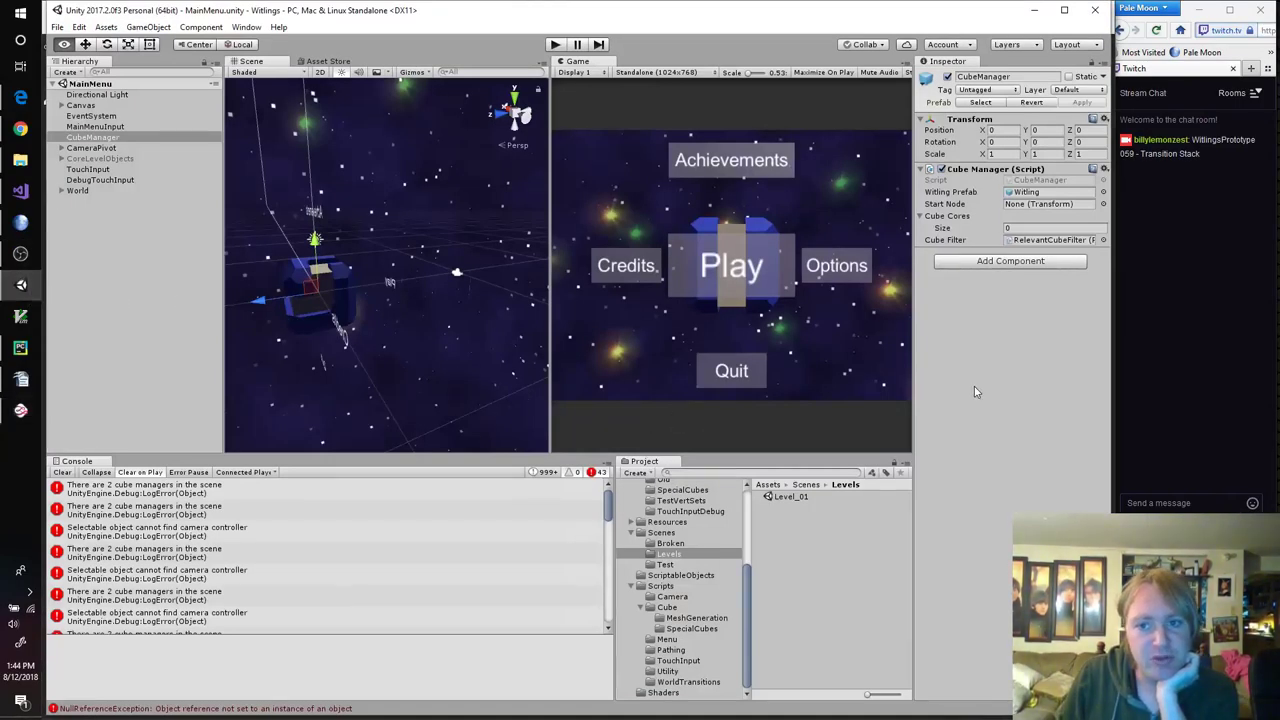
# Step: Expand CoreLevelObjects and inspect MouseController, CubeSelector and CubeController in the Inspector
pyautogui.click(58, 159)
pyautogui.click(61, 159)
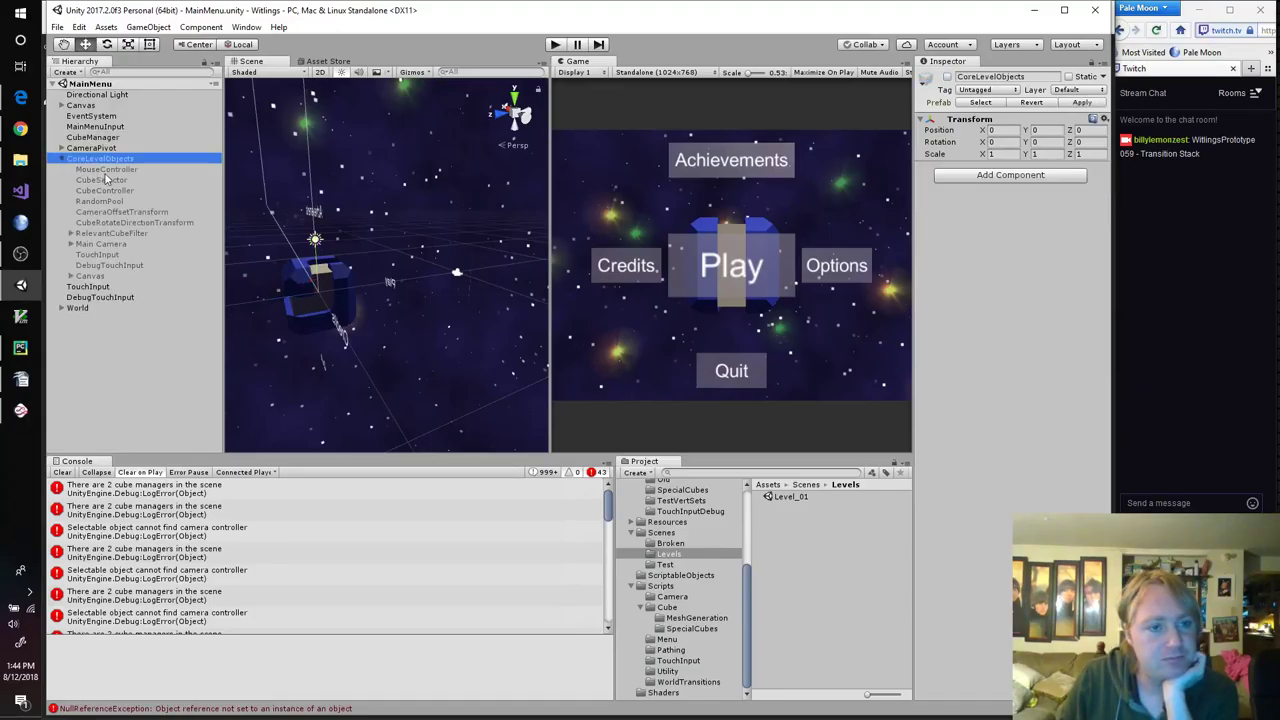
pyautogui.click(110, 171)
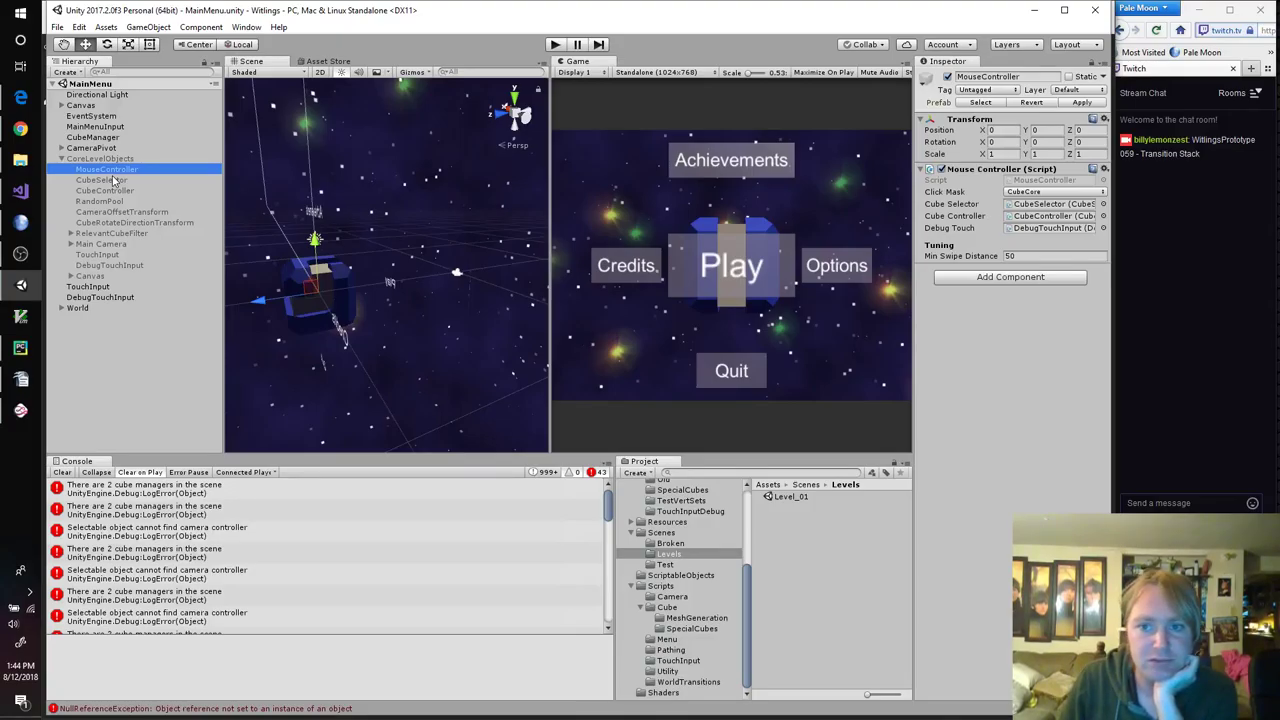
pyautogui.click(112, 183)
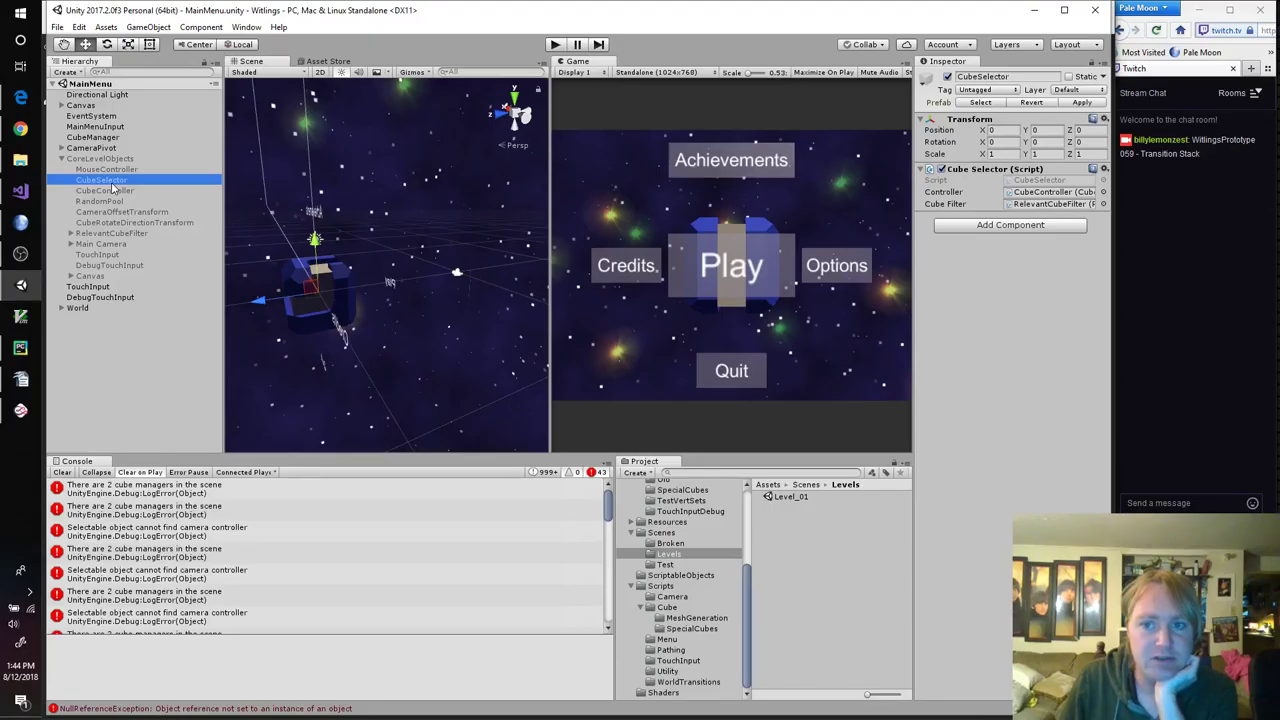
pyautogui.click(115, 193)
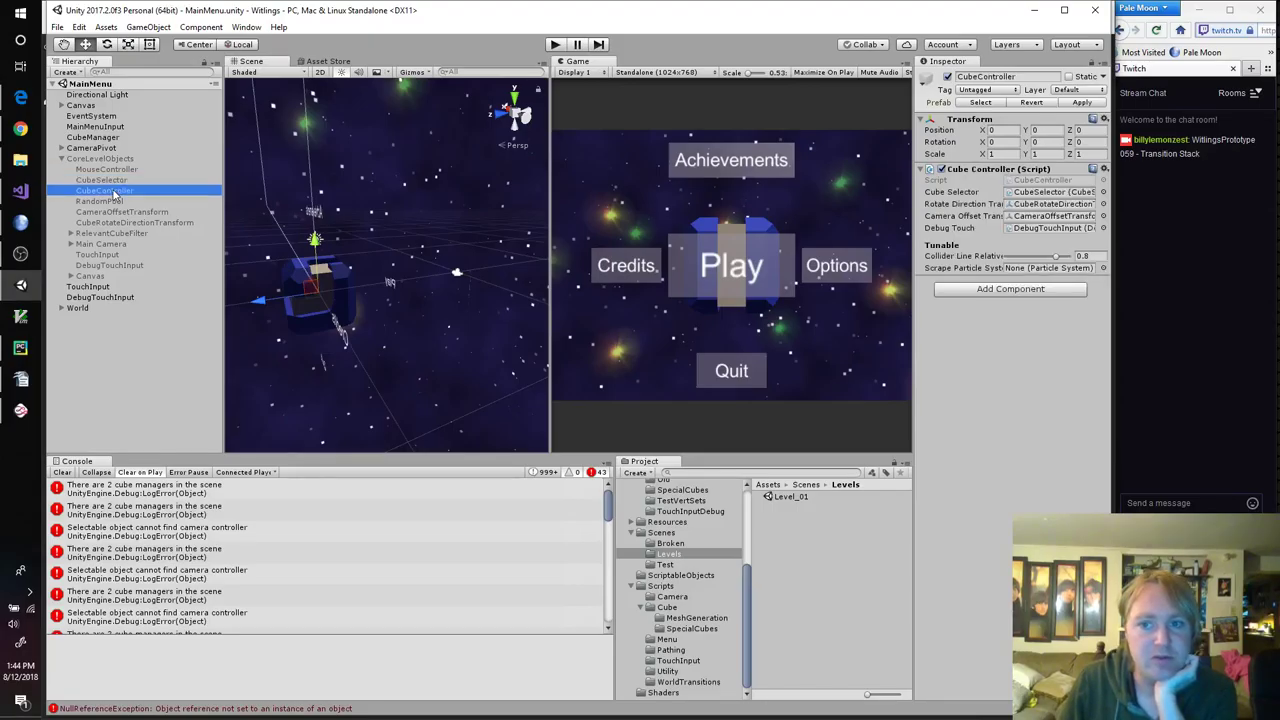
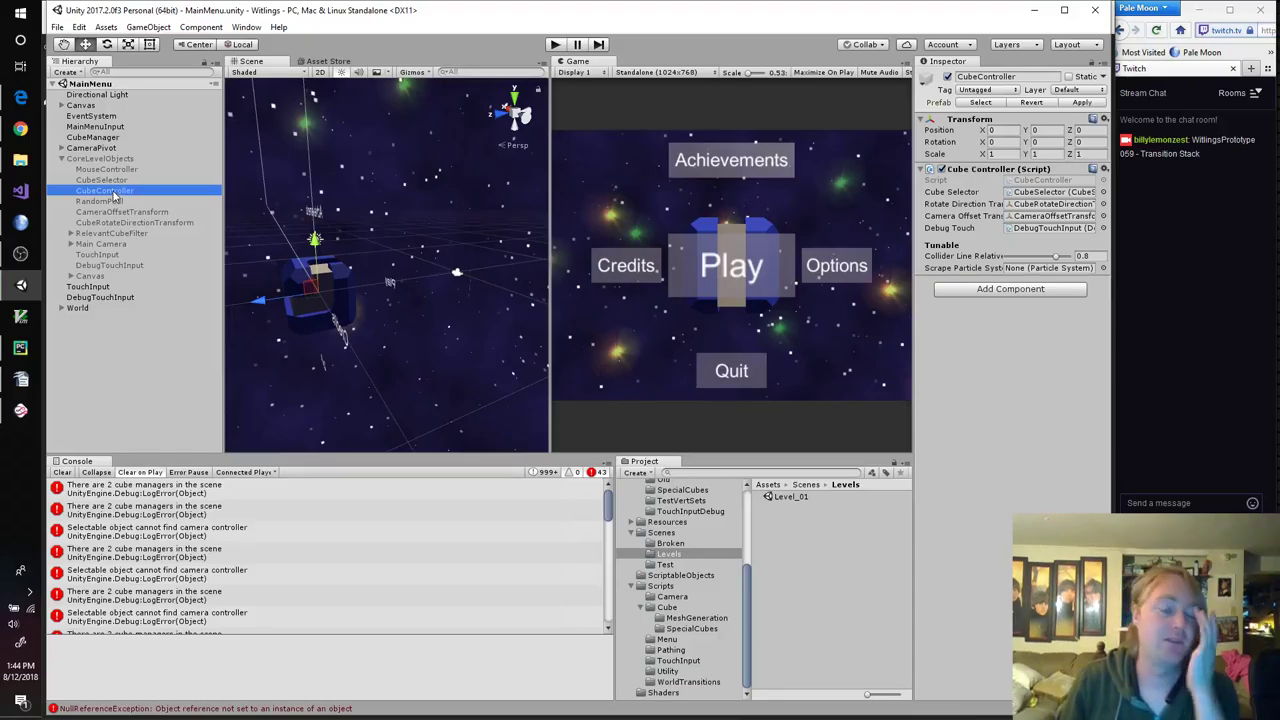
# Step: Inspect MainMenuInput and then CubeManager in the Hierarchy, and open the Level_01 scene
pyautogui.click(97, 127)
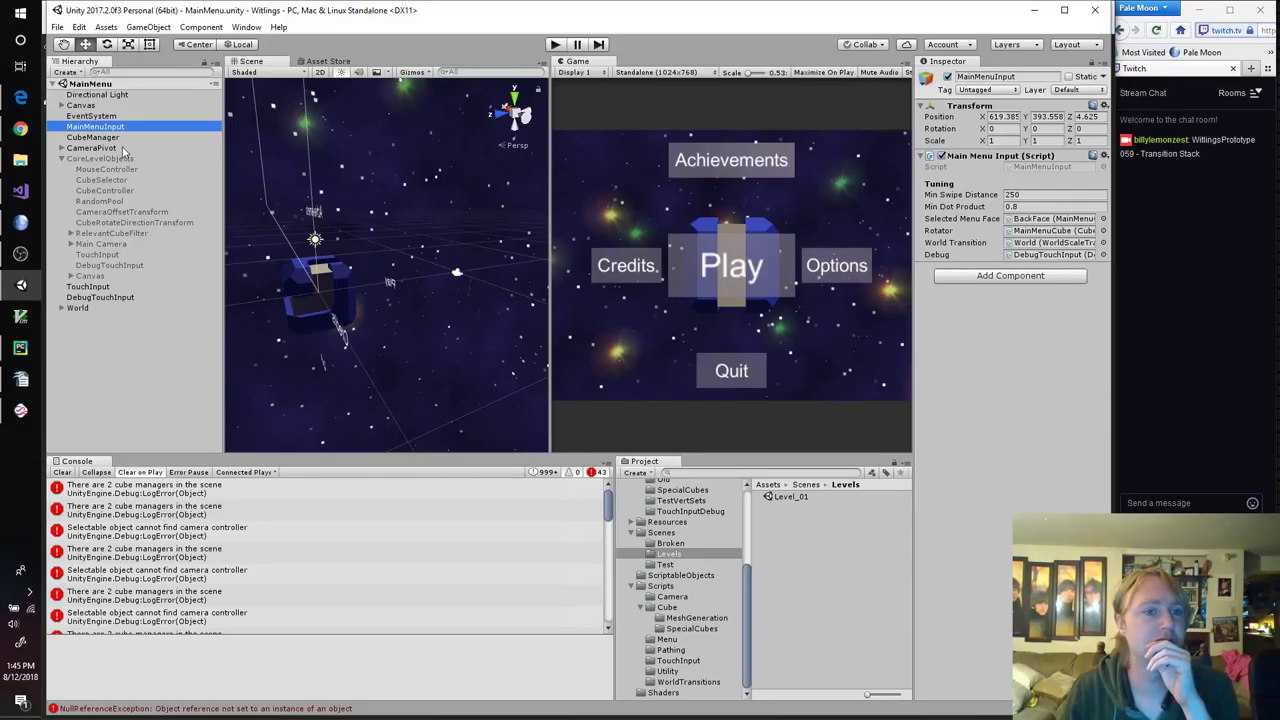
pyautogui.click(115, 137)
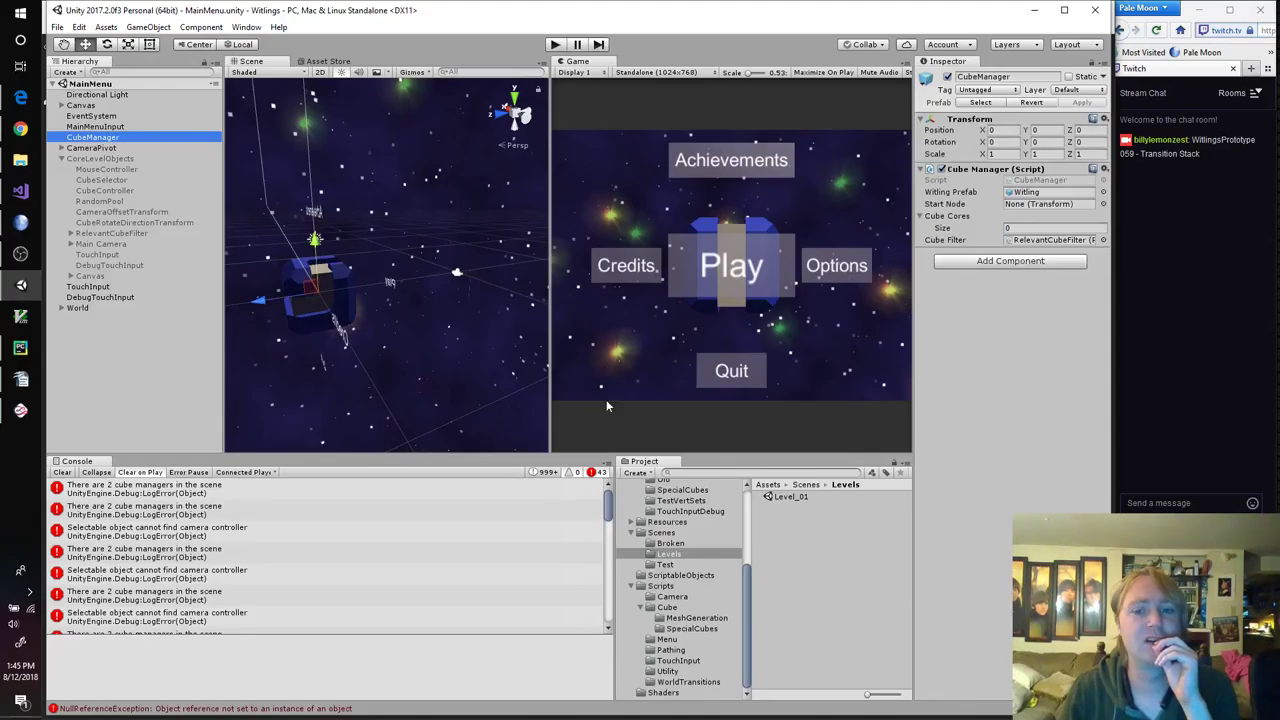
pyautogui.doubleClick(790, 497)
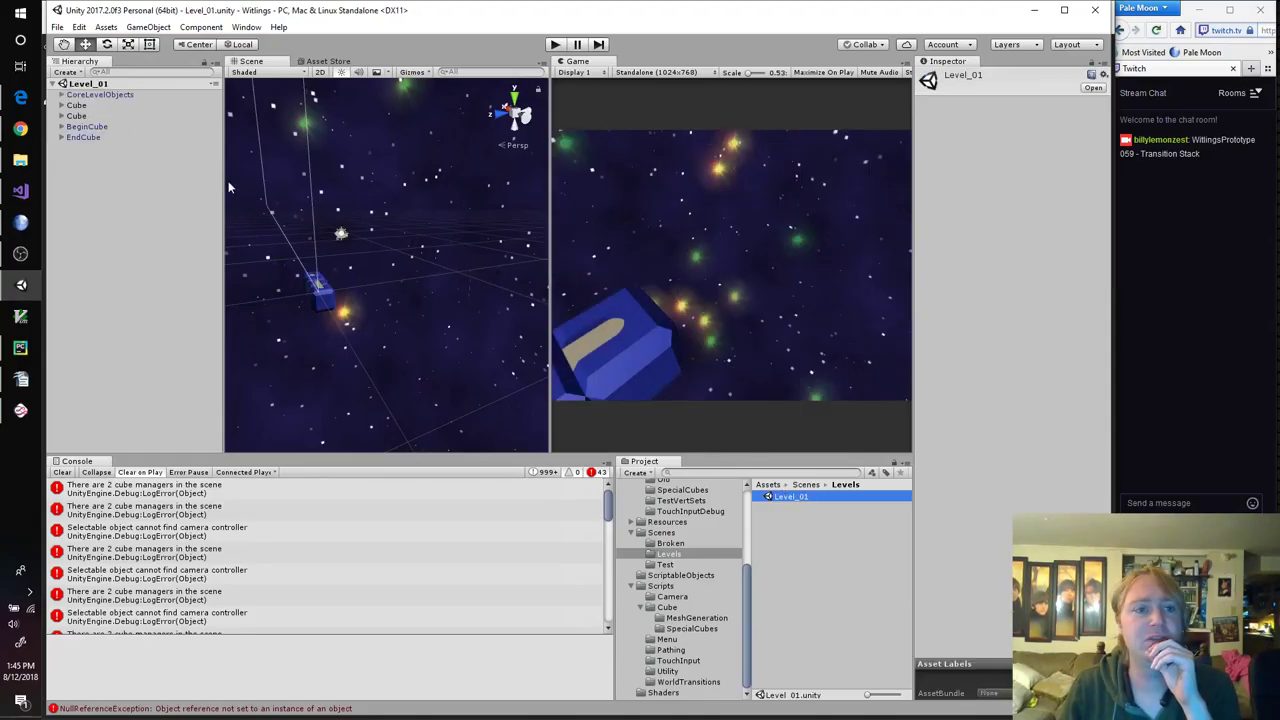
# Step: Trace Level_01's CubeManager Start Node to BeginCube's StartNode, frame it, then bring up OBS
pyautogui.click(62, 94)
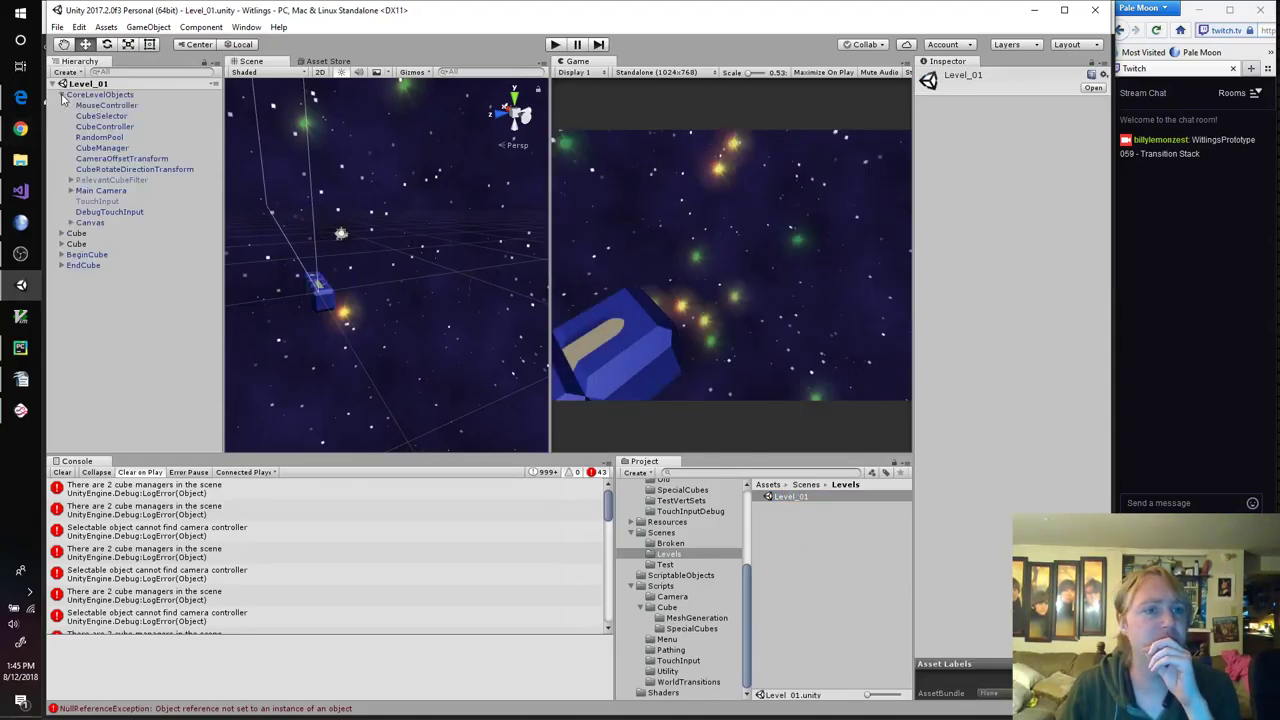
pyautogui.click(102, 148)
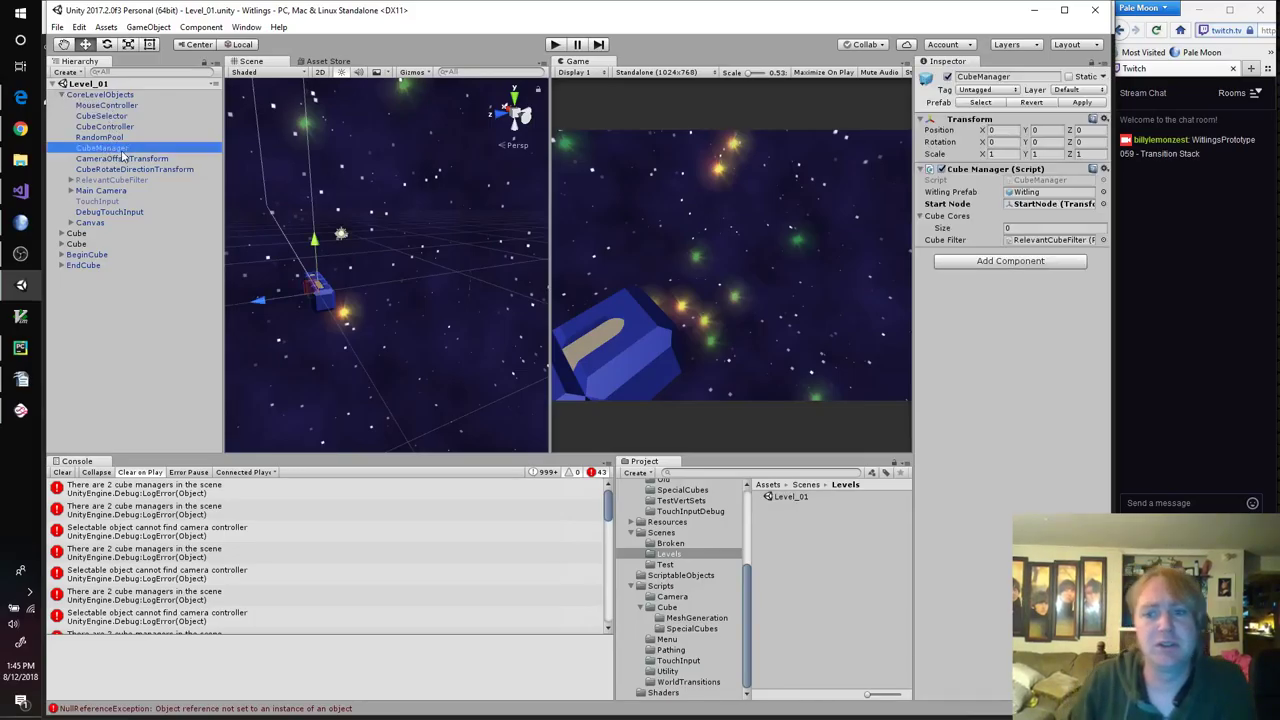
pyautogui.click(1055, 207)
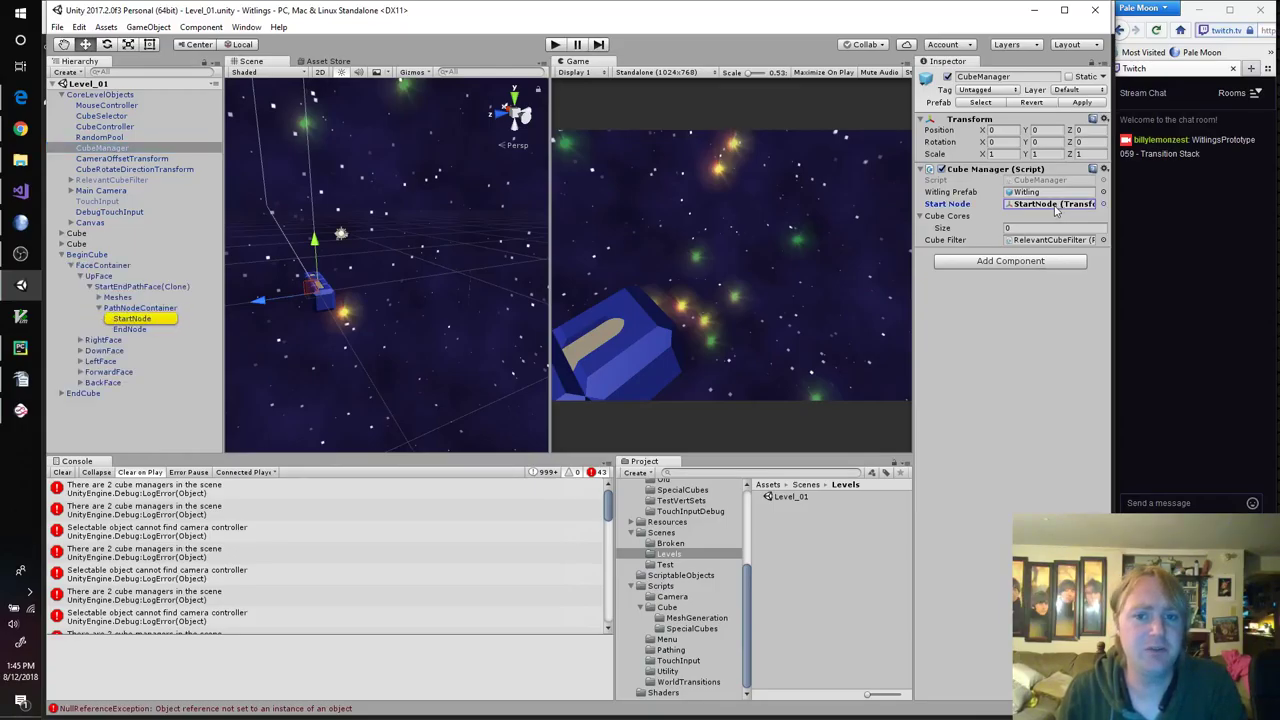
pyautogui.doubleClick(161, 322)
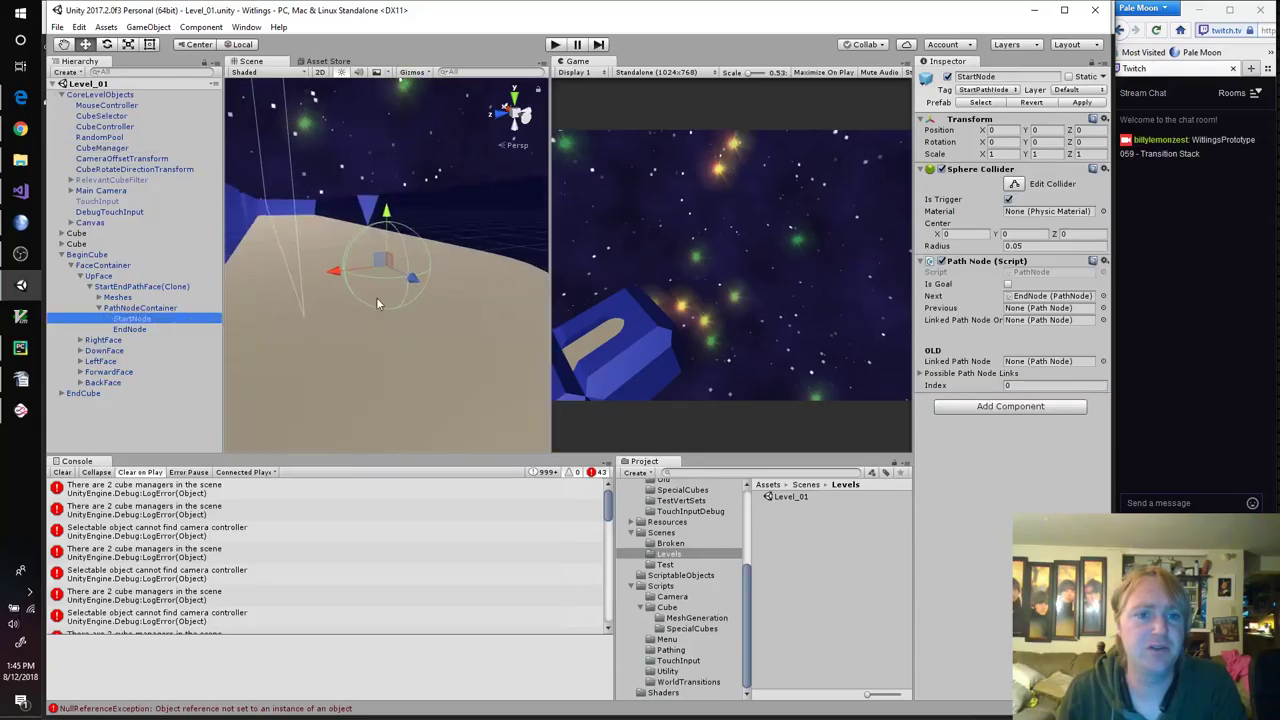
pyautogui.scroll(-5, 332, 321)
pyautogui.keyDown('alt'); pyautogui.moveTo(332, 321); pyautogui.dragTo(453, 296); pyautogui.keyUp('alt')
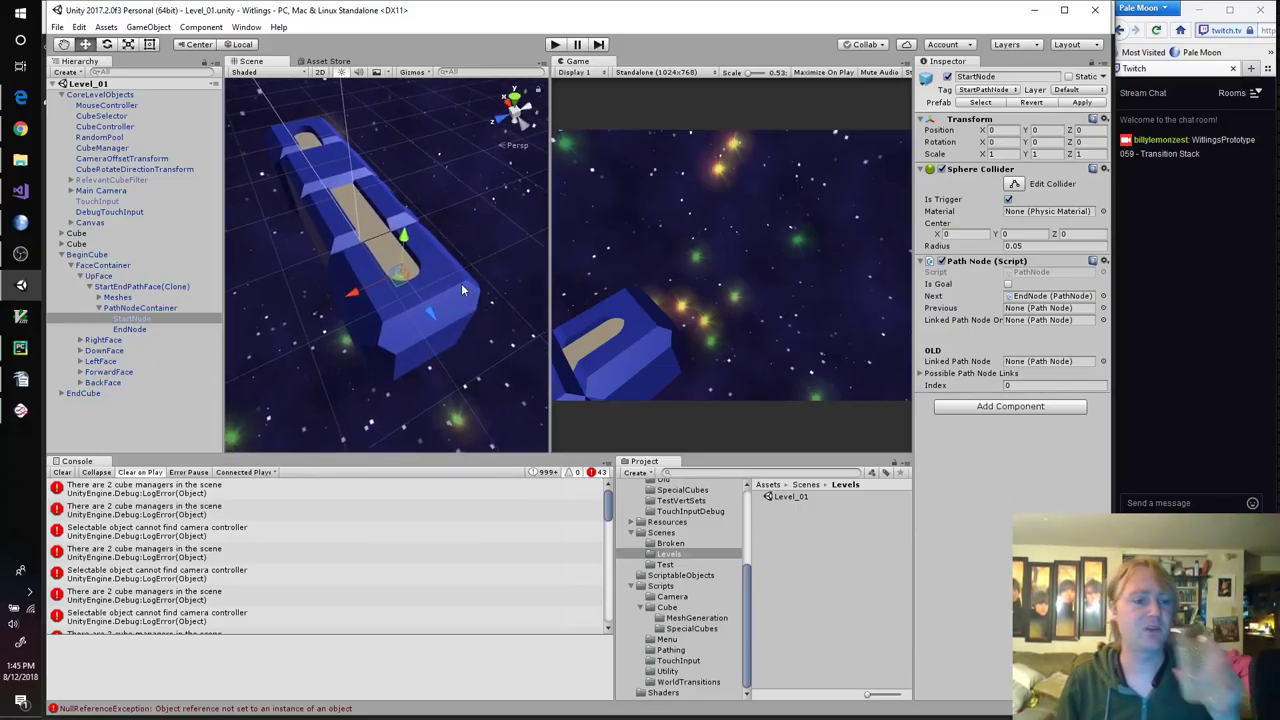
pyautogui.click(30, 258)
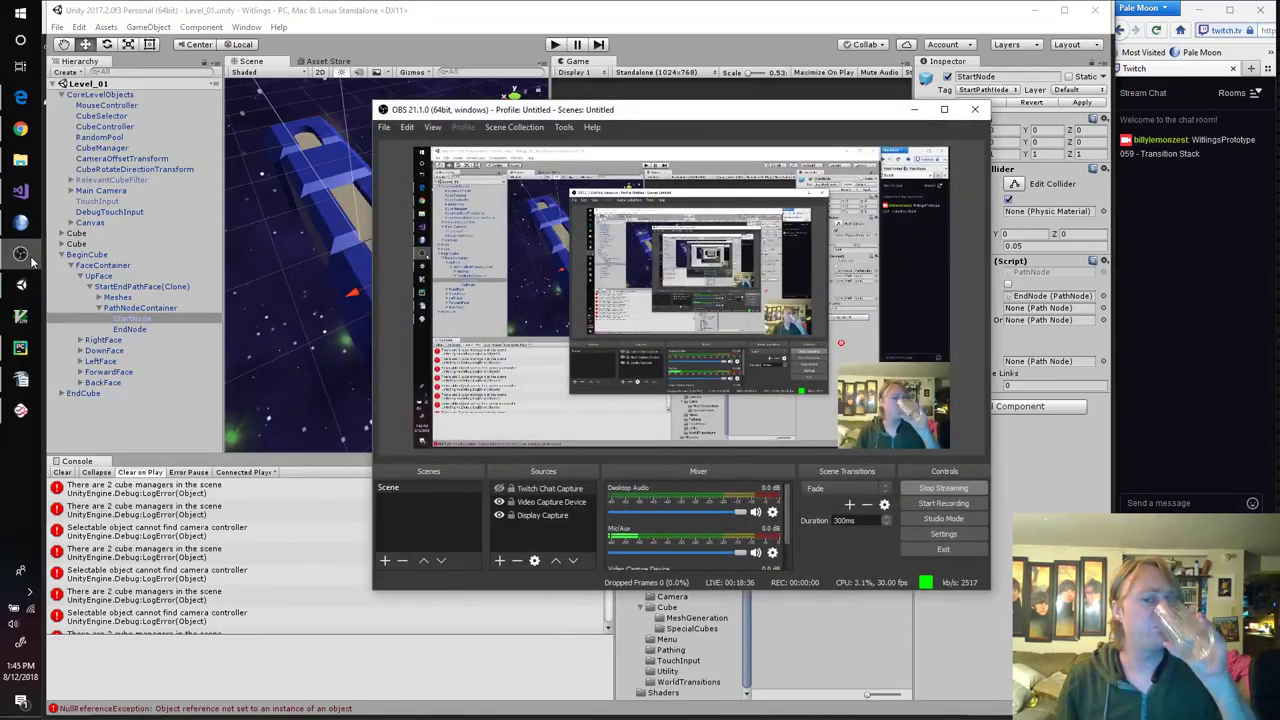
# Step: Minimize OBS Studio to get back to Unity's Level_01 scene
pyautogui.click(30, 258)
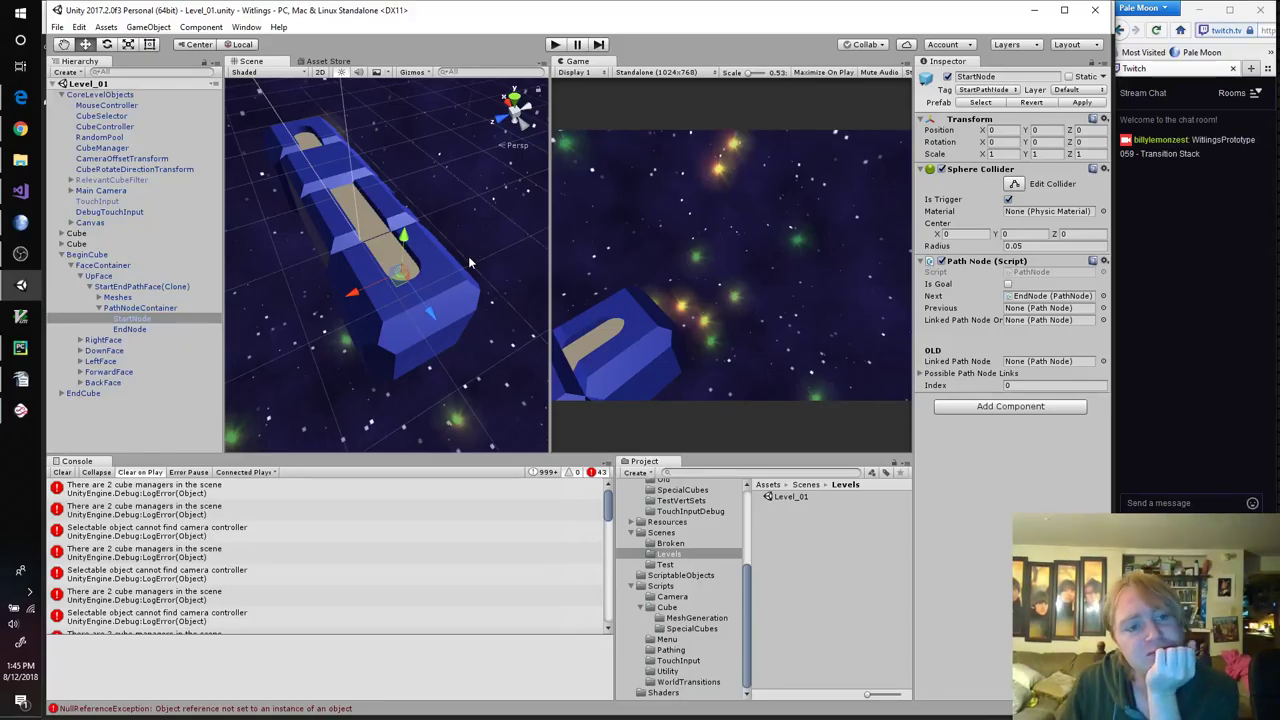
# Step: Review MouseController, RandomPool, CubeManager, CubeRotateDirectionTransform, Main Camera and CameraLight settings
pyautogui.click(146, 106)
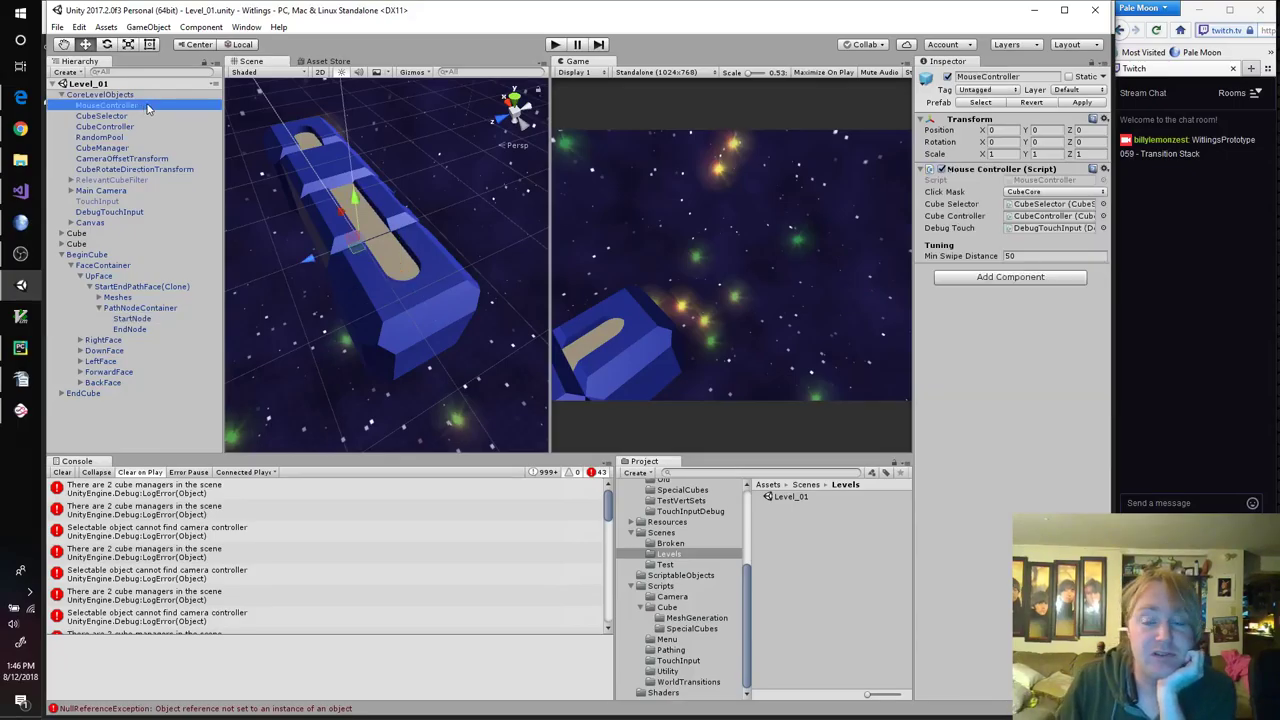
pyautogui.press('Down')
pyautogui.press('Down')
pyautogui.press('Down')
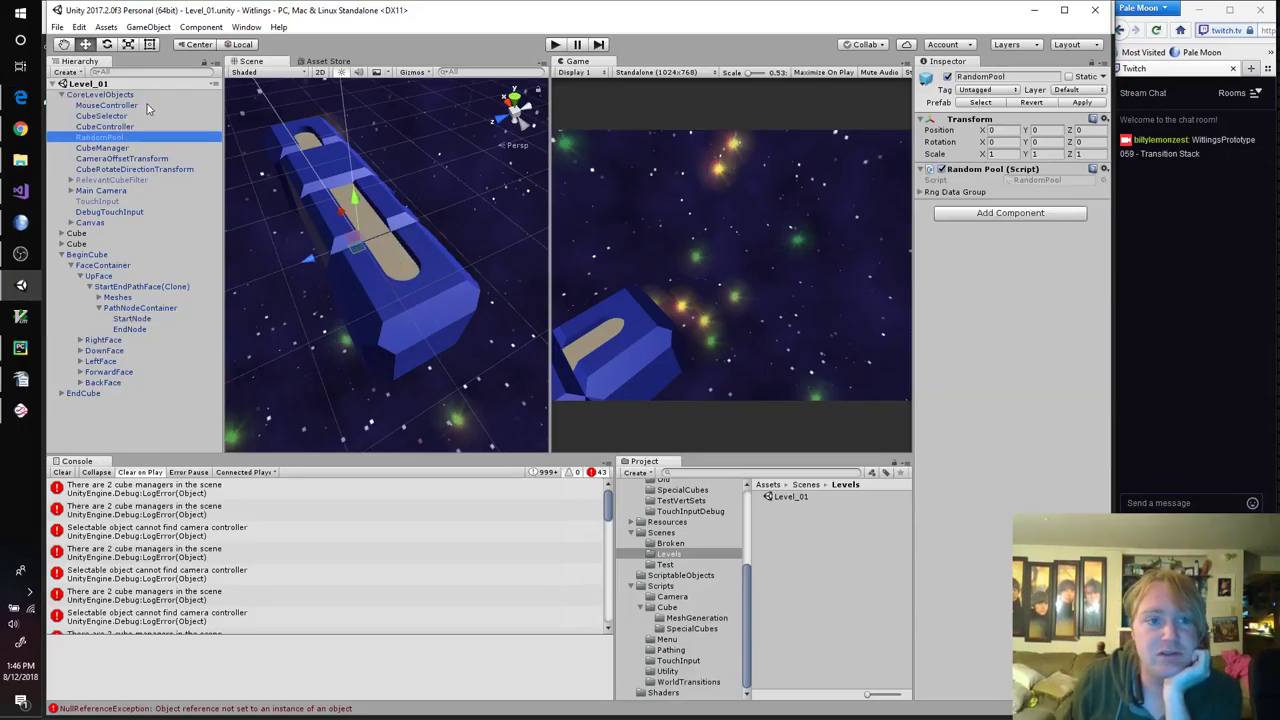
pyautogui.press('Down')
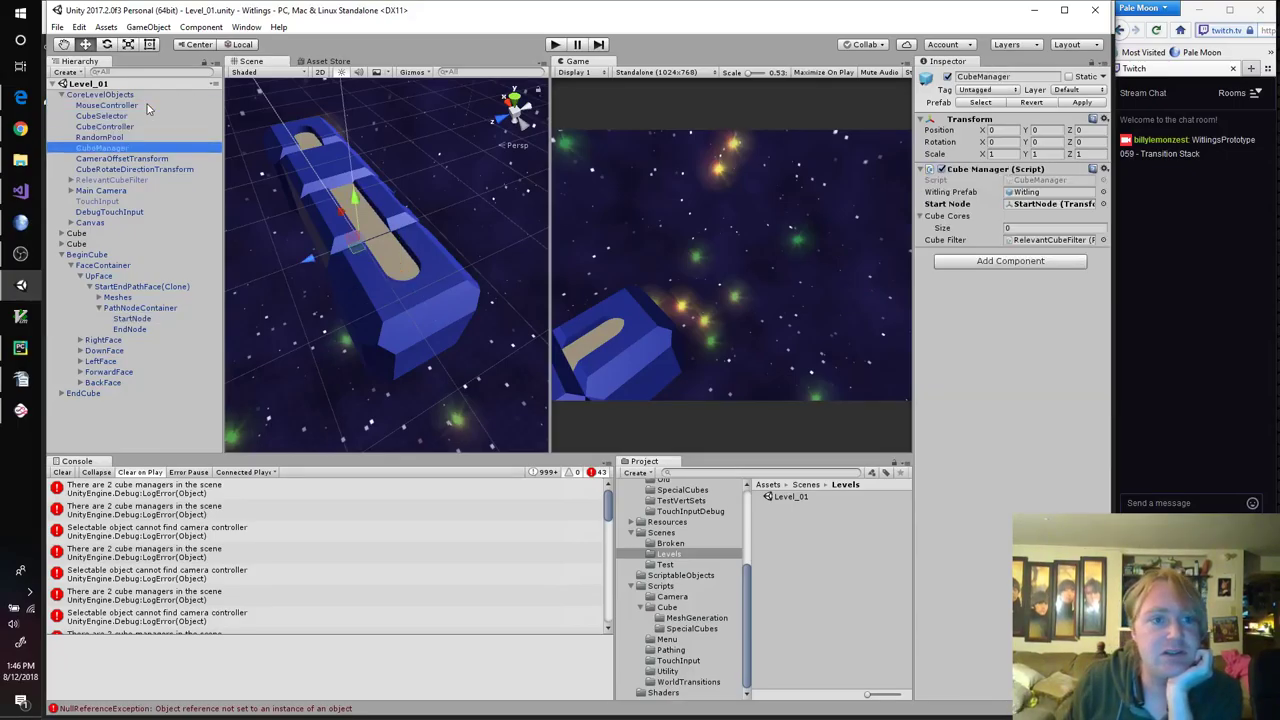
pyautogui.press('Down')
pyautogui.press('Down')
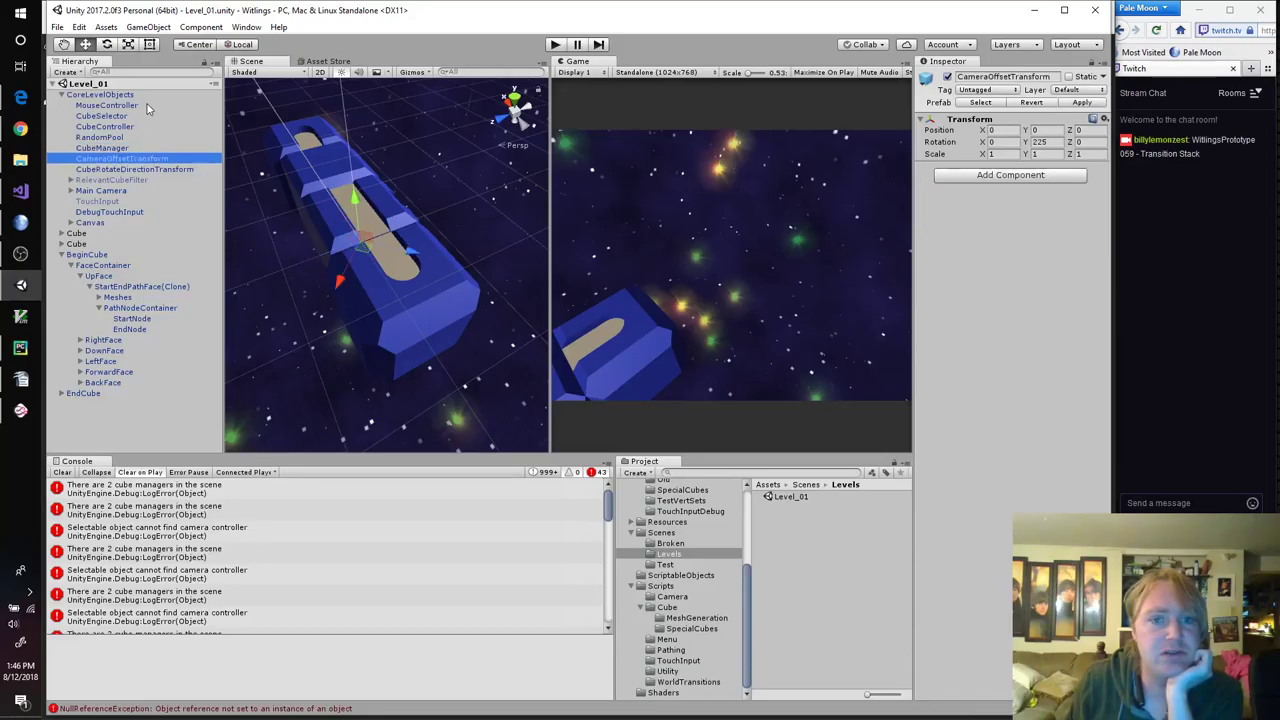
pyautogui.press('Down')
pyautogui.press('Down')
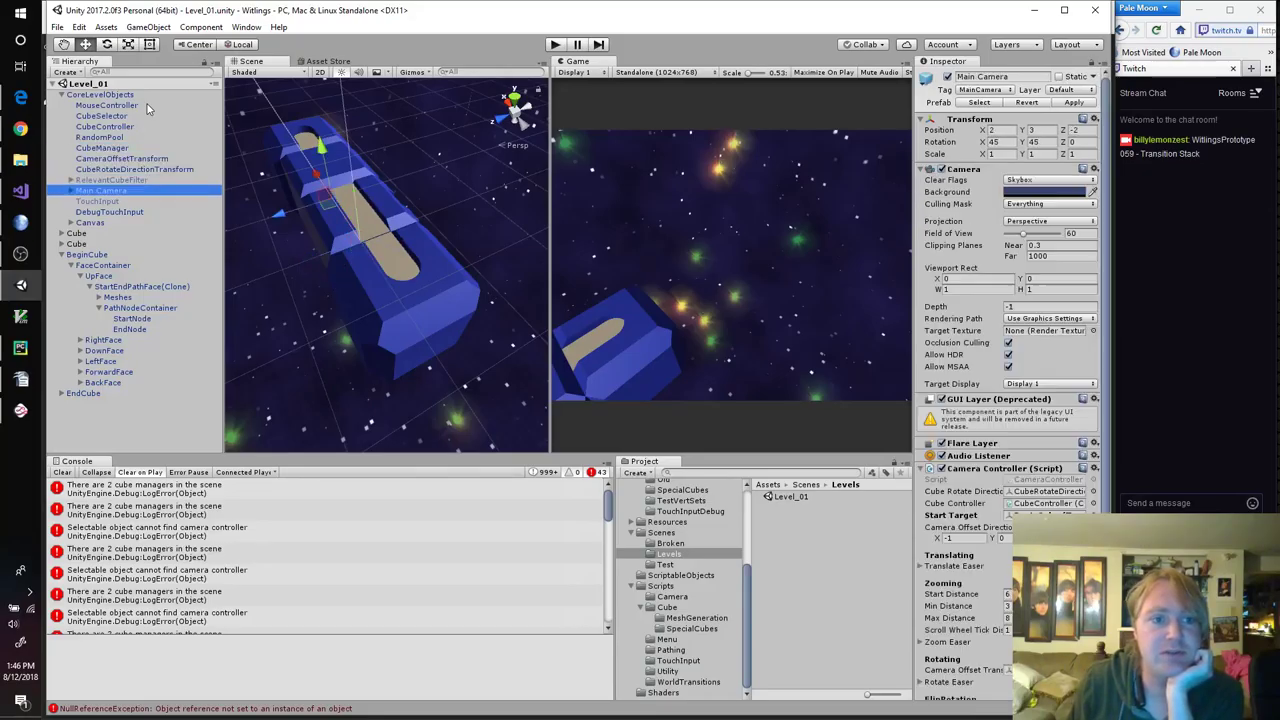
pyautogui.press('Right')
pyautogui.press('Down')
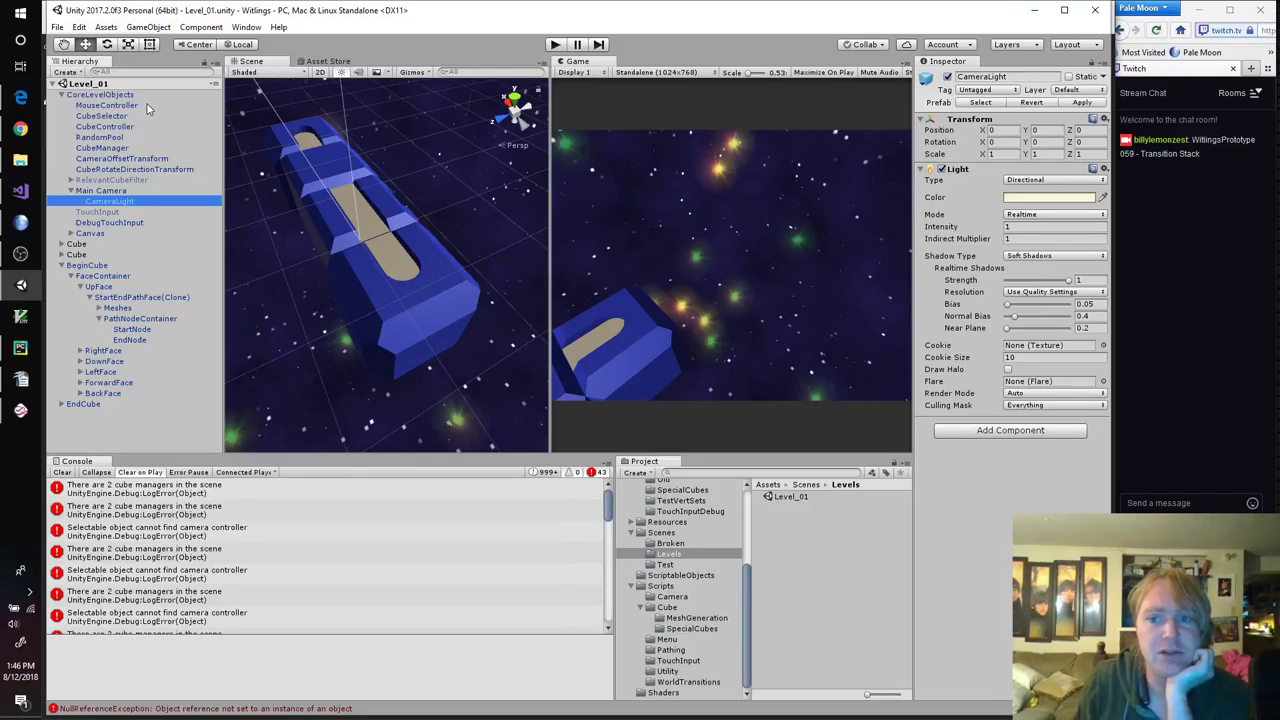
pyautogui.press('Up')
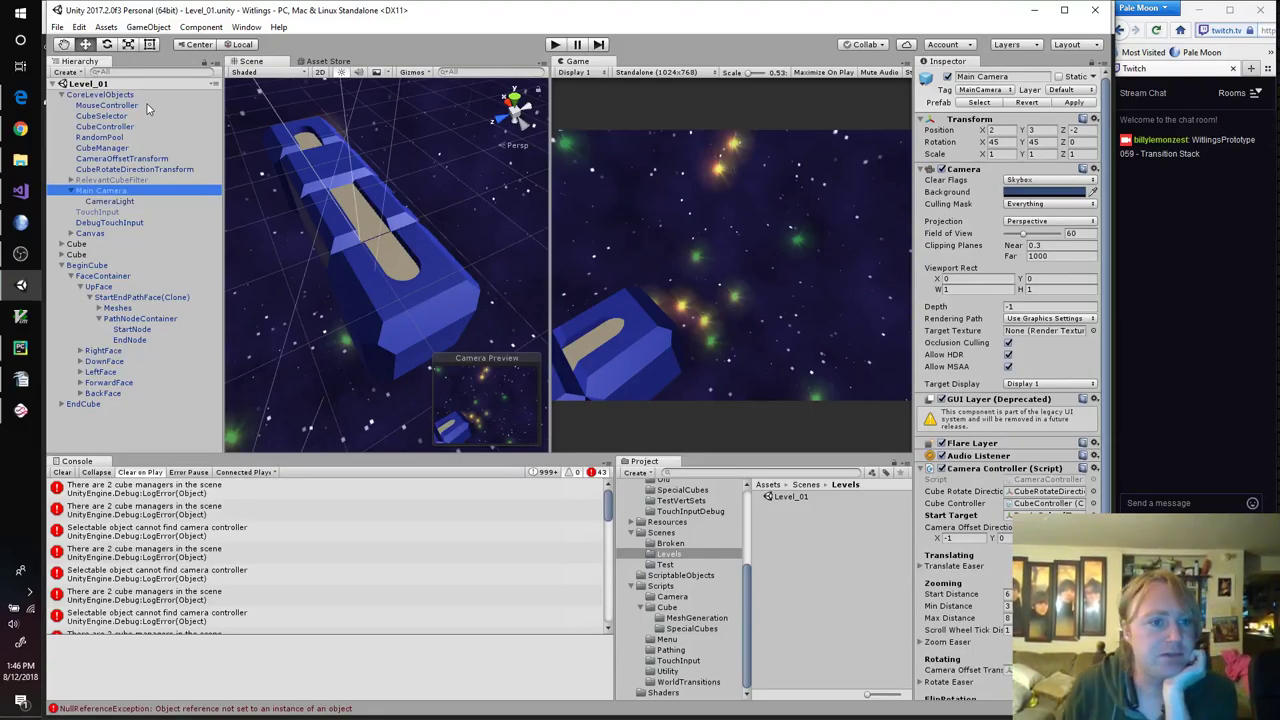
# Step: Review DebugTouchInput, Canvas, DebugPointContainer, CubeController and CoreLevelObjects, then reopen the MainMenu scene
pyautogui.press('Down')
pyautogui.press('Down')
pyautogui.press('Down')
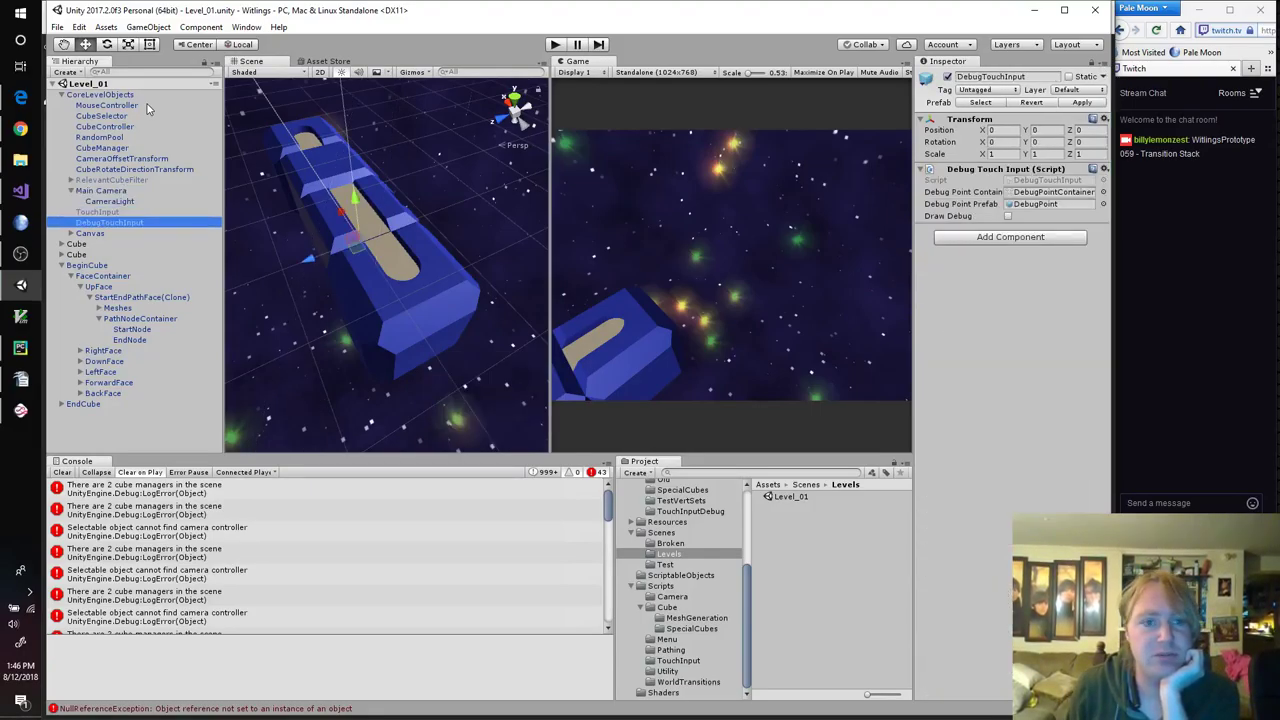
pyautogui.press('Down')
pyautogui.press('Right')
pyautogui.press('Down')
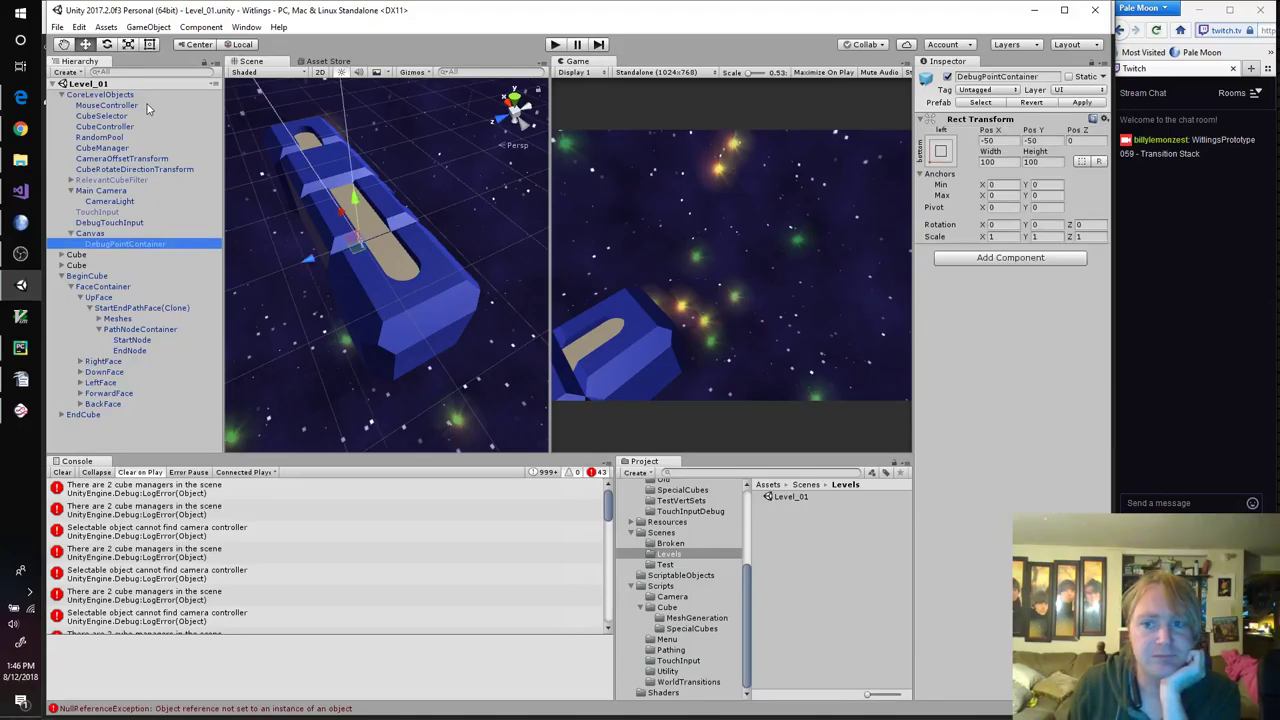
pyautogui.press('Up')
pyautogui.press('Up')
pyautogui.press('Up')
pyautogui.press('Up')
pyautogui.press('Up')
pyautogui.press('Up')
pyautogui.press('Up')
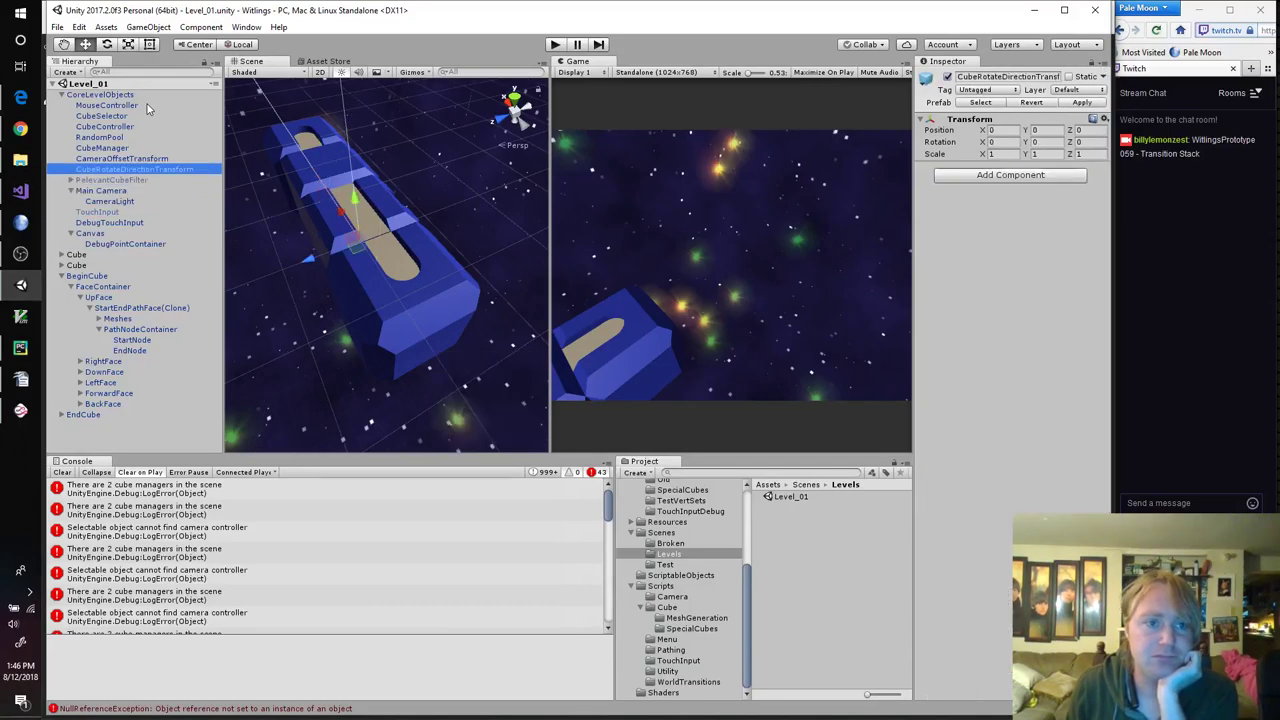
pyautogui.press('Up')
pyautogui.press('Up')
pyautogui.press('Up')
pyautogui.press('Up')
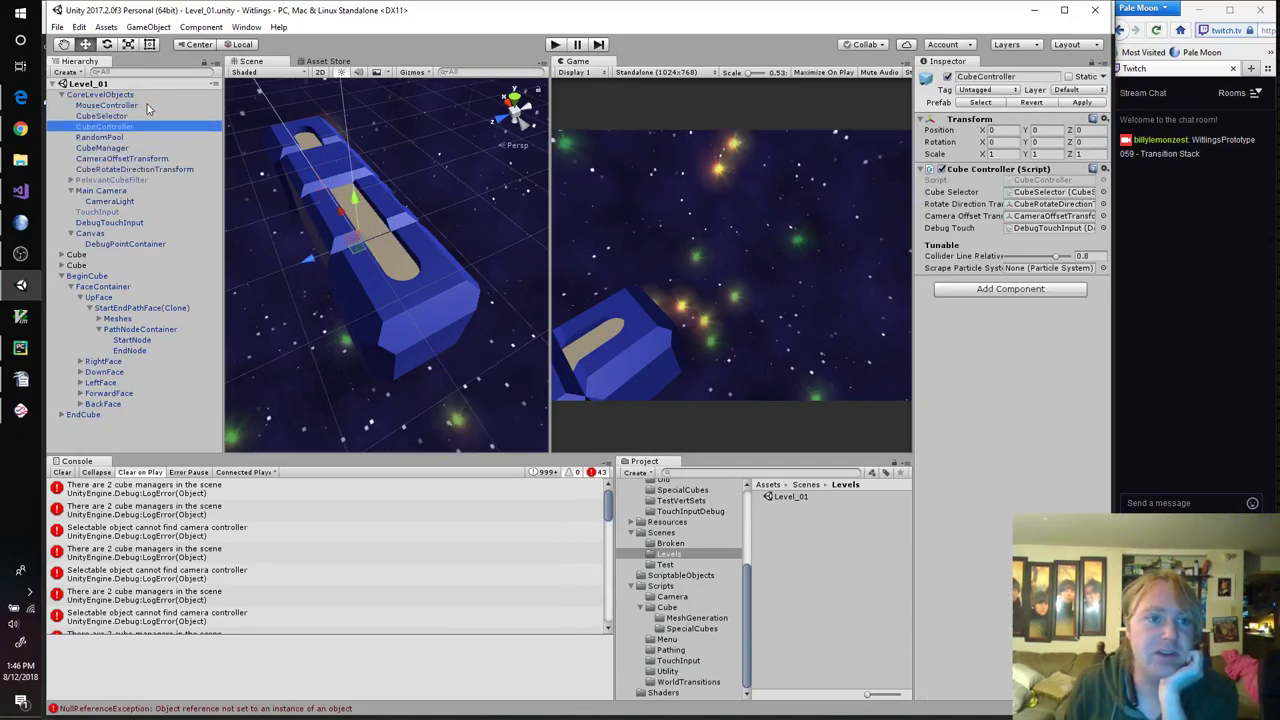
pyautogui.press('Down')
pyautogui.press('Down')
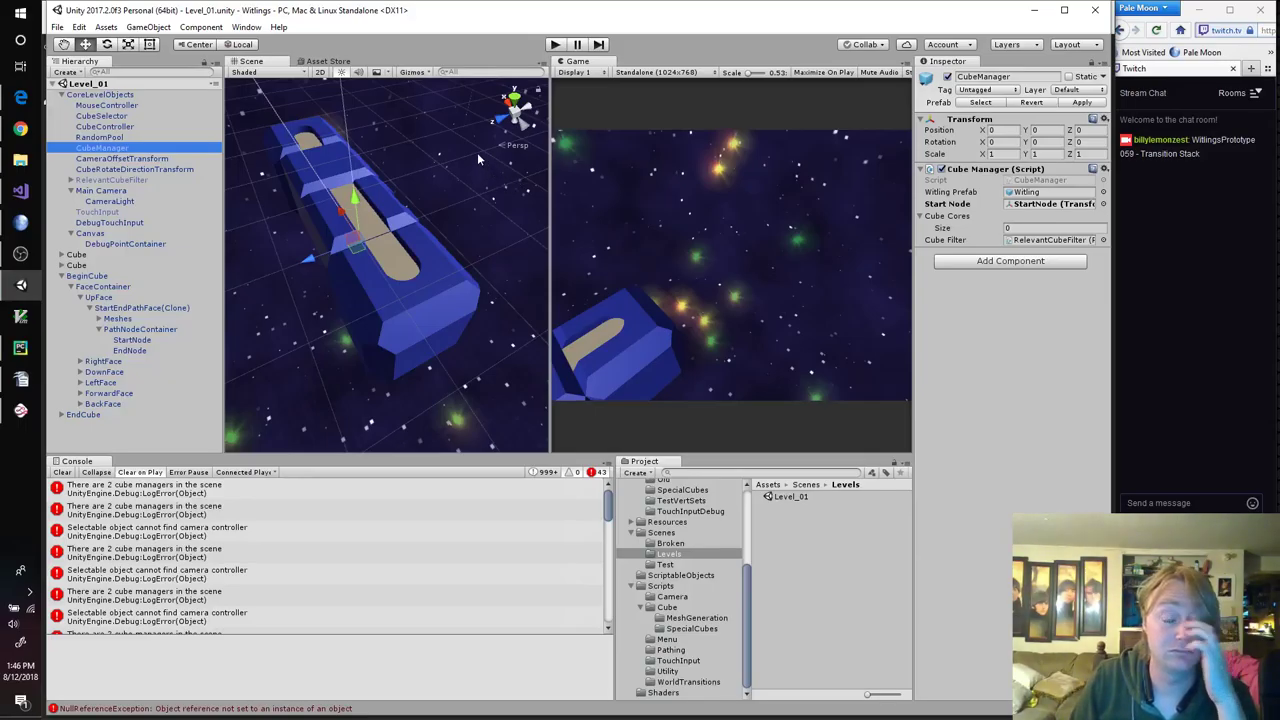
pyautogui.click(170, 95)
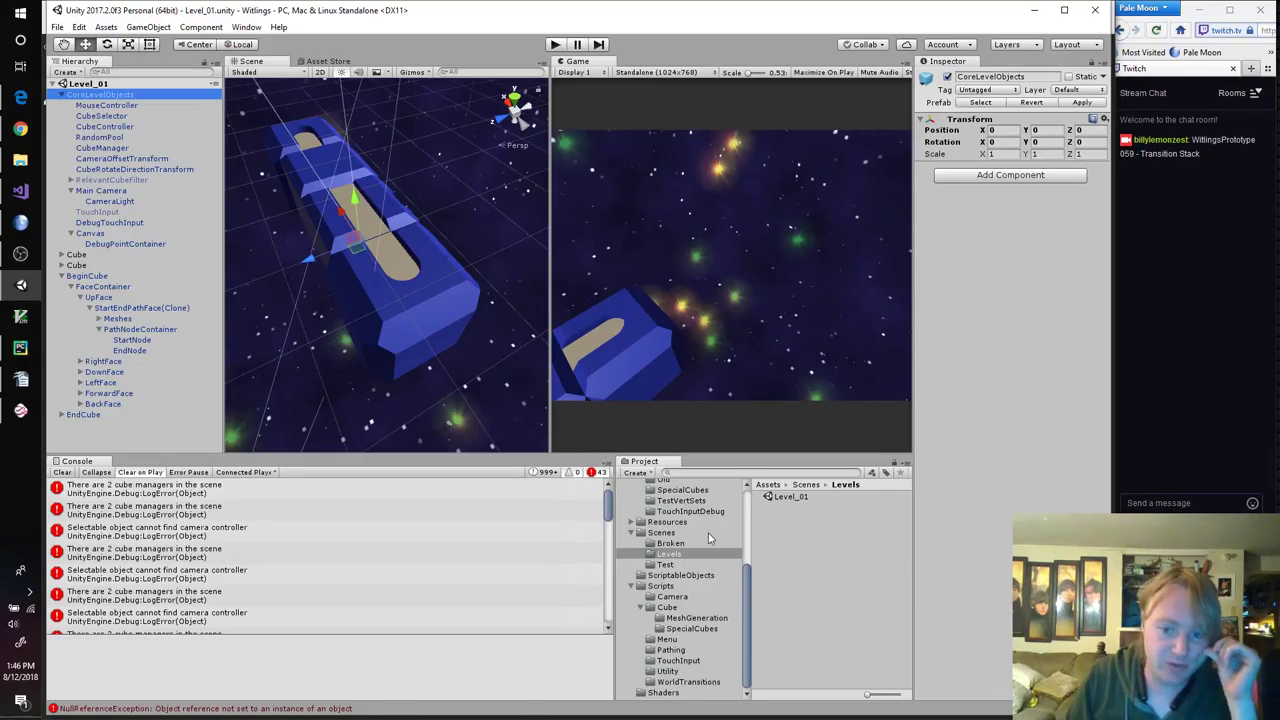
pyautogui.click(663, 532)
pyautogui.doubleClick(792, 528)
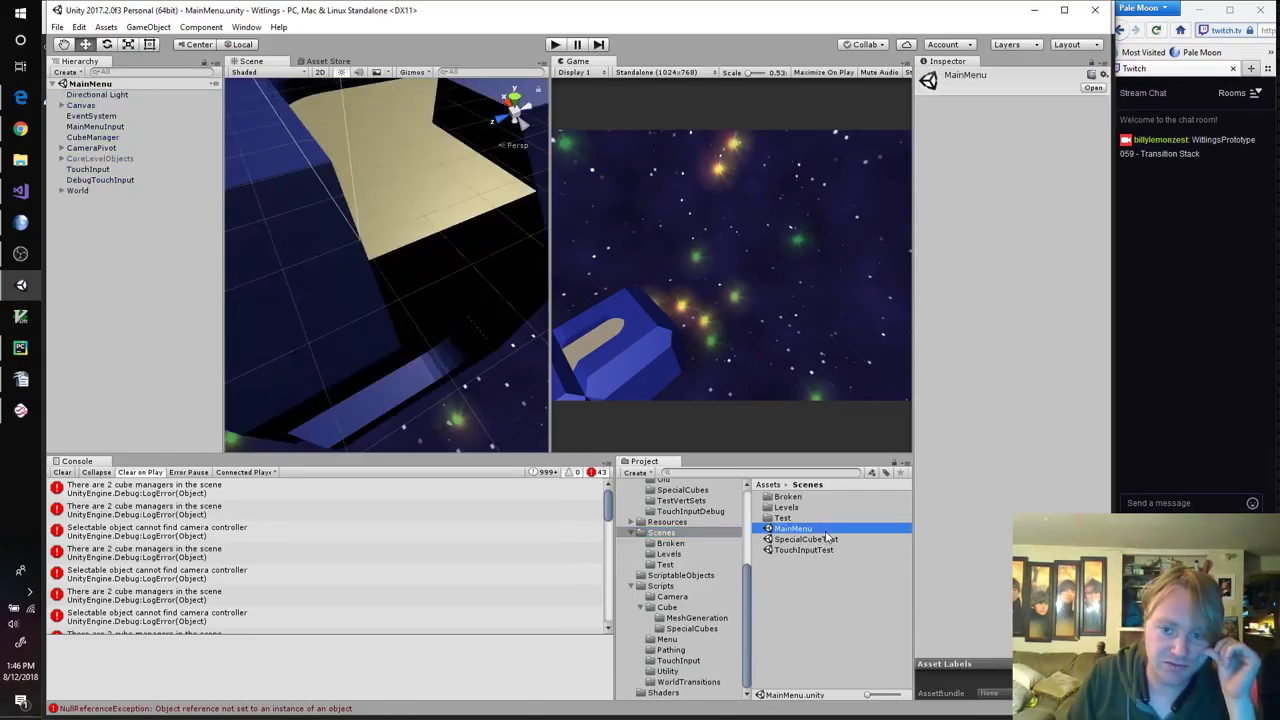
# Step: Activate CoreLevelObjects with all its children and clear the Console errors
pyautogui.click(62, 158)
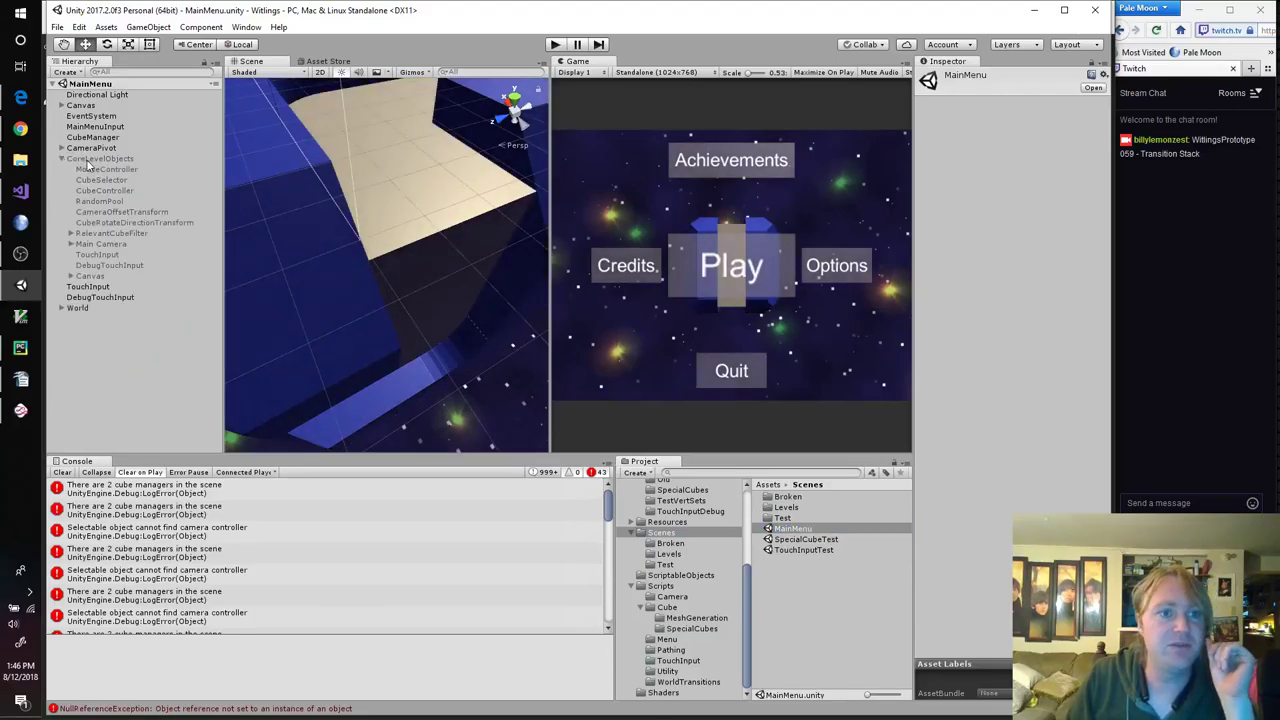
pyautogui.click(122, 159)
pyautogui.click(947, 77)
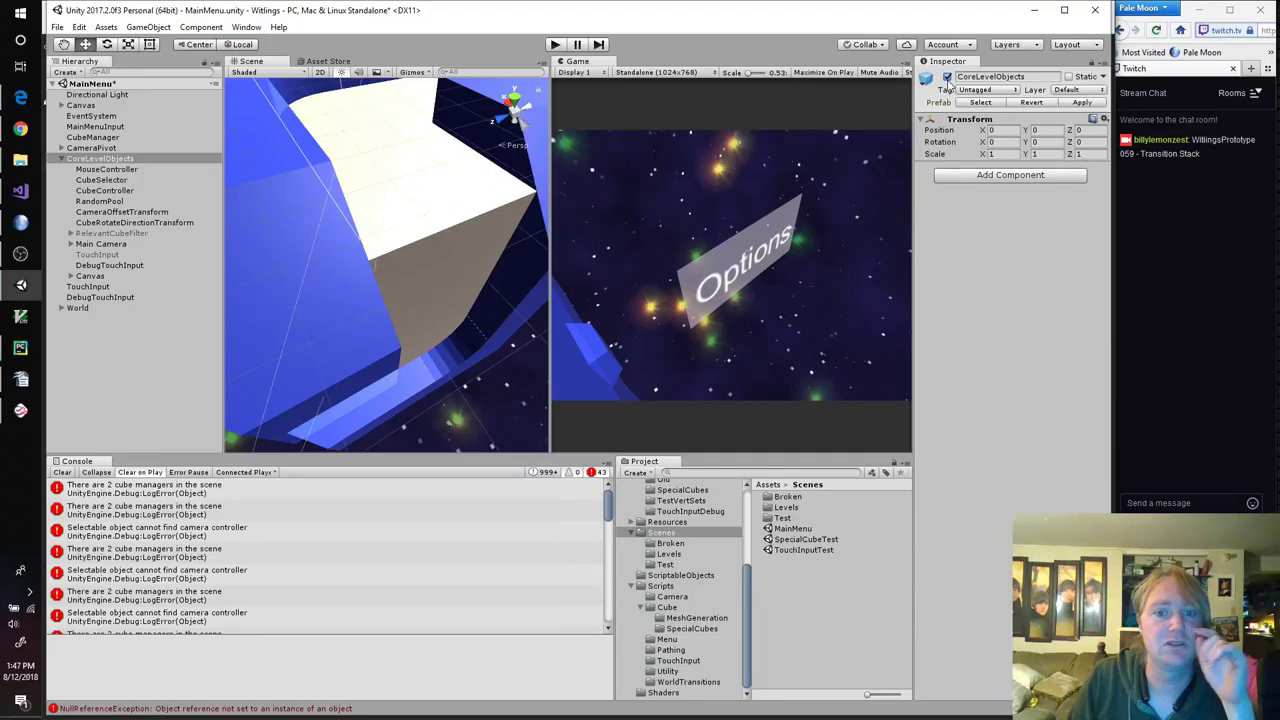
pyautogui.click(62, 472)
# Step: Delete the Directional Light and nest CubeManager under CoreLevelObjects
pyautogui.scroll(-3, 422, 304)
pyautogui.scroll(-4, 422, 304)
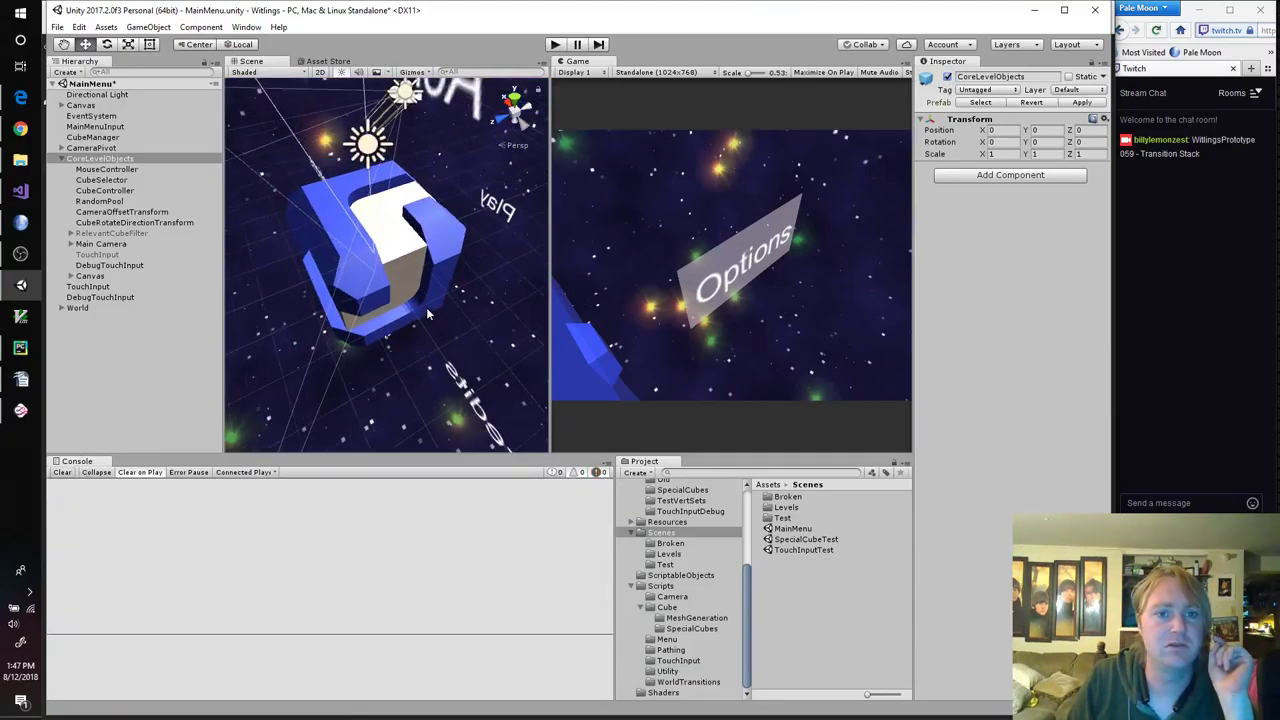
pyautogui.click(71, 244)
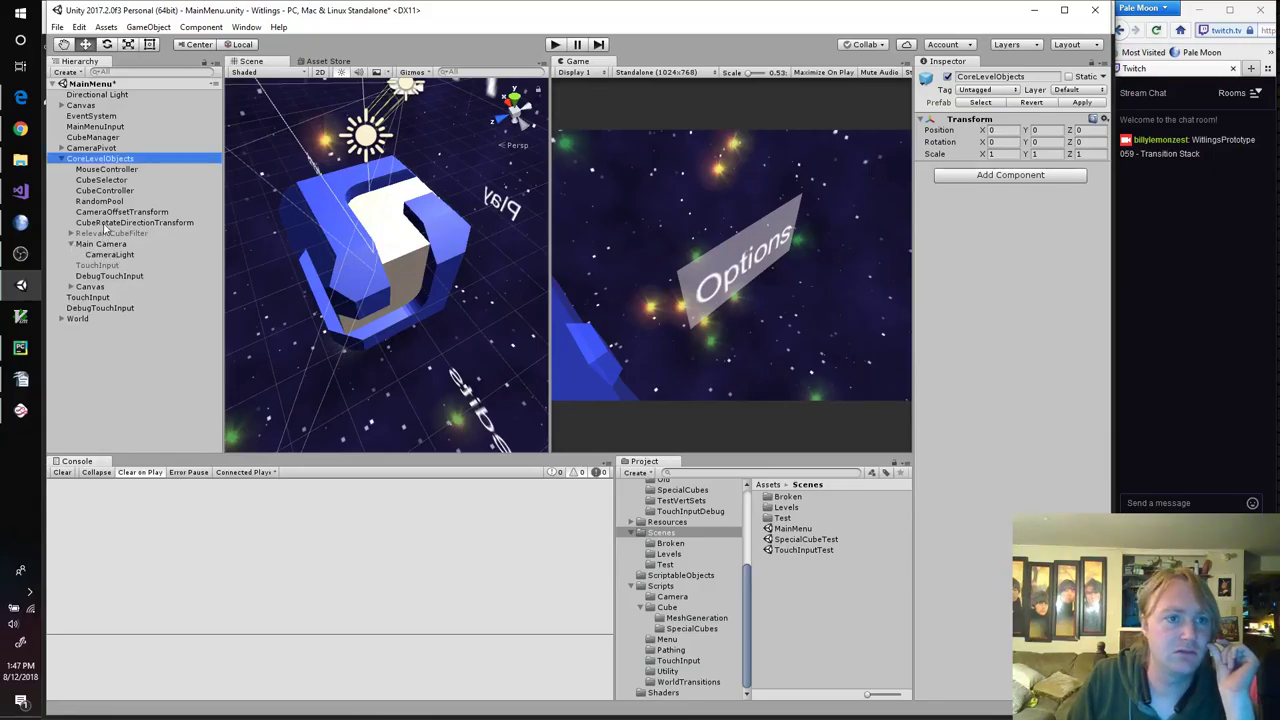
pyautogui.click(86, 96)
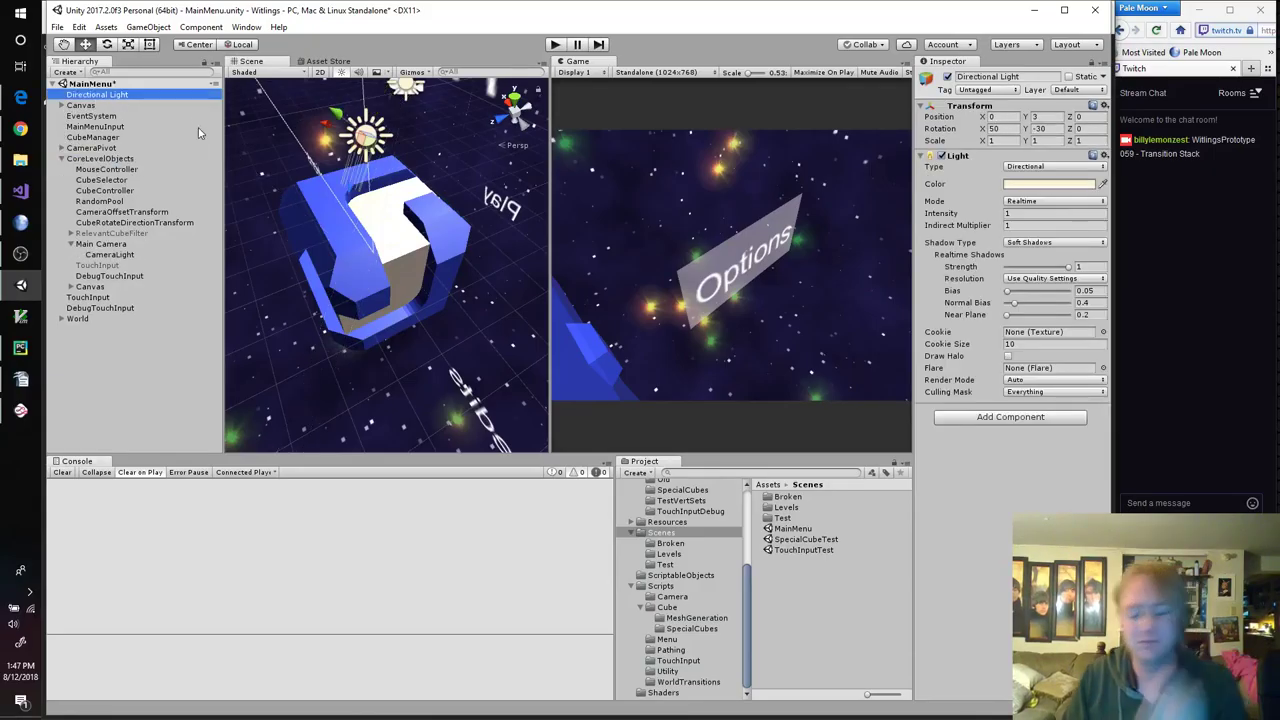
pyautogui.press('Delete')
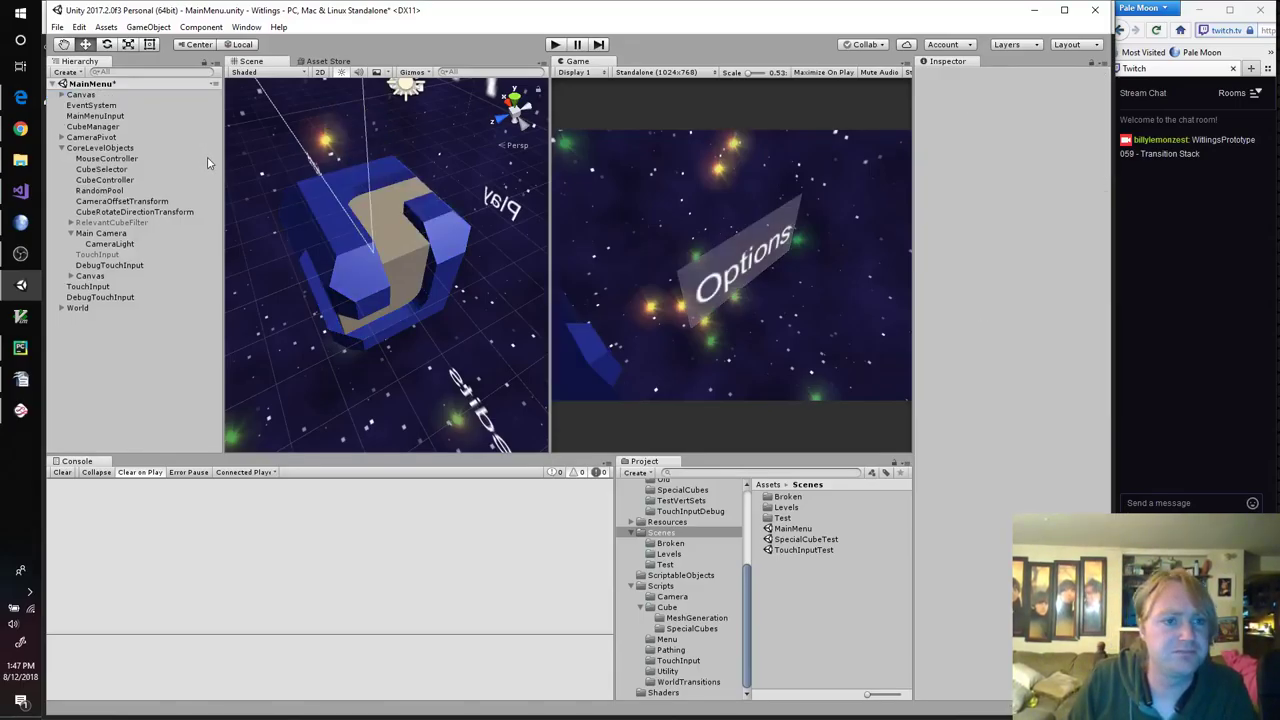
pyautogui.moveTo(105, 130); pyautogui.dragTo(108, 148)
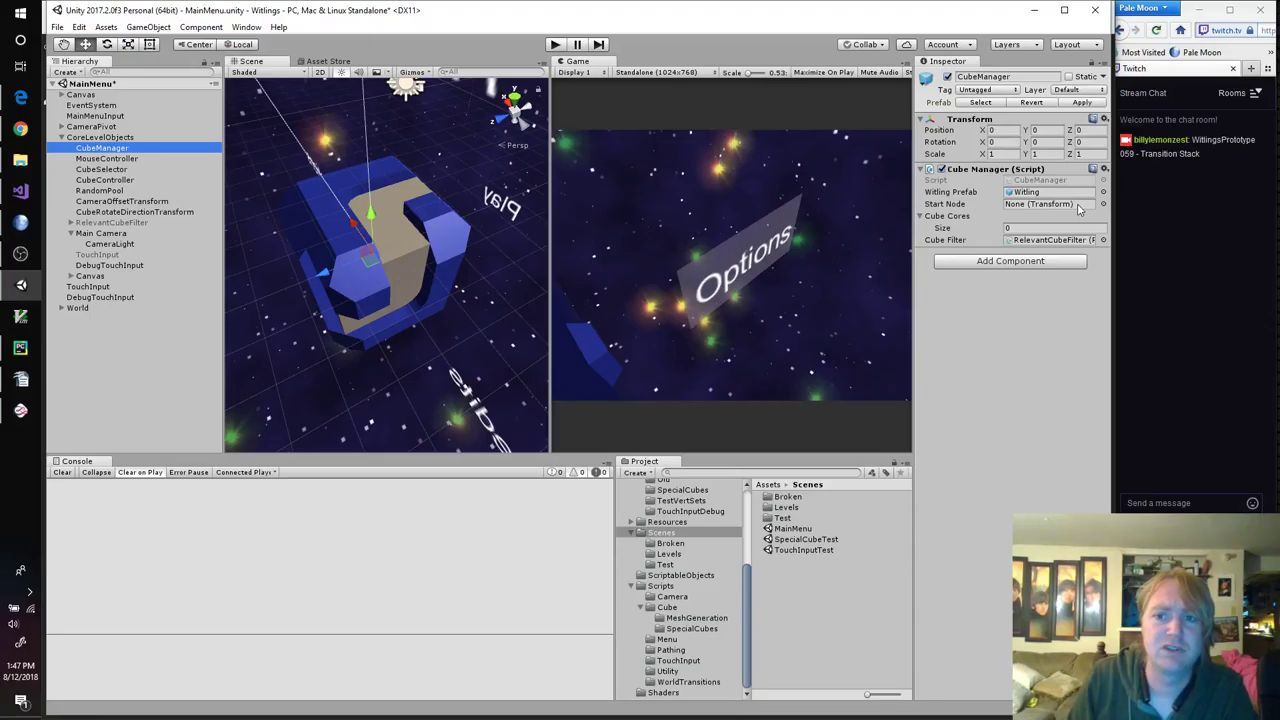
pyautogui.doubleClick(1048, 181)
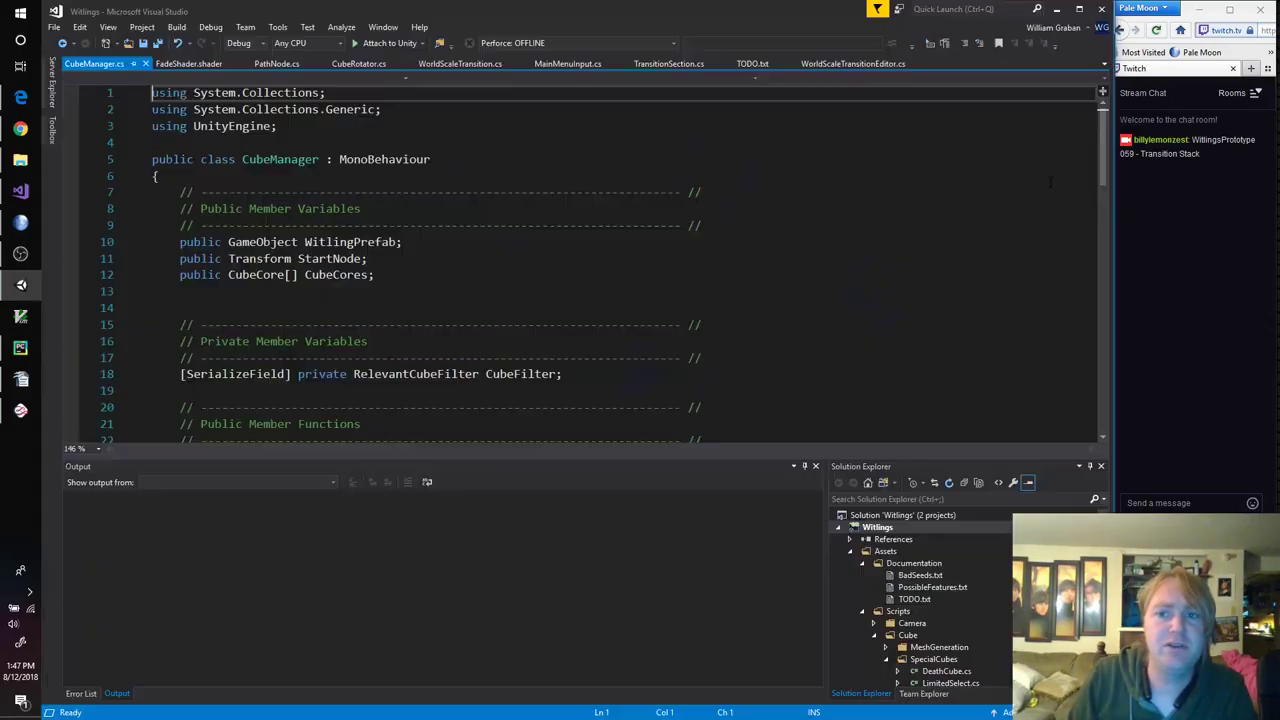
# Step: Add a 'public bool CanSpawn = true;' field after the CubeCores declaration
pyautogui.click(484, 268)
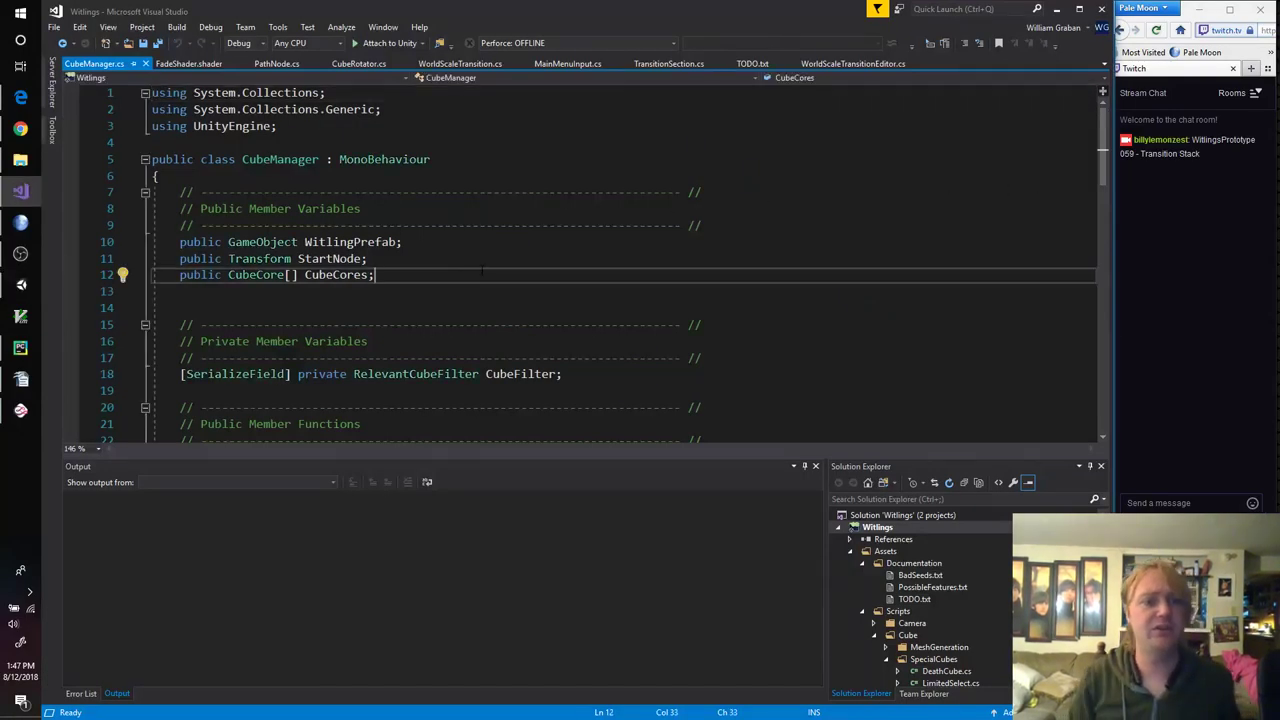
pyautogui.press('Return')
pyautogui.write('public')
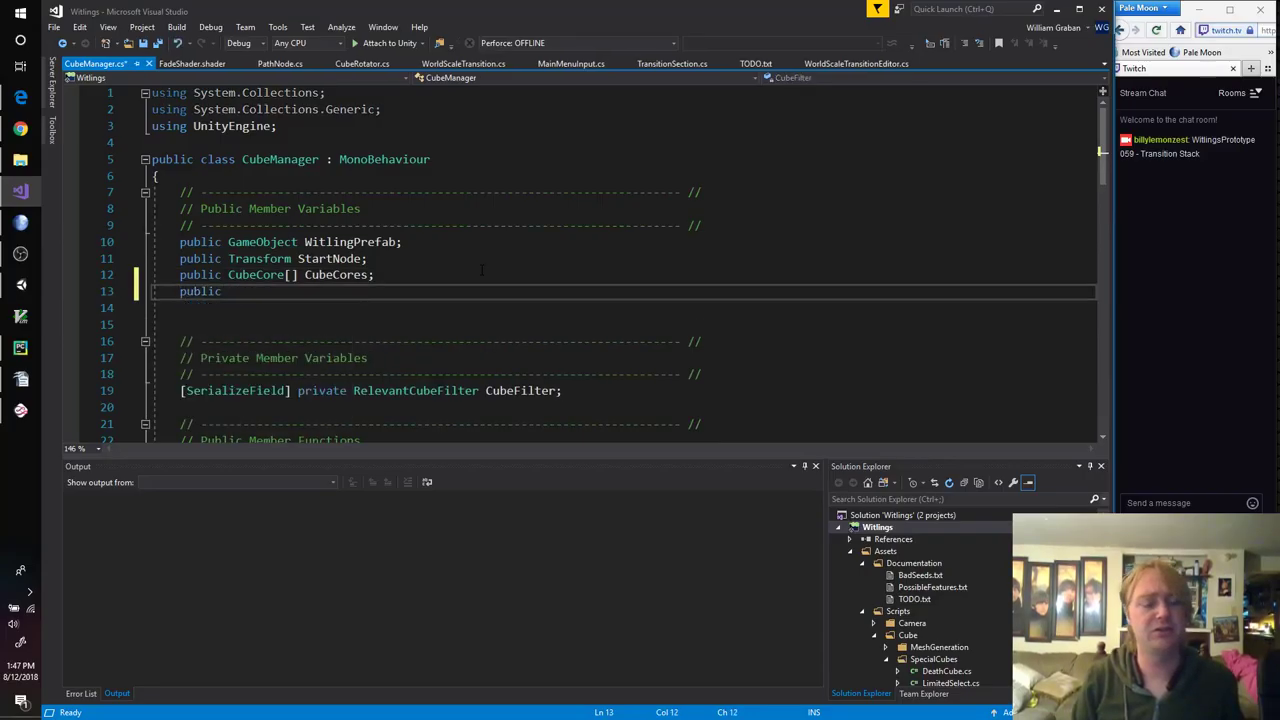
pyautogui.write(' bool CanSpa')
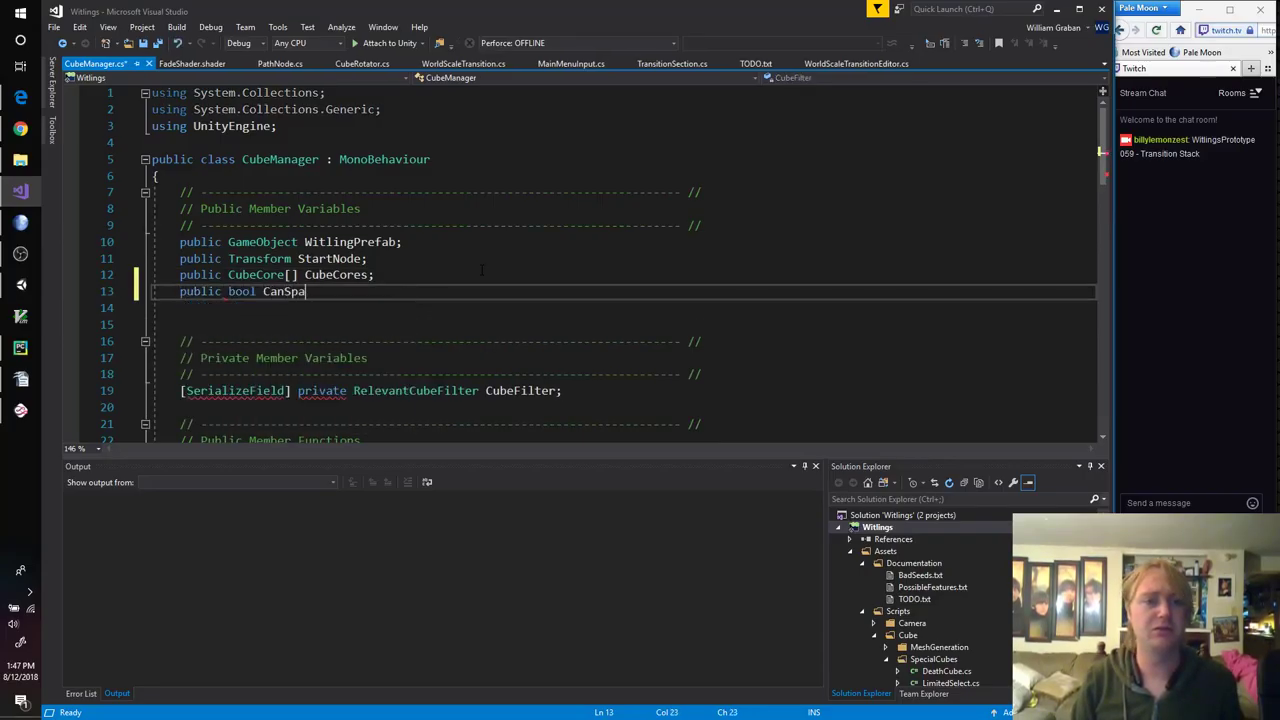
pyautogui.write('wn = false;')
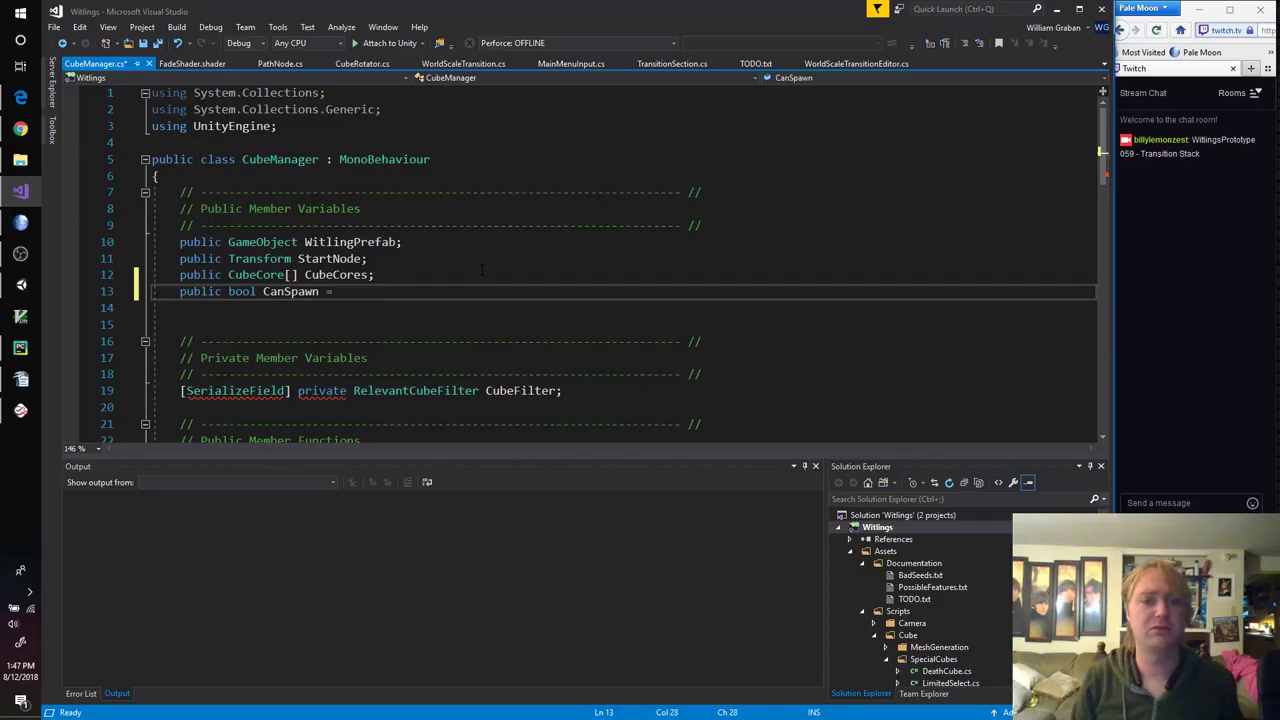
pyautogui.hotkey('ctrl', 's')
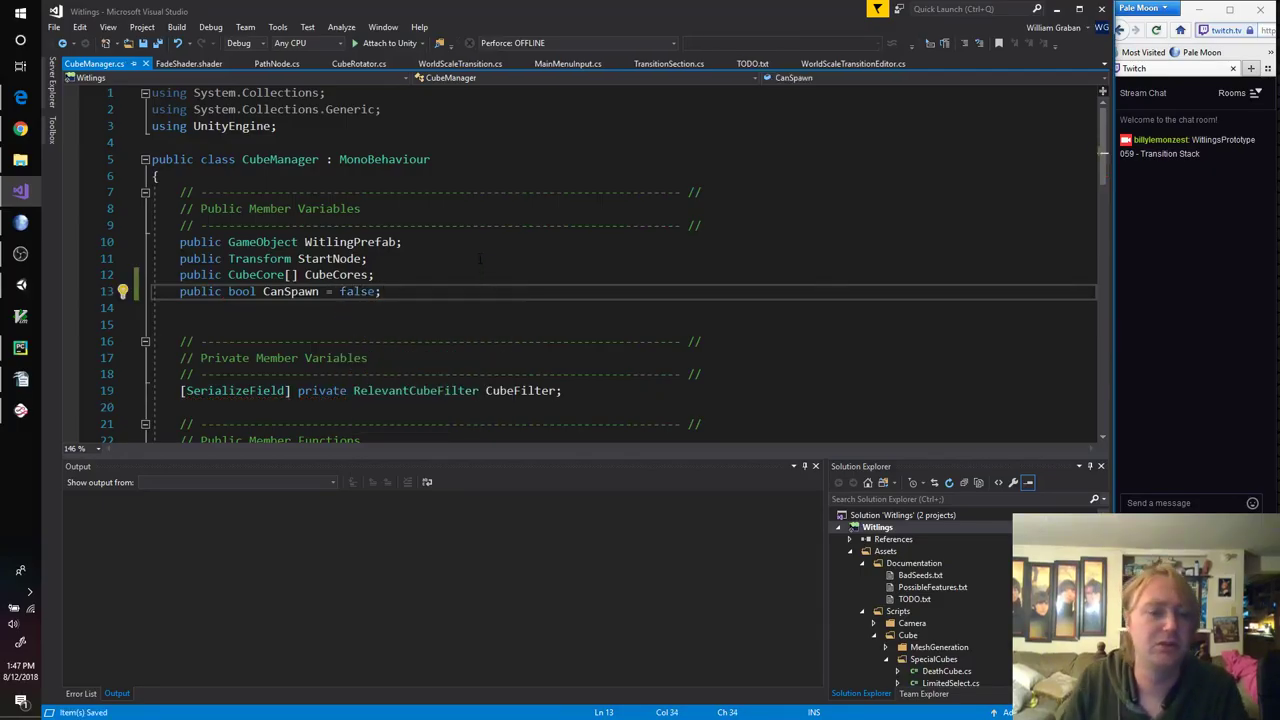
pyautogui.doubleClick(356, 291)
pyautogui.write('true')
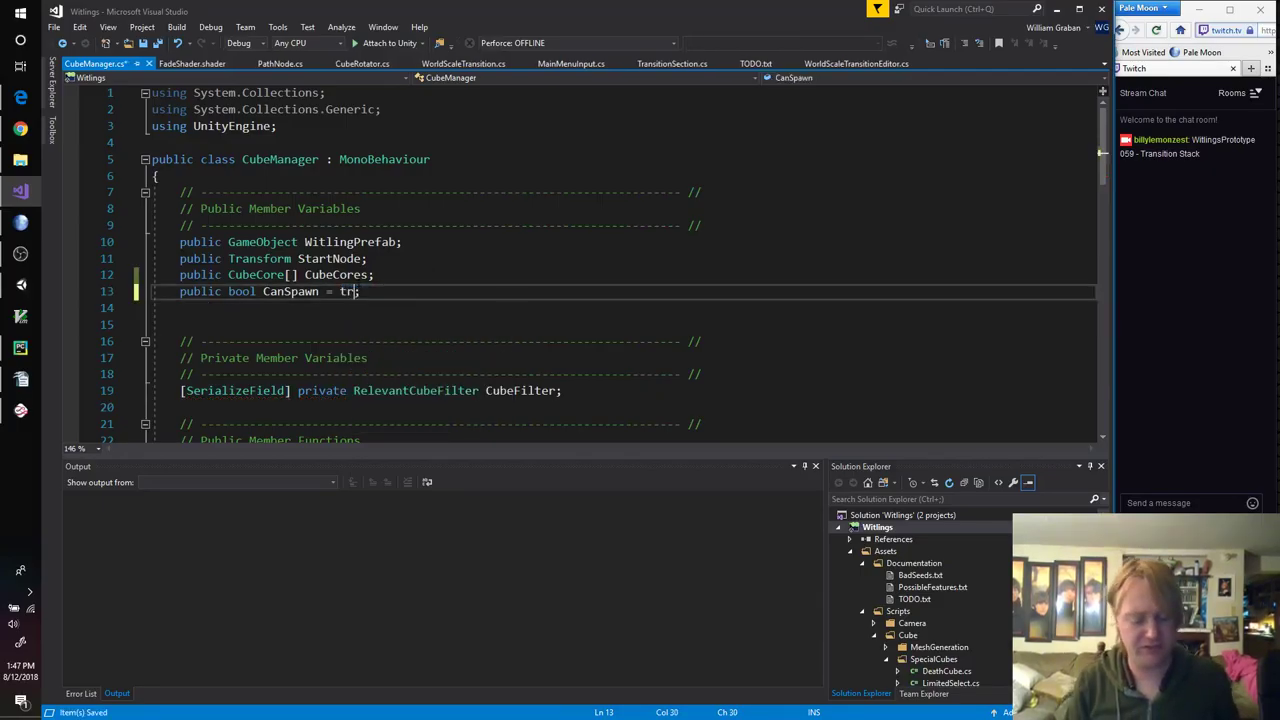
# Step: Append '&& CanSpawn' to the Space-key spawn condition in Update
pyautogui.scroll(-8, 600, 265)
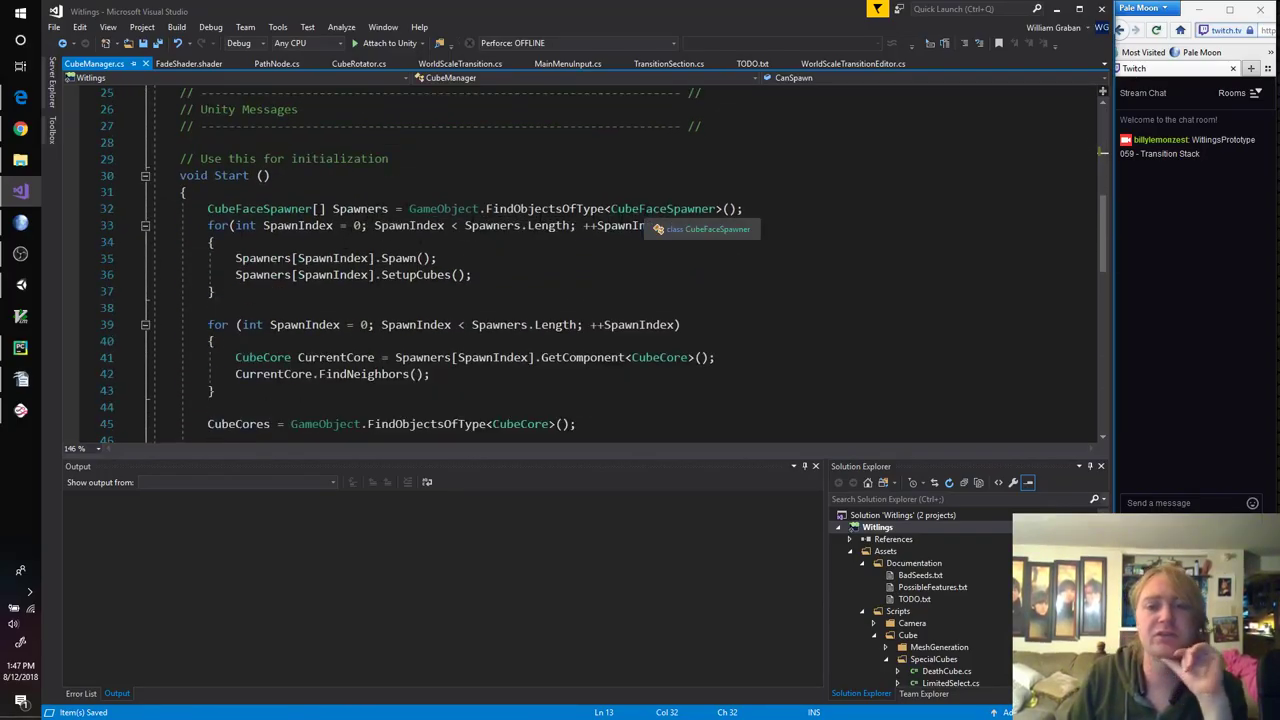
pyautogui.click(687, 225)
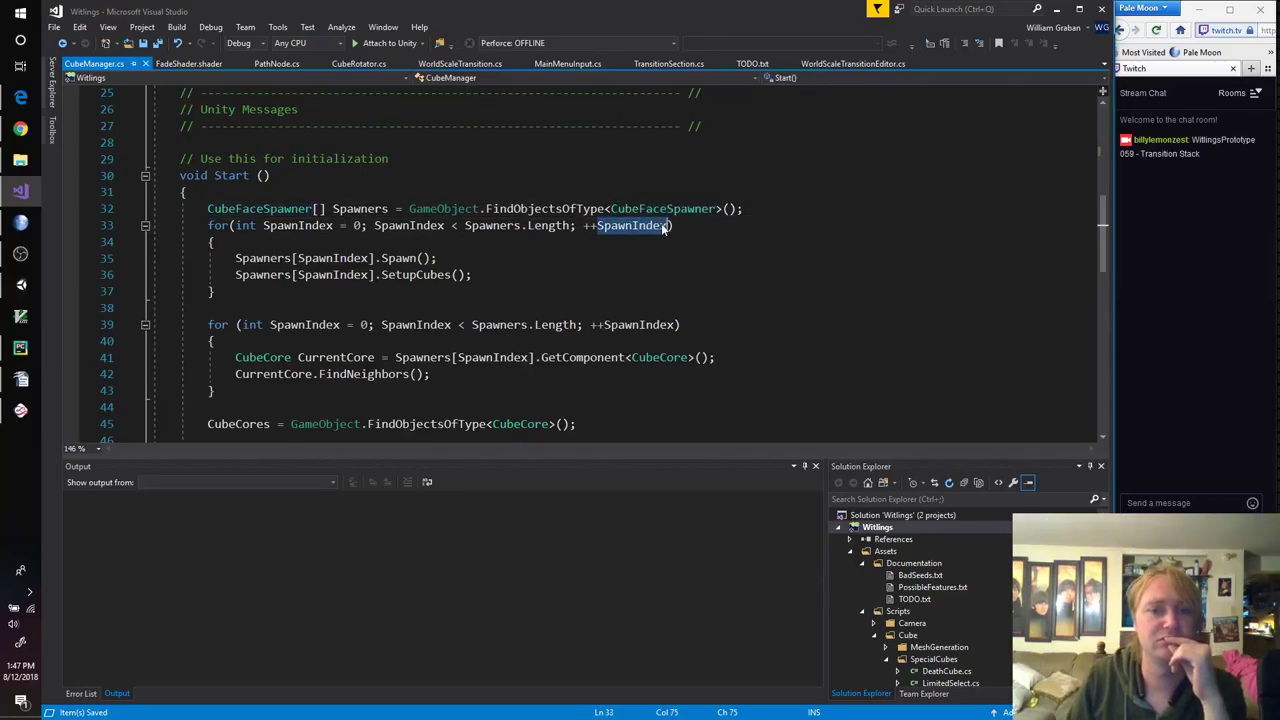
pyautogui.scroll(-2, 600, 335)
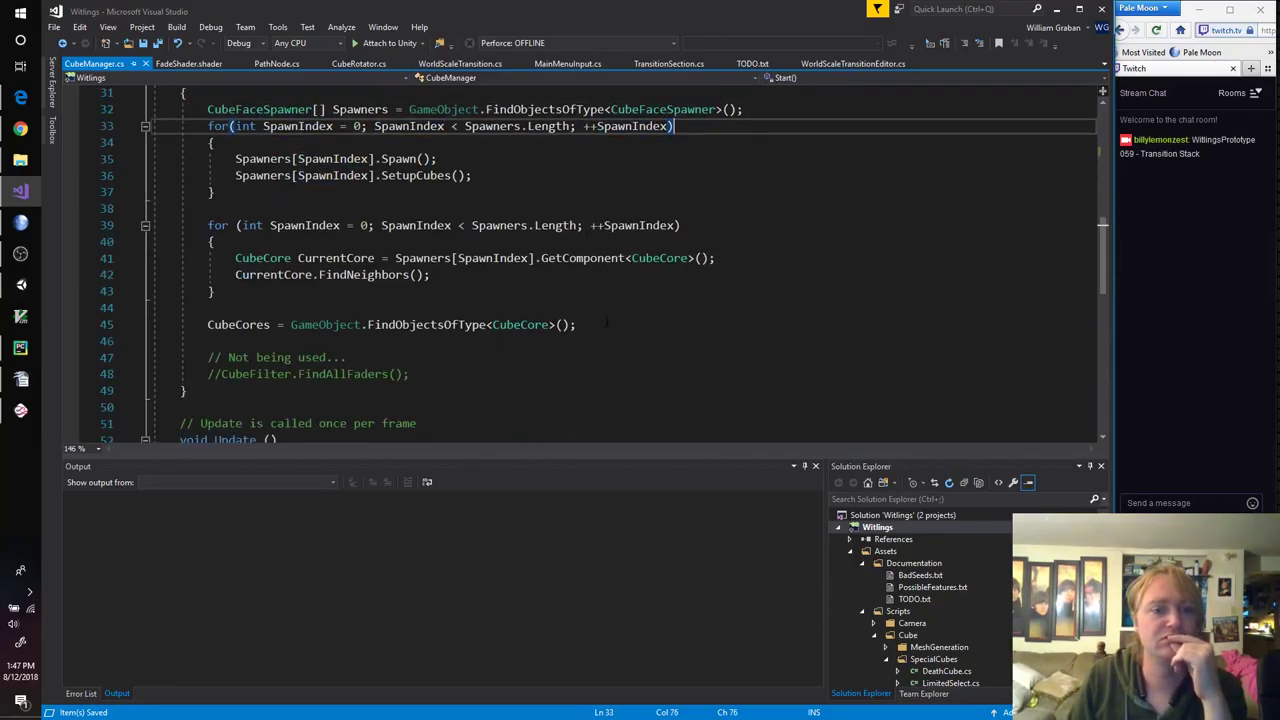
pyautogui.scroll(1, 606, 325)
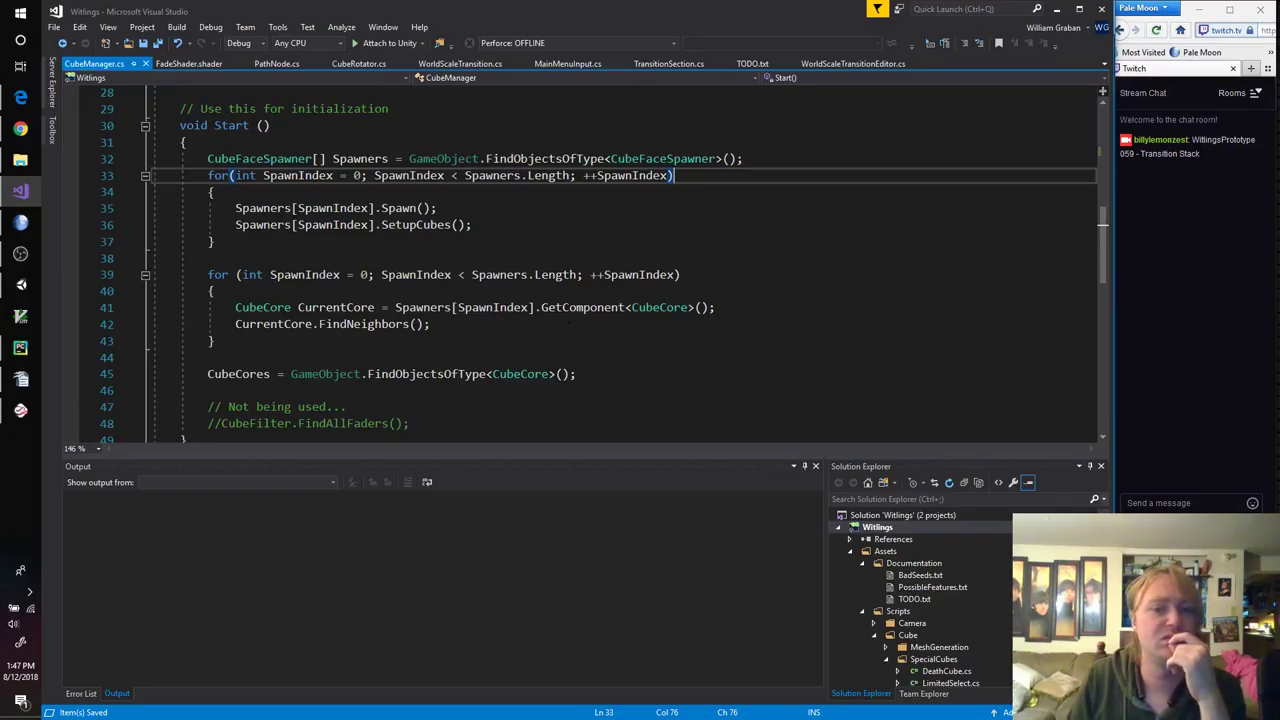
pyautogui.click(574, 325)
pyautogui.click(598, 372)
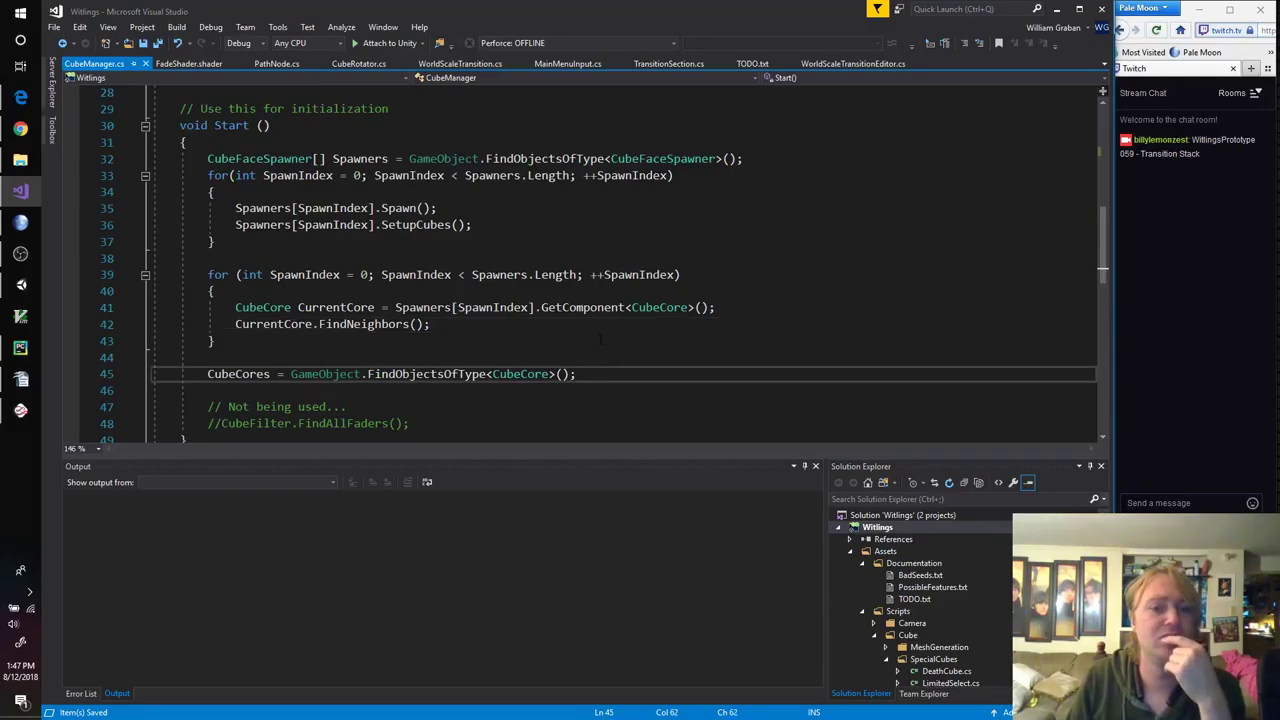
pyautogui.scroll(-2, 600, 335)
pyautogui.scroll(-3, 600, 330)
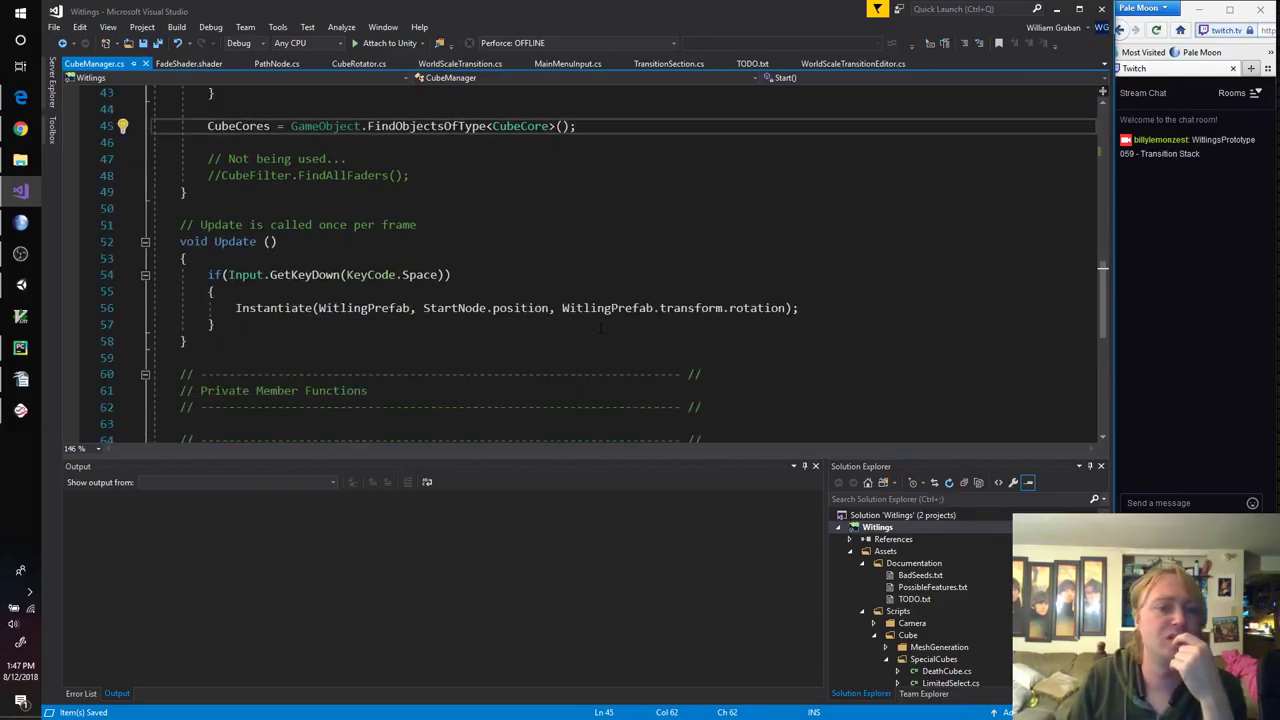
pyautogui.click(444, 275)
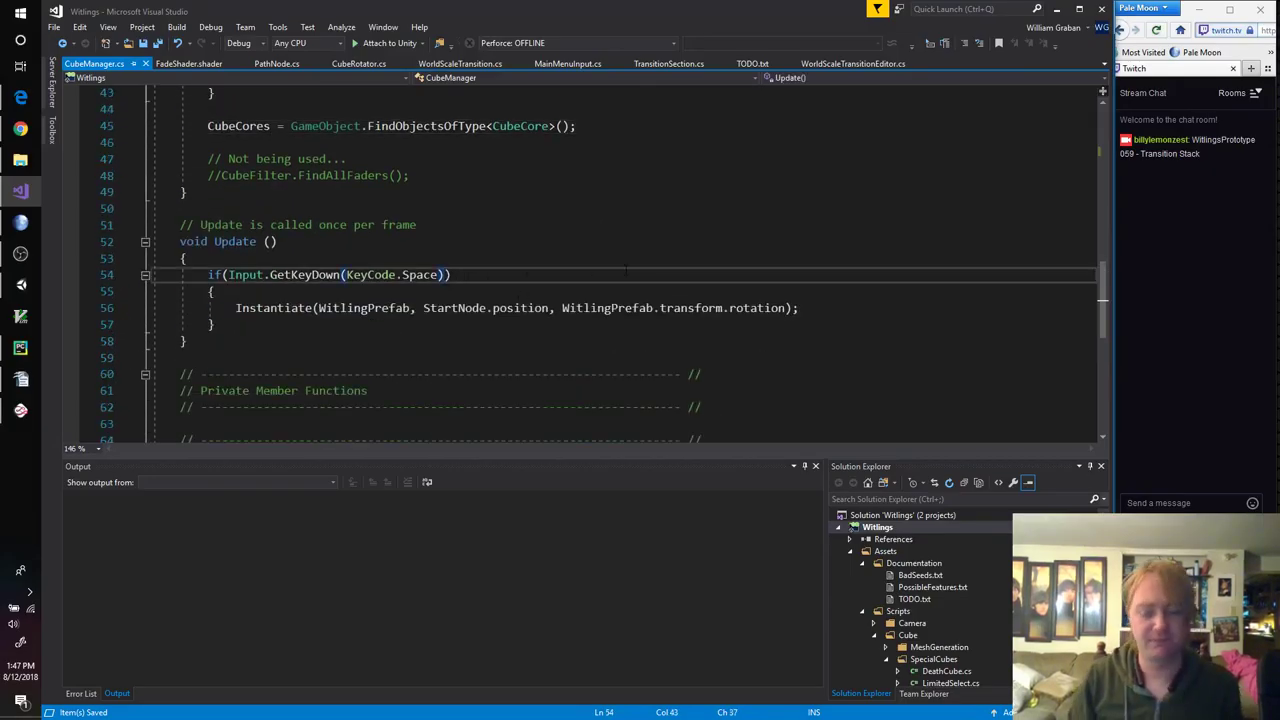
pyautogui.write('&& CanSpawn')
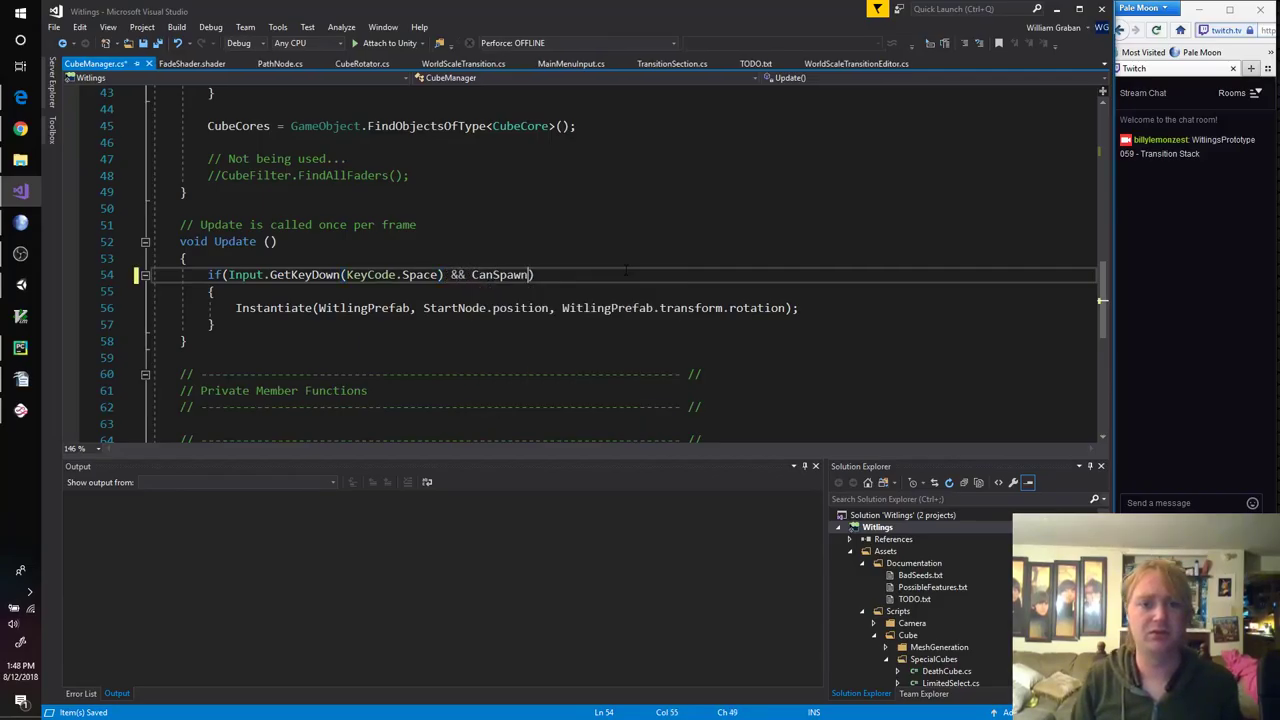
pyautogui.scroll(-1, 626, 269)
pyautogui.scroll(7, 484, 341)
pyautogui.scroll(5, 484, 341)
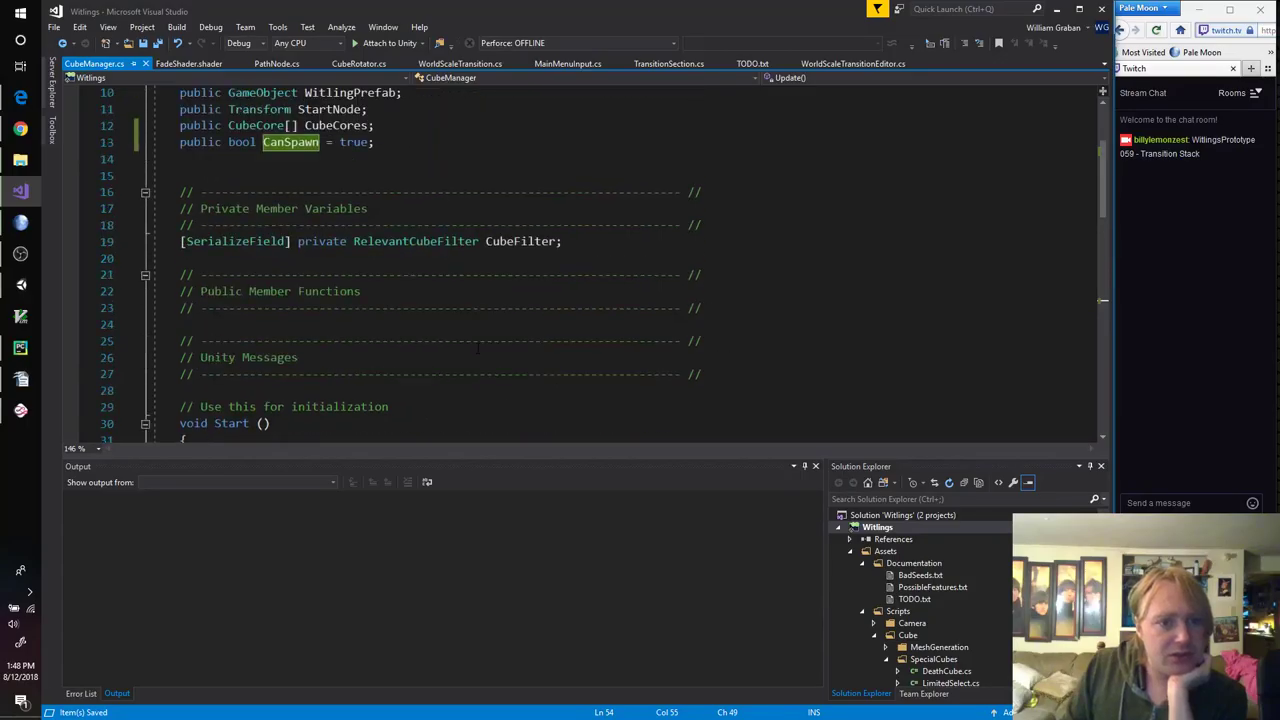
pyautogui.scroll(3, 463, 317)
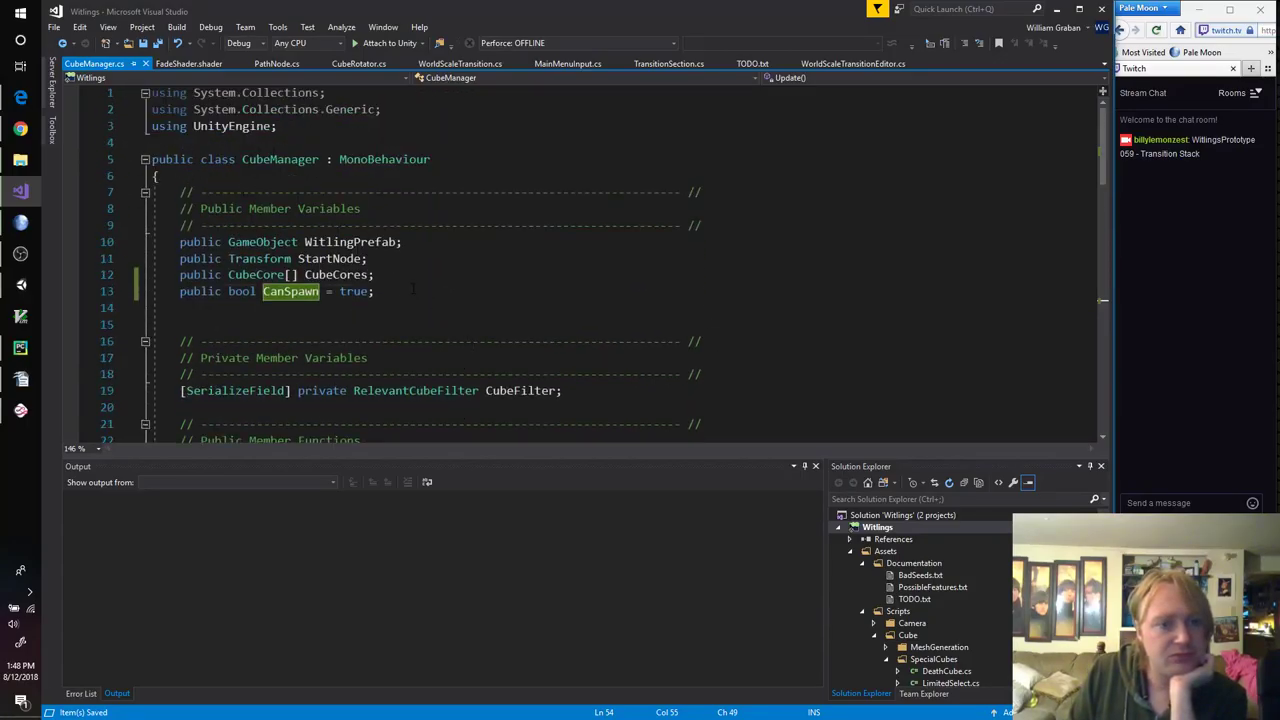
pyautogui.click(413, 289)
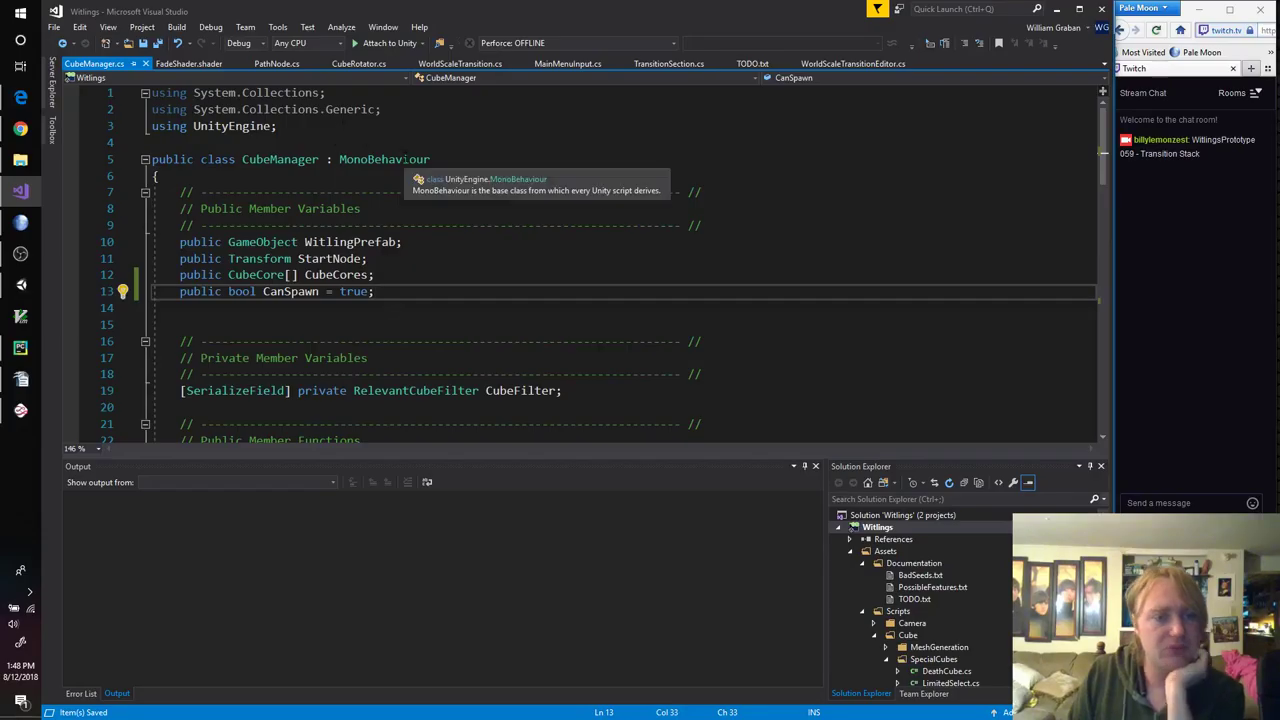
# Step: Add a 'using UnityEngine.Events;' directive below the UnityEngine using line
pyautogui.click(373, 130)
pyautogui.hotkey('ctrl', 'c')
pyautogui.hotkey('ctrl', 'v')
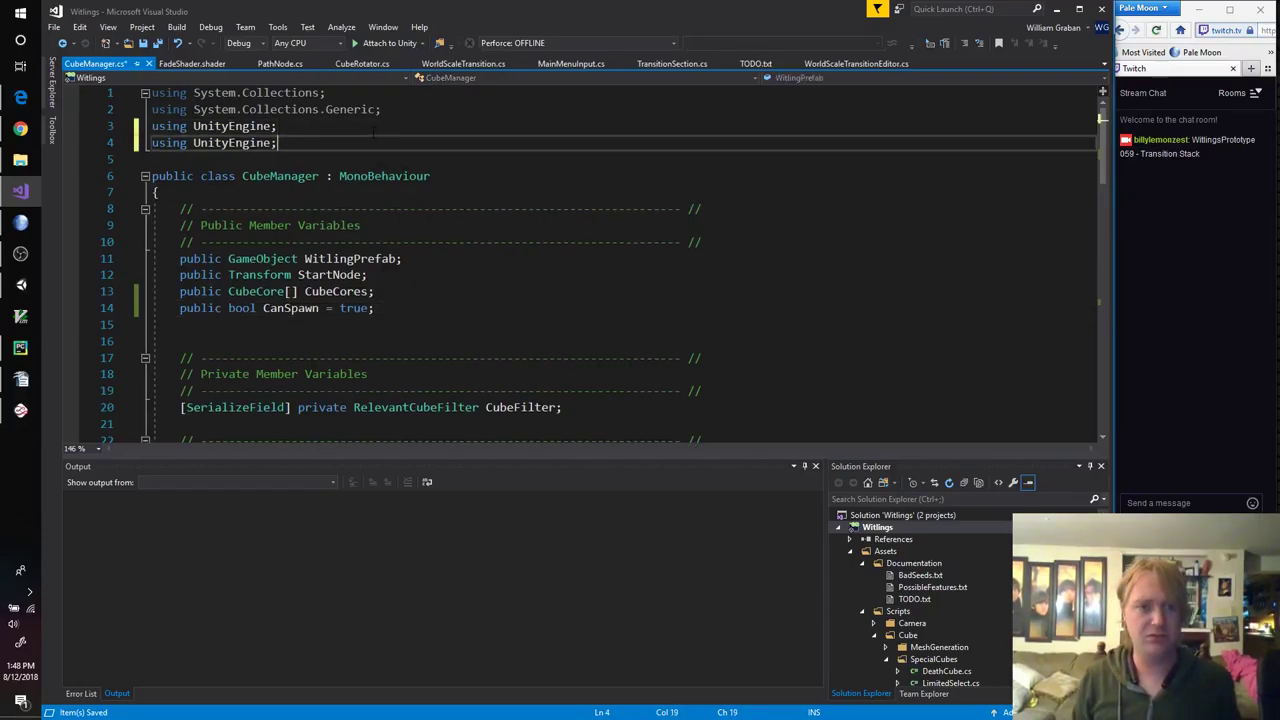
pyautogui.press('Left')
pyautogui.write('.Events')
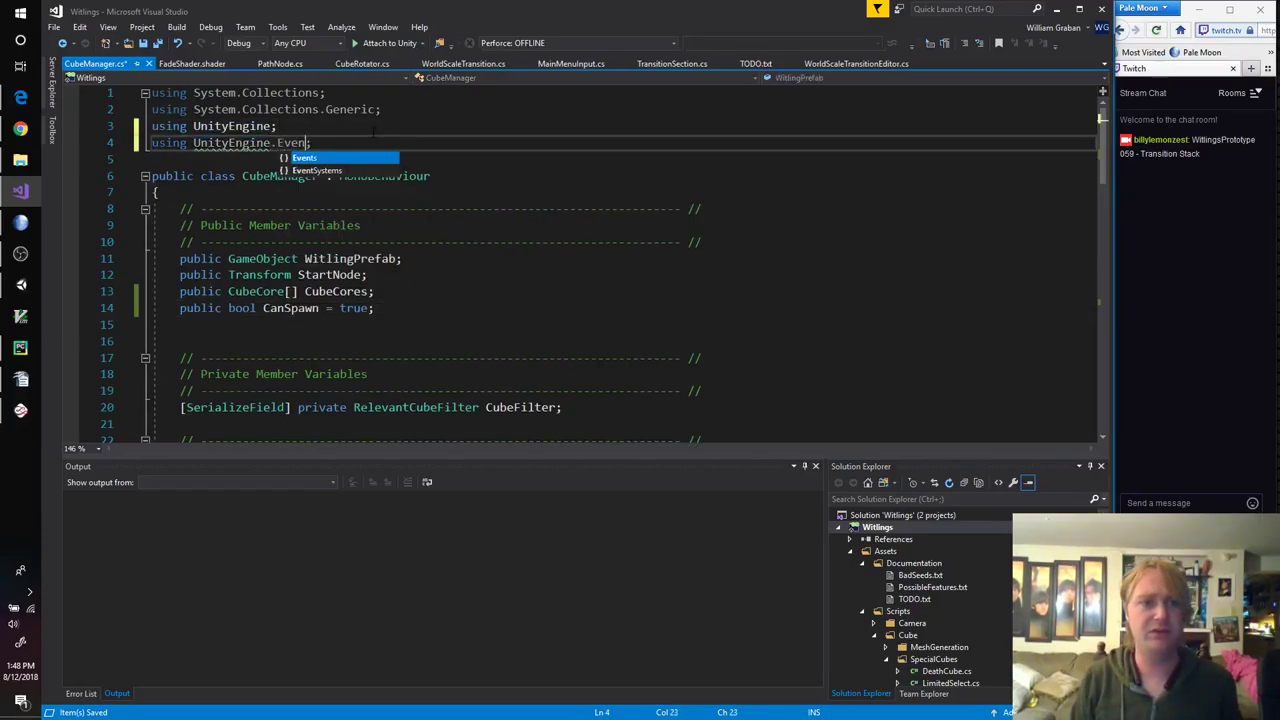
pyautogui.press('Escape')
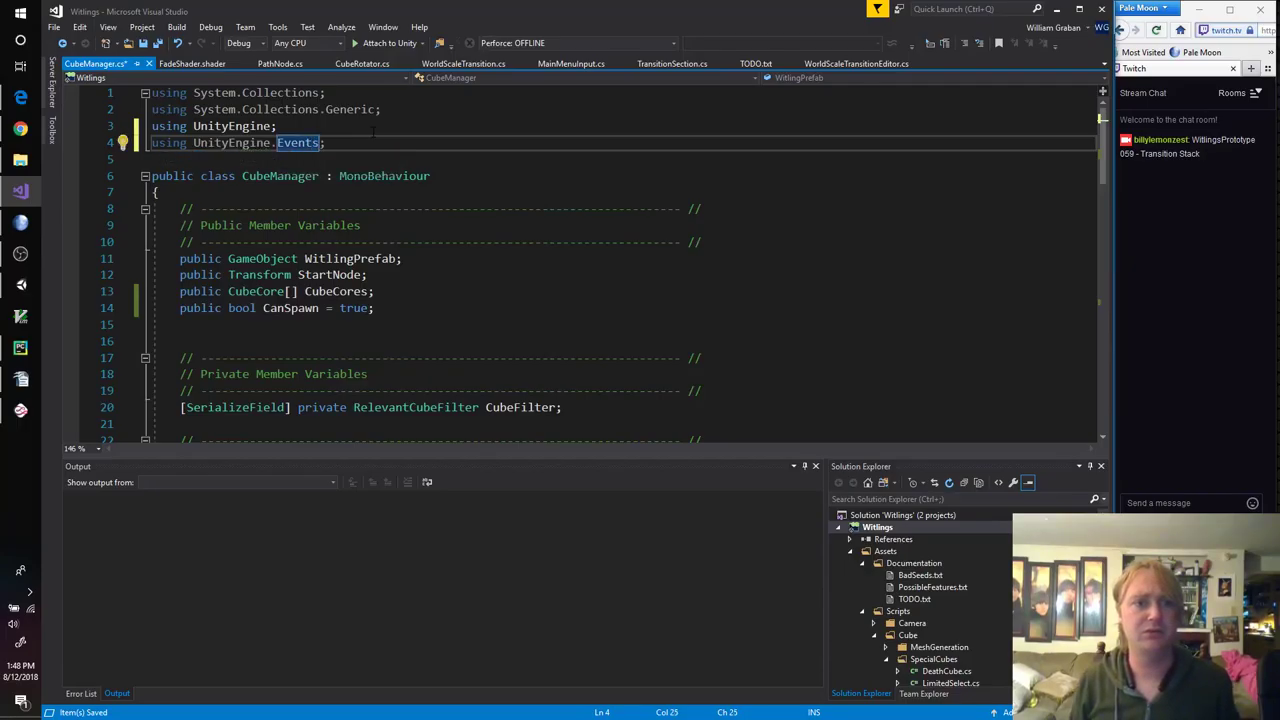
# Step: Declare a public UnityAction OnStartLevelDelegate field and a public OnStartLevelDelegate OnStartLevel field, and save
pyautogui.click(405, 312)
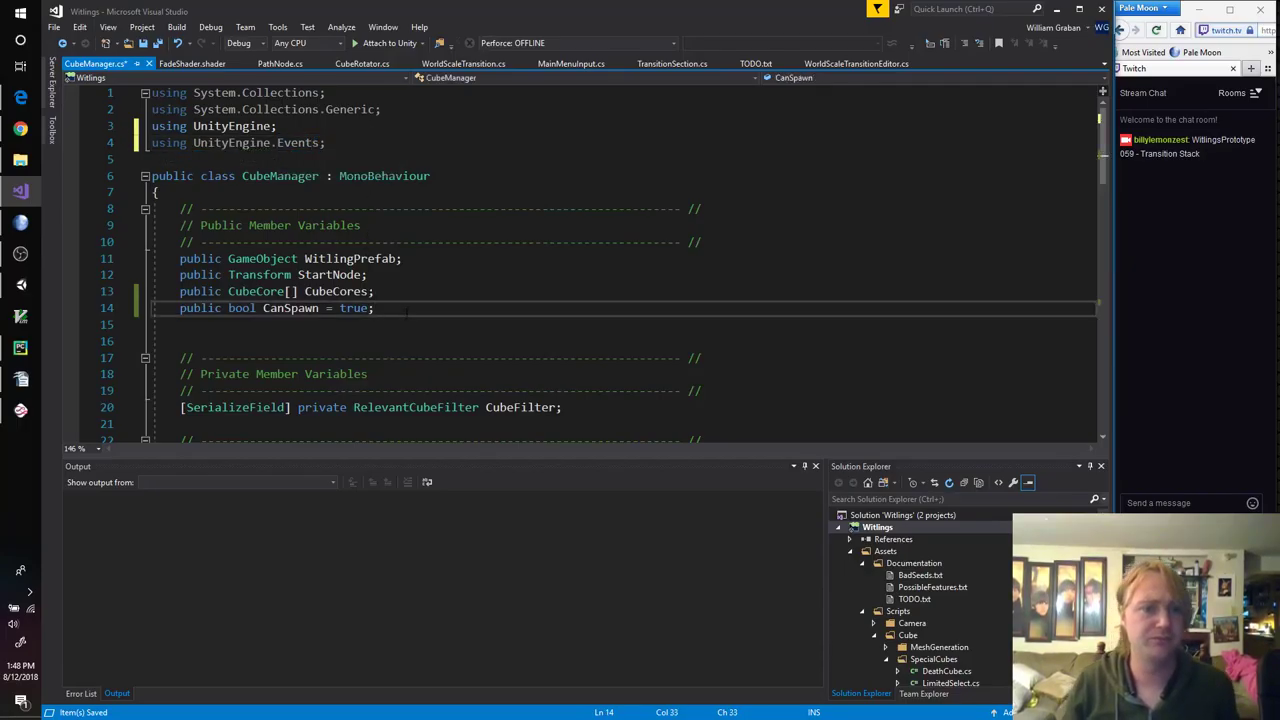
pyautogui.press('Return')
pyautogui.press('Return')
pyautogui.write('public')
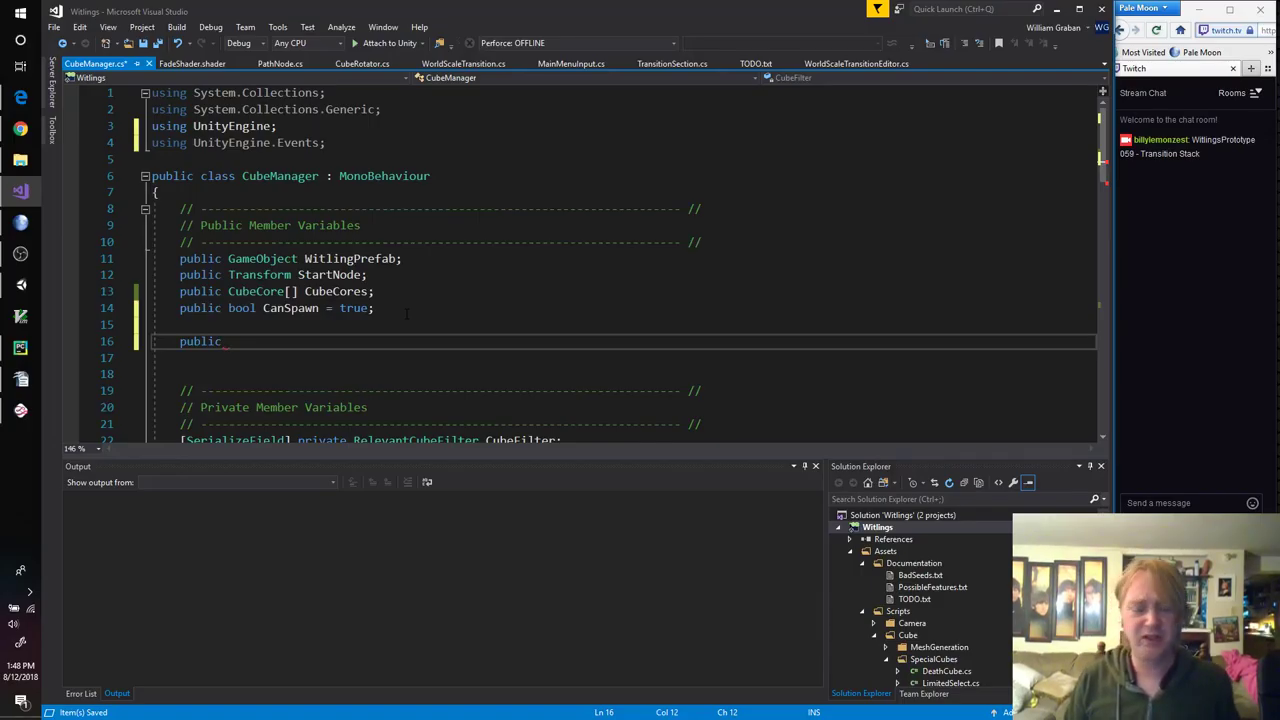
pyautogui.write('UnityAction')
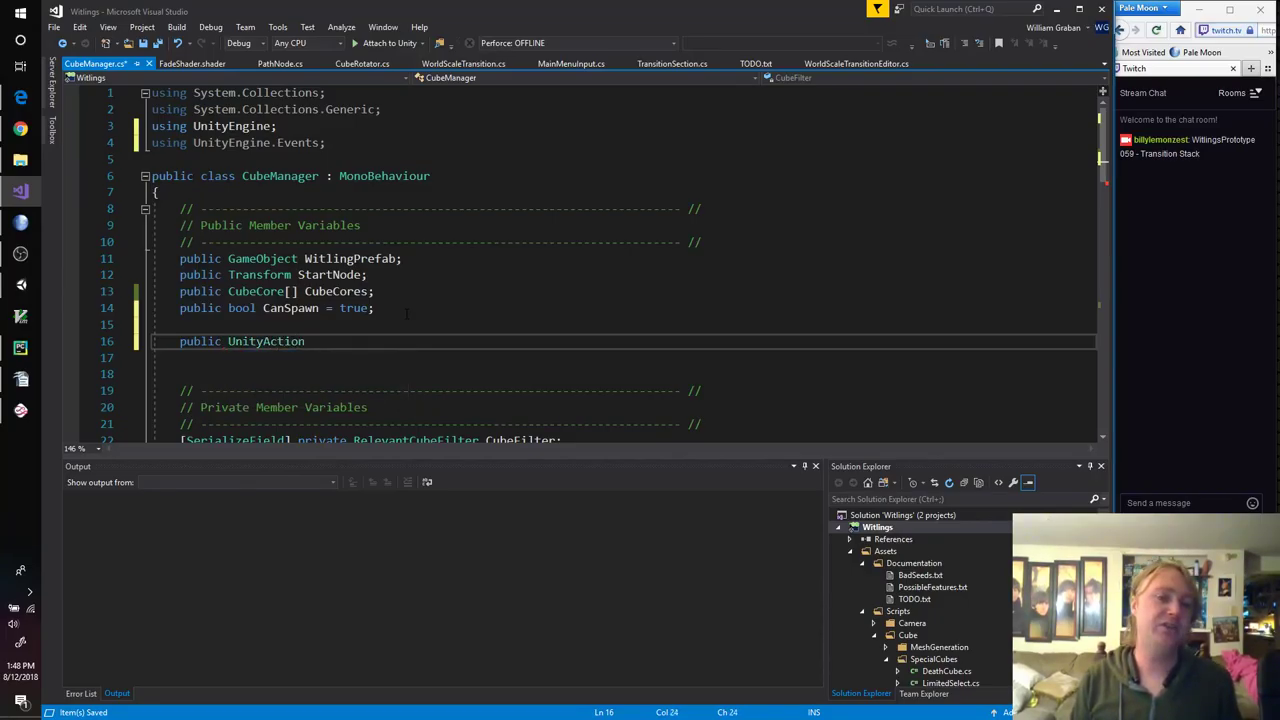
pyautogui.write('O')
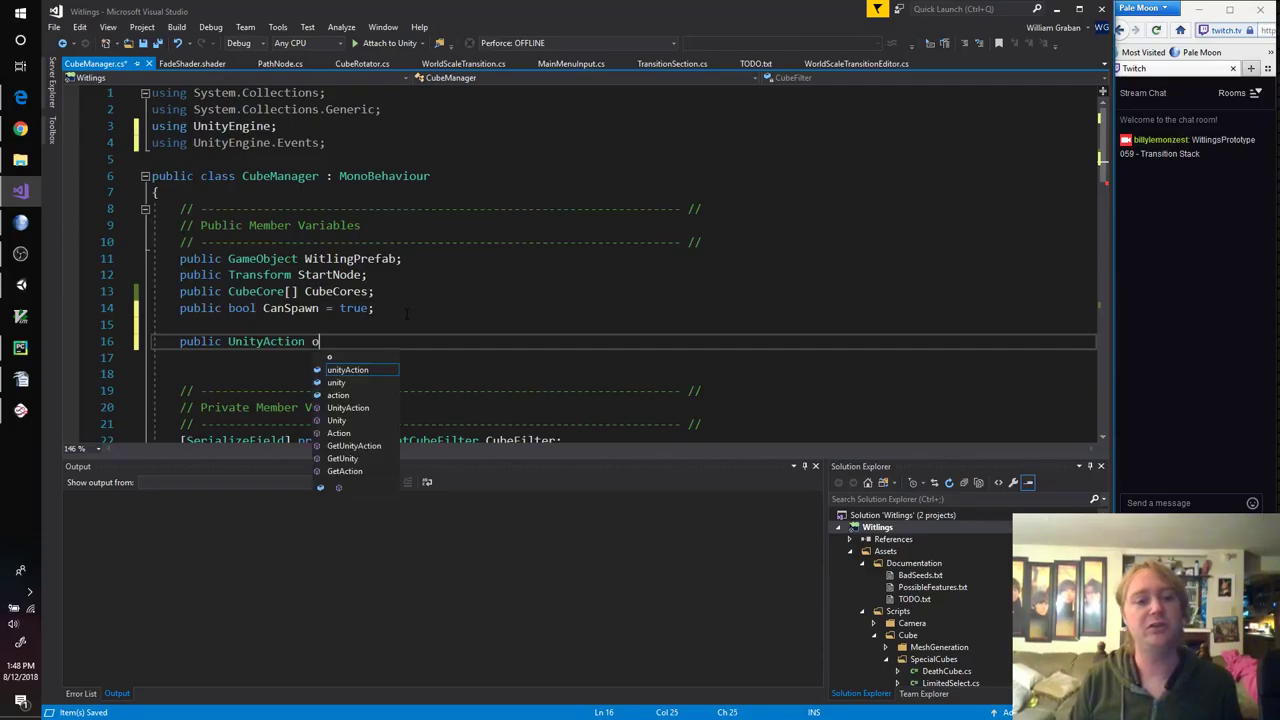
pyautogui.write('nStart')
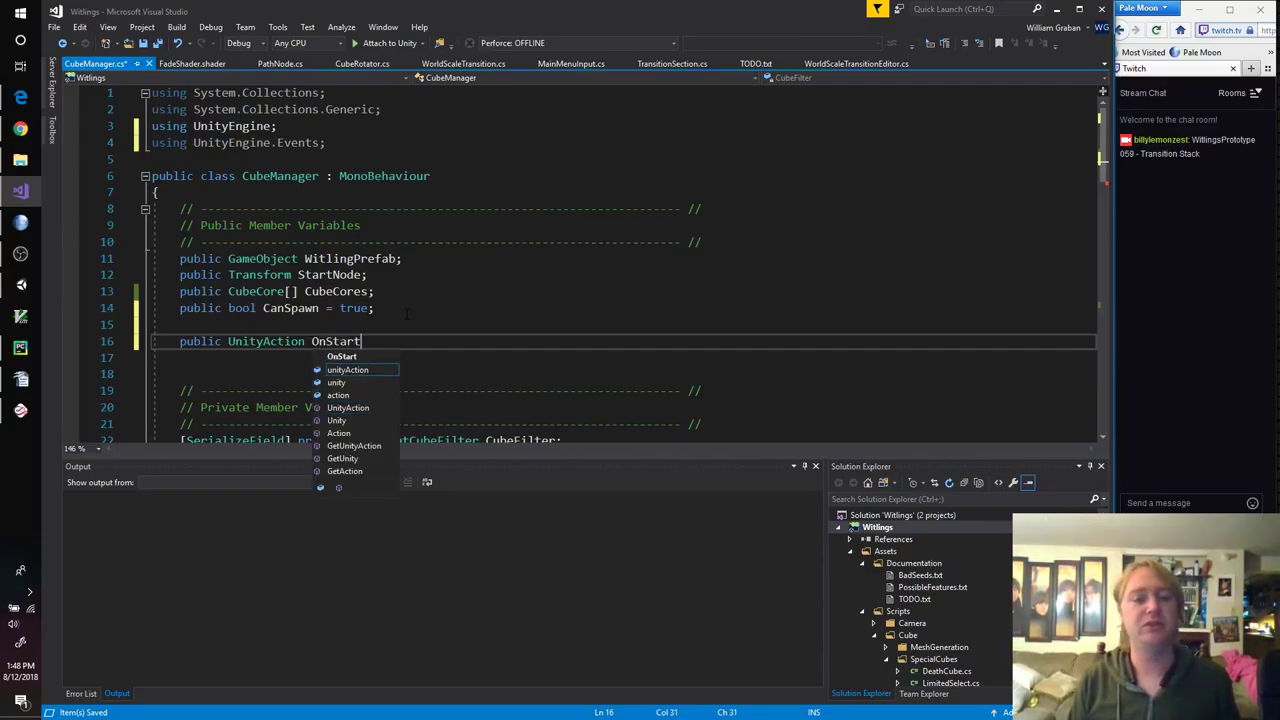
pyautogui.write('Le')
pyautogui.write('vel1;')
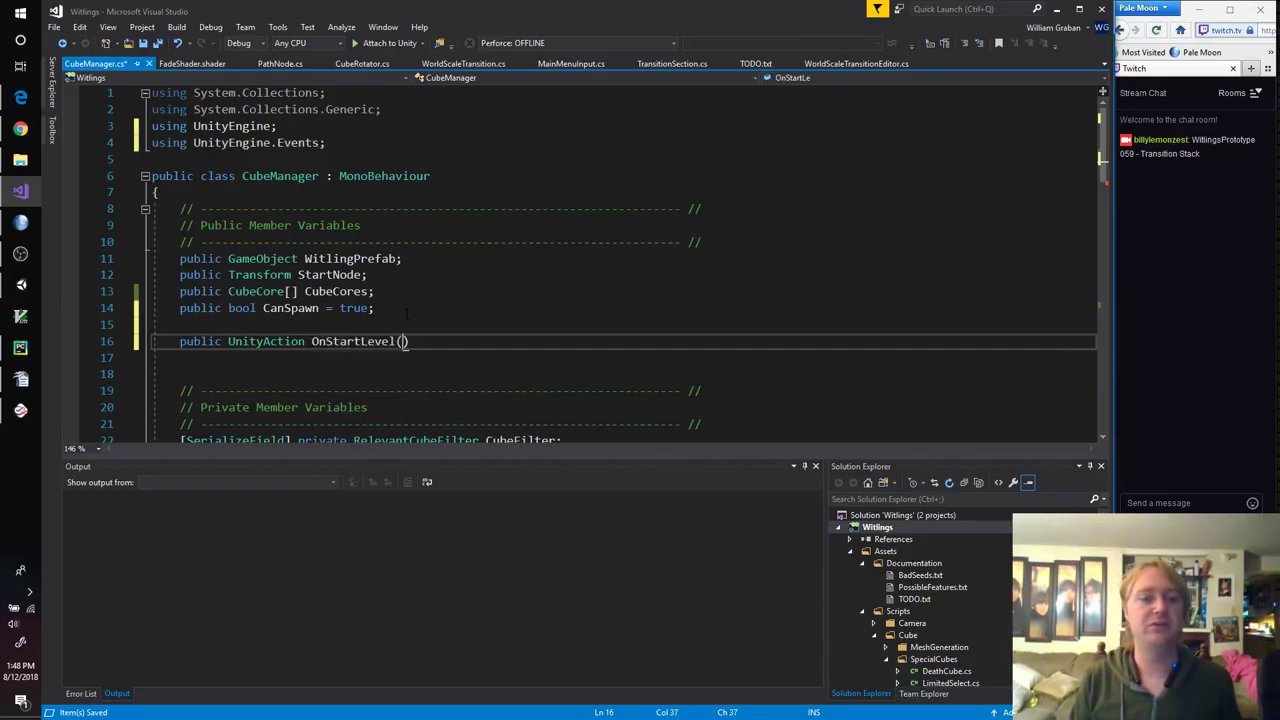
pyautogui.press('Left')
pyautogui.press('BackSpace')
pyautogui.write('Delegate')
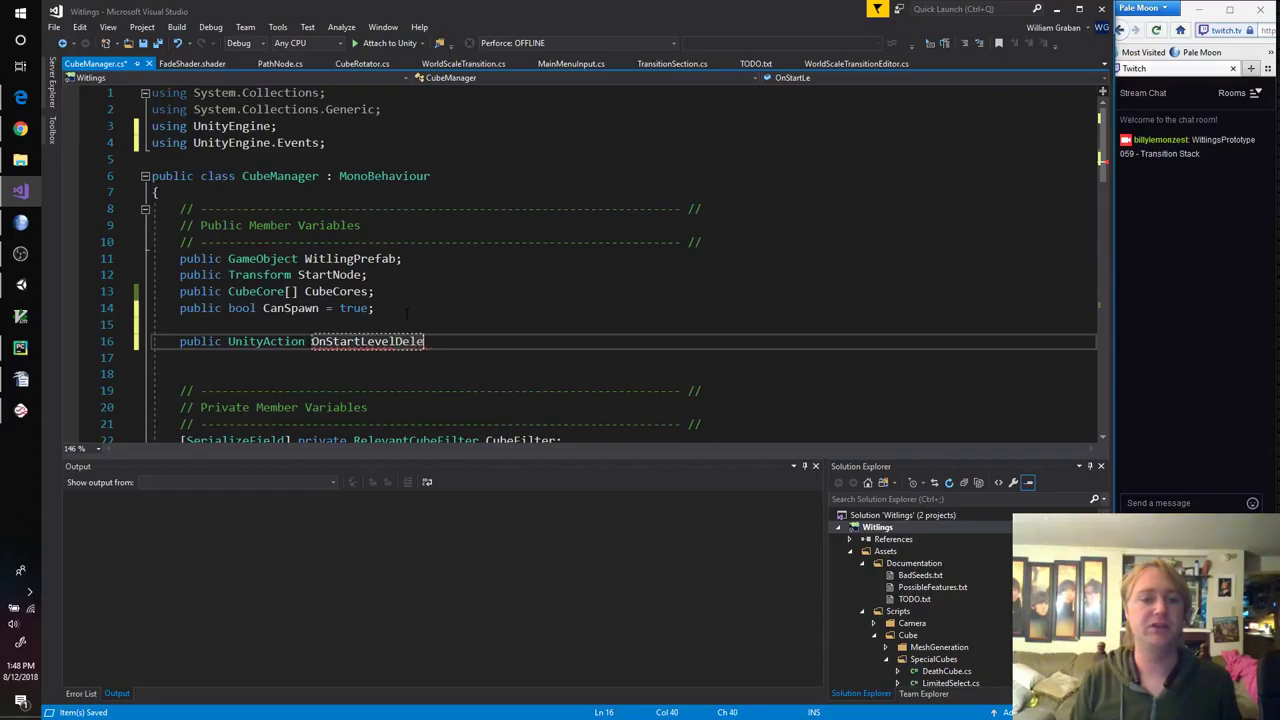
pyautogui.press('End')
pyautogui.press('Return')
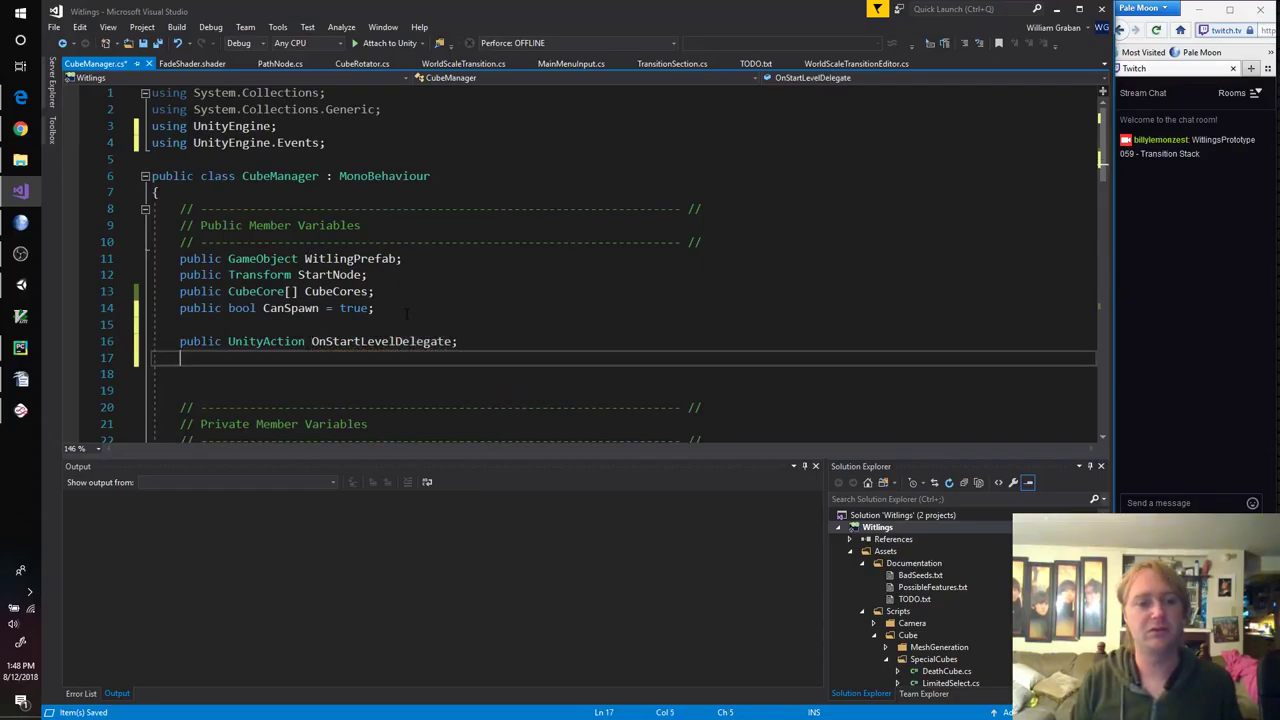
pyautogui.write('public OnSt')
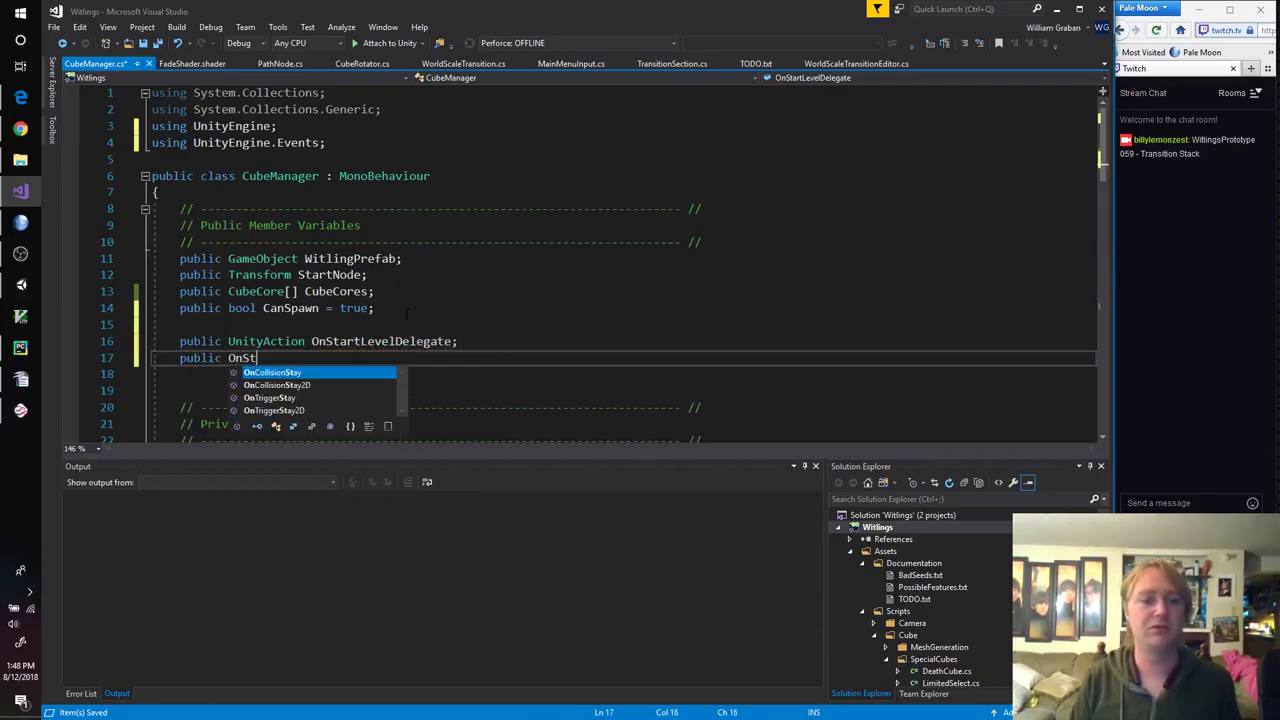
pyautogui.write('artLevel')
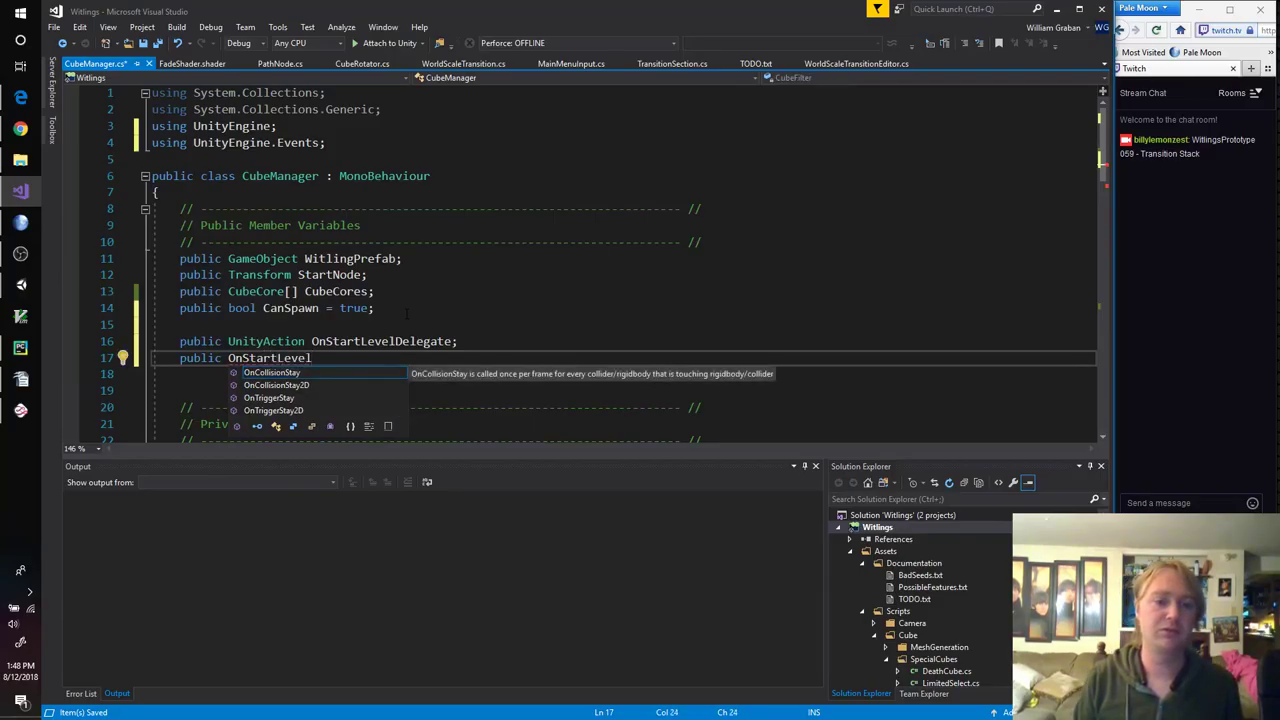
pyautogui.write('Delegate OnSta')
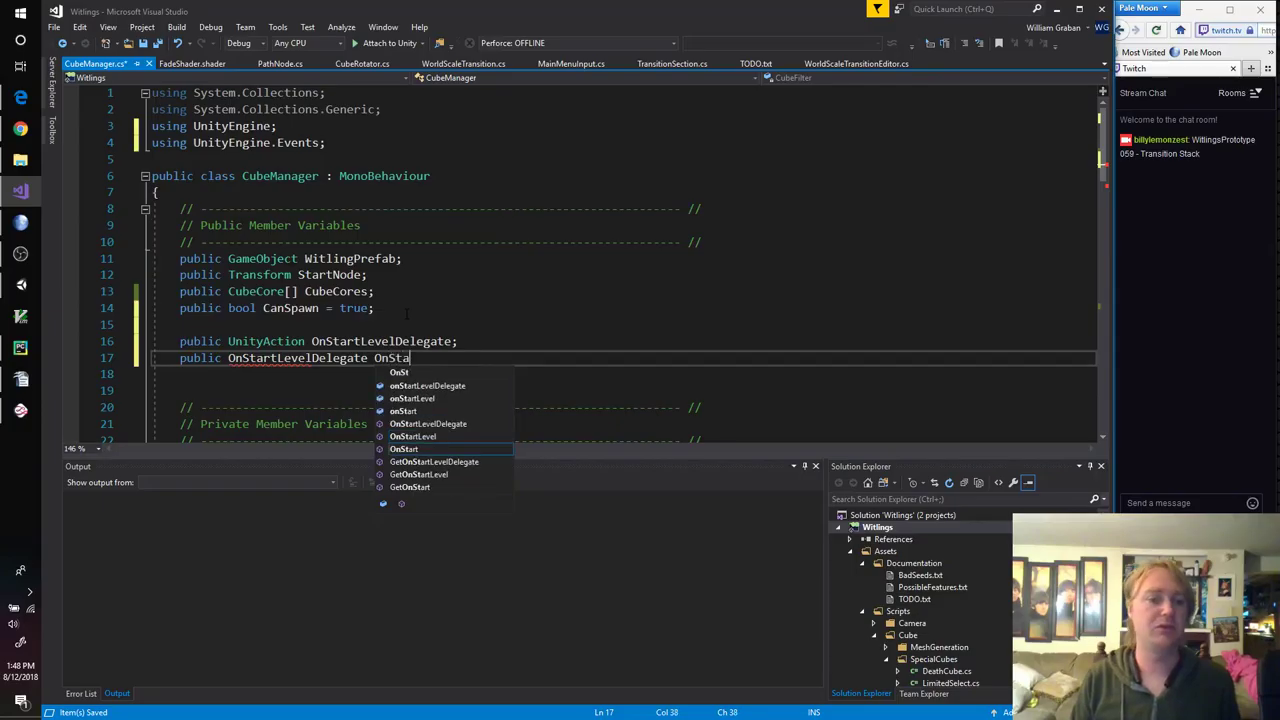
pyautogui.write('rtLevel;')
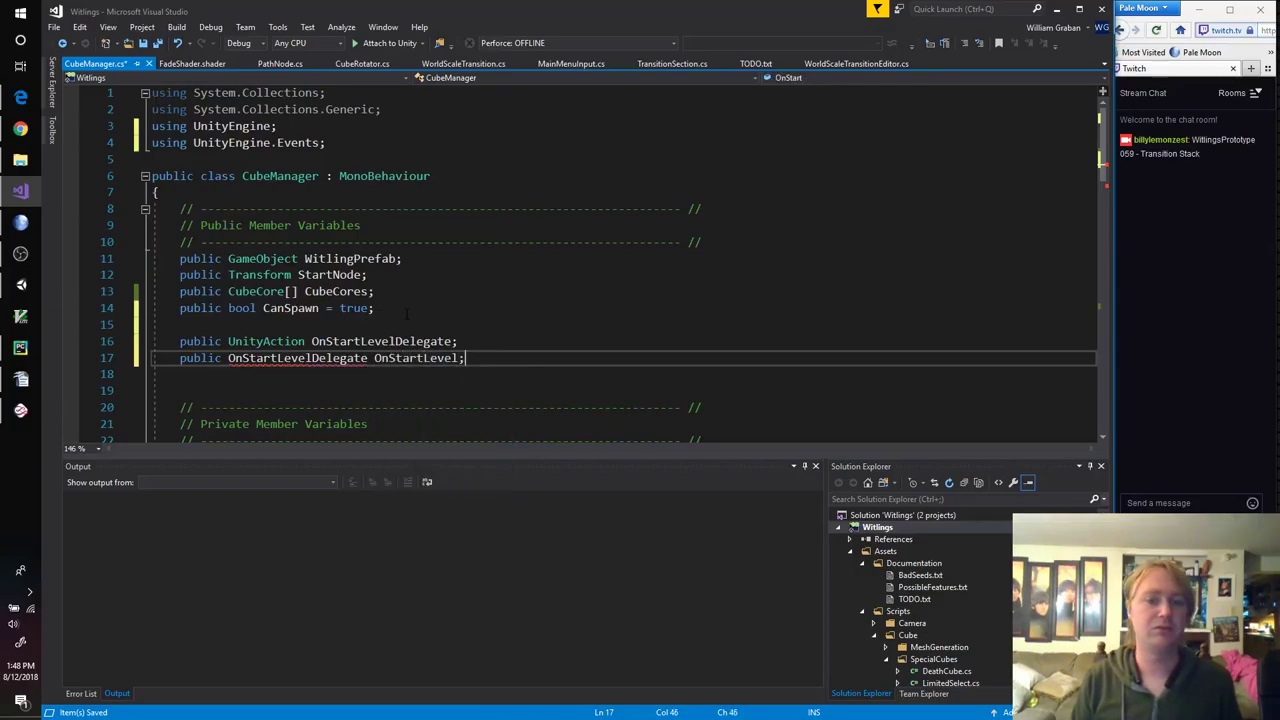
pyautogui.hotkey('ctrl', 's')
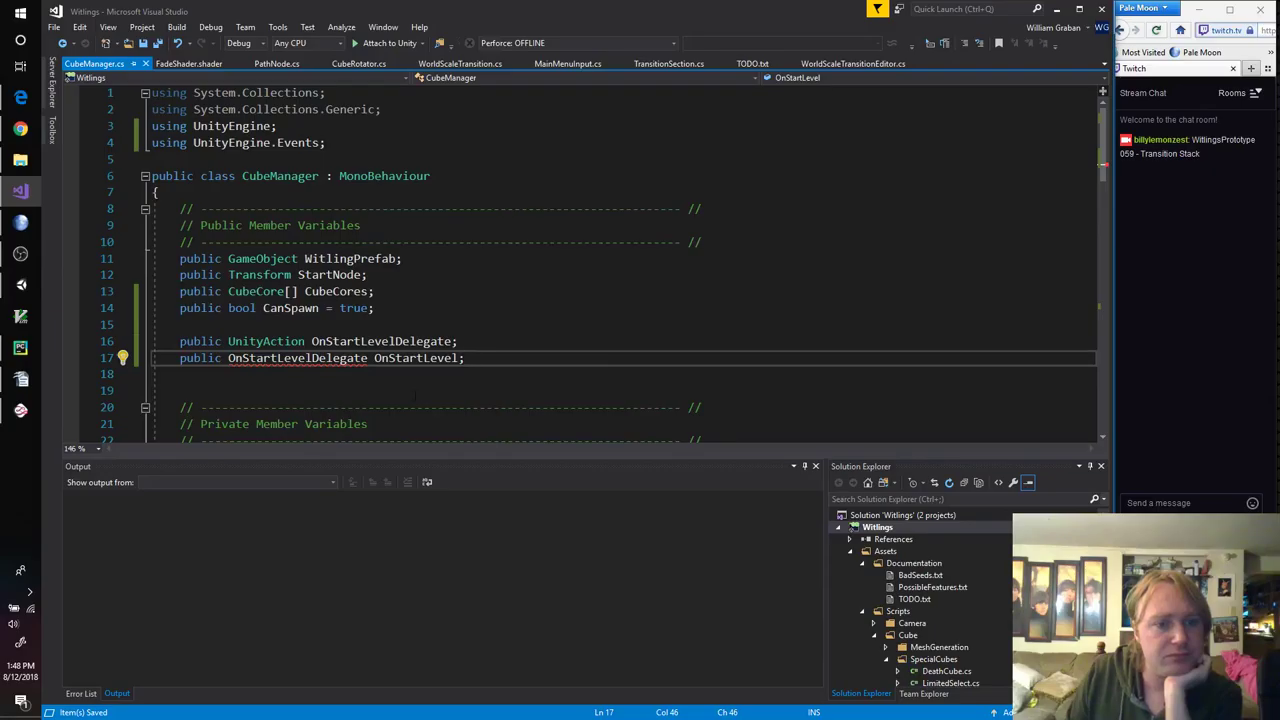
pyautogui.moveTo(293, 374)
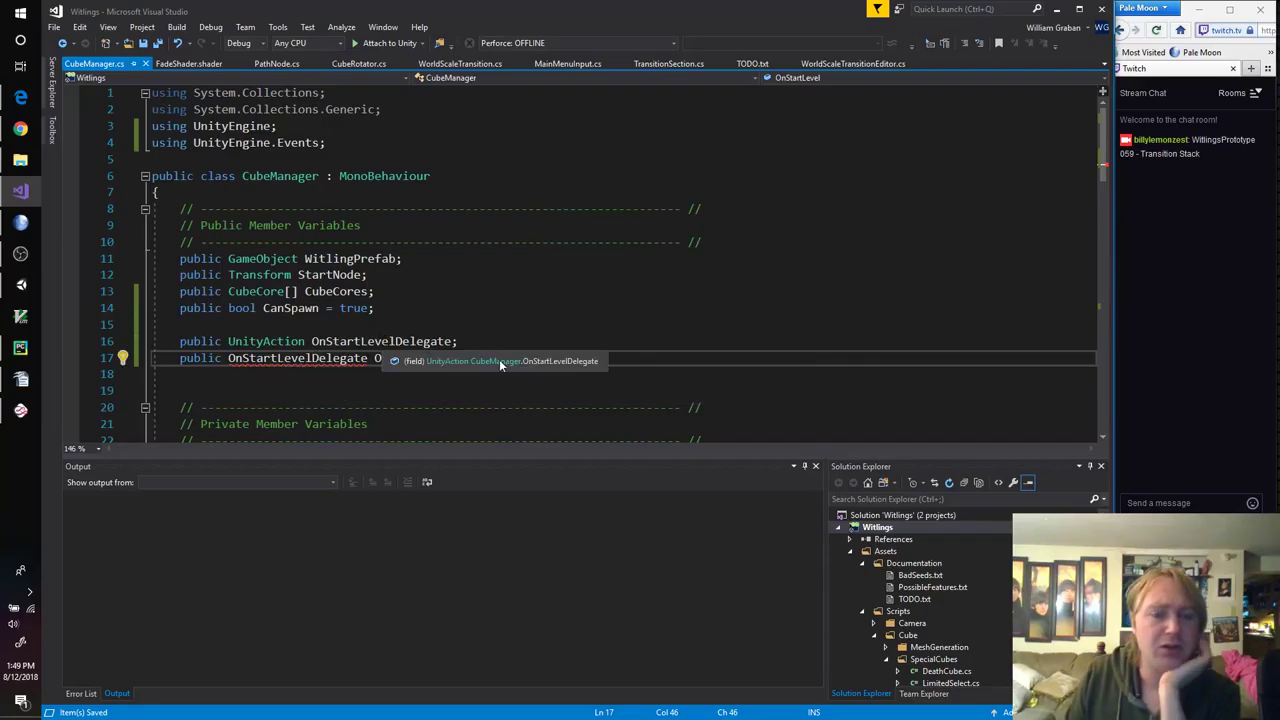
# Step: Remove the broken OnStartLevelDelegate line and rename the UnityAction field to OnStartLevel, then save
pyautogui.press('Up')
pyautogui.press('Up')
pyautogui.press('Up')
pyautogui.press('Down')
pyautogui.press('Down')
pyautogui.press('Down')
pyautogui.hotkey('ctrl', 'x')
pyautogui.press('Up')
pyautogui.press('End')
pyautogui.press('Left')
pyautogui.press('Left')
pyautogui.press('Left')
pyautogui.press('Left')
pyautogui.press('Left')
pyautogui.press('Left')
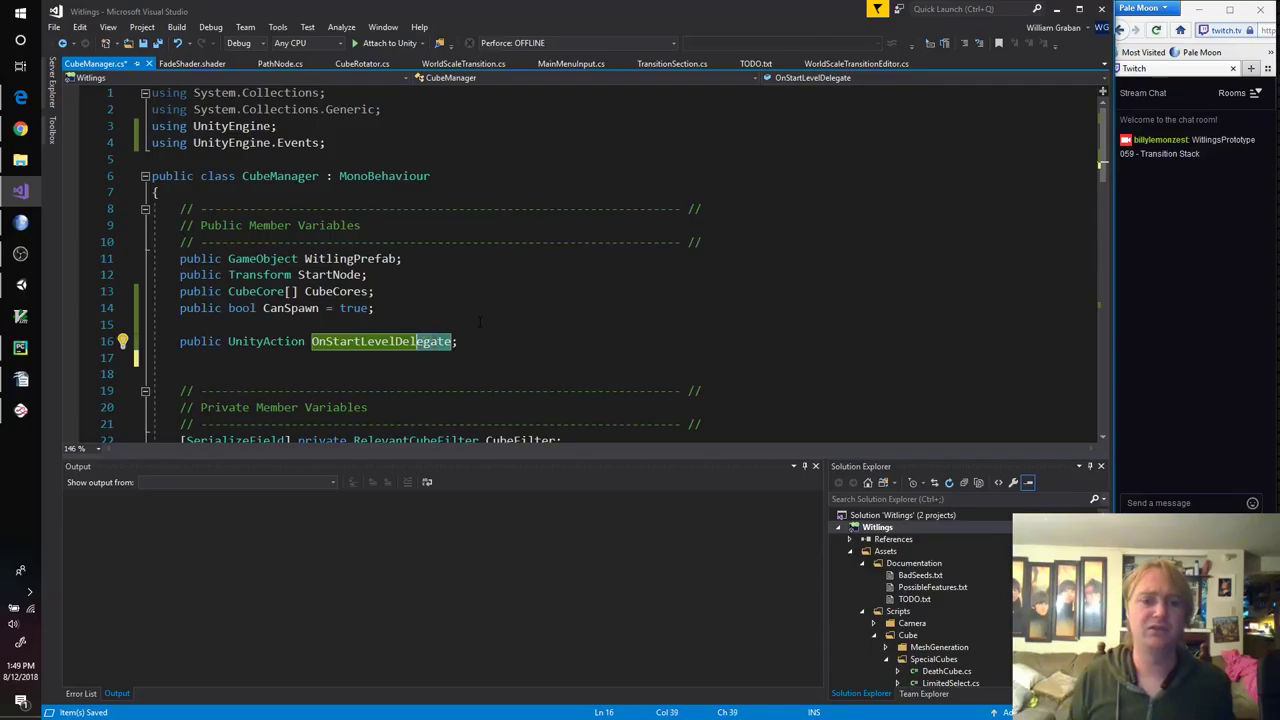
pyautogui.press('Delete')
pyautogui.press('Delete')
pyautogui.press('Delete')
pyautogui.press('Delete')
pyautogui.press('Delete')
pyautogui.press('BackSpace')
pyautogui.press('BackSpace')
pyautogui.press('BackSpace')
pyautogui.press('Down')
pyautogui.hotkey('ctrl', 'v')
pyautogui.hotkey('ctrl', 'z')
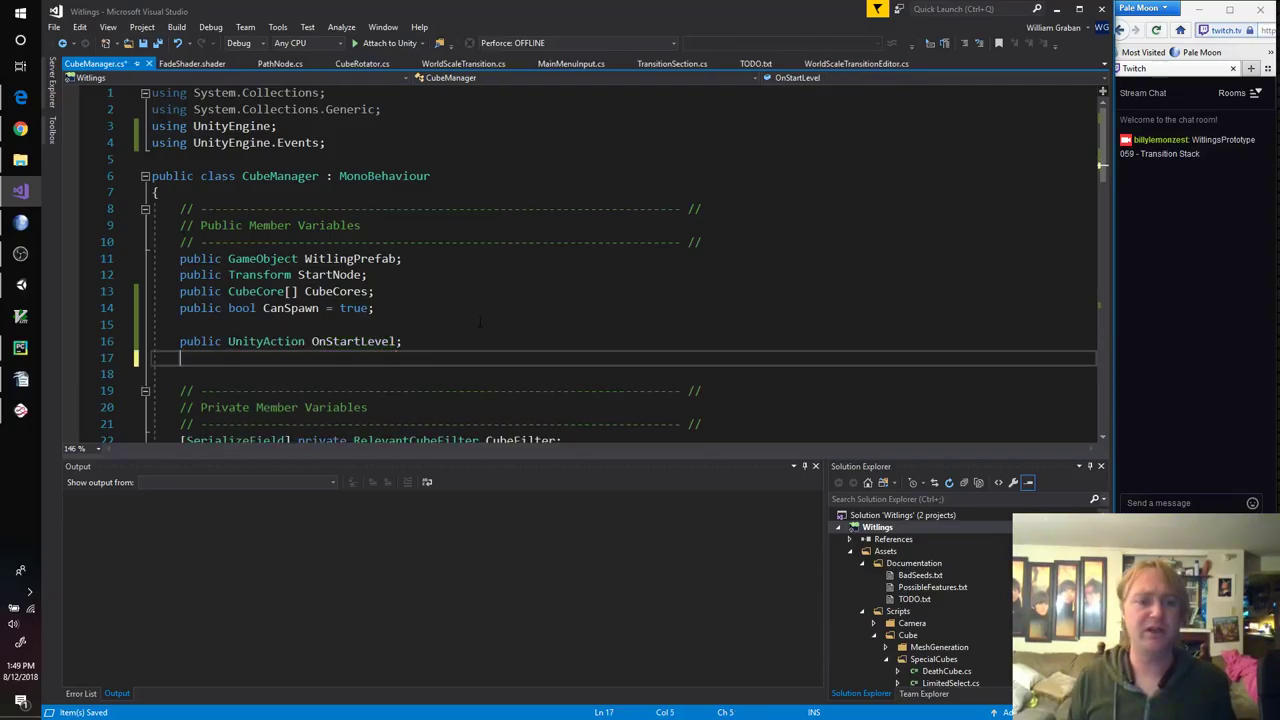
pyautogui.hotkey('ctrl', 's')
pyautogui.scroll(-2, 492, 320)
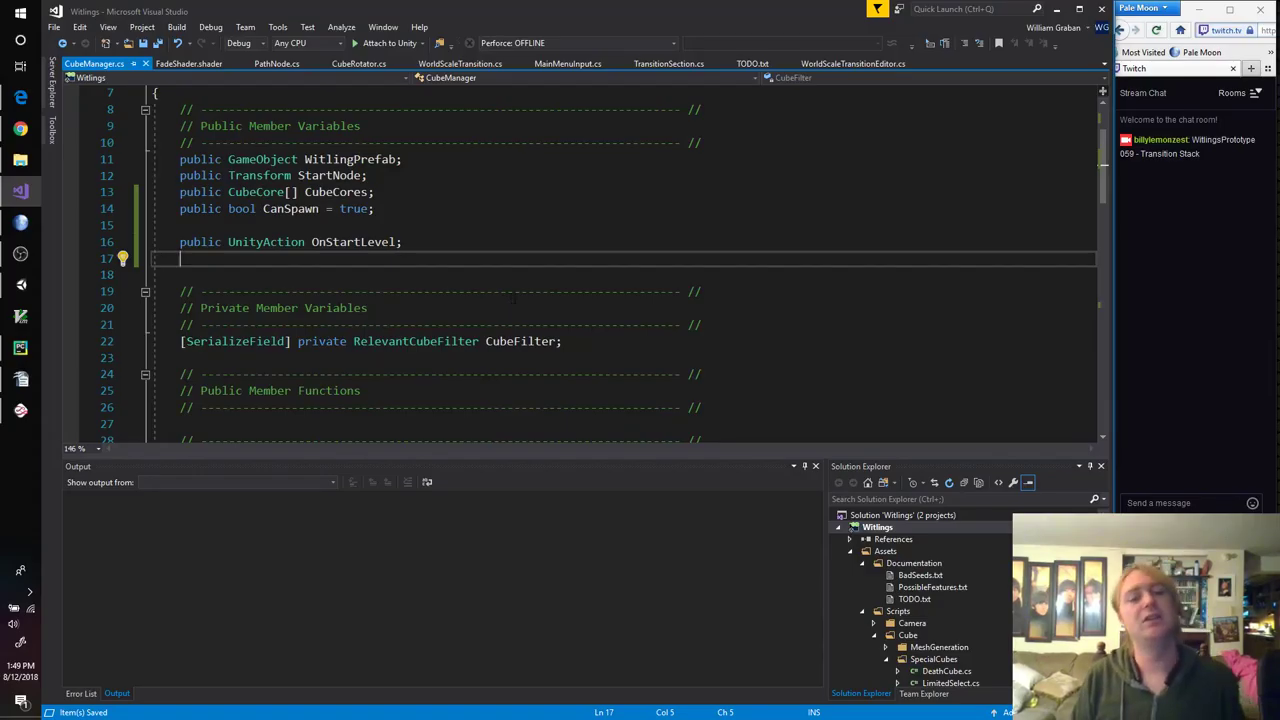
# Step: Duplicate the OnStartLevel declaration and rename the first copy to OnEndLevel
pyautogui.press('Up')
pyautogui.hotkey('ctrl', 'v')
pyautogui.press('Up')
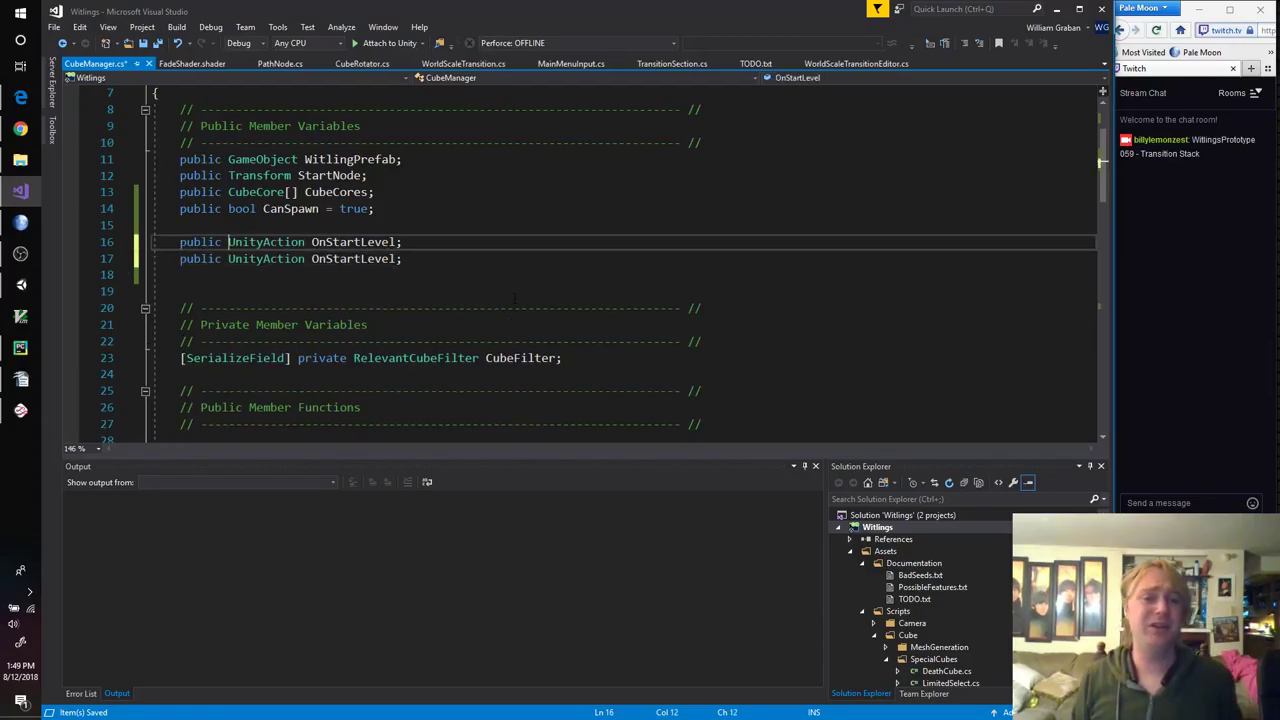
pyautogui.hotkey('ctrl', 'Right')
pyautogui.hotkey('ctrl', 'Right')
pyautogui.hotkey('ctrl', 'Right')
pyautogui.press('Left')
pyautogui.press('Left')
pyautogui.press('Left')
pyautogui.press('Left')
pyautogui.press('Left')
pyautogui.press('Left')
pyautogui.press('Left')
pyautogui.press('Left')
pyautogui.press('Left')
pyautogui.press('Left')
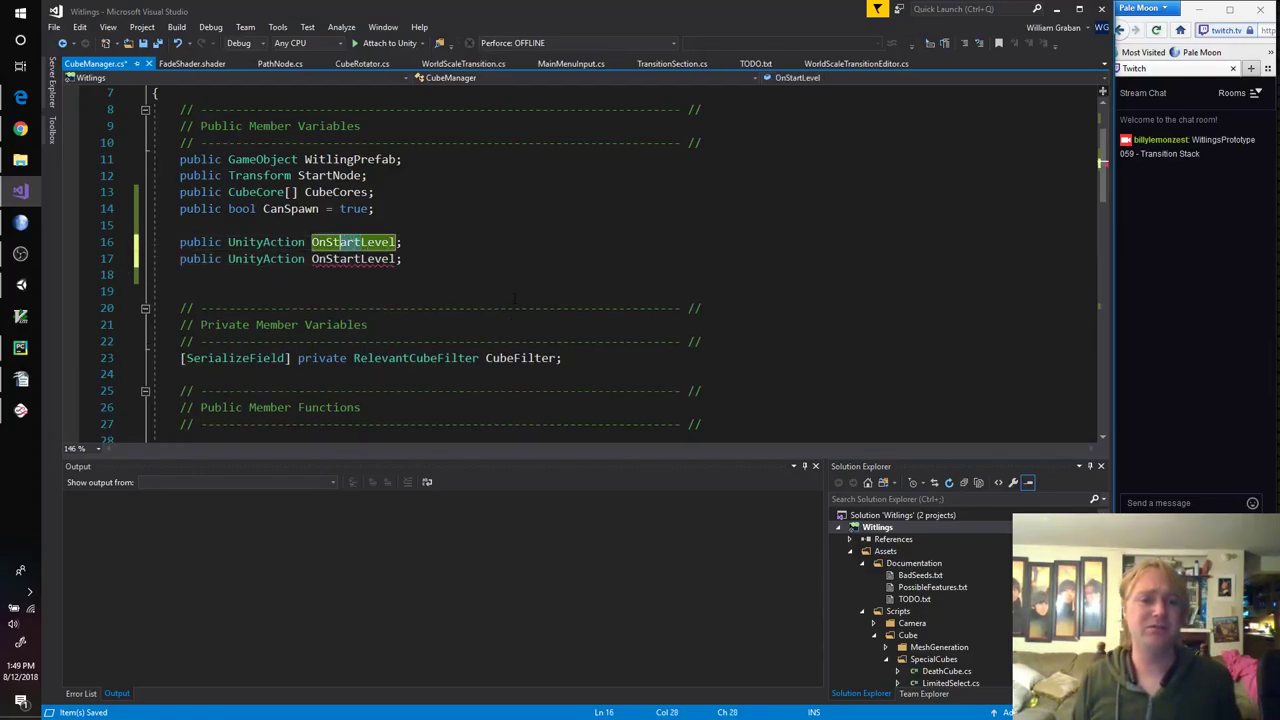
pyautogui.hotkey('shift', 'Right')
pyautogui.hotkey('shift', 'Right')
pyautogui.hotkey('shift', 'Right')
pyautogui.hotkey('shift', 'Right')
pyautogui.hotkey('shift', 'Right')
pyautogui.write('End')
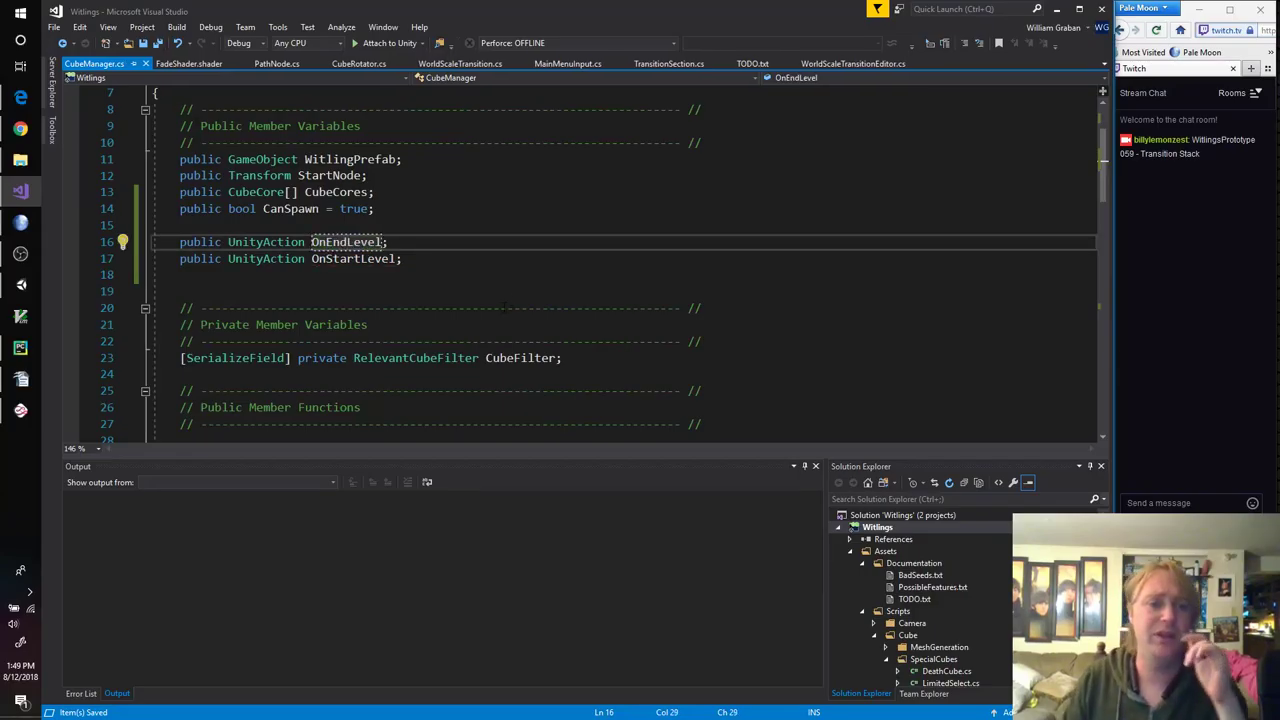
pyautogui.click(452, 258)
pyautogui.scroll(-5, 450, 262)
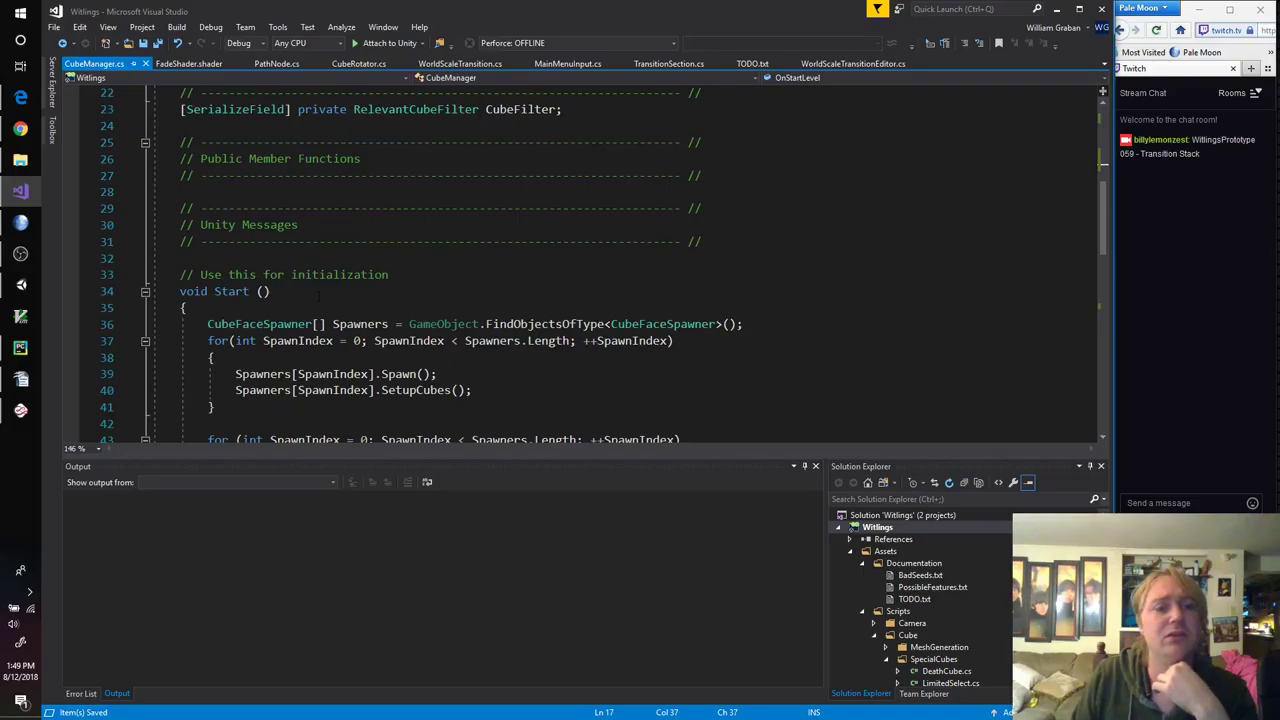
# Step: Add an empty private void SpawnCubes() method under the Private Member Functions comment
pyautogui.scroll(1, 331, 292)
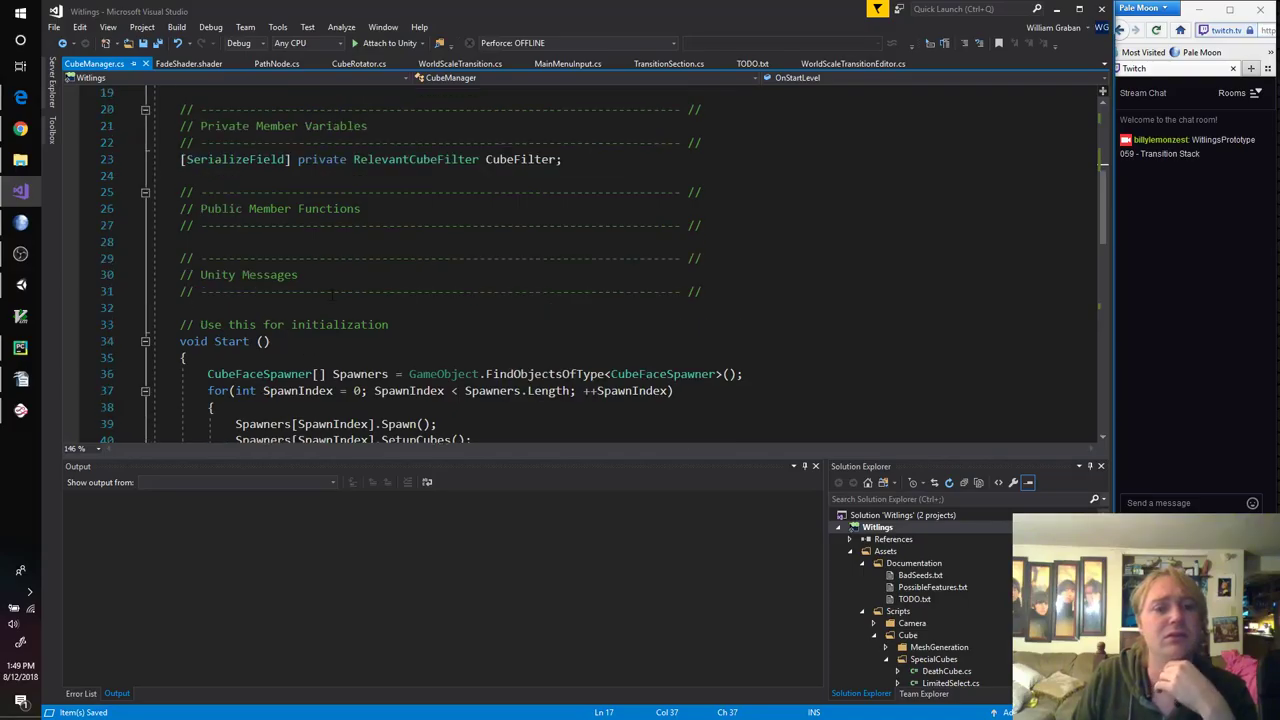
pyautogui.scroll(-10, 331, 292)
pyautogui.scroll(-1, 331, 292)
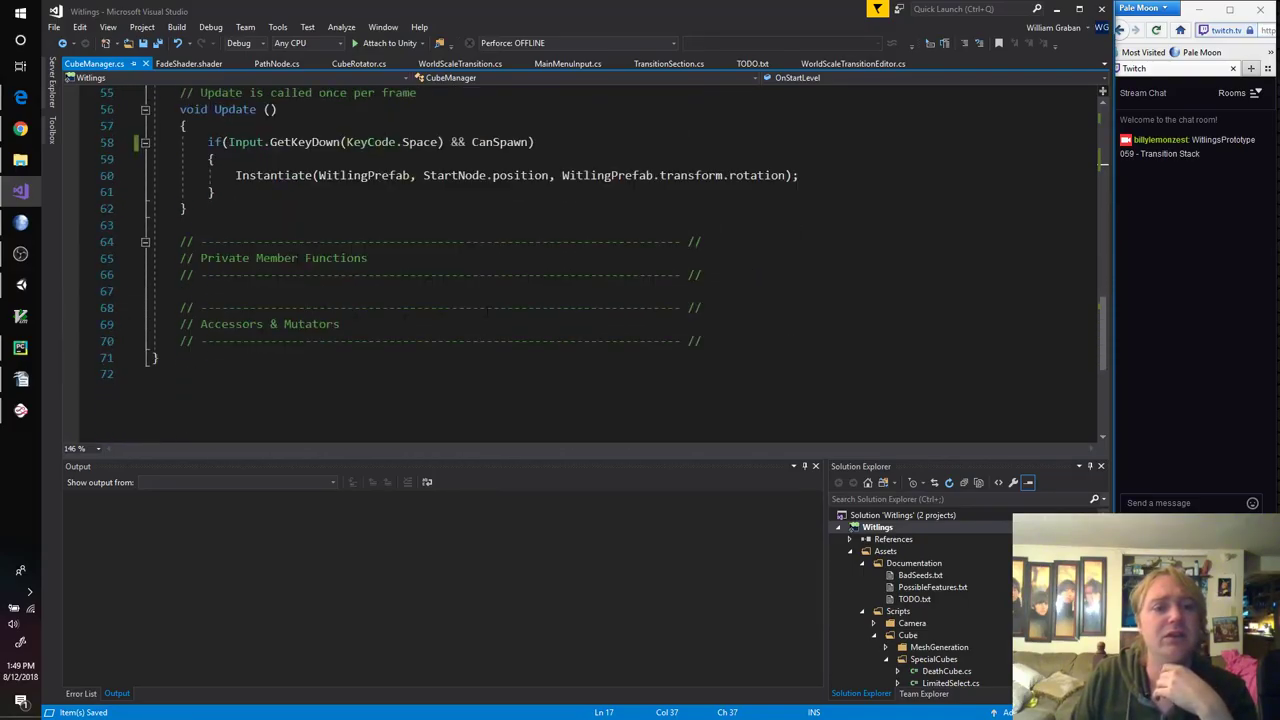
pyautogui.click(716, 274)
pyautogui.scroll(8, 716, 274)
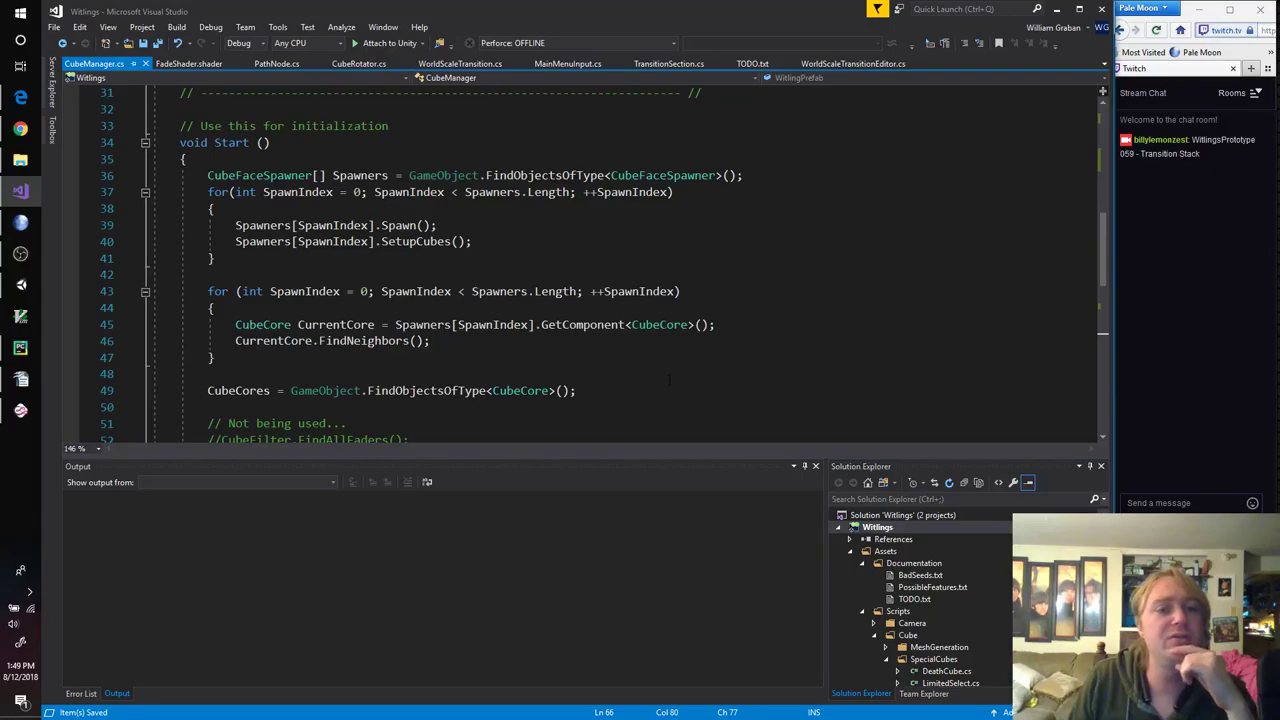
pyautogui.scroll(-7, 677, 380)
pyautogui.press('Return')
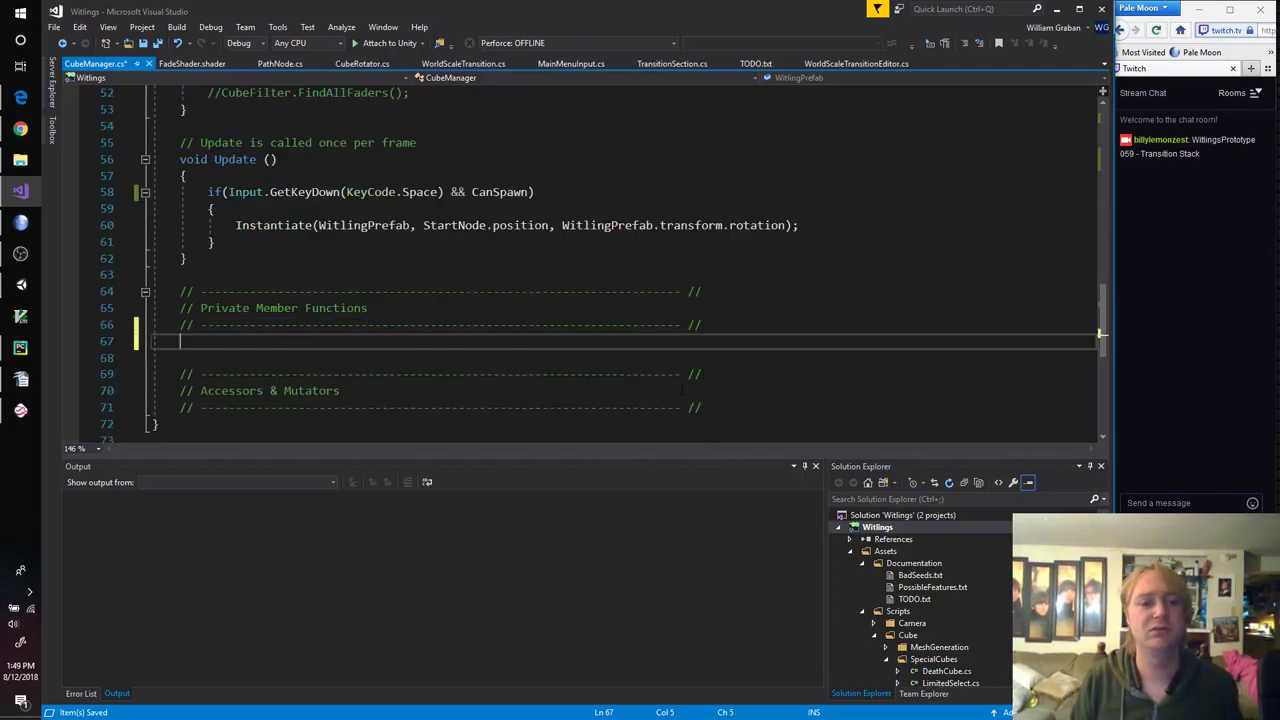
pyautogui.write('private void SPawn')
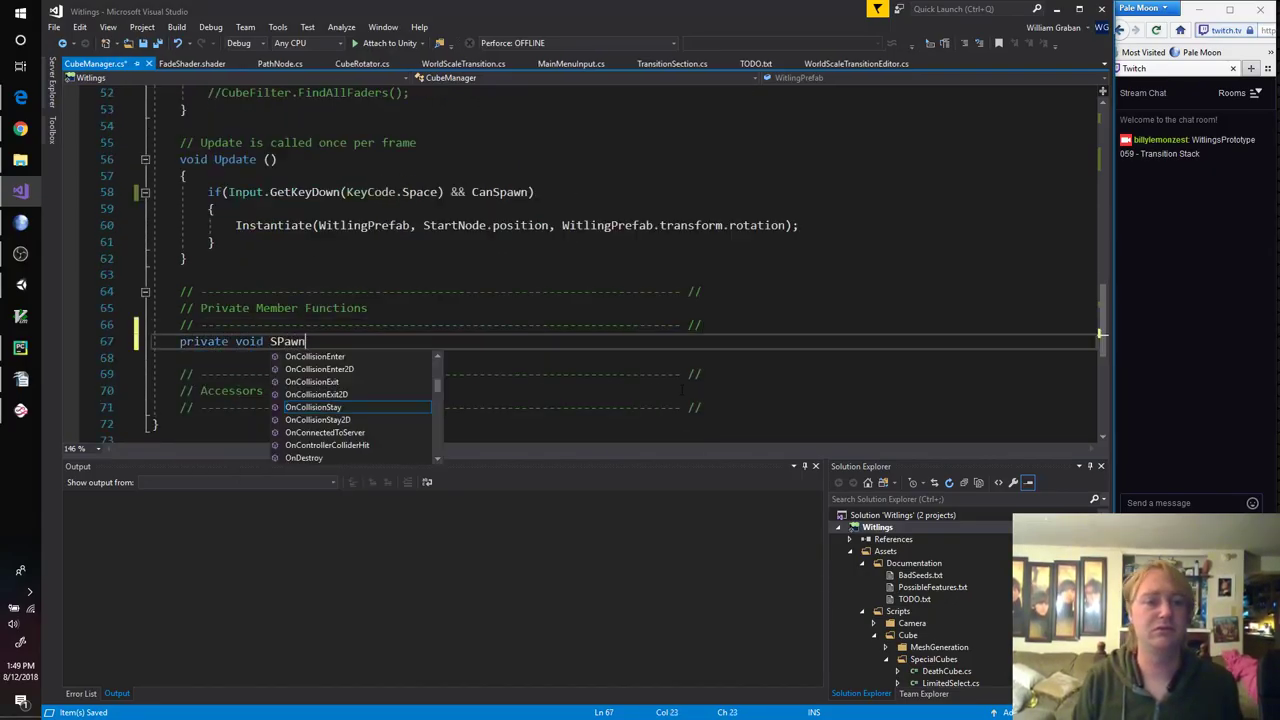
pyautogui.write('awnCubes()')
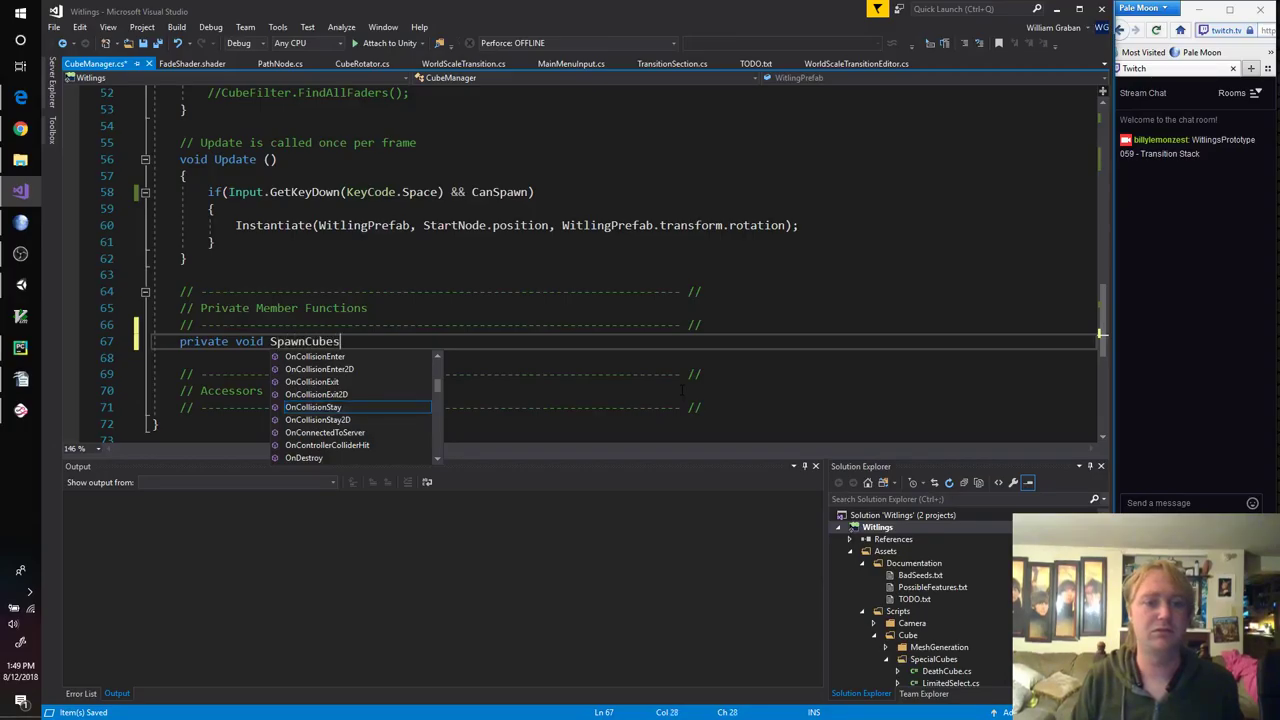
pyautogui.press('Return')
pyautogui.write('{')
pyautogui.press('Return')
# Step: Add an empty private void FindCubes() method below SpawnCubes()
pyautogui.press('Down')
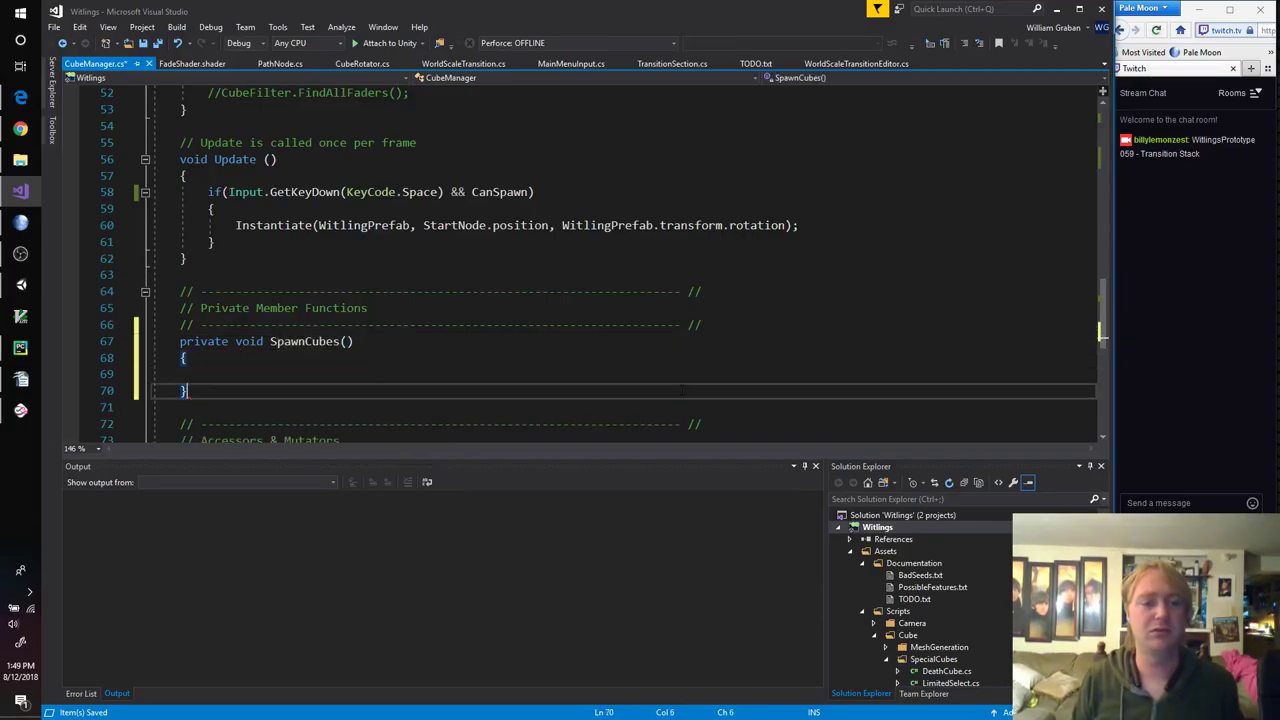
pyautogui.press('Return')
pyautogui.press('Return')
pyautogui.write('private void Fi')
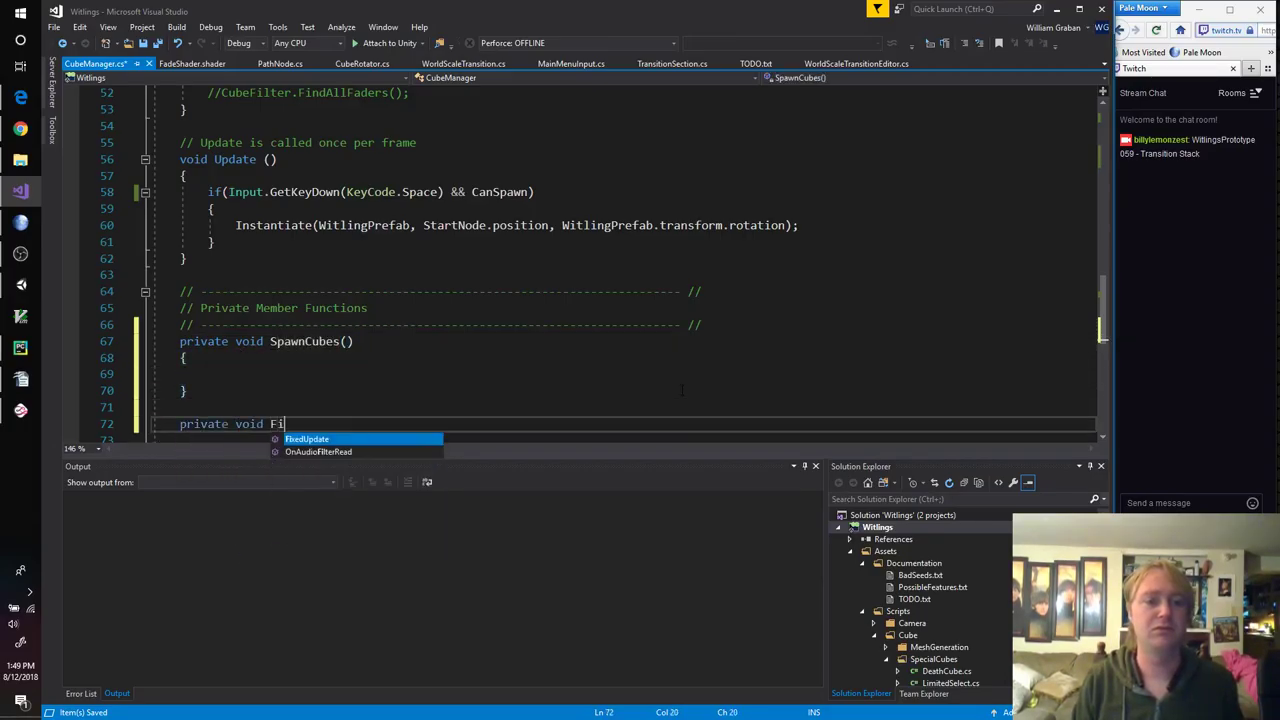
pyautogui.write('ndCubes()')
pyautogui.press('Return')
pyautogui.write('{')
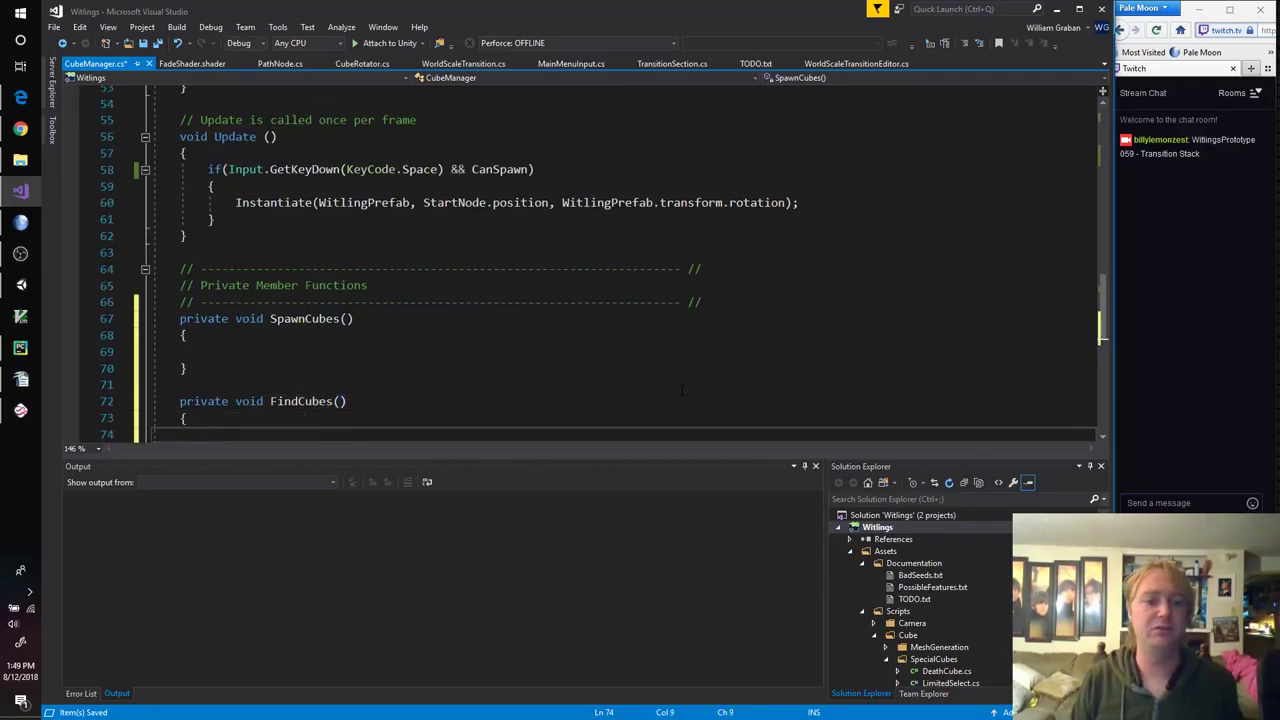
pyautogui.press('Return')
pyautogui.scroll(9, 415, 288)
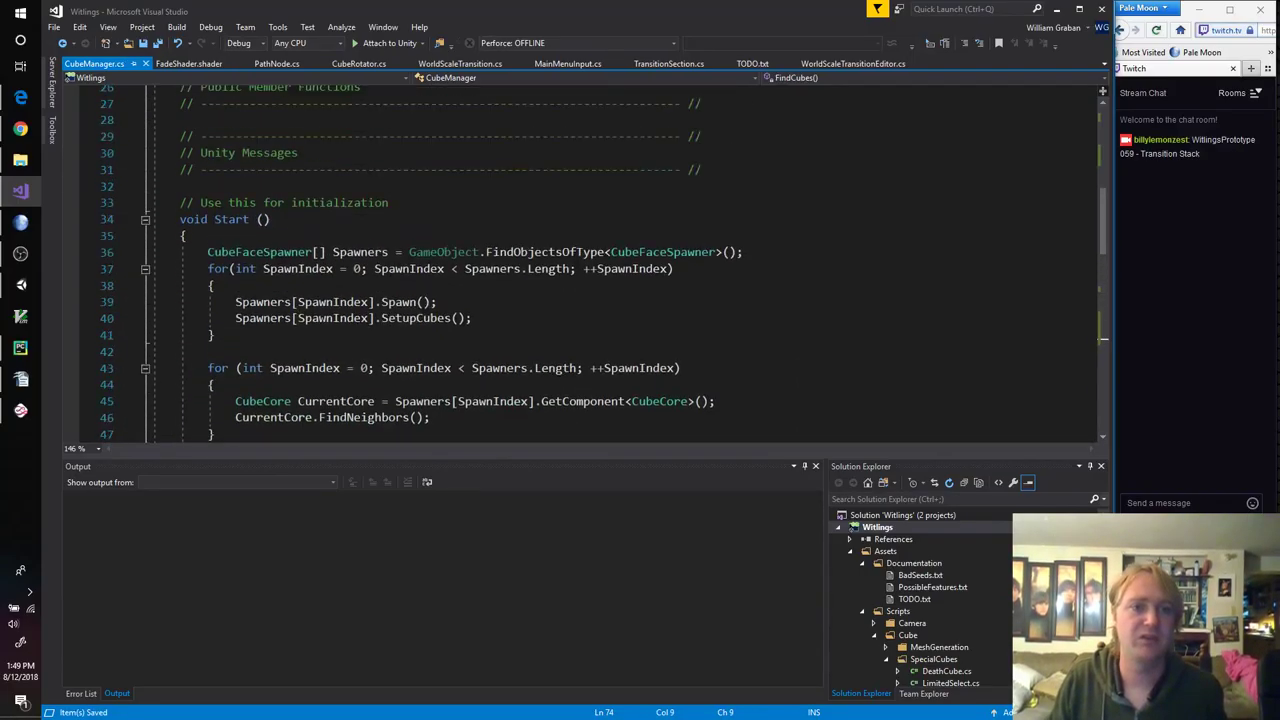
pyautogui.moveTo(236, 335); pyautogui.dragTo(88, 272)
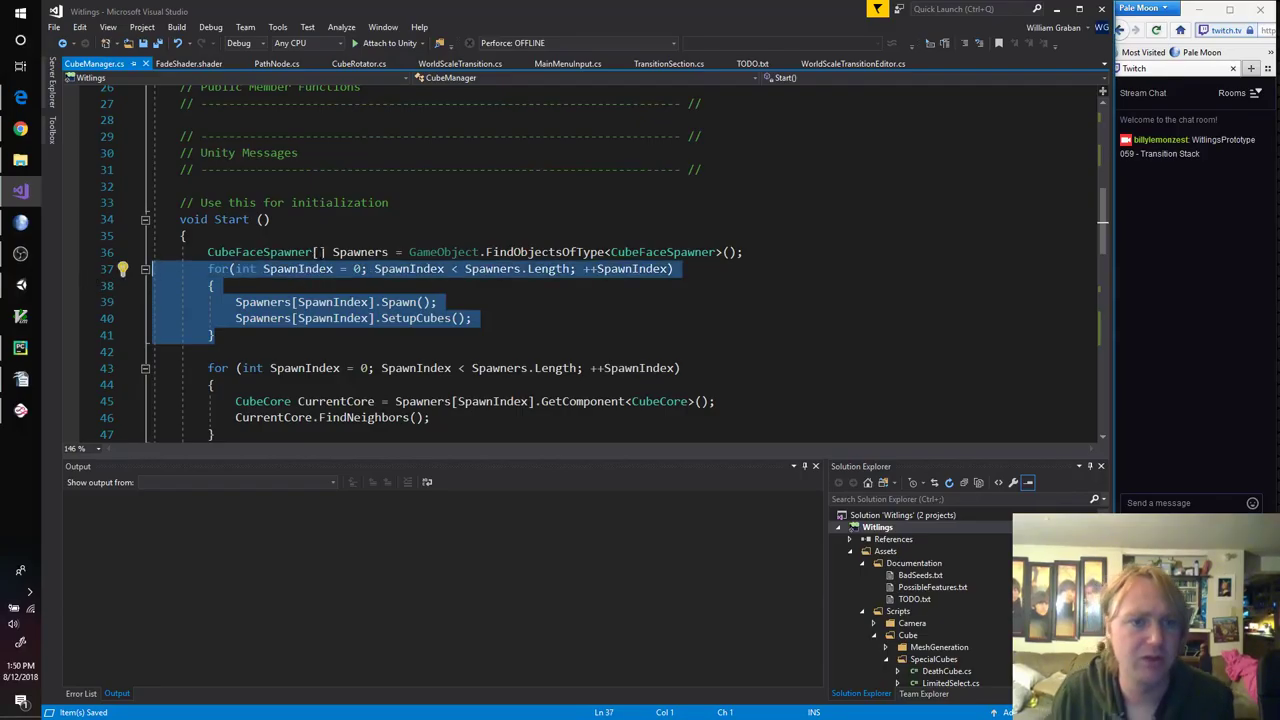
# Step: Drop the local CubeFaceSpawner[] type in Start() and add a private CubeFaceSpawner[] field below CubeFilter
pyautogui.click(324, 252)
pyautogui.hotkey('shift', 'Left')
pyautogui.hotkey('shift', 'Left')
pyautogui.hotkey('shift', 'Left')
pyautogui.hotkey('shift', 'Left')
pyautogui.hotkey('shift', 'Left')
pyautogui.hotkey('shift', 'Left')
pyautogui.hotkey('shift', 'Left')
pyautogui.hotkey('shift', 'Left')
pyautogui.hotkey('shift', 'Left')
pyautogui.hotkey('shift', 'Left')
pyautogui.hotkey('shift', 'Left')
pyautogui.hotkey('shift', 'Left')
pyautogui.hotkey('shift', 'Left')
pyautogui.hotkey('shift', 'Left')
pyautogui.hotkey('shift', 'Left')
pyautogui.hotkey('shift', 'Left')
pyautogui.hotkey('shift', 'Left')
pyautogui.hotkey('ctrl', 'c')
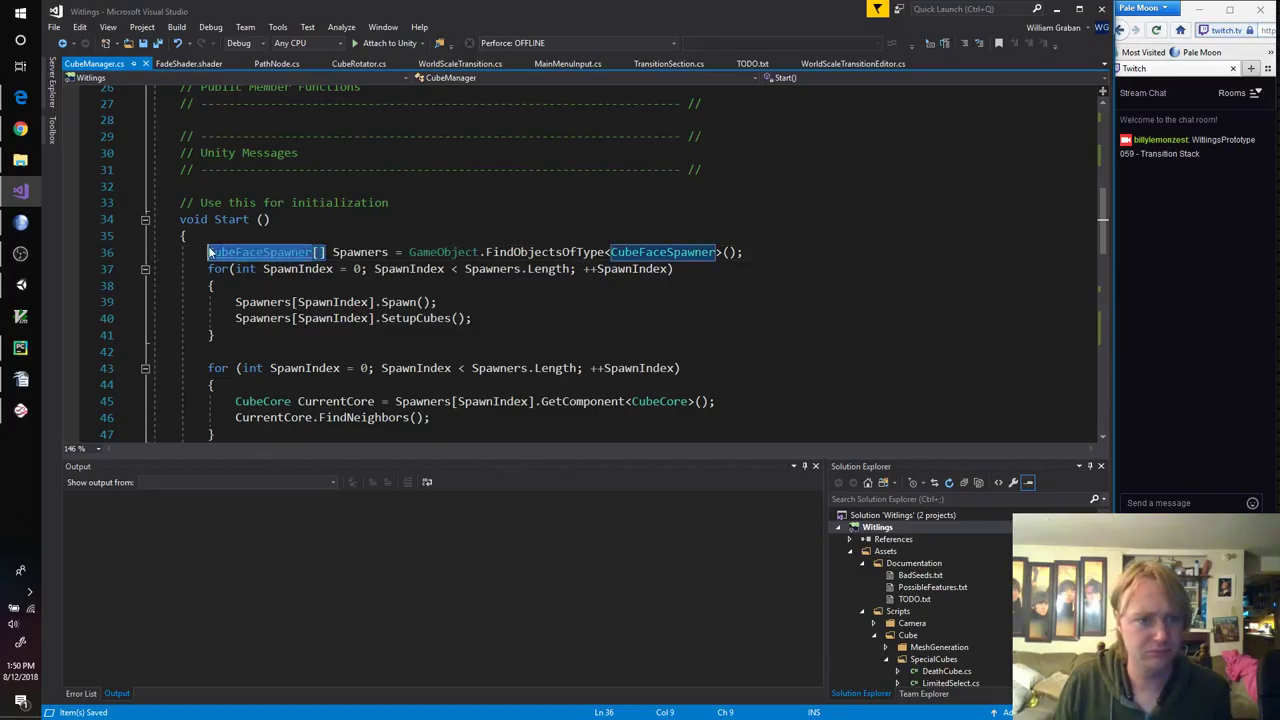
pyautogui.press('Delete')
pyautogui.scroll(5, 620, 260)
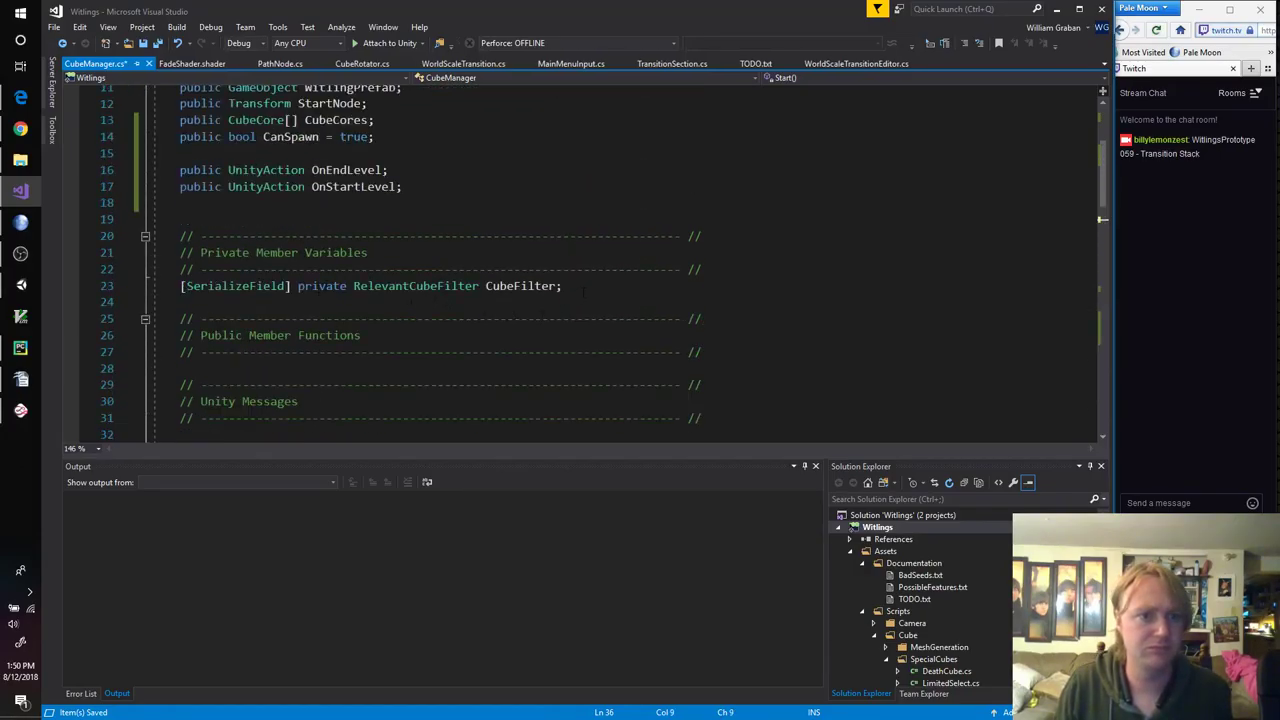
pyautogui.click(590, 286)
pyautogui.press('Return')
pyautogui.write('private')
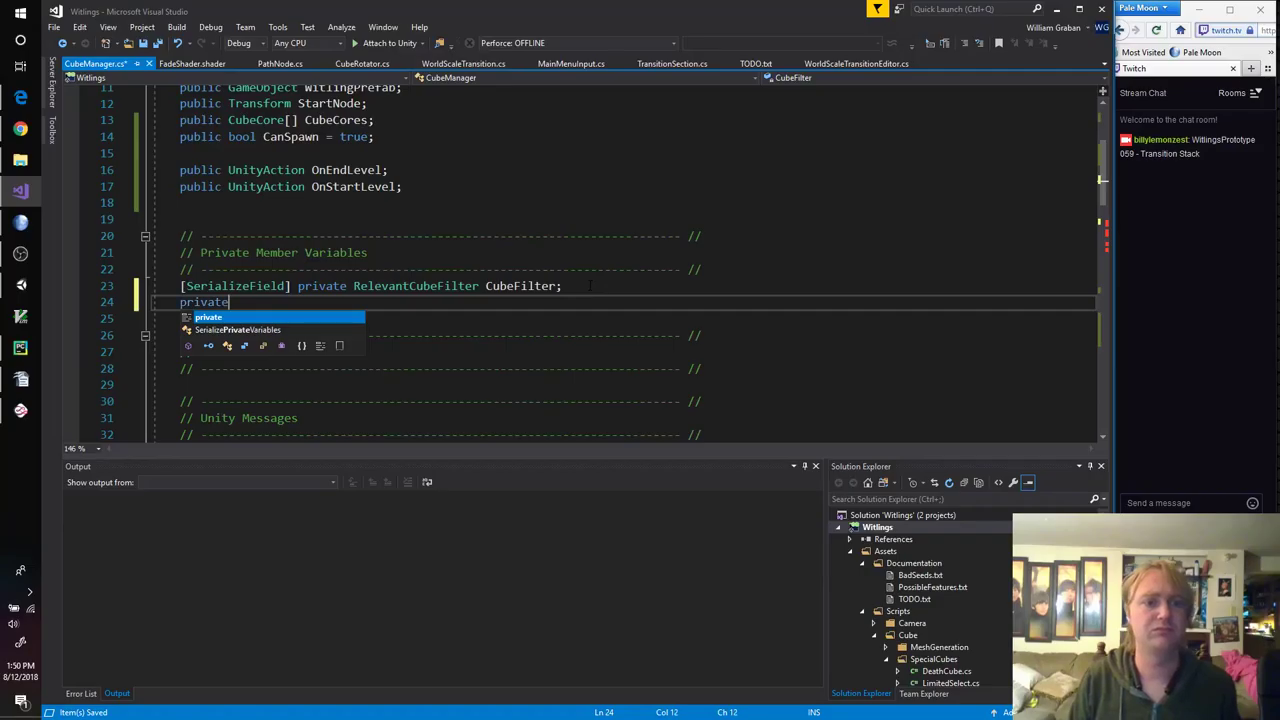
pyautogui.hotkey('ctrl', 'v')
pyautogui.write('FaceSpawne')
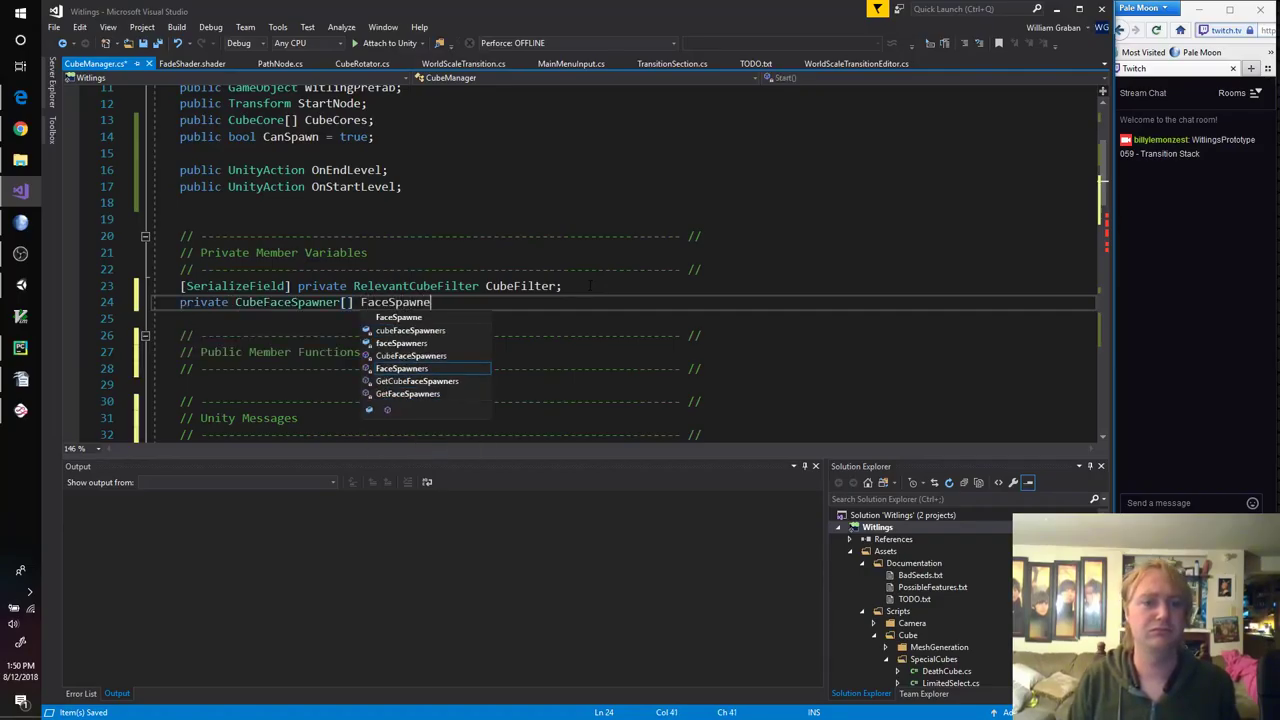
pyautogui.write('rs;')
# Step: Rename the new field to Spawners and remove the extra space before the Spawners assignment
pyautogui.scroll(-6, 508, 338)
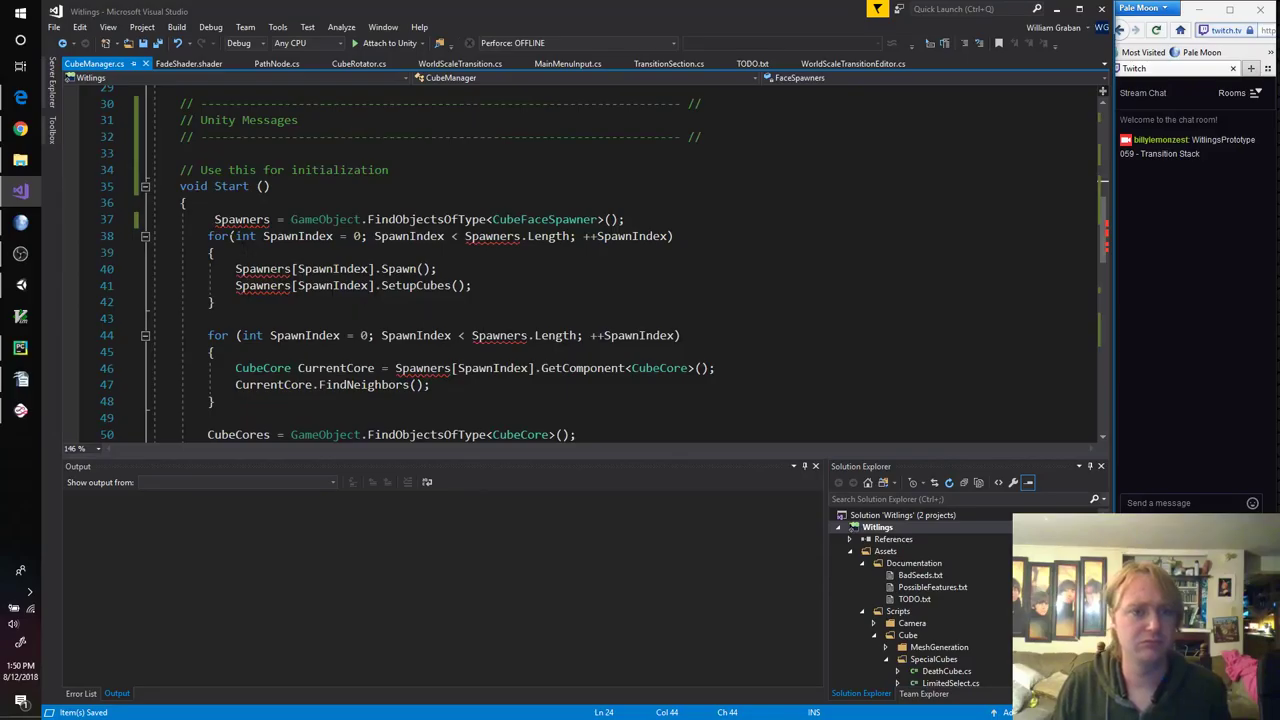
pyautogui.click(214, 219)
pyautogui.scroll(6, 508, 270)
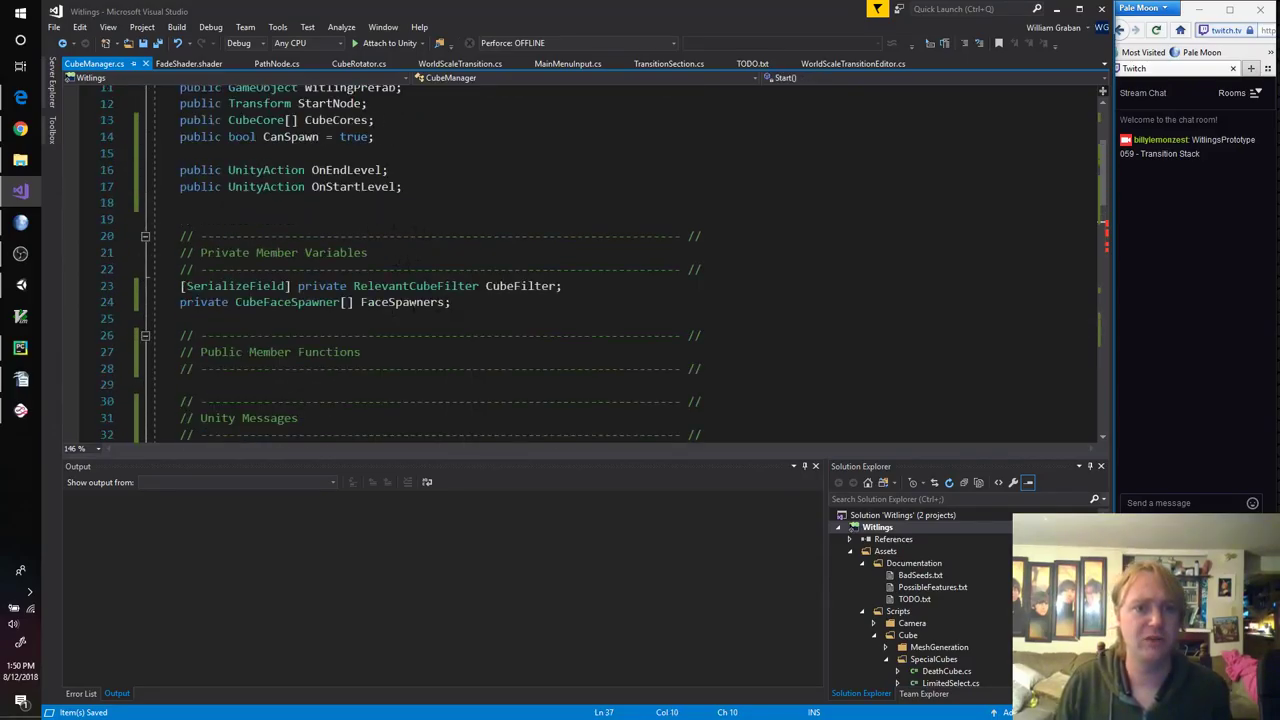
pyautogui.doubleClick(402, 302)
pyautogui.write('Spawners')
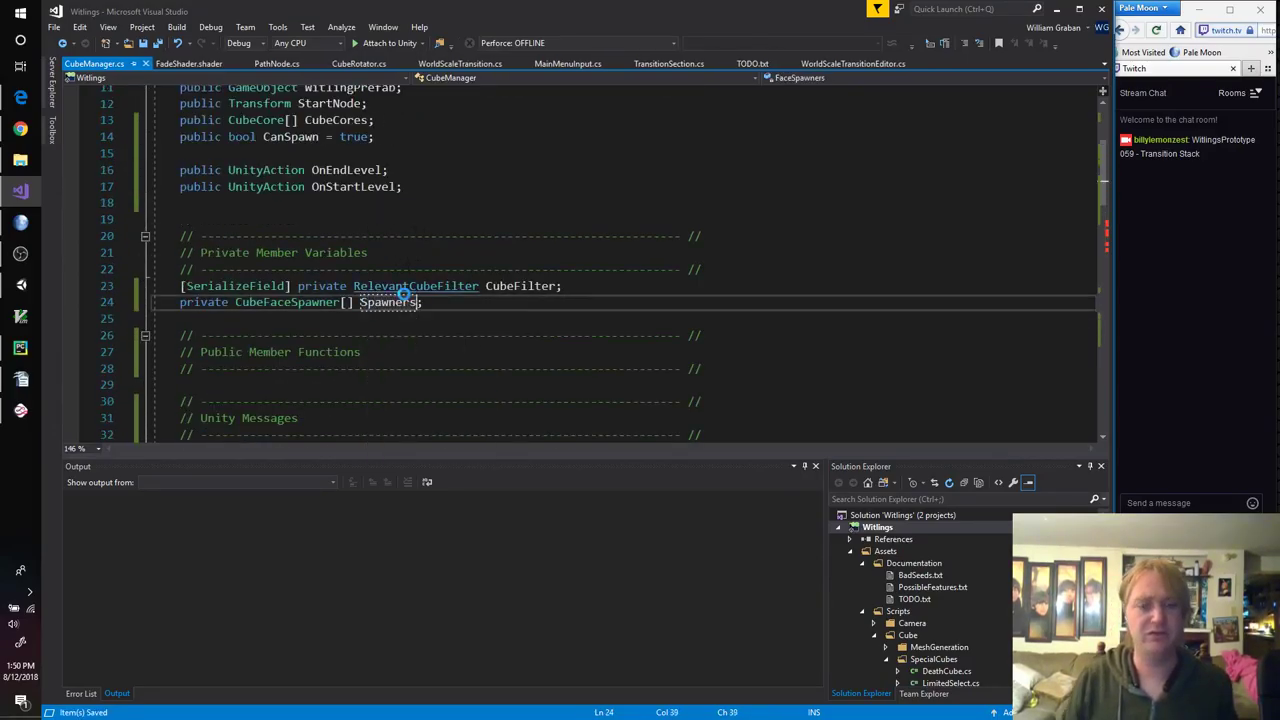
pyautogui.scroll(-7, 402, 295)
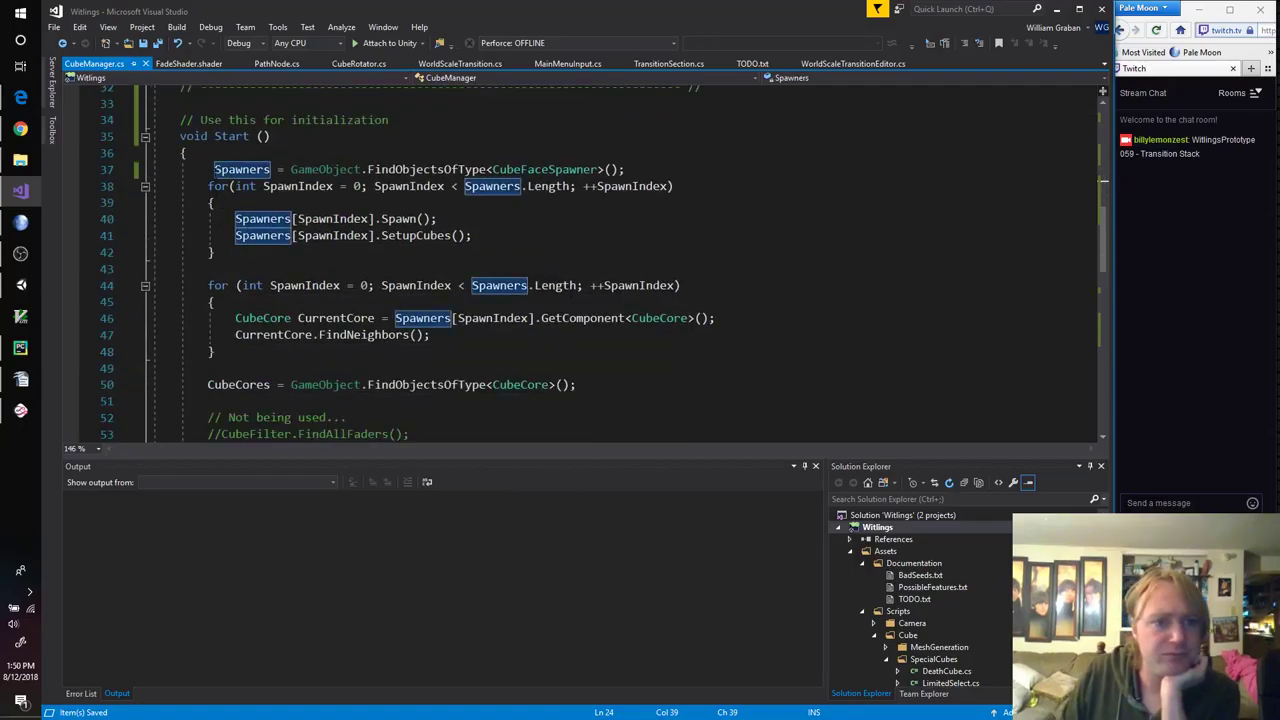
pyautogui.click(214, 169)
pyautogui.press('BackSpace')
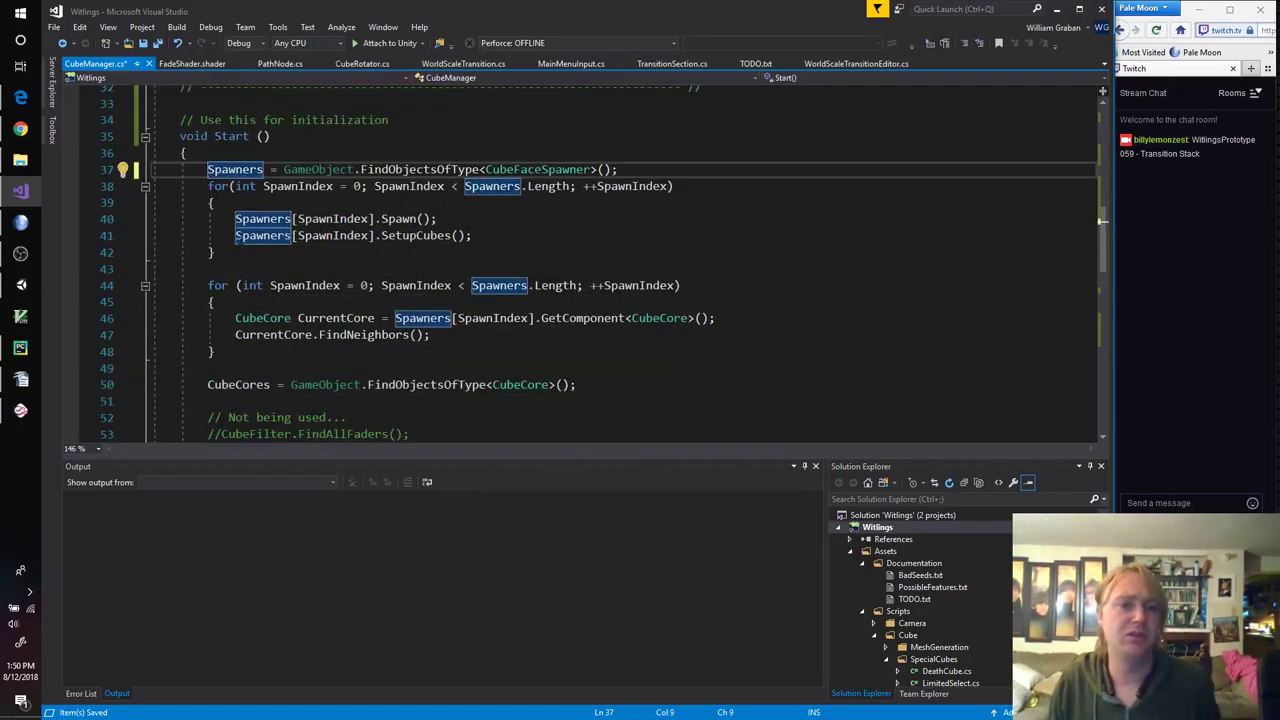
pyautogui.keyDown('shift'); pyautogui.click(233, 254); pyautogui.keyUp('shift')
# Step: Move the cube-spawning code out of Start into the empty SpawnCubes body
pyautogui.press('Delete')
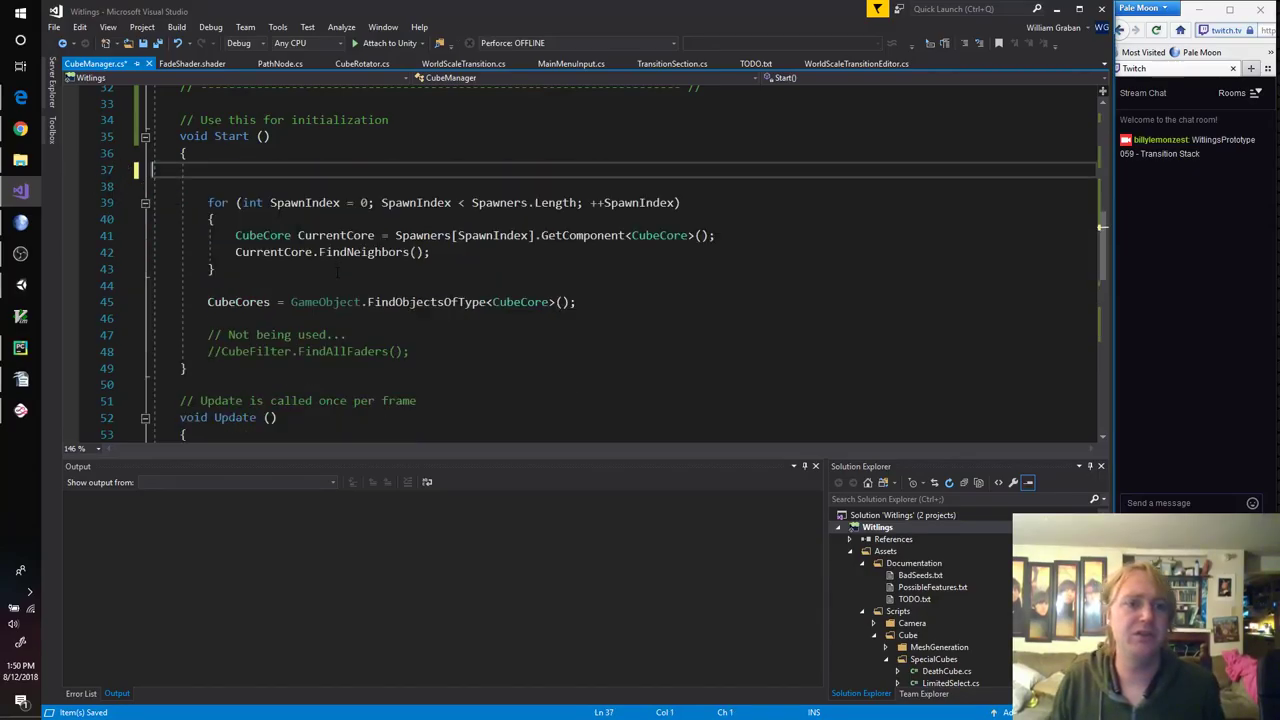
pyautogui.scroll(-5, 300, 297)
pyautogui.scroll(-1, 600, 264)
pyautogui.click(208, 335)
pyautogui.write('Spawners = GameObject.FindObjectsOfType<CubeFaceSpawner>(); for (int SpawnIndex = 0; SpawnIndex < Spawners.Length; ++SpawnIndex) {     Spawners[SpawnIndex].Spawn();     Spawners[SpawnIndex].SetupCubes(); }')
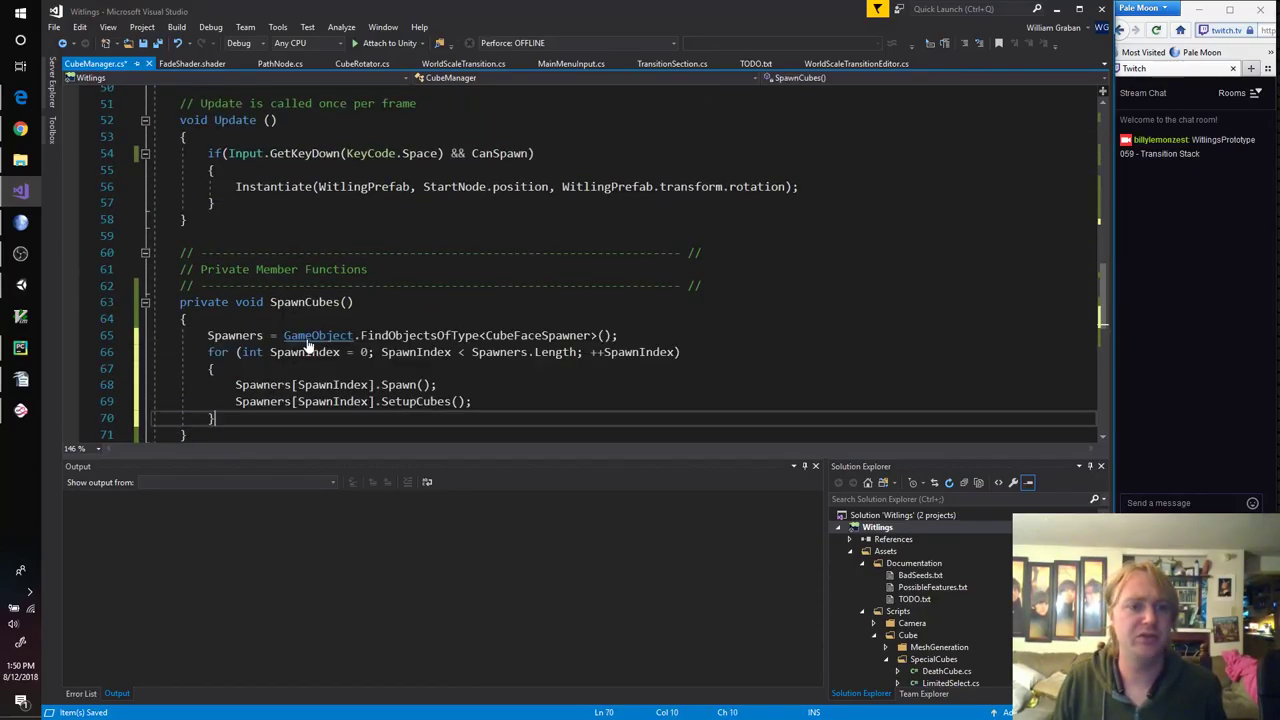
# Step: Move the cube-neighbour loop and CubeCores lookup lines from Start into FindCubes
pyautogui.scroll(5, 600, 260)
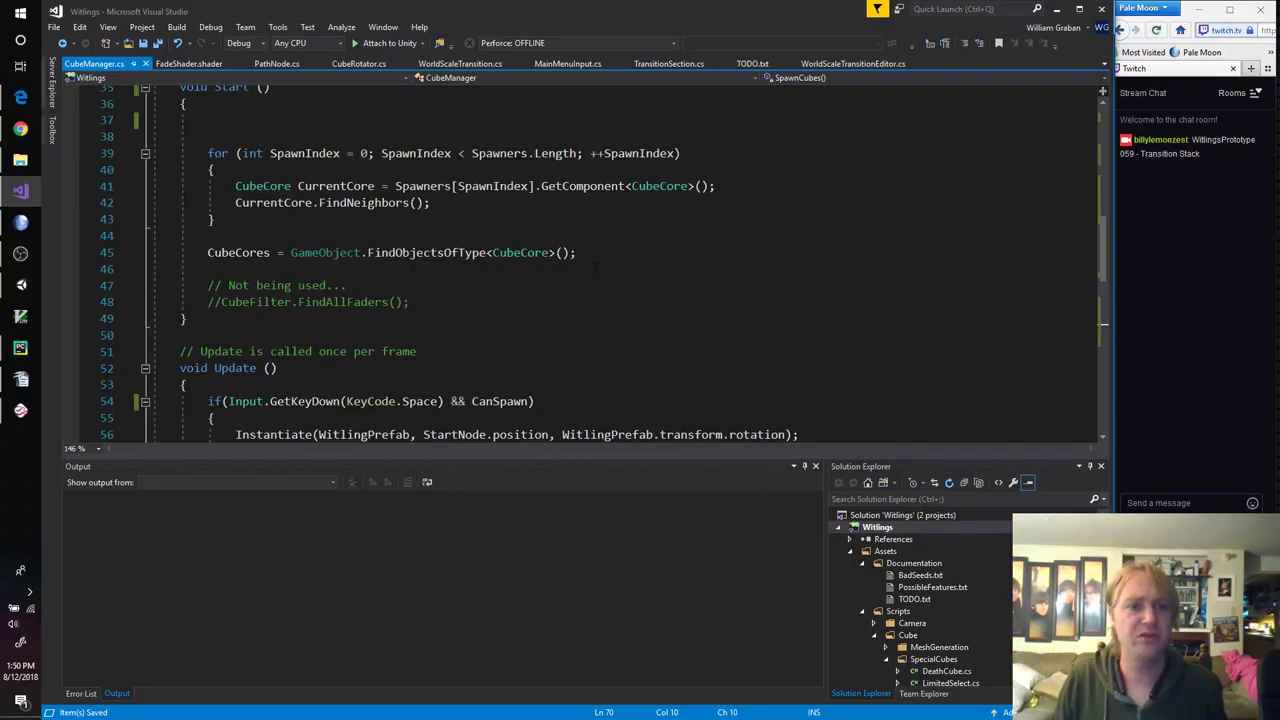
pyautogui.moveTo(597, 268); pyautogui.dragTo(200, 153)
pyautogui.hotkey('ctrl', 'x')
pyautogui.scroll(-6, 600, 270)
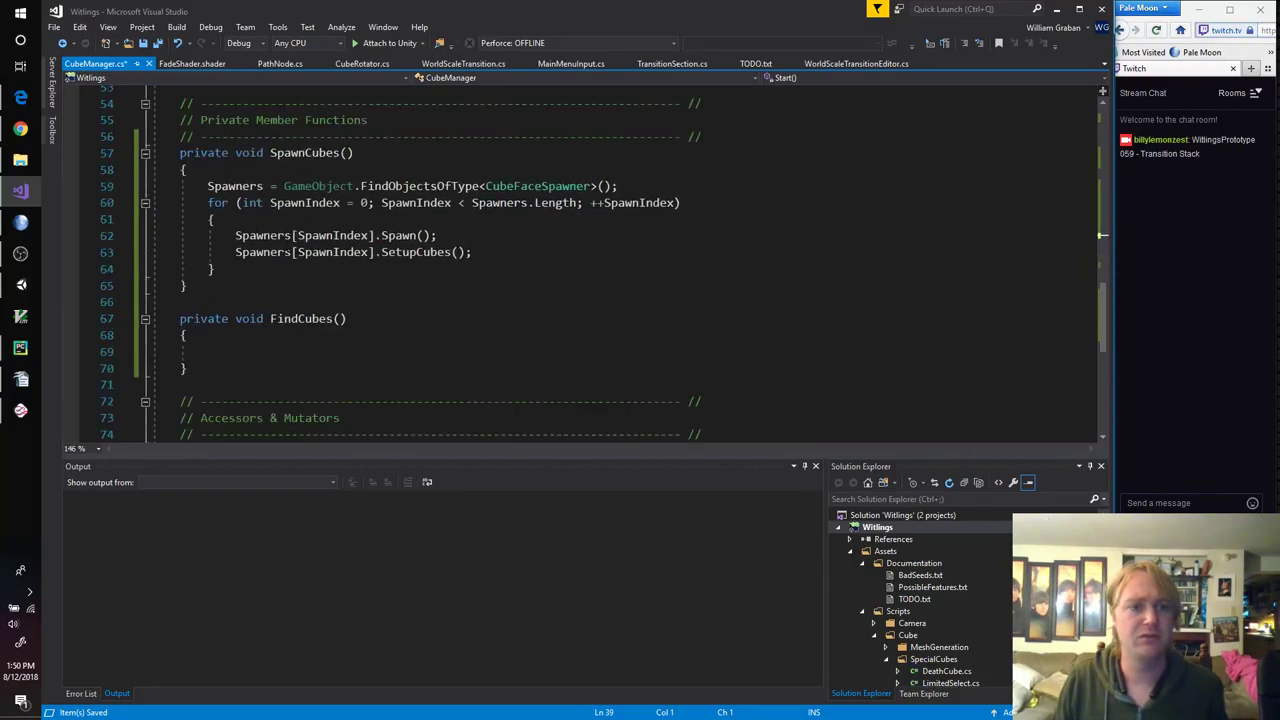
pyautogui.click(252, 350)
pyautogui.hotkey('ctrl', 'v')
# Step: Begin an 'OnStartLevel +=' subscription on the empty line in Start
pyautogui.scroll(-2, 252, 350)
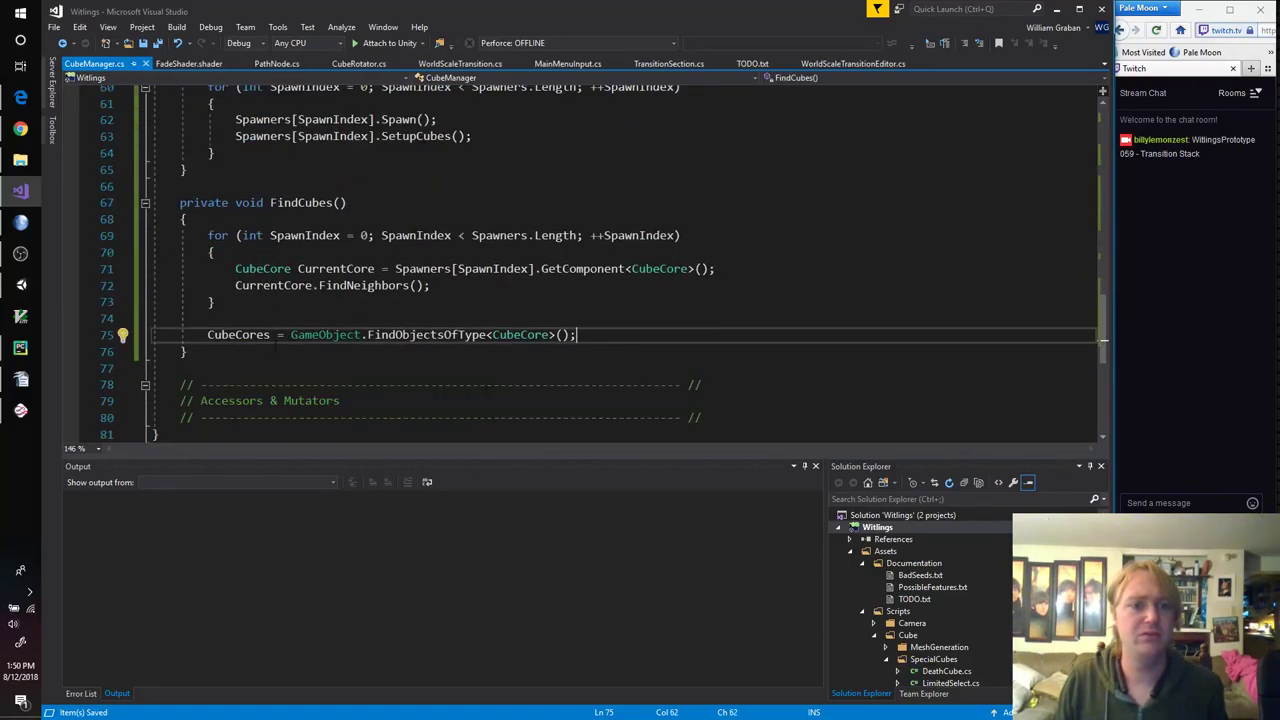
pyautogui.scroll(6, 252, 350)
pyautogui.scroll(3, 273, 252)
pyautogui.click(281, 154)
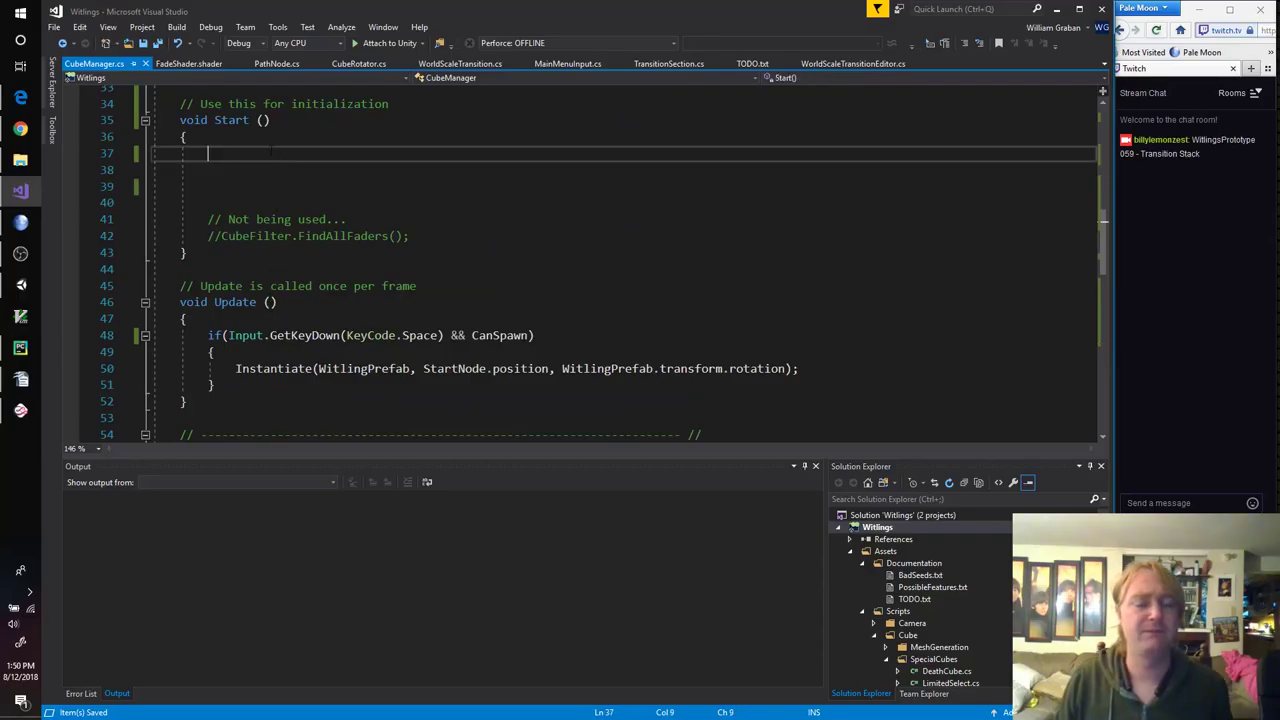
pyautogui.write('OnSt')
pyautogui.write('artLevel +=')
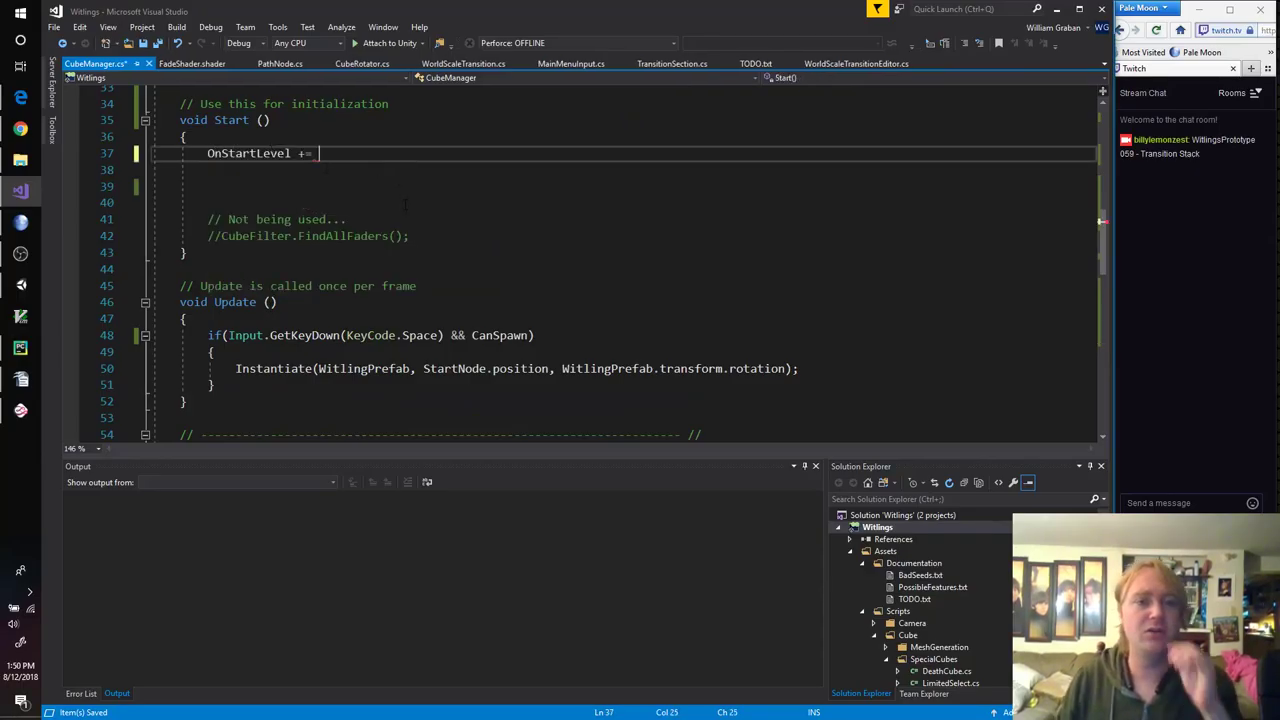
pyautogui.scroll(-3, 405, 205)
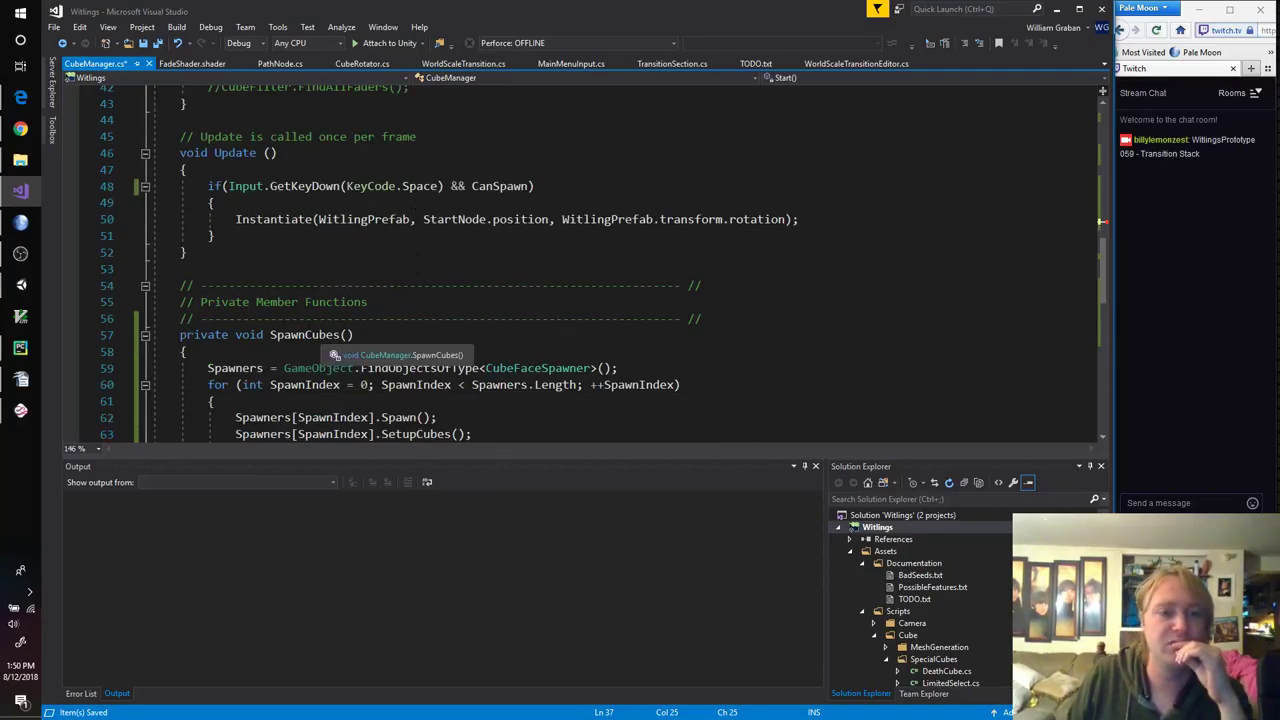
pyautogui.click(383, 336)
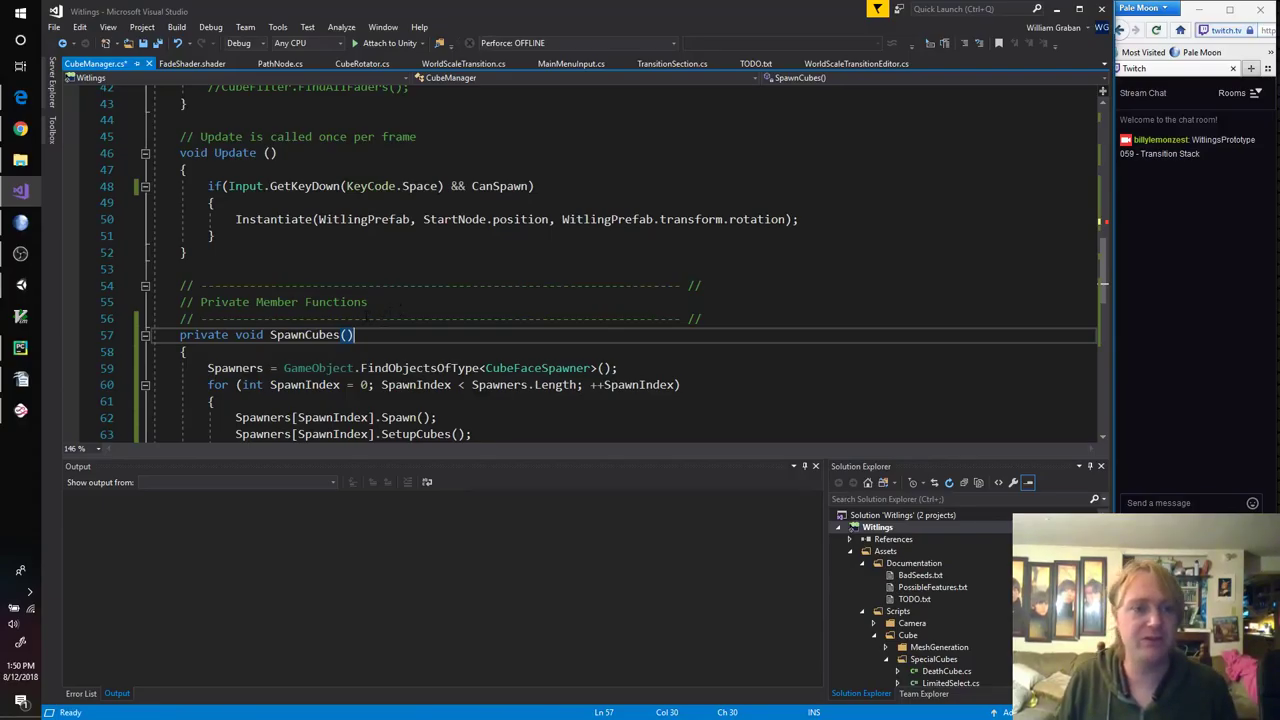
# Step: Rename SpawnCubes to SpawnAndFindCubes, move FindCubes' lines into it, and delete FindCubes
pyautogui.scroll(-1, 600, 260)
pyautogui.click(305, 286)
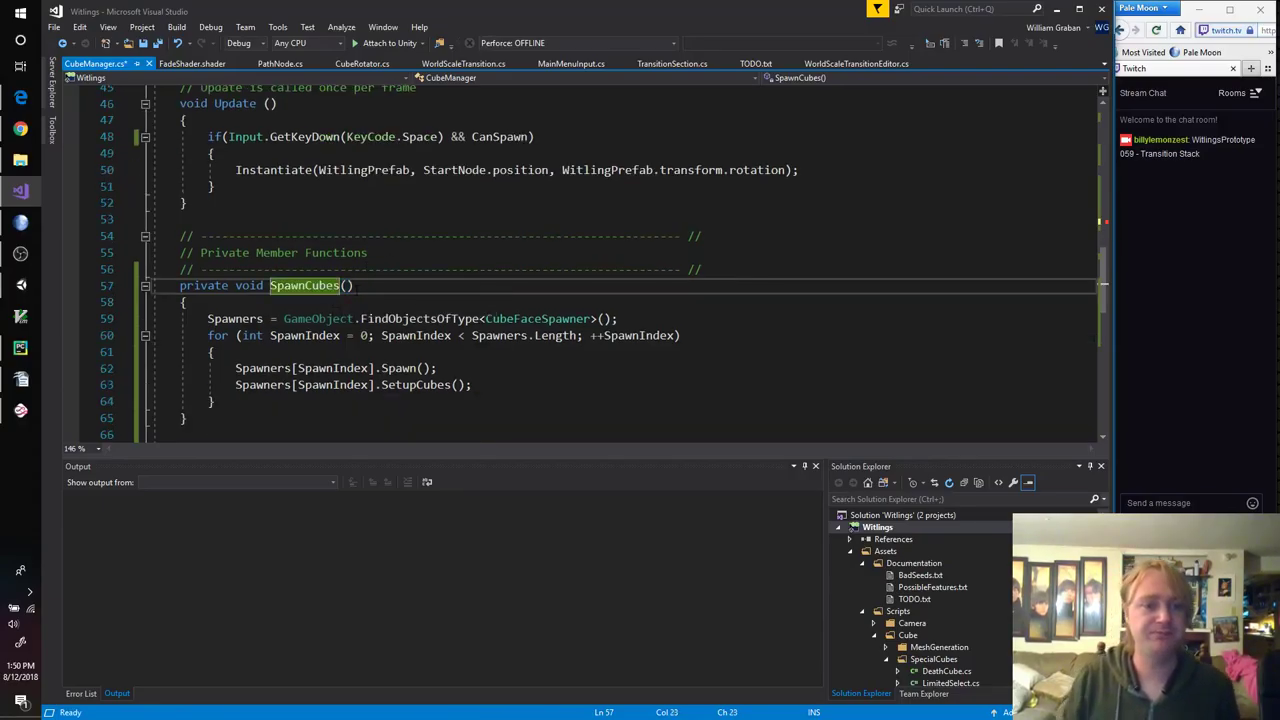
pyautogui.write('AndFind')
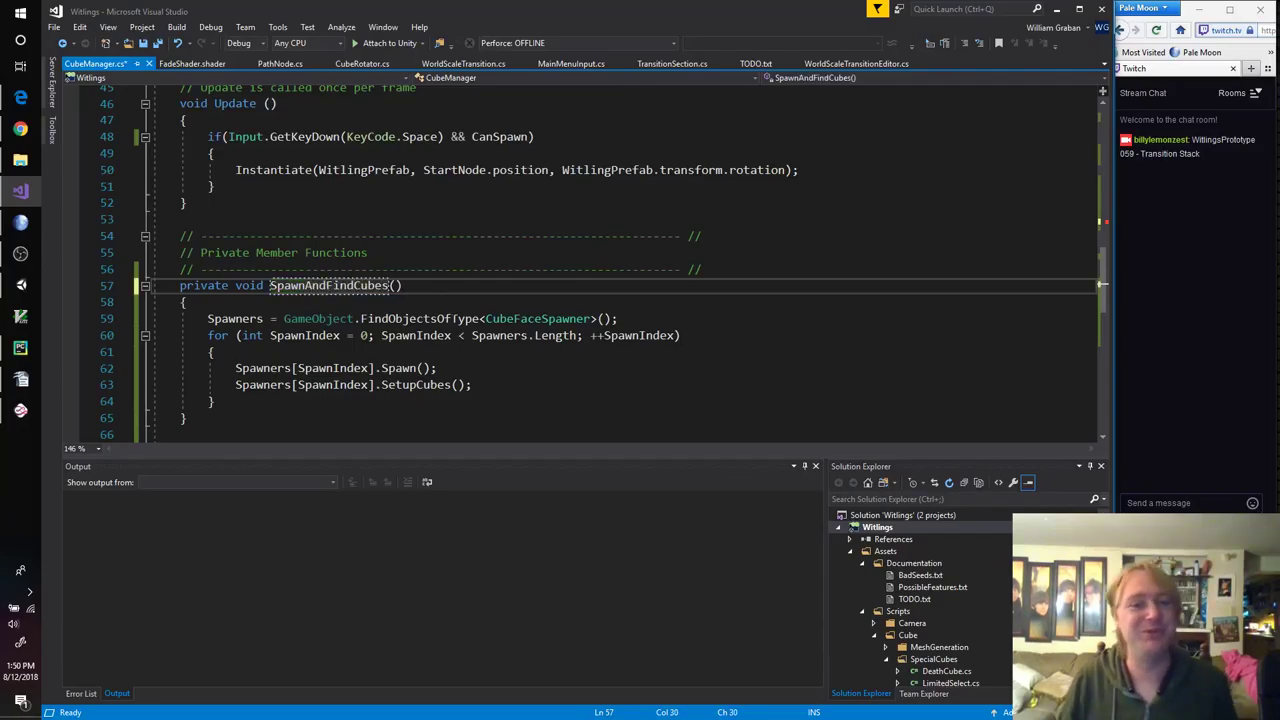
pyautogui.scroll(-5, 439, 297)
pyautogui.moveTo(635, 333); pyautogui.dragTo(78, 233)
pyautogui.press('Delete')
pyautogui.click(252, 163)
pyautogui.hotkey('ctrl', 'v')
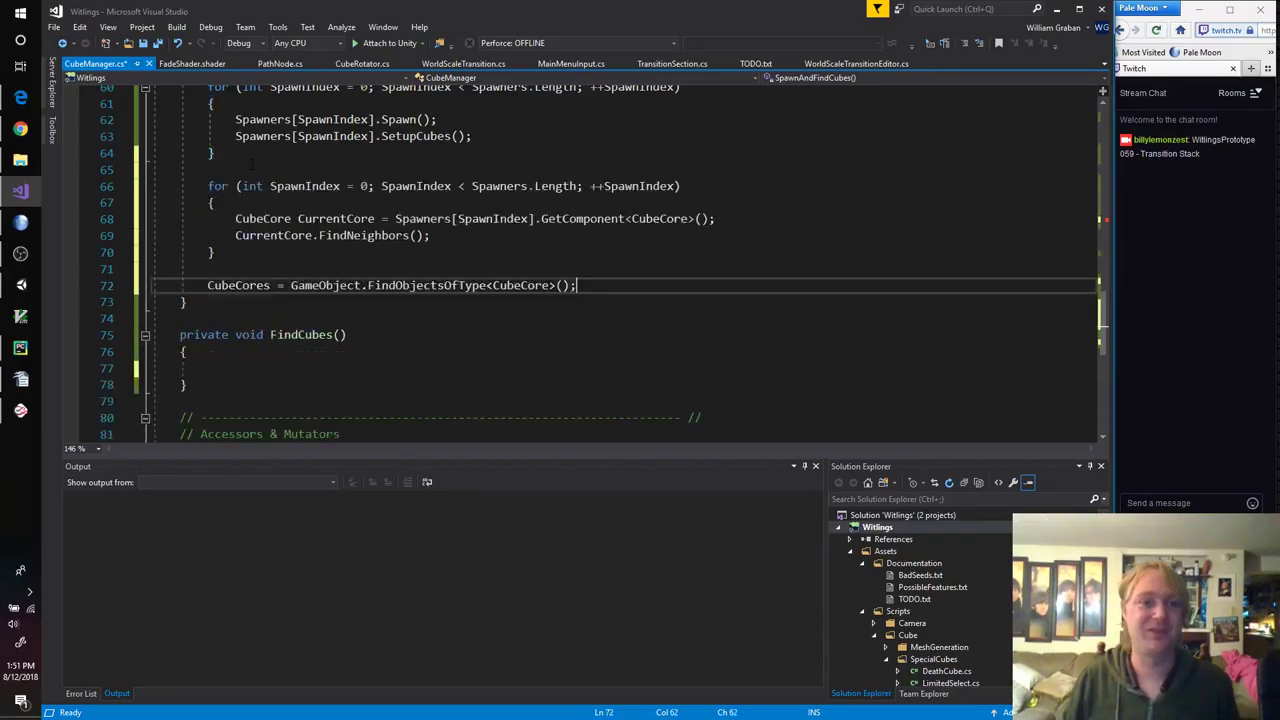
pyautogui.moveTo(188, 385); pyautogui.dragTo(133, 327)
pyautogui.press('Delete')
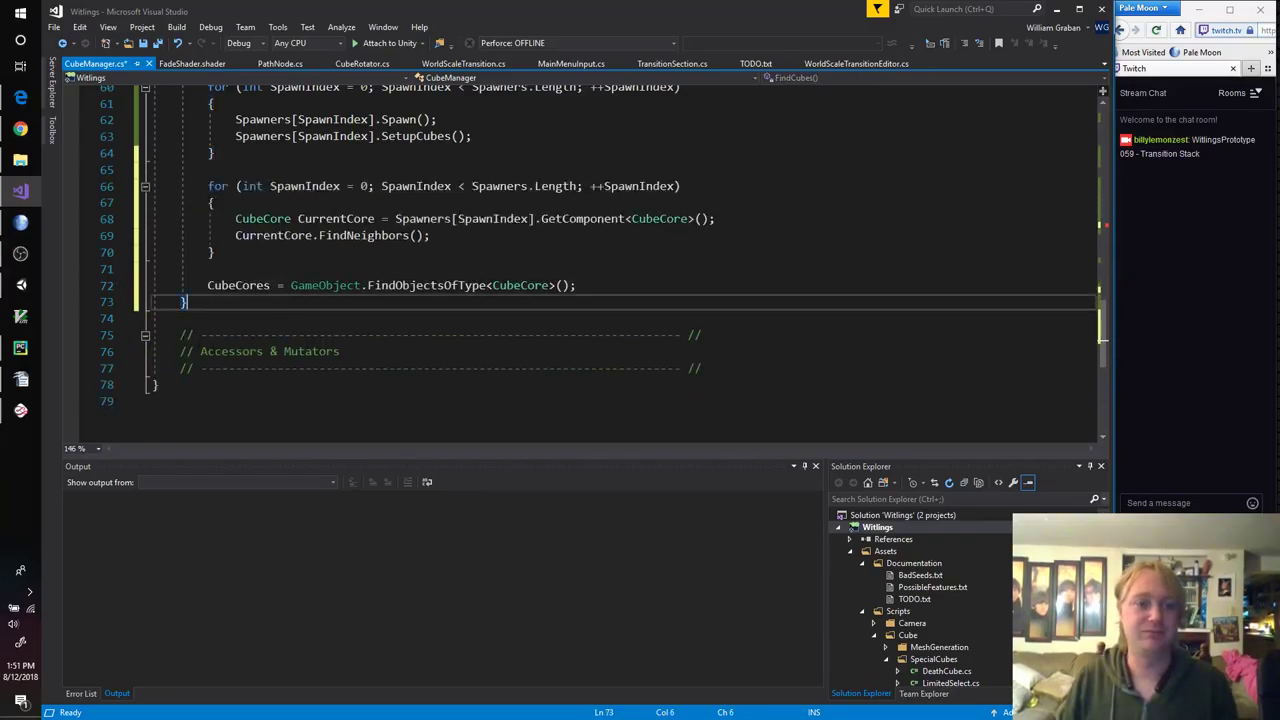
# Step: Complete 'OnStartLevel += SpawnAndFindCubes;' in Start, remove leftover blank lines, and save
pyautogui.scroll(10, 300, 300)
pyautogui.click(355, 204)
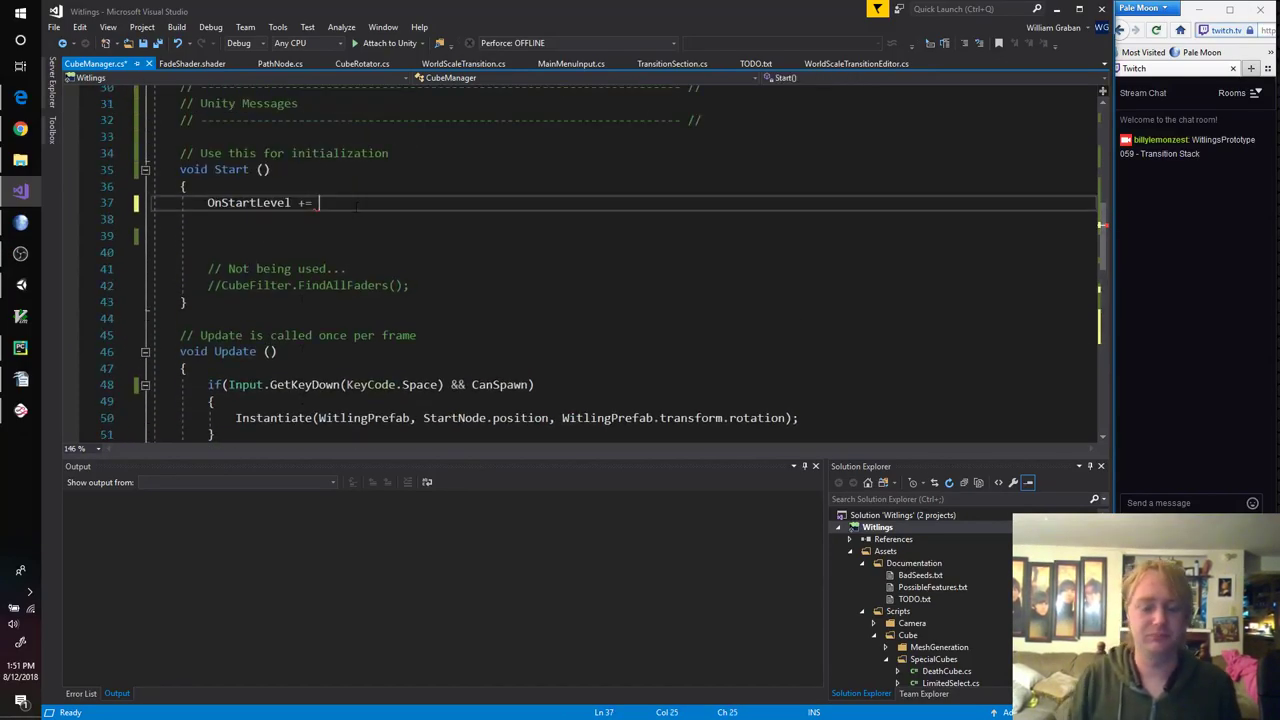
pyautogui.write('Spawn')
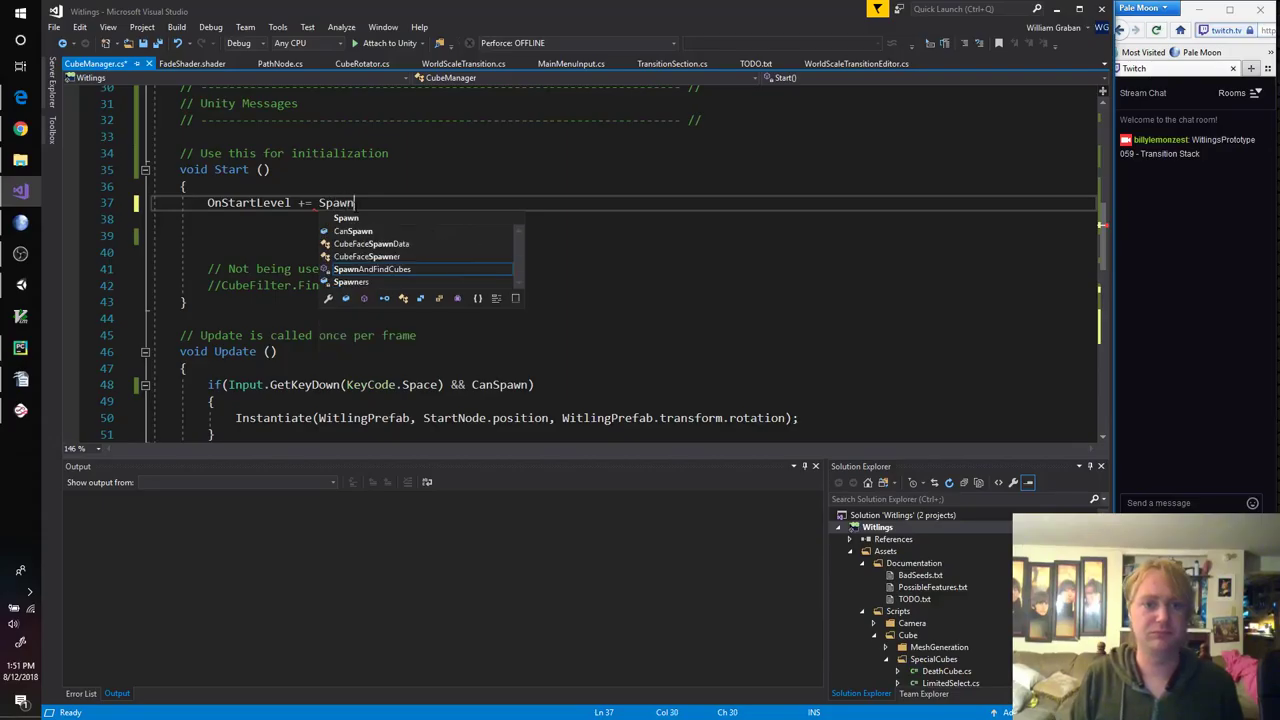
pyautogui.press('Tab')
pyautogui.write(';')
pyautogui.hotkey('ctrl', 's')
pyautogui.press('Down')
pyautogui.press('Delete')
pyautogui.press('Delete')
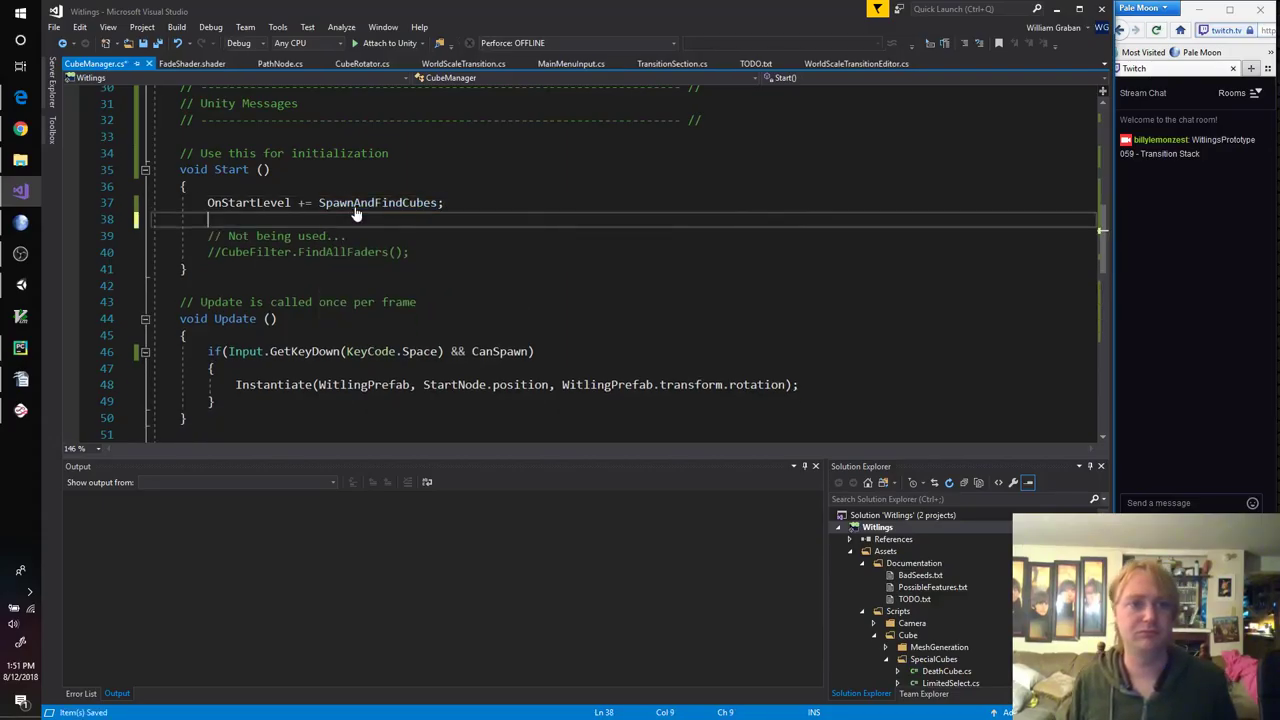
pyautogui.hotkey('ctrl', 's')
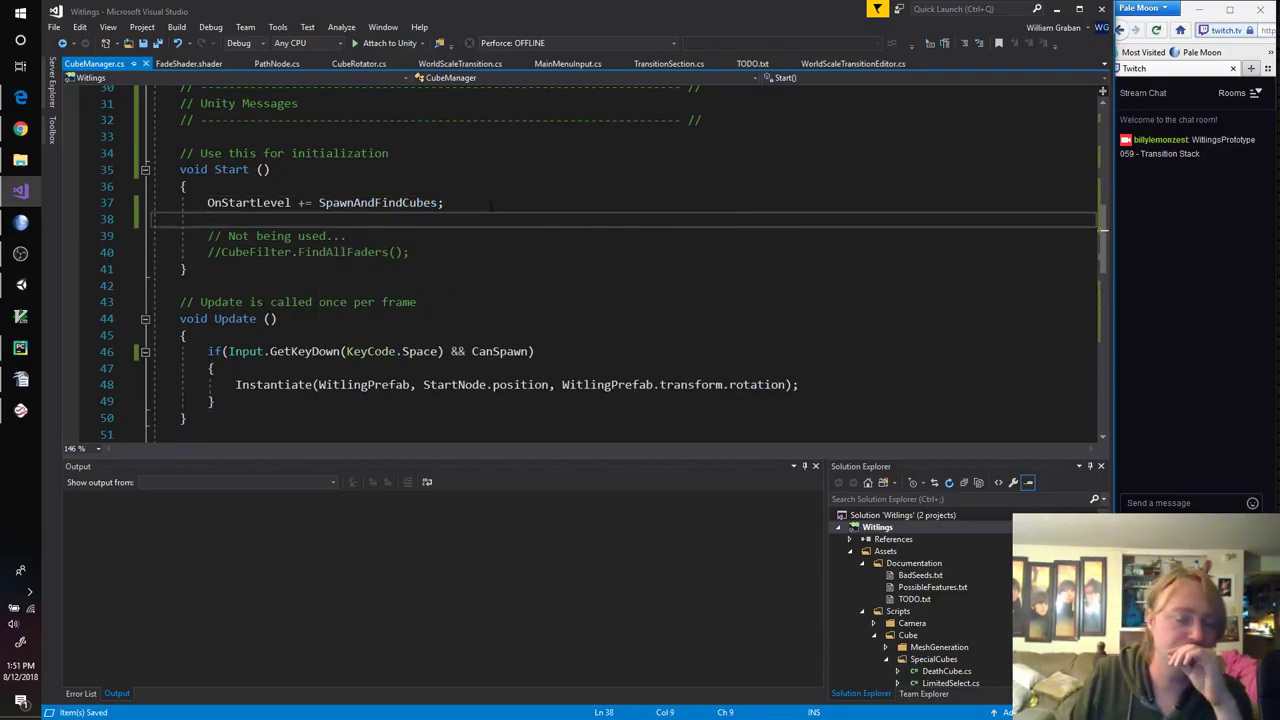
# Step: Add an 'OnStartLevel();' call below the subscription, then return to Unity
pyautogui.click(491, 204)
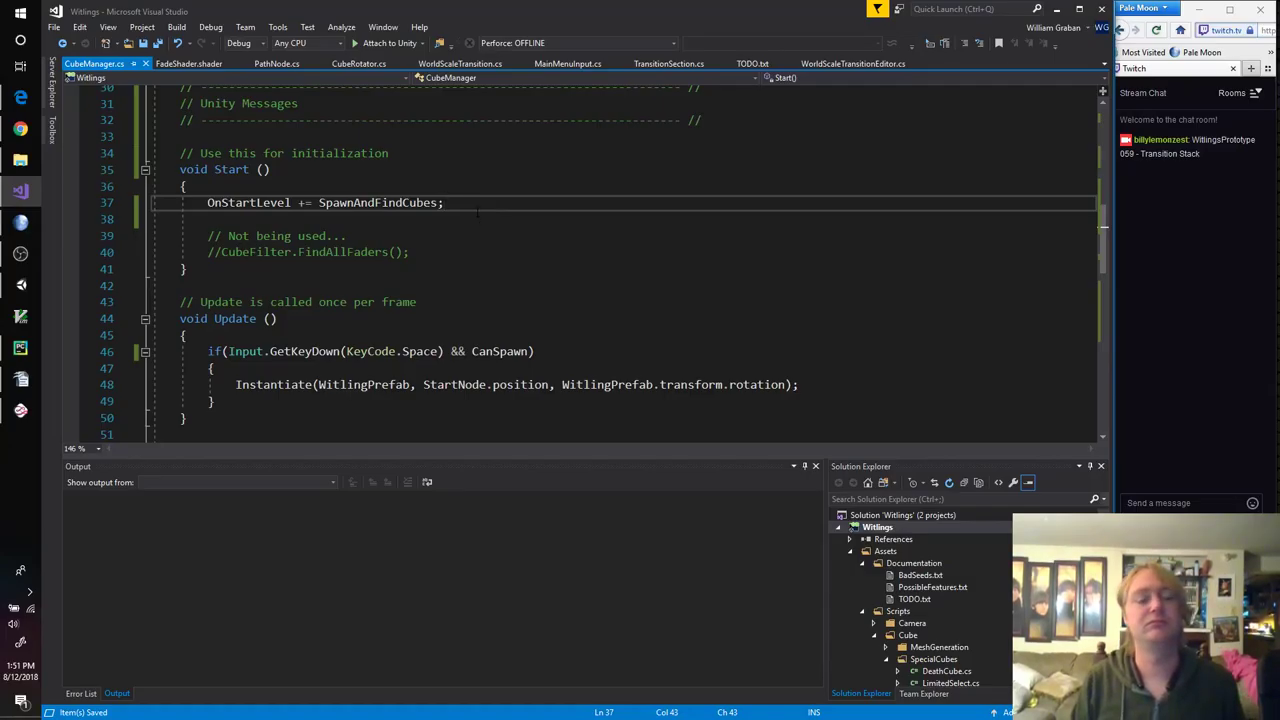
pyautogui.press('Return')
pyautogui.press('Return')
pyautogui.write('OnStartLevel();')
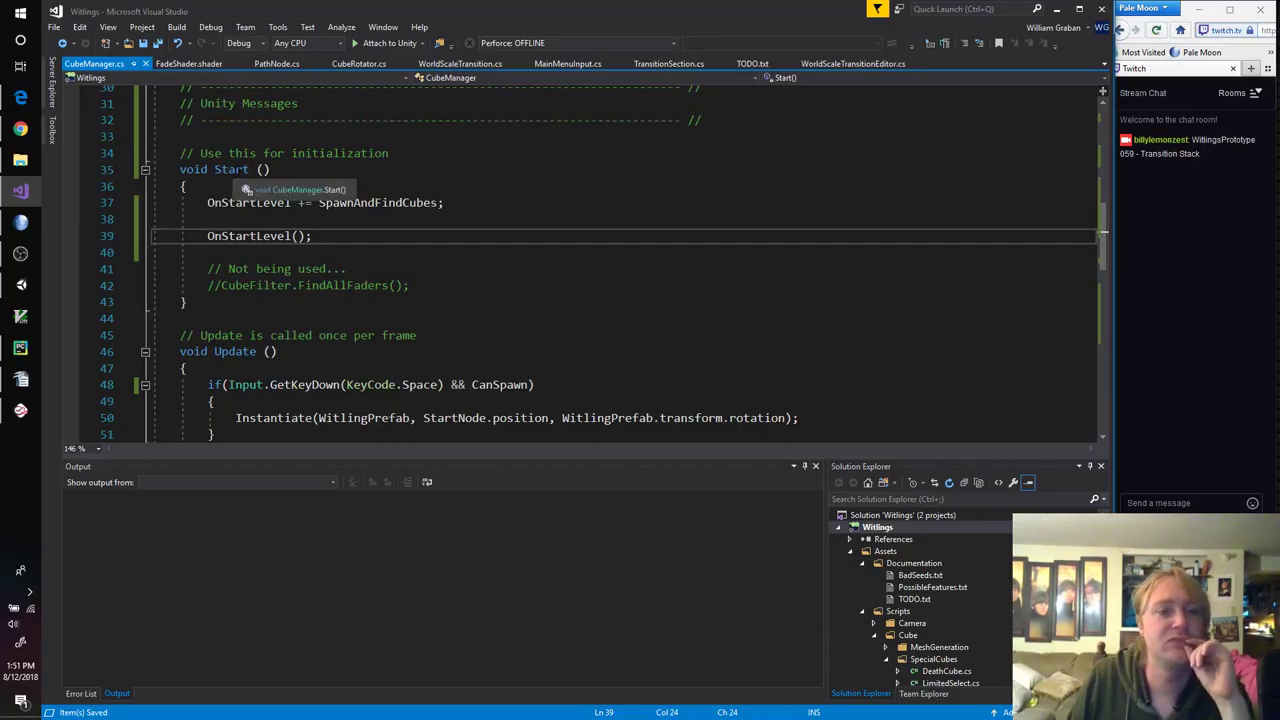
pyautogui.click(20, 286)
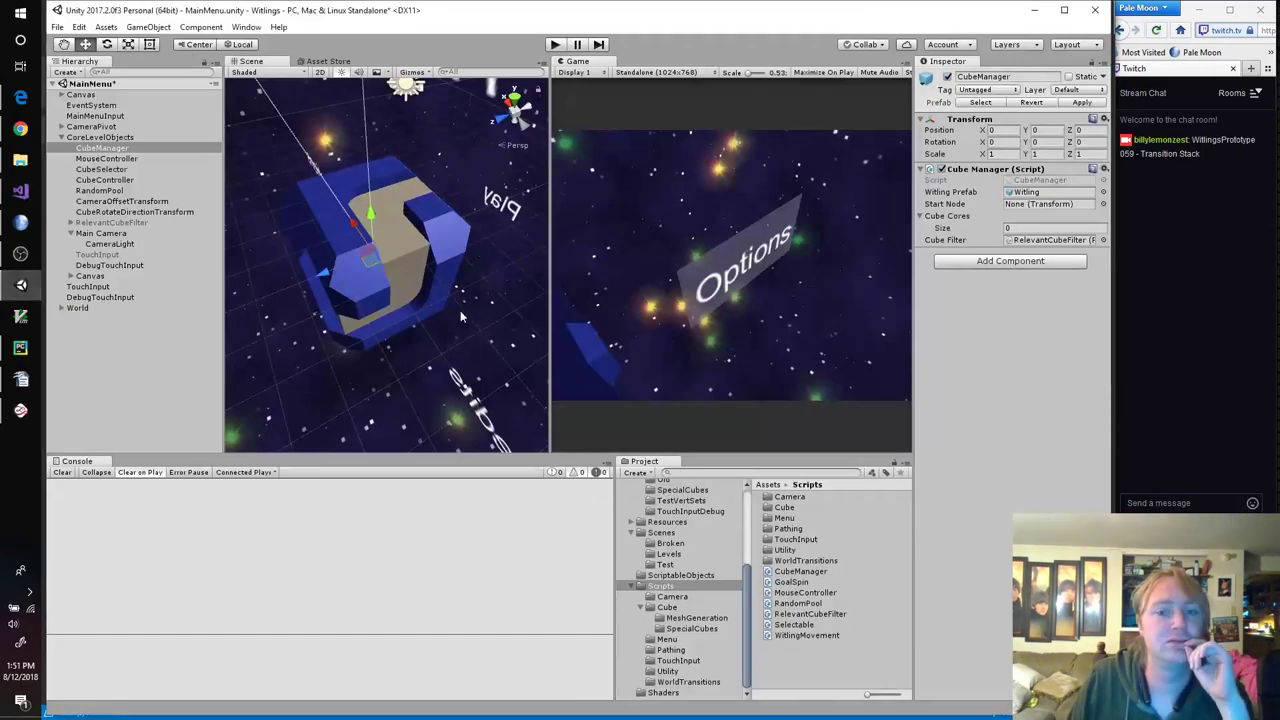
# Step: Open the Level_01 scene from Scenes > Levels, saving the MainMenu changes first
pyautogui.click(670, 554)
pyautogui.click(800, 486)
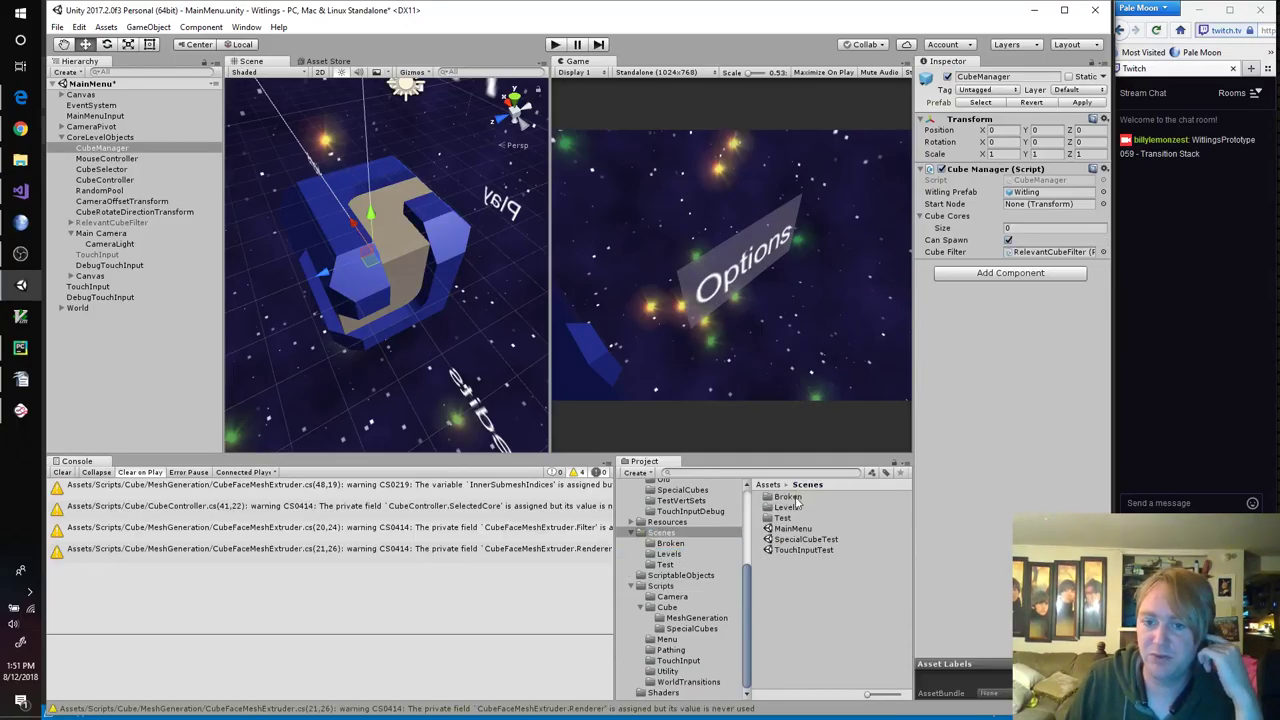
pyautogui.doubleClick(788, 508)
pyautogui.doubleClick(799, 497)
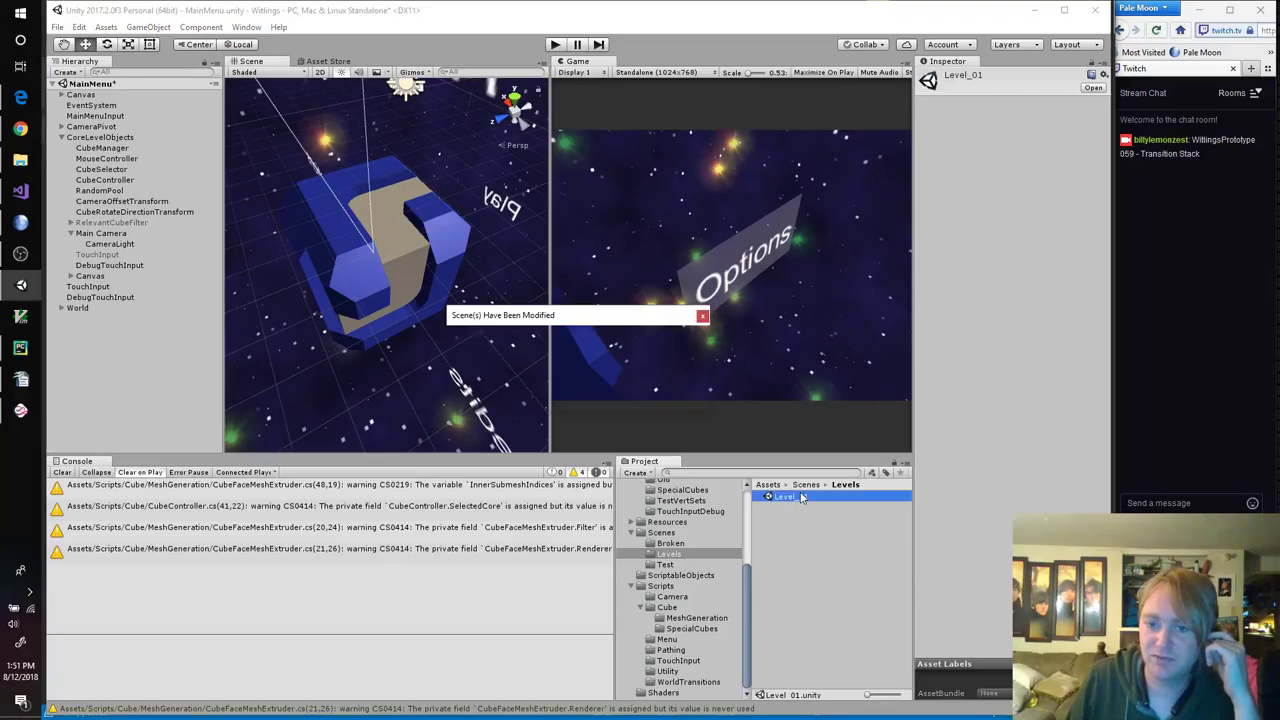
pyautogui.click(563, 393)
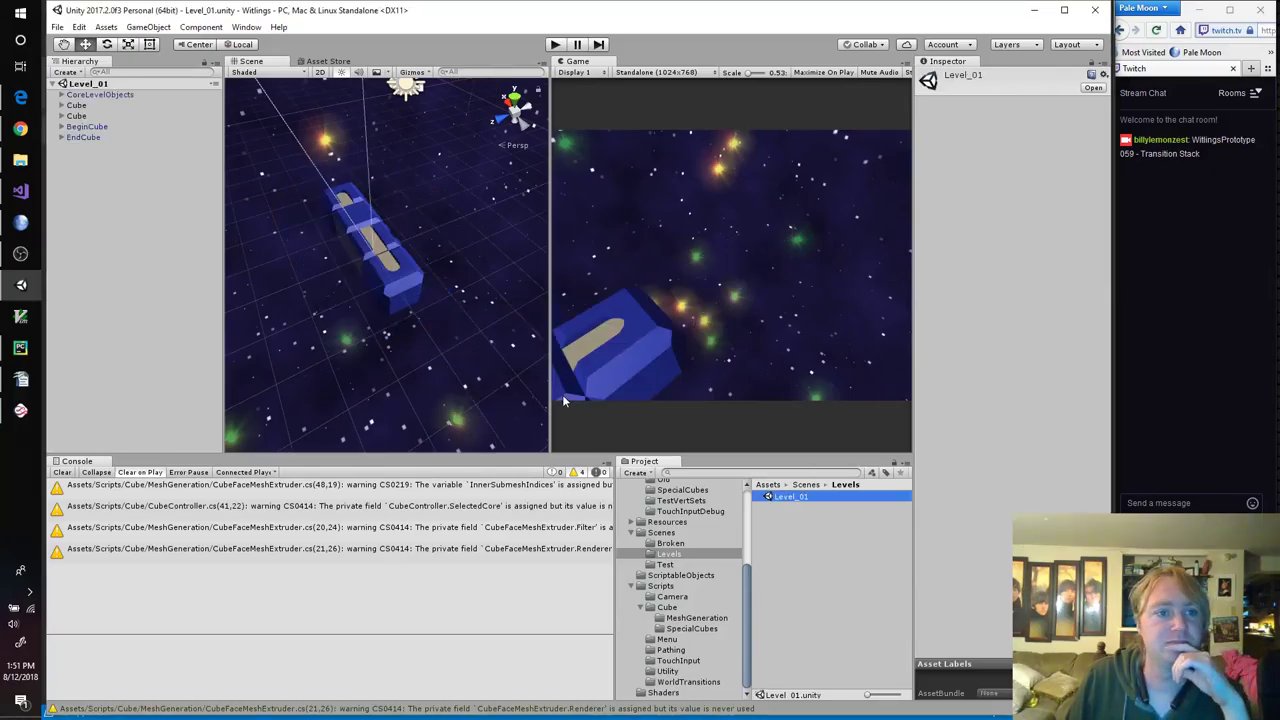
# Step: Playtest Level_01, rotating cube sections to connect the path, then stop play
pyautogui.click(555, 44)
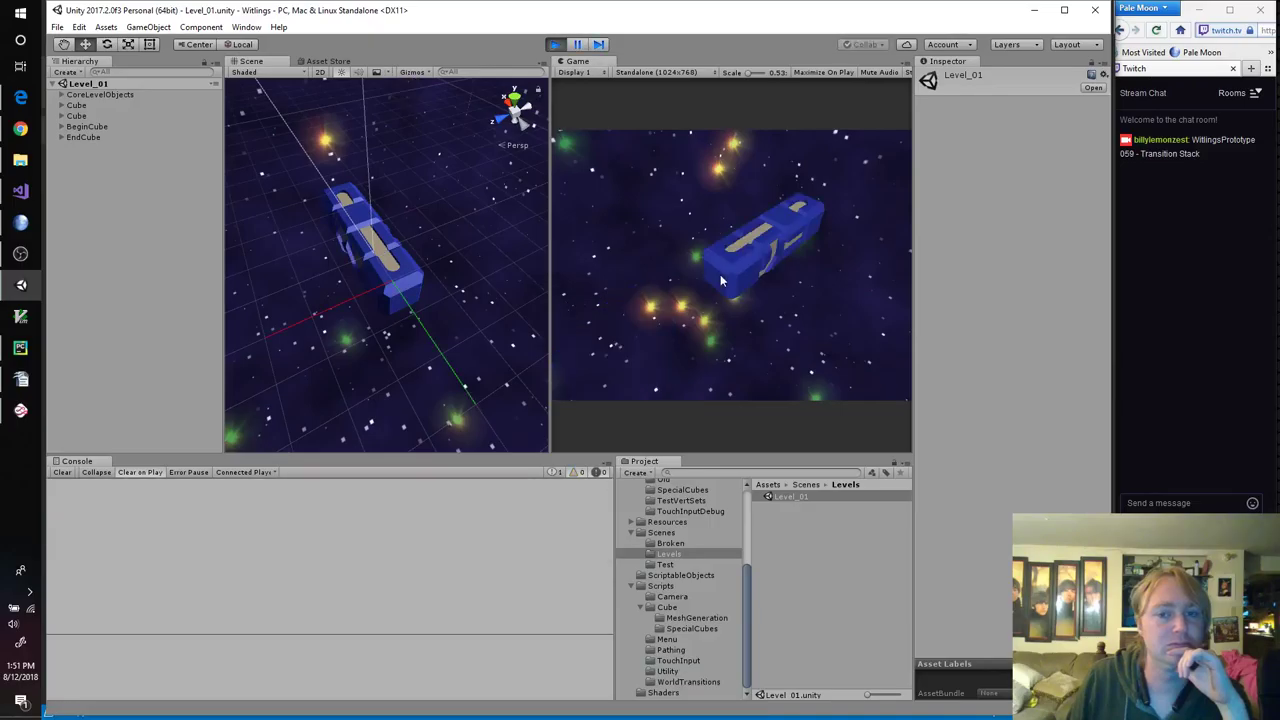
pyautogui.moveTo(759, 238); pyautogui.dragTo(661, 214)
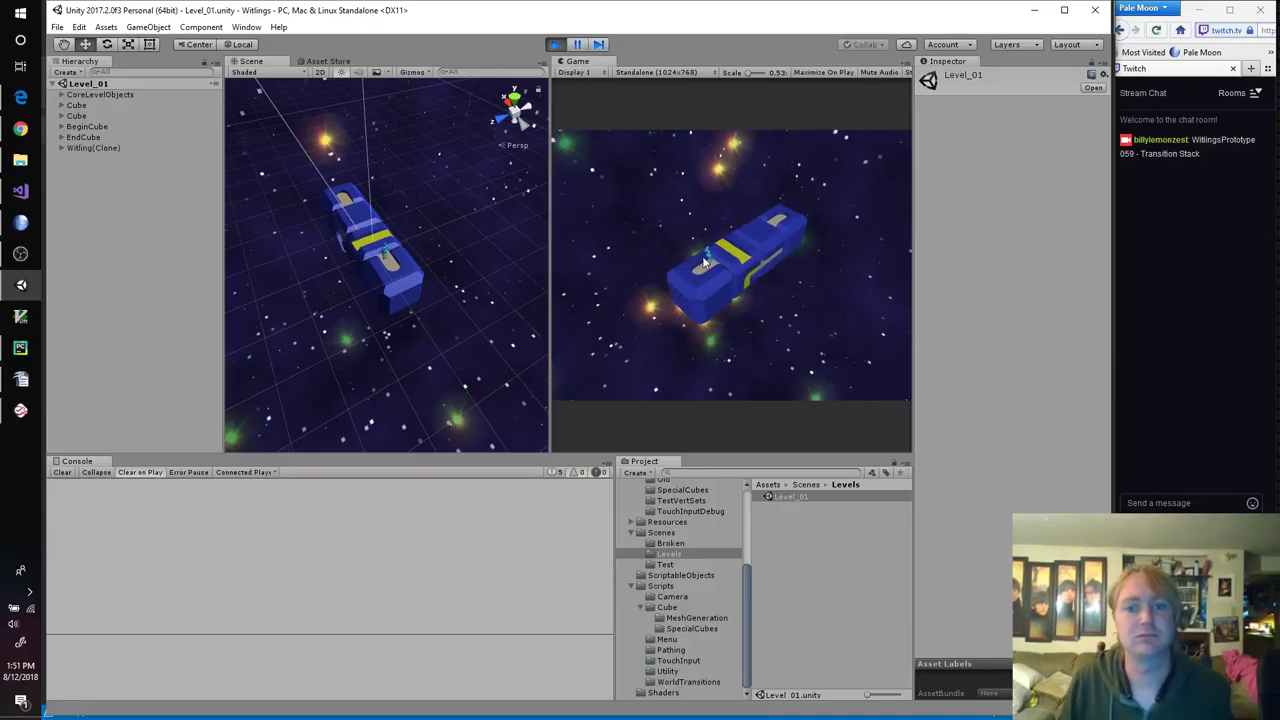
pyautogui.moveTo(727, 254); pyautogui.dragTo(758, 306)
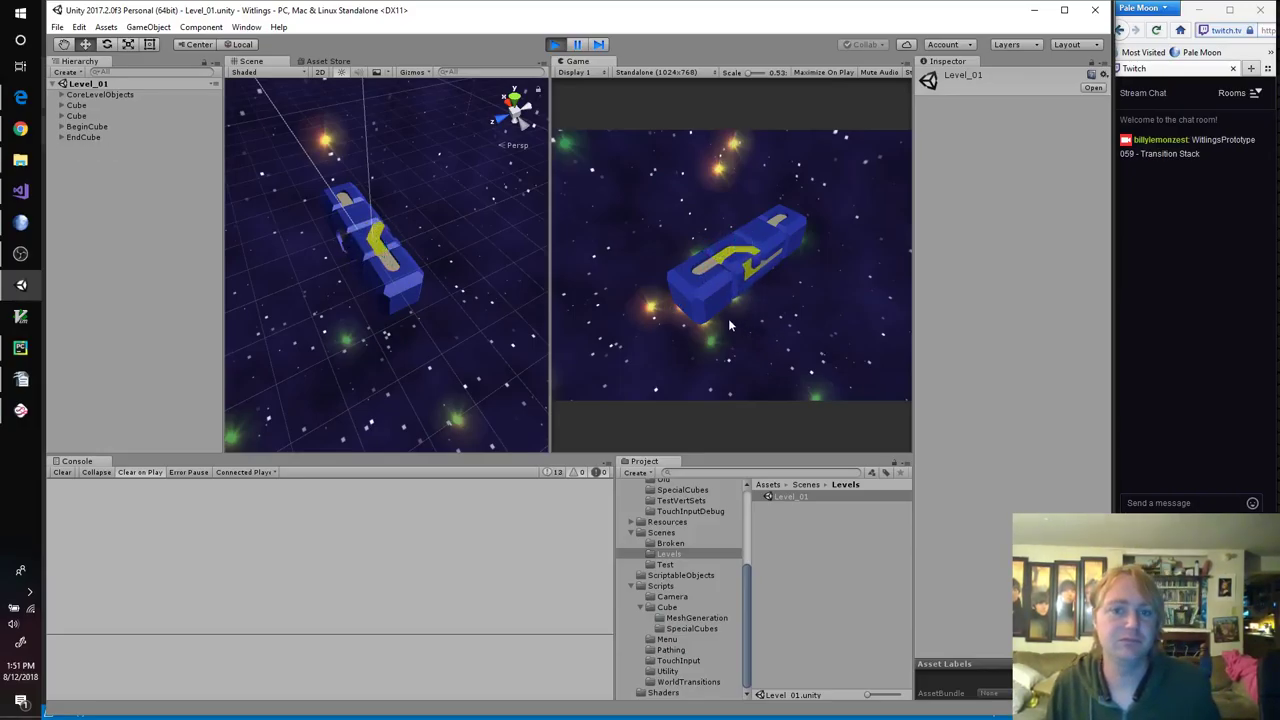
pyautogui.click(560, 45)
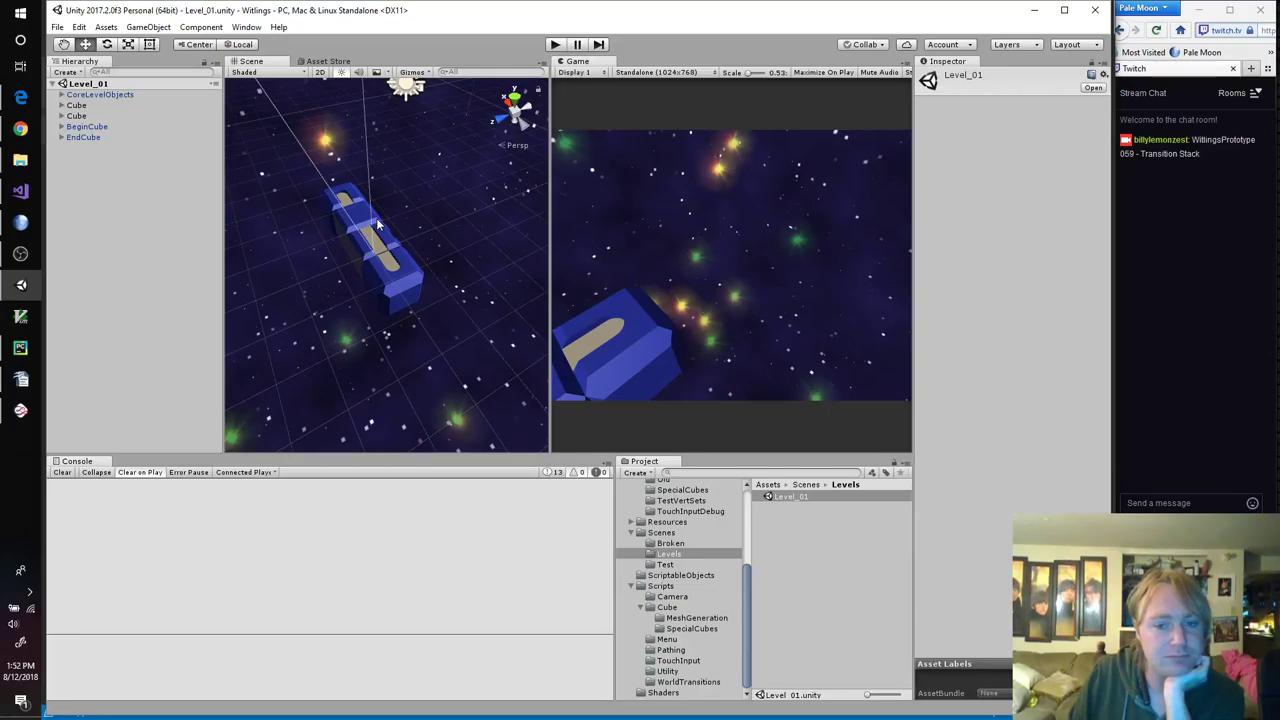
pyautogui.click(680, 534)
# Step: Reopen MainMenu and create a new C# script named 'Un' in the Utility scripts folder
pyautogui.doubleClick(790, 528)
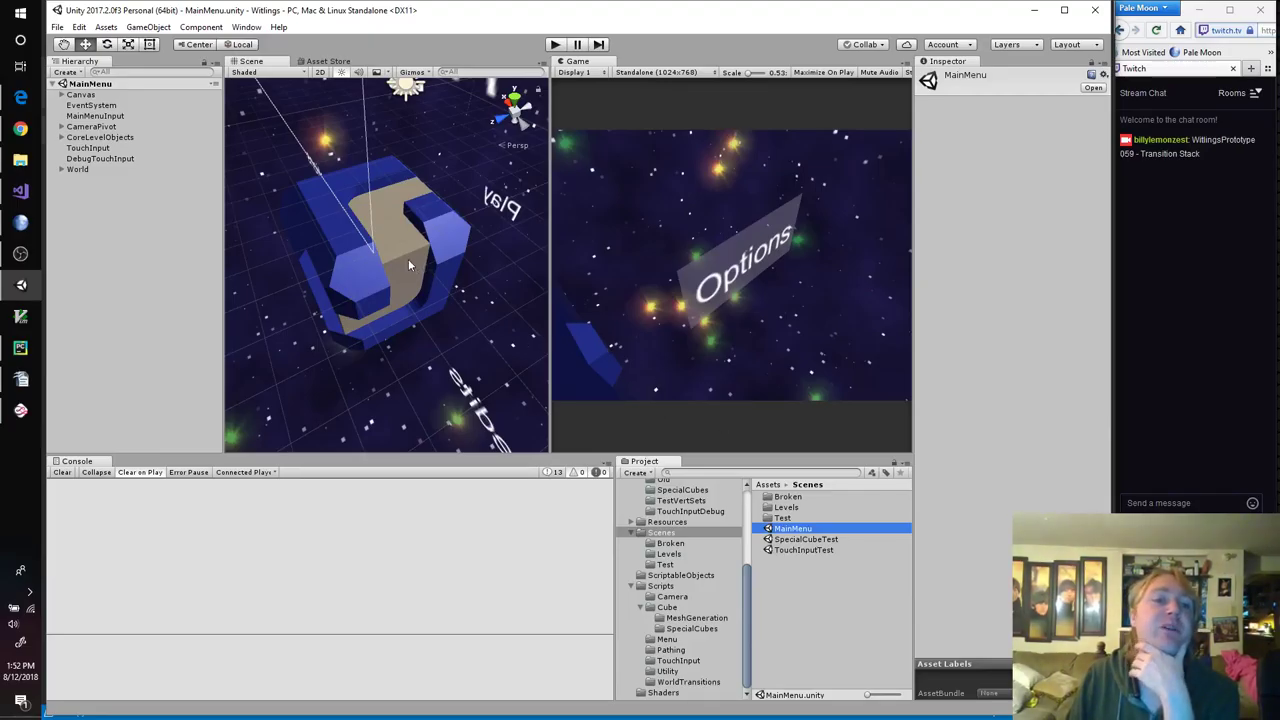
pyautogui.click(686, 671)
pyautogui.rightClick(829, 558)
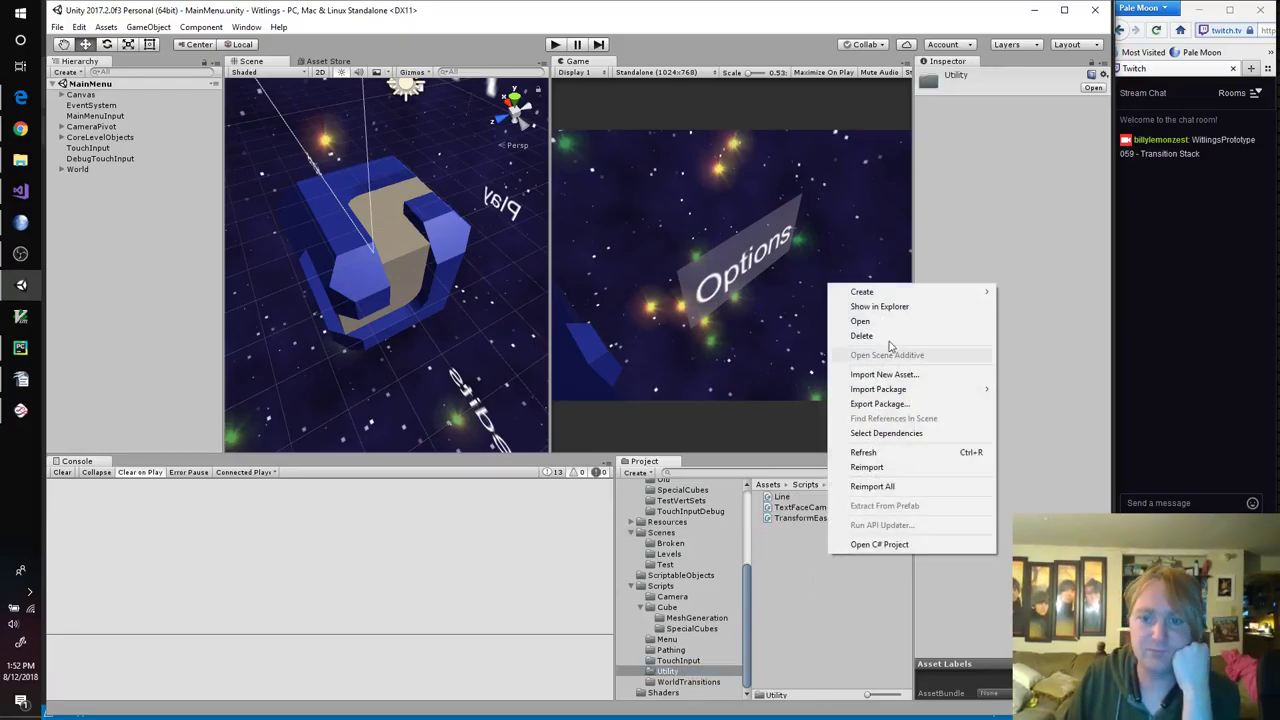
pyautogui.moveTo(893, 300)
pyautogui.click(1037, 316)
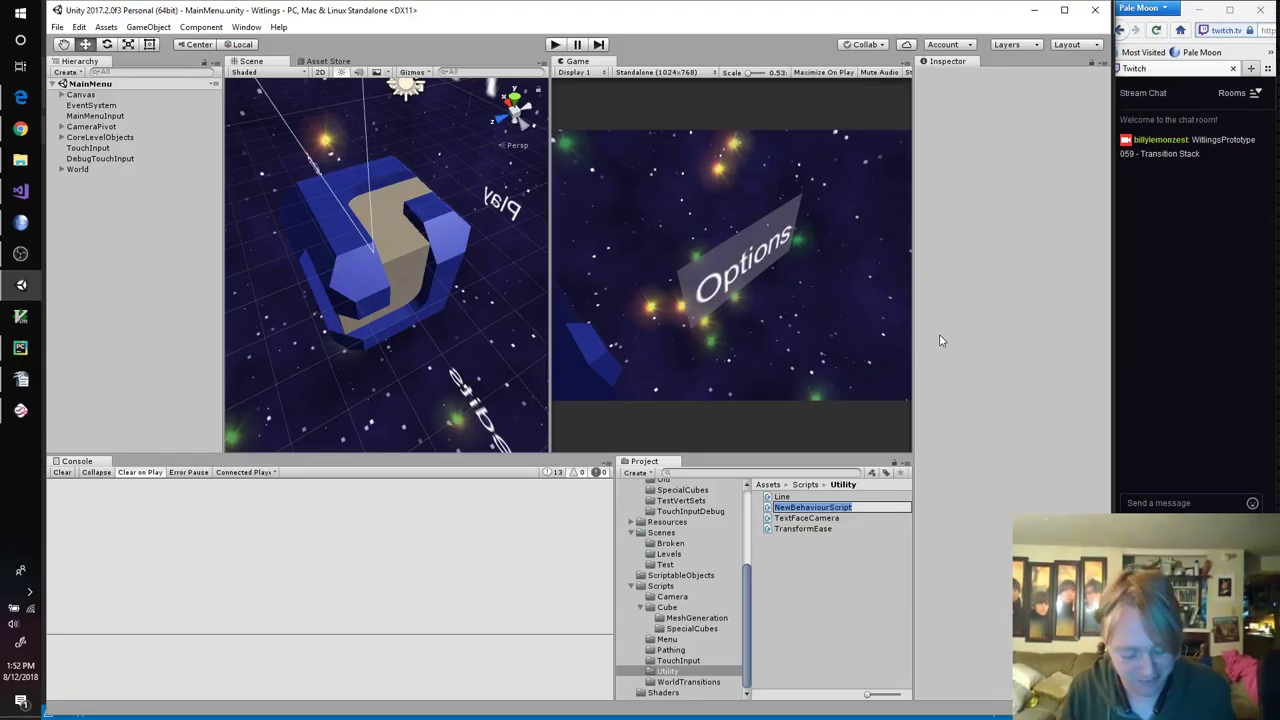
pyautogui.write('Unique')
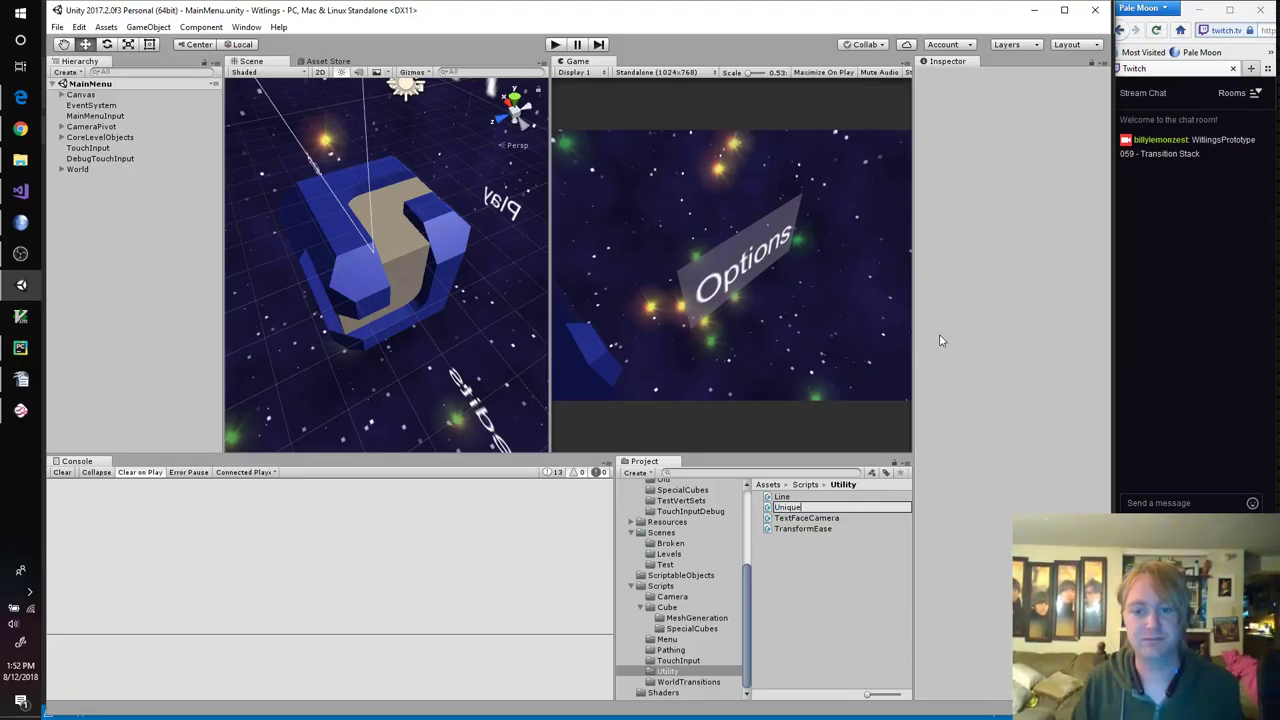
pyautogui.press('Return')
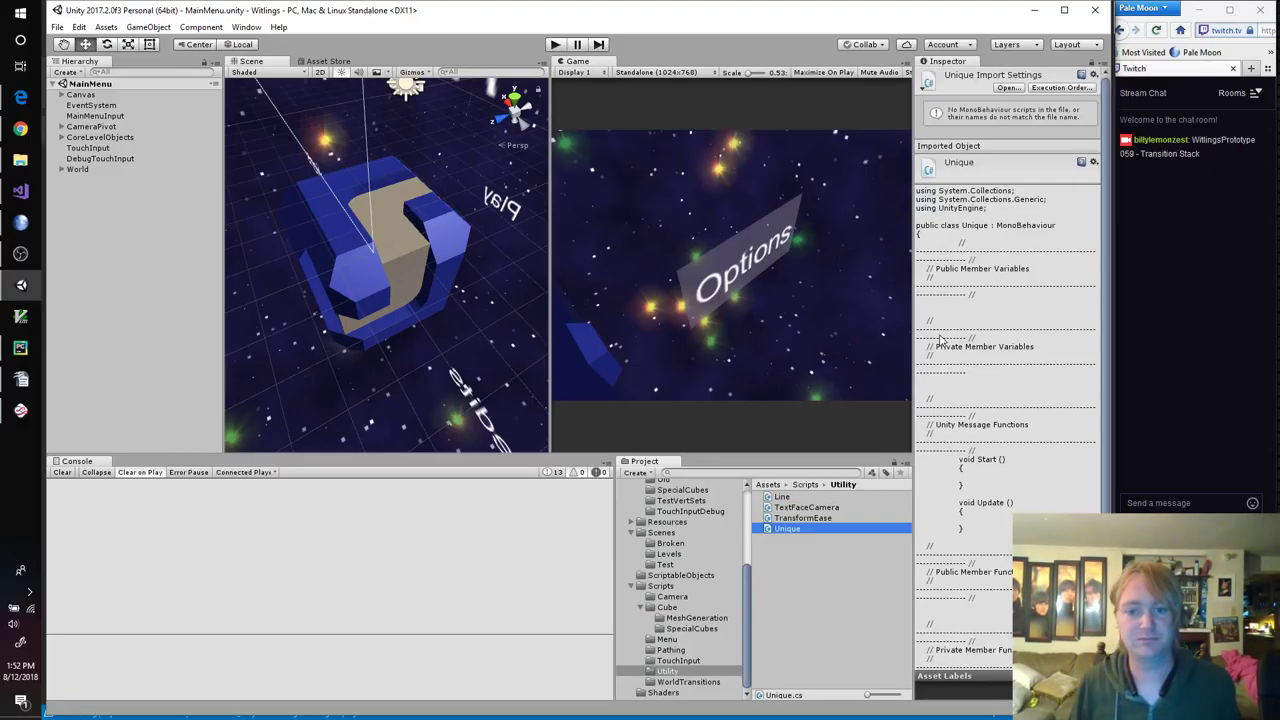
# Step: Expand CoreLevelObjects in the Hierarchy and list the Prefabs folder contents
pyautogui.click(96, 138)
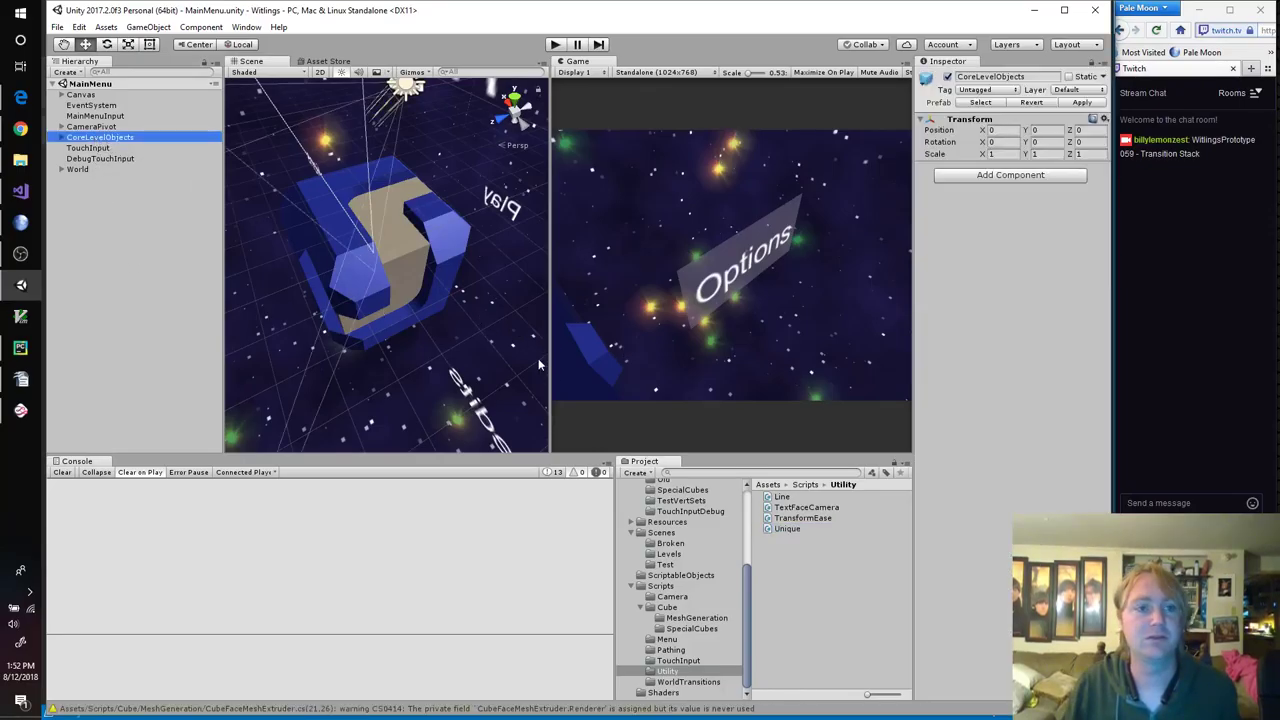
pyautogui.click(62, 137)
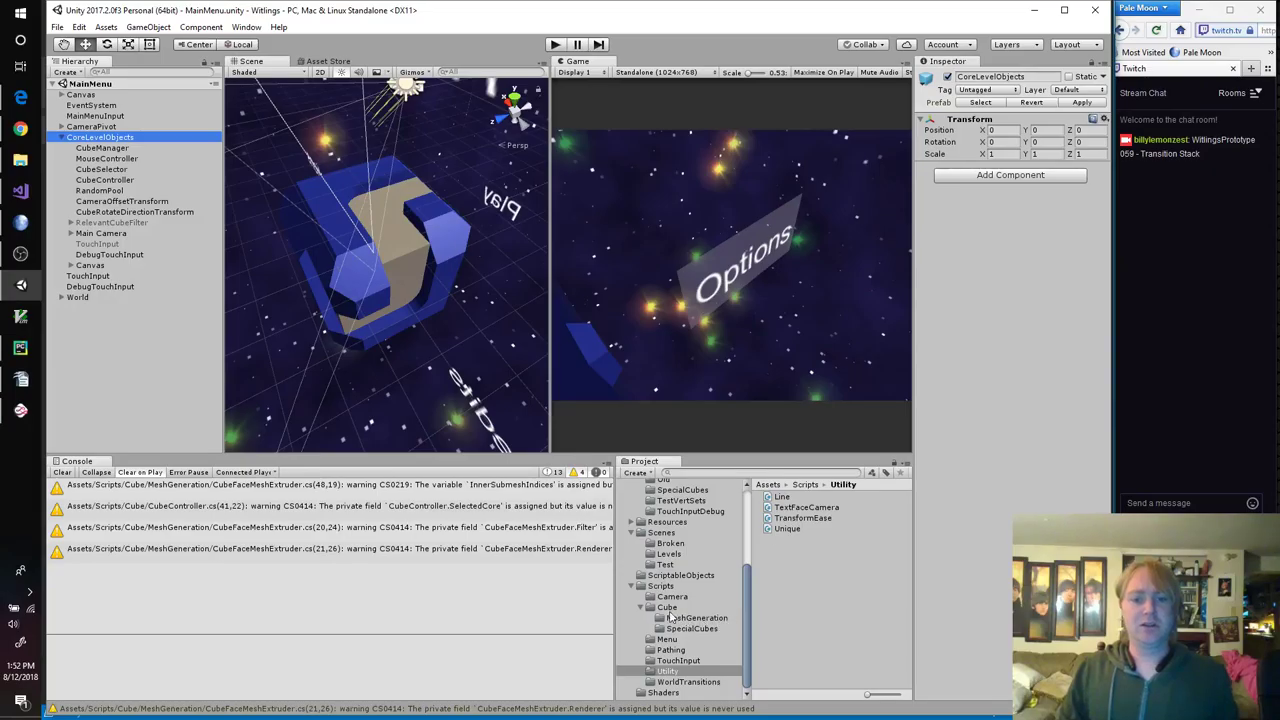
pyautogui.scroll(3, 670, 615)
pyautogui.click(668, 550)
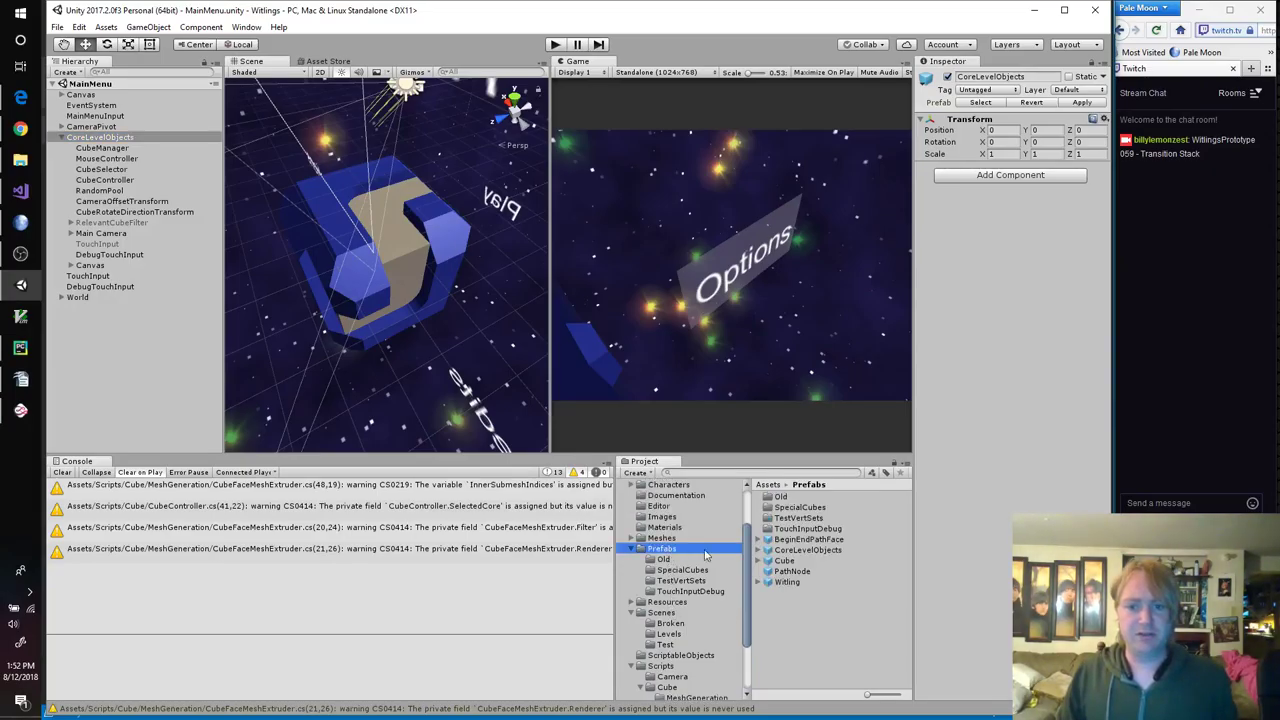
# Step: Add a CoreLevelObjects prefab instance to the Hierarchy and deactivate the original
pyautogui.moveTo(806, 552); pyautogui.dragTo(88, 385)
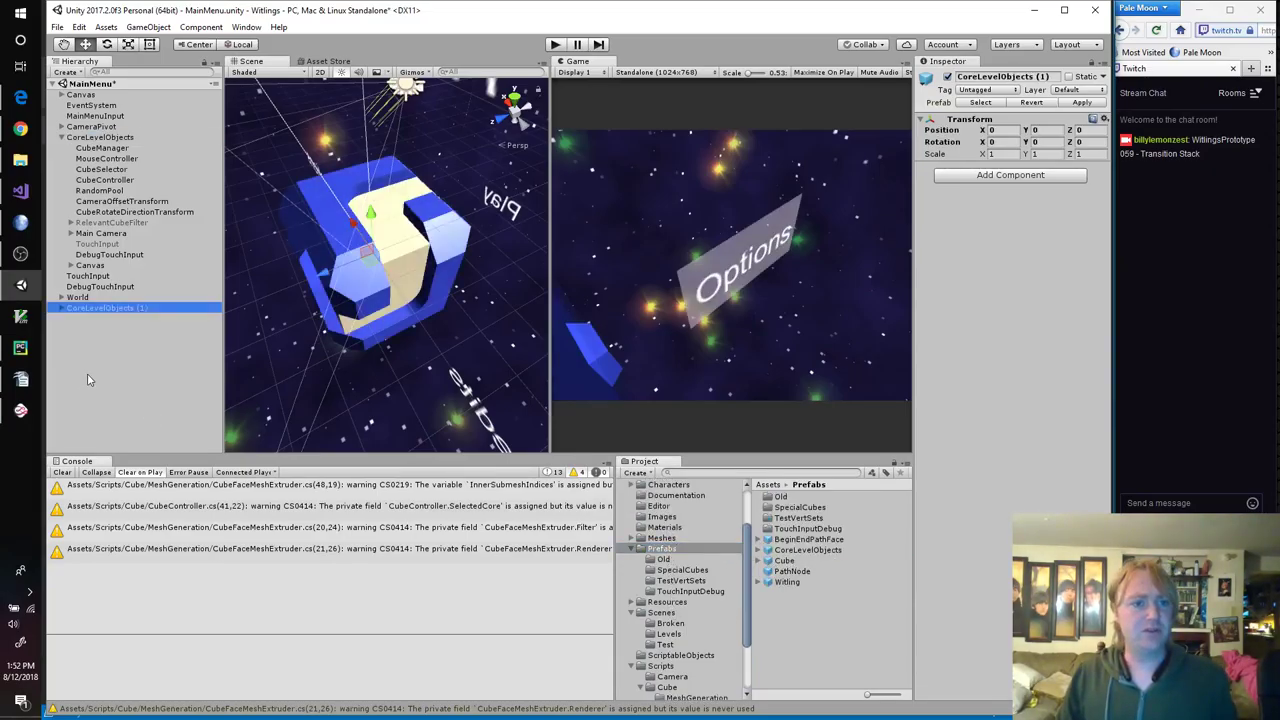
pyautogui.click(104, 137)
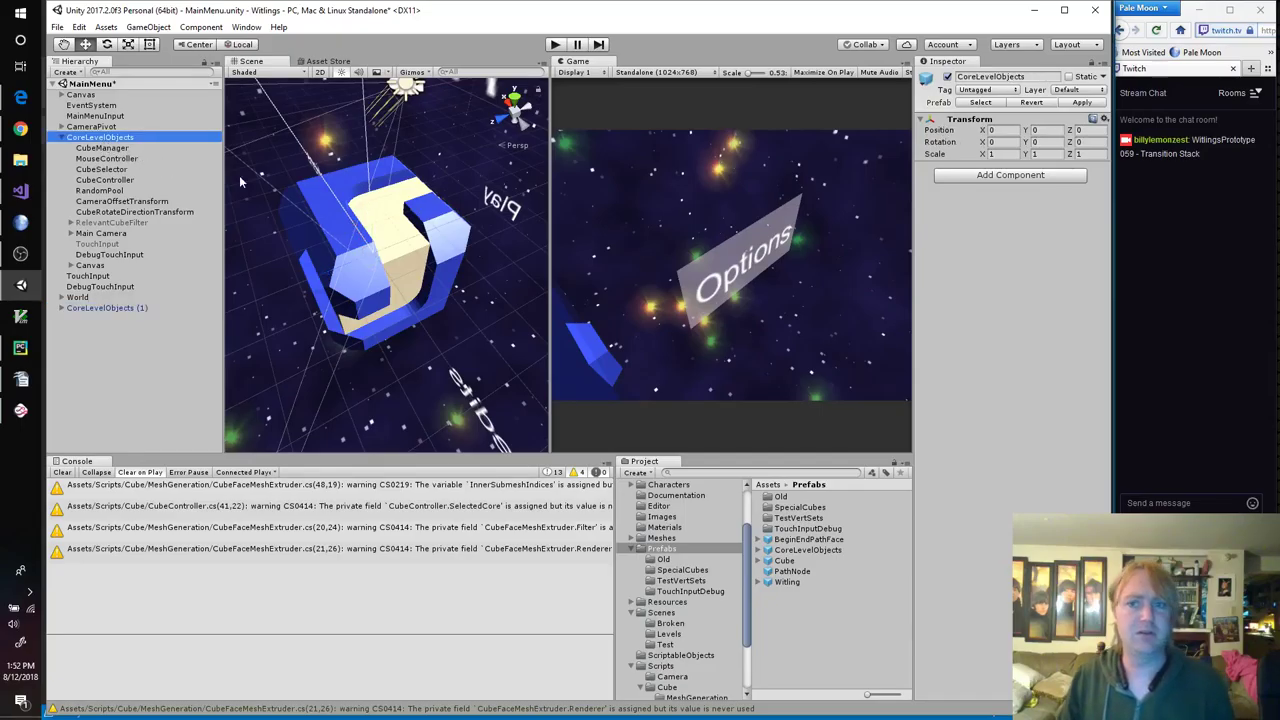
pyautogui.click(948, 76)
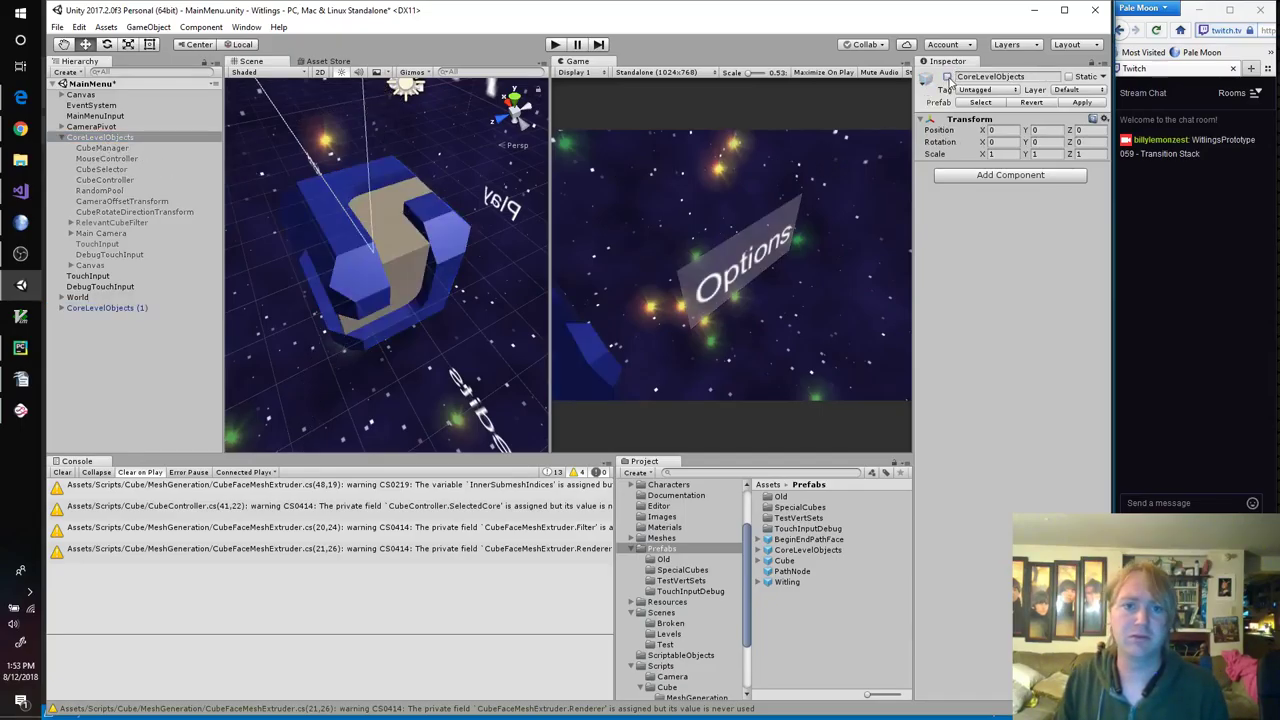
# Step: Turn off Can Spawn on the new copy's CubeManager
pyautogui.click(62, 308)
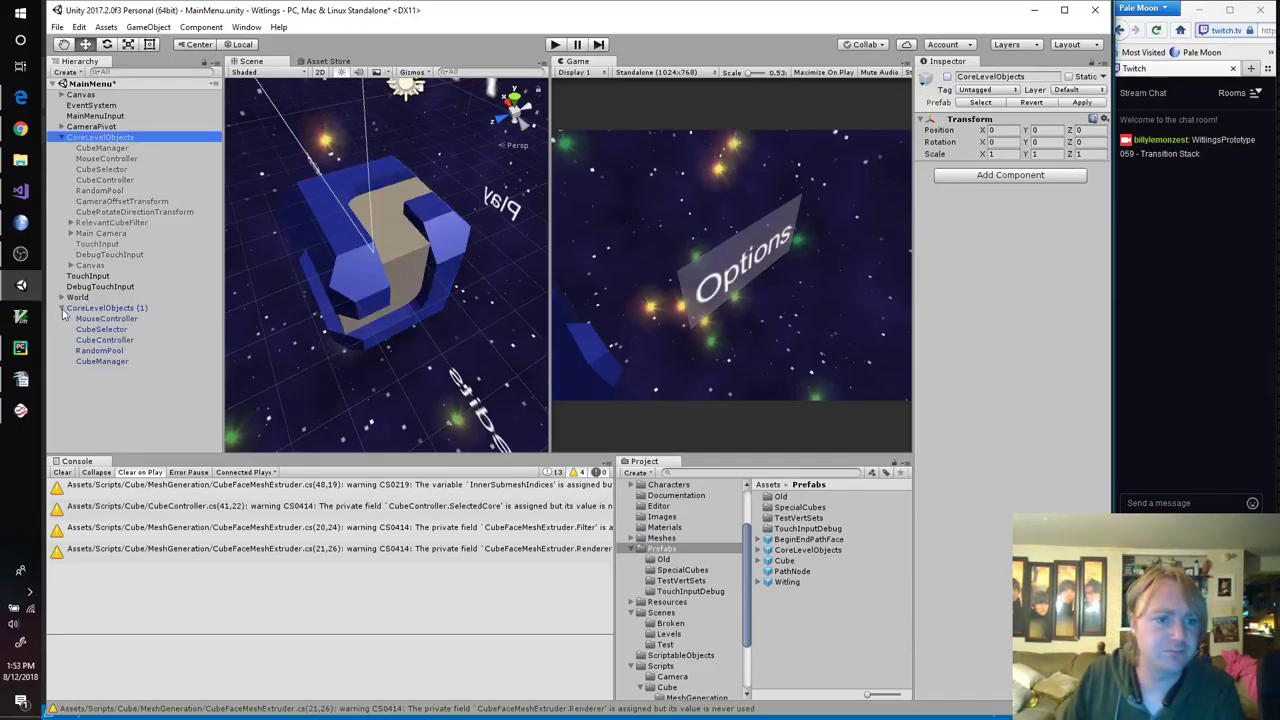
pyautogui.click(104, 363)
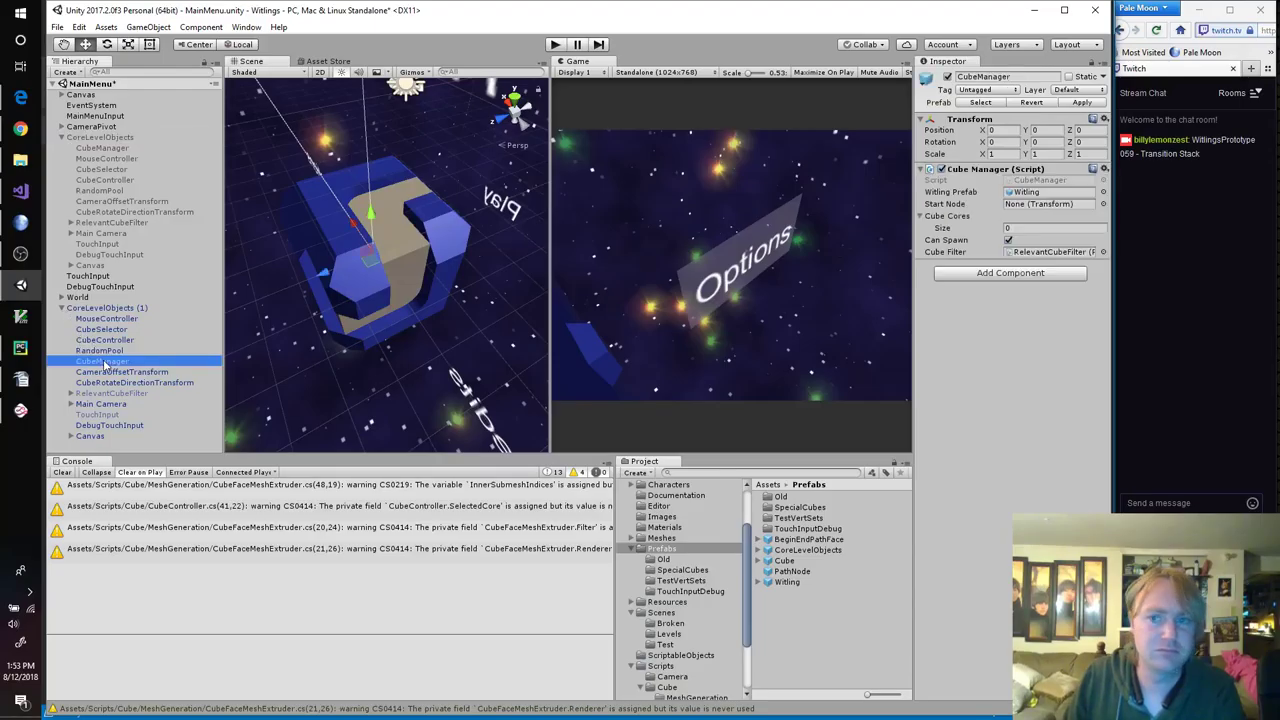
pyautogui.click(1008, 240)
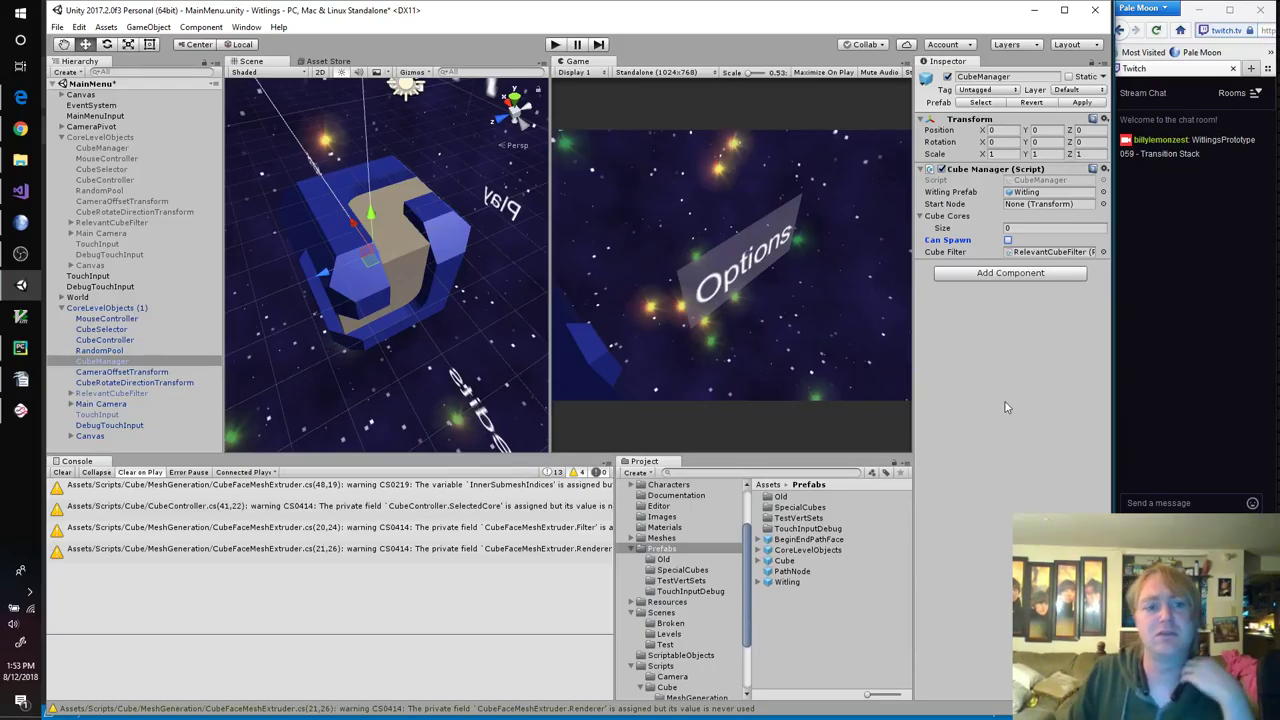
# Step: Run and stop the main menu in Play mode, then inspect the Main Camera
pyautogui.click(557, 44)
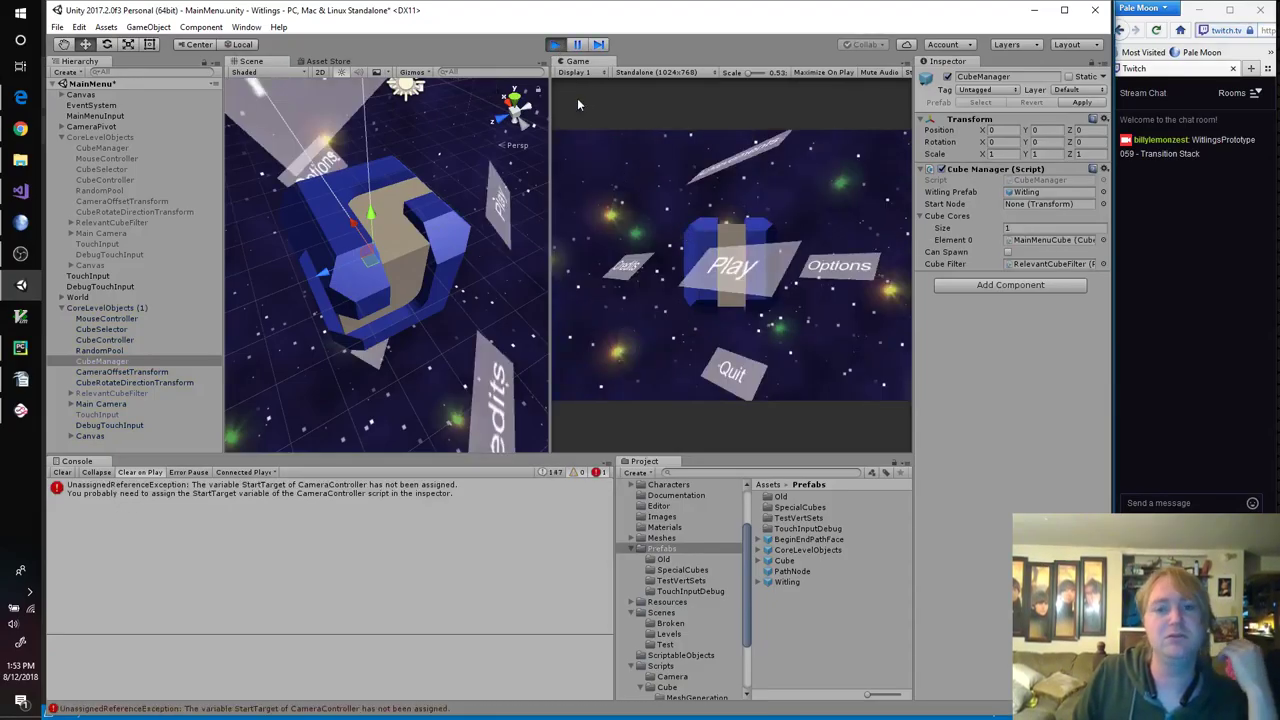
pyautogui.click(554, 45)
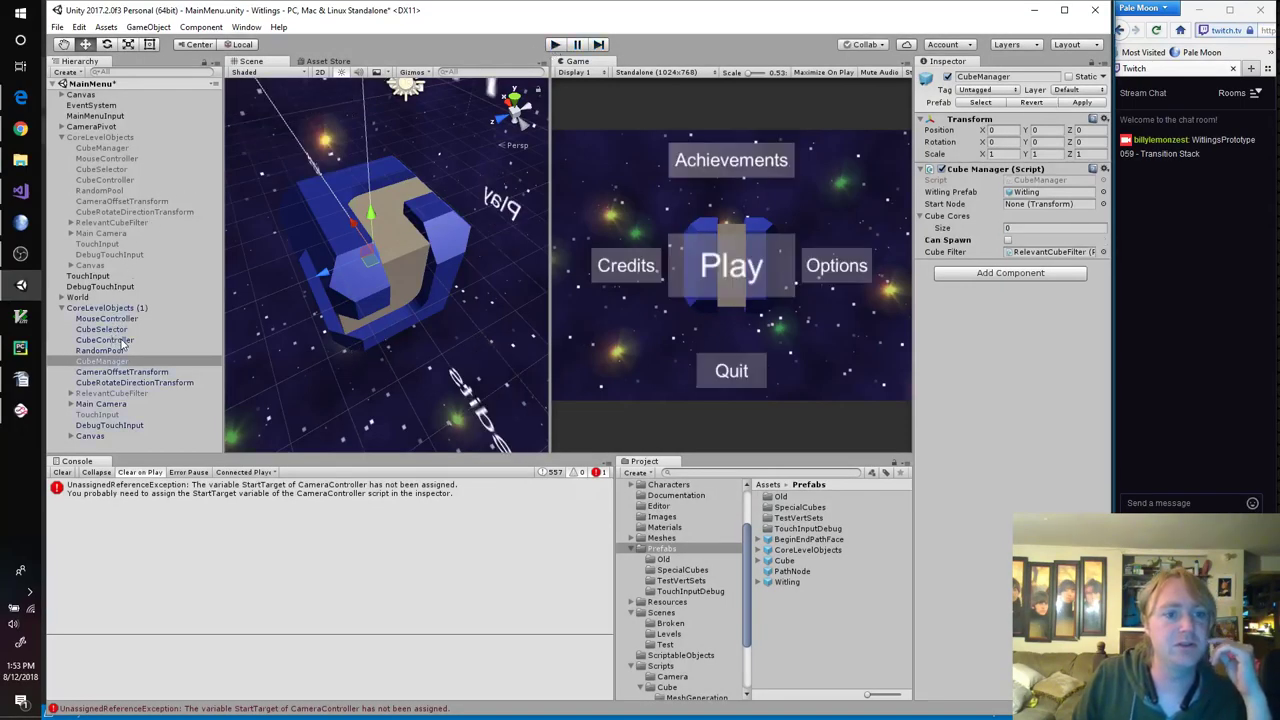
pyautogui.click(90, 405)
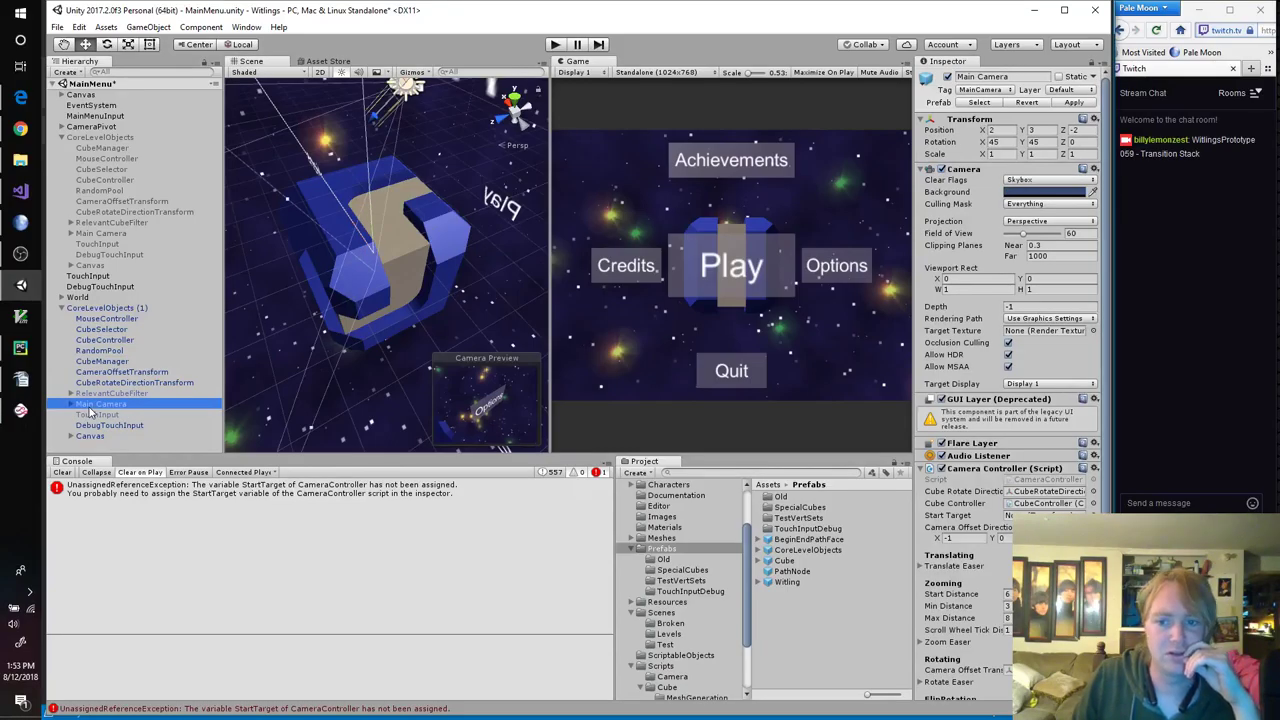
pyautogui.moveTo(90, 410); pyautogui.dragTo(1012, 515)
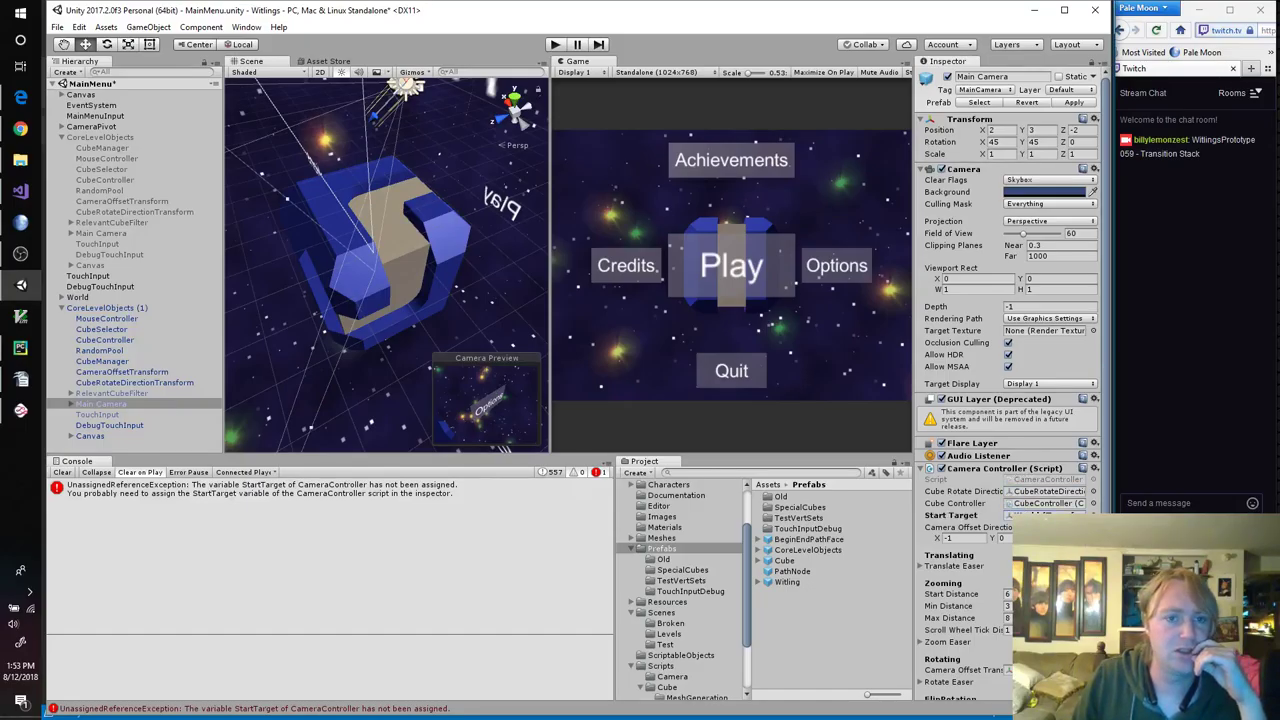
pyautogui.moveTo(994, 533); pyautogui.dragTo(964, 518)
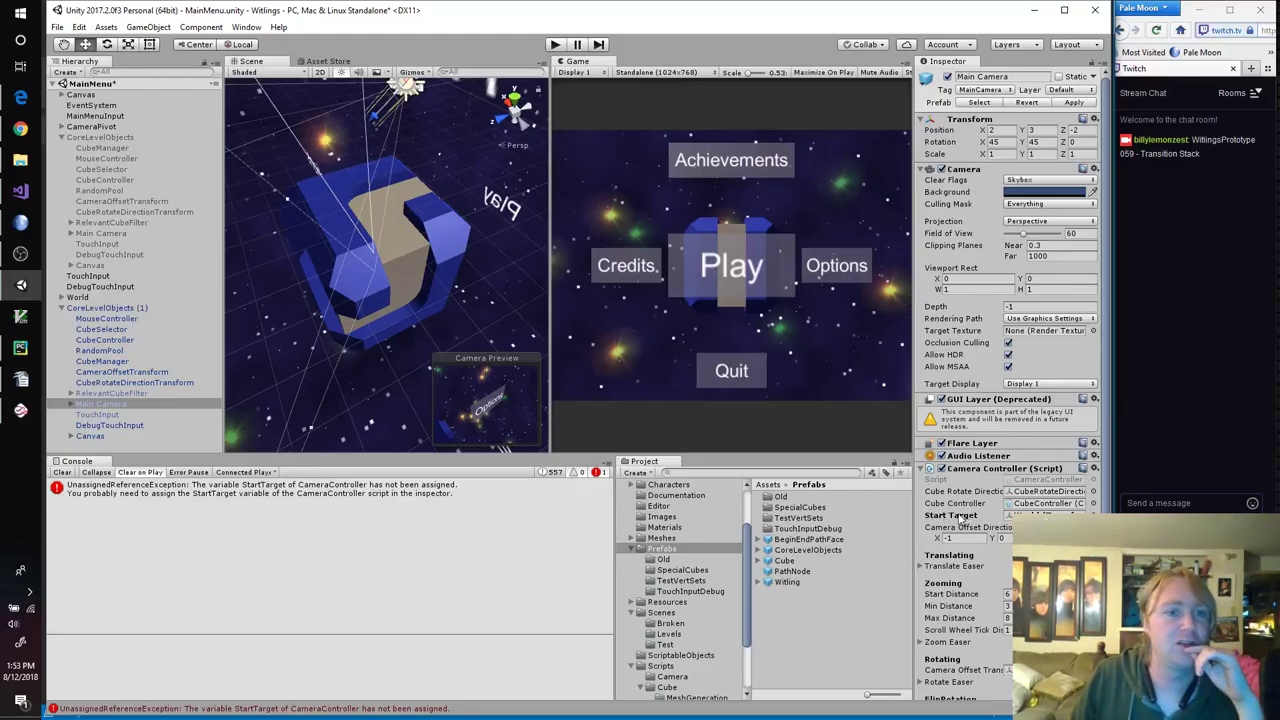
# Step: Check the MainMenuCube's tag options under World, leaving it Untagged
pyautogui.click(62, 297)
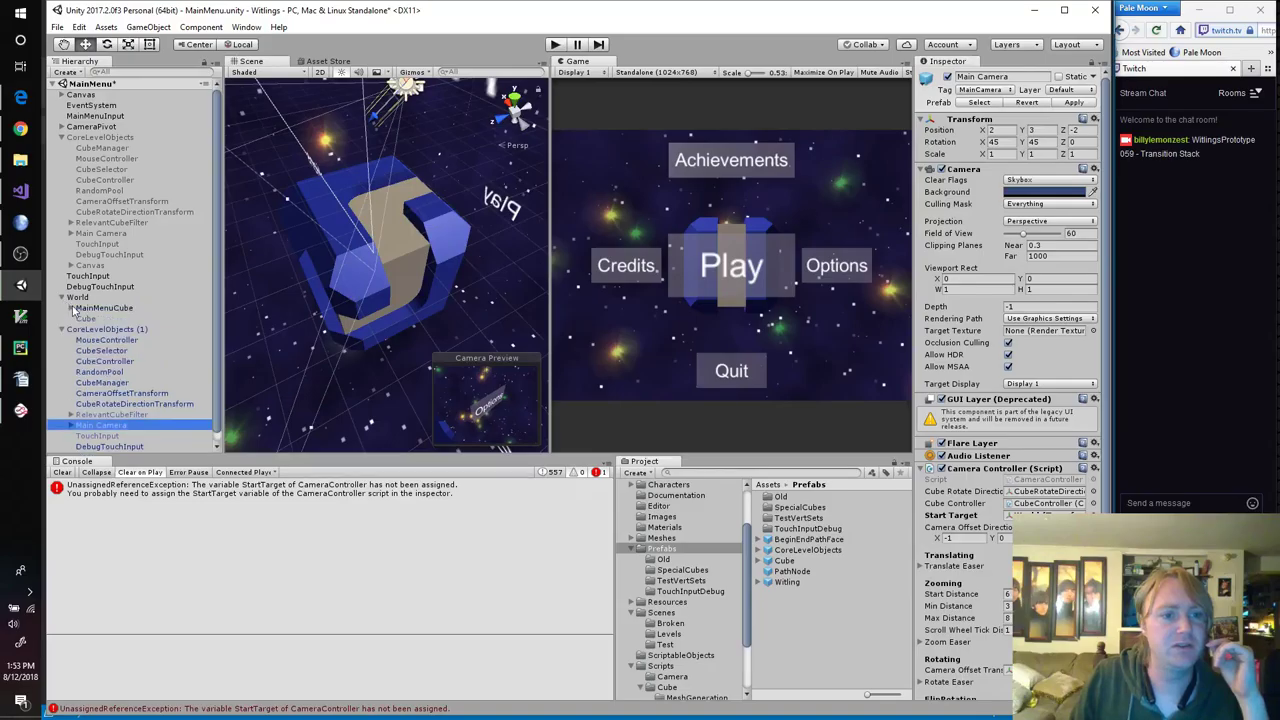
pyautogui.click(82, 308)
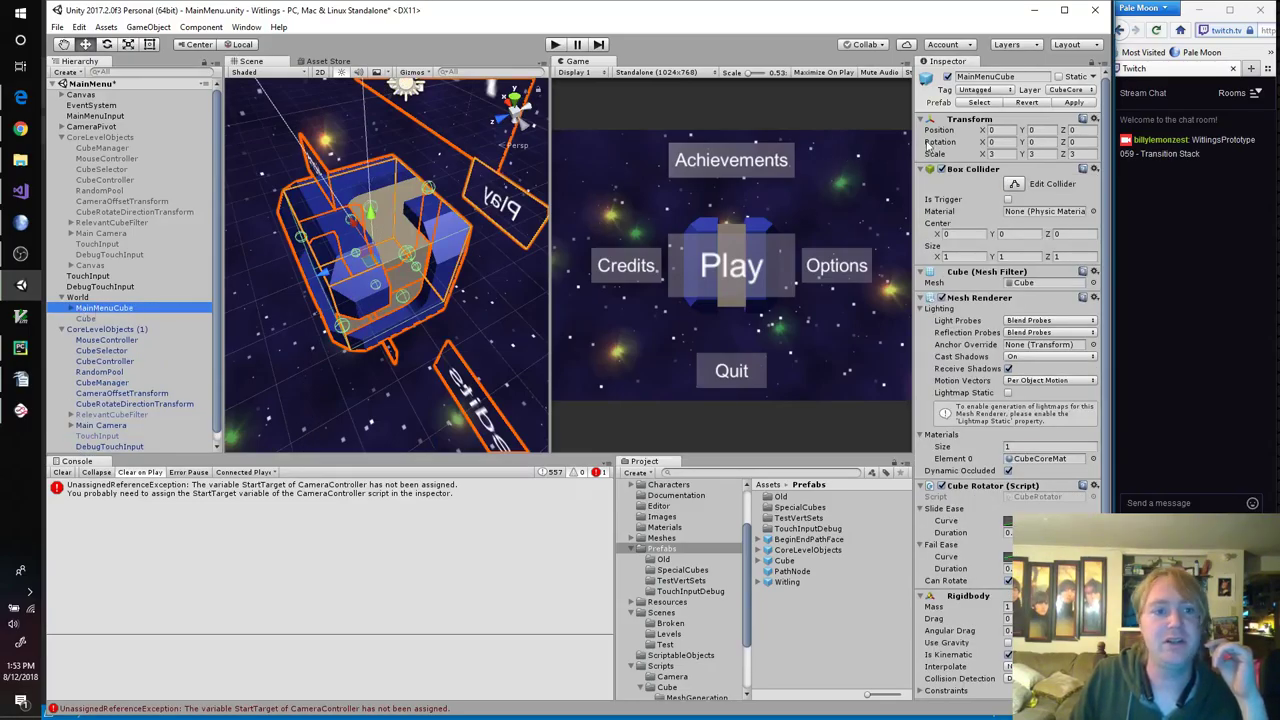
pyautogui.click(988, 90)
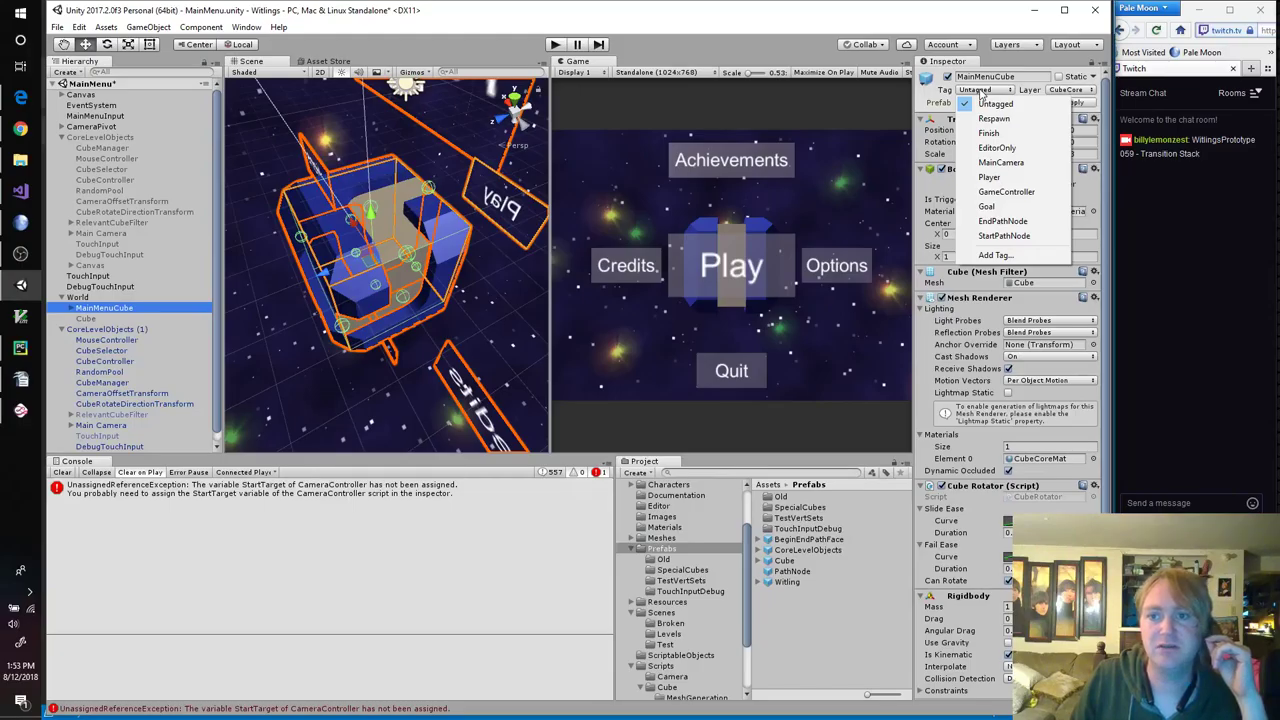
pyautogui.click(924, 148)
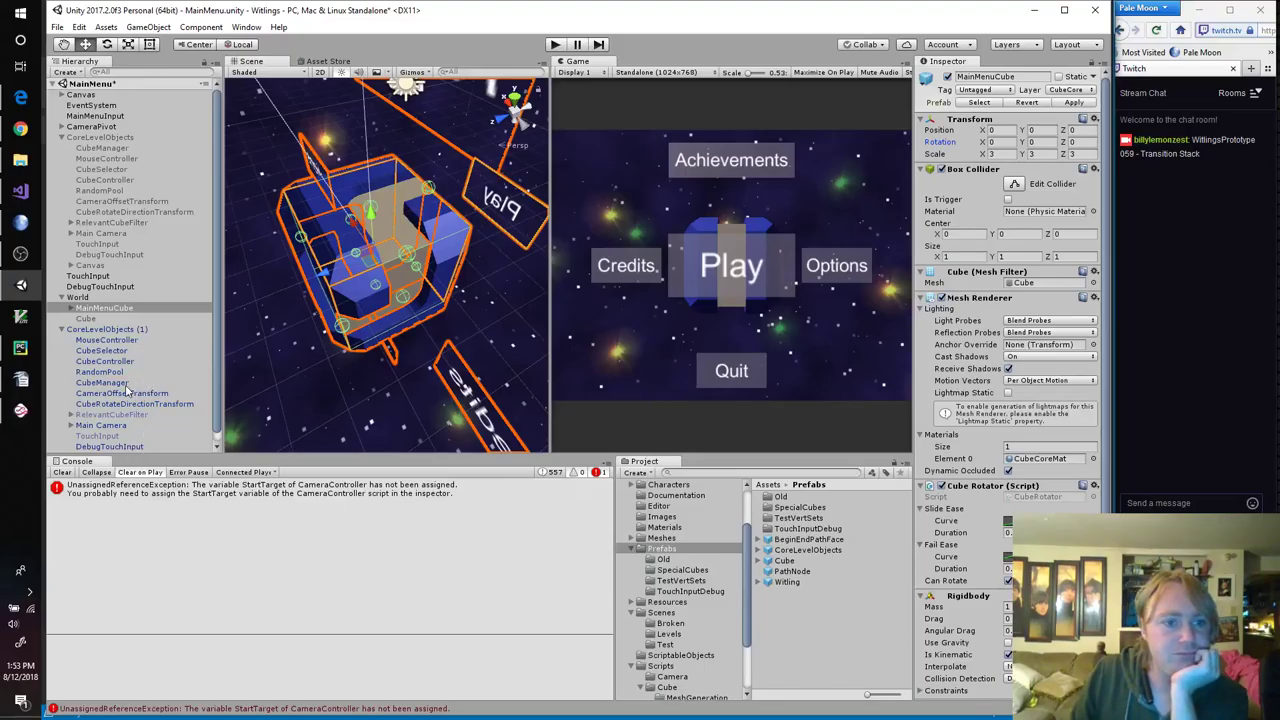
# Step: Add '- Find Start tagged cube for camera setup on scene transitions' to TODO.txt, then return to Unity
pyautogui.hotkey('alt', 'Tab')
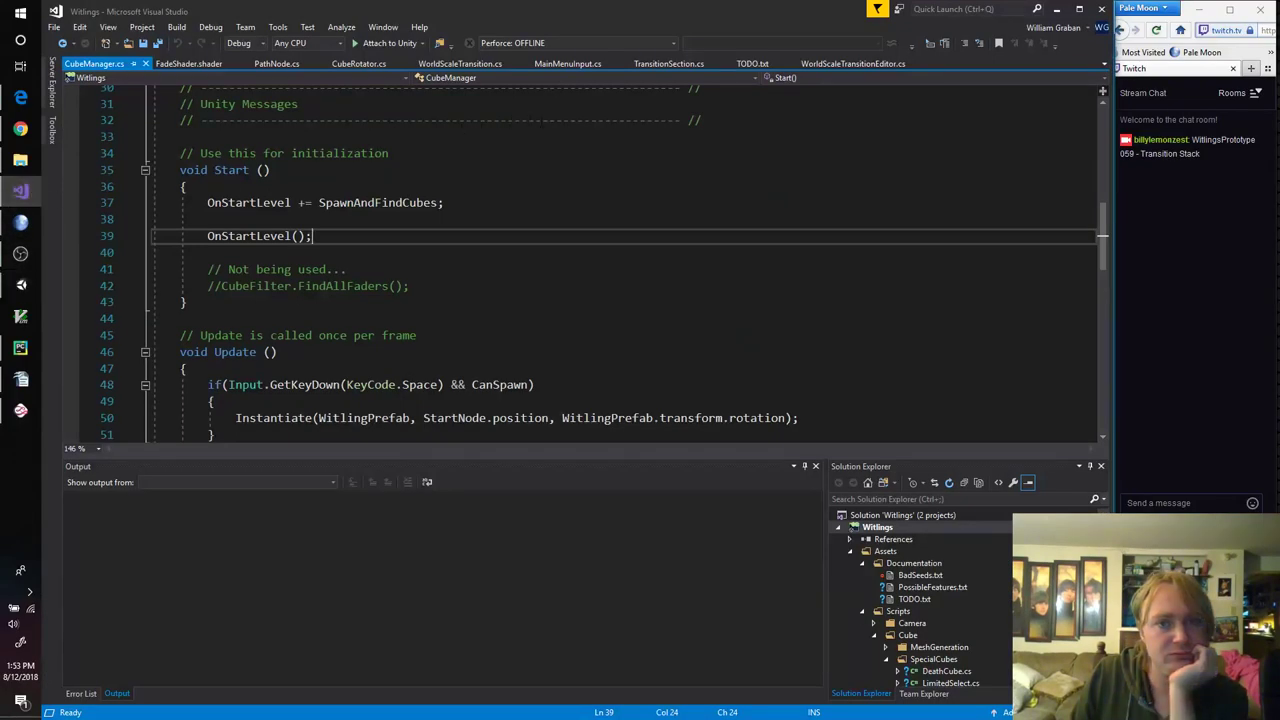
pyautogui.click(752, 63)
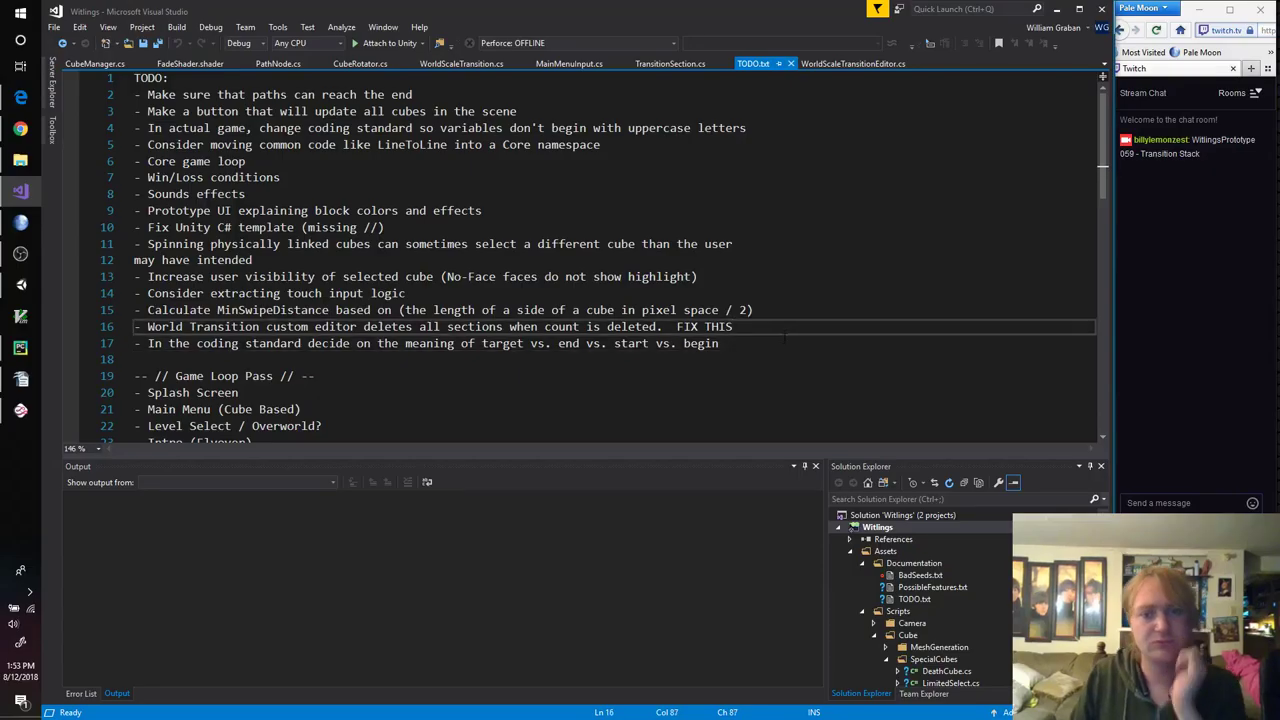
pyautogui.press('Return')
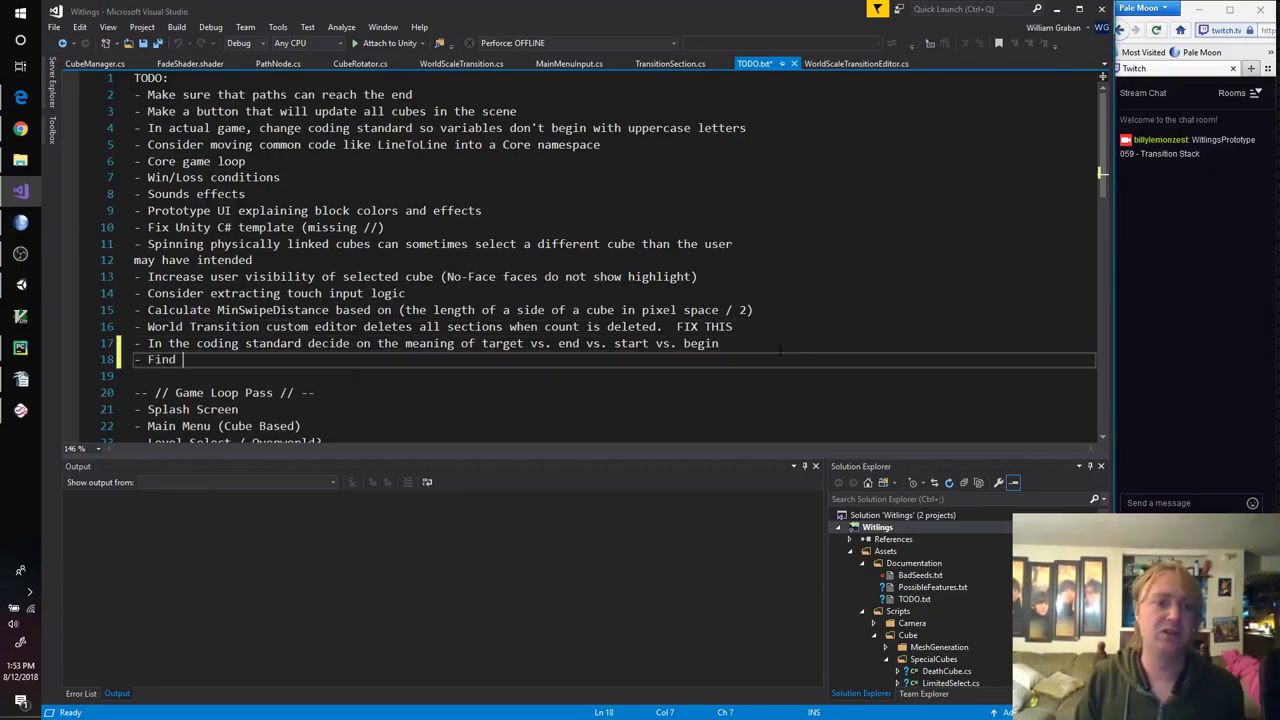
pyautogui.write('- Find ')
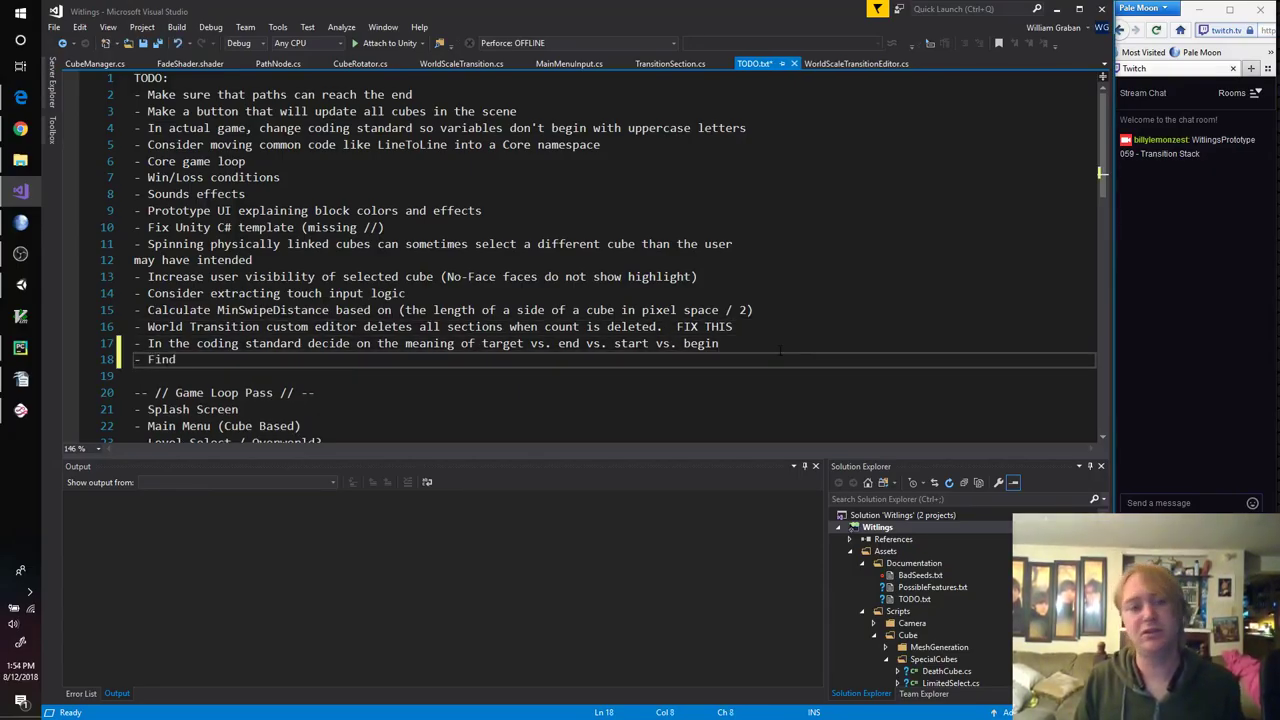
pyautogui.write('Start tag')
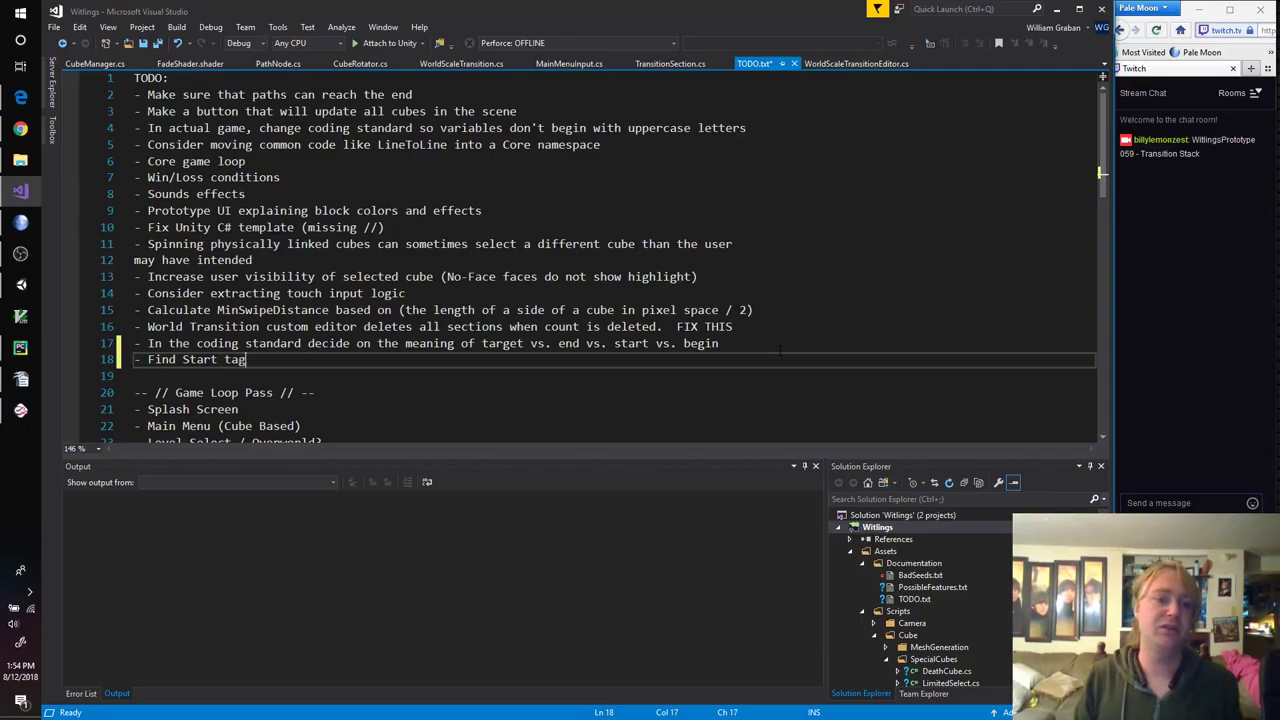
pyautogui.write('ged cube for camera set')
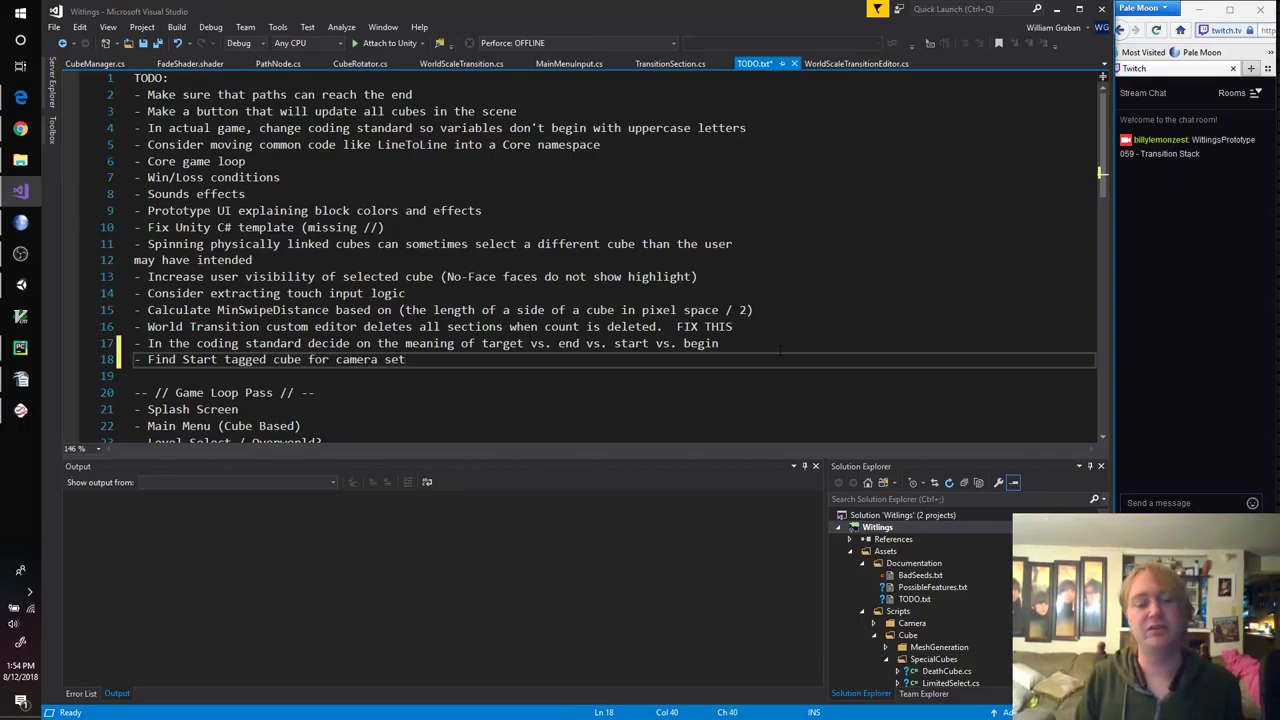
pyautogui.write('up on scene transitions')
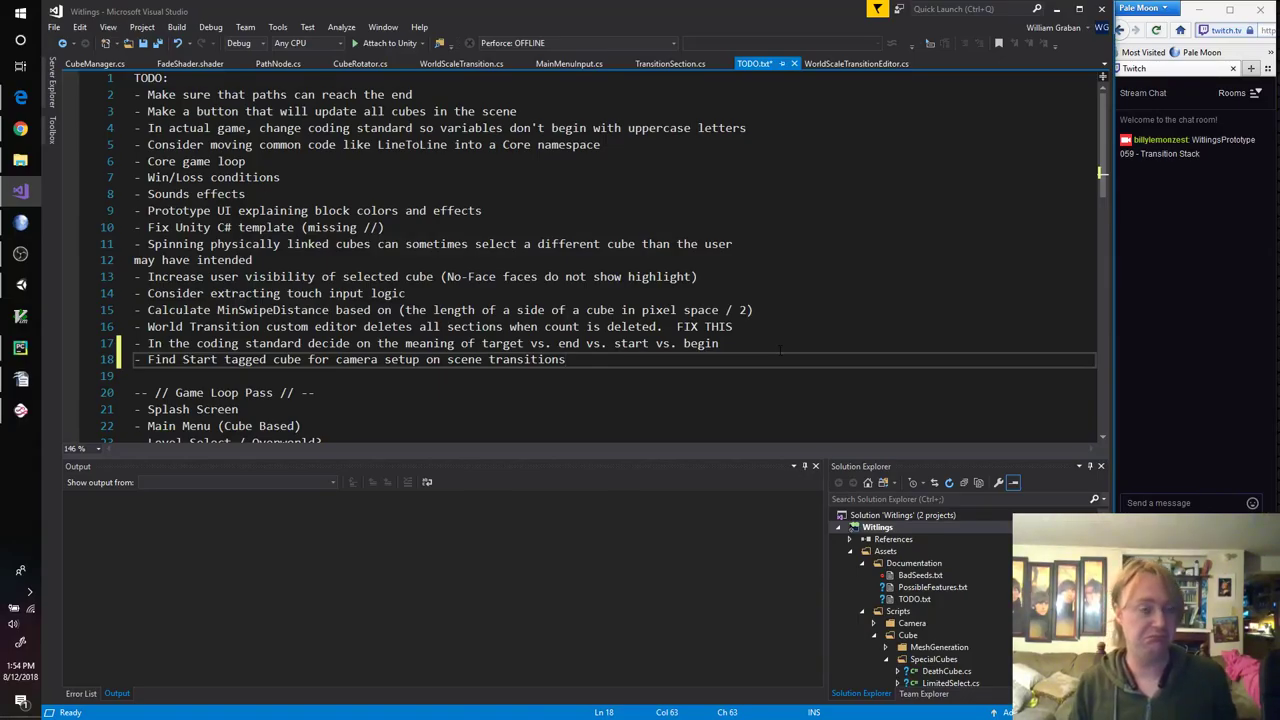
pyautogui.hotkey('alt', 'Tab')
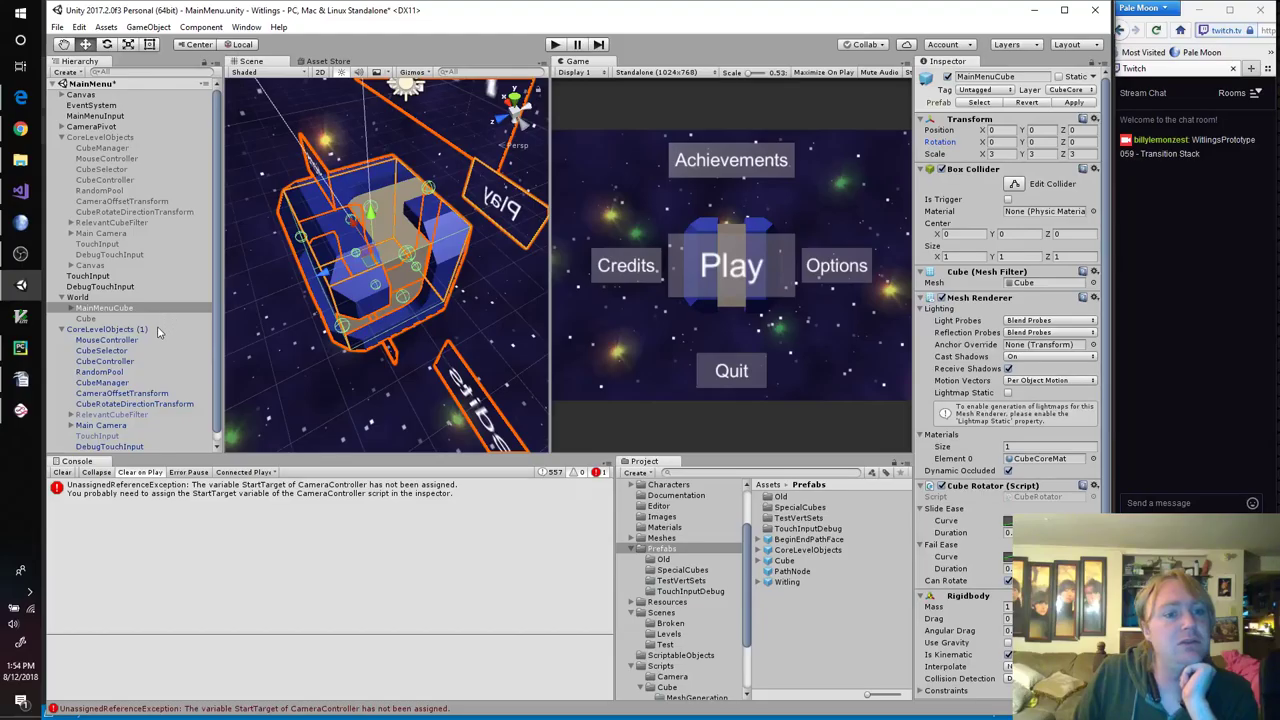
# Step: Run the main menu and inspect AchievementsMenuText under MainMenuCube > FaceContainer > UpFace
pyautogui.click(88, 427)
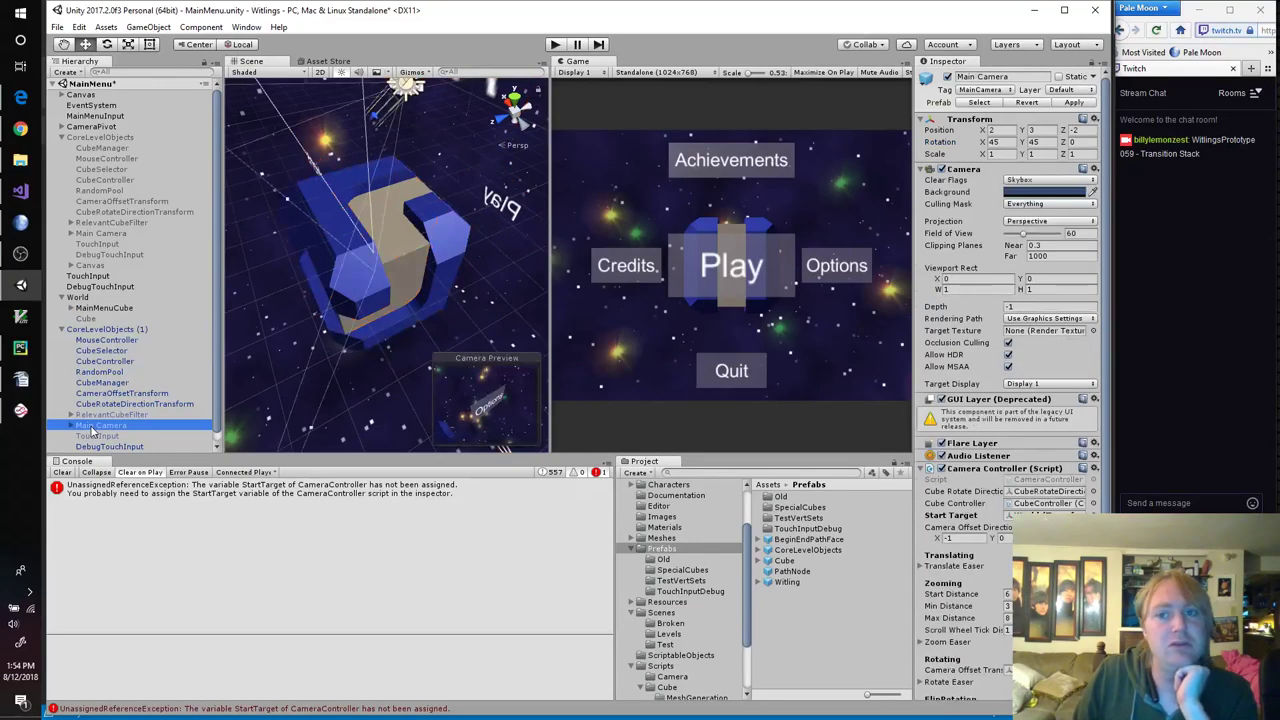
pyautogui.click(554, 44)
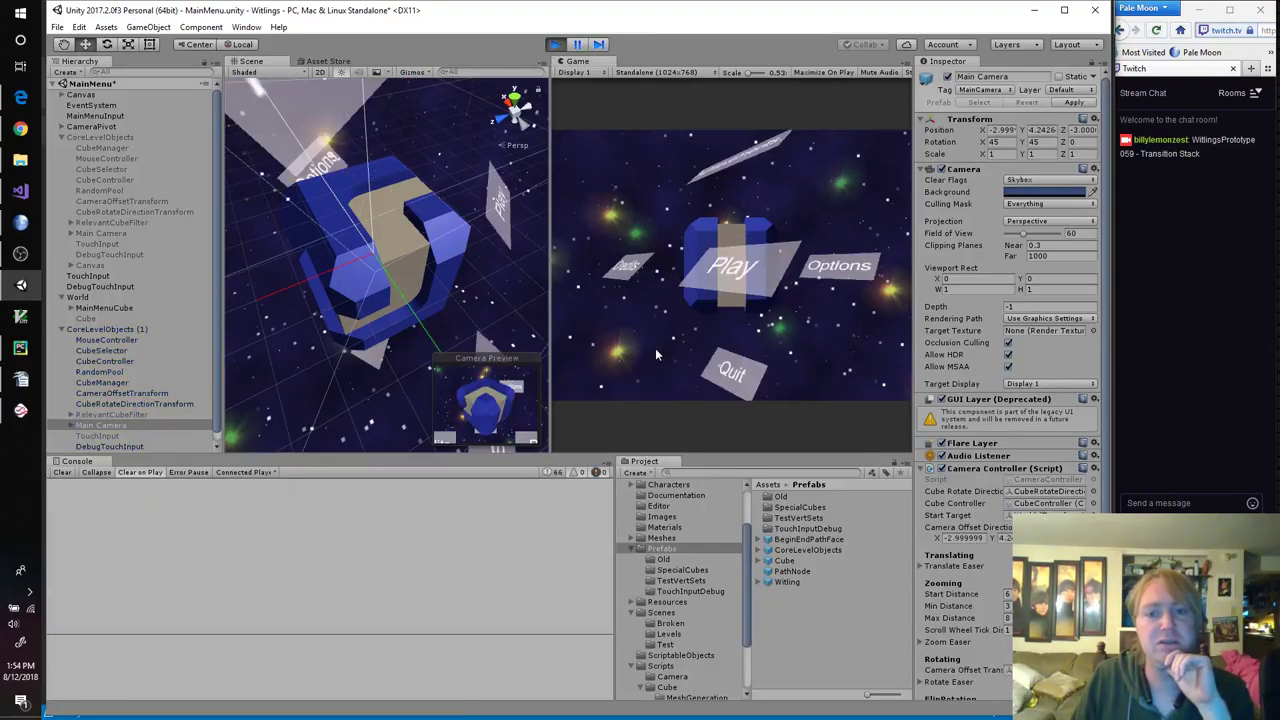
pyautogui.click(70, 308)
pyautogui.click(89, 330)
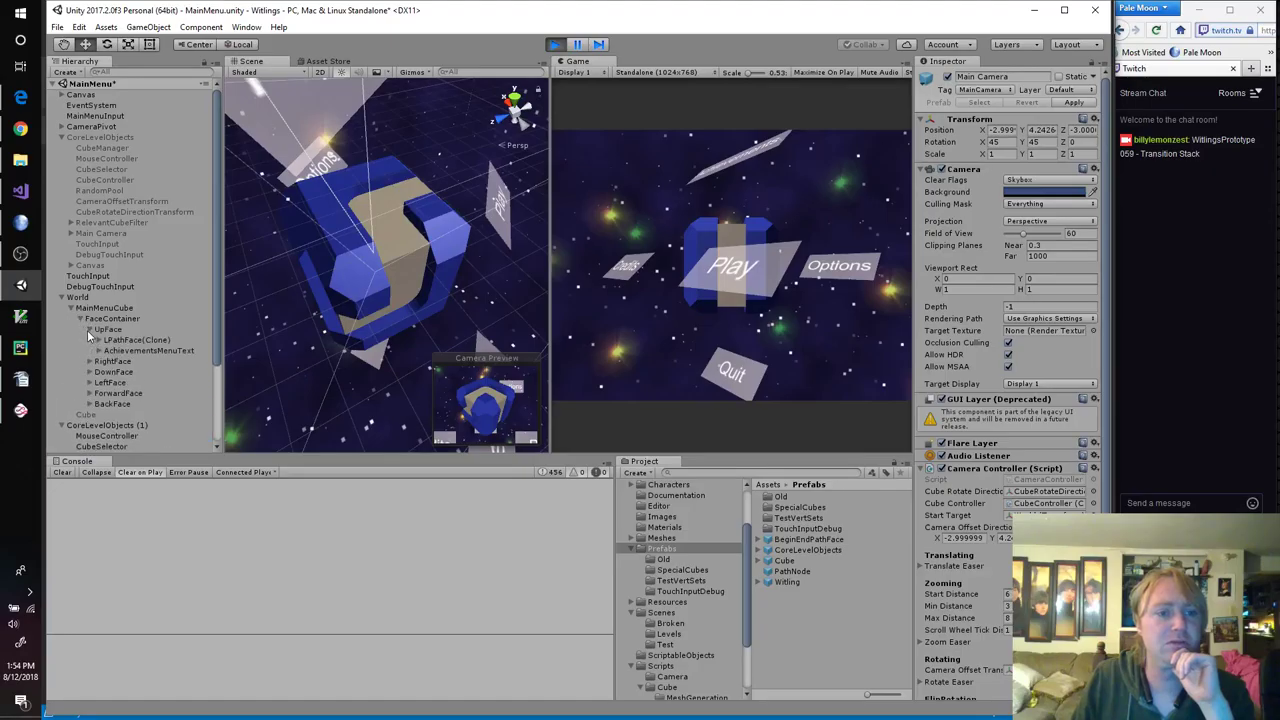
pyautogui.click(98, 351)
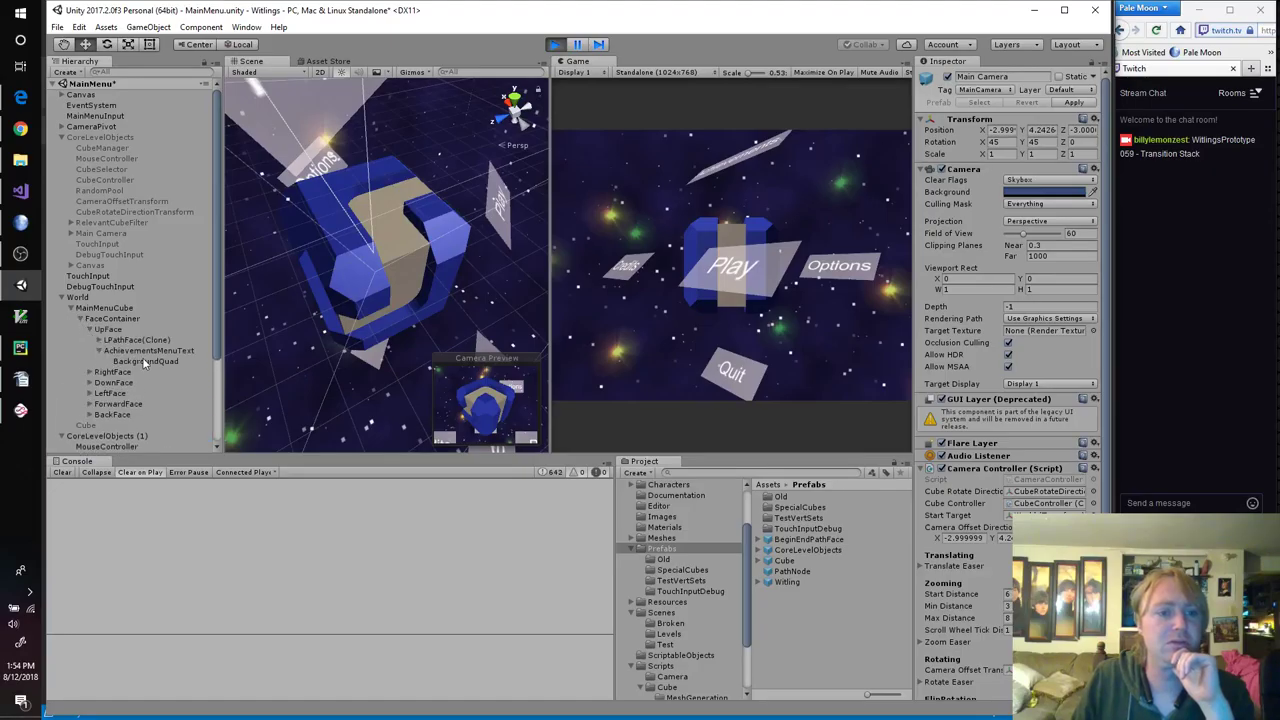
pyautogui.click(150, 351)
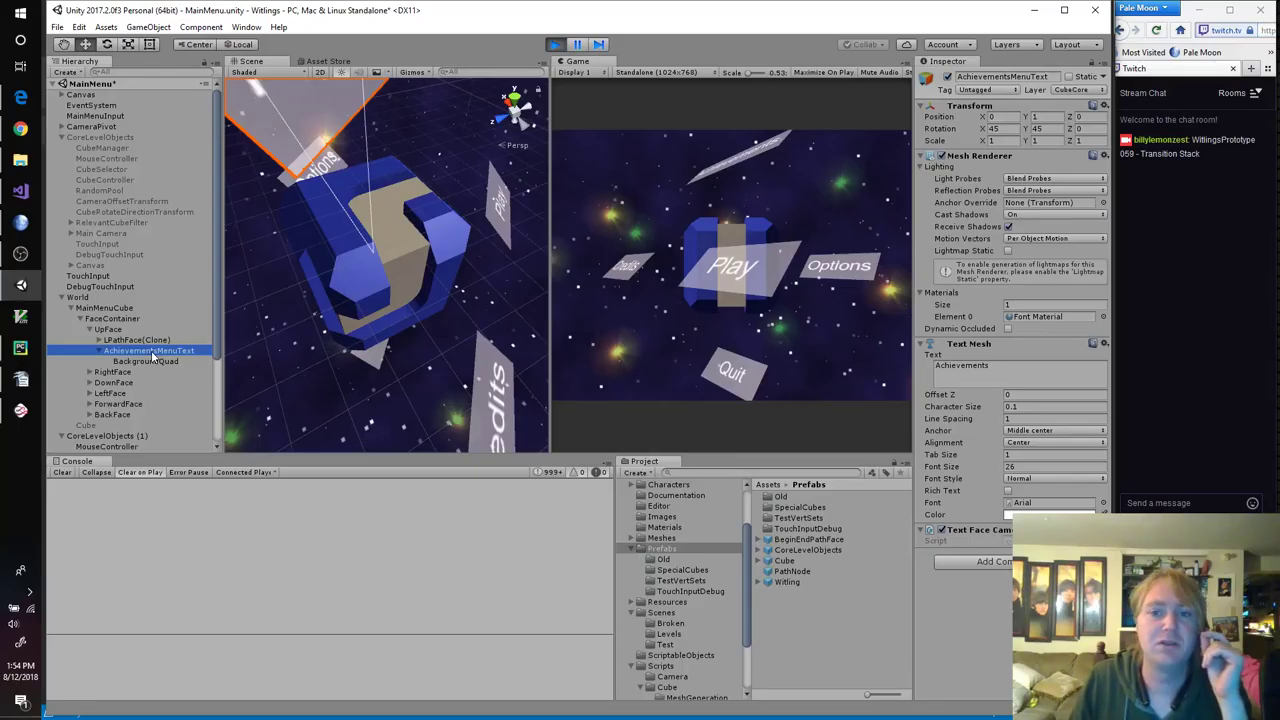
# Step: Frame the Achievements label, then the Main Camera, in the Scene view
pyautogui.moveTo(440, 386); pyautogui.dragTo(377, 32, button='right')
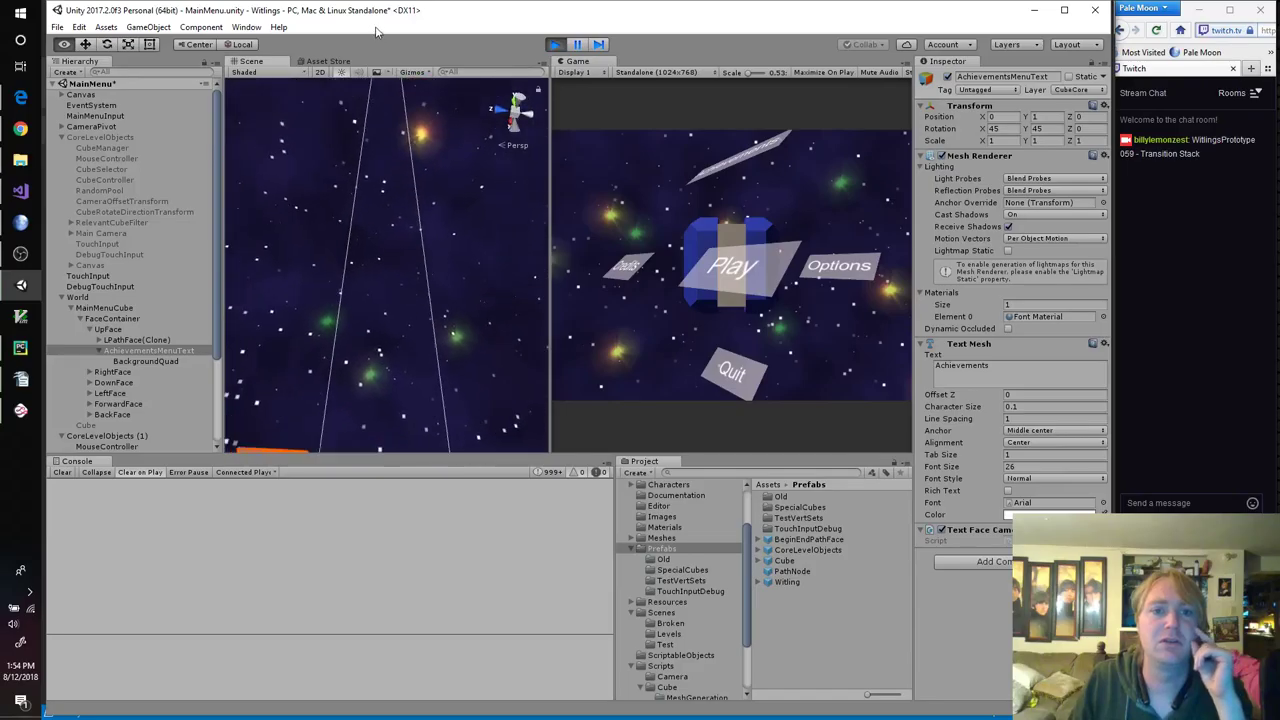
pyautogui.press('f')
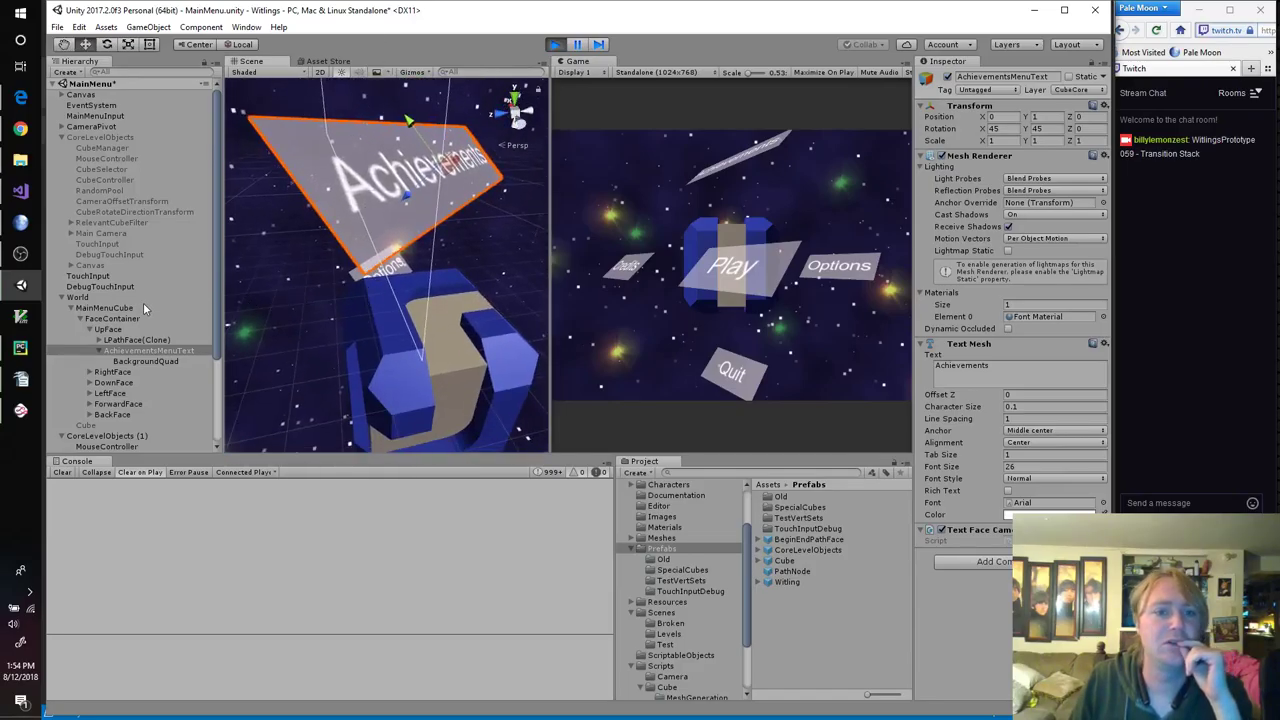
pyautogui.scroll(-3, 143, 302)
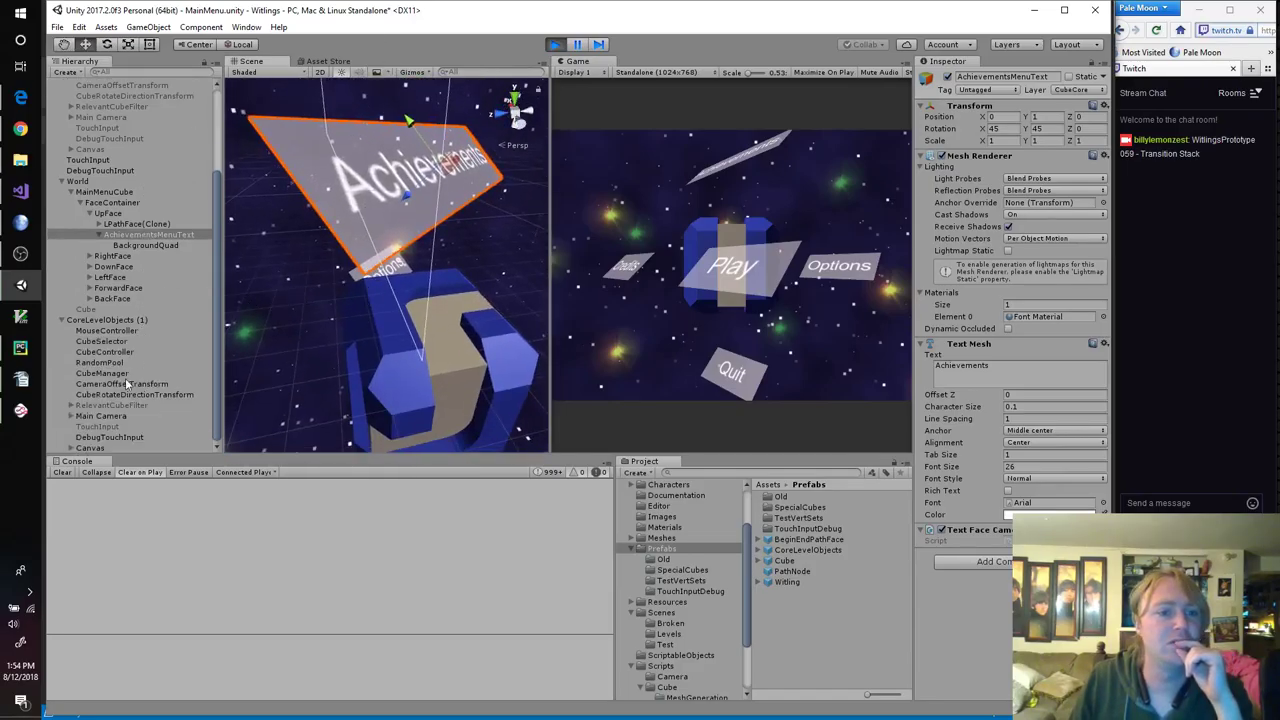
pyautogui.click(80, 417)
pyautogui.press('f')
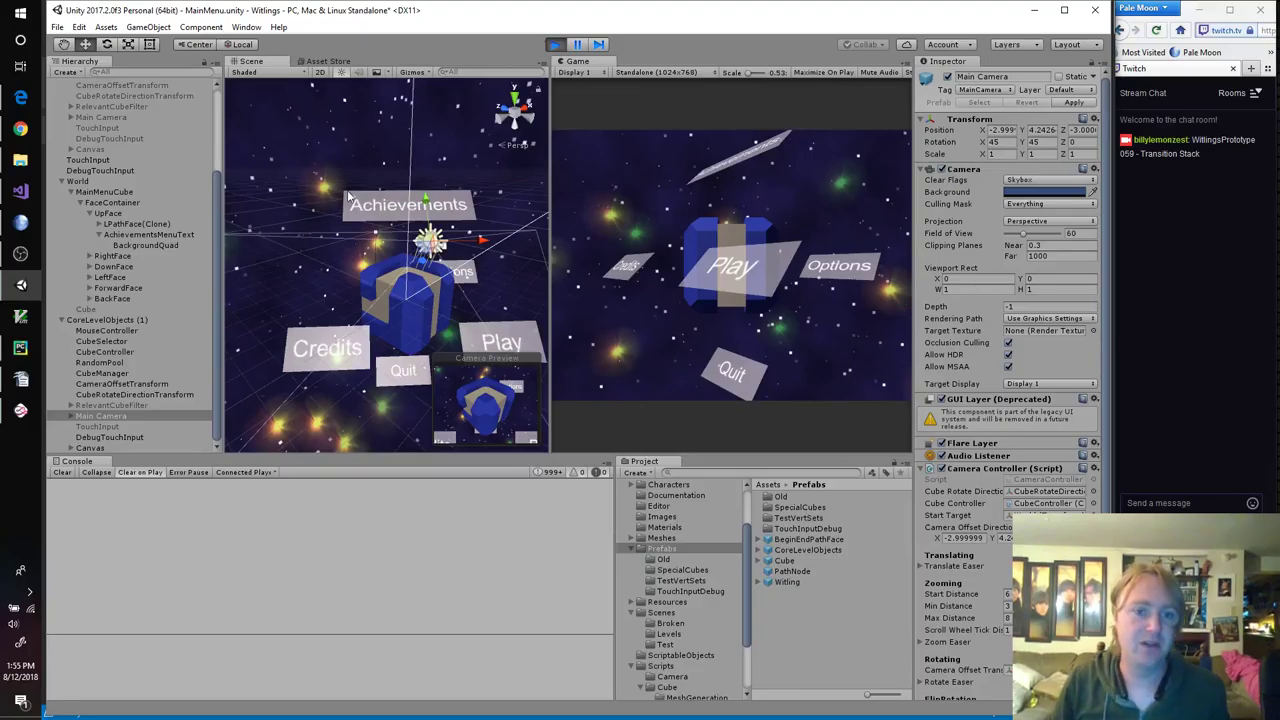
# Step: Select MainMenuCube and orbit the Scene view around it while the game runs, framing it
pyautogui.keyDown('alt'); pyautogui.moveTo(470, 270); pyautogui.dragTo(546, 272); pyautogui.keyUp('alt')
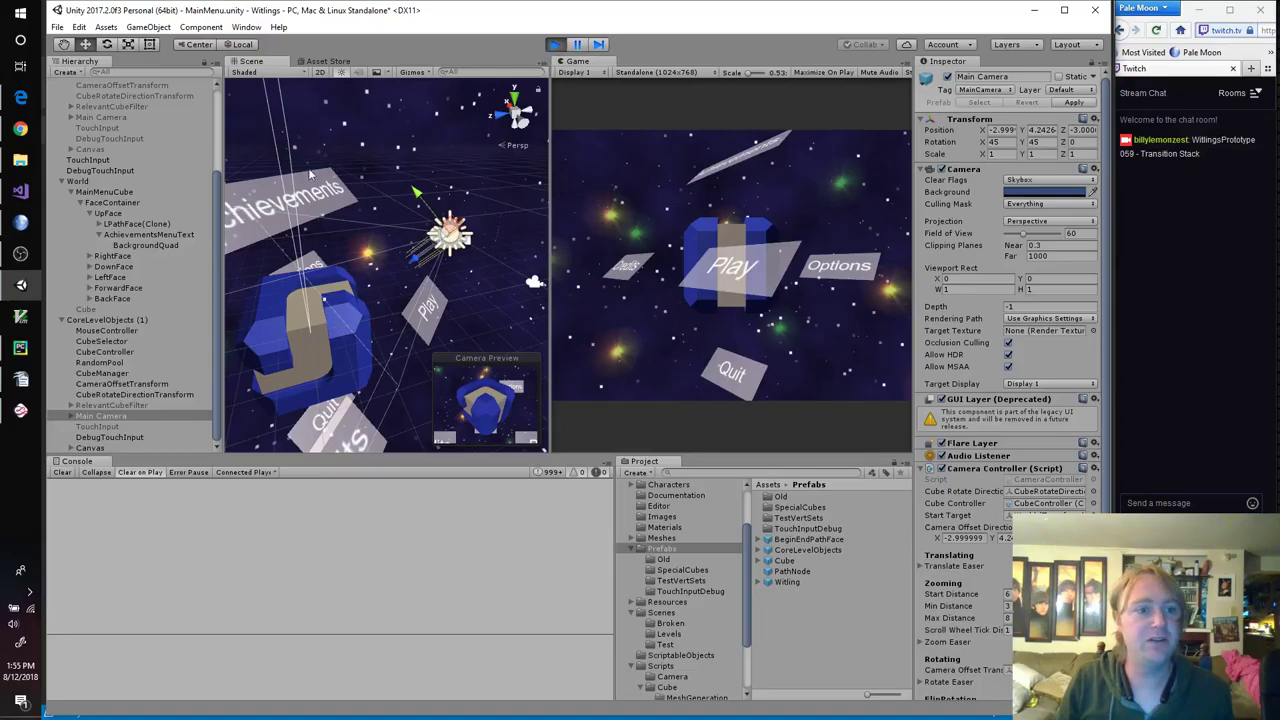
pyautogui.click(105, 192)
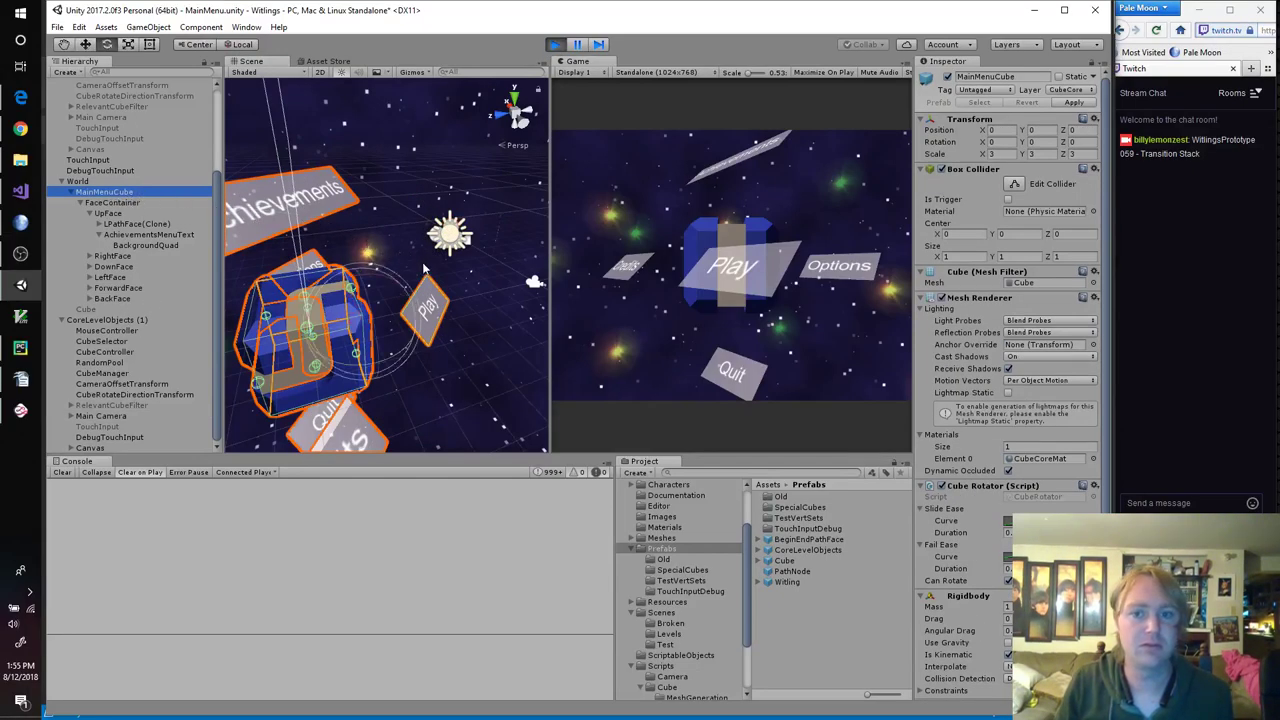
pyautogui.keyDown('alt'); pyautogui.moveTo(393, 290); pyautogui.dragTo(311, 347); pyautogui.keyUp('alt')
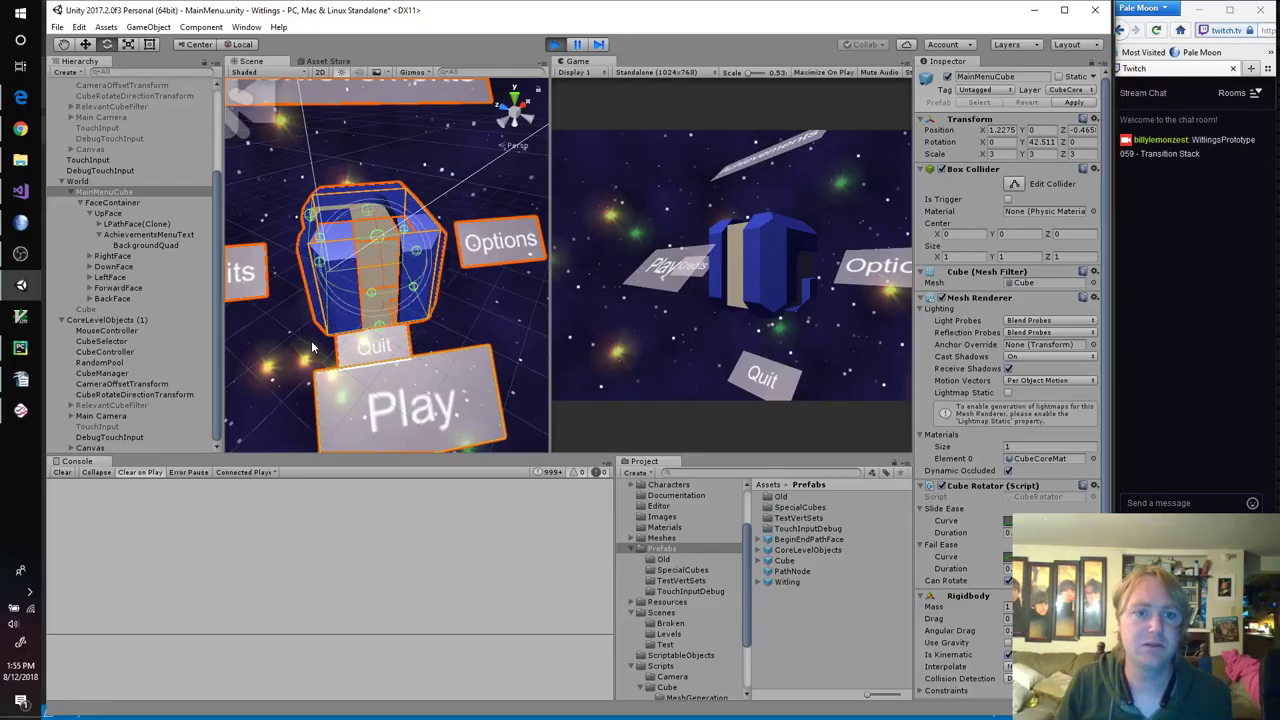
pyautogui.moveTo(378, 255); pyautogui.dragTo(384, 285)
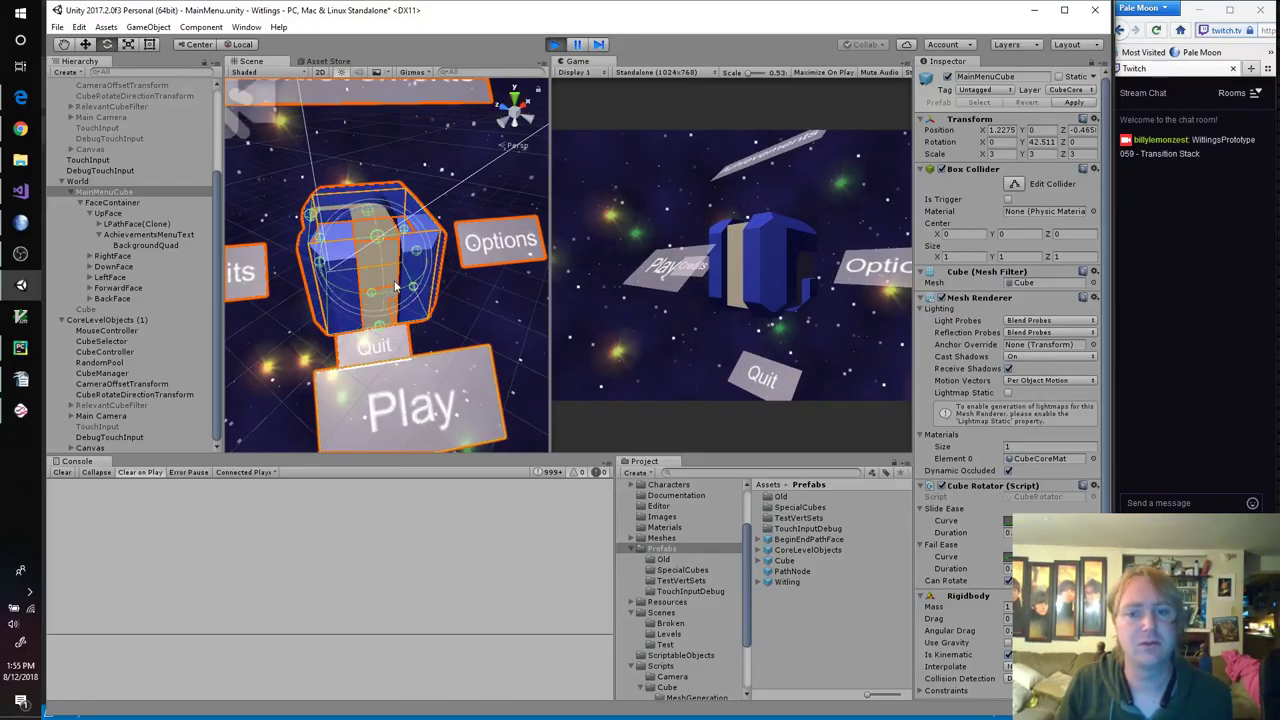
pyautogui.keyDown('alt'); pyautogui.moveTo(420, 252); pyautogui.dragTo(474, 226); pyautogui.keyUp('alt')
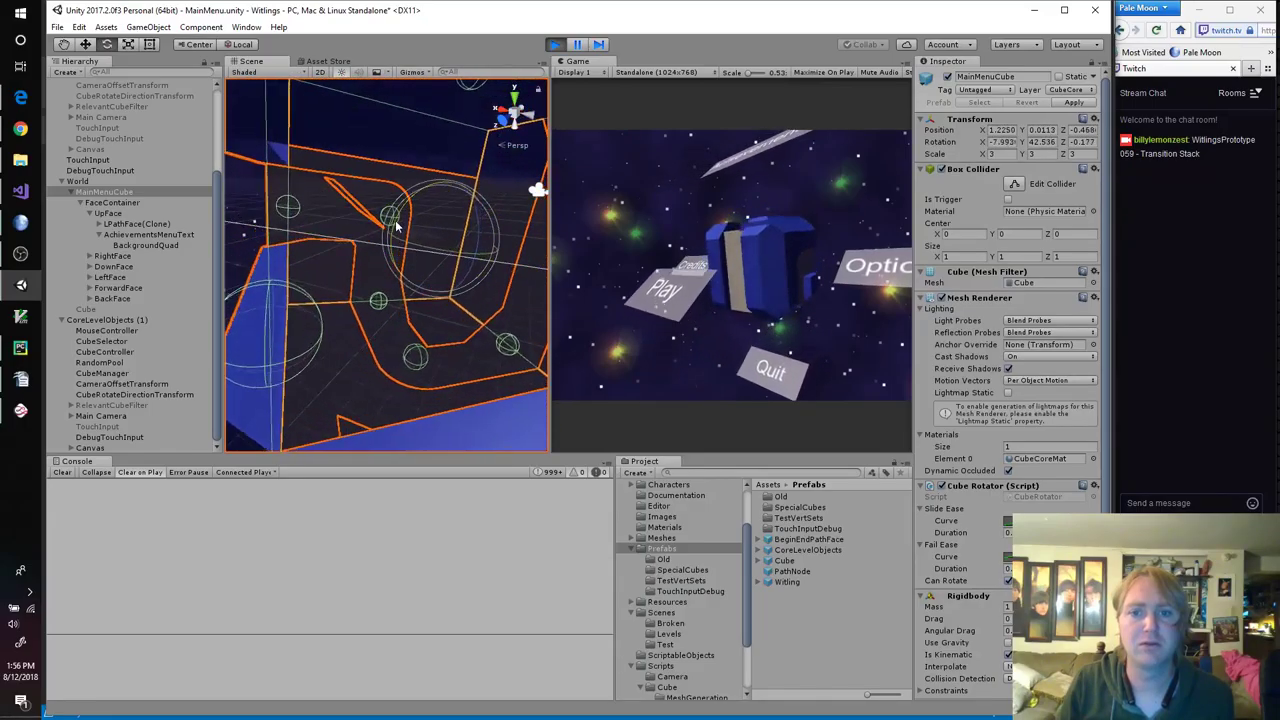
pyautogui.scroll(-5, 413, 207)
pyautogui.scroll(-5, 413, 207)
pyautogui.keyDown('alt'); pyautogui.moveTo(351, 357); pyautogui.dragTo(390, 333); pyautogui.keyUp('alt')
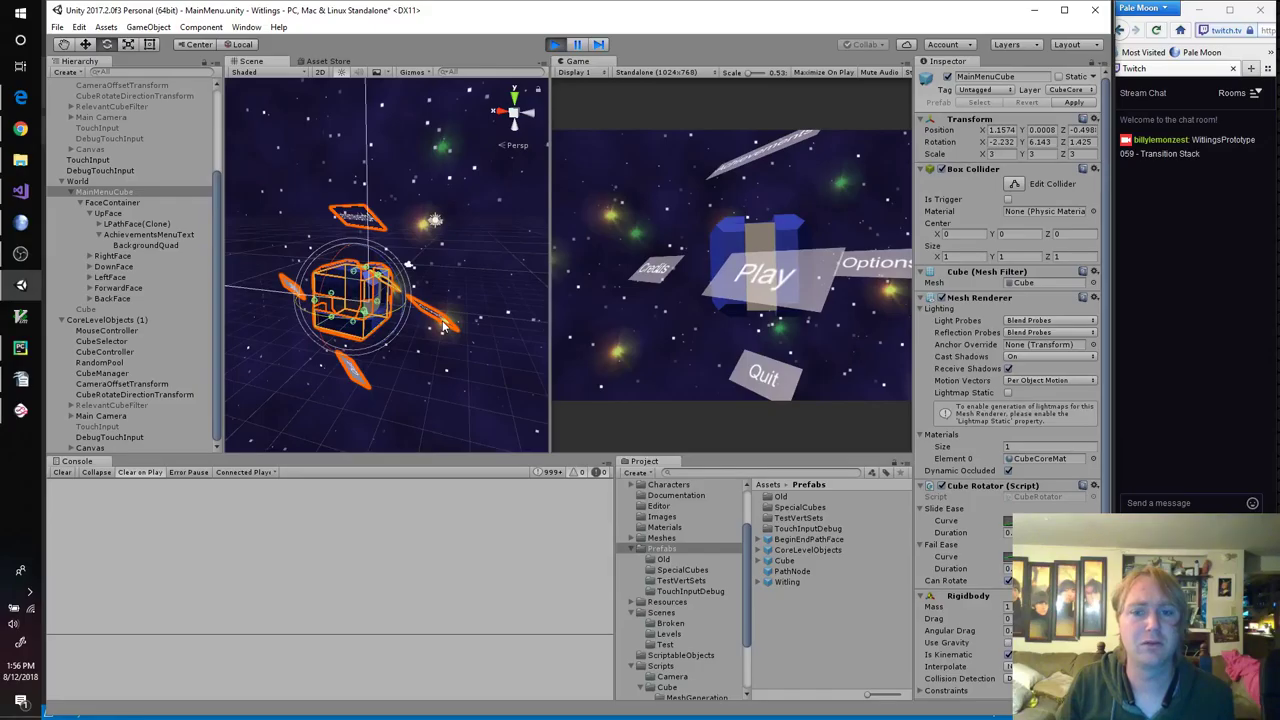
pyautogui.keyDown('alt'); pyautogui.moveTo(457, 370); pyautogui.dragTo(530, 238); pyautogui.keyUp('alt')
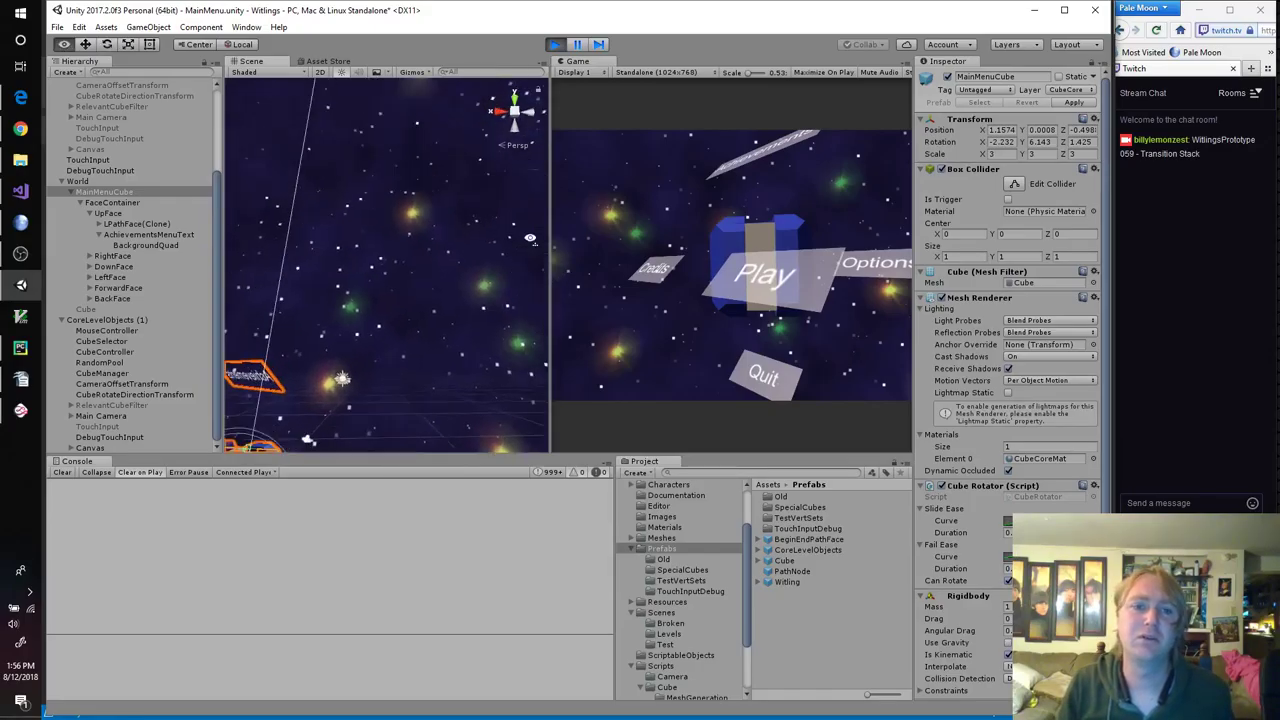
pyautogui.press('f')
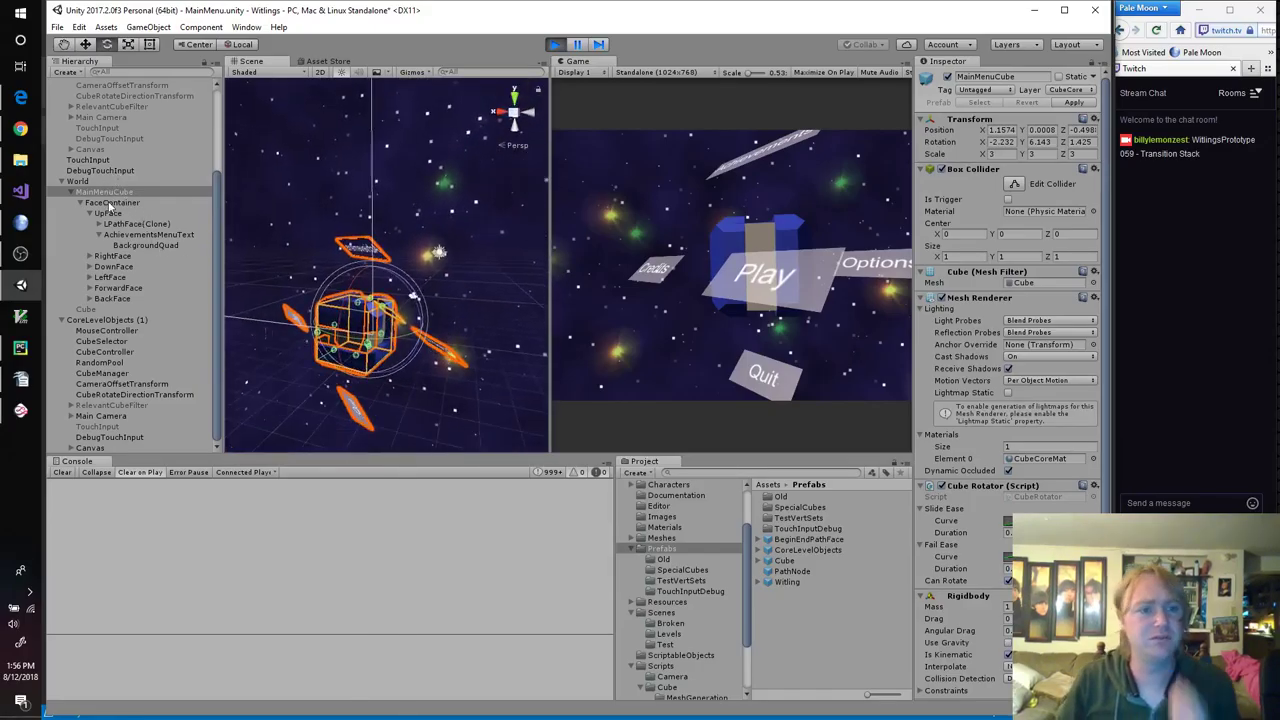
# Step: Inspect the Main Camera, then the Main Camera under CameraPivot, and stop the game
pyautogui.click(100, 416)
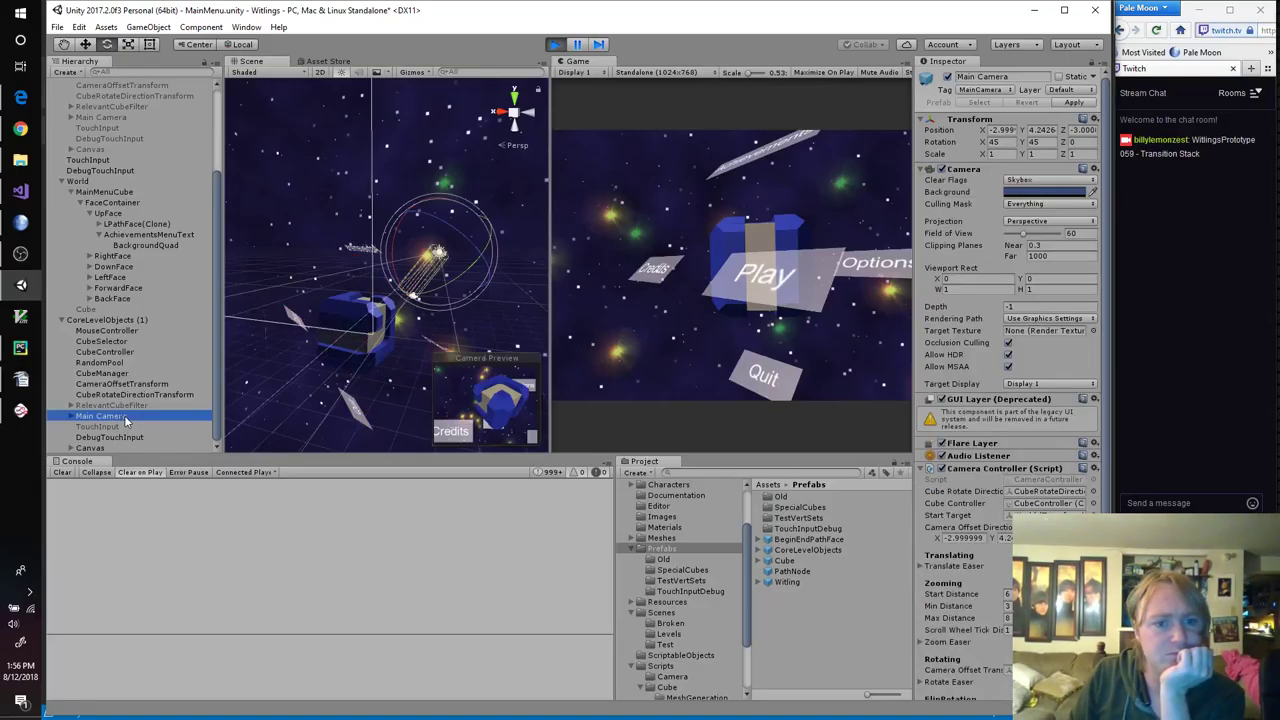
pyautogui.keyDown('alt'); pyautogui.moveTo(388, 390); pyautogui.dragTo(374, 370); pyautogui.keyUp('alt')
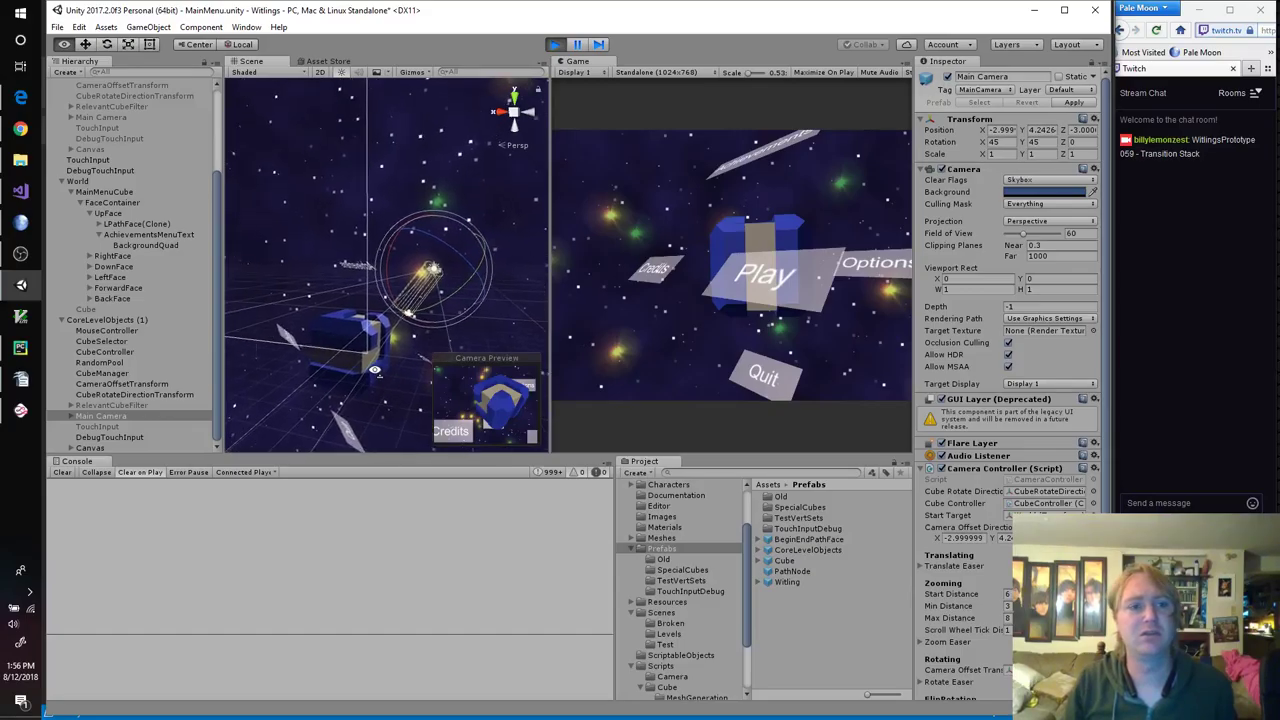
pyautogui.scroll(5, 112, 246)
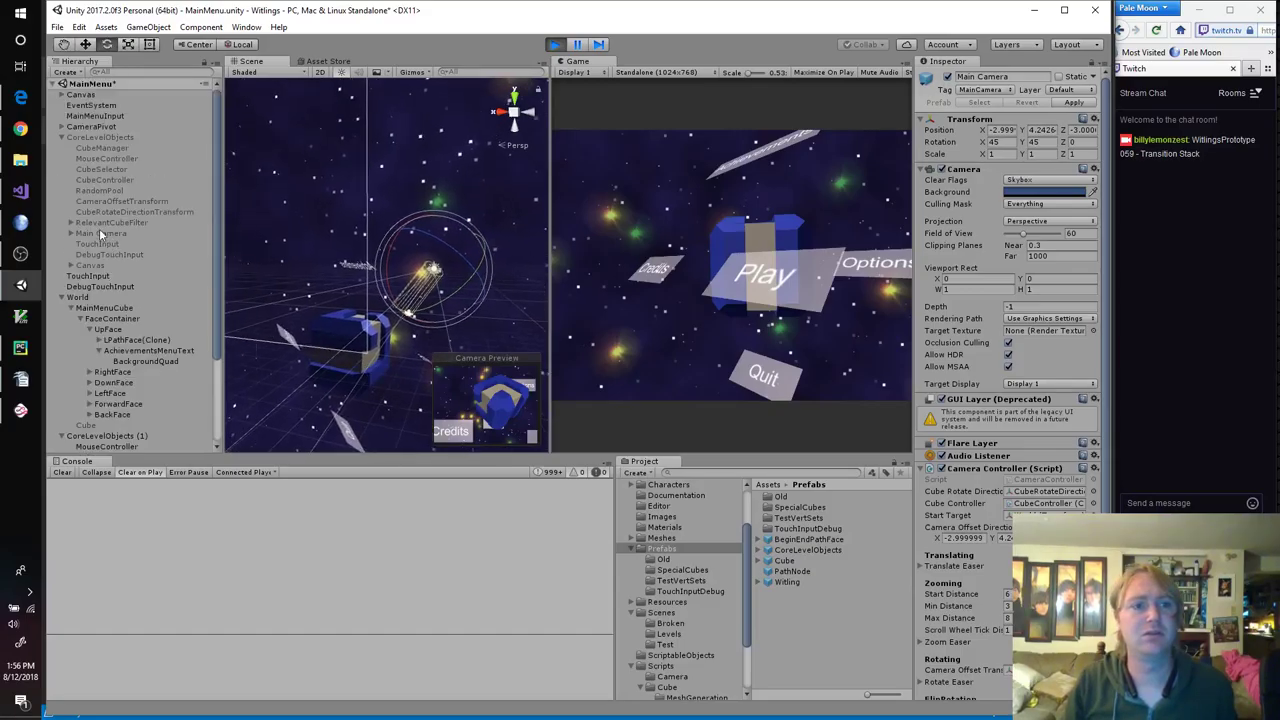
pyautogui.click(62, 127)
pyautogui.click(99, 137)
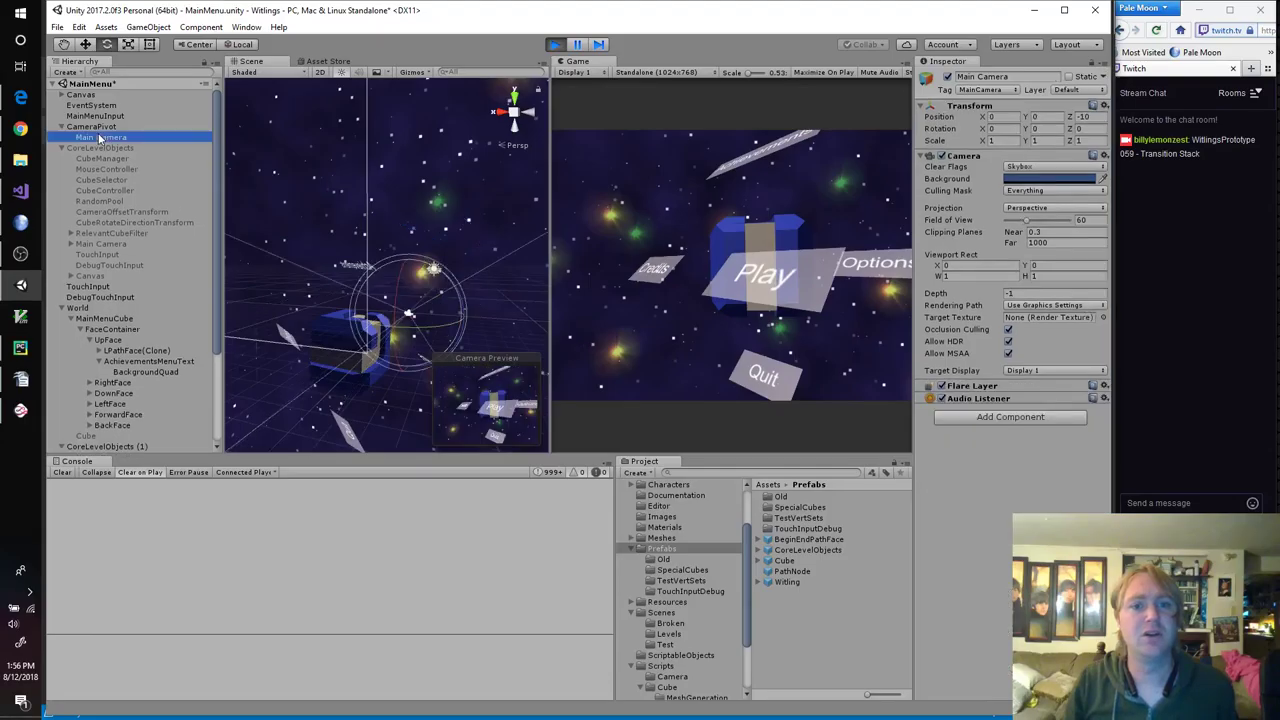
pyautogui.click(553, 45)
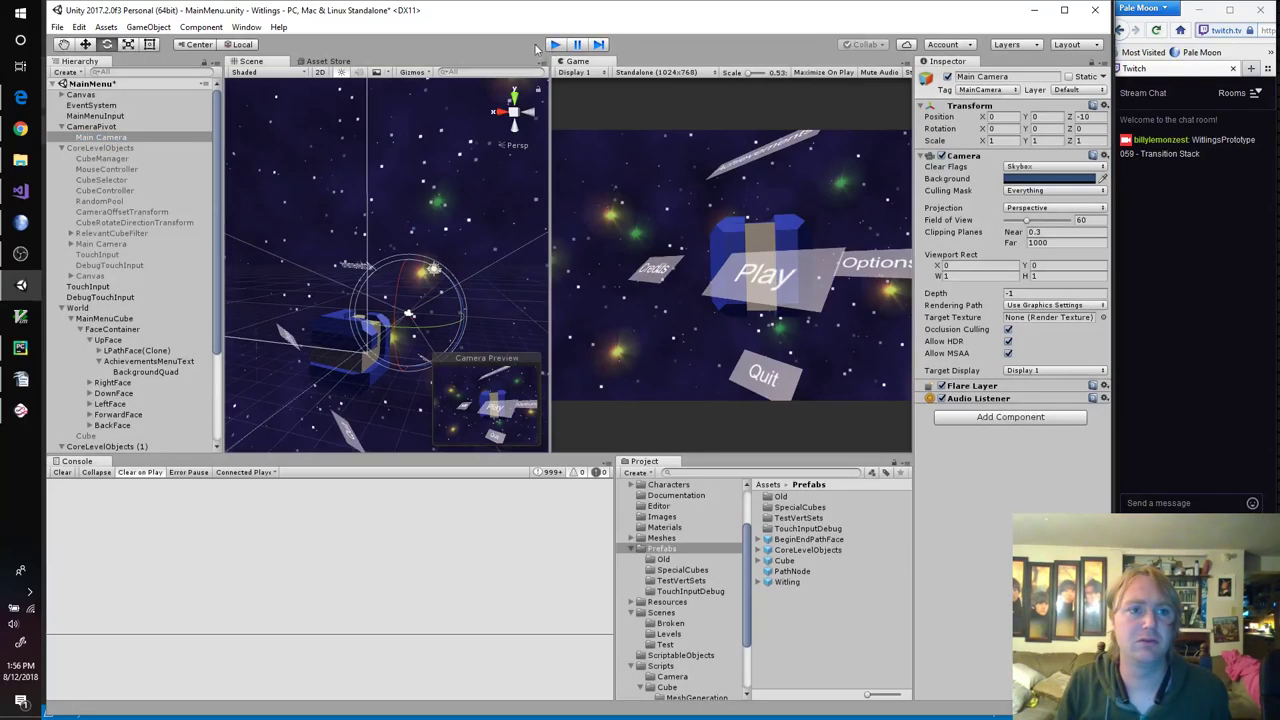
# Step: Deactivate the CameraPivot object and run the MainMenu scene
pyautogui.click(103, 128)
pyautogui.click(946, 77)
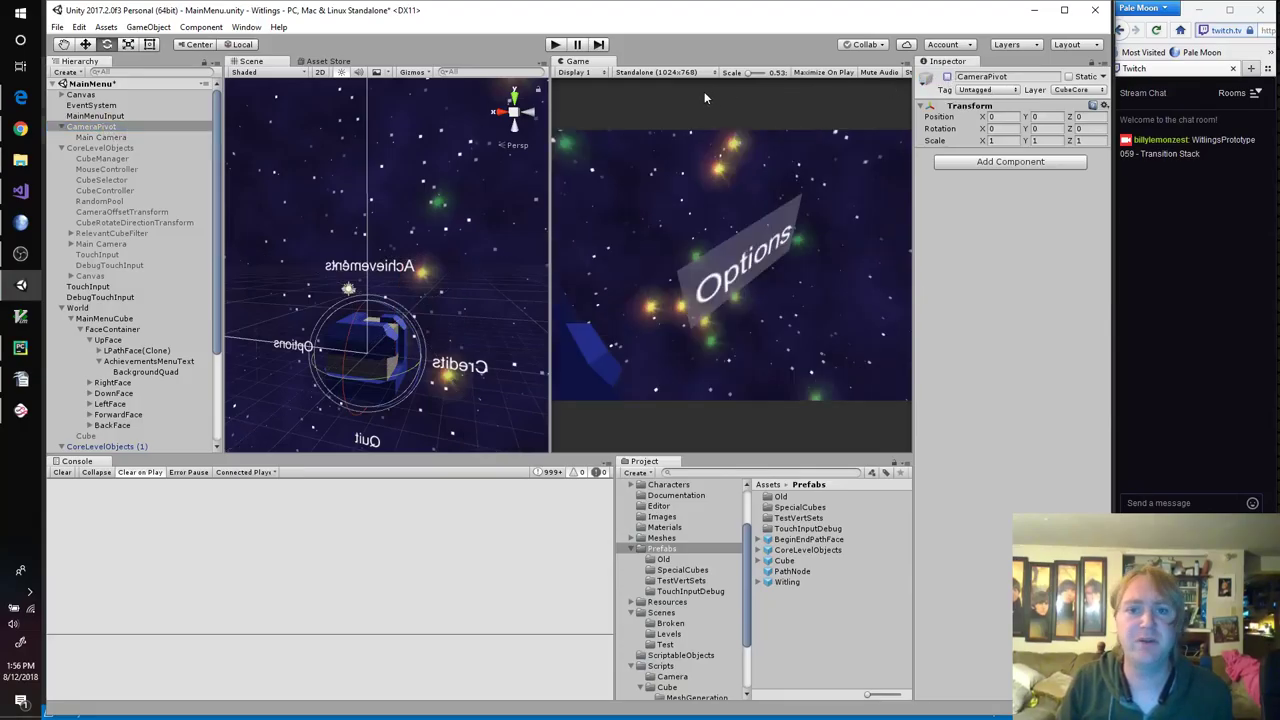
pyautogui.click(553, 45)
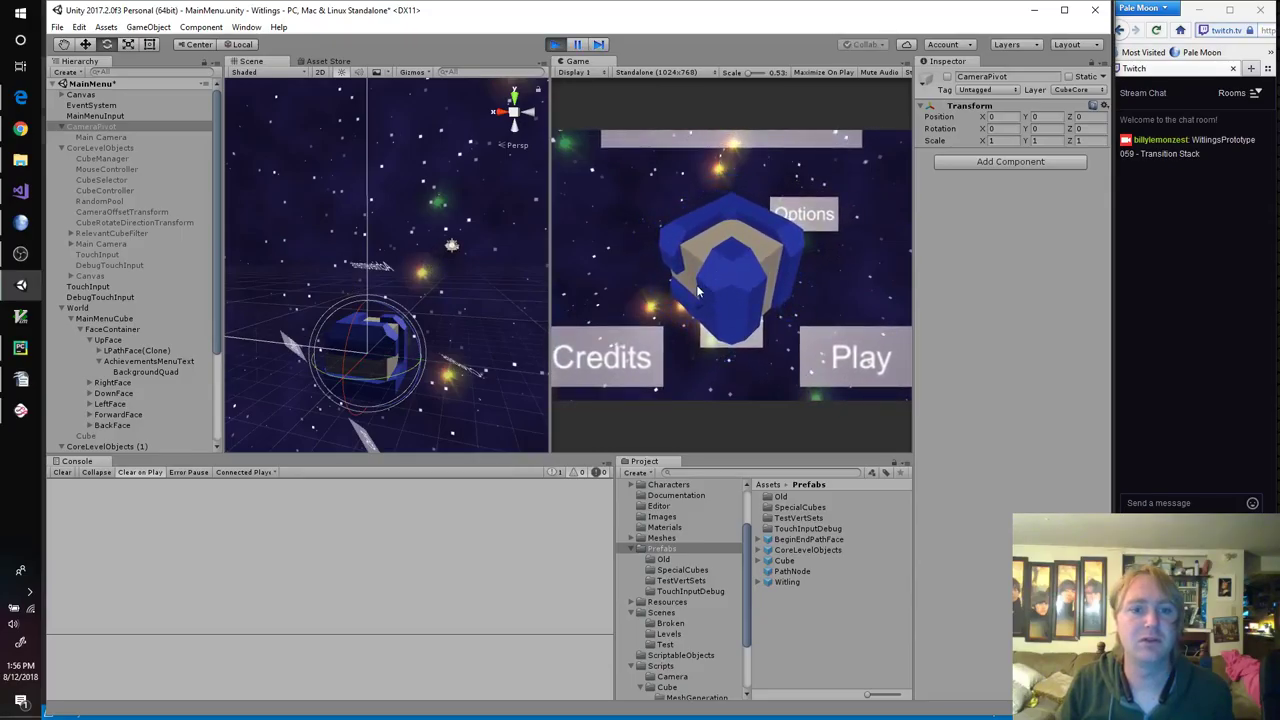
# Step: Orbit the Scene view and inspect MainMenuCube and World's transition settings
pyautogui.keyDown('alt'); pyautogui.moveTo(362, 388); pyautogui.dragTo(424, 421); pyautogui.keyUp('alt')
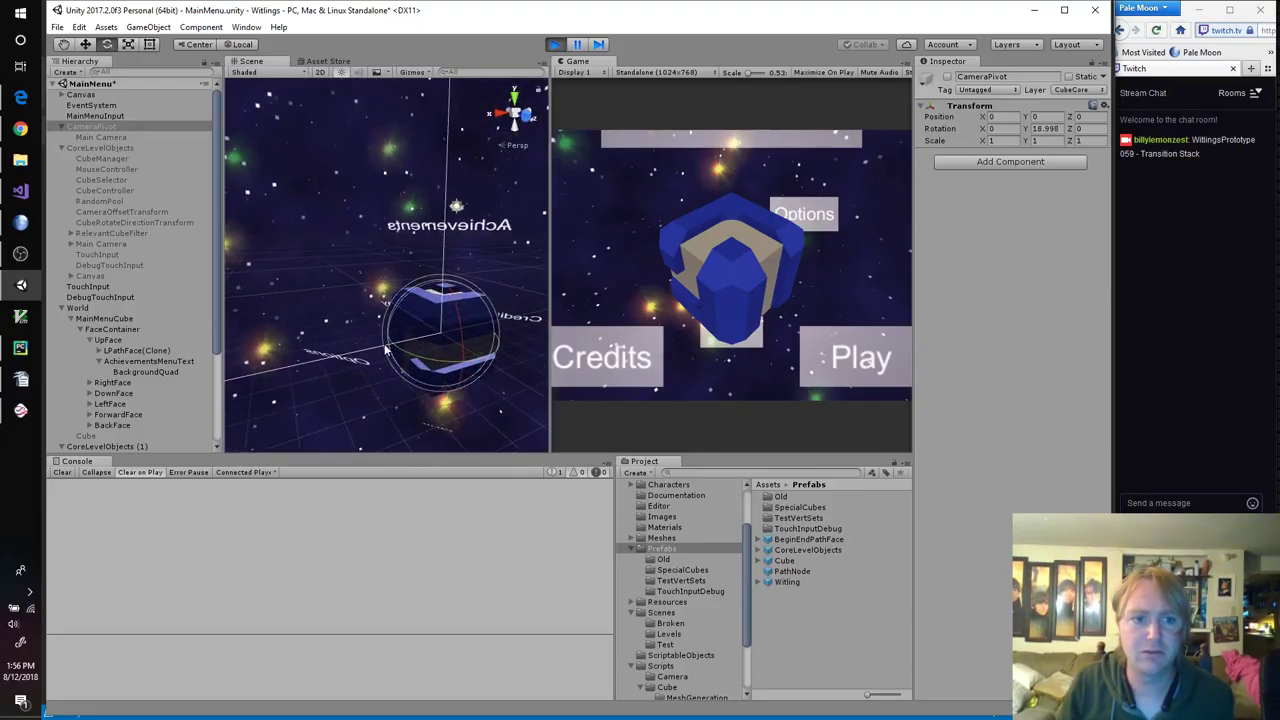
pyautogui.click(110, 318)
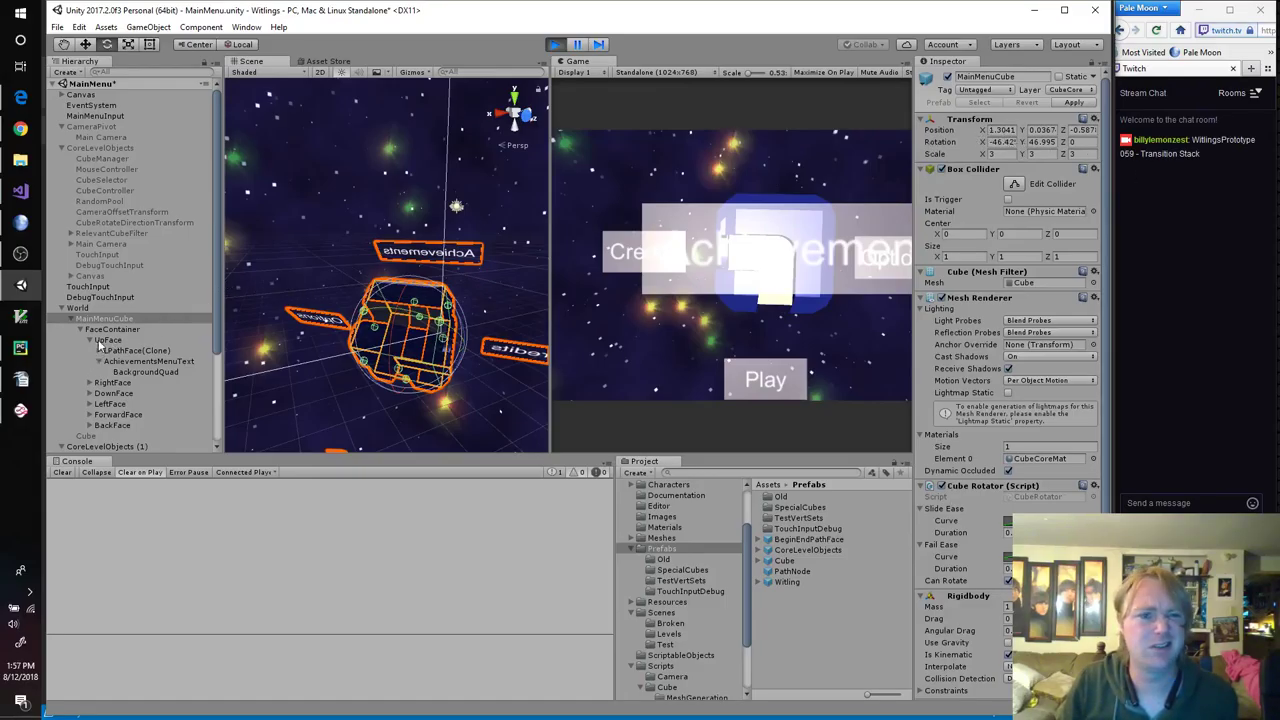
pyautogui.click(78, 308)
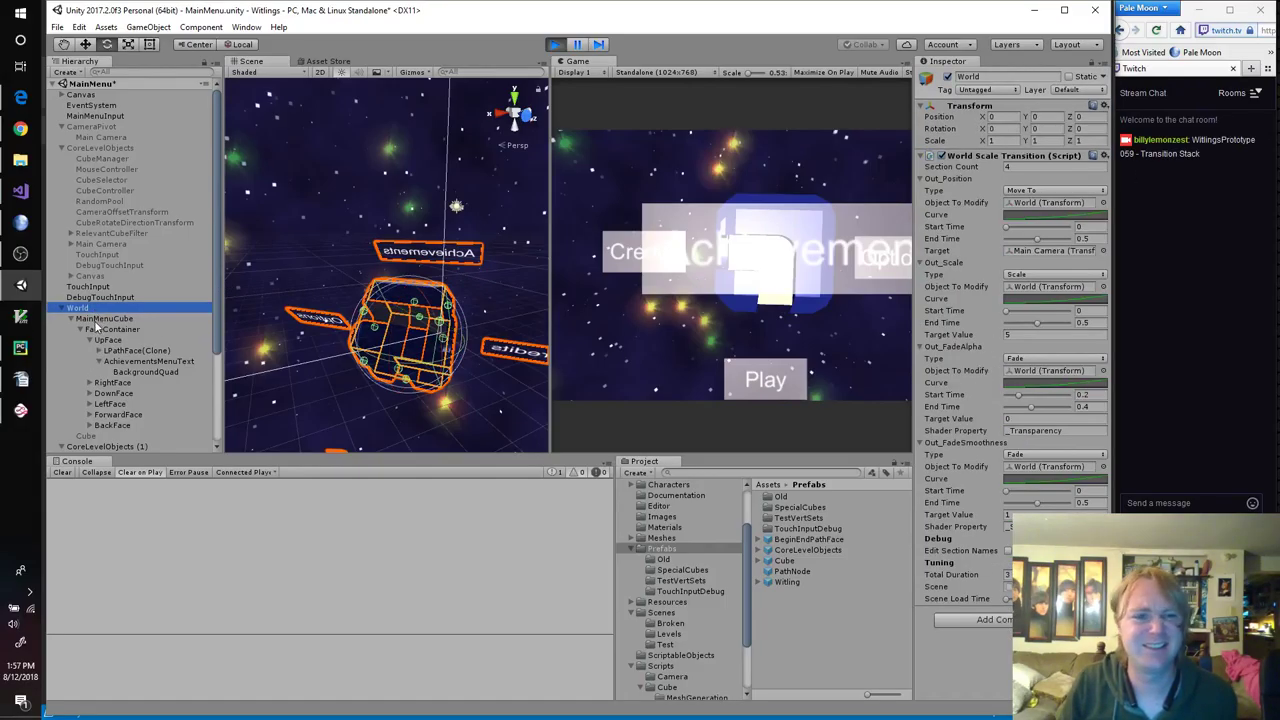
# Step: Set MainMenuCube's Transform Position to 0, 0, 0
pyautogui.click(97, 319)
pyautogui.click(1000, 130)
pyautogui.write('0')
pyautogui.click(1042, 130)
pyautogui.write('0')
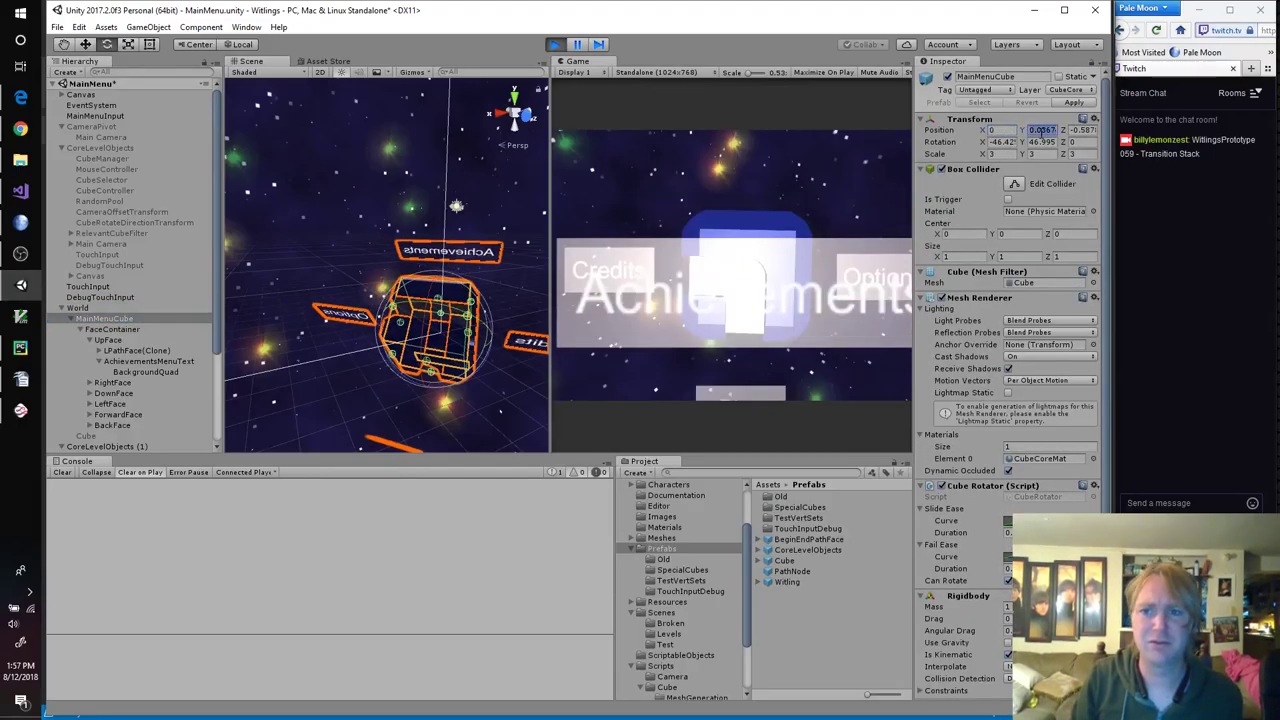
pyautogui.press('Tab')
pyautogui.write('0')
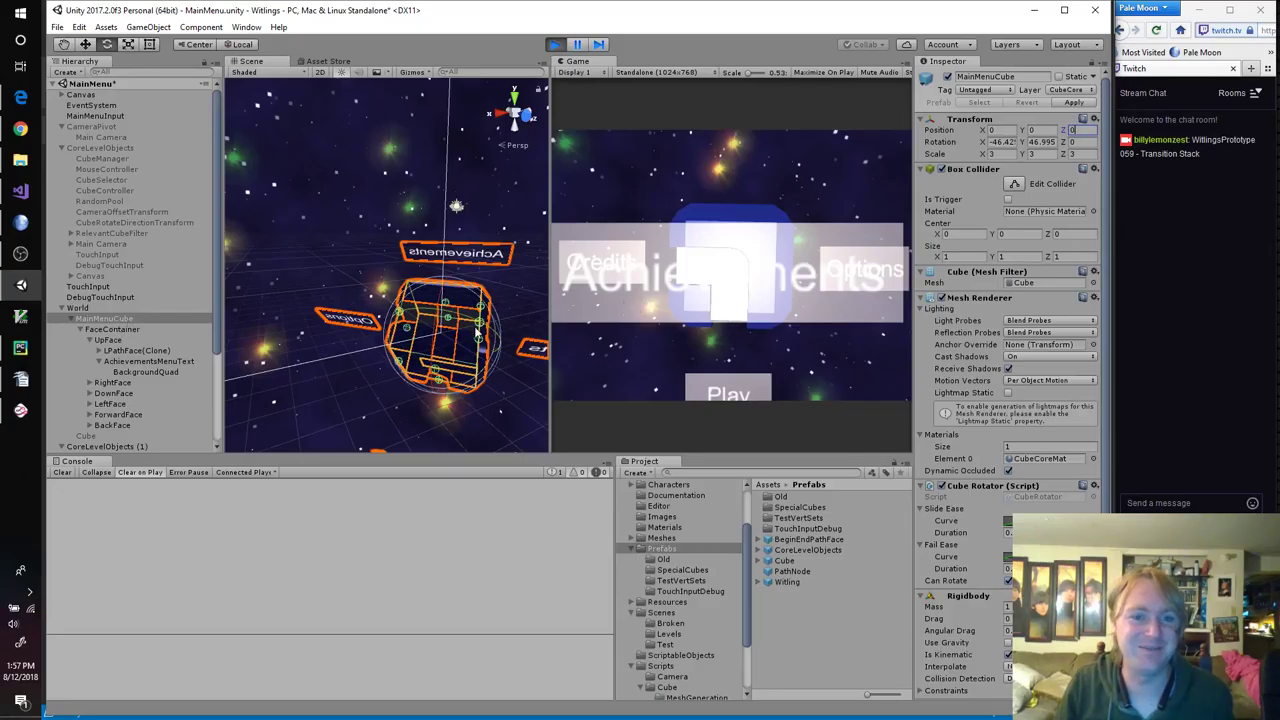
# Step: Swipe the menu cube in the Game view through its faces until Credits, Options and Play face the camera
pyautogui.moveTo(340, 376); pyautogui.dragTo(436, 388, button='right')
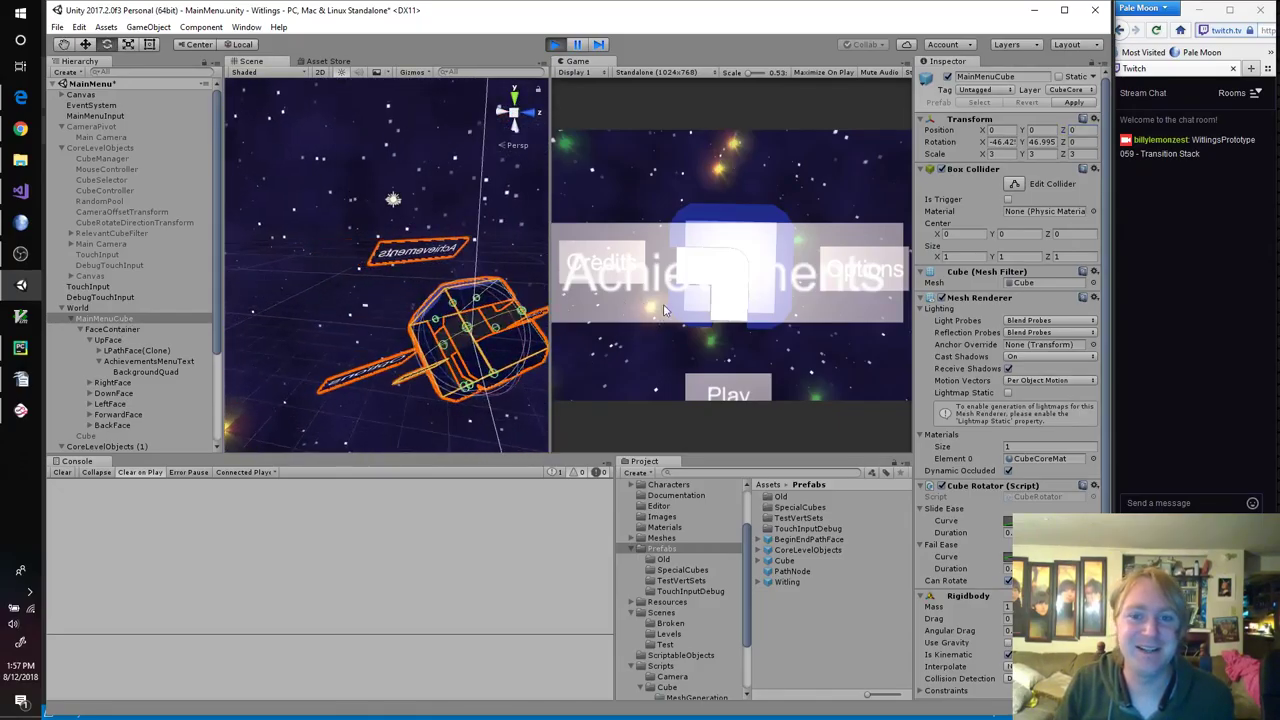
pyautogui.moveTo(740, 280); pyautogui.dragTo(878, 283)
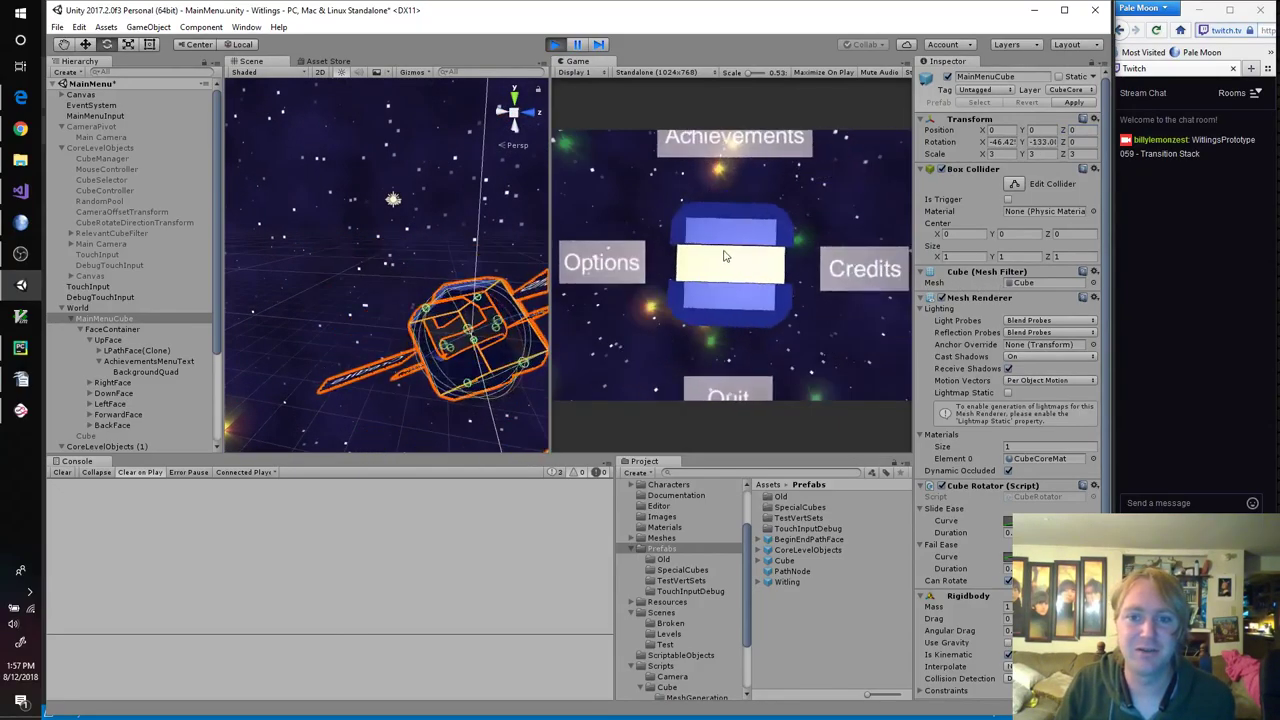
pyautogui.moveTo(728, 274); pyautogui.dragTo(722, 252)
pyautogui.moveTo(813, 370); pyautogui.dragTo(766, 423)
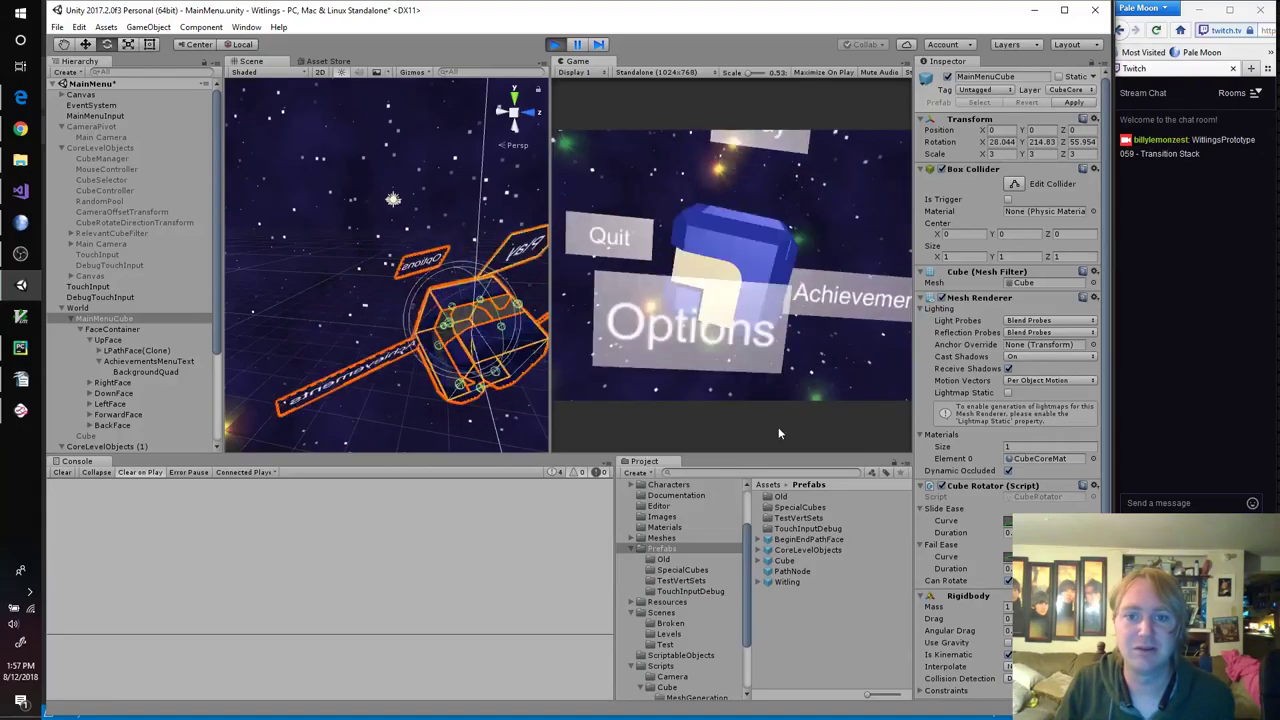
pyautogui.moveTo(724, 294); pyautogui.dragTo(821, 237)
pyautogui.moveTo(734, 289); pyautogui.dragTo(813, 253)
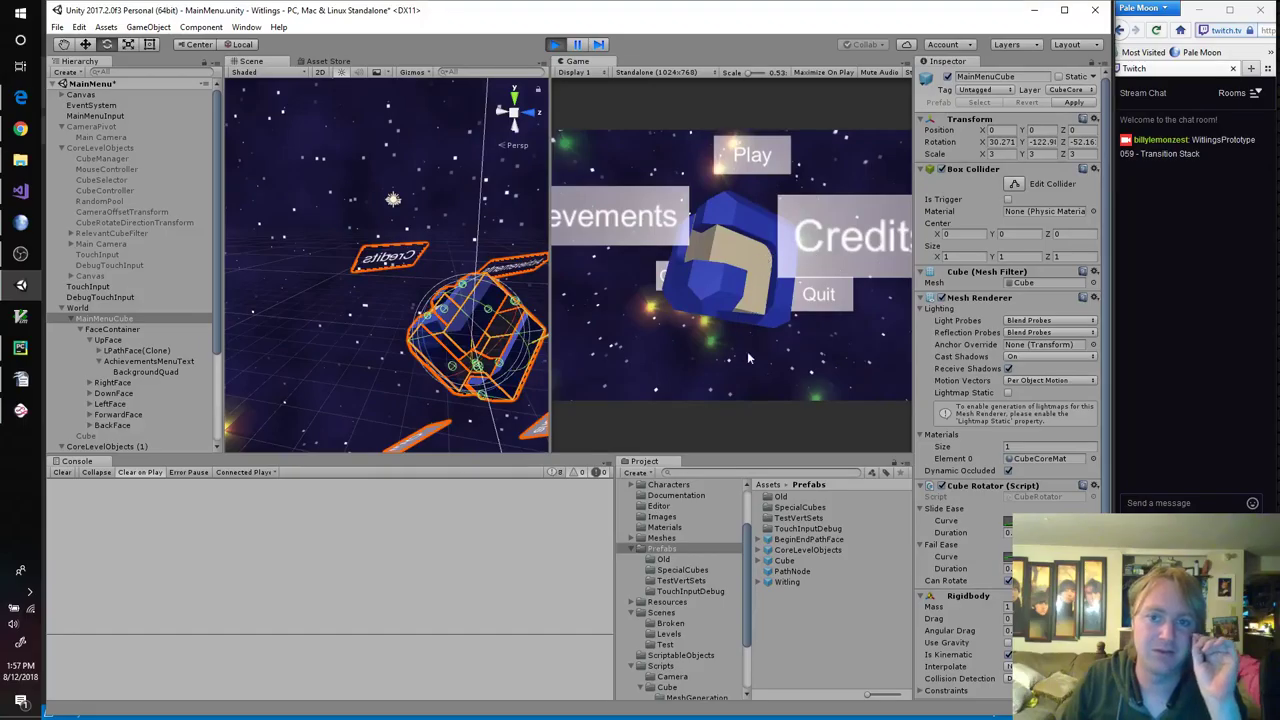
pyautogui.moveTo(748, 357); pyautogui.dragTo(834, 230)
pyautogui.moveTo(720, 249); pyautogui.dragTo(772, 376)
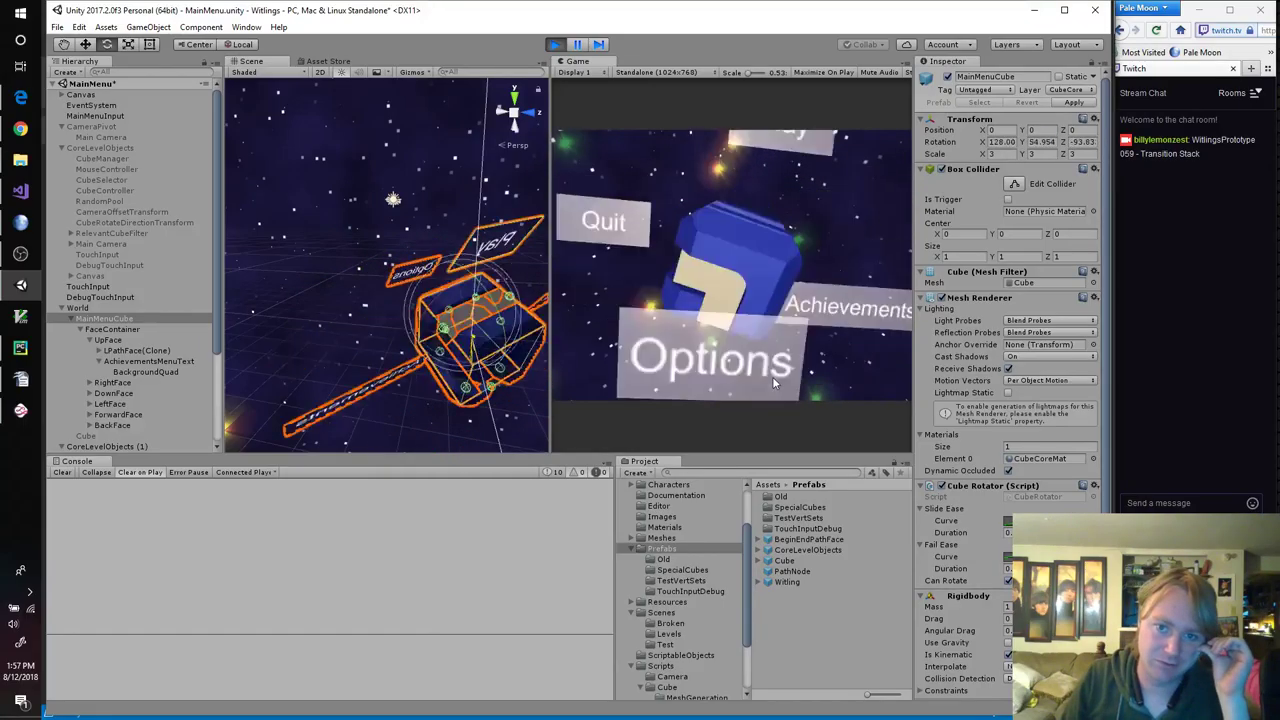
pyautogui.moveTo(739, 278)
pyautogui.mouseDown()
pyautogui.moveTo(708, 263)
pyautogui.moveTo(729, 391)
pyautogui.moveTo(727, 273)
pyautogui.mouseUp()
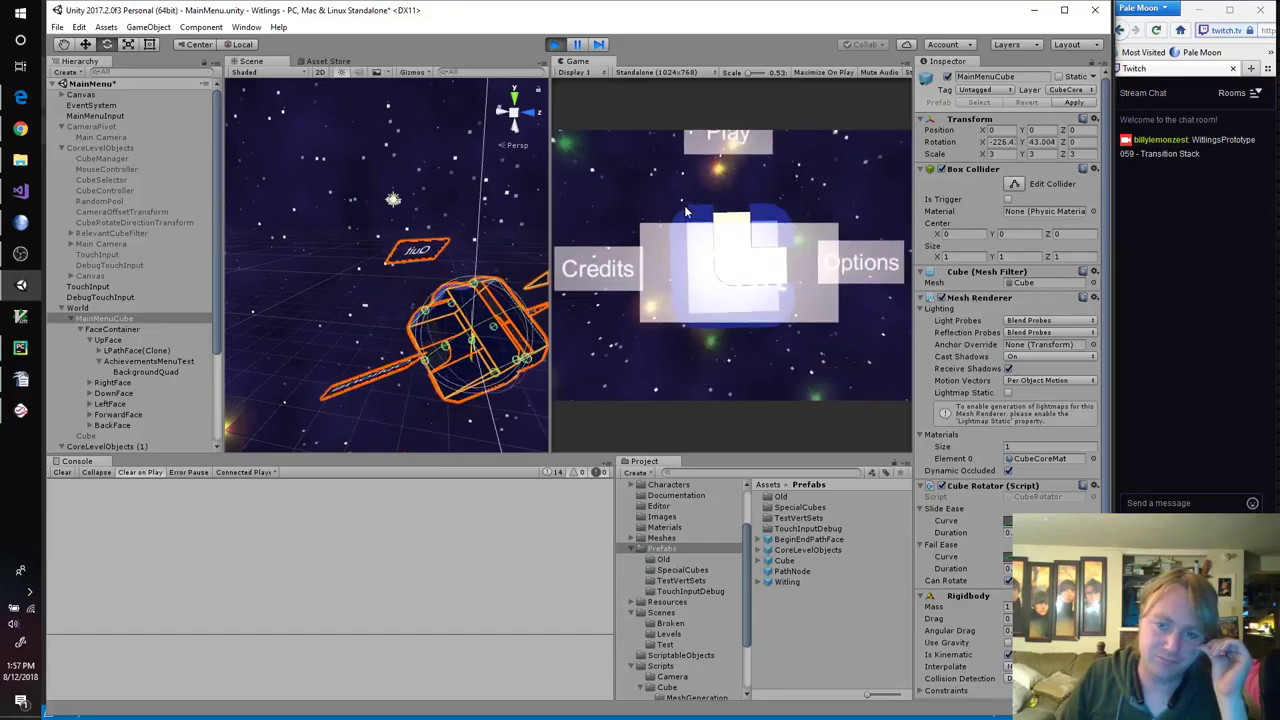
# Step: Change FadeShader's Blend line from One to SrcAlpha, save the shader, and return to Unity
pyautogui.click(20, 190)
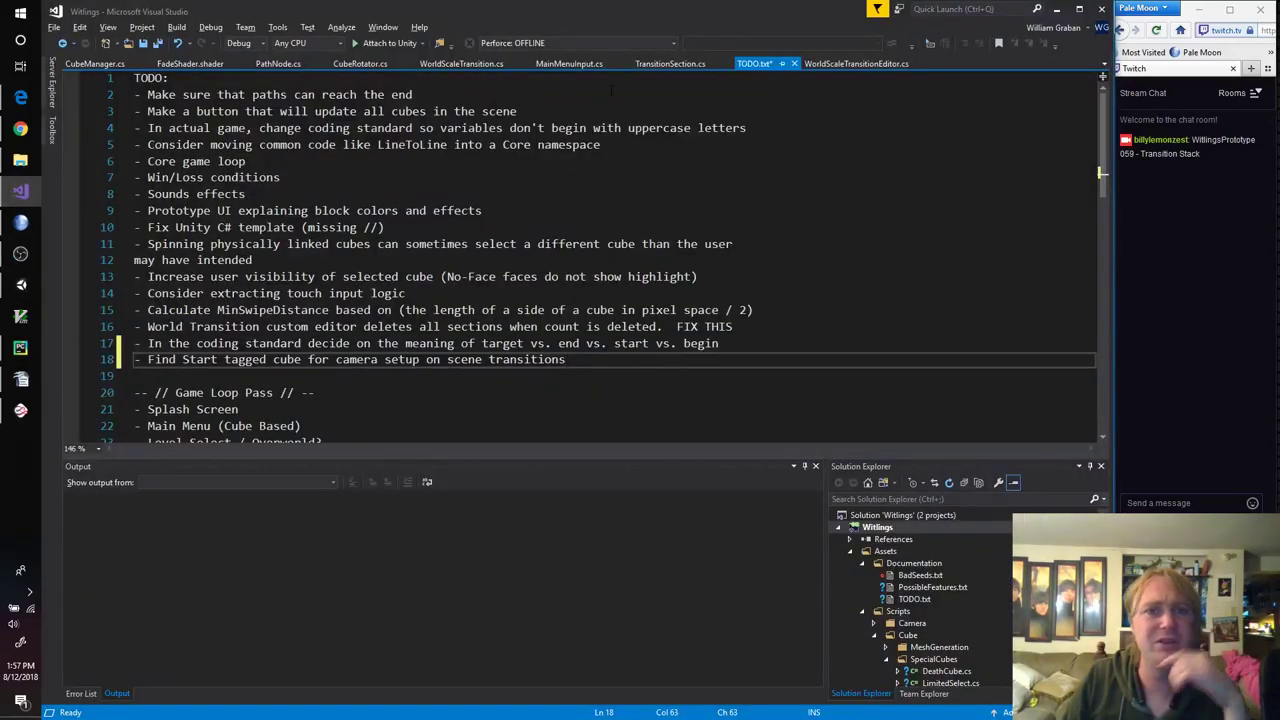
pyautogui.click(195, 63)
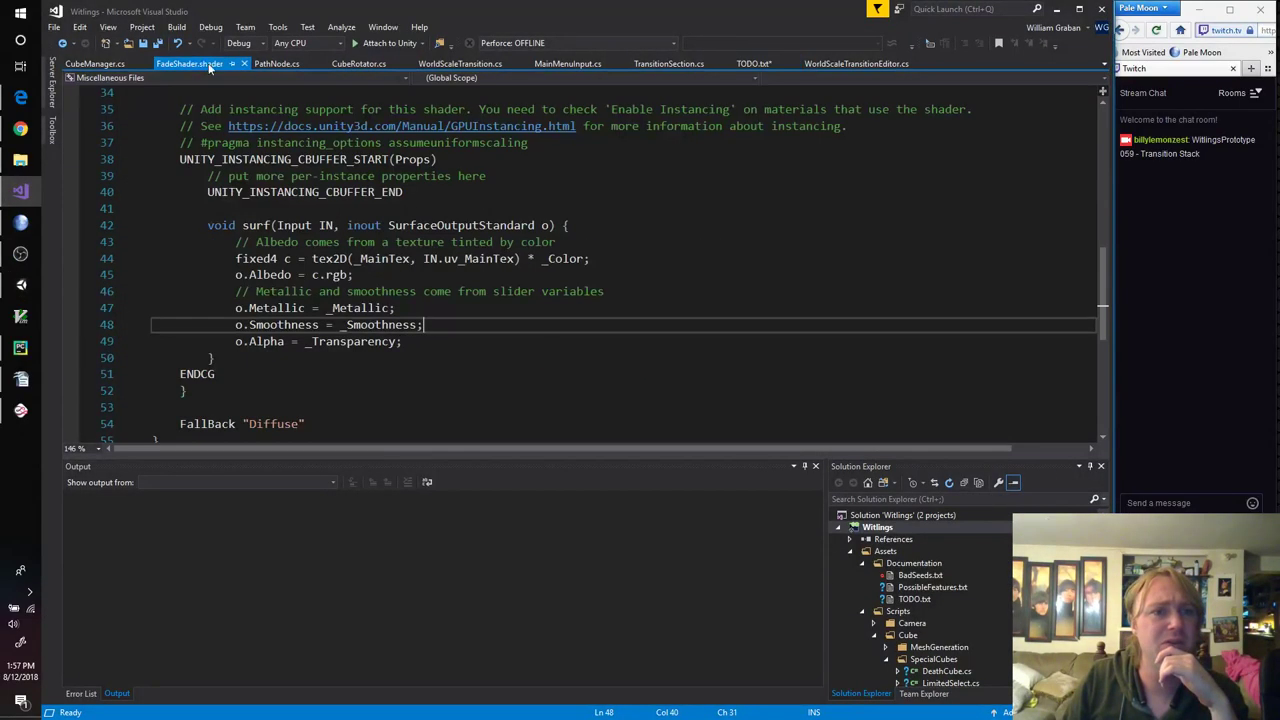
pyautogui.scroll(7, 600, 260)
pyautogui.scroll(4, 323, 233)
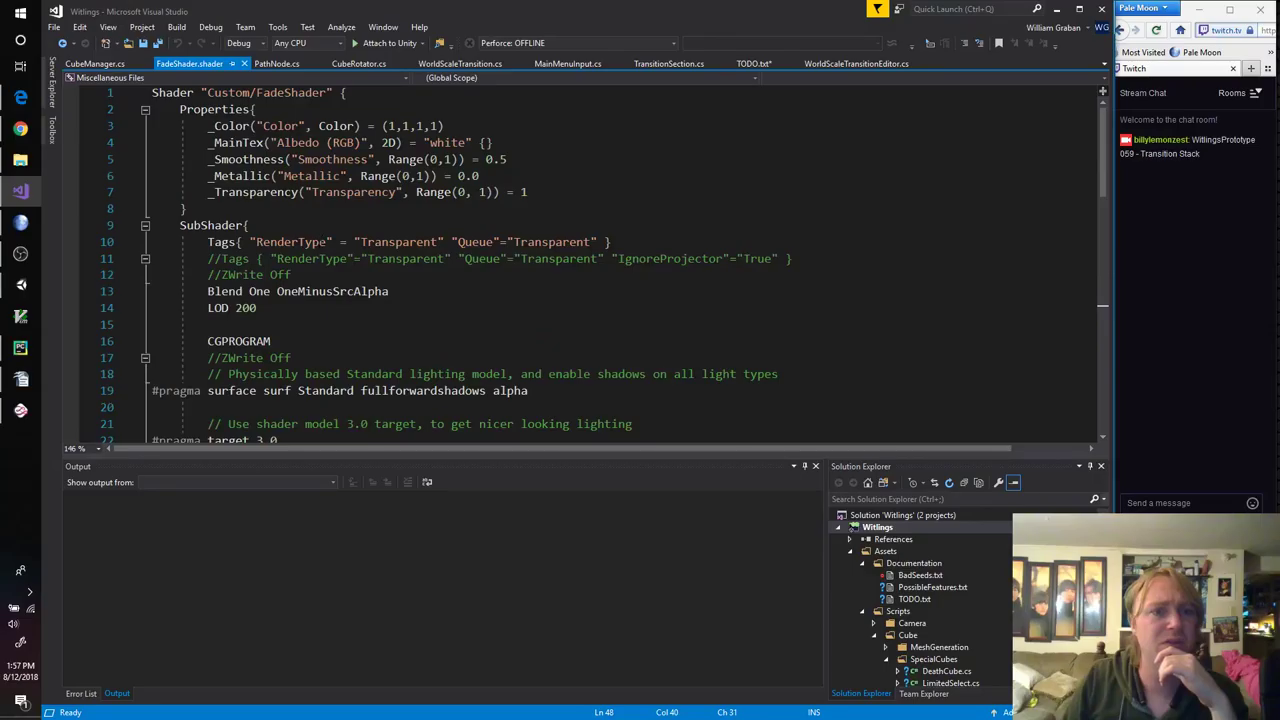
pyautogui.doubleClick(259, 291)
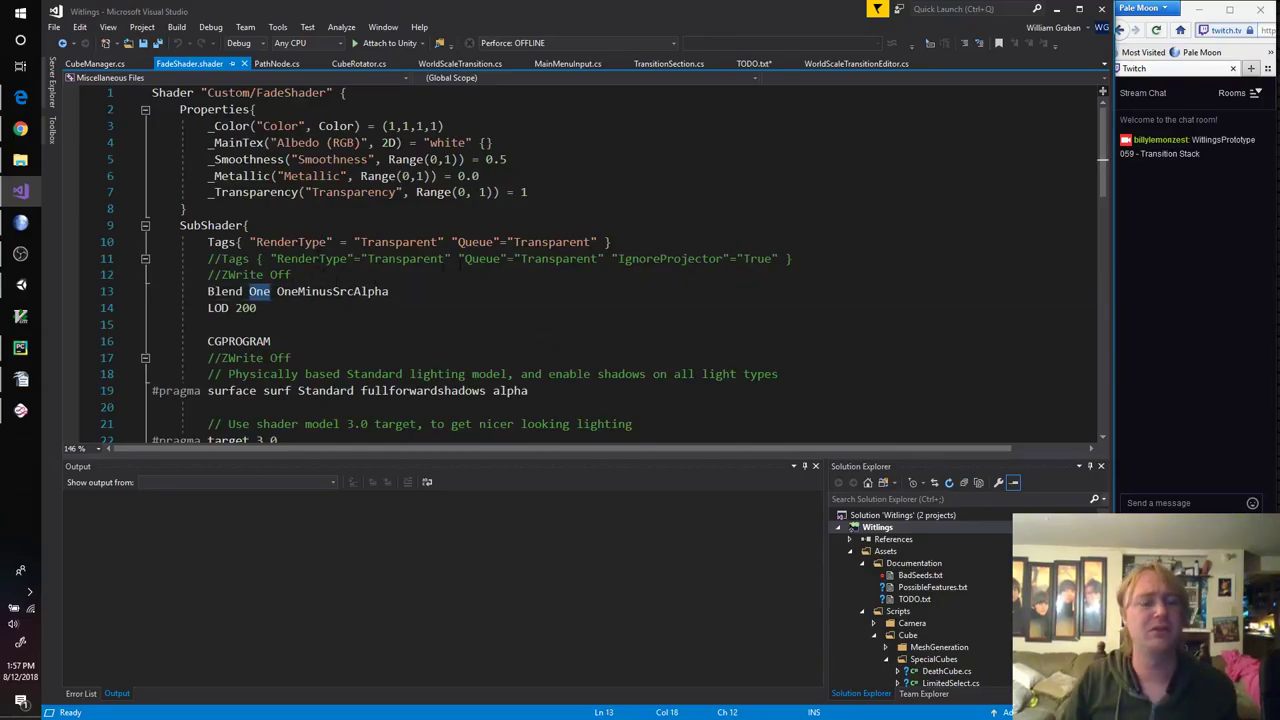
pyautogui.write('SrcAlpha')
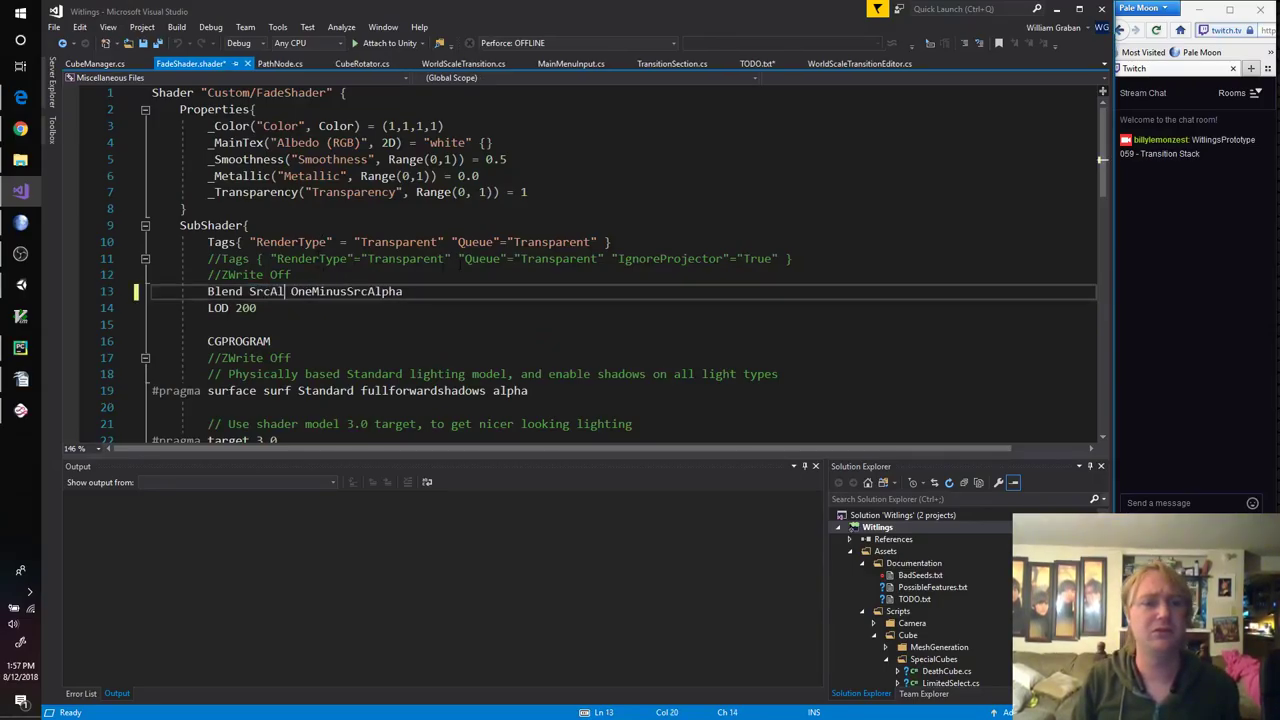
pyautogui.hotkey('ctrl', 's')
pyautogui.hotkey('alt', 'Tab')
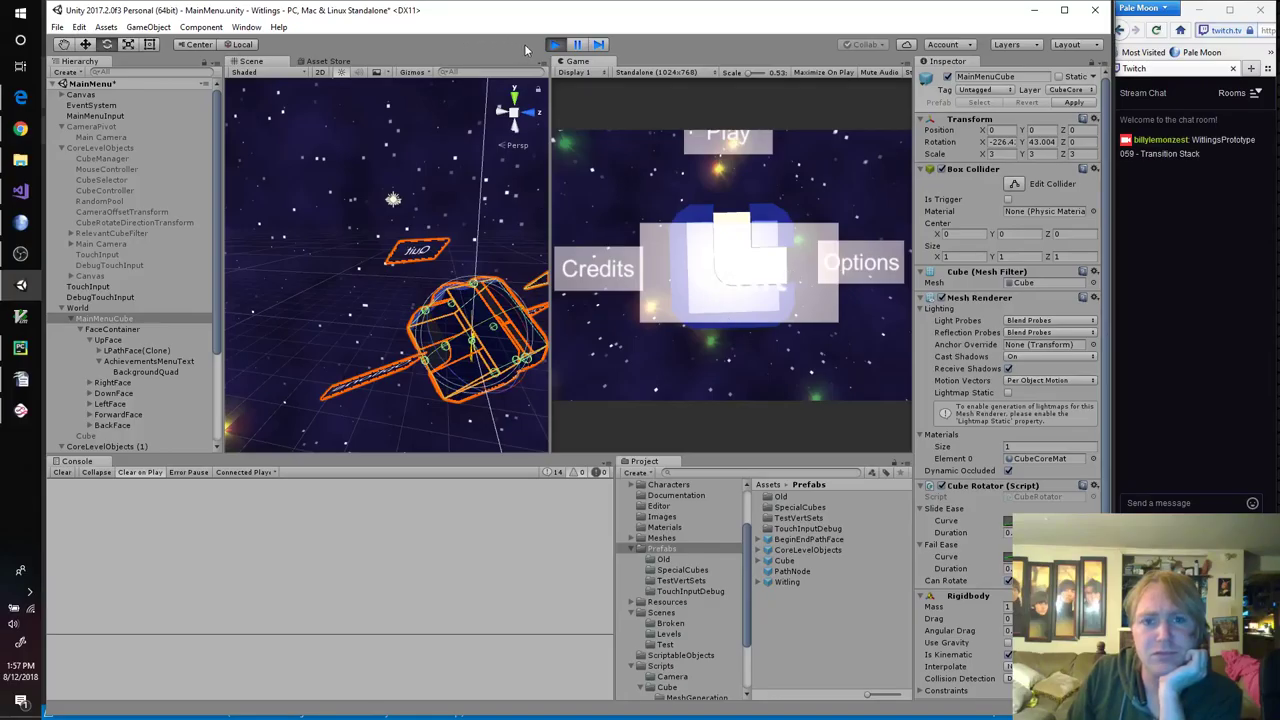
# Step: Restart Play mode, spin the cube until Achievements faces the camera, and reselect MainMenuCube
pyautogui.click(555, 44)
pyautogui.click(555, 44)
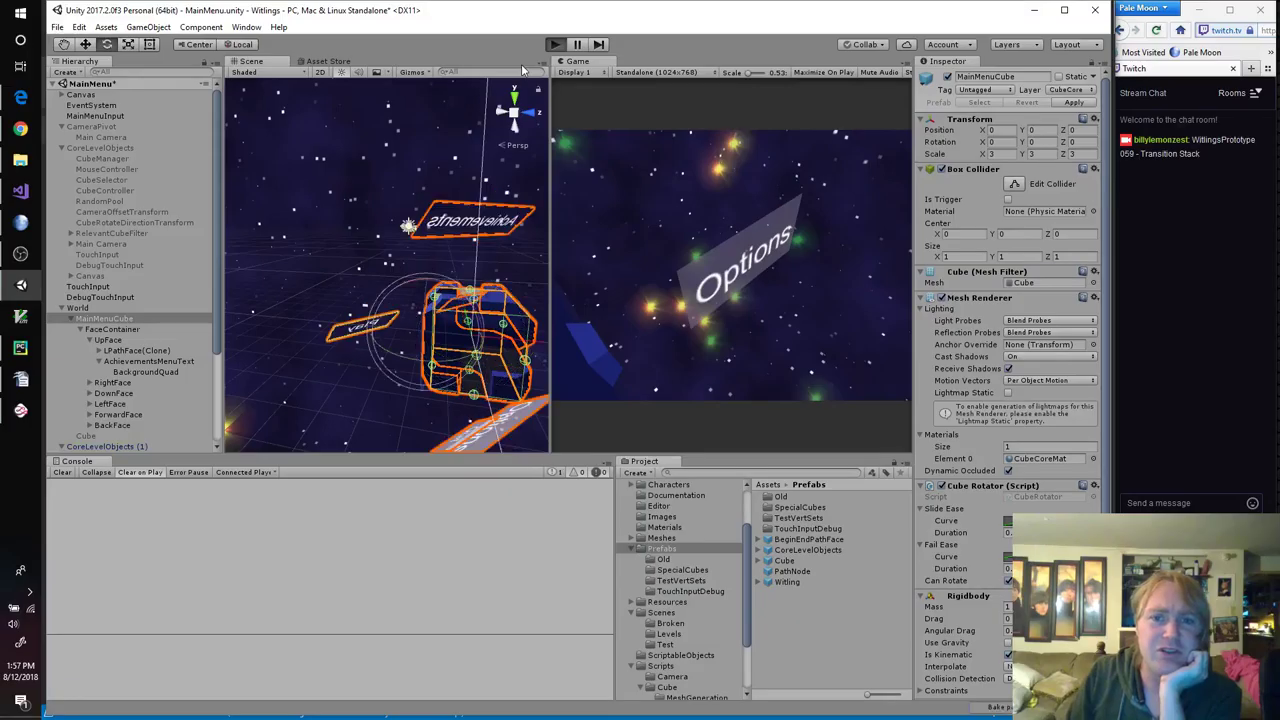
pyautogui.moveTo(719, 272); pyautogui.dragTo(740, 273)
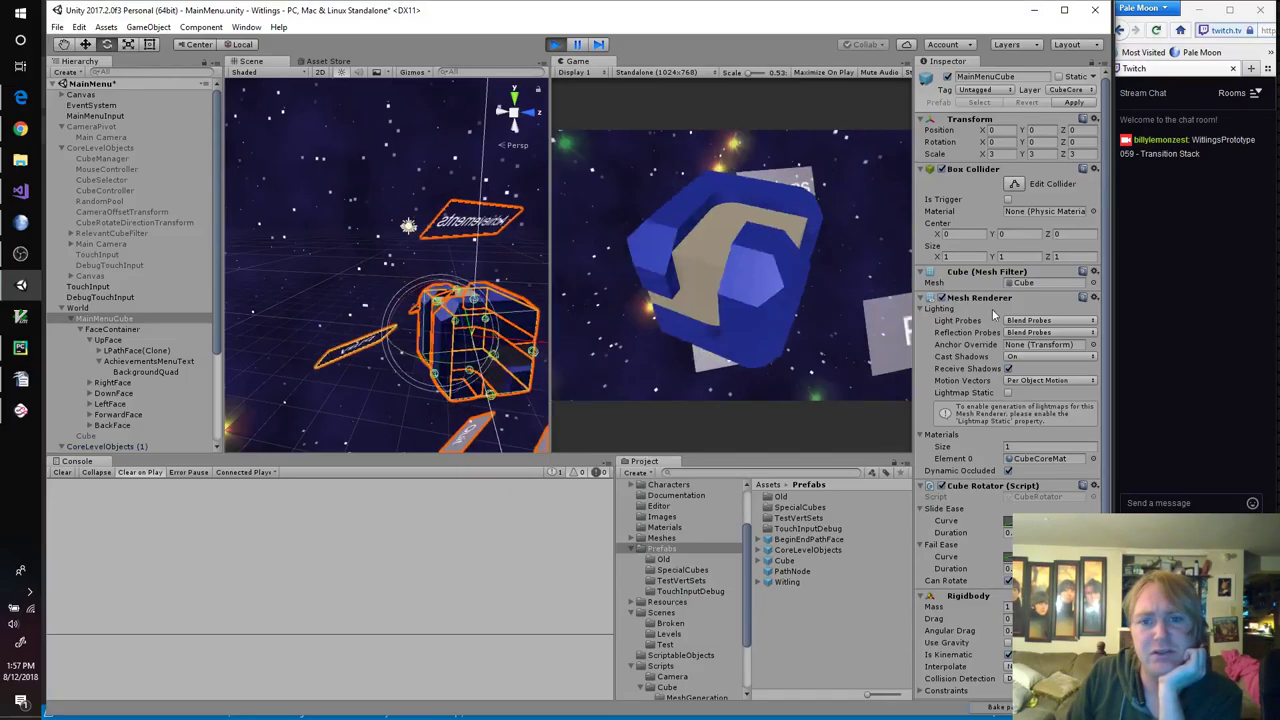
pyautogui.moveTo(636, 110); pyautogui.dragTo(730, 223)
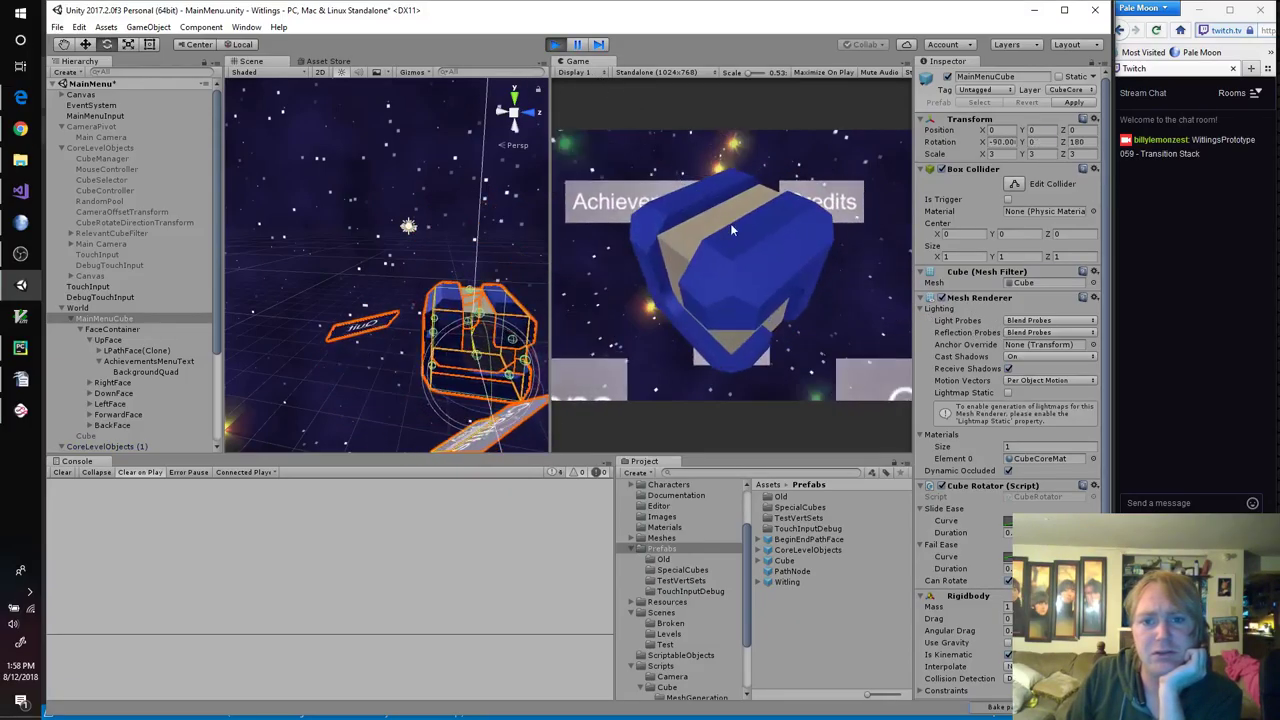
pyautogui.moveTo(564, 108); pyautogui.dragTo(688, 63)
pyautogui.moveTo(752, 209); pyautogui.dragTo(722, 240)
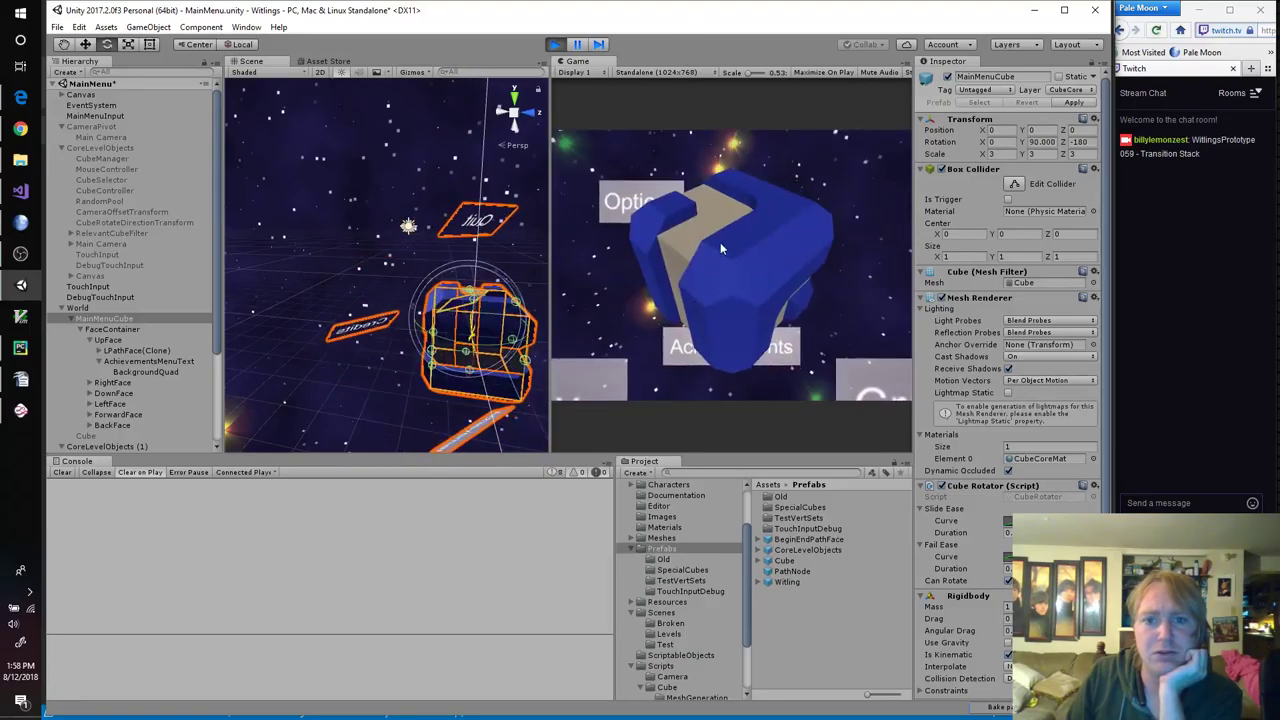
pyautogui.moveTo(598, 404); pyautogui.dragTo(697, 252)
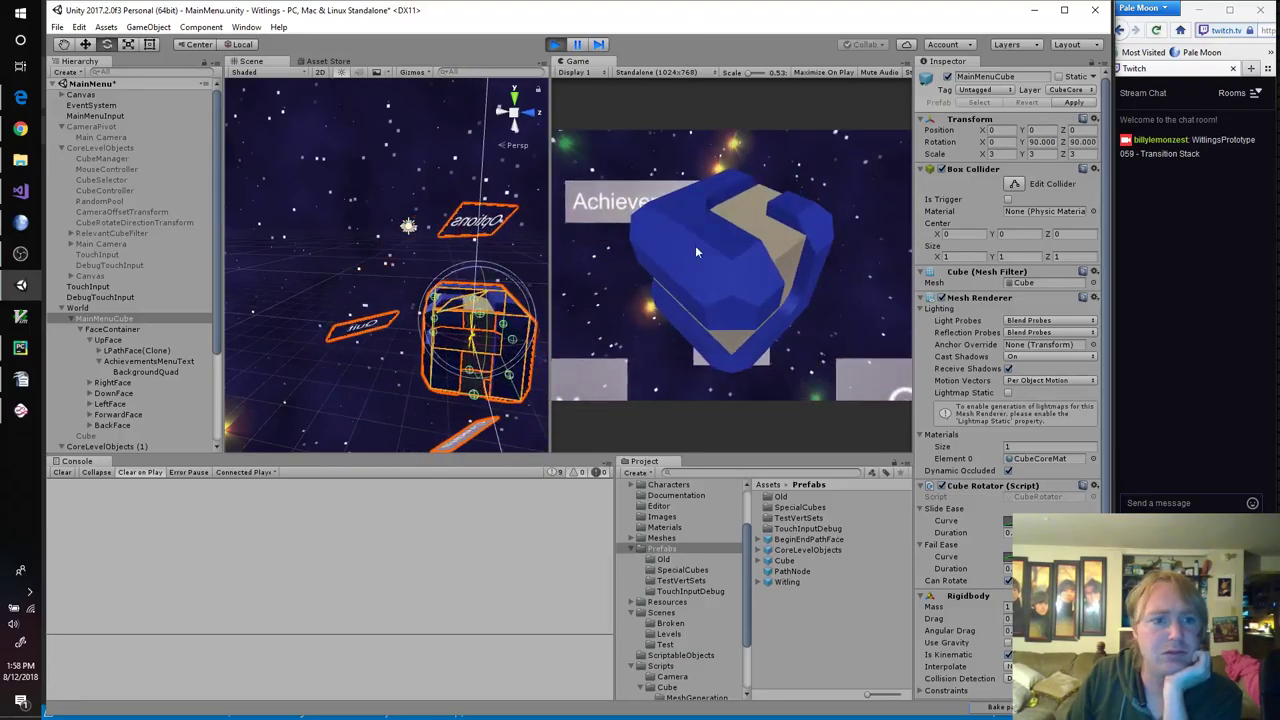
pyautogui.click(84, 307)
pyautogui.click(89, 319)
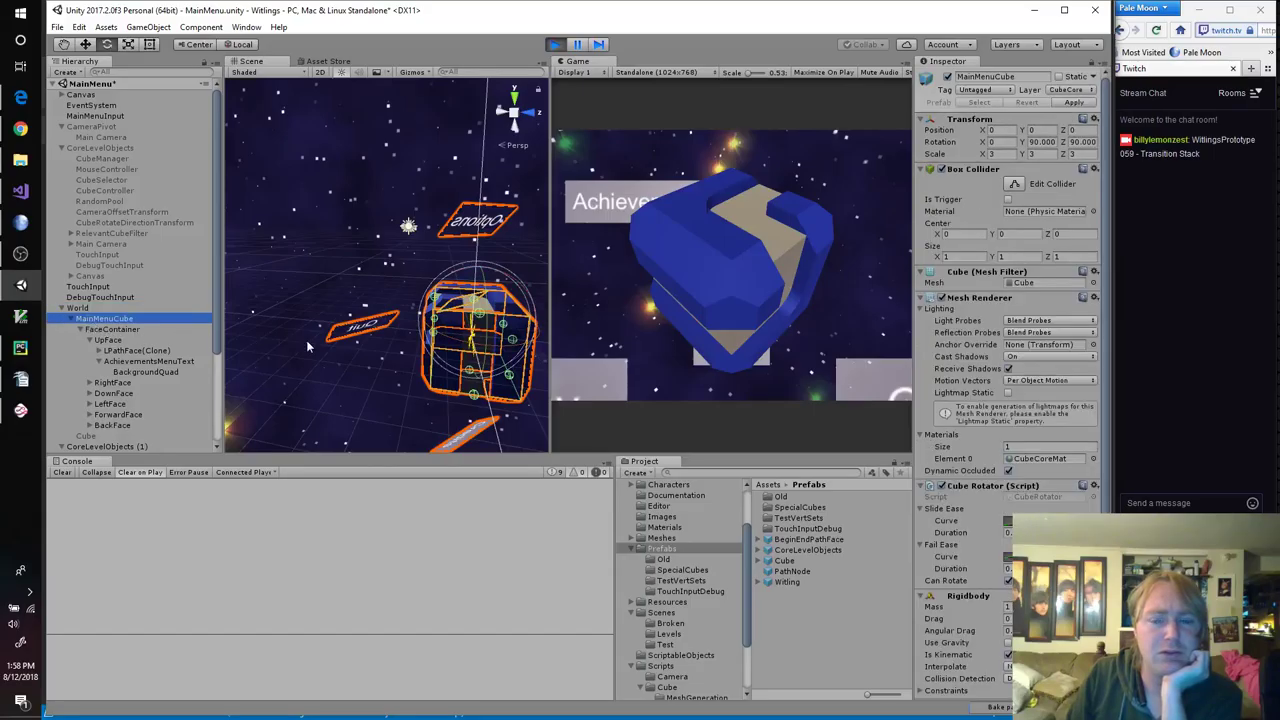
# Step: Set MainMenuCube's Transform Scale to 1, 1, 1
pyautogui.click(998, 154)
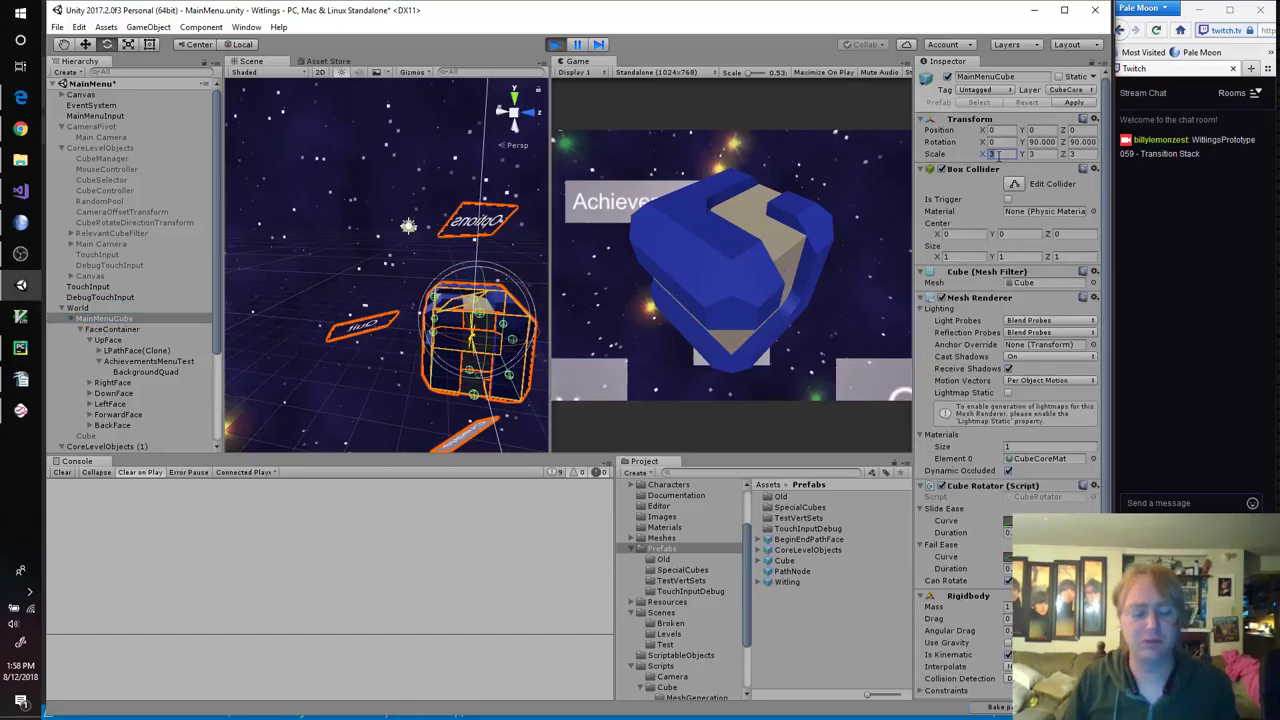
pyautogui.write('1')
pyautogui.press('Tab')
pyautogui.write('1')
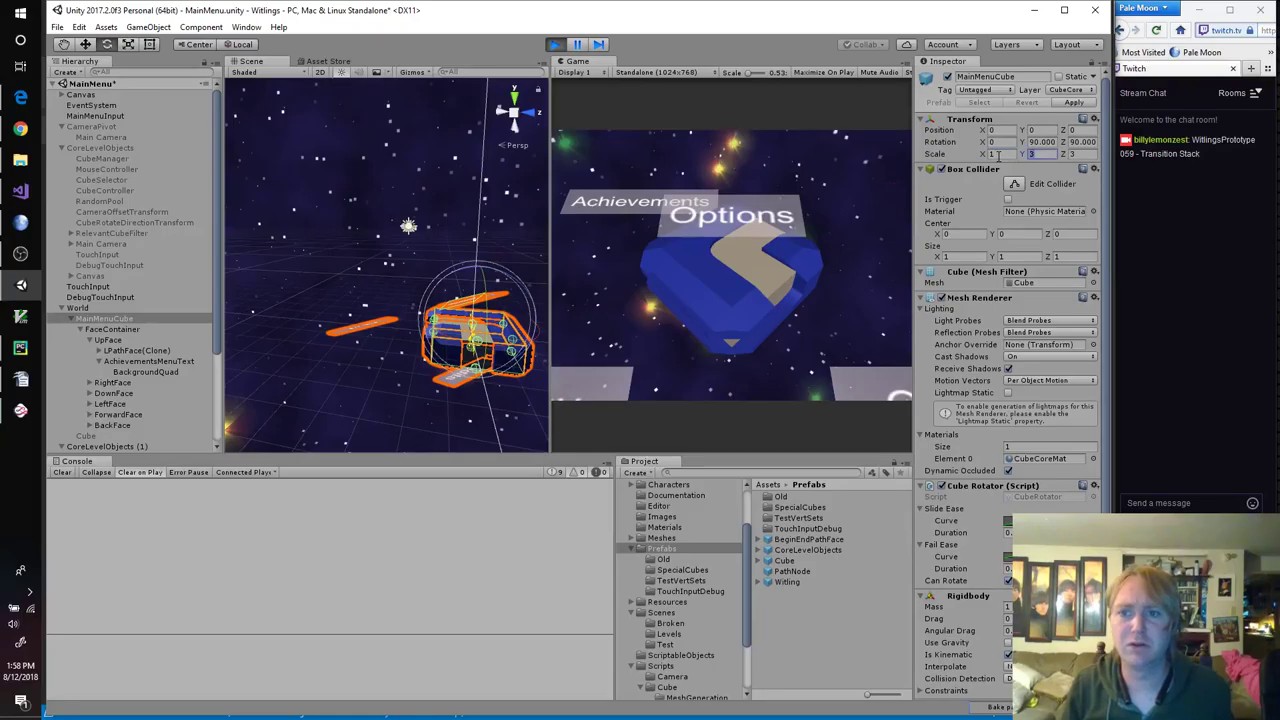
pyautogui.press('Tab')
pyautogui.write('1')
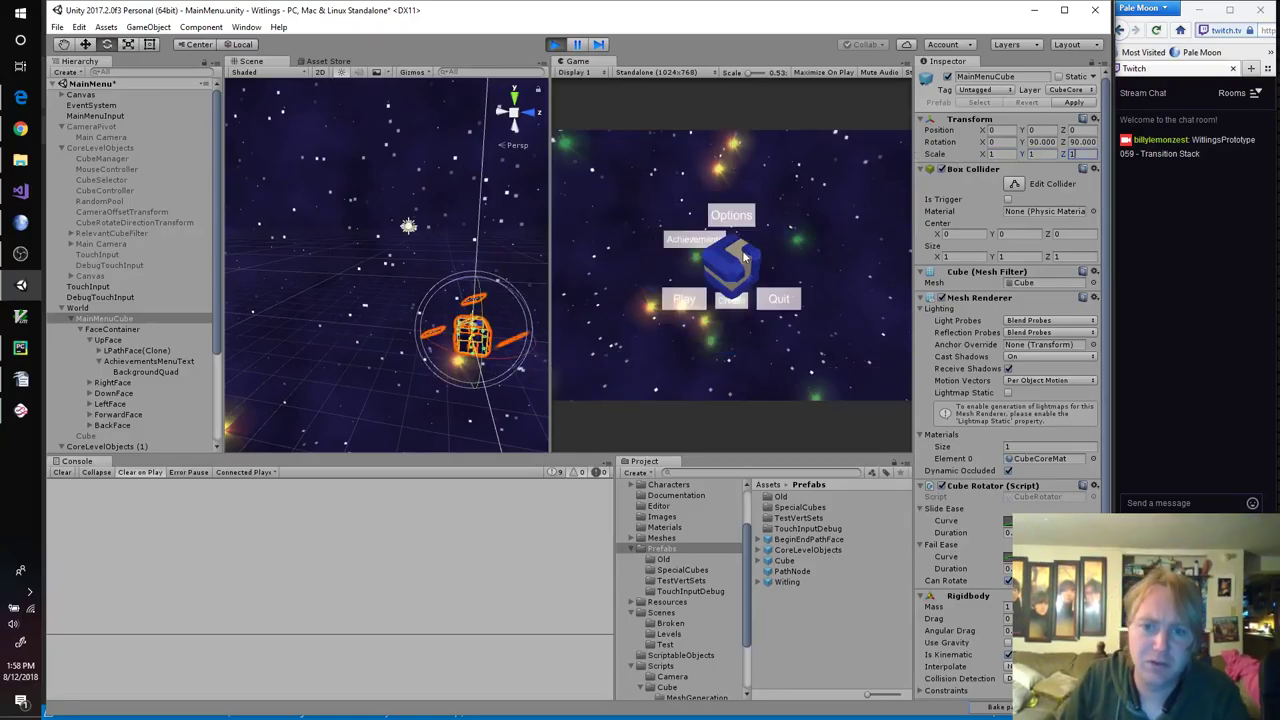
# Step: Spin the resized cube through its faces and trigger the zoom-in transition from the Play face
pyautogui.click(858, 180)
pyautogui.click(860, 184)
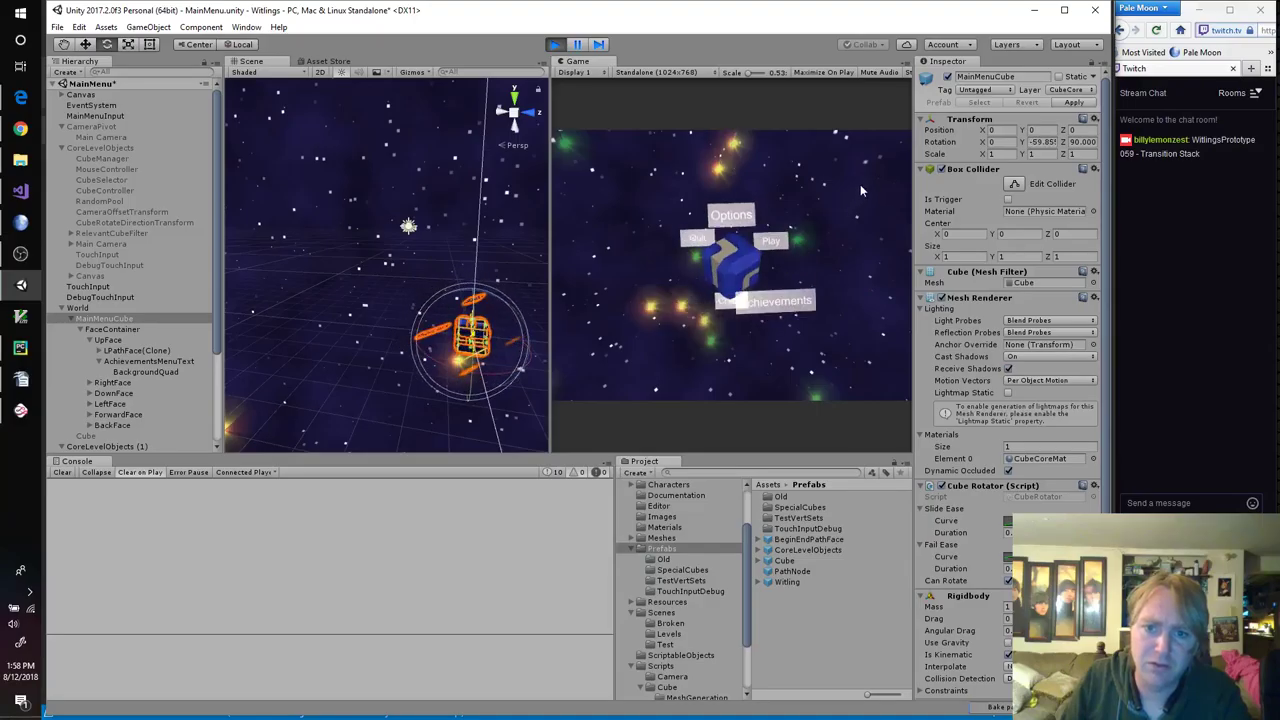
pyautogui.click(722, 279)
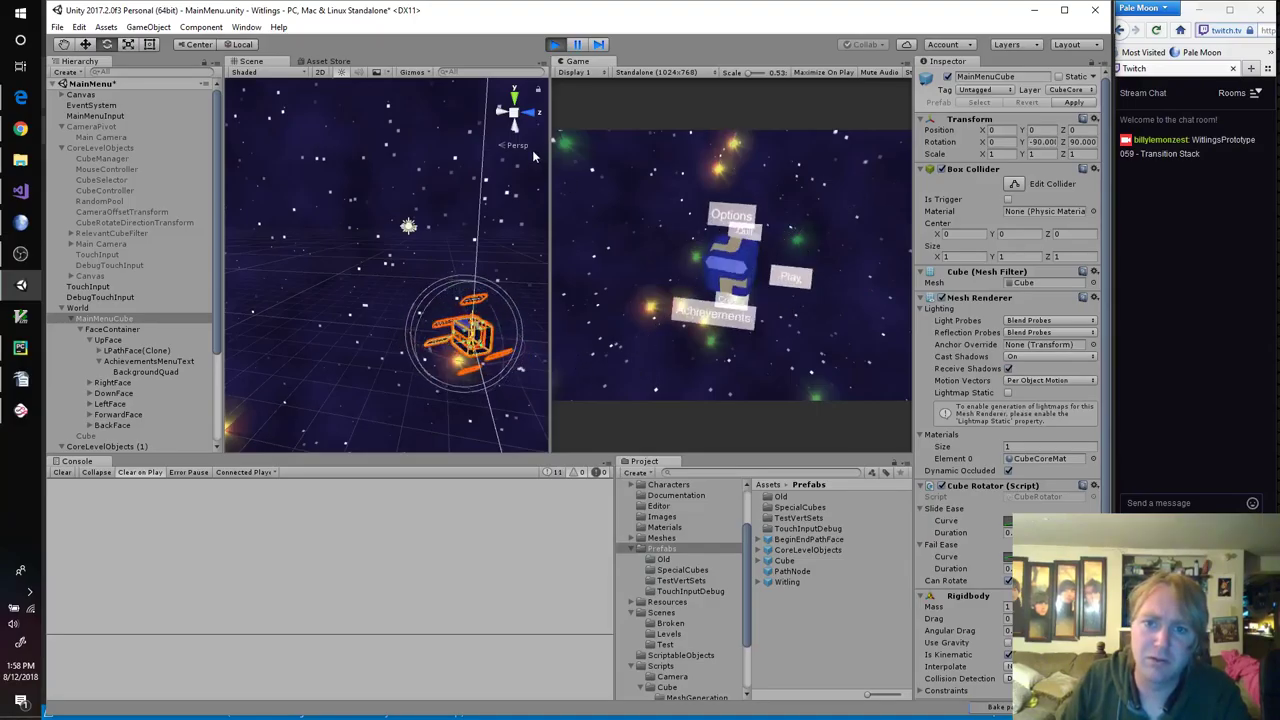
pyautogui.click(725, 253)
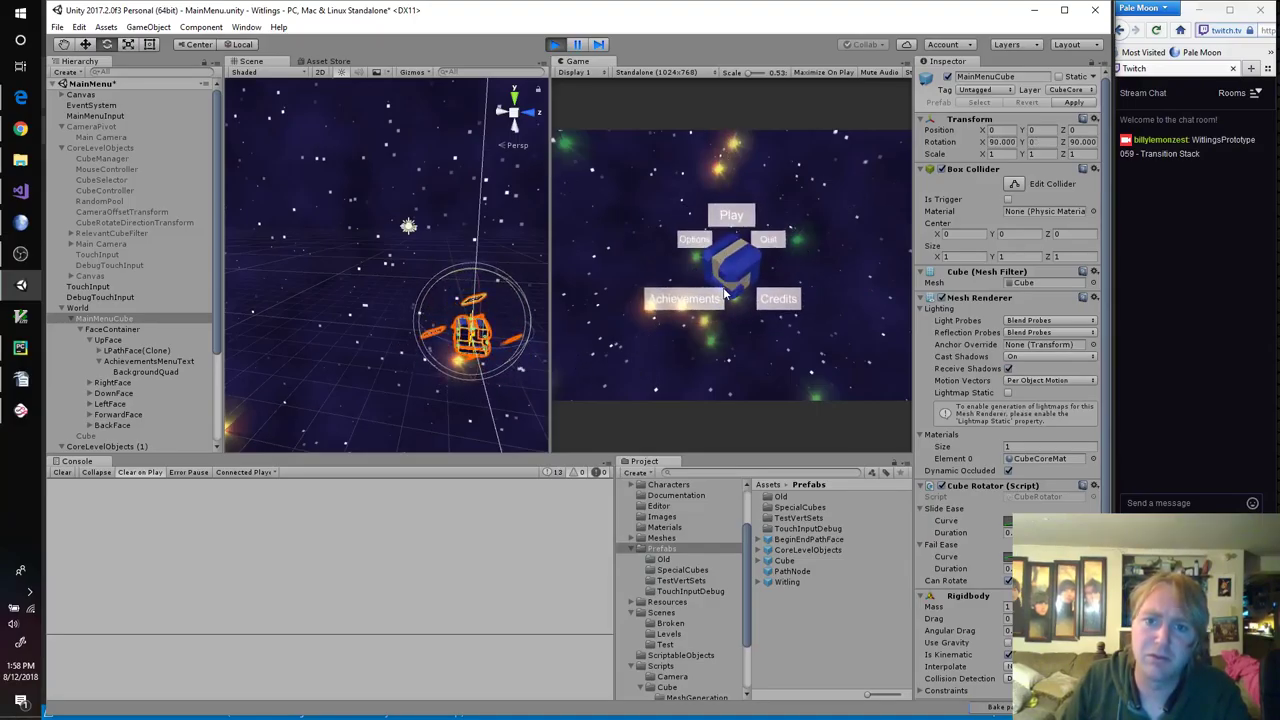
pyautogui.moveTo(726, 292); pyautogui.dragTo(716, 429)
pyautogui.moveTo(746, 258); pyautogui.dragTo(575, 292)
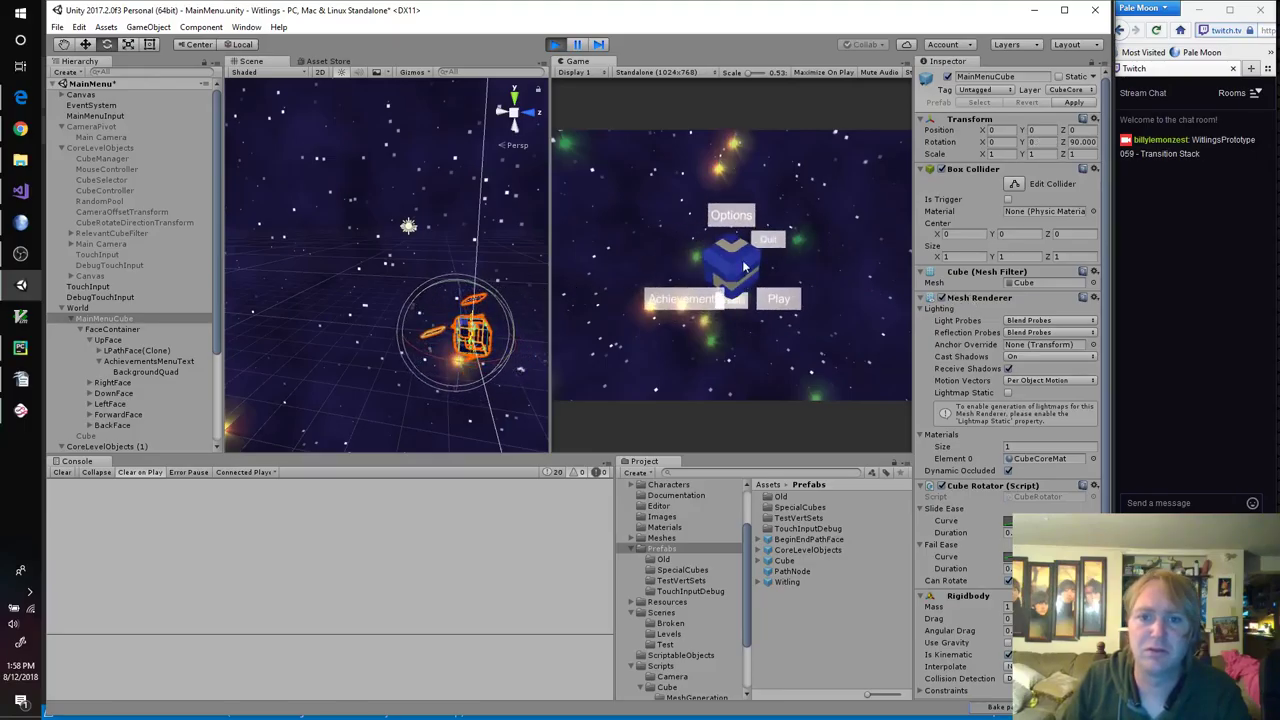
pyautogui.moveTo(742, 260); pyautogui.dragTo(729, 191)
pyautogui.moveTo(736, 264); pyautogui.dragTo(736, 424)
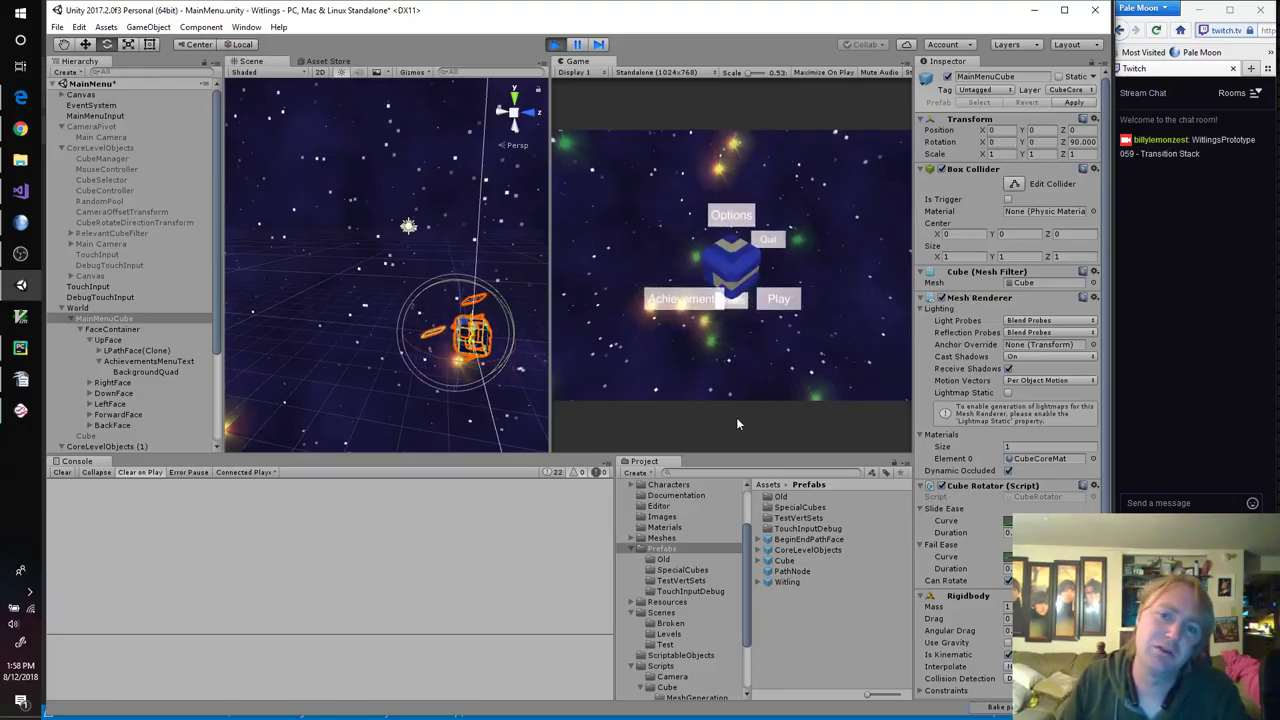
pyautogui.moveTo(690, 320); pyautogui.dragTo(628, 313)
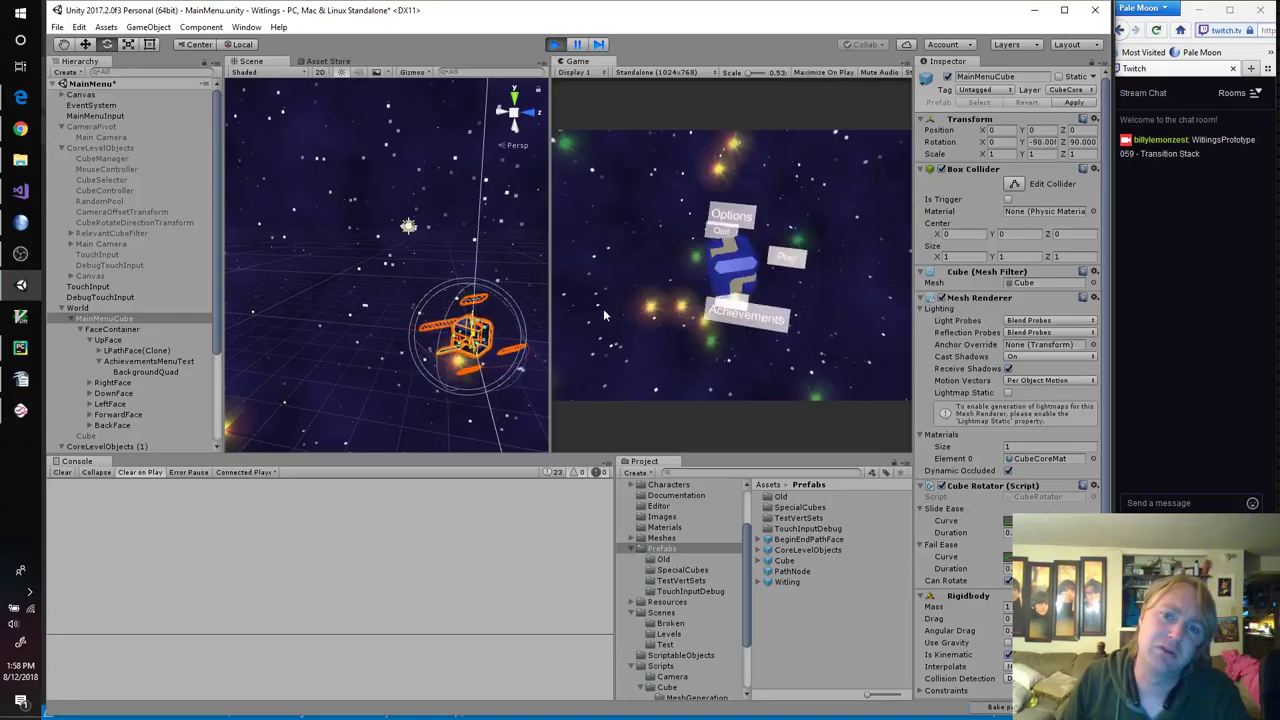
pyautogui.moveTo(790, 317); pyautogui.dragTo(707, 311)
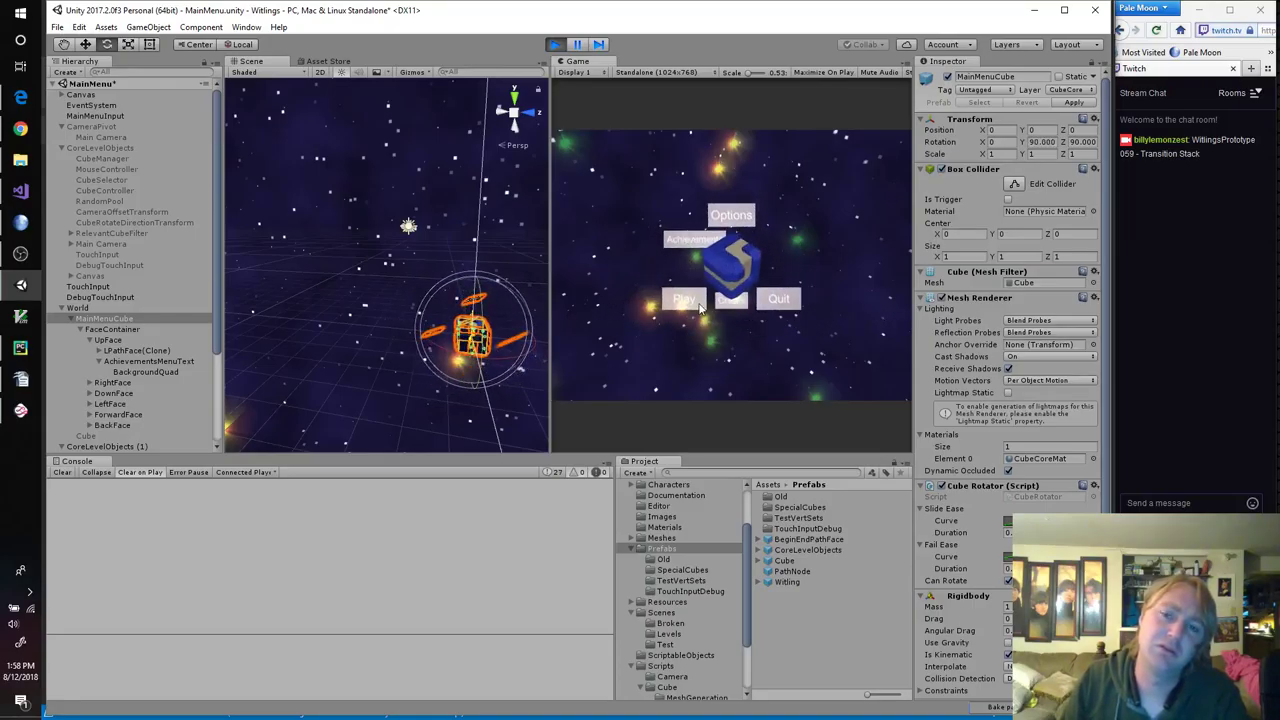
pyautogui.moveTo(700, 308); pyautogui.dragTo(716, 178)
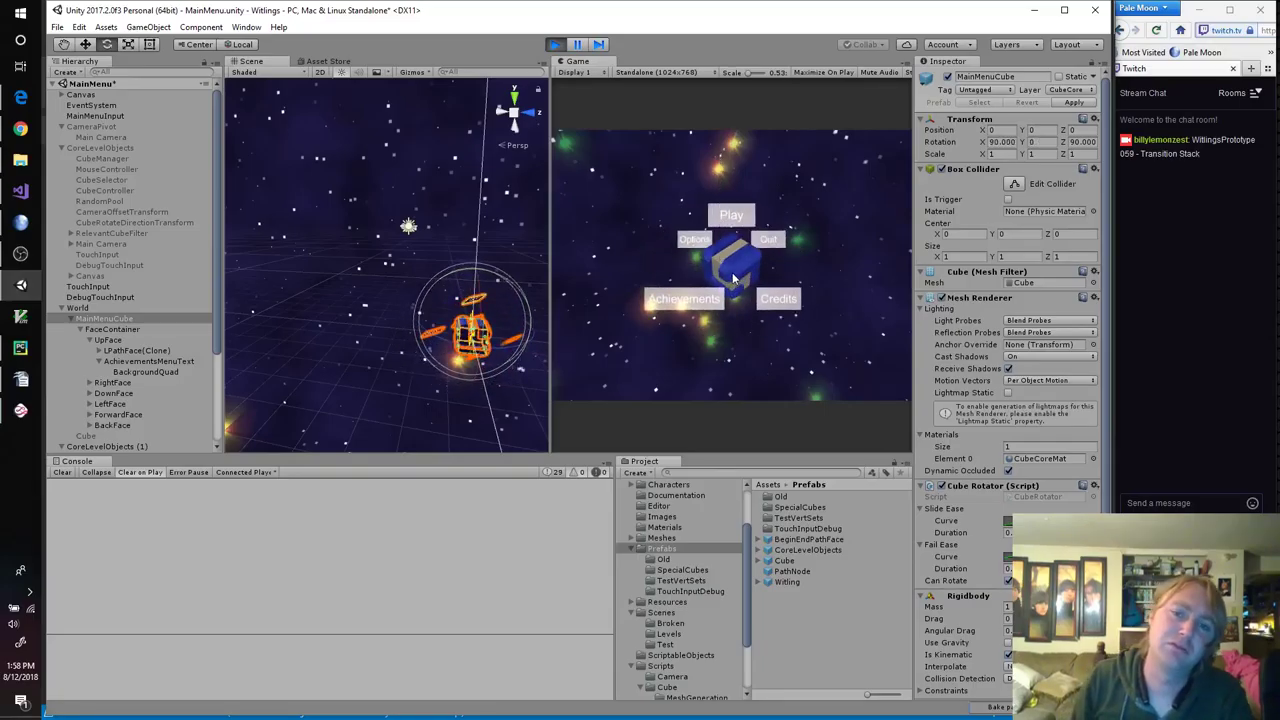
pyautogui.click(732, 272)
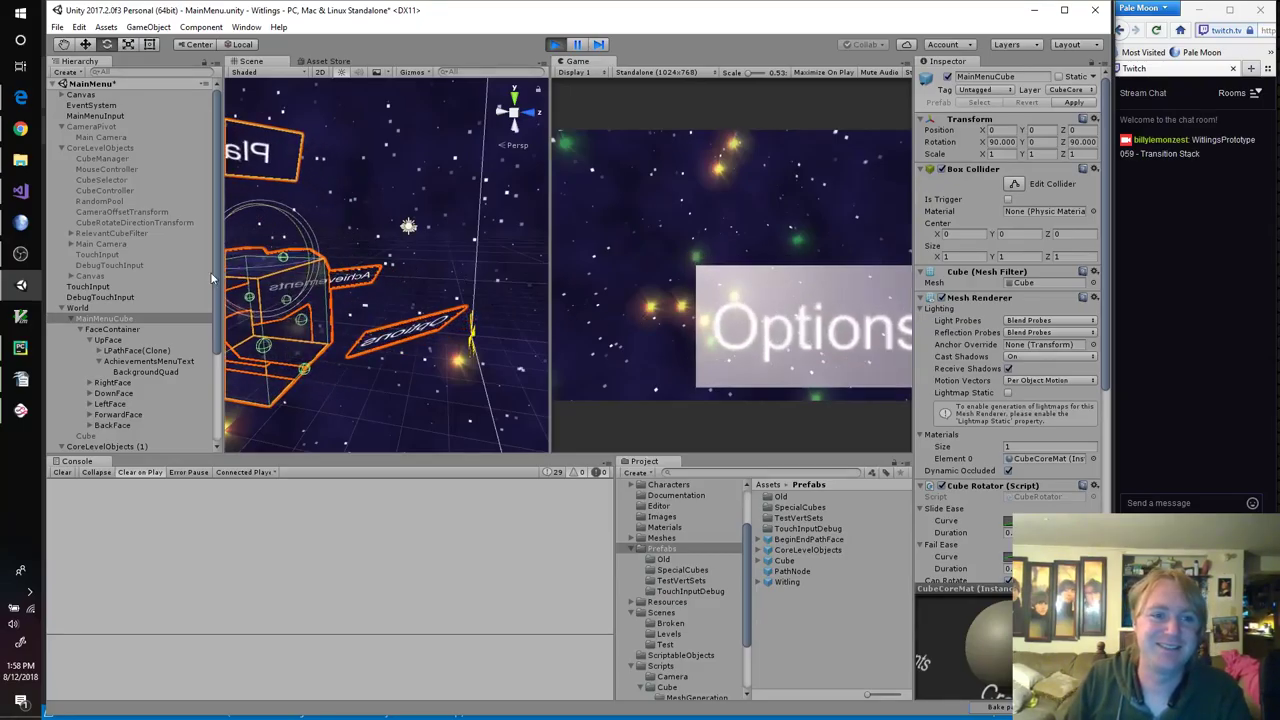
# Step: Inspect the Main Camera settings, then select World to view its scale transition settings
pyautogui.scroll(-5, 125, 415)
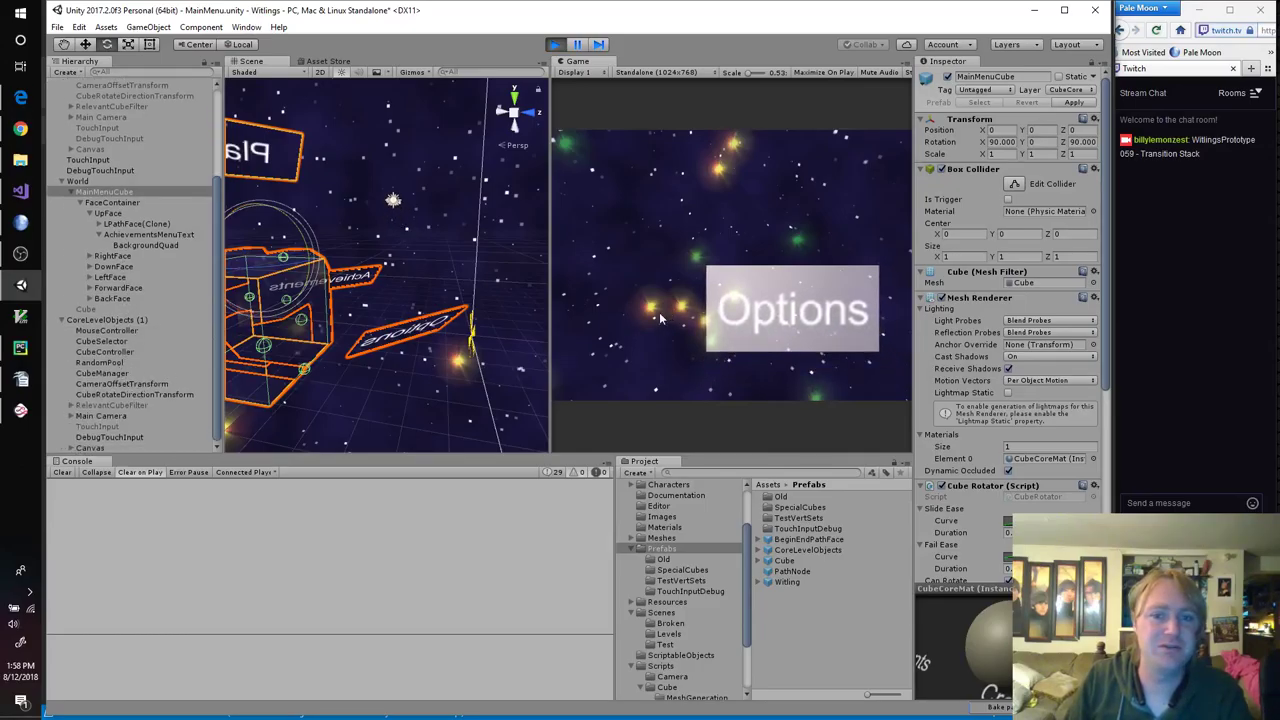
pyautogui.click(101, 416)
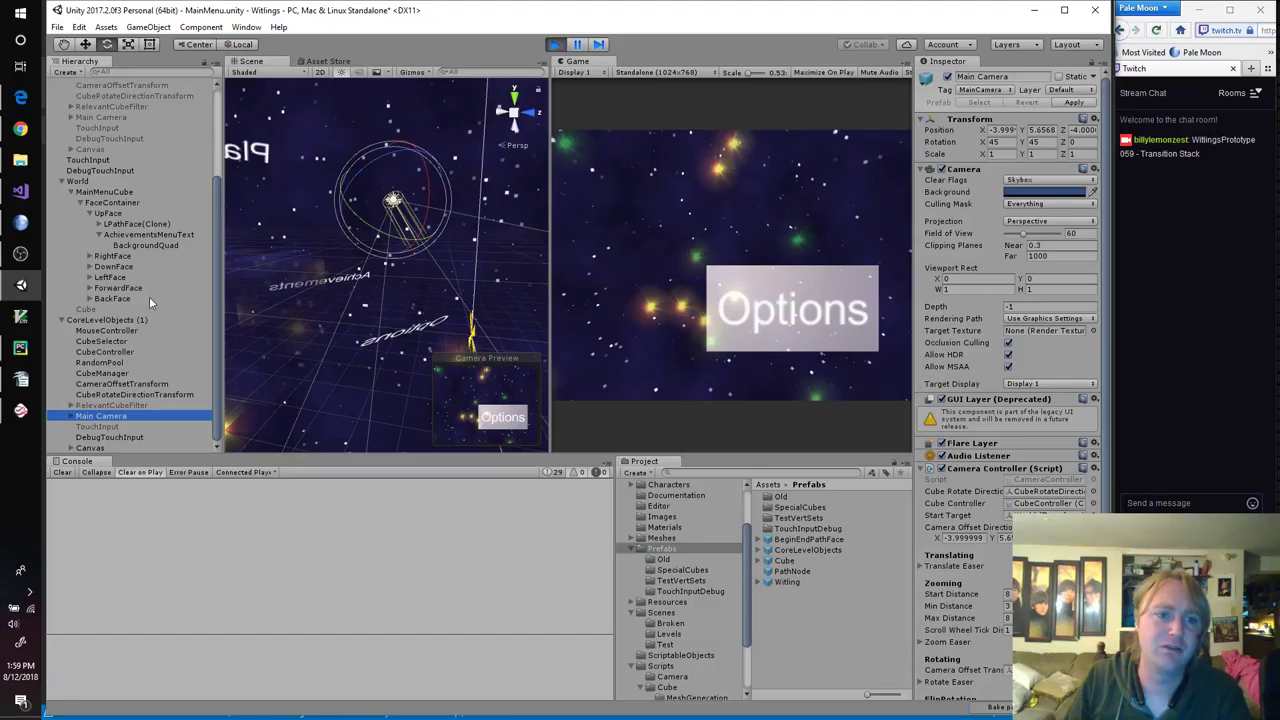
pyautogui.click(104, 192)
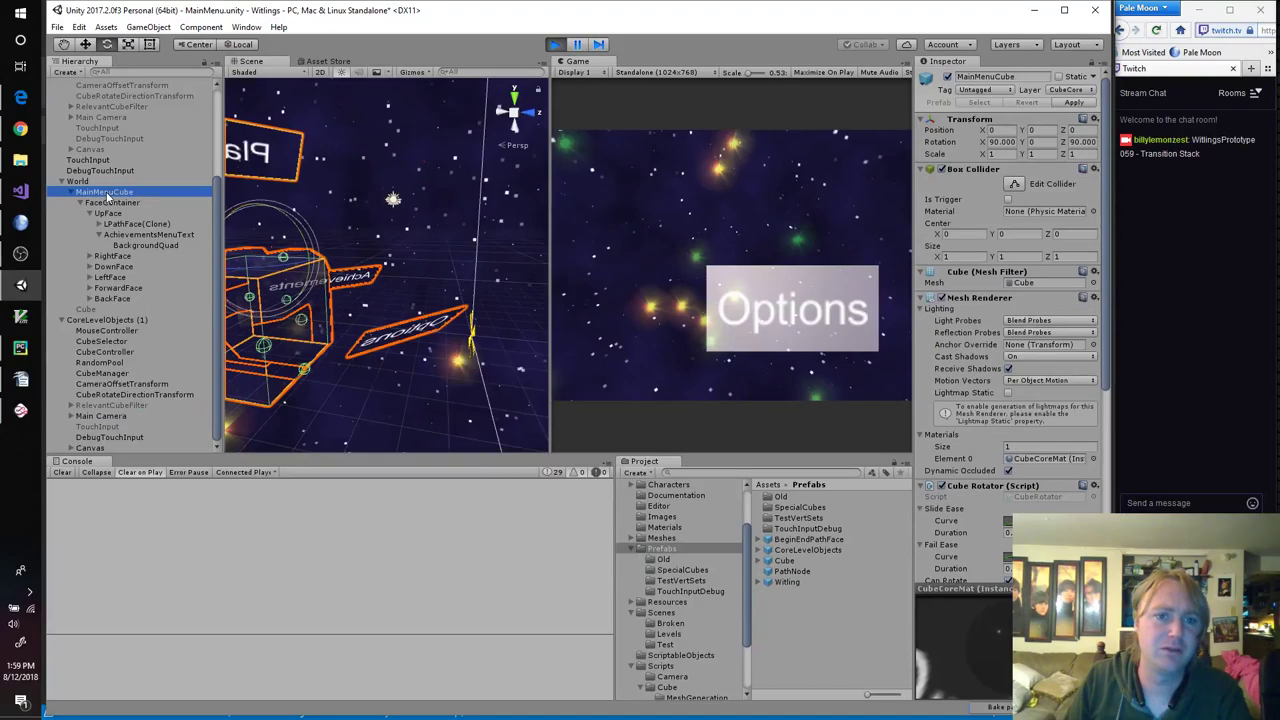
pyautogui.keyDown('alt'); pyautogui.moveTo(436, 373); pyautogui.dragTo(446, 394); pyautogui.keyUp('alt')
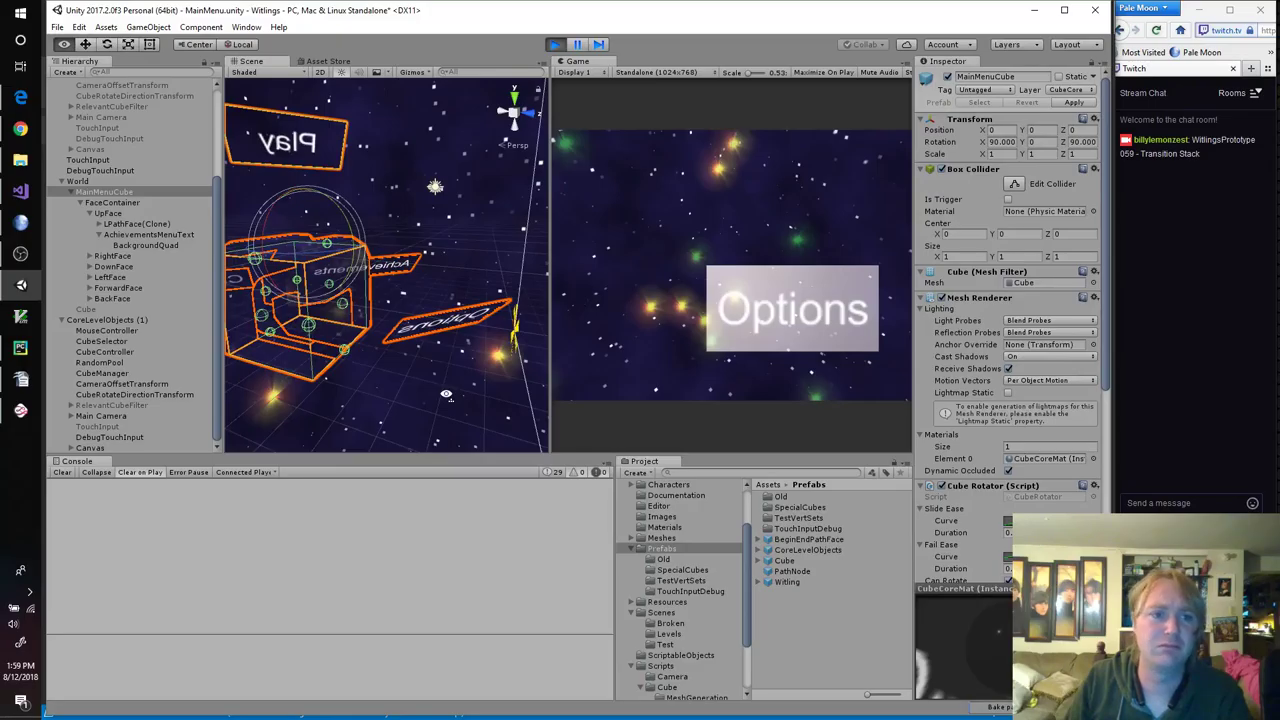
pyautogui.click(80, 181)
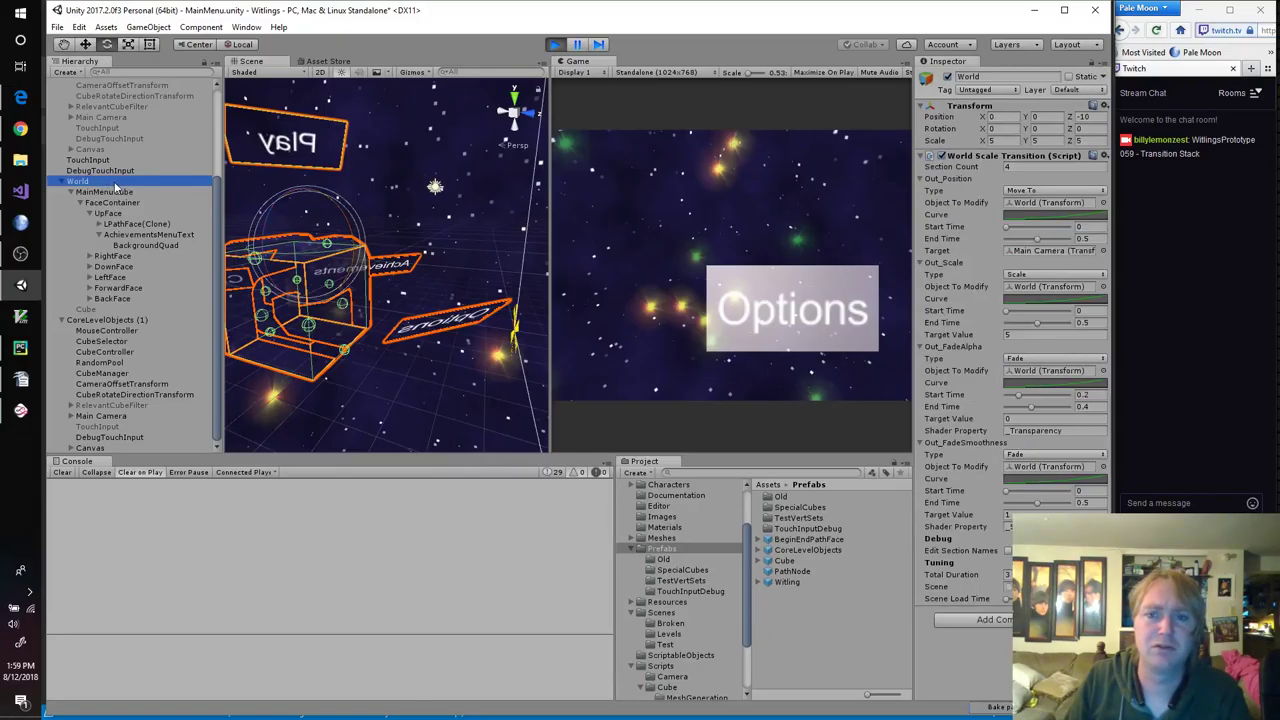
# Step: Stop and restart the game to replay the menu's zoom-in transition
pyautogui.scroll(3, 146, 192)
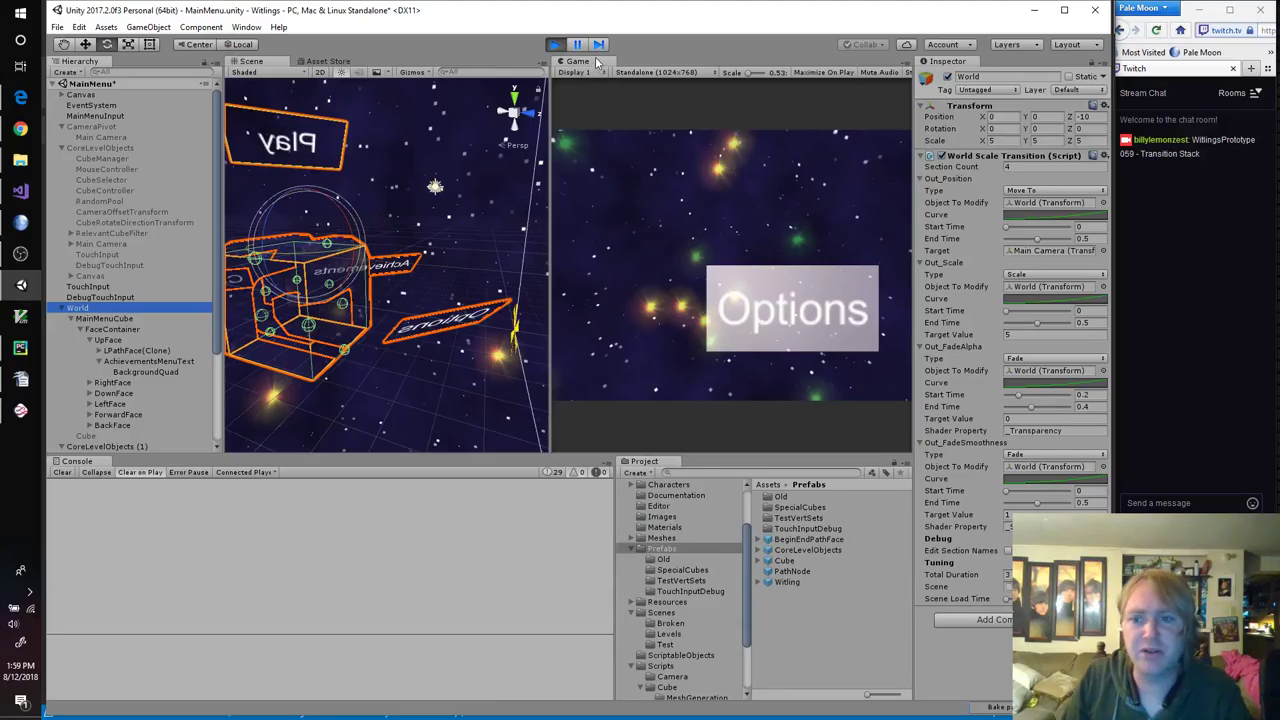
pyautogui.click(556, 45)
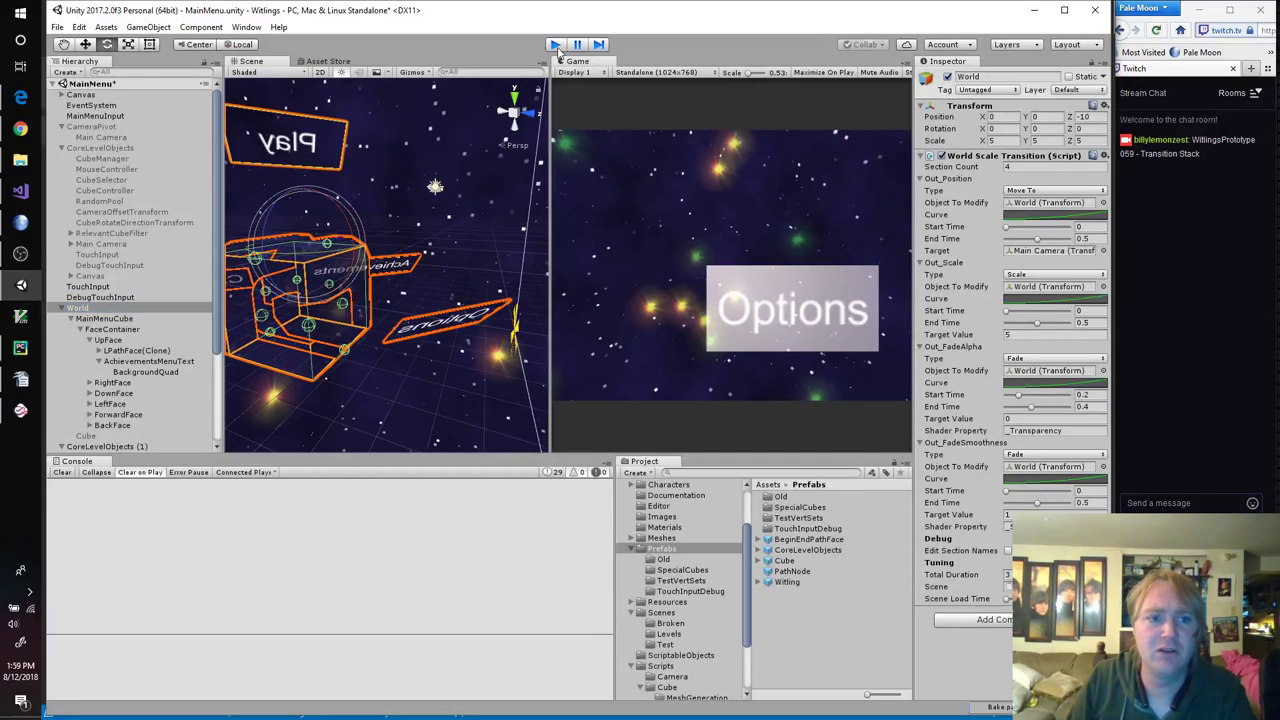
pyautogui.scroll(-4, 141, 398)
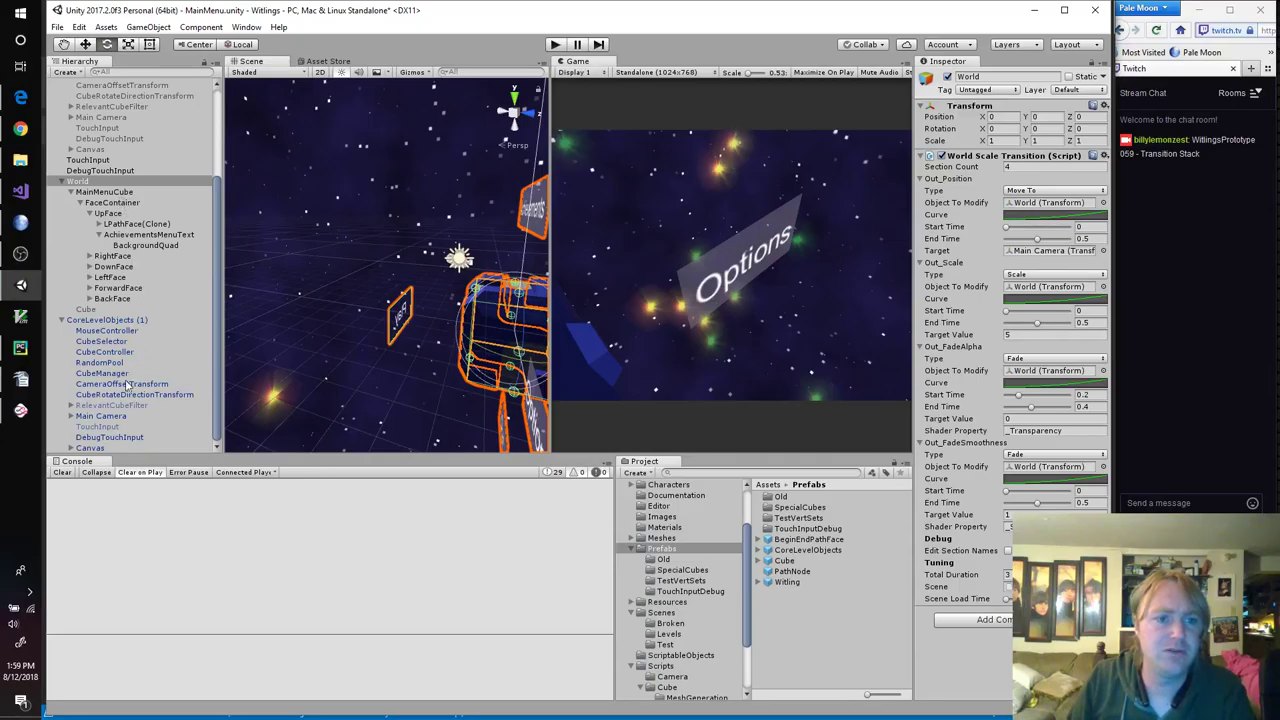
pyautogui.moveTo(125, 417); pyautogui.dragTo(1039, 258)
pyautogui.click(555, 44)
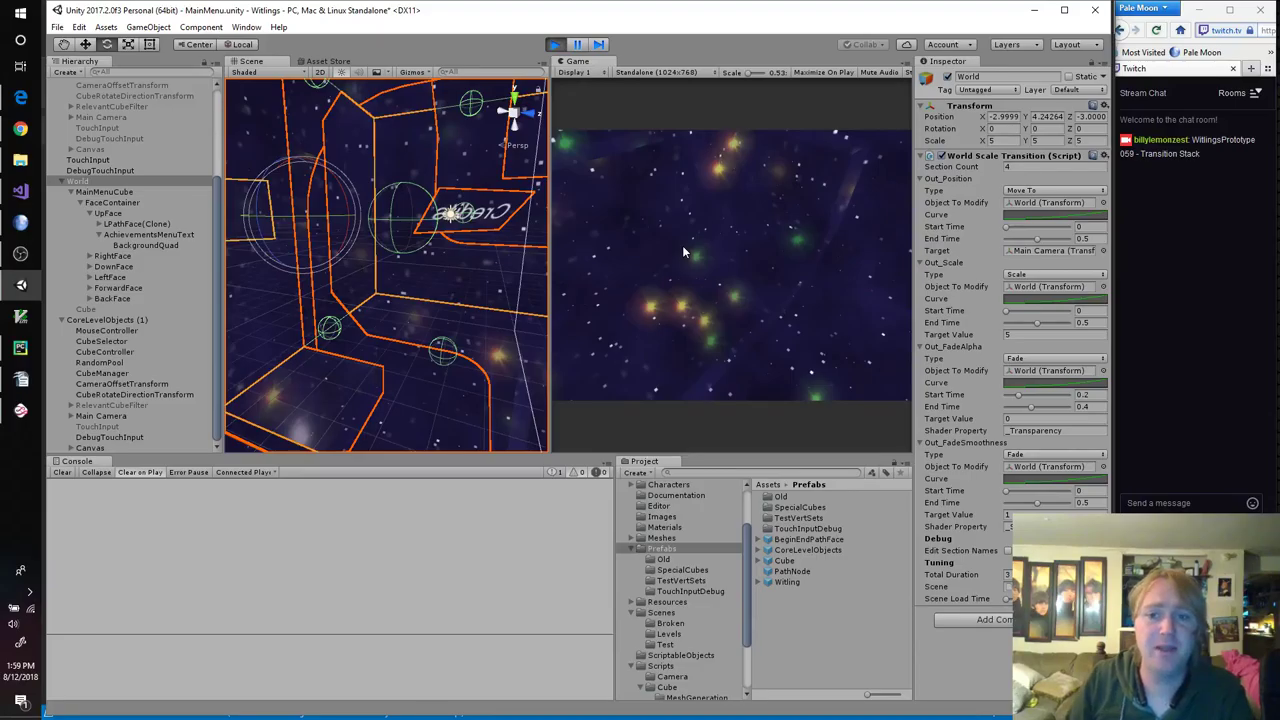
# Step: Stop the game, orbit and zoom the Scene view onto the menu cube, then play again
pyautogui.click(554, 44)
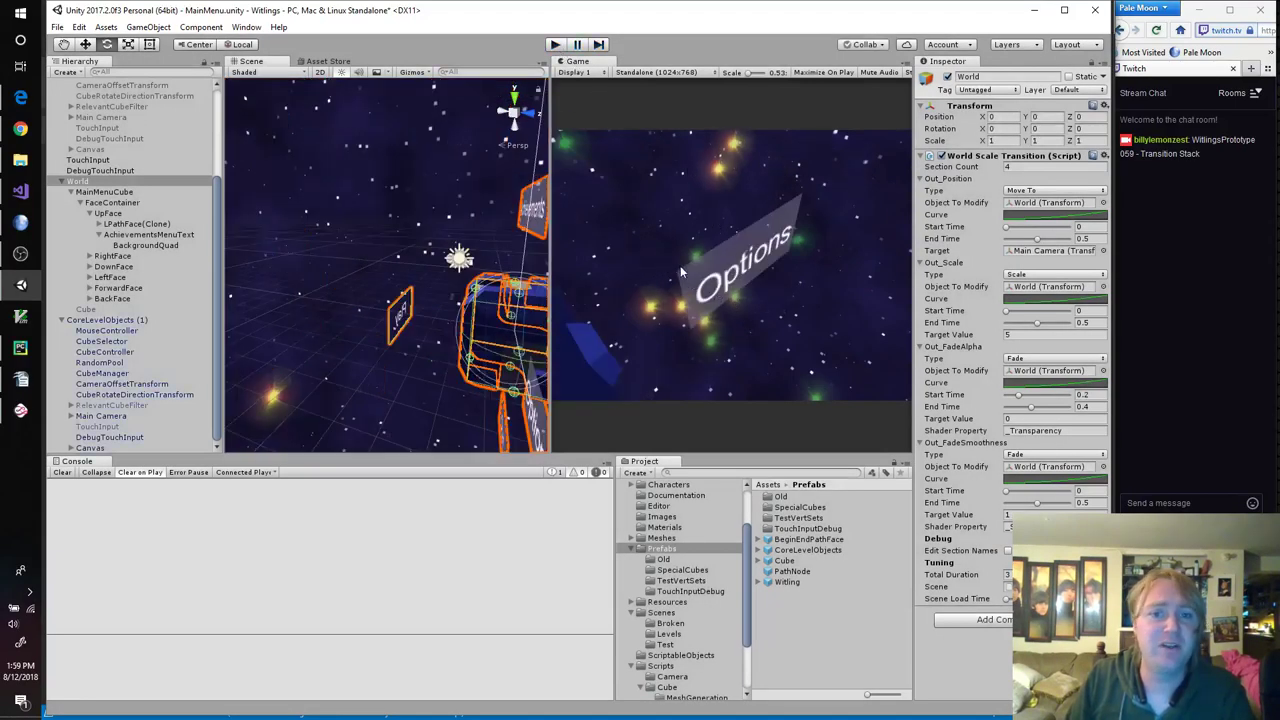
pyautogui.keyDown('alt'); pyautogui.moveTo(402, 276); pyautogui.dragTo(194, 430); pyautogui.keyUp('alt')
pyautogui.keyDown('alt'); pyautogui.moveTo(194, 430); pyautogui.dragTo(174, 405, button='right'); pyautogui.keyUp('alt')
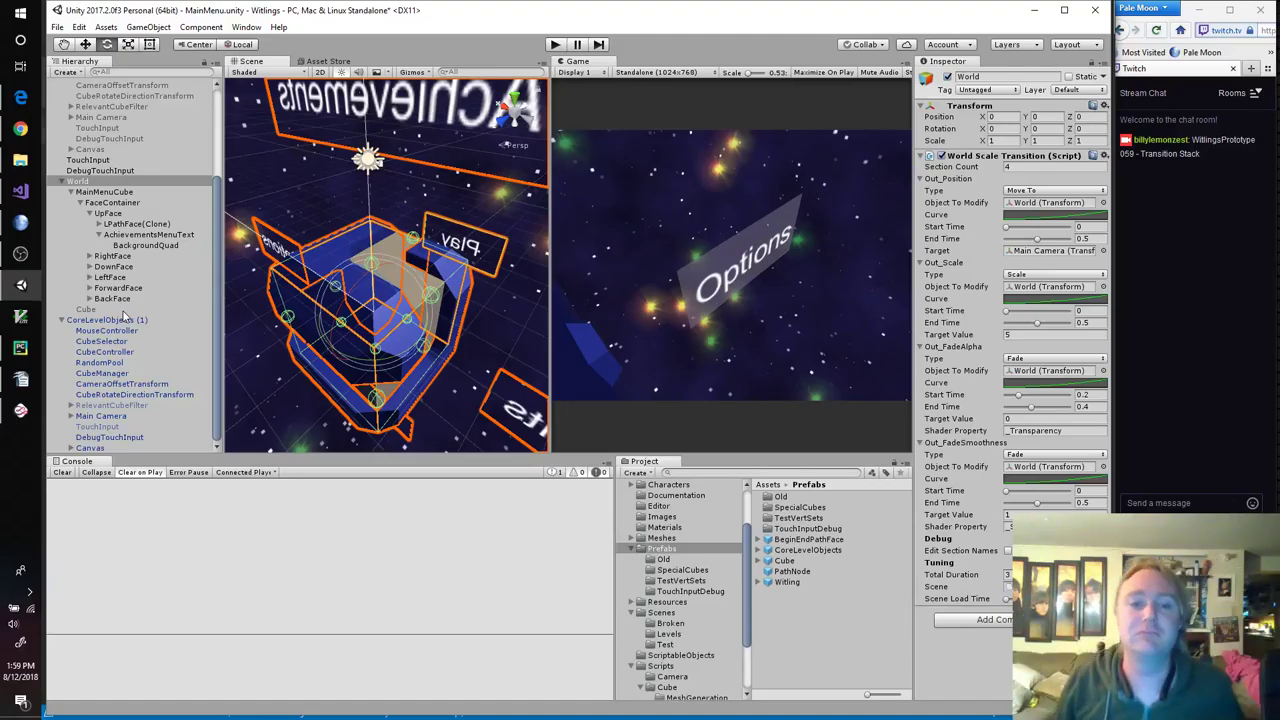
pyautogui.click(556, 44)
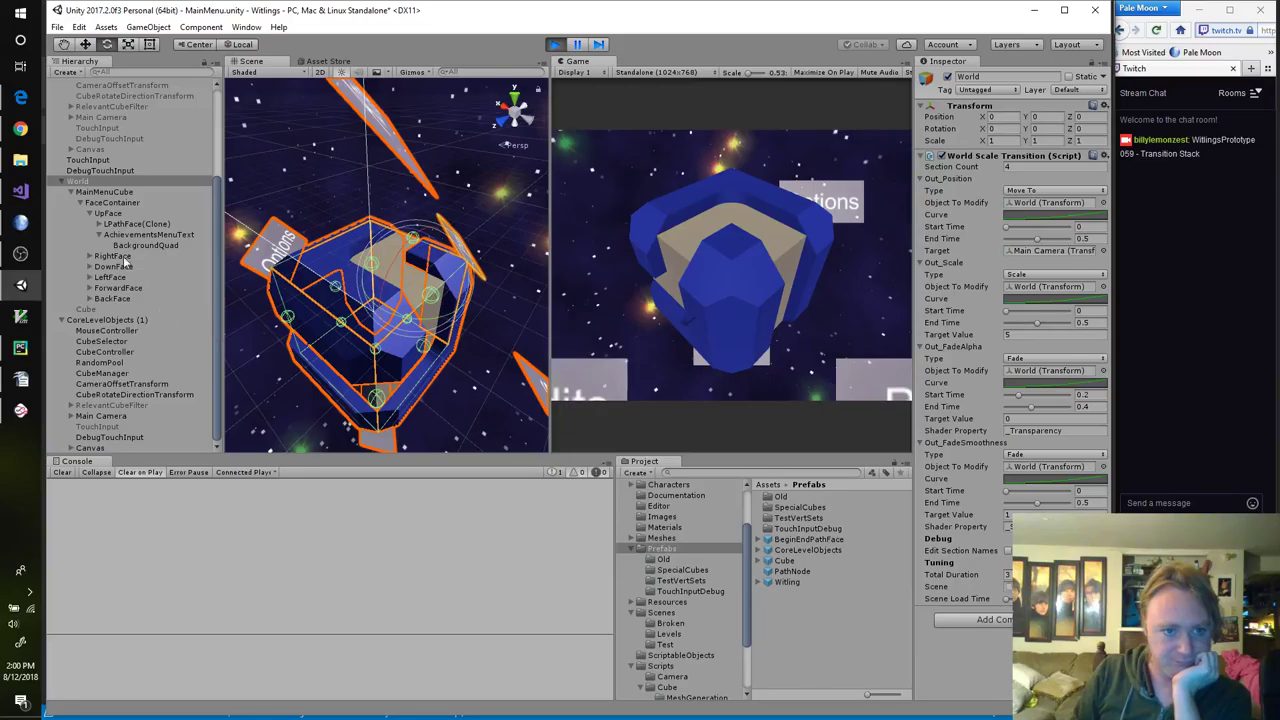
# Step: Set MainMenuCube's Rotation to X 45, Y 45, Z 0
pyautogui.click(103, 192)
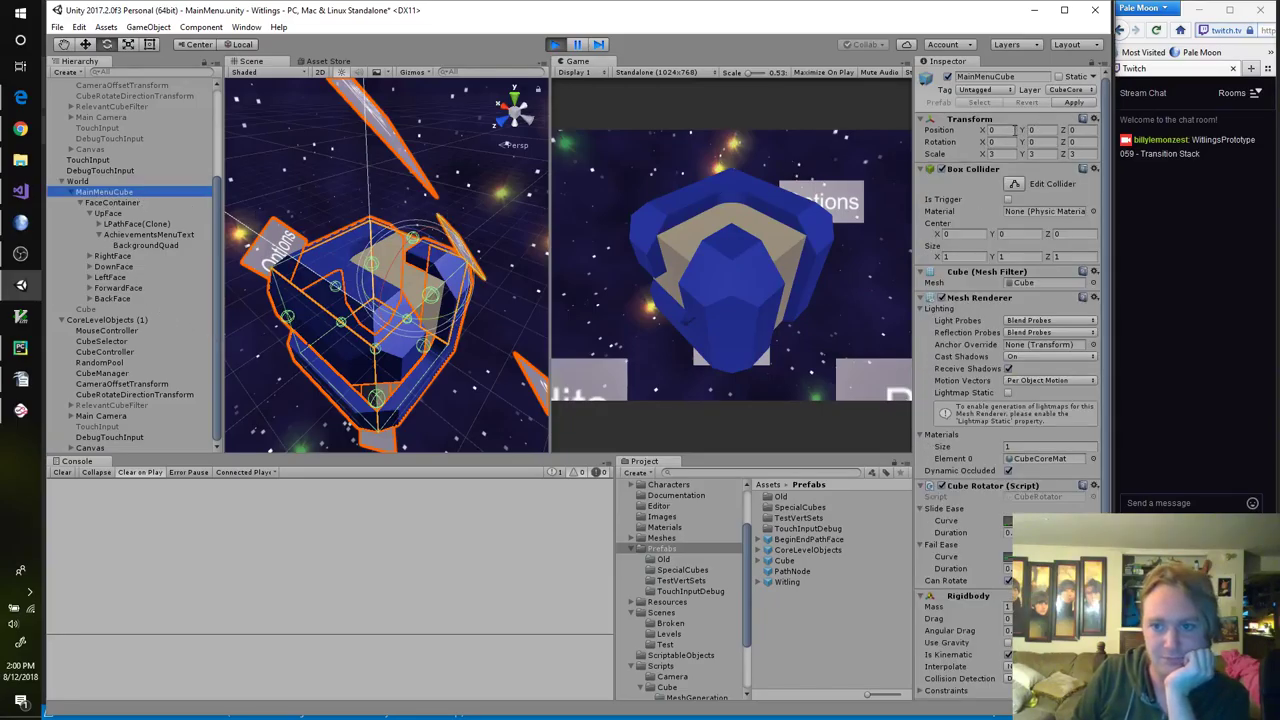
pyautogui.click(950, 143)
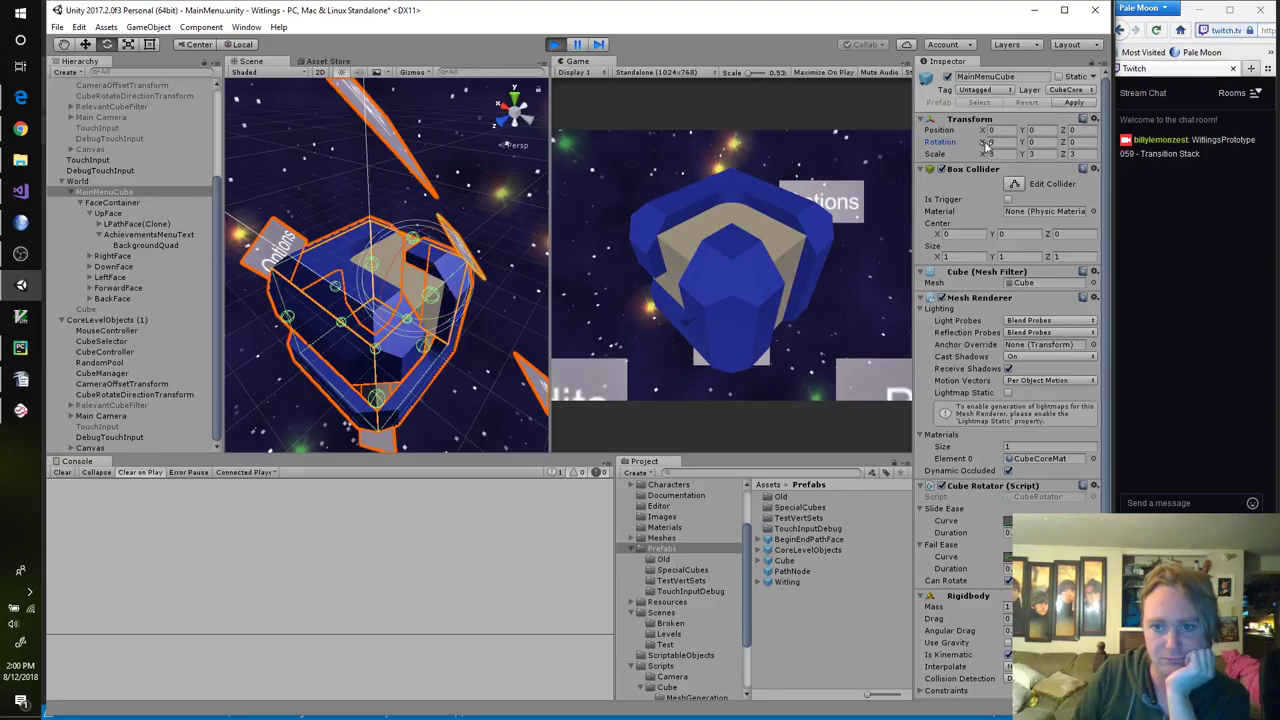
pyautogui.moveTo(985, 143); pyautogui.dragTo(890, 139)
pyautogui.hotkey('ctrl', 'z')
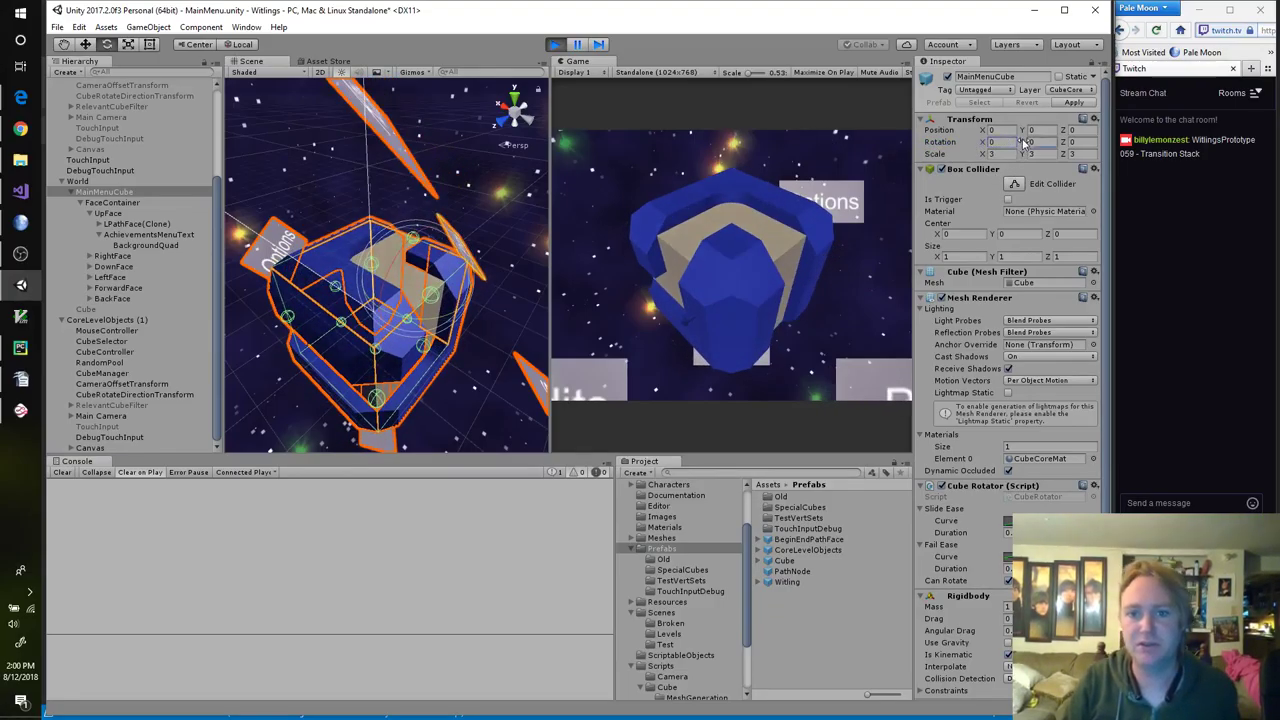
pyautogui.moveTo(1024, 143); pyautogui.dragTo(818, 130)
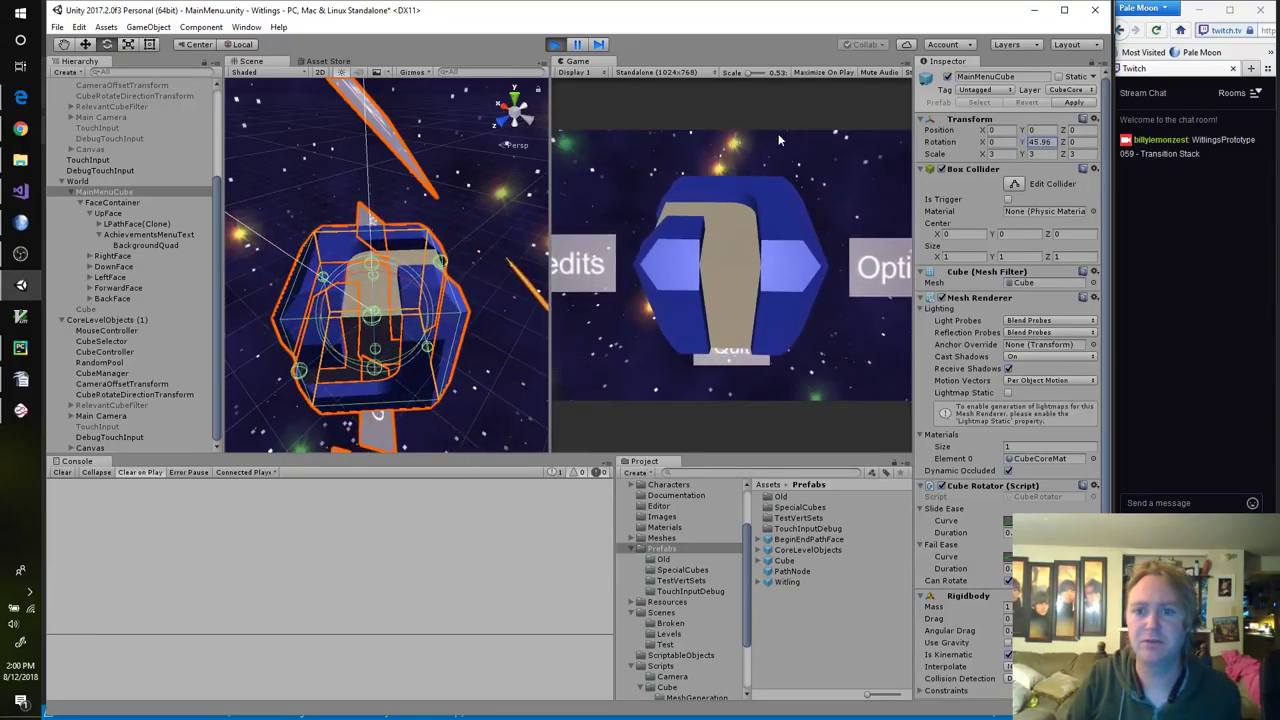
pyautogui.click(1056, 142)
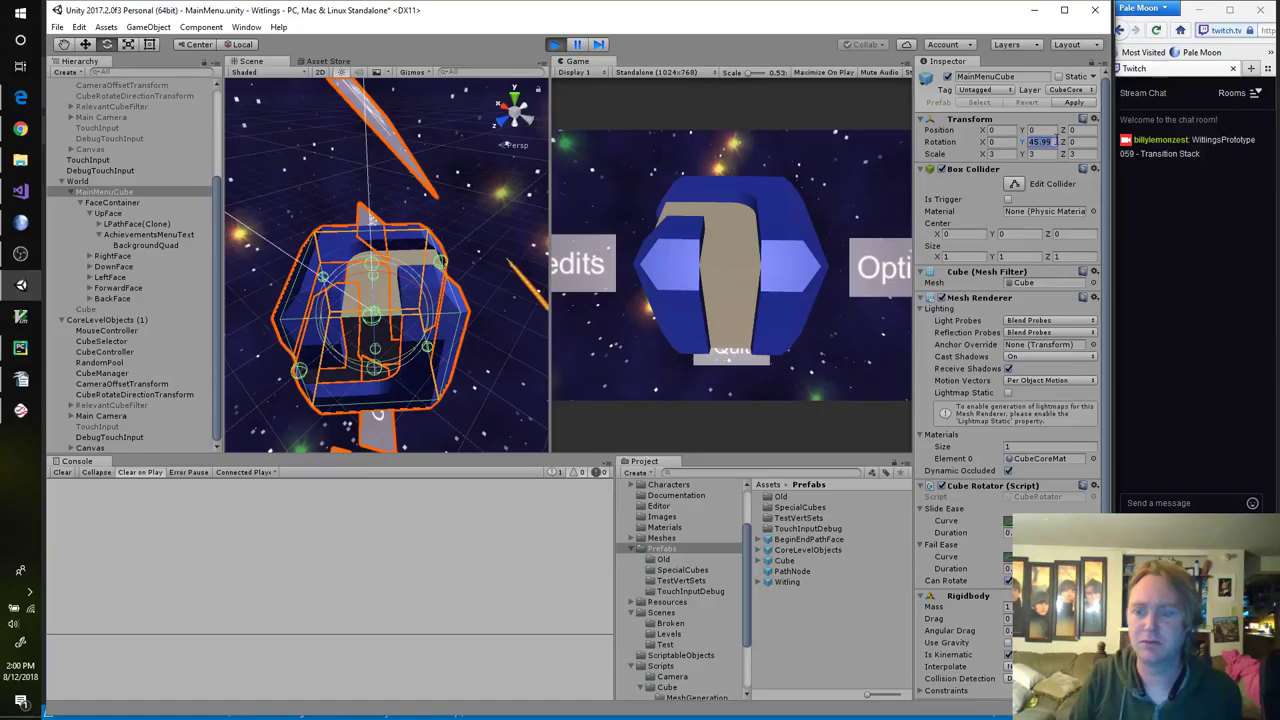
pyautogui.write('45')
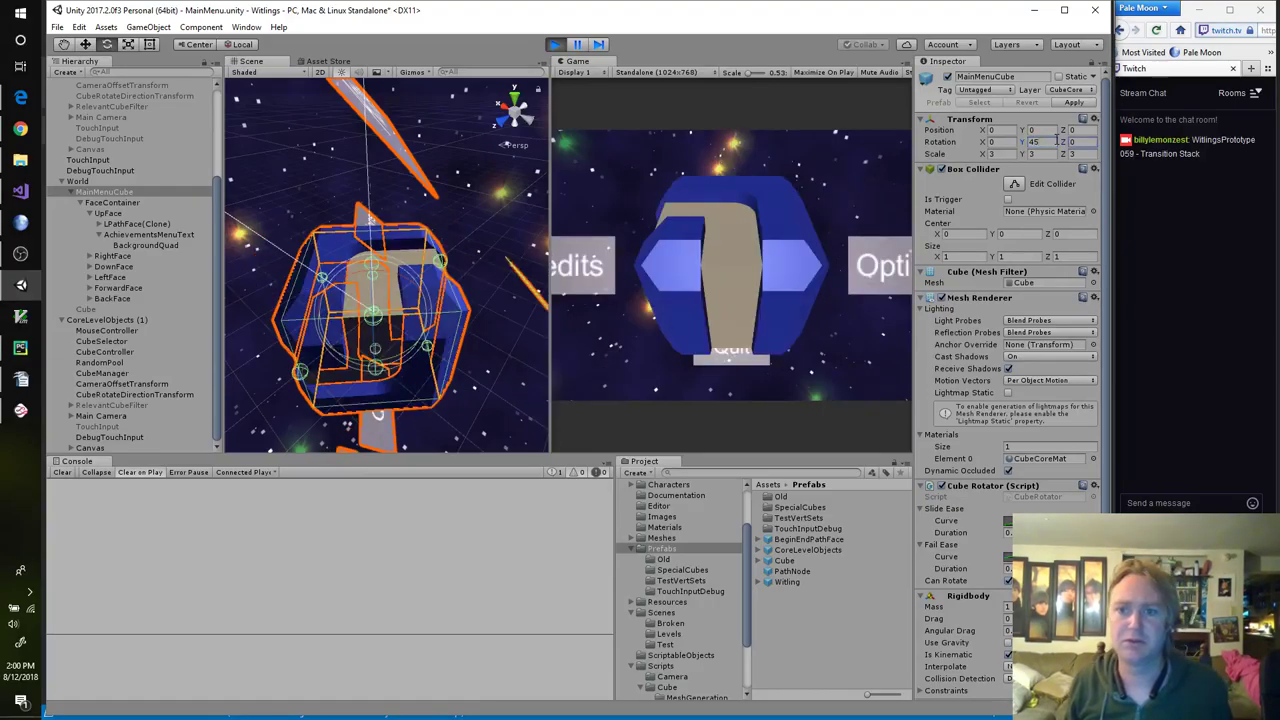
pyautogui.write('45')
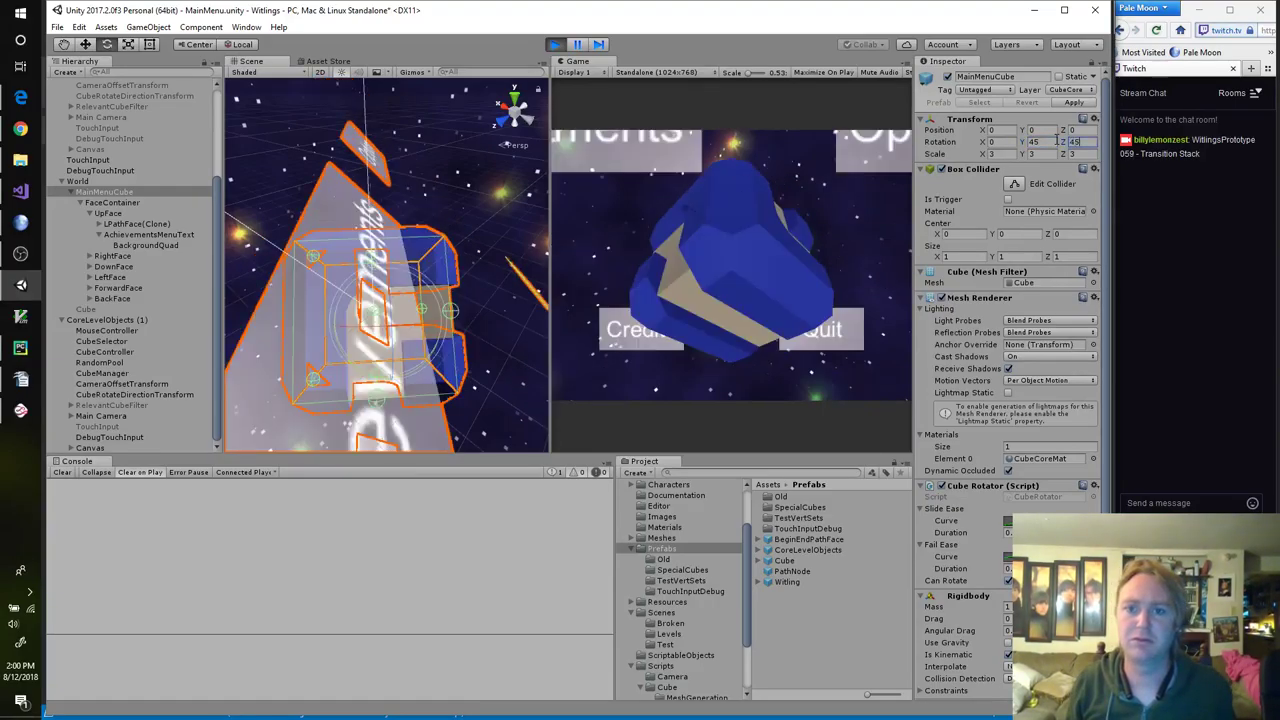
pyautogui.write('0')
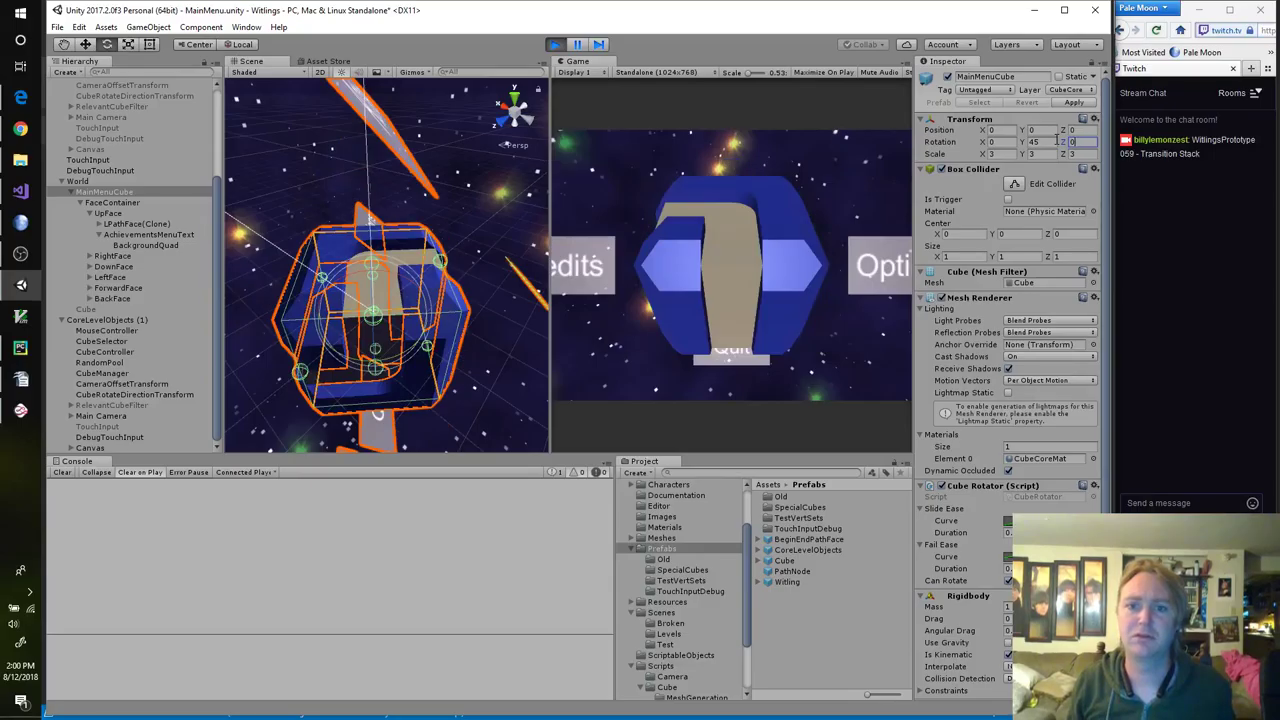
pyautogui.hotkey('shift', 'Tab')
pyautogui.hotkey('shift', 'Tab')
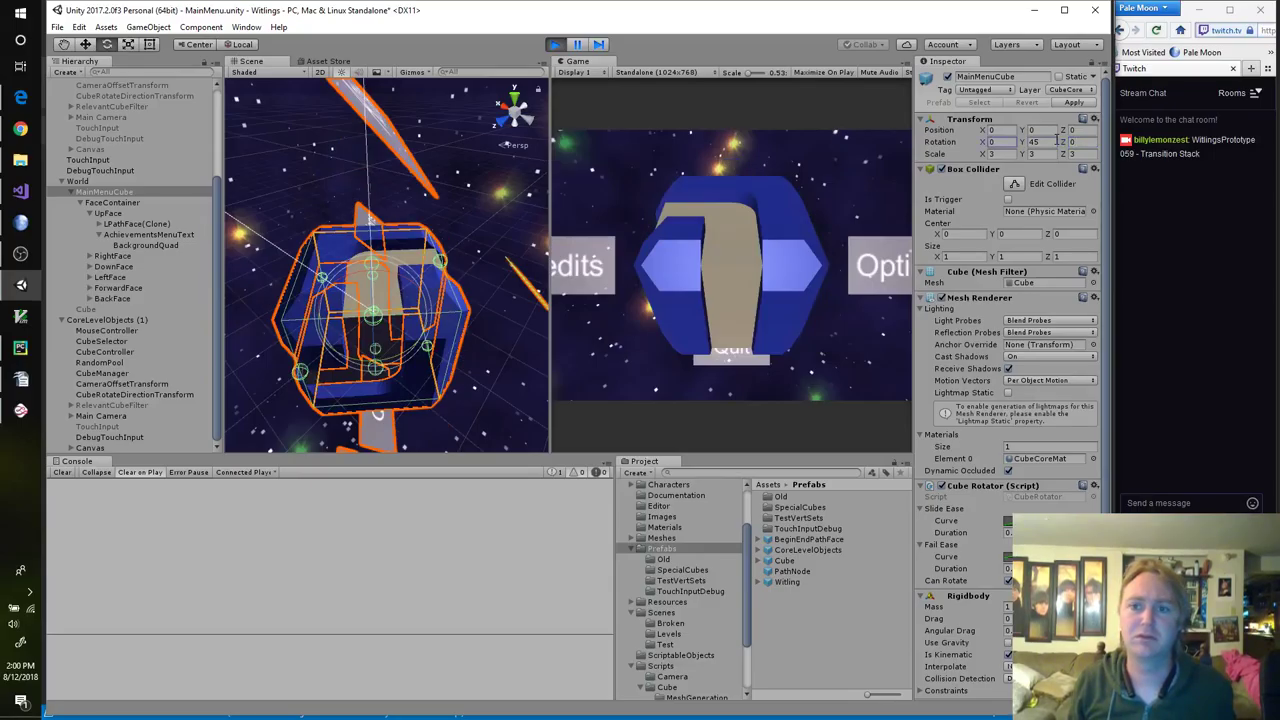
pyautogui.write('45')
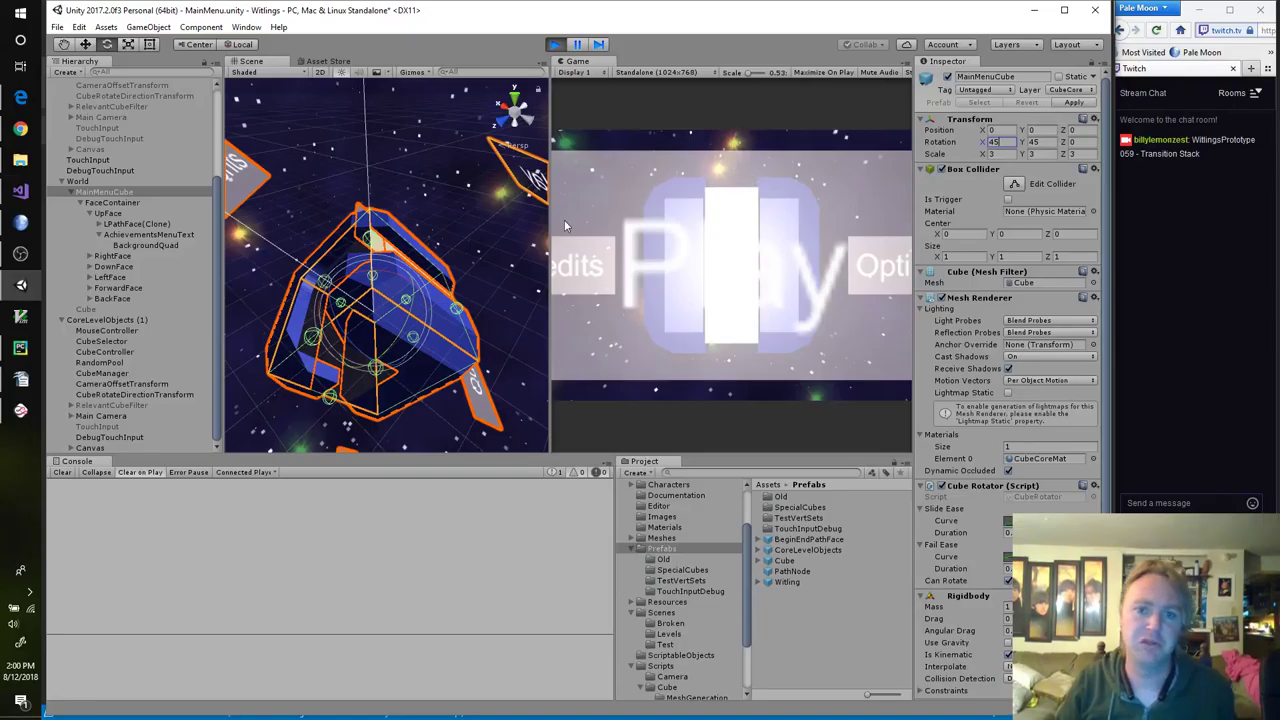
# Step: Frame the cube in the Scene view and swipe it sideways and upward in the Game view
pyautogui.moveTo(436, 415); pyautogui.dragTo(340, 291, button='right')
pyautogui.keyDown('alt'); pyautogui.moveTo(434, 318); pyautogui.dragTo(280, 320); pyautogui.keyUp('alt')
pyautogui.press('f')
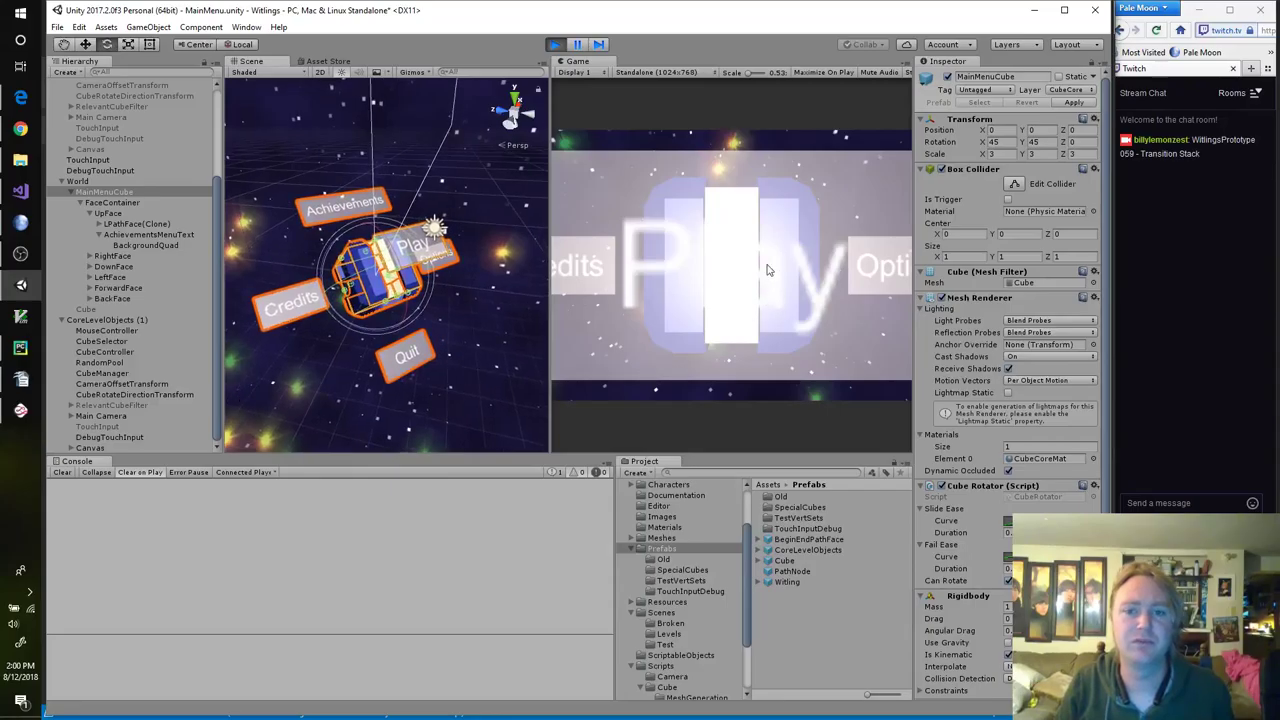
pyautogui.moveTo(734, 266); pyautogui.dragTo(590, 266)
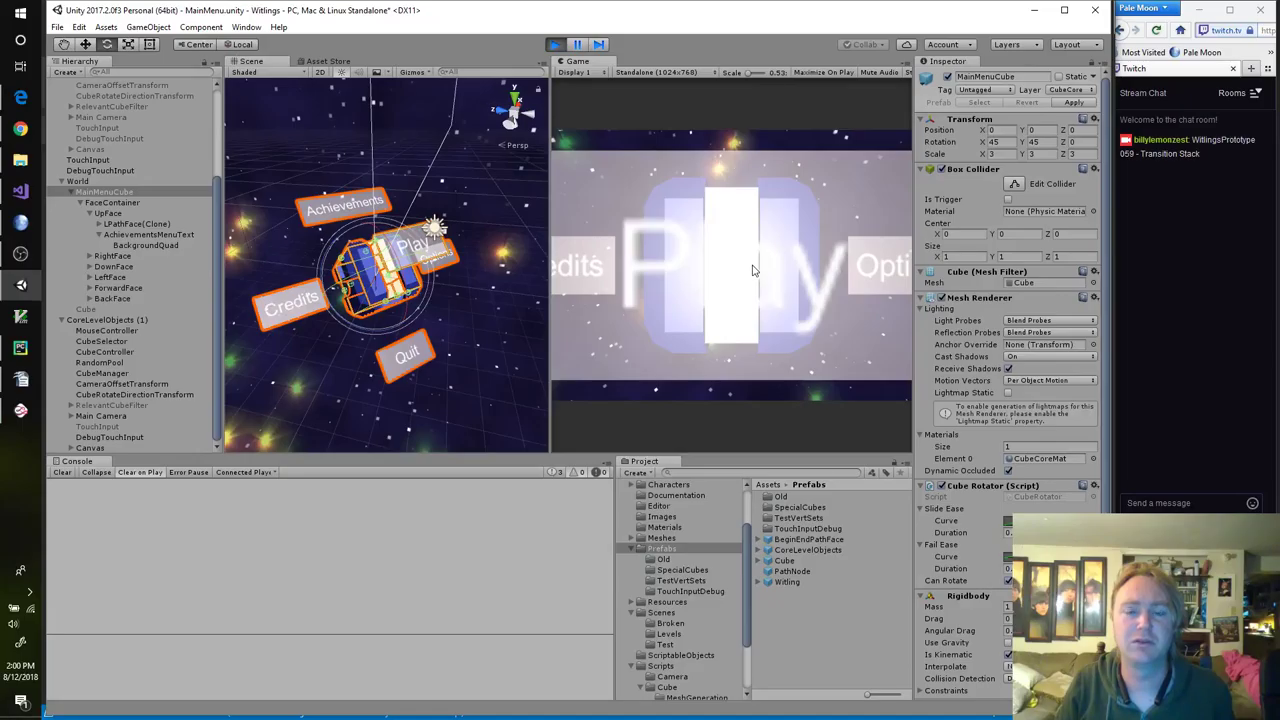
pyautogui.moveTo(752, 286); pyautogui.dragTo(751, 349)
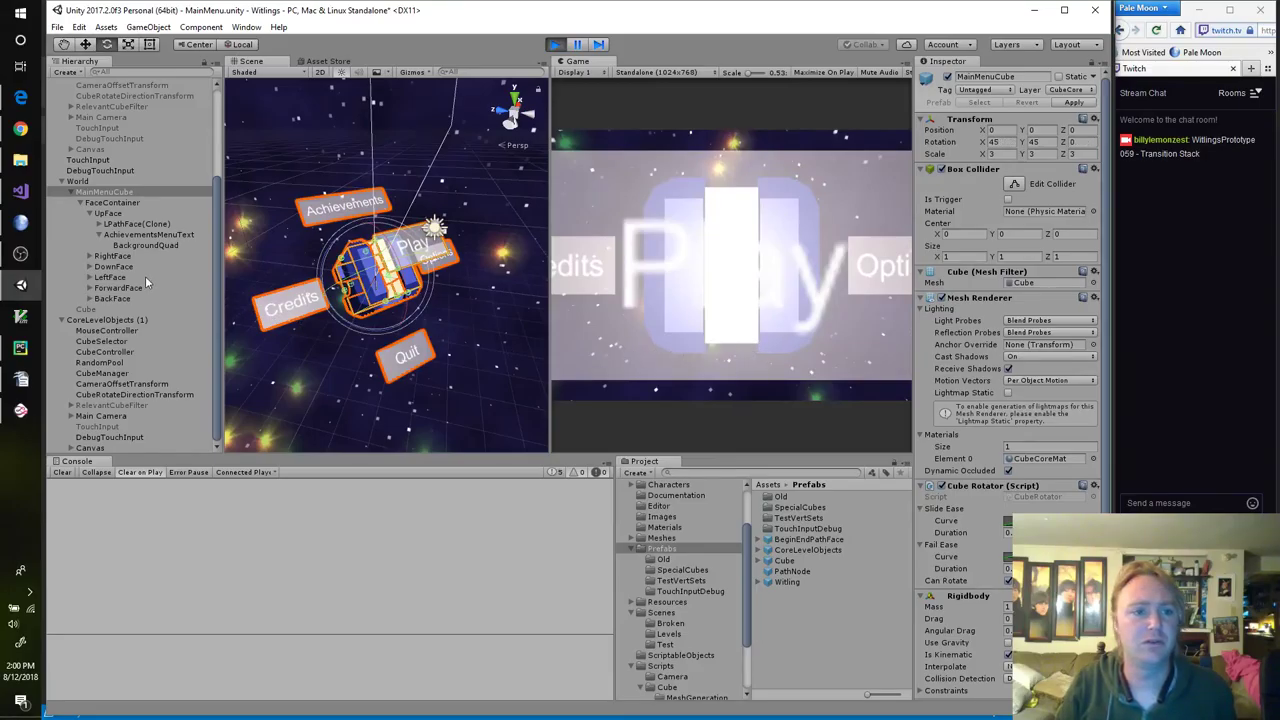
# Step: Find PlayMenuText under BackFace in the Hierarchy and raise it to Position Y 0.5
pyautogui.click(90, 288)
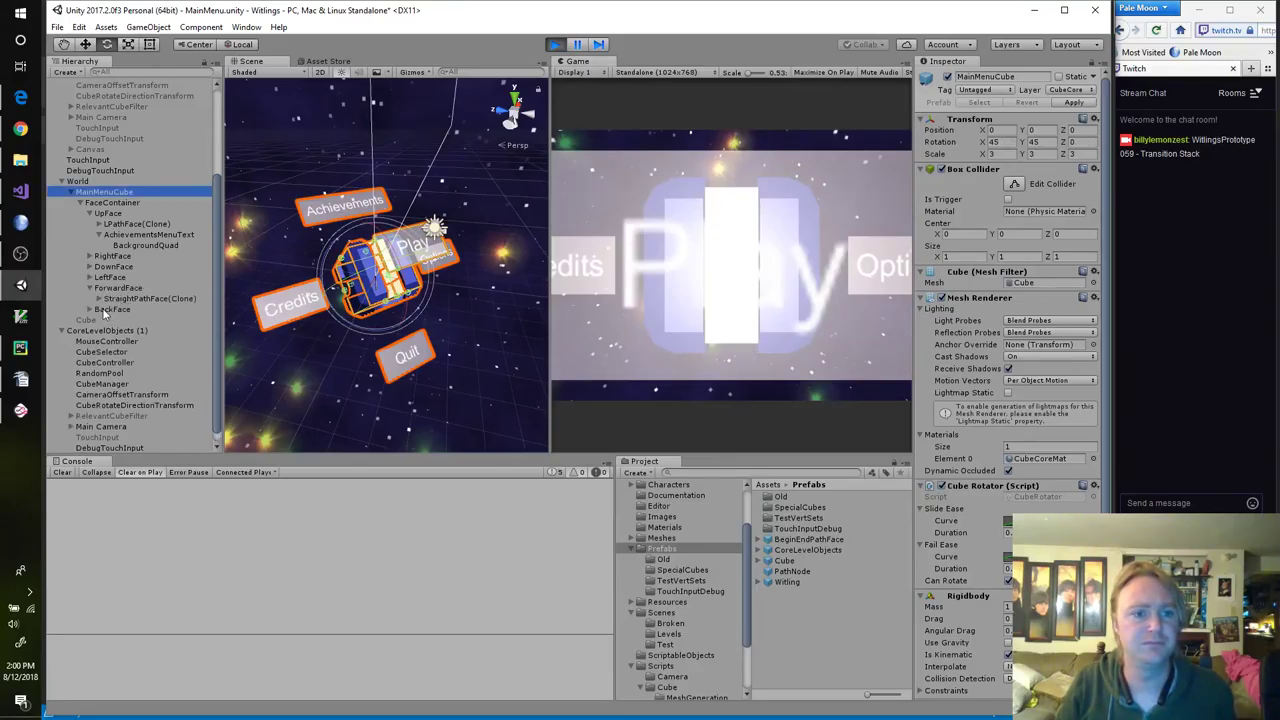
pyautogui.click(99, 298)
pyautogui.click(127, 321)
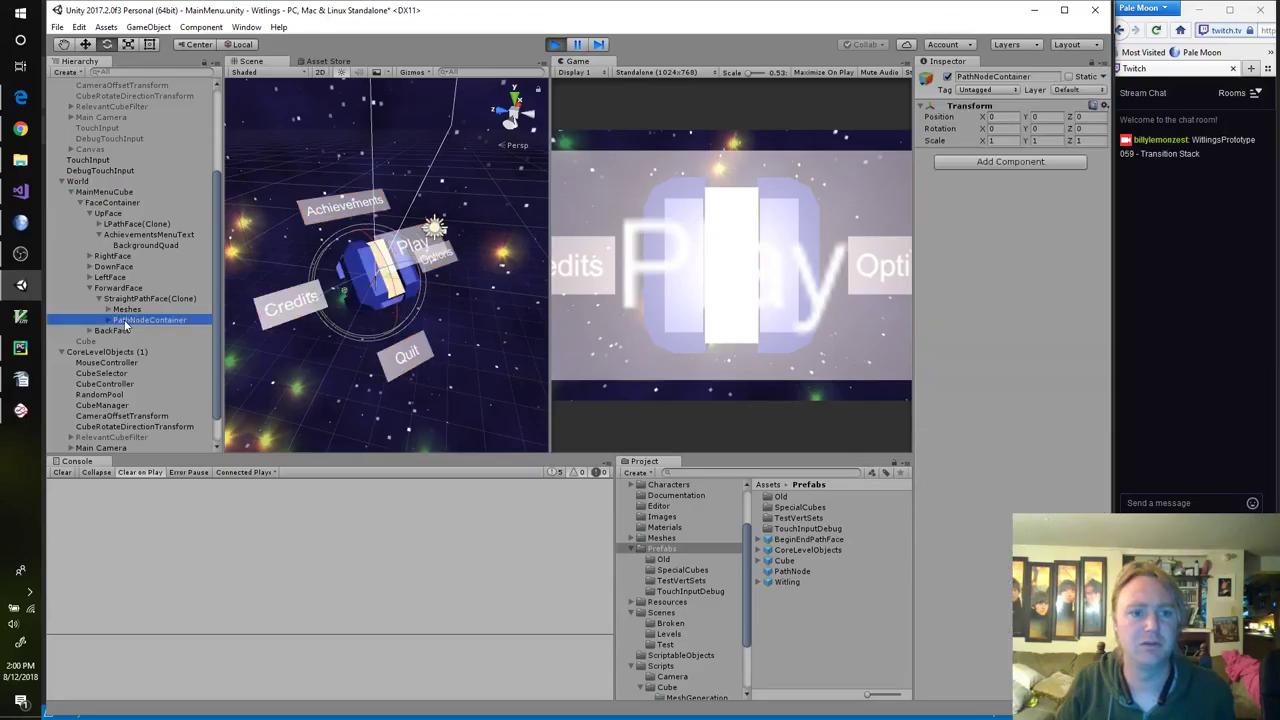
pyautogui.click(108, 309)
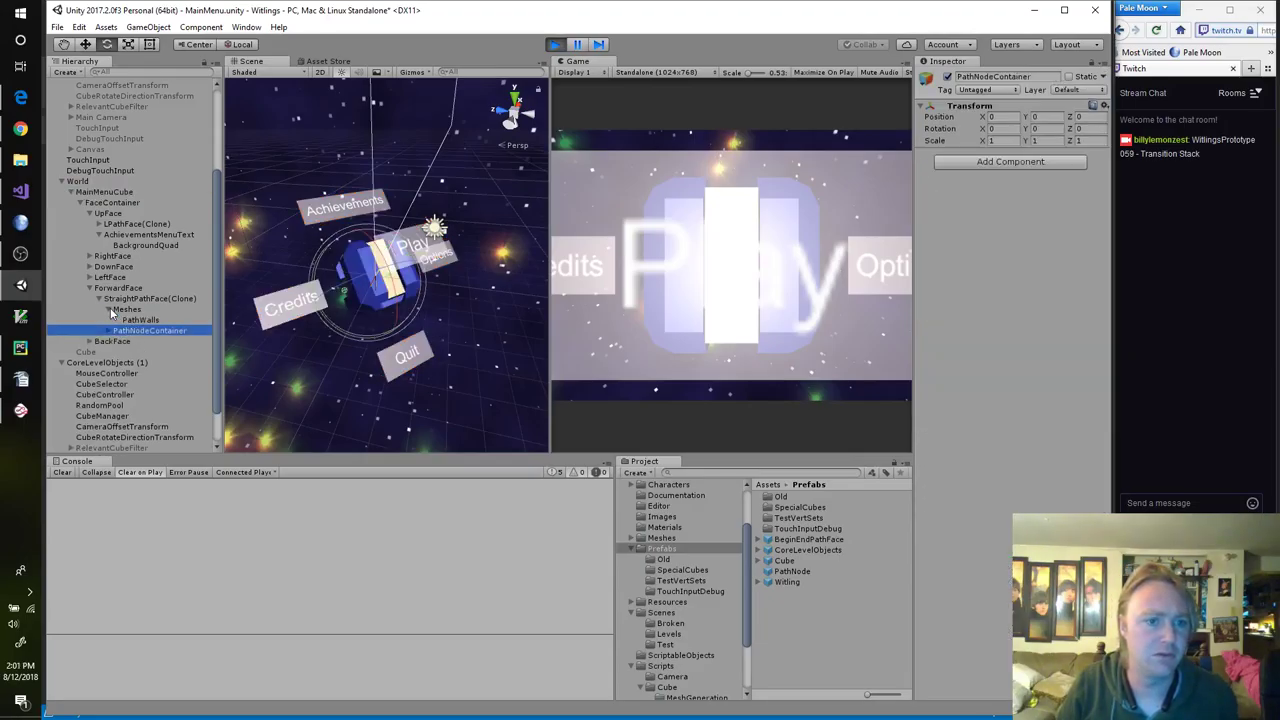
pyautogui.click(109, 309)
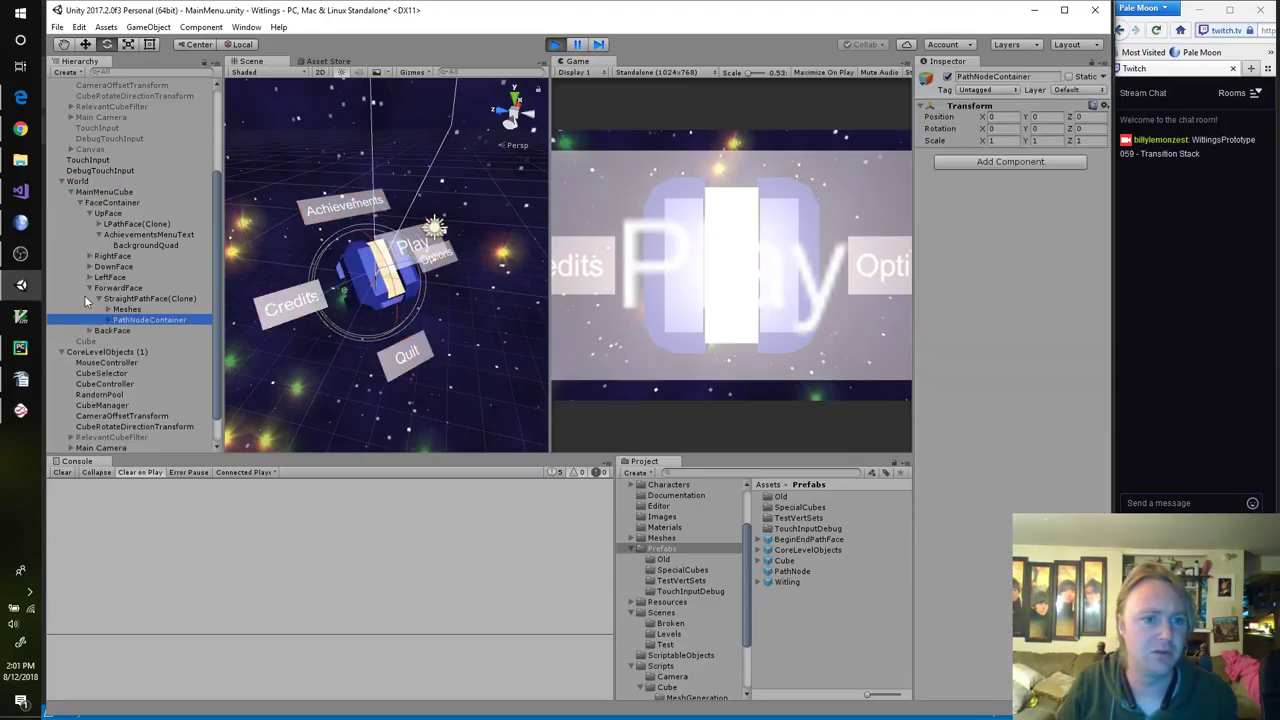
pyautogui.click(98, 320)
pyautogui.click(130, 320)
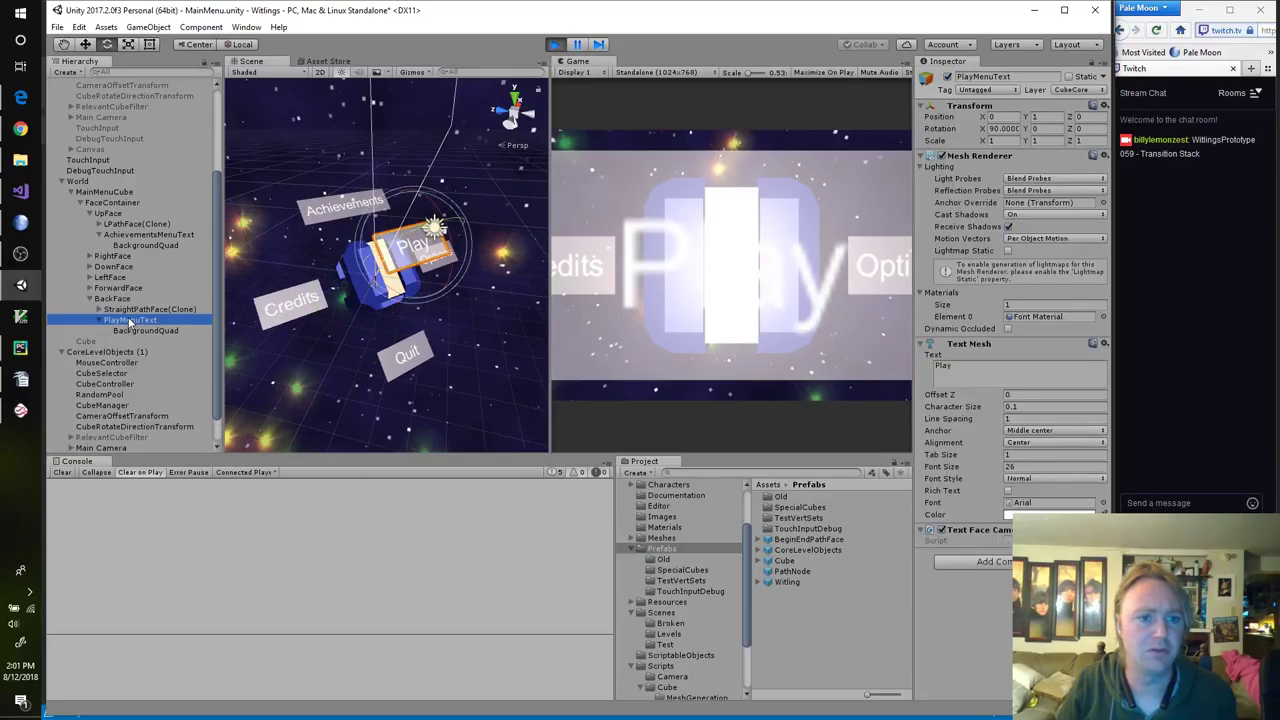
pyautogui.click(1044, 116)
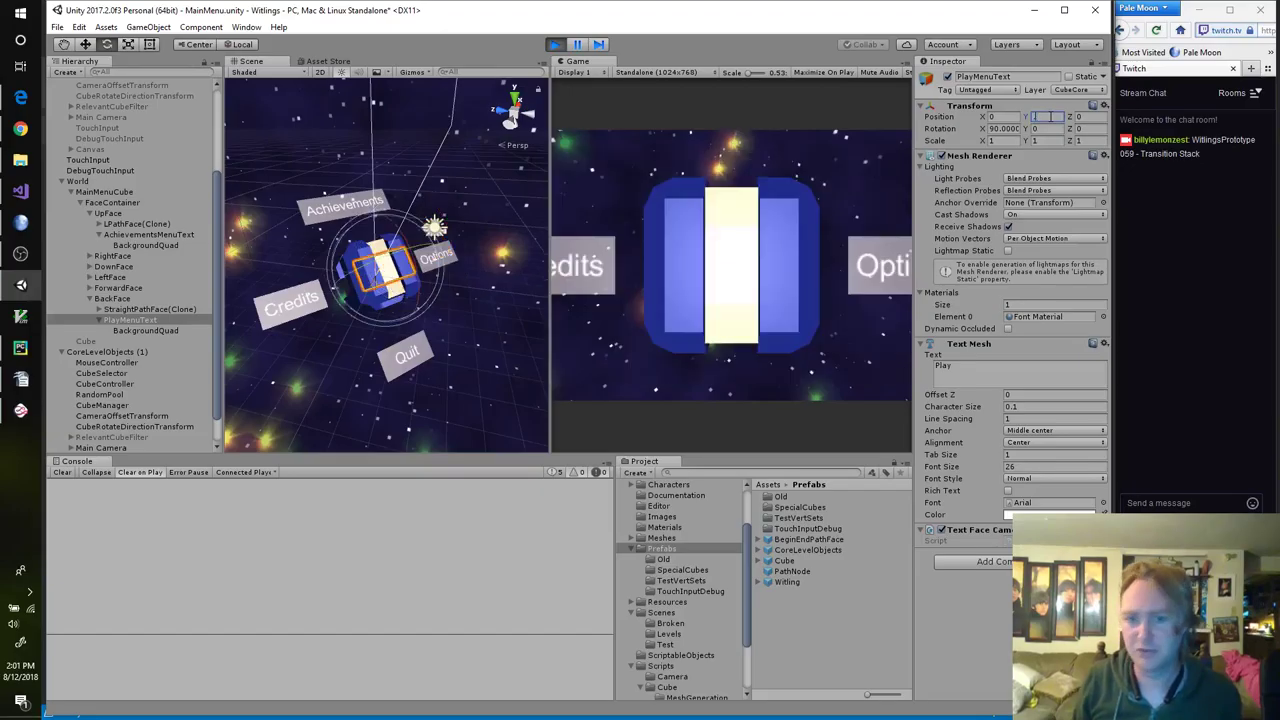
pyautogui.write('5')
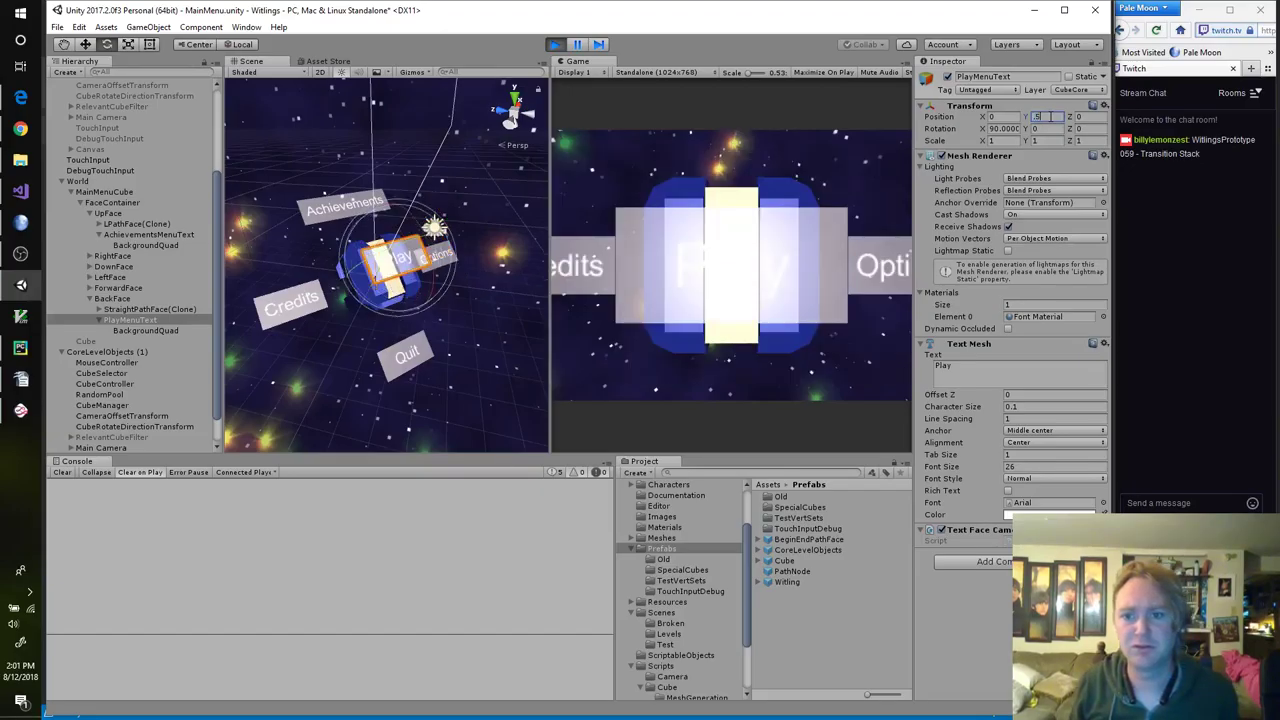
pyautogui.click(1008, 227)
# Step: Turn off PlayMenuText's Receive Shadows, Cast Shadows, Light Probes and Reflection Probes
pyautogui.click(1008, 227)
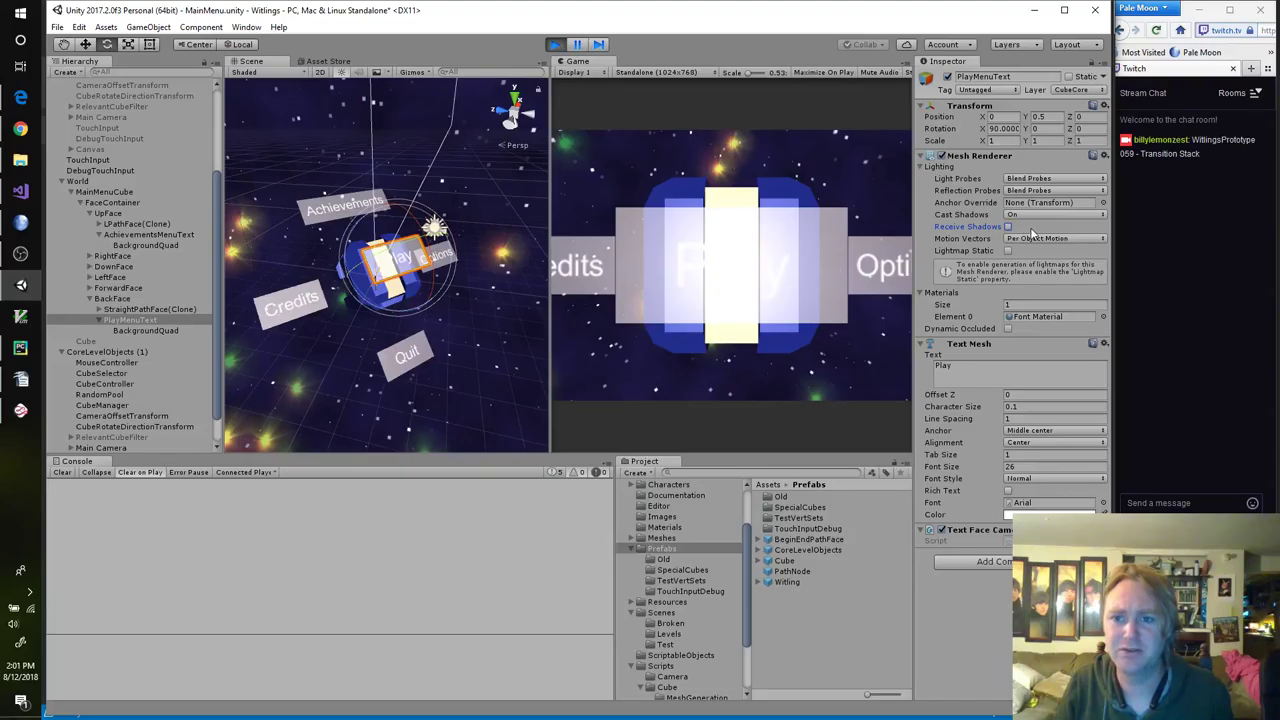
pyautogui.click(1043, 215)
pyautogui.click(1047, 237)
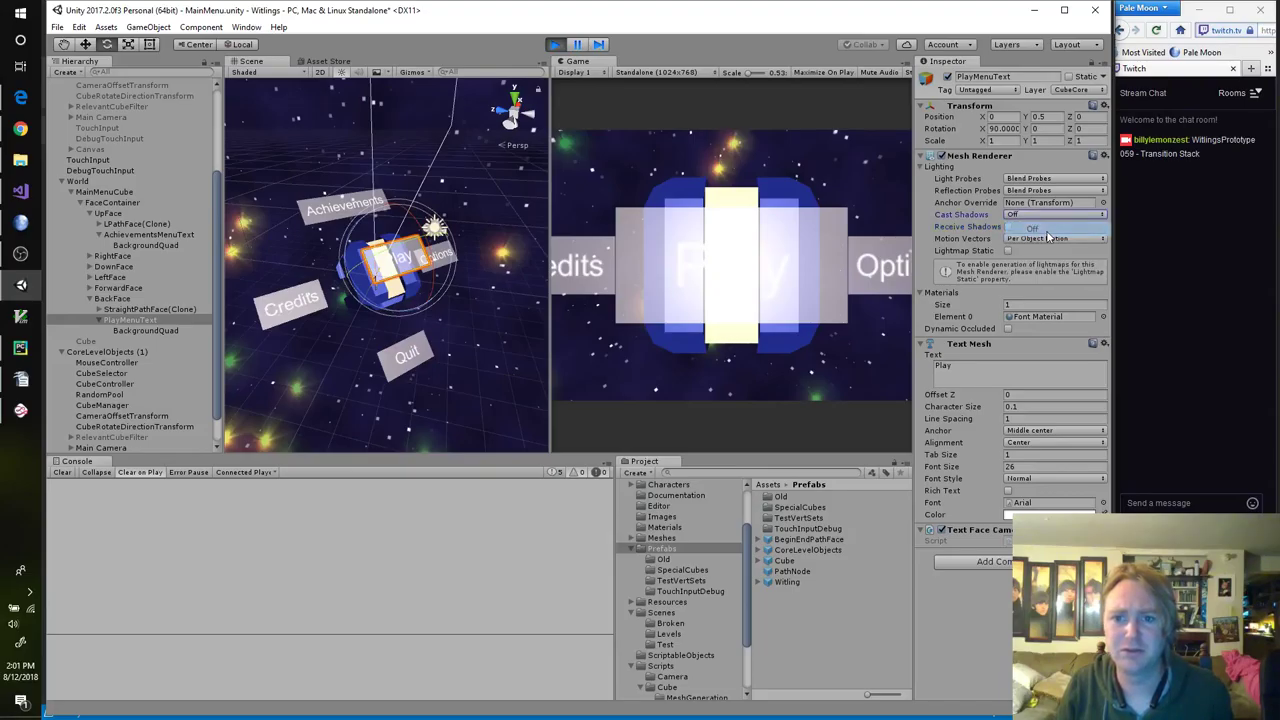
pyautogui.click(1046, 179)
pyautogui.click(1046, 194)
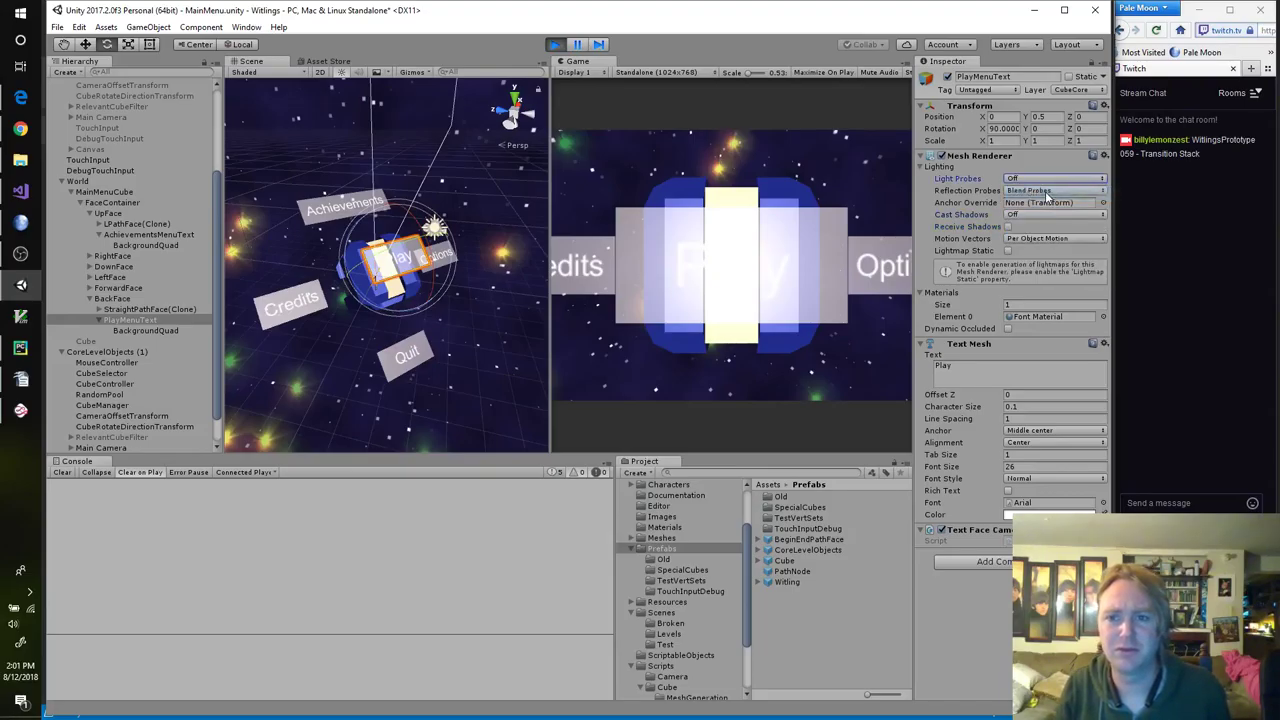
pyautogui.click(1046, 191)
pyautogui.click(1032, 203)
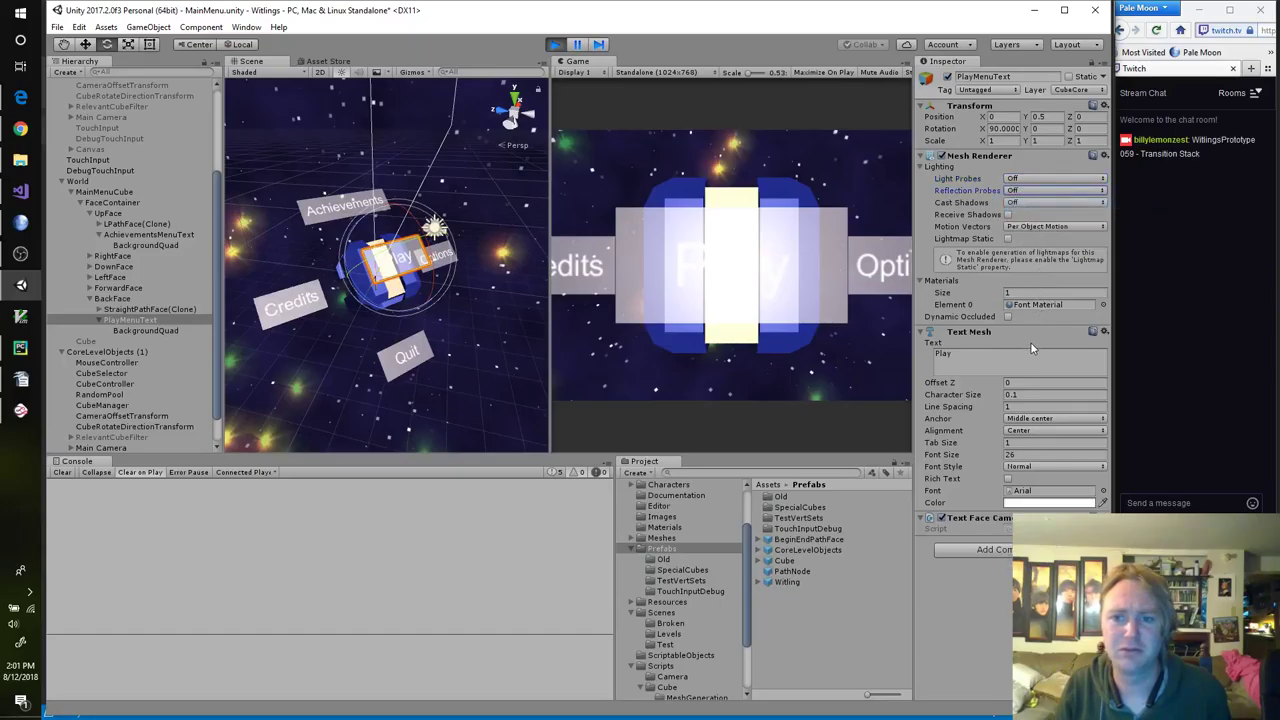
# Step: Try a red colour on the Play text, then revert it to white
pyautogui.click(1034, 500)
pyautogui.click(147, 86)
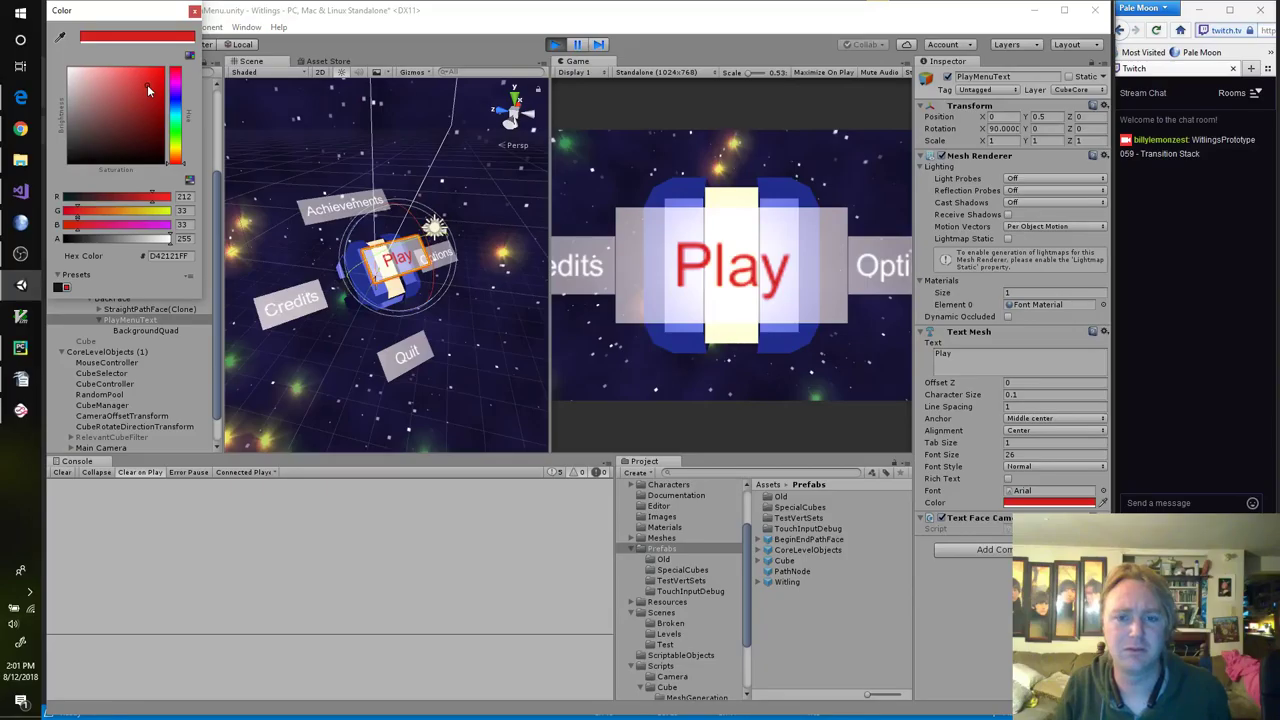
pyautogui.hotkey('ctrl', 'z')
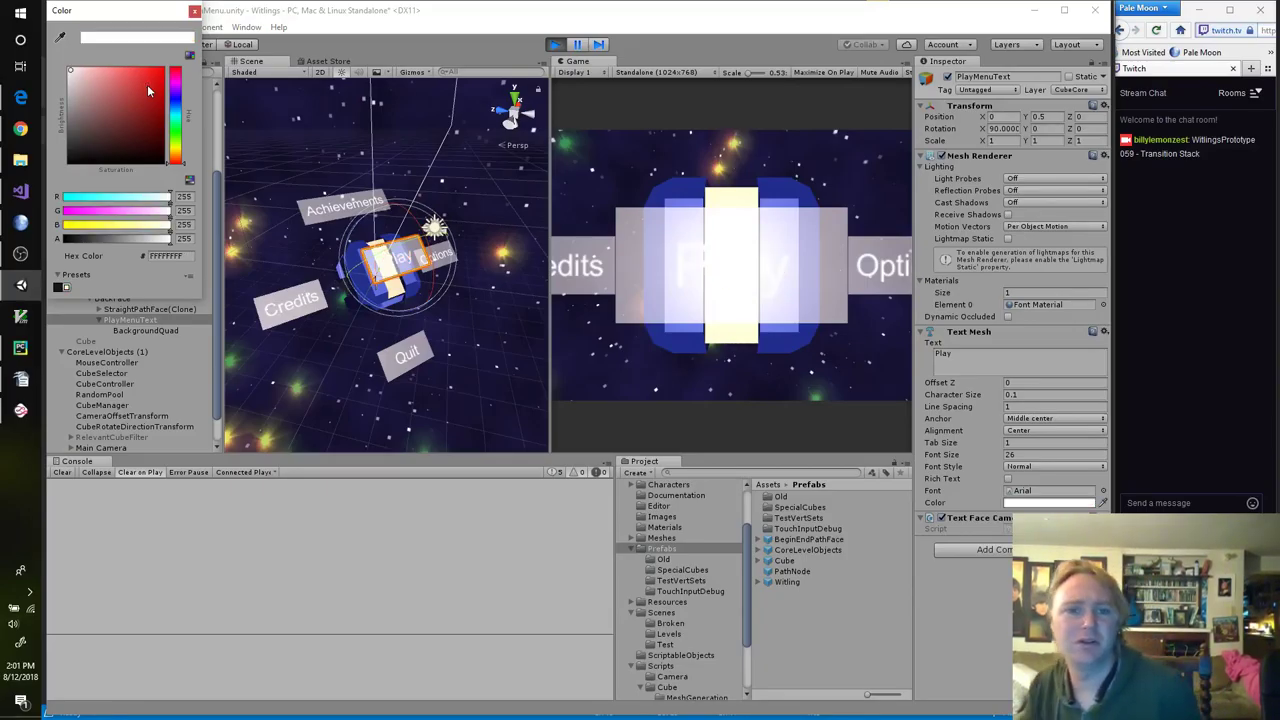
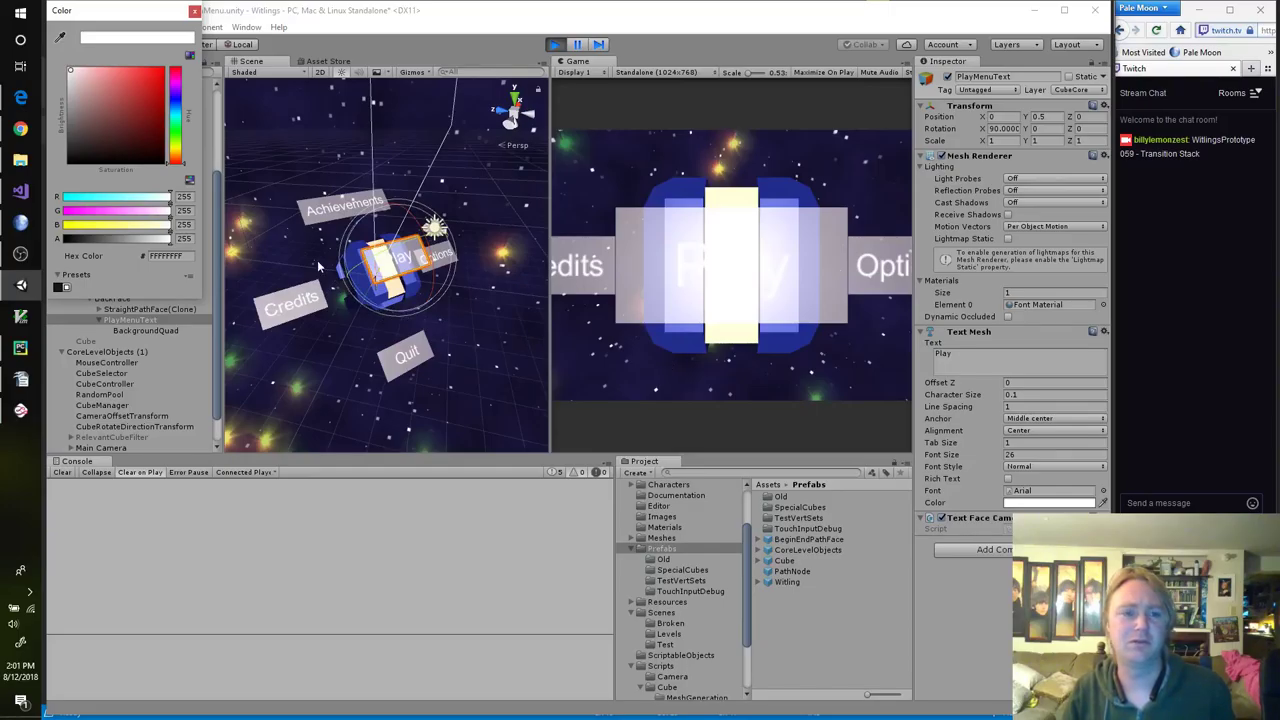
# Step: Add "IgnoreProjector"="True" to the FadeShader SubShader Tags and save the shader
pyautogui.click(194, 10)
pyautogui.hotkey('alt', 'Tab')
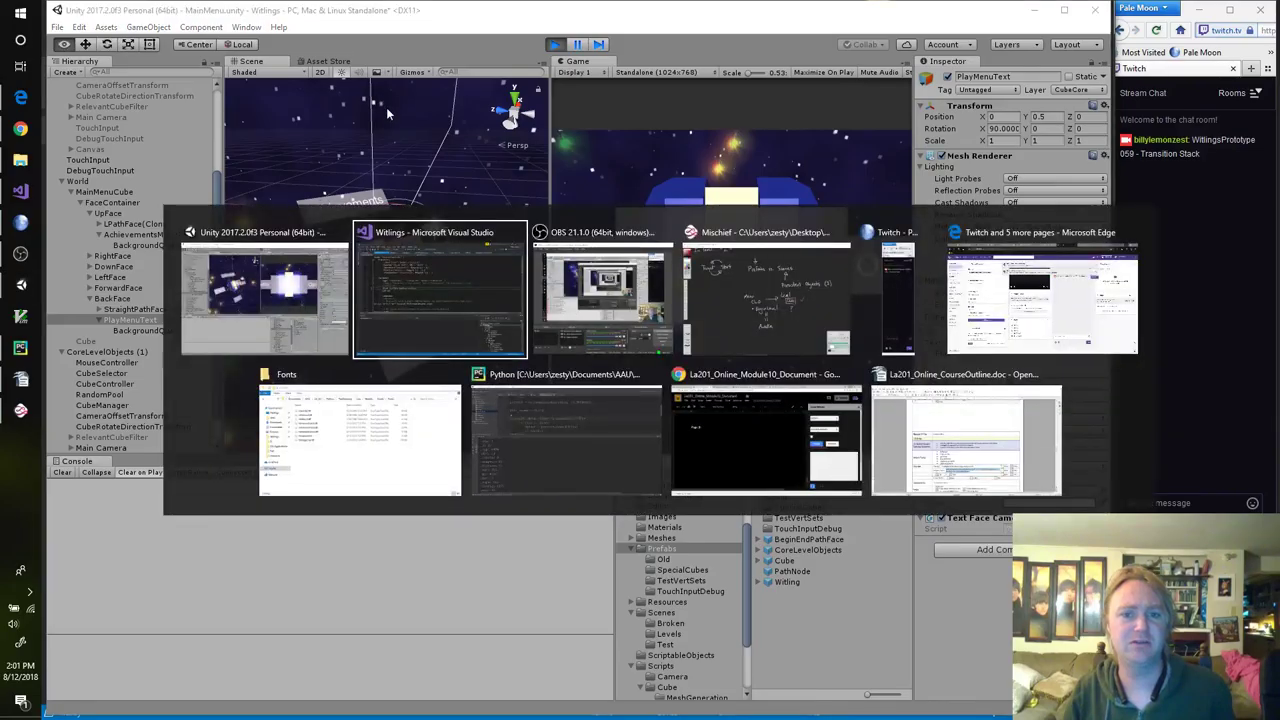
pyautogui.click(628, 243)
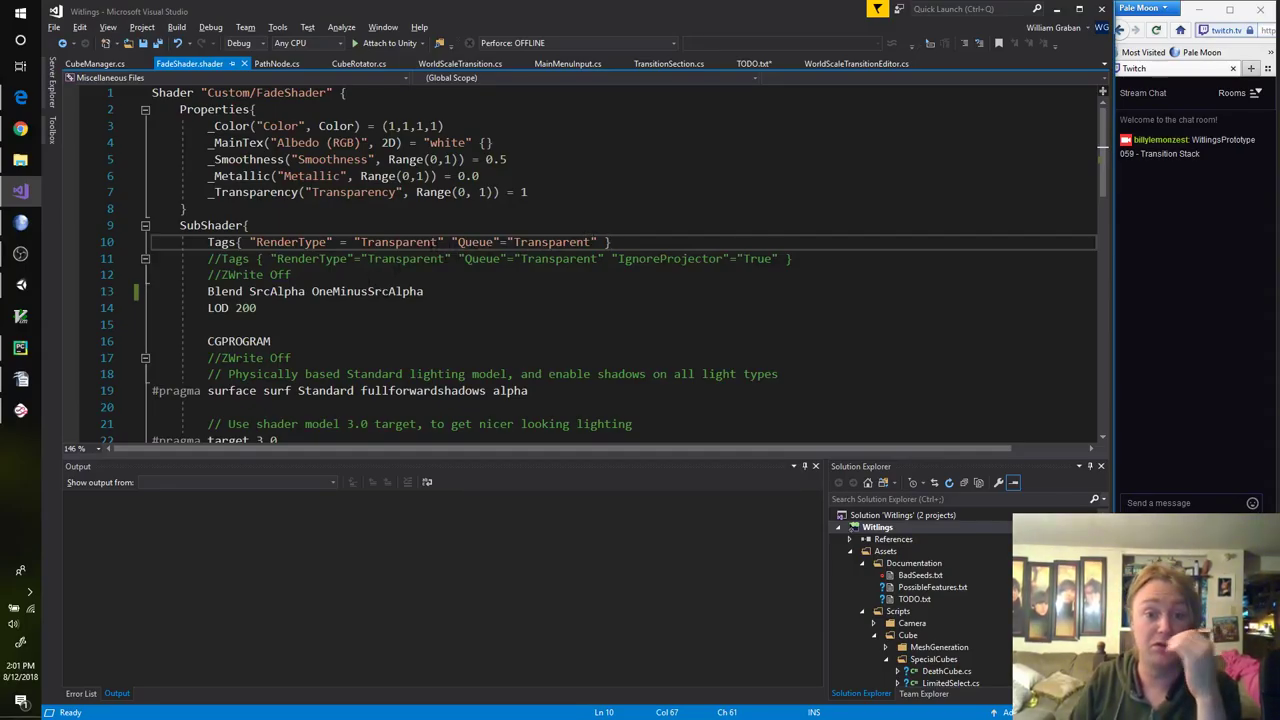
pyautogui.press('Left')
pyautogui.scroll(-3, 630, 321)
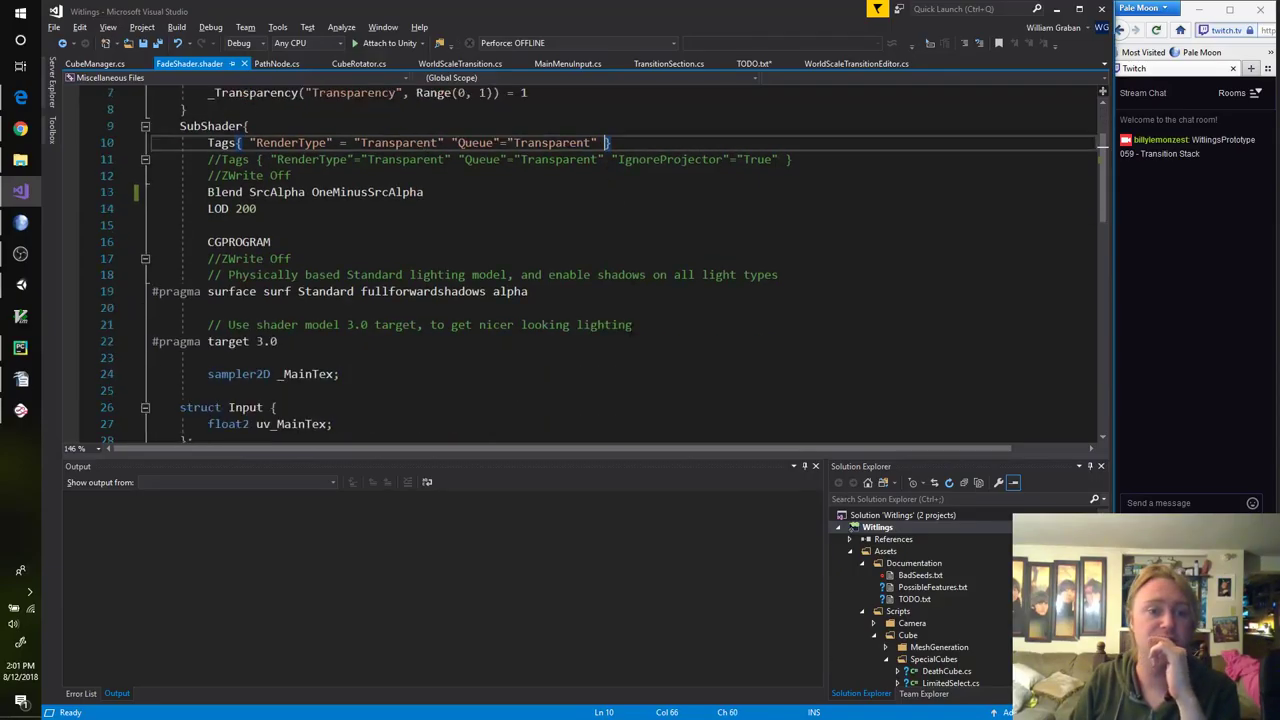
pyautogui.scroll(-4, 630, 330)
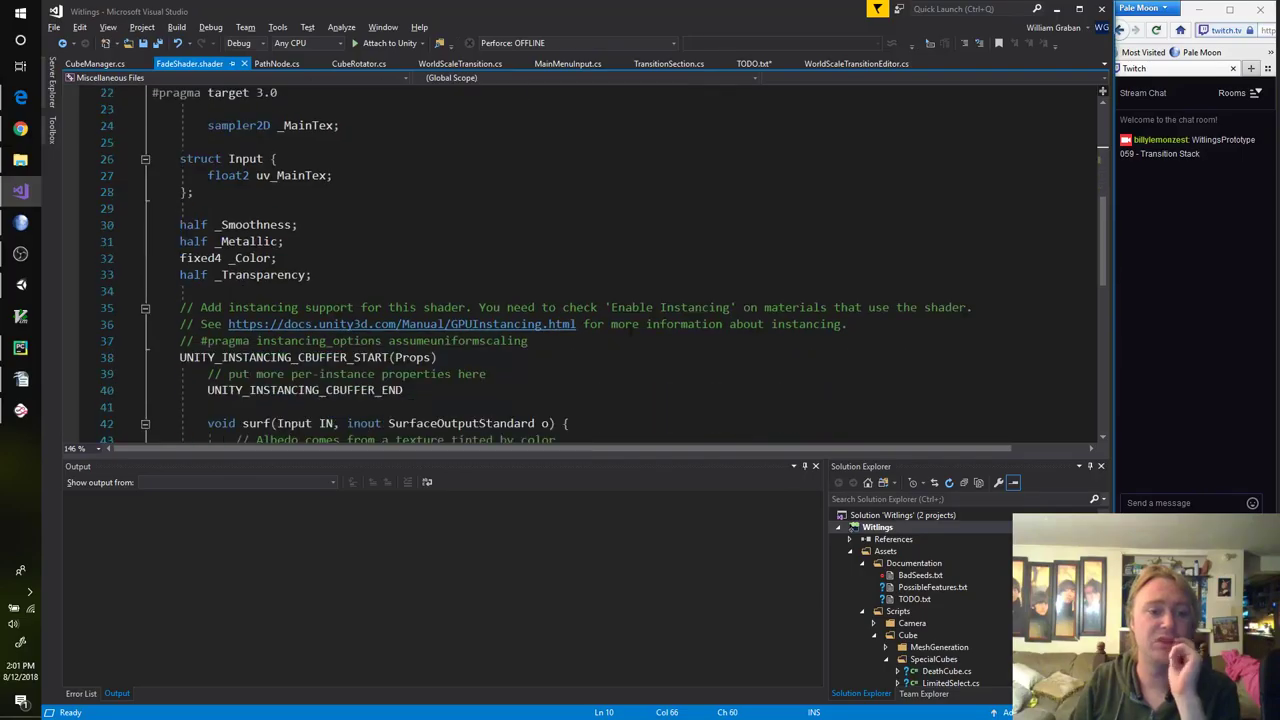
pyautogui.scroll(-4, 629, 325)
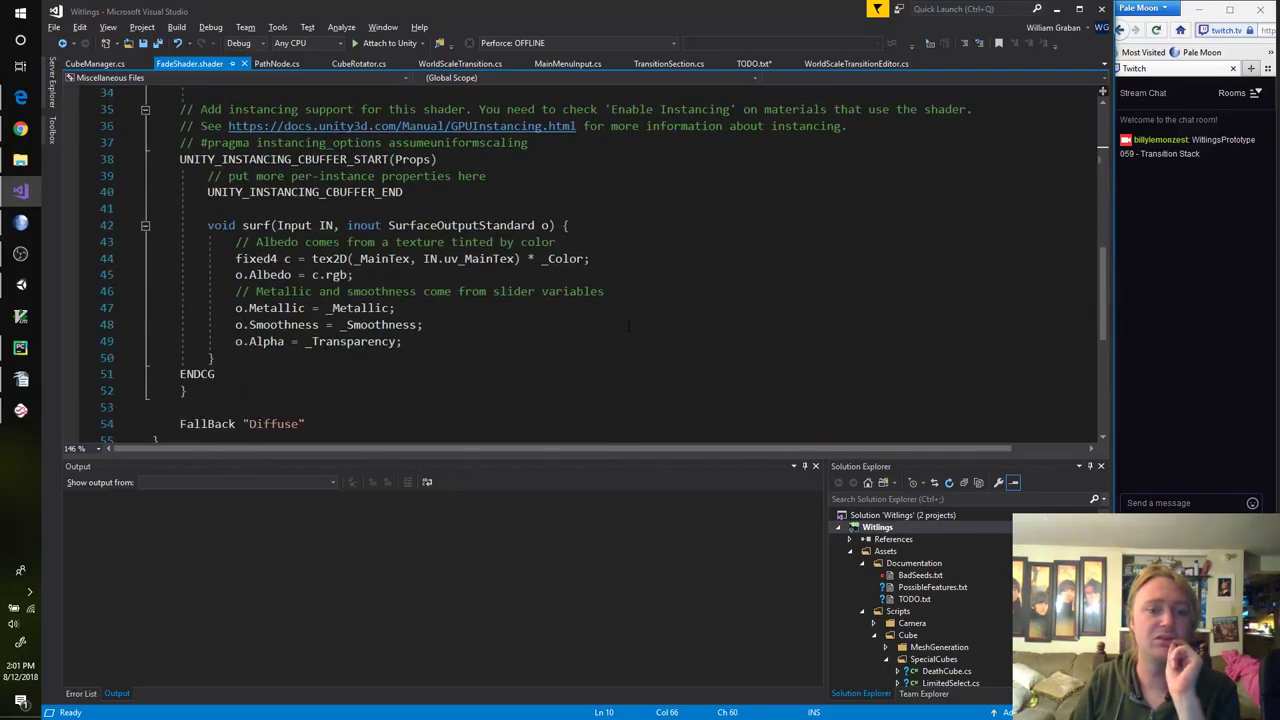
pyautogui.scroll(11, 629, 325)
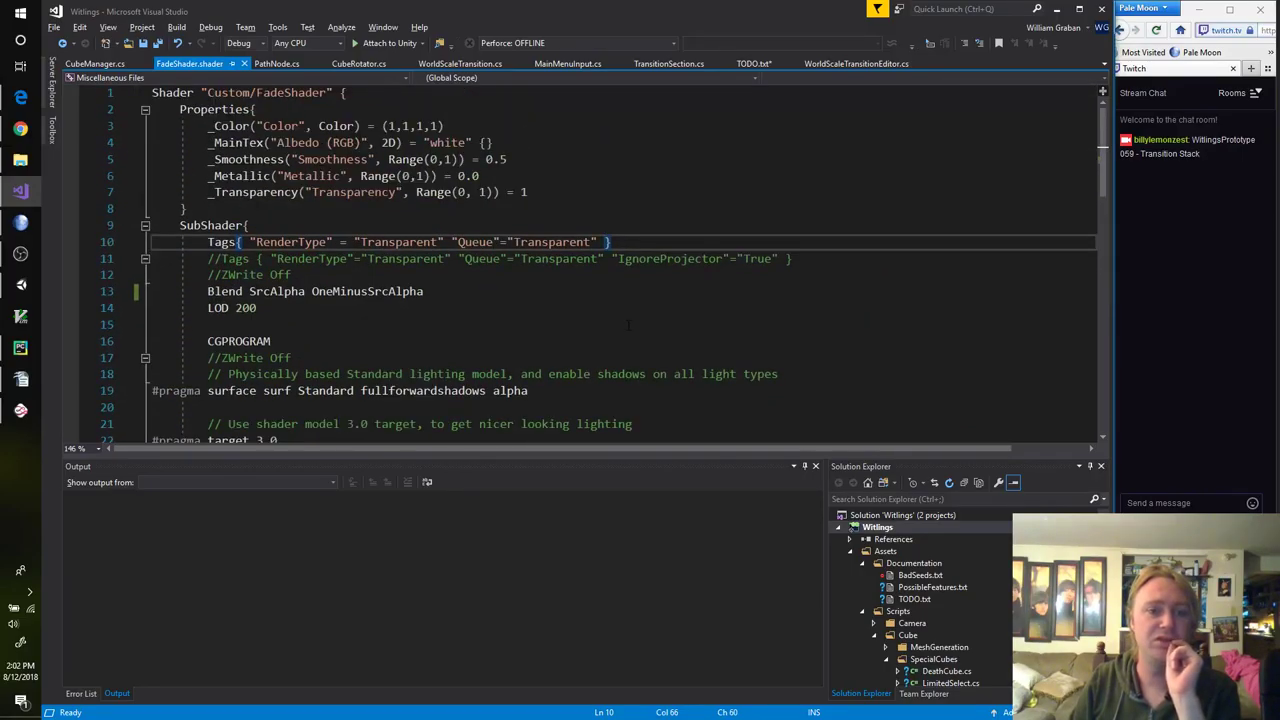
pyautogui.write('"Ig')
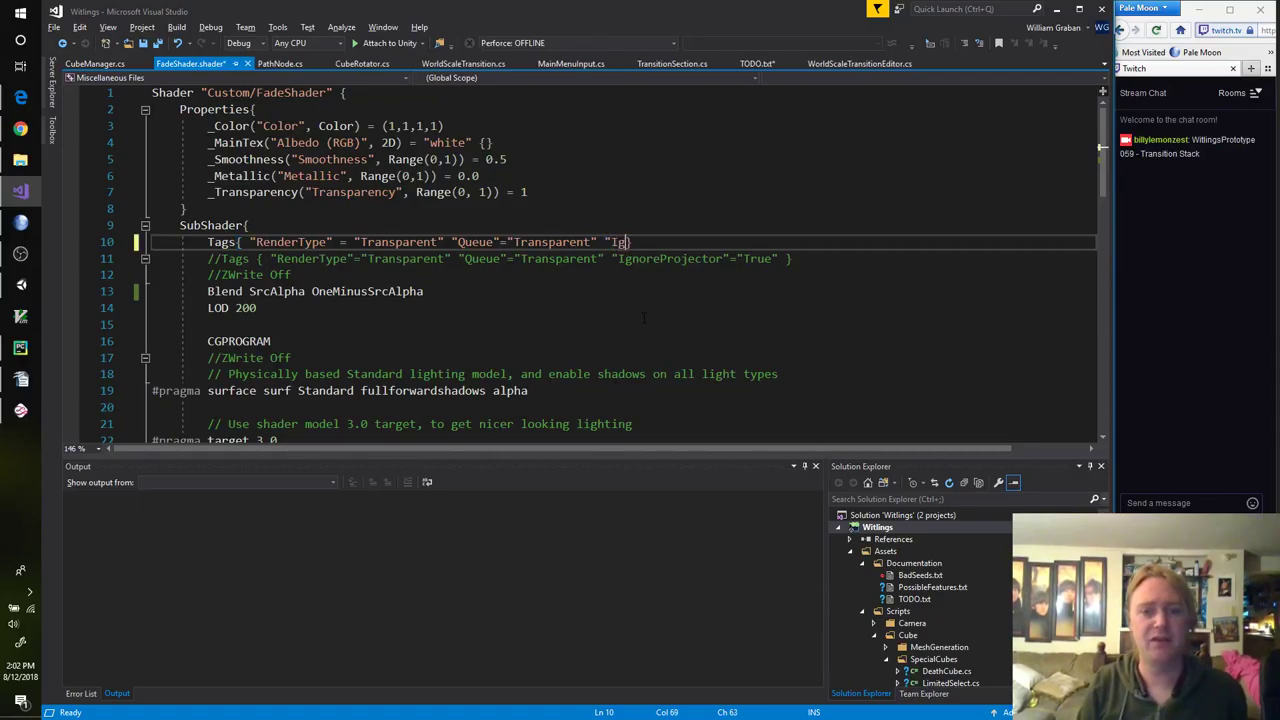
pyautogui.write('noreProjector')
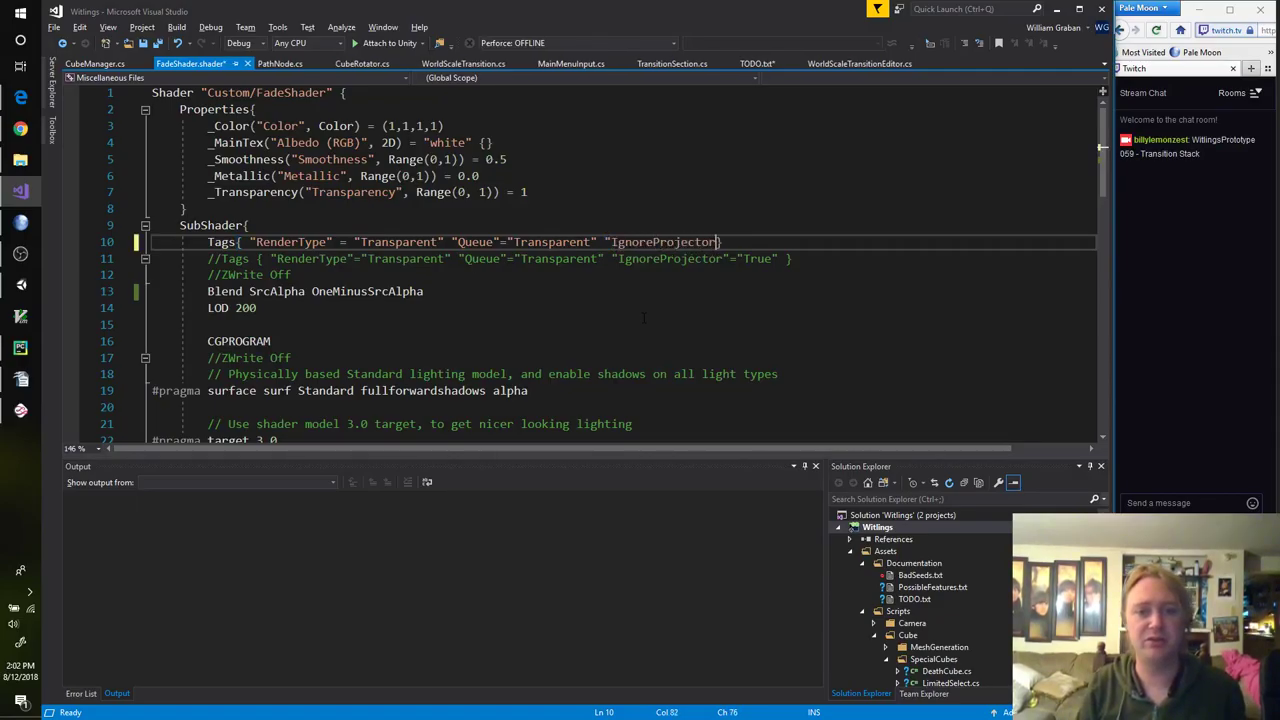
pyautogui.write('"="True"')
pyautogui.hotkey('ctrl', 's')
pyautogui.hotkey('alt', 'Tab')
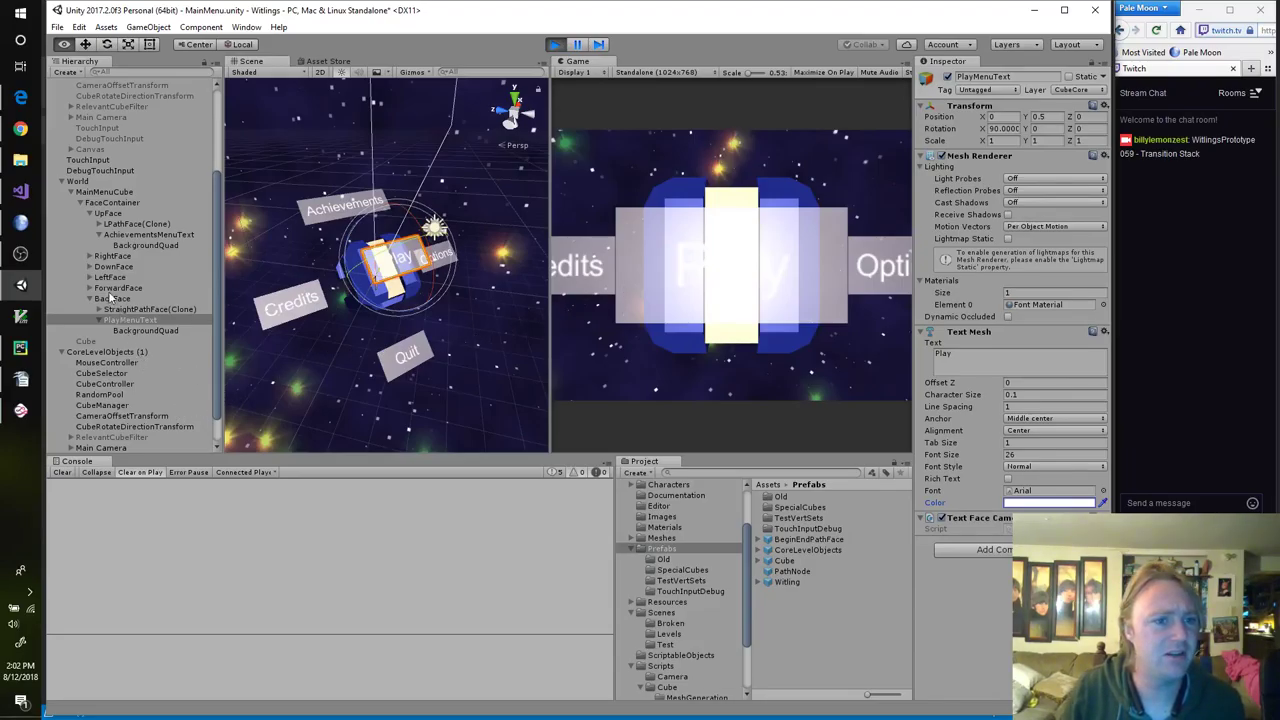
# Step: Search the Hierarchy for 'light' and deactivate the first CameraLight
pyautogui.scroll(4, 99, 266)
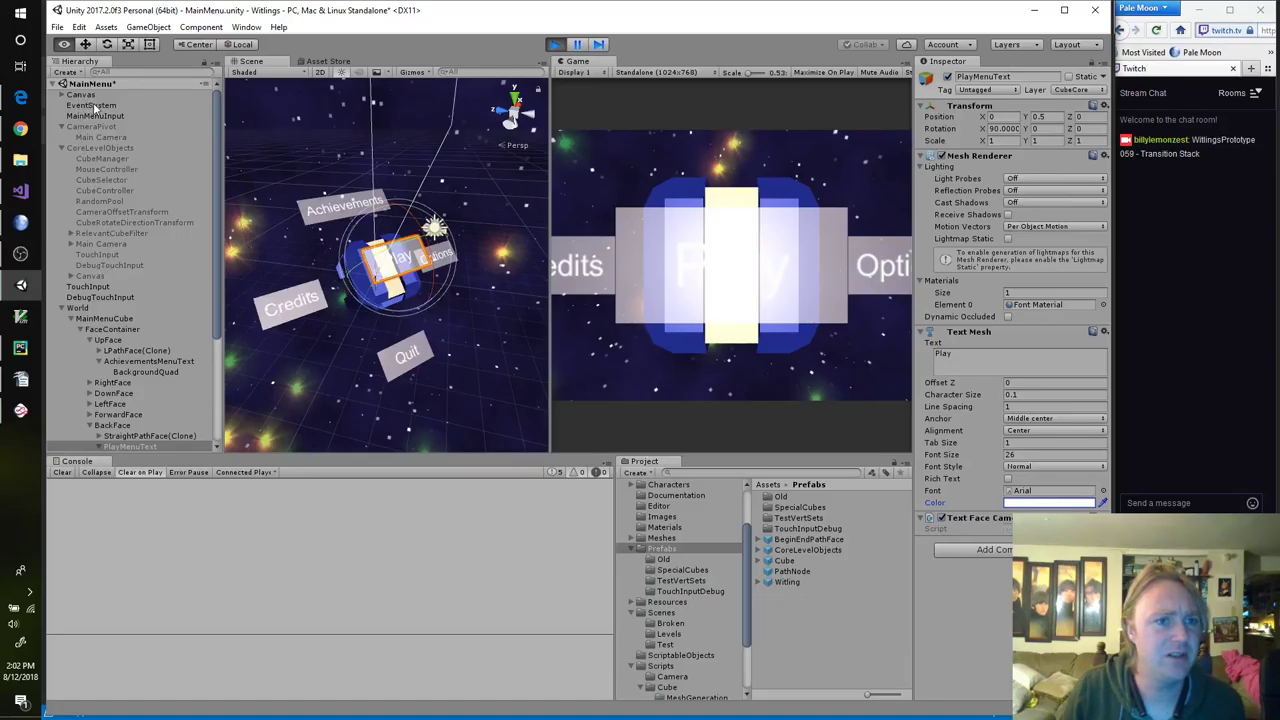
pyautogui.click(62, 93)
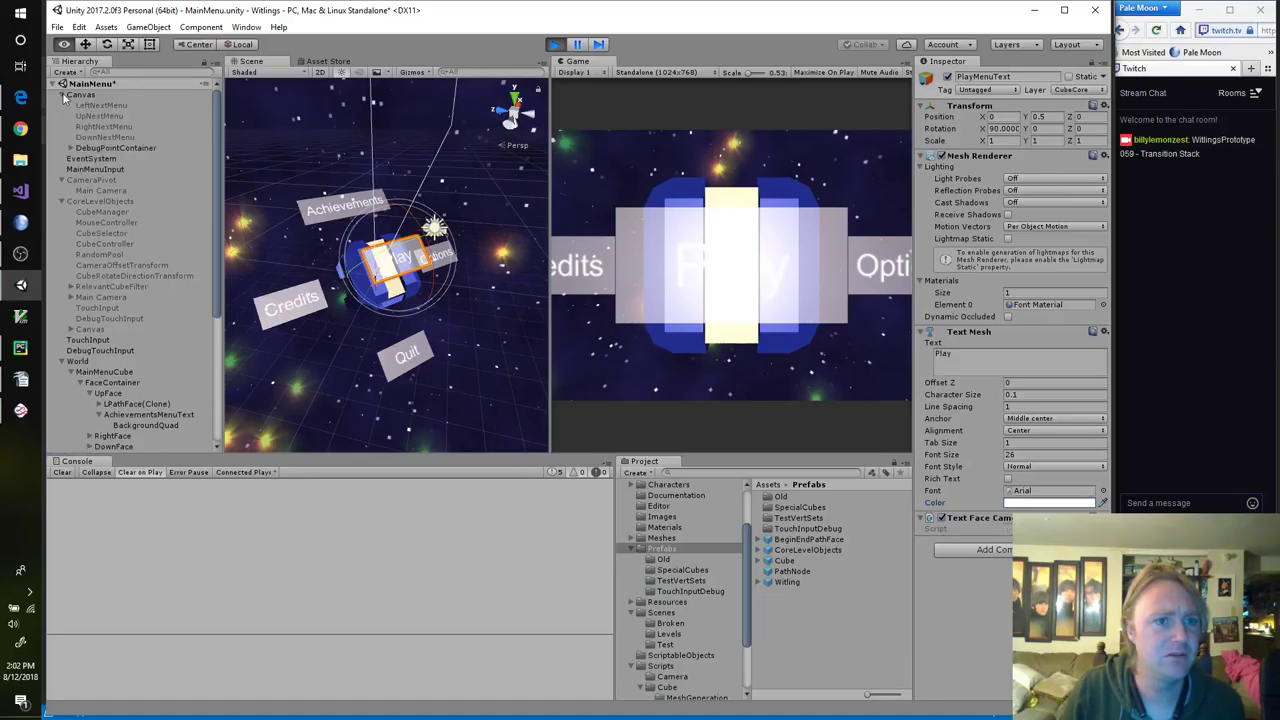
pyautogui.click(128, 73)
pyautogui.write('light')
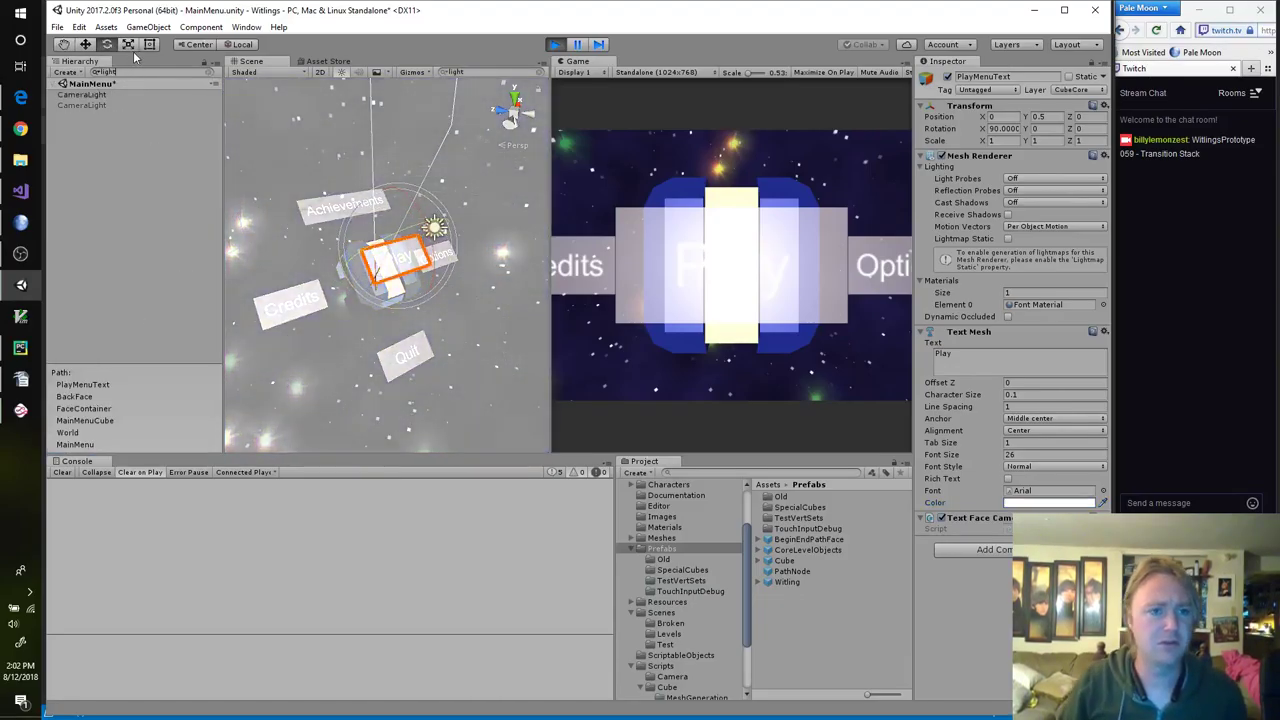
pyautogui.click(100, 94)
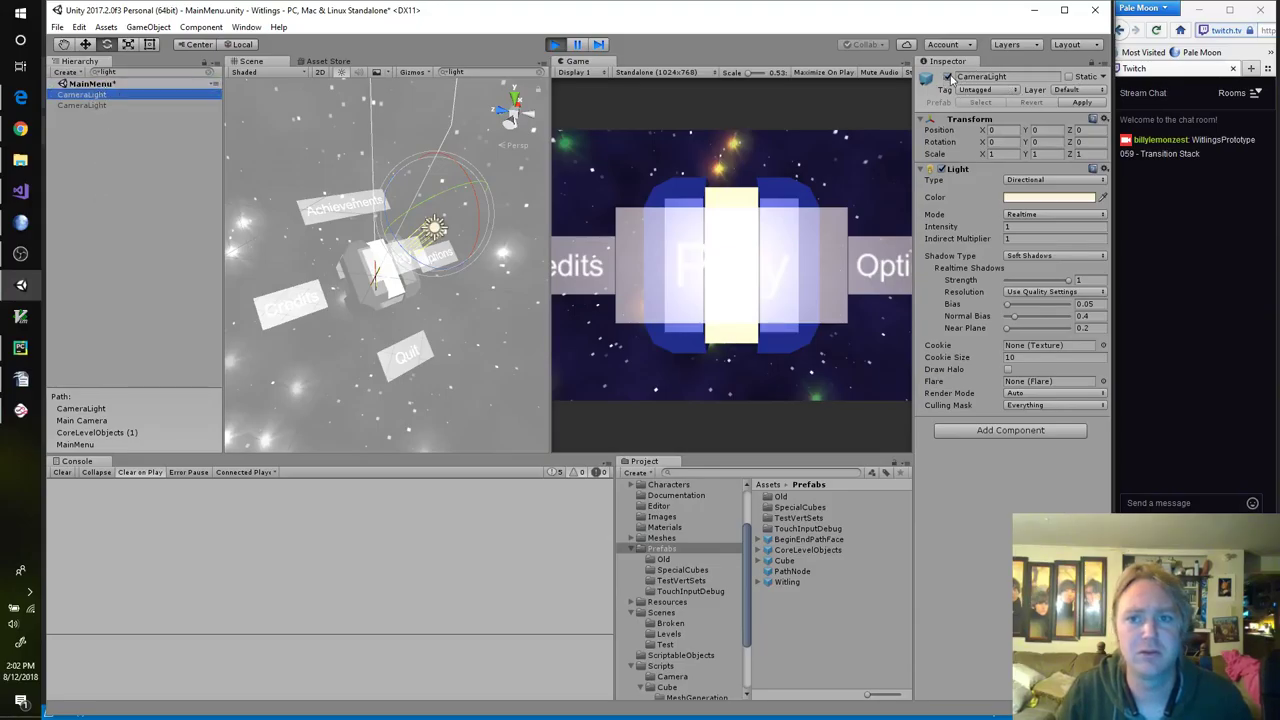
pyautogui.click(947, 76)
# Step: Compare the two CameraLight objects, then clear the 'light' search
pyautogui.click(132, 104)
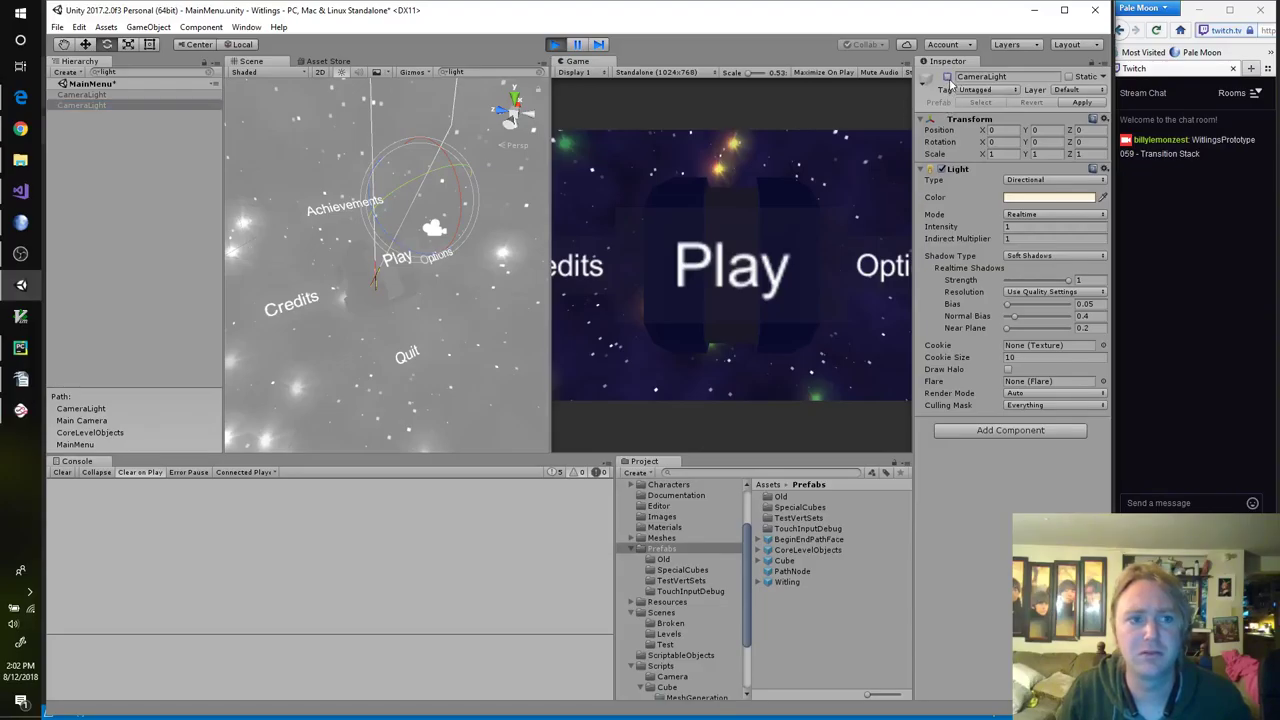
pyautogui.click(117, 162)
pyautogui.click(96, 96)
pyautogui.click(93, 104)
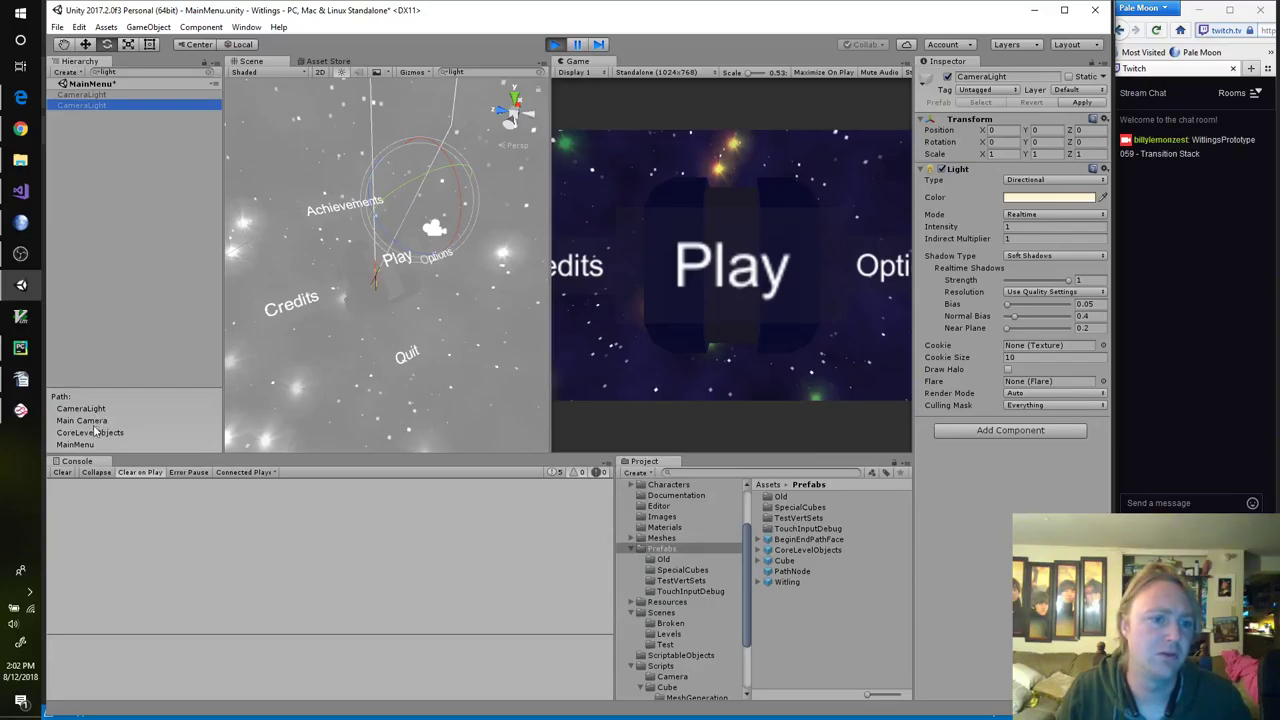
pyautogui.click(92, 94)
pyautogui.click(93, 105)
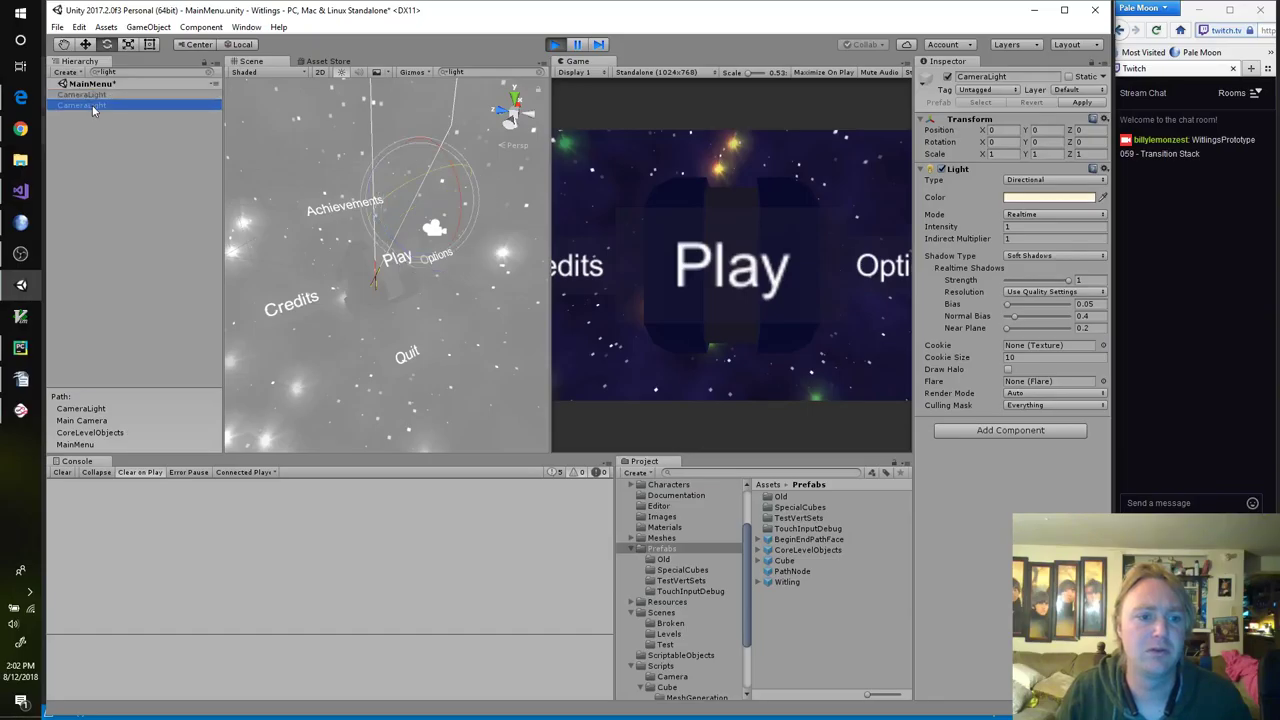
pyautogui.click(96, 95)
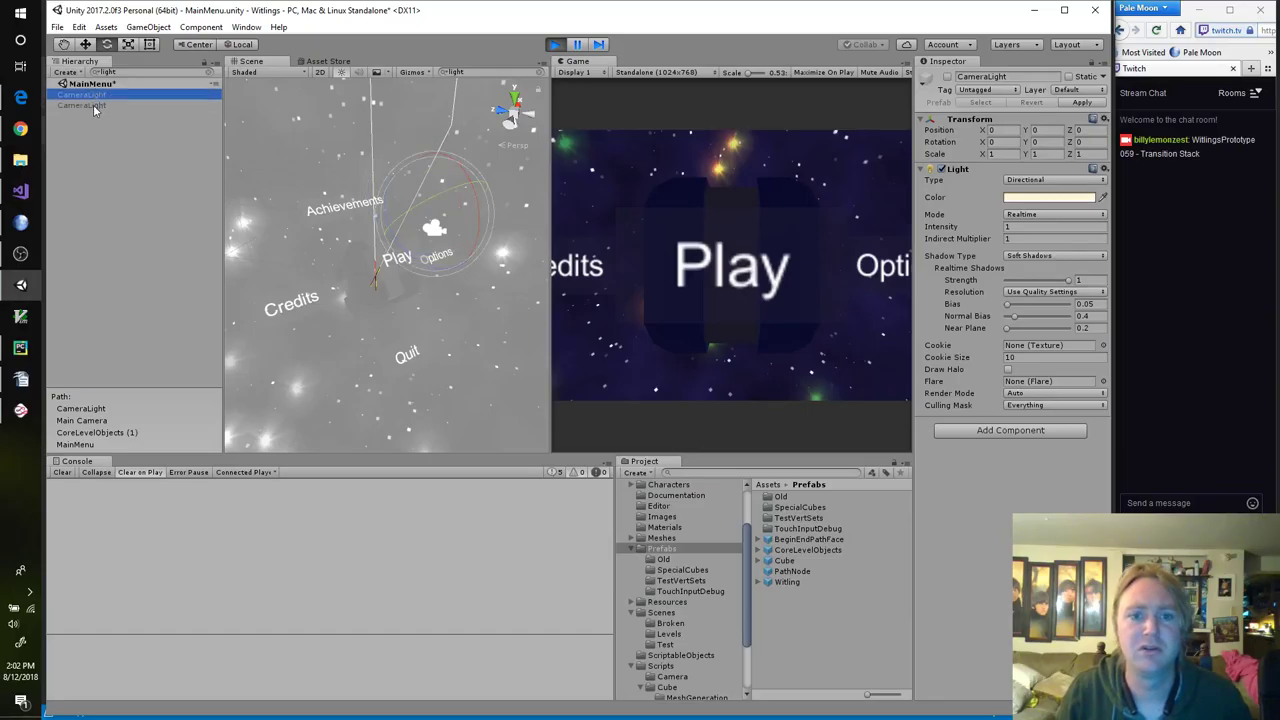
pyautogui.click(93, 105)
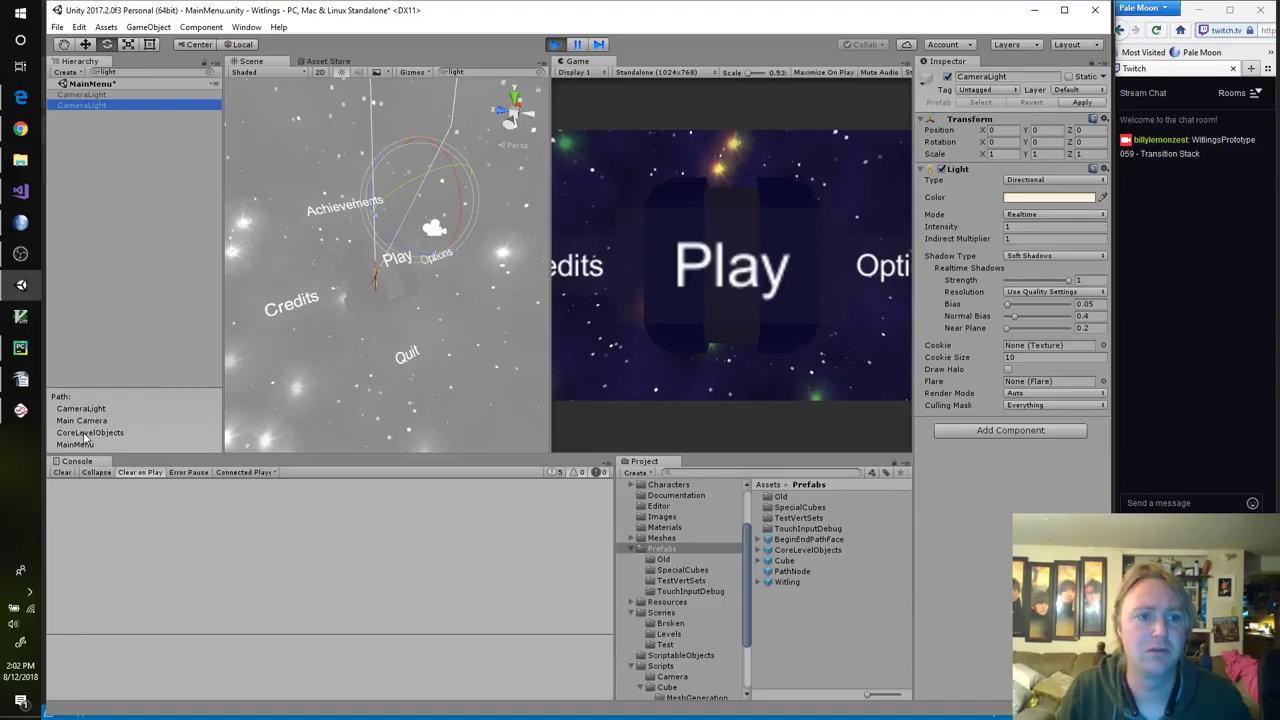
pyautogui.click(208, 73)
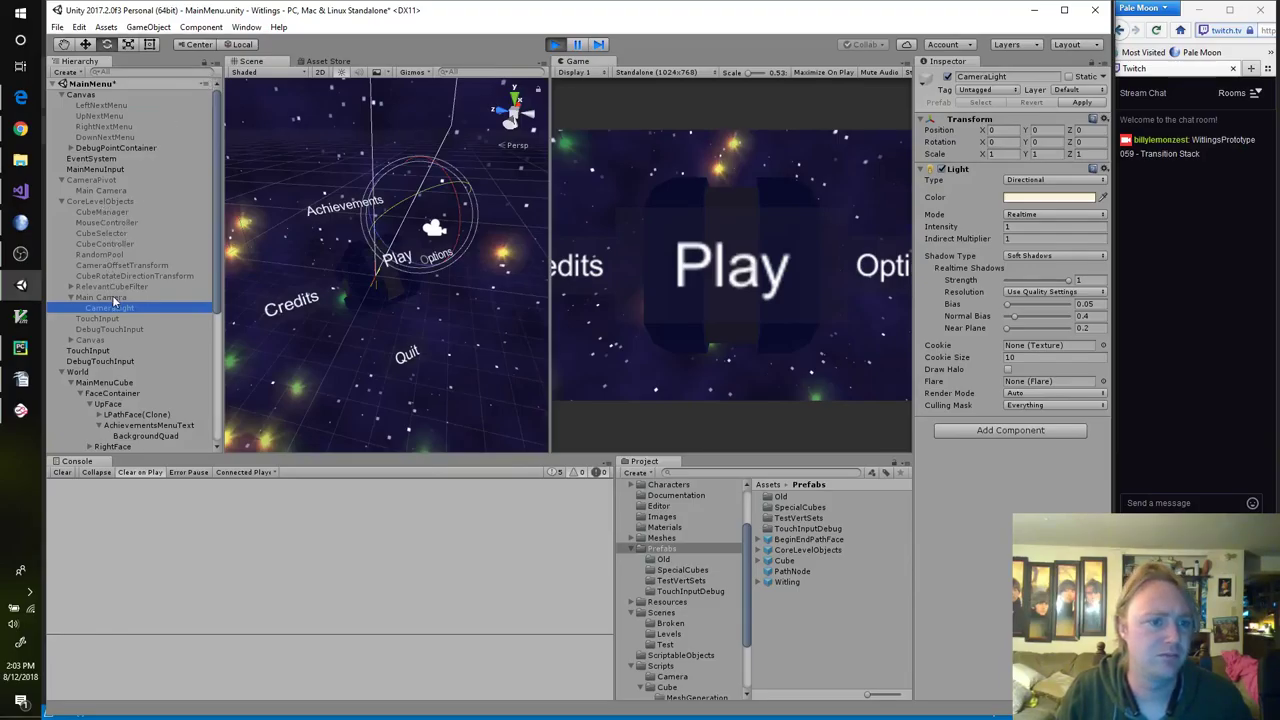
pyautogui.click(115, 202)
pyautogui.click(947, 78)
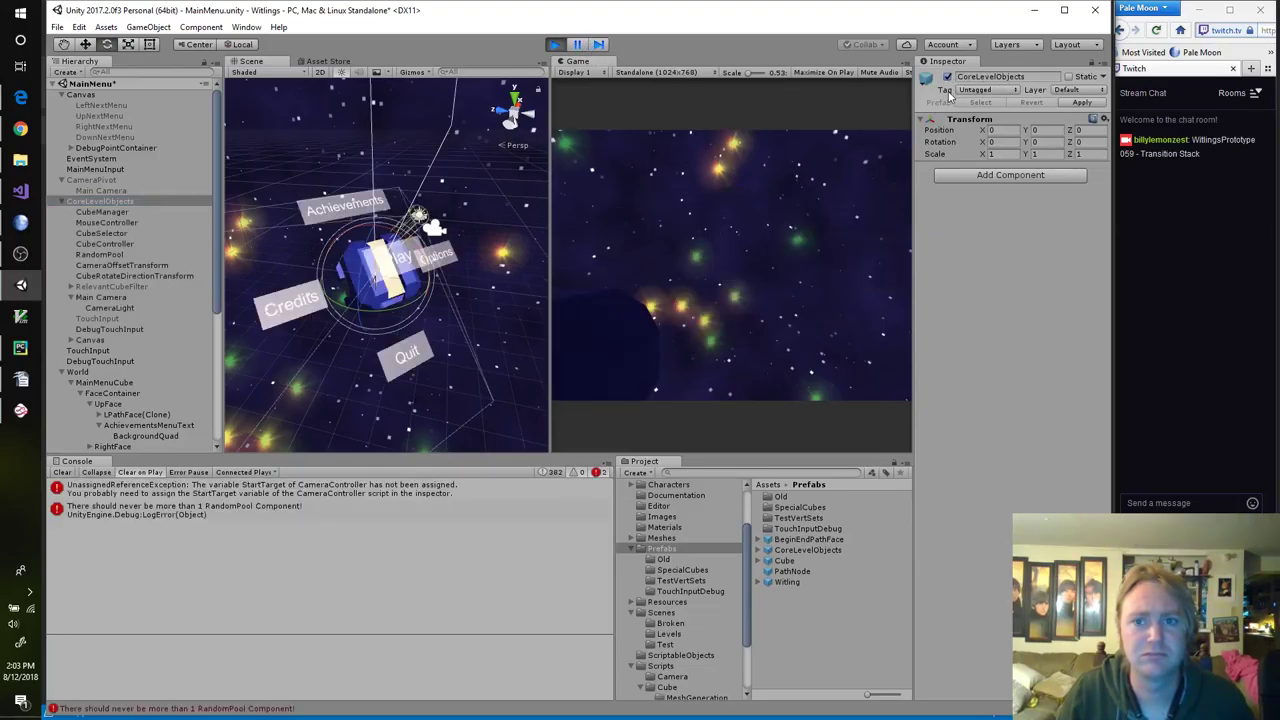
pyautogui.click(947, 78)
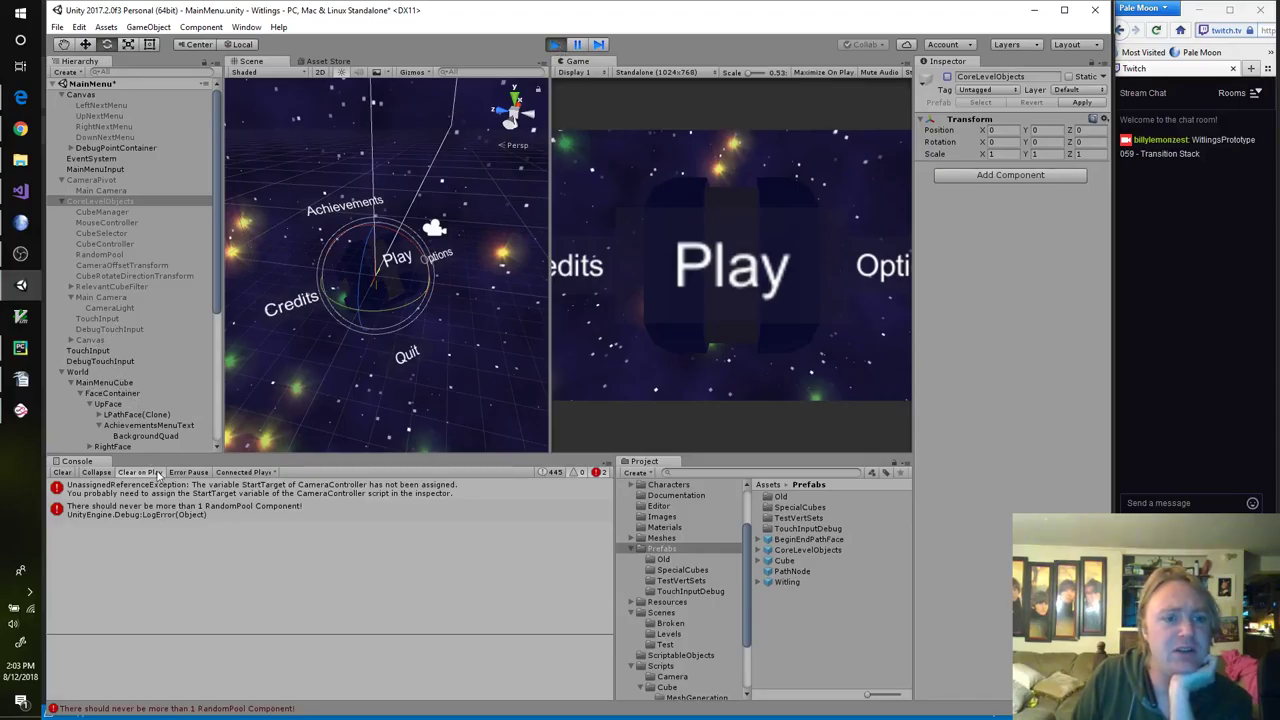
pyautogui.scroll(-3, 133, 423)
pyautogui.scroll(-4, 133, 423)
pyautogui.click(147, 311)
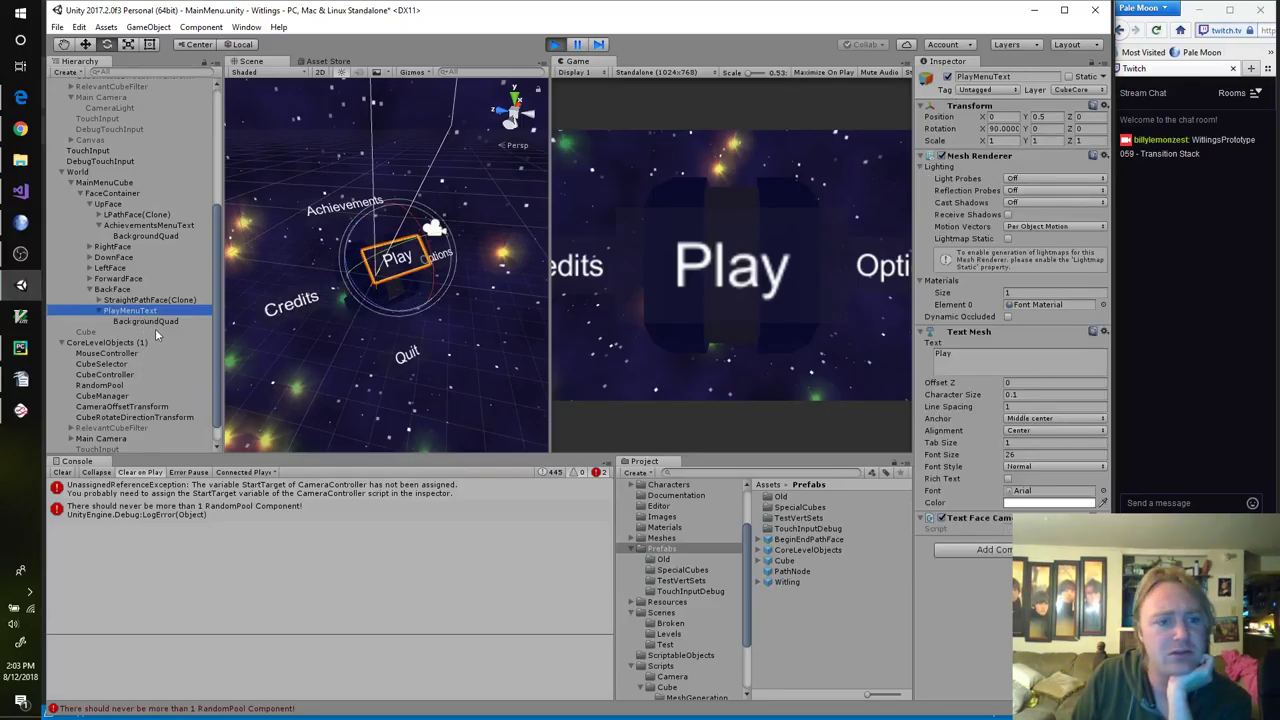
pyautogui.scroll(-1, 156, 330)
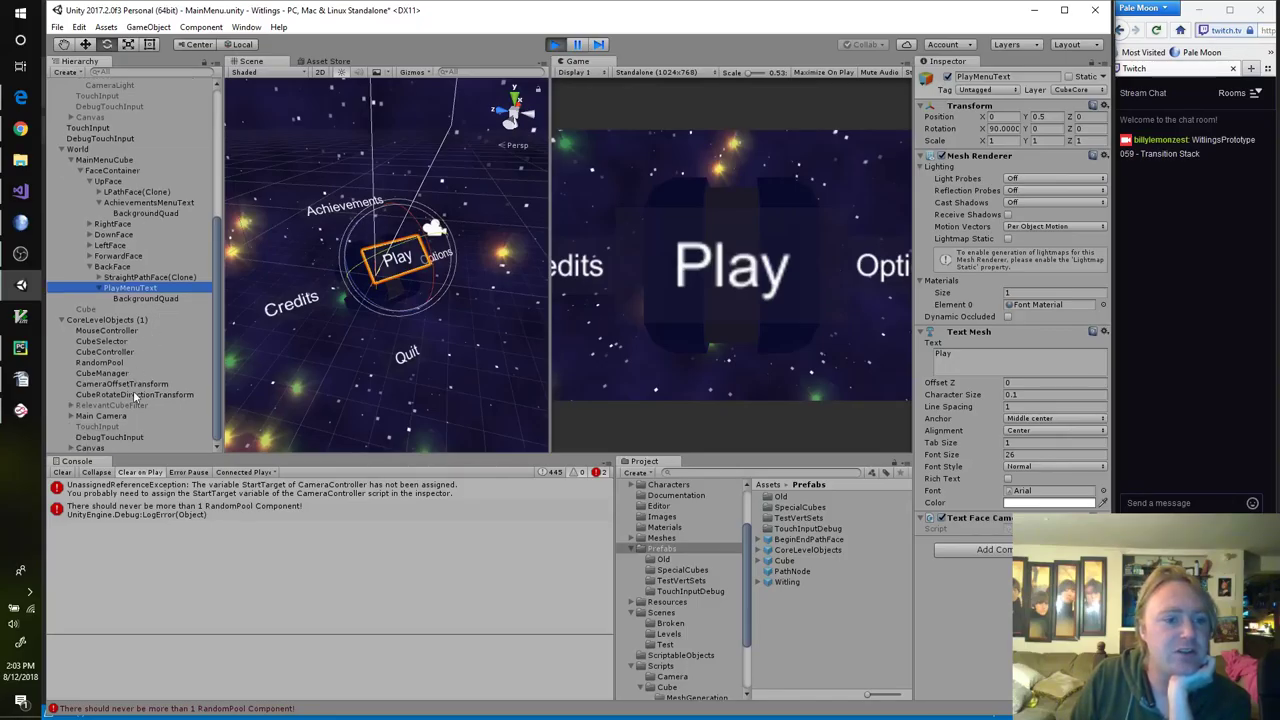
pyautogui.click(71, 416)
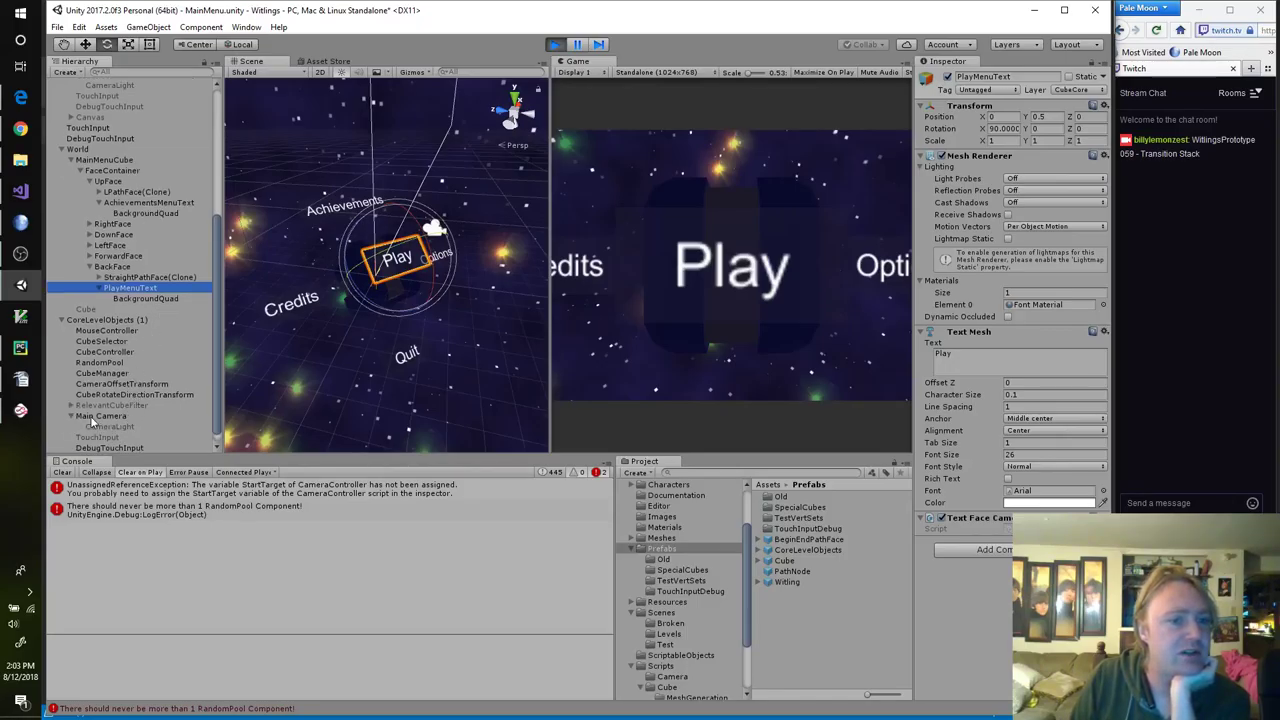
pyautogui.click(104, 418)
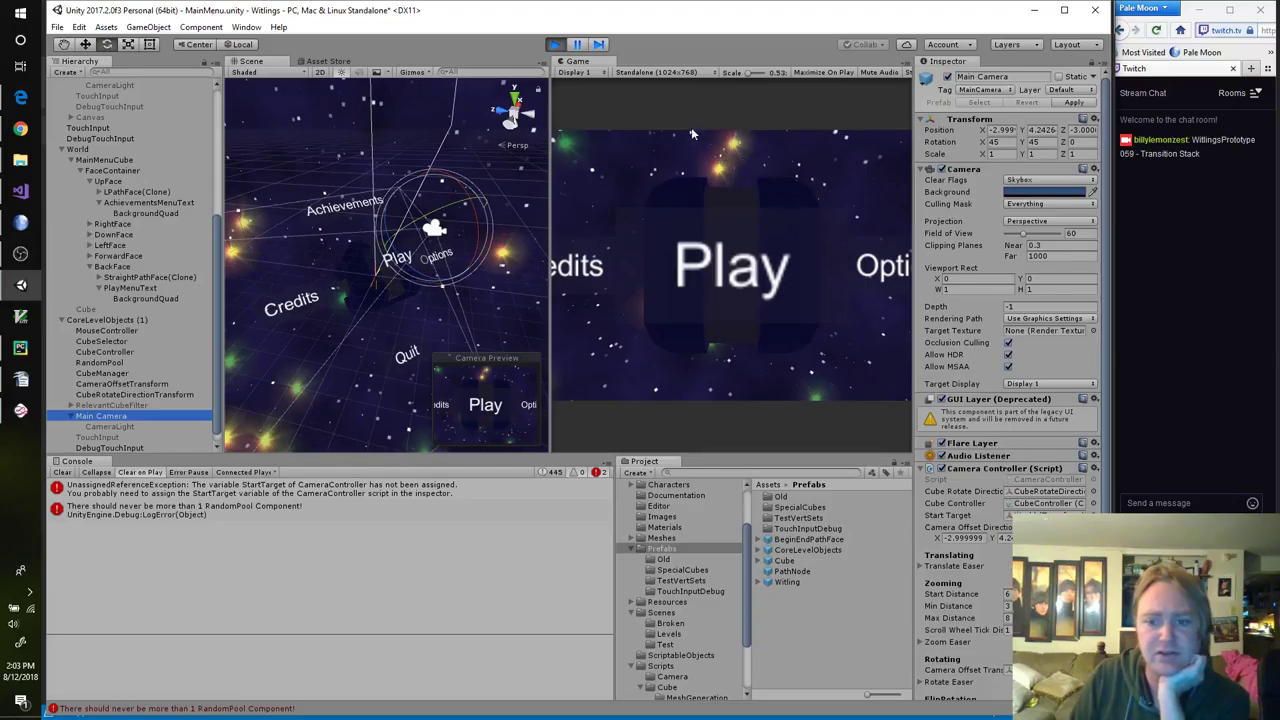
pyautogui.click(555, 45)
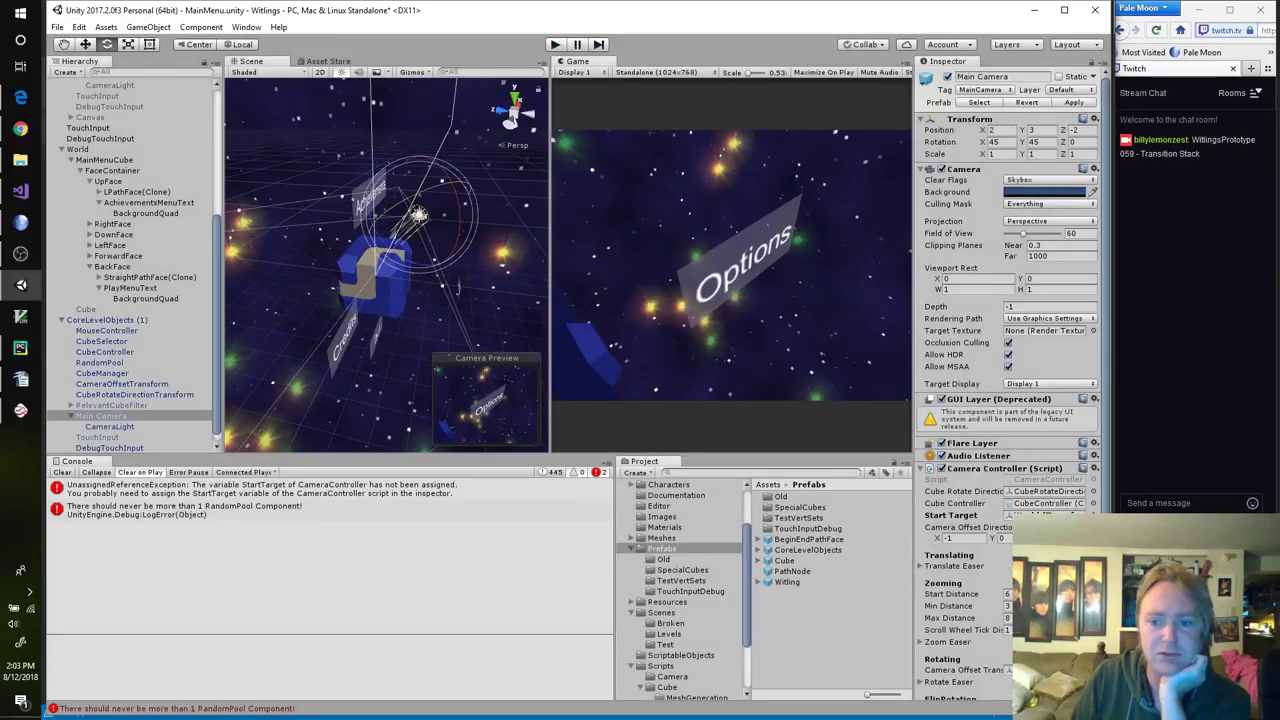
pyautogui.write('10')
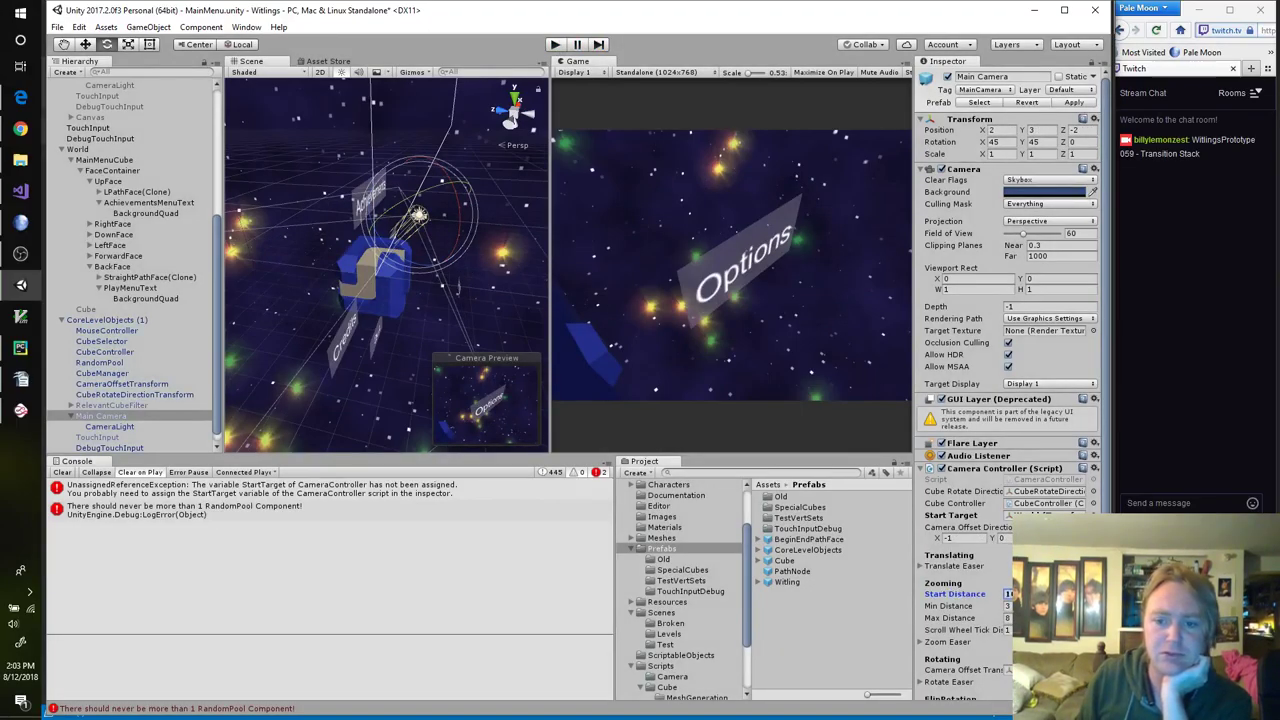
pyautogui.click(1008, 618)
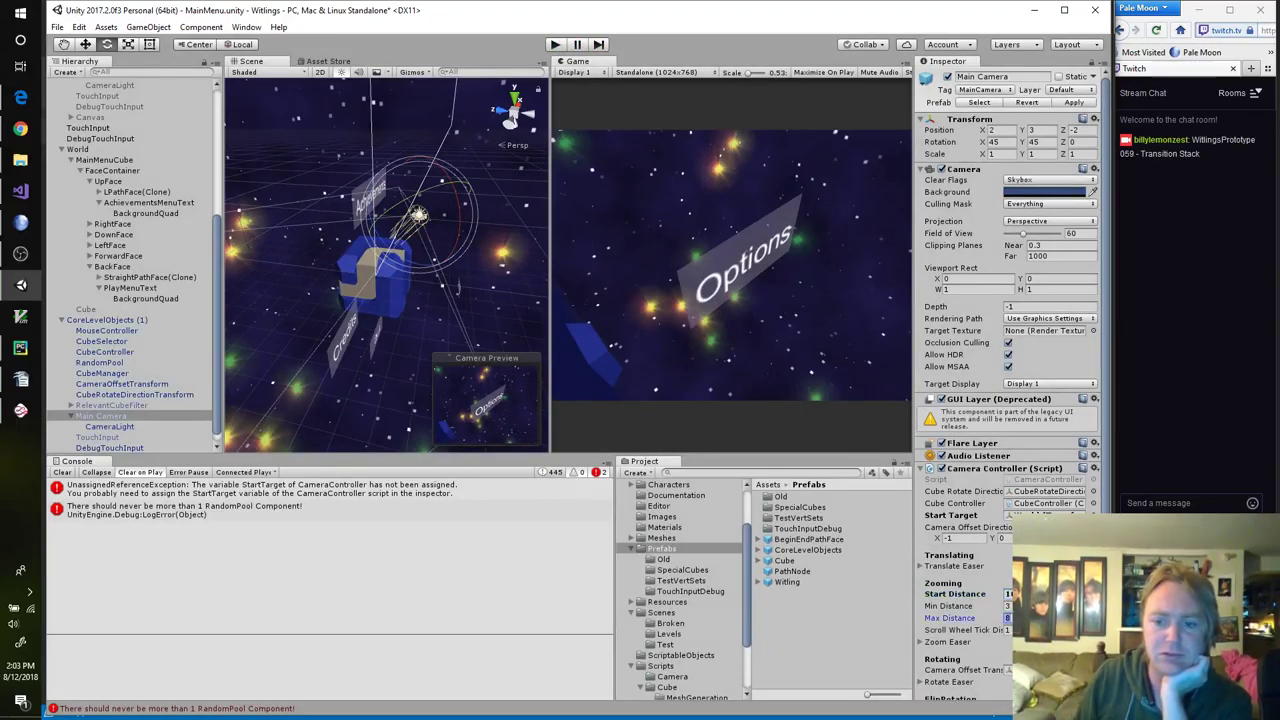
pyautogui.write('10')
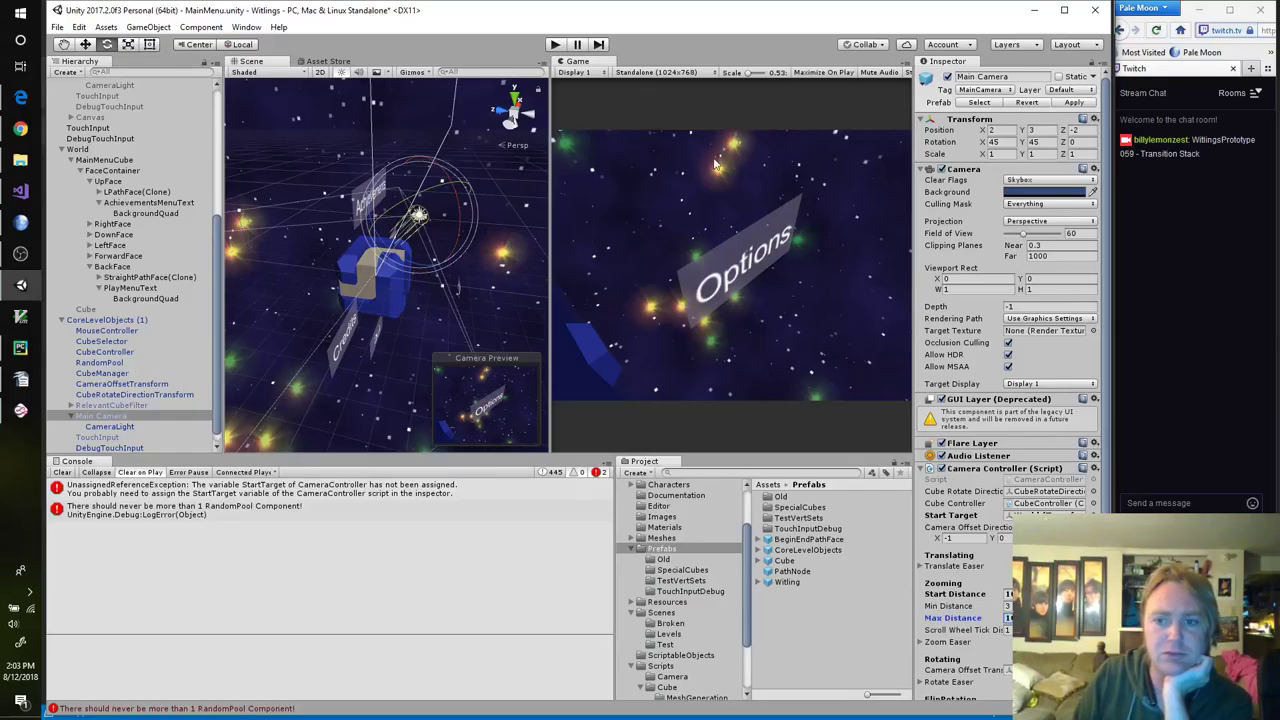
pyautogui.click(552, 45)
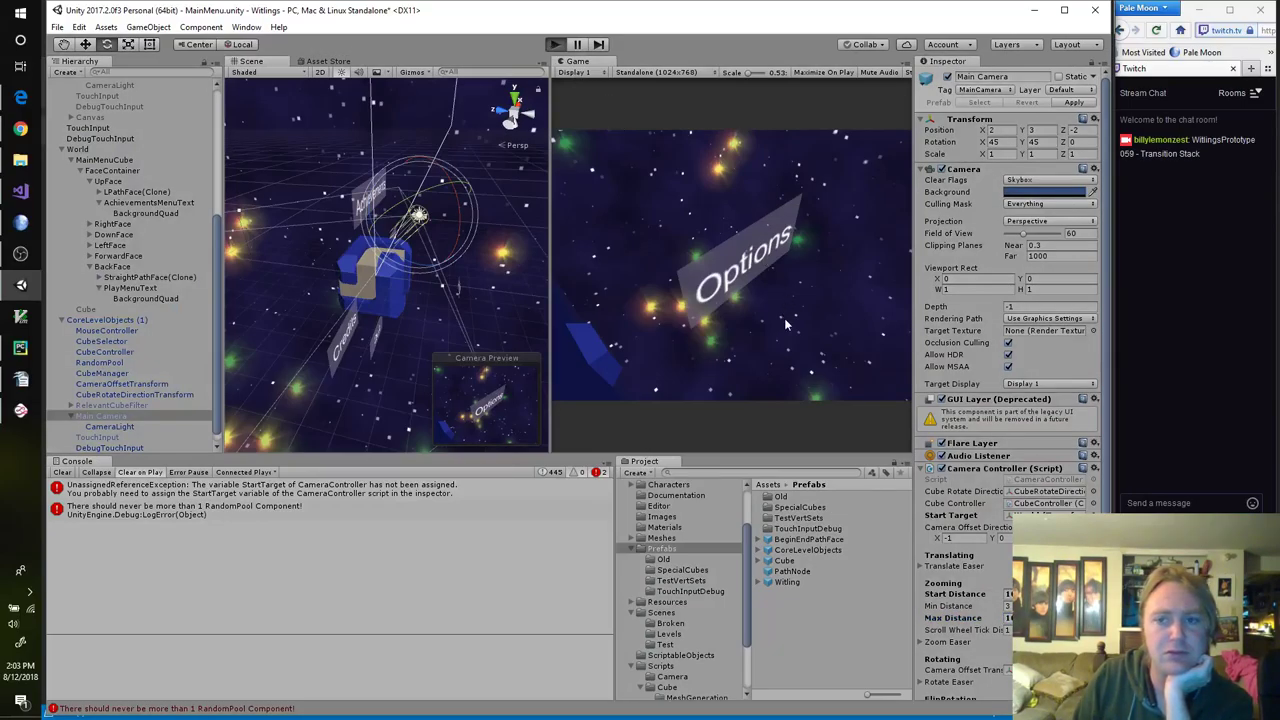
# Step: Enter Play mode and roll the menu cube through Options and other faces, ending on Credits
pyautogui.hotkey('ctrl', 'p')
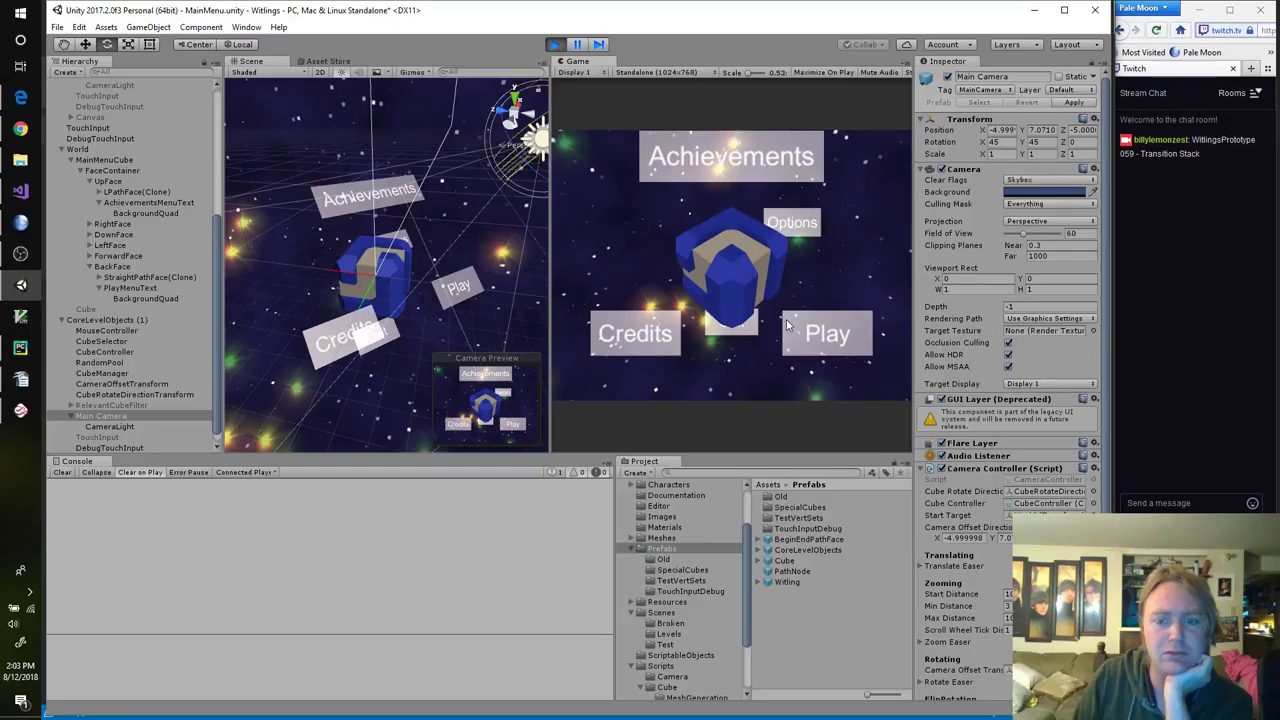
pyautogui.moveTo(737, 238); pyautogui.dragTo(670, 235)
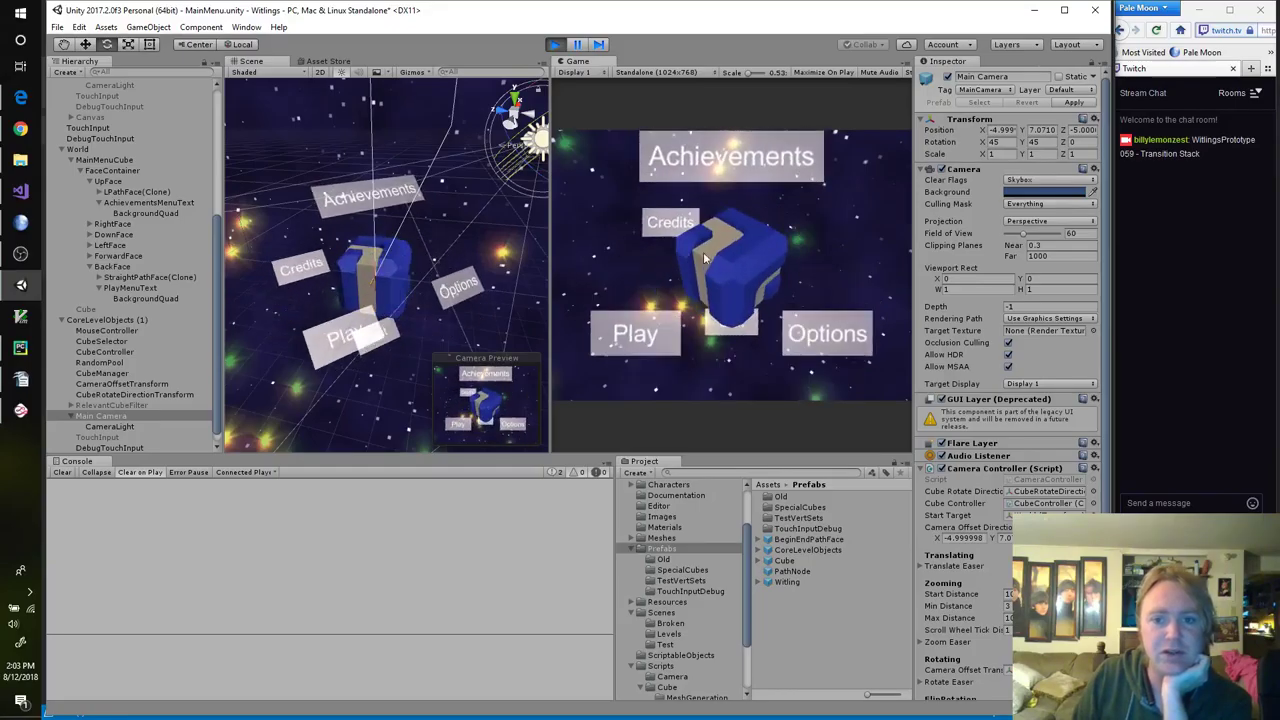
pyautogui.moveTo(762, 232); pyautogui.dragTo(688, 230)
pyautogui.moveTo(817, 183); pyautogui.dragTo(727, 350)
pyautogui.click(738, 214)
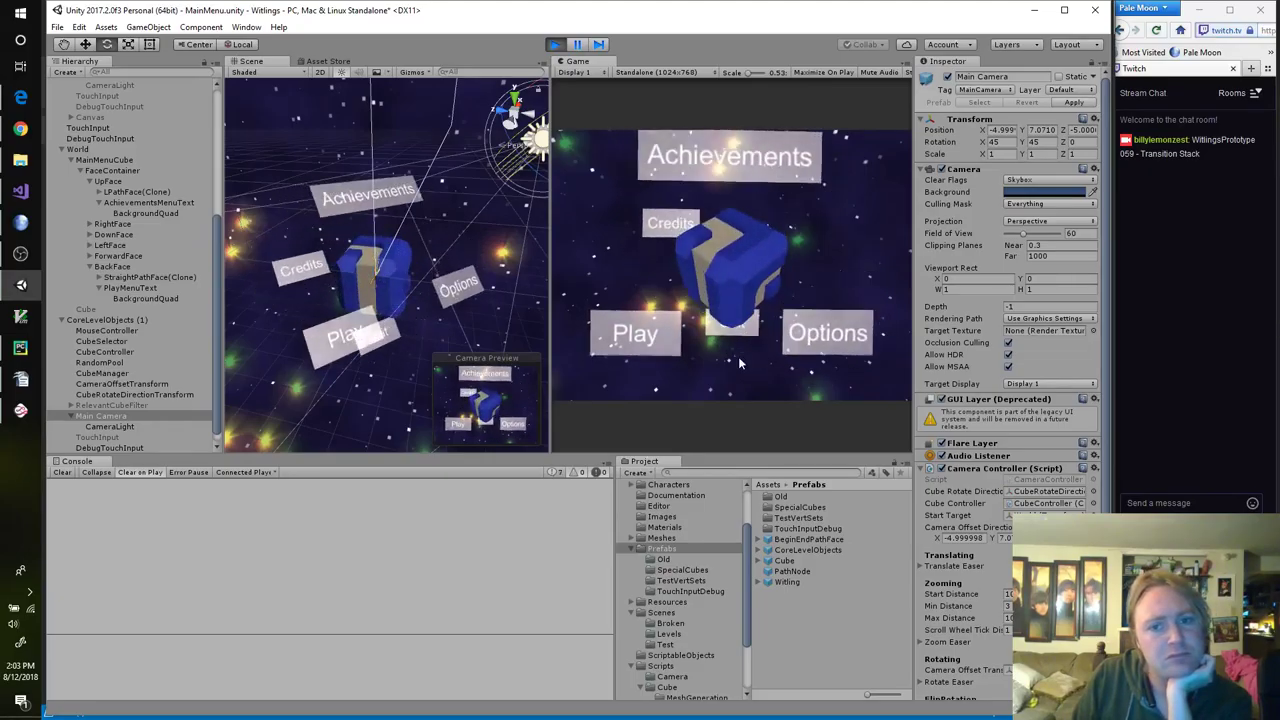
pyautogui.click(728, 232)
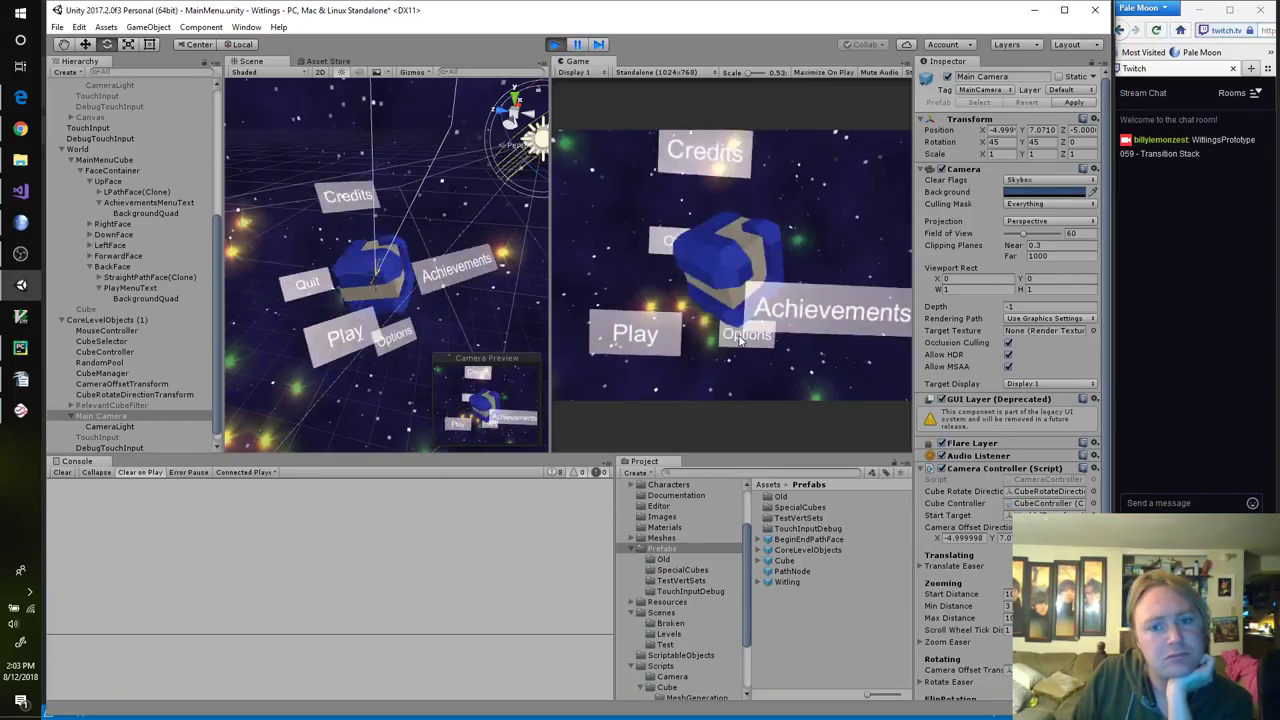
pyautogui.click(838, 236)
pyautogui.click(845, 247)
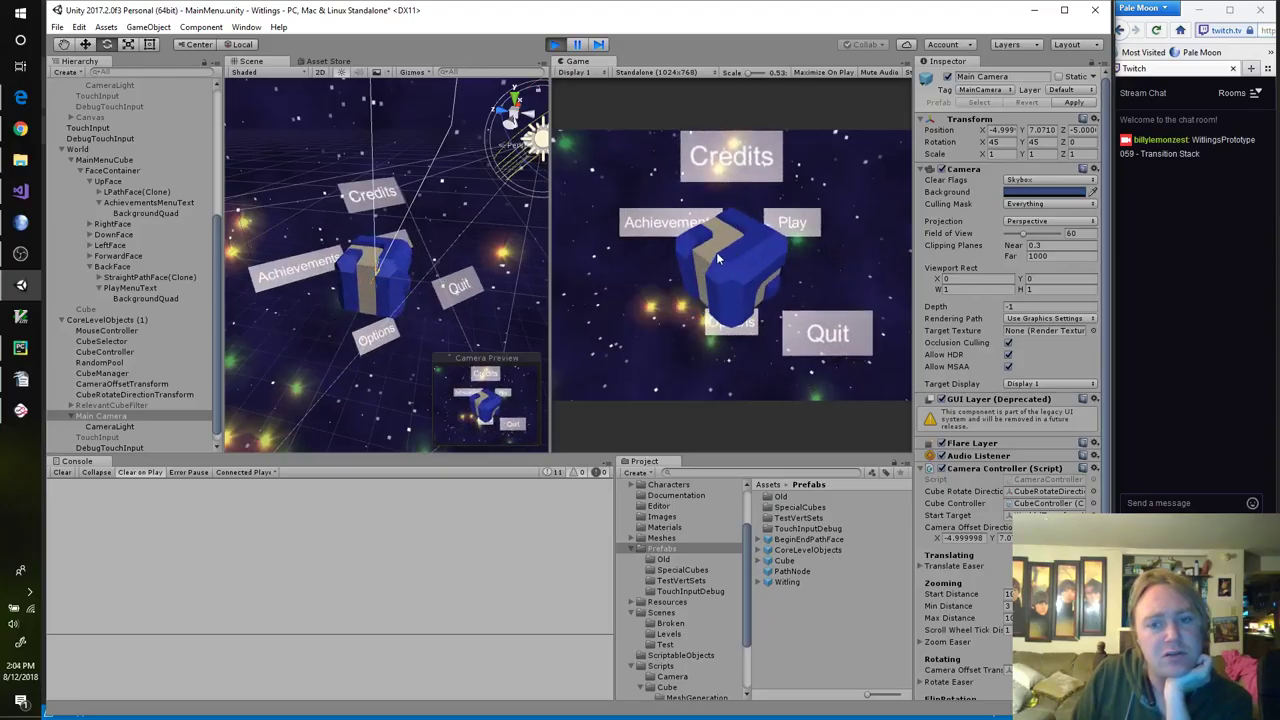
pyautogui.click(690, 258)
pyautogui.click(738, 252)
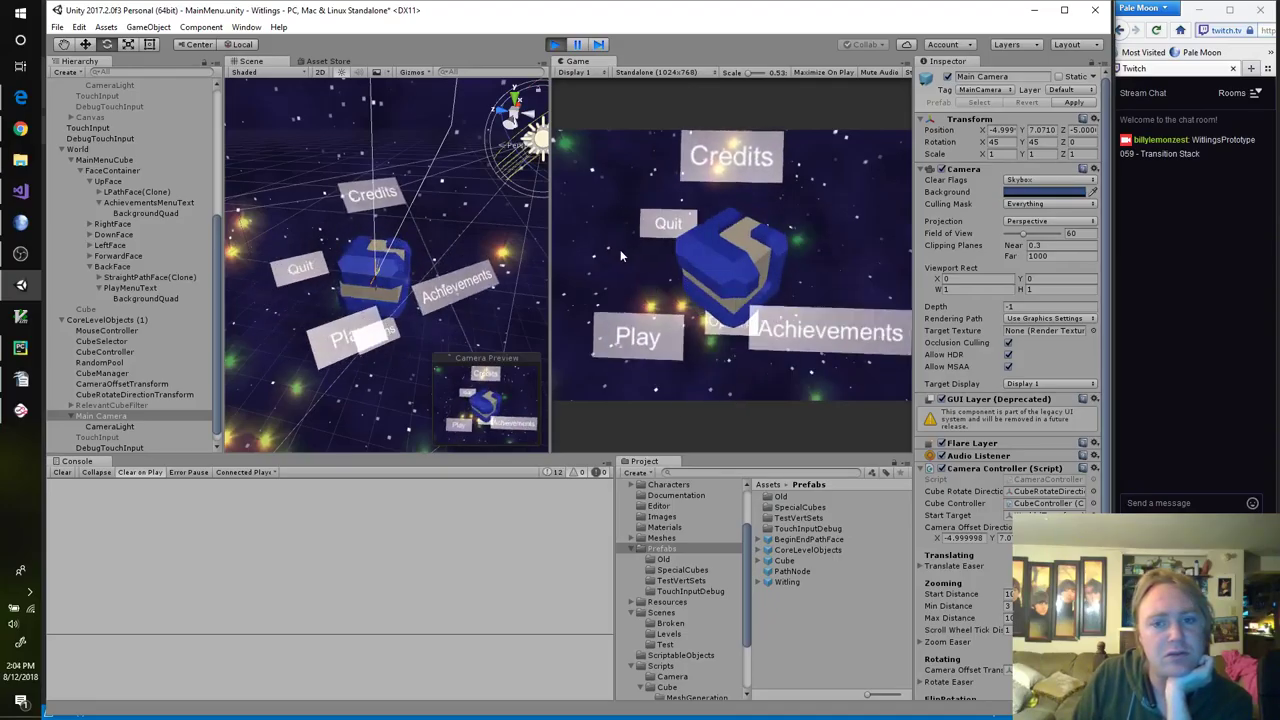
pyautogui.click(740, 232)
pyautogui.click(740, 230)
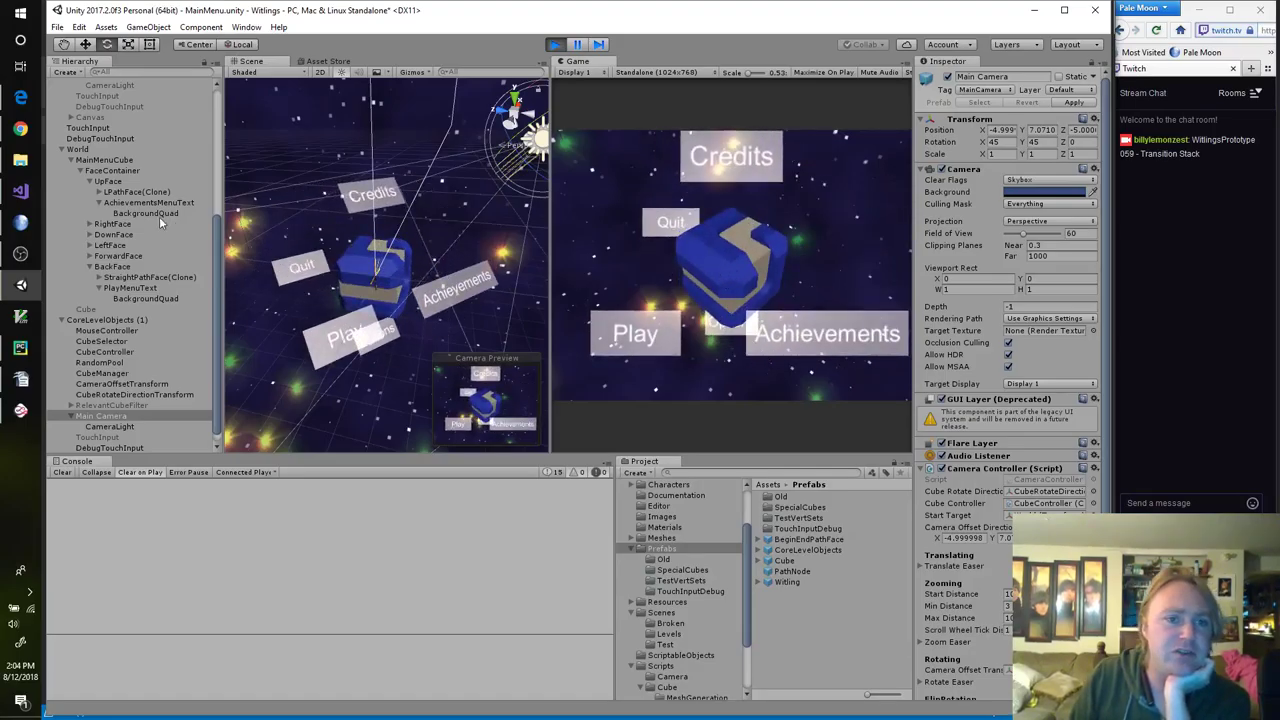
# Step: Select MainMenuCube and enter Rotation X 45, Y 45, Z 0
pyautogui.click(116, 160)
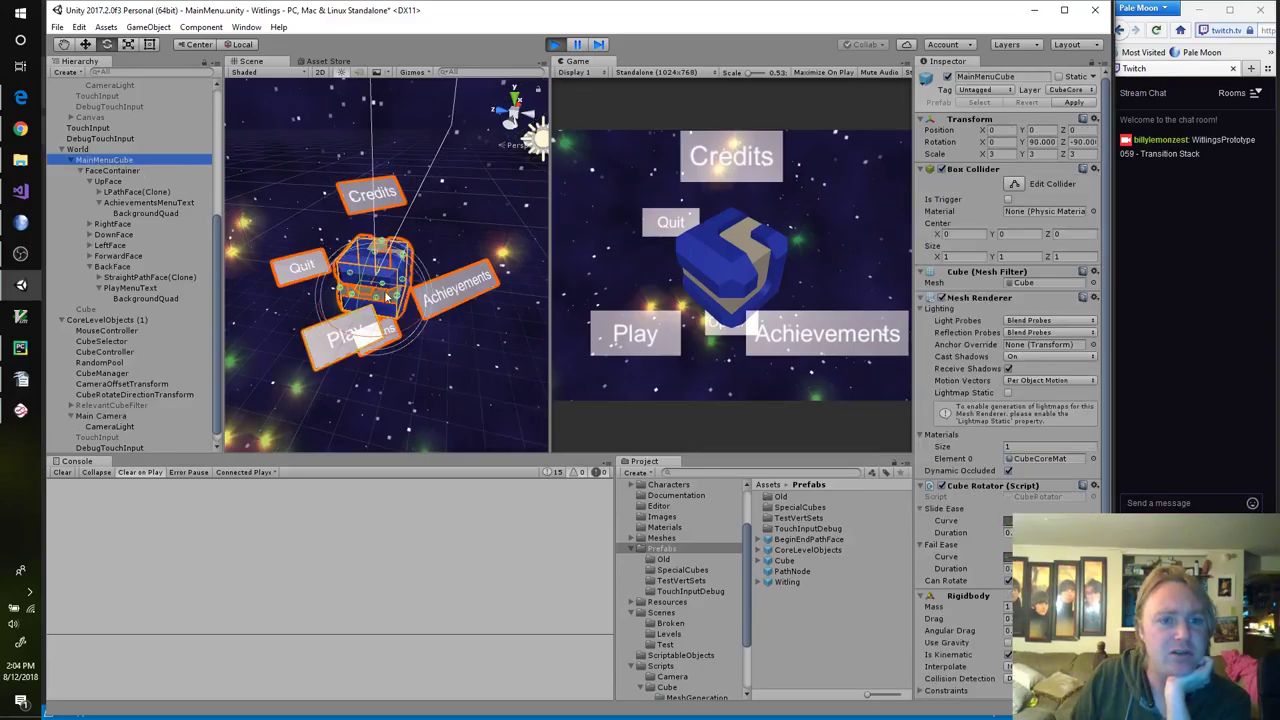
pyautogui.click(1010, 142)
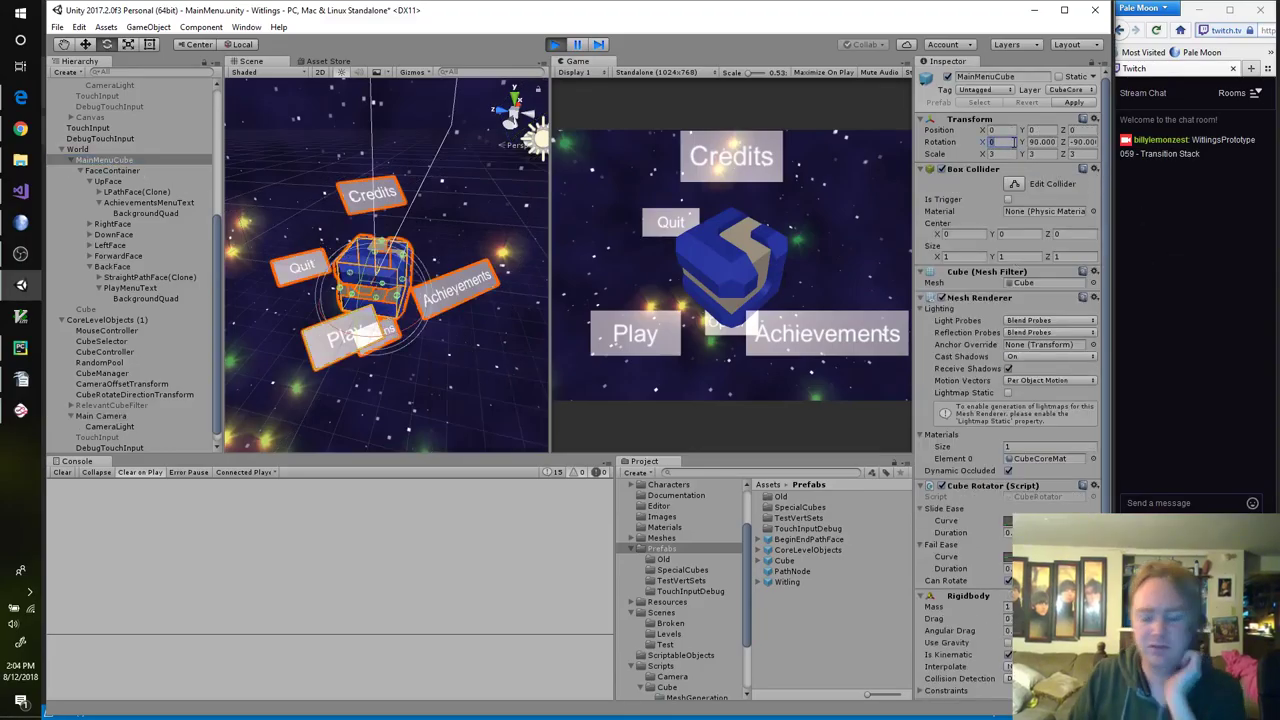
pyautogui.write('45')
pyautogui.press('Tab')
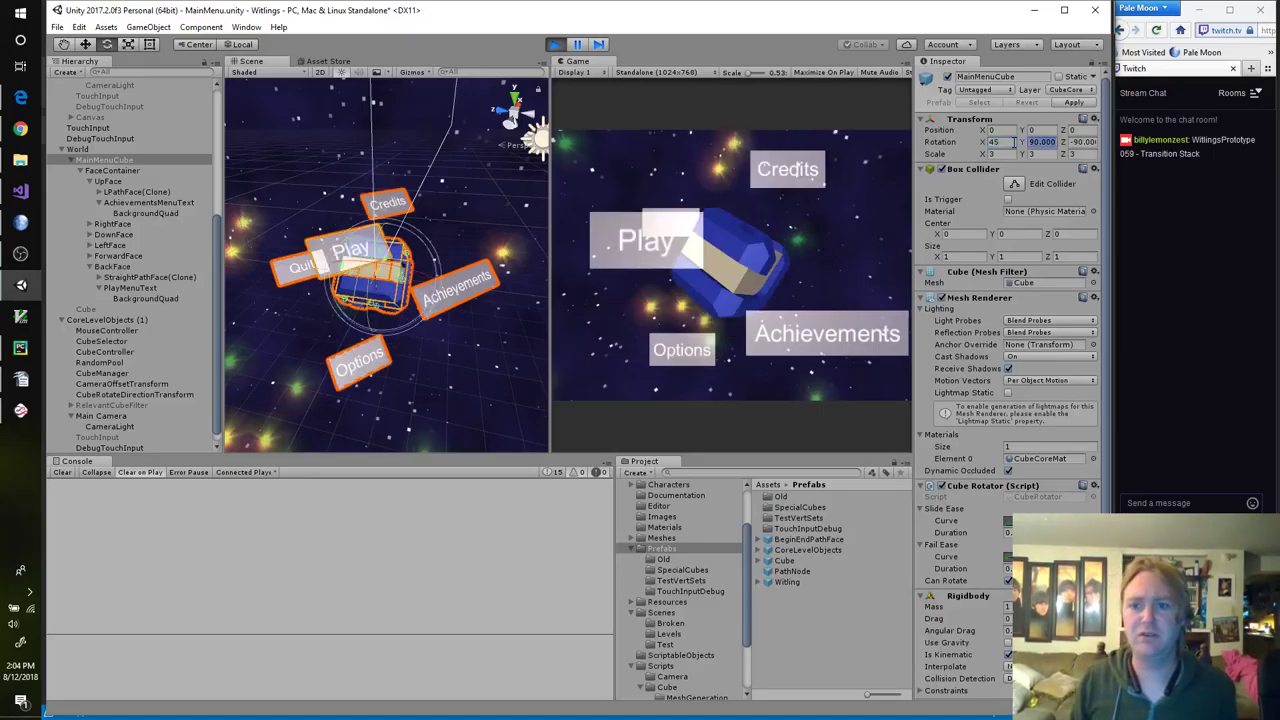
pyautogui.write('45')
pyautogui.press('Tab')
pyautogui.write('0')
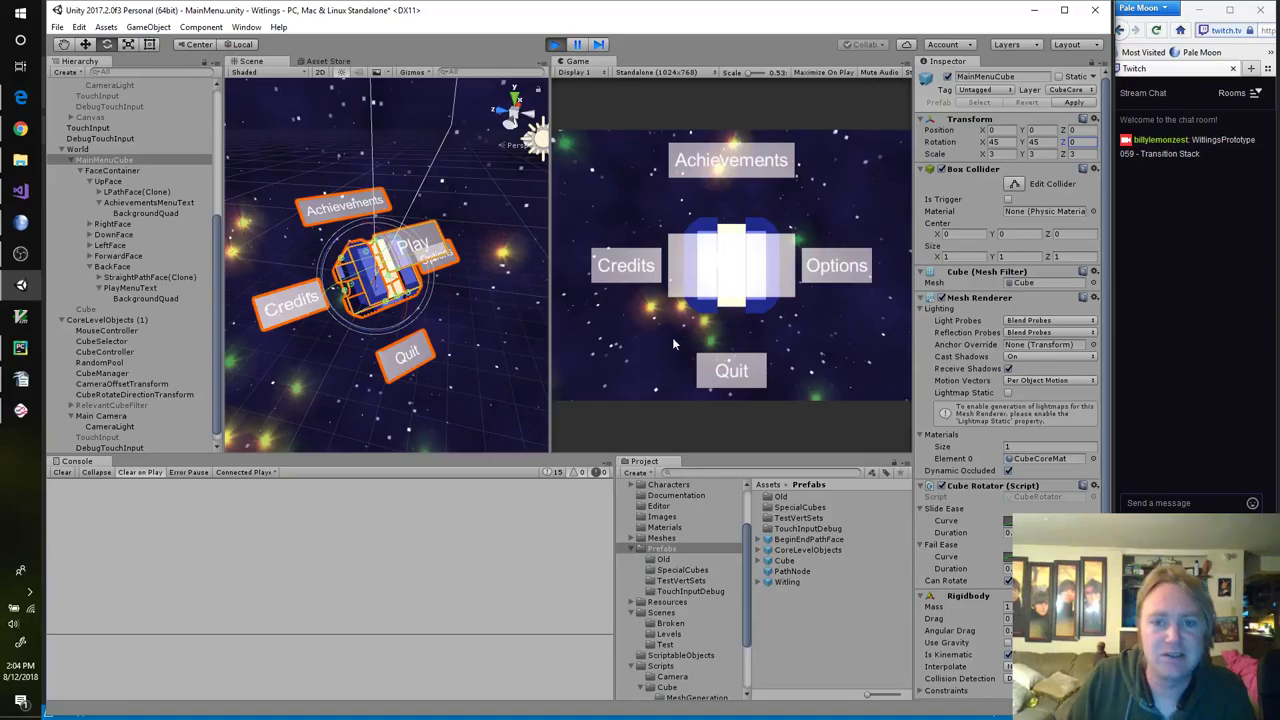
# Step: Locate PlayMenuText's BackgroundQuad material and select MenuItemBackground in the Project
pyautogui.click(148, 287)
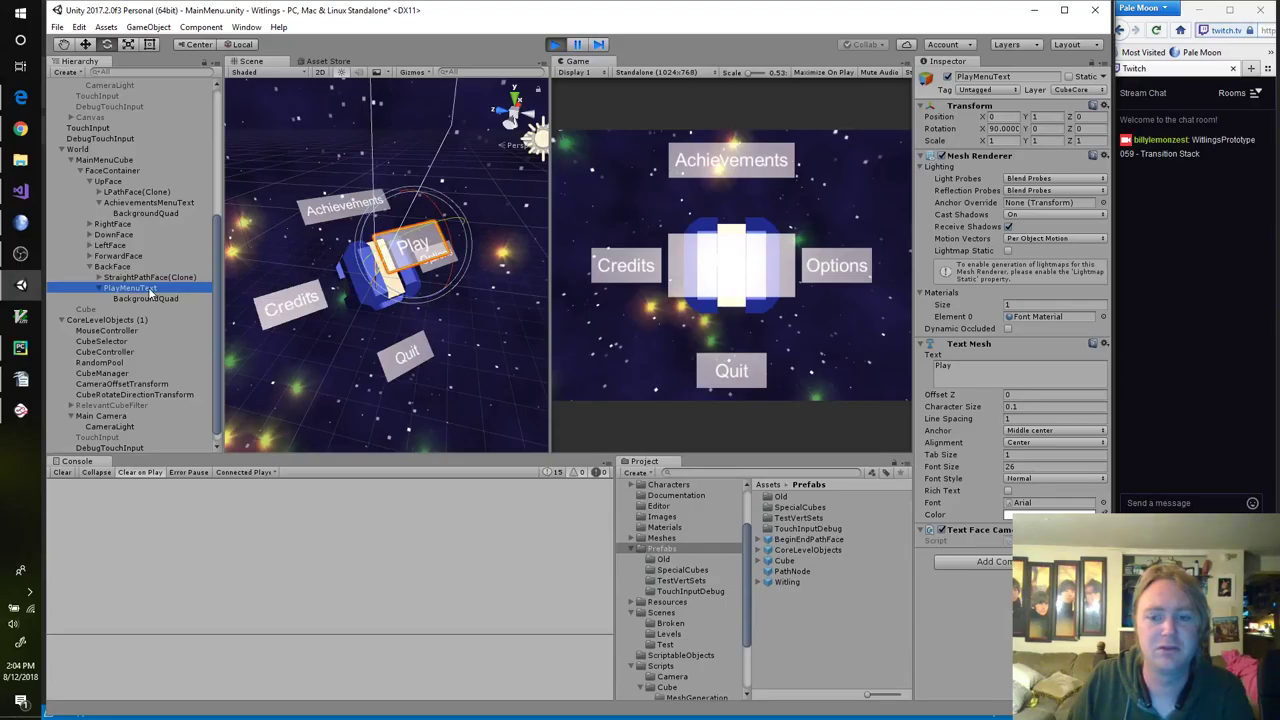
pyautogui.click(140, 299)
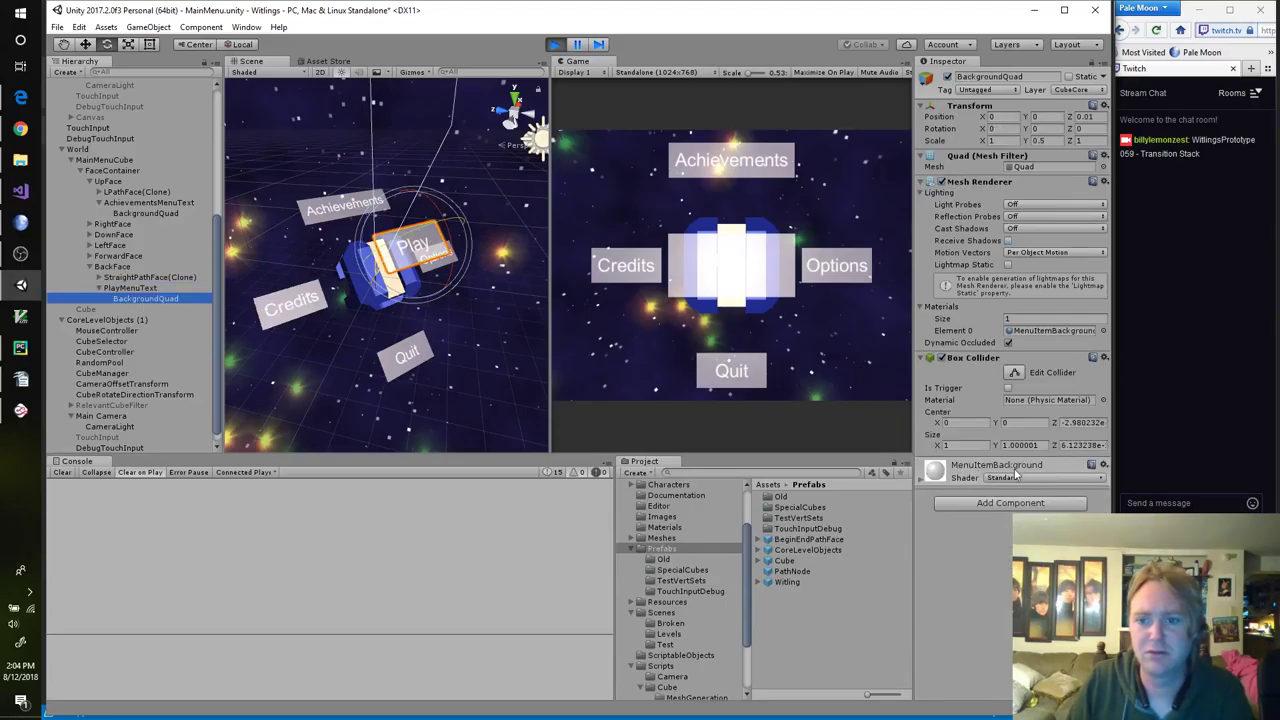
pyautogui.click(1035, 330)
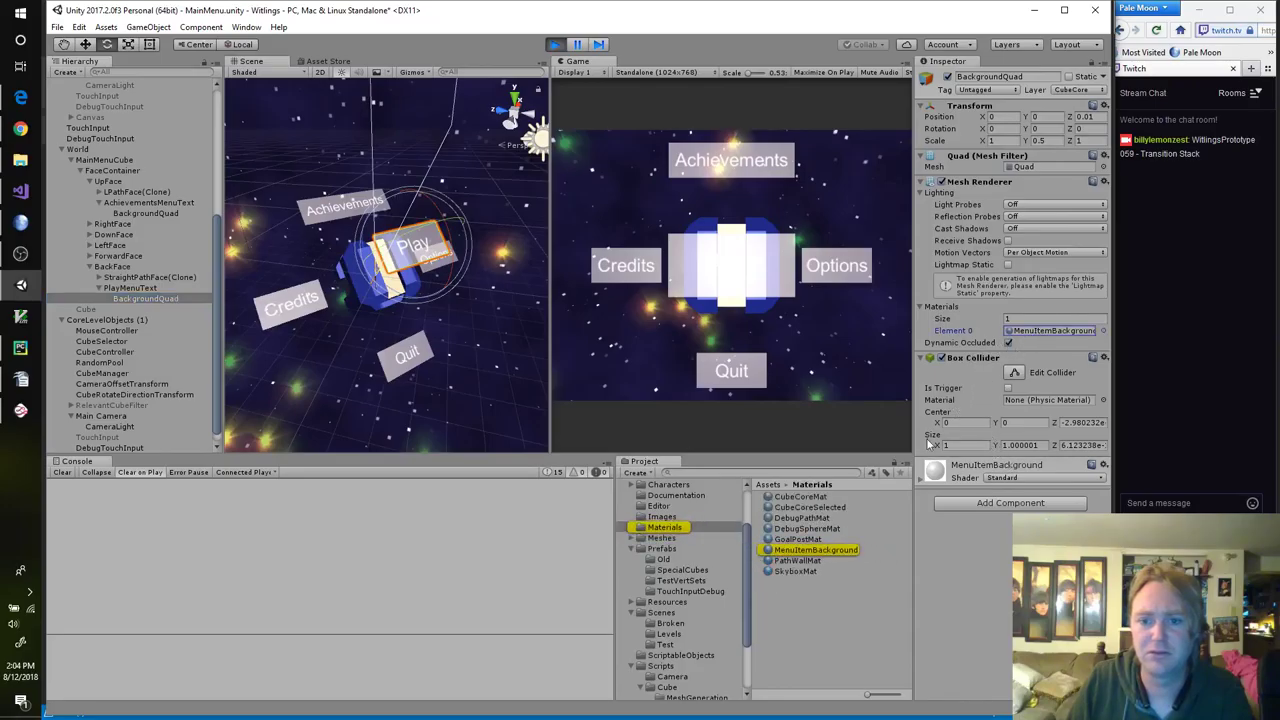
pyautogui.click(816, 550)
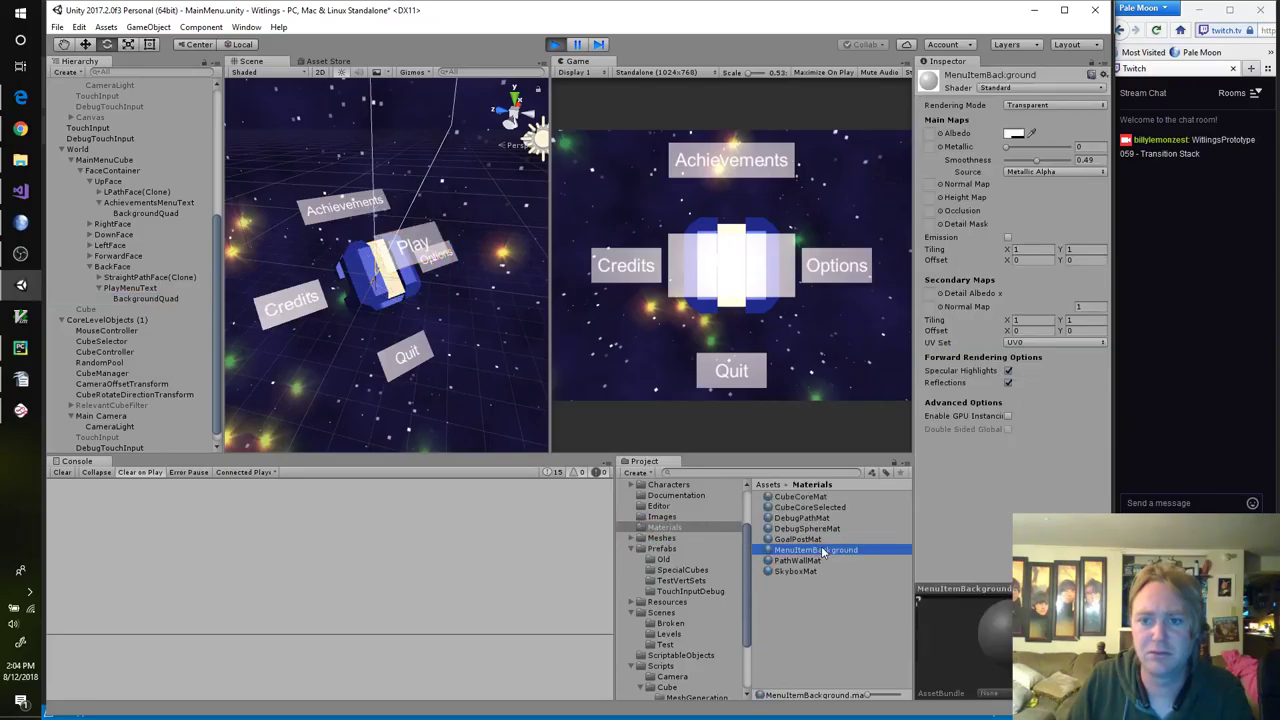
# Step: Set the MenuItemBackground albedo to fully opaque pure blue, 0000FFFF
pyautogui.click(1014, 133)
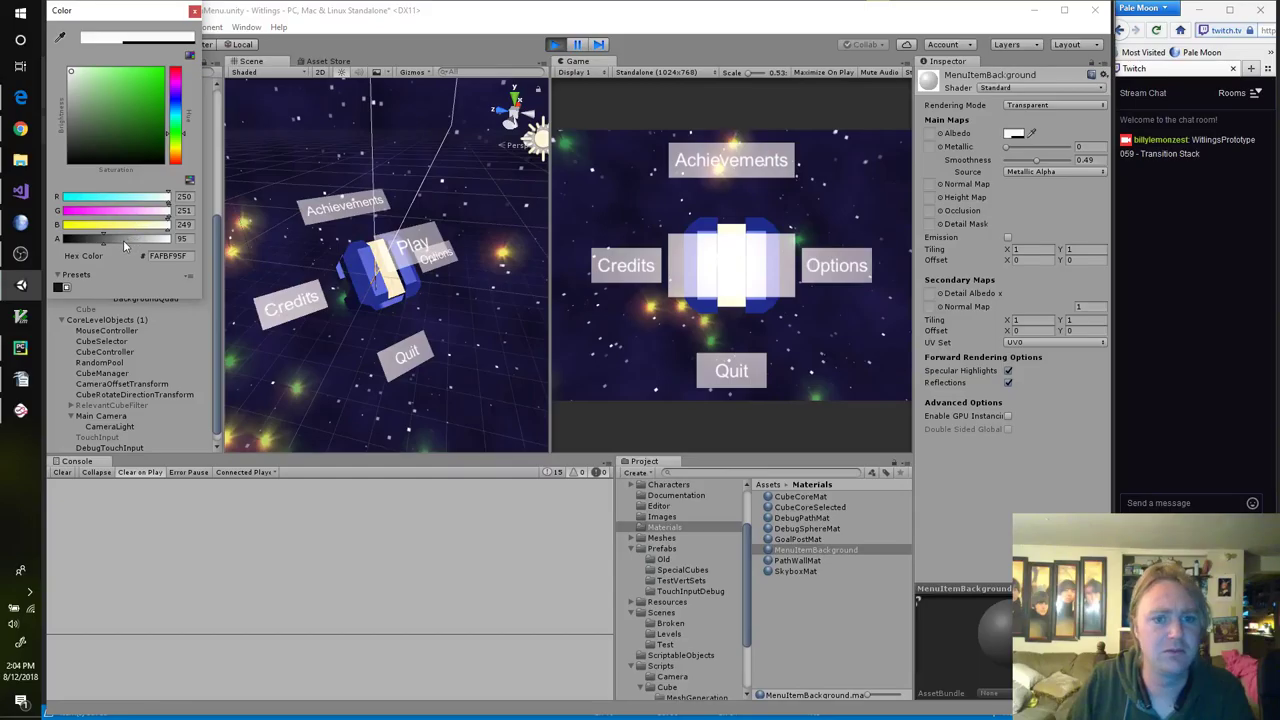
pyautogui.moveTo(125, 238); pyautogui.dragTo(60, 240)
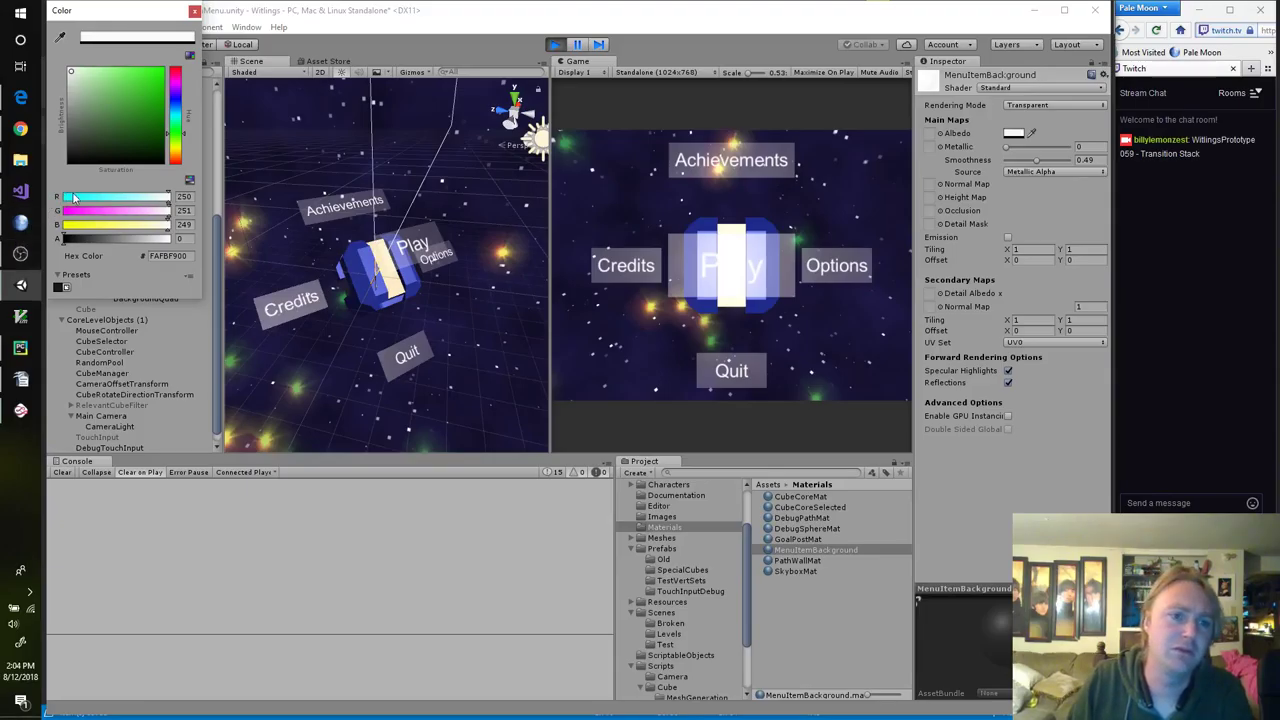
pyautogui.moveTo(76, 198); pyautogui.dragTo(221, 245)
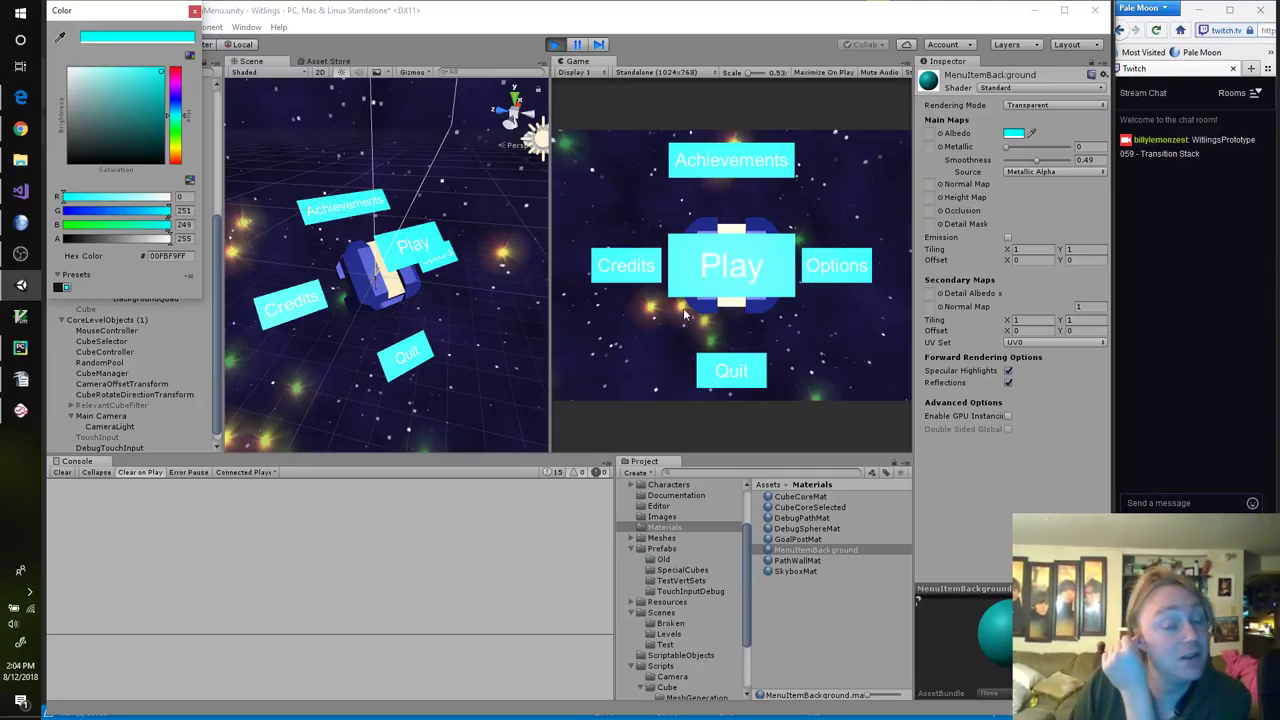
pyautogui.moveTo(134, 209); pyautogui.dragTo(66, 211)
pyautogui.moveTo(142, 230); pyautogui.dragTo(177, 236)
pyautogui.moveTo(76, 214)
pyautogui.mouseDown()
pyautogui.moveTo(93, 213)
pyautogui.moveTo(89, 197)
pyautogui.mouseUp()
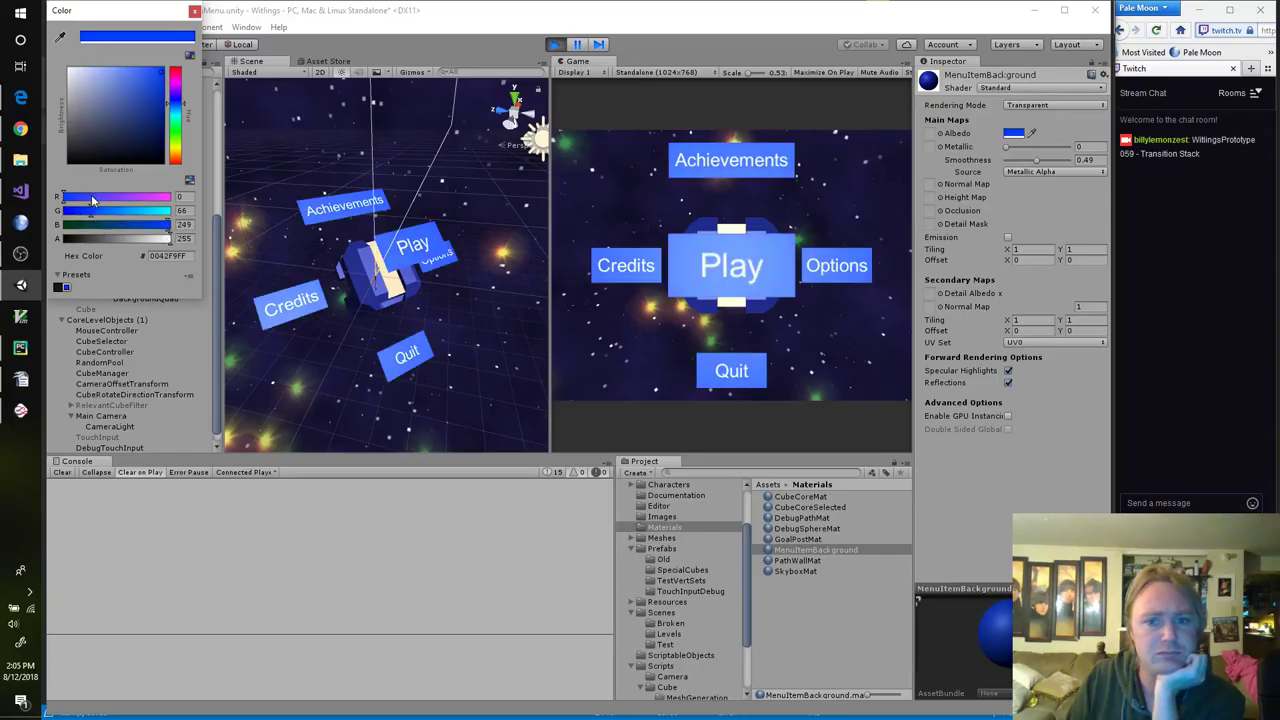
pyautogui.moveTo(172, 226); pyautogui.dragTo(216, 235)
pyautogui.moveTo(96, 210); pyautogui.dragTo(36, 203)
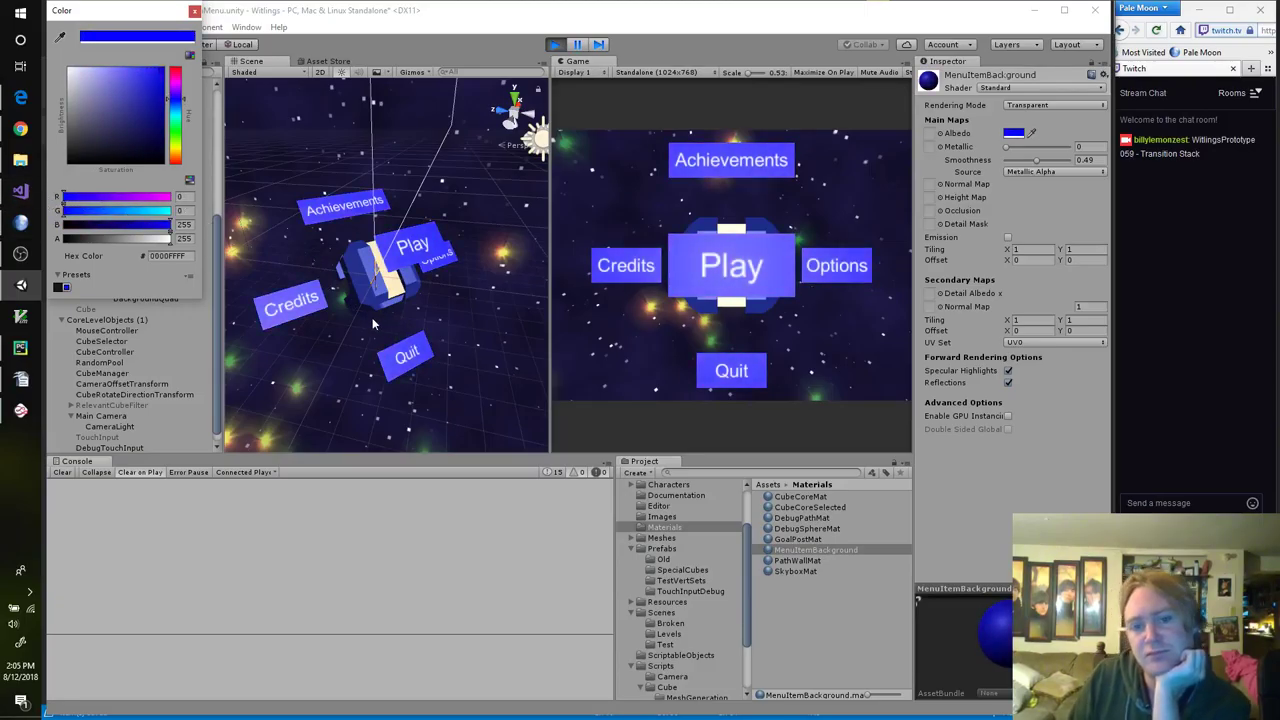
pyautogui.click(705, 275)
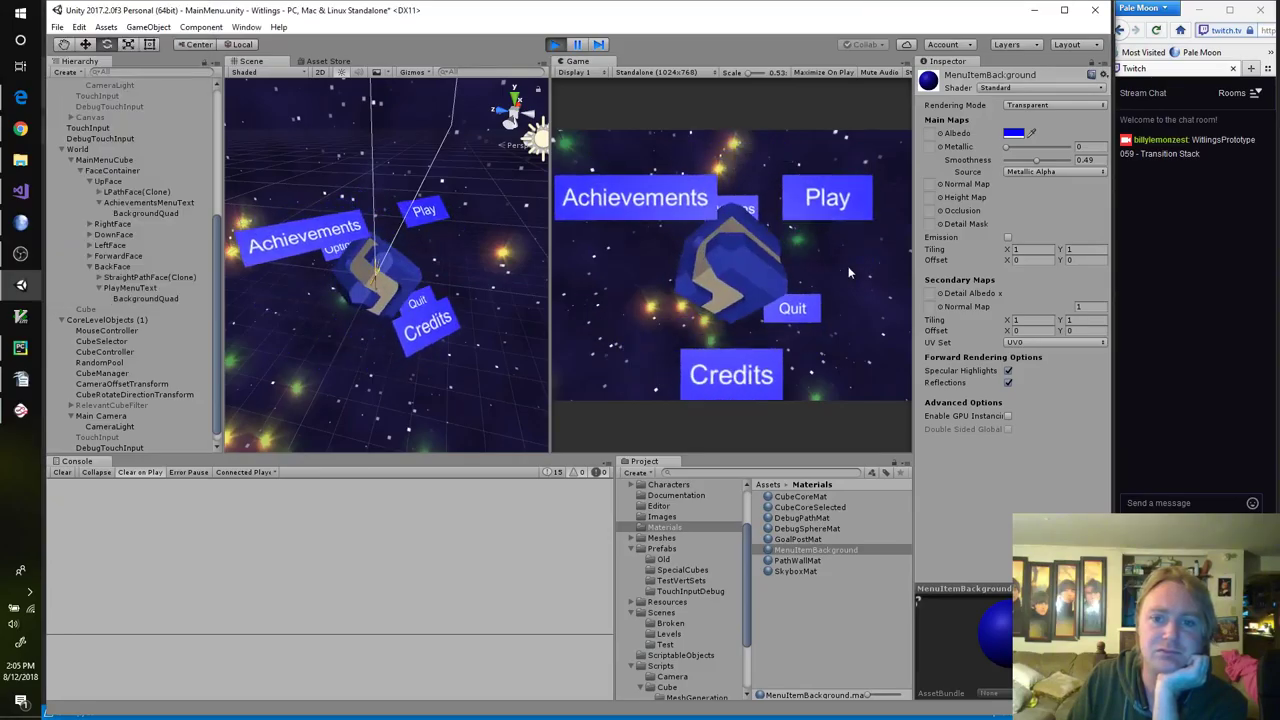
# Step: Roll the running menu cube down and sideways through the Credits and Achievements faces
pyautogui.click(668, 270)
pyautogui.moveTo(716, 281); pyautogui.dragTo(716, 352)
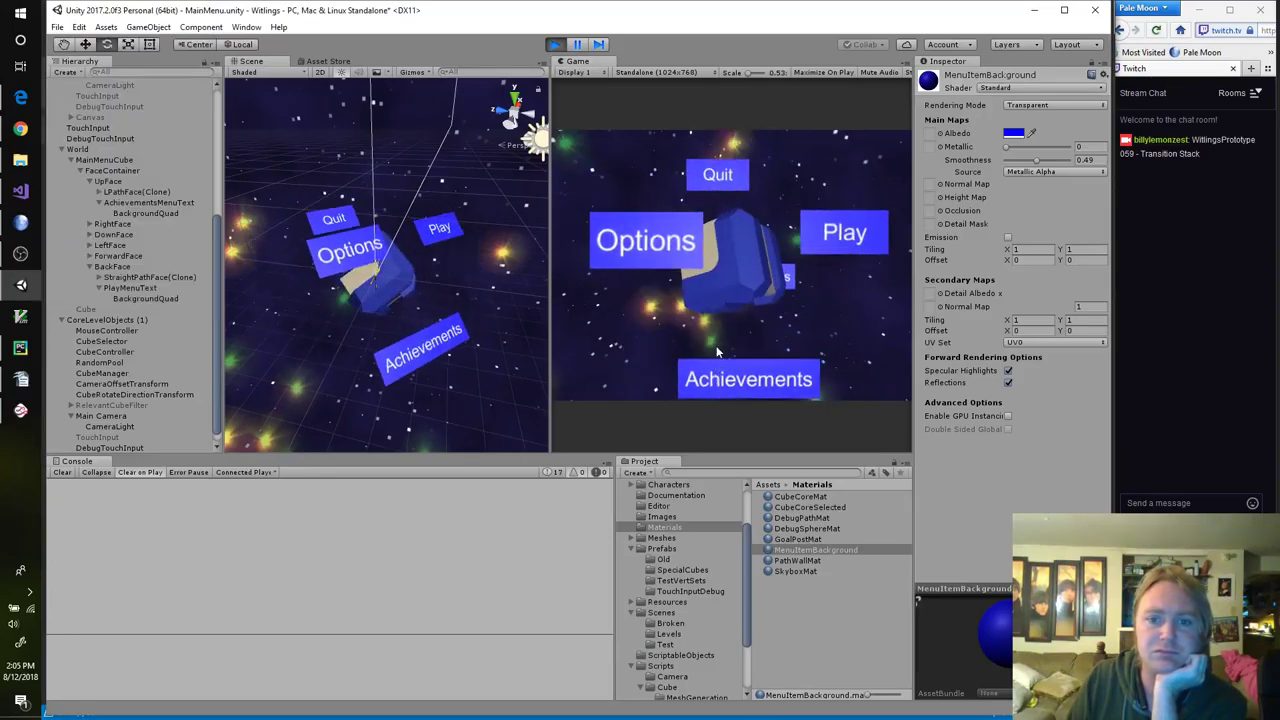
pyautogui.click(727, 257)
pyautogui.click(729, 263)
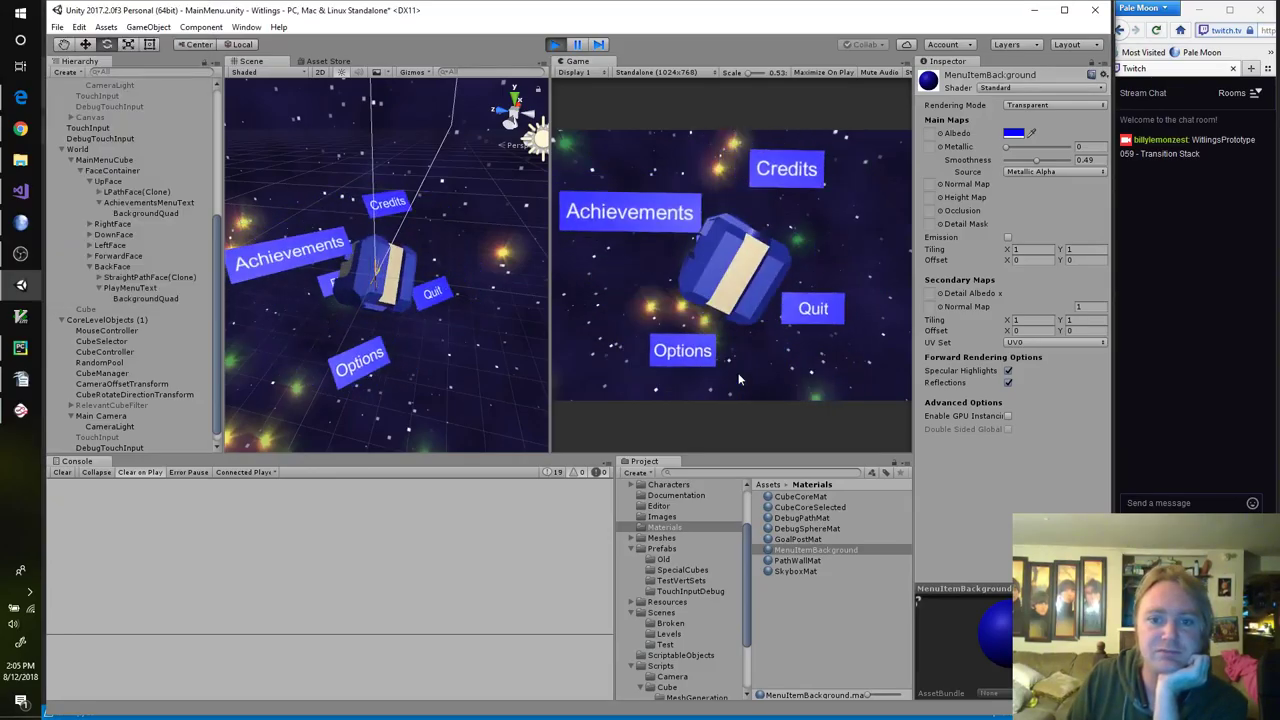
pyautogui.moveTo(729, 270); pyautogui.dragTo(853, 273)
pyautogui.click(737, 257)
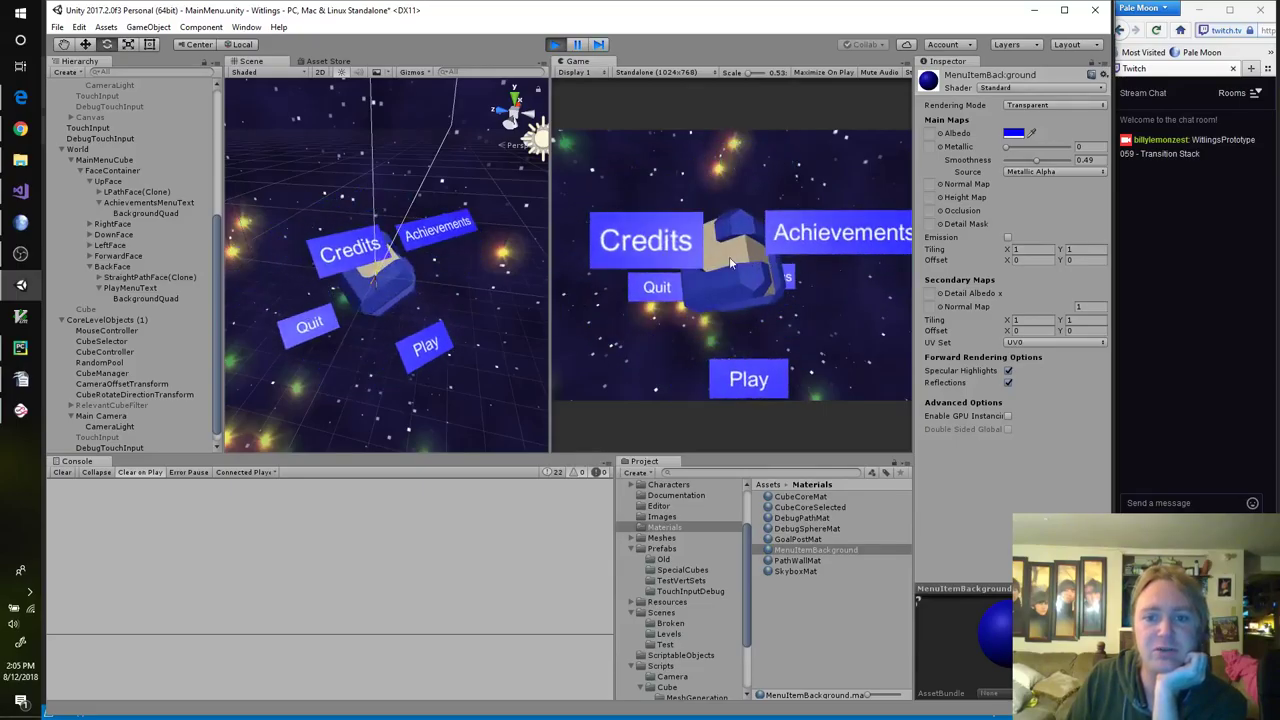
pyautogui.moveTo(740, 389); pyautogui.dragTo(723, 299)
# Step: Keep turning the cube between the Quit and Play faces, finishing on Quit
pyautogui.click(740, 255)
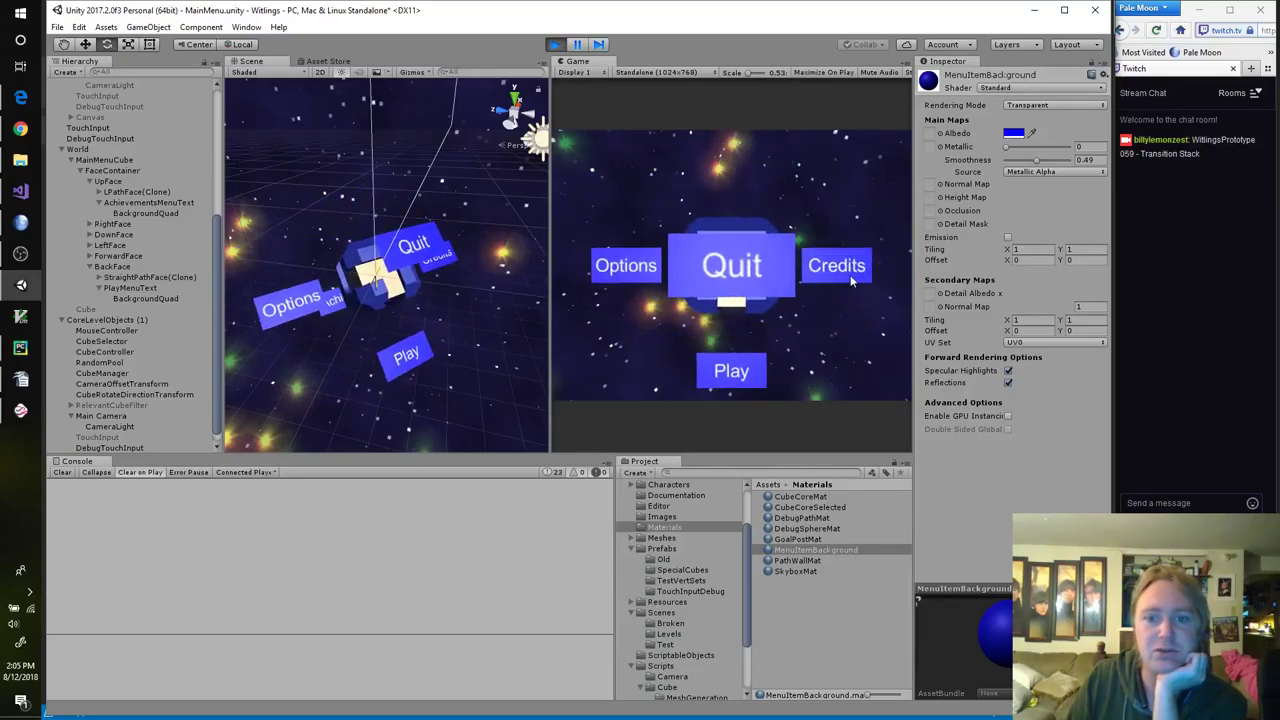
pyautogui.moveTo(741, 184); pyautogui.dragTo(728, 213)
pyautogui.click(731, 265)
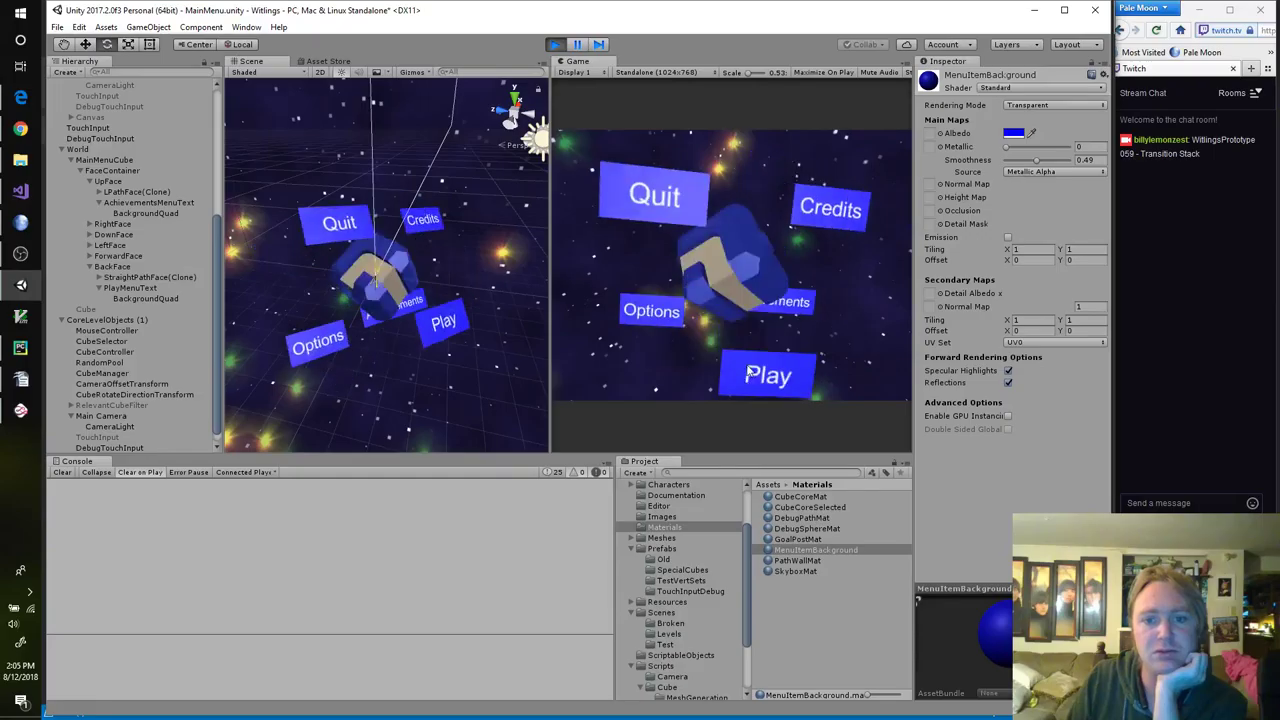
pyautogui.moveTo(748, 372)
pyautogui.mouseDown()
pyautogui.moveTo(733, 279)
pyautogui.moveTo(627, 259)
pyautogui.moveTo(731, 162)
pyautogui.moveTo(734, 254)
pyautogui.moveTo(846, 253)
pyautogui.moveTo(736, 260)
pyautogui.moveTo(876, 248)
pyautogui.moveTo(759, 269)
pyautogui.moveTo(756, 404)
pyautogui.moveTo(731, 285)
pyautogui.moveTo(752, 250)
pyautogui.moveTo(756, 392)
pyautogui.moveTo(753, 264)
pyautogui.moveTo(730, 260)
pyautogui.moveTo(732, 370)
pyautogui.mouseUp()
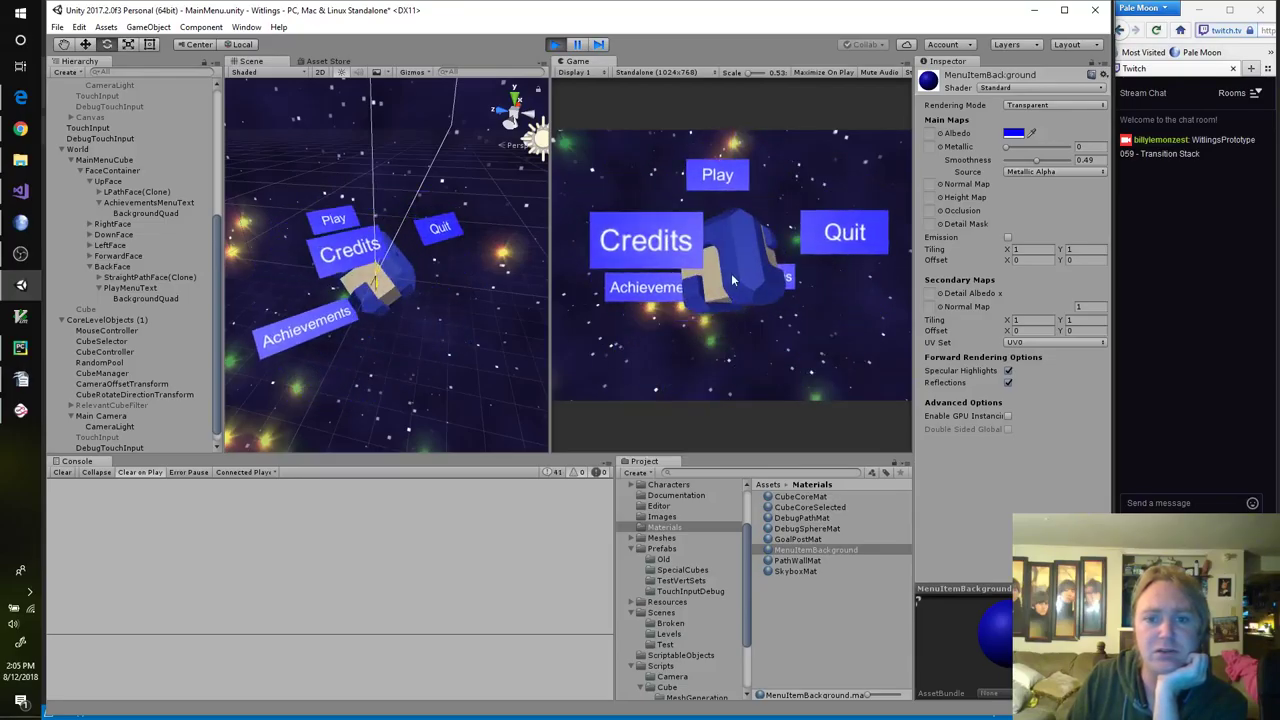
pyautogui.moveTo(735, 282); pyautogui.dragTo(574, 270)
pyautogui.moveTo(727, 228); pyautogui.dragTo(641, 260)
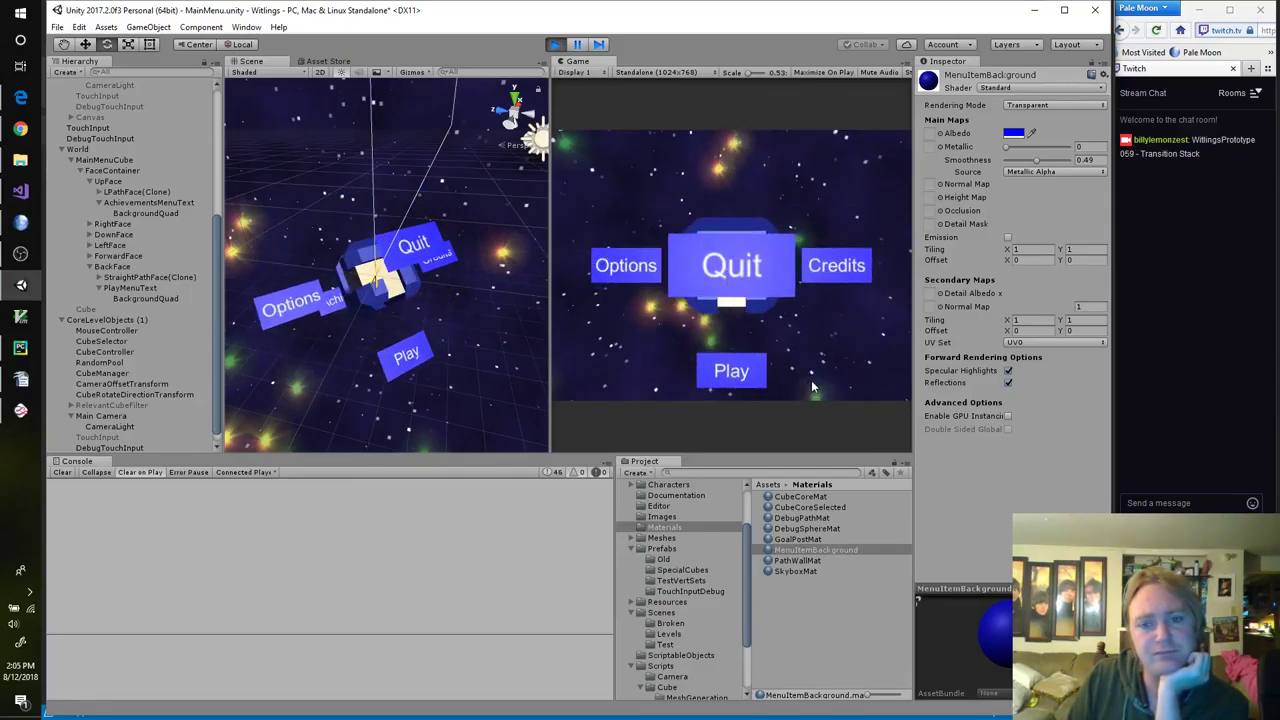
# Step: Stop Play mode and inspect the CubeController and CubeManager objects
pyautogui.click(554, 44)
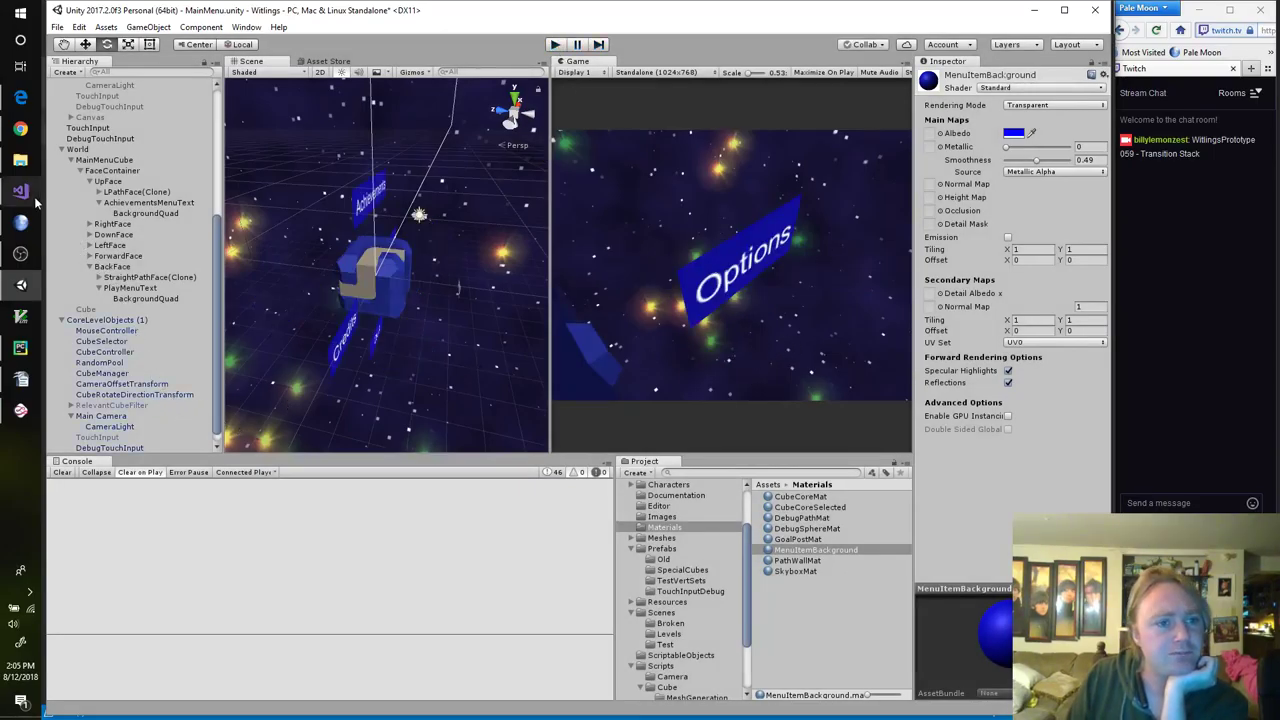
pyautogui.moveTo(20, 198)
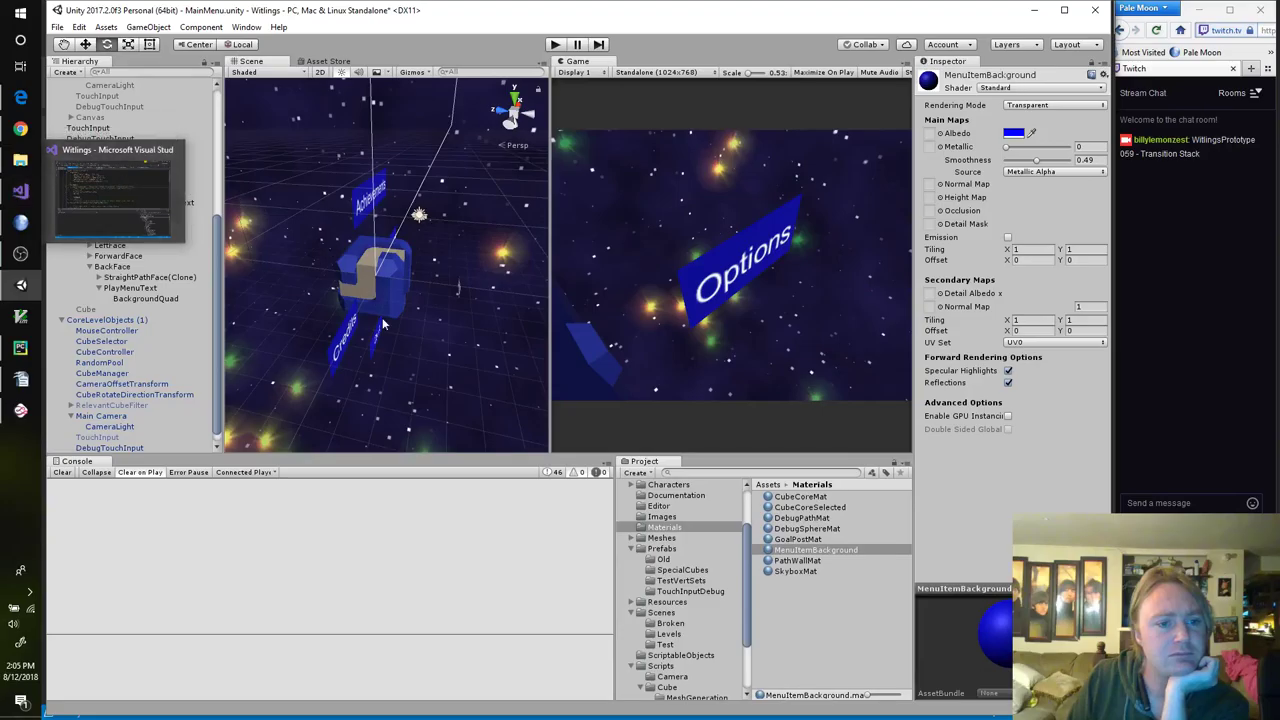
pyautogui.click(145, 355)
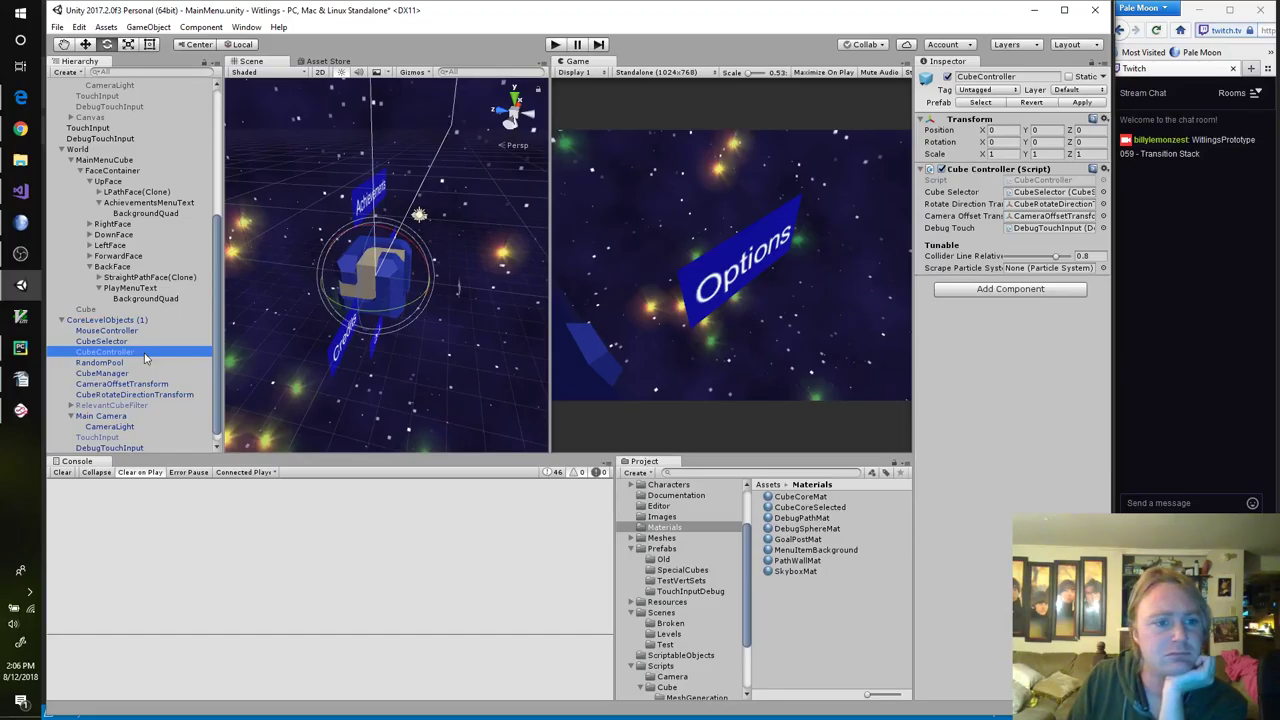
pyautogui.click(141, 373)
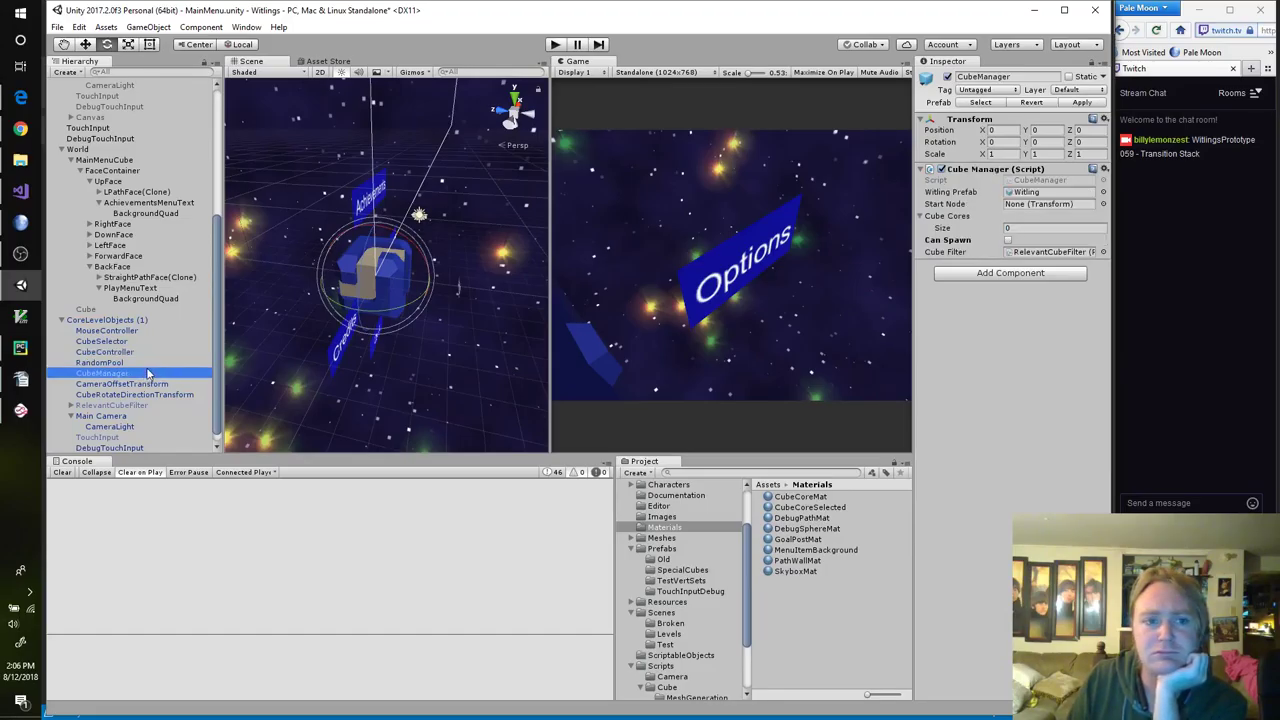
# Step: Collapse the Hierarchy groups, check the upper CubeManager, and select MainMenuInput (Min Swipe Distance 250)
pyautogui.scroll(5, 129, 343)
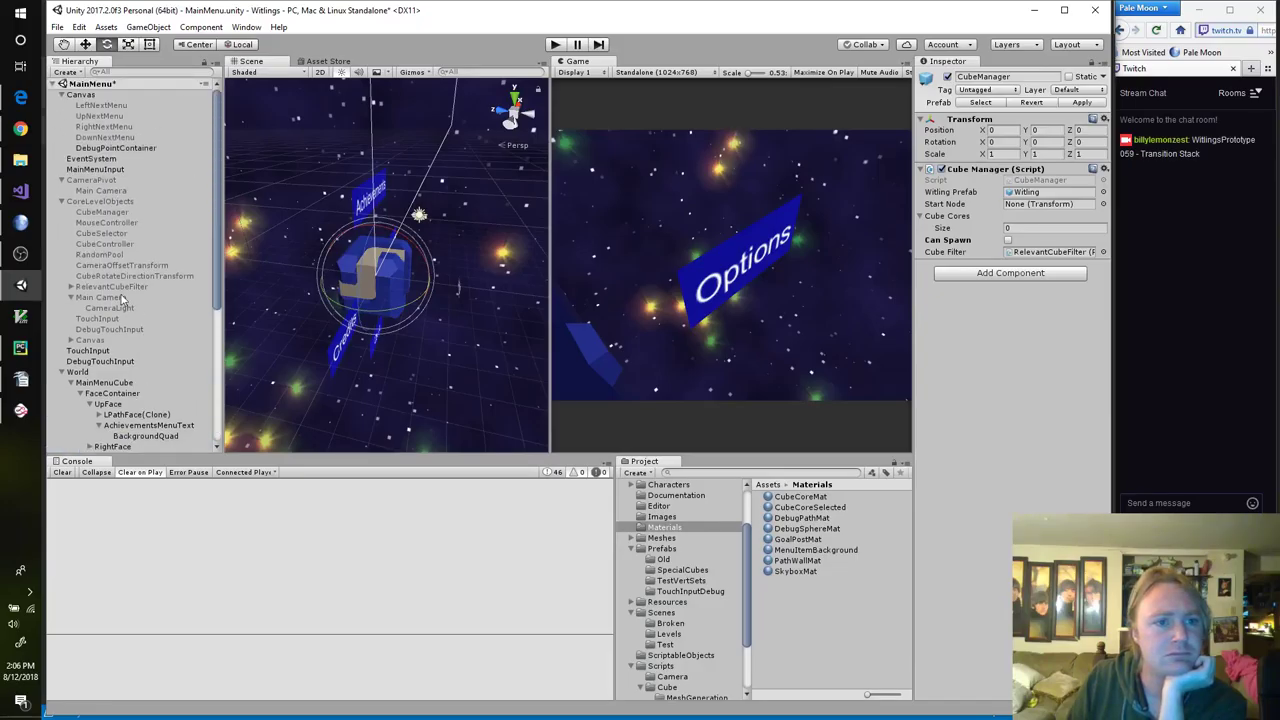
pyautogui.click(62, 202)
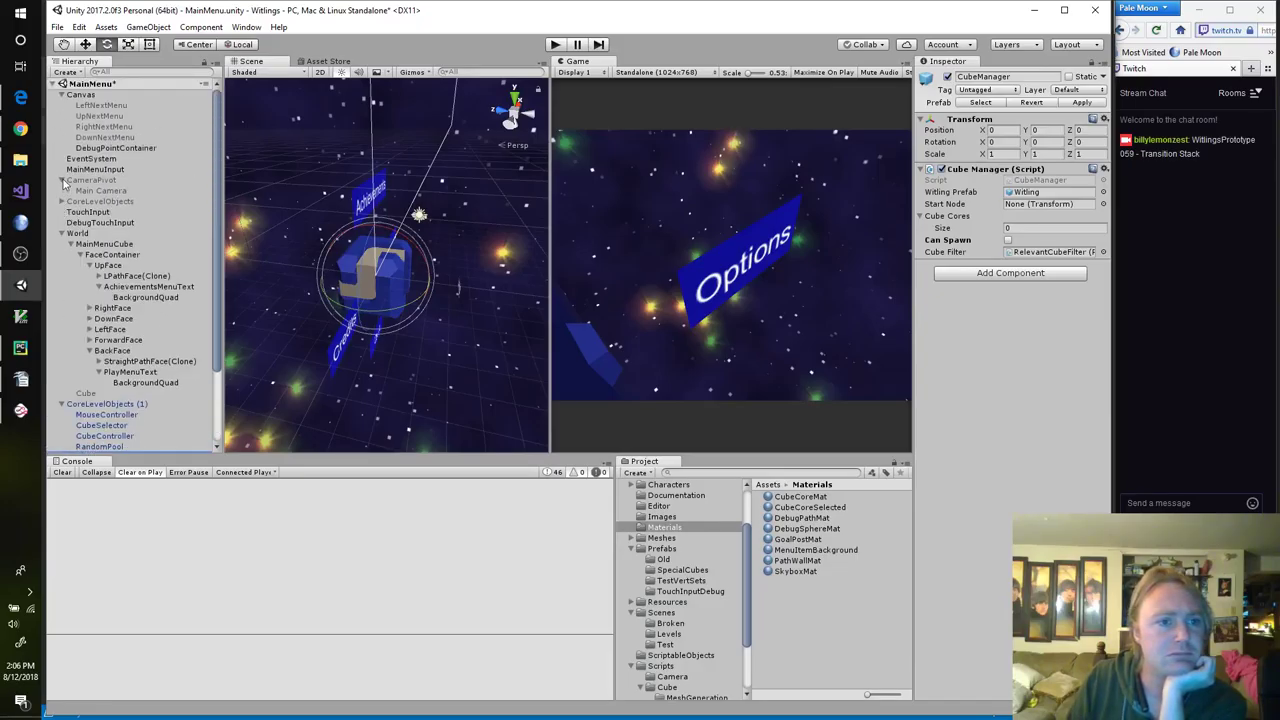
pyautogui.click(62, 181)
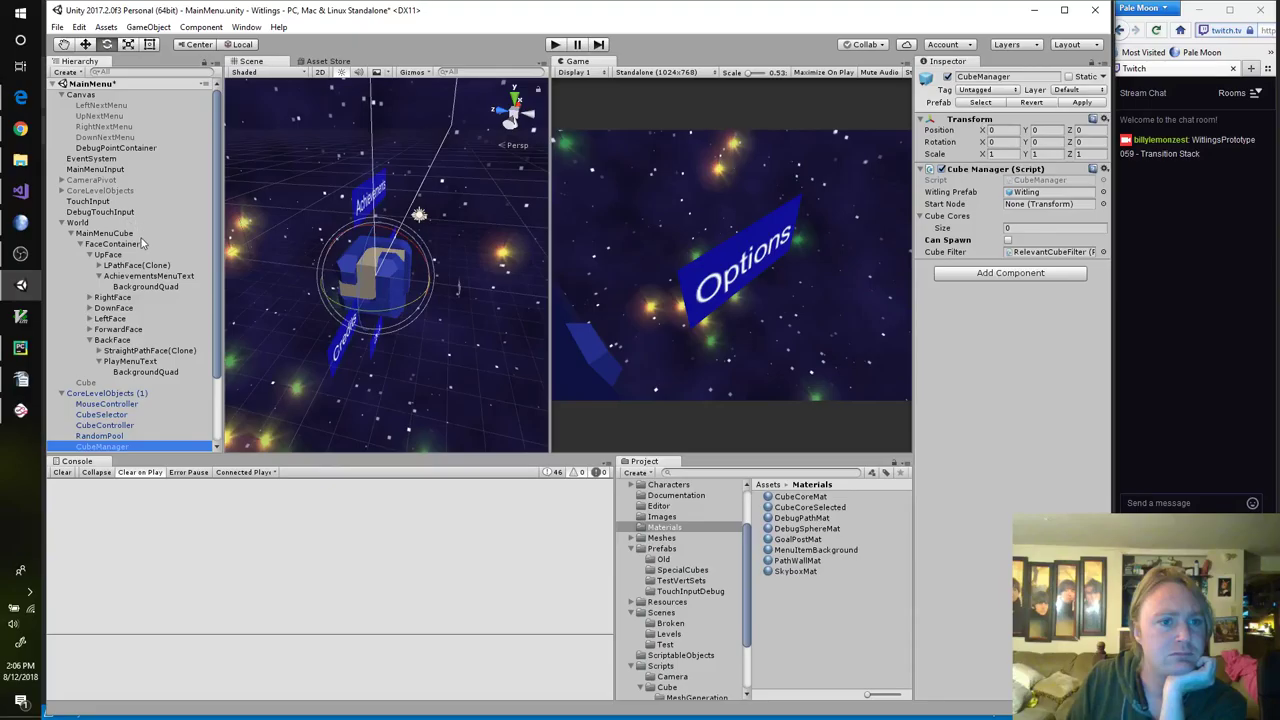
pyautogui.click(62, 222)
pyautogui.click(62, 190)
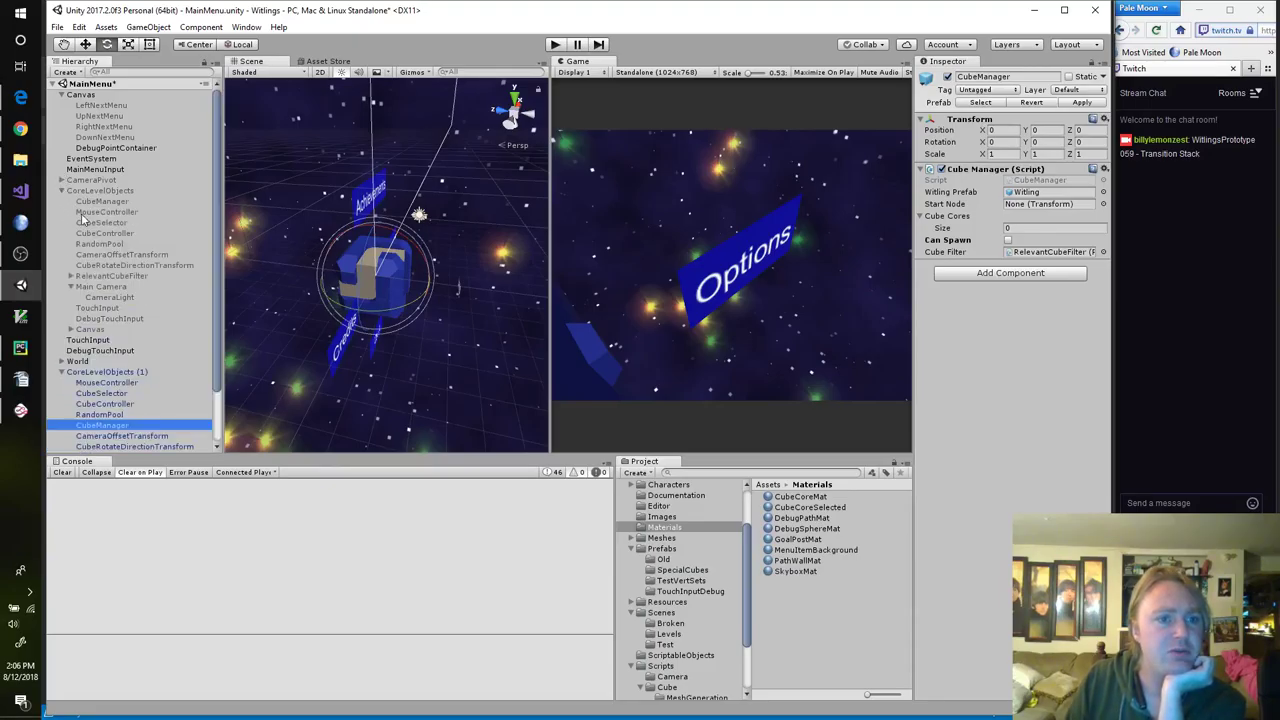
pyautogui.click(120, 202)
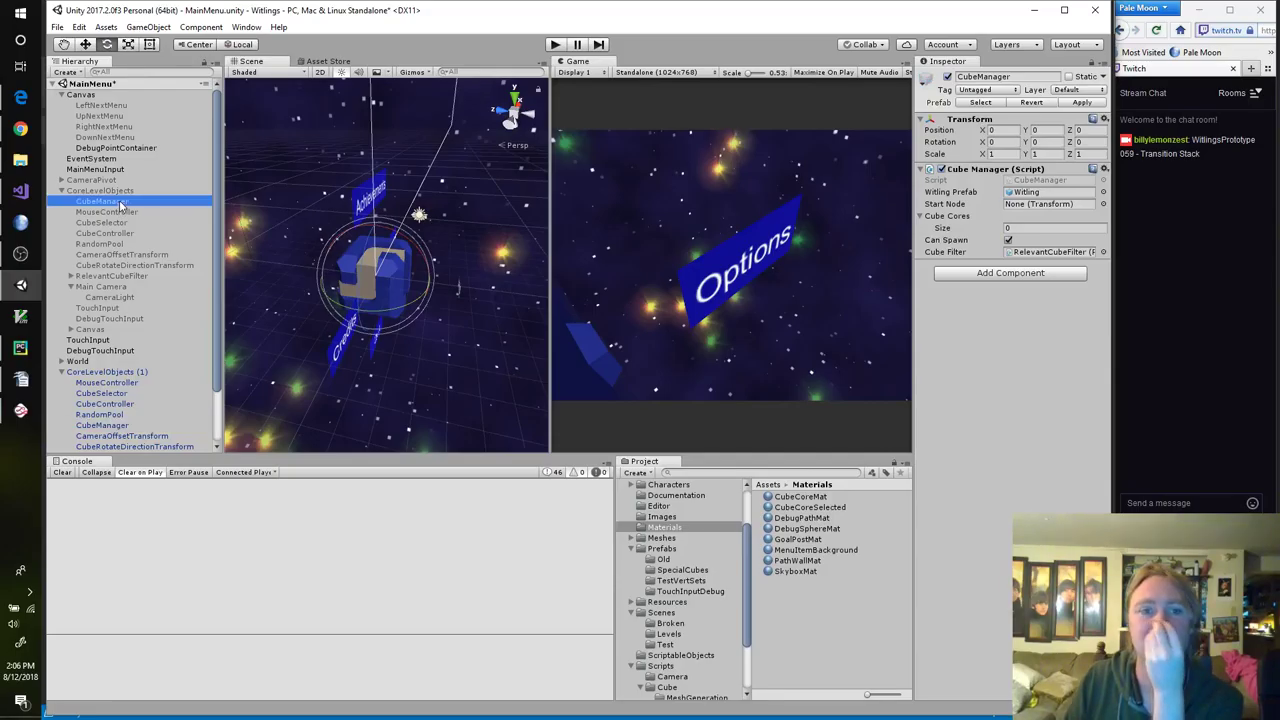
pyautogui.click(61, 191)
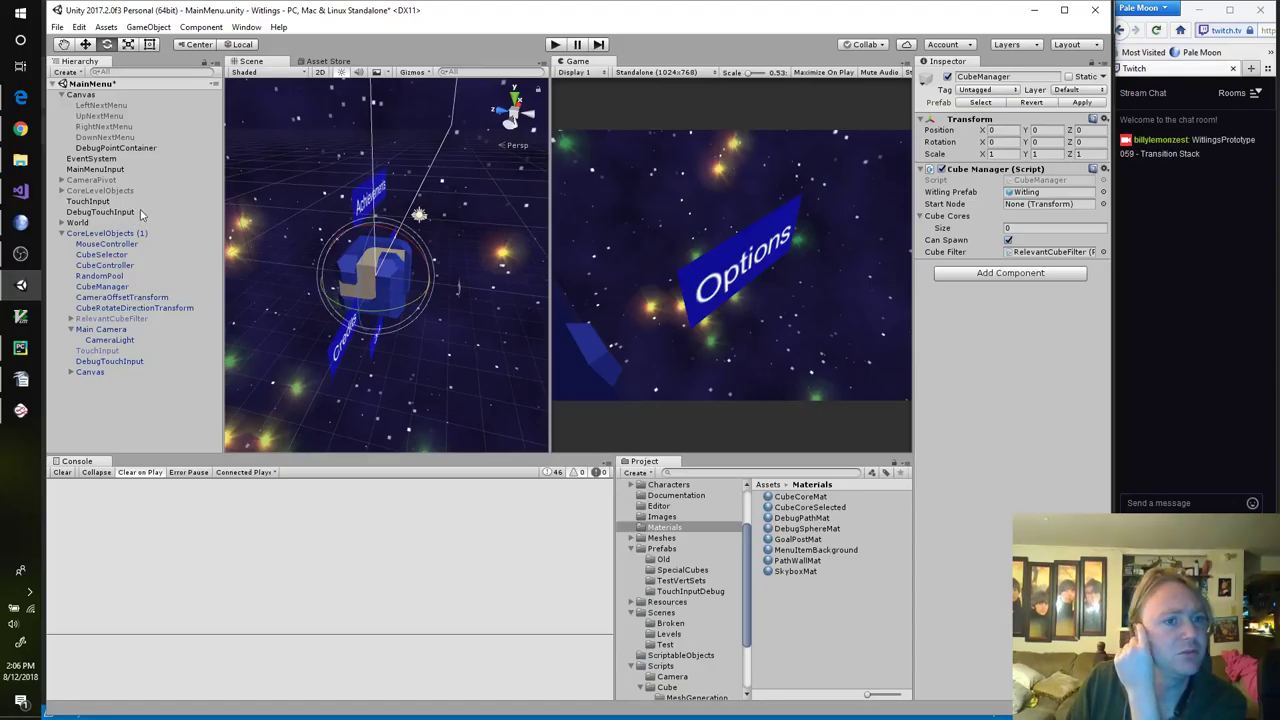
pyautogui.click(120, 169)
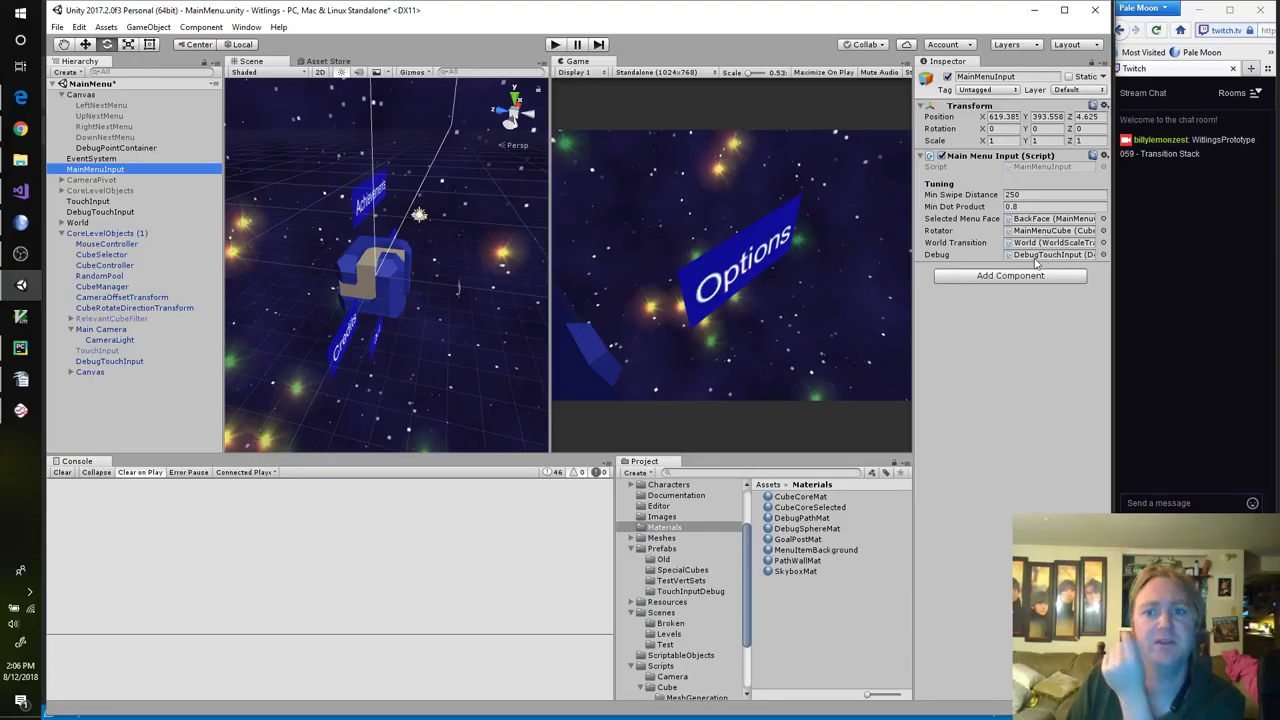
# Step: Open MainMenuInput.cs in Visual Studio and remove the breakpoint on line 49
pyautogui.doubleClick(1030, 167)
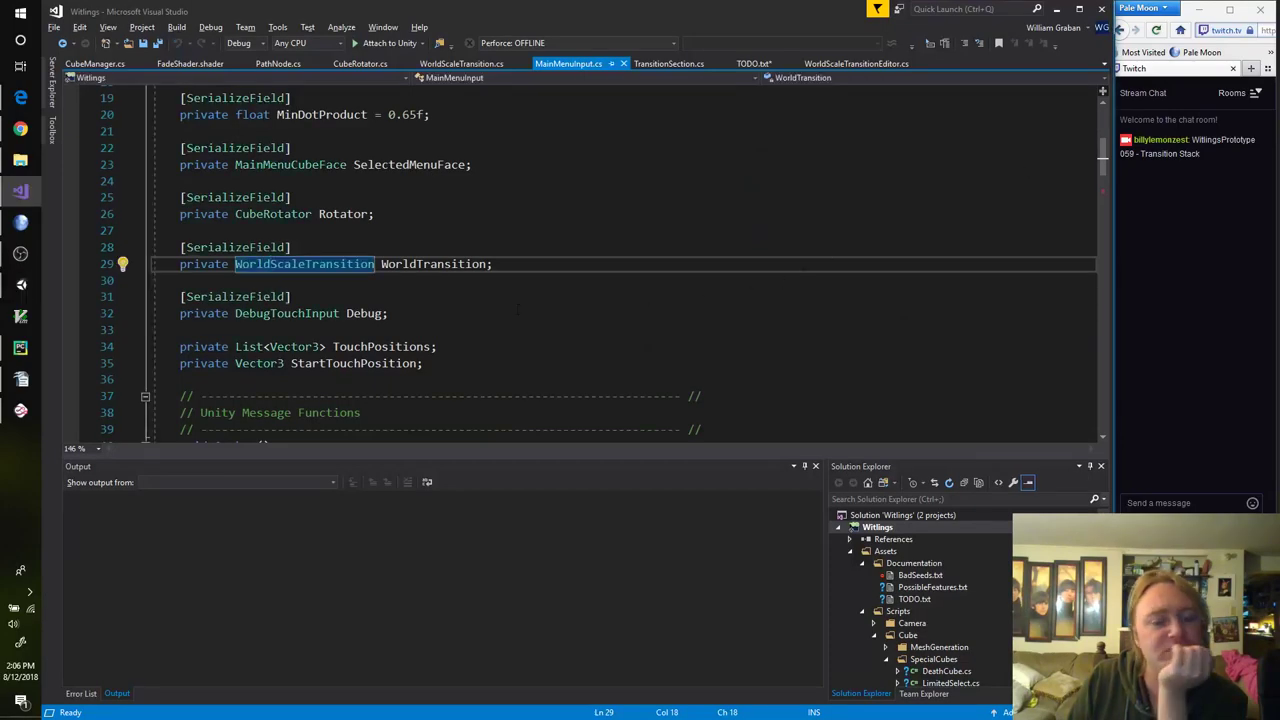
pyautogui.scroll(-7, 530, 270)
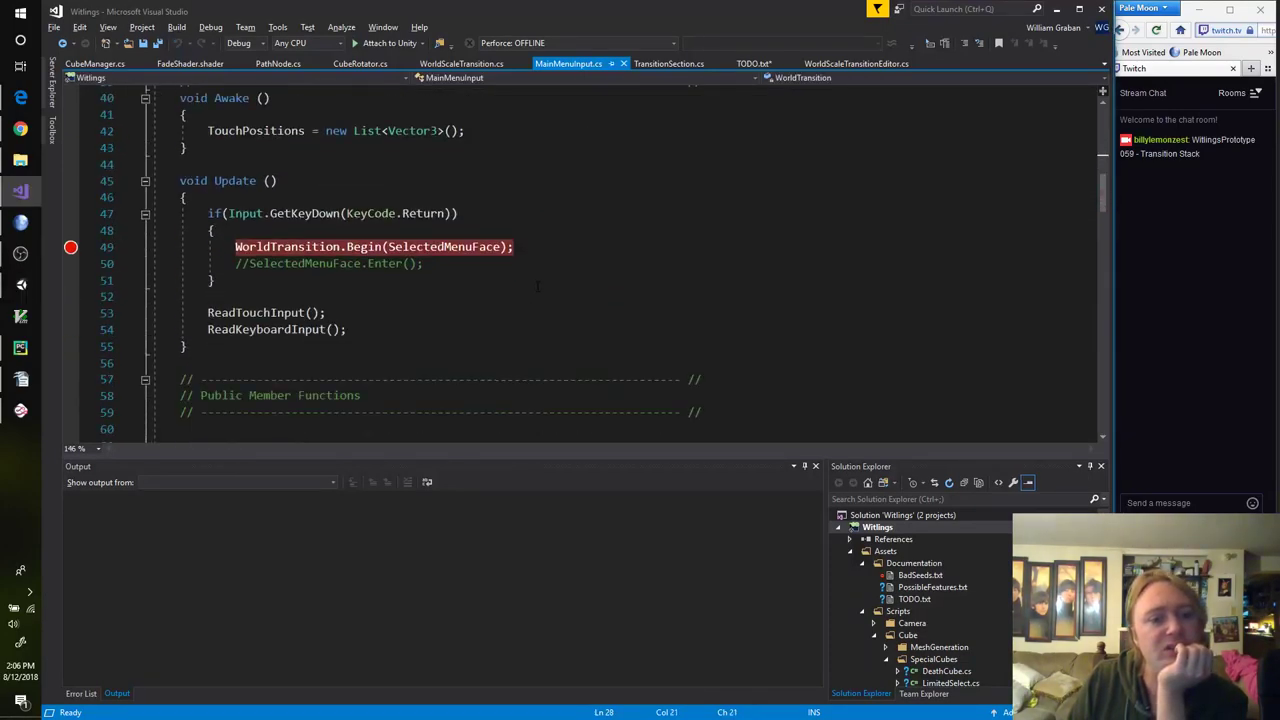
pyautogui.click(71, 249)
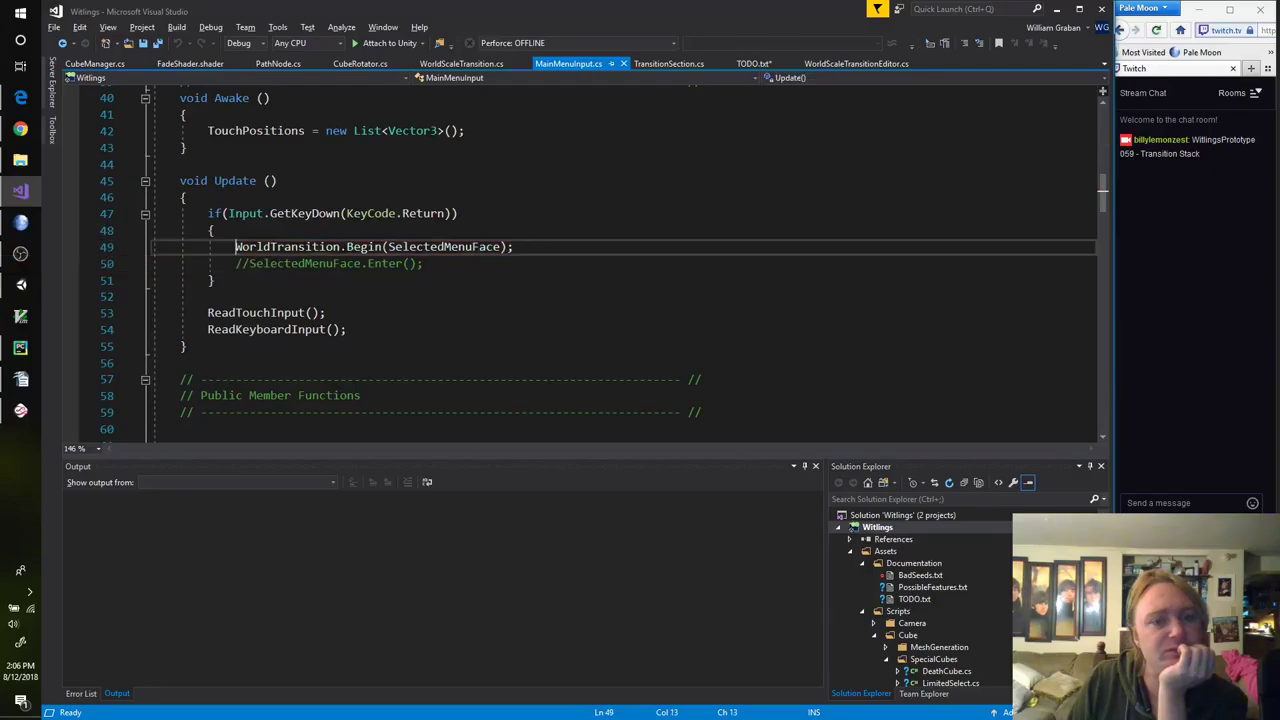
pyautogui.click(234, 247)
# Step: Scroll through the swipe-reading code down to the CalculateSwipeDirection method
pyautogui.scroll(-1, 614, 293)
pyautogui.scroll(-3, 614, 293)
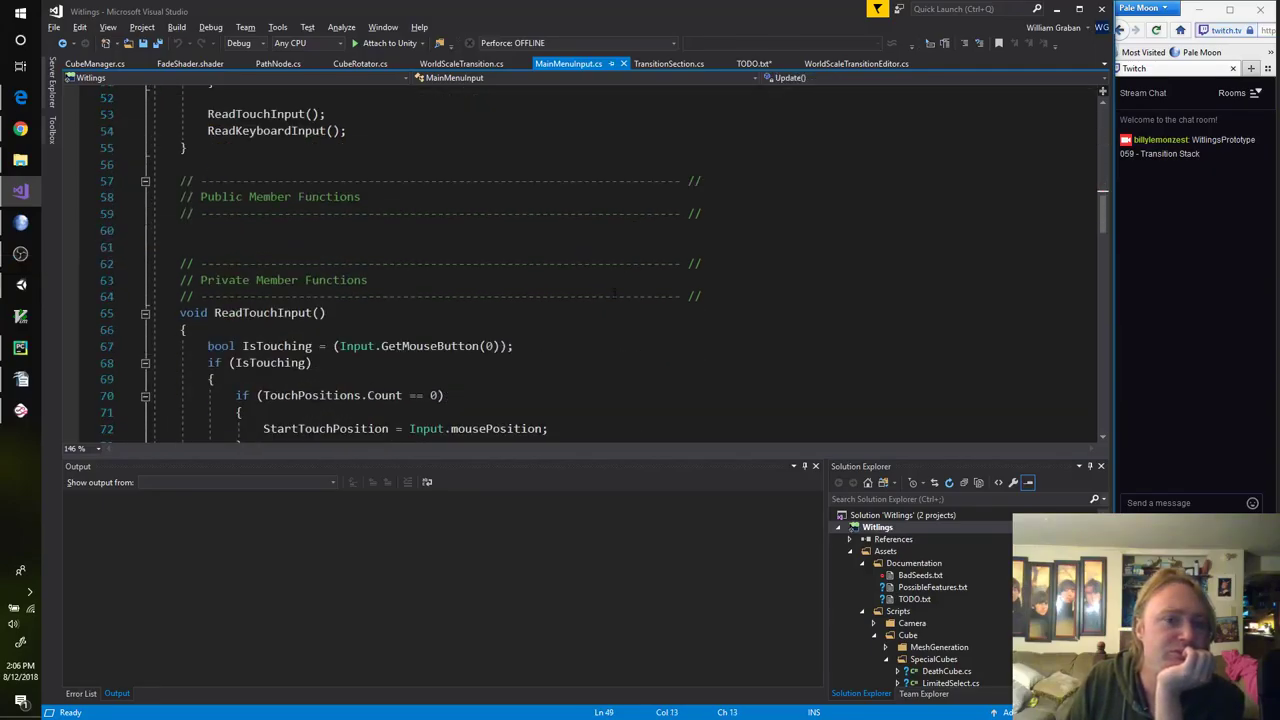
pyautogui.scroll(-3, 614, 293)
pyautogui.scroll(-5, 617, 294)
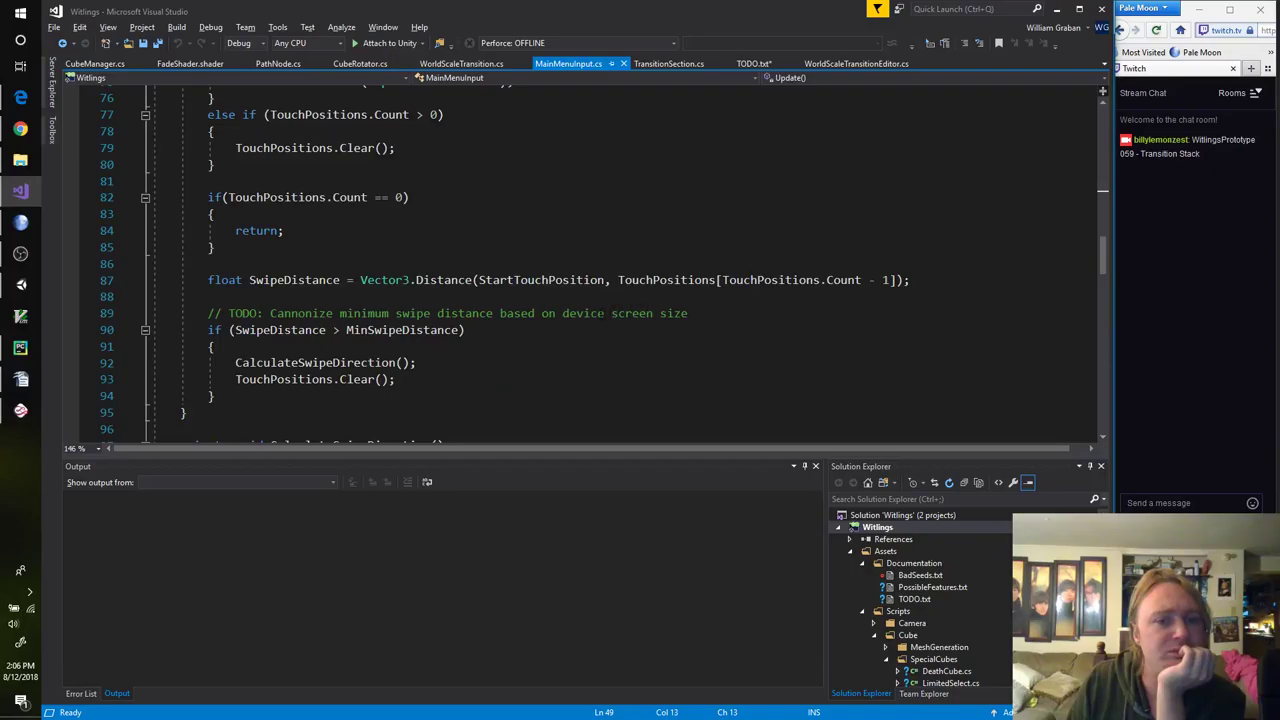
pyautogui.scroll(-4, 588, 272)
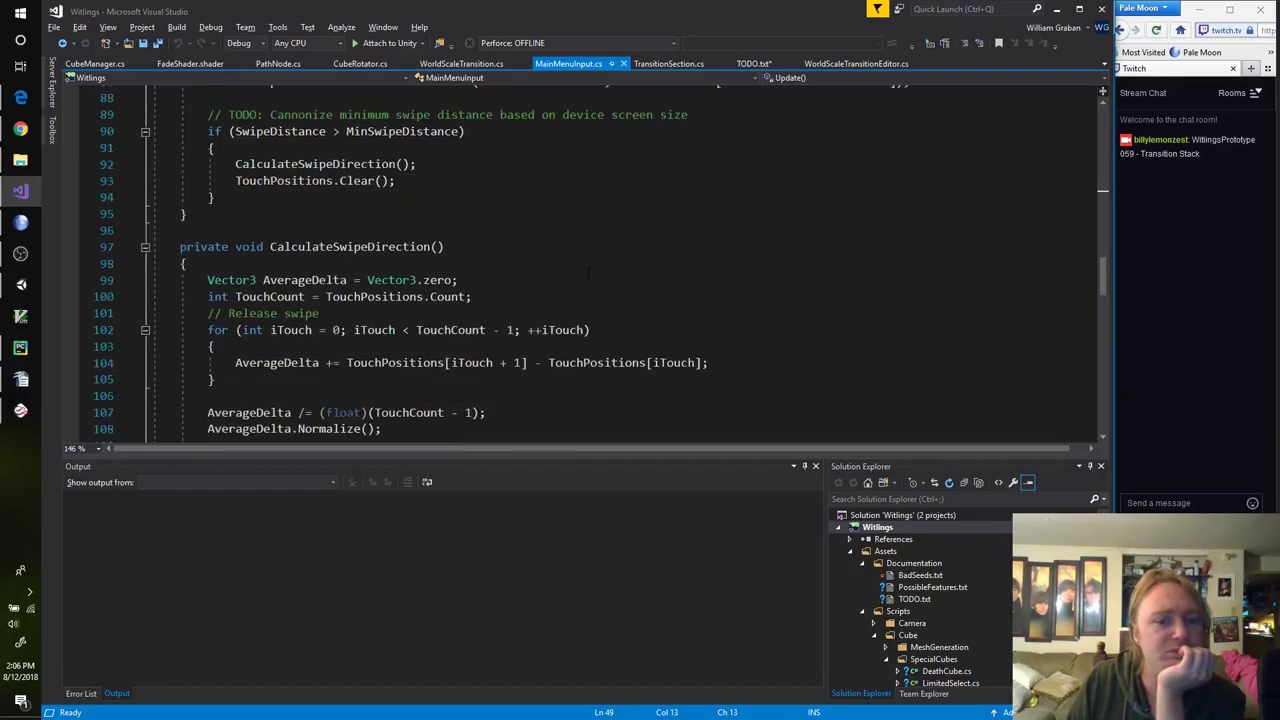
pyautogui.scroll(-3, 588, 272)
pyautogui.scroll(-3, 584, 277)
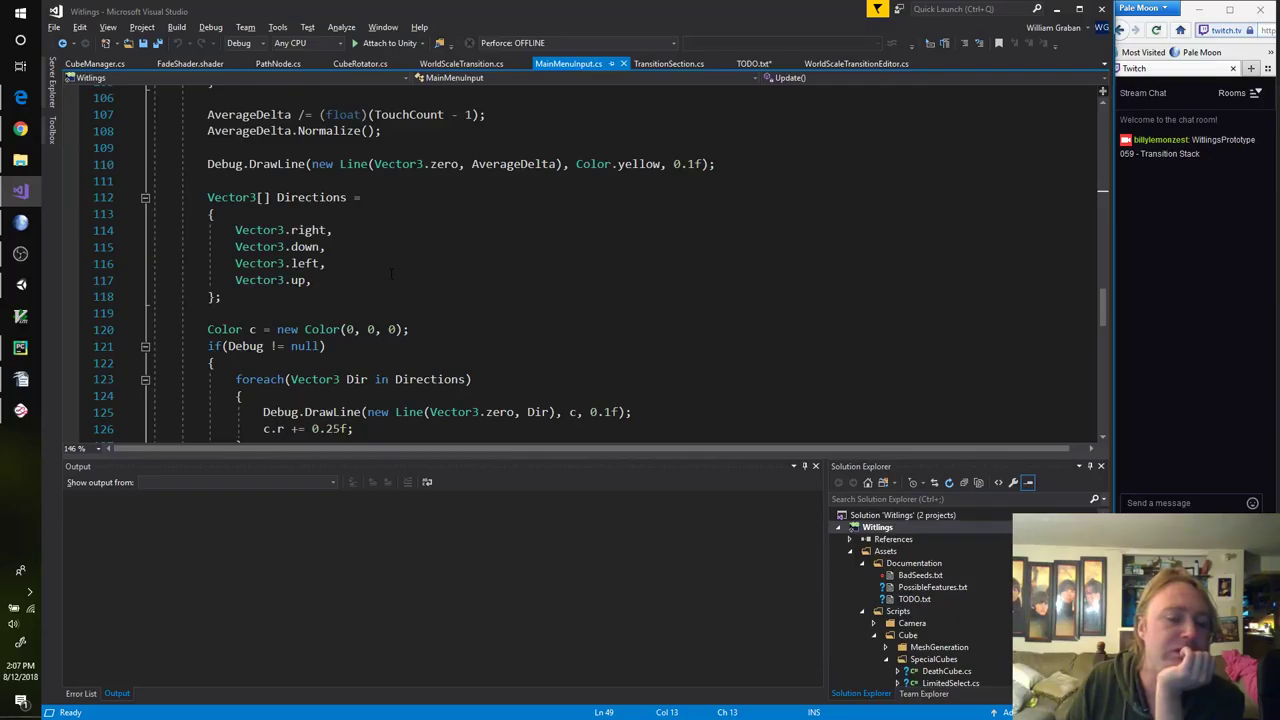
pyautogui.click(20, 410)
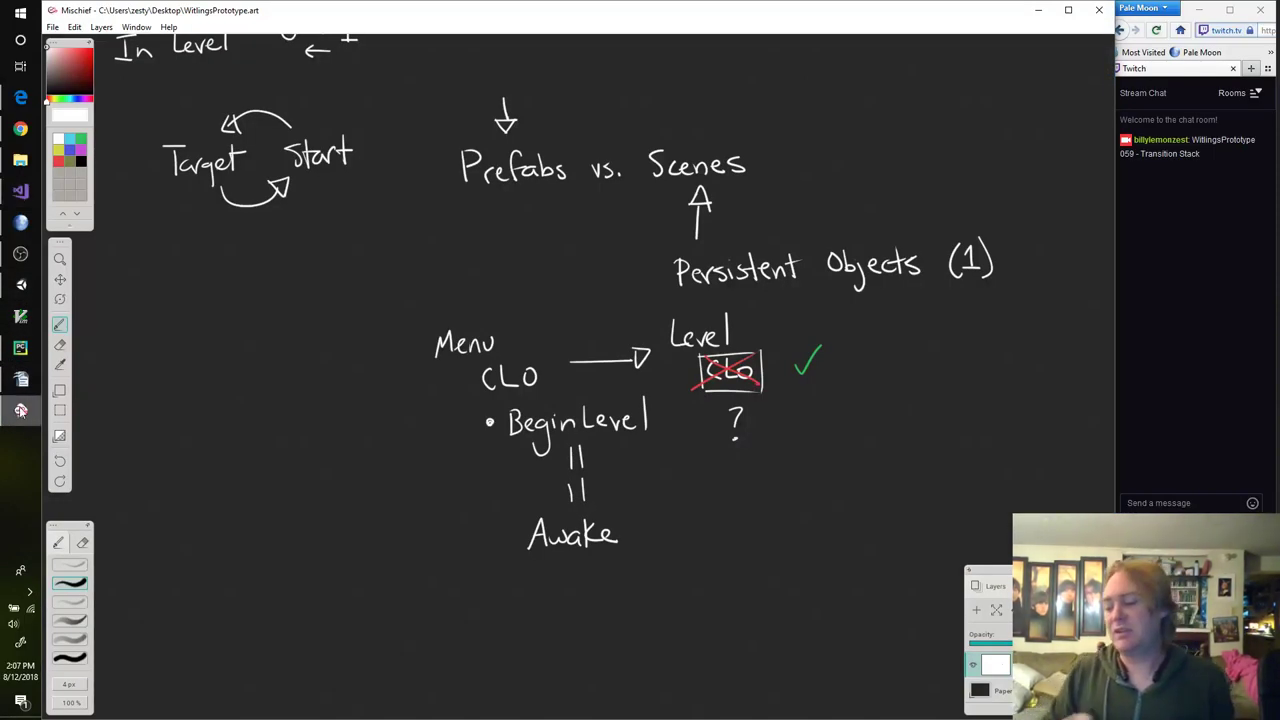
# Step: Sketch a cube in Mischief and trace its top face in cyan
pyautogui.moveTo(903, 211)
pyautogui.mouseDown()
pyautogui.moveTo(691, 331)
pyautogui.moveTo(660, 166)
pyautogui.moveTo(663, 186)
pyautogui.mouseUp()
pyautogui.press('b')
pyautogui.moveTo(648, 318)
pyautogui.mouseDown()
pyautogui.moveTo(614, 340)
pyautogui.moveTo(650, 357)
pyautogui.moveTo(682, 336)
pyautogui.moveTo(614, 377)
pyautogui.moveTo(646, 391)
pyautogui.mouseUp()
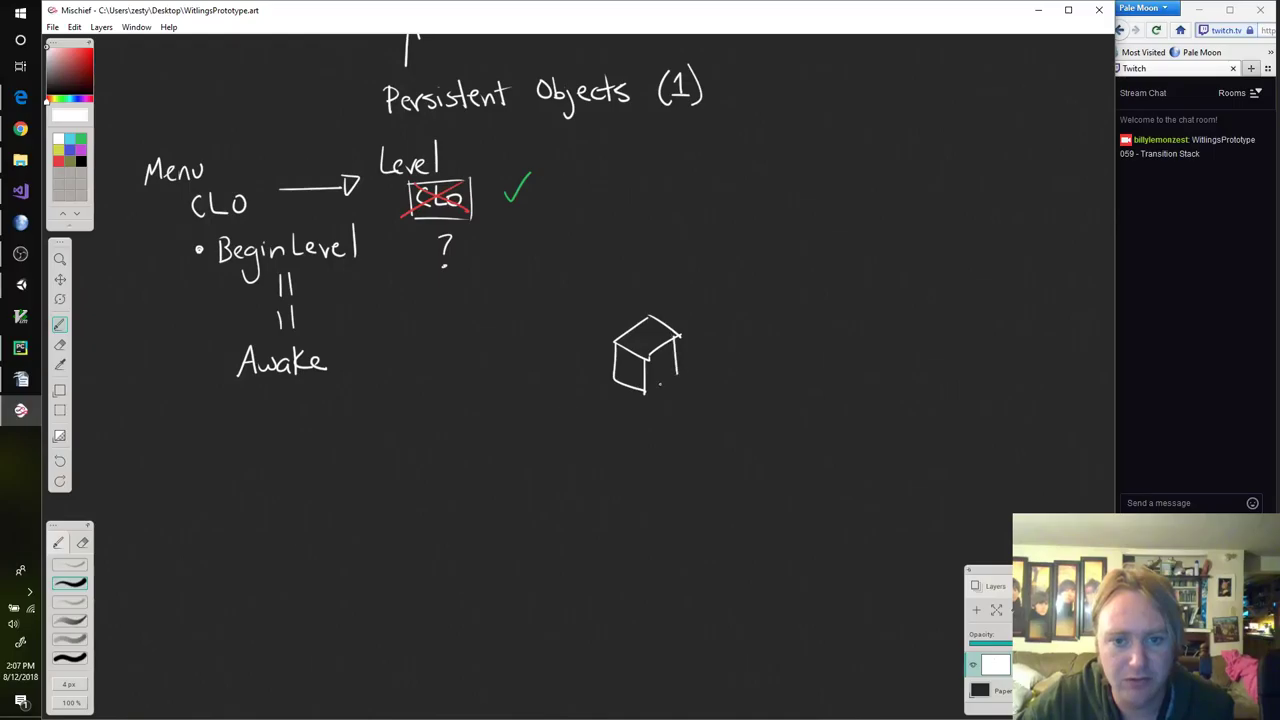
pyautogui.moveTo(681, 367); pyautogui.dragTo(646, 394)
pyautogui.click(71, 143)
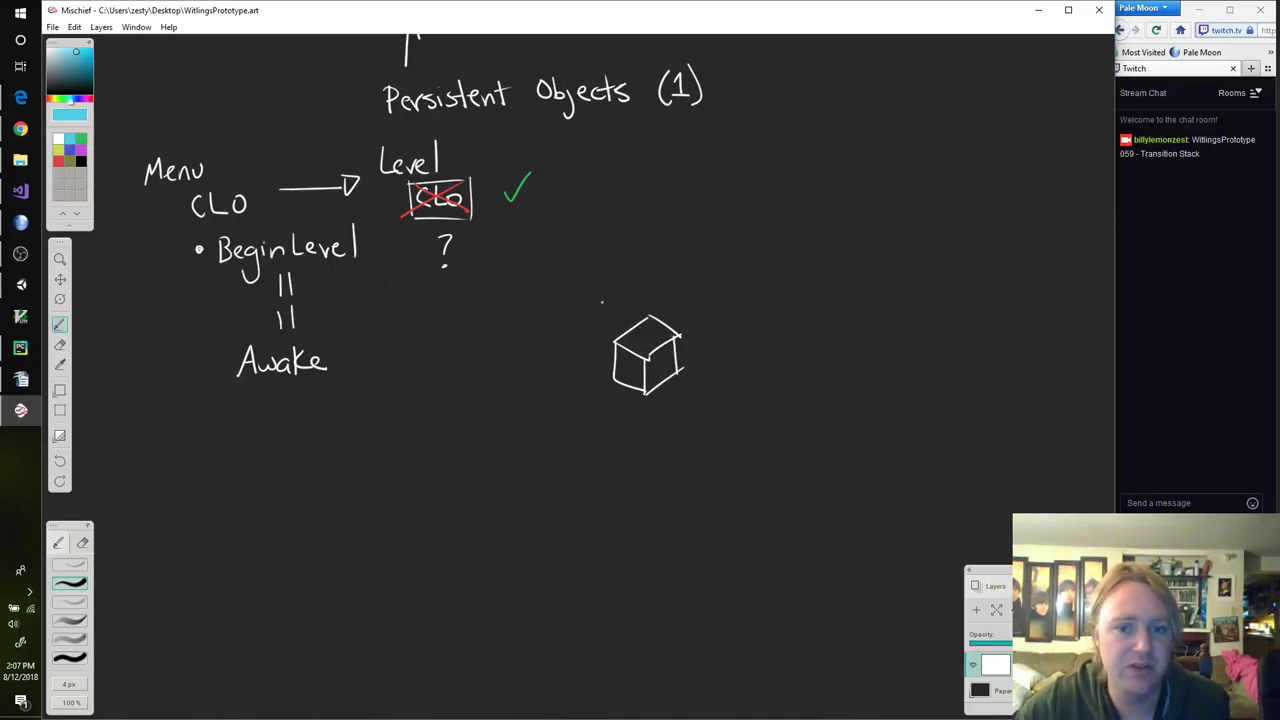
pyautogui.moveTo(650, 317)
pyautogui.mouseDown()
pyautogui.moveTo(611, 343)
pyautogui.moveTo(680, 337)
pyautogui.mouseUp()
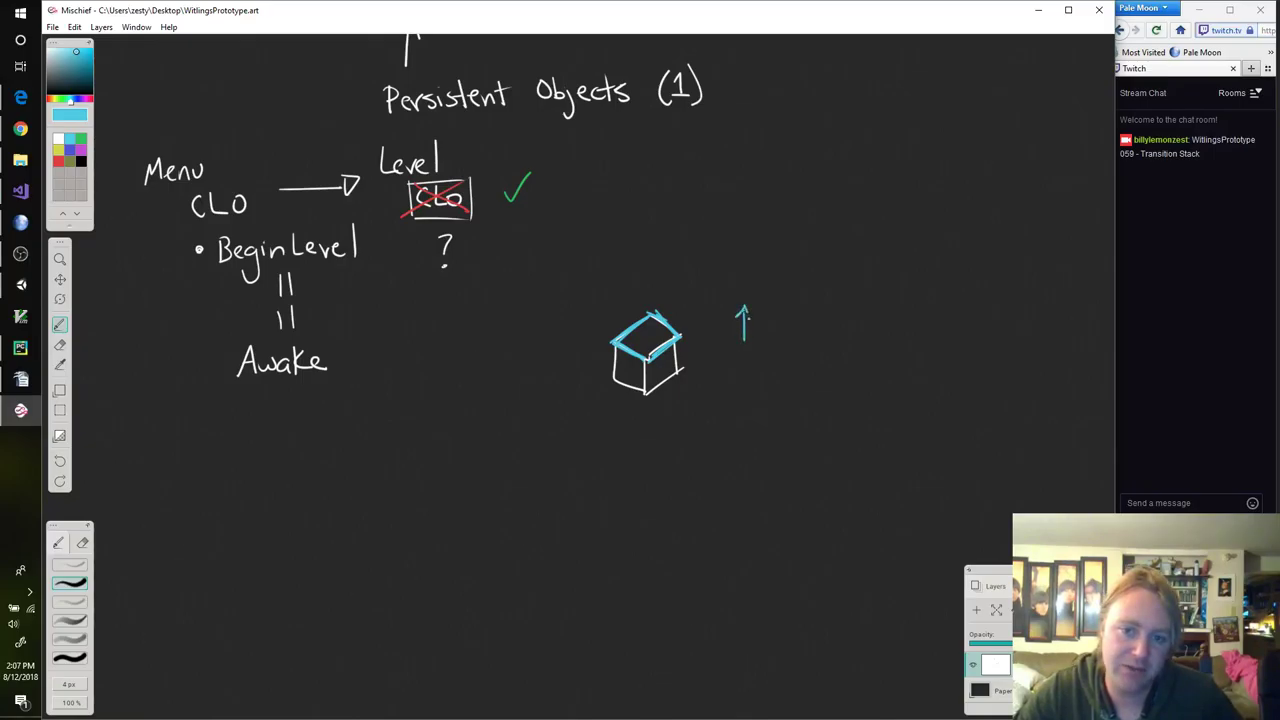
# Step: Draw an upward arrow labelled 'y' with the note 'cam up', then return to MainMenuInput.cs line 120
pyautogui.moveTo(752, 323); pyautogui.dragTo(760, 340)
pyautogui.moveTo(767, 322); pyautogui.dragTo(752, 366)
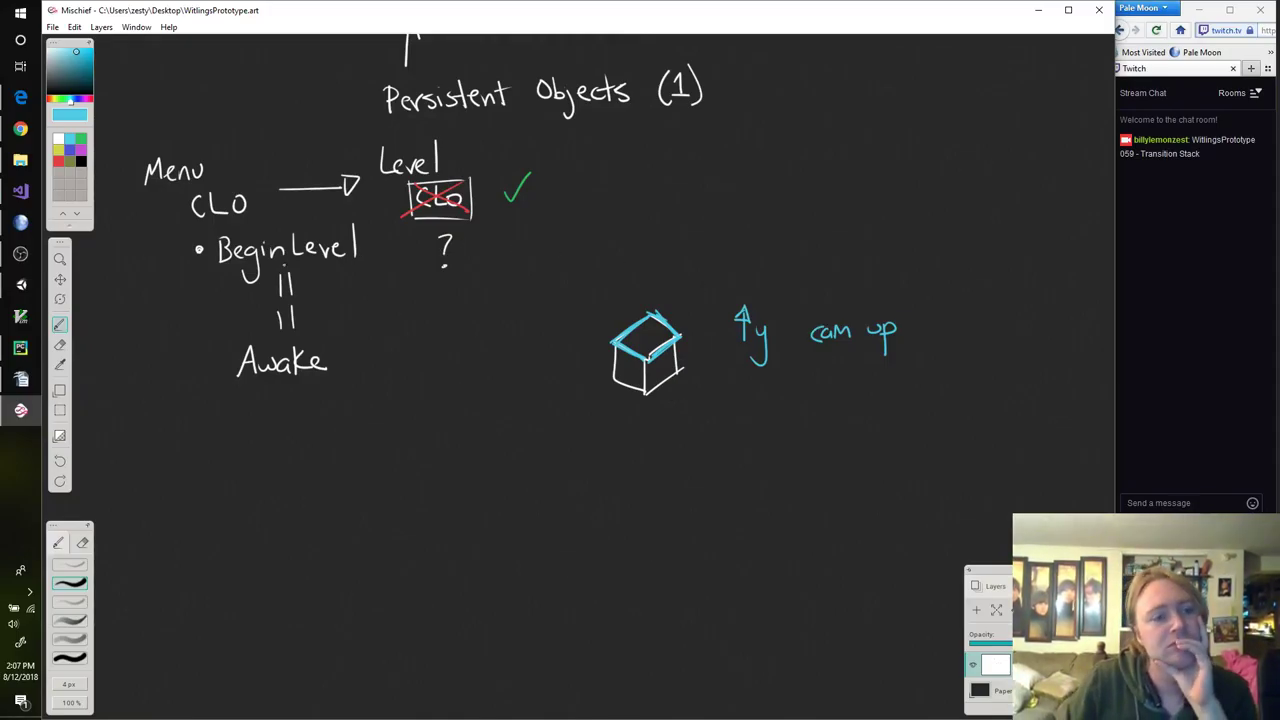
pyautogui.click(20, 190)
pyautogui.click(467, 331)
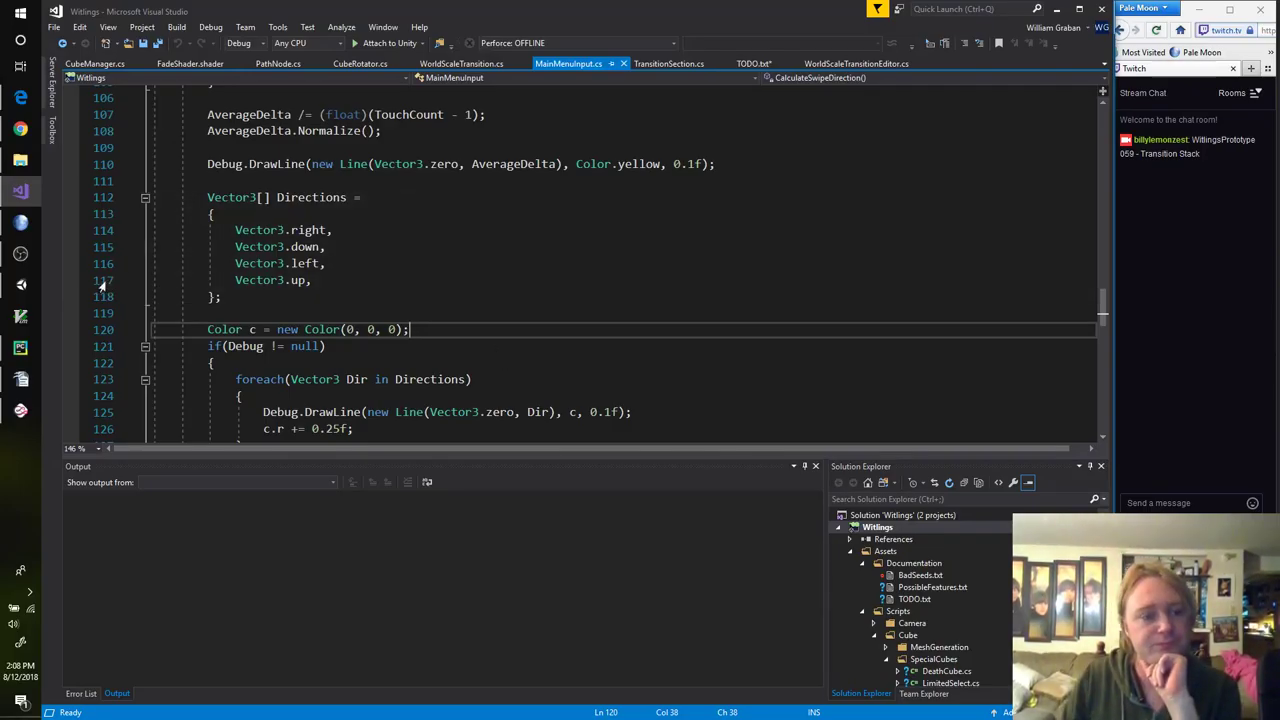
# Step: Return to Unity and select Main Camera, showing position 2, 3, -2, rotation 45, 45, 0, FOV 60
pyautogui.click(20, 285)
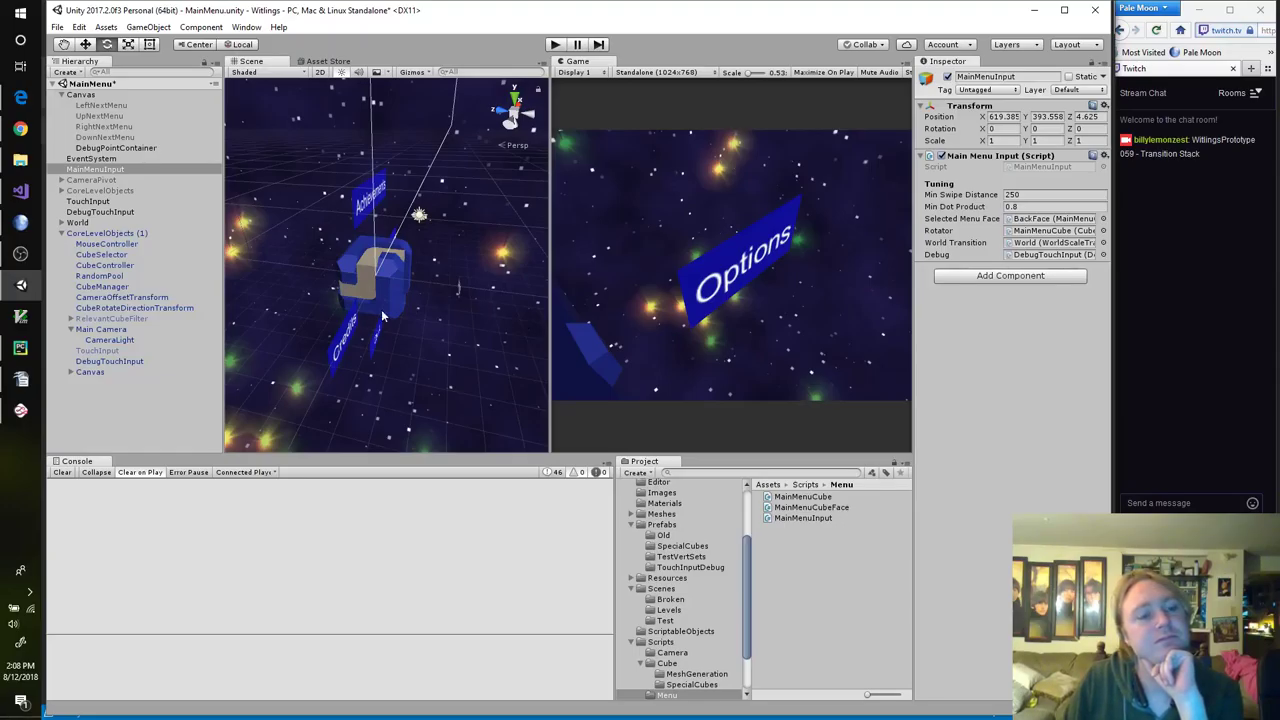
pyautogui.click(110, 329)
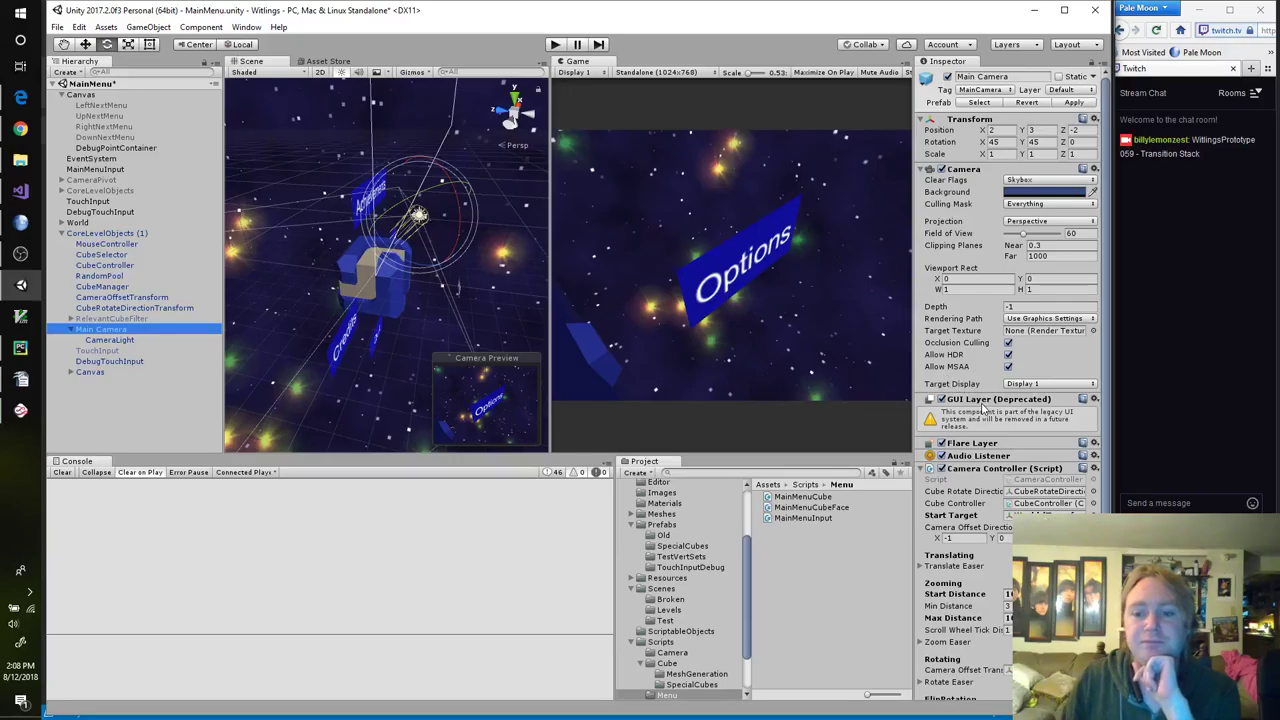
# Step: Set the Camera Offset Direction X to 0 and start Play mode
pyautogui.scroll(-2, 986, 312)
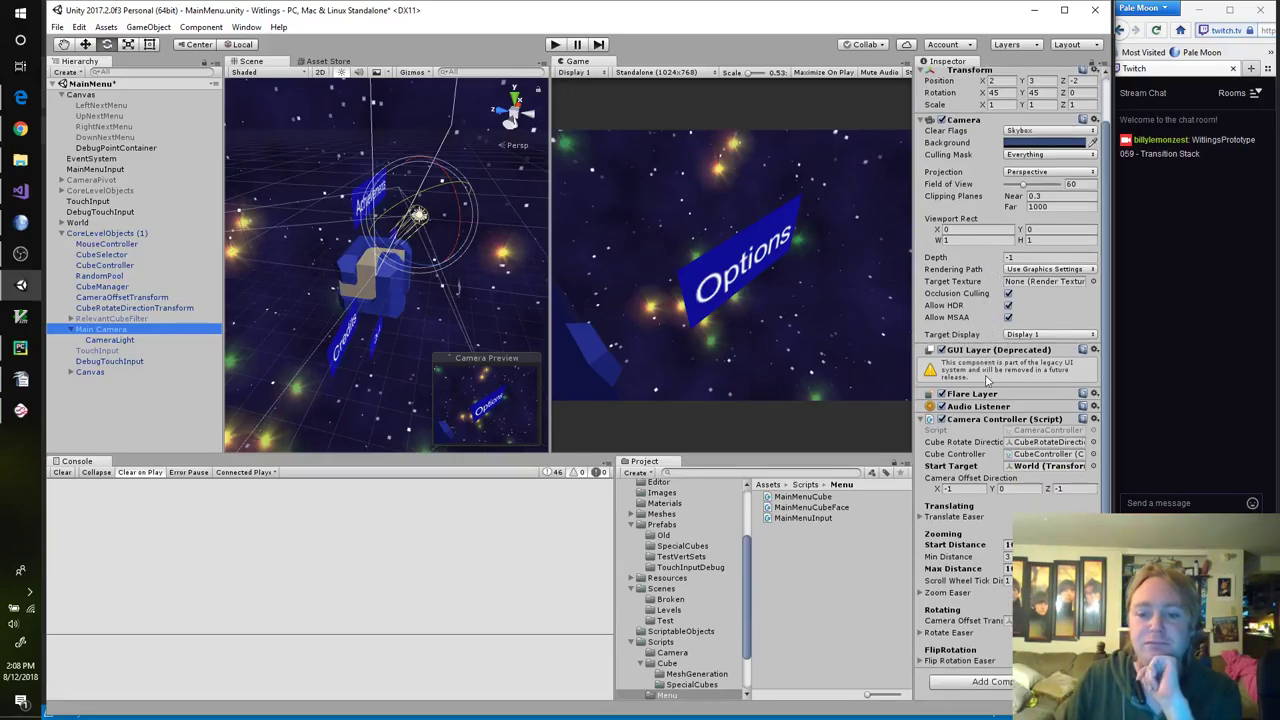
pyautogui.click(972, 488)
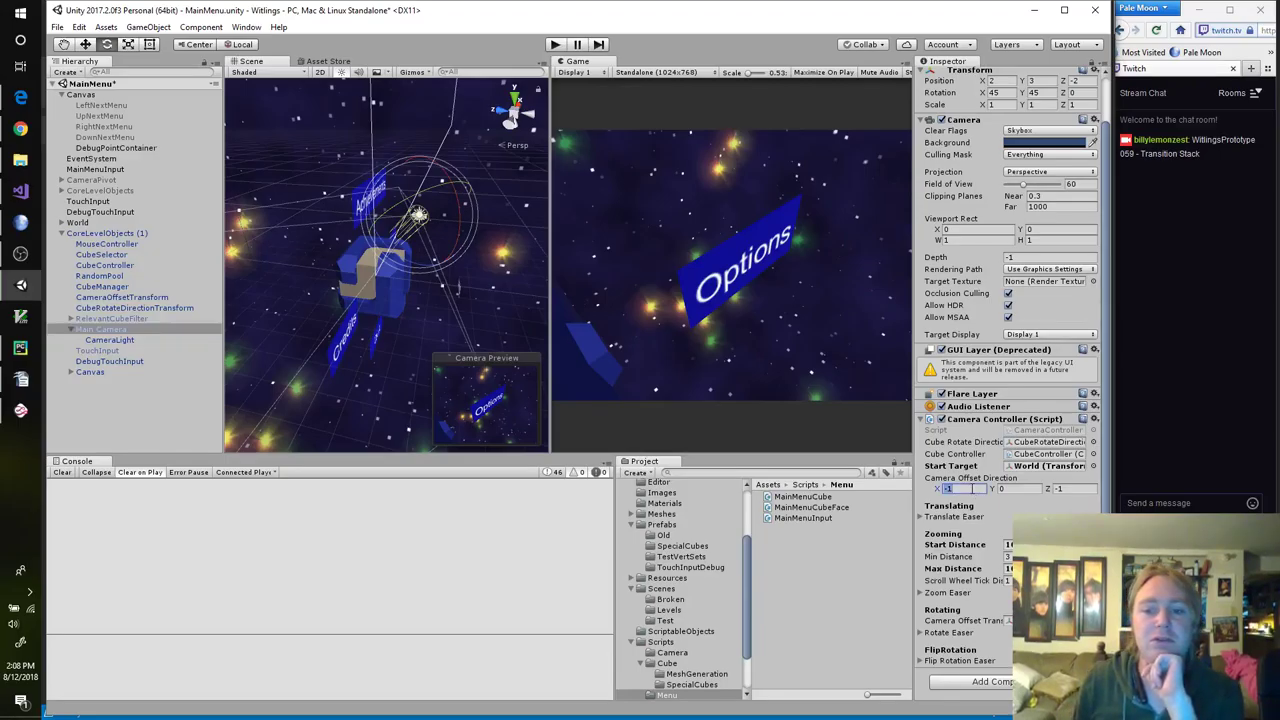
pyautogui.write('0')
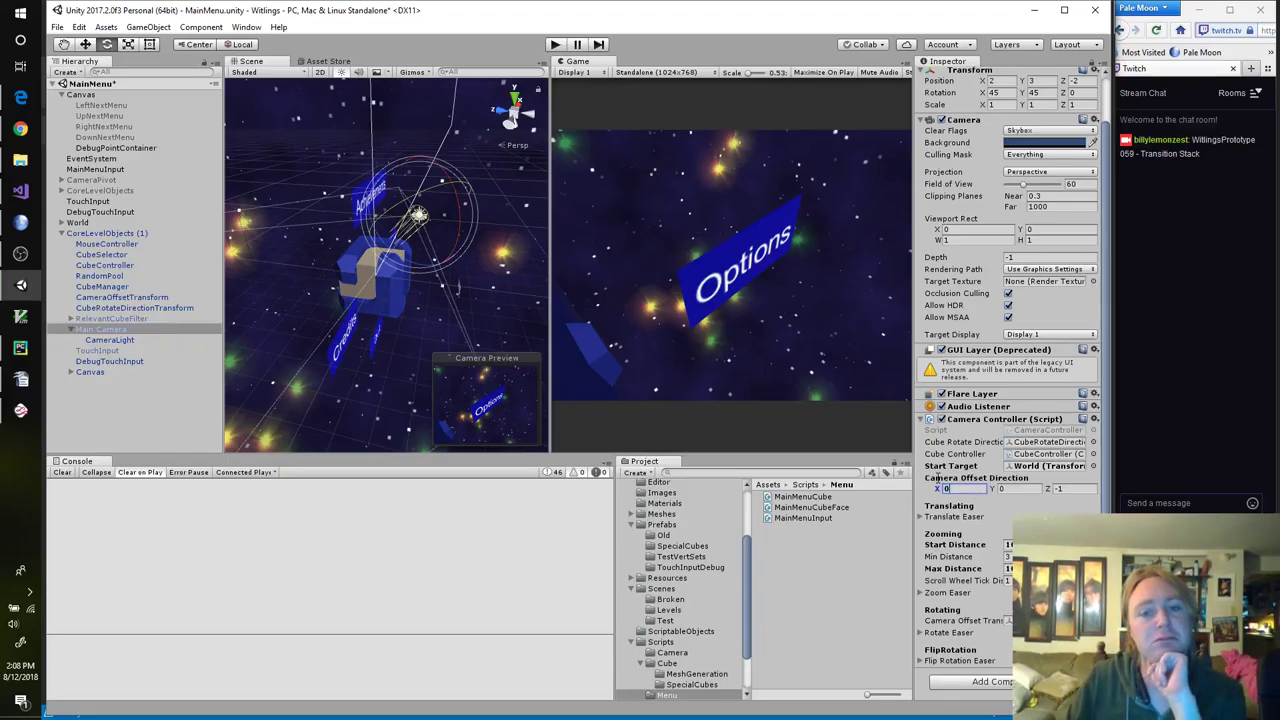
pyautogui.click(555, 45)
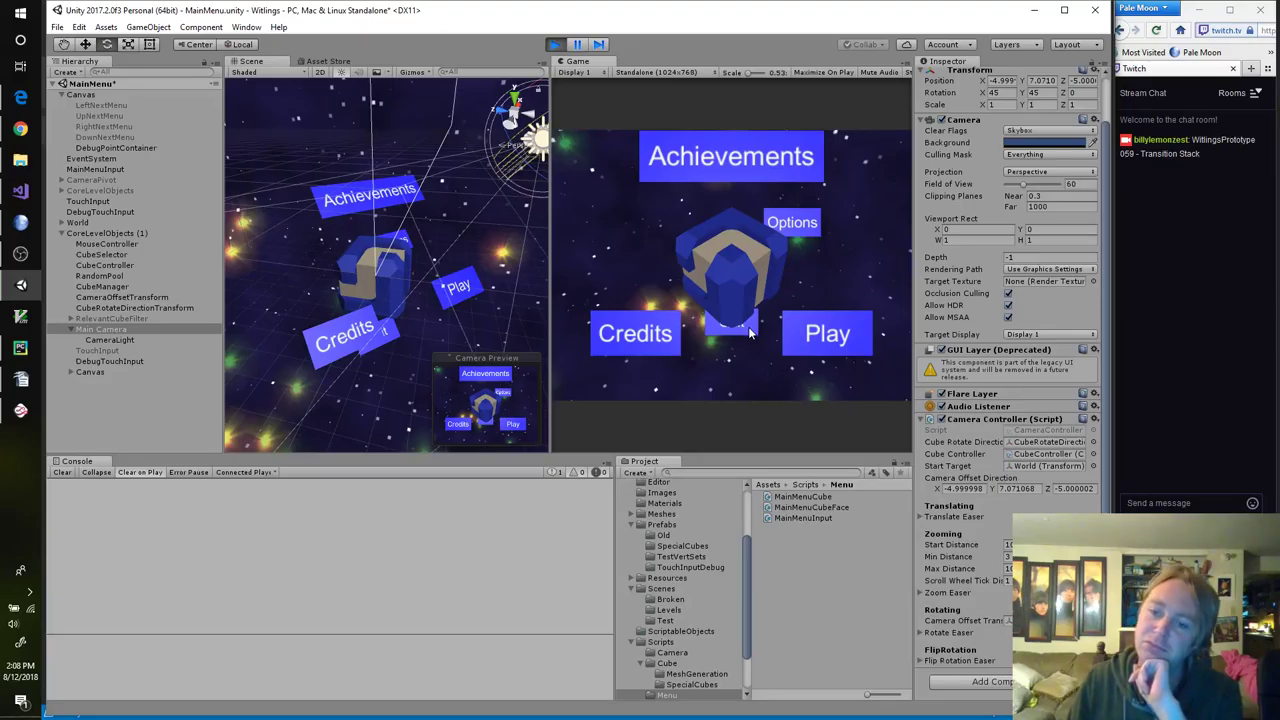
# Step: During play, zero the offset's X and Z, stop the game, and open the CameraController script
pyautogui.click(968, 488)
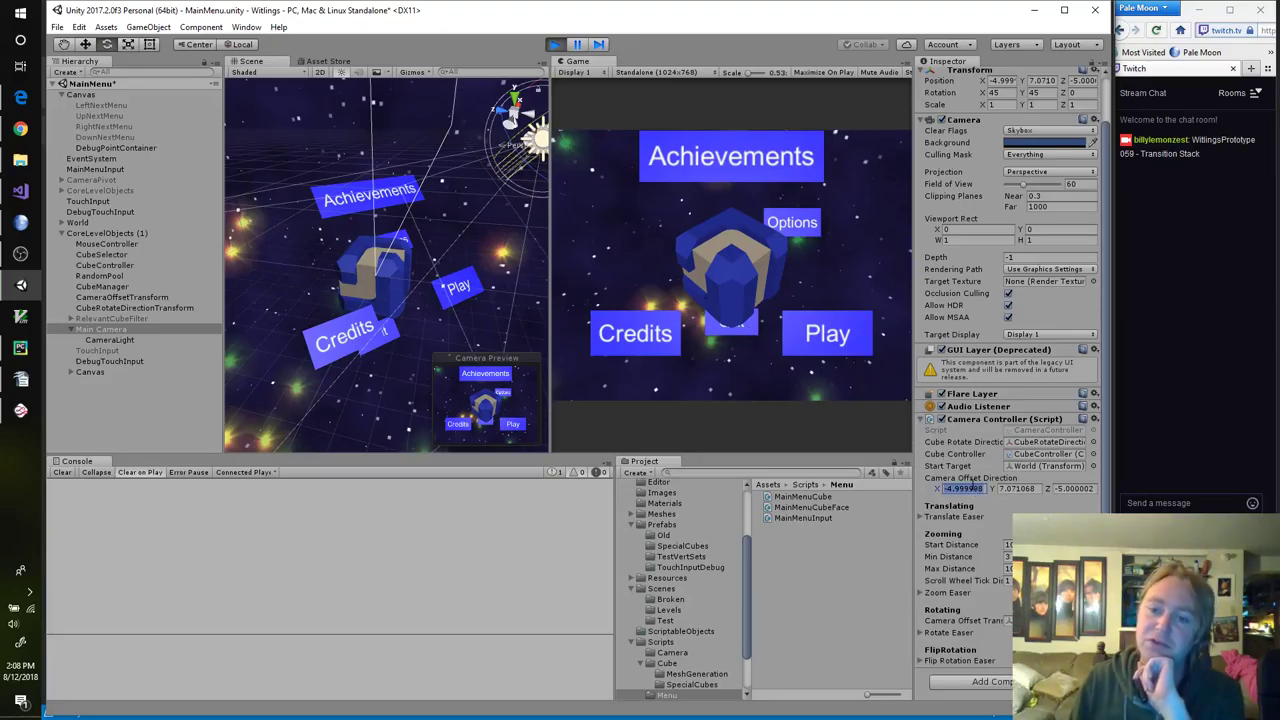
pyautogui.write('0')
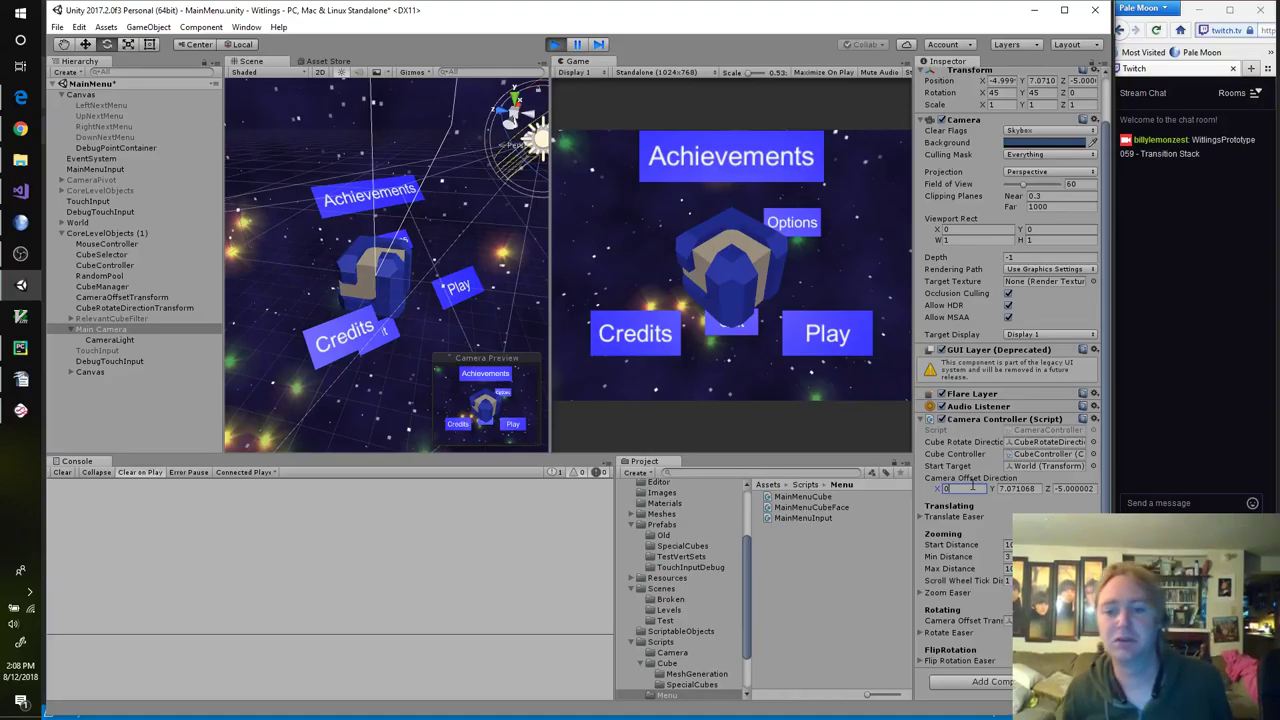
pyautogui.press('Tab')
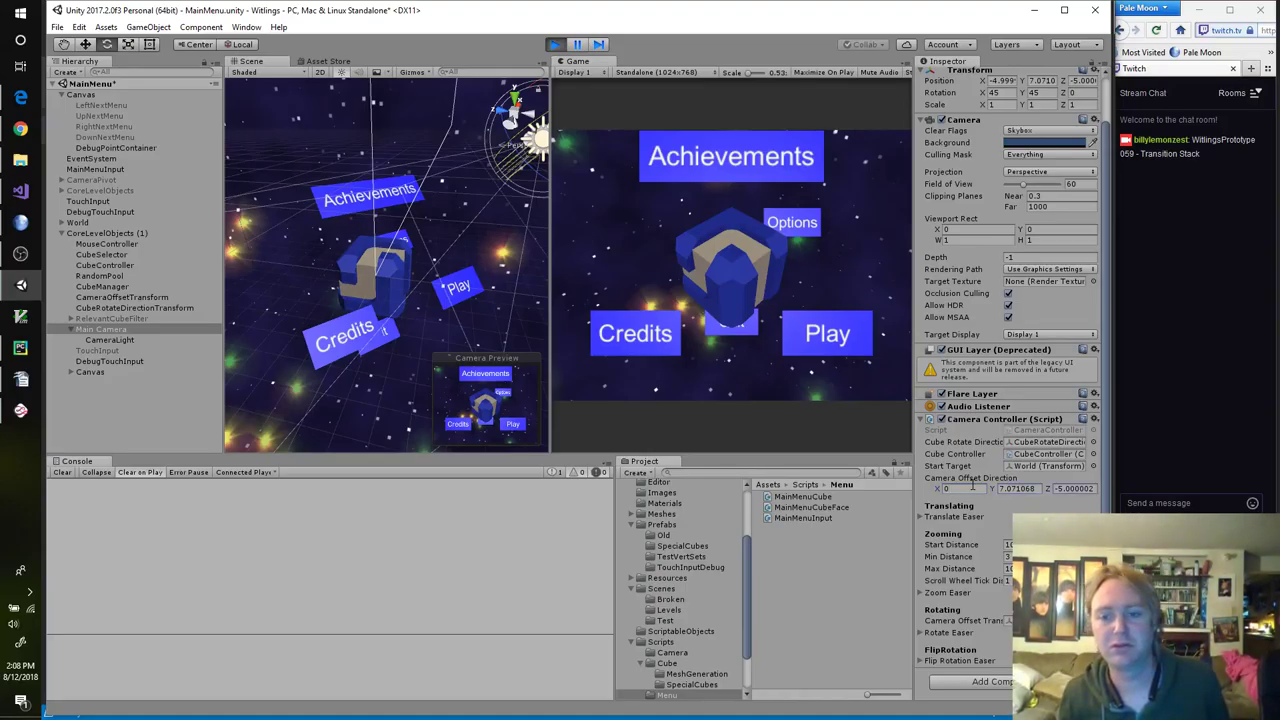
pyautogui.press('Tab')
pyautogui.write('0')
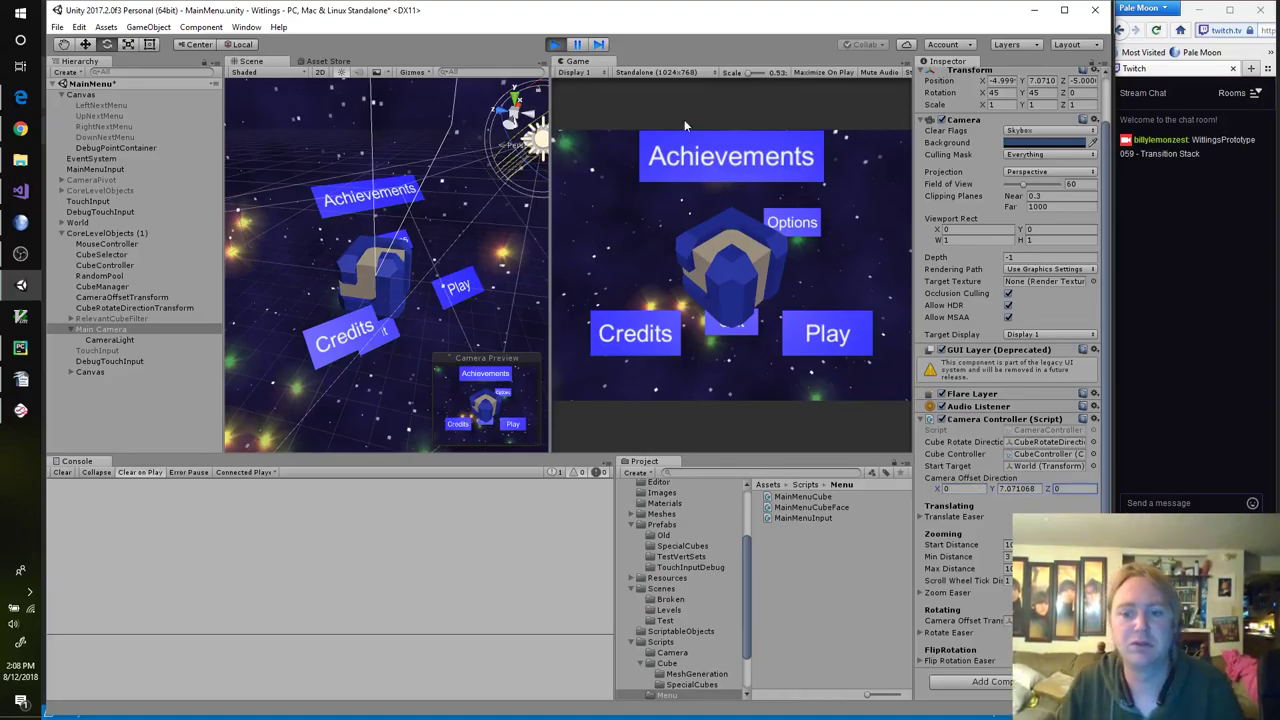
pyautogui.click(555, 44)
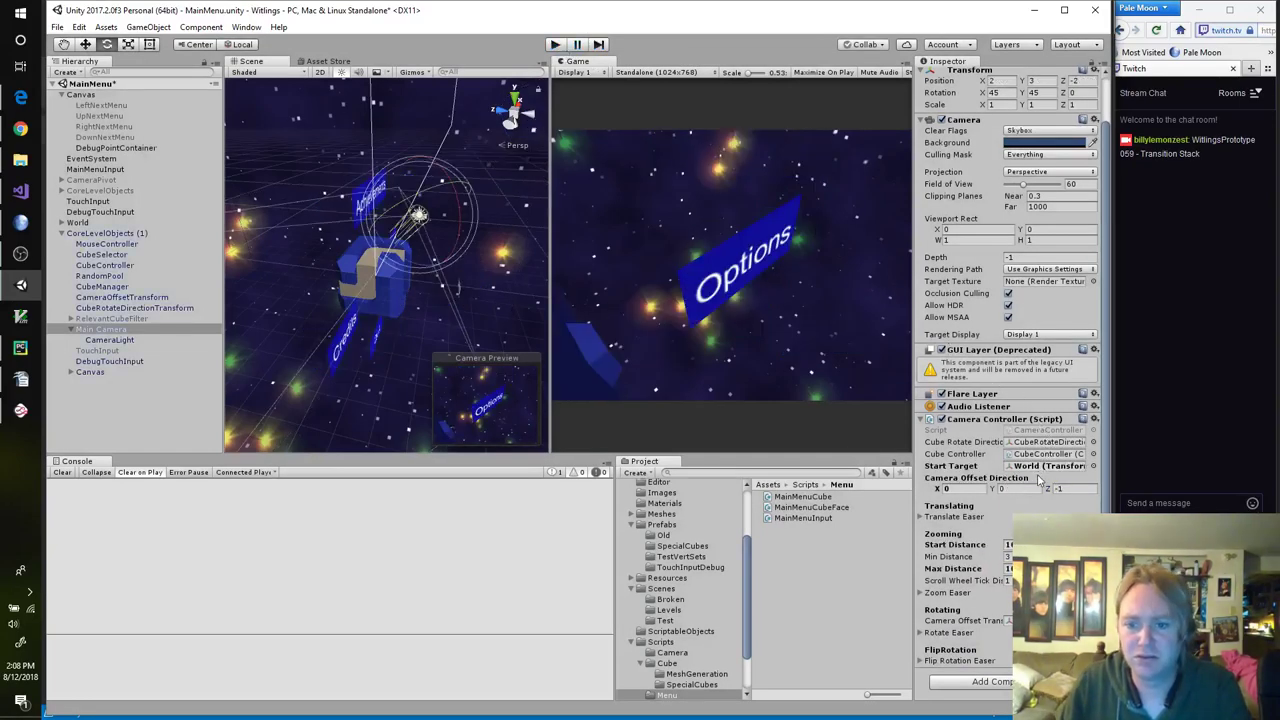
pyautogui.doubleClick(1046, 430)
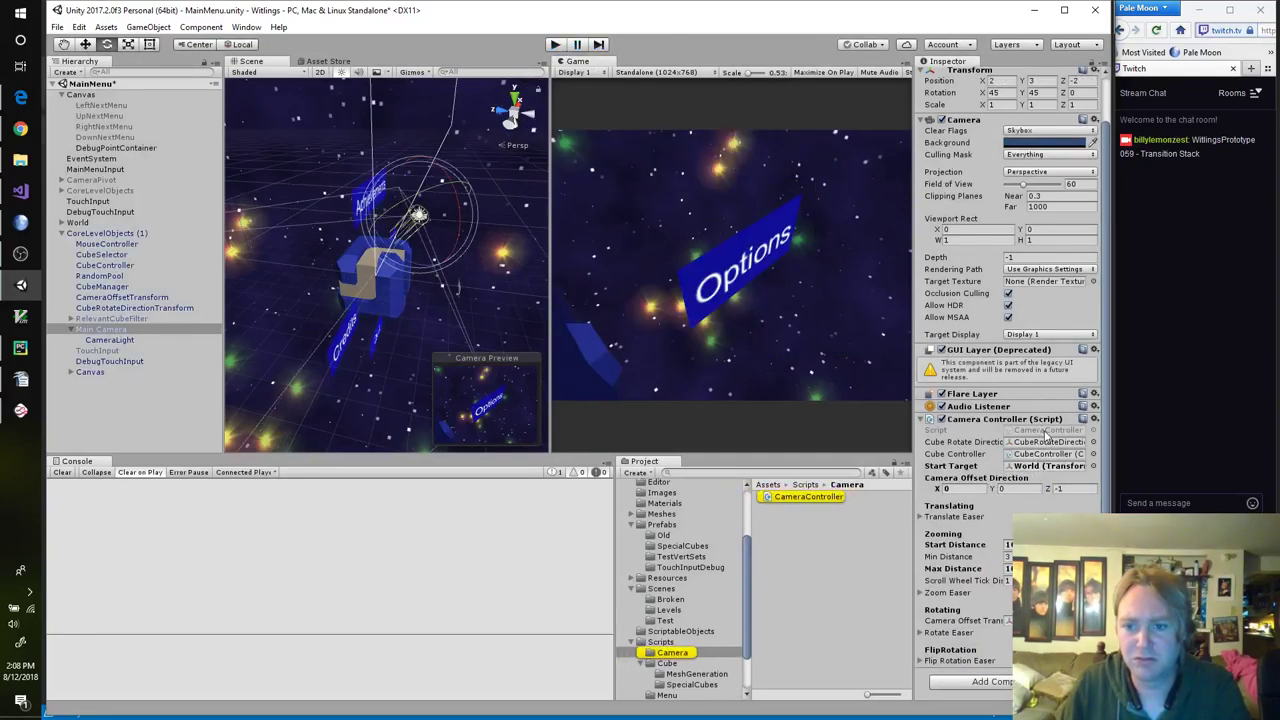
# Step: Review CameraController.cs fields and the BeginEasingToTarget method, then go back to Unity
pyautogui.scroll(-4, 544, 263)
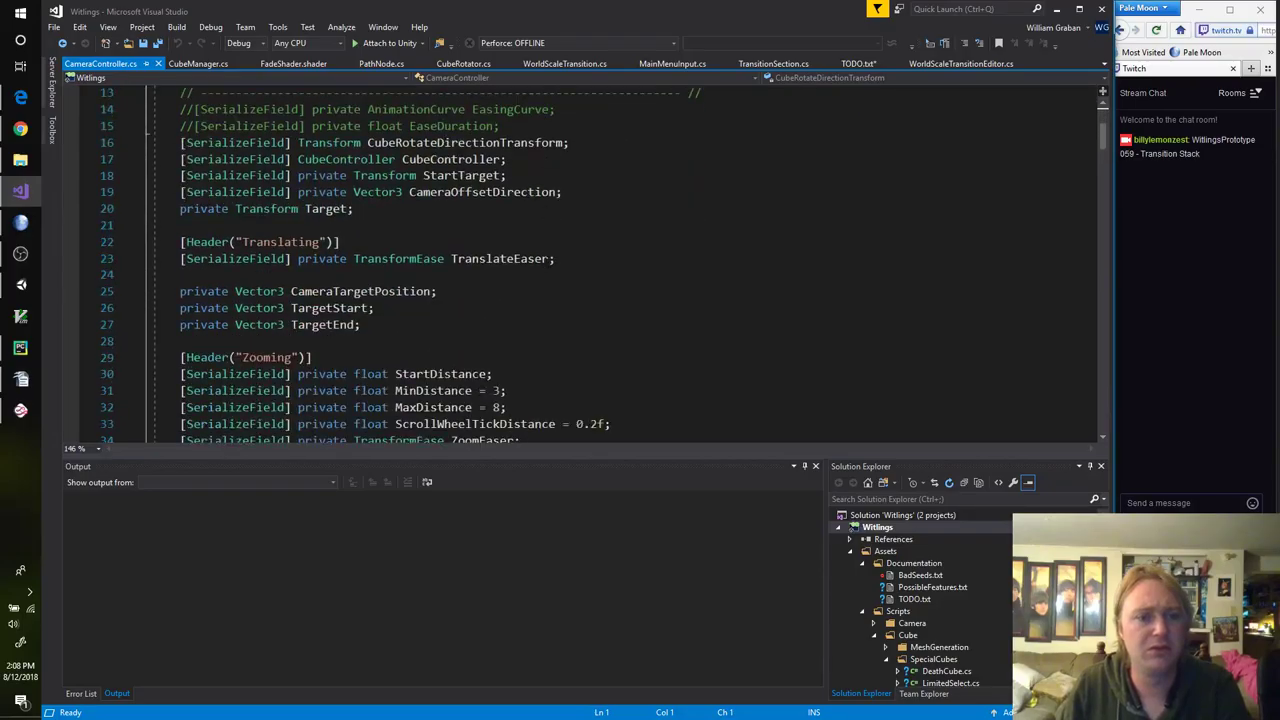
pyautogui.scroll(-3, 568, 259)
pyautogui.scroll(-4, 573, 263)
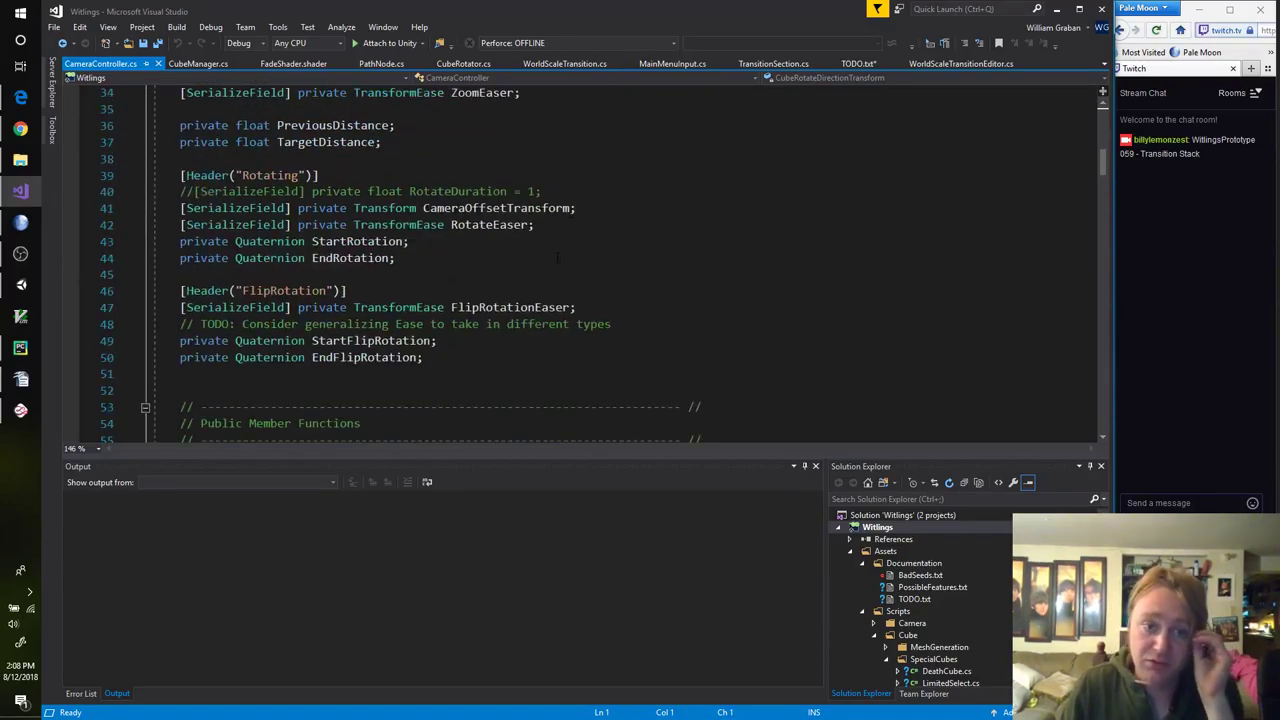
pyautogui.scroll(-5, 557, 259)
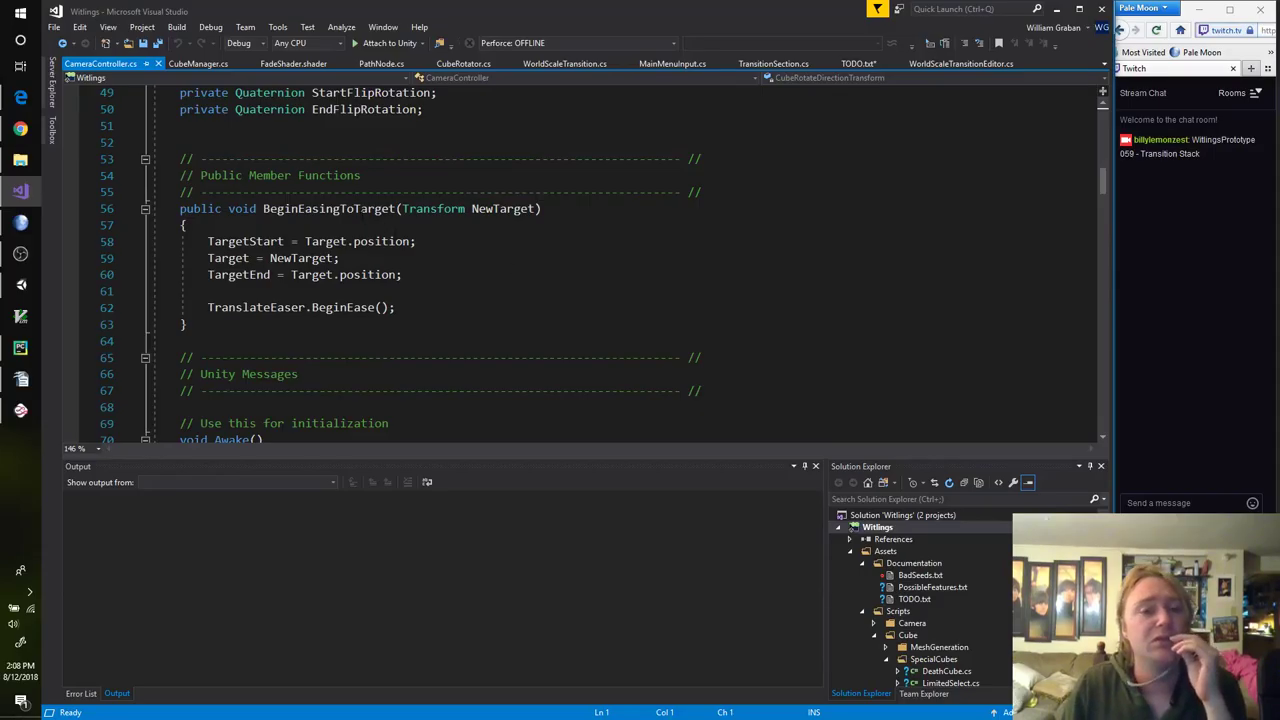
pyautogui.doubleClick(330, 209)
pyautogui.scroll(-4, 524, 271)
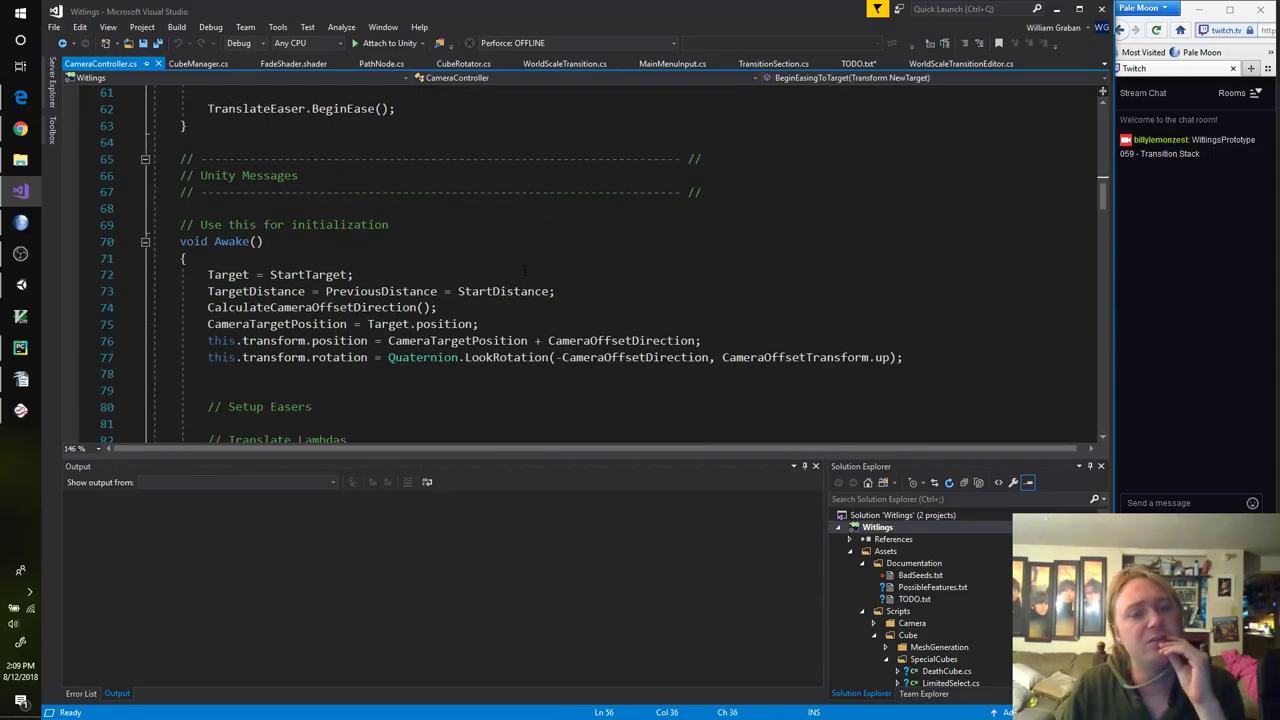
pyautogui.hotkey('alt', 'Tab')
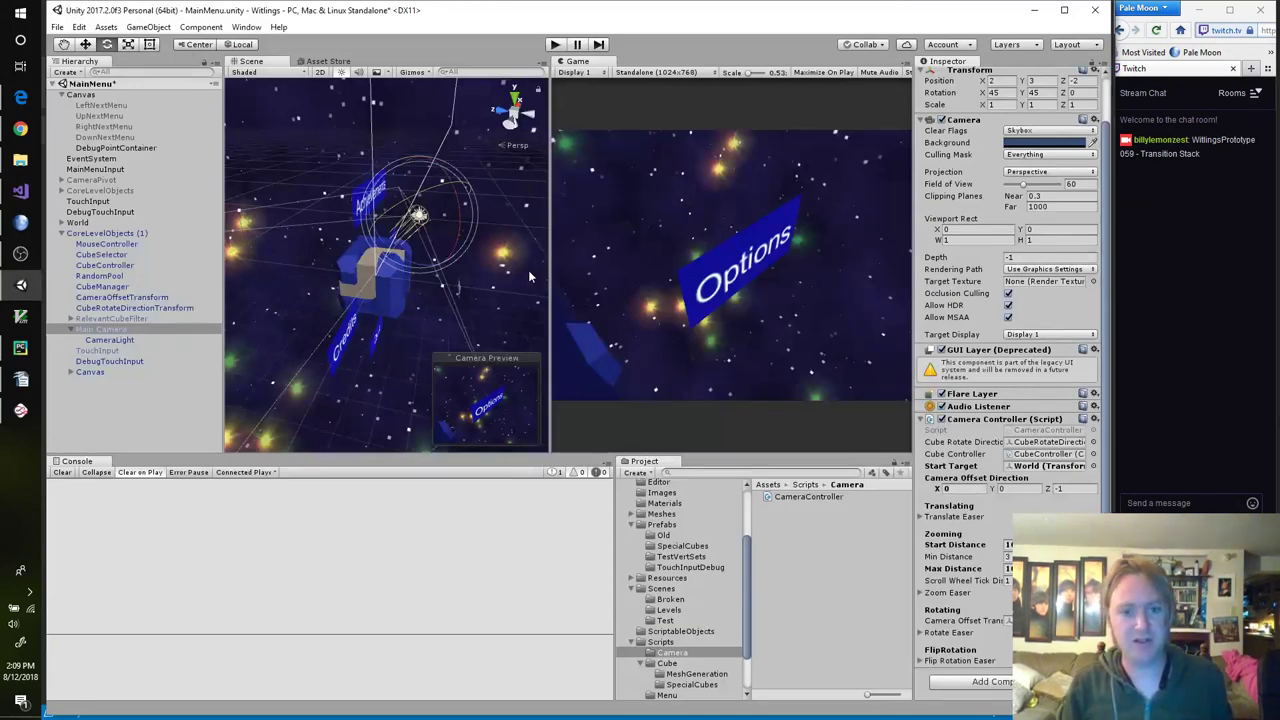
# Step: Play the main menu, orbit and flip the cube with arrow keys to test rotation, then stop
pyautogui.hotkey('ctrl', 'p')
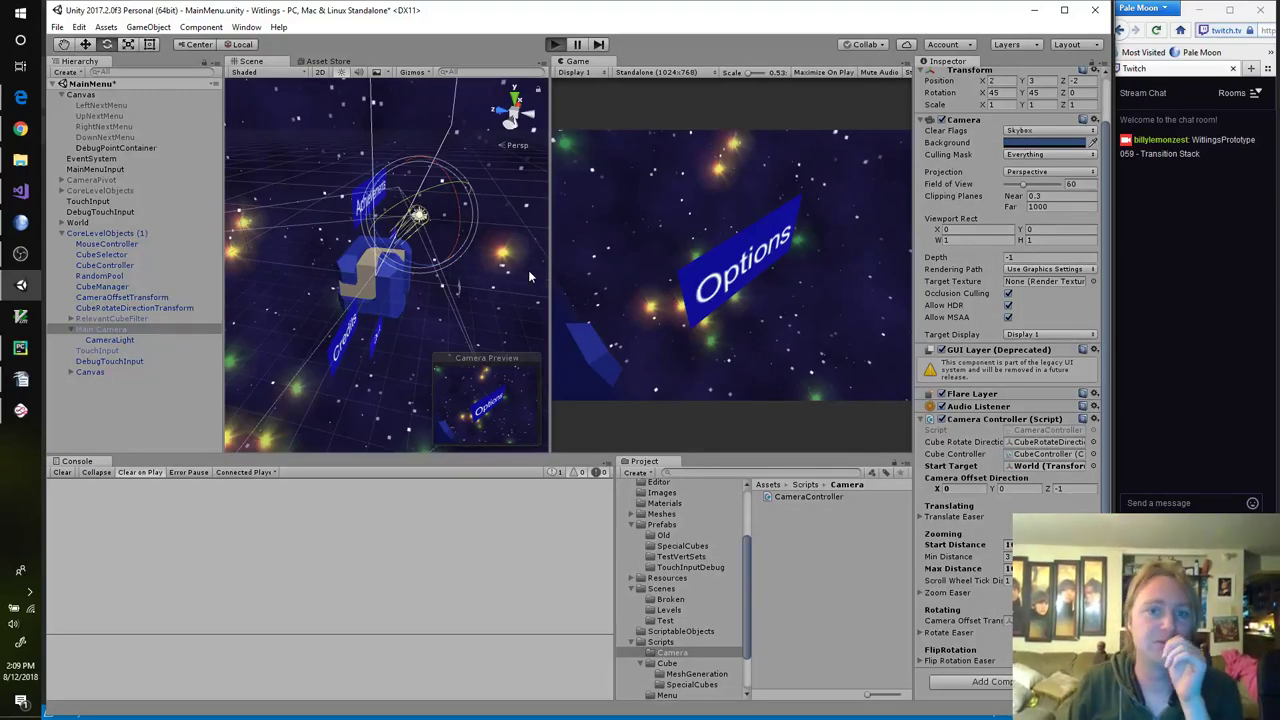
pyautogui.press('Left')
pyautogui.press('Left')
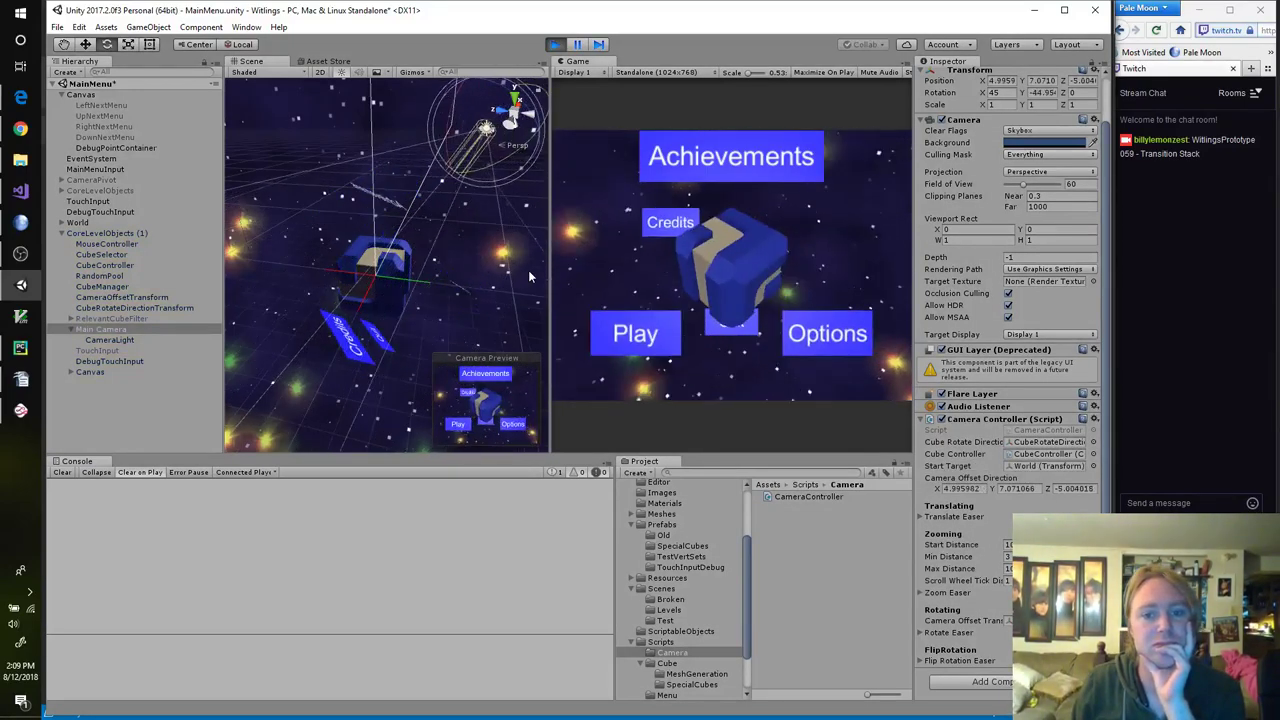
pyautogui.press('Up')
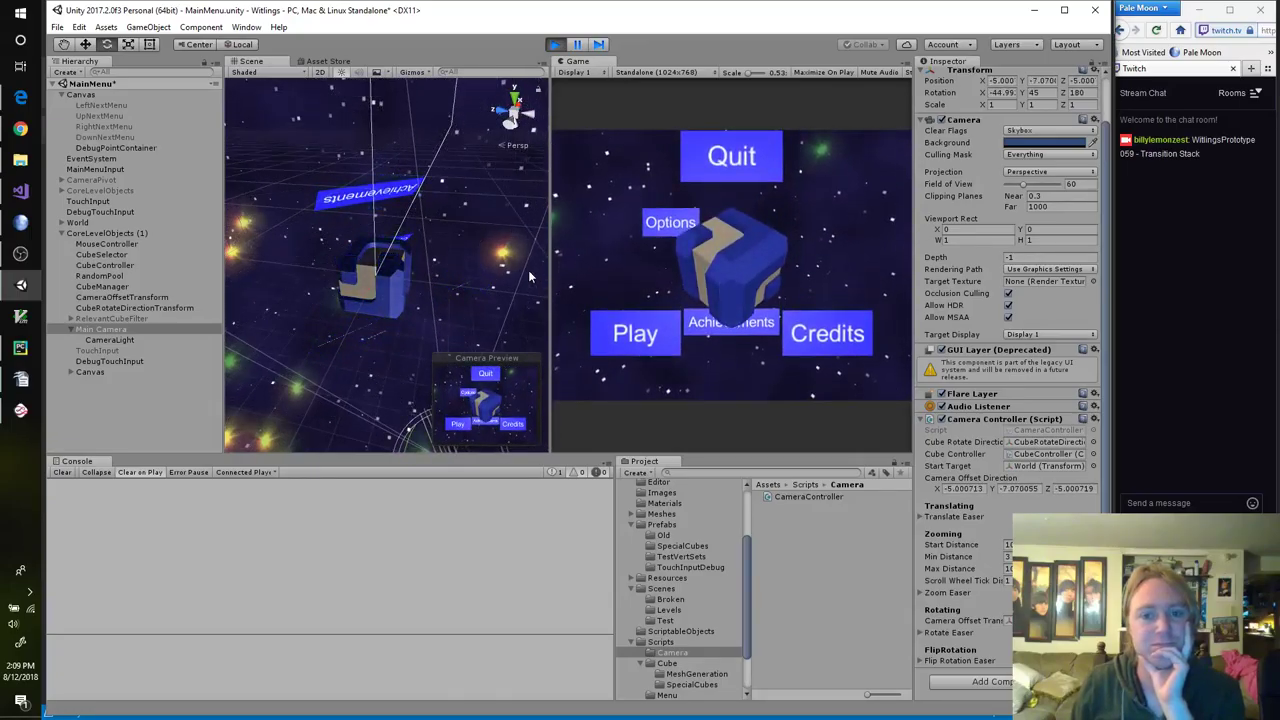
pyautogui.press('Right')
pyautogui.press('Down')
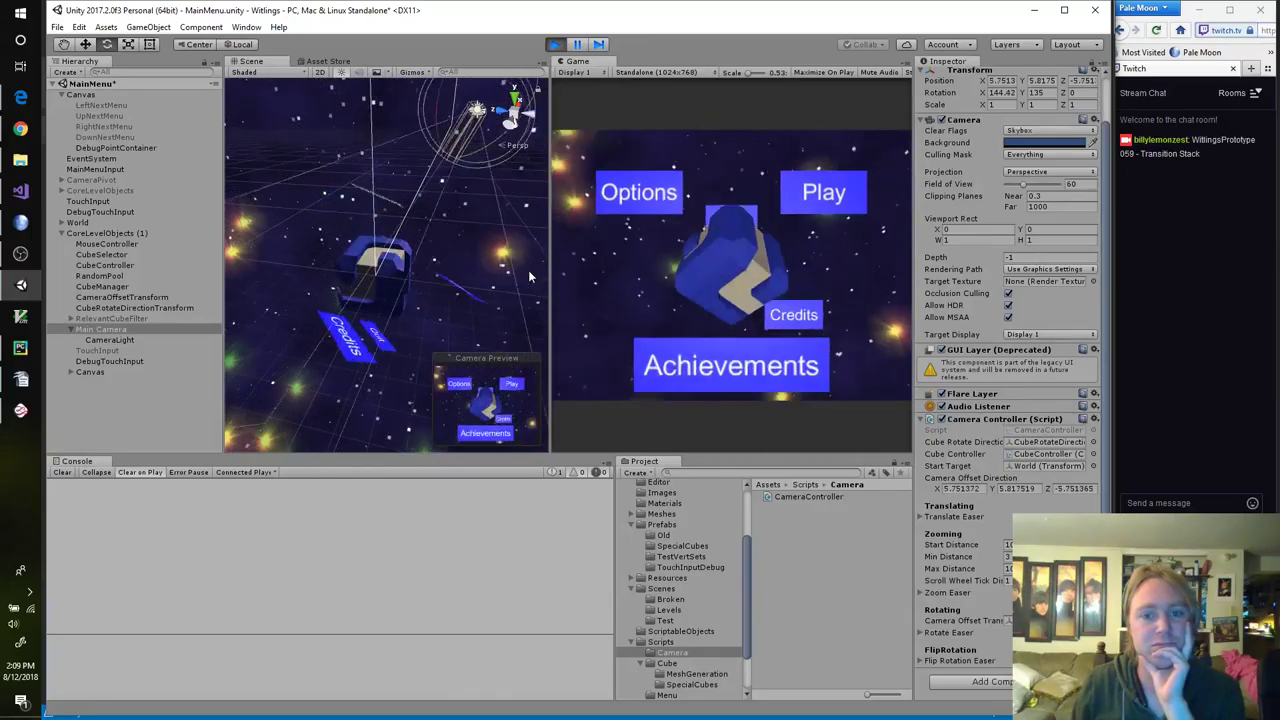
pyautogui.press('Left')
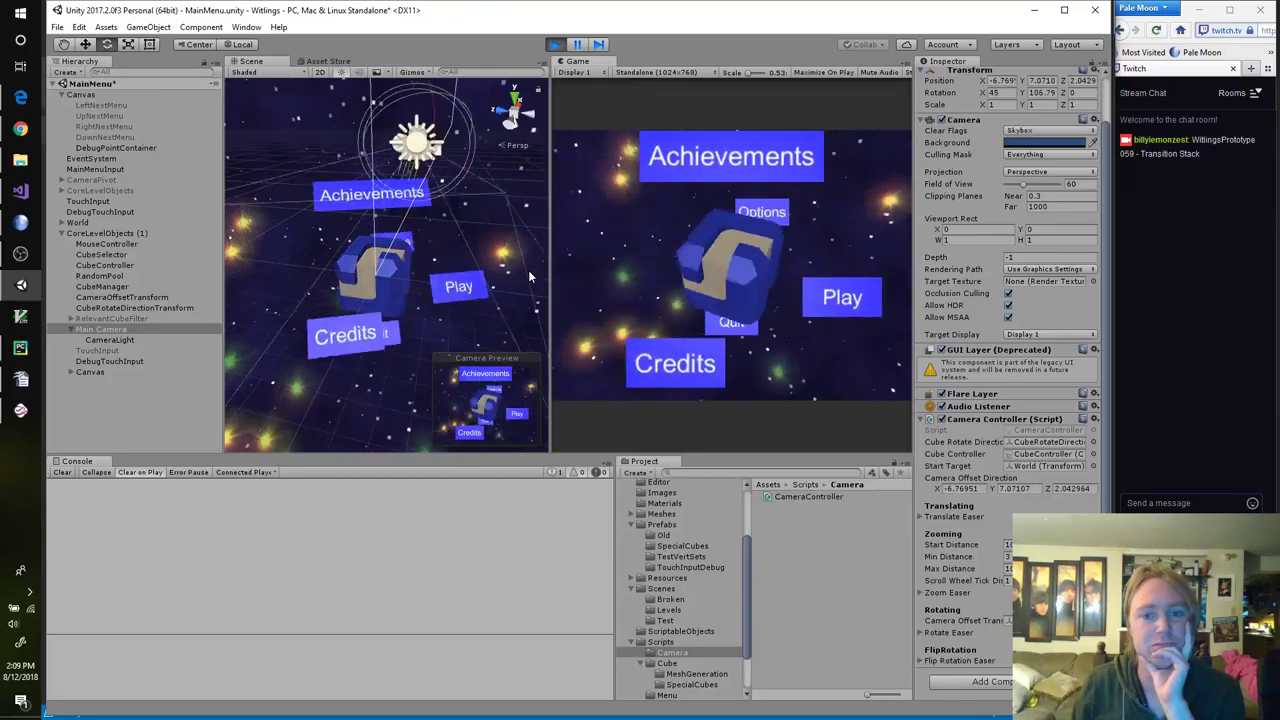
pyautogui.press('Down')
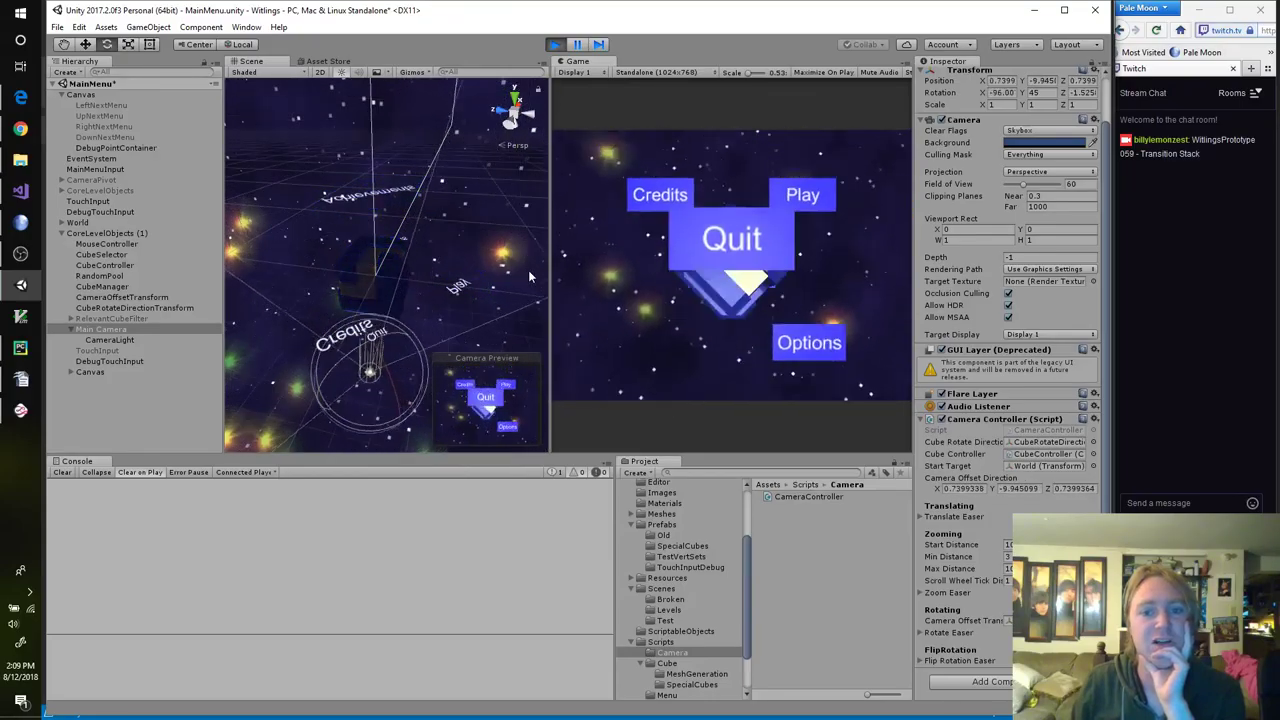
pyautogui.press('Right')
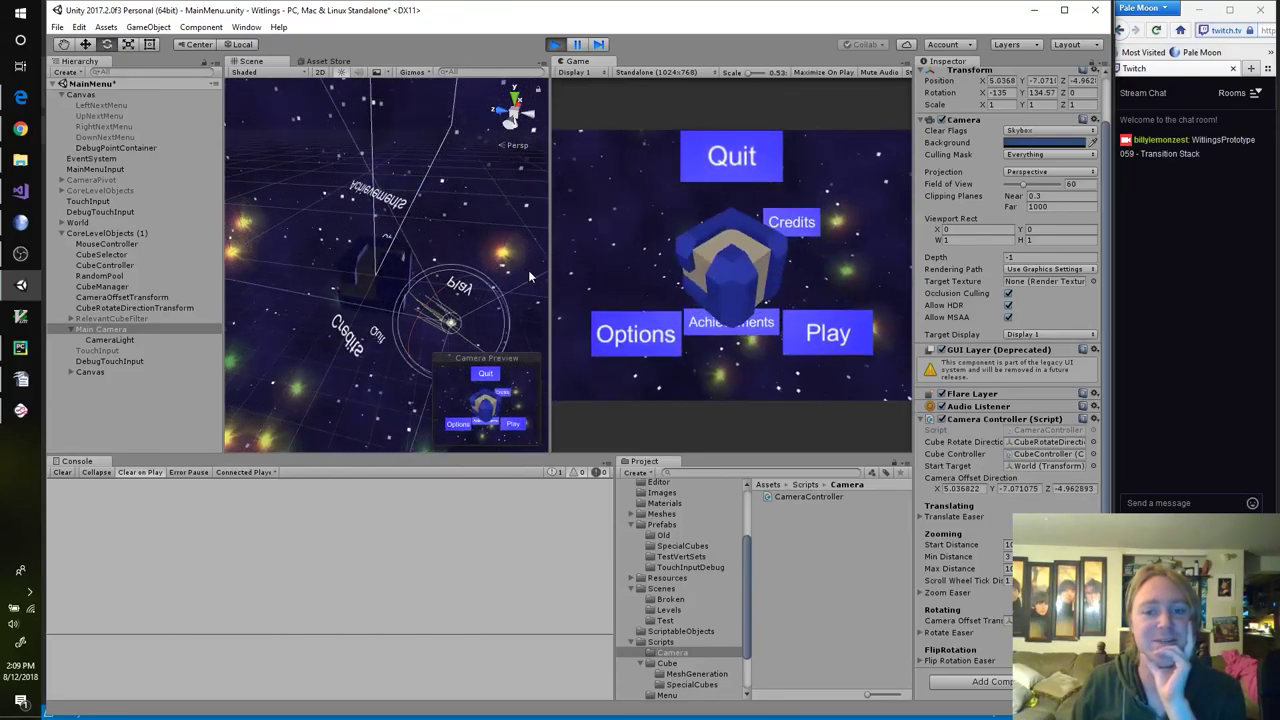
pyautogui.press('Up')
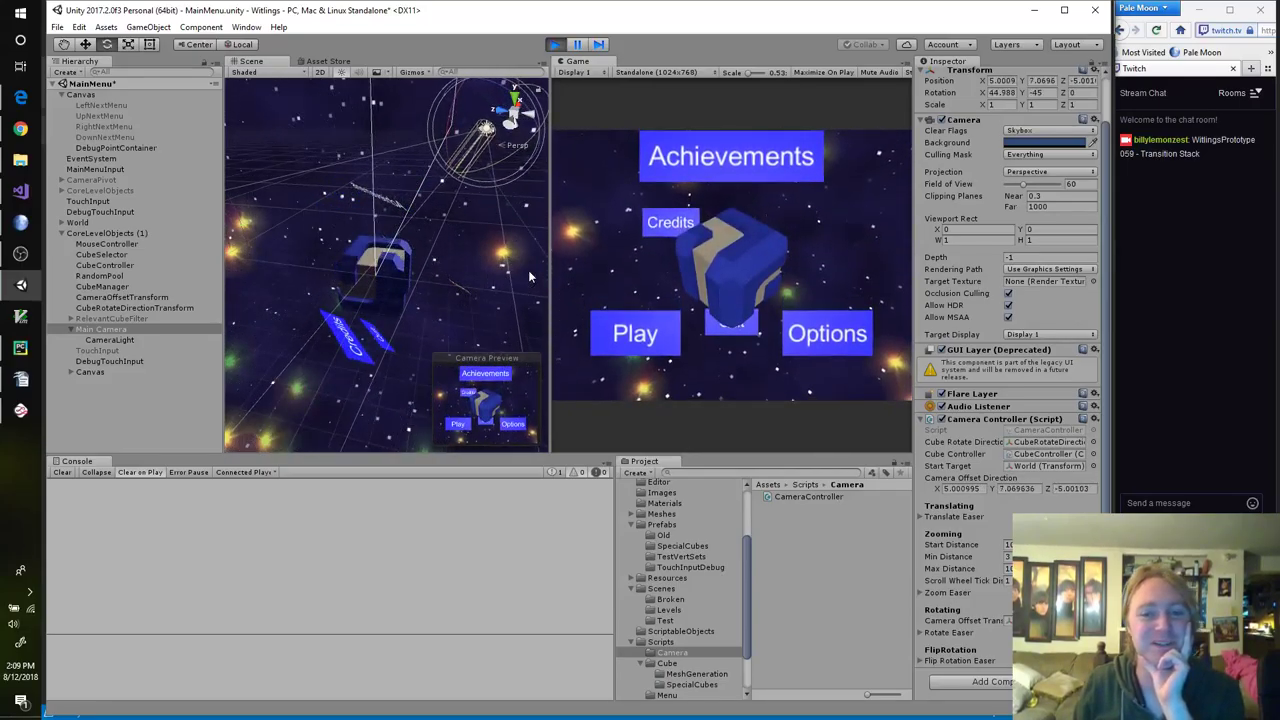
pyautogui.press('Left')
pyautogui.press('Up')
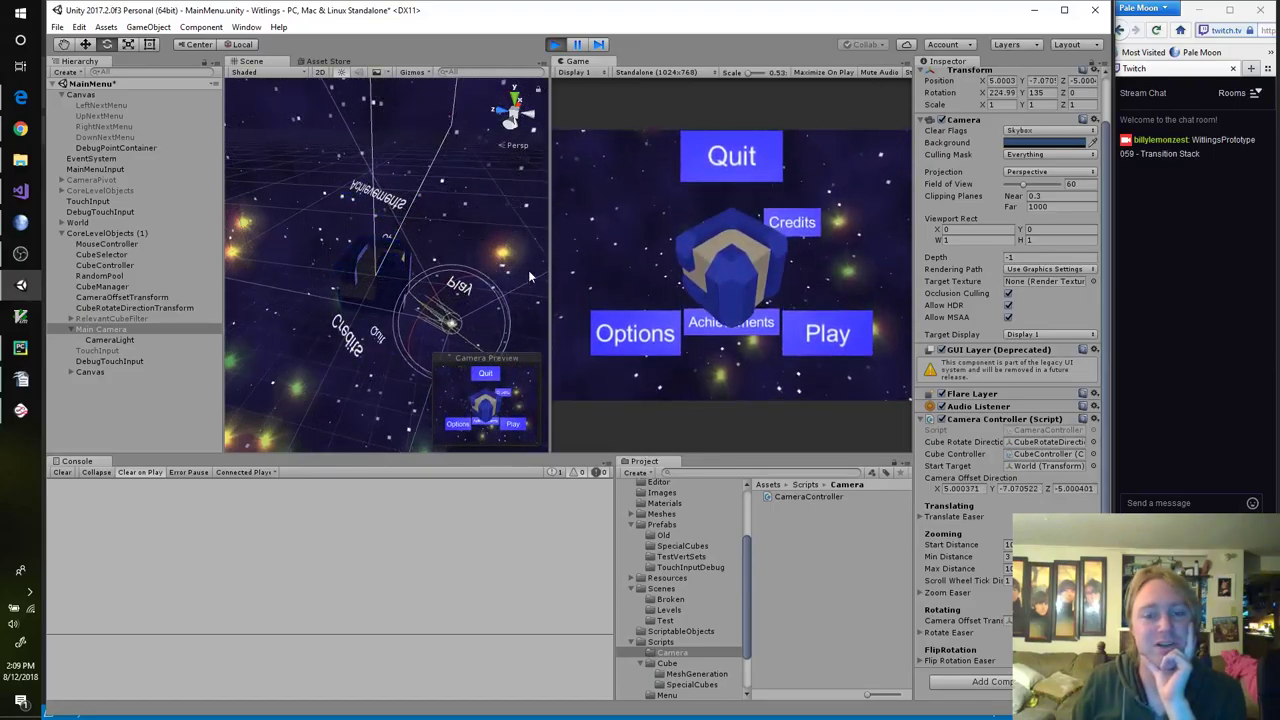
pyautogui.press('Right')
pyautogui.press('Up')
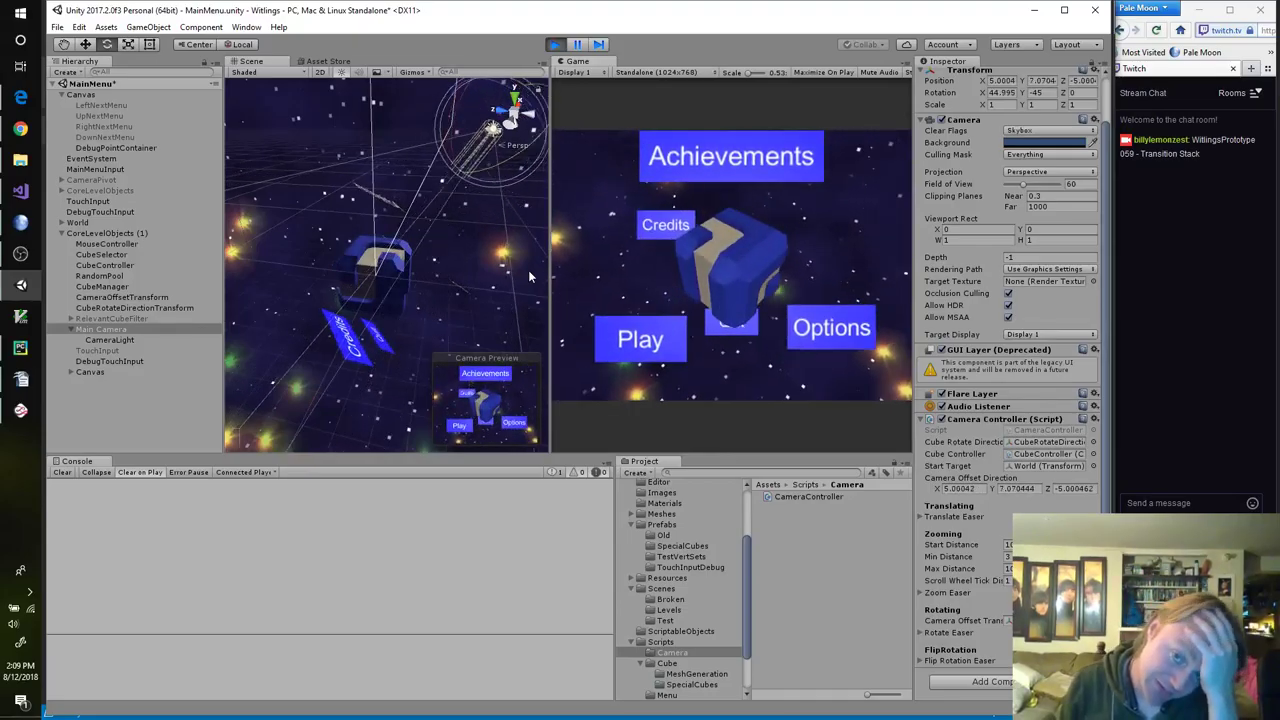
pyautogui.press('Left')
pyautogui.press('Left')
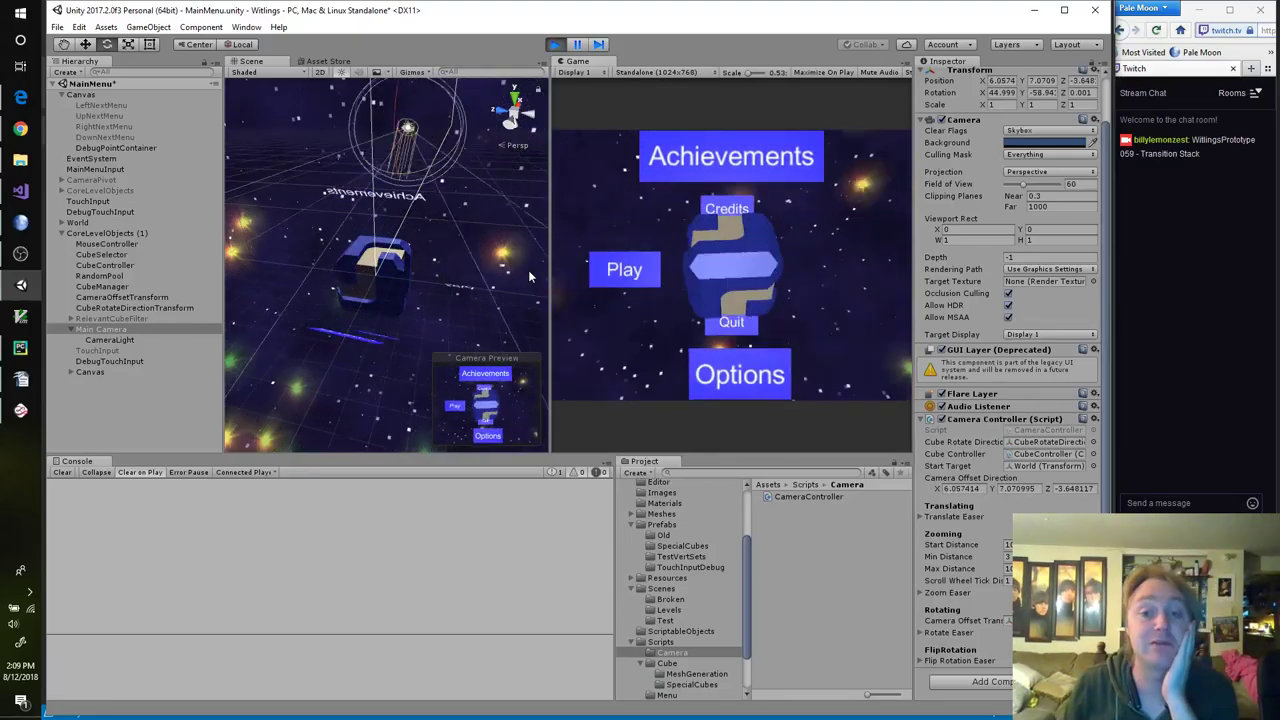
pyautogui.press('Left')
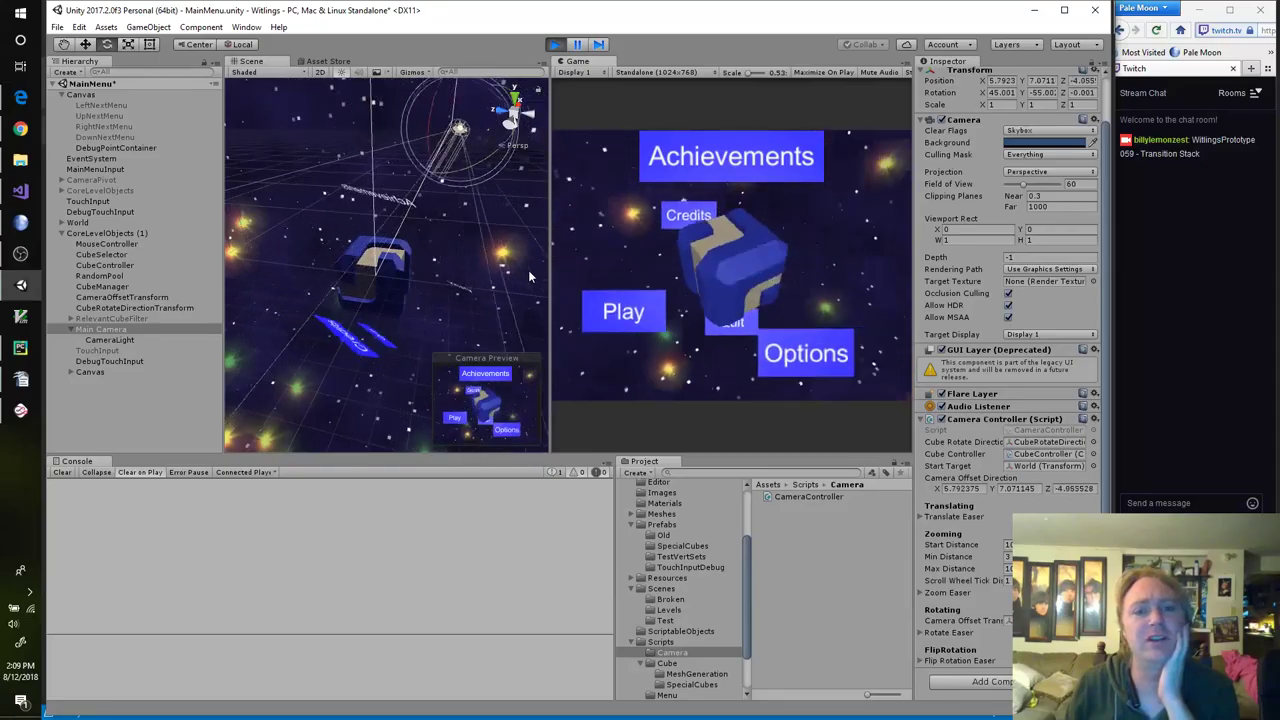
pyautogui.press('Left')
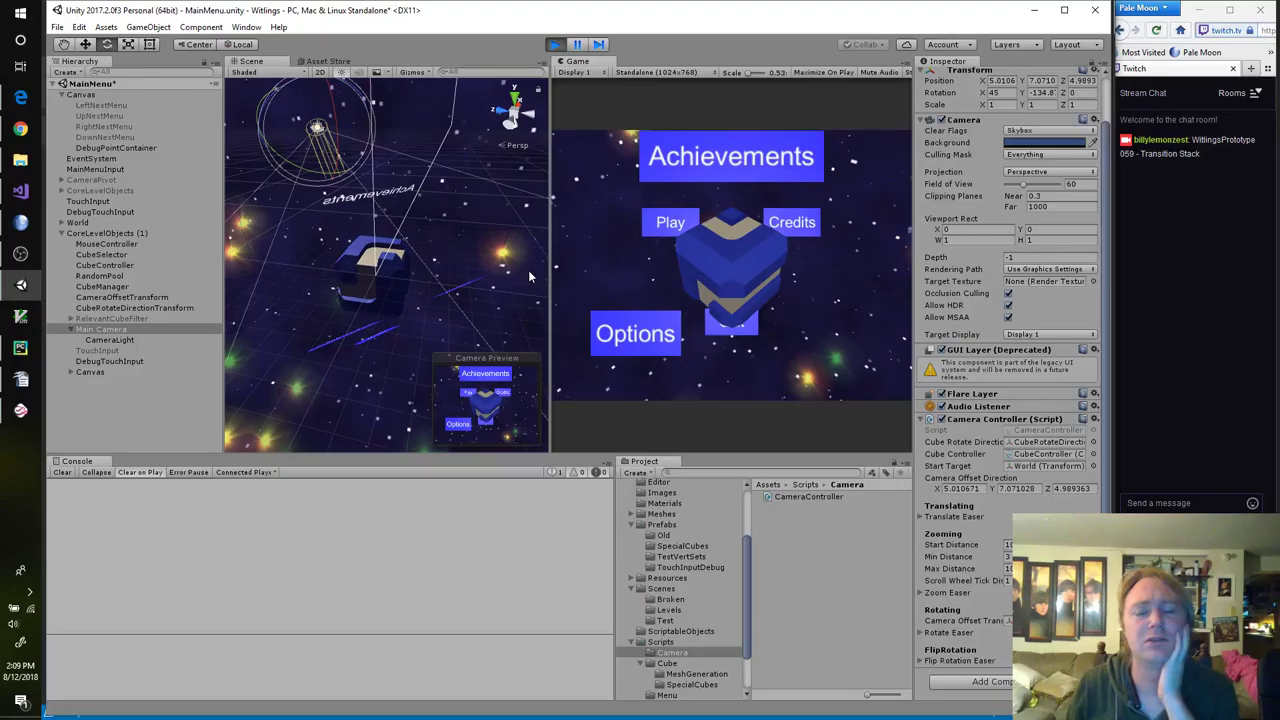
pyautogui.press('Right')
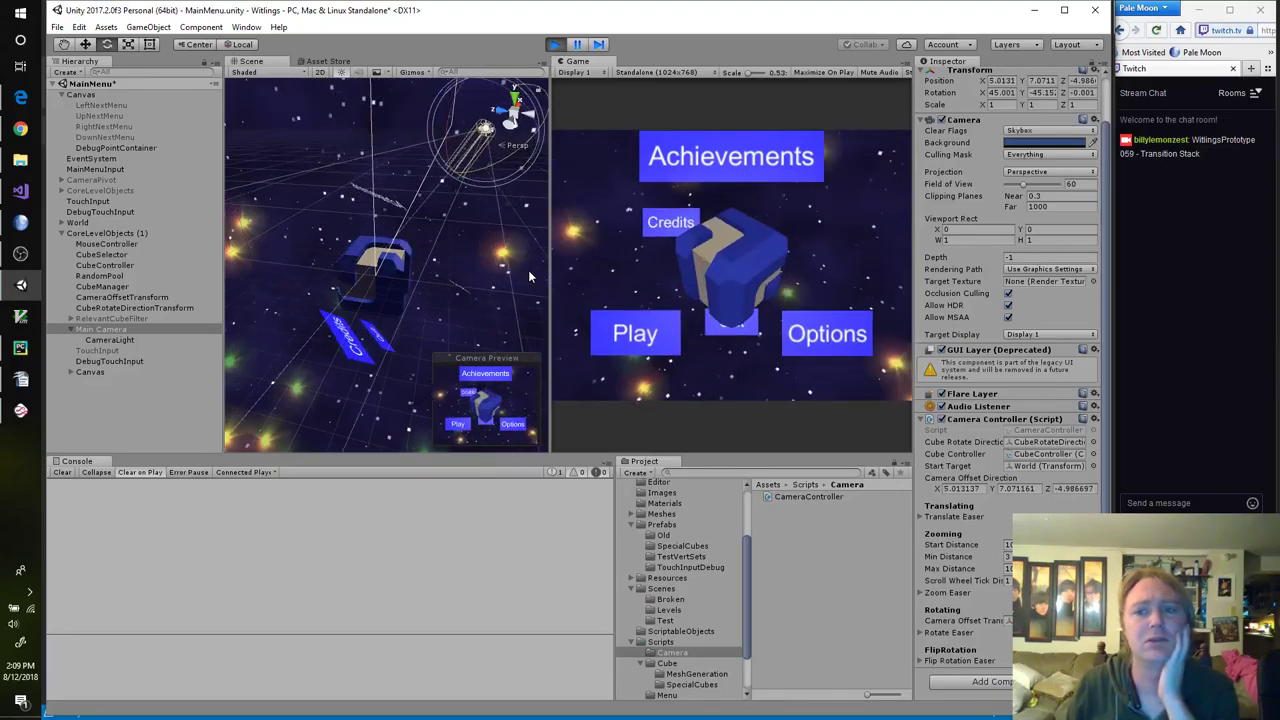
pyautogui.press('Left')
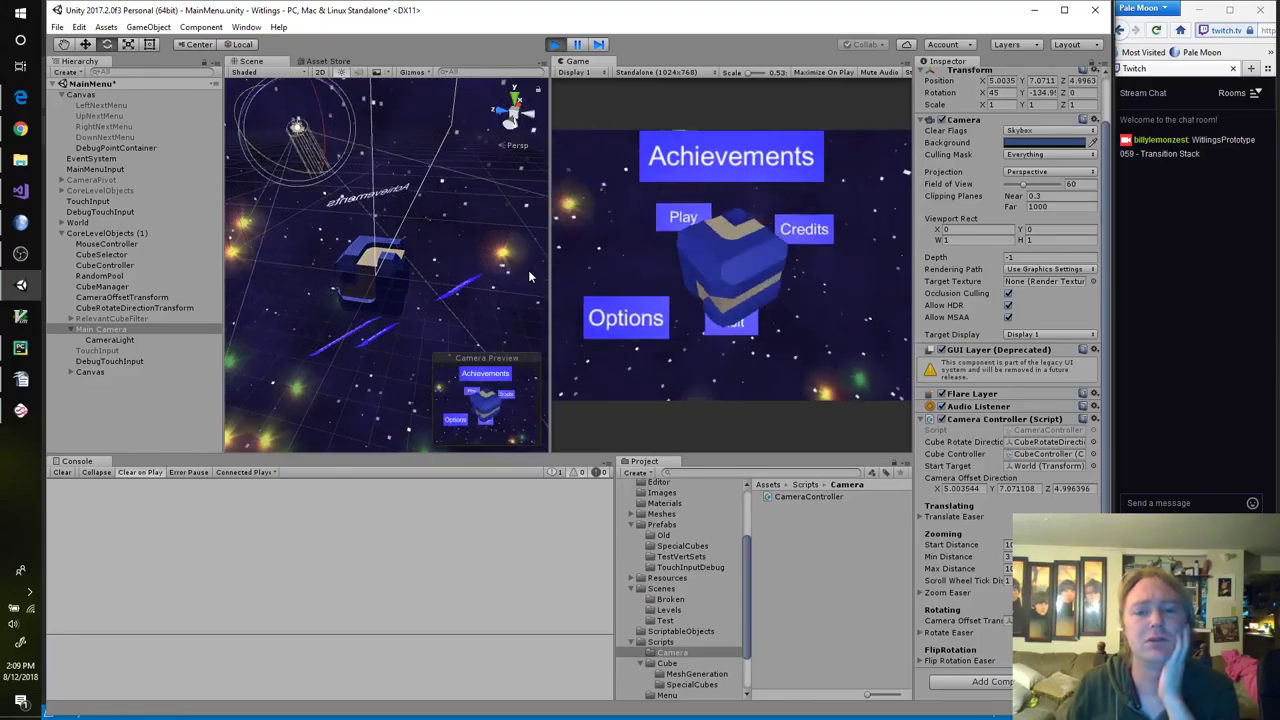
pyautogui.press('Left')
pyautogui.press('Left')
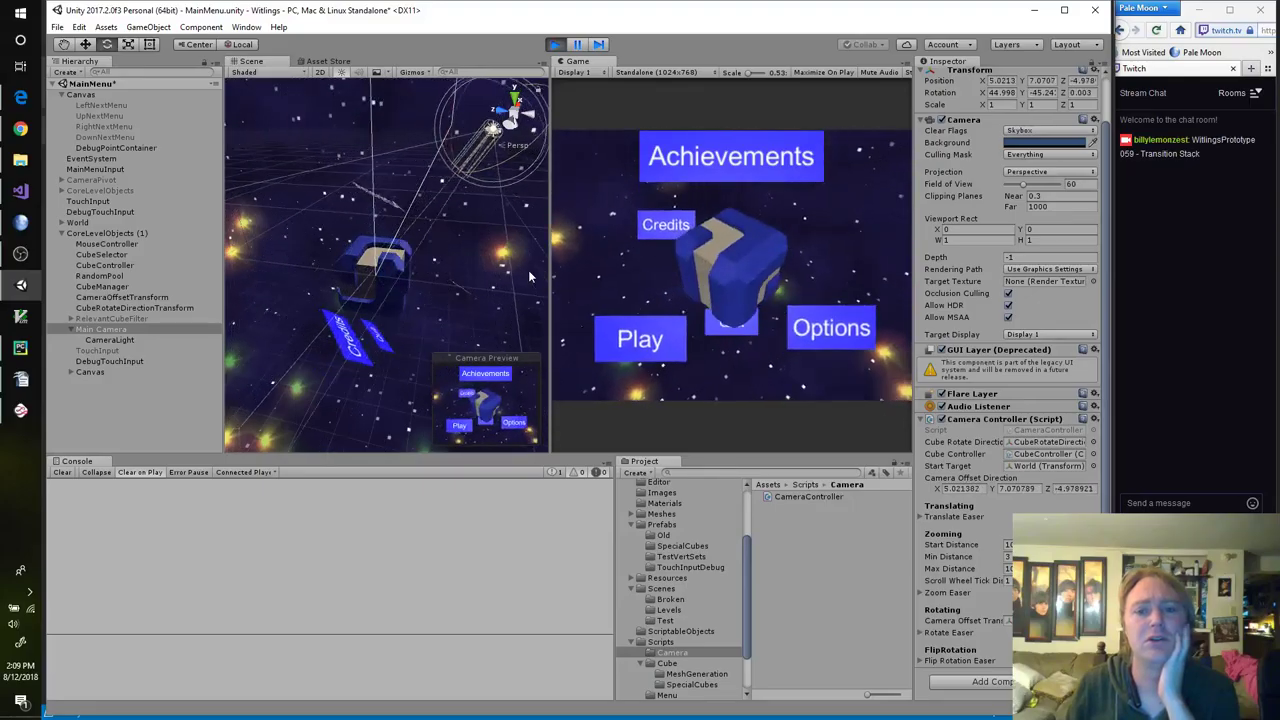
pyautogui.press('Up')
pyautogui.press('Up')
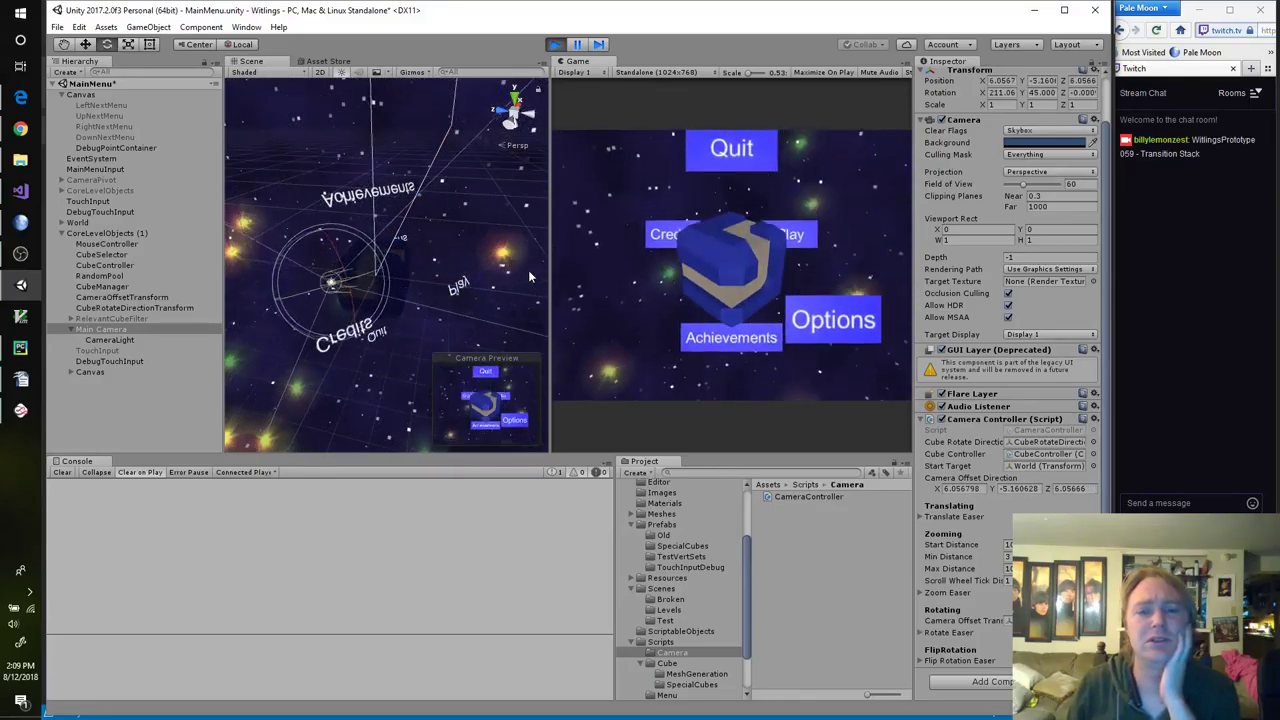
pyautogui.press('Left')
pyautogui.press('Left')
pyautogui.press('Left')
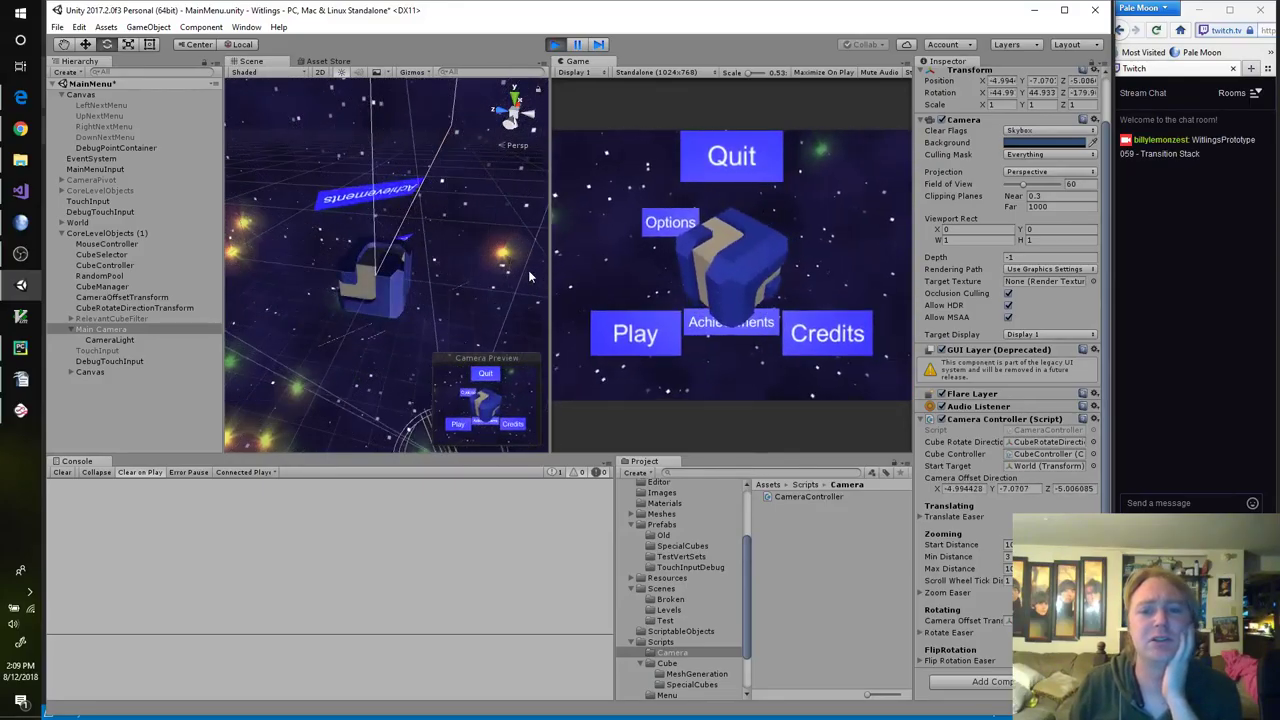
pyautogui.press('Left')
pyautogui.press('Left')
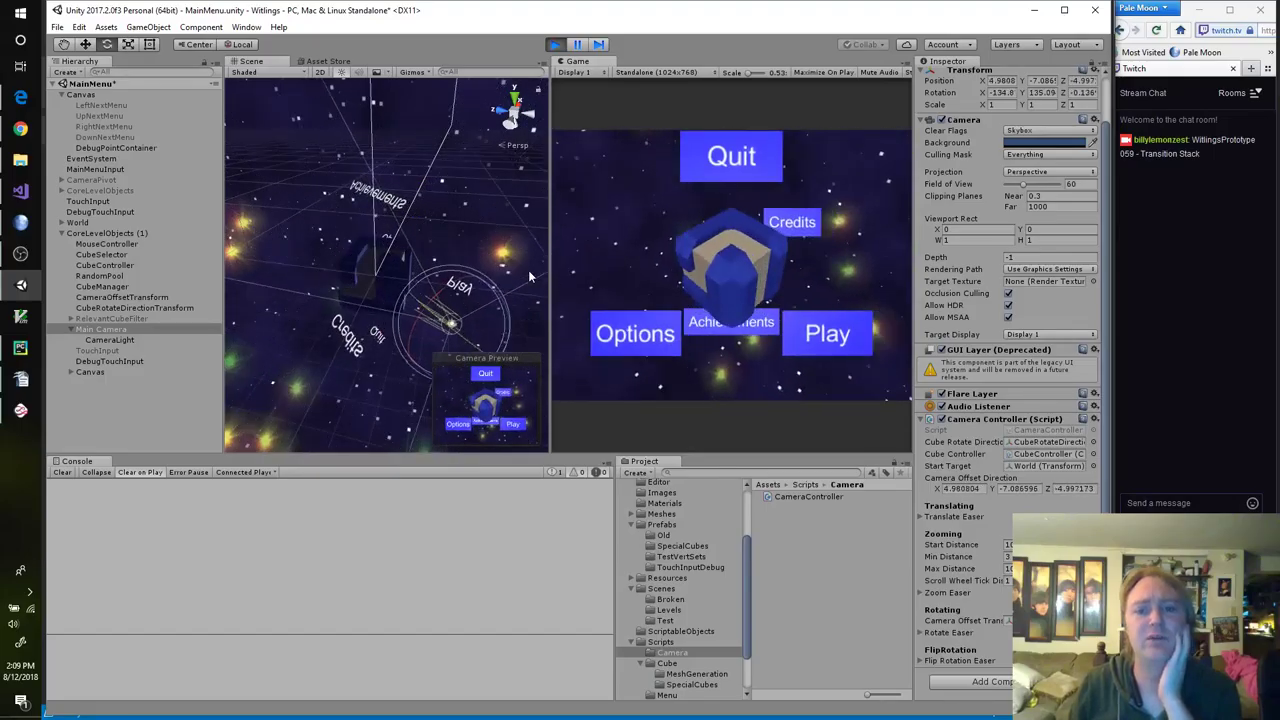
pyautogui.press('Left')
pyautogui.press('Left')
pyautogui.press('Left')
pyautogui.press('Left')
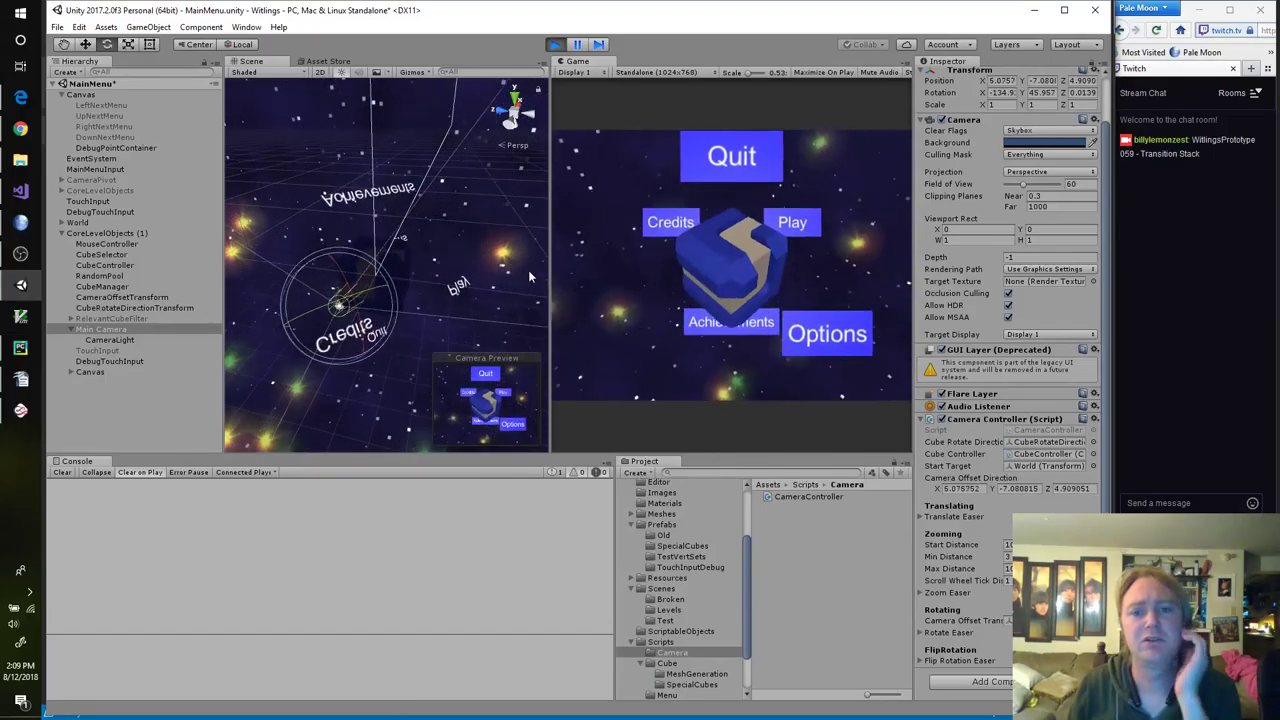
pyautogui.press('Left')
pyautogui.press('Left')
pyautogui.press('Left')
pyautogui.press('Left')
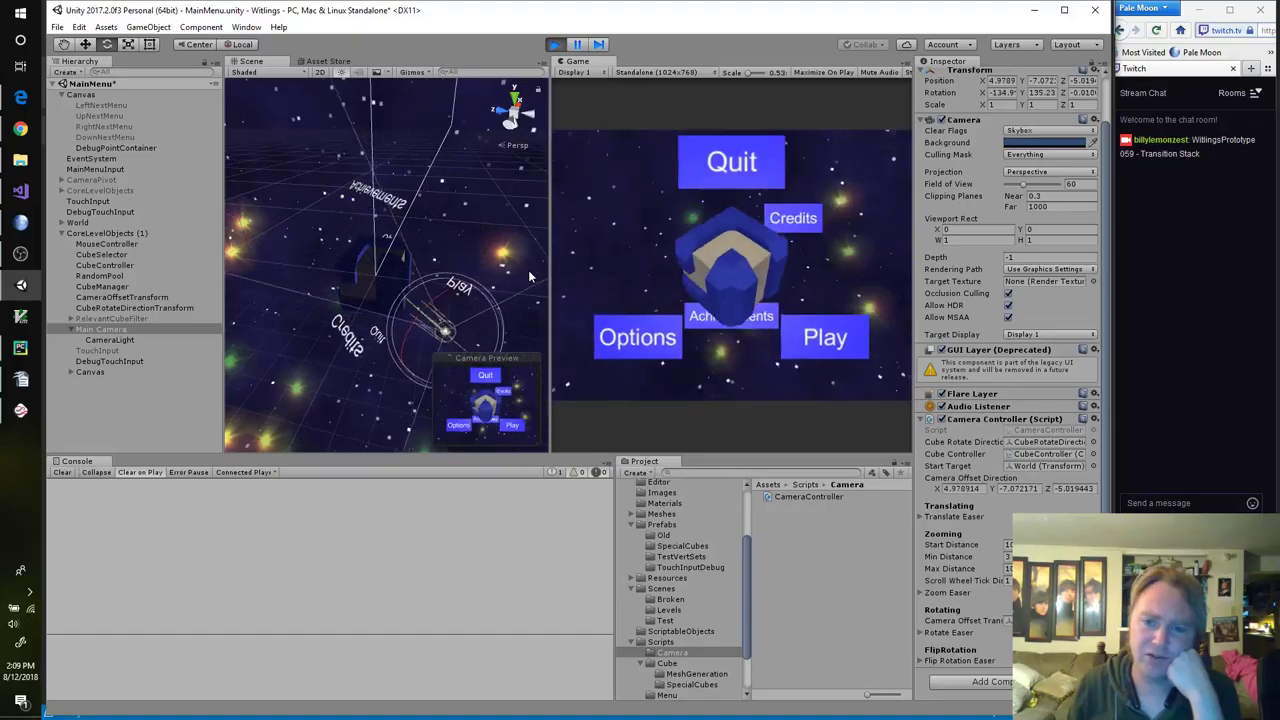
pyautogui.press('Up')
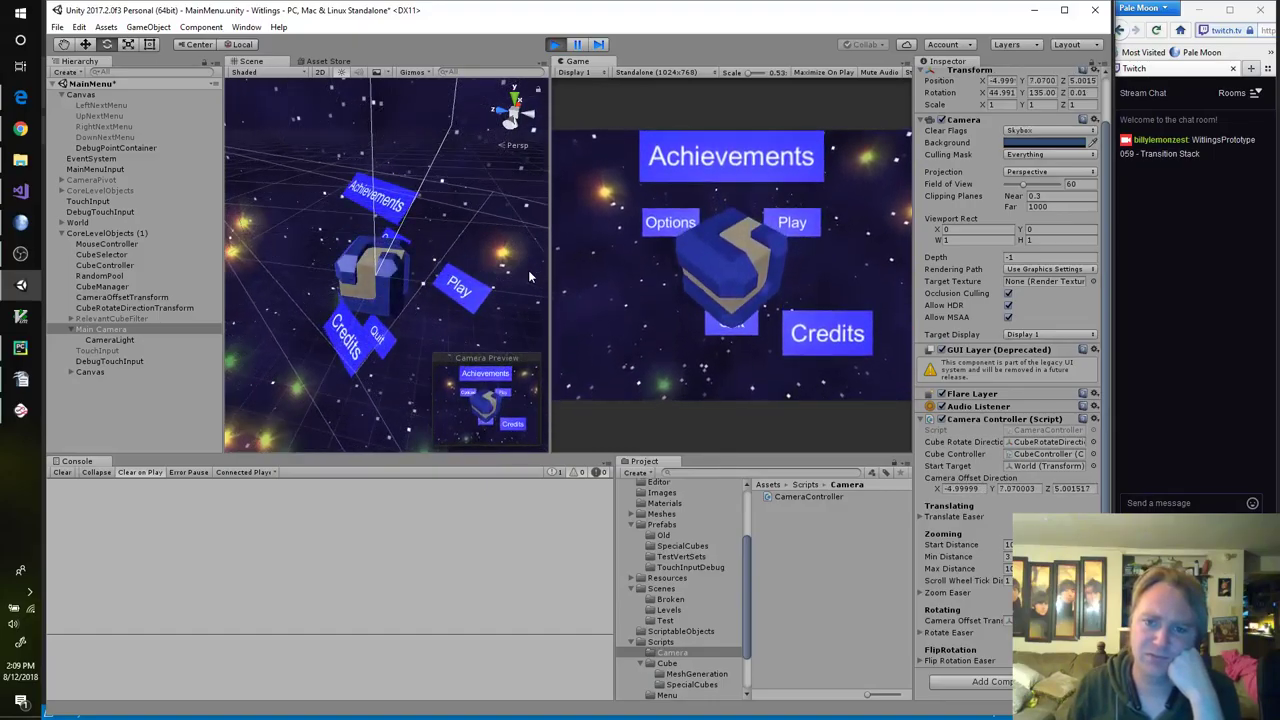
pyautogui.press('Left')
pyautogui.press('Left')
pyautogui.press('Left')
pyautogui.press('Left')
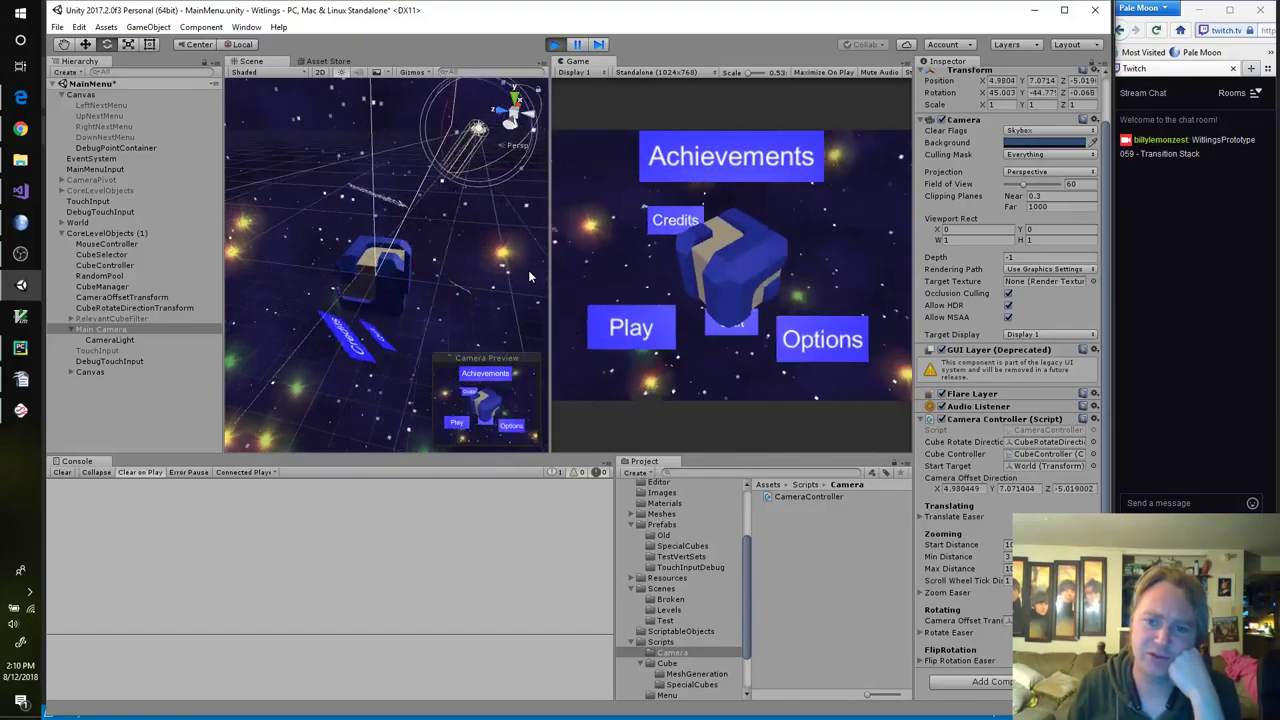
pyautogui.press('Left')
pyautogui.press('Left')
pyautogui.press('Left')
pyautogui.press('Left')
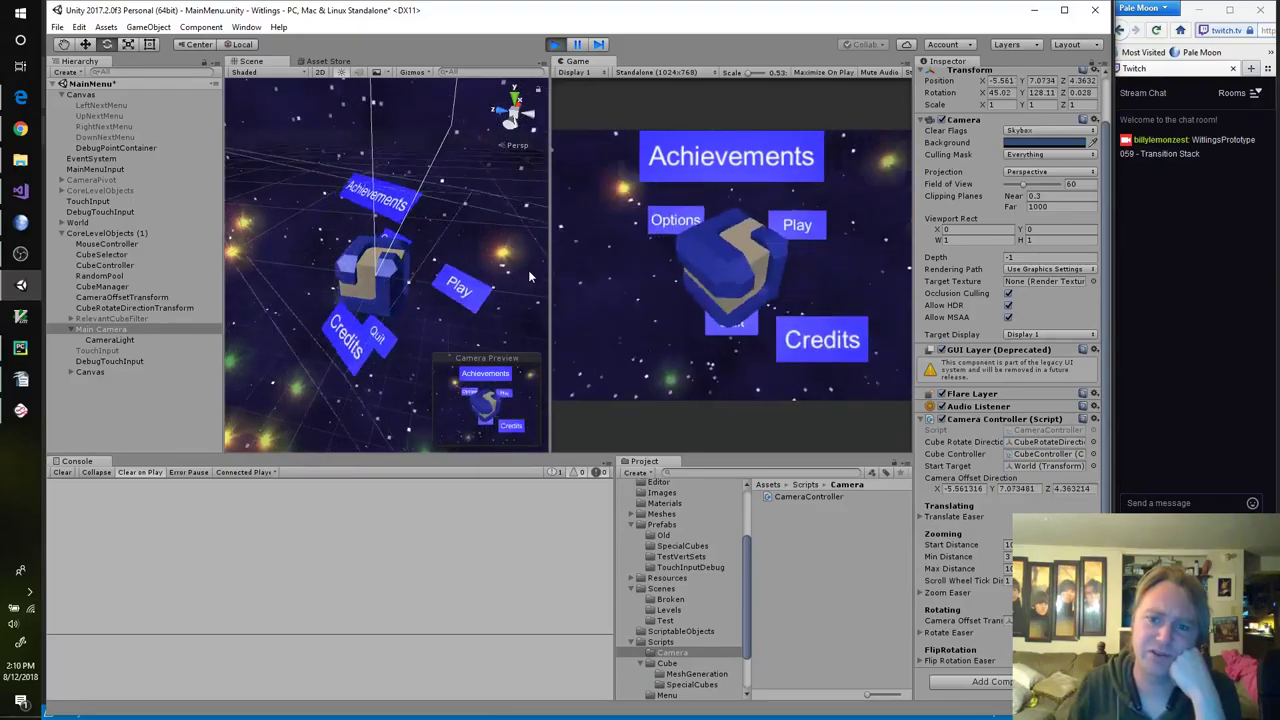
pyautogui.press('Left')
pyautogui.press('Left')
pyautogui.press('Left')
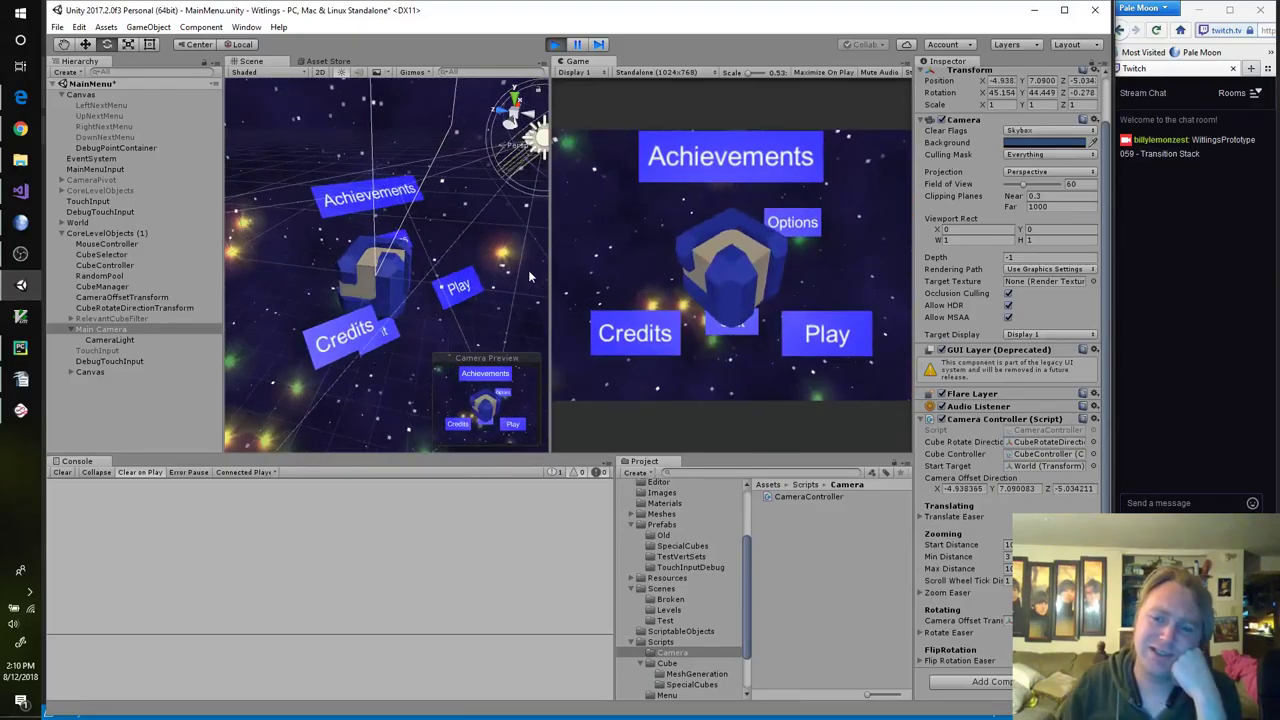
pyautogui.click(552, 45)
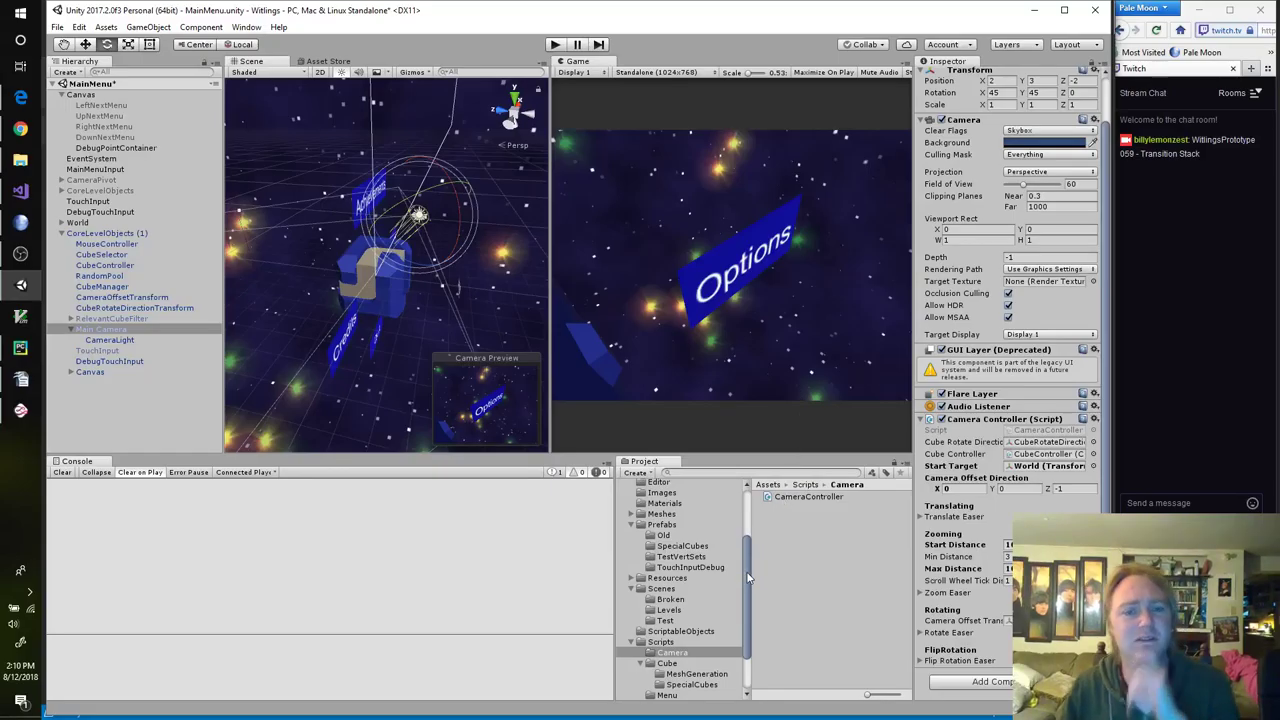
# Step: Open the Level_01 scene, play-test it, then expand CoreLevelObjects in the Hierarchy
pyautogui.click(683, 610)
pyautogui.doubleClick(787, 497)
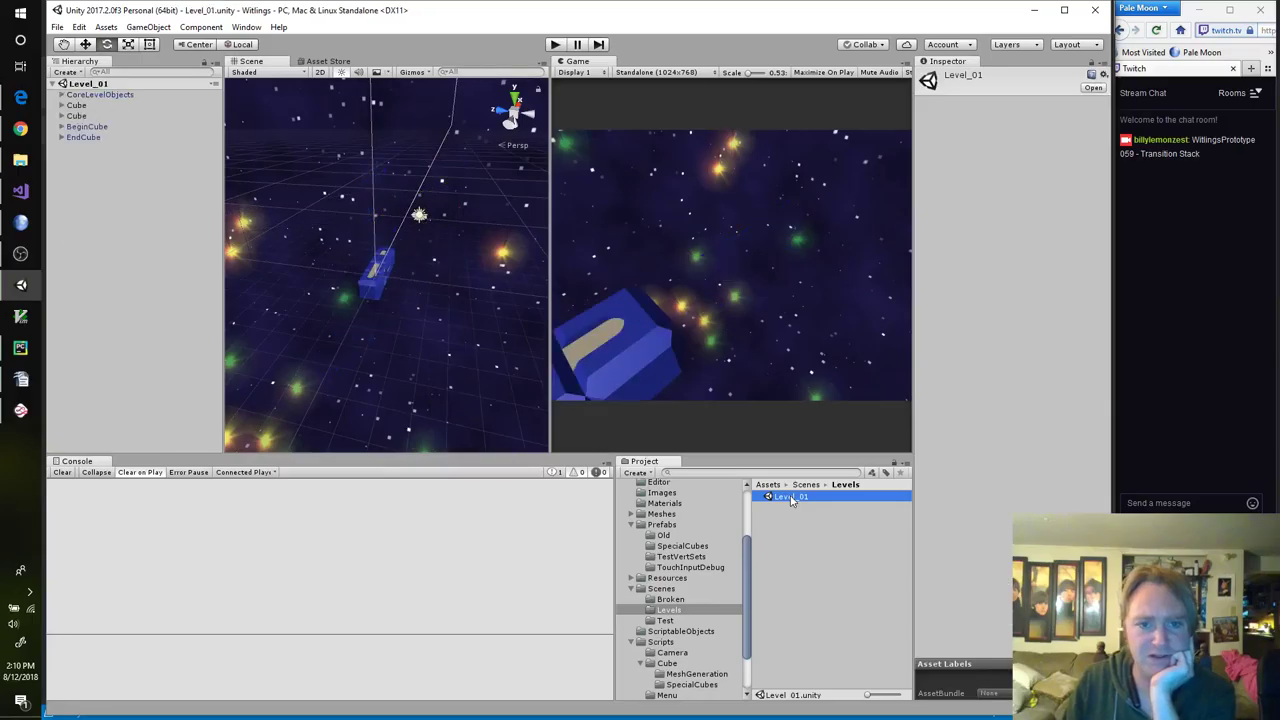
pyautogui.click(555, 44)
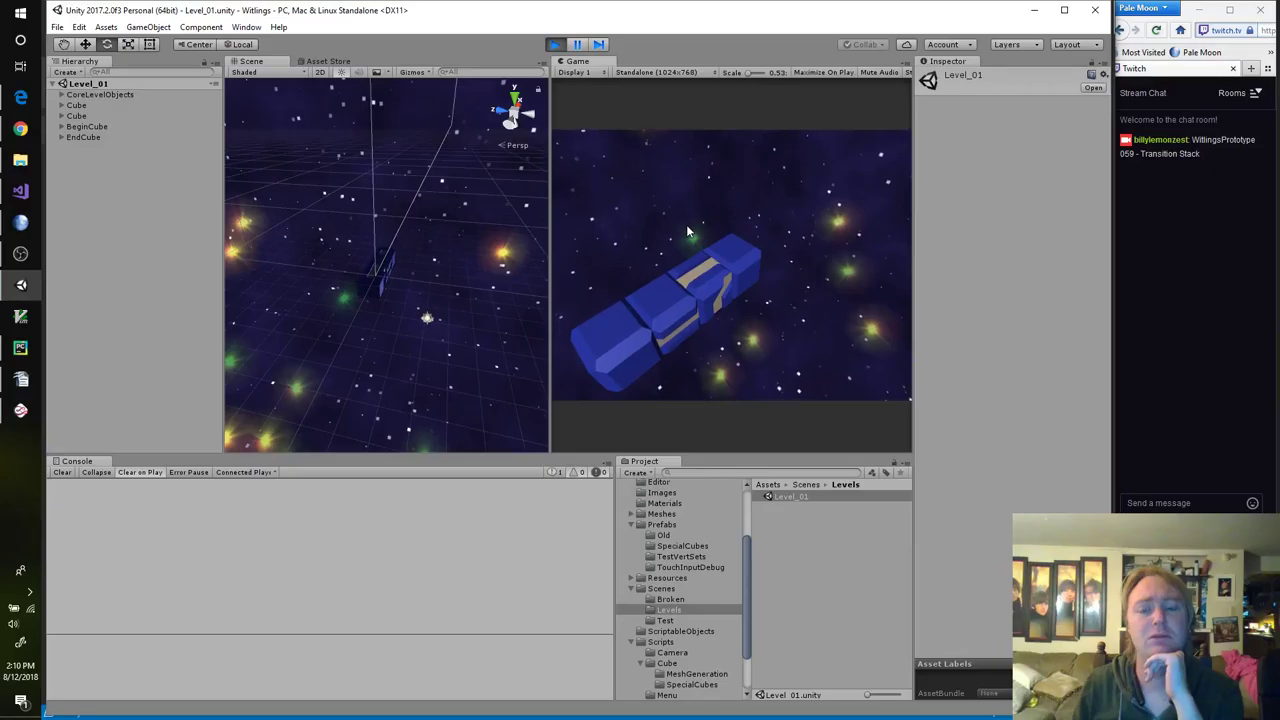
pyautogui.hotkey('ctrl', 'p')
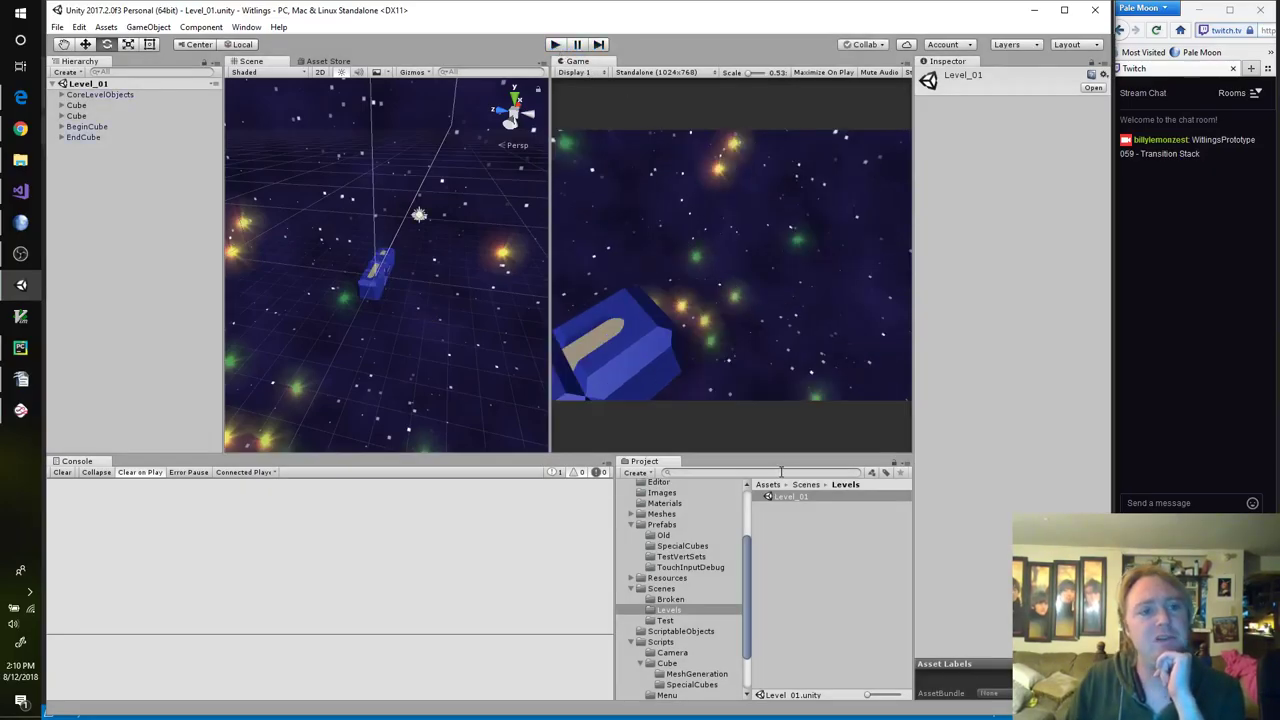
pyautogui.click(61, 95)
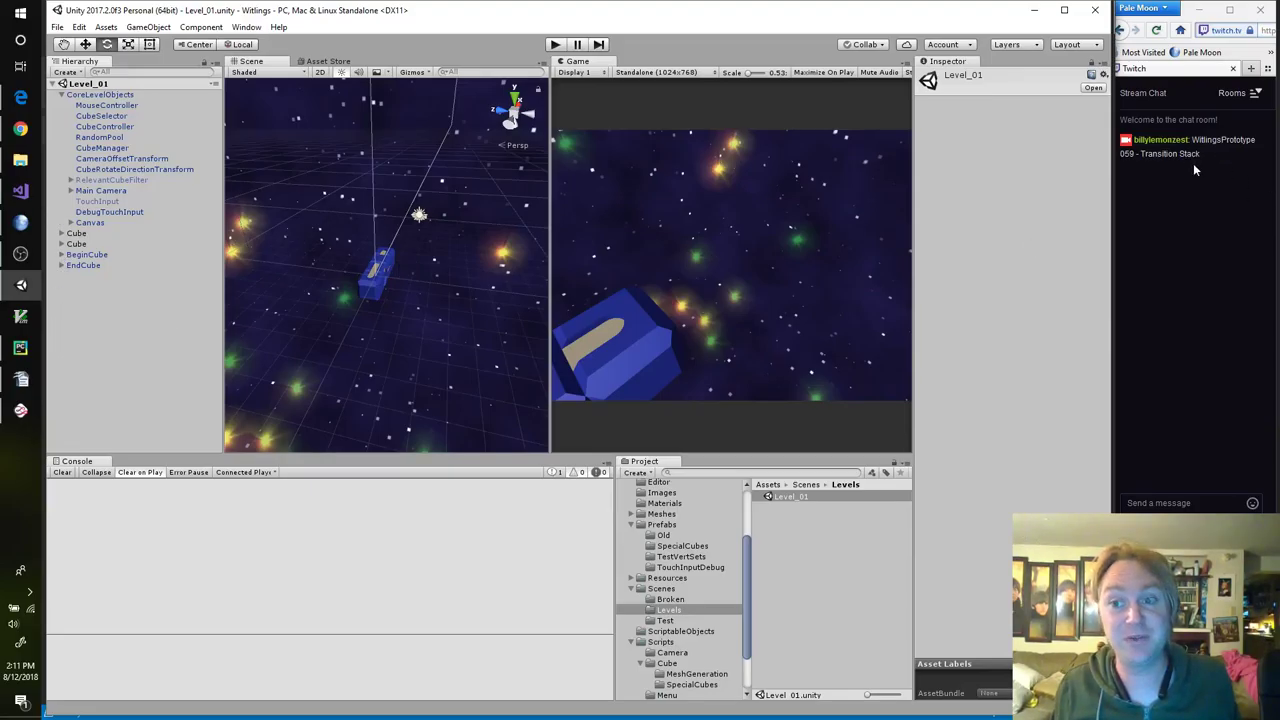
# Step: Switch over to the Mischief planning drawing
pyautogui.click(12, 256)
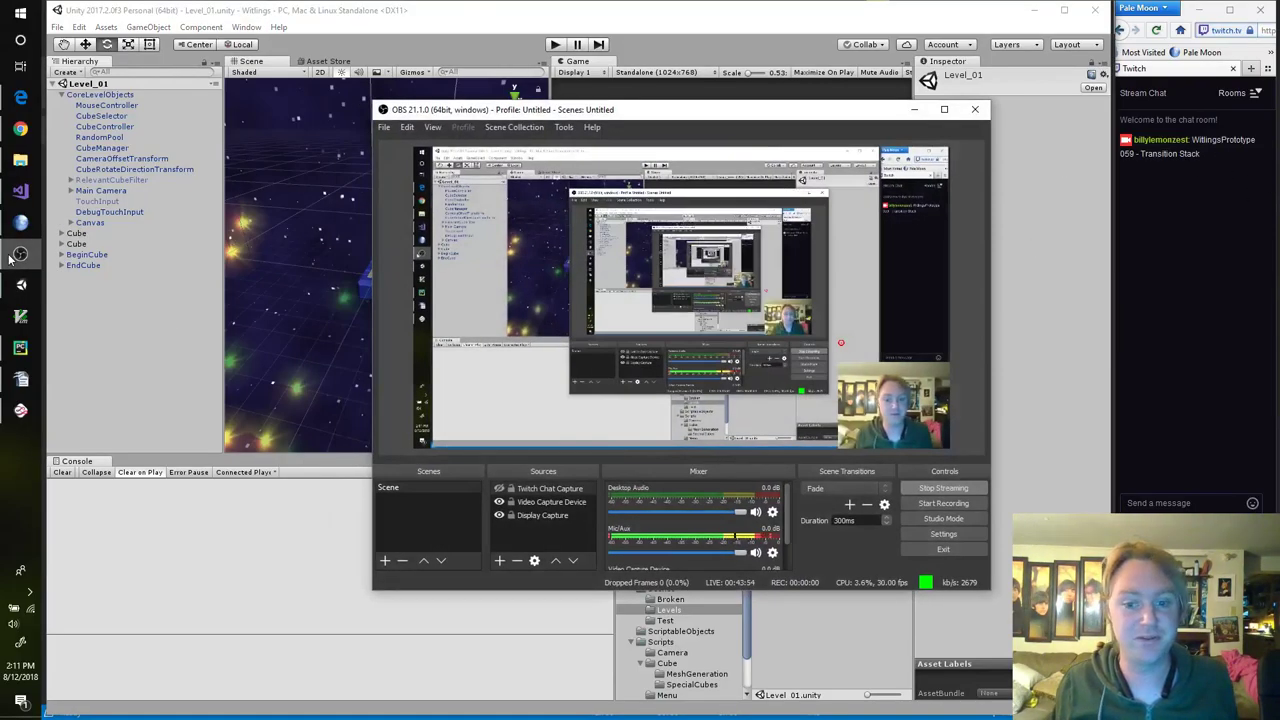
pyautogui.click(12, 256)
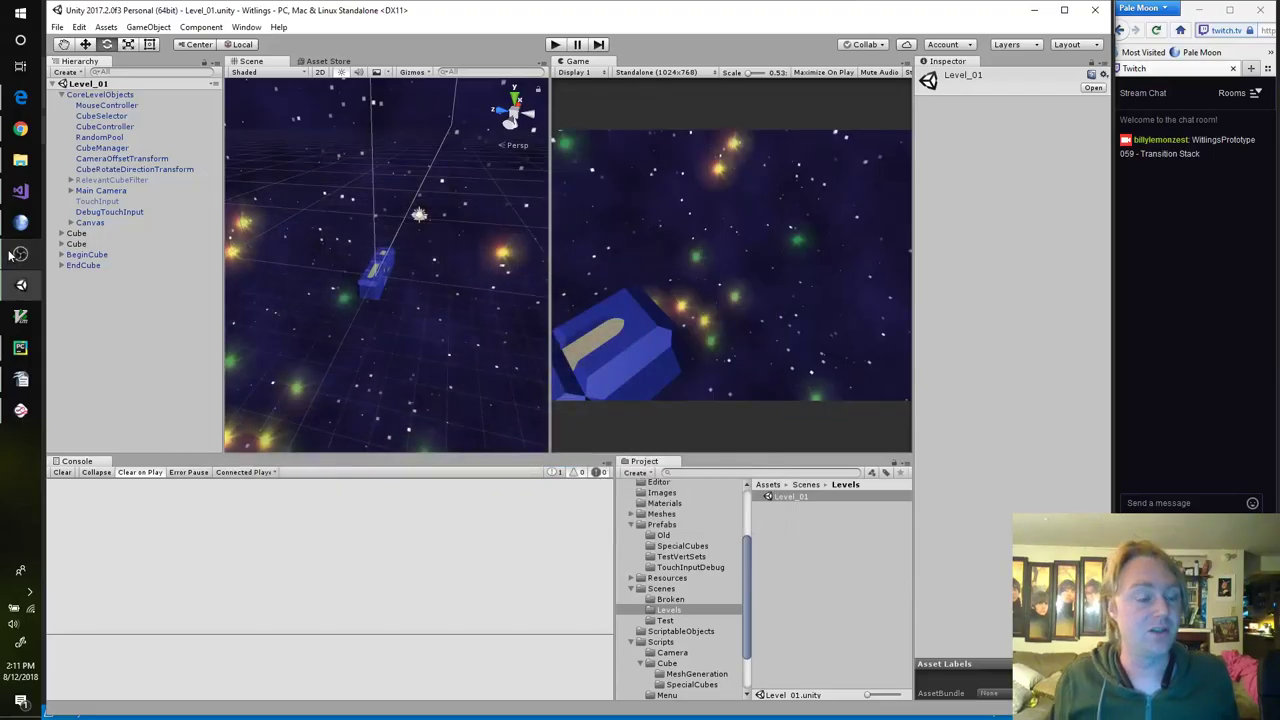
pyautogui.moveTo(34, 200)
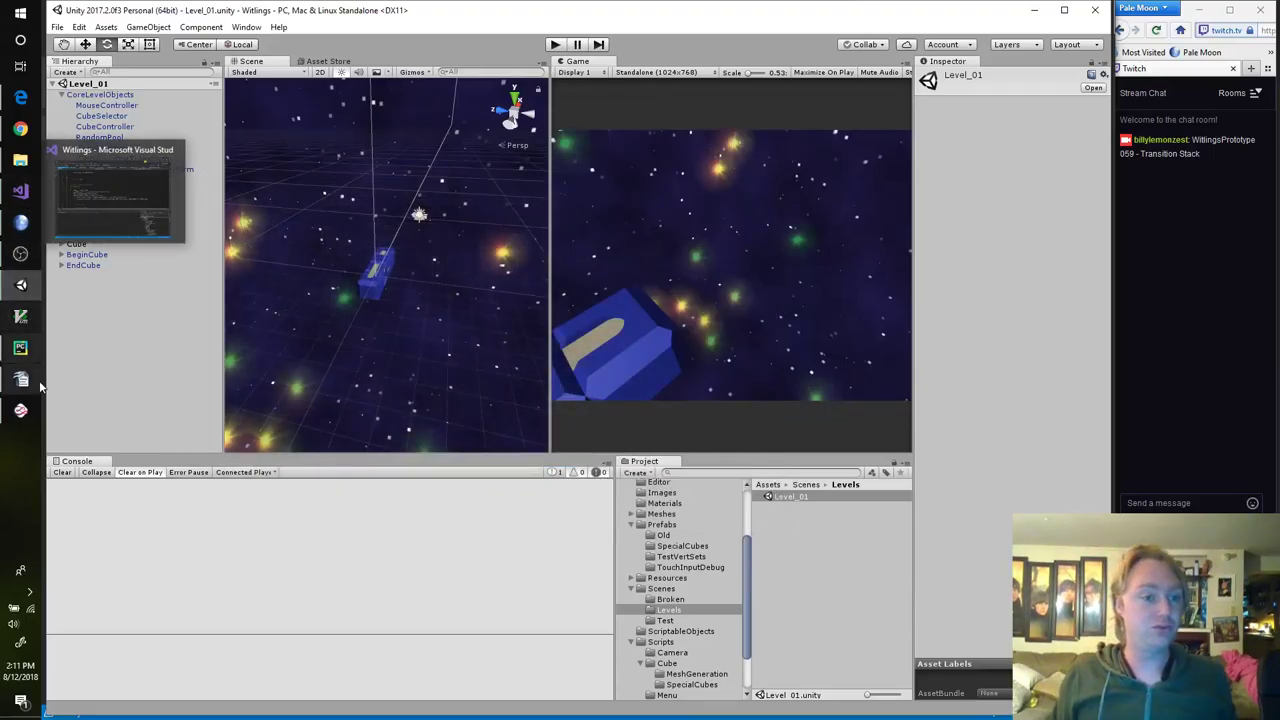
pyautogui.click(21, 285)
# Step: Pan the canvas to make room below the notes and pick the white brush colour
pyautogui.moveTo(20, 400)
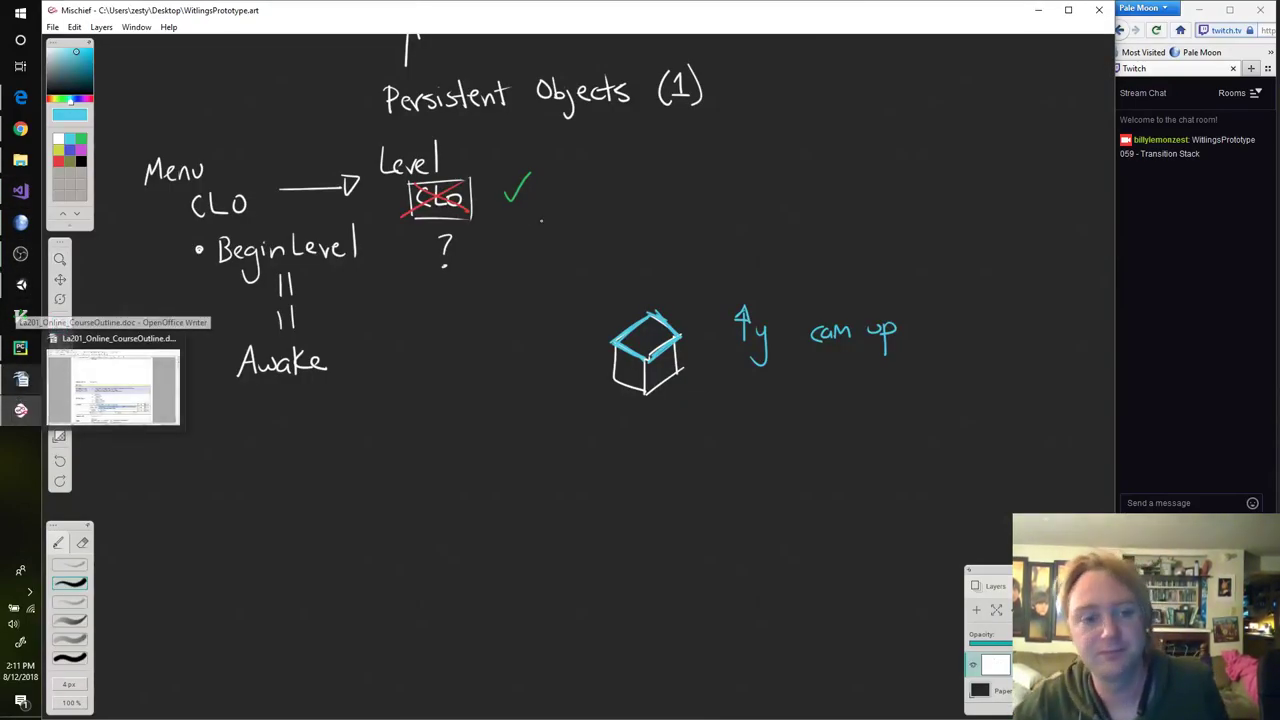
pyautogui.moveTo(466, 354); pyautogui.dragTo(649, 203, button='middle')
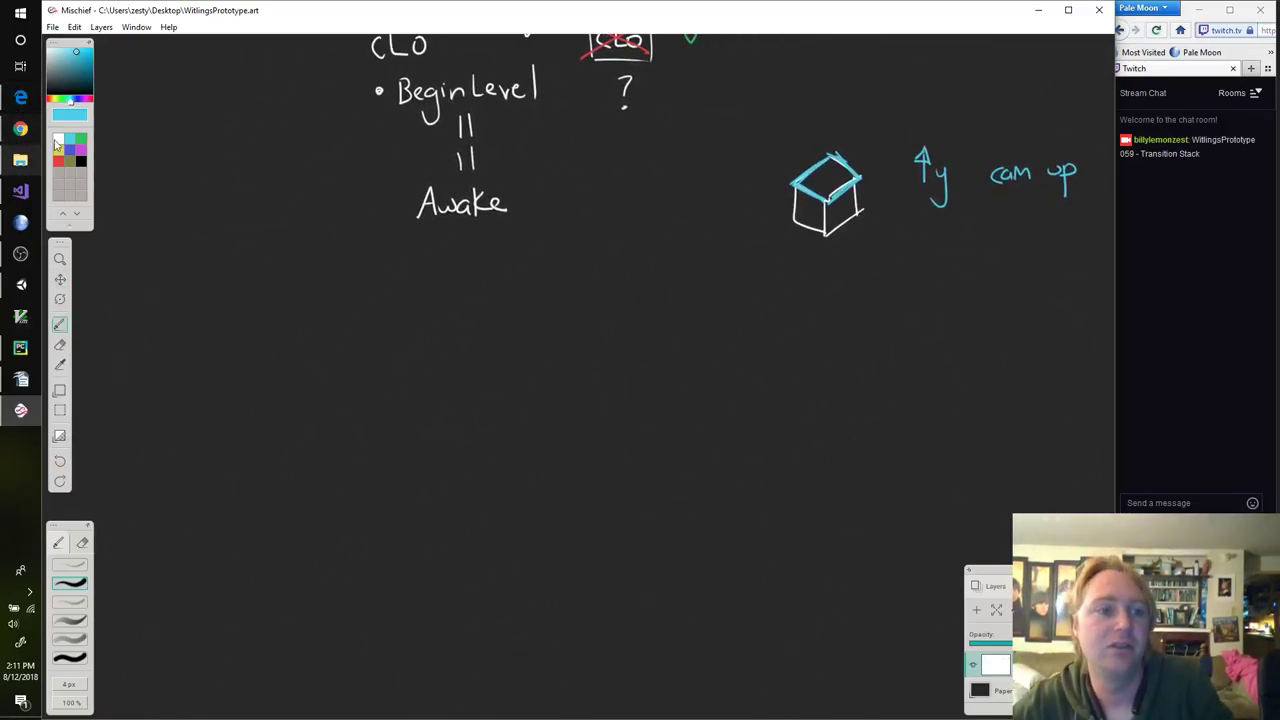
pyautogui.click(58, 139)
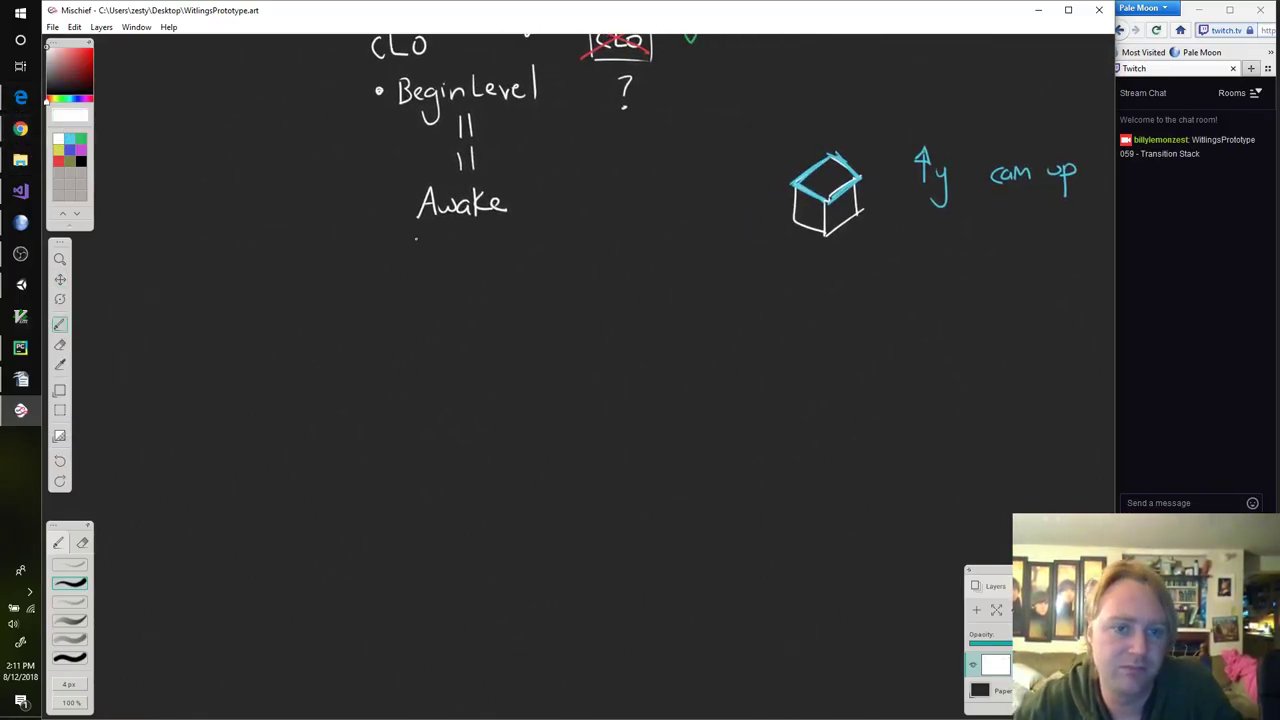
# Step: Handwrite 'Levels vs. Main Menu vs. In-Level Menu' below the Awake note
pyautogui.moveTo(328, 300)
pyautogui.mouseDown()
pyautogui.moveTo(328, 328)
pyautogui.moveTo(348, 327)
pyautogui.mouseUp()
pyautogui.moveTo(349, 320); pyautogui.dragTo(362, 325)
pyautogui.moveTo(363, 314); pyautogui.dragTo(398, 324)
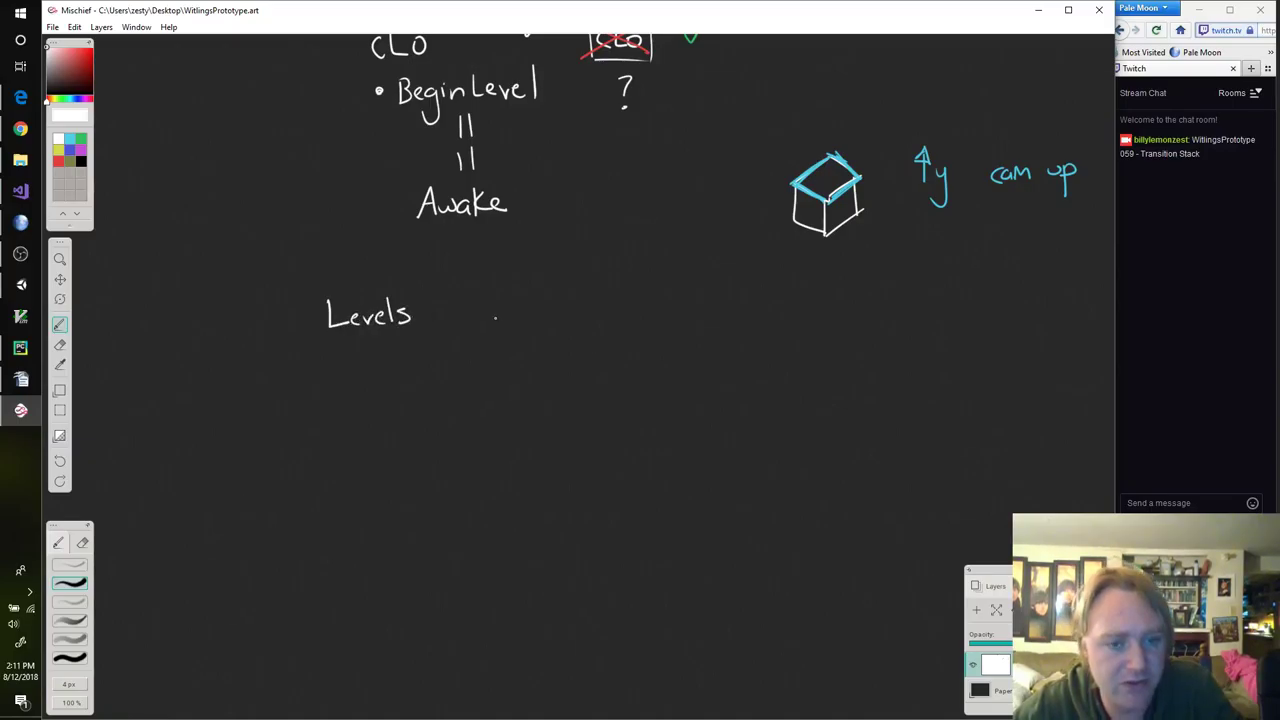
pyautogui.moveTo(479, 309)
pyautogui.mouseDown()
pyautogui.moveTo(492, 322)
pyautogui.moveTo(630, 312)
pyautogui.mouseUp()
pyautogui.click(506, 321)
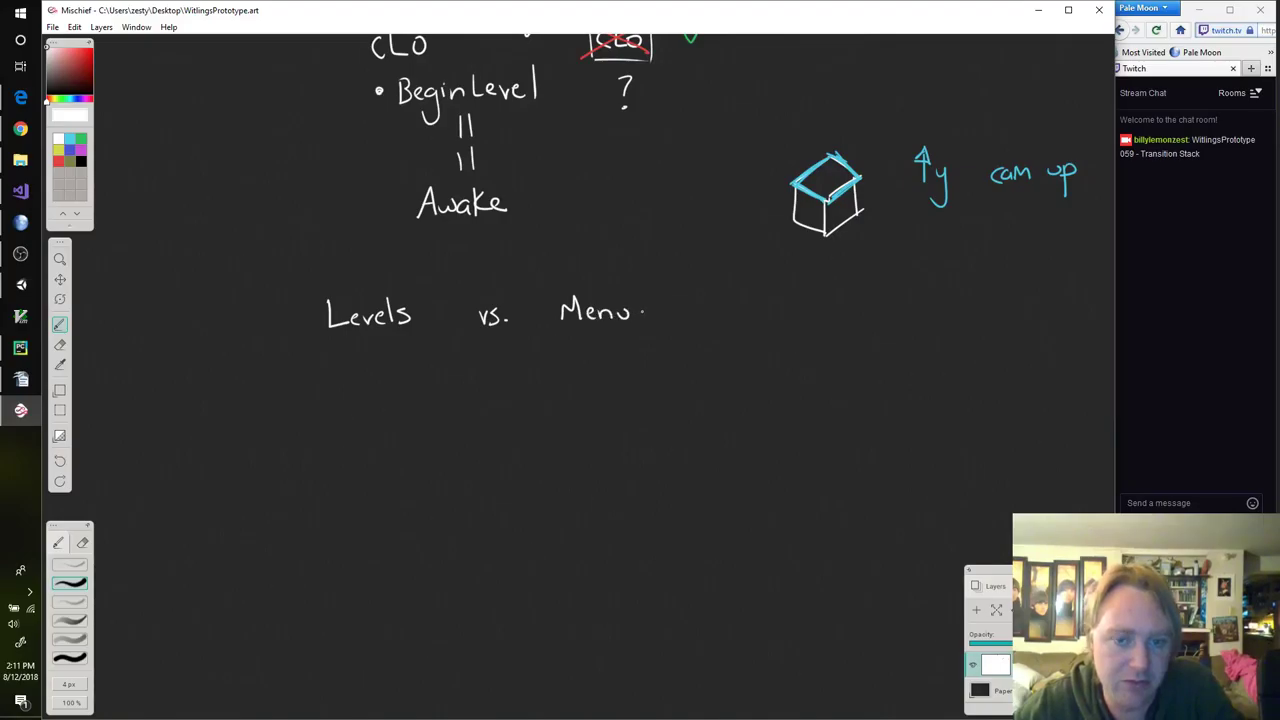
pyautogui.moveTo(561, 290); pyautogui.dragTo(621, 290)
pyautogui.click(599, 270)
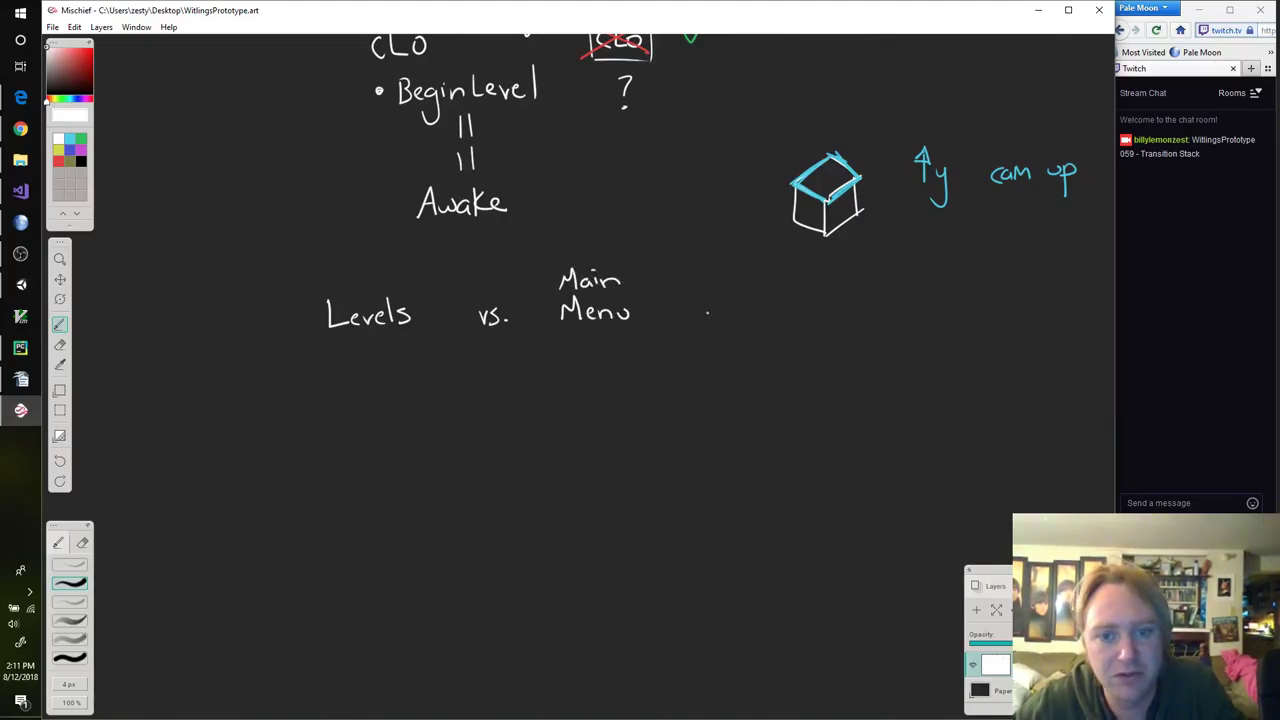
pyautogui.moveTo(701, 306)
pyautogui.mouseDown()
pyautogui.moveTo(707, 320)
pyautogui.moveTo(717, 304)
pyautogui.mouseUp()
pyautogui.moveTo(724, 308); pyautogui.dragTo(714, 320)
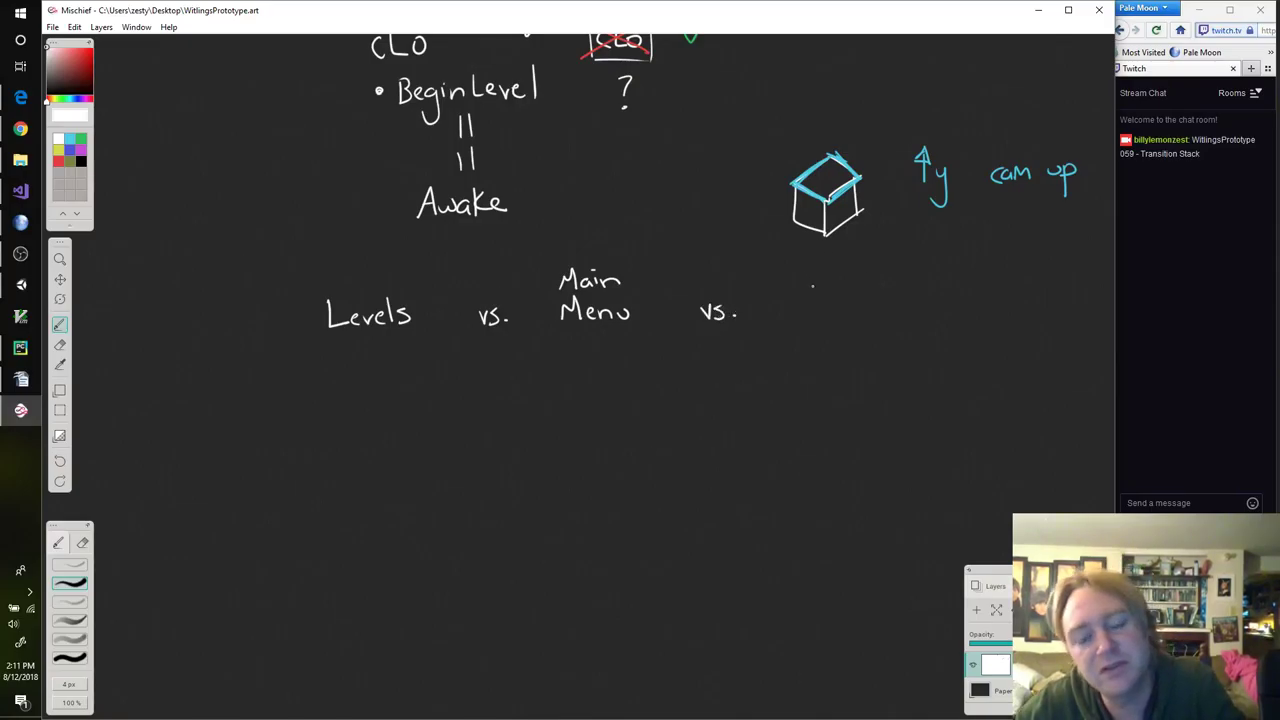
pyautogui.moveTo(808, 292); pyautogui.dragTo(808, 312)
pyautogui.moveTo(797, 293)
pyautogui.mouseDown()
pyautogui.moveTo(820, 293)
pyautogui.moveTo(838, 316)
pyautogui.moveTo(910, 302)
pyautogui.mouseUp()
pyautogui.moveTo(912, 306); pyautogui.dragTo(1022, 312)
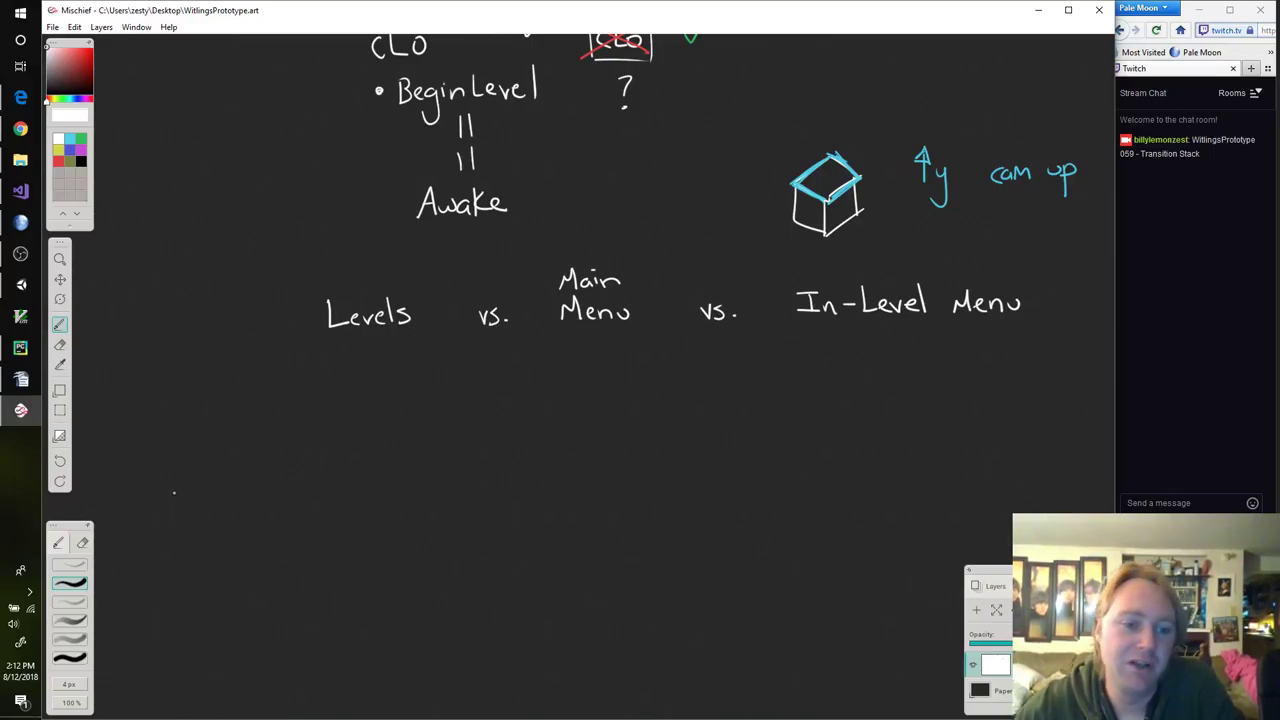
# Step: Draw a small square with A inside and letters B, C, D, E, F around it
pyautogui.moveTo(172, 489); pyautogui.dragTo(174, 522)
pyautogui.moveTo(172, 489)
pyautogui.mouseDown()
pyautogui.moveTo(206, 489)
pyautogui.moveTo(175, 520)
pyautogui.moveTo(173, 504)
pyautogui.moveTo(174, 524)
pyautogui.moveTo(206, 499)
pyautogui.moveTo(209, 520)
pyautogui.moveTo(176, 522)
pyautogui.moveTo(190, 496)
pyautogui.moveTo(196, 512)
pyautogui.mouseUp()
pyautogui.moveTo(185, 506); pyautogui.dragTo(244, 508)
pyautogui.moveTo(242, 491); pyautogui.dragTo(246, 509)
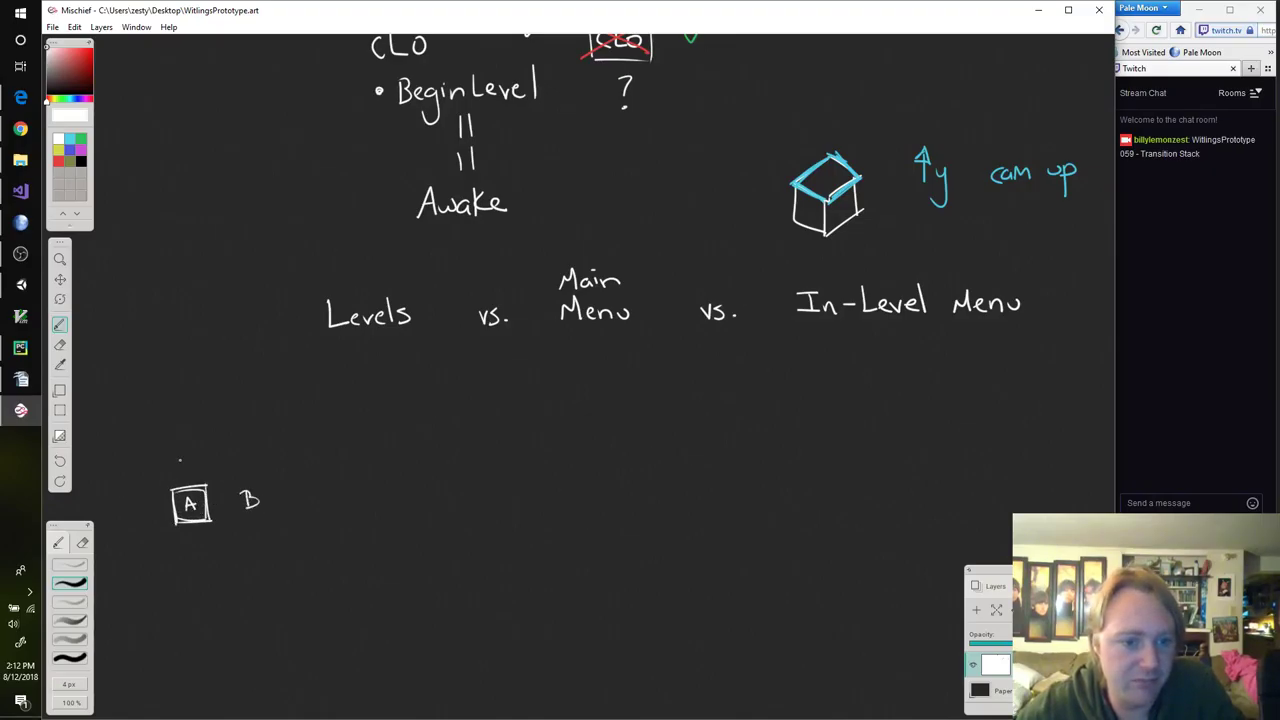
pyautogui.moveTo(190, 449); pyautogui.dragTo(189, 467)
pyautogui.moveTo(139, 502)
pyautogui.mouseDown()
pyautogui.moveTo(139, 520)
pyautogui.moveTo(190, 563)
pyautogui.moveTo(196, 553)
pyautogui.mouseUp()
pyautogui.moveTo(184, 564); pyautogui.dragTo(202, 563)
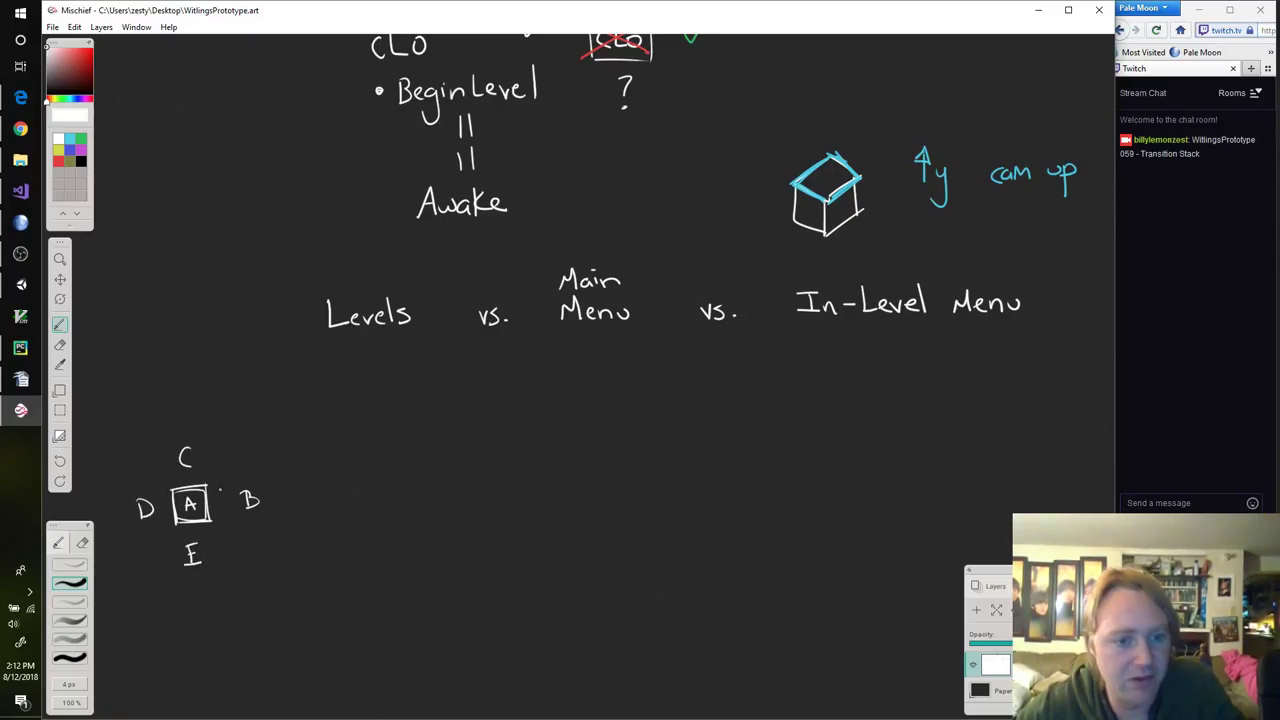
pyautogui.moveTo(212, 493); pyautogui.dragTo(218, 487)
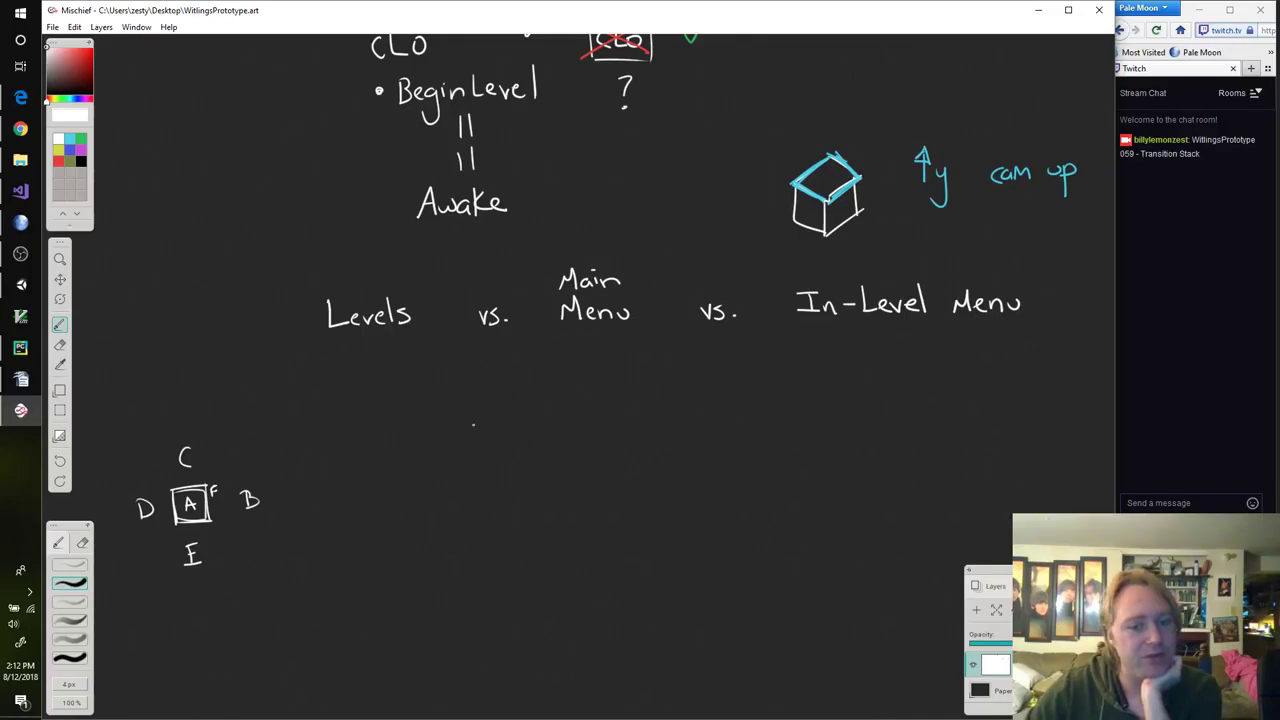
# Step: Doodle a ring of small circles and a cross, then erase them
pyautogui.moveTo(477, 522); pyautogui.dragTo(474, 525)
pyautogui.moveTo(513, 473); pyautogui.dragTo(510, 476)
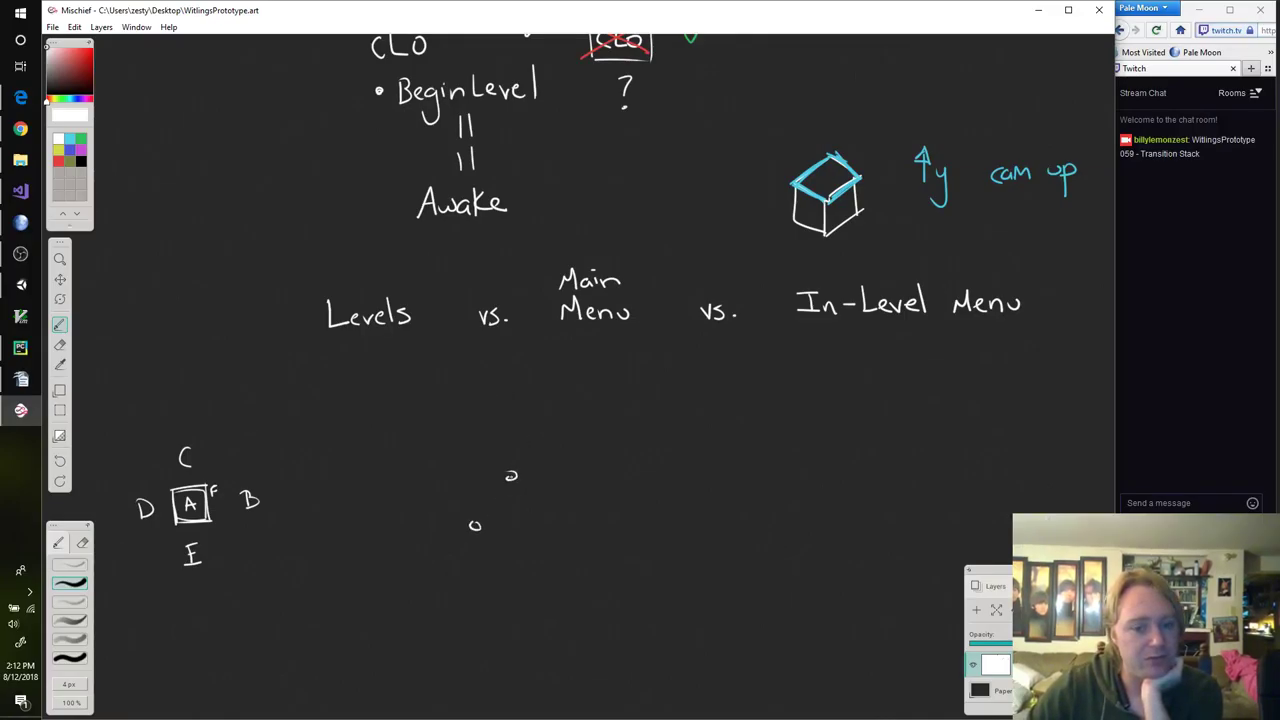
pyautogui.moveTo(538, 521); pyautogui.dragTo(535, 524)
pyautogui.moveTo(517, 580); pyautogui.dragTo(454, 592)
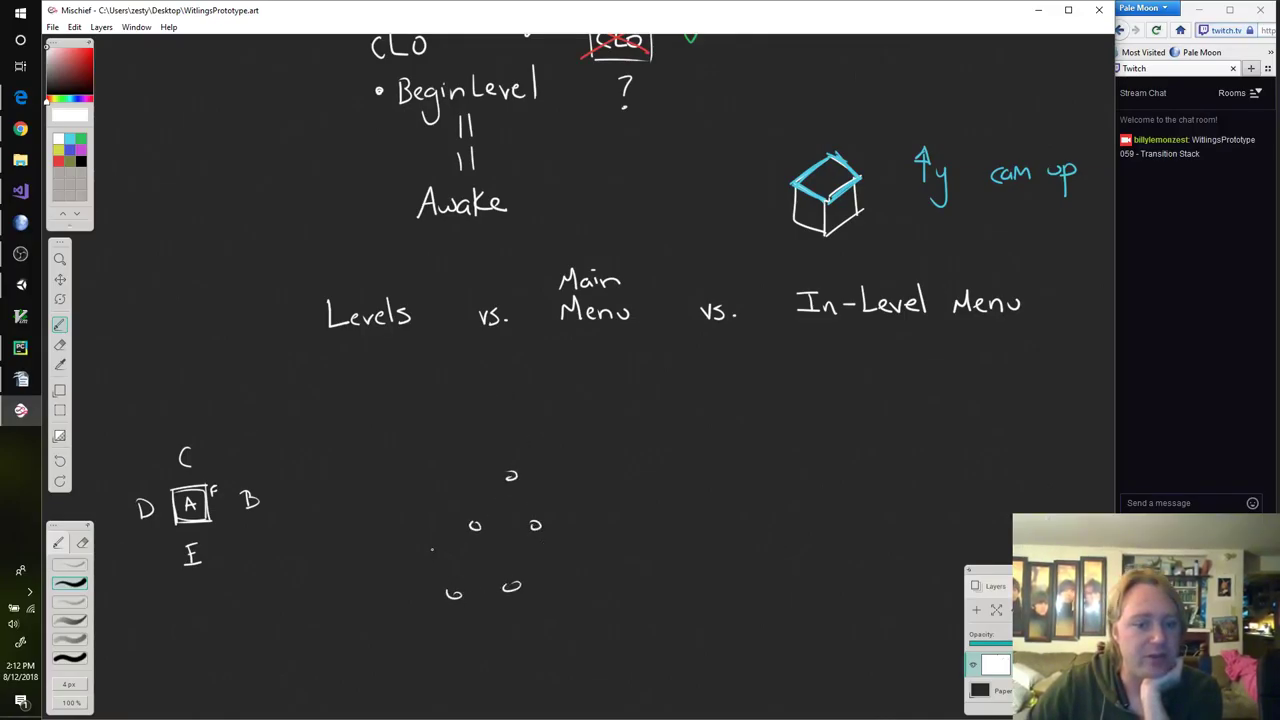
pyautogui.moveTo(423, 530); pyautogui.dragTo(420, 529)
pyautogui.moveTo(440, 470); pyautogui.dragTo(436, 473)
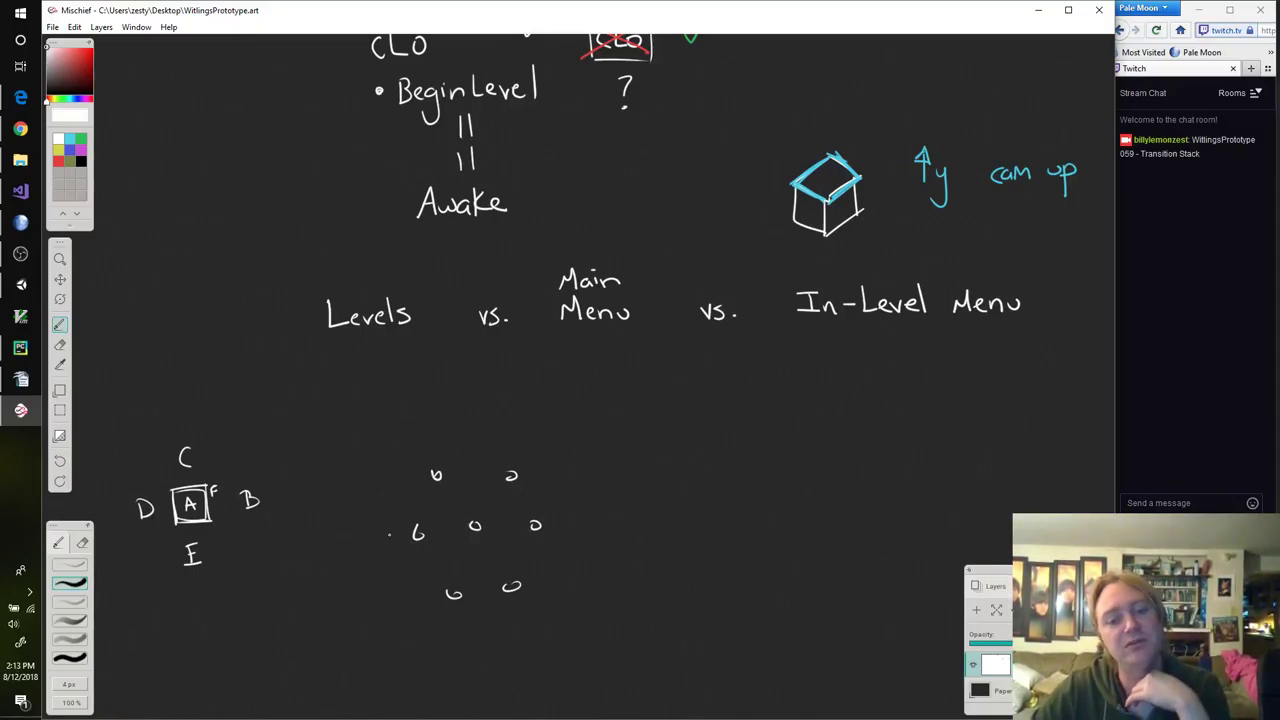
pyautogui.moveTo(622, 518); pyautogui.dragTo(705, 518)
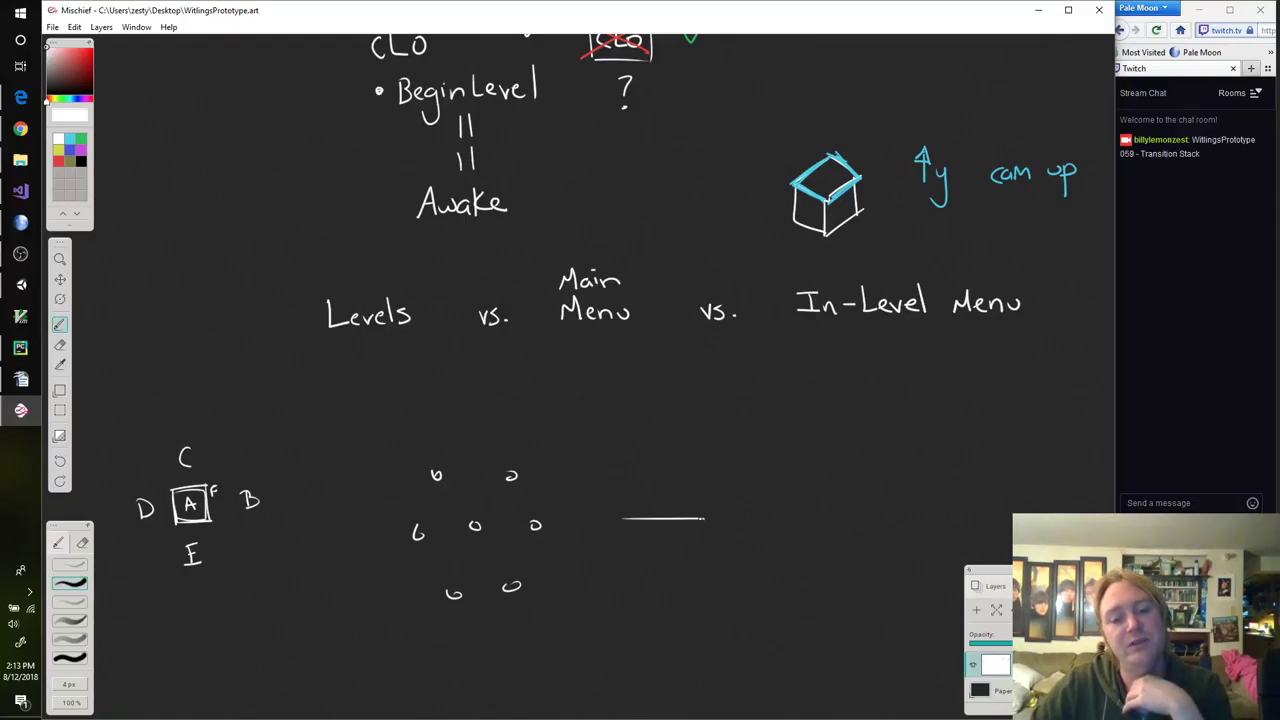
pyautogui.moveTo(663, 477); pyautogui.dragTo(662, 558)
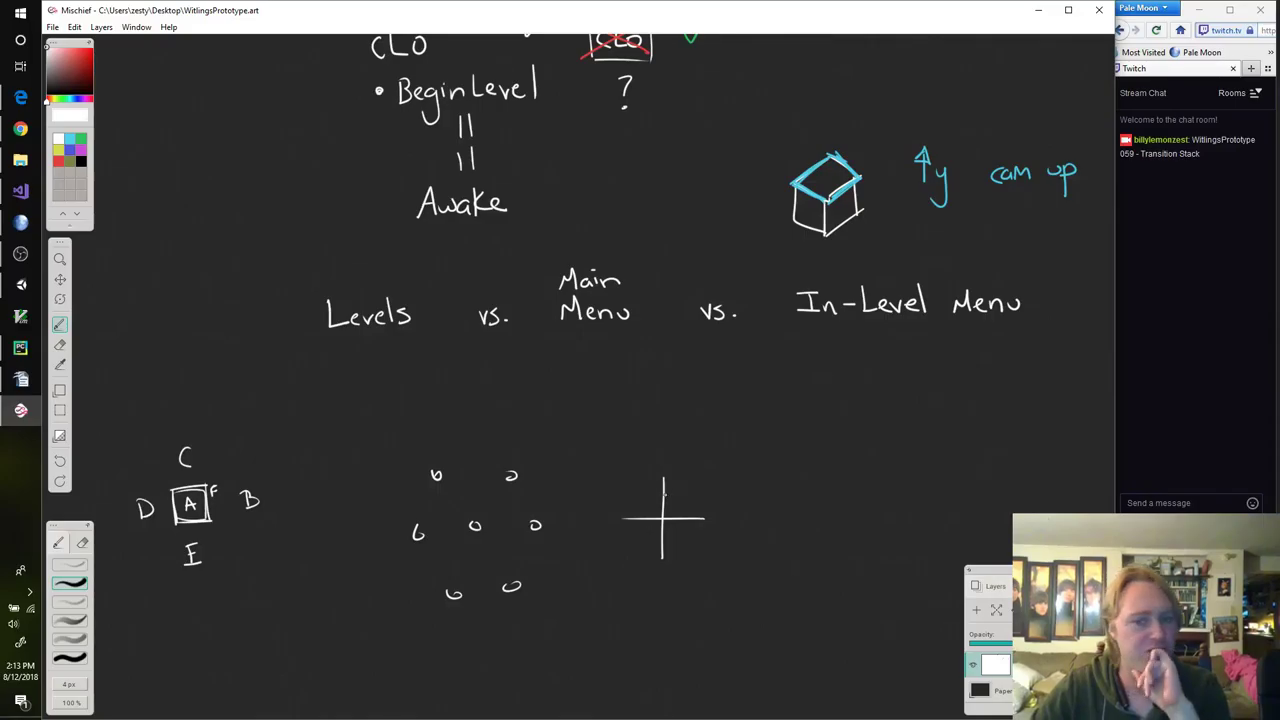
pyautogui.press('e')
pyautogui.moveTo(650, 543)
pyautogui.mouseDown()
pyautogui.moveTo(669, 557)
pyautogui.moveTo(646, 520)
pyautogui.moveTo(531, 547)
pyautogui.moveTo(503, 483)
pyautogui.moveTo(450, 592)
pyautogui.moveTo(464, 527)
pyautogui.moveTo(426, 500)
pyautogui.mouseUp()
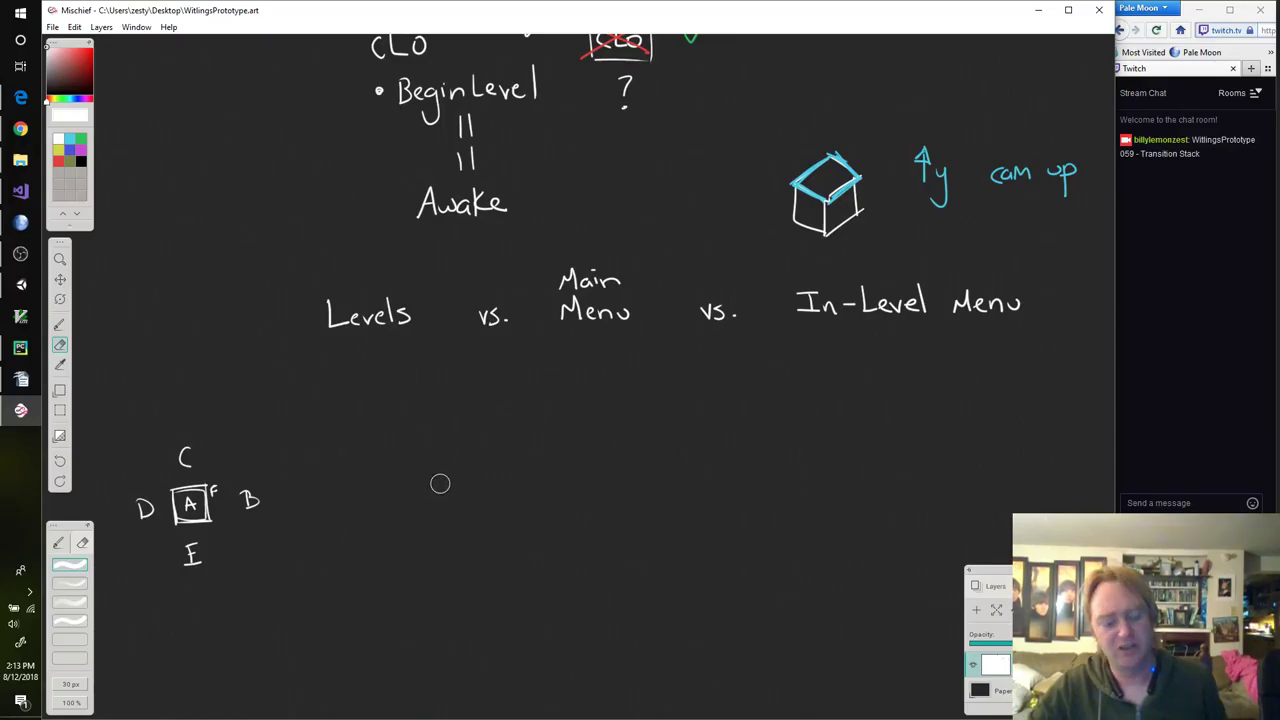
# Step: Back on the pen, write 'Load Level' on the canvas
pyautogui.press('b')
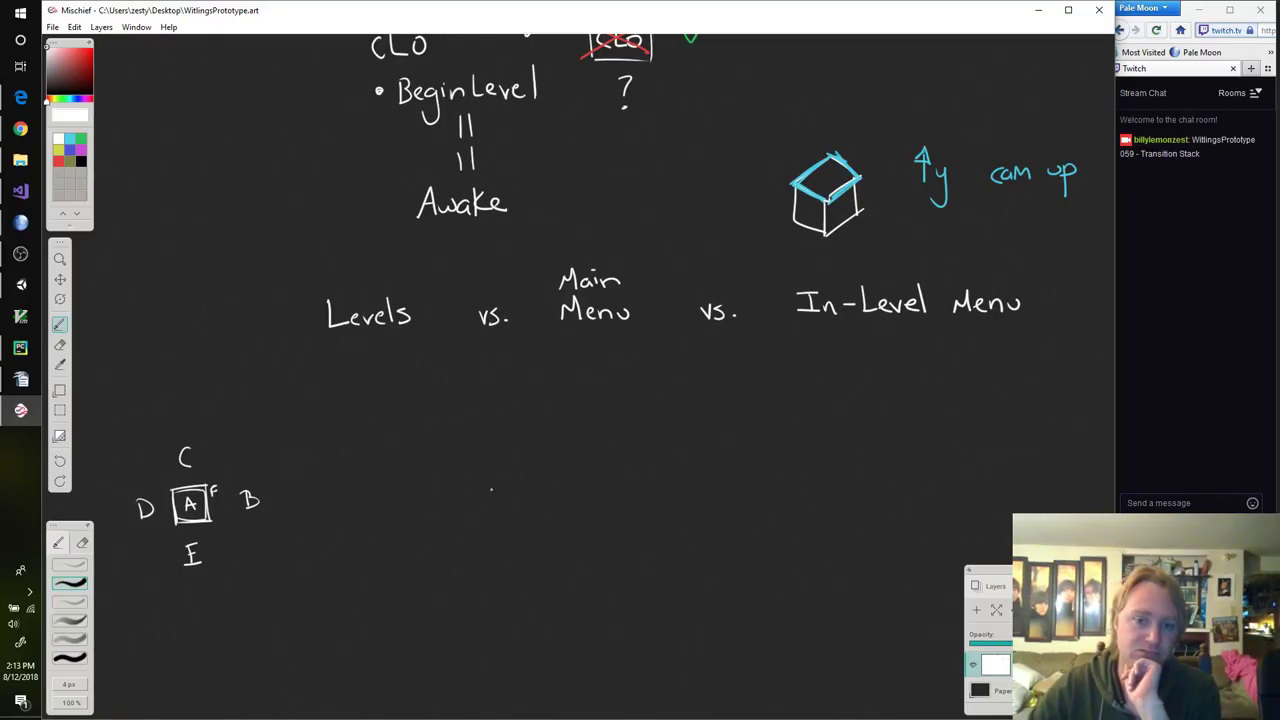
pyautogui.moveTo(438, 480)
pyautogui.mouseDown()
pyautogui.moveTo(456, 512)
pyautogui.moveTo(466, 500)
pyautogui.moveTo(583, 510)
pyautogui.mouseUp()
pyautogui.moveTo(593, 494); pyautogui.dragTo(605, 508)
pyautogui.moveTo(612, 472); pyautogui.dragTo(609, 509)
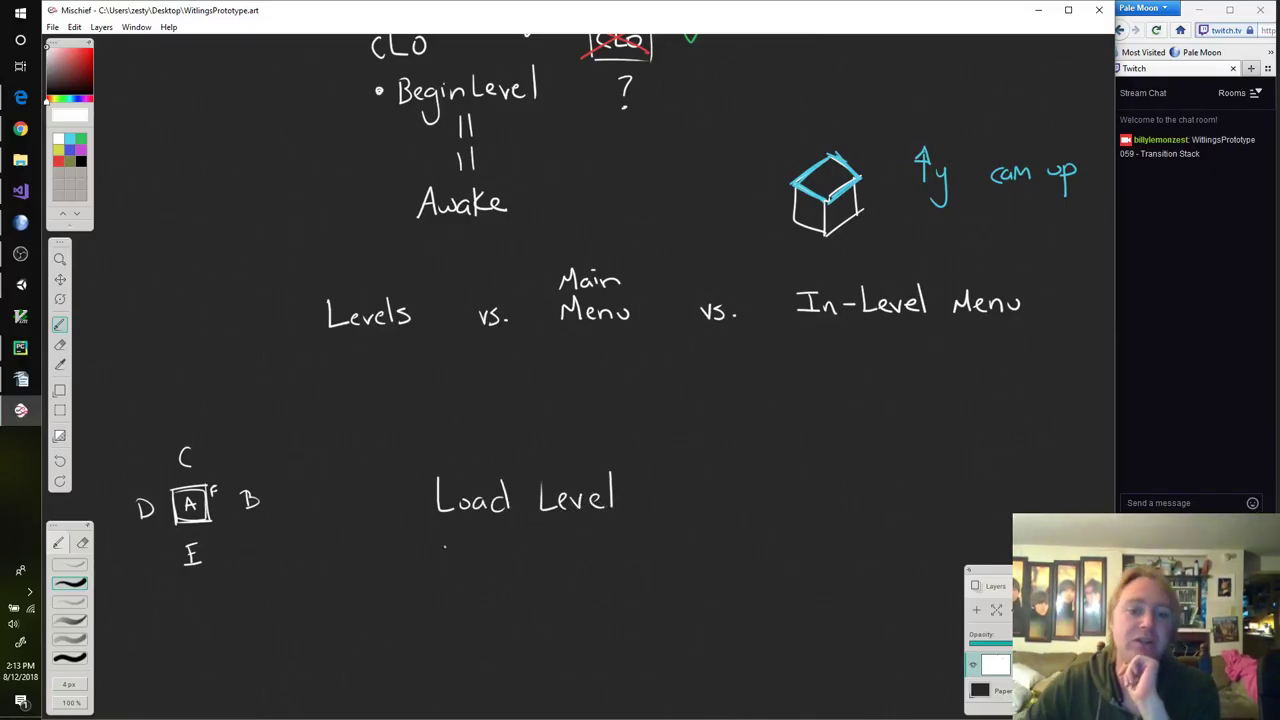
# Step: Write 'Transition Smoothly' below 'Load Level'
pyautogui.moveTo(441, 545); pyautogui.dragTo(440, 571)
pyautogui.moveTo(421, 542)
pyautogui.mouseDown()
pyautogui.moveTo(461, 541)
pyautogui.moveTo(489, 574)
pyautogui.moveTo(513, 574)
pyautogui.mouseUp()
pyautogui.moveTo(531, 560)
pyautogui.mouseDown()
pyautogui.moveTo(542, 574)
pyautogui.moveTo(557, 554)
pyautogui.moveTo(566, 573)
pyautogui.mouseUp()
pyautogui.moveTo(584, 560); pyautogui.dragTo(597, 574)
pyautogui.moveTo(651, 542)
pyautogui.mouseDown()
pyautogui.moveTo(637, 570)
pyautogui.moveTo(696, 561)
pyautogui.moveTo(708, 572)
pyautogui.mouseUp()
pyautogui.moveTo(697, 558); pyautogui.dragTo(714, 556)
pyautogui.moveTo(718, 544); pyautogui.dragTo(732, 572)
pyautogui.moveTo(736, 540); pyautogui.dragTo(752, 598)
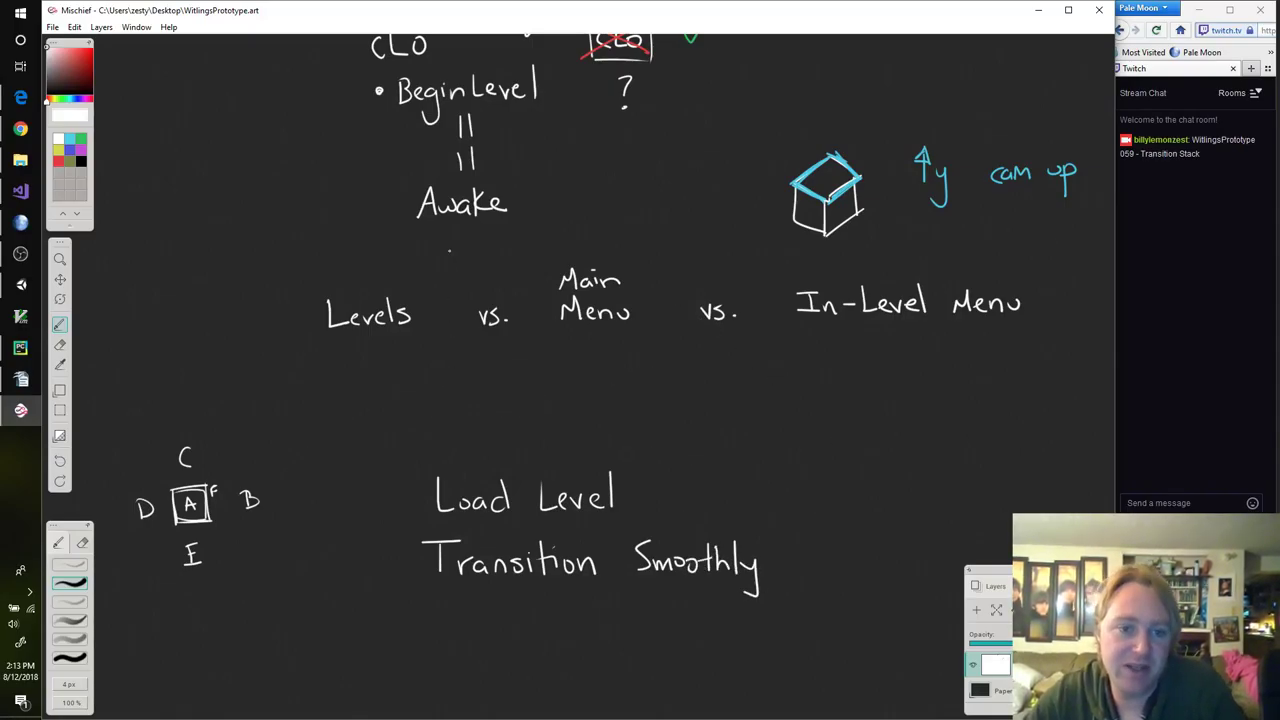
# Step: Box 'Levels vs. Main Menu' and add a small CLO tag box on its top edge
pyautogui.moveTo(301, 268)
pyautogui.mouseDown()
pyautogui.moveTo(299, 340)
pyautogui.moveTo(607, 247)
pyautogui.moveTo(650, 346)
pyautogui.moveTo(355, 382)
pyautogui.mouseUp()
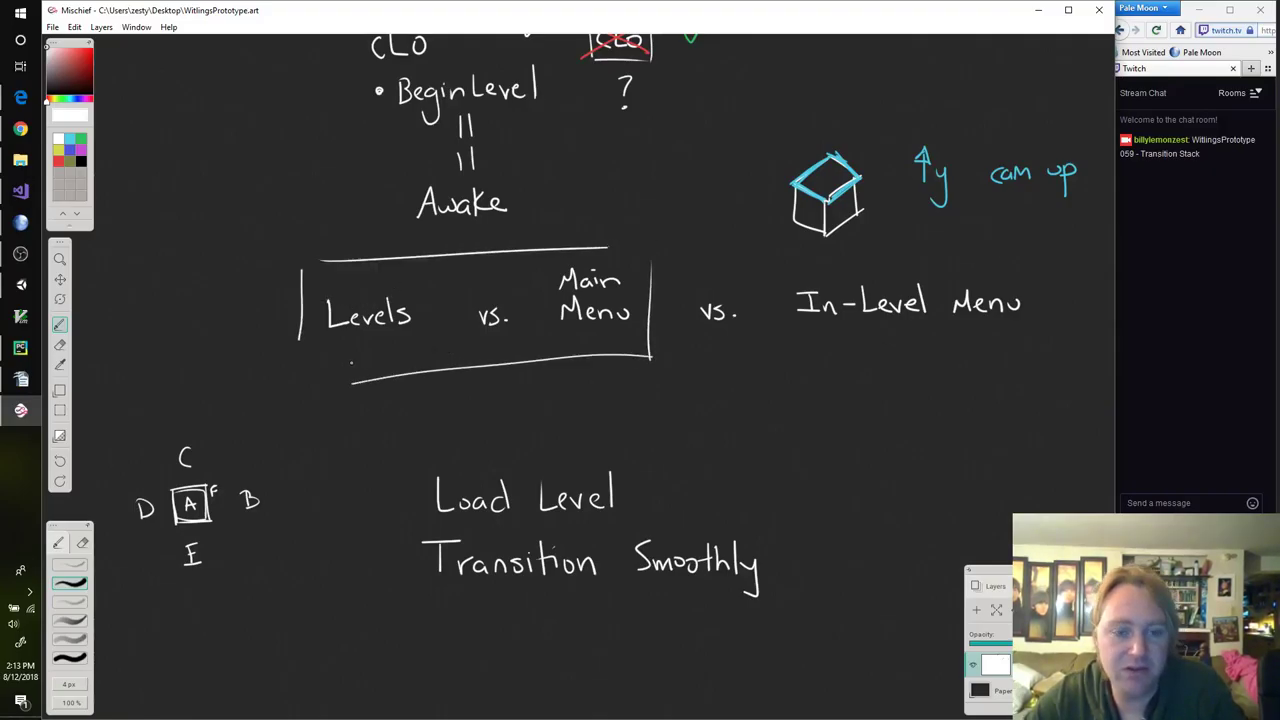
pyautogui.moveTo(300, 326); pyautogui.dragTo(301, 385)
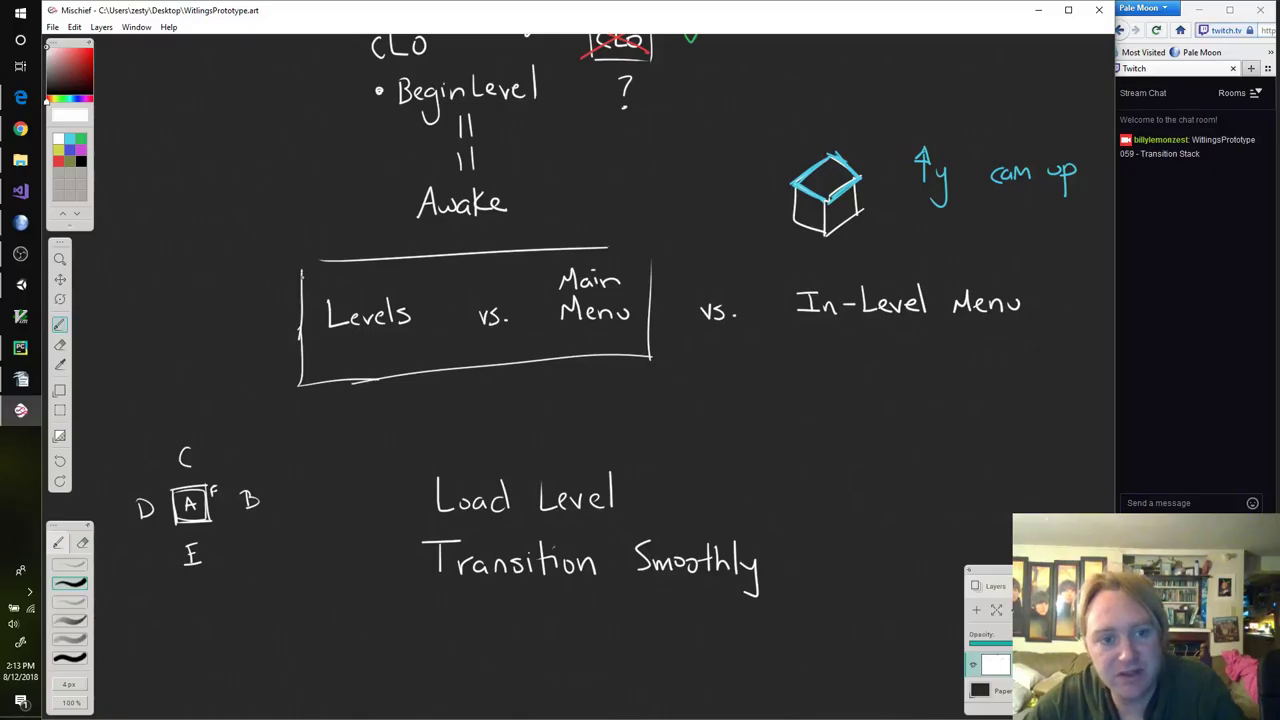
pyautogui.moveTo(302, 268); pyautogui.dragTo(340, 260)
pyautogui.moveTo(603, 247); pyautogui.dragTo(652, 276)
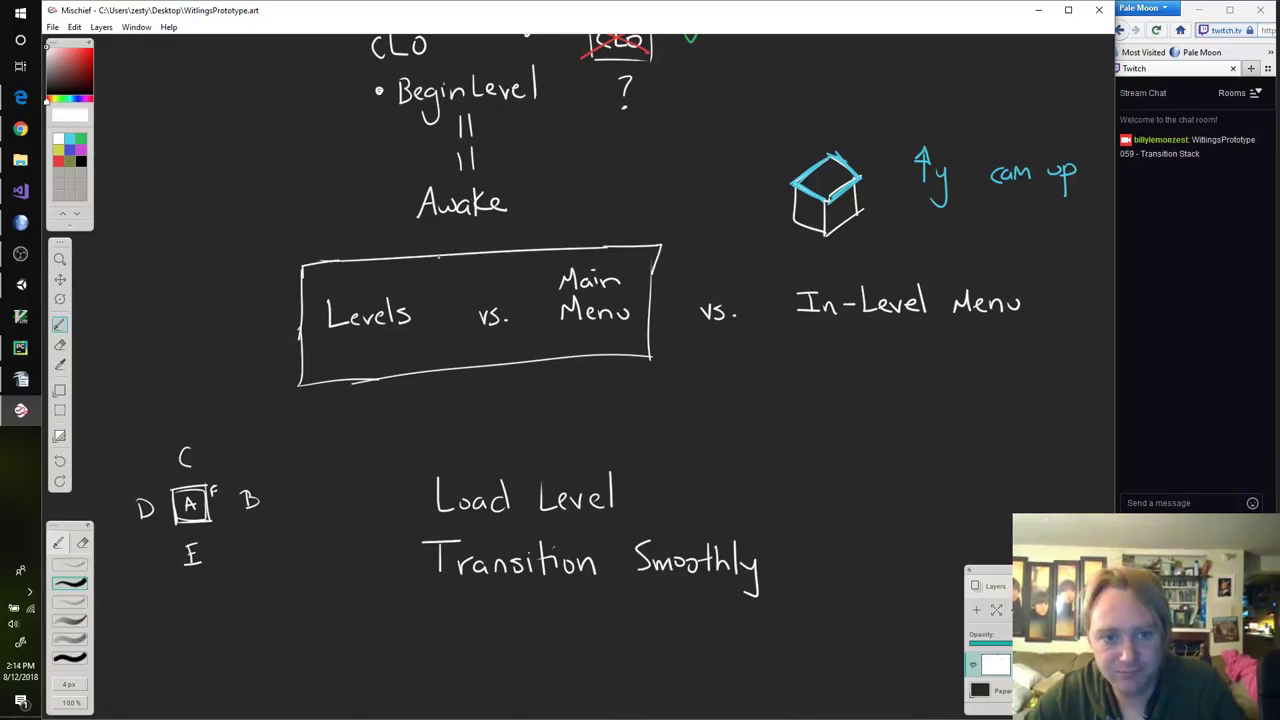
pyautogui.moveTo(437, 248)
pyautogui.mouseDown()
pyautogui.moveTo(437, 278)
pyautogui.moveTo(528, 236)
pyautogui.moveTo(527, 270)
pyautogui.mouseUp()
pyautogui.moveTo(450, 280)
pyautogui.mouseDown()
pyautogui.moveTo(528, 270)
pyautogui.moveTo(454, 272)
pyautogui.moveTo(490, 268)
pyautogui.moveTo(499, 246)
pyautogui.mouseUp()
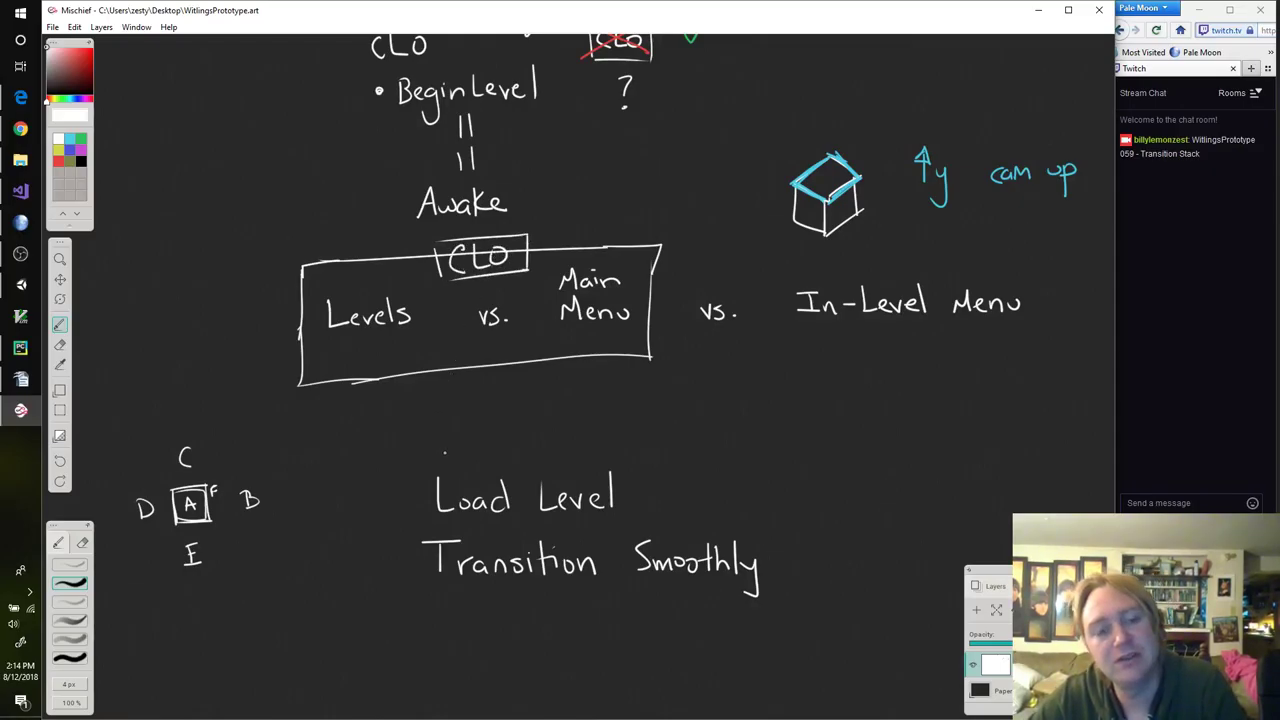
pyautogui.moveTo(430, 238)
pyautogui.mouseDown()
pyautogui.moveTo(441, 284)
pyautogui.moveTo(470, 280)
pyautogui.moveTo(530, 232)
pyautogui.moveTo(431, 244)
pyautogui.moveTo(478, 279)
pyautogui.mouseUp()
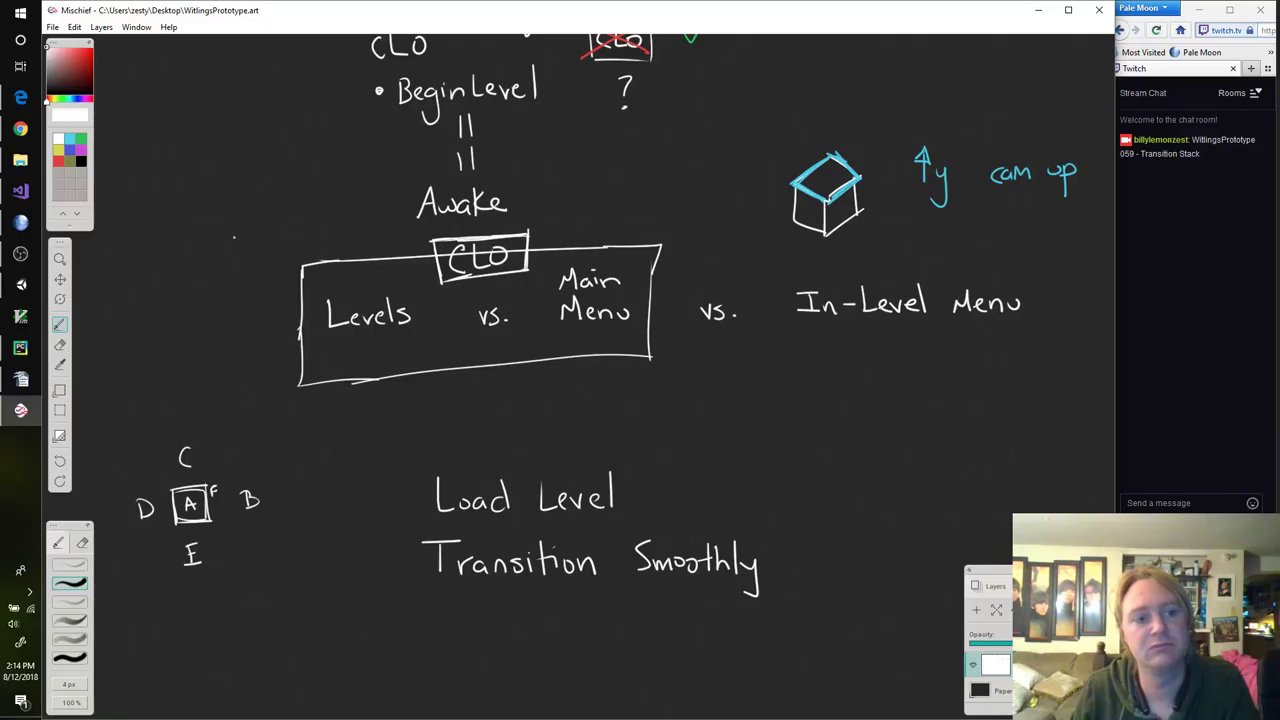
# Step: Show MainMenuInput.cs's ReadKeyboardInput, highlighting the 90-degree values on lines 145 and 149
pyautogui.click(22, 195)
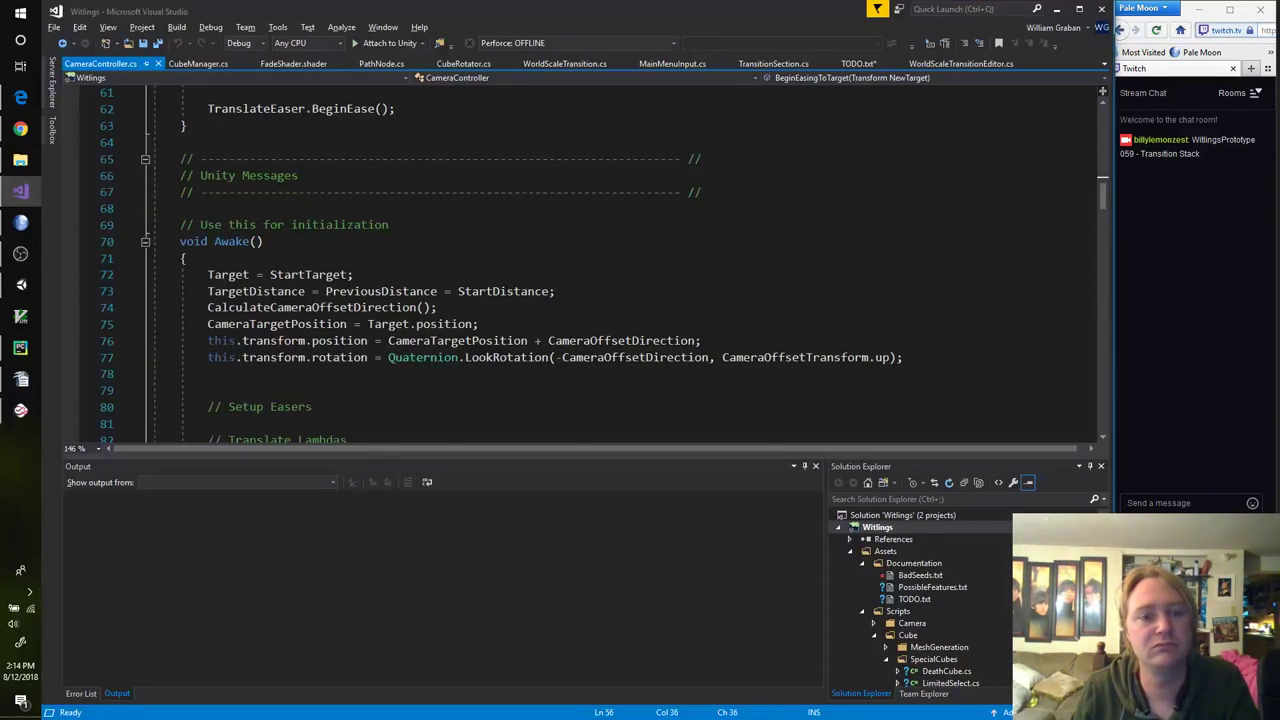
pyautogui.click(437, 307)
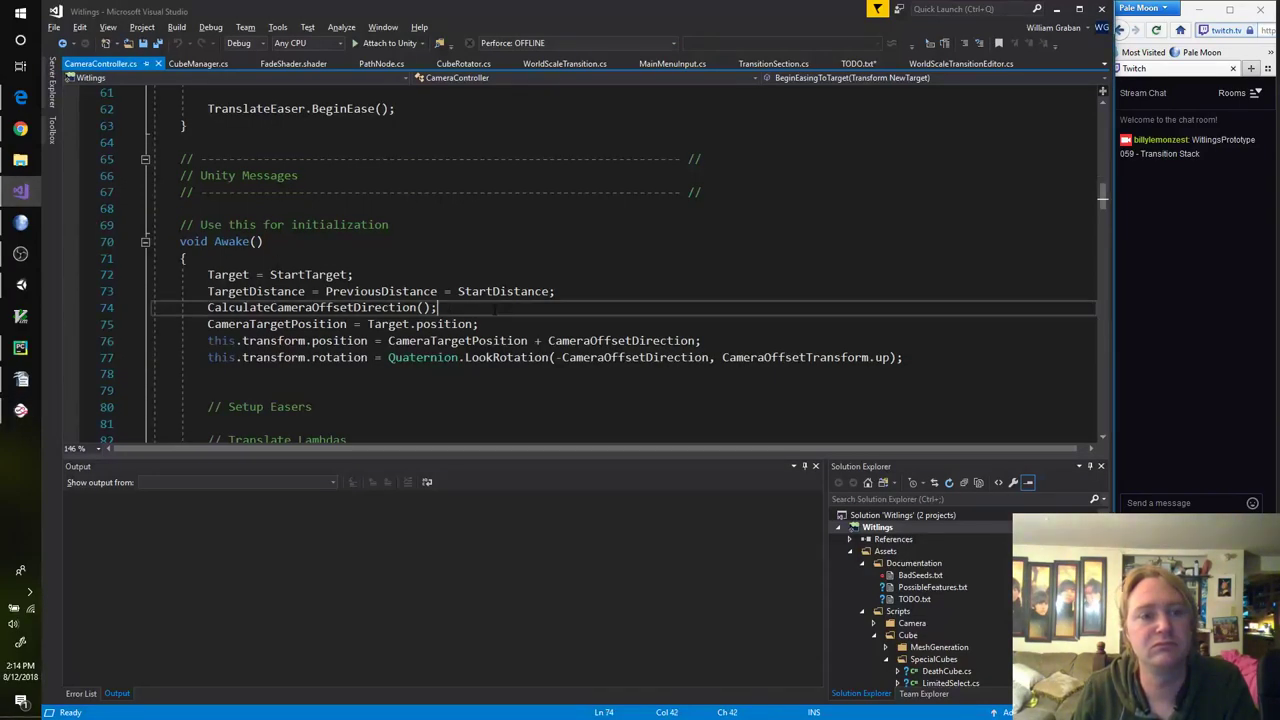
pyautogui.click(672, 63)
pyautogui.scroll(-5, 580, 280)
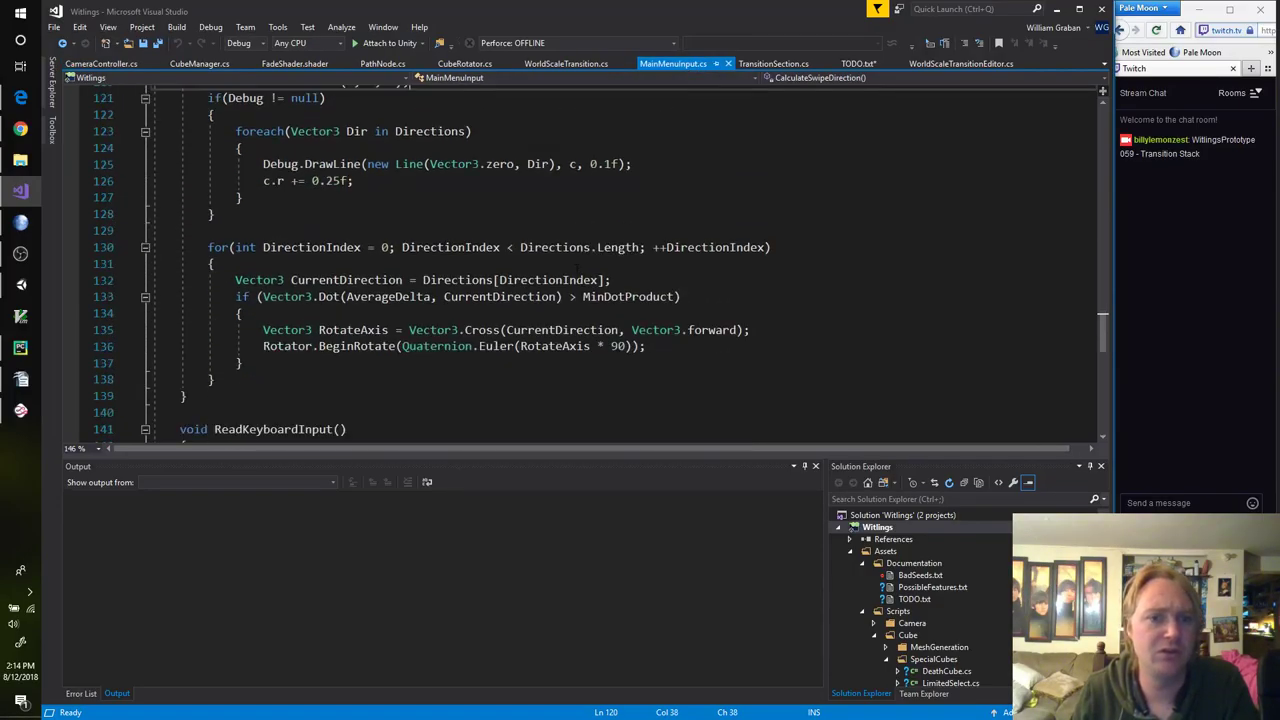
pyautogui.scroll(-4, 578, 273)
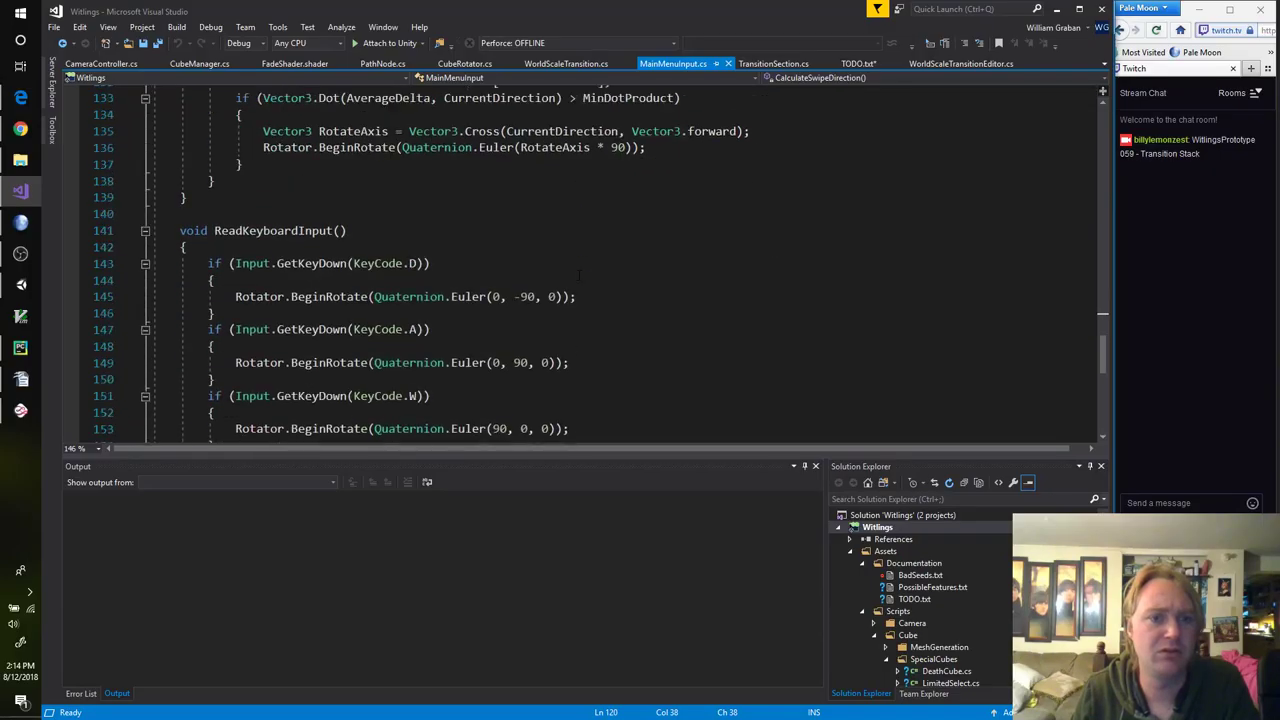
pyautogui.scroll(-2, 578, 273)
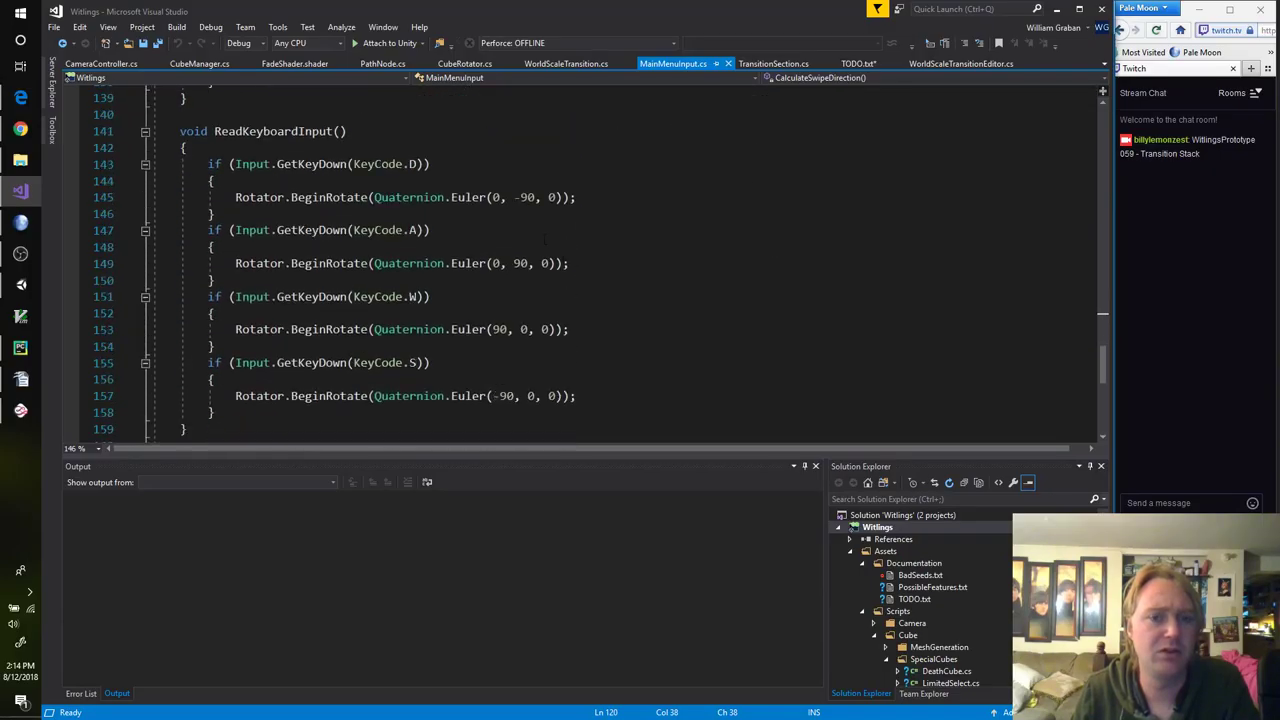
pyautogui.doubleClick(527, 197)
pyautogui.doubleClick(521, 263)
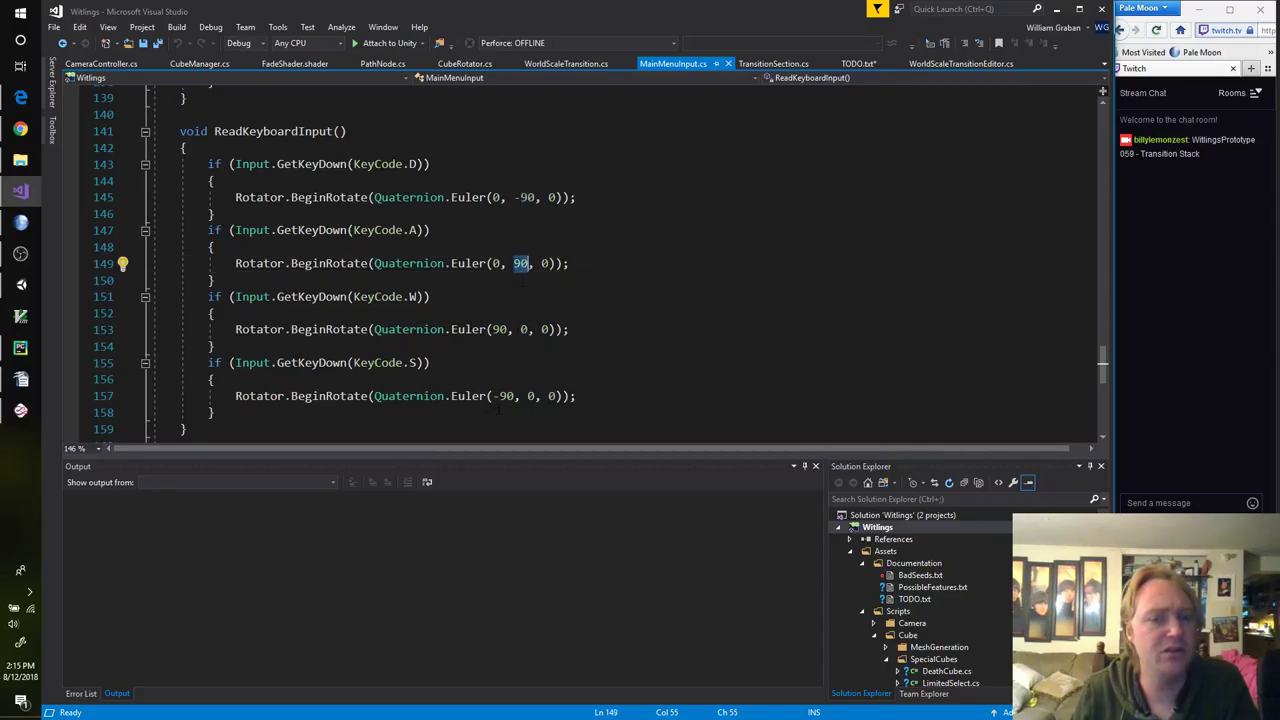
# Step: Back in Unity, open the MainMenu scene and start Play mode
pyautogui.click(21, 285)
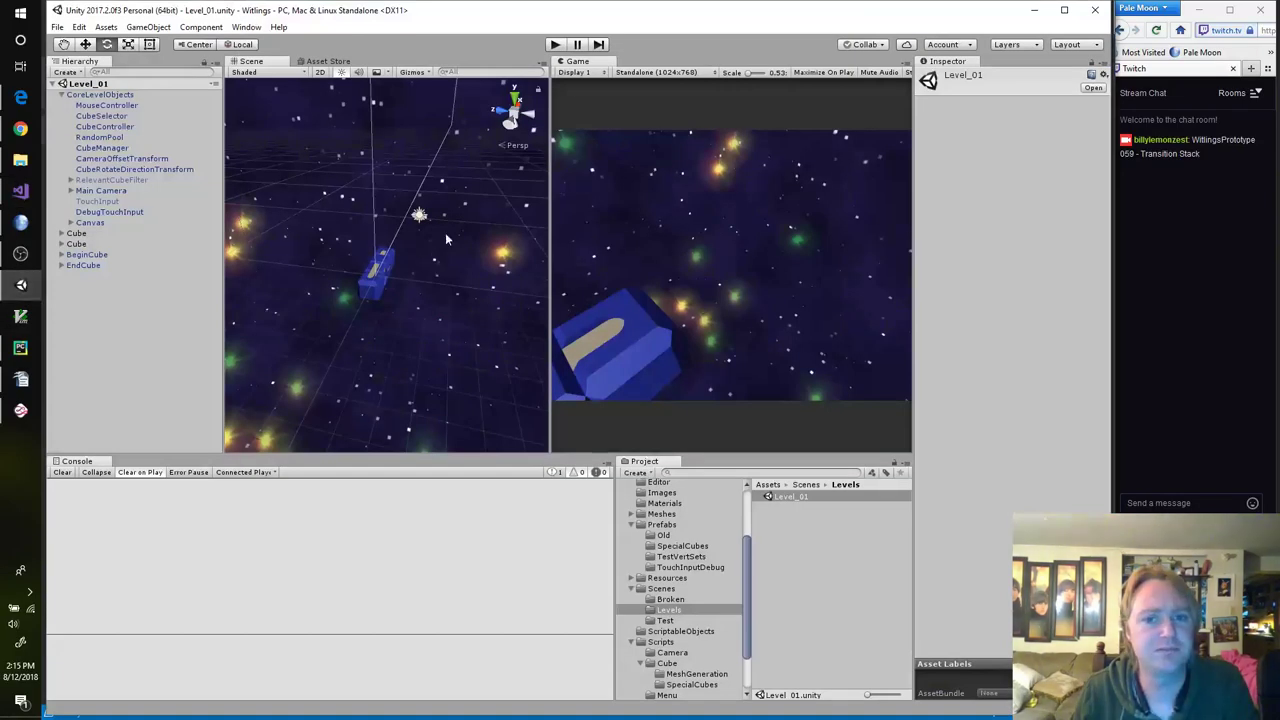
pyautogui.click(662, 589)
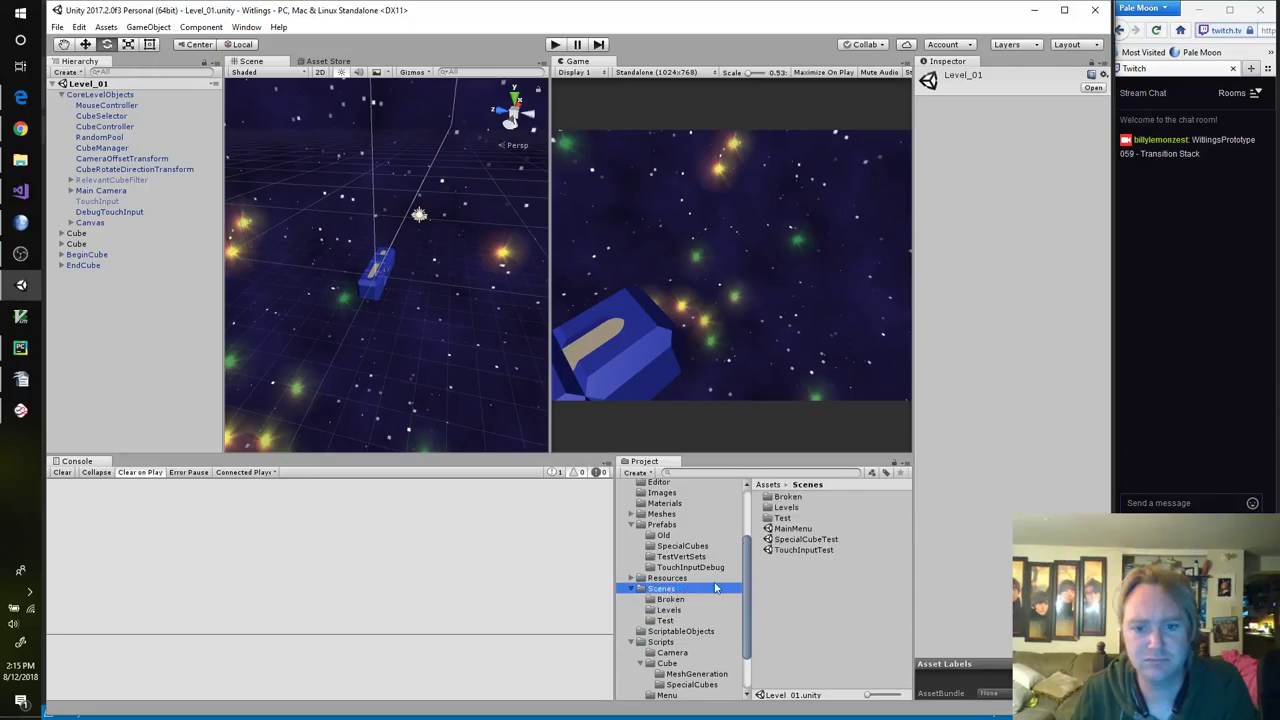
pyautogui.doubleClick(804, 530)
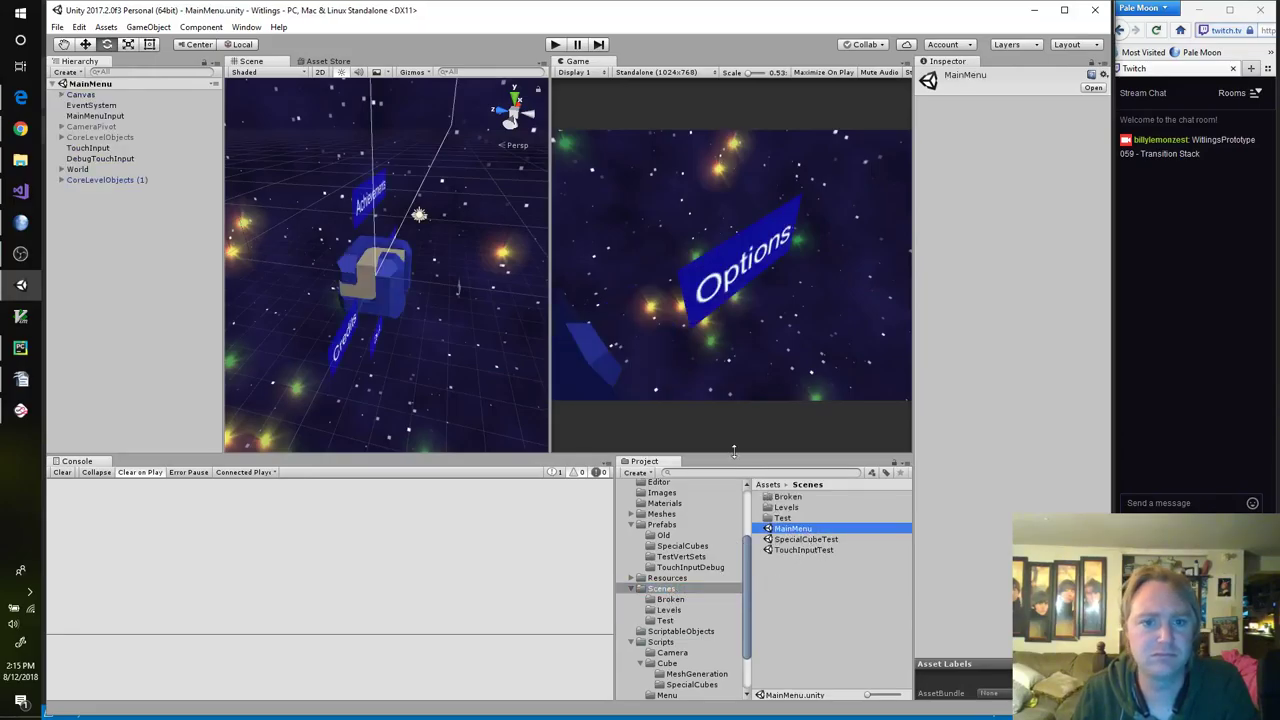
pyautogui.click(556, 45)
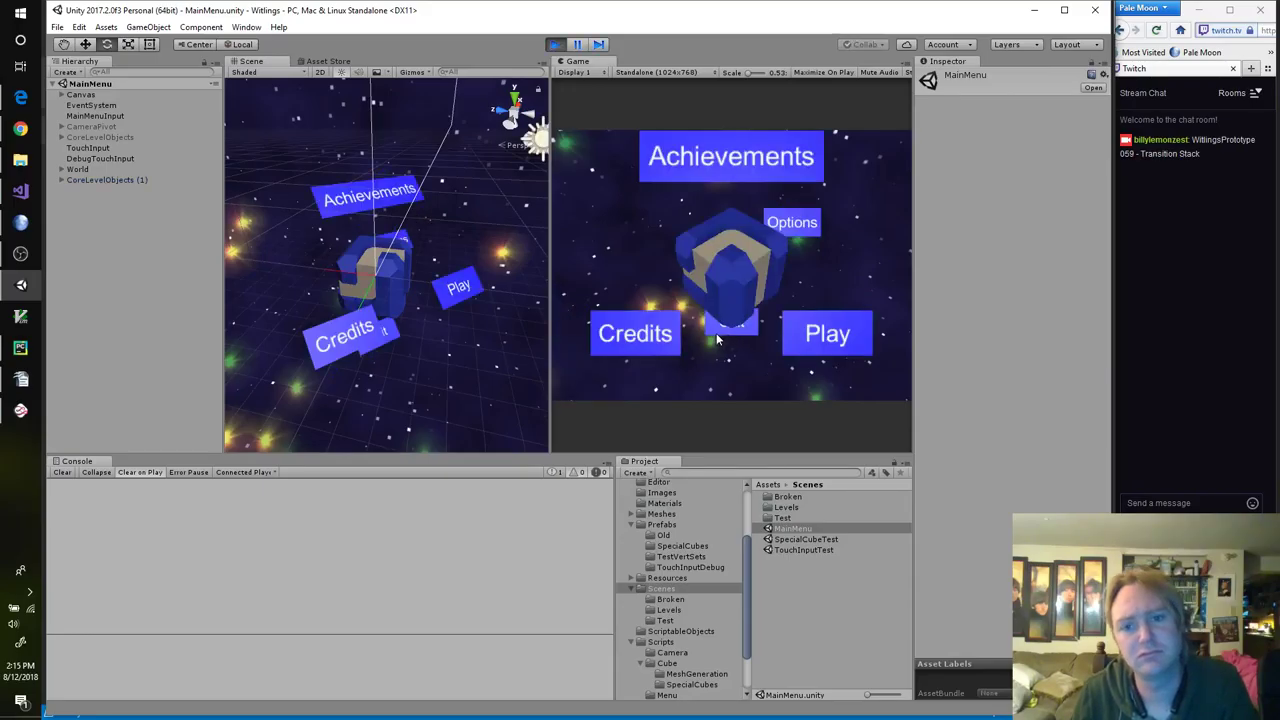
# Step: Set MainMenuCube's Rotation X to 45, then swipe the cube to test its rotation
pyautogui.click(70, 170)
pyautogui.click(61, 169)
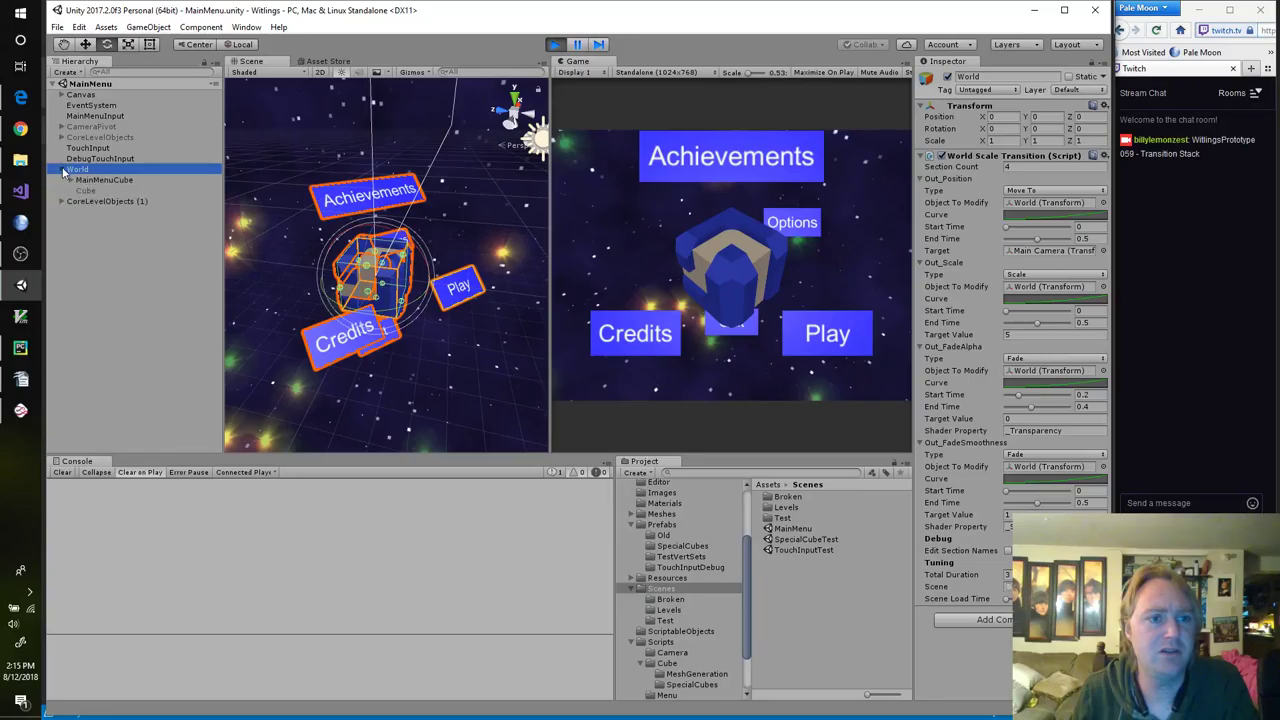
pyautogui.click(100, 180)
pyautogui.click(1003, 142)
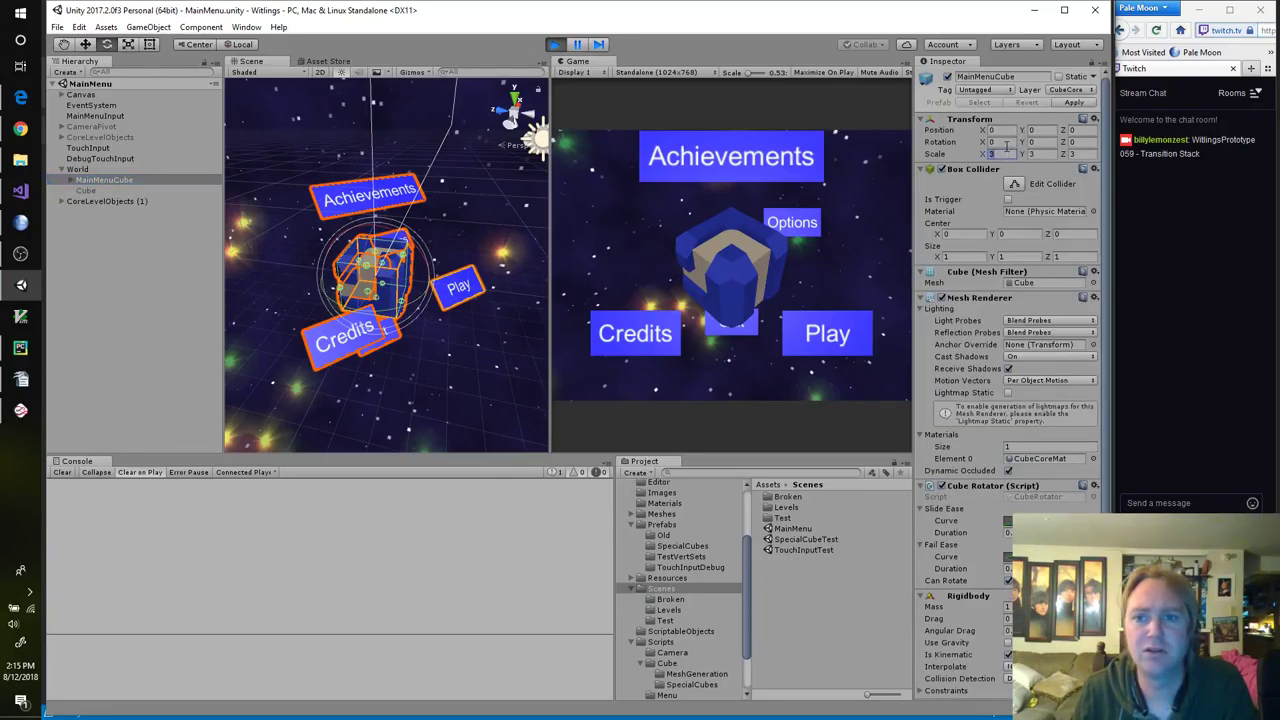
pyautogui.write('45')
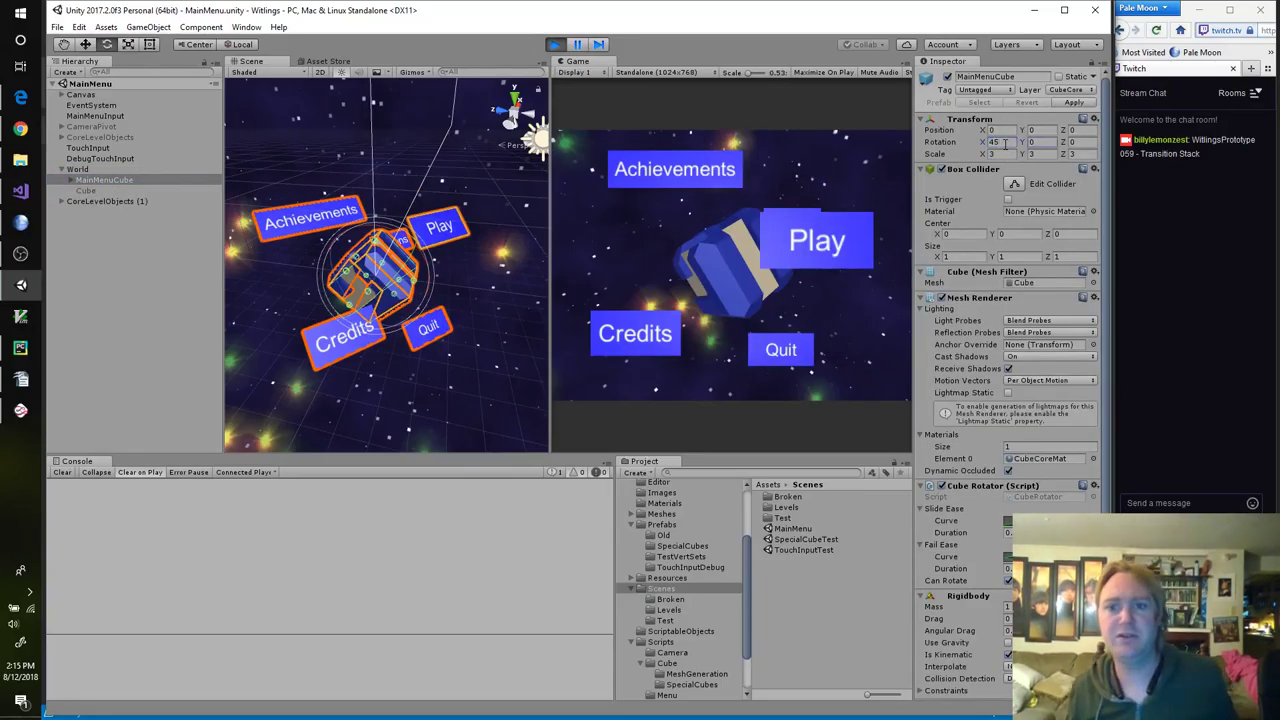
pyautogui.write('45')
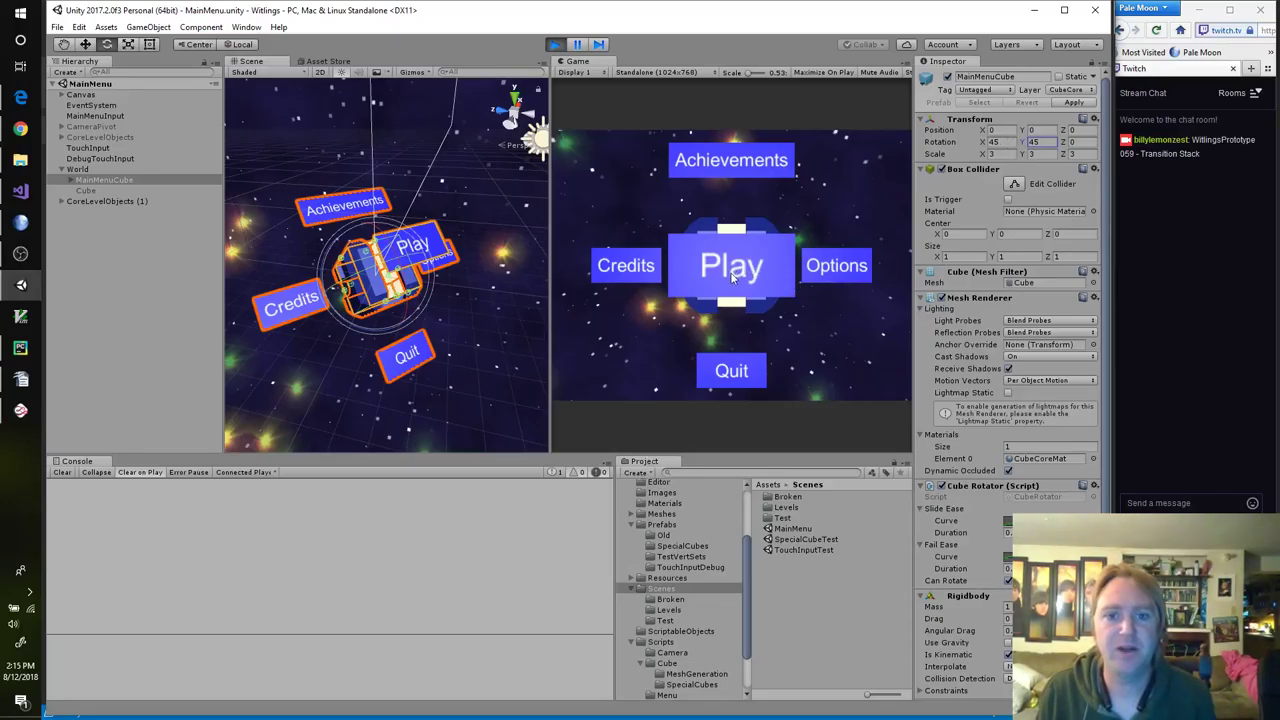
pyautogui.moveTo(732, 278); pyautogui.dragTo(728, 122)
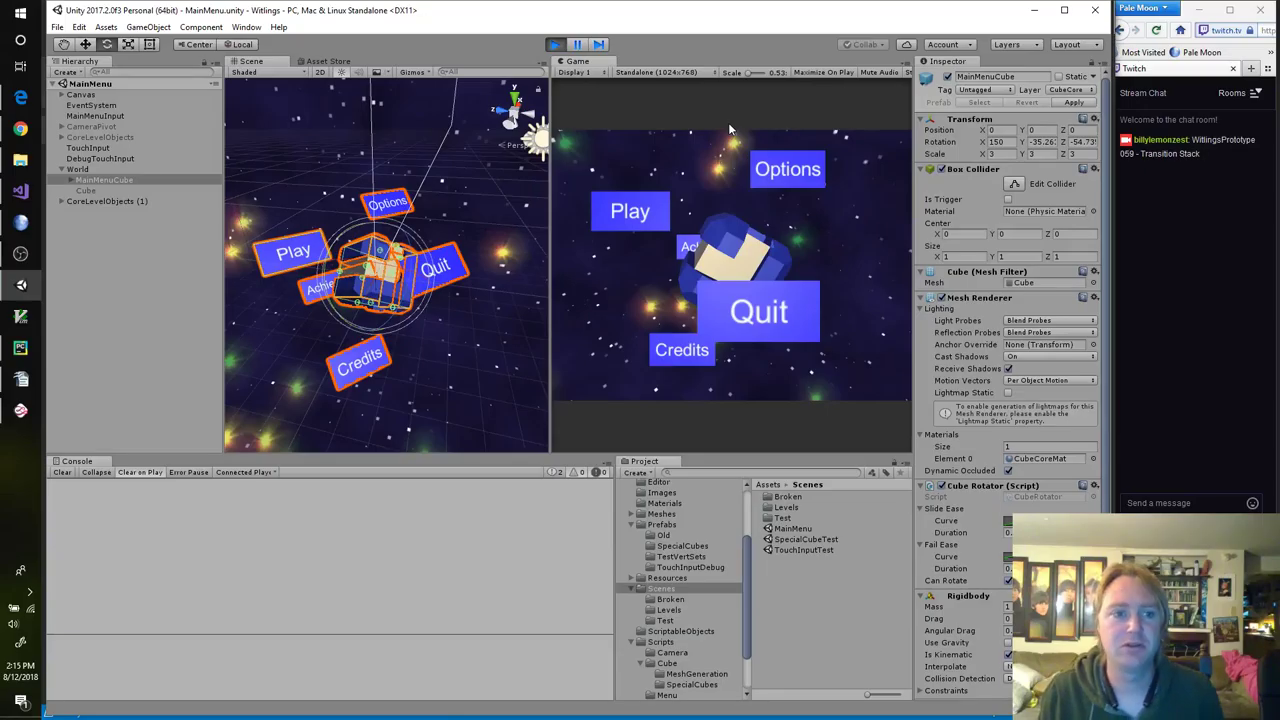
pyautogui.hotkey('alt', 'Tab')
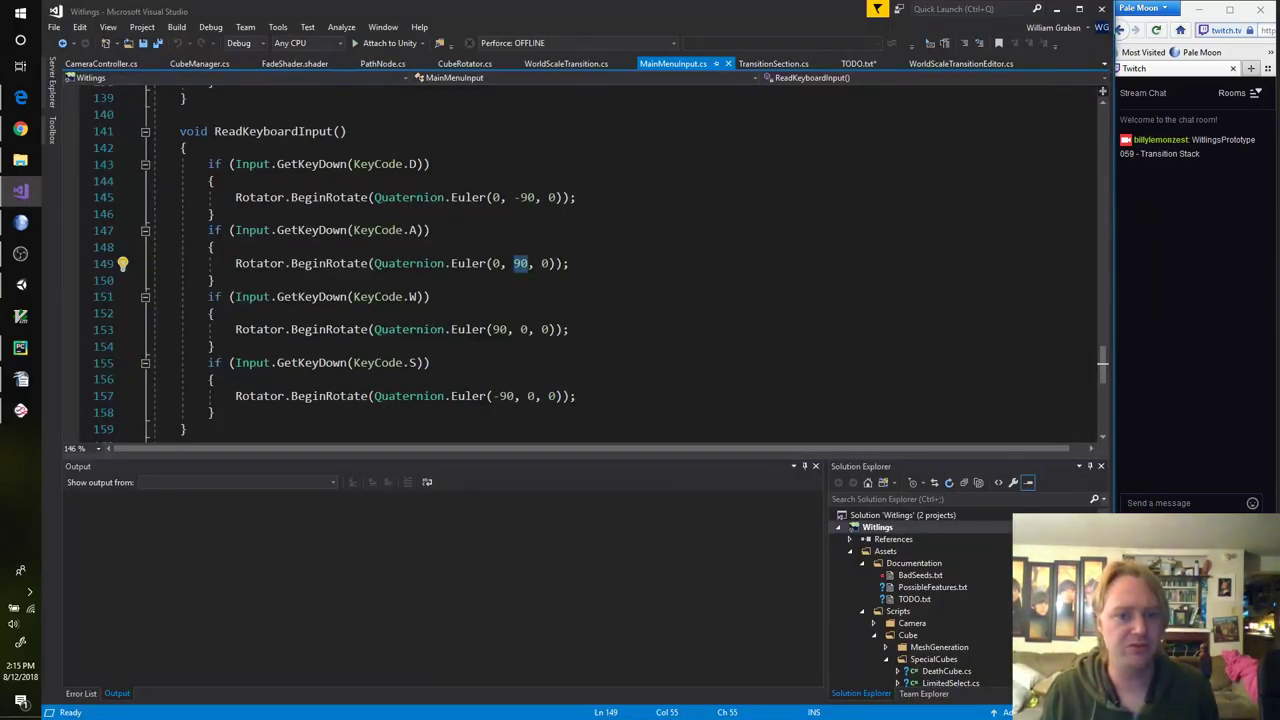
# Step: Review the code around line 153 and check the running game in Unity
pyautogui.scroll(-2, 530, 285)
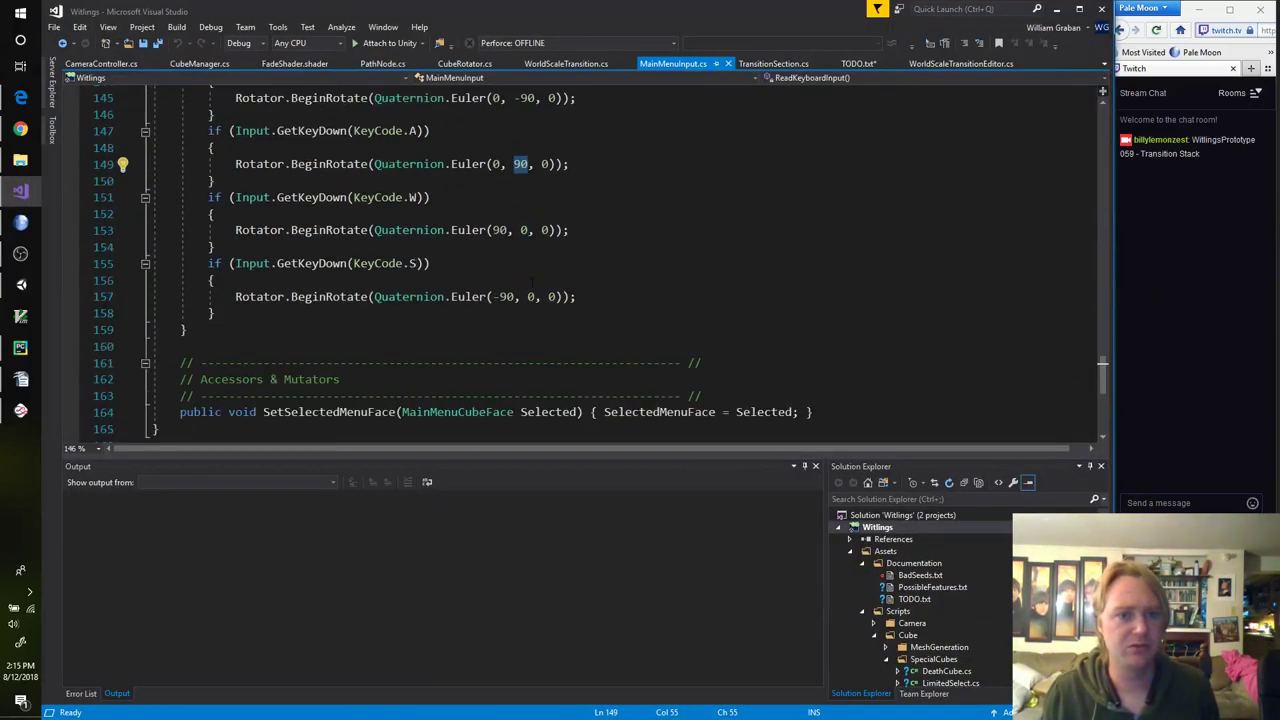
pyautogui.scroll(4, 531, 283)
pyautogui.scroll(2, 546, 272)
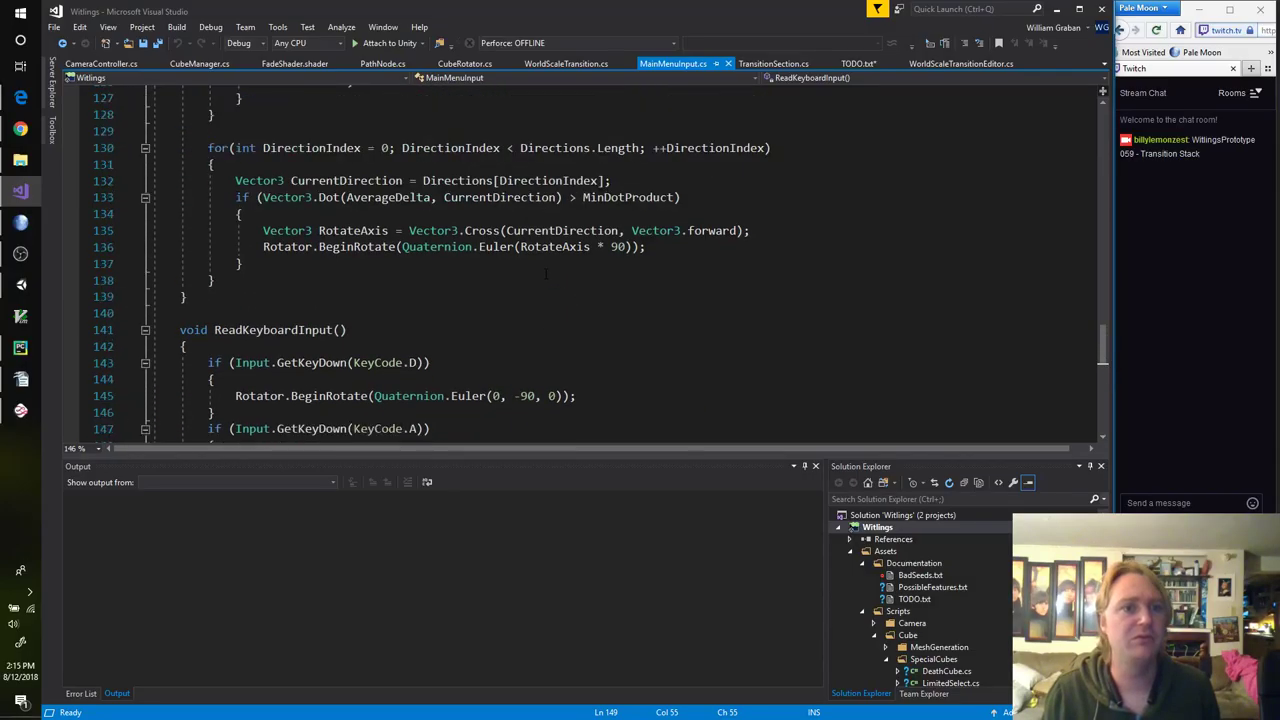
pyautogui.scroll(-4, 546, 272)
pyautogui.hotkey('alt', 'Tab')
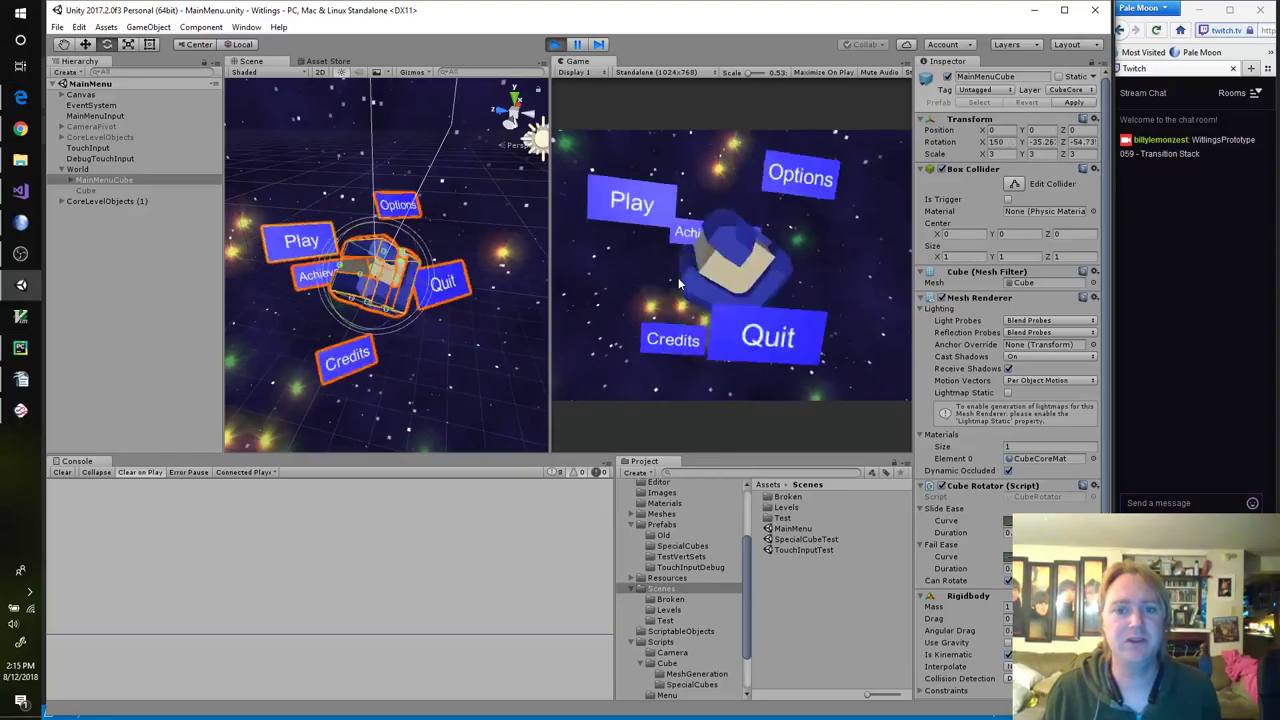
pyautogui.hotkey('alt', 'Tab')
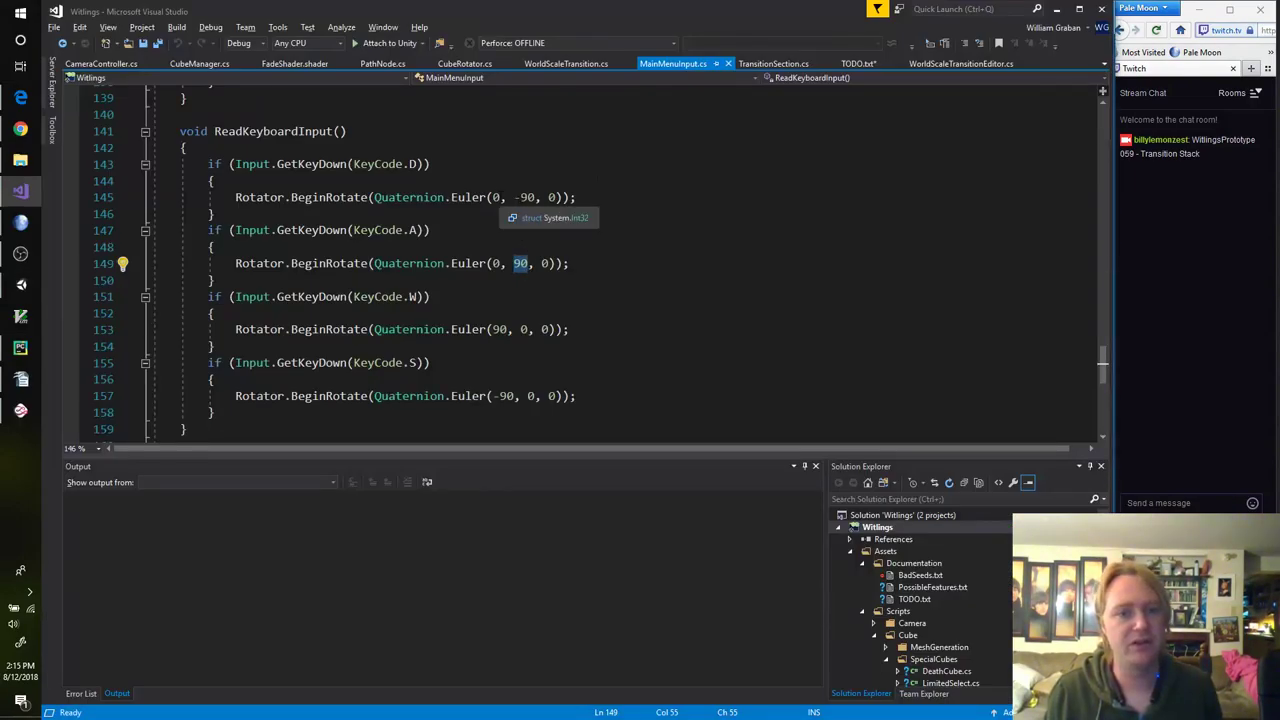
# Step: Change line 153's W rotation to Quaternion.Euler(45, 45, 0) and save MainMenuInput.cs
pyautogui.click(493, 329)
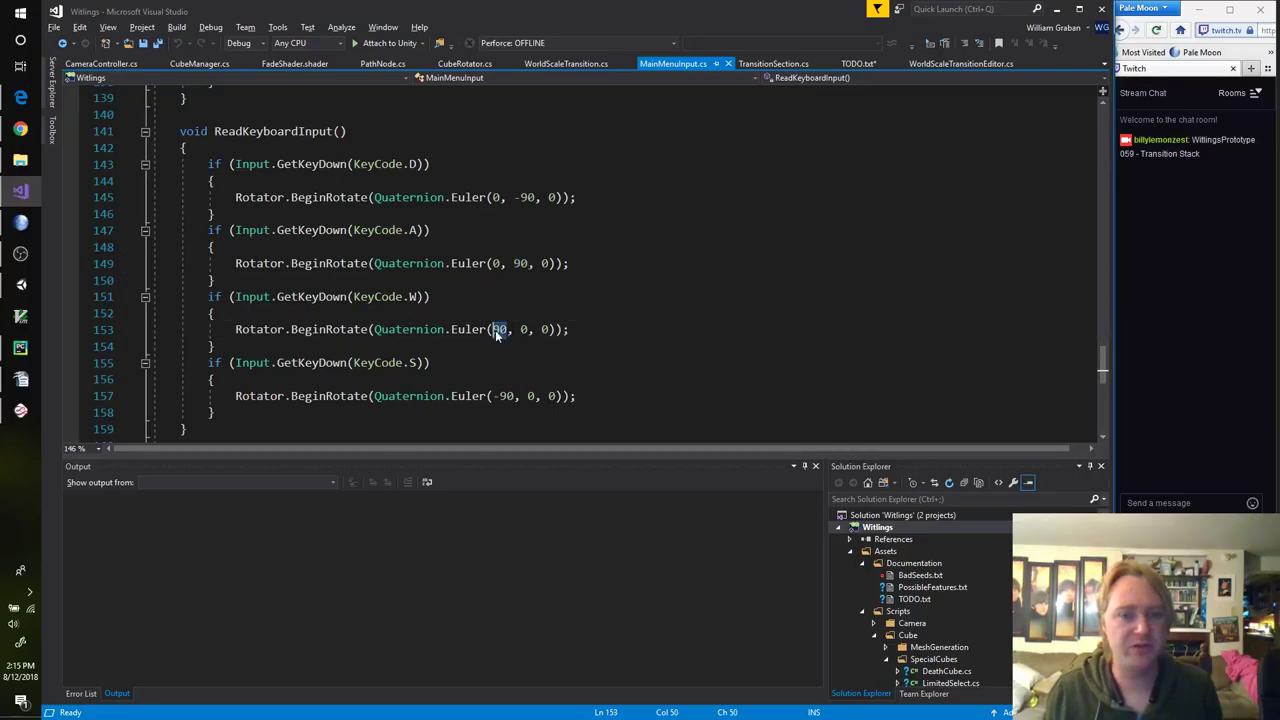
pyautogui.press('Delete')
pyautogui.press('Delete')
pyautogui.write('45')
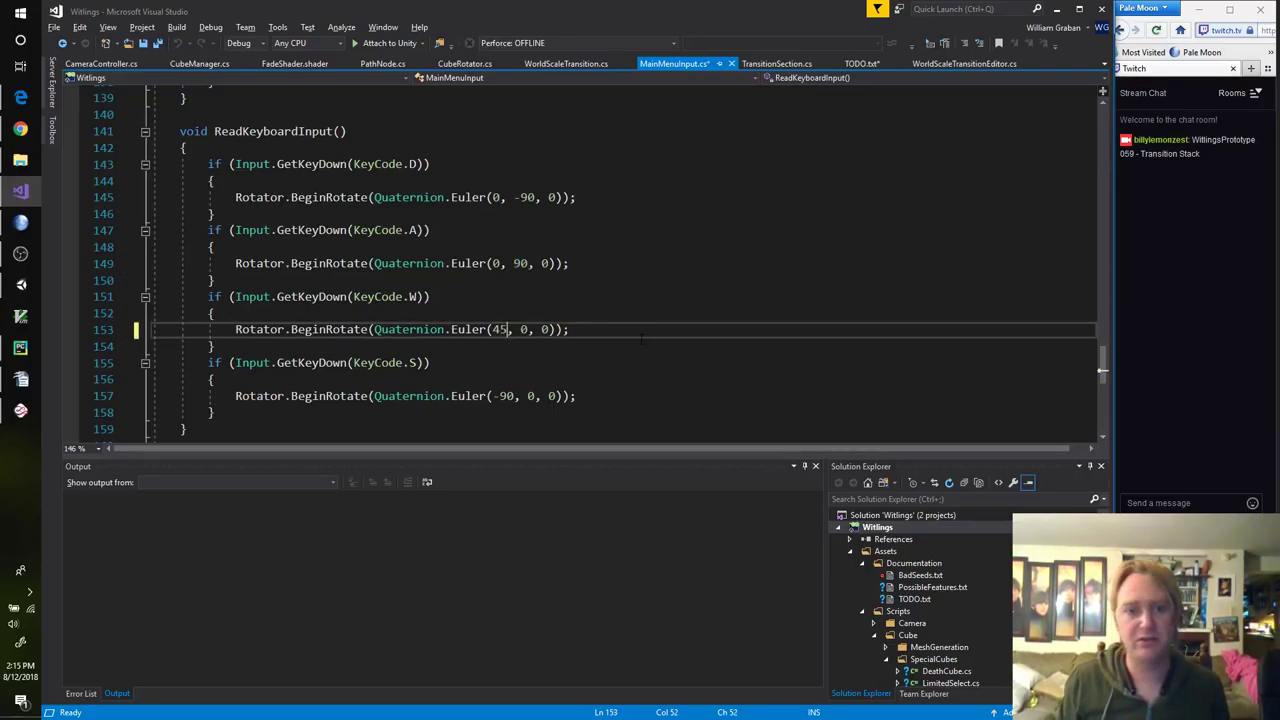
pyautogui.press('Right')
pyautogui.press('Right')
pyautogui.press('Delete')
pyautogui.write('45')
pyautogui.hotkey('ctrl', 's')
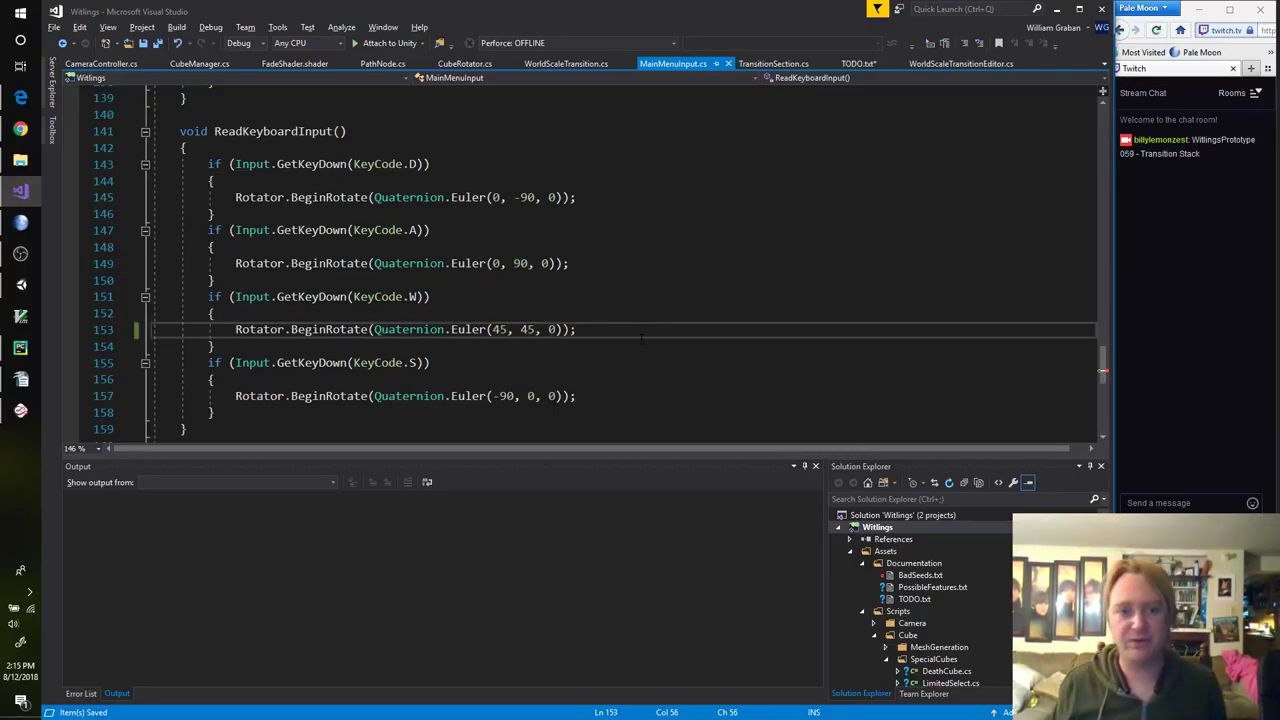
pyautogui.hotkey('alt', 'Tab')
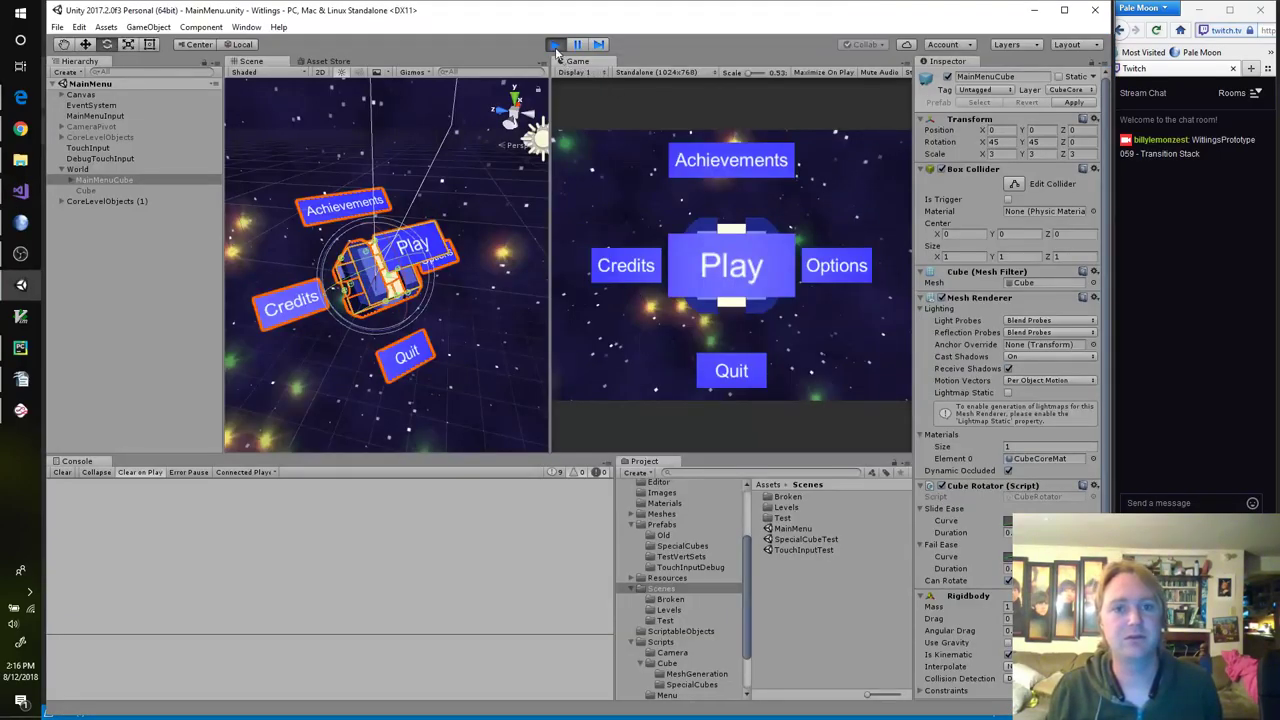
# Step: Stop play and set MainMenuCube's Inspector rotation to X 45, Y 45
pyautogui.click(553, 44)
pyautogui.click(553, 44)
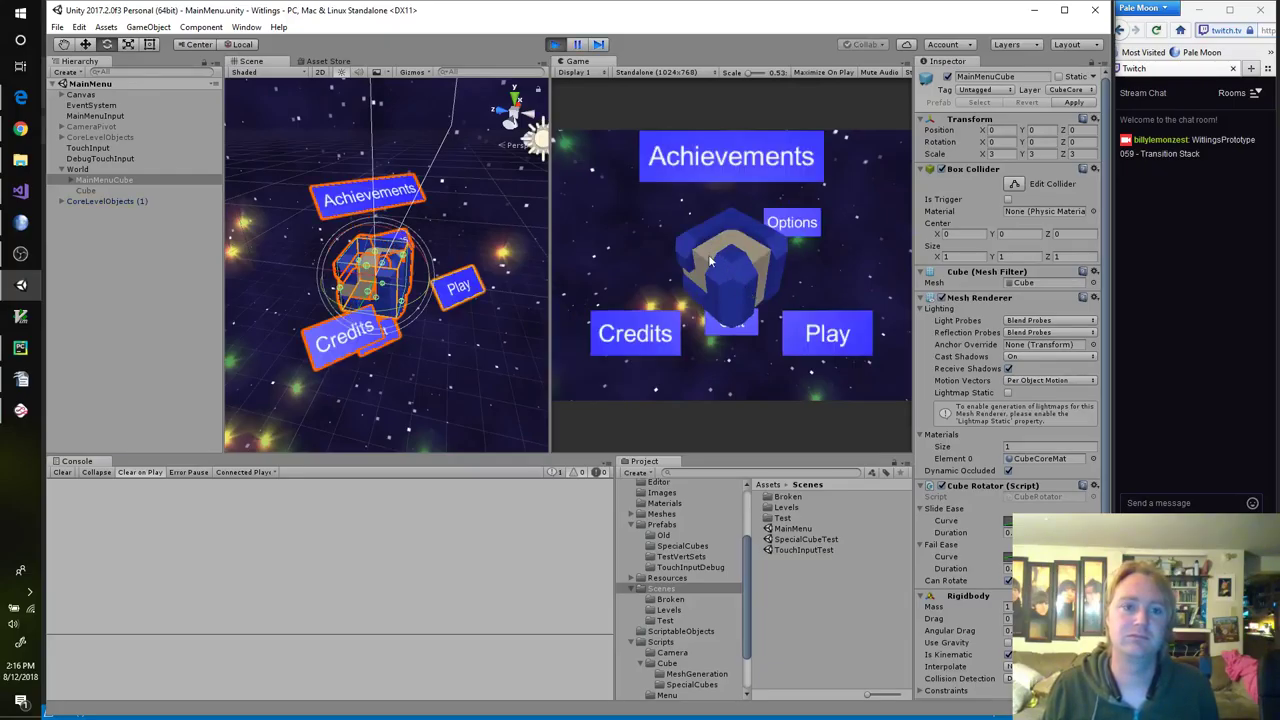
pyautogui.click(554, 45)
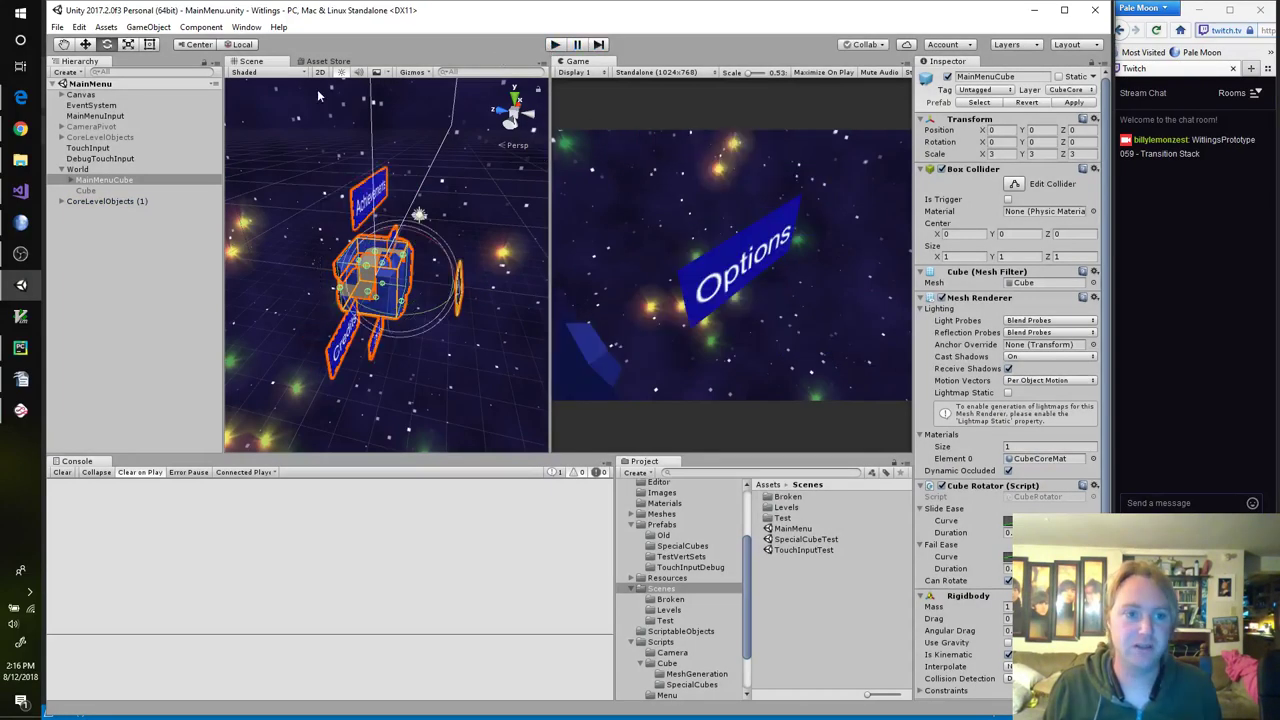
pyautogui.click(1000, 142)
pyautogui.write('45')
pyautogui.press('Tab')
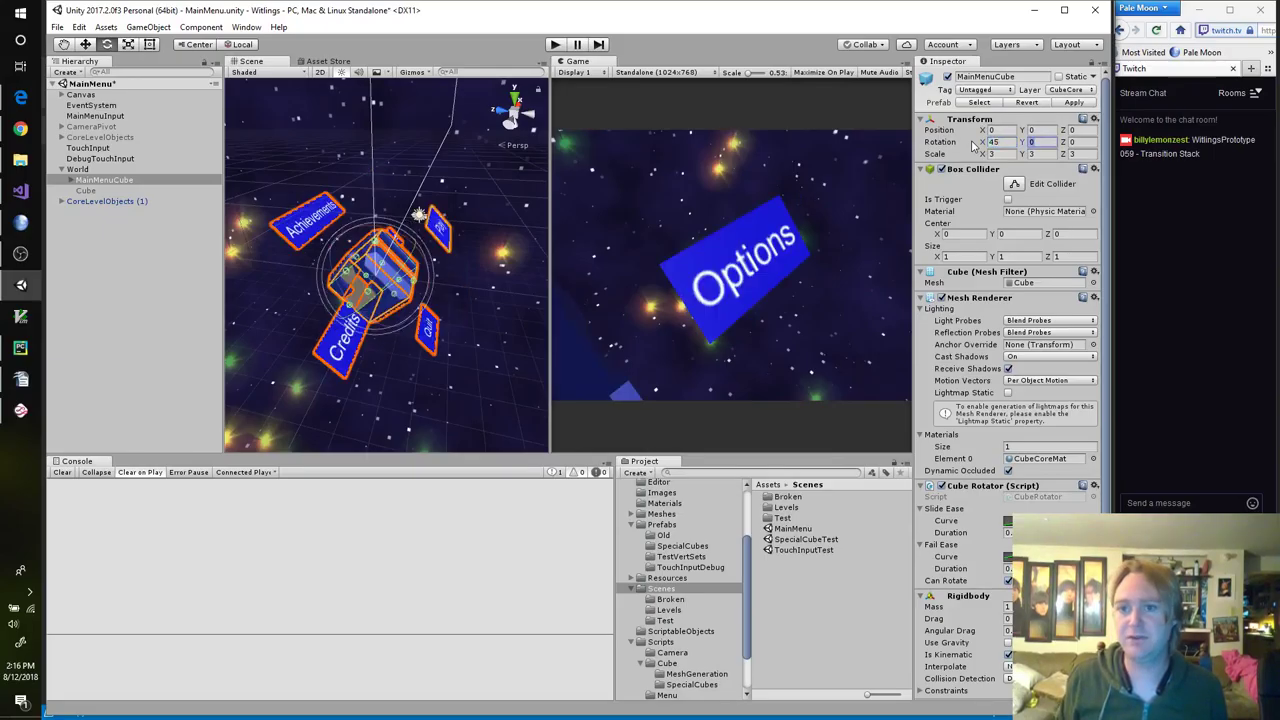
pyautogui.write('45')
# Step: Play the menu and drag the cube twice to test face rotation
pyautogui.click(554, 44)
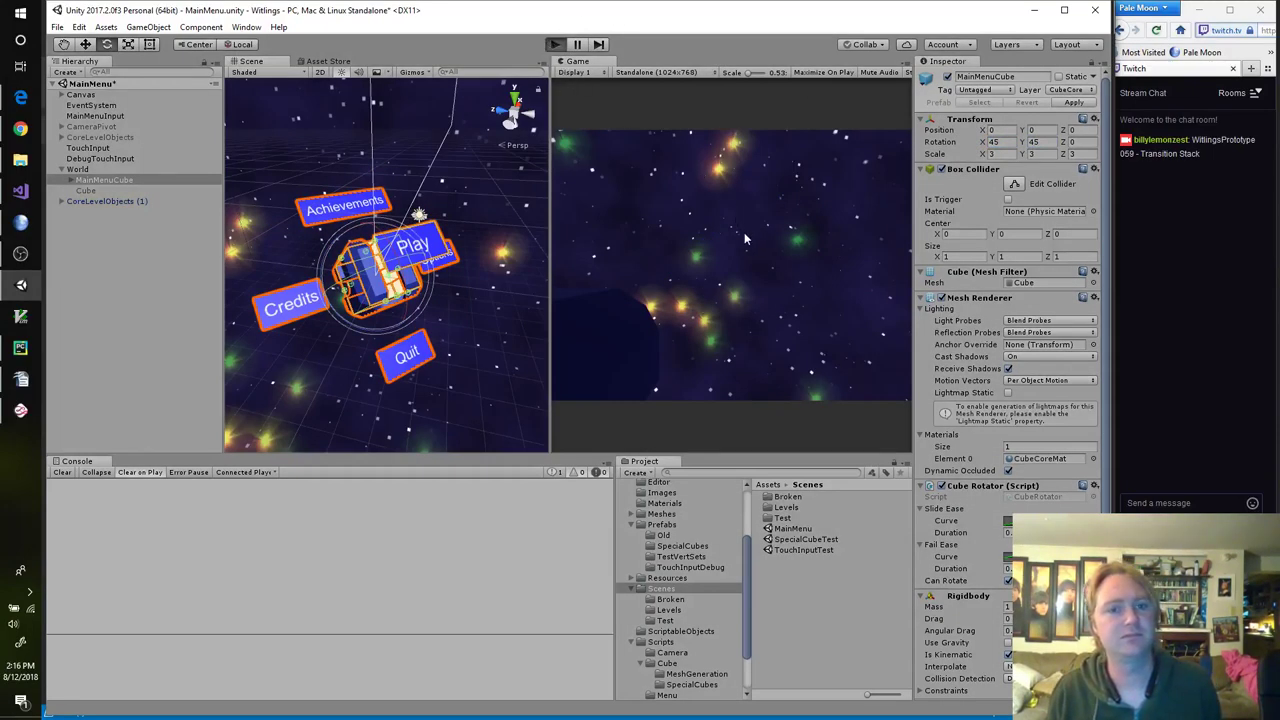
pyautogui.moveTo(744, 232); pyautogui.dragTo(778, 286)
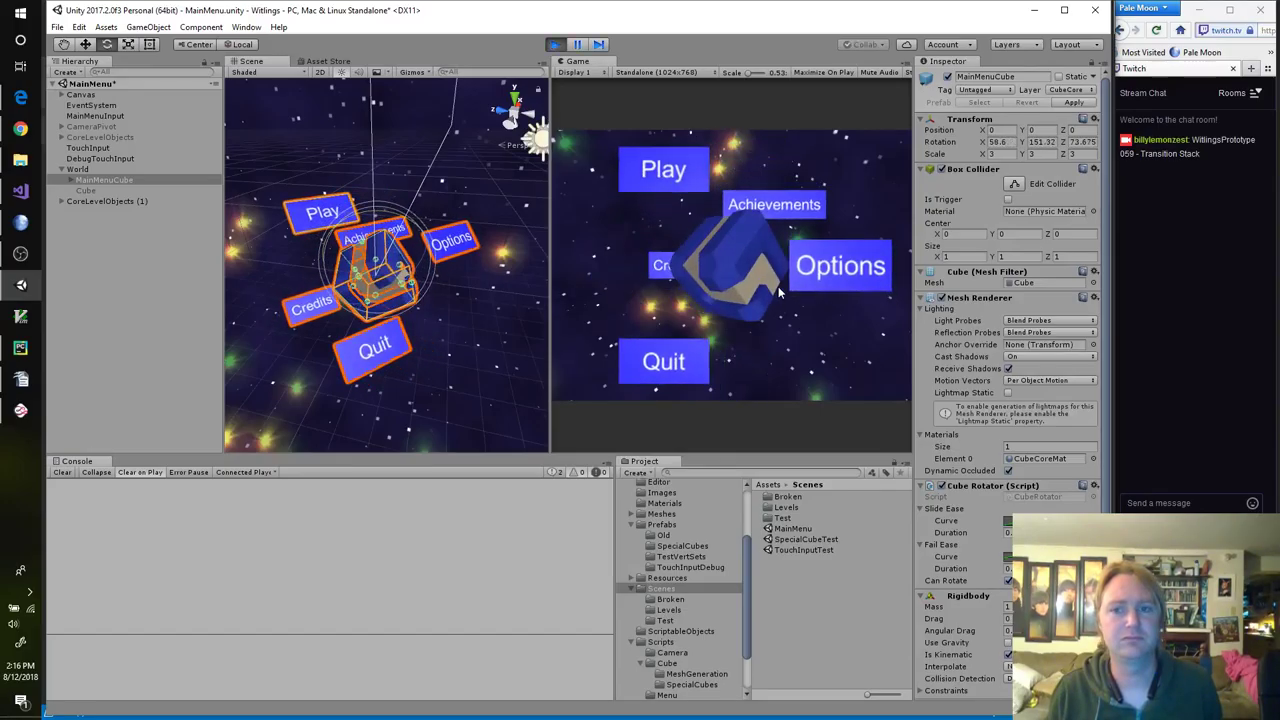
pyautogui.moveTo(778, 286); pyautogui.dragTo(672, 194)
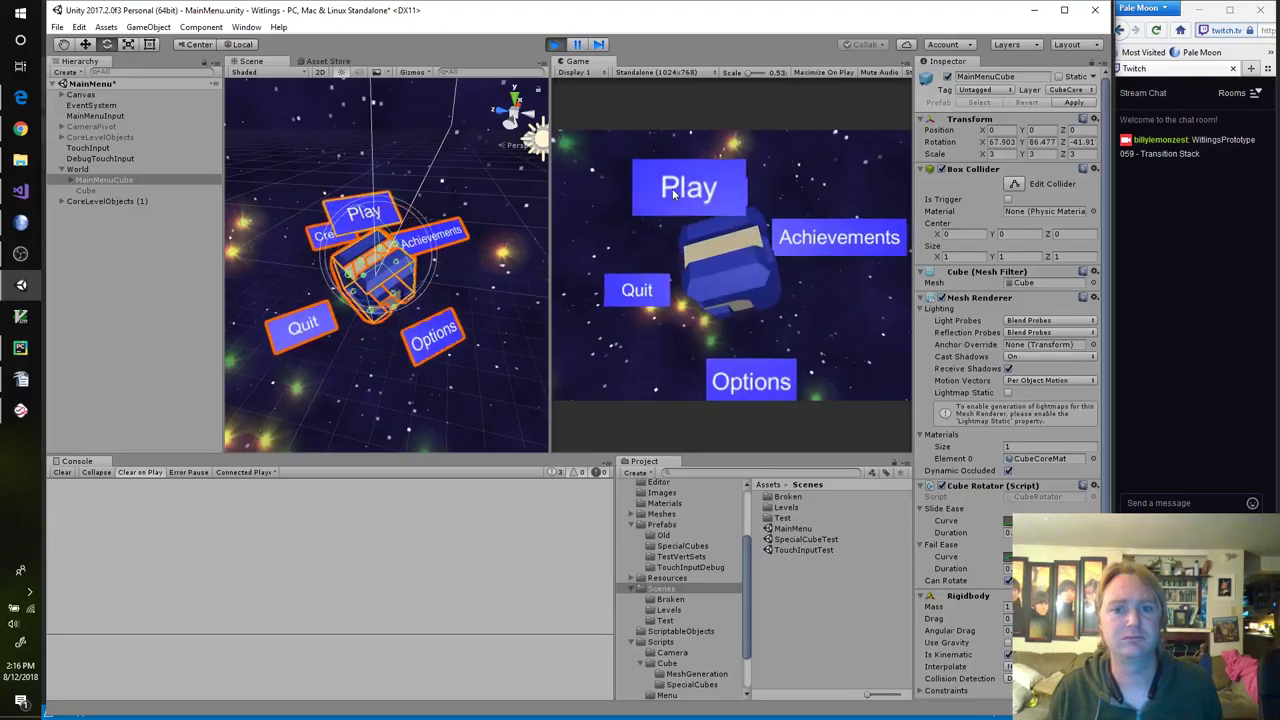
pyautogui.click(555, 44)
# Step: Test the cube with the Right, Left, Up and Down arrow keys, then stop play
pyautogui.click(555, 44)
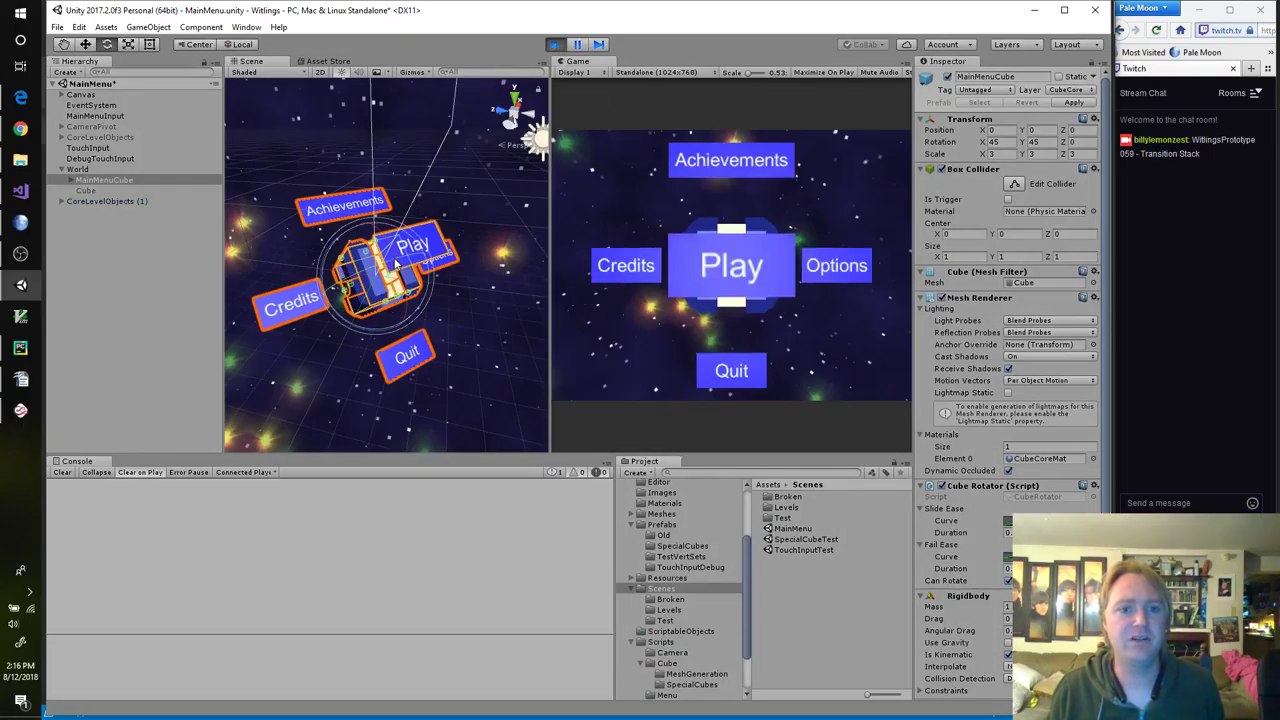
pyautogui.press('Right')
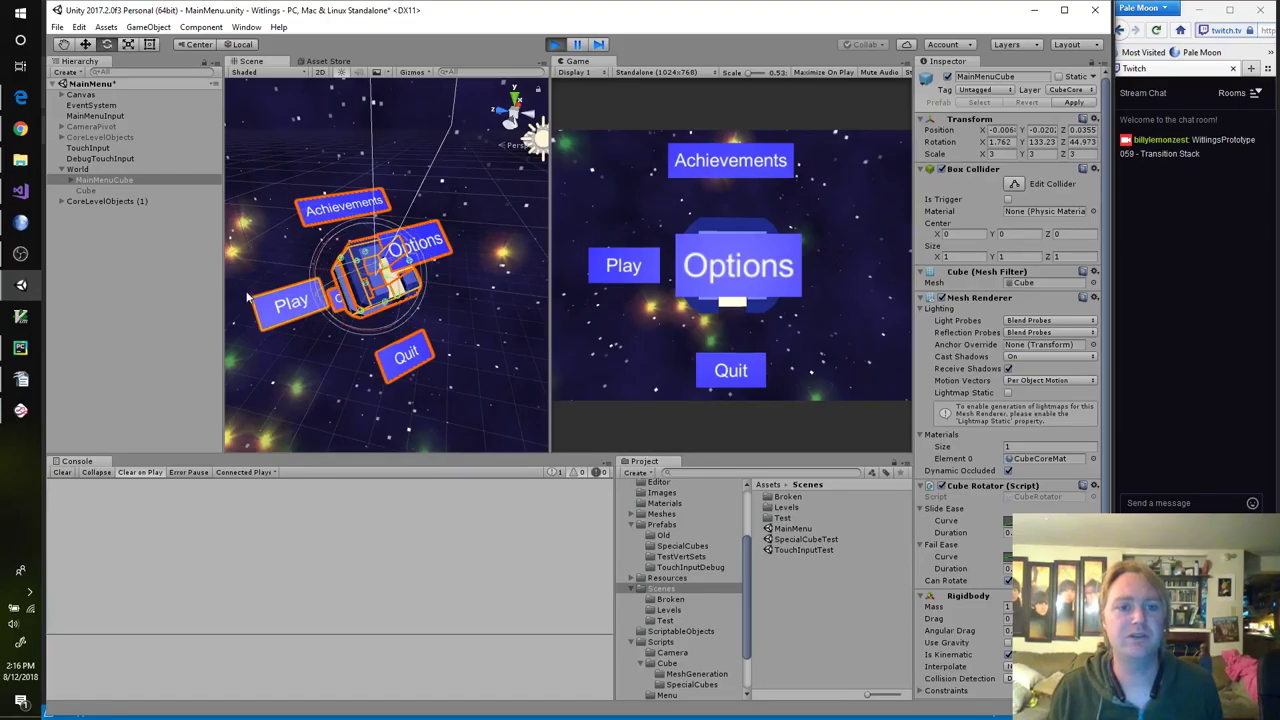
pyautogui.press('Left')
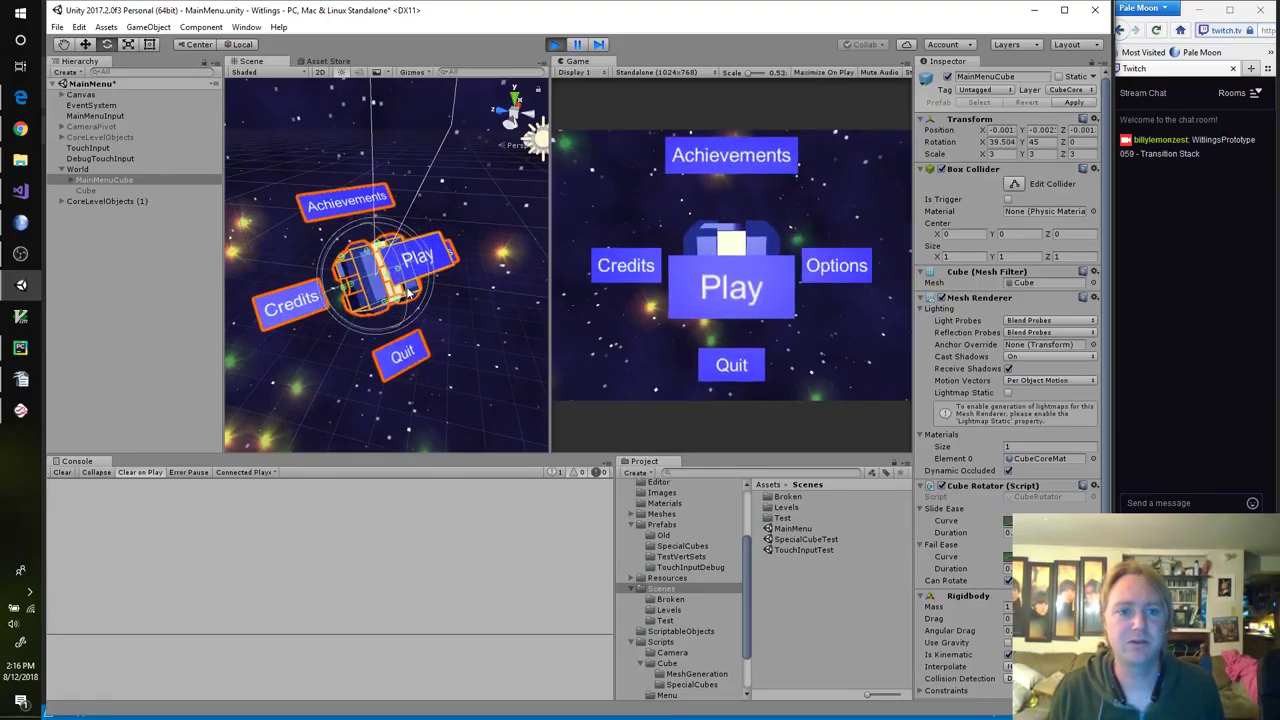
pyautogui.press('Up')
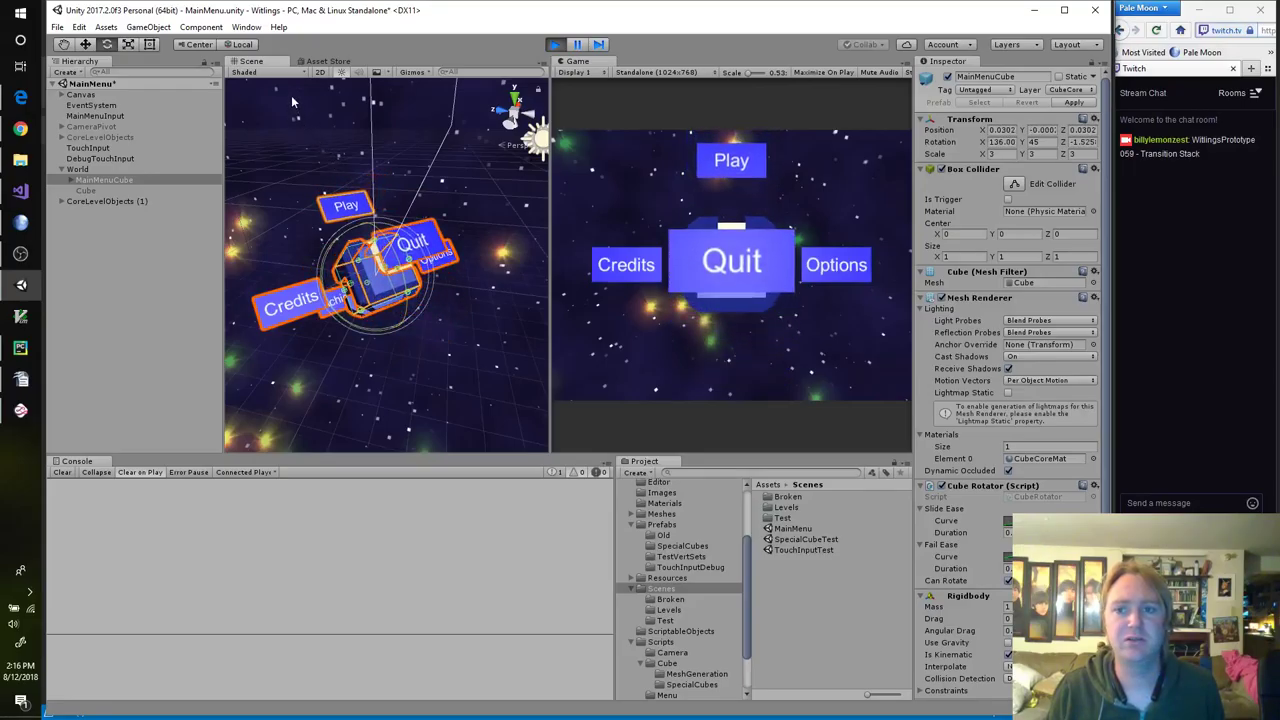
pyautogui.press('Down')
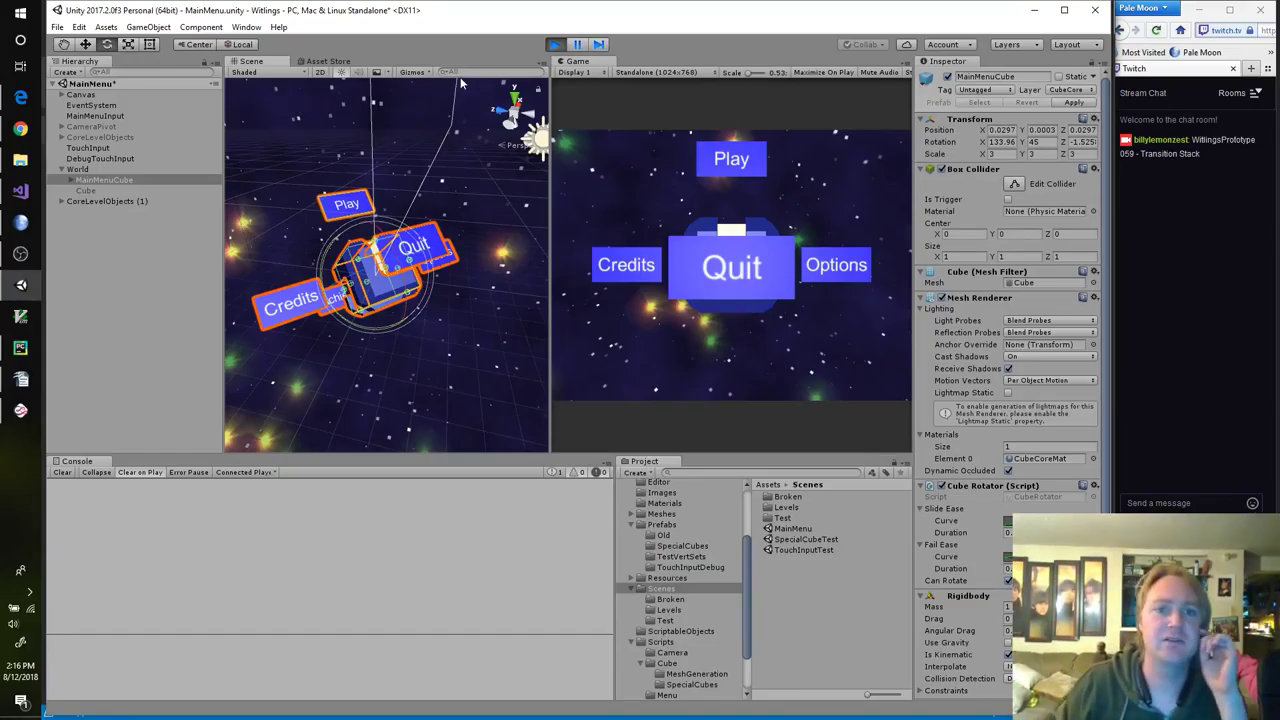
pyautogui.click(554, 46)
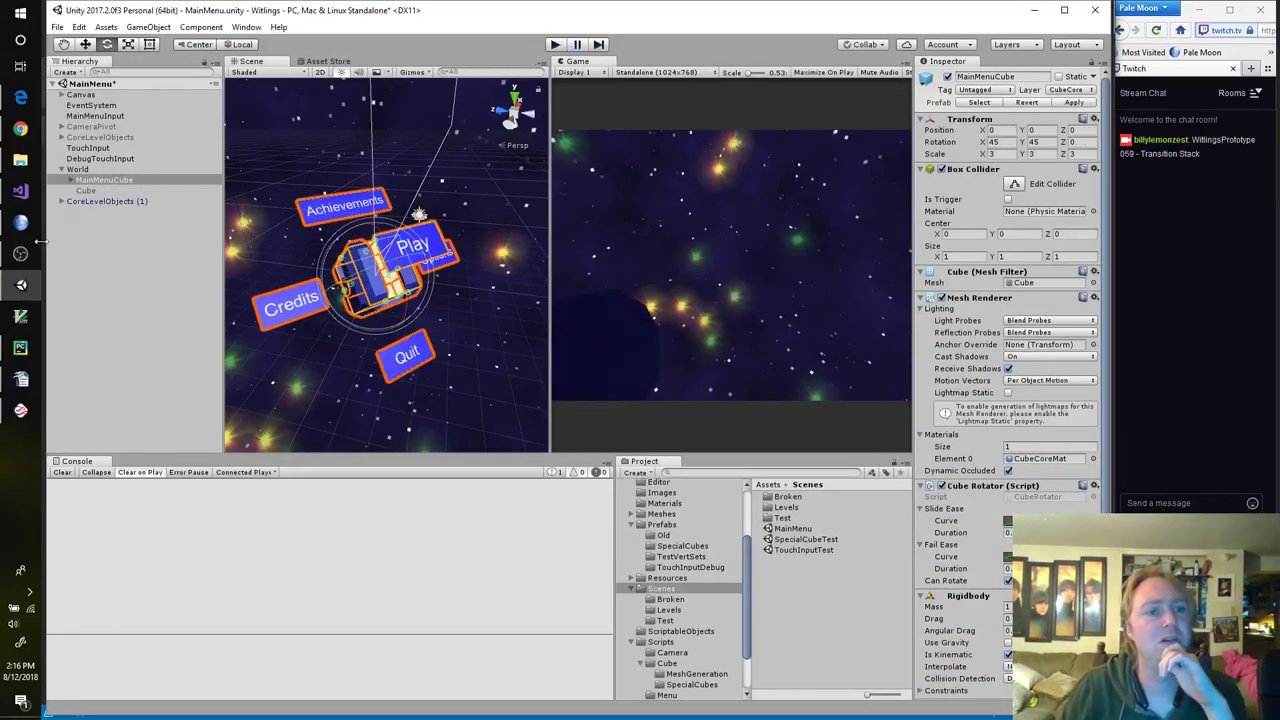
pyautogui.click(20, 190)
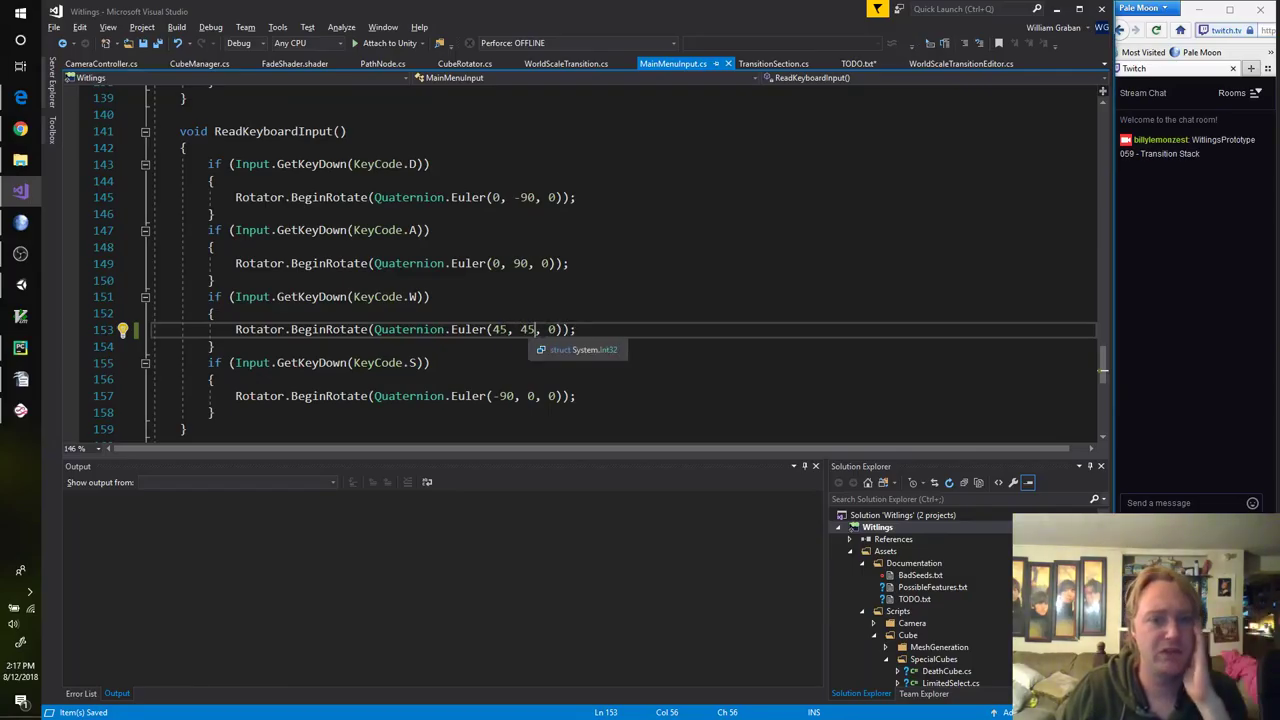
# Step: Change line 153's rotation to Quaternion.Euler(90, 0, 0) and save MainMenuInput.cs
pyautogui.moveTo(532, 329); pyautogui.dragTo(491, 329)
pyautogui.write('90')
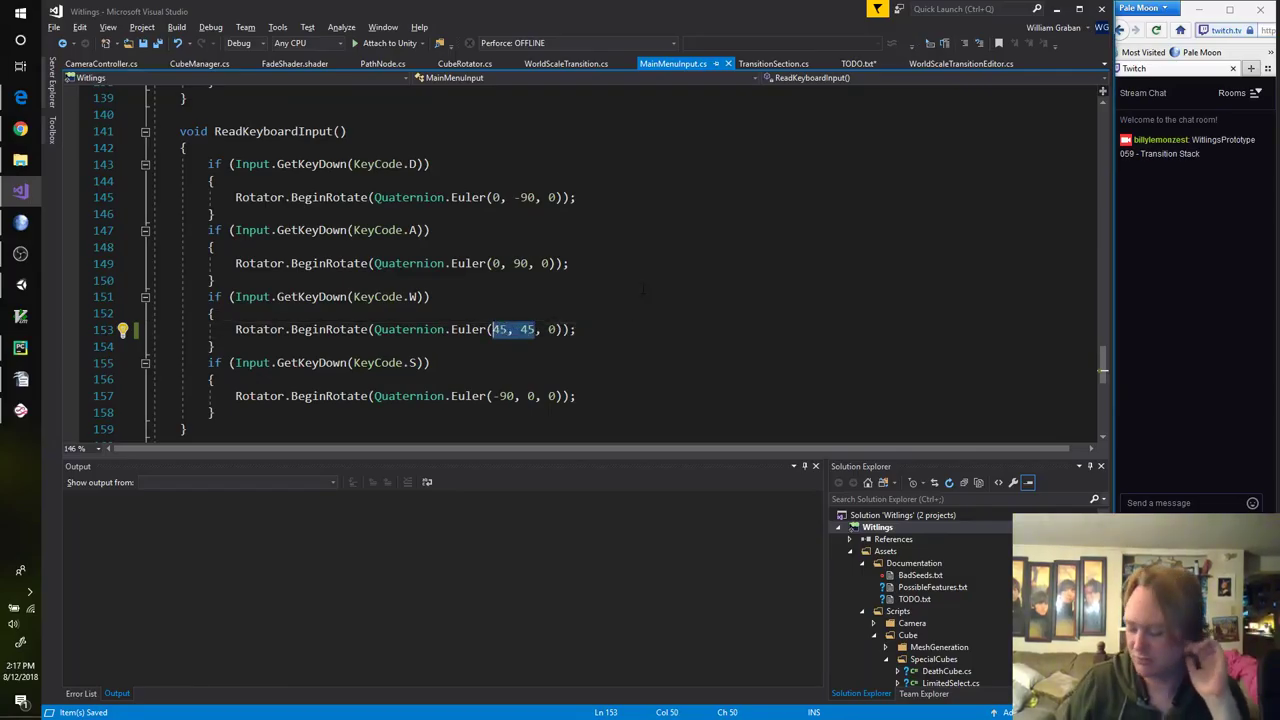
pyautogui.write(', 0')
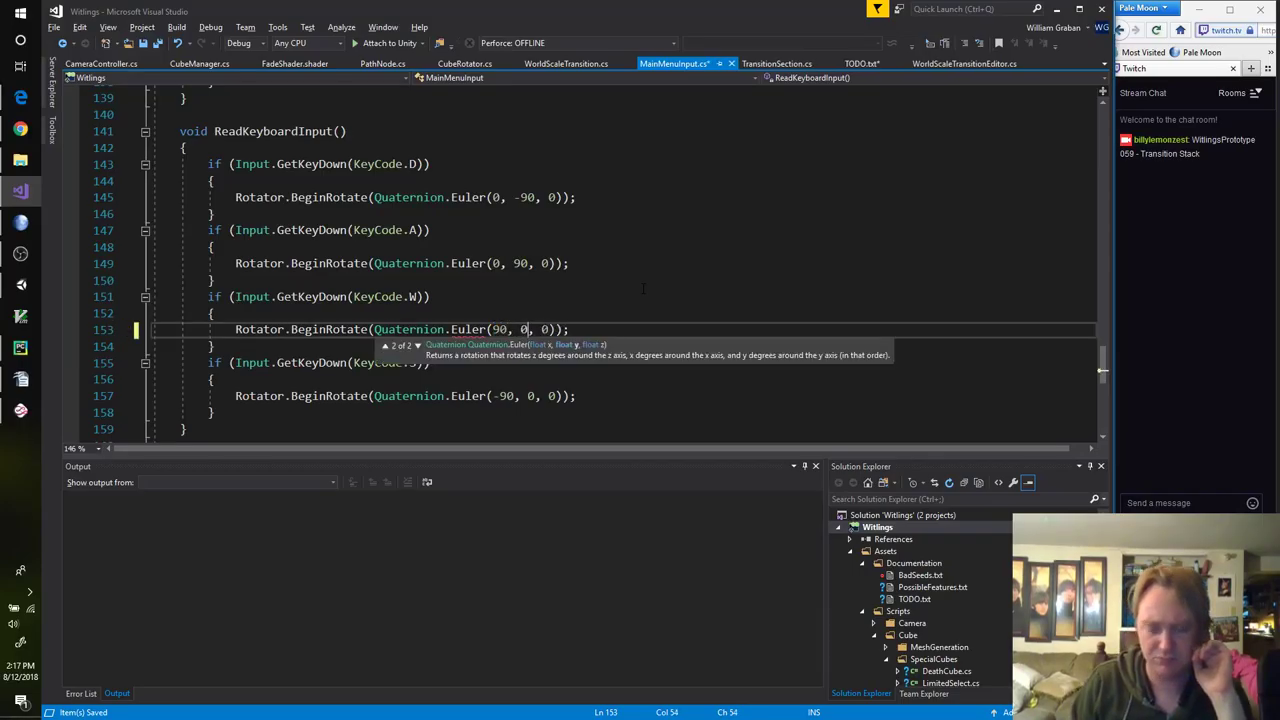
pyautogui.press('End')
pyautogui.hotkey('ctrl', 's')
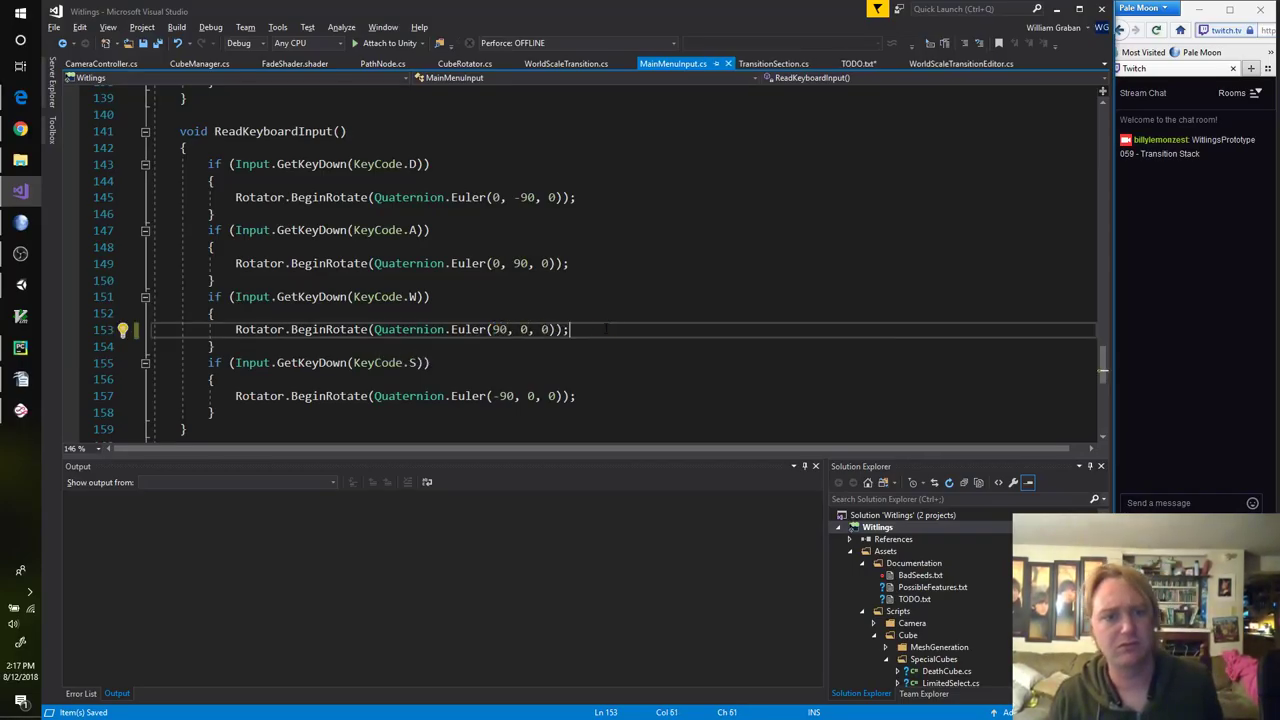
pyautogui.scroll(-5, 437, 283)
pyautogui.scroll(3, 437, 283)
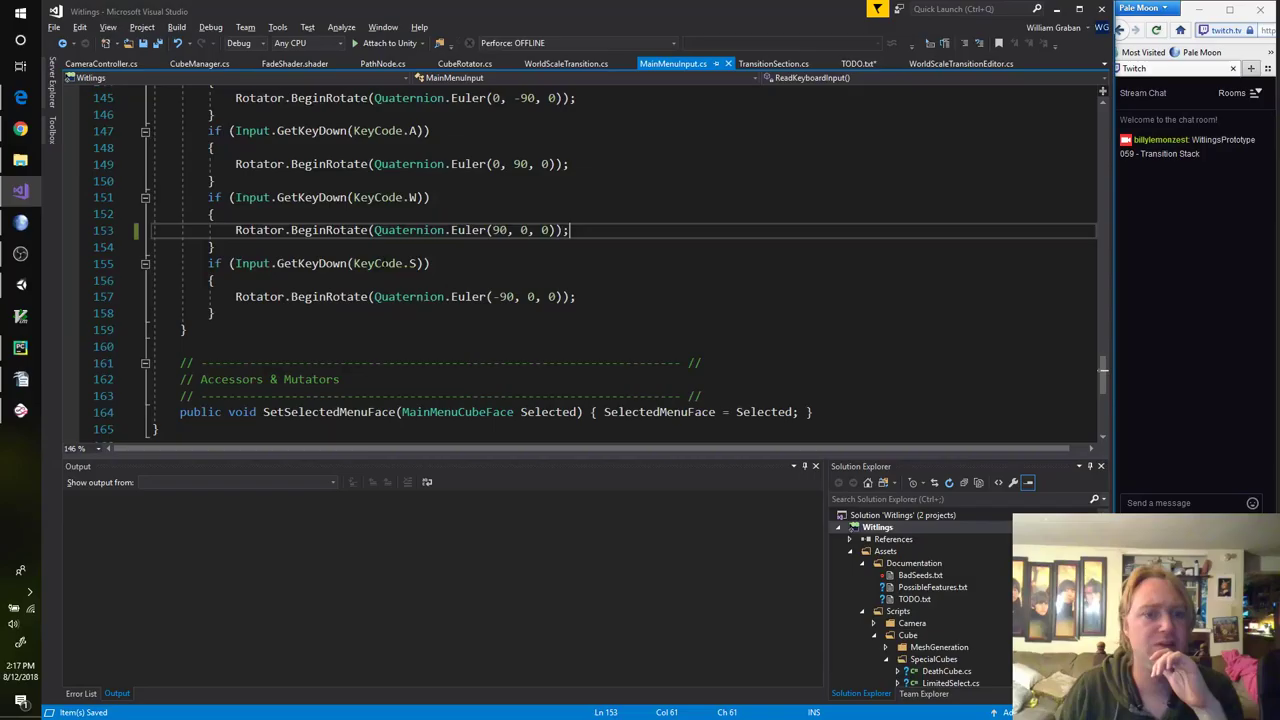
# Step: Go to BeginRotate's definition in CubeRotator.cs and scroll to the rotation code
pyautogui.click(318, 230)
pyautogui.press('F12')
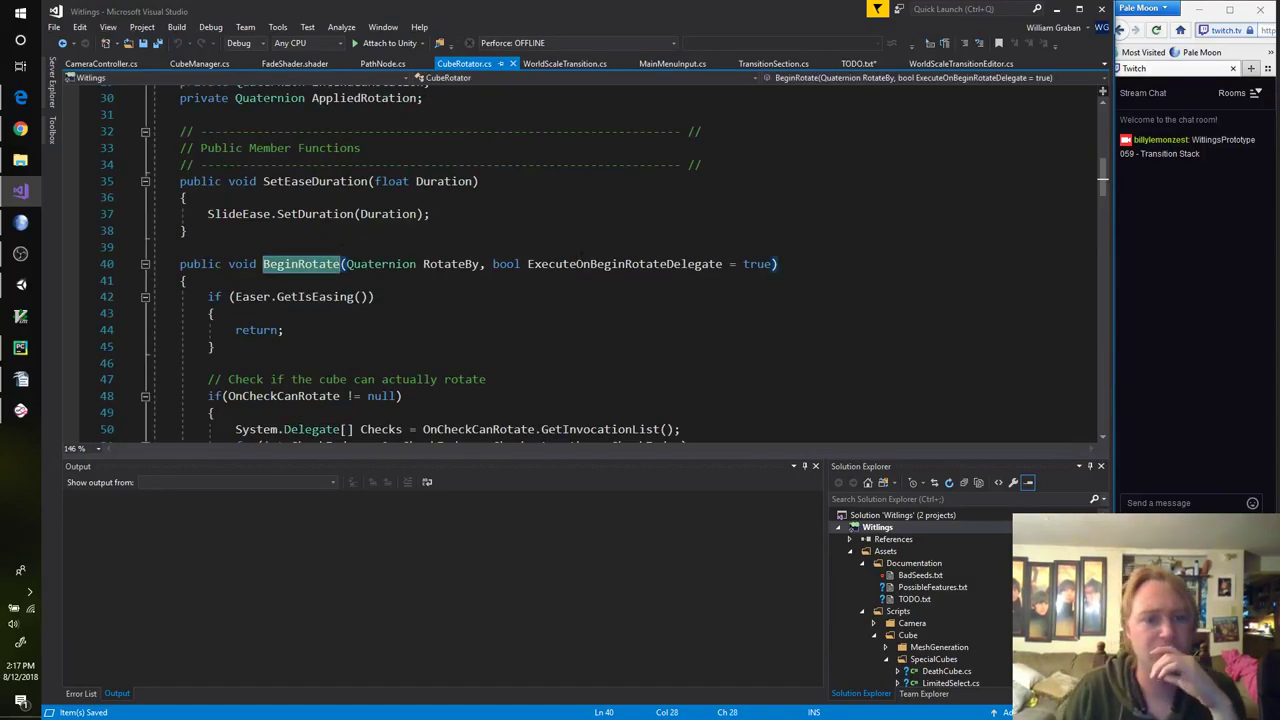
pyautogui.scroll(-7, 615, 295)
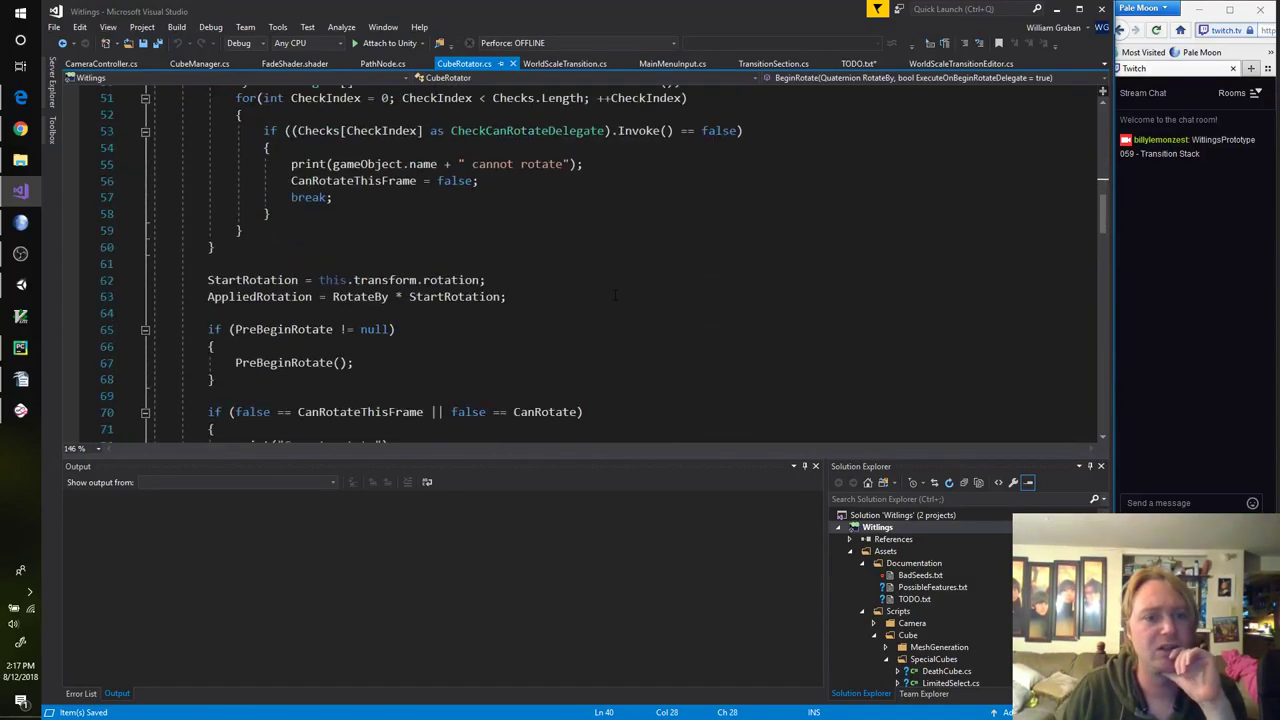
pyautogui.scroll(-4, 615, 295)
pyautogui.scroll(-7, 618, 293)
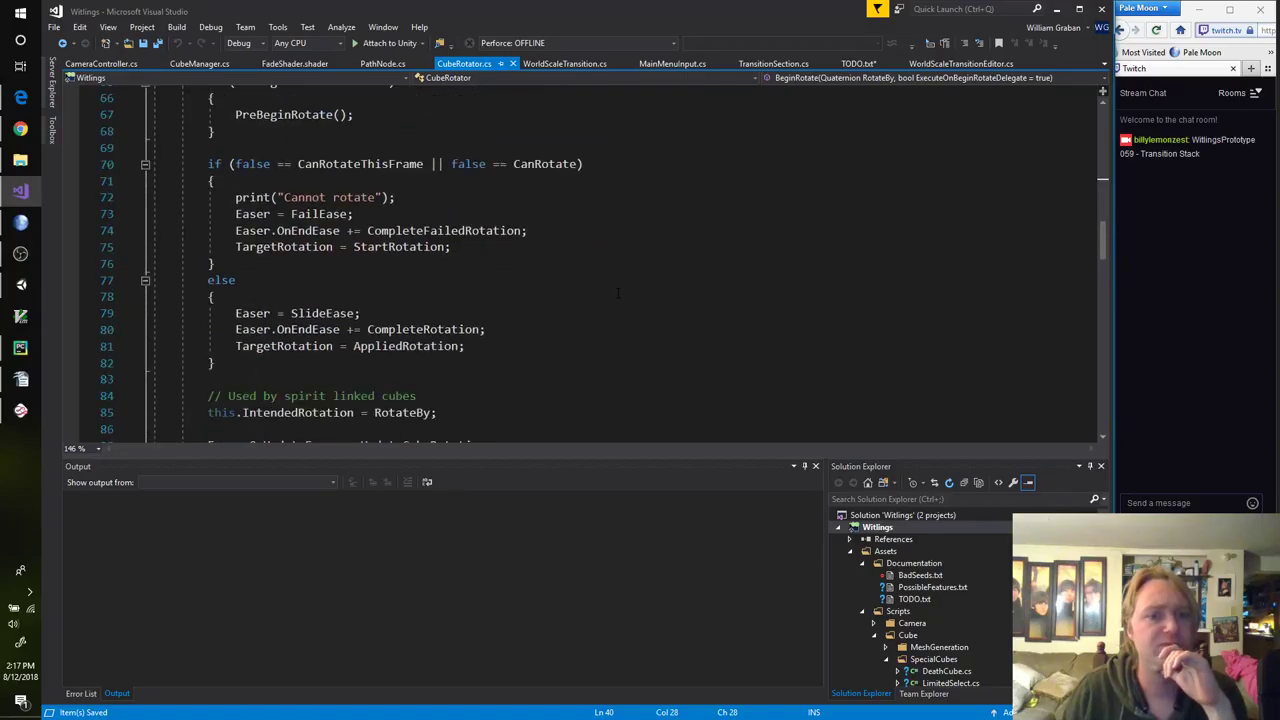
pyautogui.scroll(-5, 618, 297)
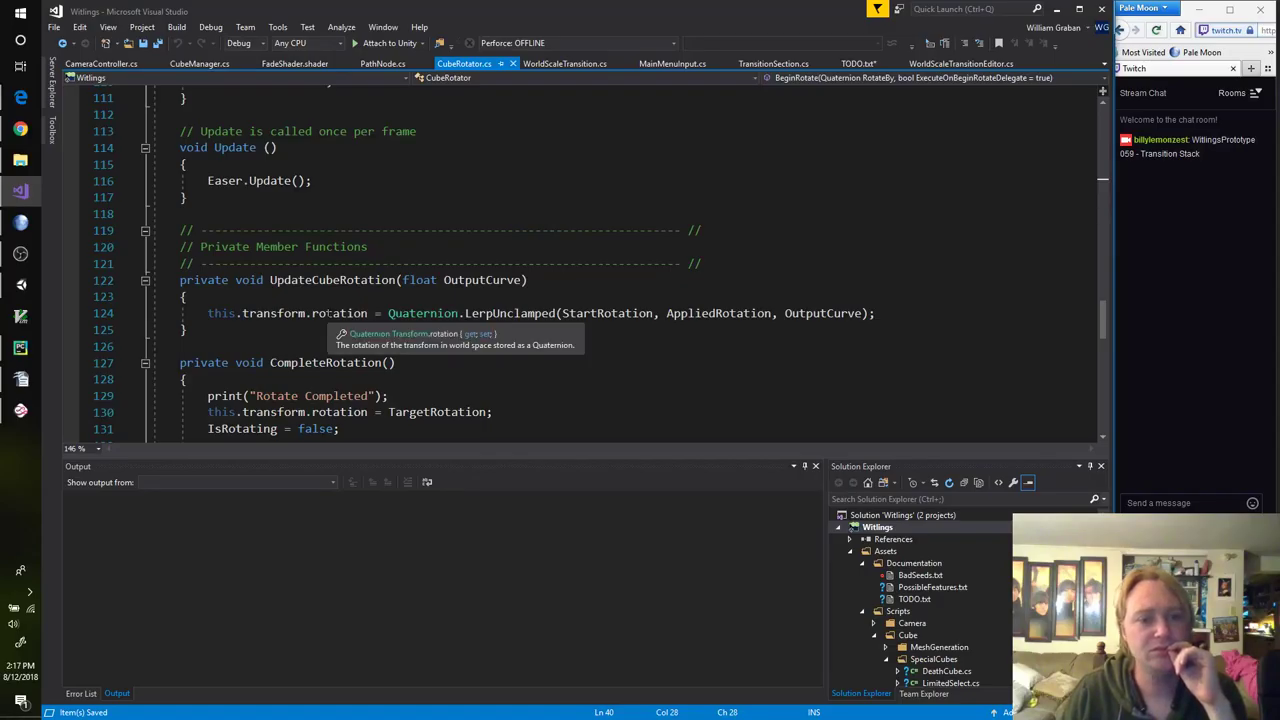
# Step: Replace transform.rotation with transform.localRotation on CubeRotator.cs lines 124, 130 and 141
pyautogui.doubleClick(328, 313)
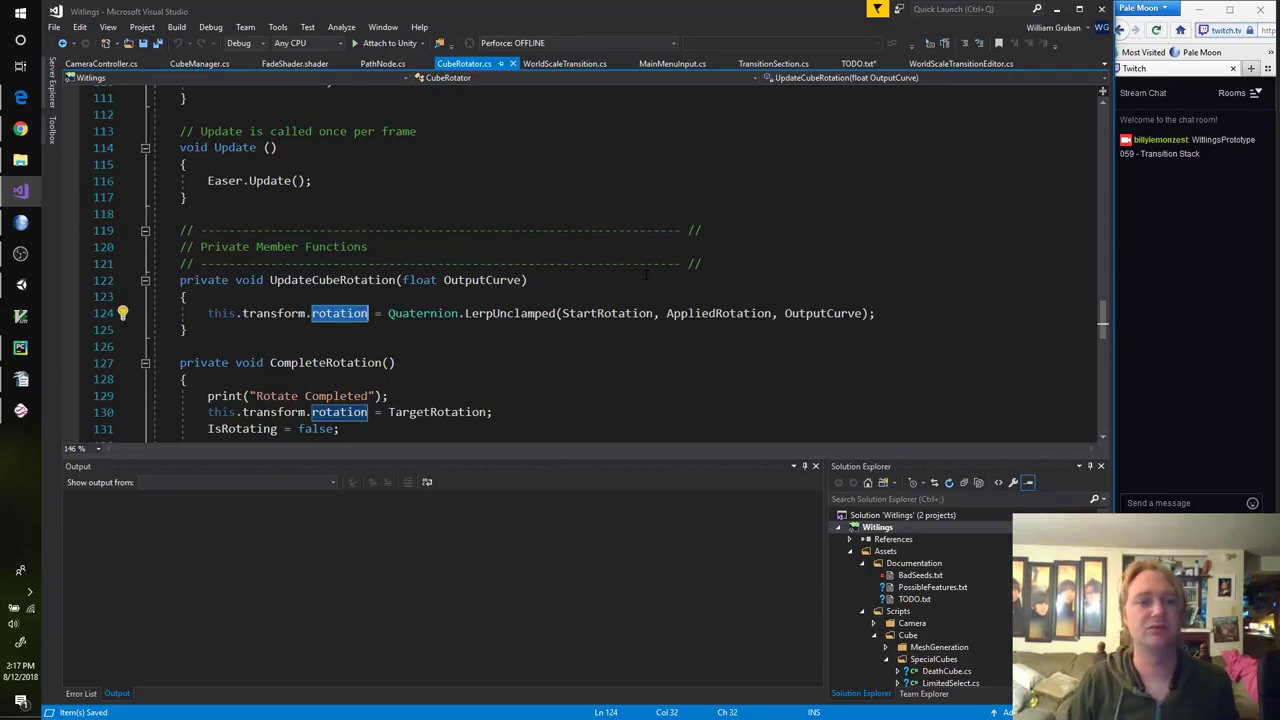
pyautogui.write('localRotation')
pyautogui.hotkey('ctrl', 'Left')
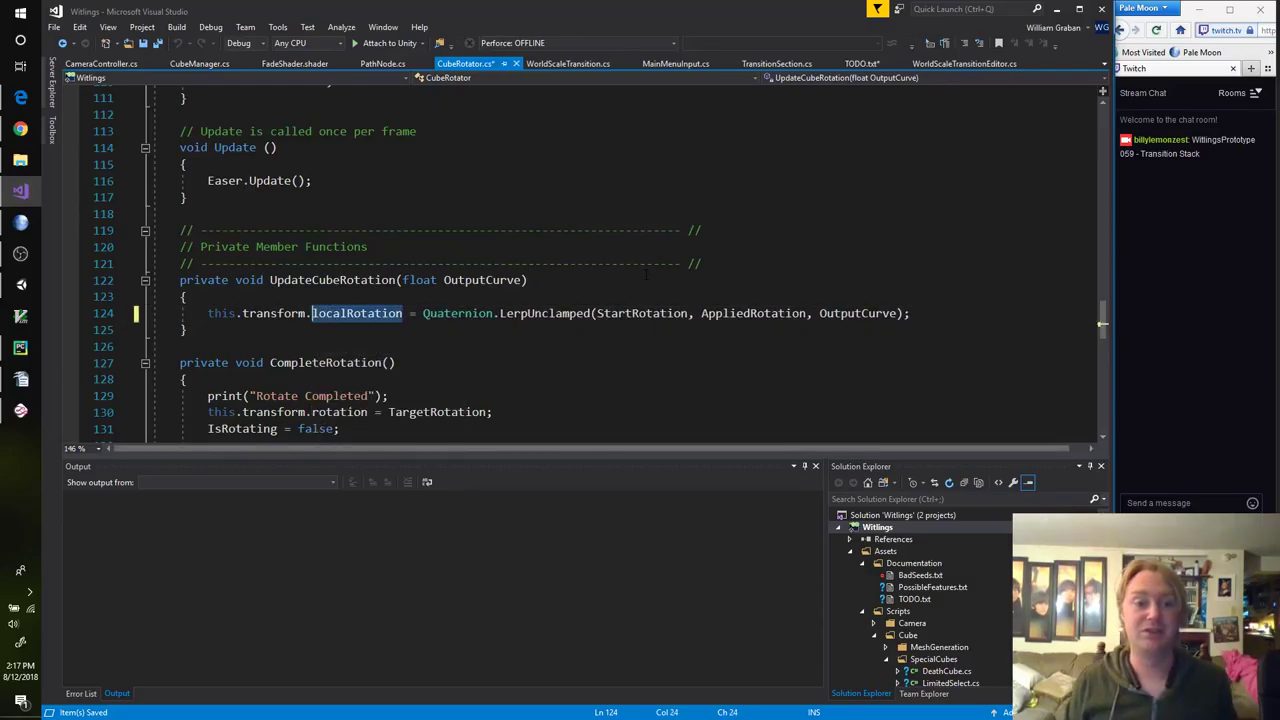
pyautogui.doubleClick(358, 412)
pyautogui.write('localRotation')
pyautogui.scroll(-4, 538, 349)
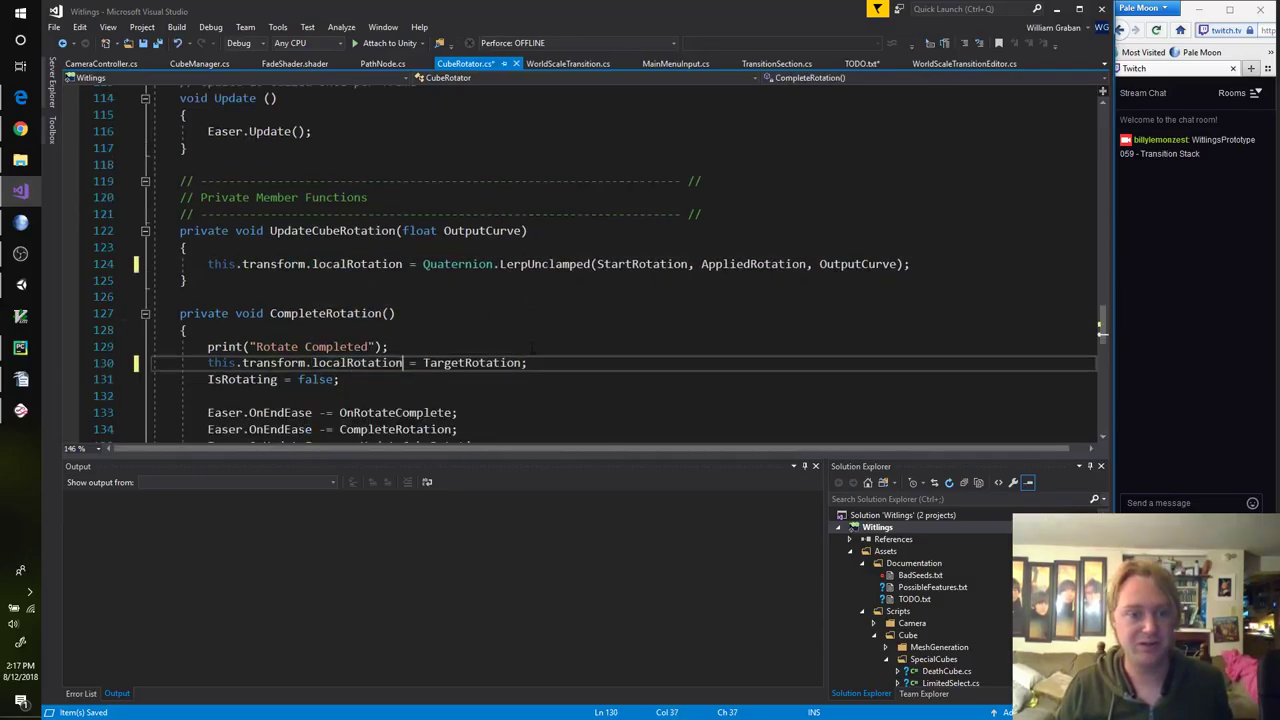
pyautogui.scroll(-2, 538, 349)
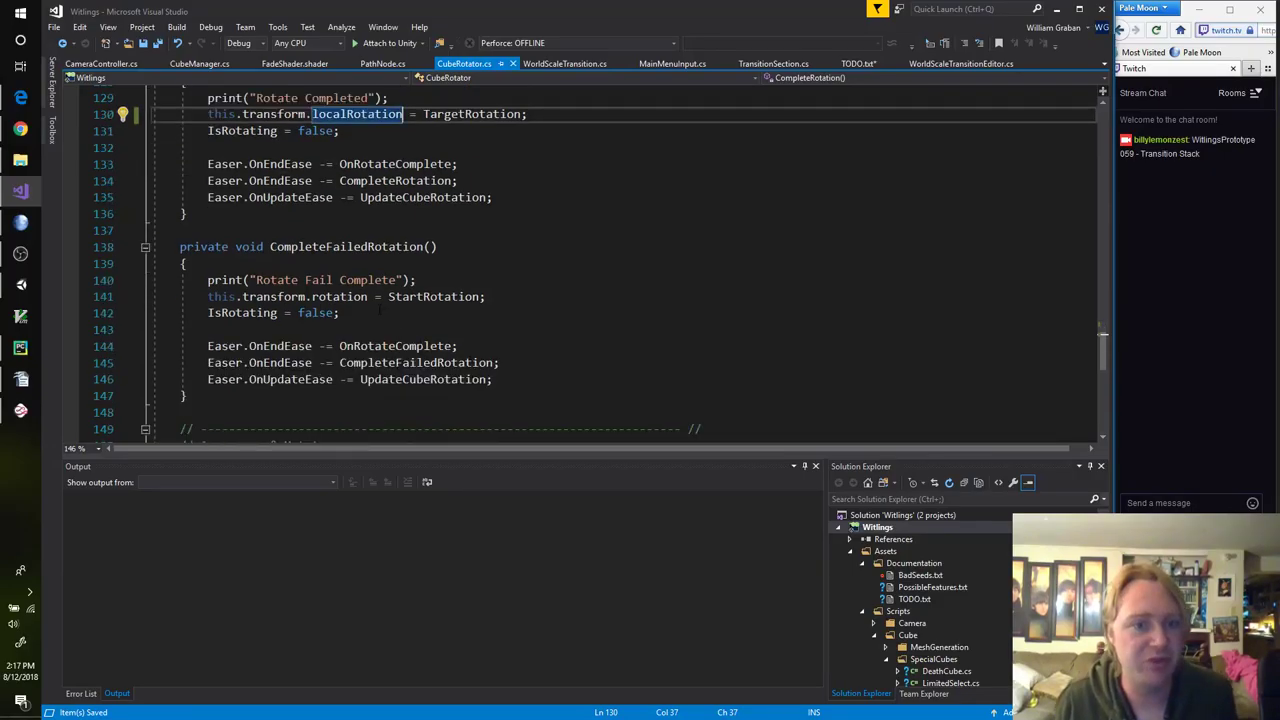
pyautogui.doubleClick(340, 297)
pyautogui.write('localRotation')
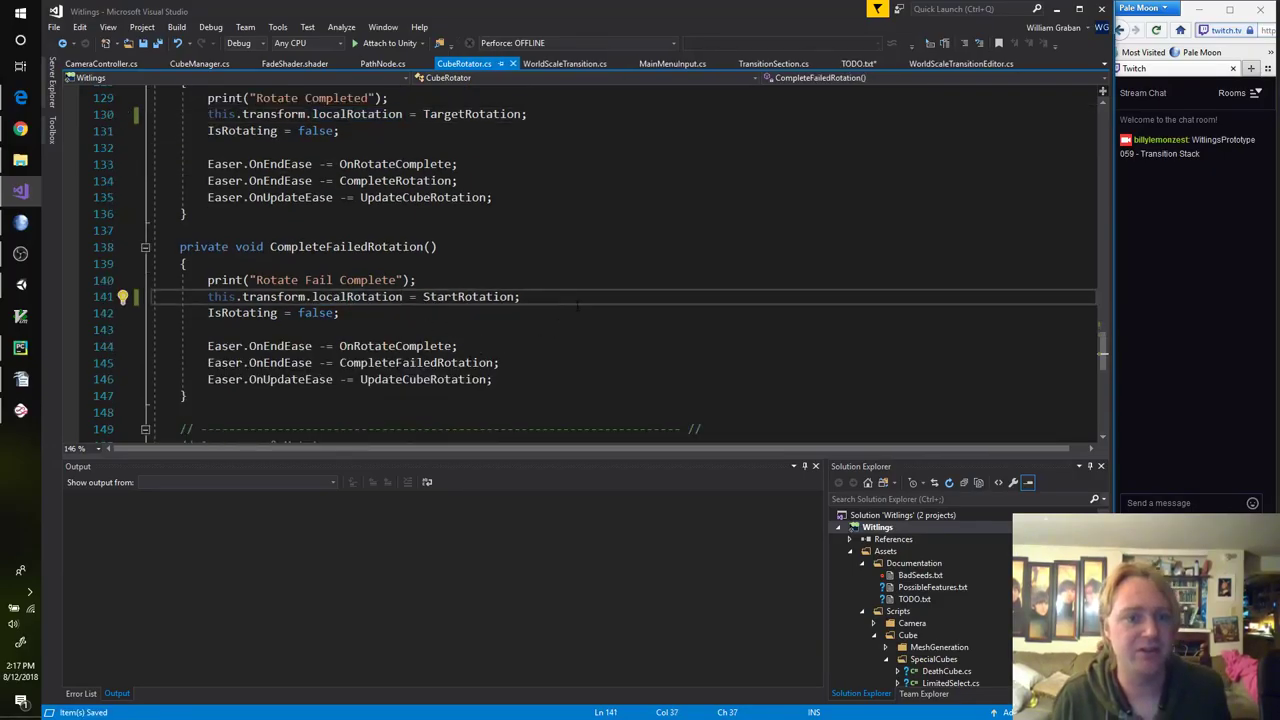
pyautogui.scroll(-5, 578, 306)
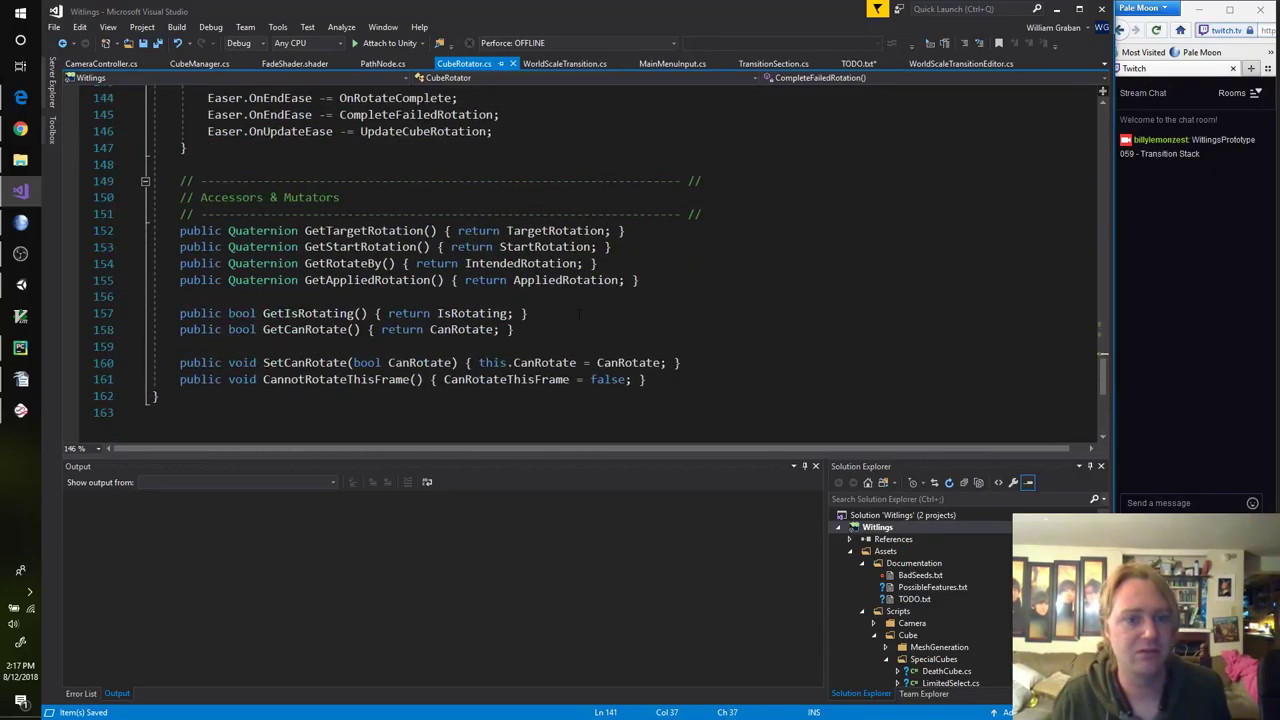
pyautogui.hotkey('alt', 'Tab')
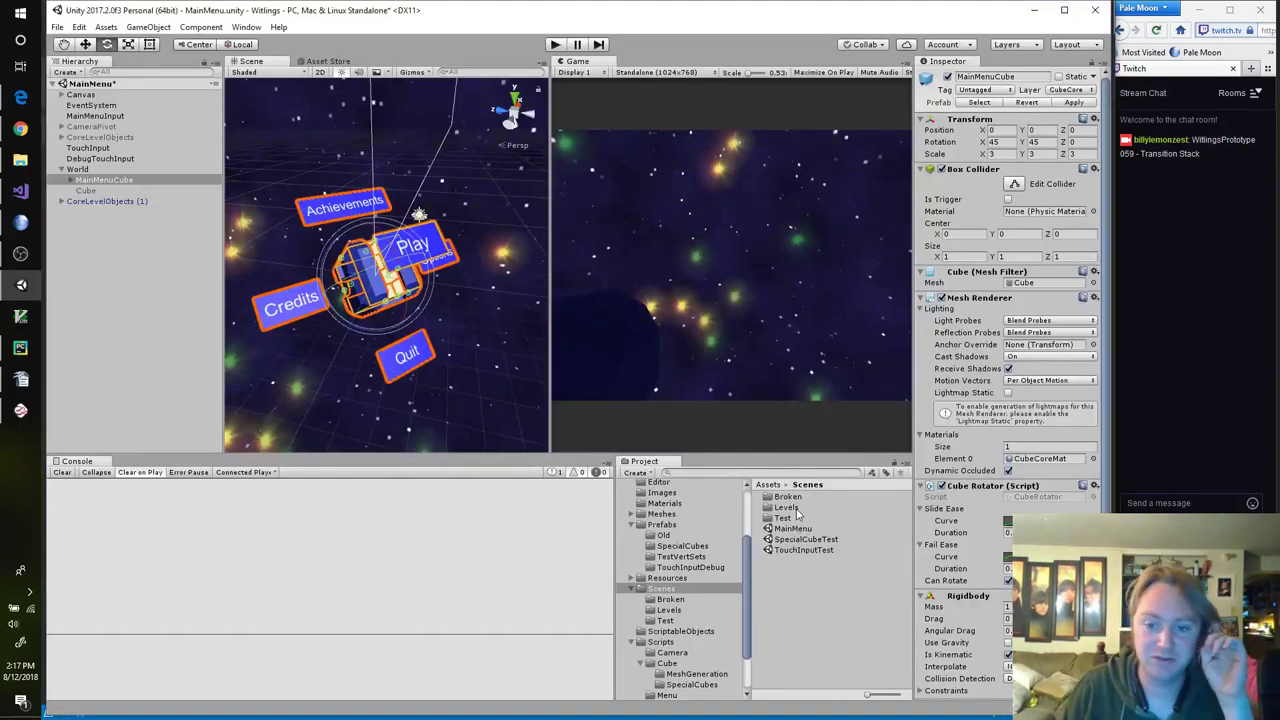
pyautogui.doubleClick(795, 508)
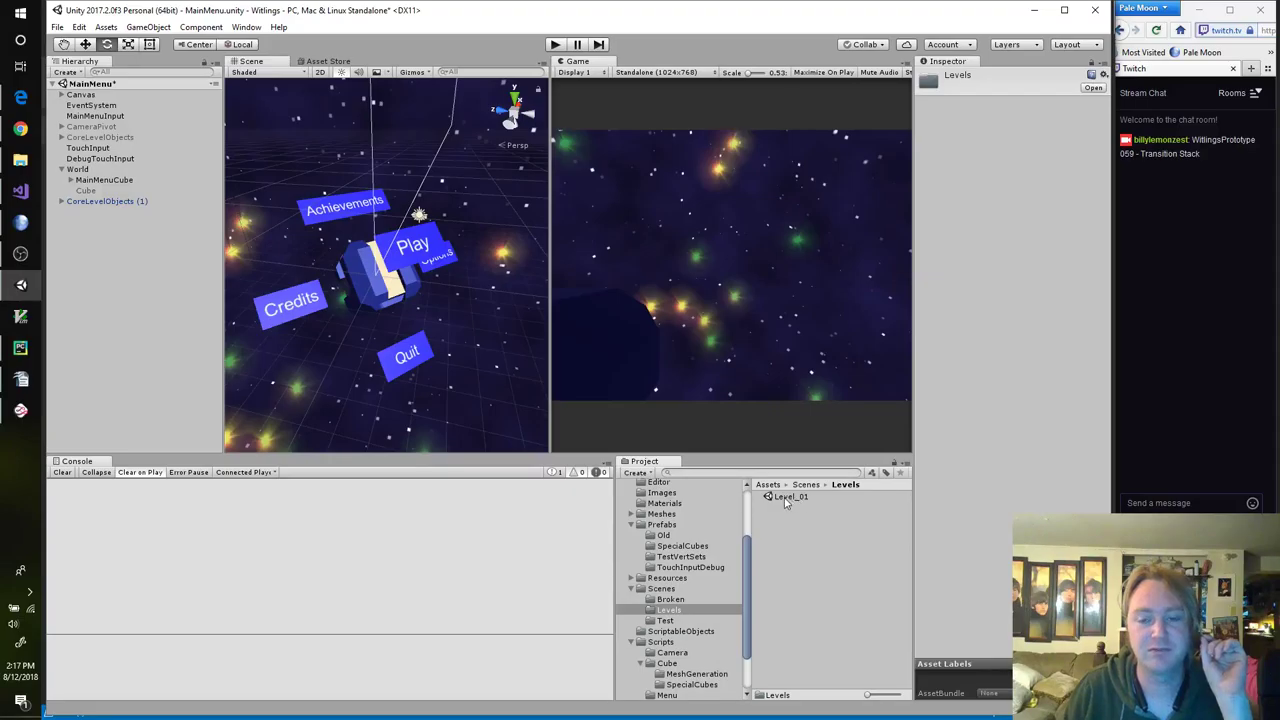
# Step: Save MainMenu, open Level_01, and drag its cube twice in play mode to test rotation
pyautogui.doubleClick(787, 497)
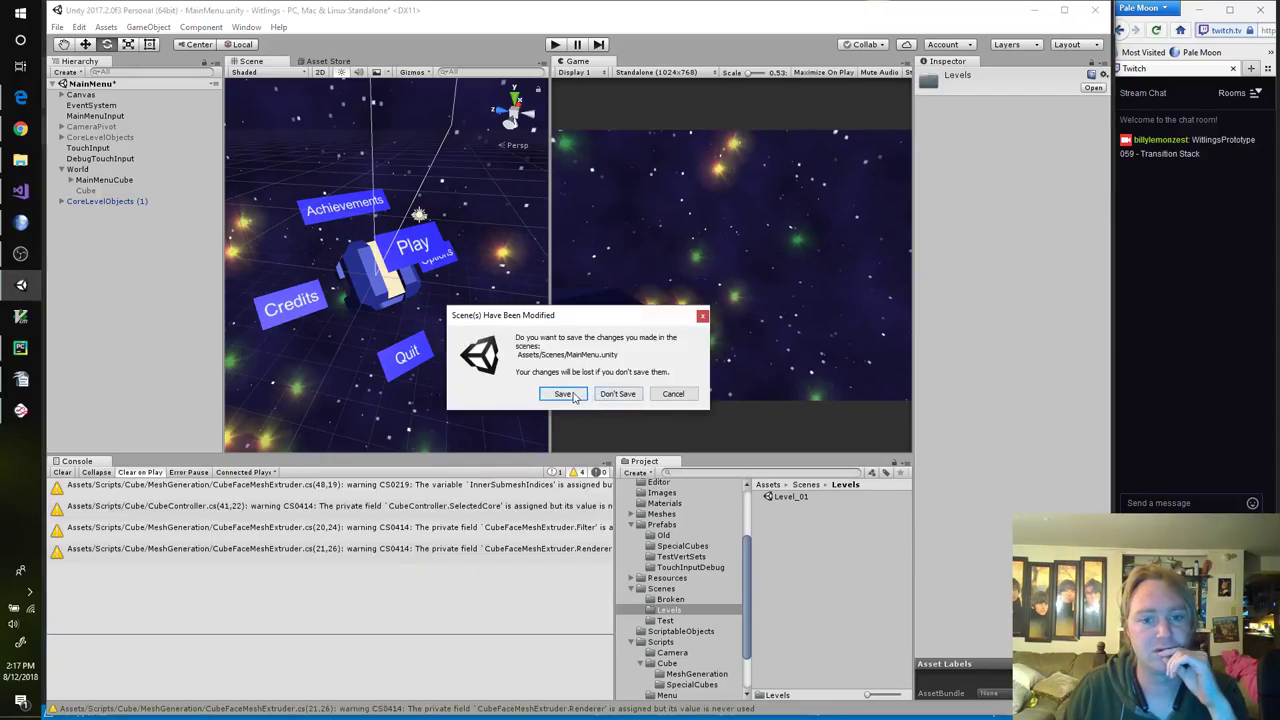
pyautogui.click(574, 396)
pyautogui.click(554, 44)
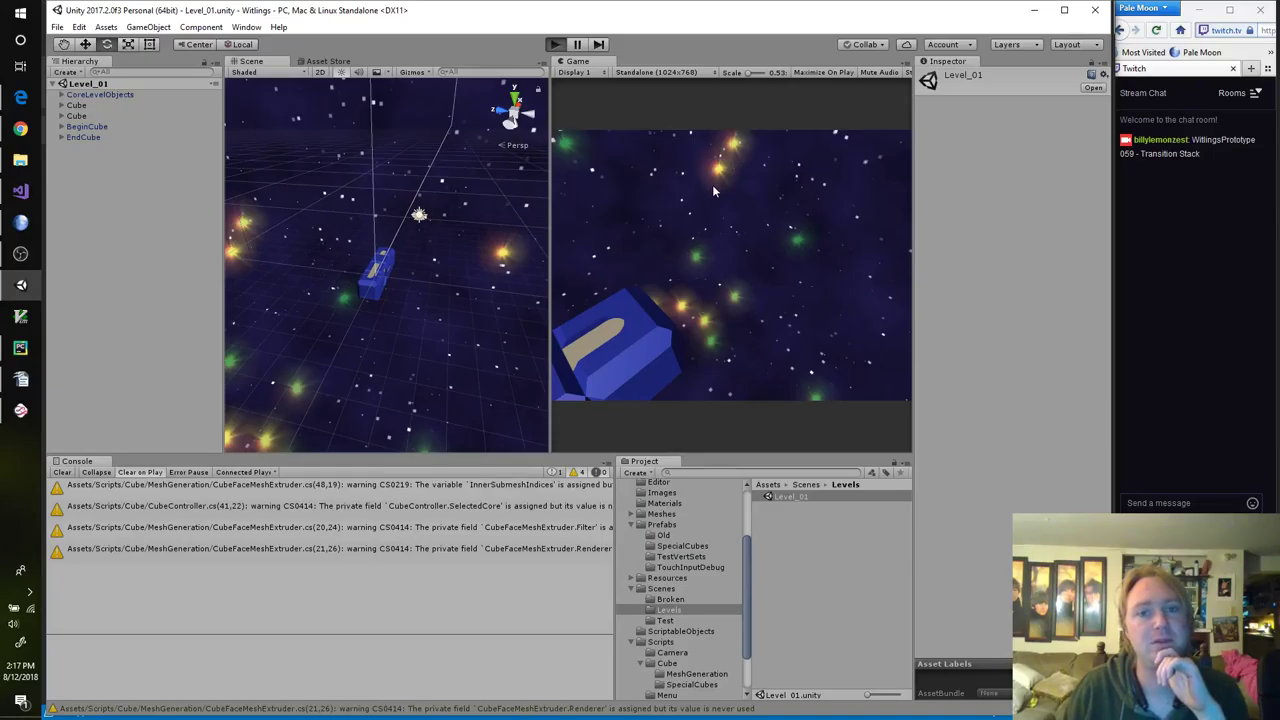
pyautogui.moveTo(765, 240)
pyautogui.mouseDown()
pyautogui.moveTo(735, 270)
pyautogui.moveTo(762, 297)
pyautogui.moveTo(726, 254)
pyautogui.moveTo(697, 287)
pyautogui.moveTo(757, 293)
pyautogui.moveTo(720, 260)
pyautogui.moveTo(689, 289)
pyautogui.moveTo(720, 255)
pyautogui.moveTo(712, 297)
pyautogui.moveTo(757, 320)
pyautogui.moveTo(740, 268)
pyautogui.moveTo(688, 303)
pyautogui.mouseUp()
pyautogui.moveTo(676, 232)
pyautogui.mouseDown()
pyautogui.moveTo(720, 262)
pyautogui.moveTo(706, 223)
pyautogui.moveTo(745, 255)
pyautogui.moveTo(770, 242)
pyautogui.moveTo(700, 270)
pyautogui.moveTo(689, 231)
pyautogui.moveTo(811, 331)
pyautogui.moveTo(821, 361)
pyautogui.mouseUp()
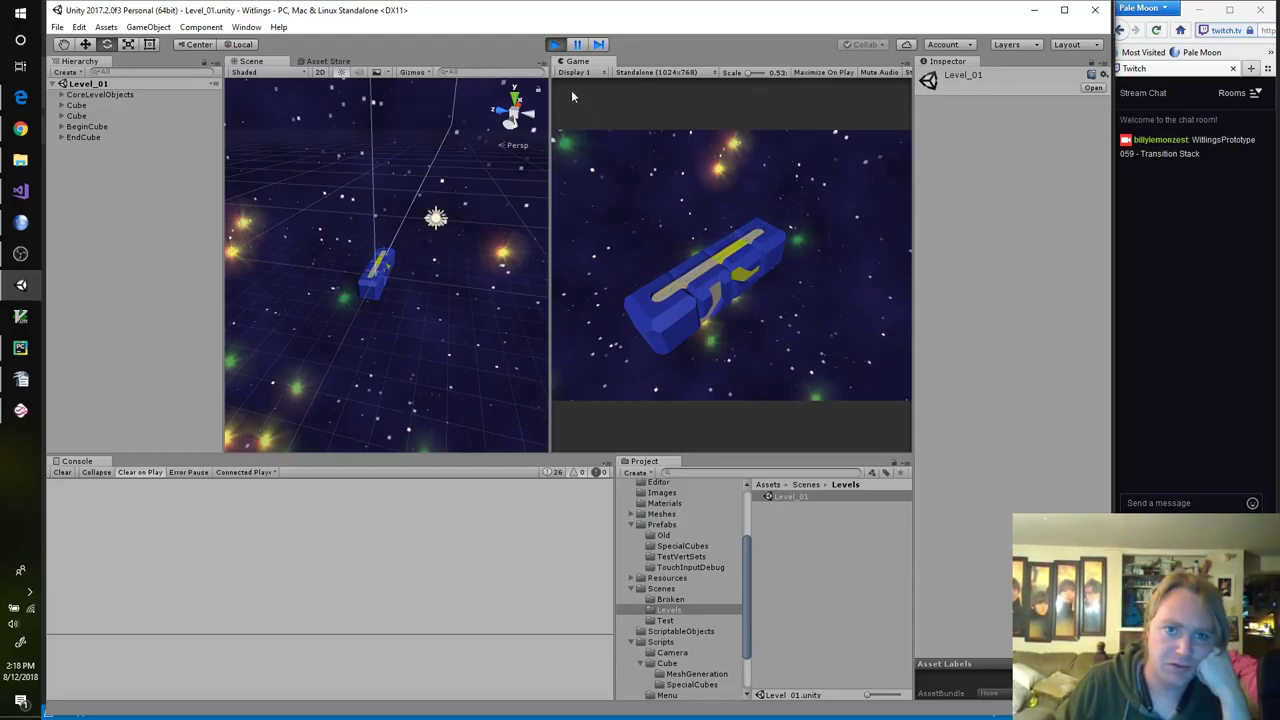
pyautogui.click(562, 46)
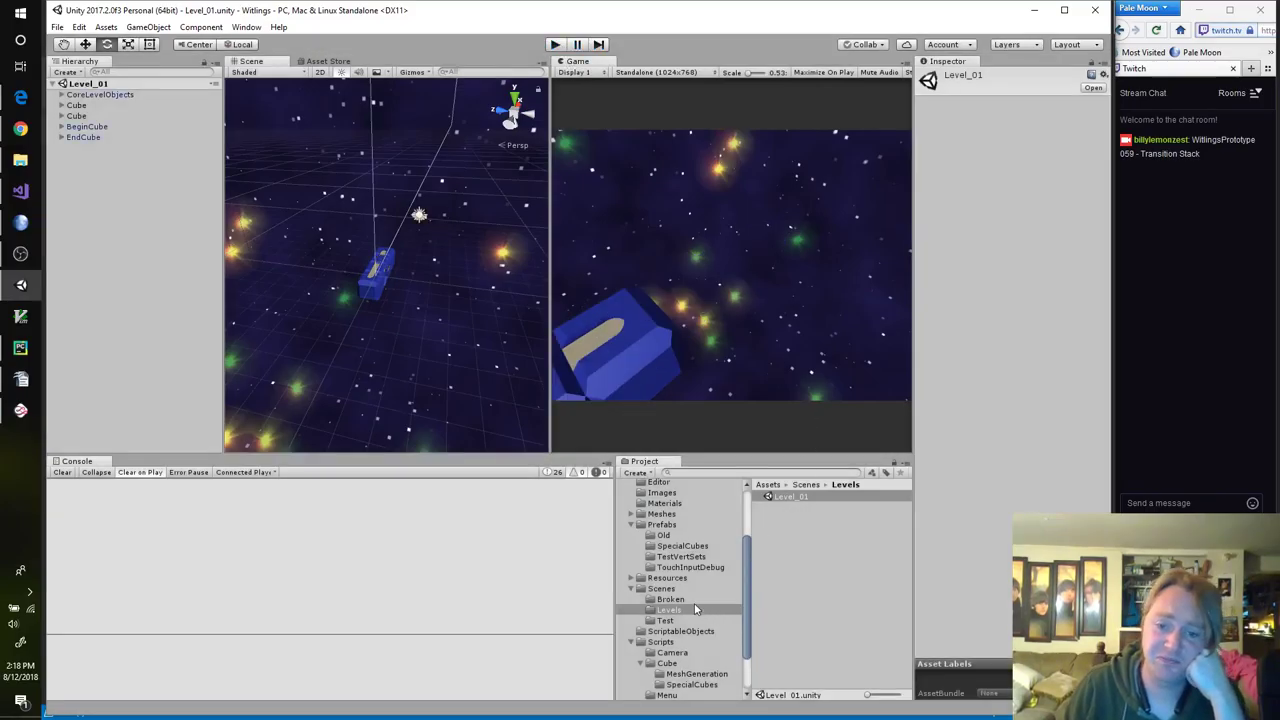
pyautogui.click(668, 590)
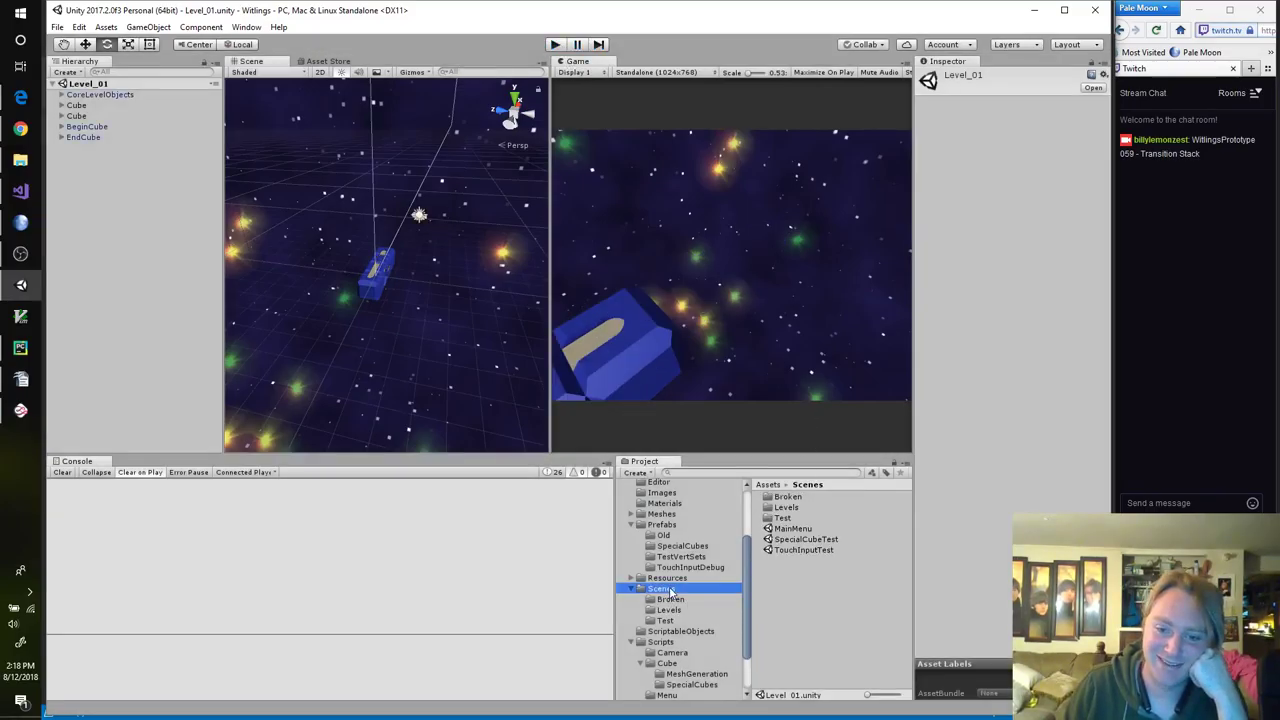
# Step: Reopen the MainMenu scene and click and drag its menu cube during a play run
pyautogui.doubleClick(810, 529)
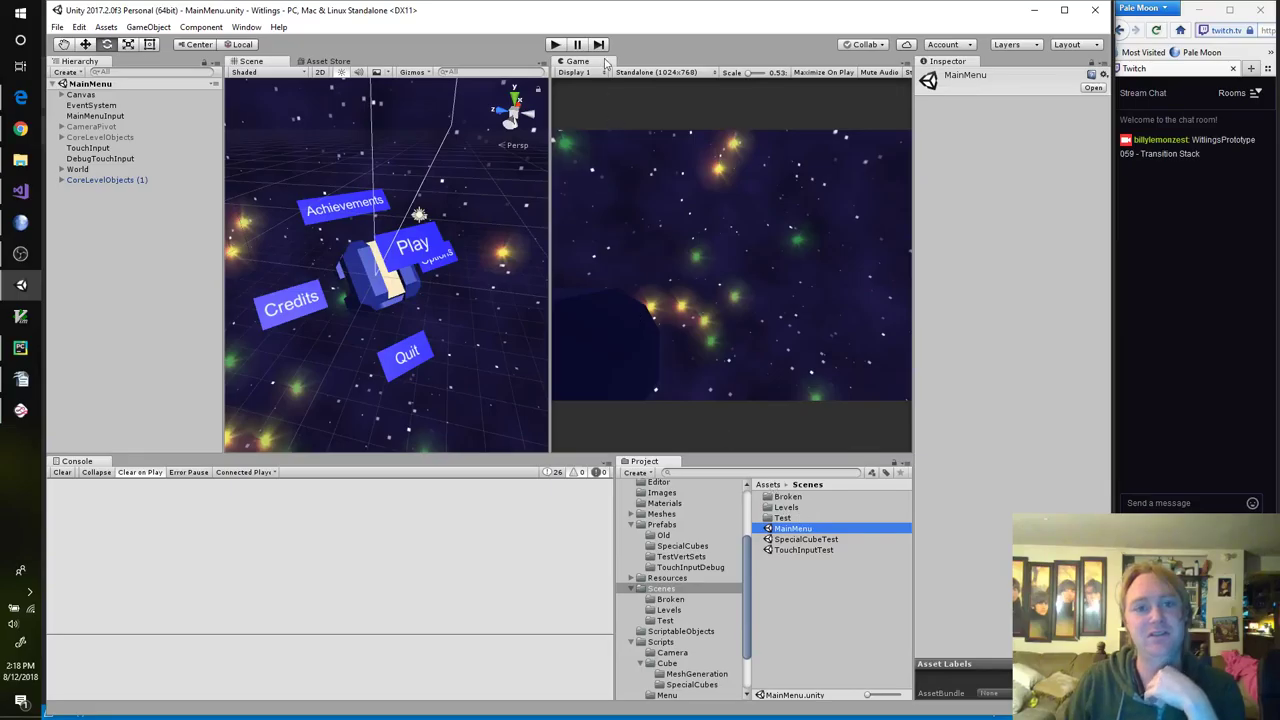
pyautogui.click(554, 44)
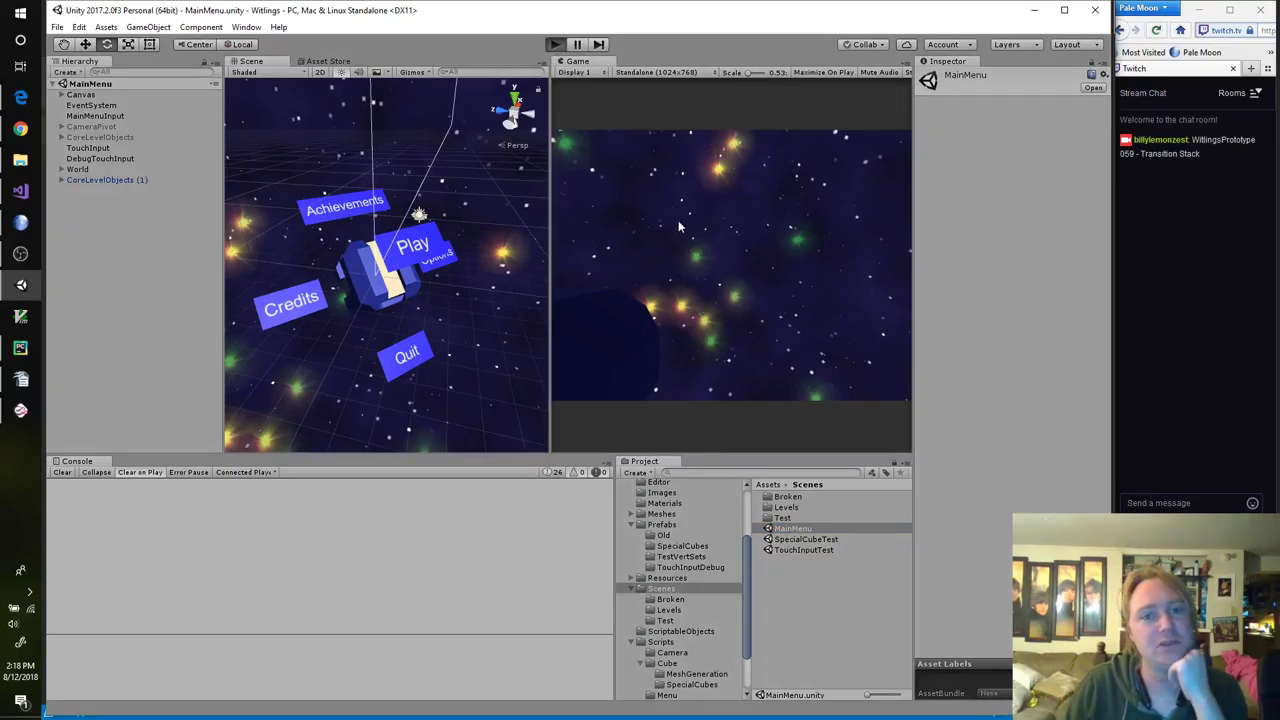
pyautogui.click(740, 272)
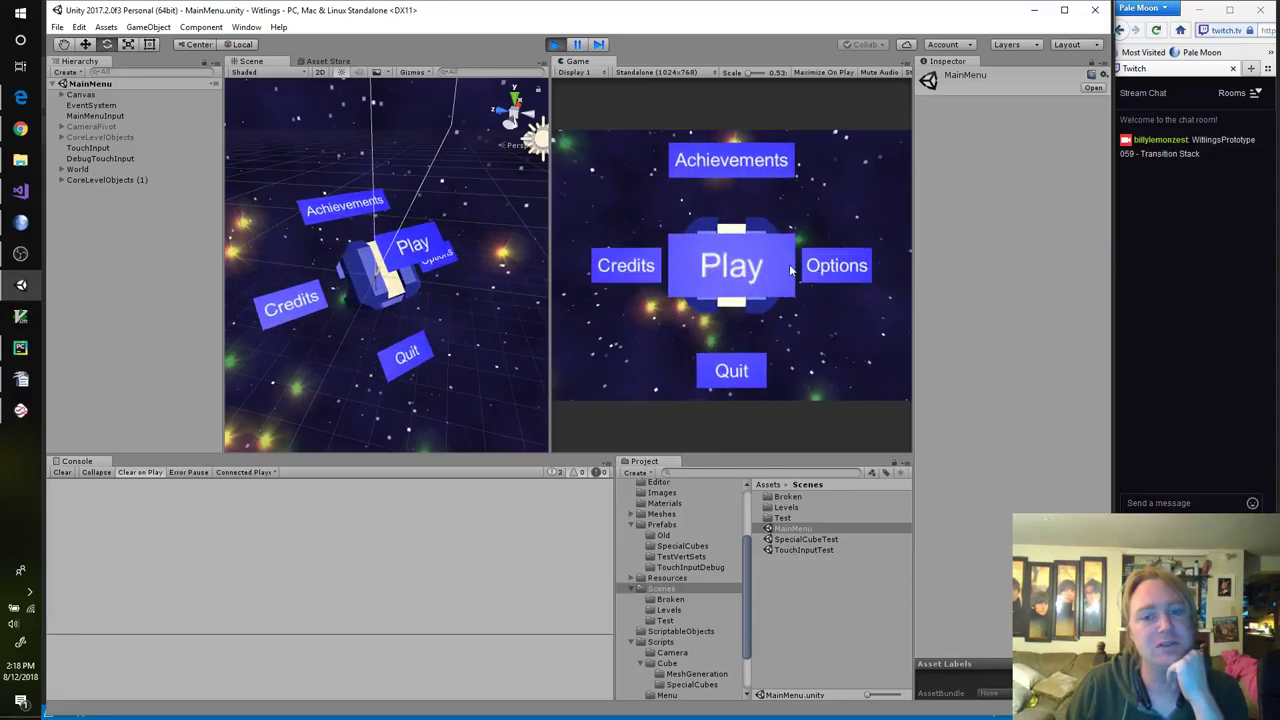
pyautogui.click(789, 268)
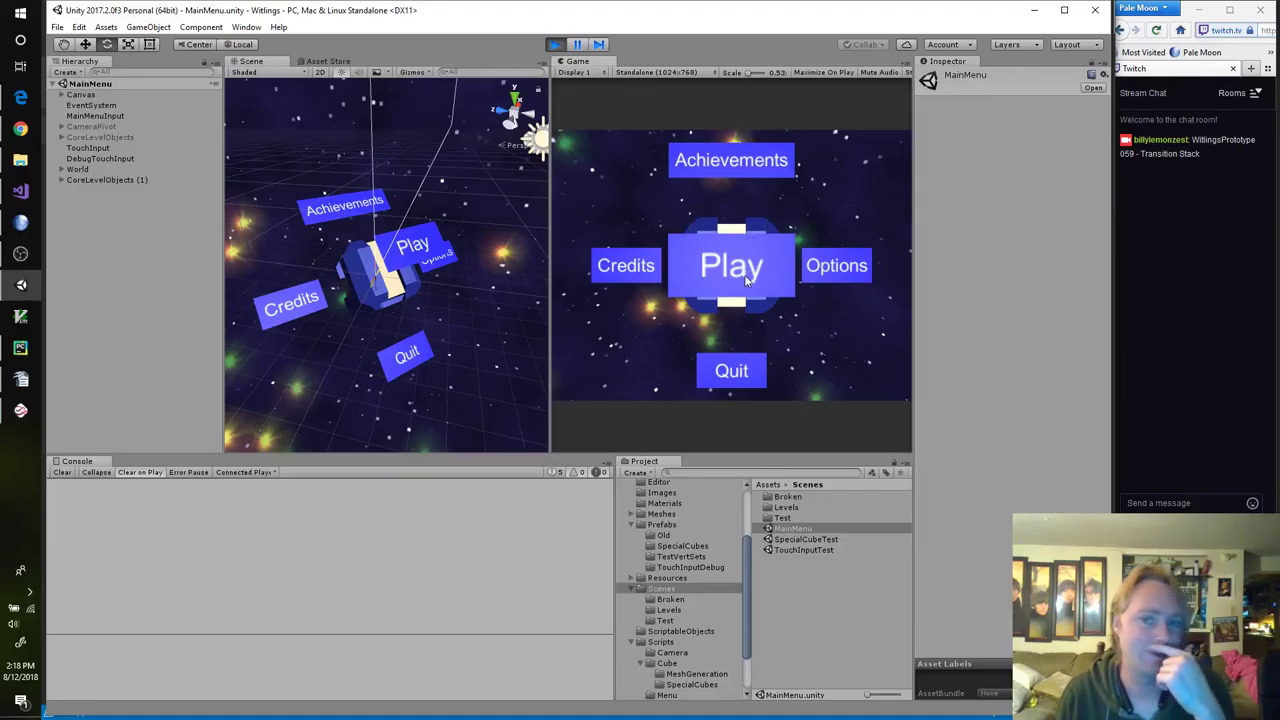
pyautogui.moveTo(755, 269); pyautogui.dragTo(640, 270)
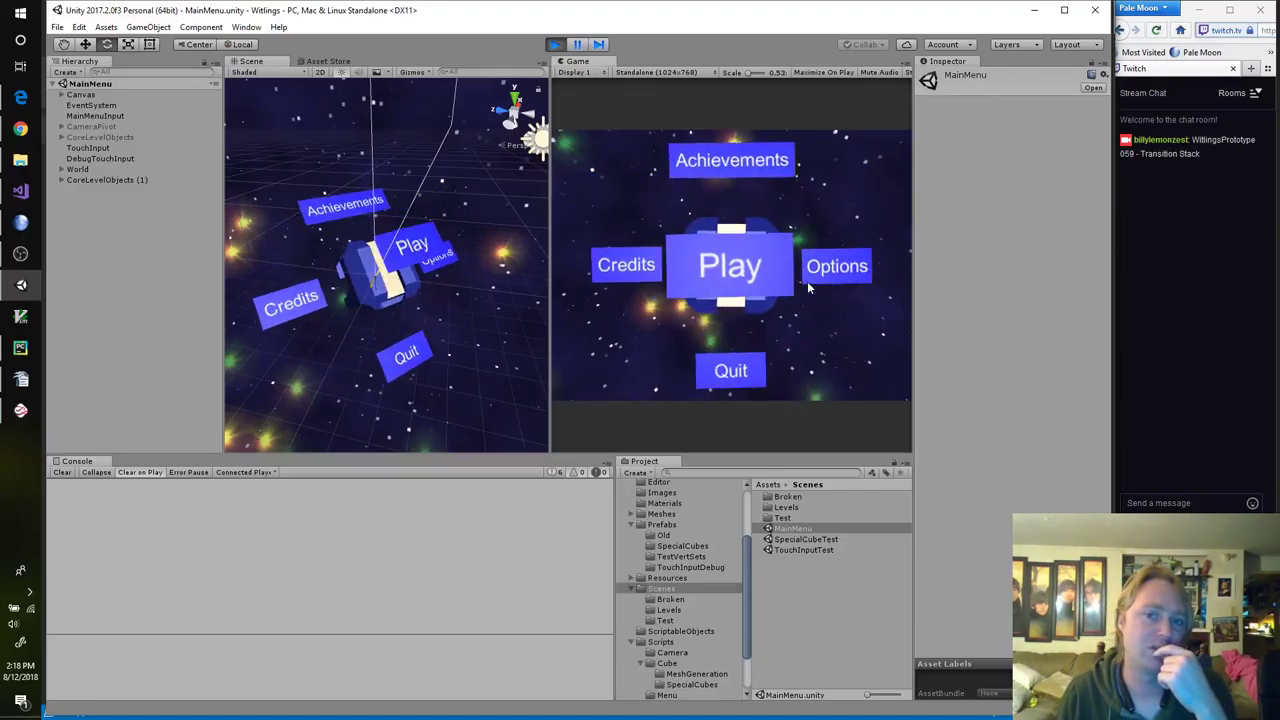
pyautogui.click(555, 45)
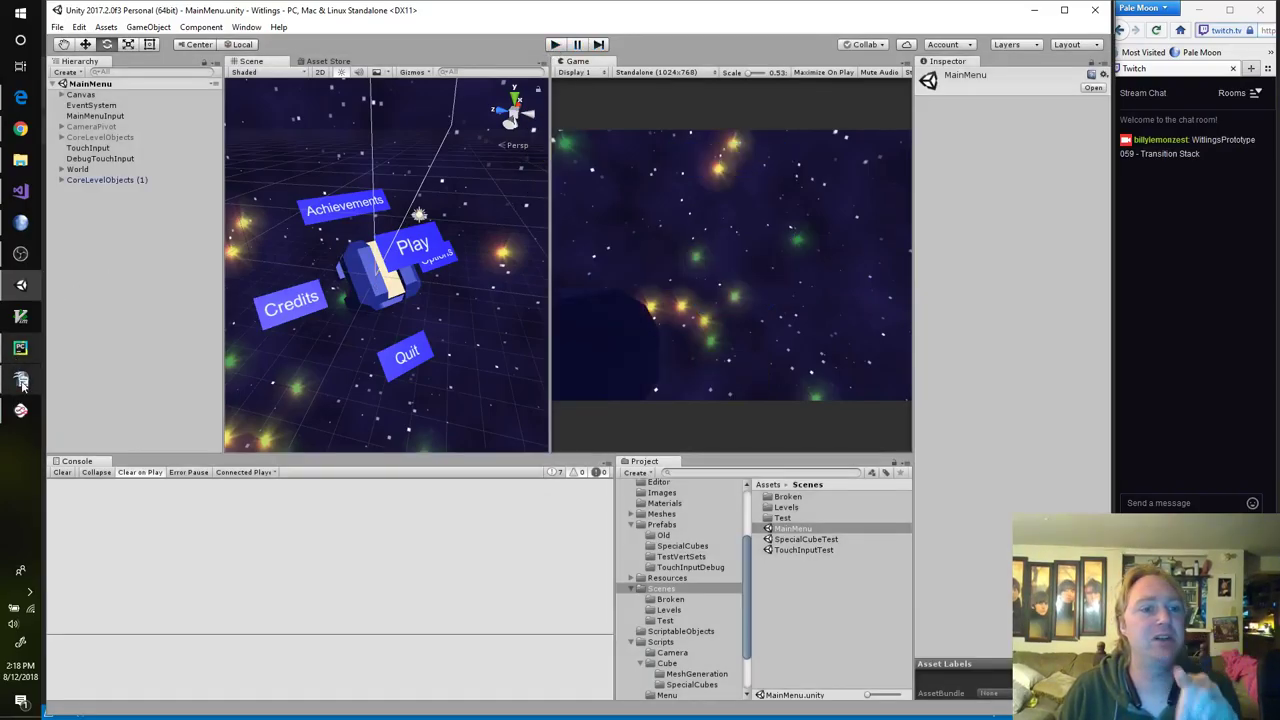
# Step: Prefix line 157's Quaternion.Euler with 'this.transform.rotation *' in MainMenuInput.cs and copy that prefix
pyautogui.click(21, 191)
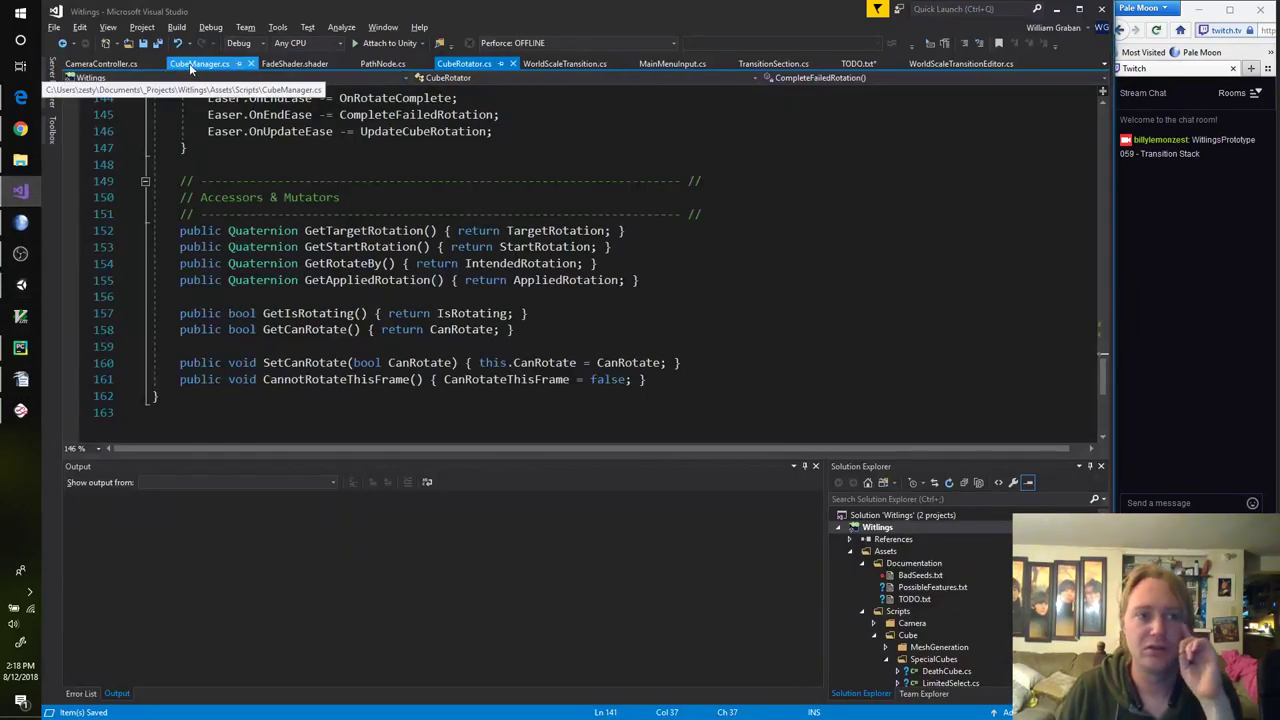
pyautogui.click(682, 63)
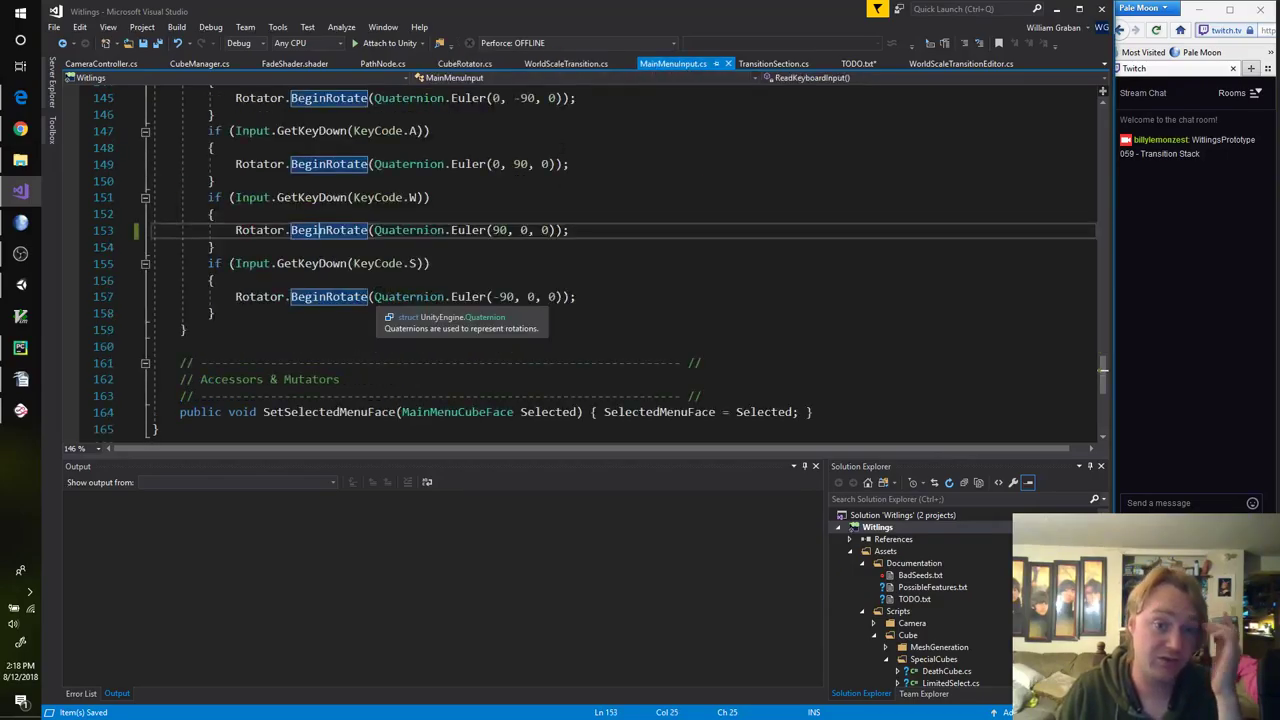
pyautogui.click(375, 297)
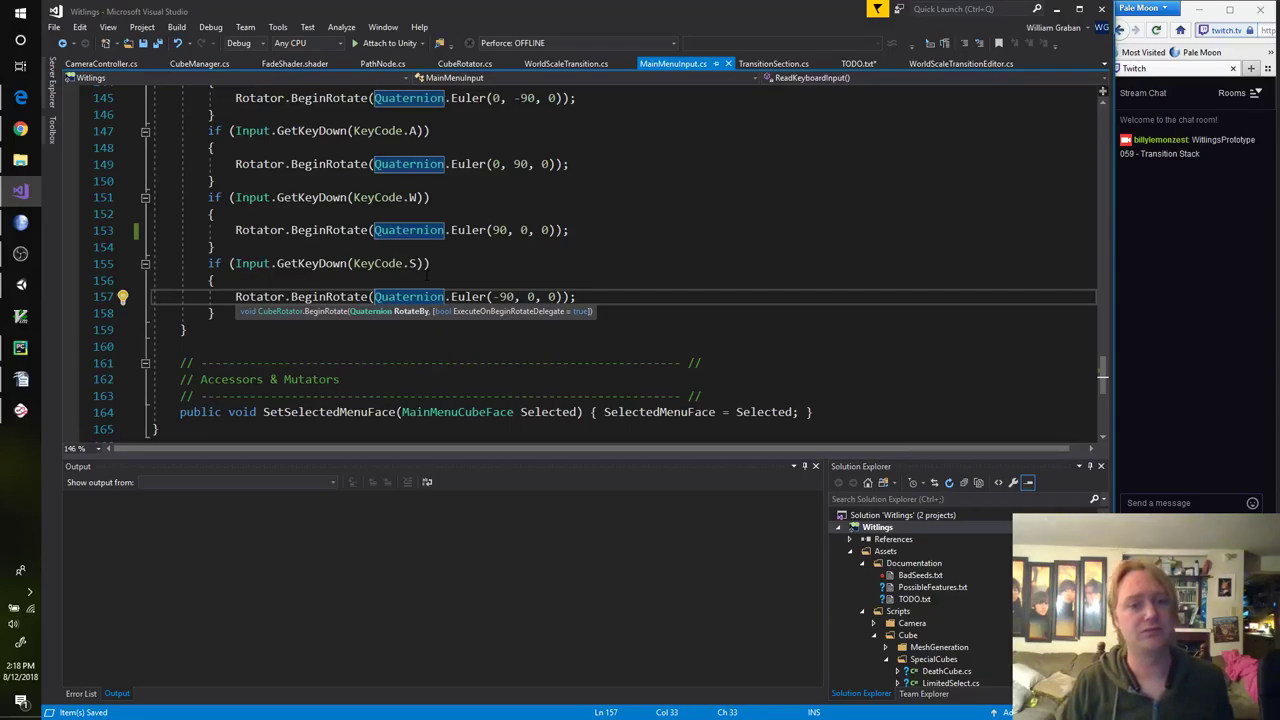
pyautogui.write('this.transform.')
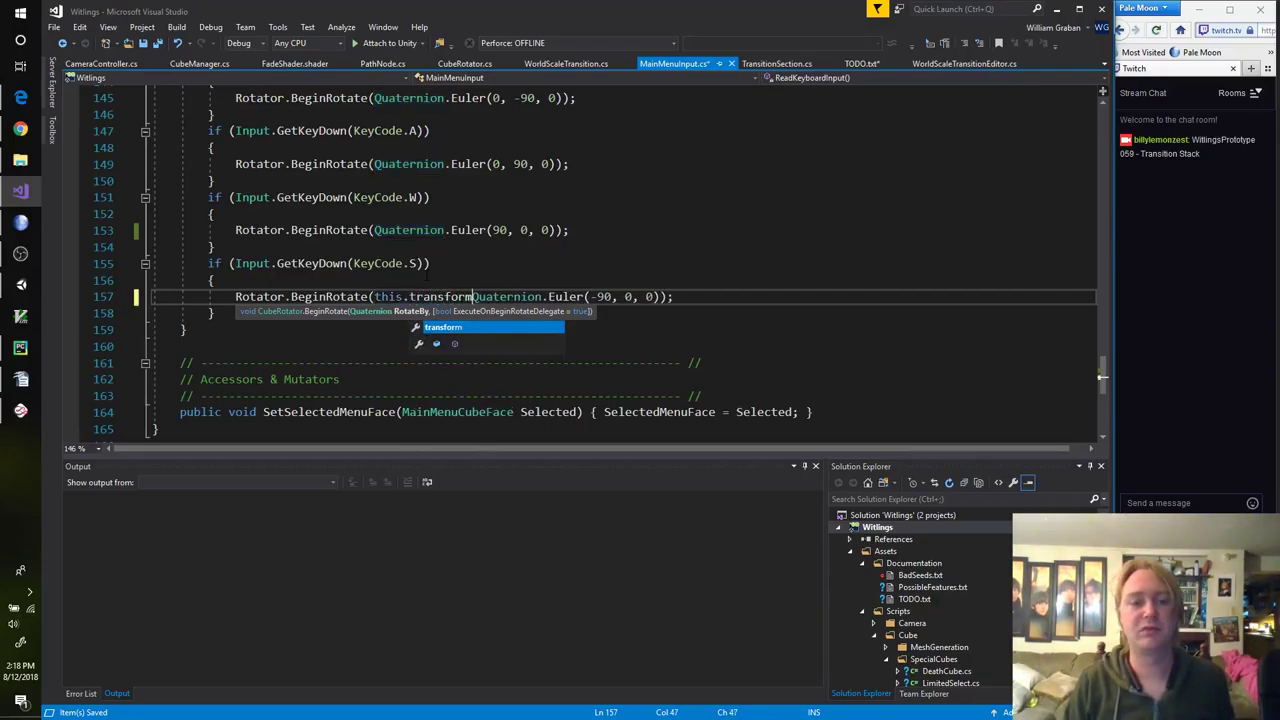
pyautogui.write('rotation ')
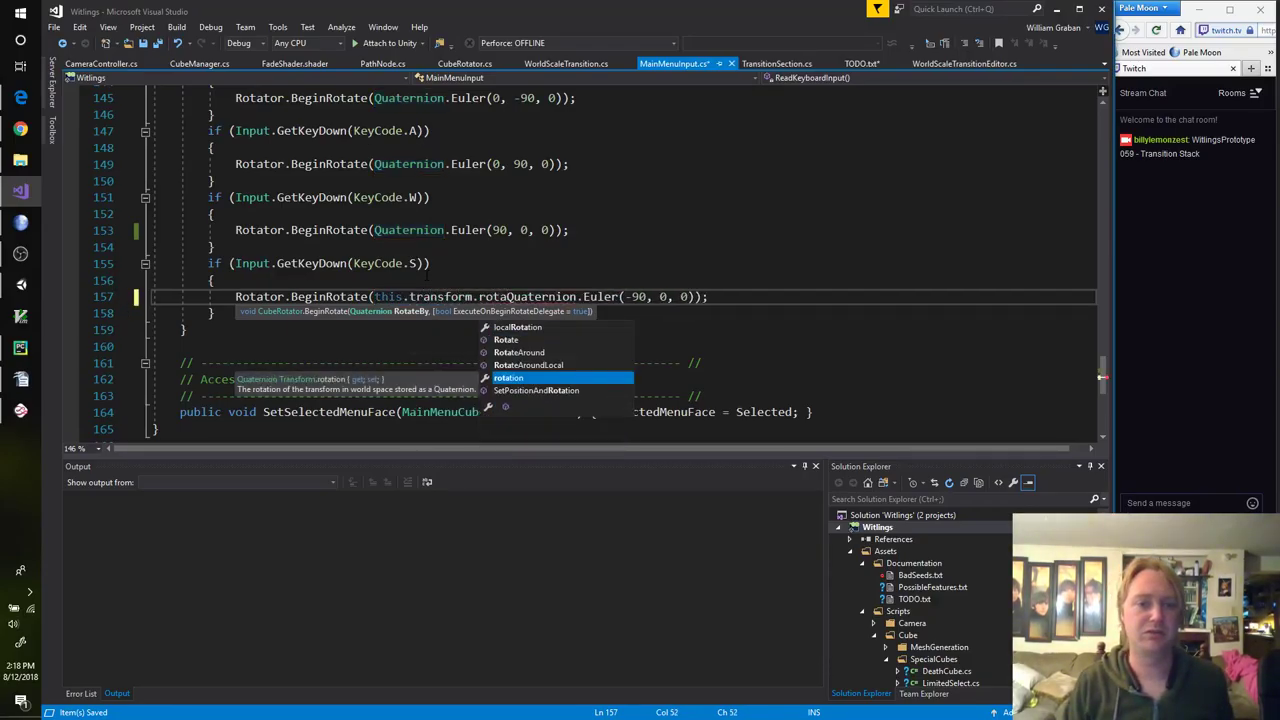
pyautogui.write('*')
pyautogui.hotkey('ctrl', 'shift', 'Left')
pyautogui.hotkey('ctrl', 'shift', 'Left')
pyautogui.hotkey('ctrl', 'shift', 'Left')
pyautogui.hotkey('ctrl', 'shift', 'Left')
pyautogui.hotkey('ctrl', 'shift', 'Left')
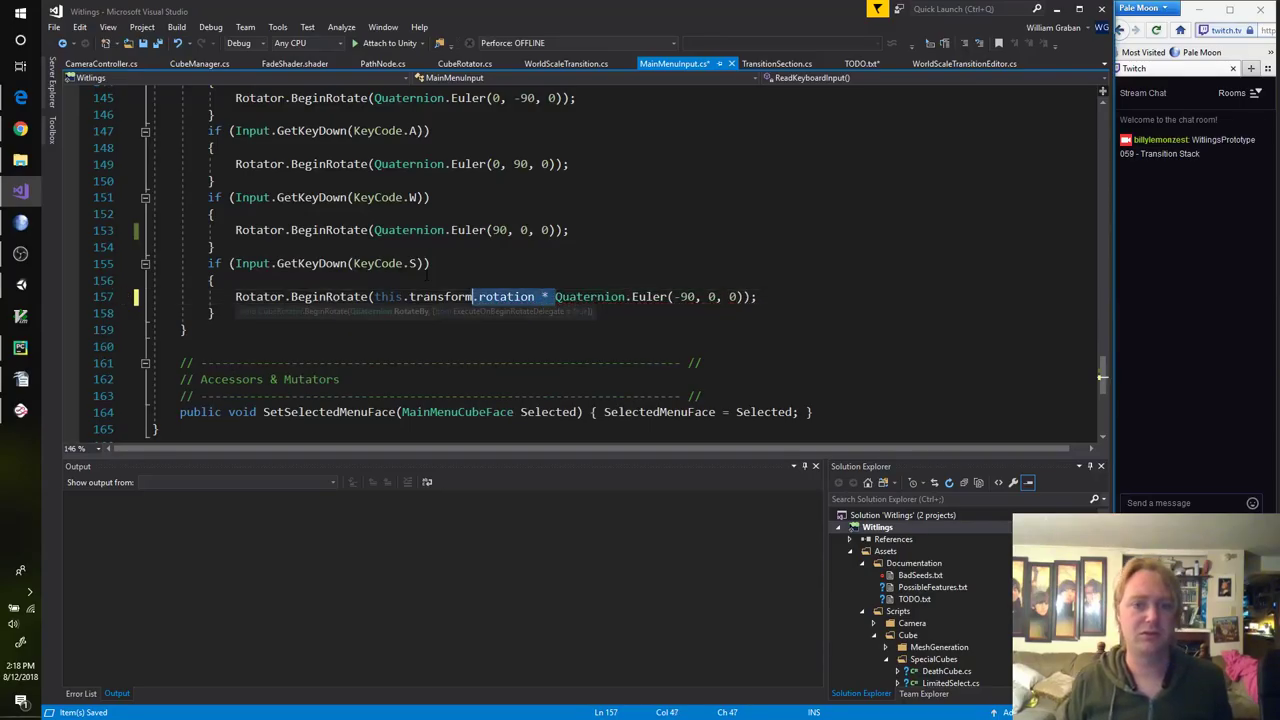
pyautogui.hotkey('ctrl', 'shift', 'Left')
pyautogui.hotkey('ctrl', 'c')
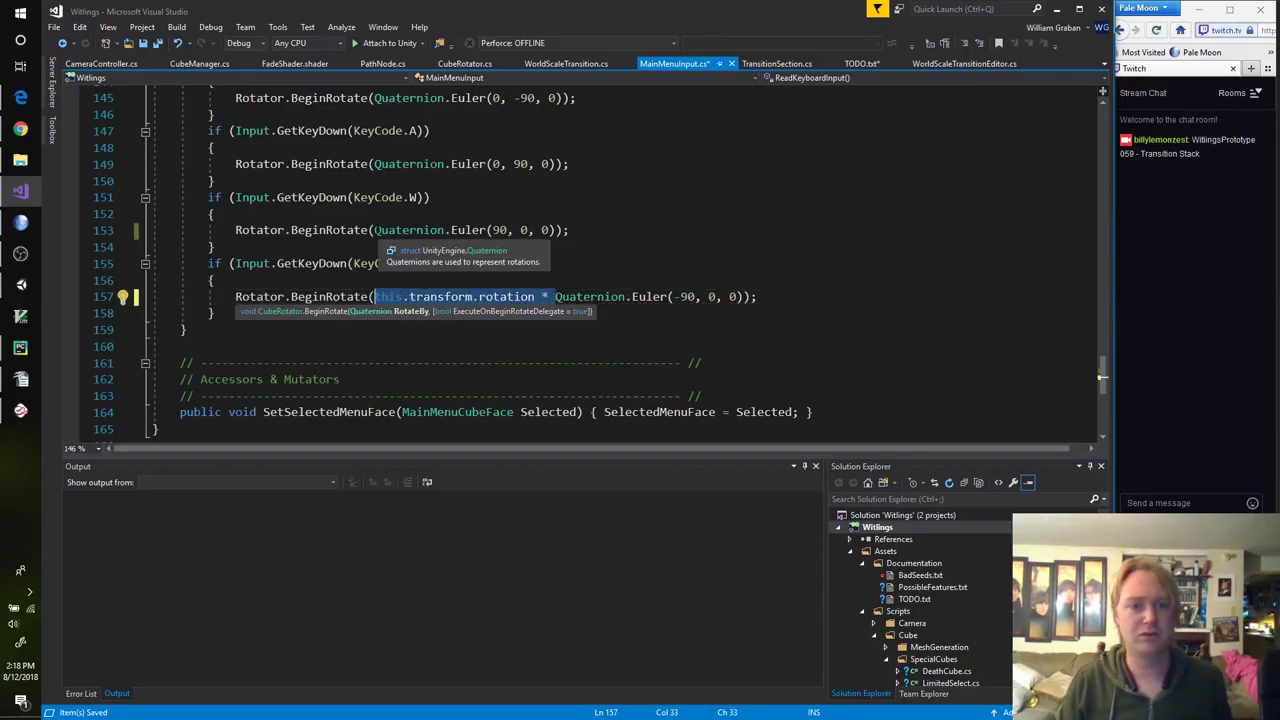
# Step: Paste the 'this.transform.rotation *' prefix before Quaternion on lines 153, 149 and 145
pyautogui.click(555, 230)
pyautogui.hotkey('ctrl', 'v')
pyautogui.click(374, 164)
pyautogui.hotkey('ctrl', 'v')
pyautogui.click(374, 98)
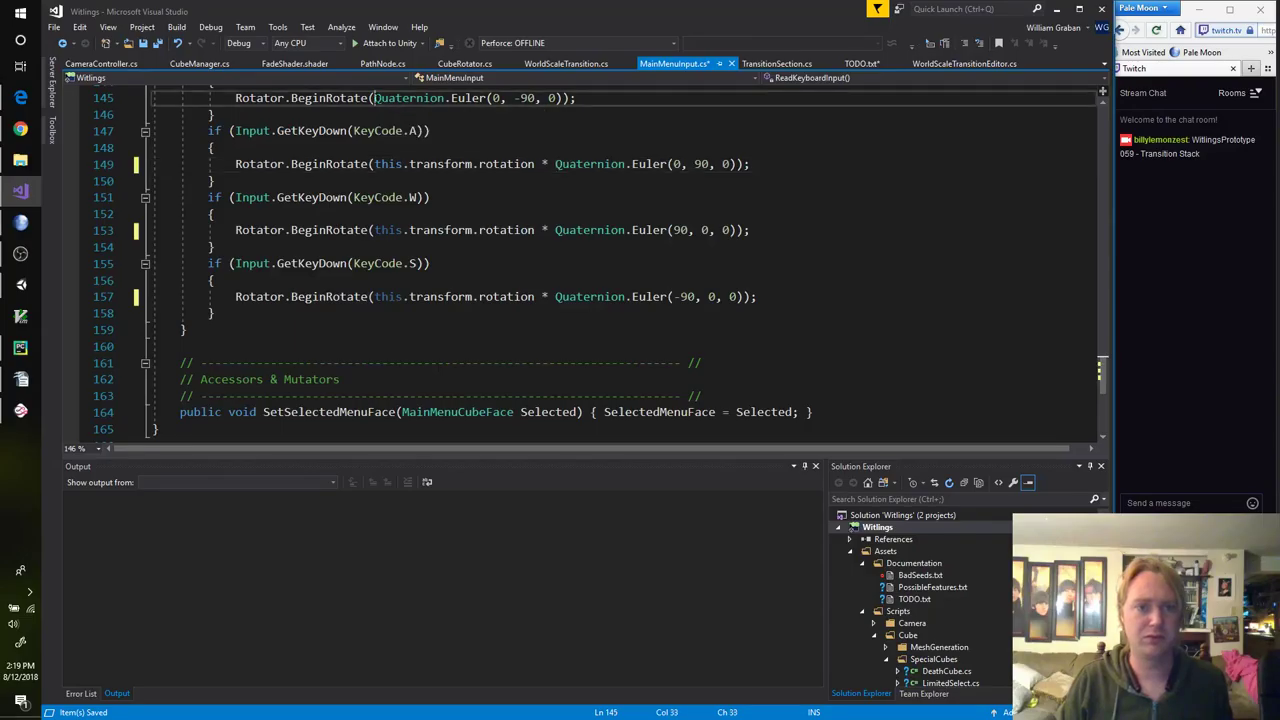
pyautogui.hotkey('ctrl', 'v')
pyautogui.scroll(3, 542, 316)
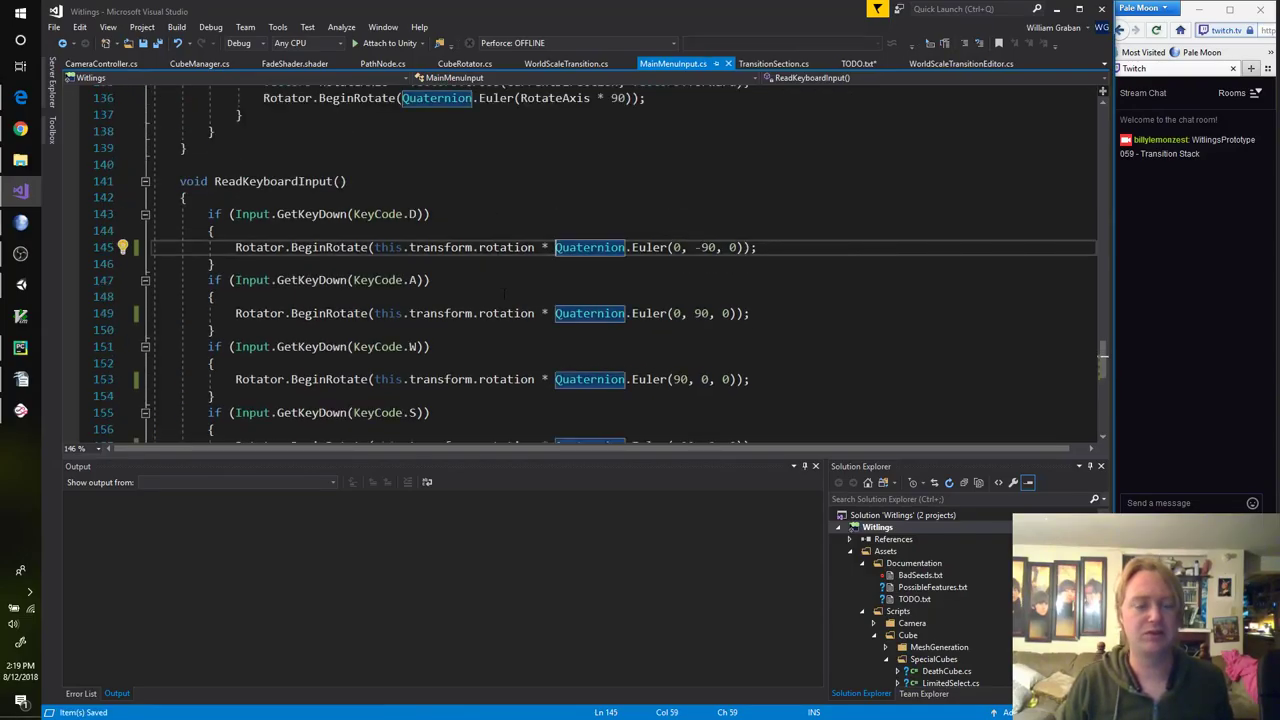
pyautogui.hotkey('alt', 'Tab')
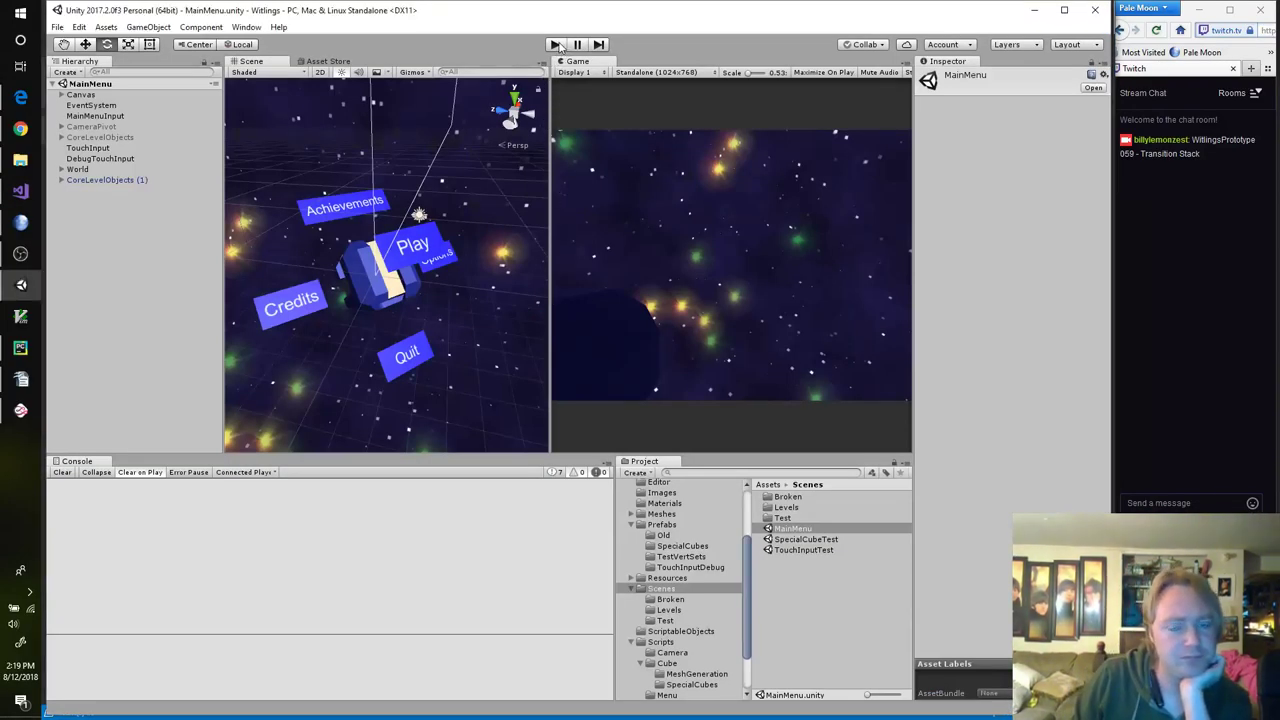
# Step: Play-test the menu, dragging the cube to bring Quit forward, then return to Visual Studio
pyautogui.click(555, 45)
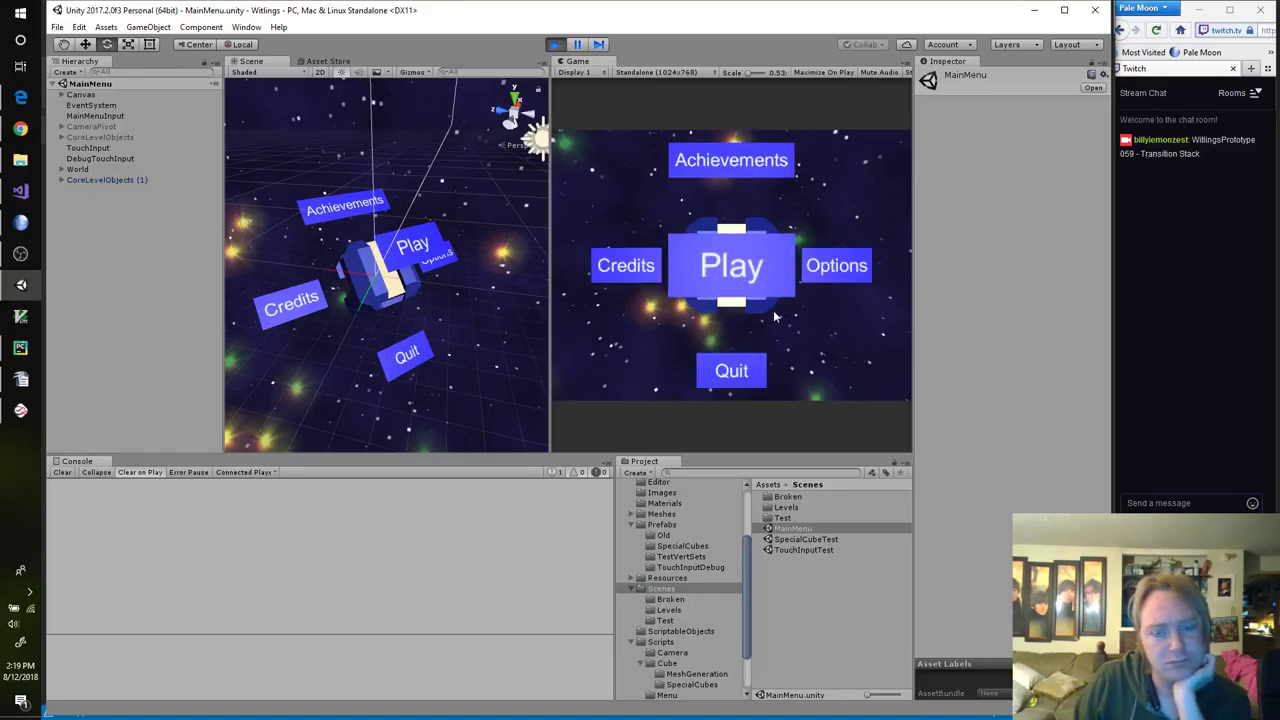
pyautogui.moveTo(665, 283); pyautogui.dragTo(740, 232)
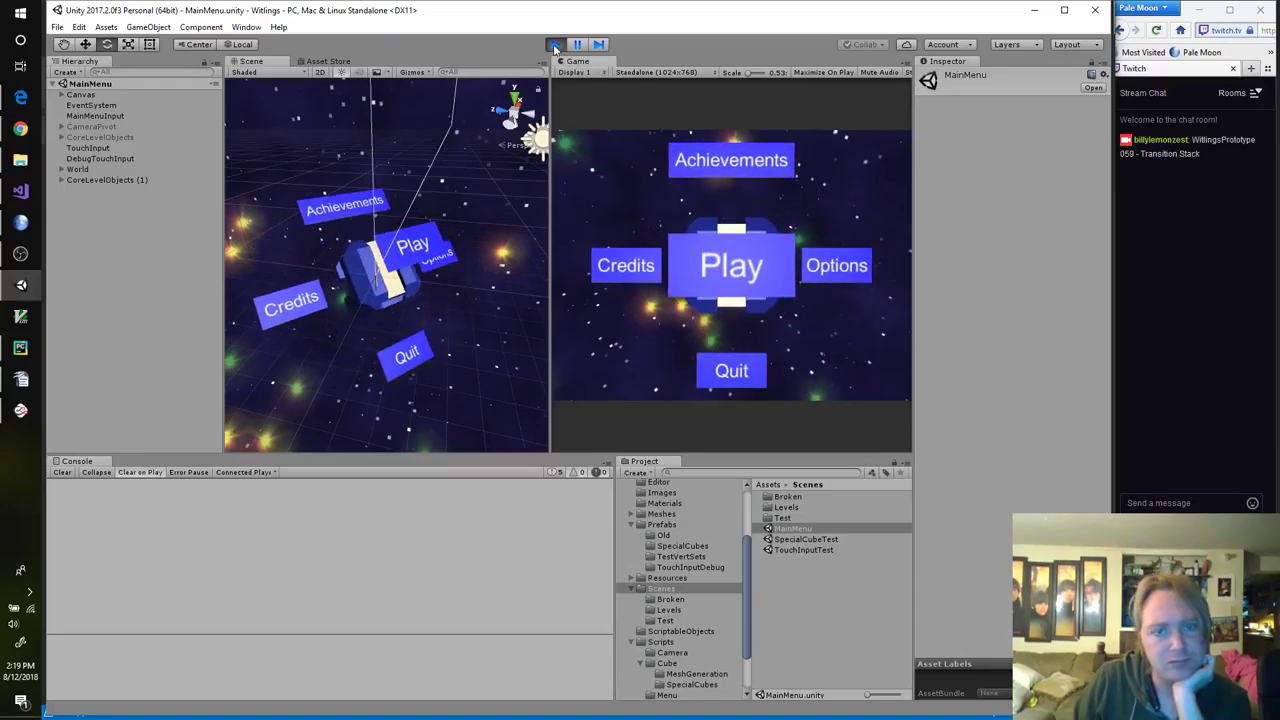
pyautogui.click(555, 45)
pyautogui.click(20, 190)
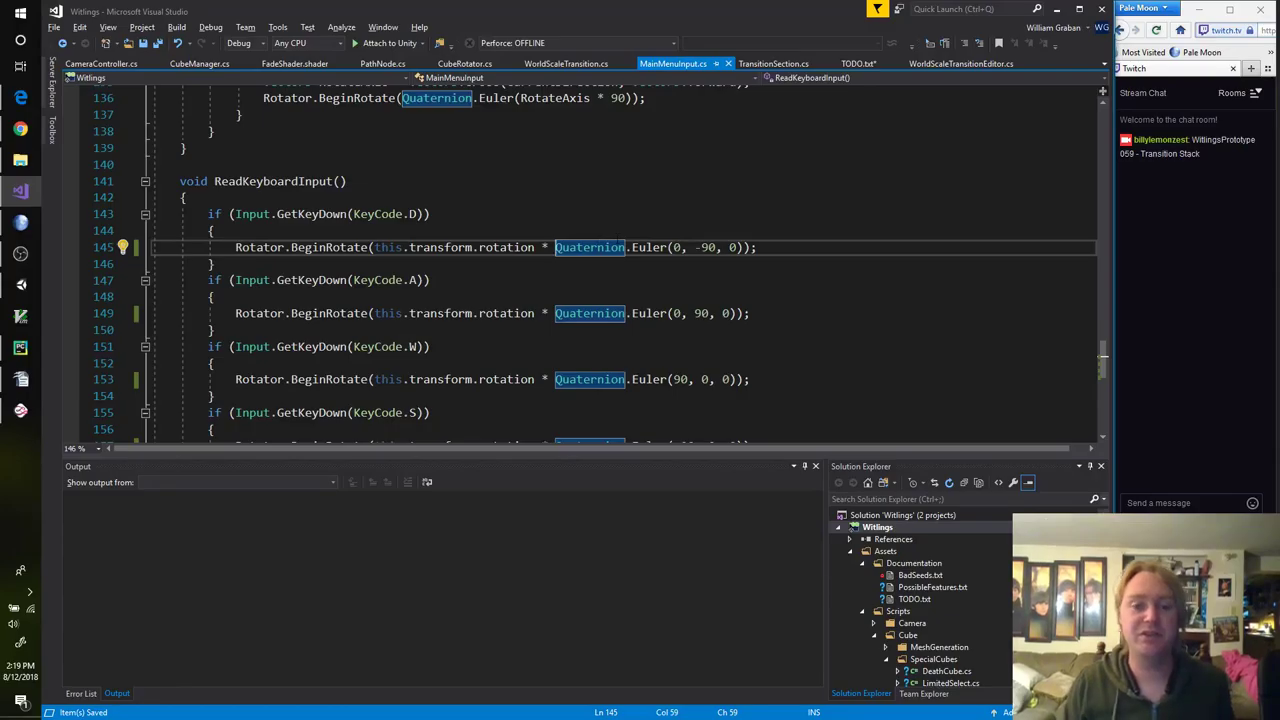
# Step: Reorder line 145 to Quaternion.Euler(...) * this.transform.rotation and copy the trailing rotation term
pyautogui.hotkey('ctrl', 'shift', 'Left')
pyautogui.hotkey('ctrl', 'shift', 'Left')
pyautogui.hotkey('ctrl', 'shift', 'Left')
pyautogui.hotkey('ctrl', 'shift', 'Left')
pyautogui.hotkey('ctrl', 'shift', 'Left')
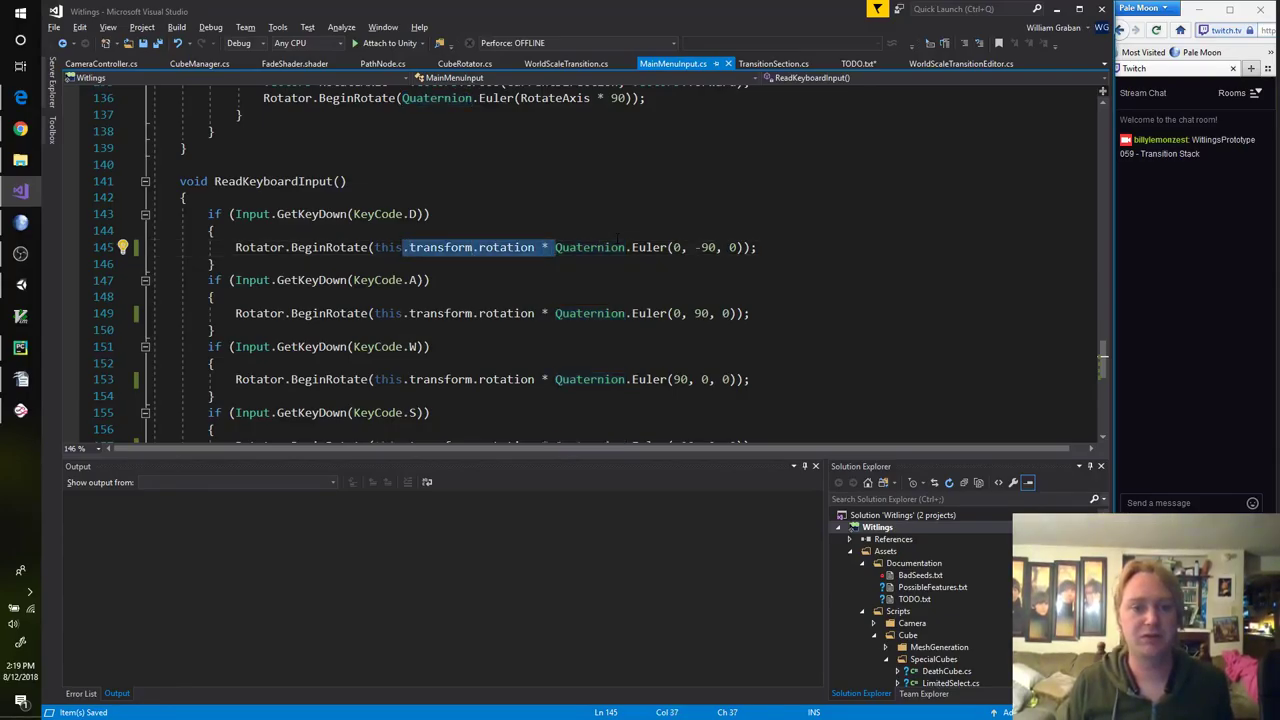
pyautogui.hotkey('ctrl', 'shift', 'Left')
pyautogui.press('Delete')
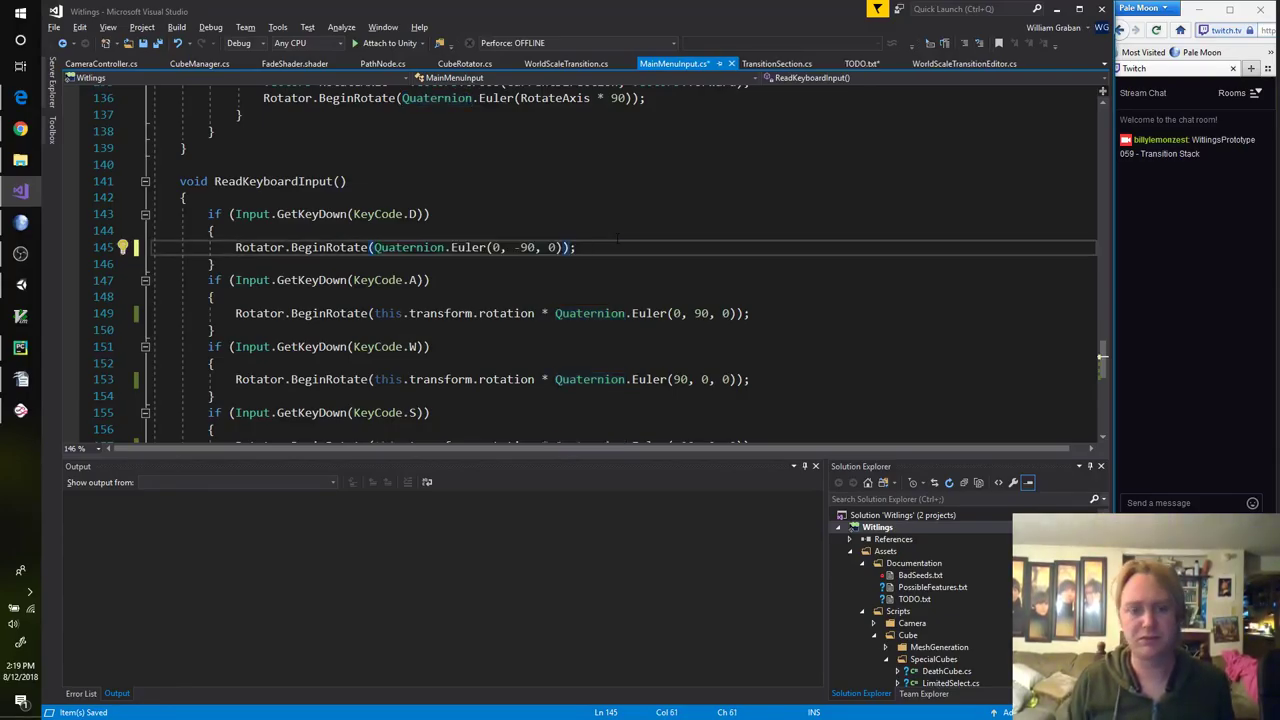
pyautogui.write('*')
pyautogui.hotkey('ctrl', 'v')
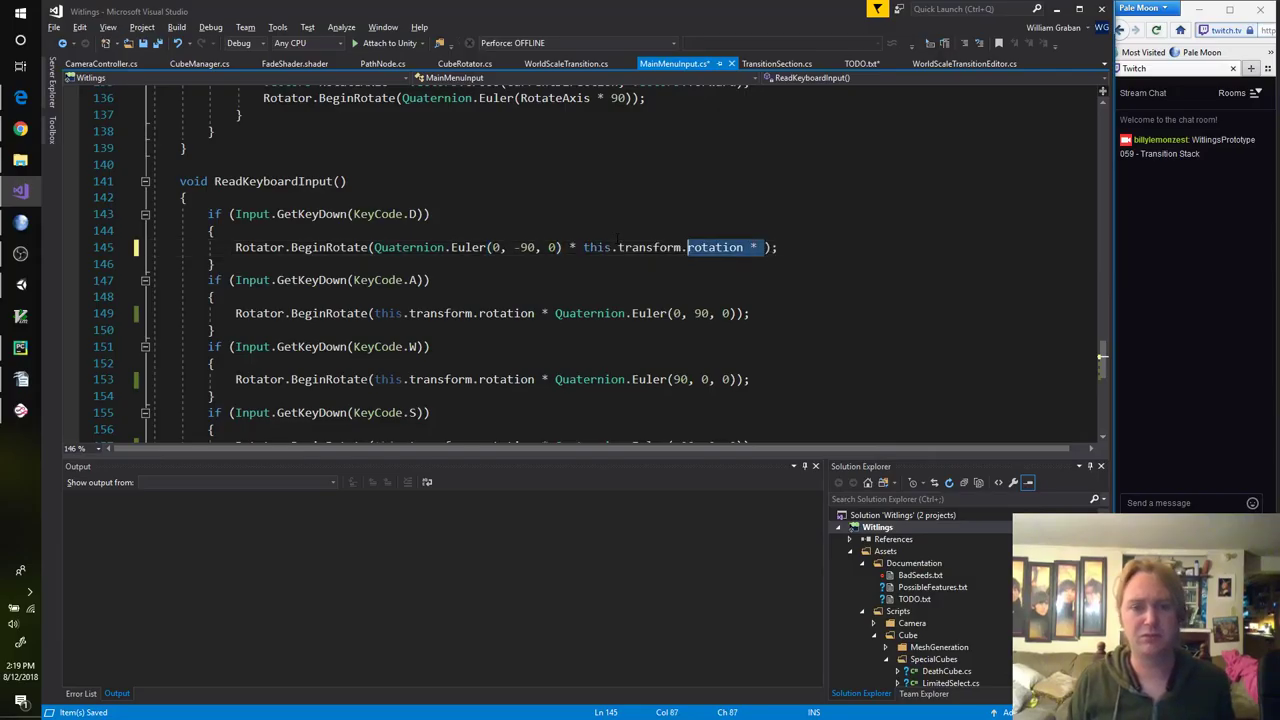
pyautogui.press('Right')
pyautogui.press('BackSpace')
pyautogui.press('BackSpace')
pyautogui.press('BackSpace')
pyautogui.hotkey('ctrl', 'shift', 'Left')
pyautogui.hotkey('ctrl', 'shift', 'Left')
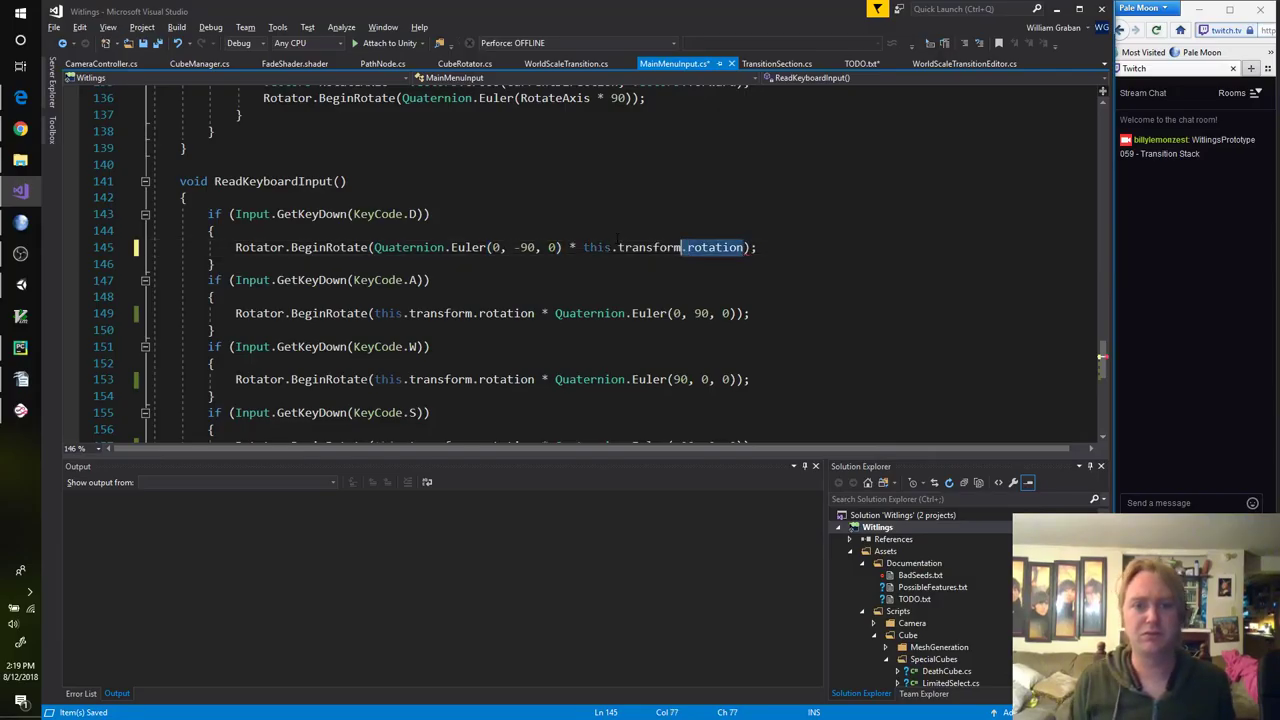
pyautogui.hotkey('ctrl', 'shift', 'Left')
pyautogui.hotkey('ctrl', 'shift', 'Left')
pyautogui.hotkey('ctrl', 'shift', 'Left')
pyautogui.hotkey('ctrl', 'shift', 'Left')
pyautogui.hotkey('shift', 'Left')
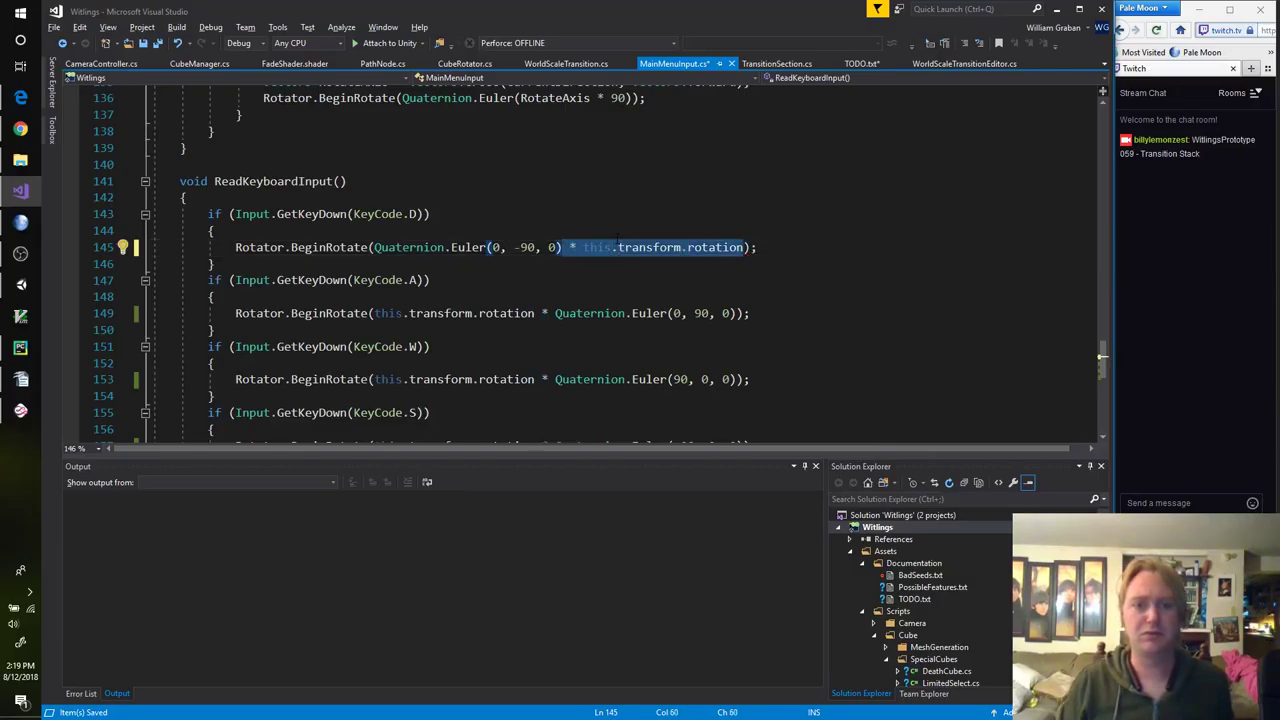
pyautogui.hotkey('ctrl', 'c')
# Step: Append '* this.transform.rotation' after the Euler calls on lines 149, 153 and 157
pyautogui.press('Down')
pyautogui.press('Down')
pyautogui.press('Down')
pyautogui.press('Down')
pyautogui.press('End')
pyautogui.press('Left')
pyautogui.press('Left')
pyautogui.hotkey('ctrl', 'v')
pyautogui.press('Down')
pyautogui.press('Down')
pyautogui.press('Down')
pyautogui.press('Down')
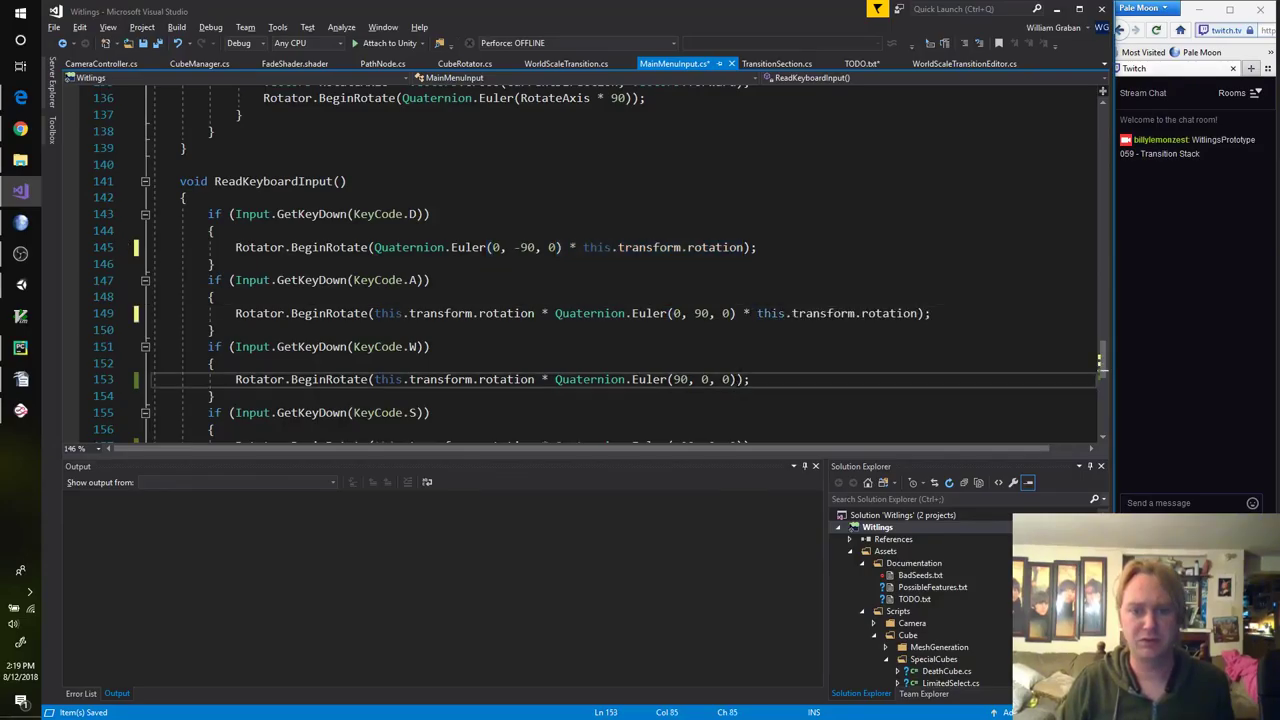
pyautogui.hotkey('ctrl', 'v')
pyautogui.scroll(-1, 600, 260)
pyautogui.press('Down')
pyautogui.press('Down')
pyautogui.press('Down')
pyautogui.press('Down')
pyautogui.press('Left')
pyautogui.press('Left')
pyautogui.hotkey('ctrl', 'v')
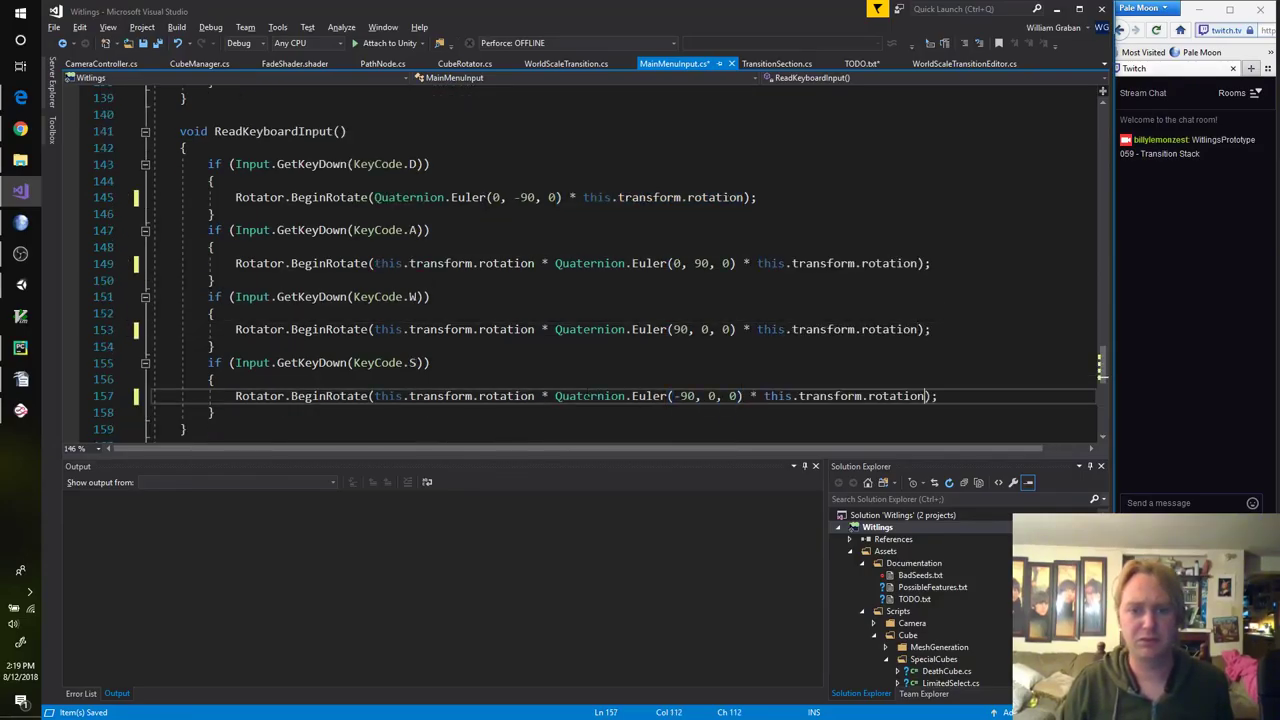
# Step: Delete the leading 'this.transform.rotation *' on lines 157, 153 and 149, and save
pyautogui.moveTo(555, 396); pyautogui.dragTo(374, 396)
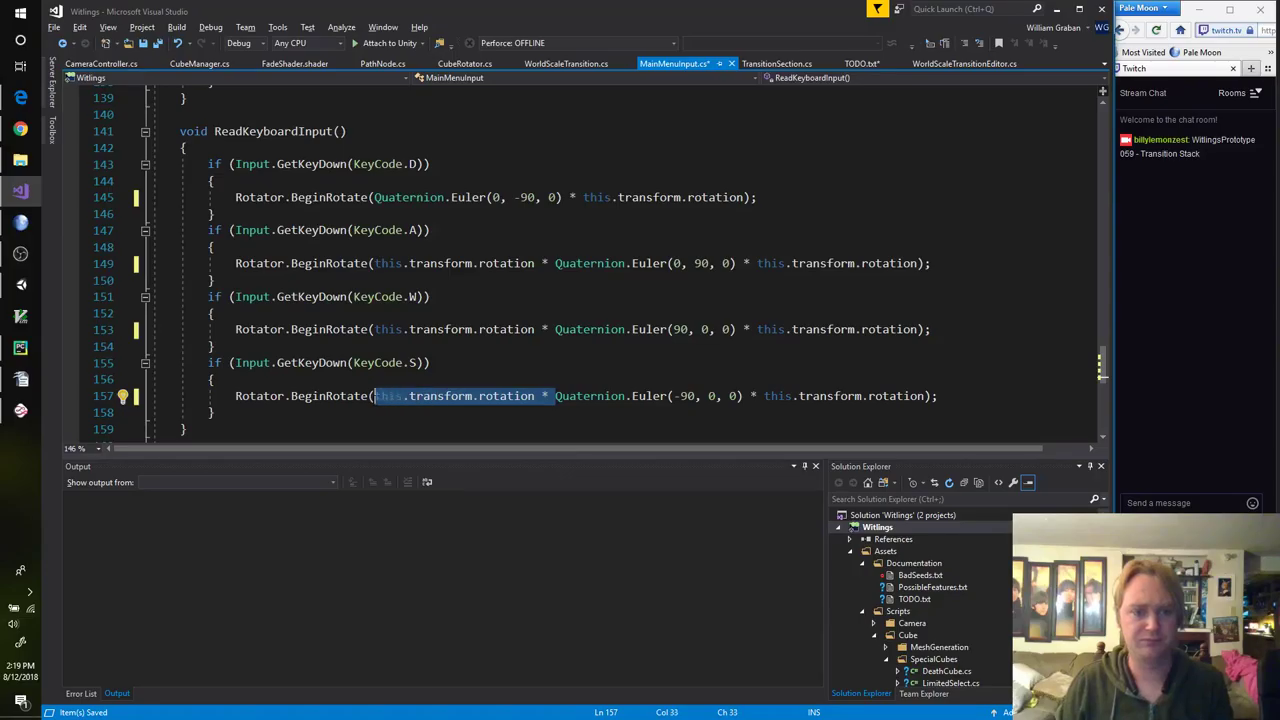
pyautogui.press('Delete')
pyautogui.doubleClick(388, 330)
pyautogui.hotkey('ctrl', 'shift', 'Right')
pyautogui.hotkey('ctrl', 'shift', 'Right')
pyautogui.hotkey('ctrl', 'shift', 'Right')
pyautogui.hotkey('ctrl', 'shift', 'Right')
pyautogui.hotkey('ctrl', 'shift', 'Right')
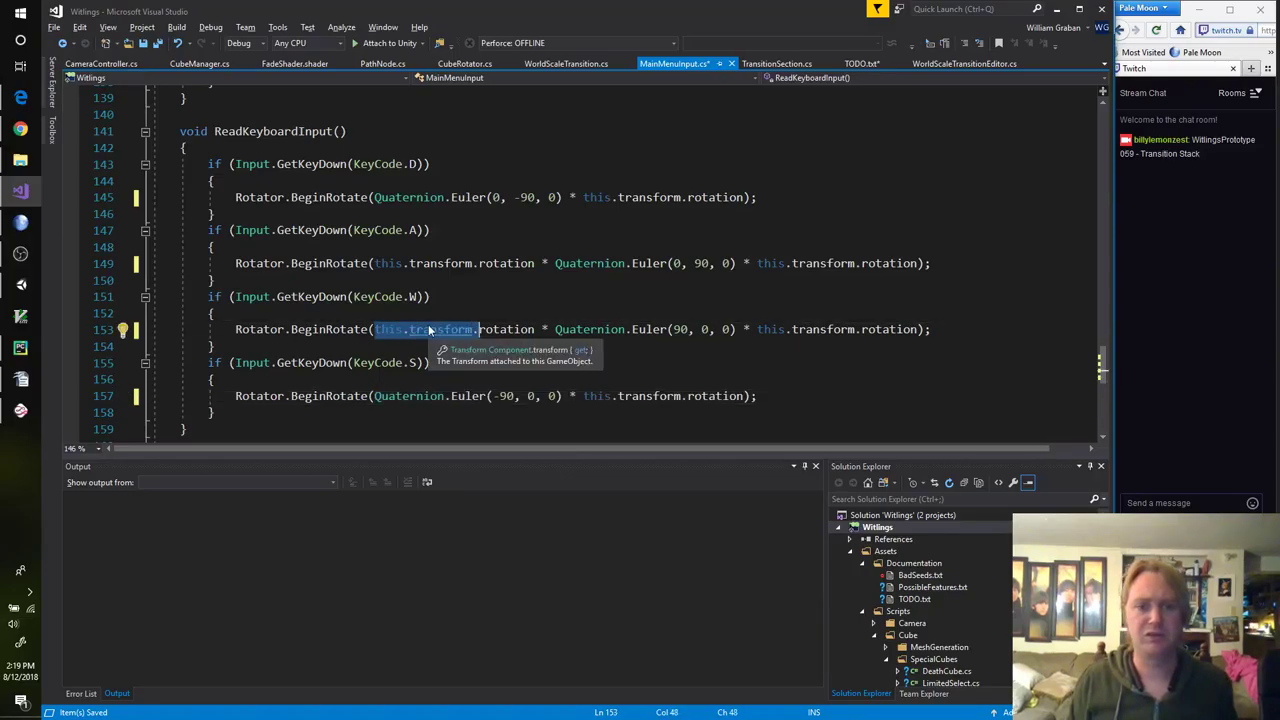
pyautogui.press('Delete')
pyautogui.press('Up')
pyautogui.press('Up')
pyautogui.press('Up')
pyautogui.press('Up')
pyautogui.hotkey('ctrl', 'shift', 'Right')
pyautogui.hotkey('ctrl', 'shift', 'Right')
pyautogui.hotkey('ctrl', 'shift', 'Right')
pyautogui.hotkey('ctrl', 'shift', 'Right')
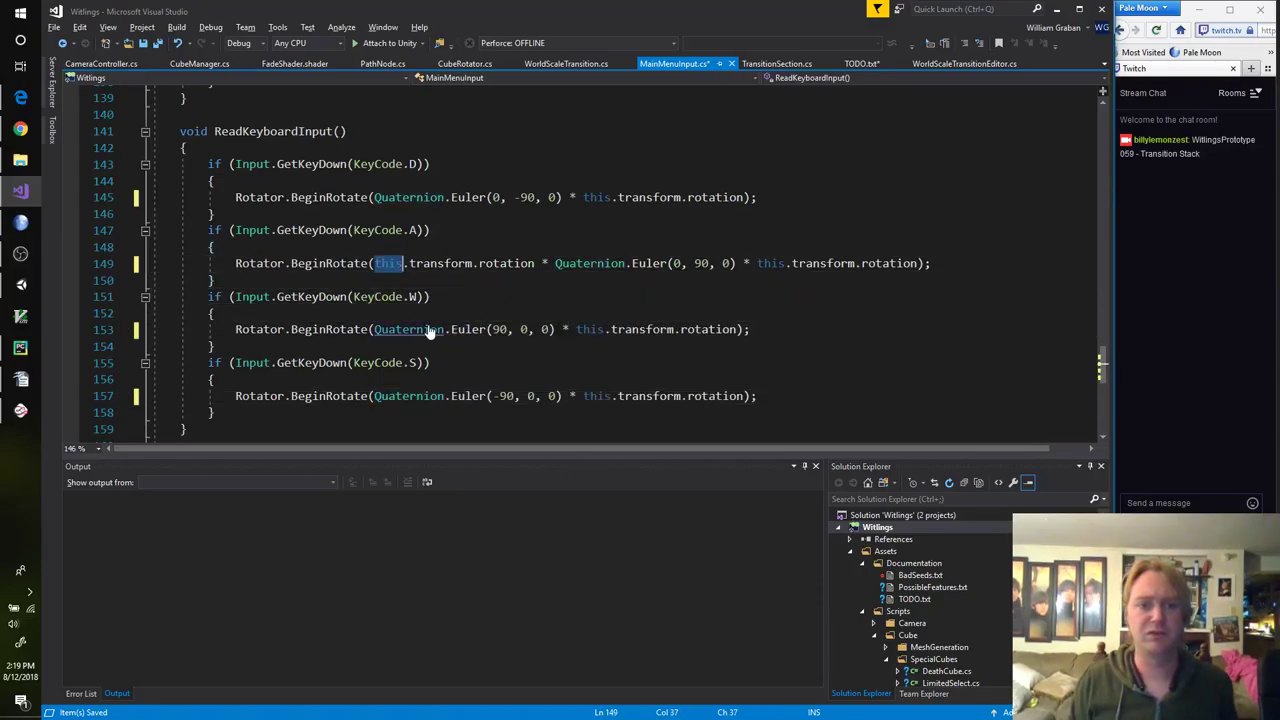
pyautogui.hotkey('ctrl', 'shift', 'Right')
pyautogui.hotkey('ctrl', 'shift', 'Right')
pyautogui.press('Delete')
pyautogui.hotkey('ctrl', 's')
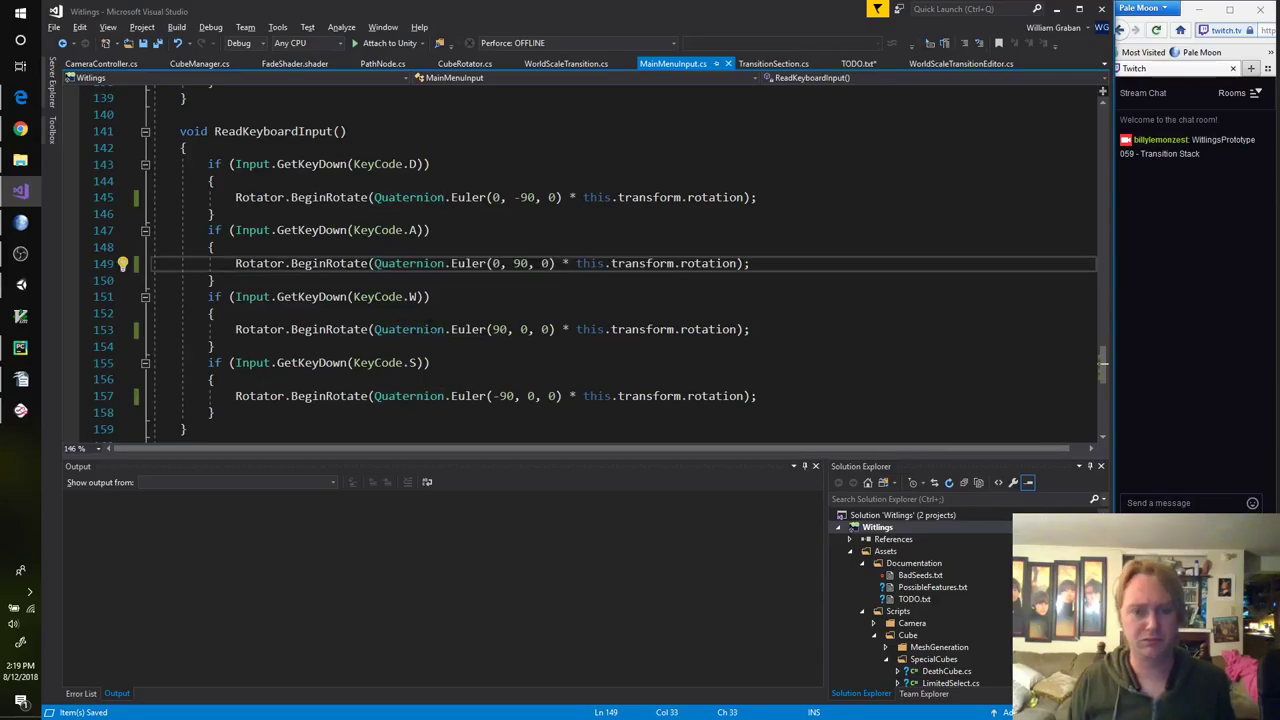
pyautogui.hotkey('alt', 'Tab')
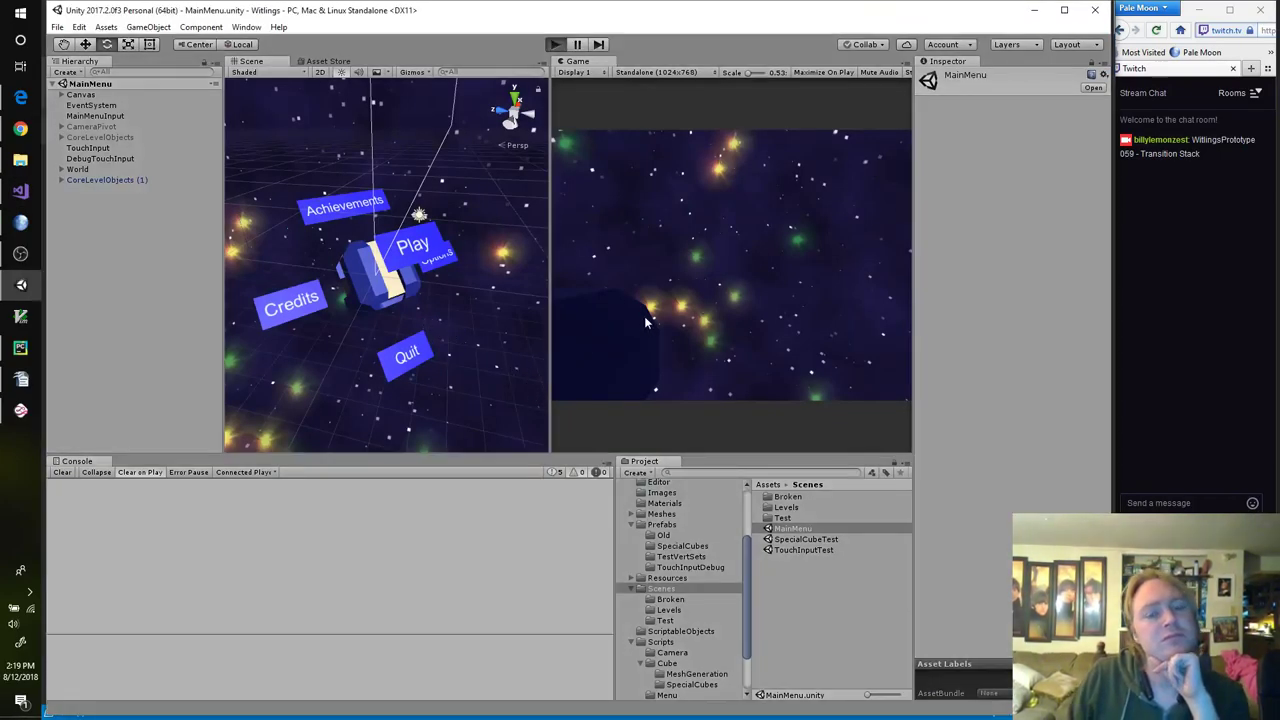
# Step: Briefly run the main menu in play mode, then go back to MainMenuInput.cs
pyautogui.hotkey('ctrl', 'p')
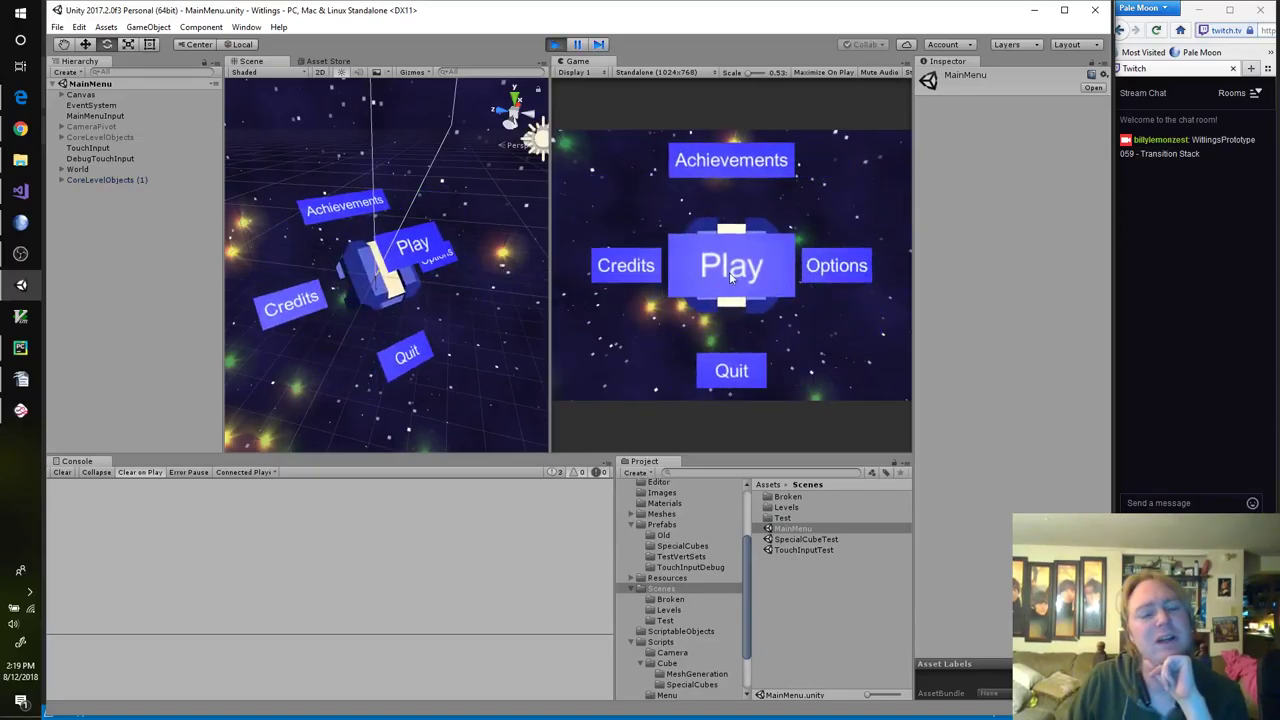
pyautogui.click(555, 44)
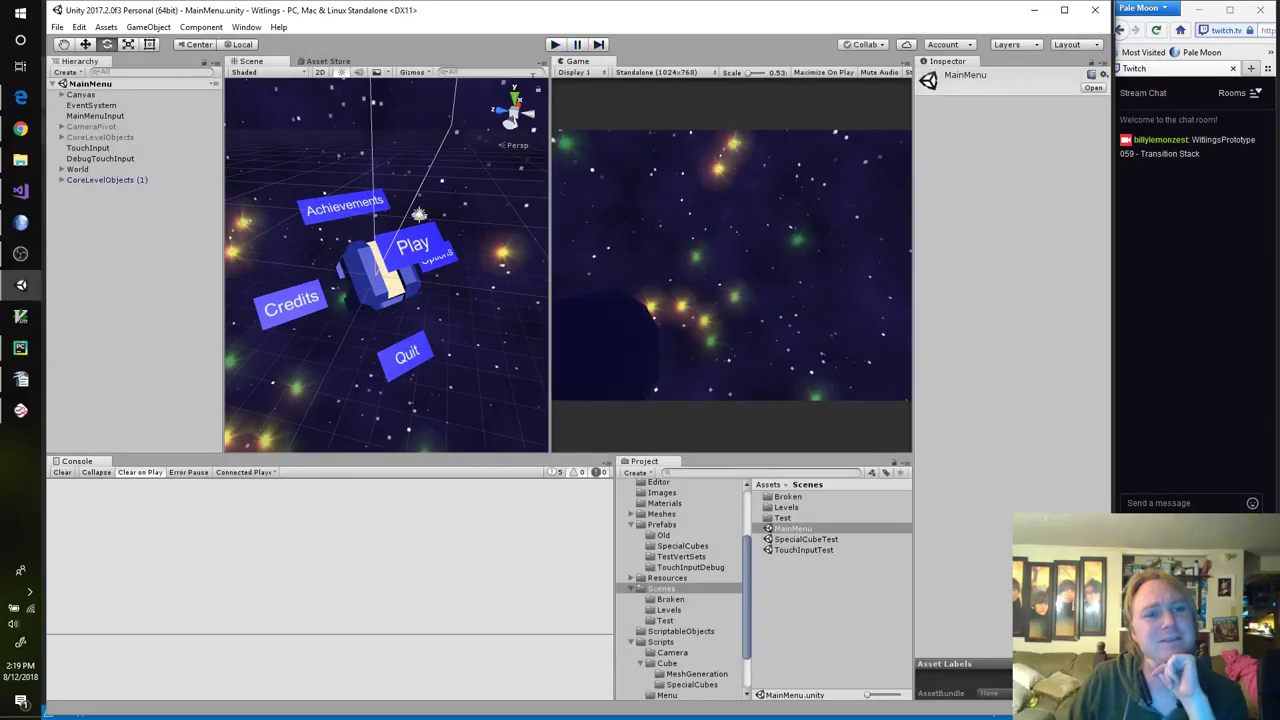
pyautogui.click(20, 191)
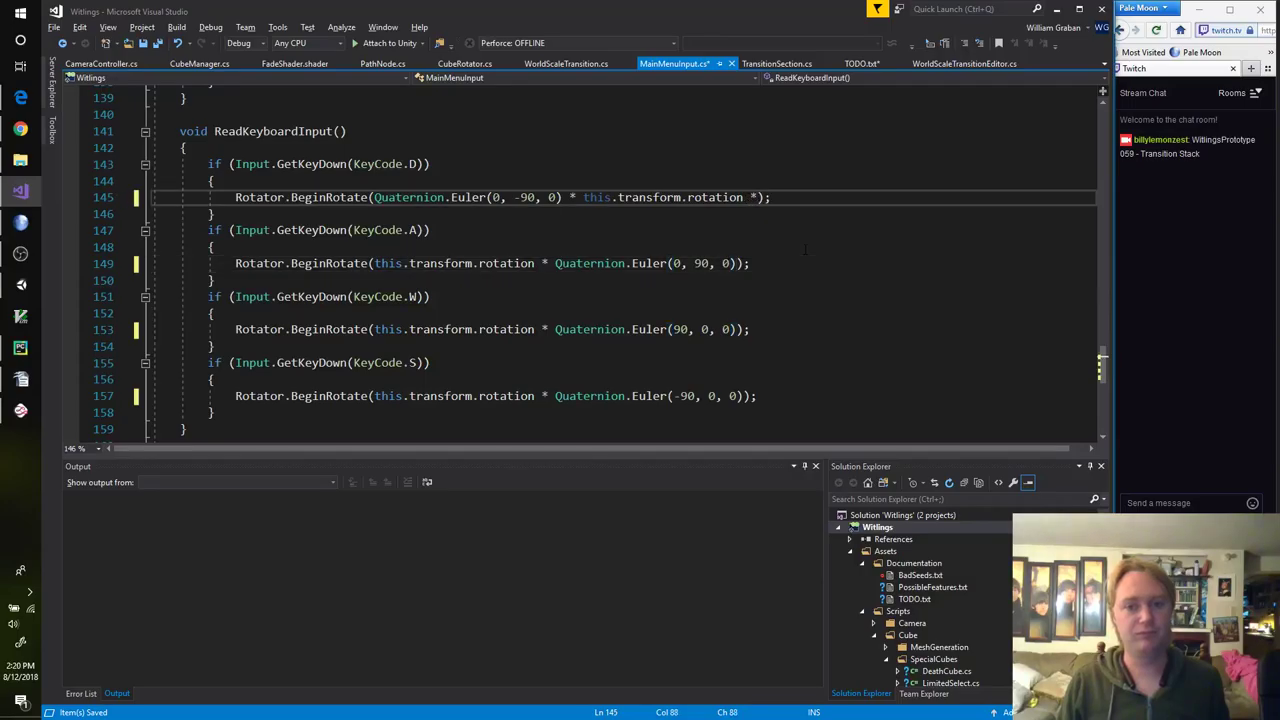
# Step: On line 145, move the transform rotation term before the Quaternion.Euler call
pyautogui.hotkey('ctrl', 'shift', 'Left')
pyautogui.hotkey('ctrl', 'shift', 'Left')
pyautogui.hotkey('ctrl', 'shift', 'Left')
pyautogui.hotkey('ctrl', 'shift', 'Left')
pyautogui.hotkey('ctrl', 'shift', 'Left')
pyautogui.hotkey('ctrl', 'shift', 'Left')
pyautogui.hotkey('ctrl', 'x')
pyautogui.press('BackSpace')
pyautogui.press('BackSpace')
pyautogui.press('BackSpace')
pyautogui.click(373, 197)
pyautogui.hotkey('ctrl', 'v')
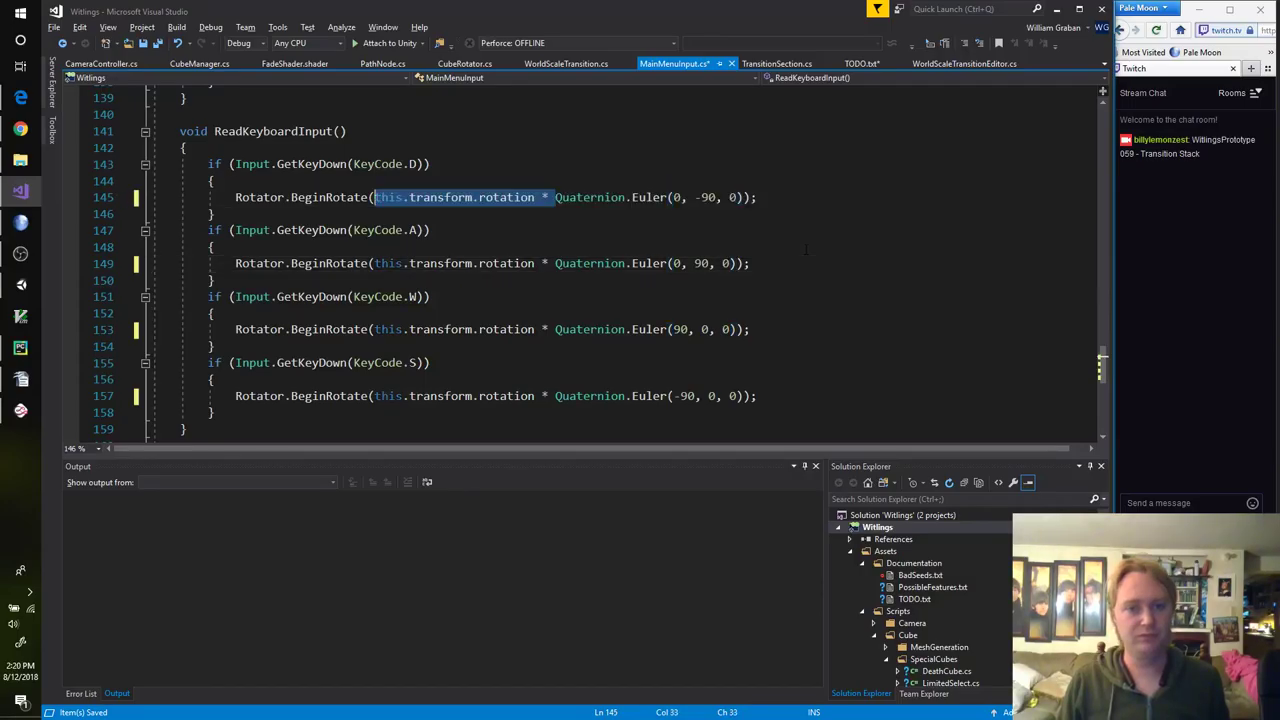
pyautogui.click(493, 197)
# Step: Replace 'this' with 'Rotator' on line 145 and copy the word Rotator
pyautogui.doubleClick(388, 197)
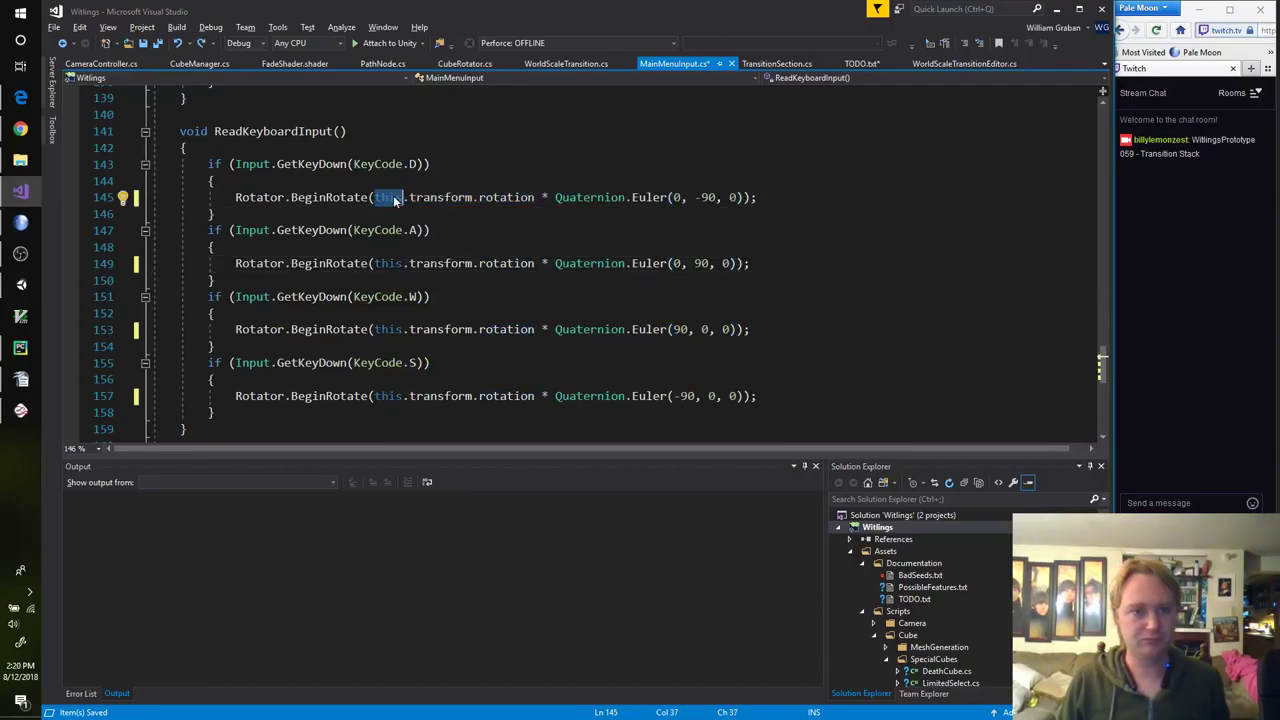
pyautogui.write('Rp')
pyautogui.press('BackSpace')
pyautogui.write('otatpr')
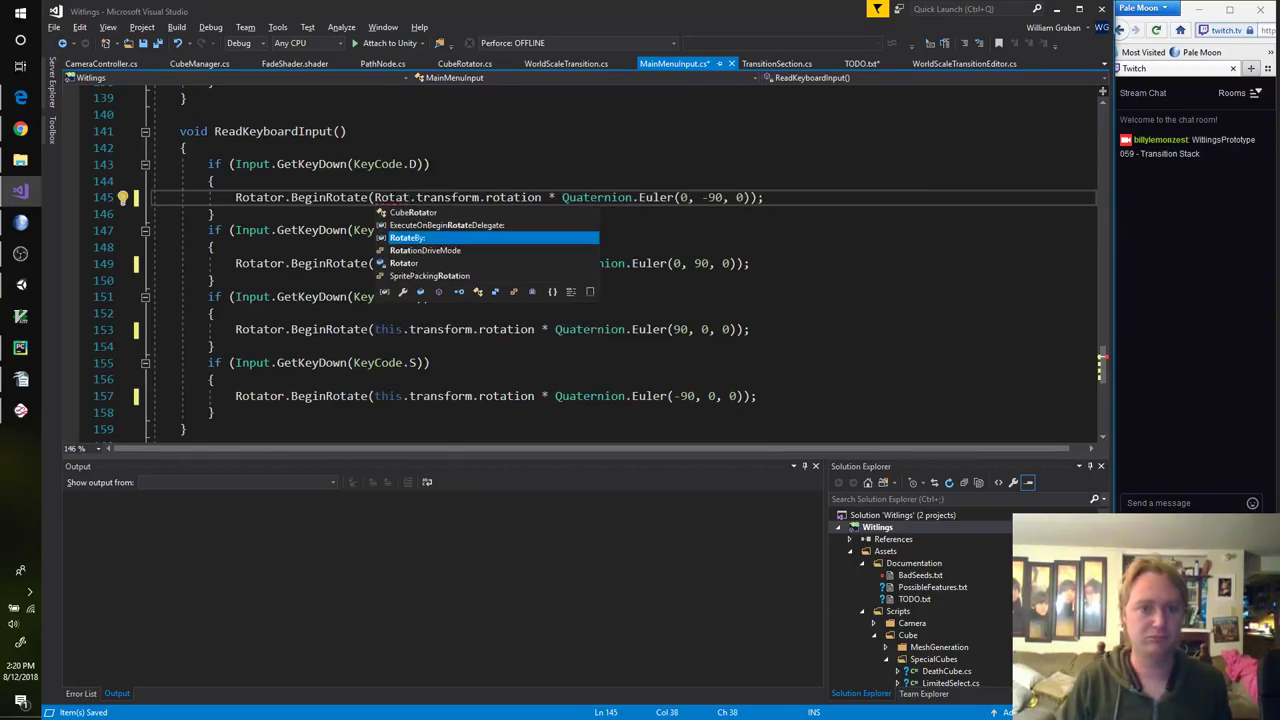
pyautogui.press('BackSpace')
pyautogui.press('BackSpace')
pyautogui.write('or')
pyautogui.doubleClick(394, 197)
pyautogui.hotkey('ctrl', 'c')
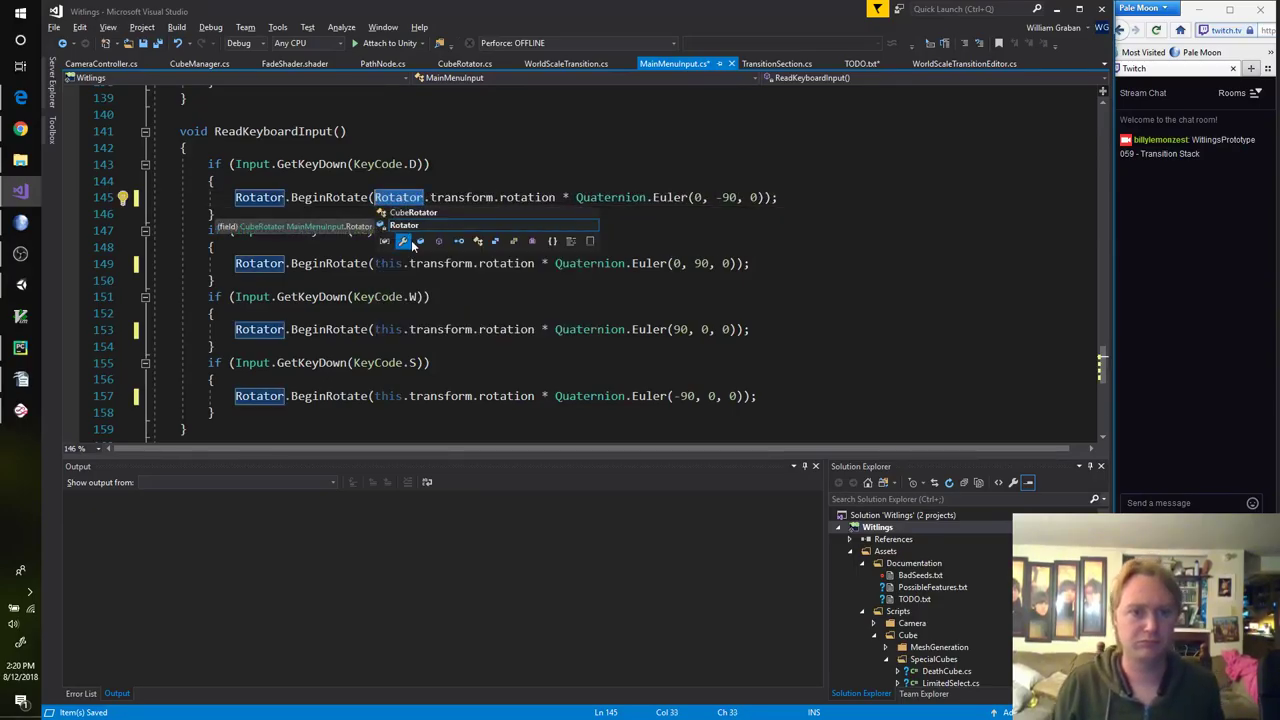
# Step: Replace 'this' with 'Rotator' on lines 149, 153 and 157
pyautogui.doubleClick(388, 263)
pyautogui.hotkey('ctrl', 'v')
pyautogui.doubleClick(388, 329)
pyautogui.hotkey('ctrl', 'v')
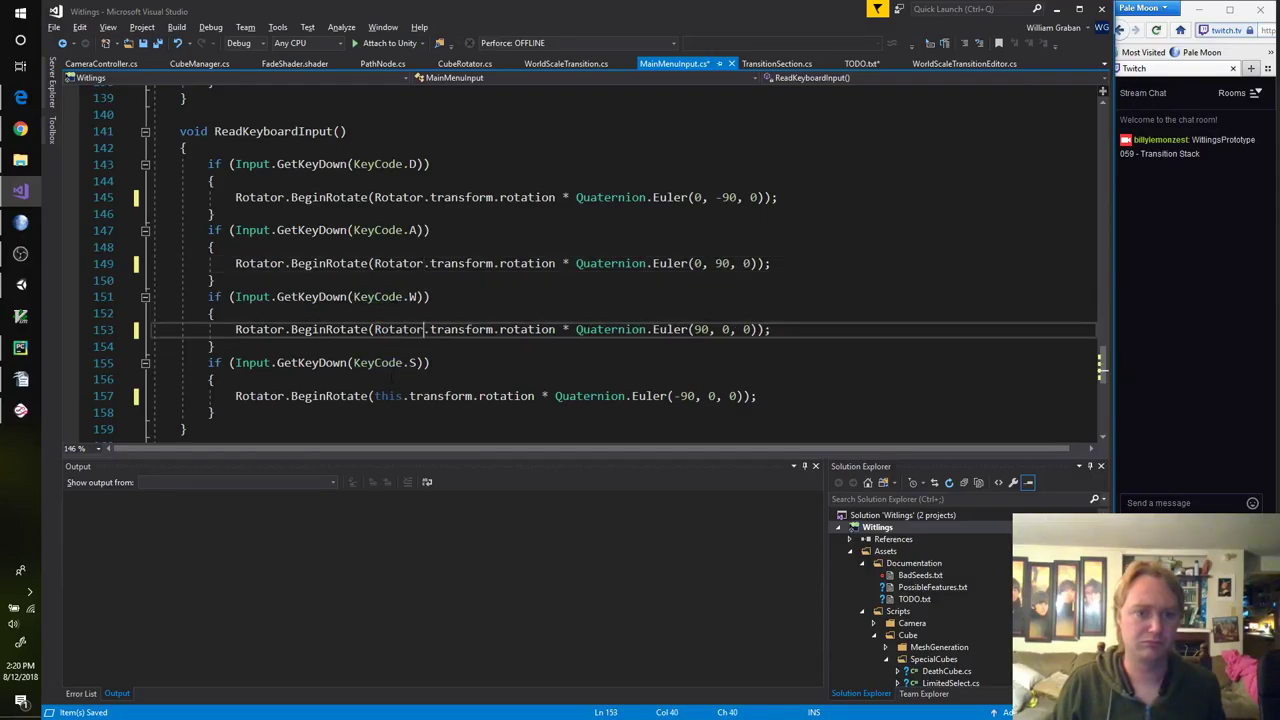
pyautogui.doubleClick(388, 396)
pyautogui.hotkey('ctrl', 'v')
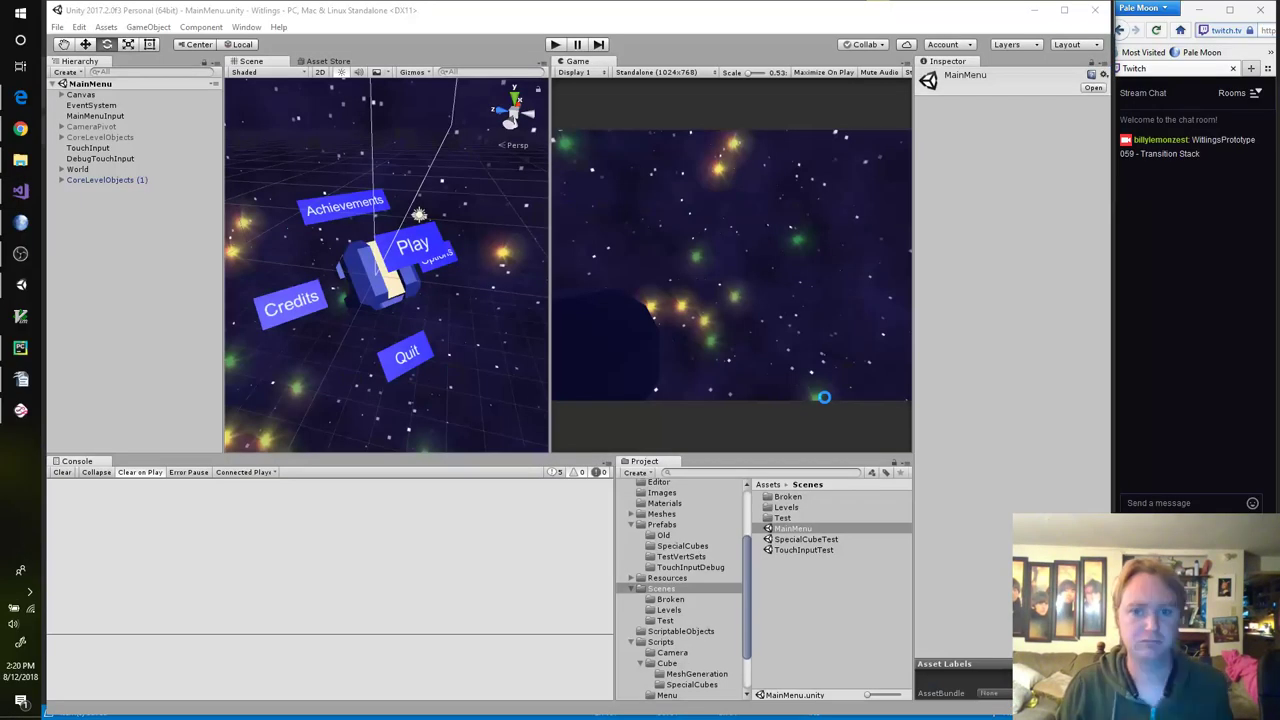
# Step: Back in Unity, start Play mode and select MainMenuCube under World
pyautogui.hotkey('alt', 'Tab')
pyautogui.hotkey('ctrl', 'p')
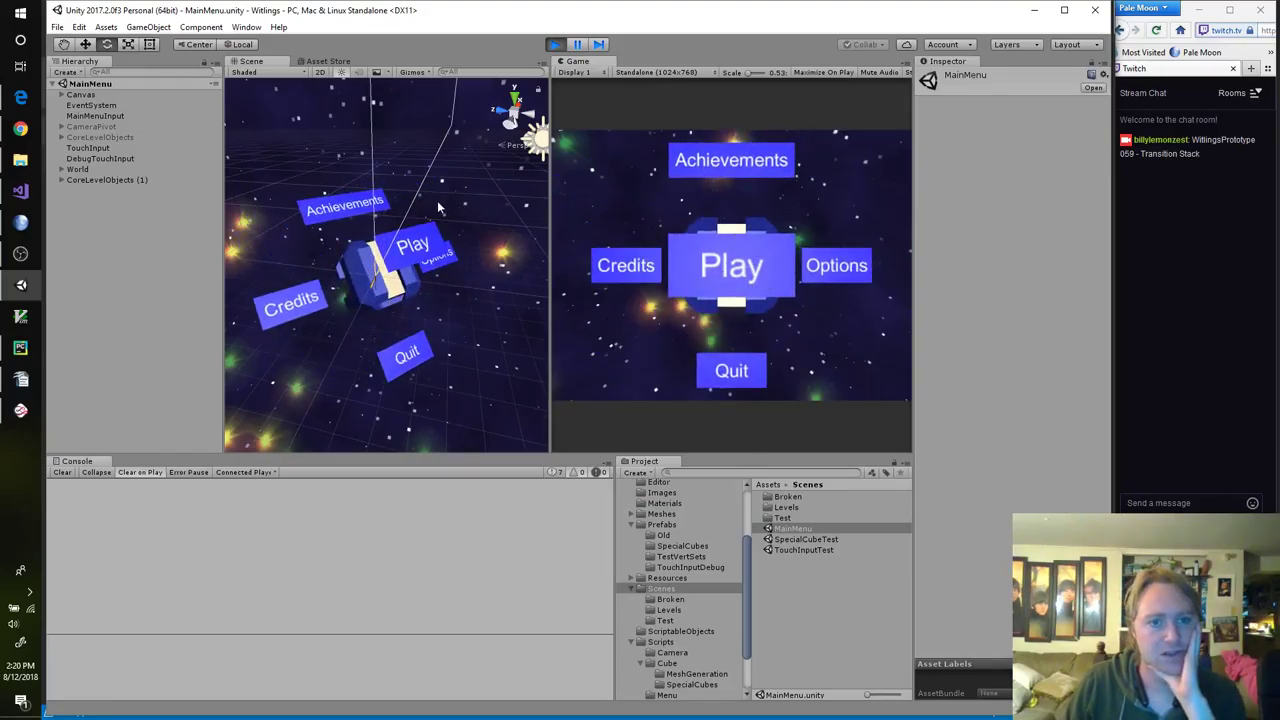
pyautogui.click(62, 169)
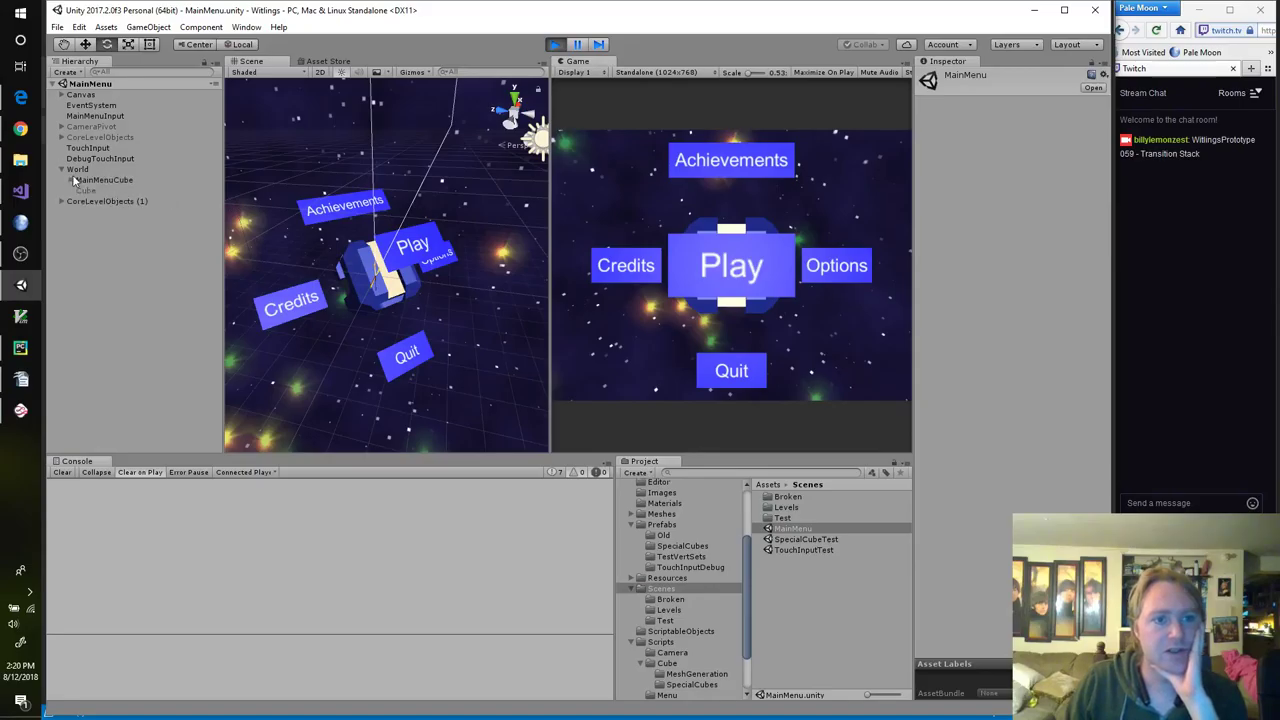
pyautogui.click(87, 180)
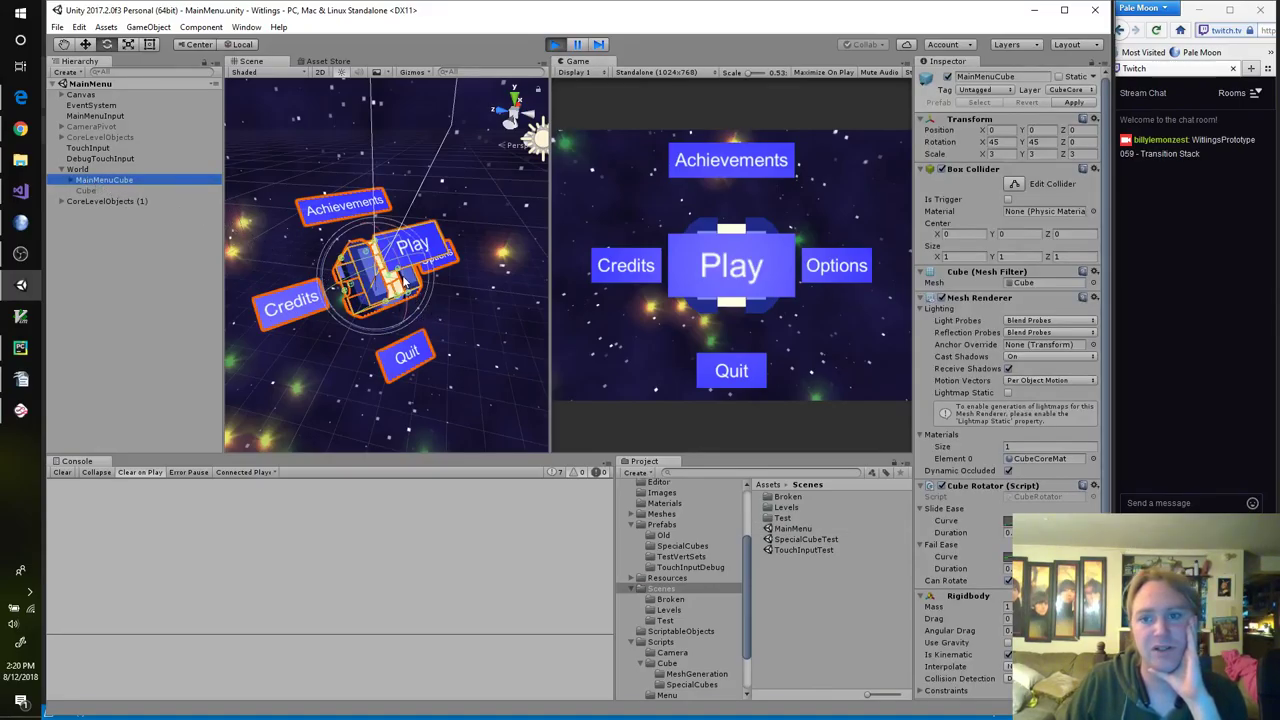
# Step: Rotate MainMenuCube in the Scene view until Quit faces front, then bring up OBS Studio
pyautogui.moveTo(404, 282); pyautogui.dragTo(230, 119)
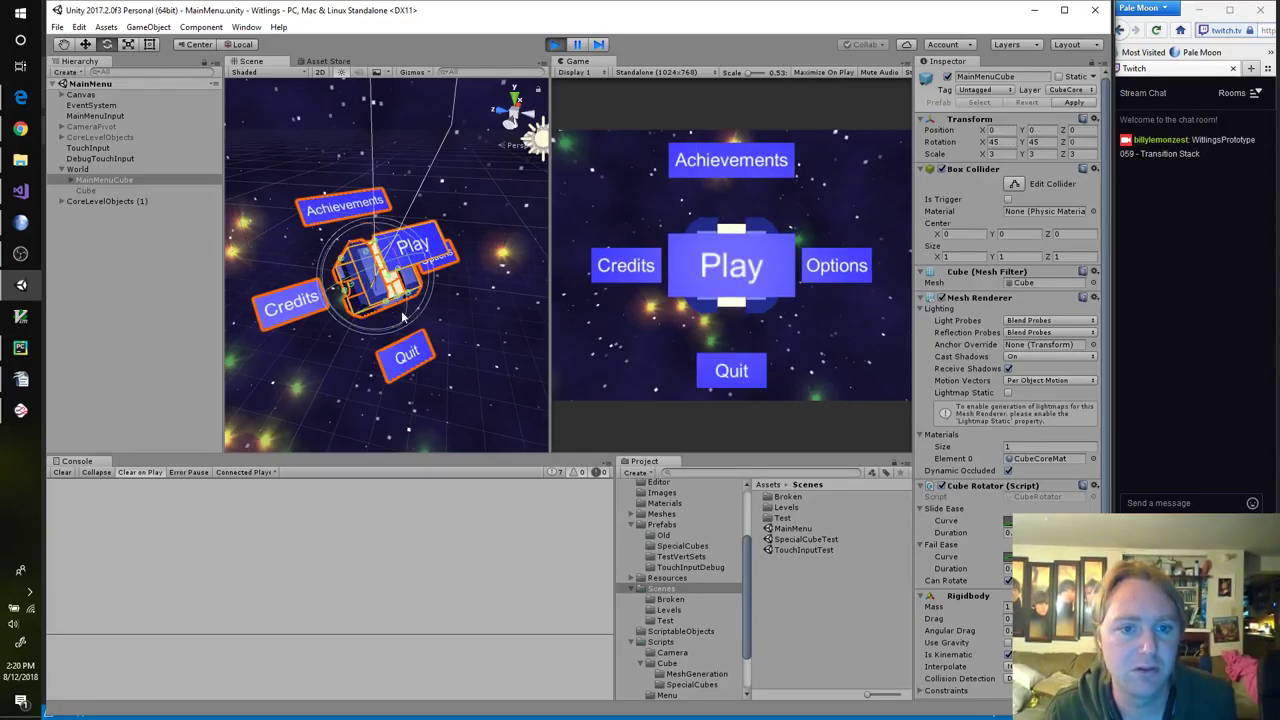
pyautogui.moveTo(405, 318); pyautogui.dragTo(310, 185)
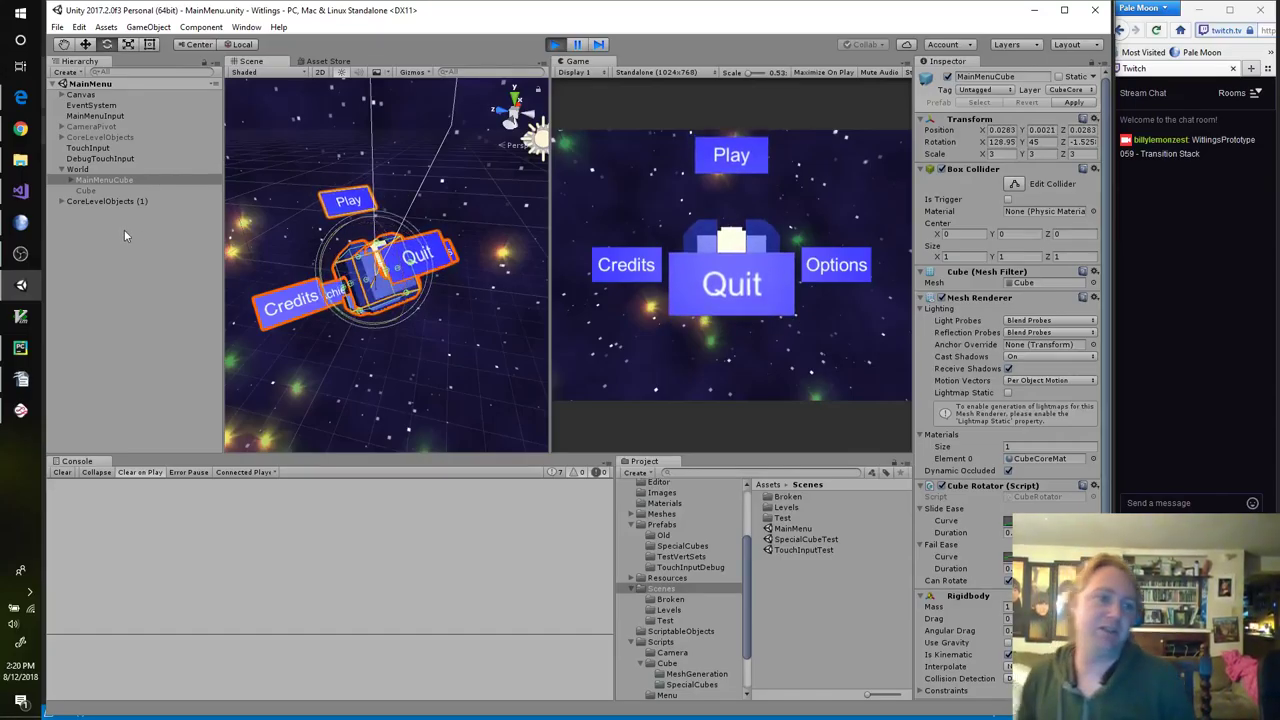
pyautogui.click(22, 254)
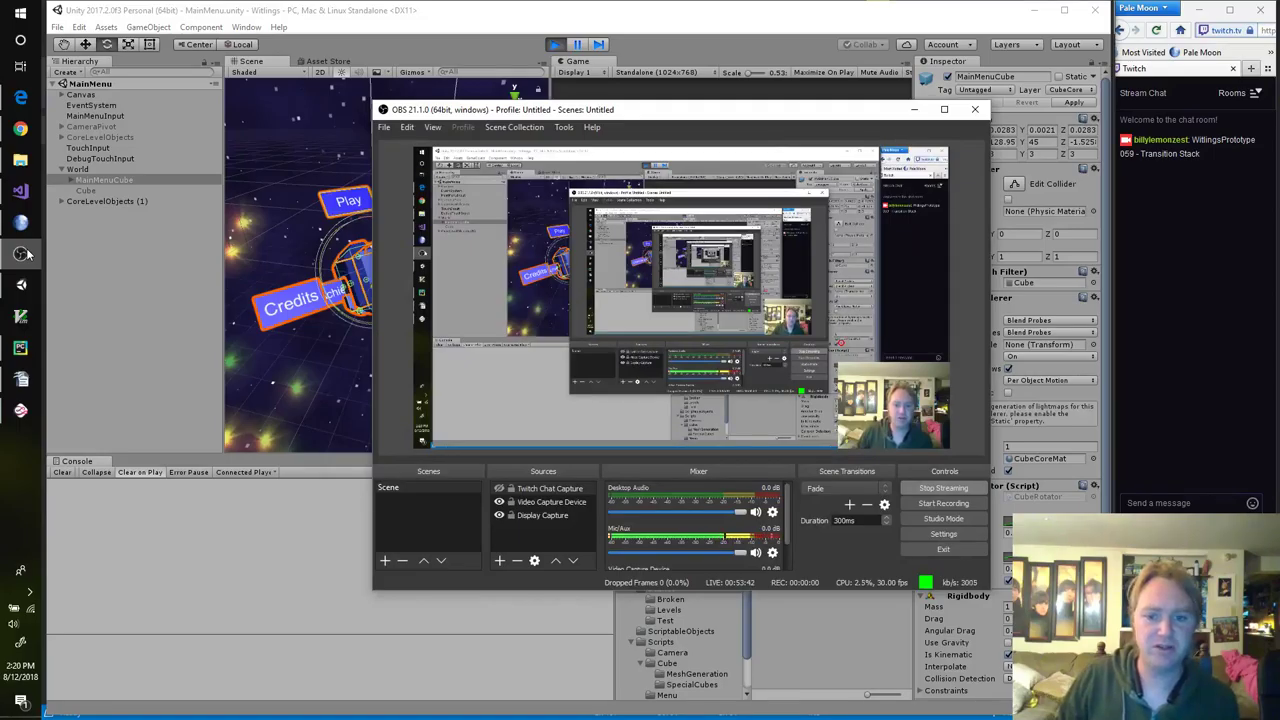
# Step: Minimize OBS Studio to reveal the running Unity editor
pyautogui.click(22, 254)
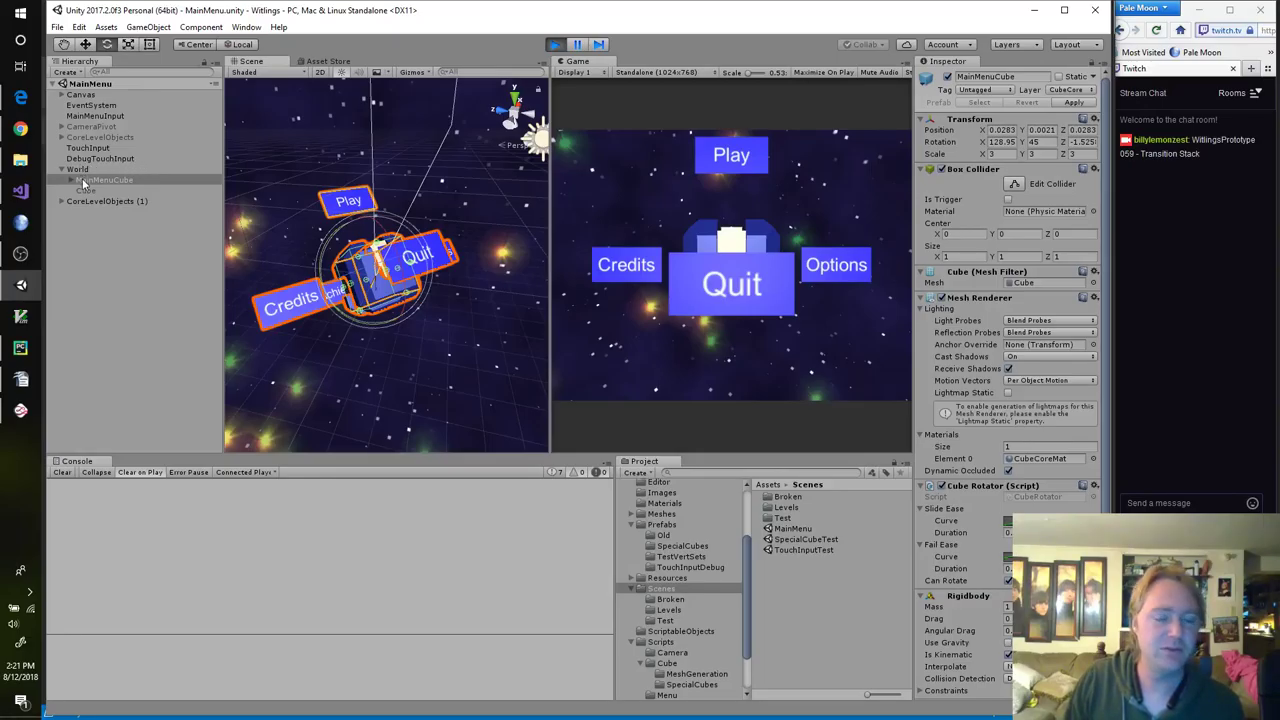
# Step: Expand and collapse CoreLevelObjects (1) to view its children, then switch to Visual Studio
pyautogui.click(61, 201)
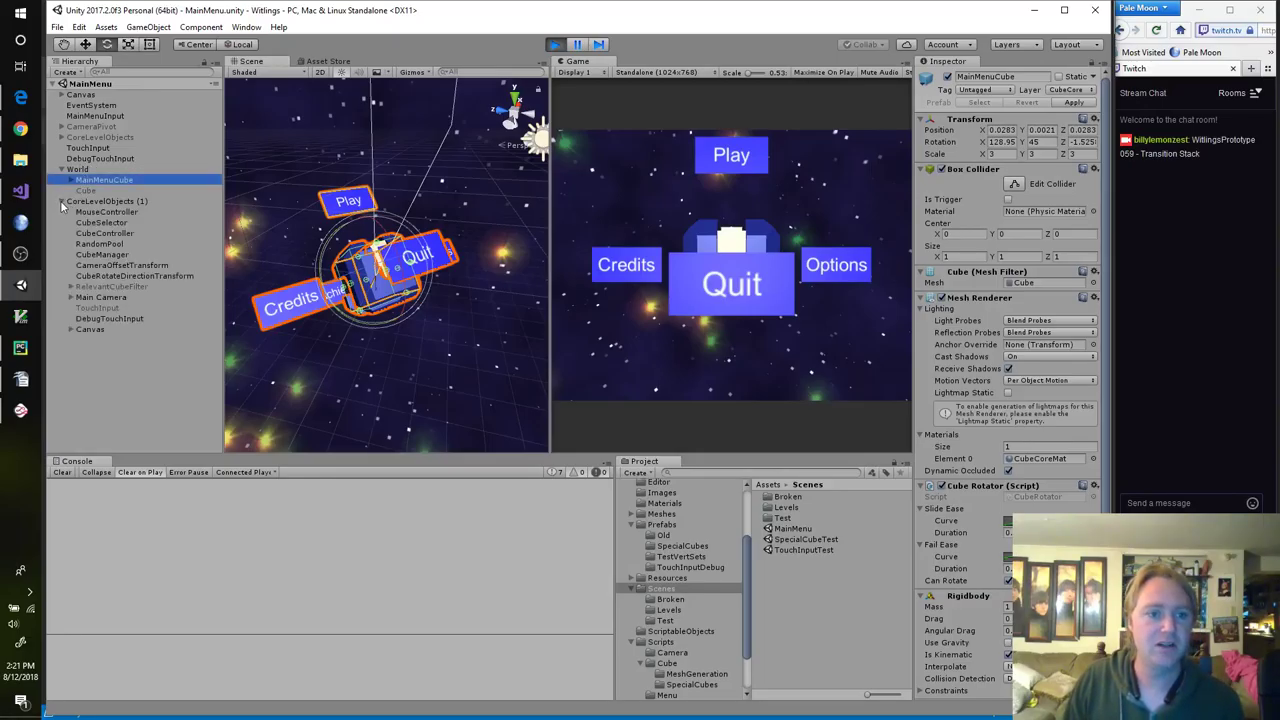
pyautogui.click(61, 201)
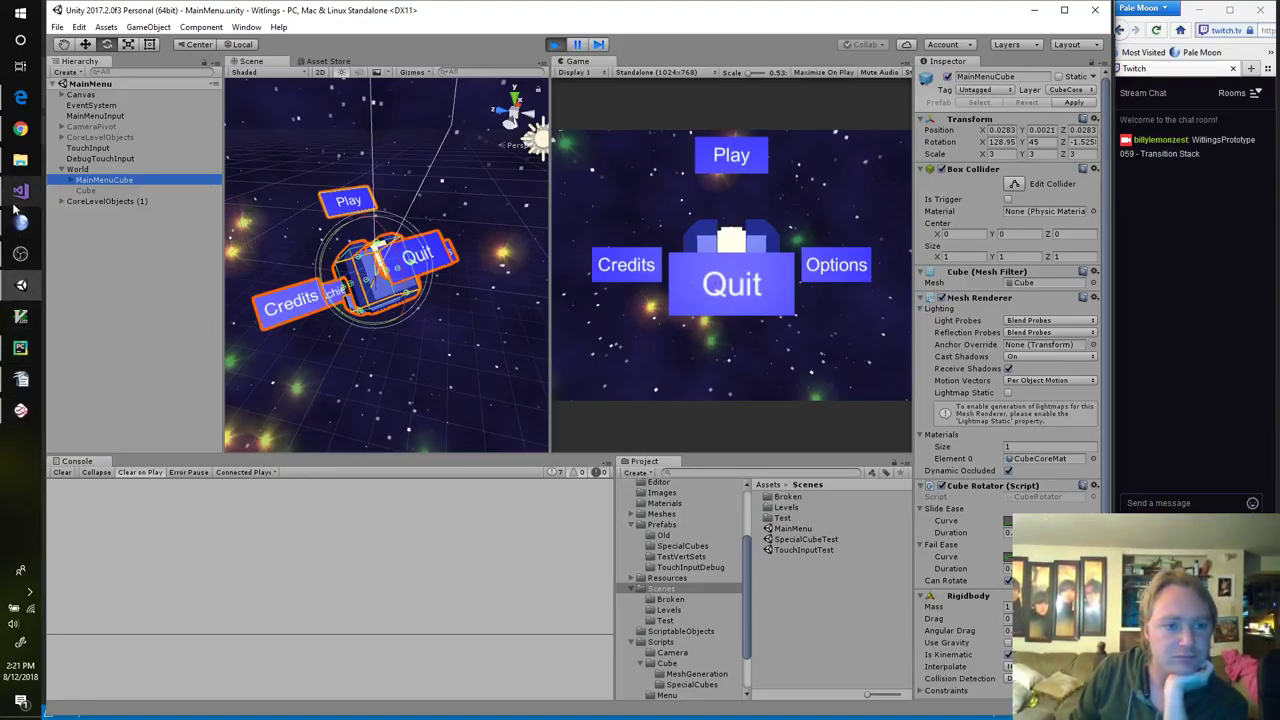
pyautogui.click(20, 191)
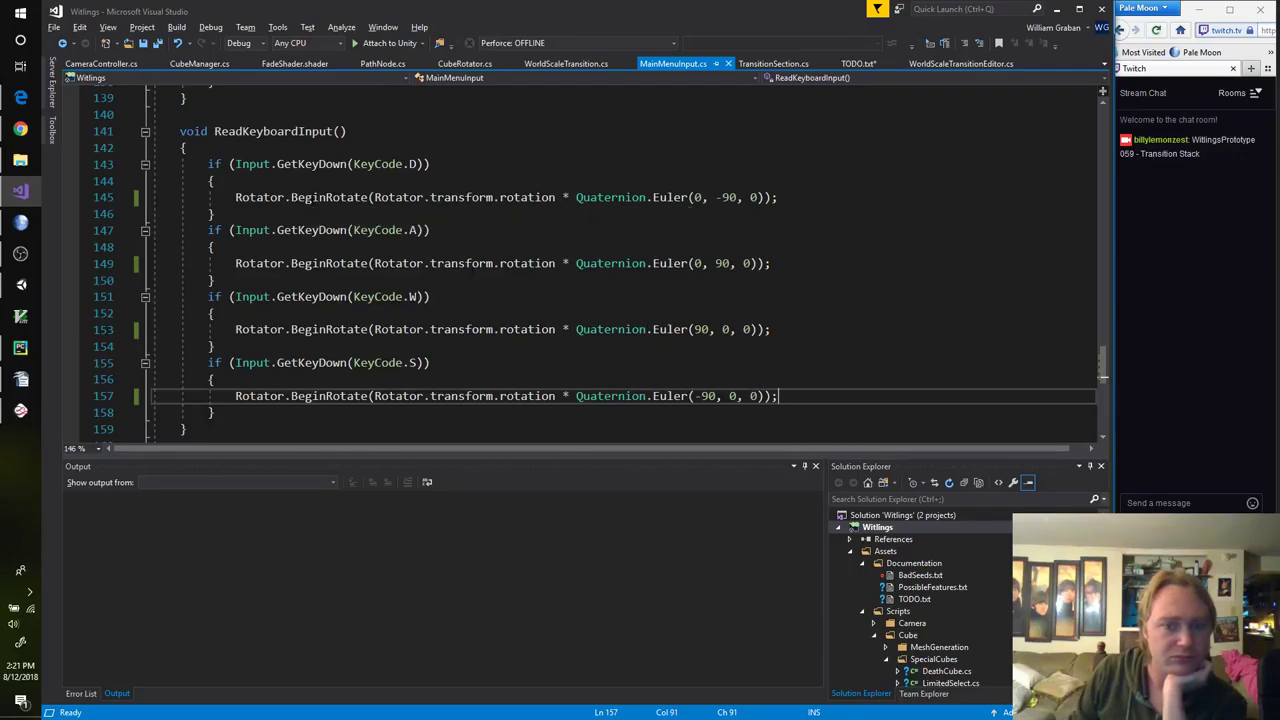
# Step: Go to the BeginRotate definition in CubeRotator.cs and scroll to the rotation code
pyautogui.click(318, 197)
pyautogui.press('F12')
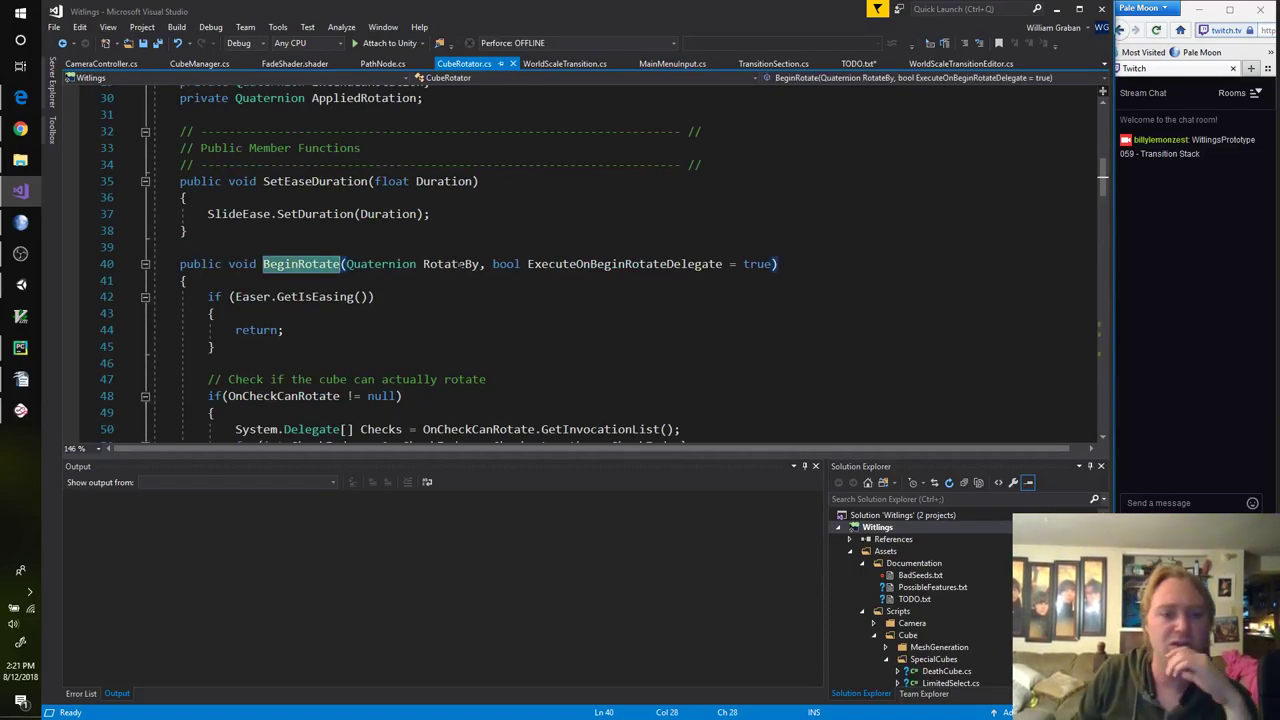
pyautogui.scroll(-10, 460, 263)
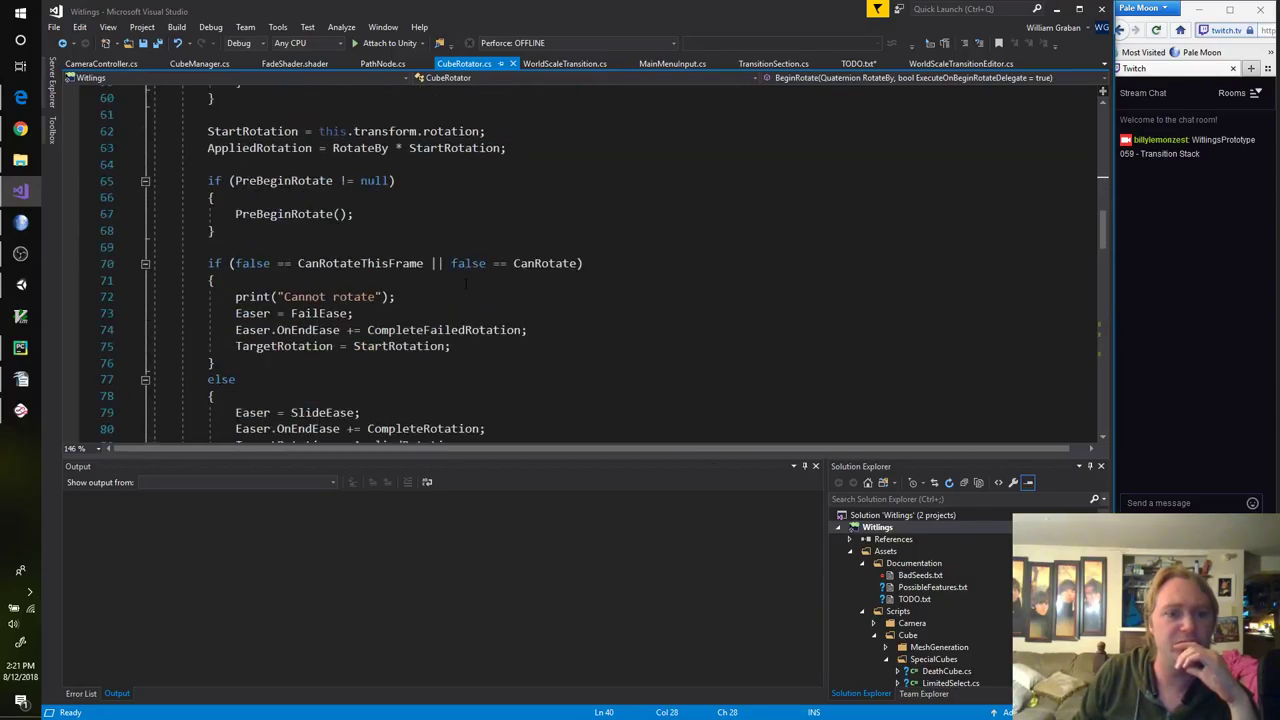
pyautogui.scroll(-2, 465, 285)
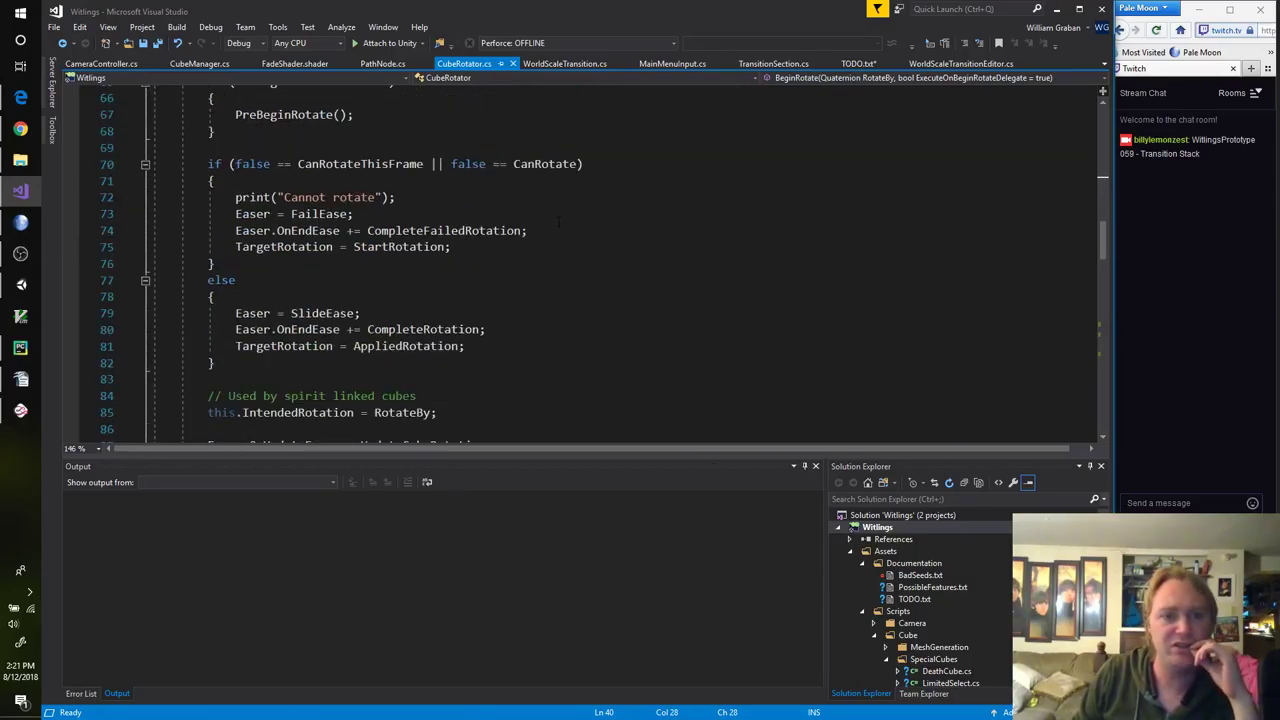
pyautogui.scroll(-3, 559, 222)
pyautogui.scroll(-12, 559, 222)
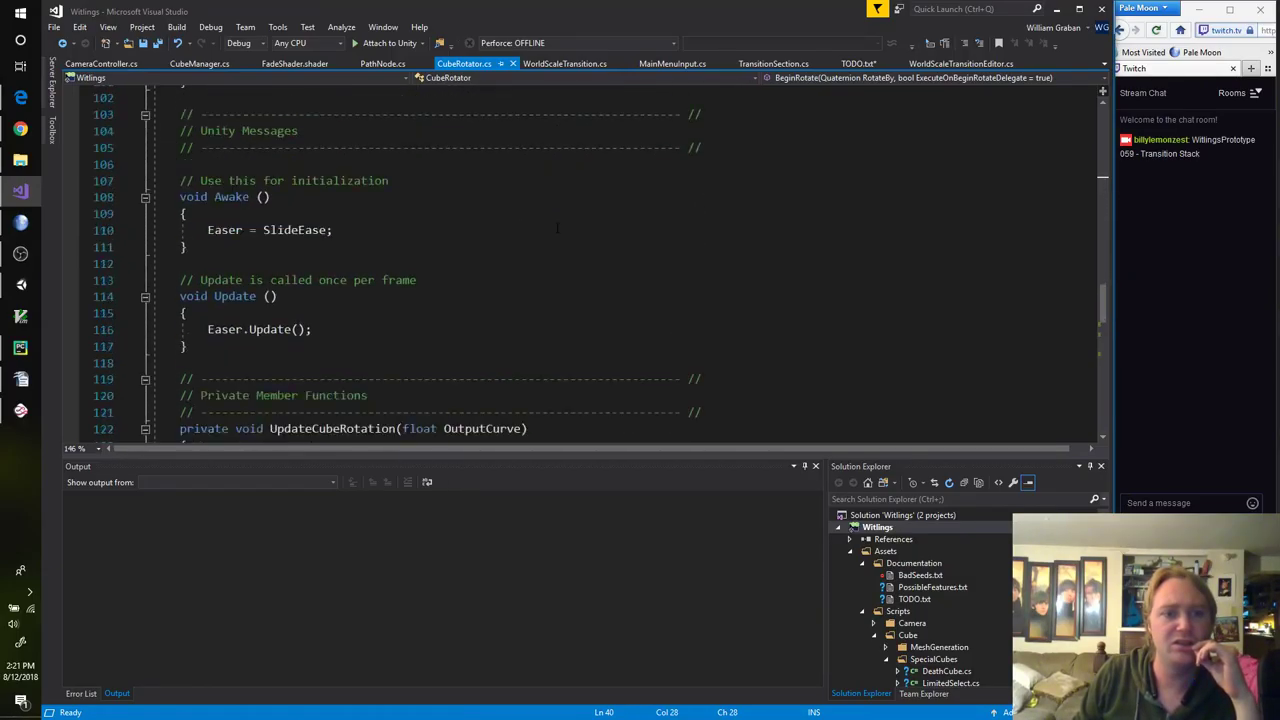
# Step: Change transform.localRotation to transform.rotation on lines 124, 130 and 141, then save CubeRotator.cs
pyautogui.doubleClick(357, 313)
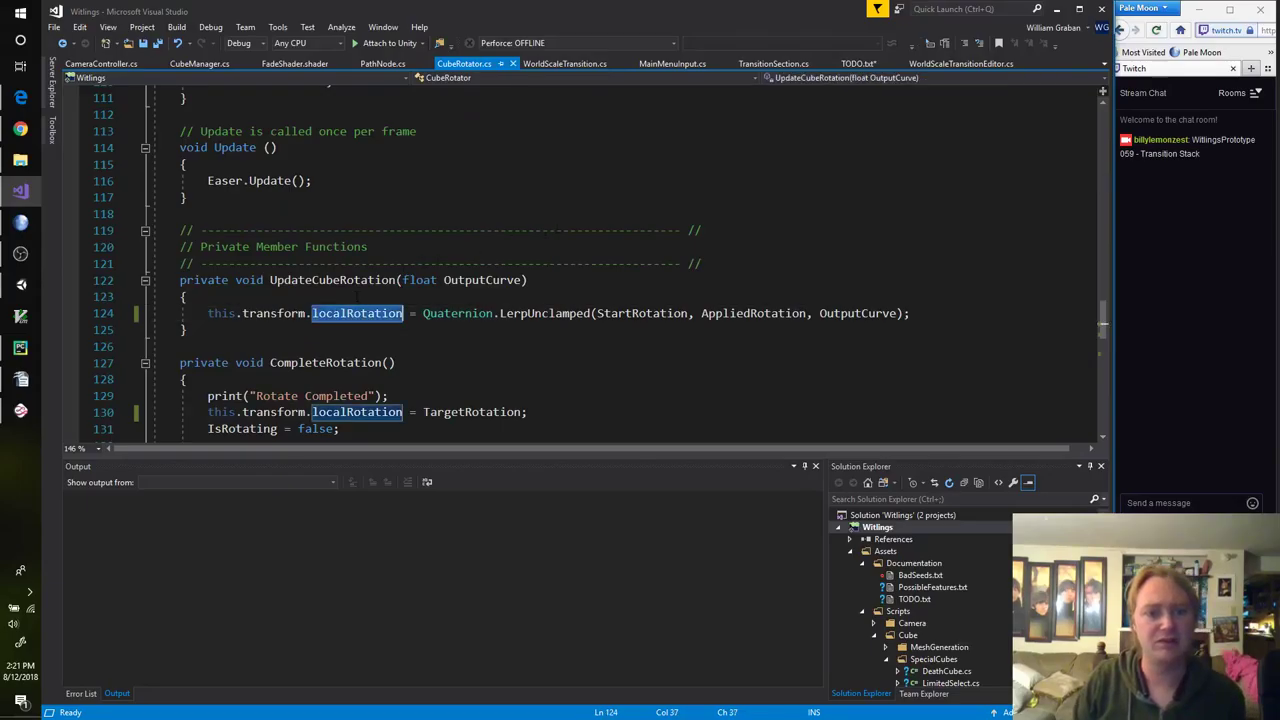
pyautogui.write('rotation')
pyautogui.press('Escape')
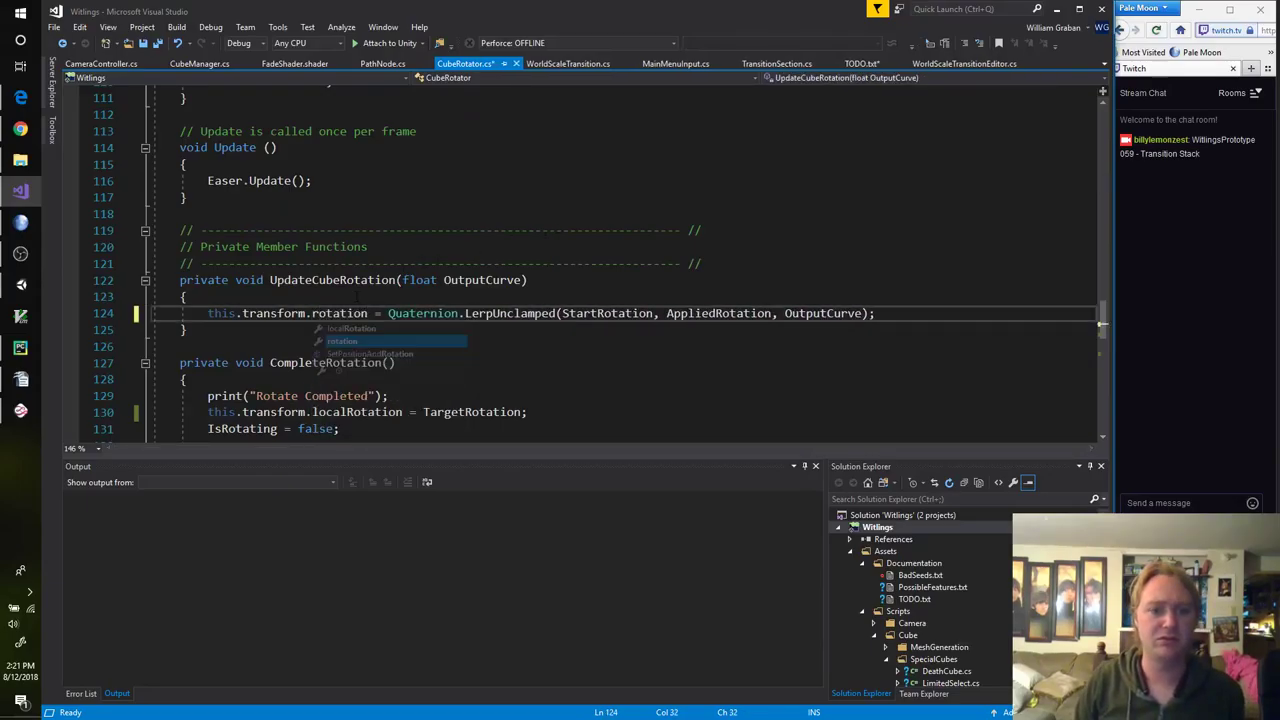
pyautogui.hotkey('ctrl', 'shift', 'Left')
pyautogui.hotkey('ctrl', 'c')
pyautogui.doubleClick(340, 412)
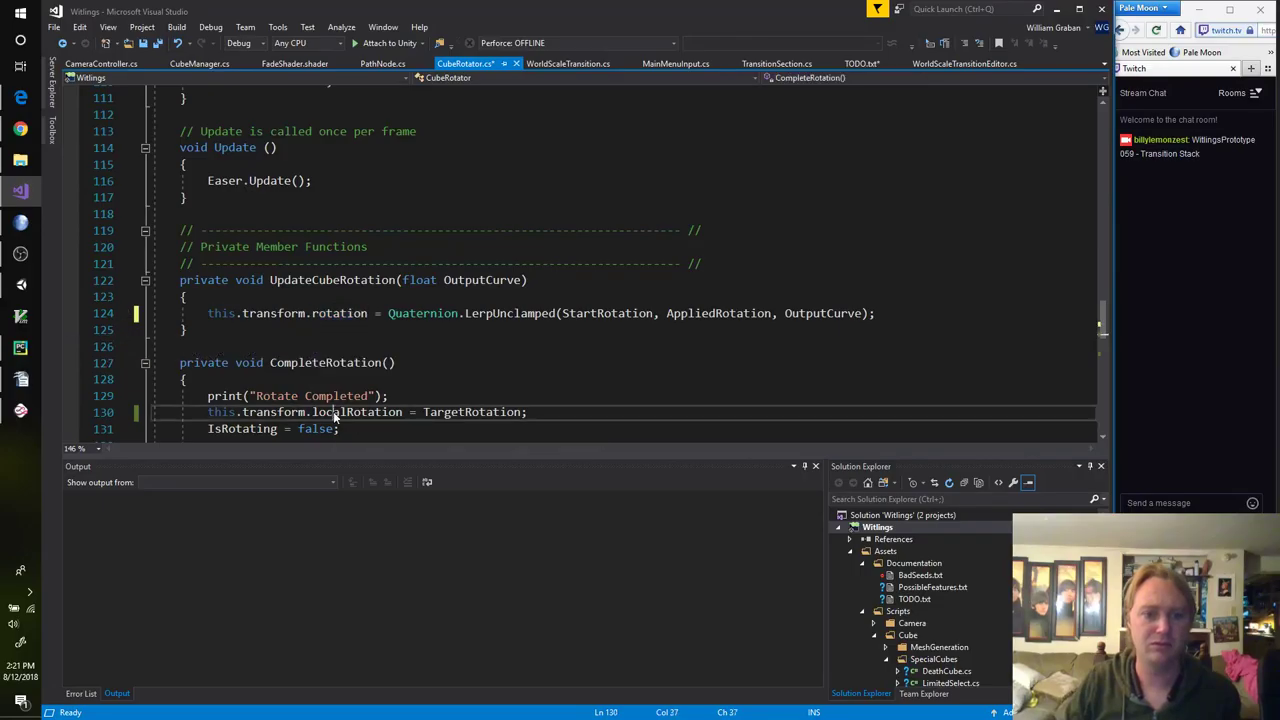
pyautogui.hotkey('ctrl', 'v')
pyautogui.scroll(-5, 449, 322)
pyautogui.doubleClick(340, 346)
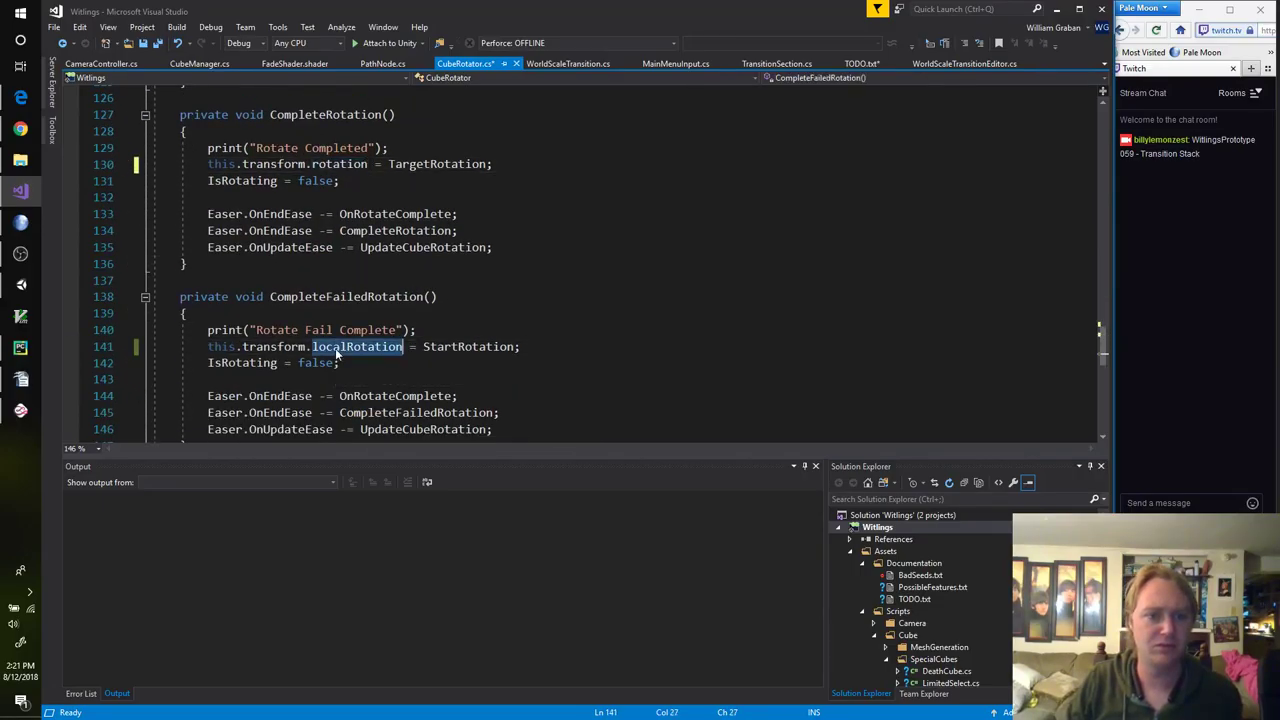
pyautogui.hotkey('ctrl', 'v')
pyautogui.scroll(-4, 511, 364)
pyautogui.scroll(-2, 511, 364)
pyautogui.hotkey('ctrl', 's')
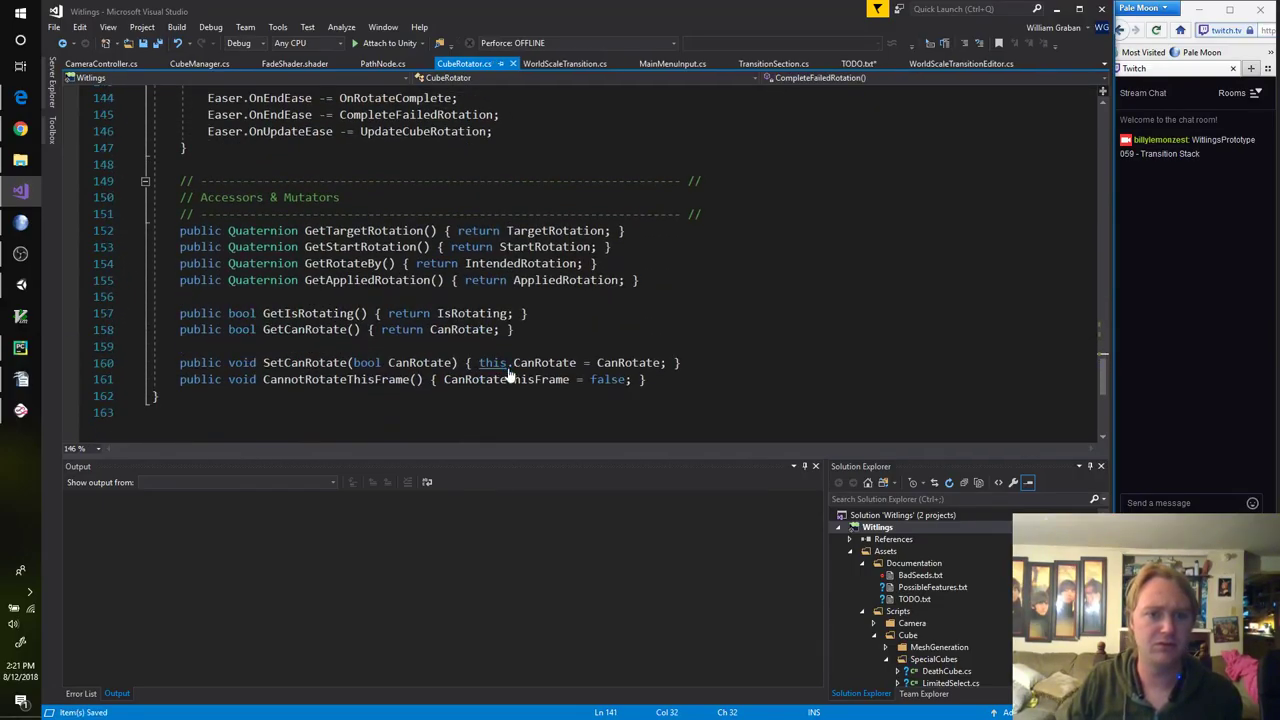
# Step: Scroll back up to check the rotation read into StartRotation on line 62
pyautogui.scroll(7, 392, 363)
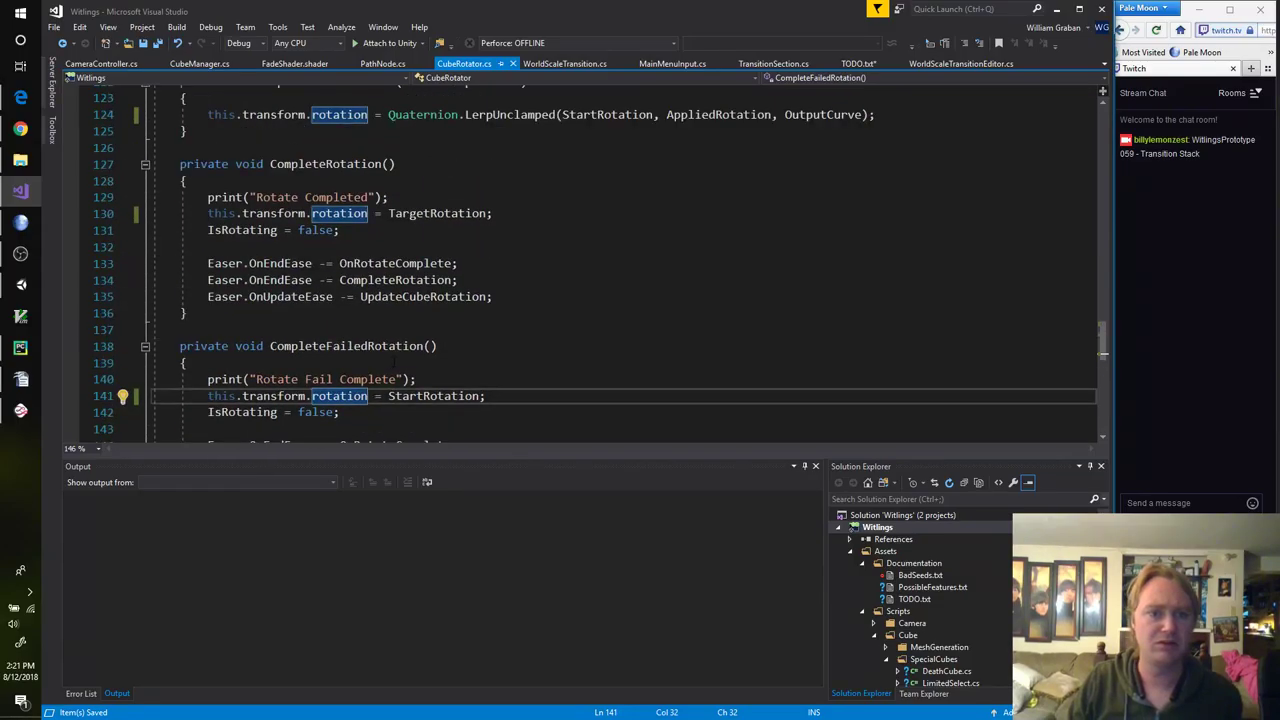
pyautogui.scroll(5, 453, 368)
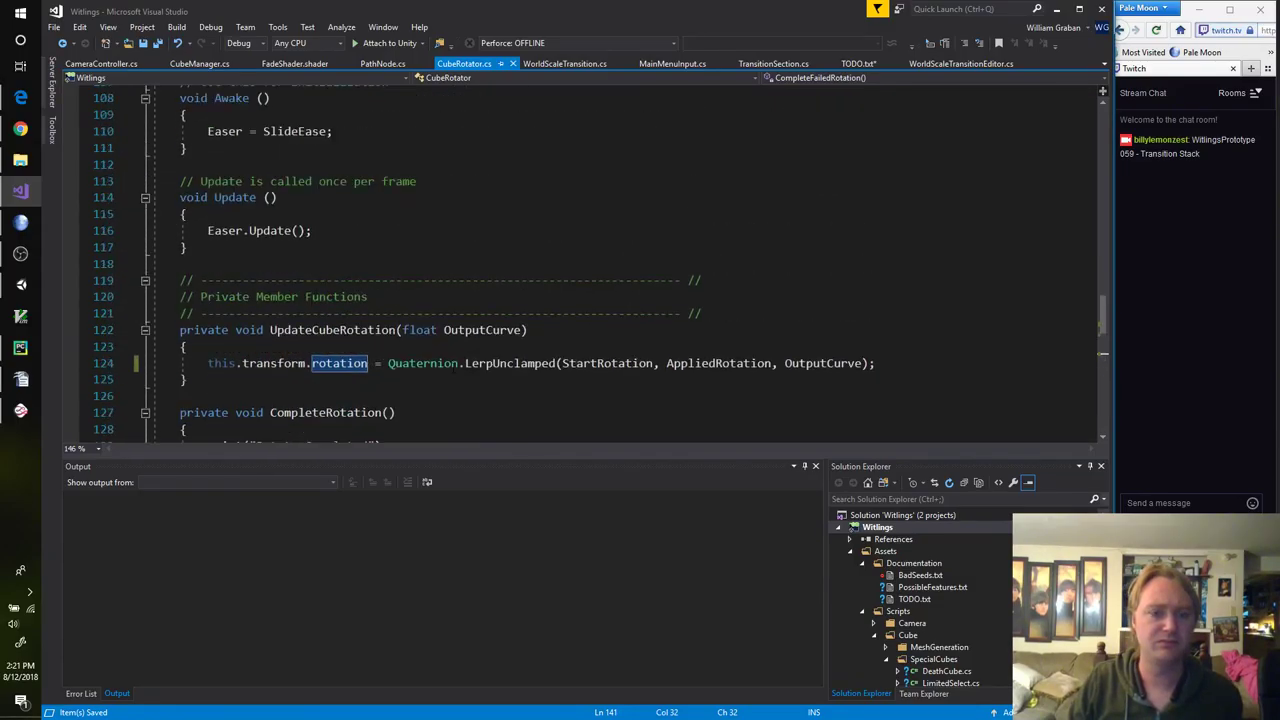
pyautogui.scroll(10, 455, 369)
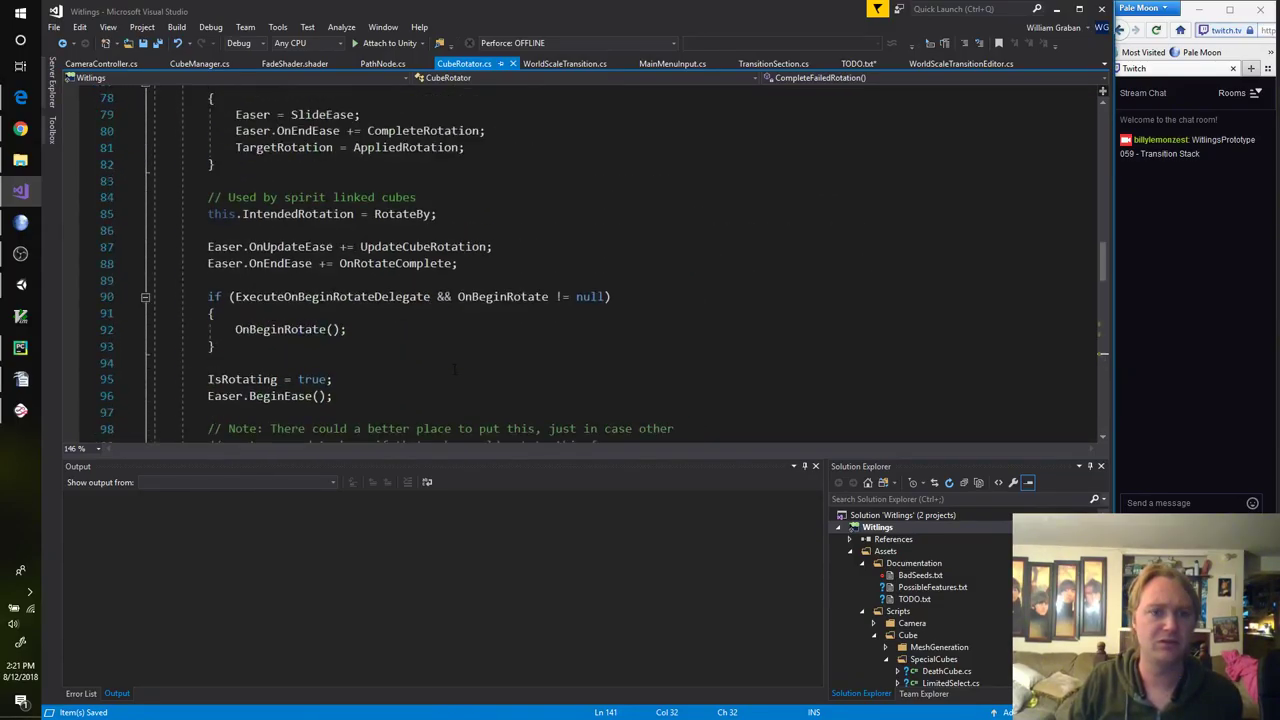
pyautogui.scroll(5, 455, 369)
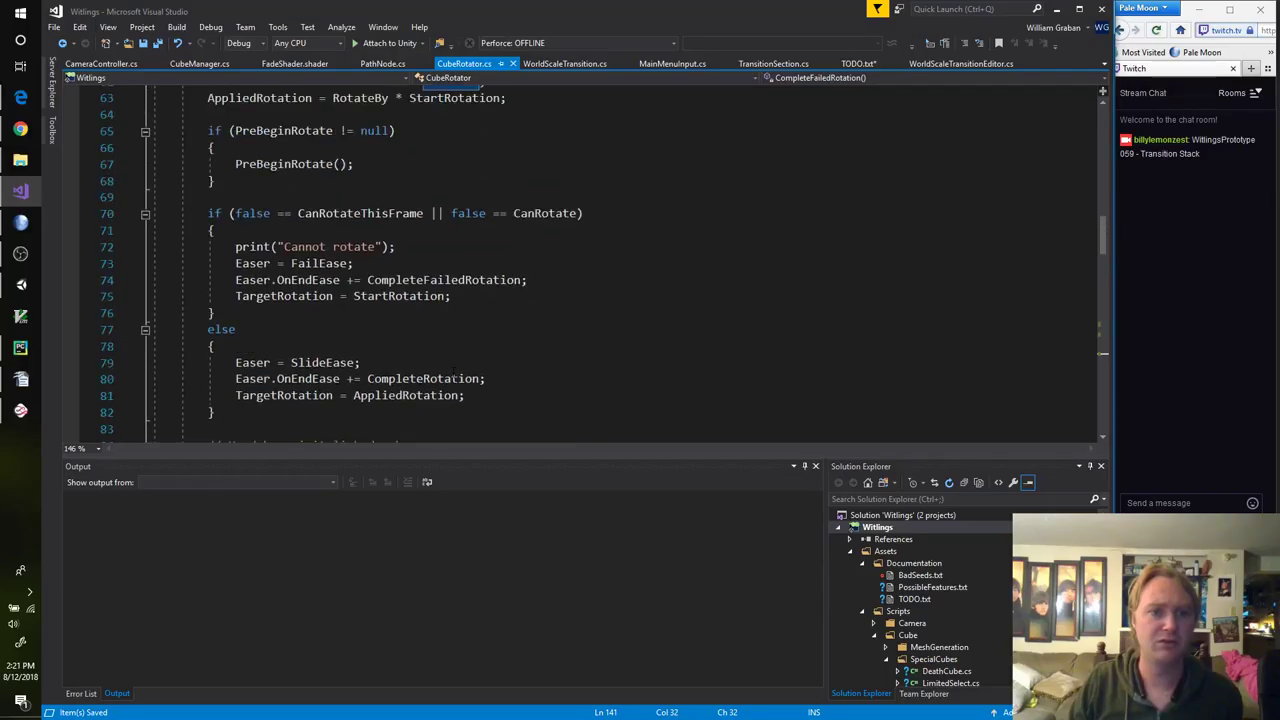
pyautogui.scroll(2, 455, 375)
pyautogui.scroll(3, 455, 340)
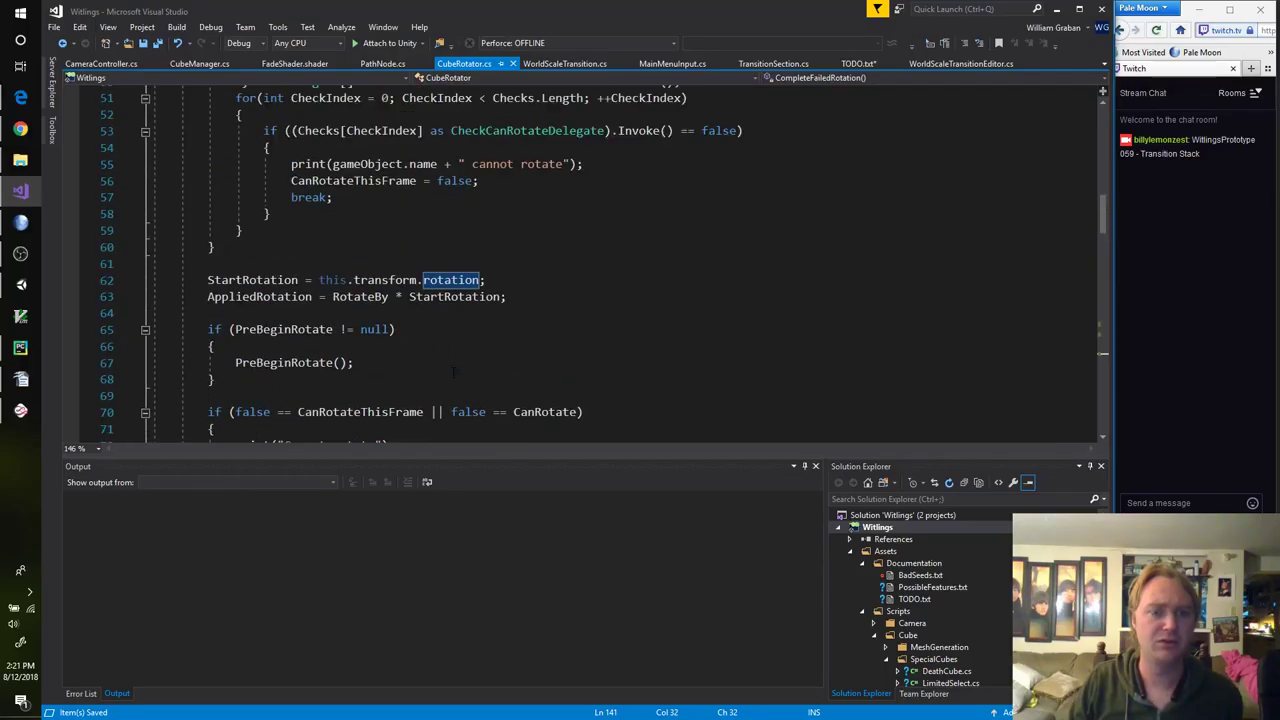
pyautogui.doubleClick(453, 335)
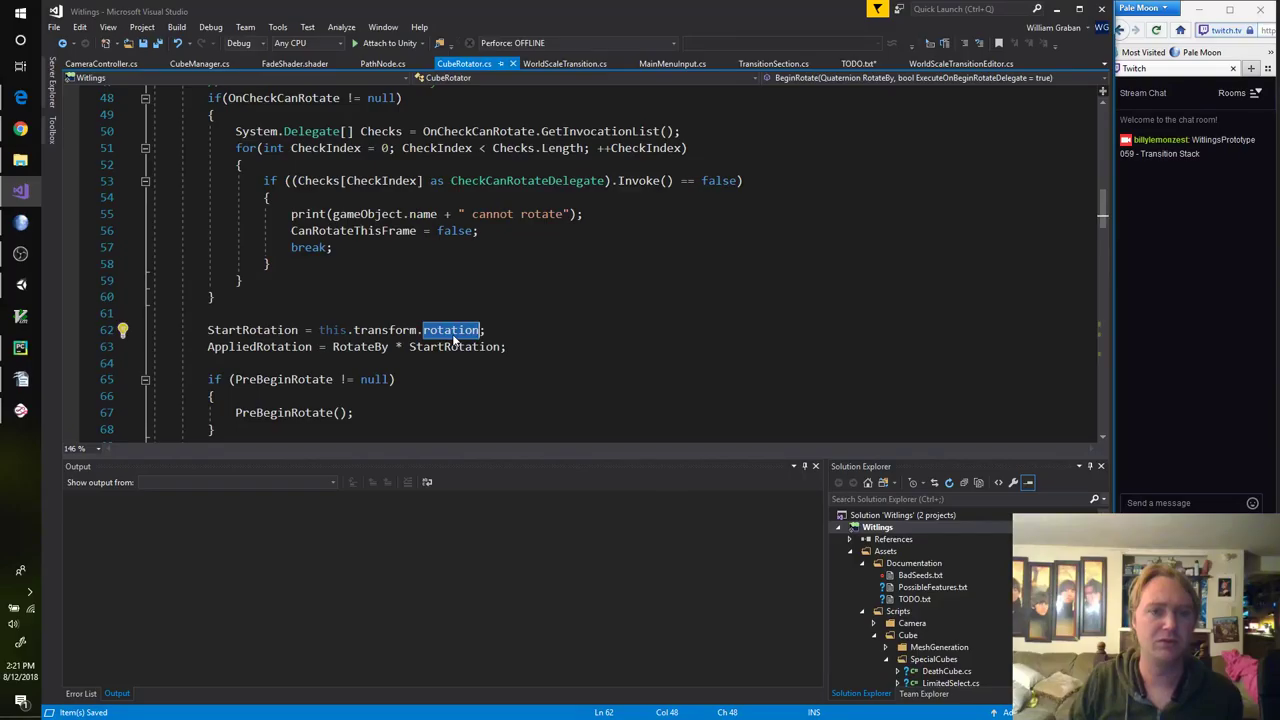
pyautogui.scroll(5, 453, 340)
# Step: In Unity, stop the running game and restart Play mode on the main menu
pyautogui.hotkey('alt', 'Tab')
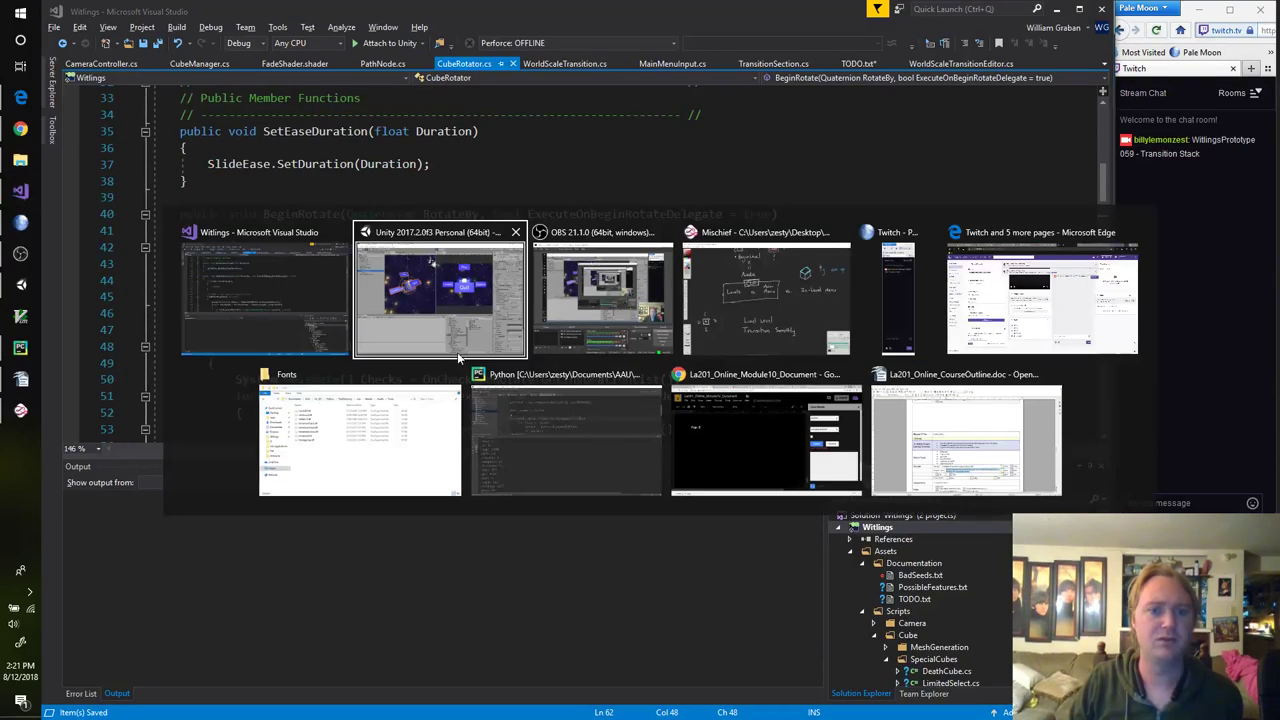
pyautogui.hotkey('ctrl', 'p')
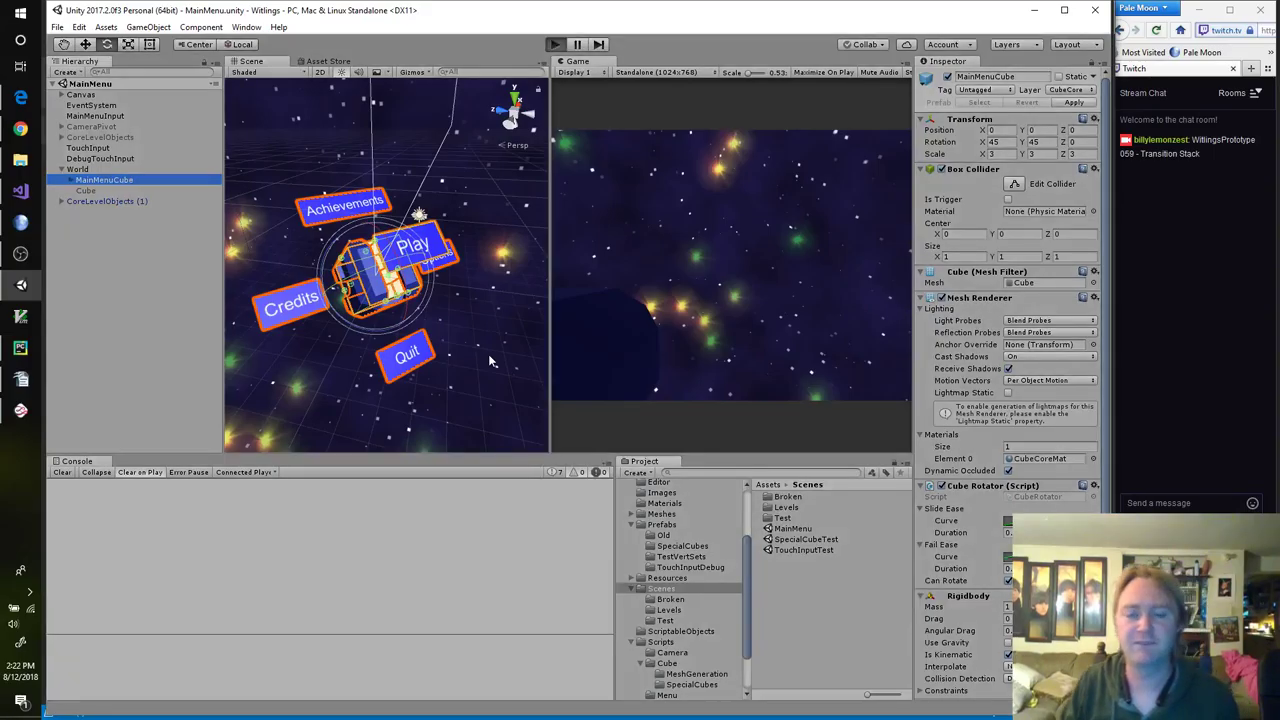
pyautogui.click(677, 313)
pyautogui.hotkey('ctrl', 'p')
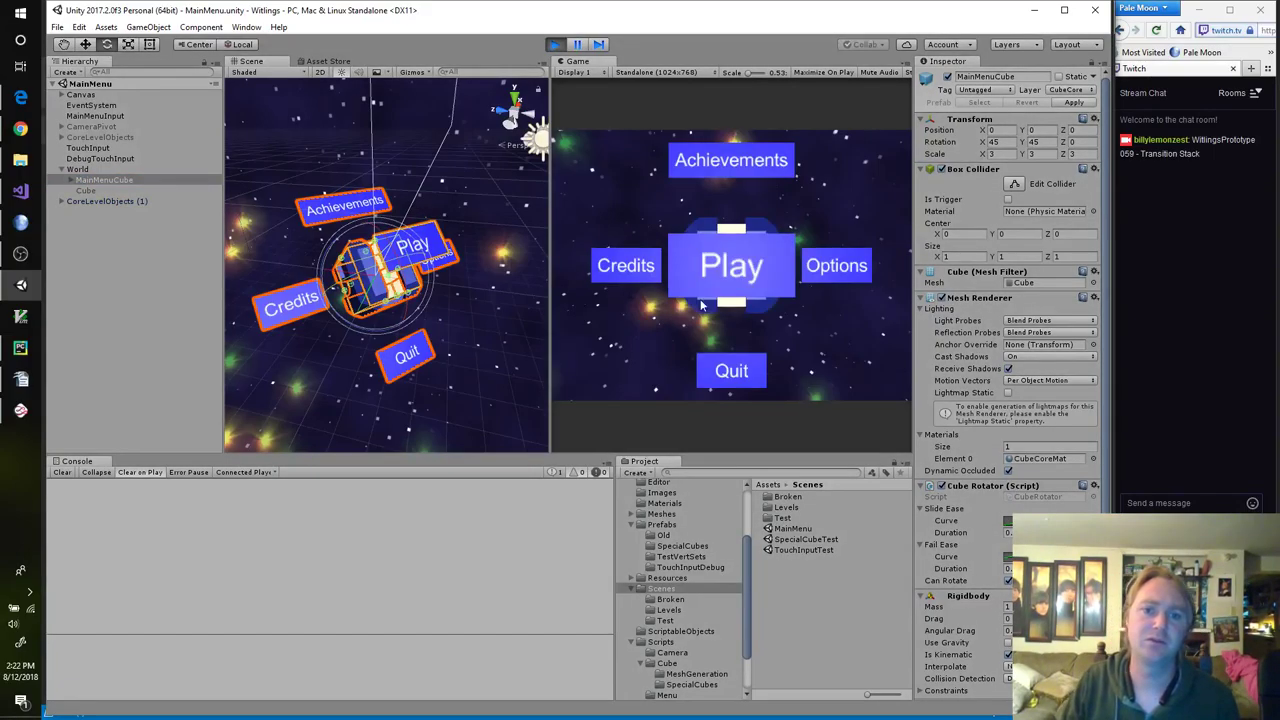
# Step: Swipe the menu cube in the Game view through its faces, ending with Options in front
pyautogui.moveTo(677, 313); pyautogui.dragTo(602, 108)
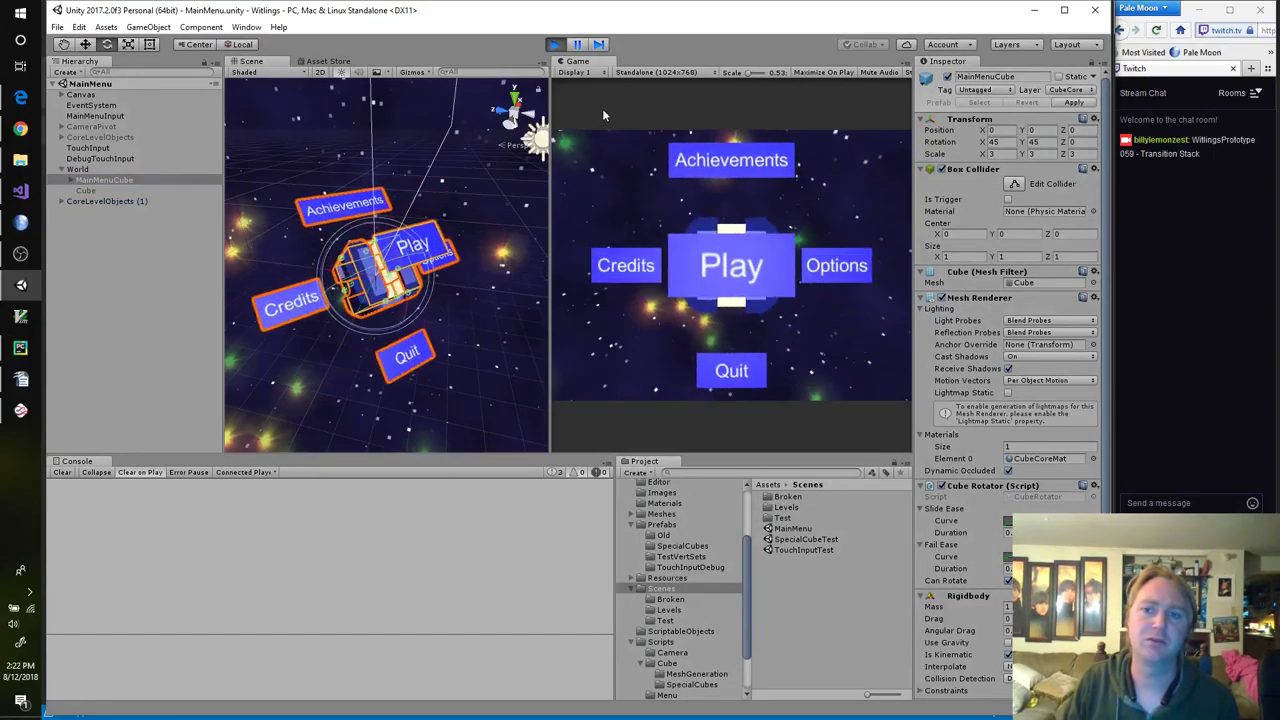
pyautogui.moveTo(600, 180); pyautogui.dragTo(554, 270)
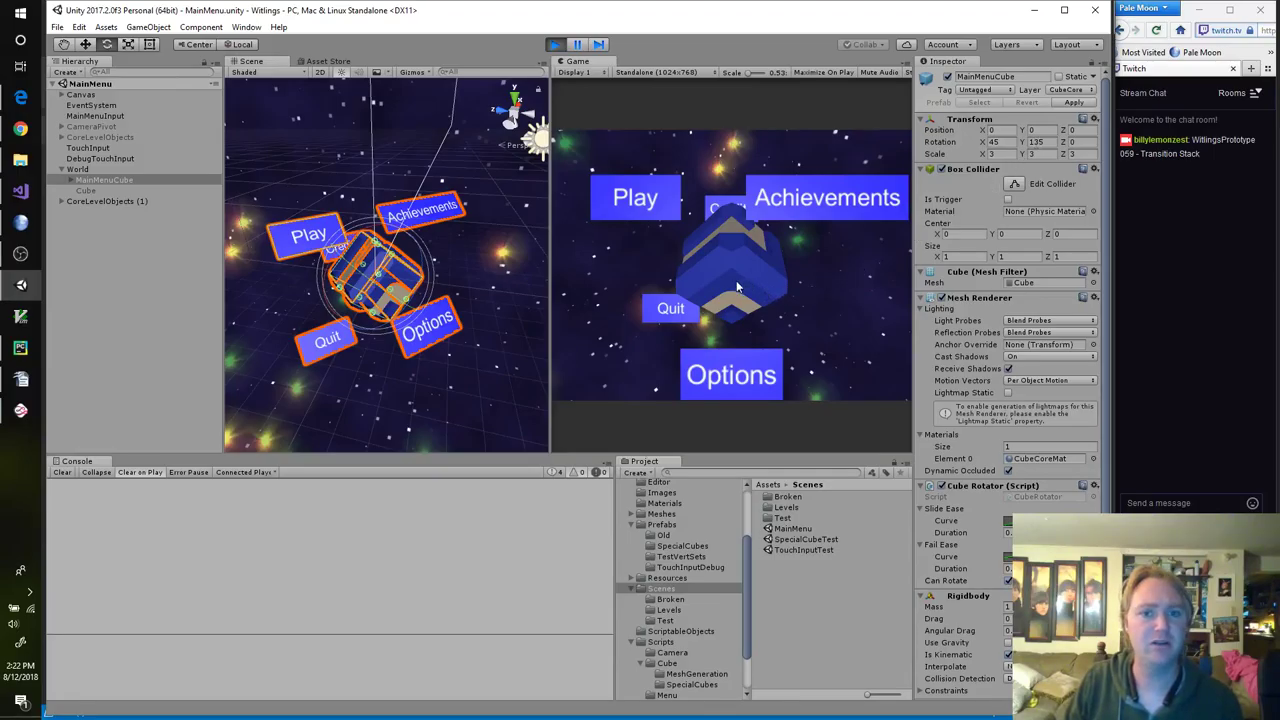
pyautogui.moveTo(682, 251); pyautogui.dragTo(851, 274)
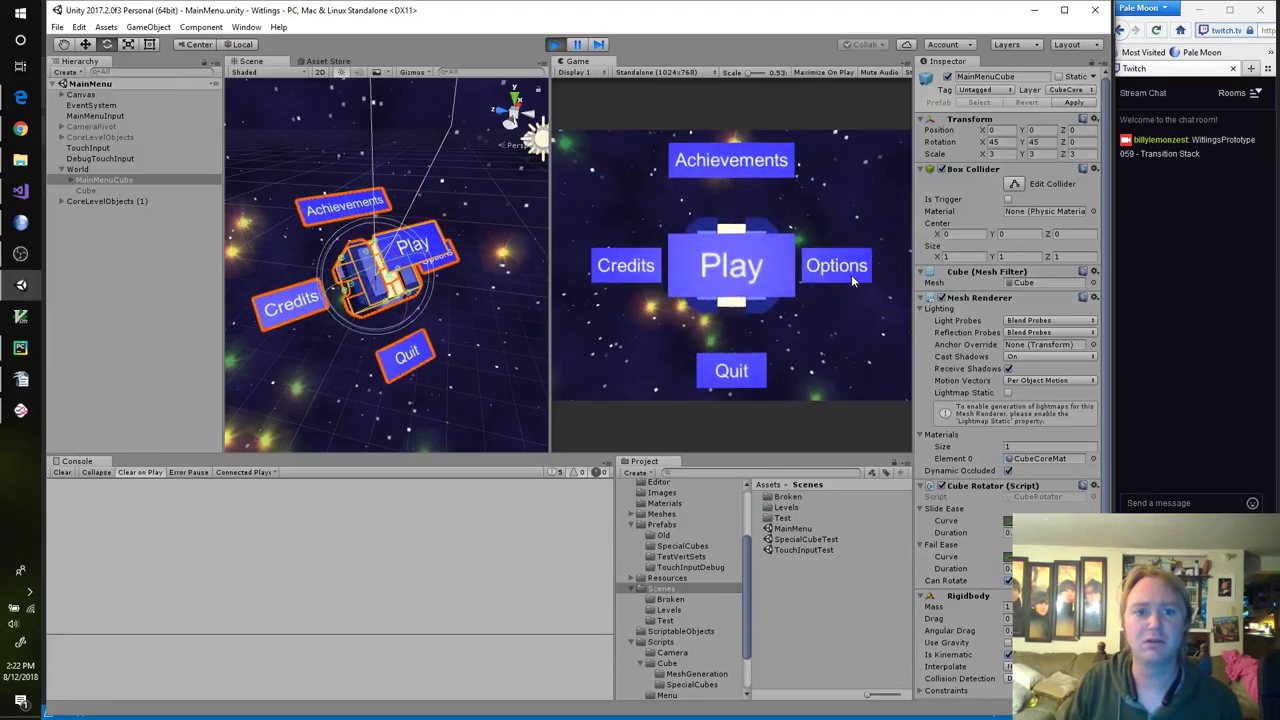
pyautogui.moveTo(365, 276); pyautogui.dragTo(195, 308)
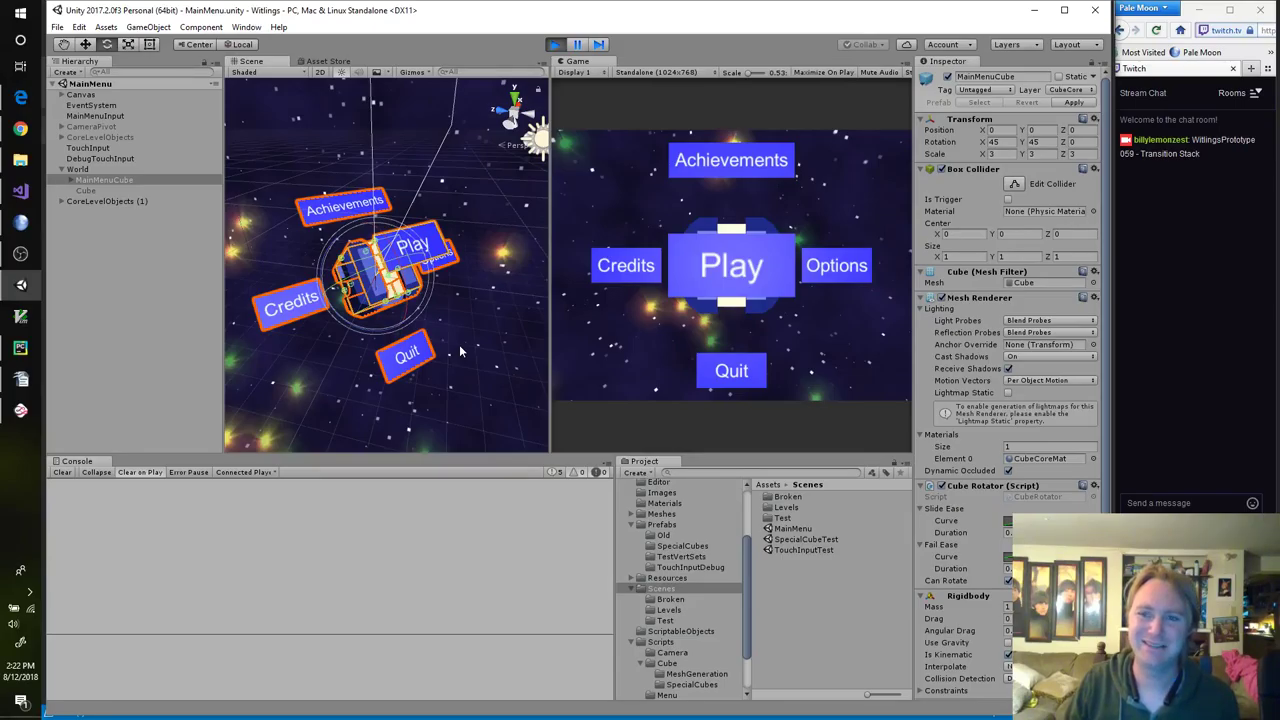
# Step: Set pivot rotation to Global, rotate the cube about its vertical axis, then stop the game
pyautogui.click(247, 46)
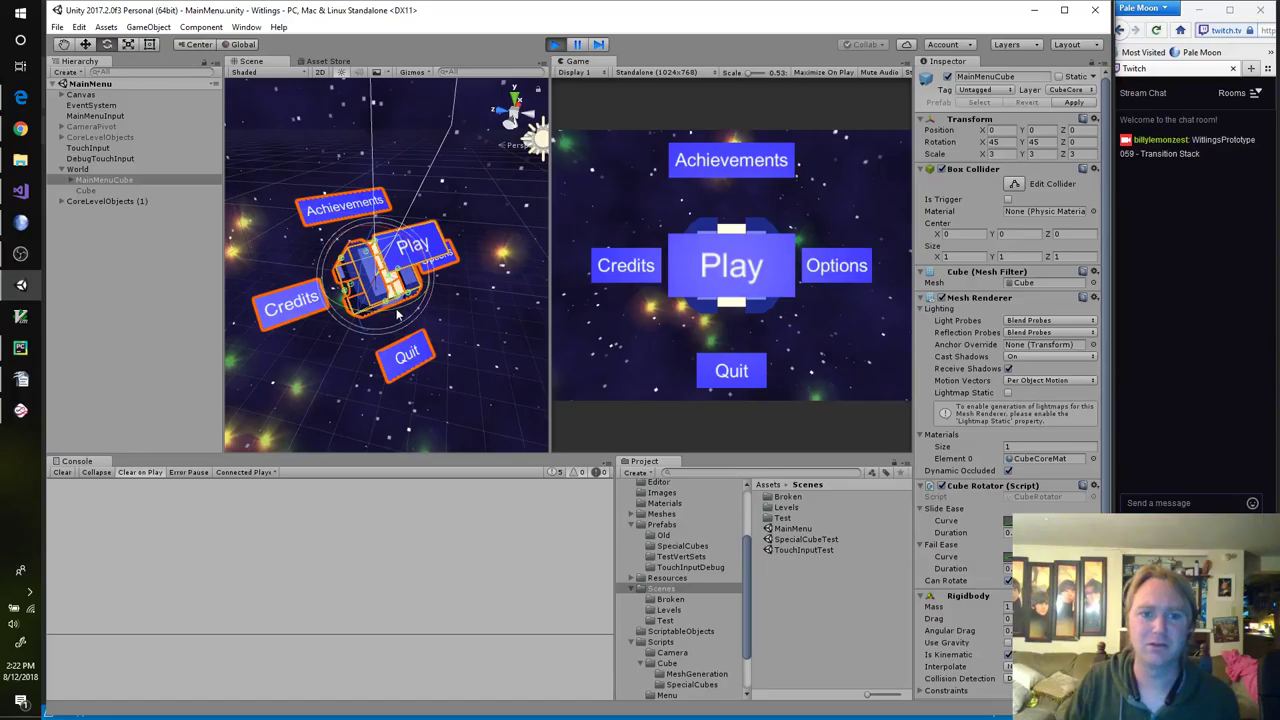
pyautogui.moveTo(397, 315); pyautogui.dragTo(221, 310)
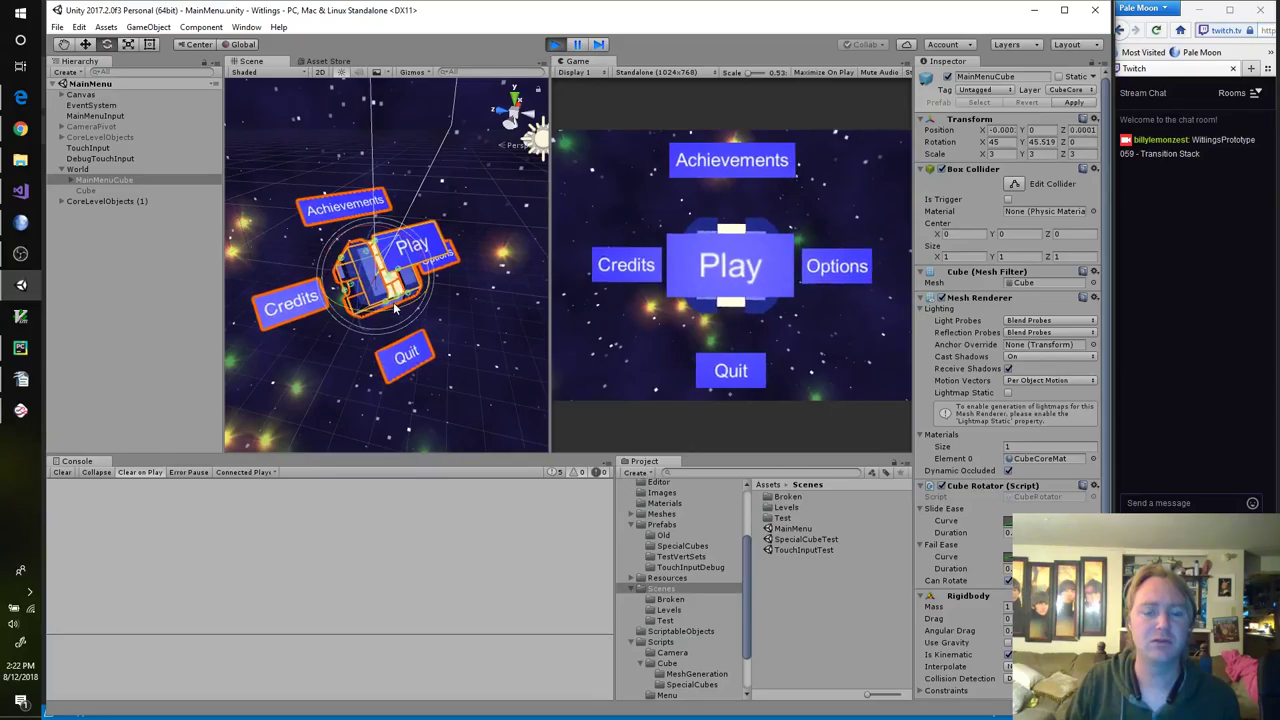
pyautogui.scroll(3, 480, 392)
pyautogui.keyDown('alt'); pyautogui.moveTo(480, 392); pyautogui.dragTo(527, 393); pyautogui.keyUp('alt')
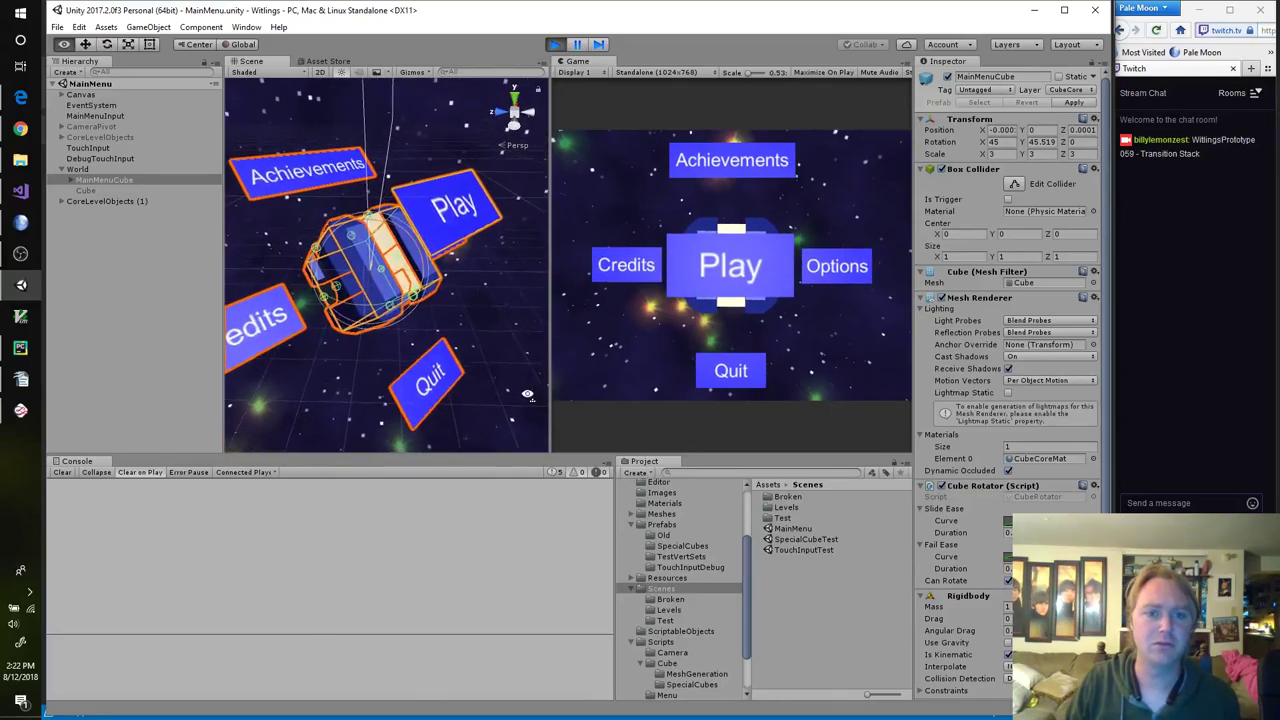
pyautogui.scroll(10, 456, 324)
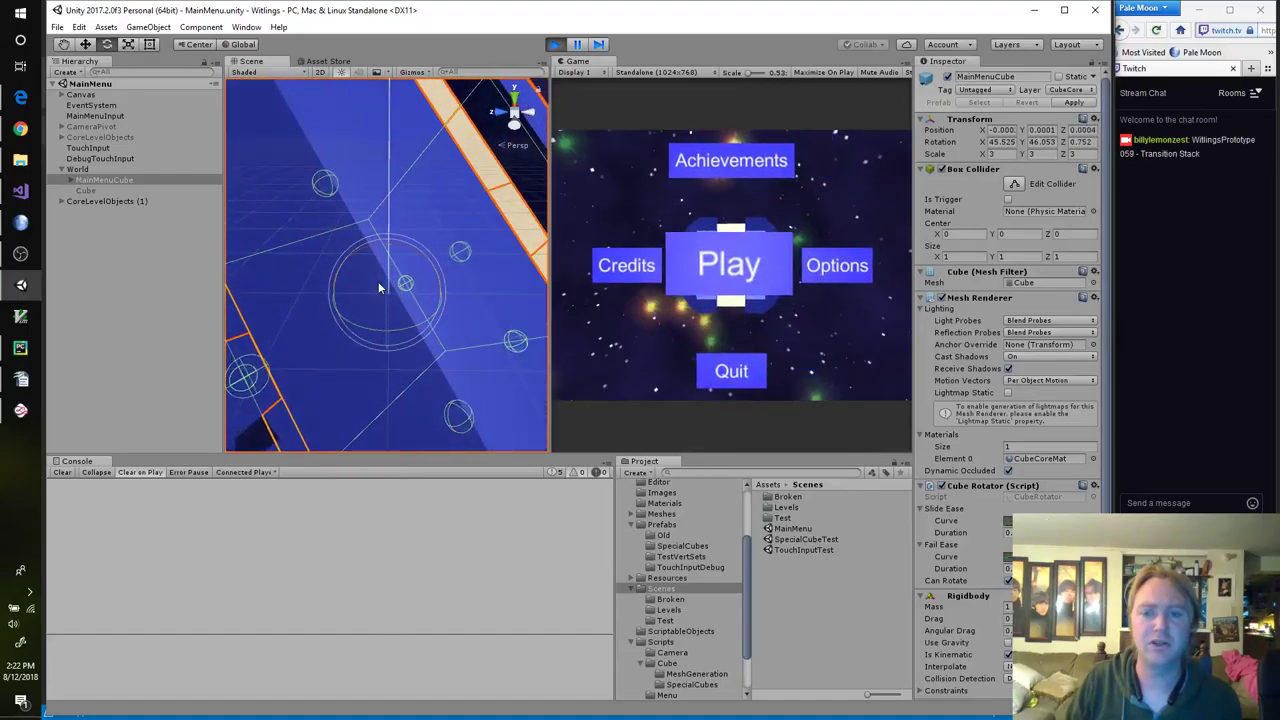
pyautogui.click(555, 44)
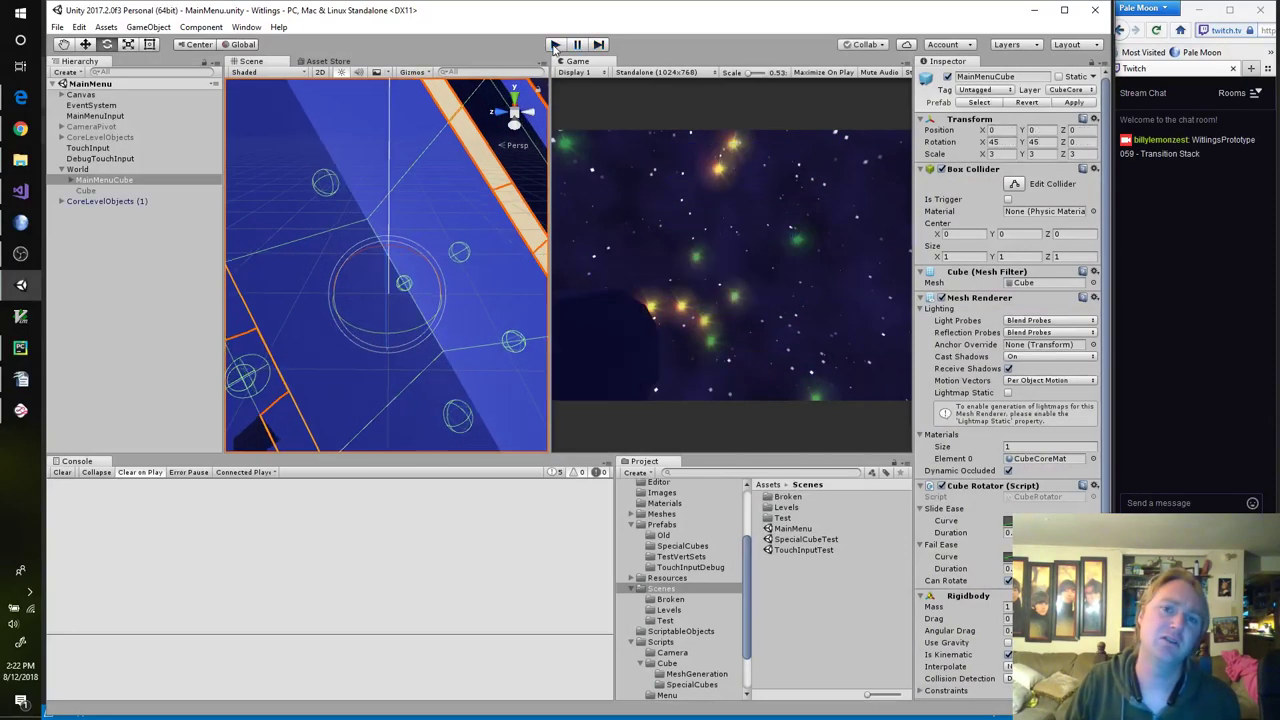
pyautogui.scroll(-5, 422, 250)
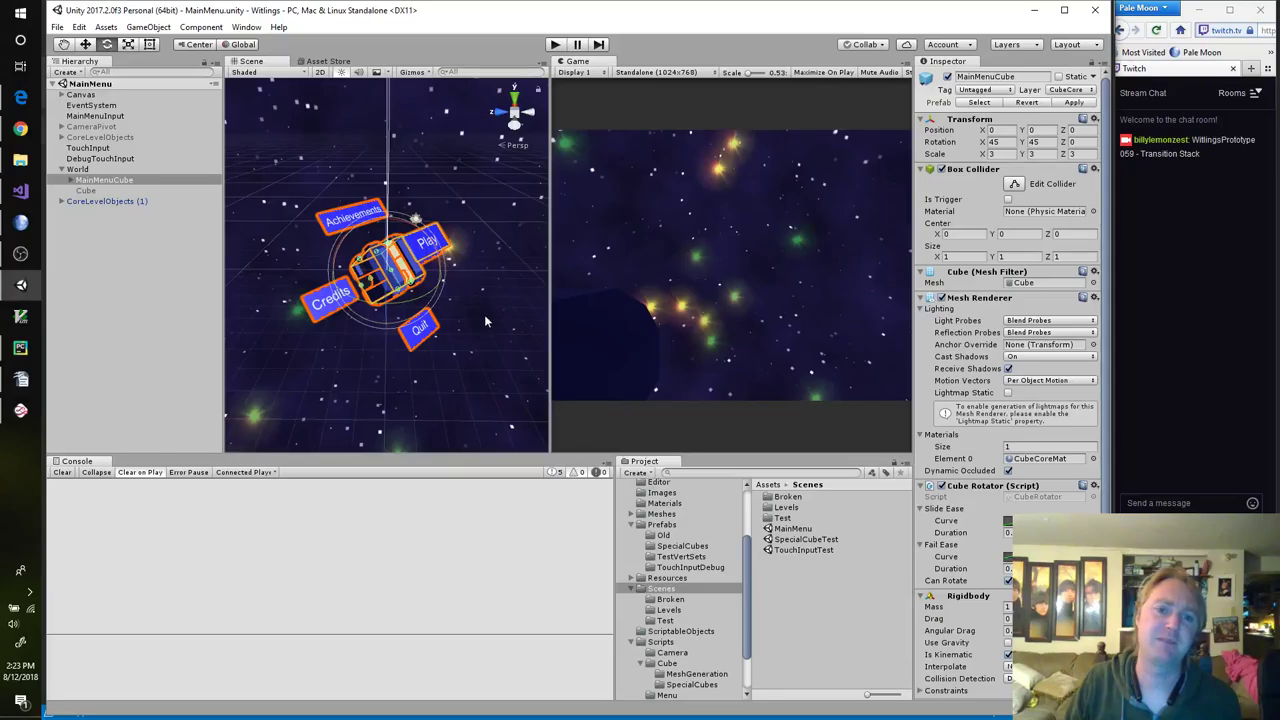
pyautogui.scroll(-4, 487, 301)
pyautogui.keyDown('alt'); pyautogui.moveTo(493, 297); pyautogui.dragTo(462, 276); pyautogui.keyUp('alt')
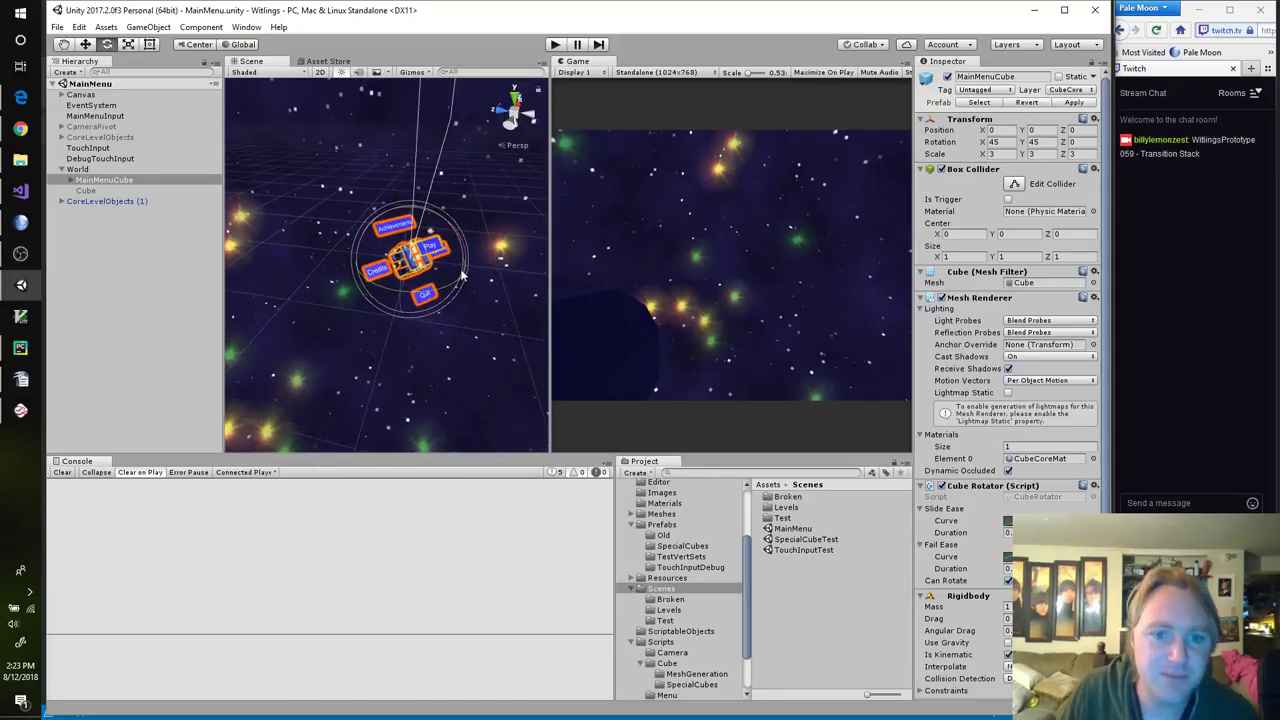
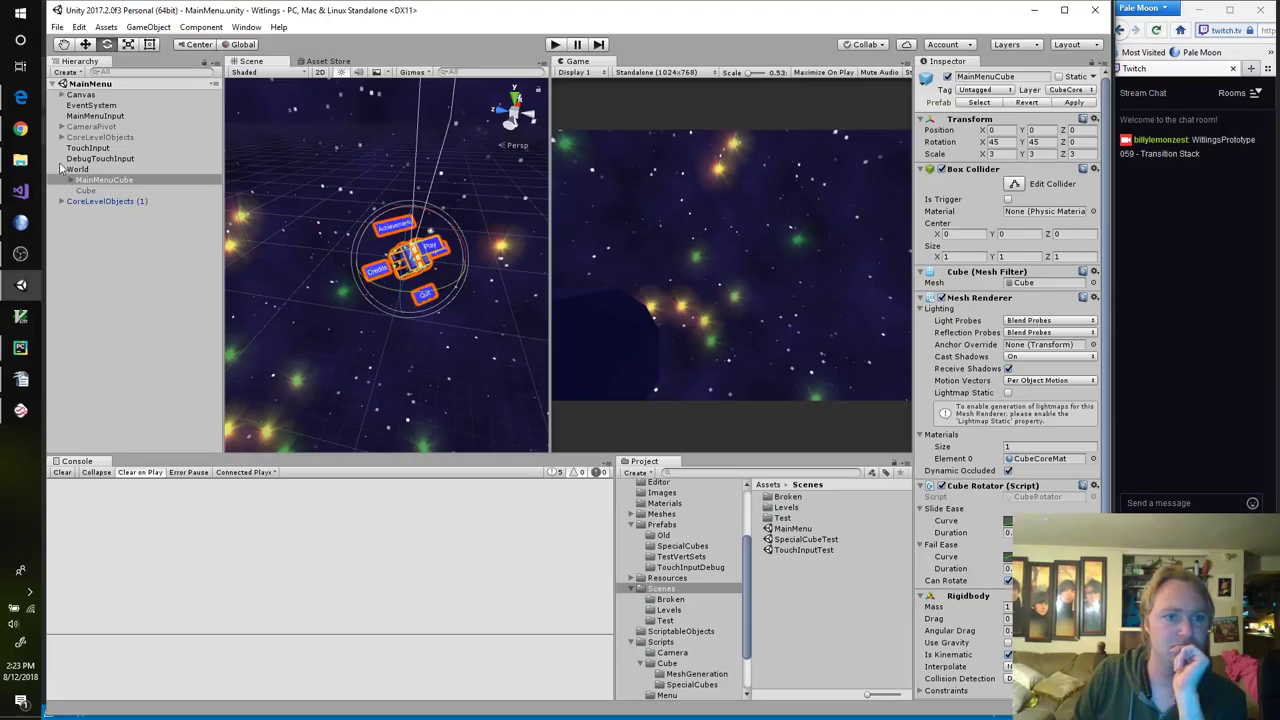
# Step: Select the Main Camera under CoreLevelObjects with the Move tool active
pyautogui.click(61, 201)
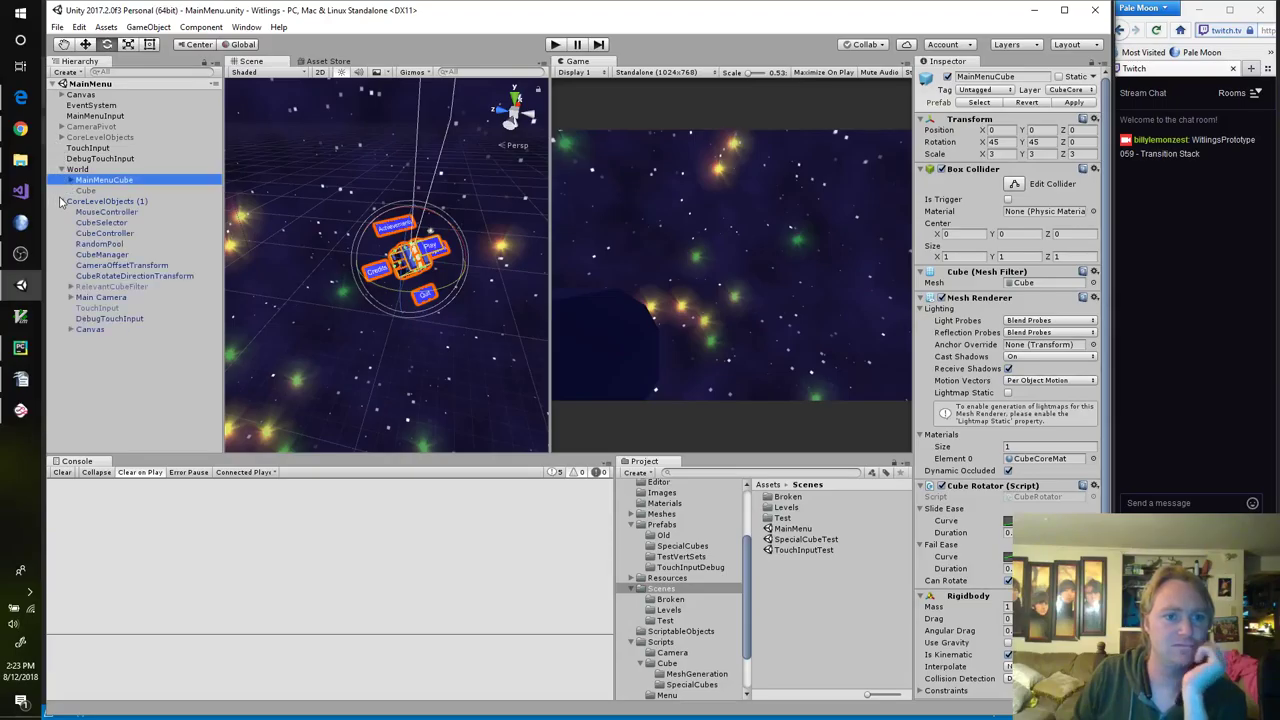
pyautogui.click(96, 308)
pyautogui.click(100, 298)
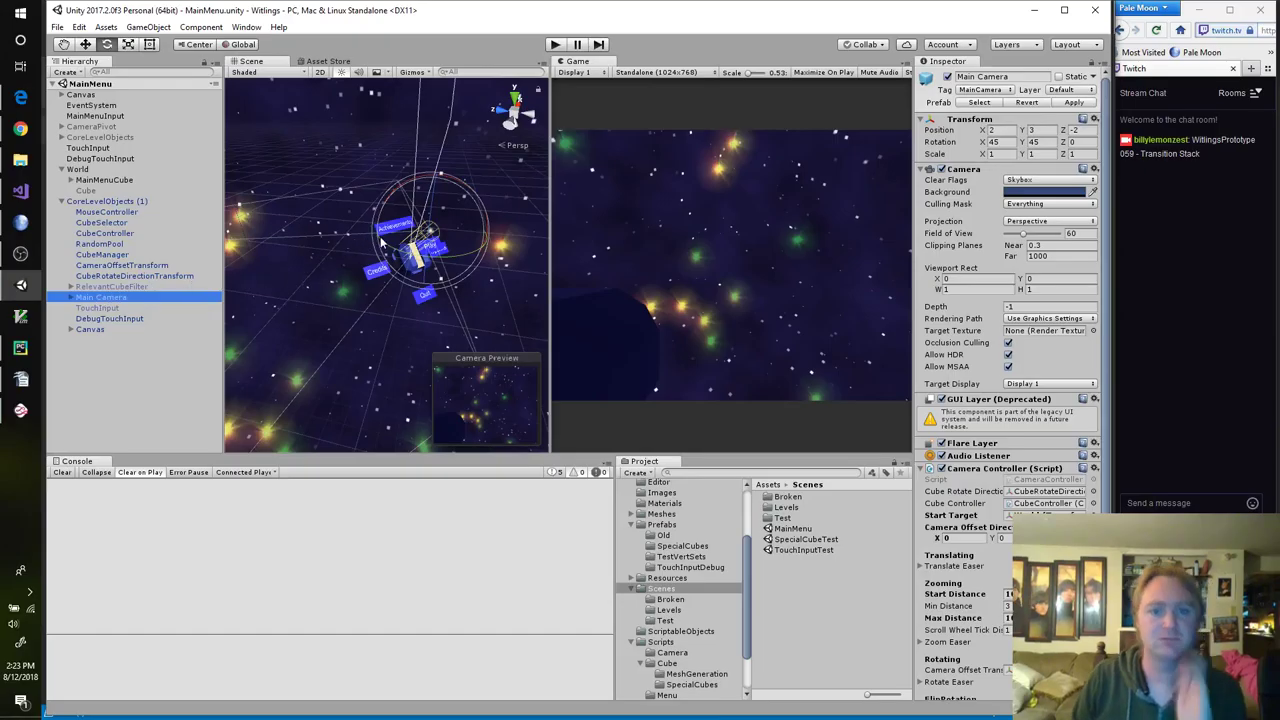
pyautogui.press('w')
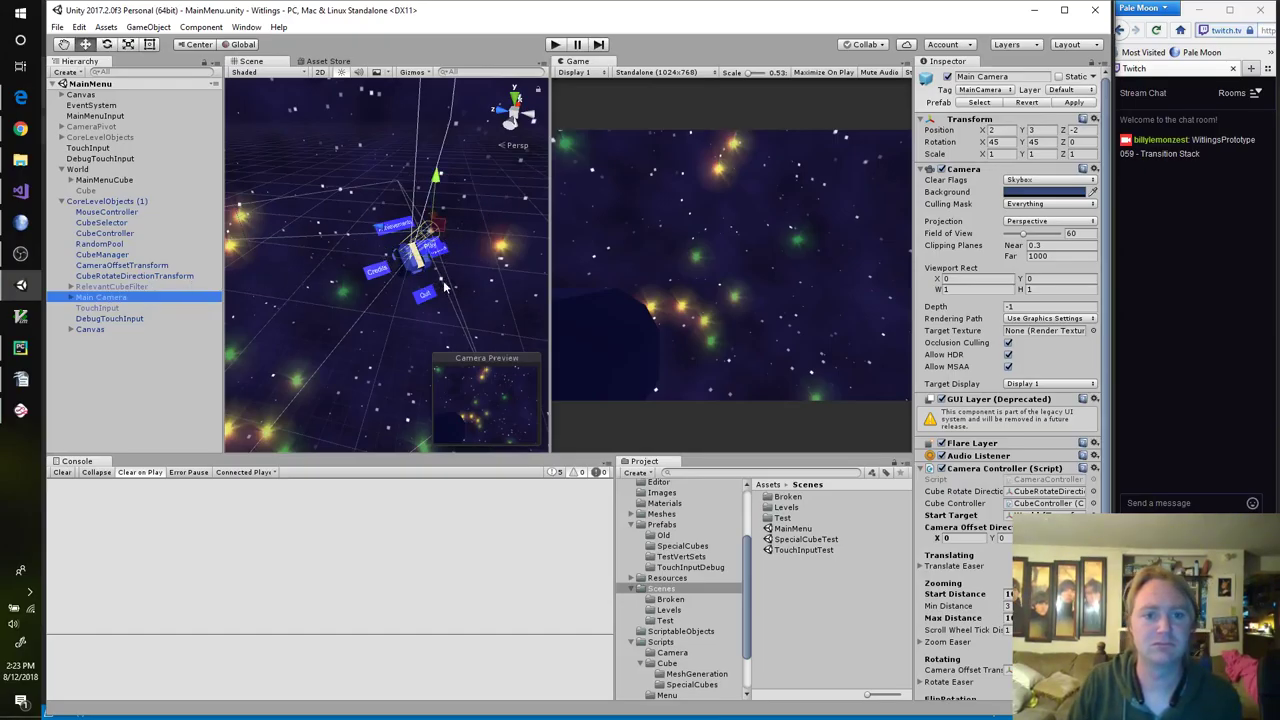
# Step: Copy the camera's play-mode Transform and paste those values back after stopping play
pyautogui.click(557, 44)
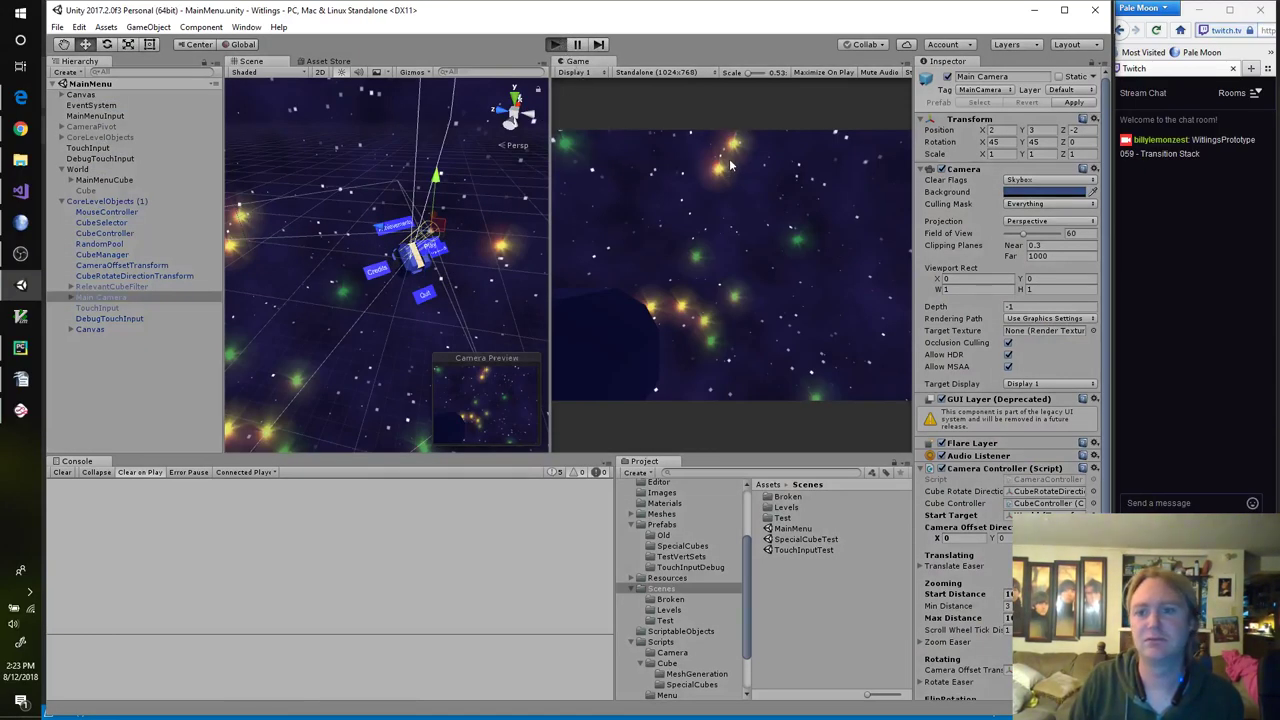
pyautogui.rightClick(965, 122)
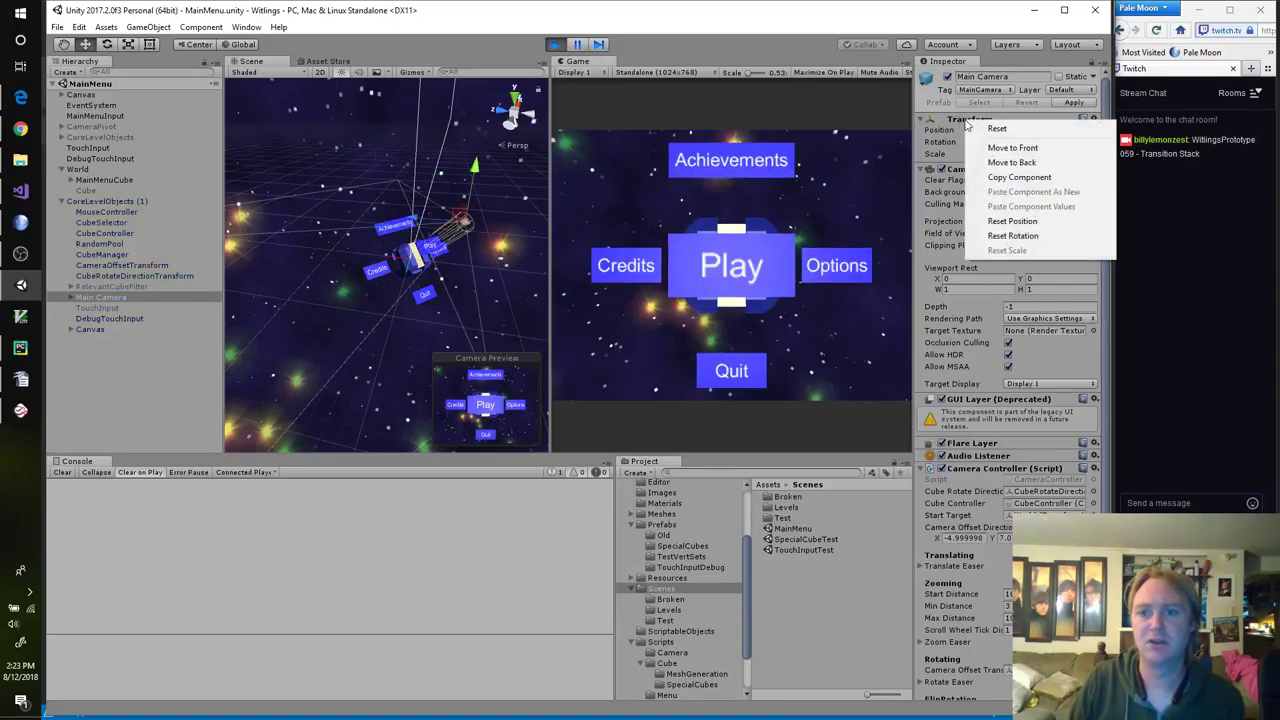
pyautogui.click(1018, 177)
pyautogui.click(555, 45)
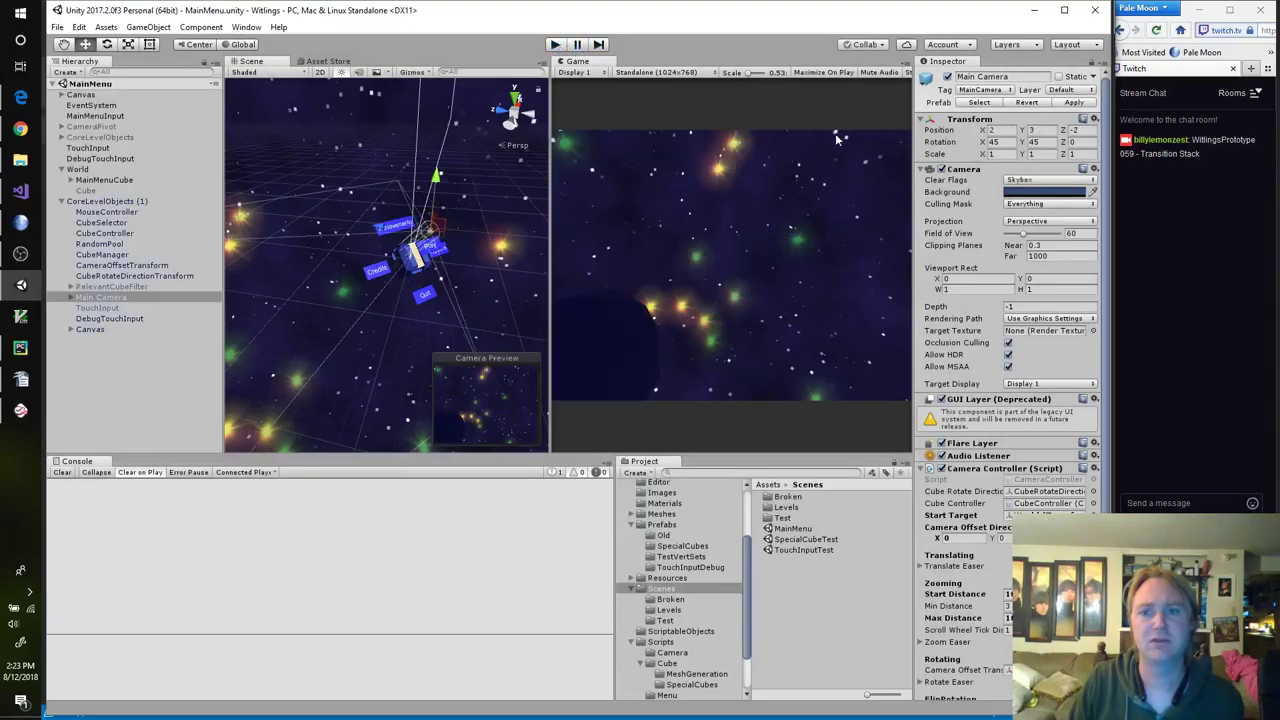
pyautogui.rightClick(966, 124)
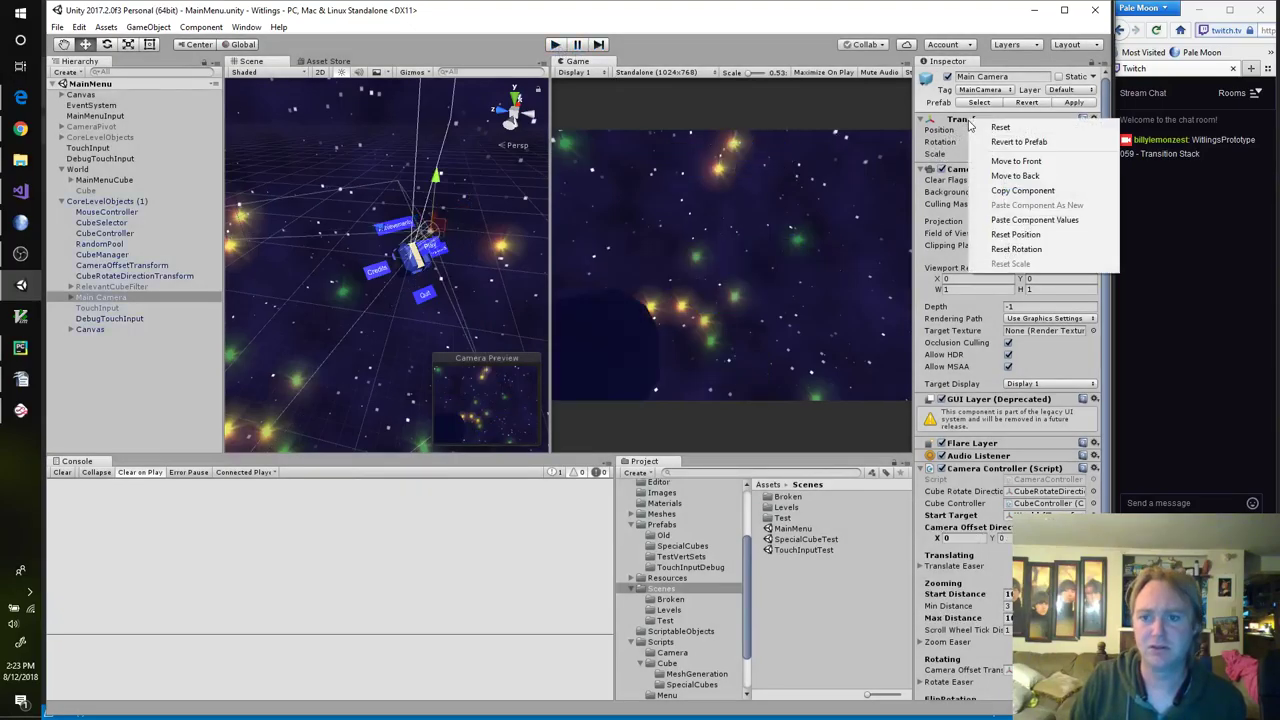
pyautogui.click(1034, 219)
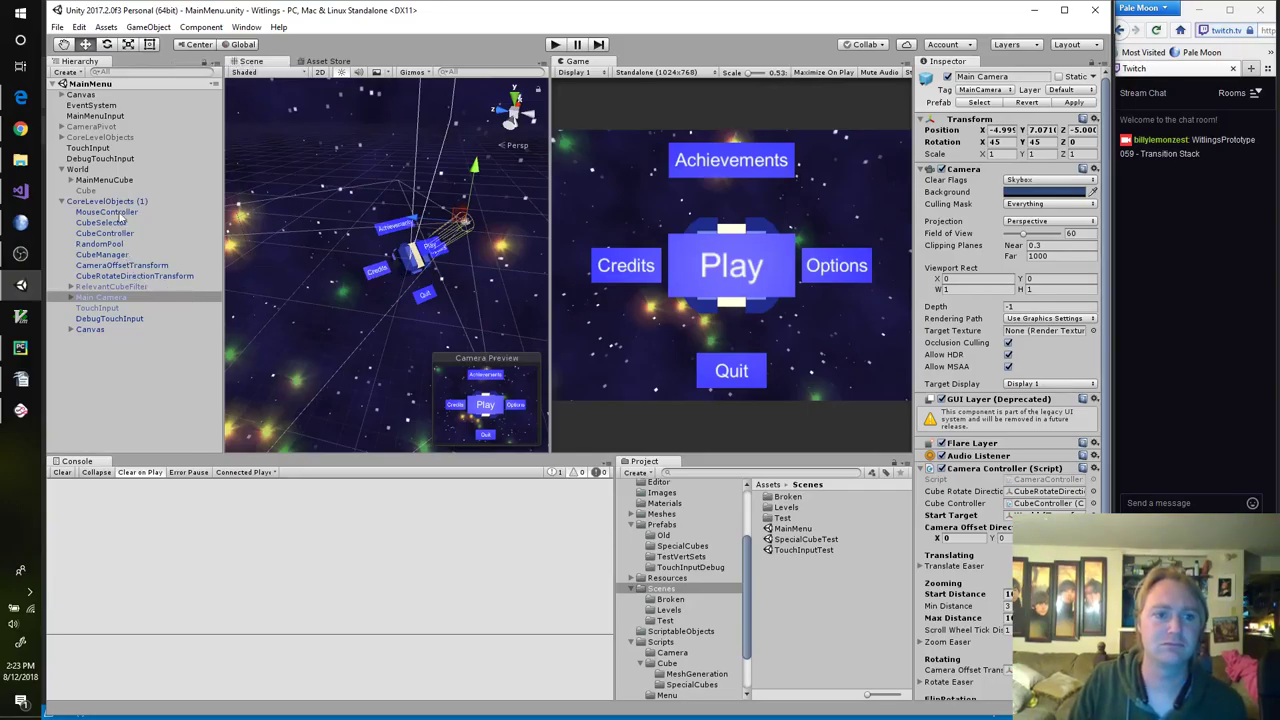
pyautogui.click(112, 180)
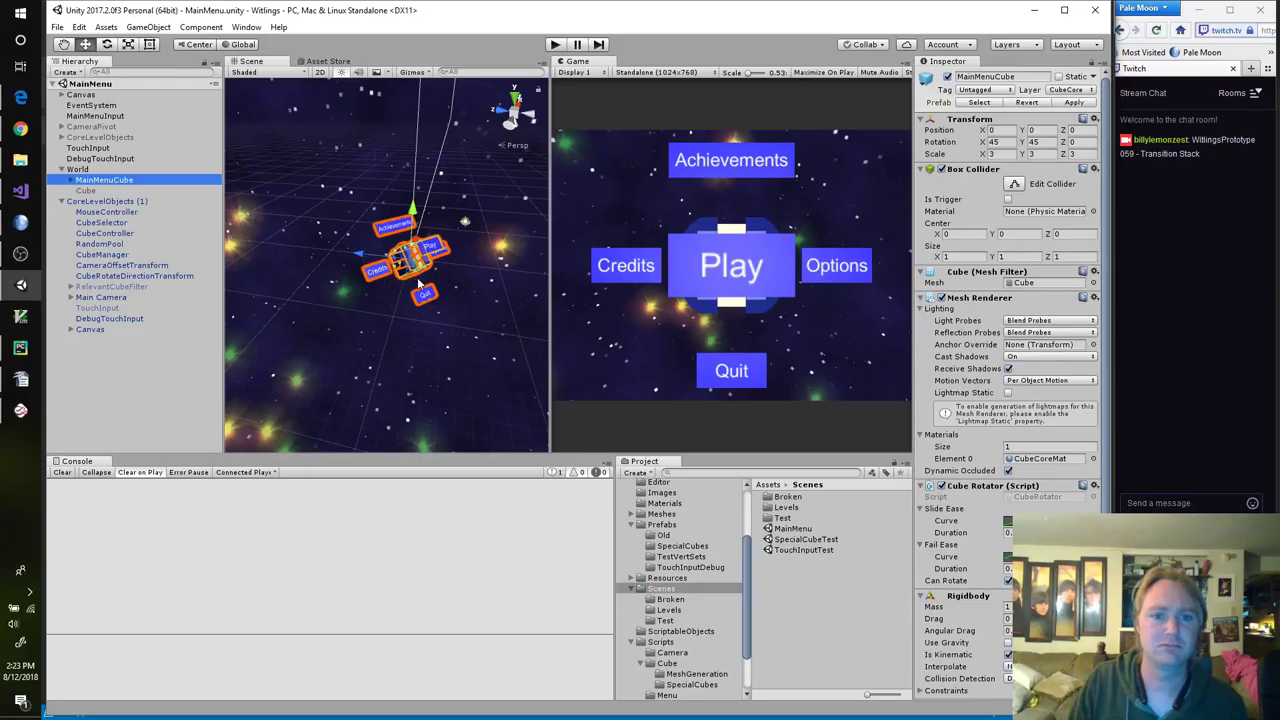
pyautogui.press('e')
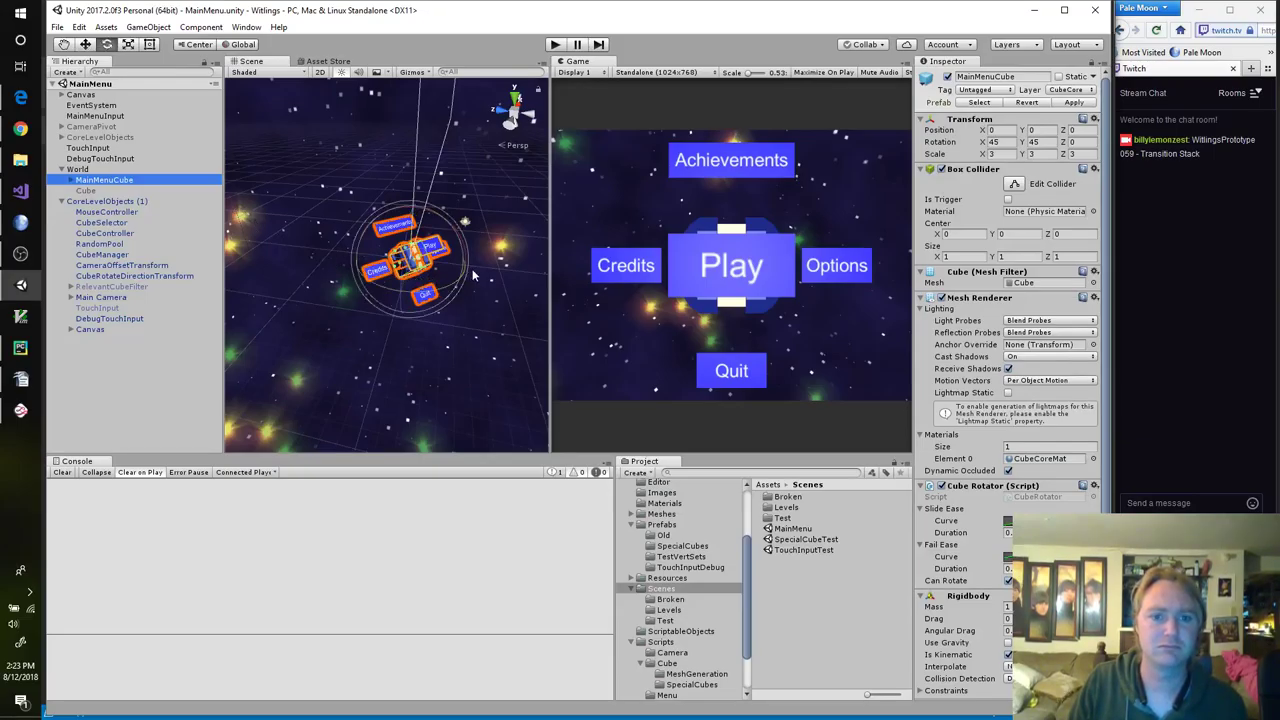
pyautogui.moveTo(456, 290); pyautogui.dragTo(263, 282)
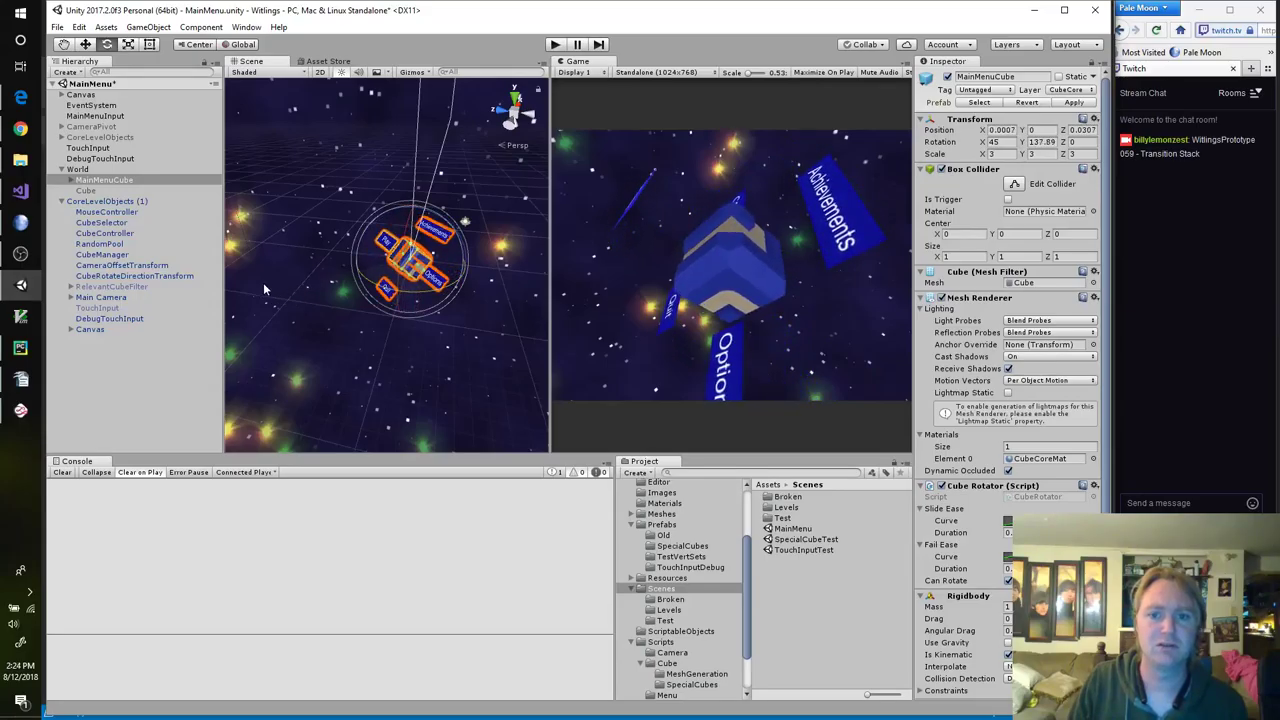
pyautogui.hotkey('ctrl', 'z')
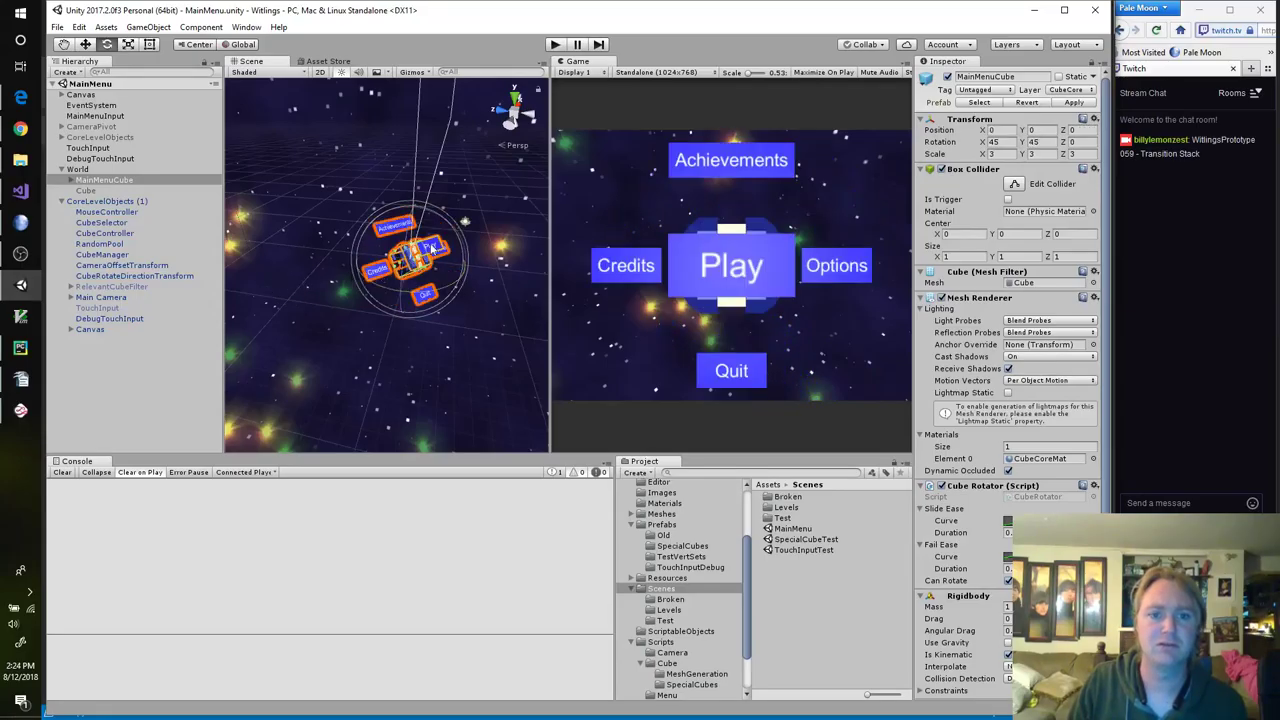
pyautogui.click(555, 44)
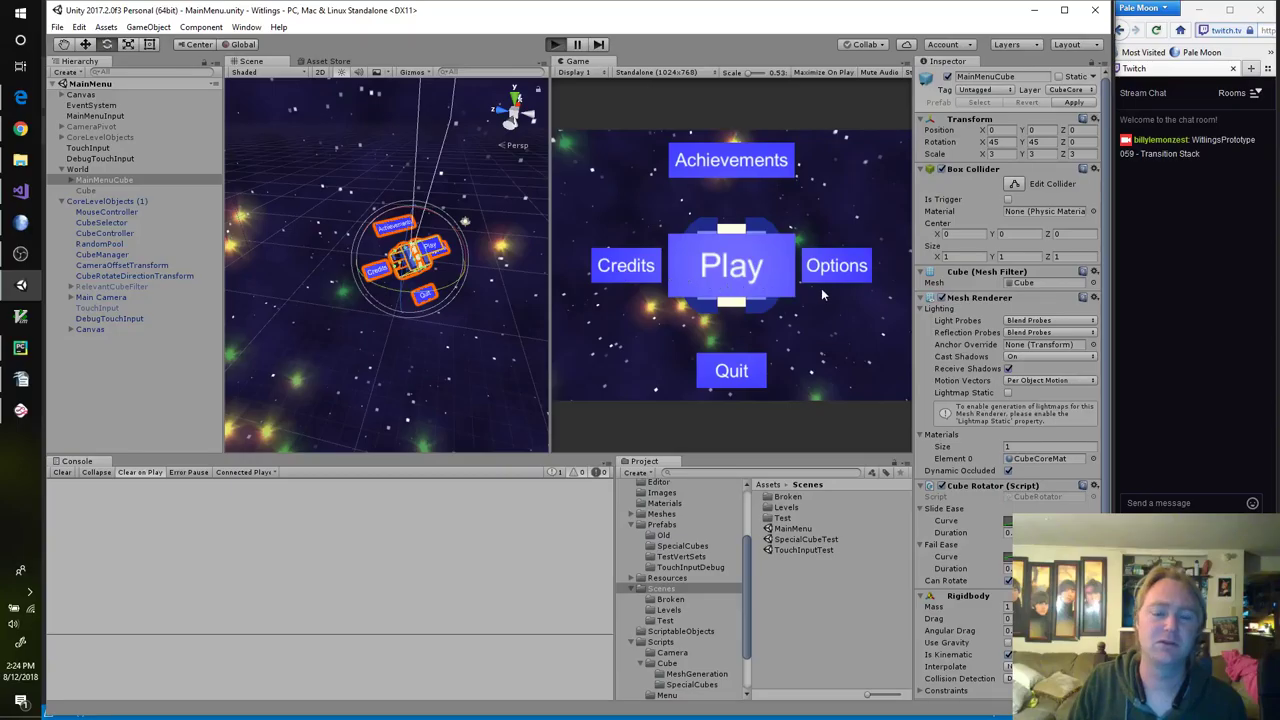
pyautogui.moveTo(772, 268); pyautogui.dragTo(562, 260)
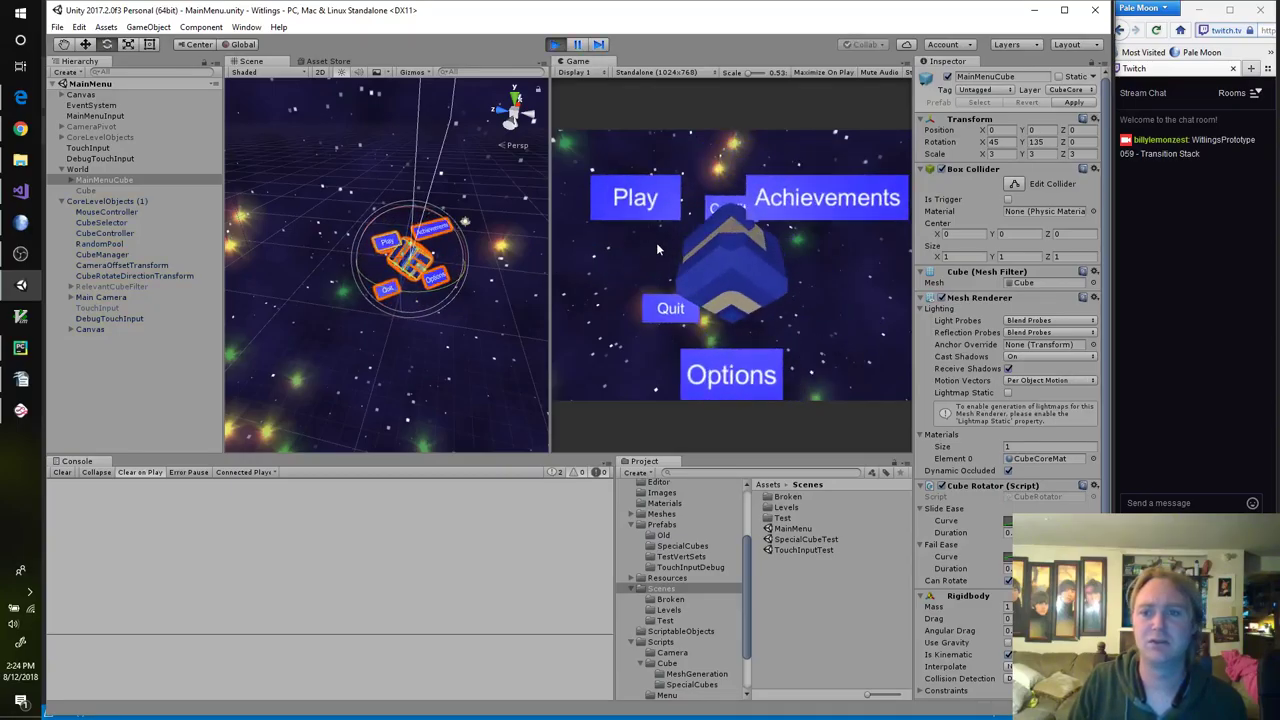
pyautogui.moveTo(590, 257); pyautogui.dragTo(839, 284)
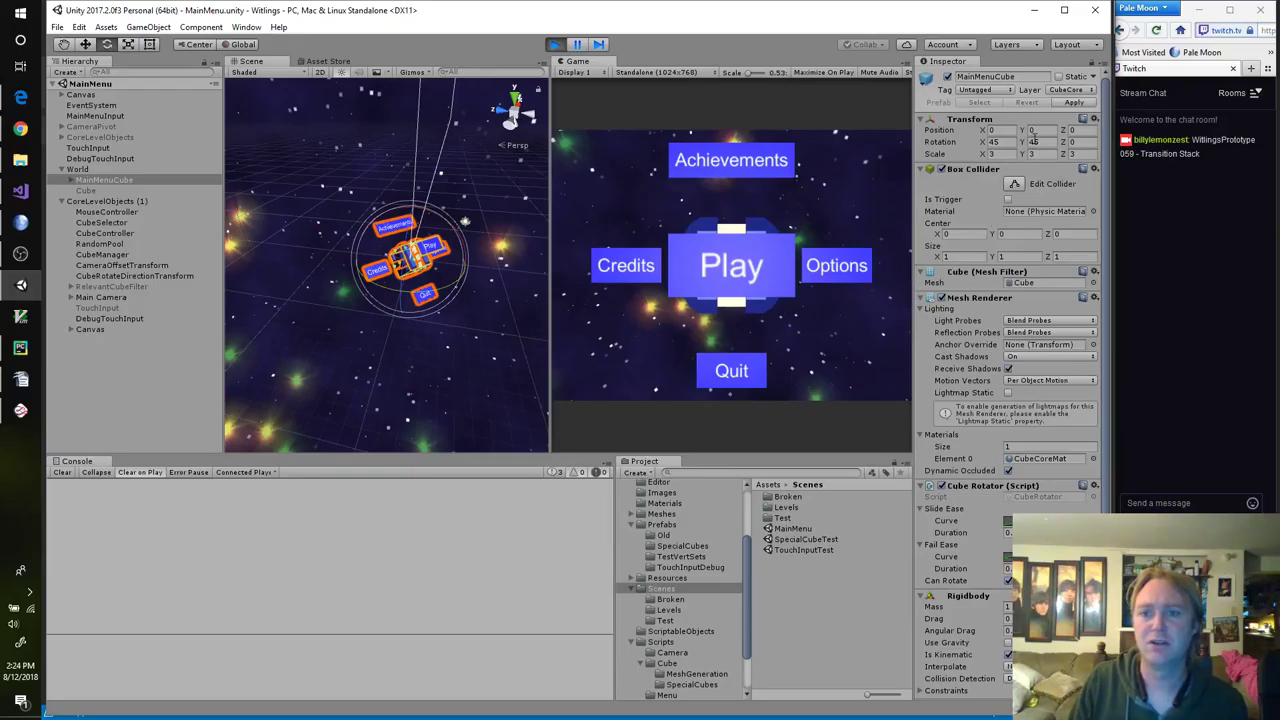
pyautogui.moveTo(830, 219); pyautogui.dragTo(735, 133)
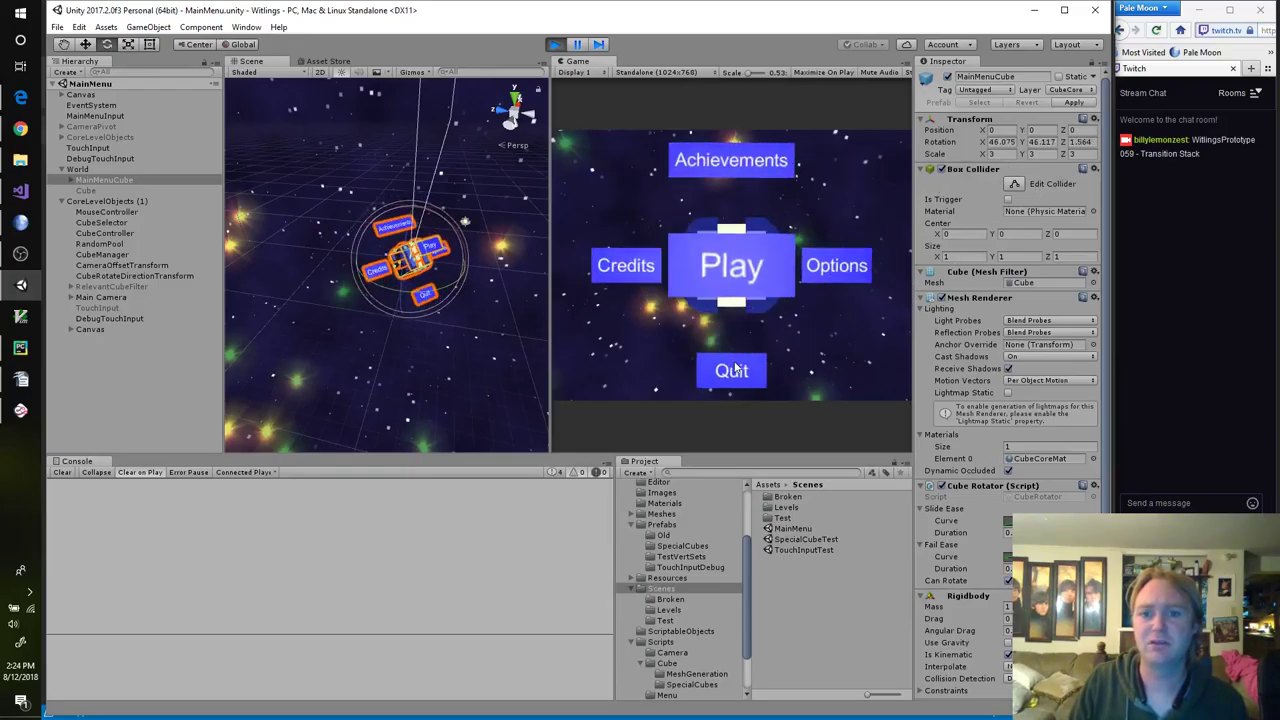
pyautogui.moveTo(743, 207); pyautogui.dragTo(758, 393)
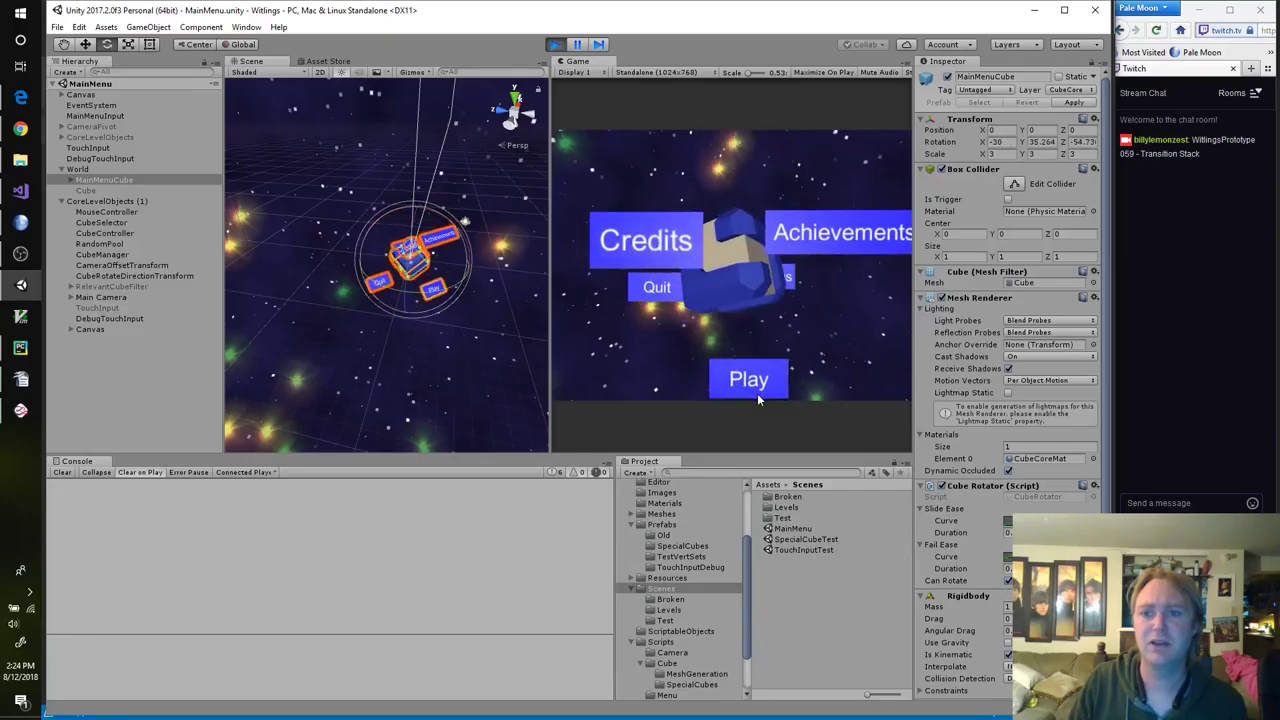
pyautogui.moveTo(746, 199); pyautogui.dragTo(755, 401)
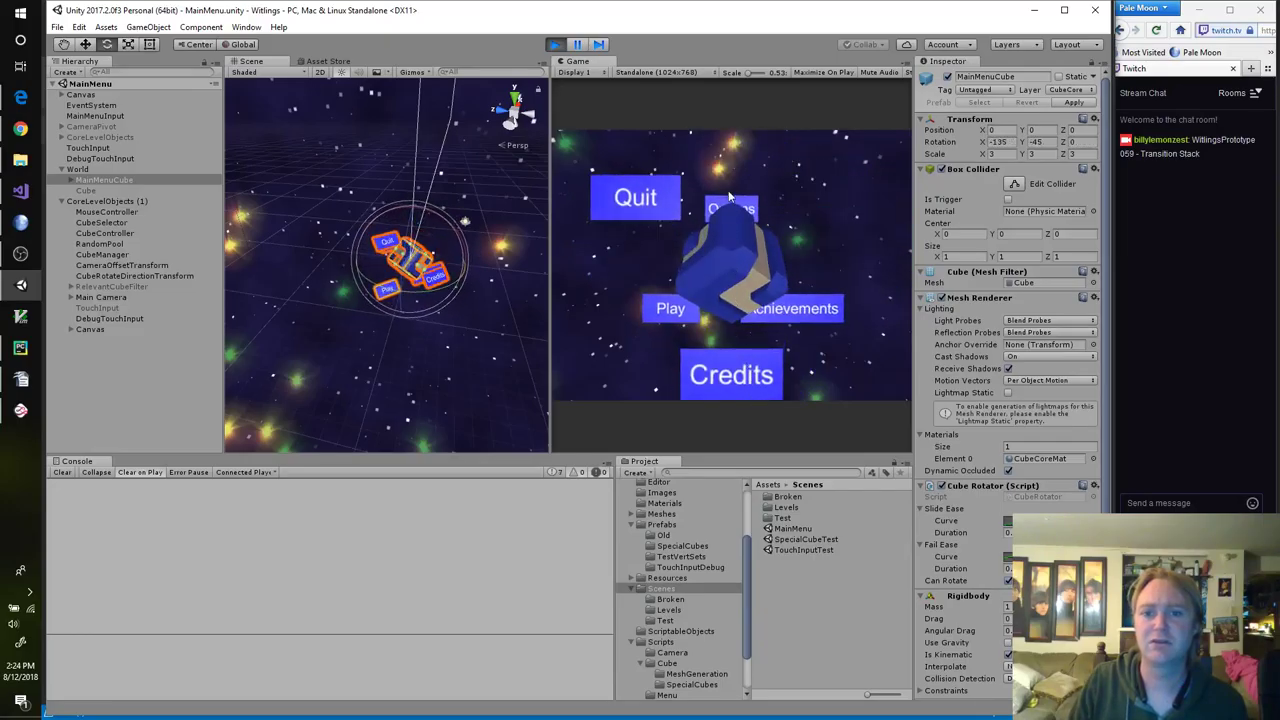
pyautogui.moveTo(745, 205); pyautogui.dragTo(777, 382)
pyautogui.moveTo(742, 198); pyautogui.dragTo(772, 407)
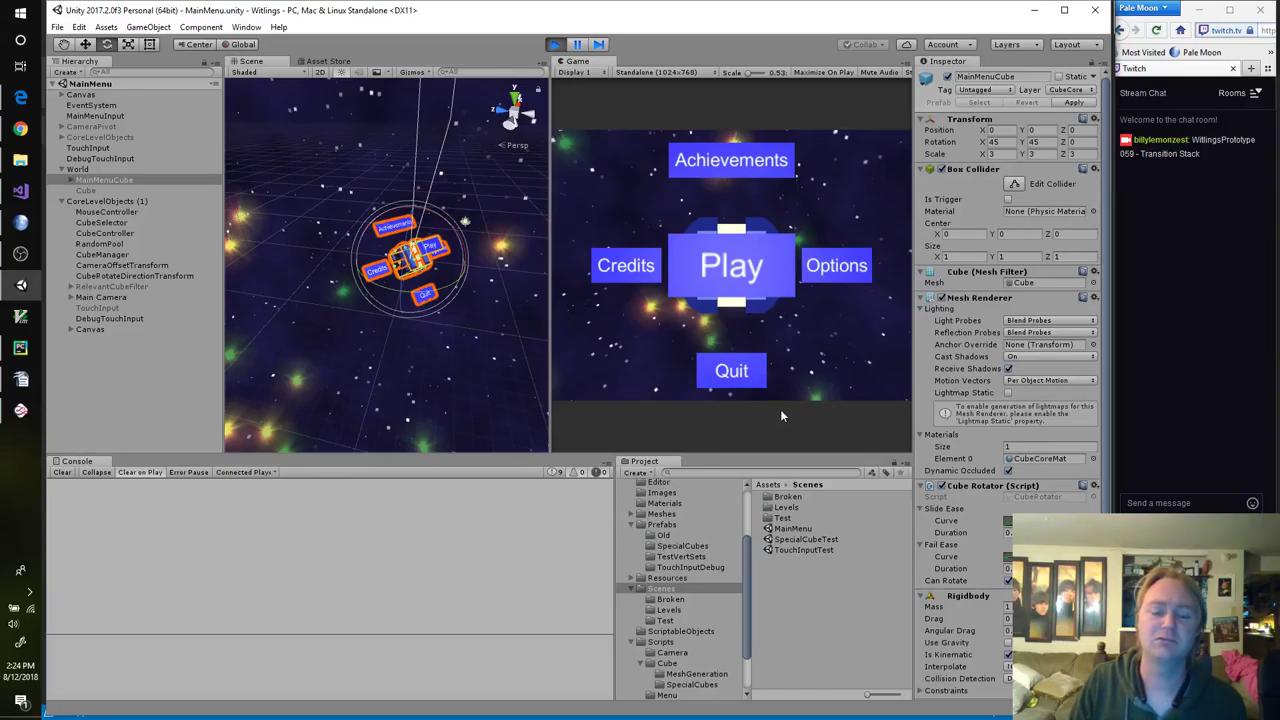
pyautogui.click(554, 44)
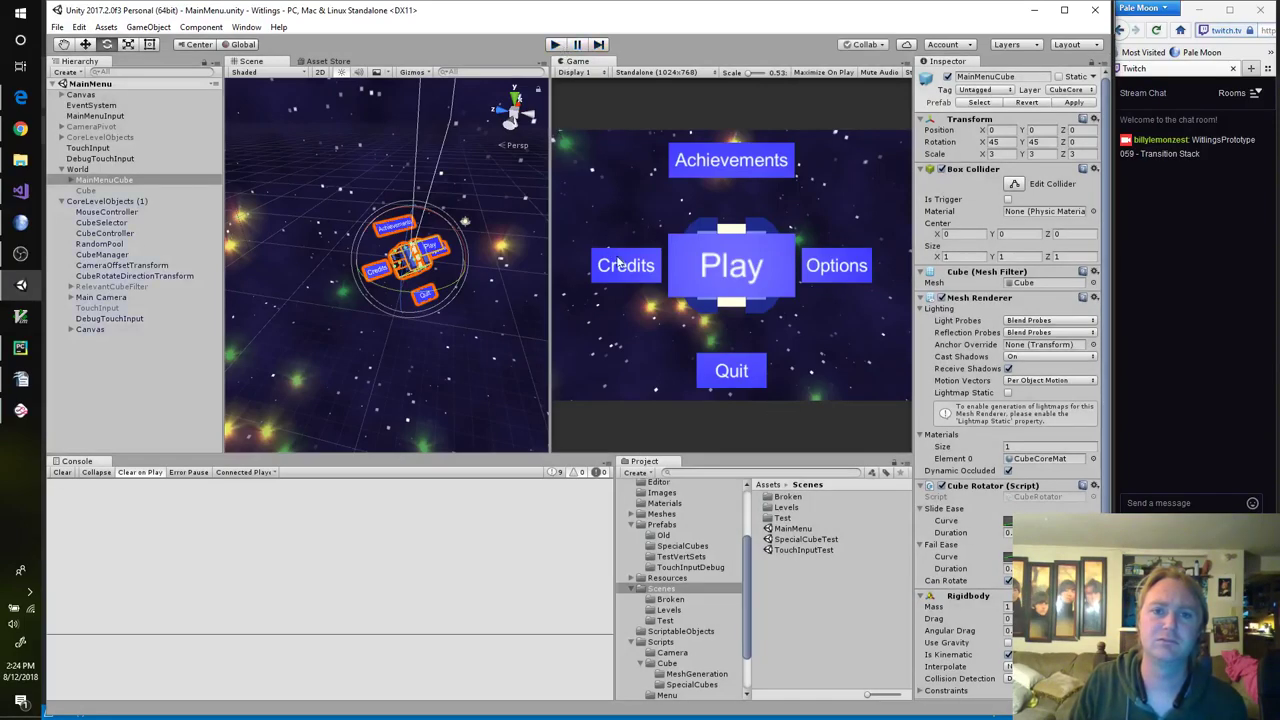
# Step: In CubeRotator.cs, change the first rotation assignment to transform.localRotation
pyautogui.hotkey('alt', 'Tab')
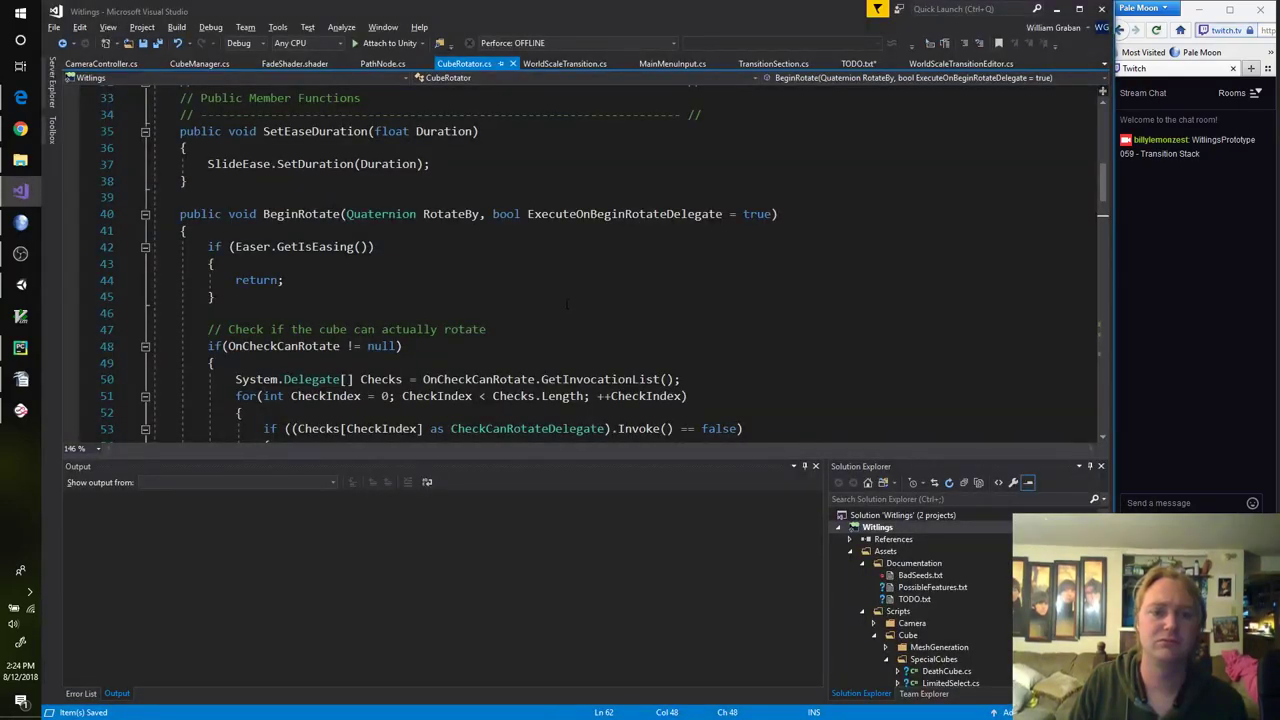
pyautogui.scroll(-3, 537, 283)
pyautogui.scroll(-1, 536, 294)
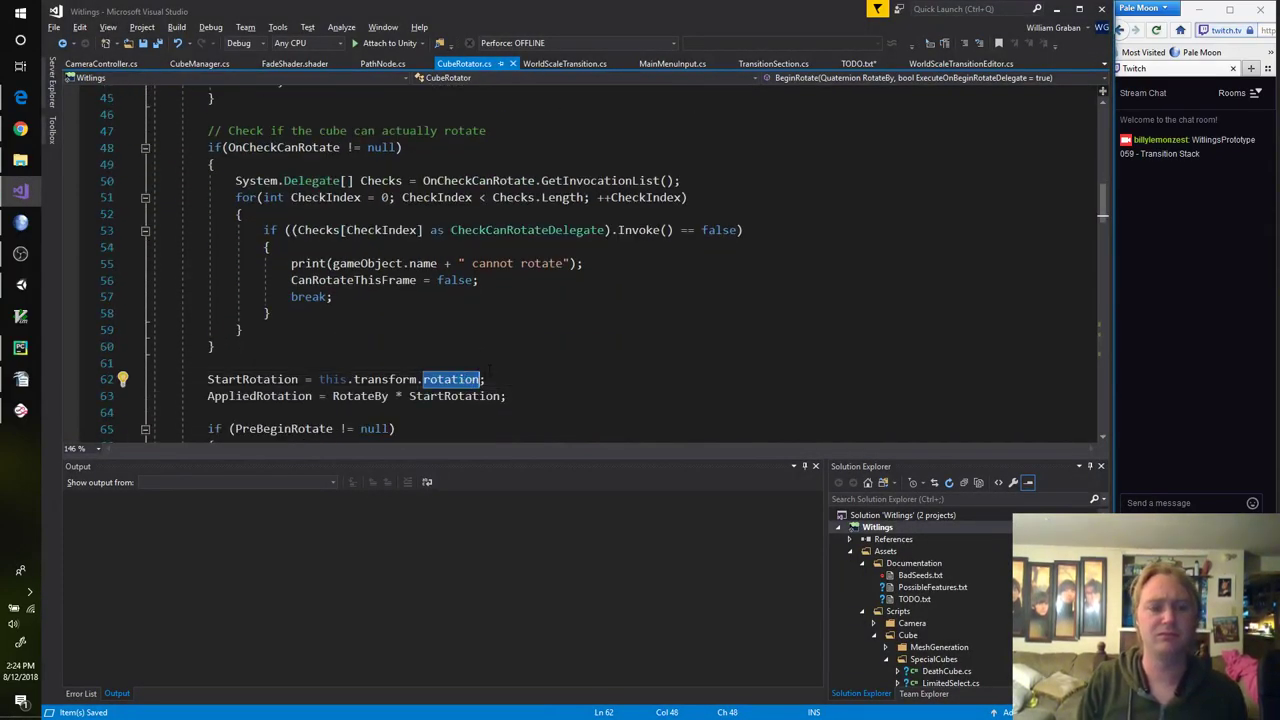
pyautogui.write('localR')
pyautogui.press('Tab')
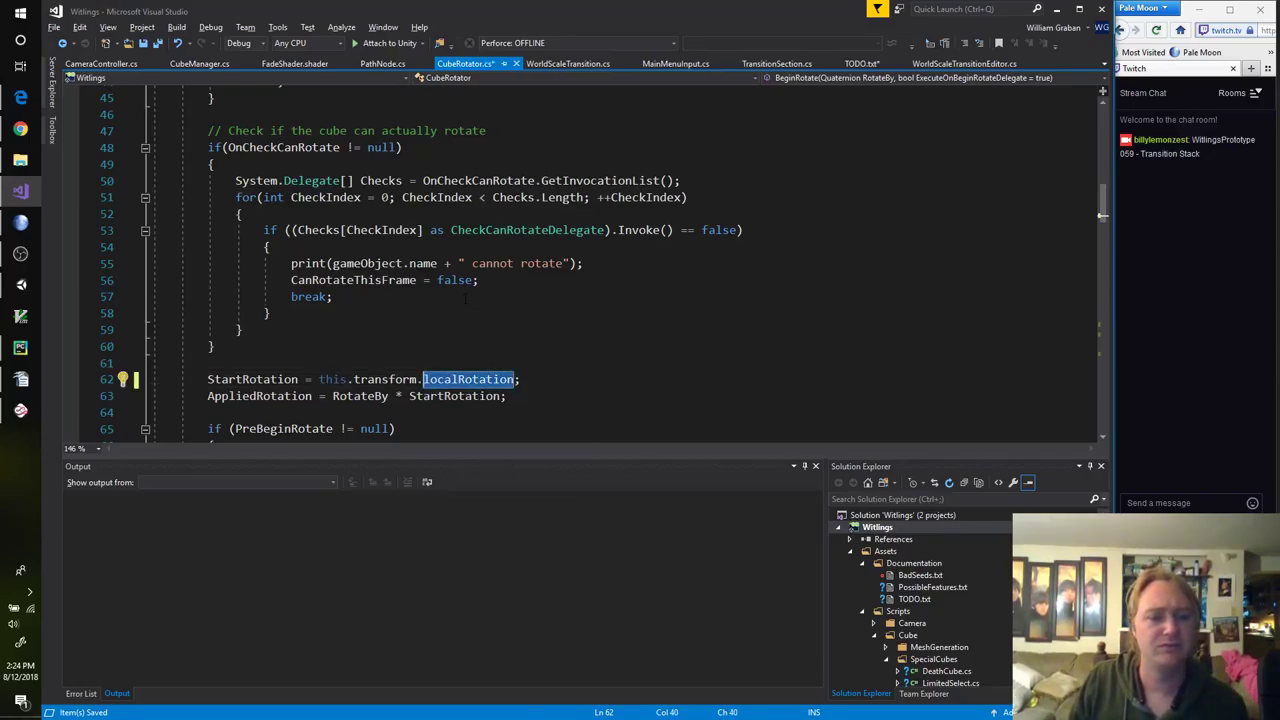
pyautogui.scroll(-6, 466, 299)
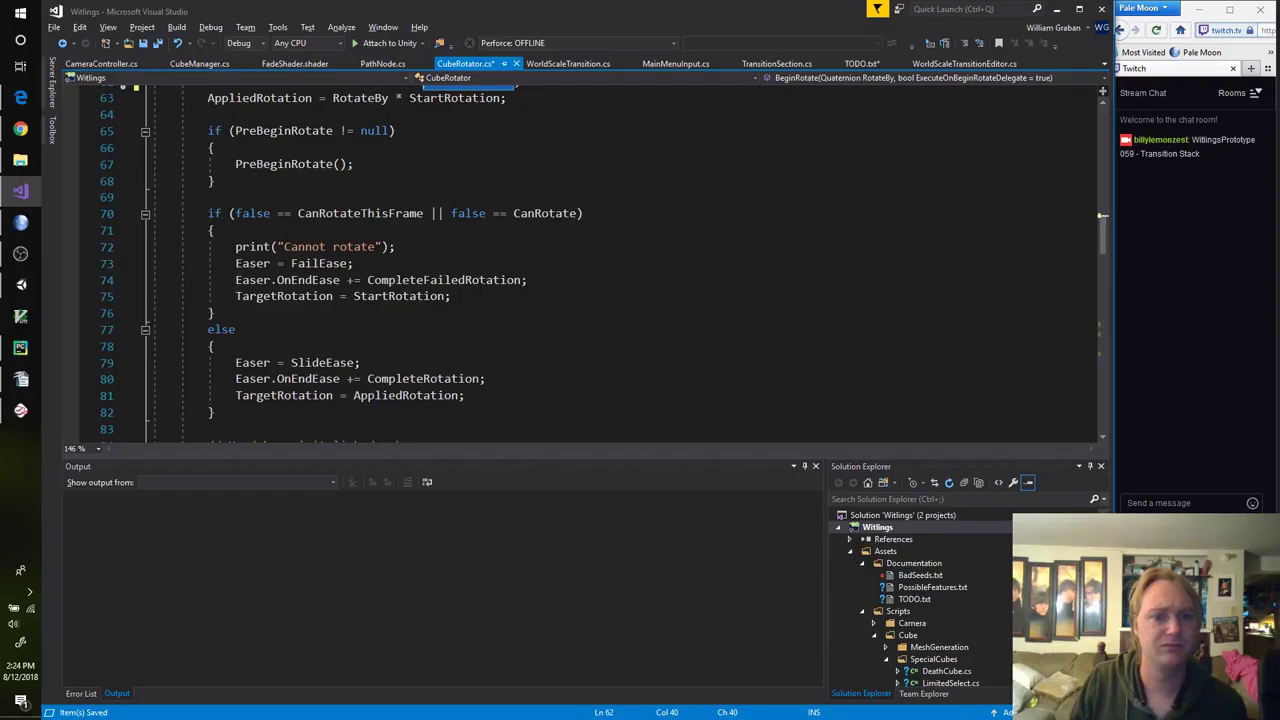
pyautogui.scroll(-5, 466, 299)
pyautogui.scroll(-9, 495, 314)
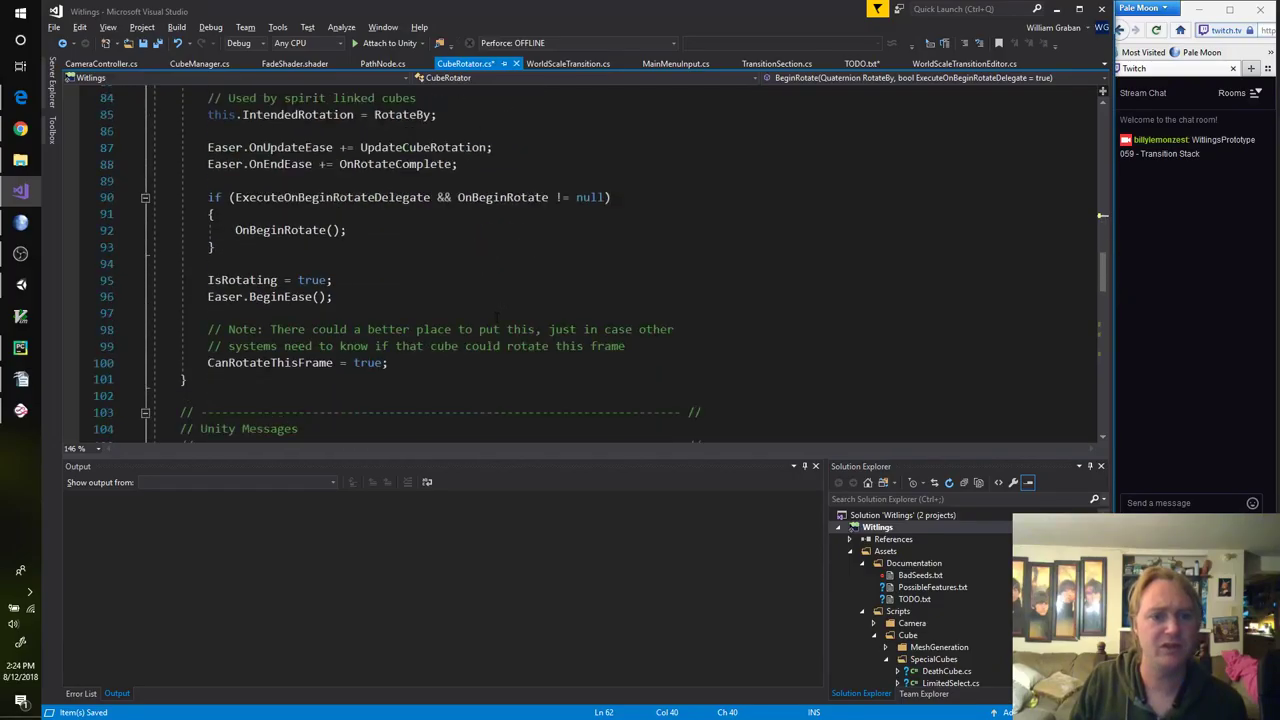
pyautogui.scroll(-2, 495, 318)
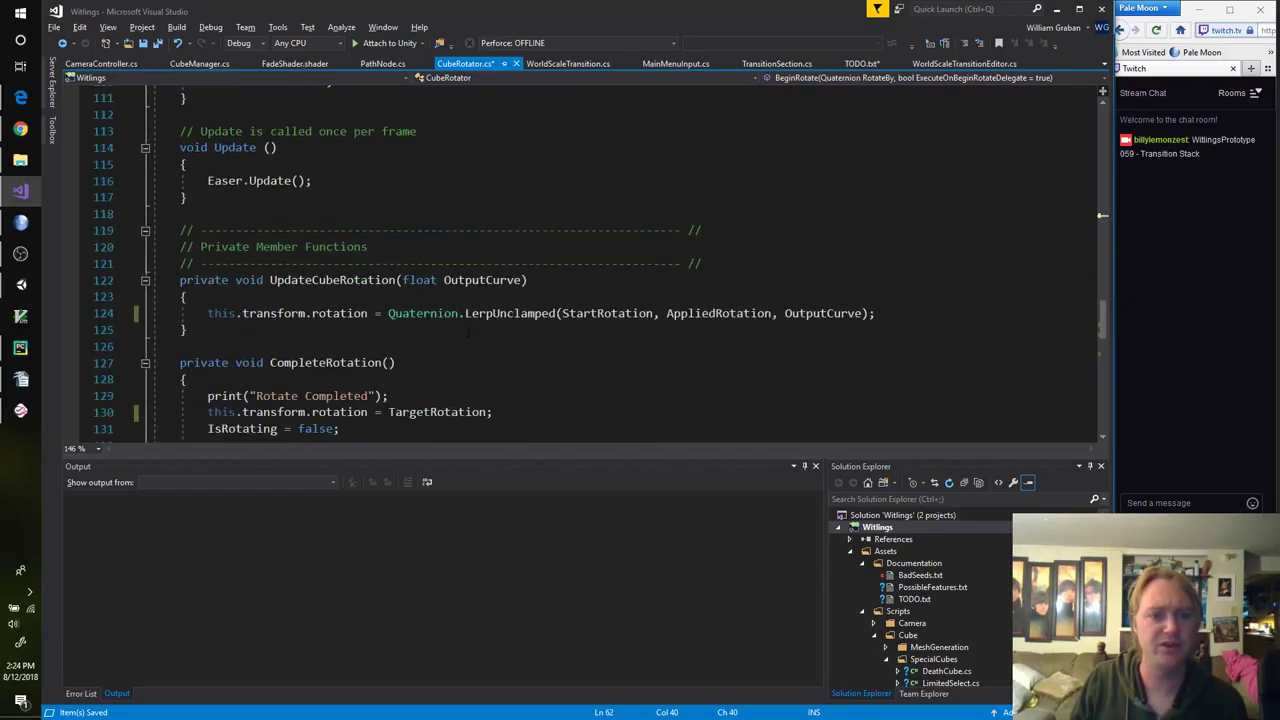
# Step: Replace rotation with localRotation on lines 124, 130 and 141, then run the scene in Unity
pyautogui.doubleClick(340, 313)
pyautogui.write('localRotation')
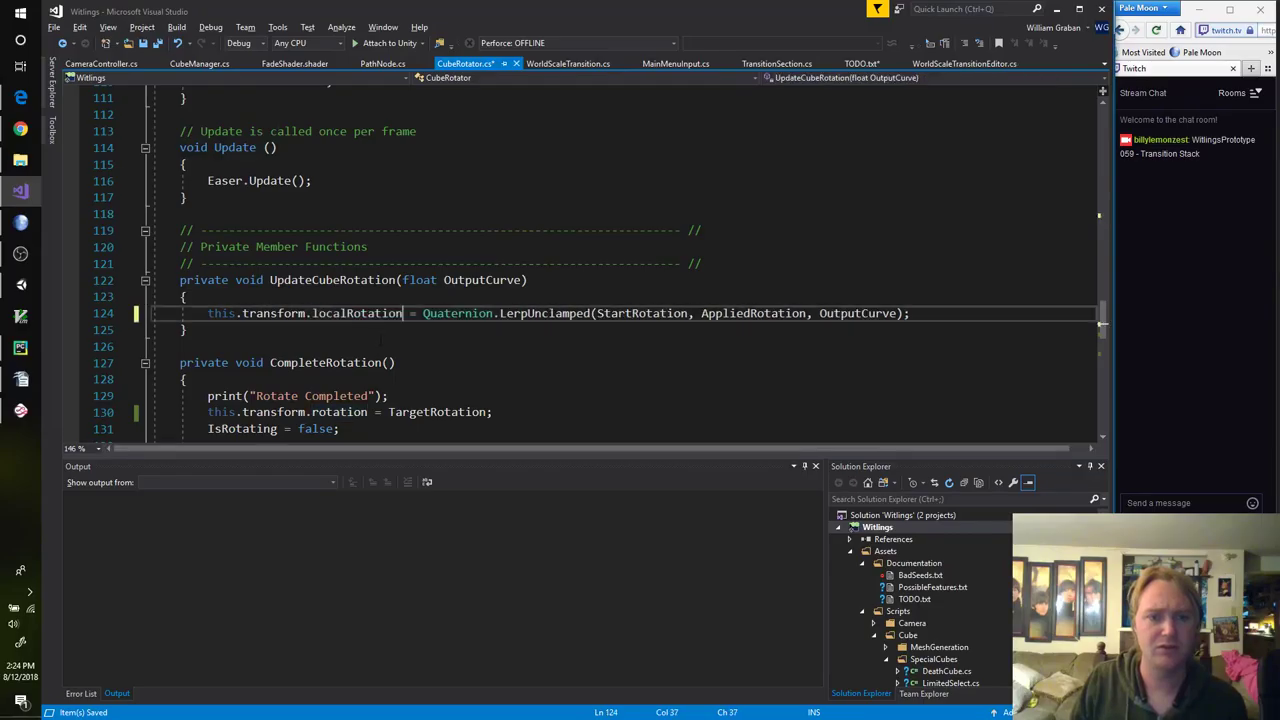
pyautogui.scroll(-2, 340, 318)
pyautogui.doubleClick(340, 313)
pyautogui.write('localRotation')
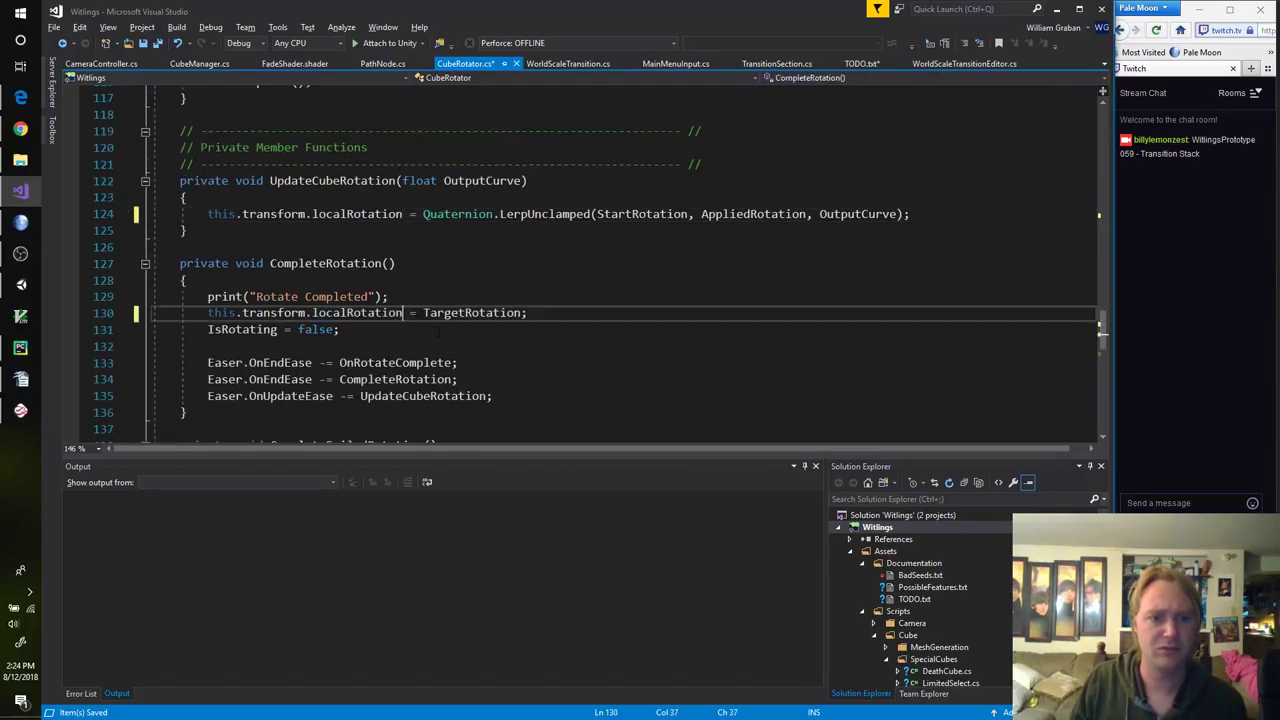
pyautogui.scroll(-4, 440, 330)
pyautogui.doubleClick(340, 297)
pyautogui.write('localRotation')
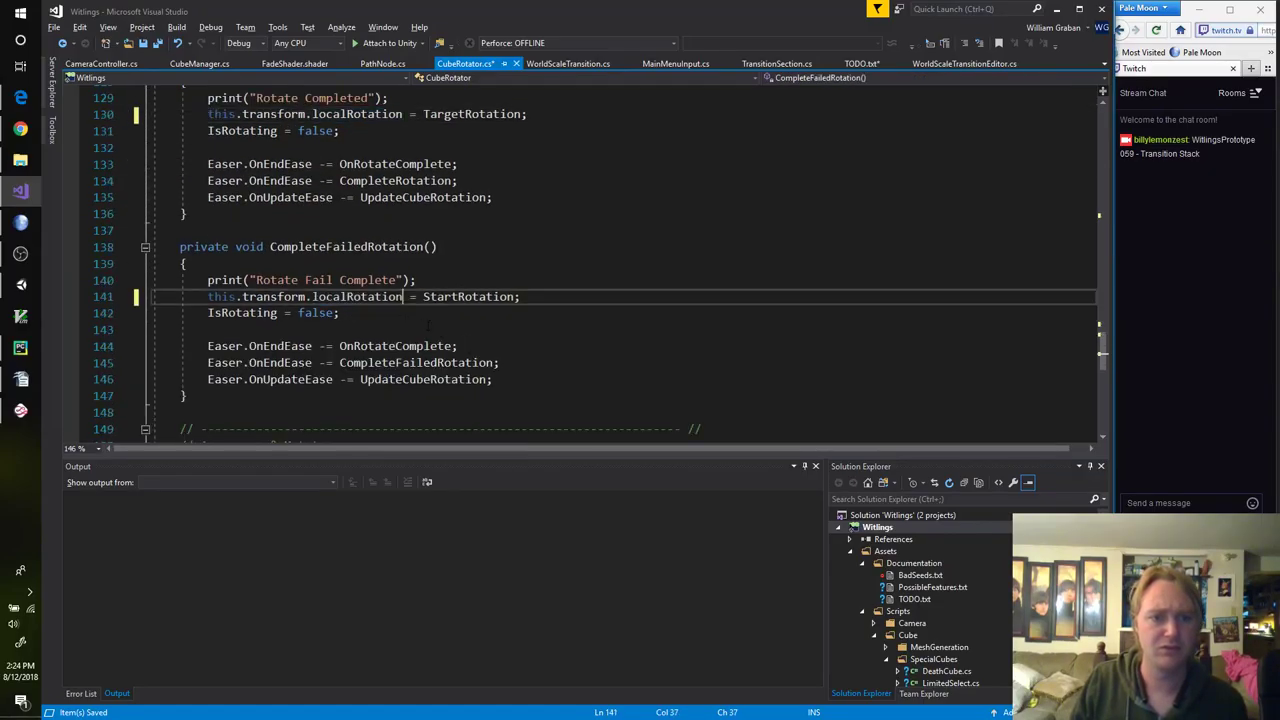
pyautogui.click(557, 297)
pyautogui.scroll(-7, 557, 297)
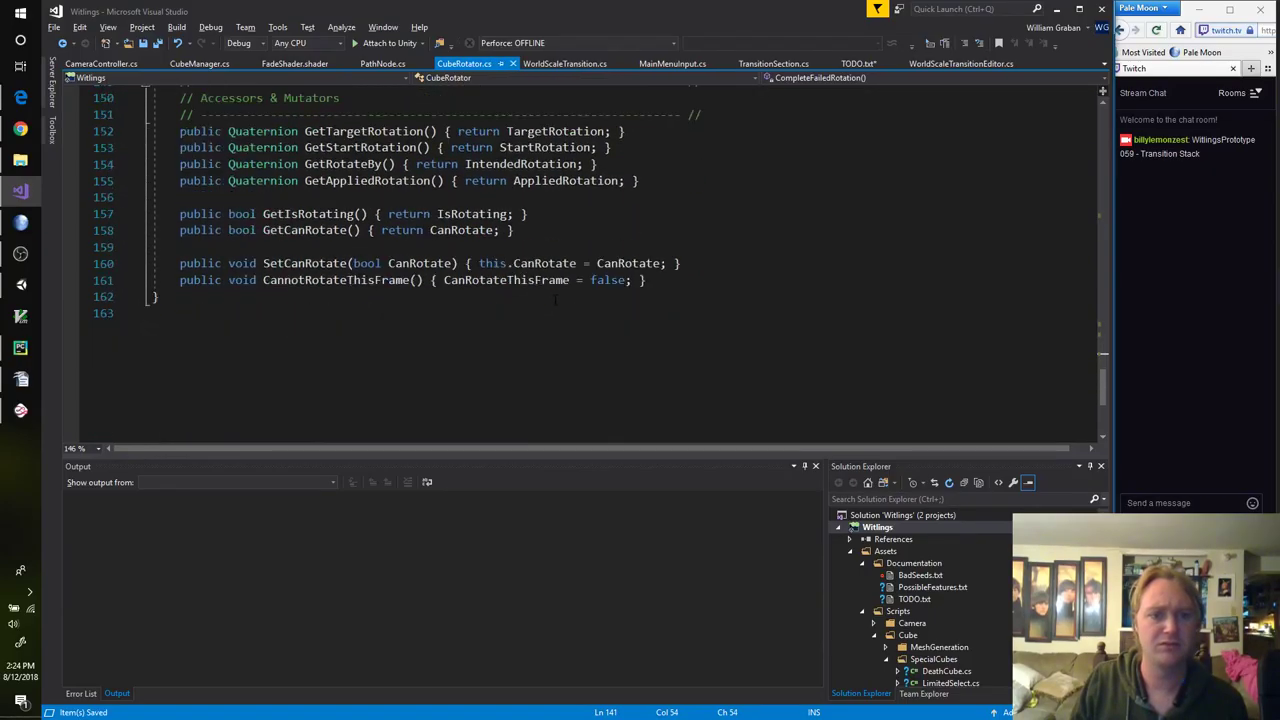
pyautogui.hotkey('alt', 'Tab')
pyautogui.click(555, 44)
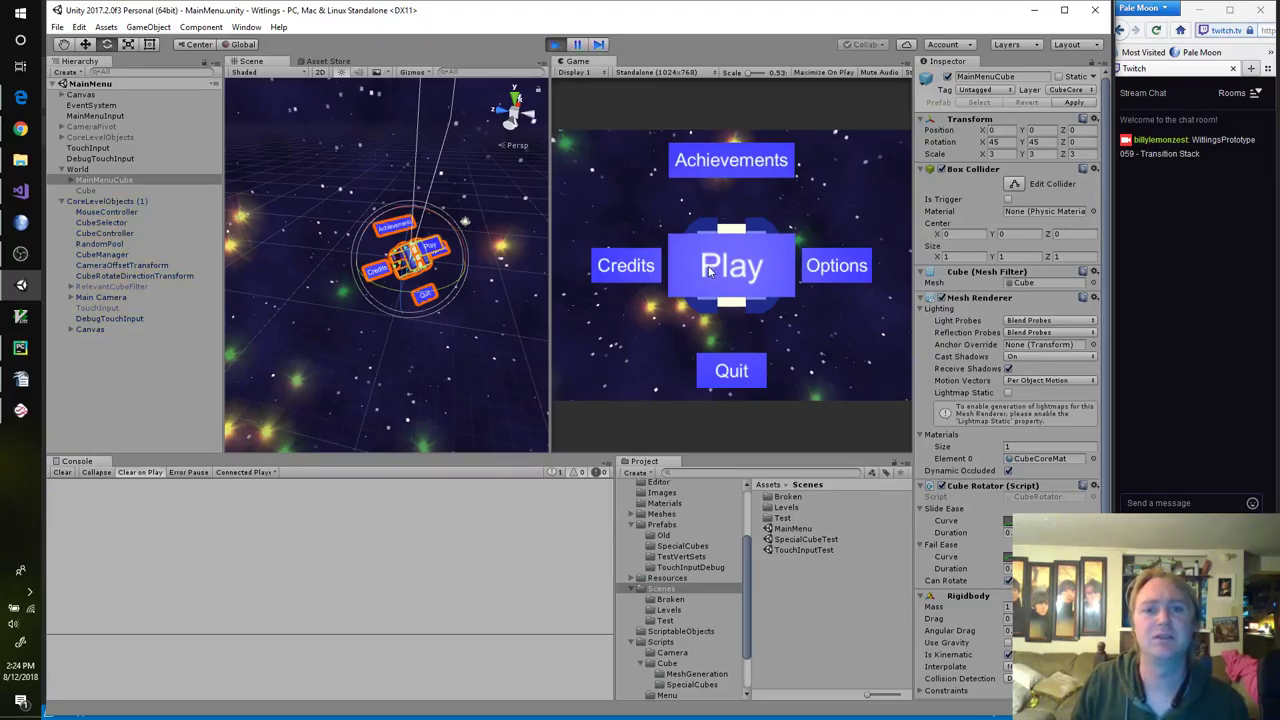
# Step: Trigger the cube's Play face to check its rotation, stop the game, and switch to Visual Studio
pyautogui.click(752, 268)
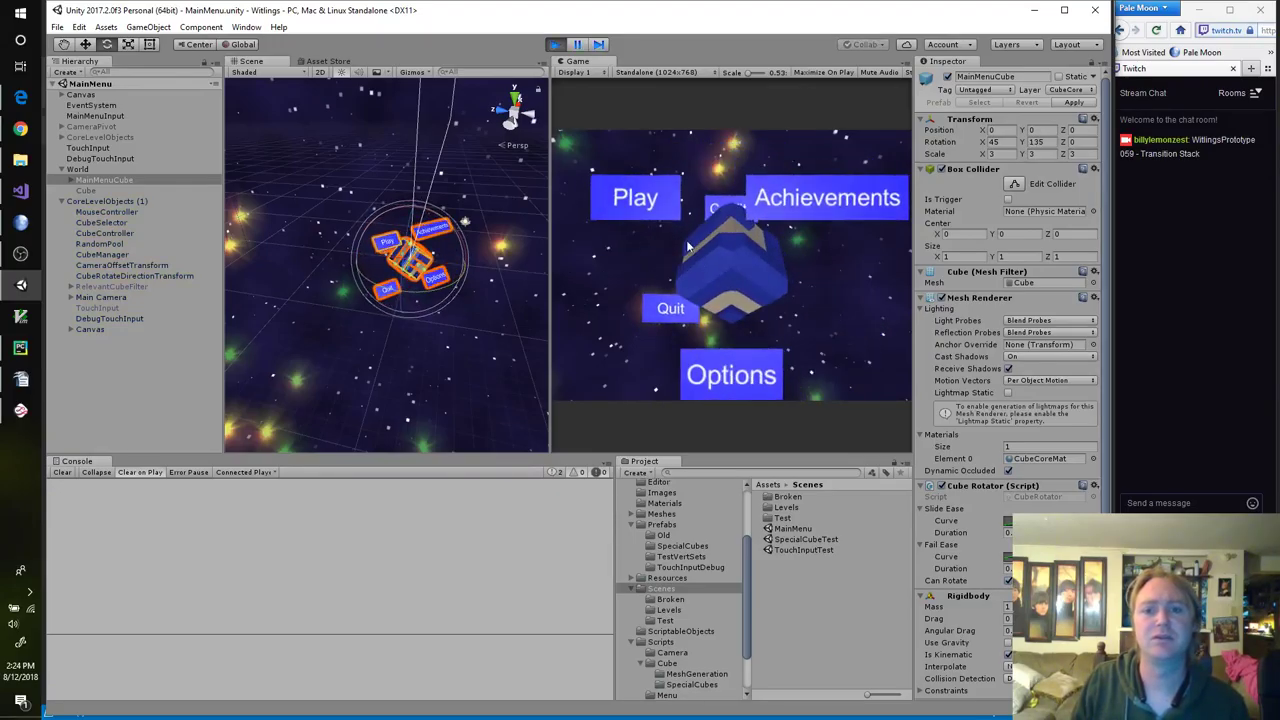
pyautogui.click(554, 45)
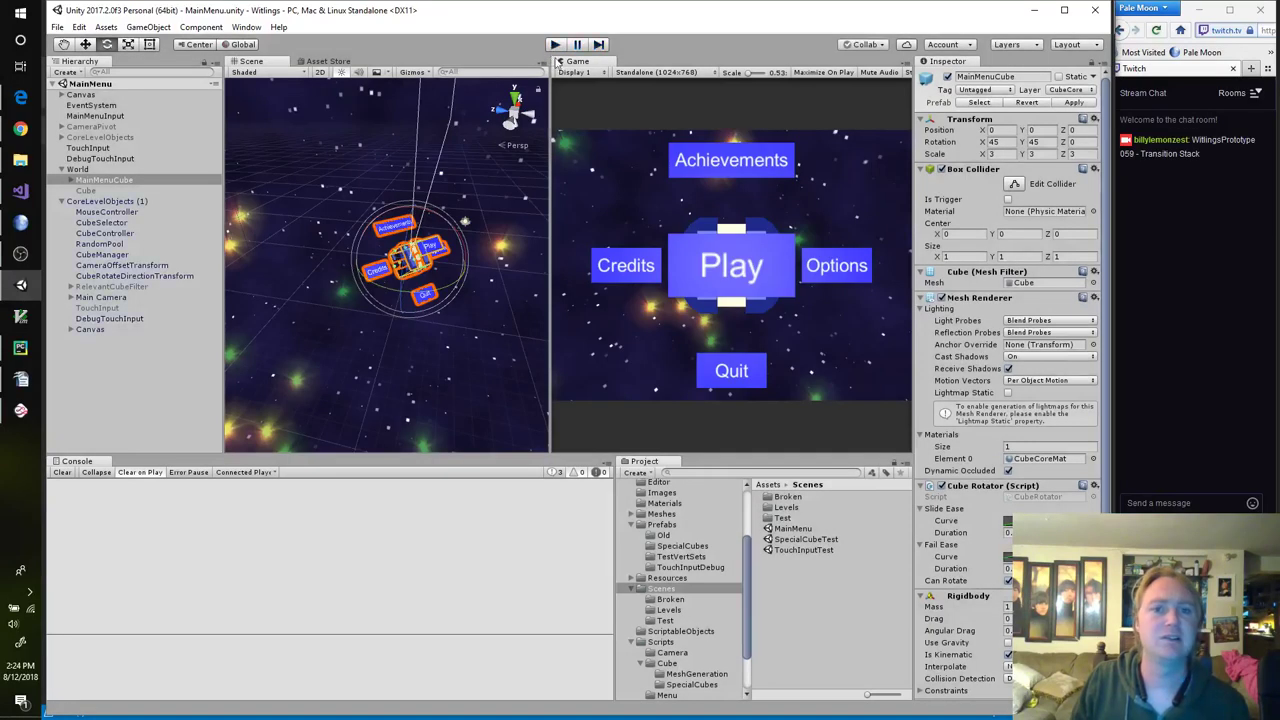
pyautogui.click(20, 190)
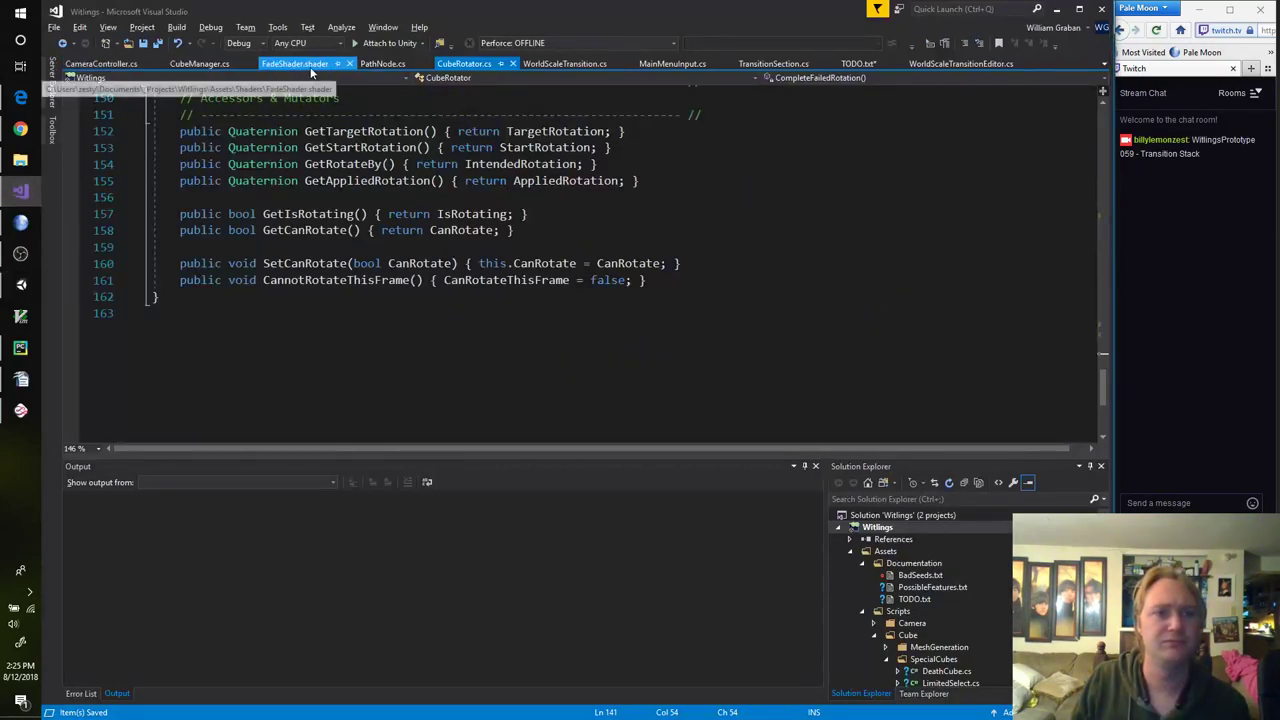
# Step: In MainMenuInput.cs, rewrite line 145 as Quaternion.Euler(...) * Rotator.transform.rotation and copy that term
pyautogui.click(690, 64)
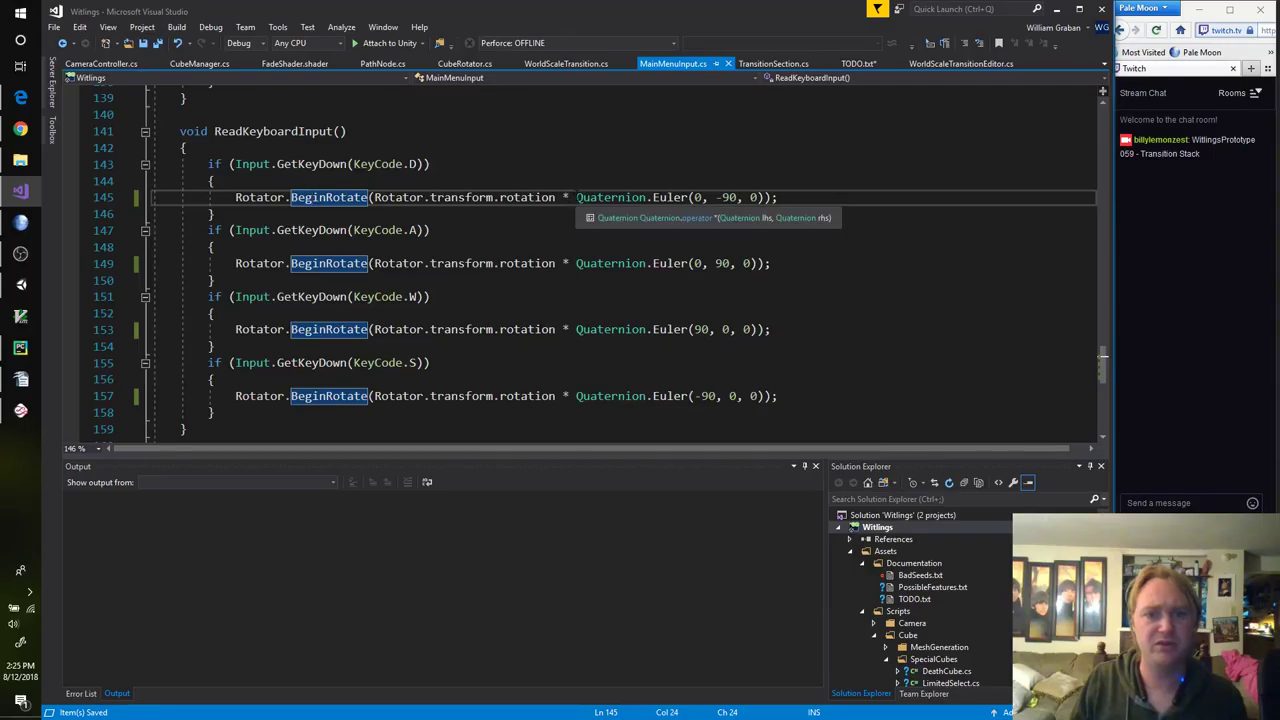
pyautogui.moveTo(575, 197); pyautogui.dragTo(373, 204)
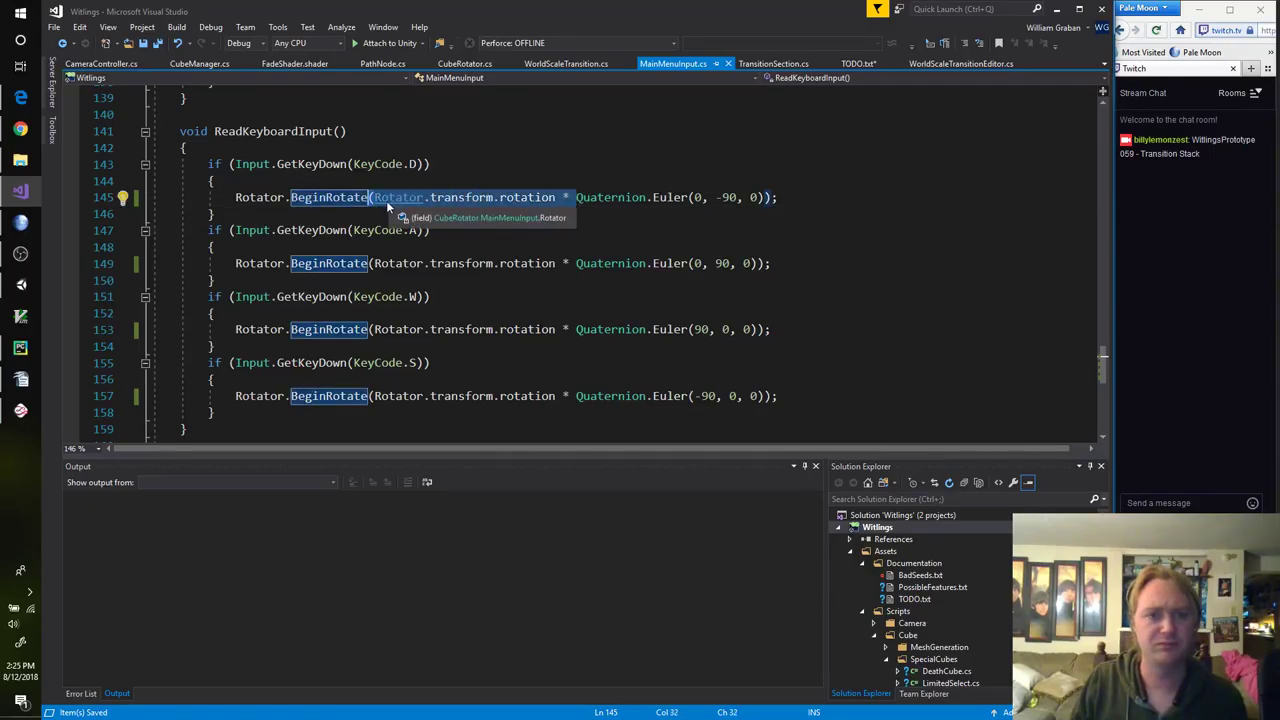
pyautogui.write('(')
pyautogui.hotkey('ctrl', 'Right')
pyautogui.hotkey('ctrl', 'Right')
pyautogui.hotkey('ctrl', 'Right')
pyautogui.hotkey('ctrl', 'Right')
pyautogui.hotkey('ctrl', 'Right')
pyautogui.hotkey('ctrl', 'Right')
pyautogui.hotkey('ctrl', 'Right')
pyautogui.hotkey('ctrl', 'Right')
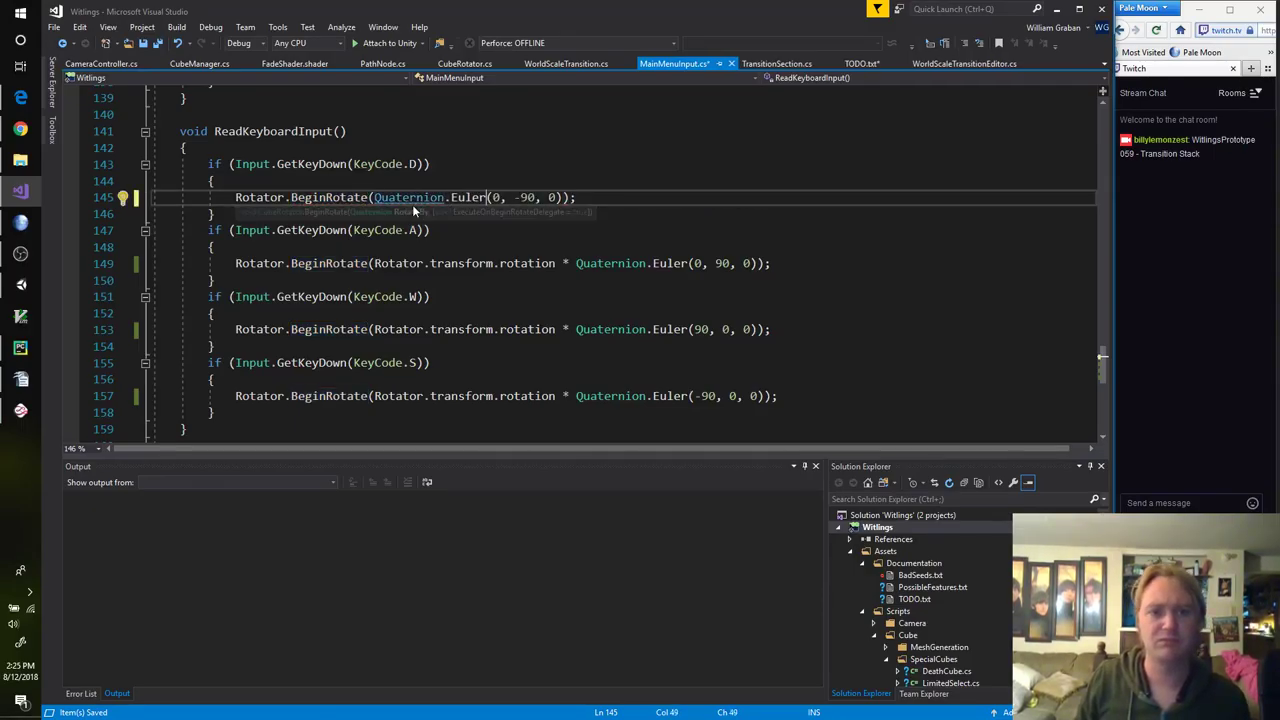
pyautogui.write('* (Rotator.transform.rotation*')
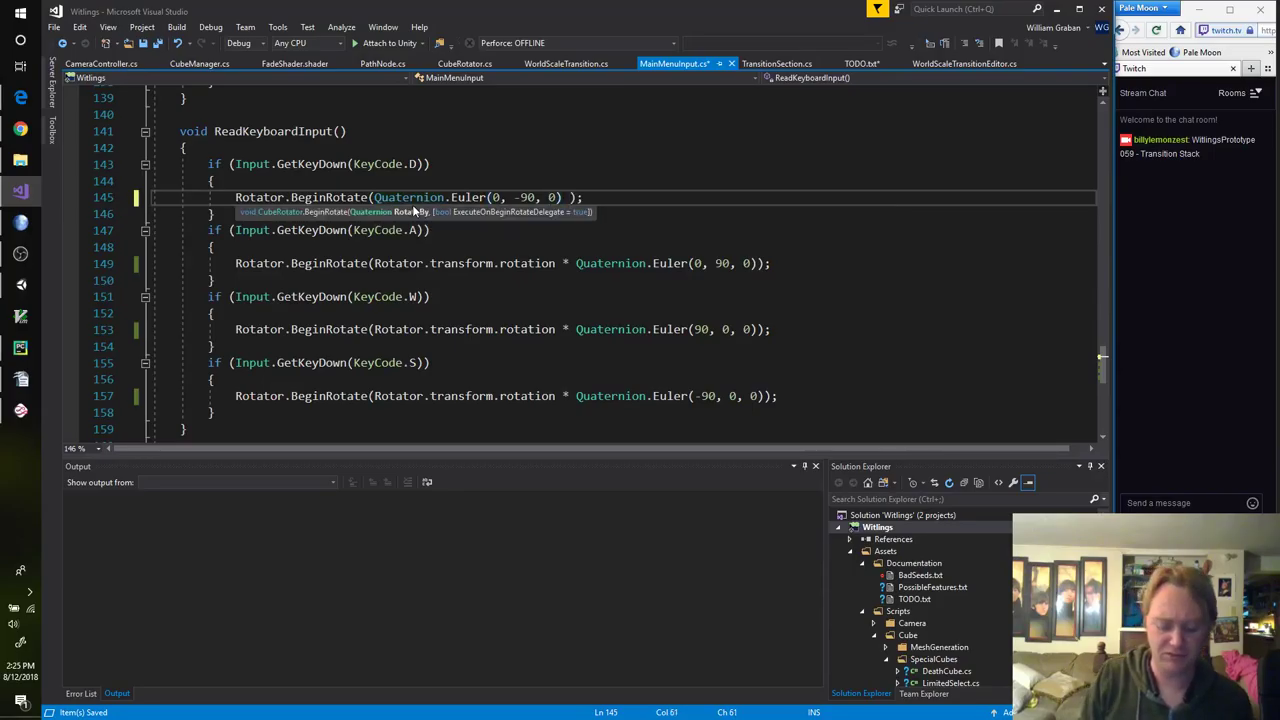
pyautogui.press('BackSpace')
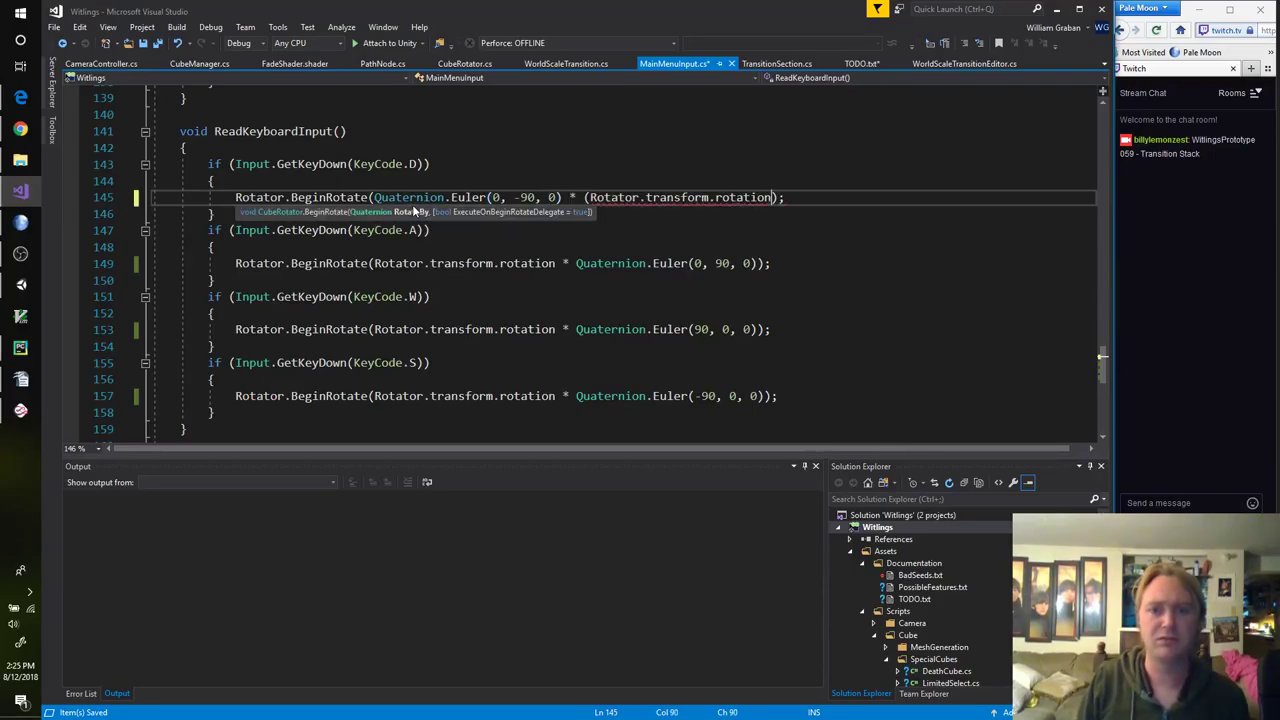
pyautogui.hotkey('ctrl', 'Left')
pyautogui.hotkey('ctrl', 'Left')
pyautogui.hotkey('ctrl', 'Left')
pyautogui.hotkey('ctrl', 'Left')
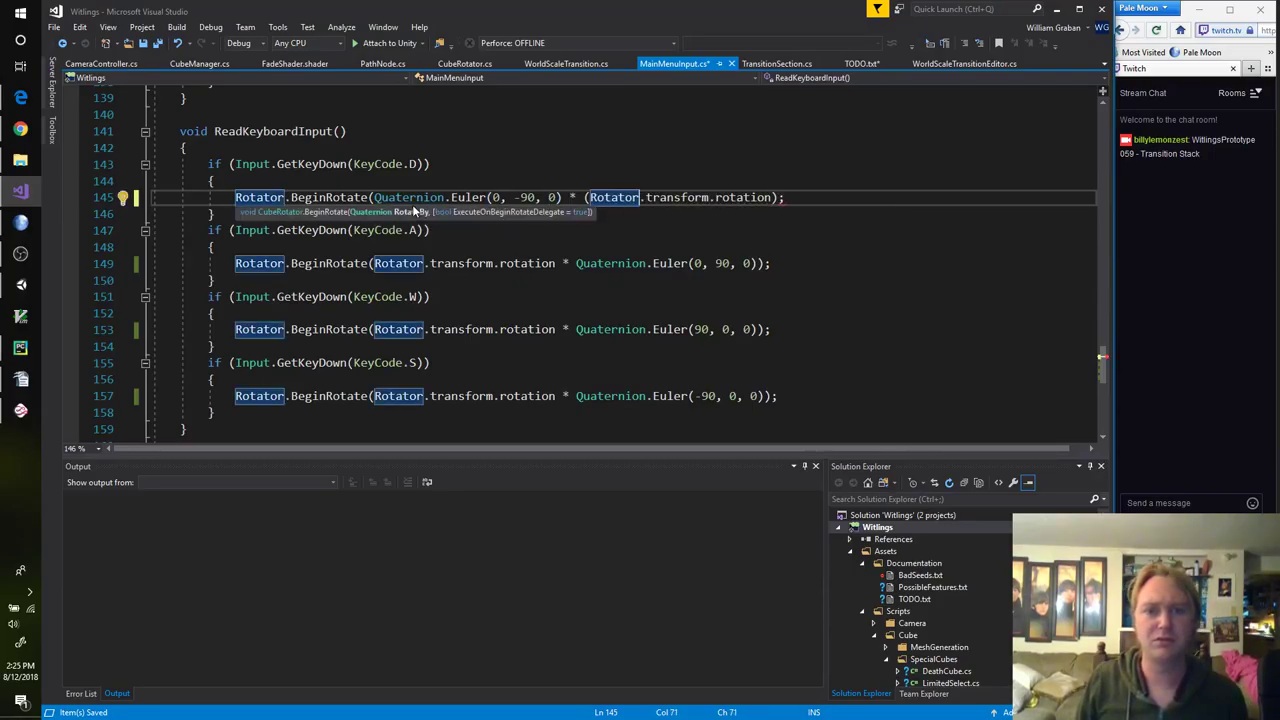
pyautogui.press('BackSpace')
pyautogui.hotkey('ctrl', 'Left')
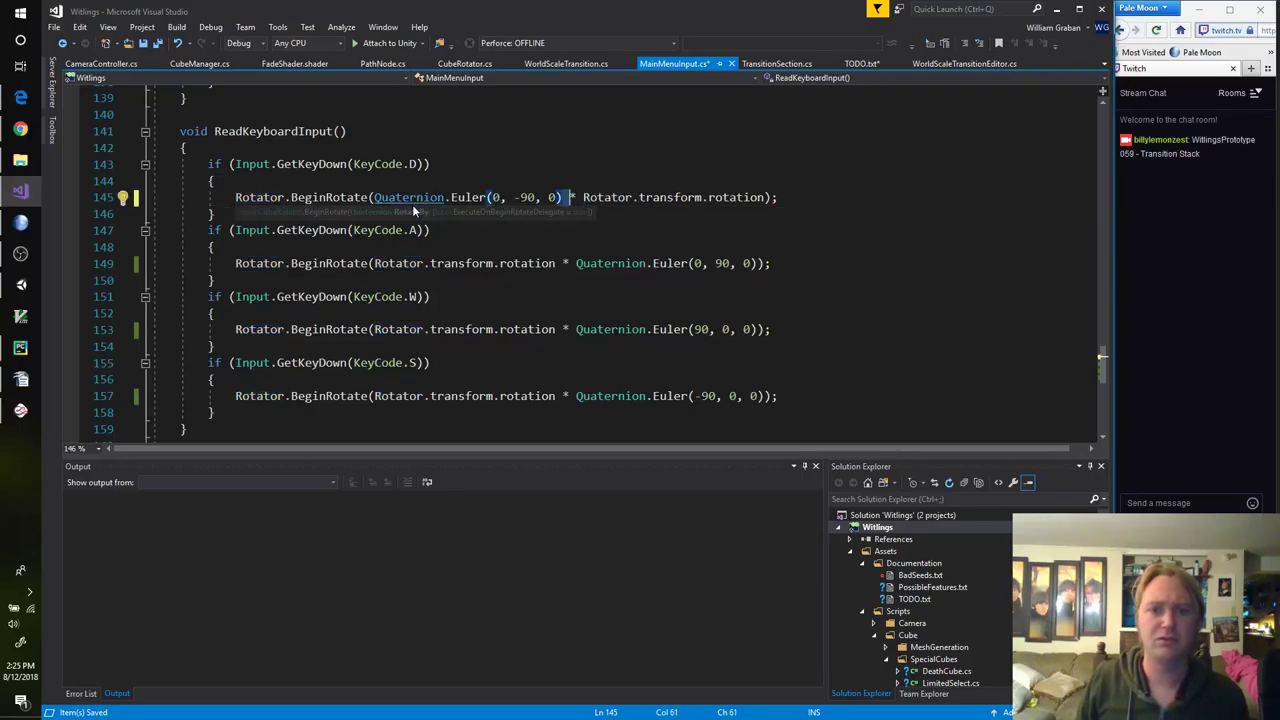
pyautogui.hotkey('ctrl', 'shift', 'Right')
pyautogui.hotkey('ctrl', 'shift', 'Right')
pyautogui.hotkey('ctrl', 'shift', 'Right')
pyautogui.hotkey('ctrl', 'shift', 'Right')
pyautogui.hotkey('ctrl', 'shift', 'Right')
pyautogui.hotkey('ctrl', 'shift', 'Right')
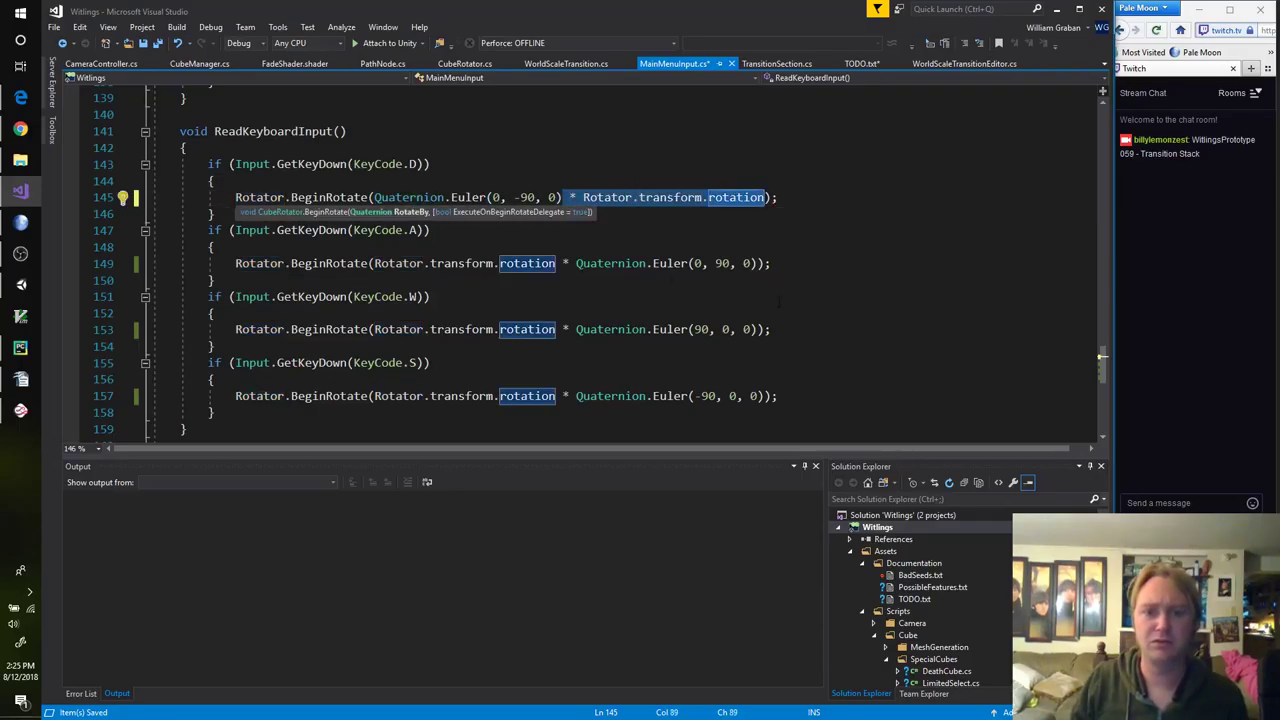
pyautogui.hotkey('ctrl', 'c')
# Step: Paste the rotation term after the Euler calls on lines 149, 153 and 157
pyautogui.click(757, 263)
pyautogui.hotkey('ctrl', 'v')
pyautogui.click(757, 329)
pyautogui.hotkey('ctrl', 'v')
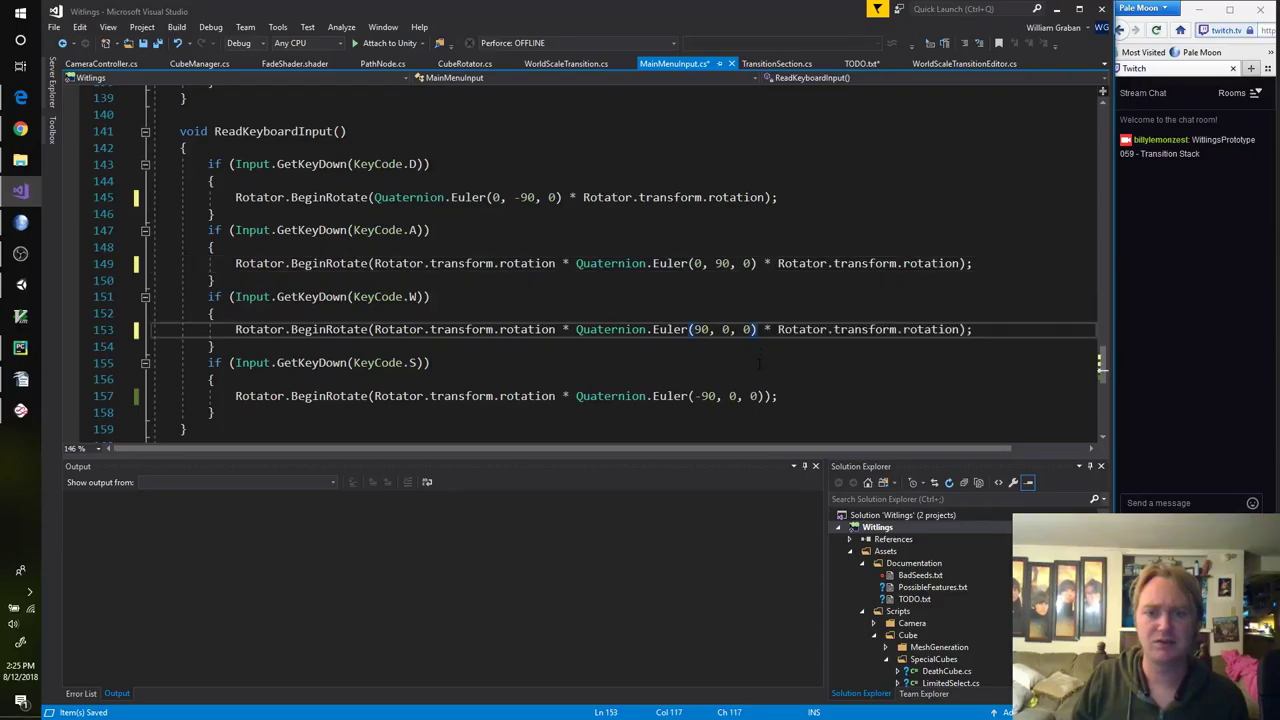
pyautogui.click(763, 396)
pyautogui.hotkey('ctrl', 'v')
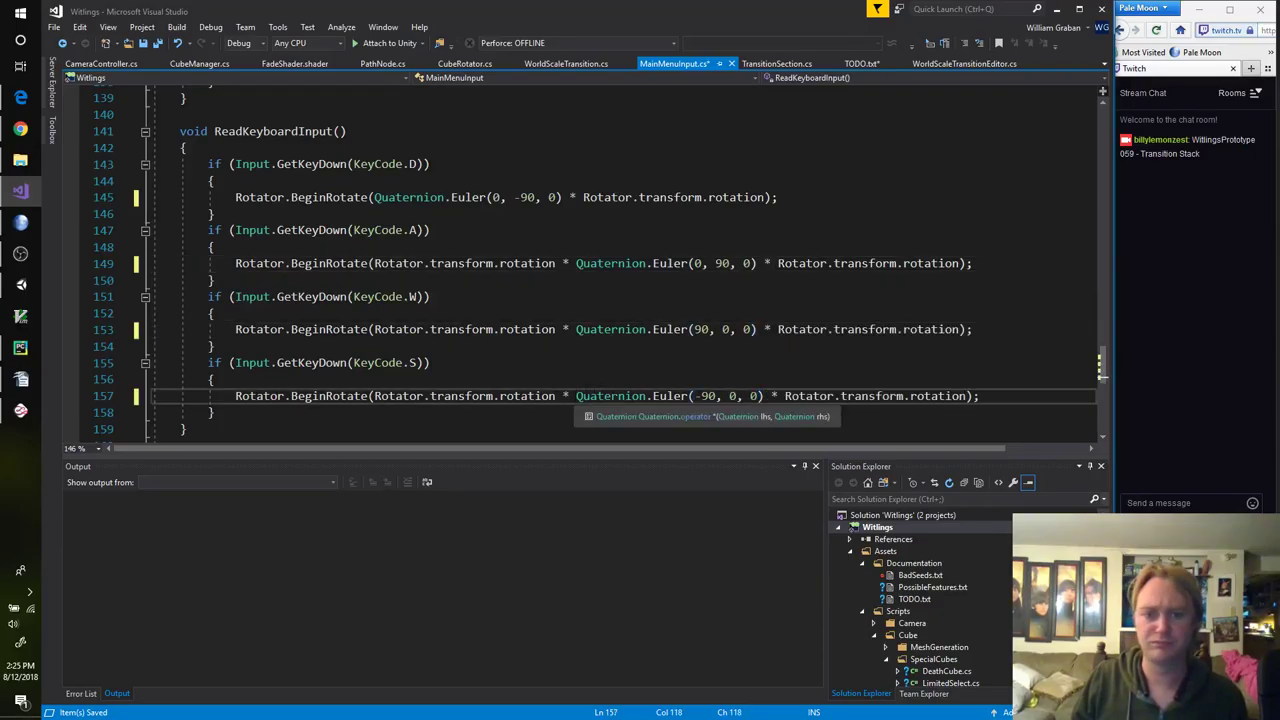
# Step: Delete the old leading rotation terms on lines 157, 153 and 149
pyautogui.moveTo(572, 396); pyautogui.dragTo(374, 396)
pyautogui.press('BackSpace')
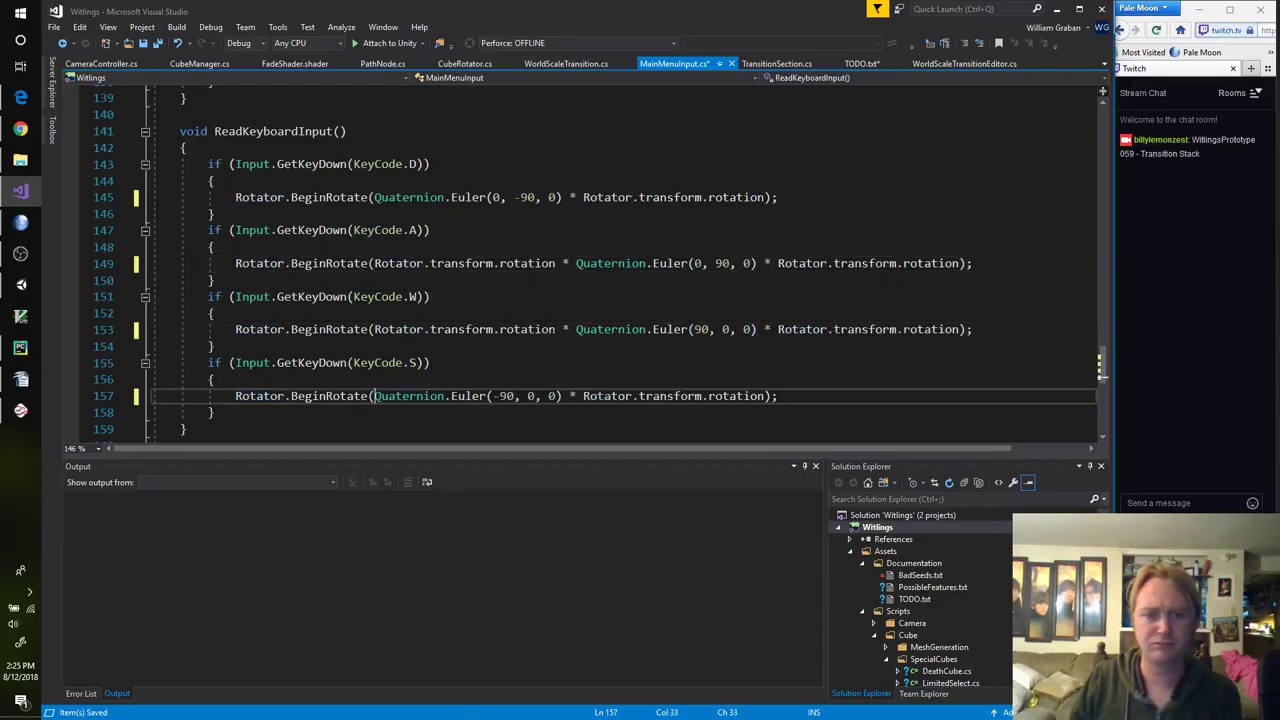
pyautogui.moveTo(576, 329); pyautogui.dragTo(370, 329)
pyautogui.press('BackSpace')
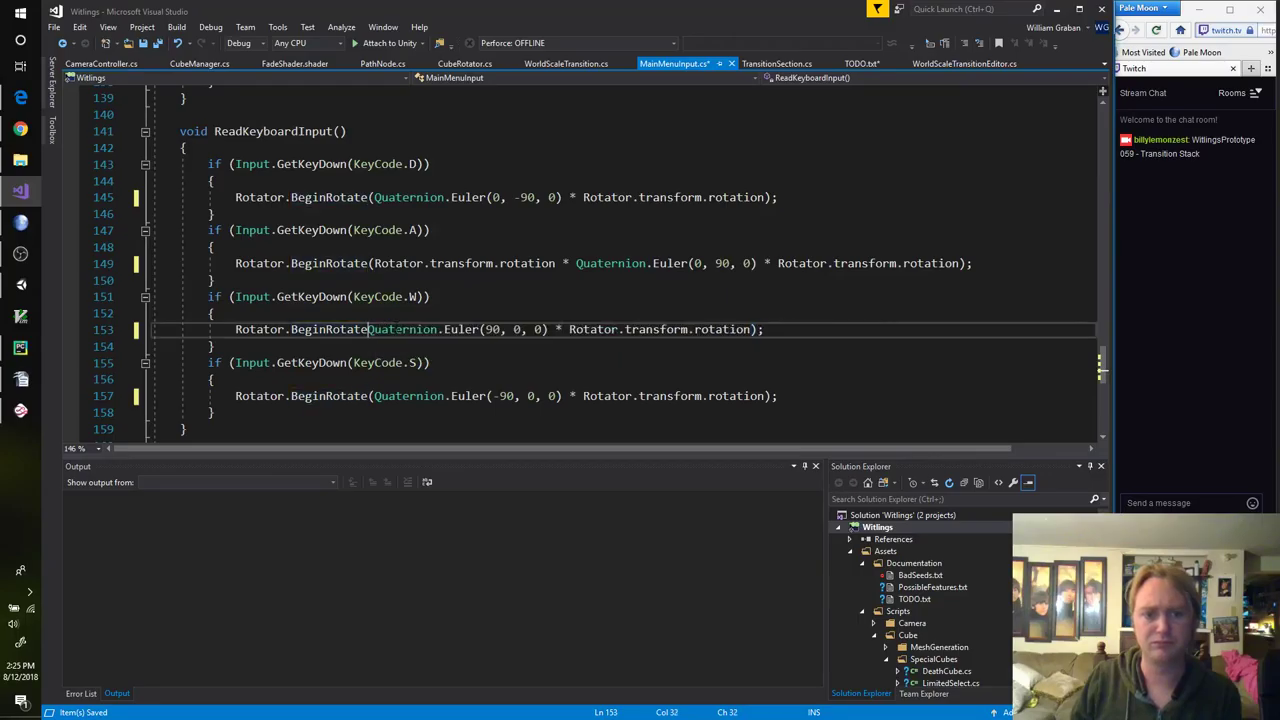
pyautogui.write('(')
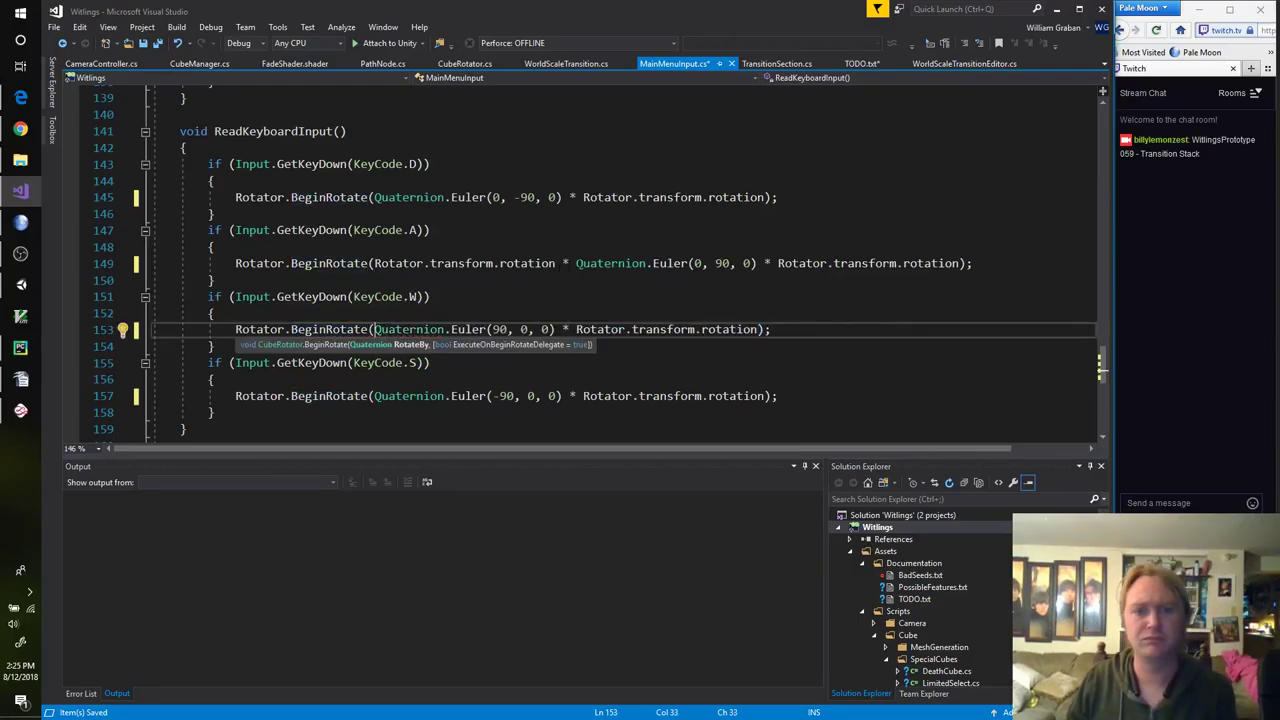
pyautogui.moveTo(576, 263); pyautogui.dragTo(374, 263)
pyautogui.press('BackSpace')
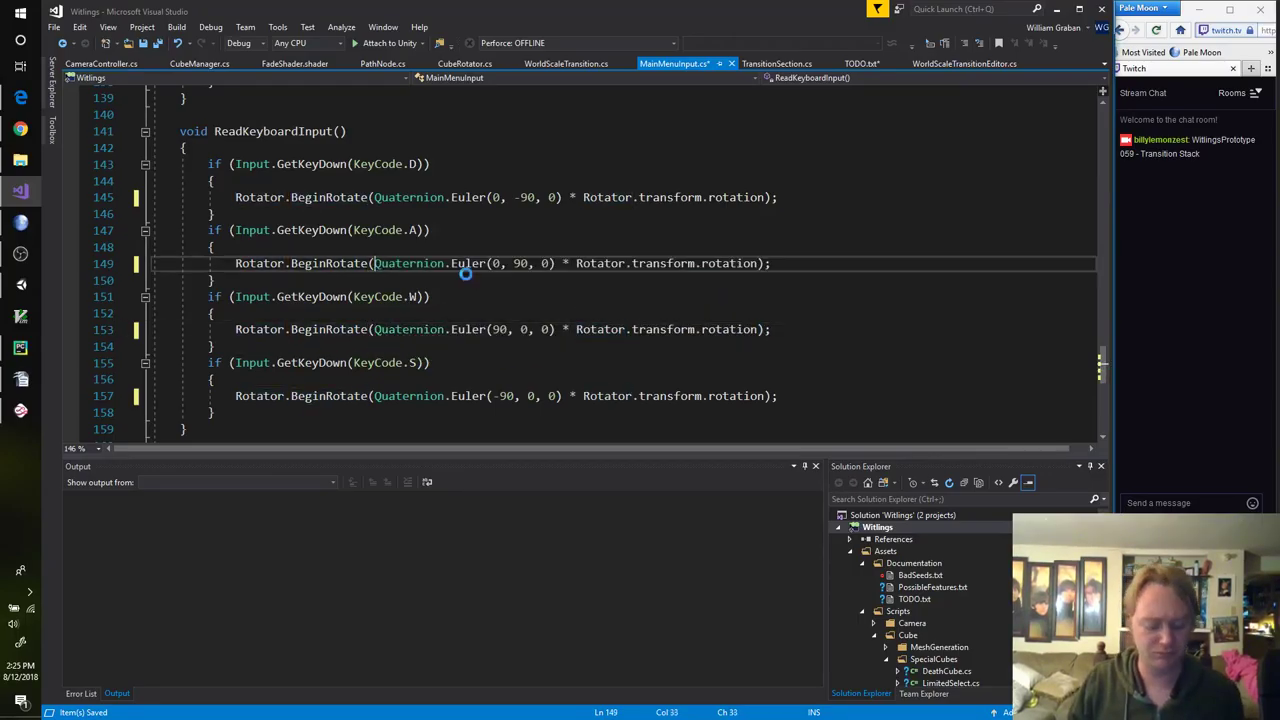
pyautogui.hotkey('alt', 'Tab')
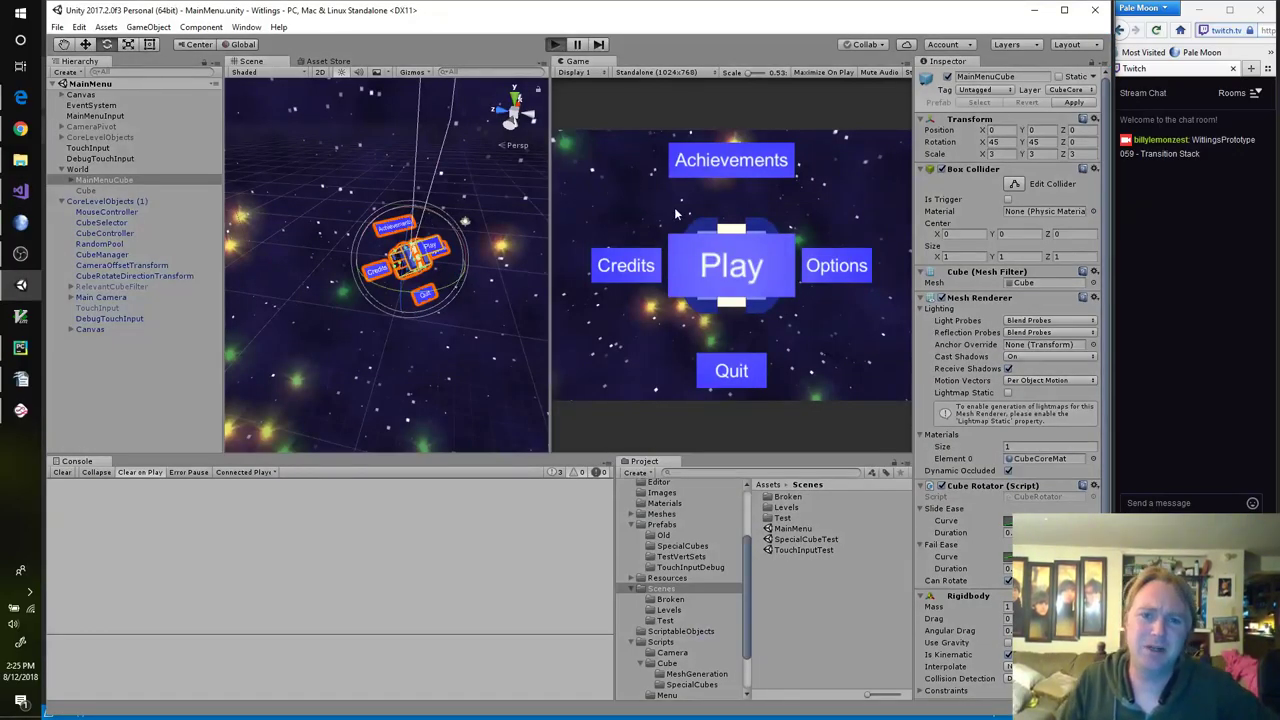
# Step: Play the scene with Ctrl+P, drag the cube twice to spin it, stop, and return to Visual Studio
pyautogui.hotkey('ctrl', 'p')
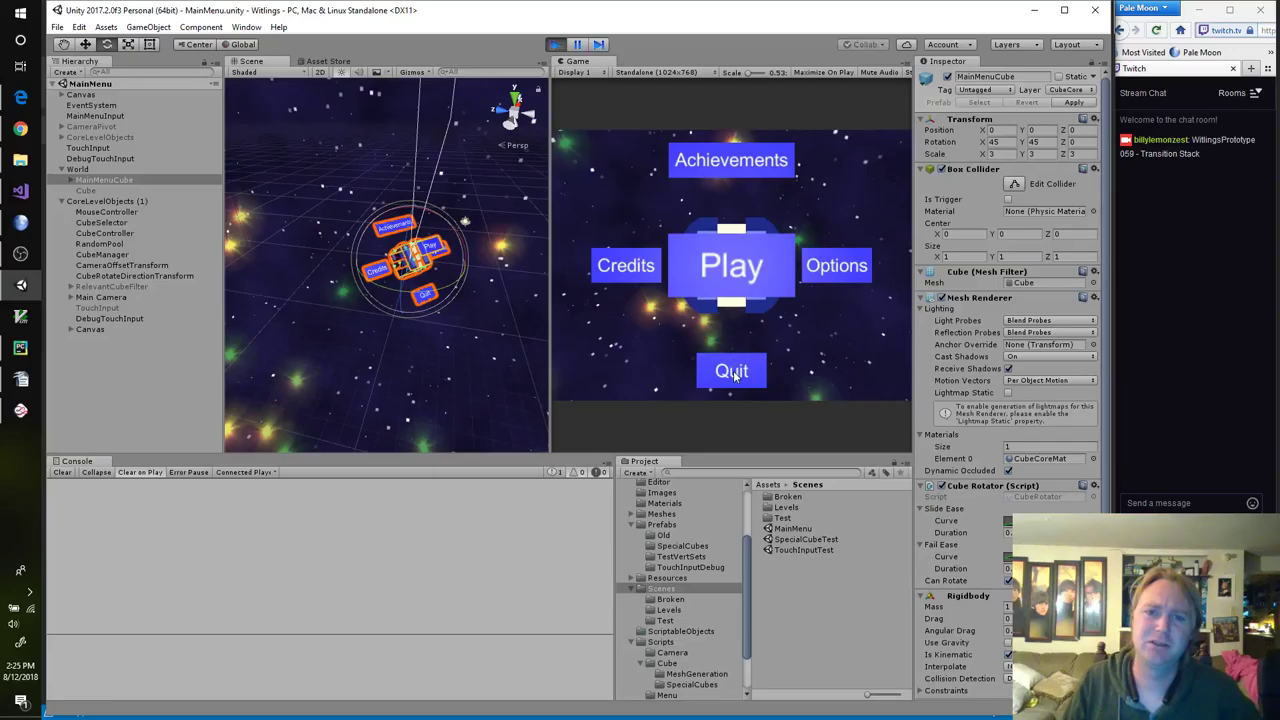
pyautogui.moveTo(710, 277)
pyautogui.mouseDown()
pyautogui.moveTo(778, 260)
pyautogui.moveTo(687, 267)
pyautogui.mouseUp()
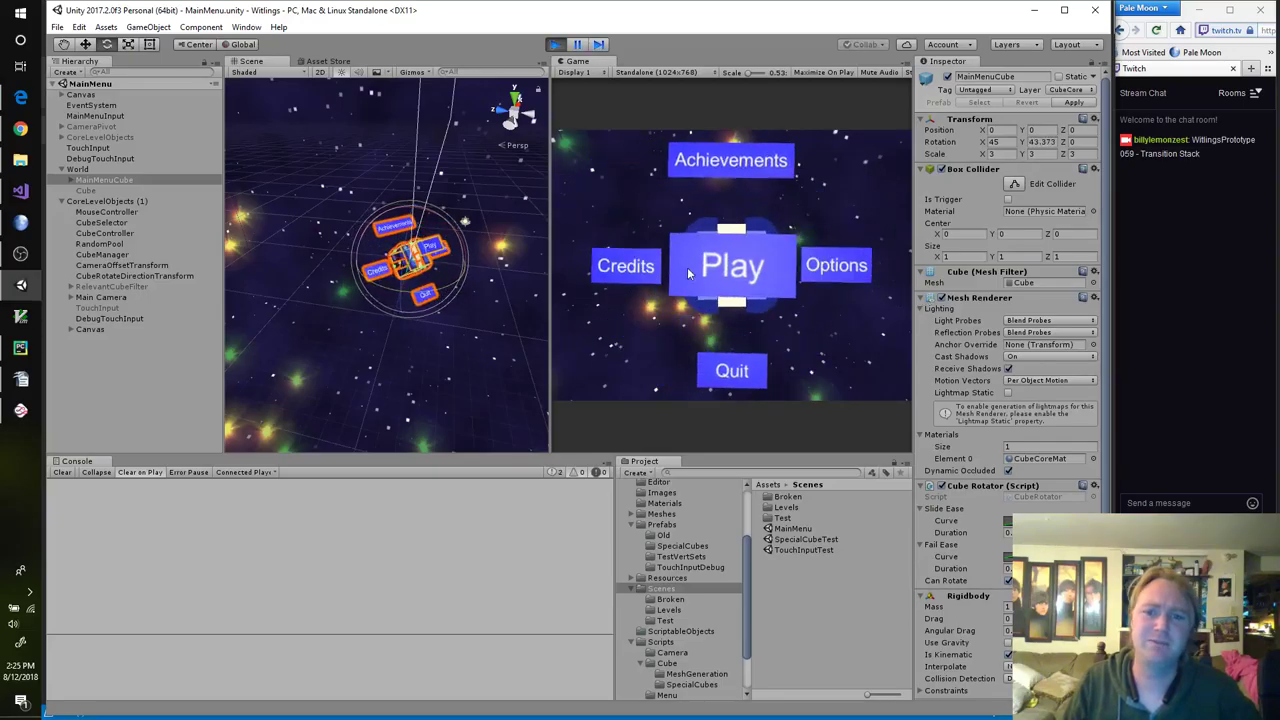
pyautogui.moveTo(800, 275)
pyautogui.mouseDown()
pyautogui.moveTo(703, 256)
pyautogui.moveTo(817, 256)
pyautogui.mouseUp()
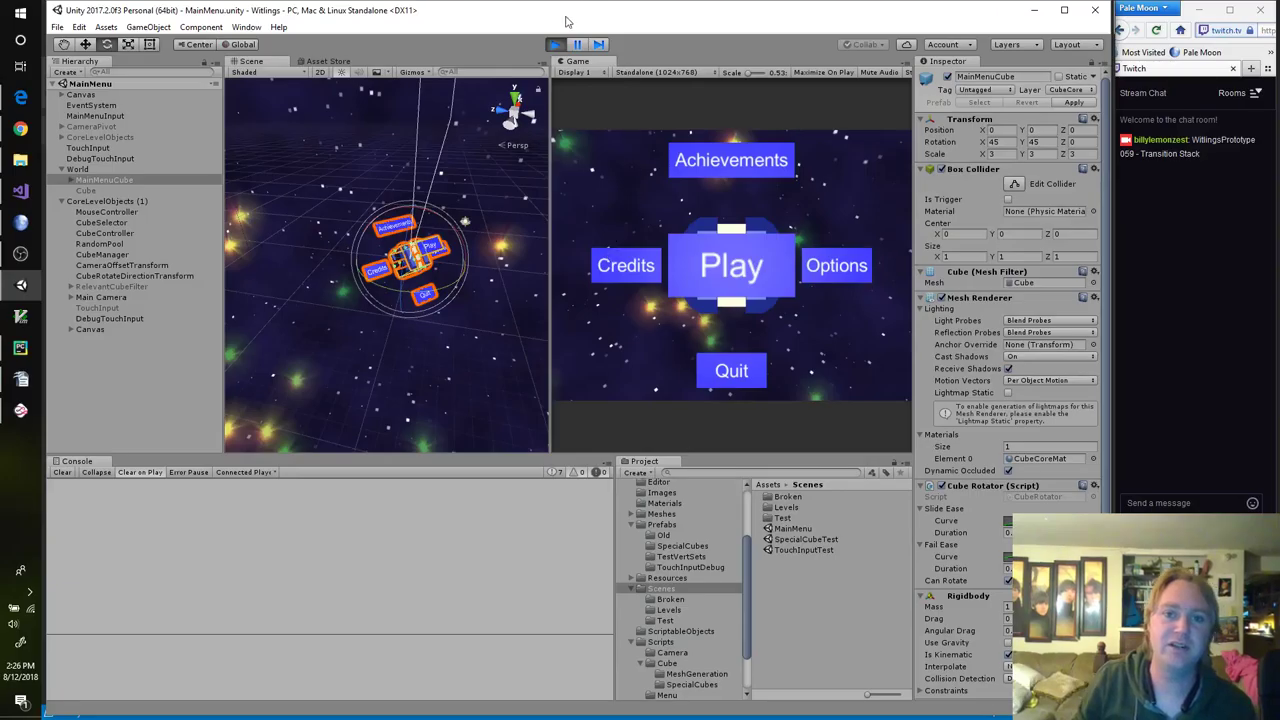
pyautogui.click(556, 45)
pyautogui.click(20, 190)
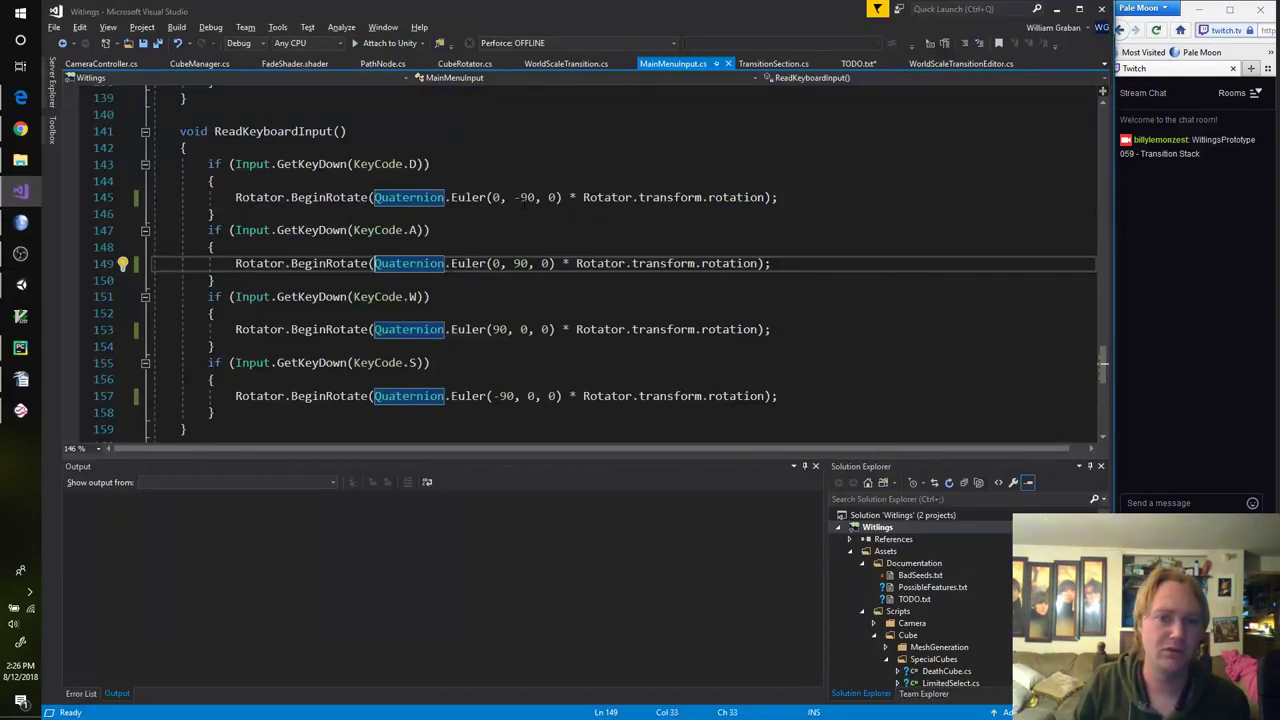
# Step: Declare Quaternion Direction = Quaternion.identity; at the top of ReadKeyboardInput and save
pyautogui.click(496, 180)
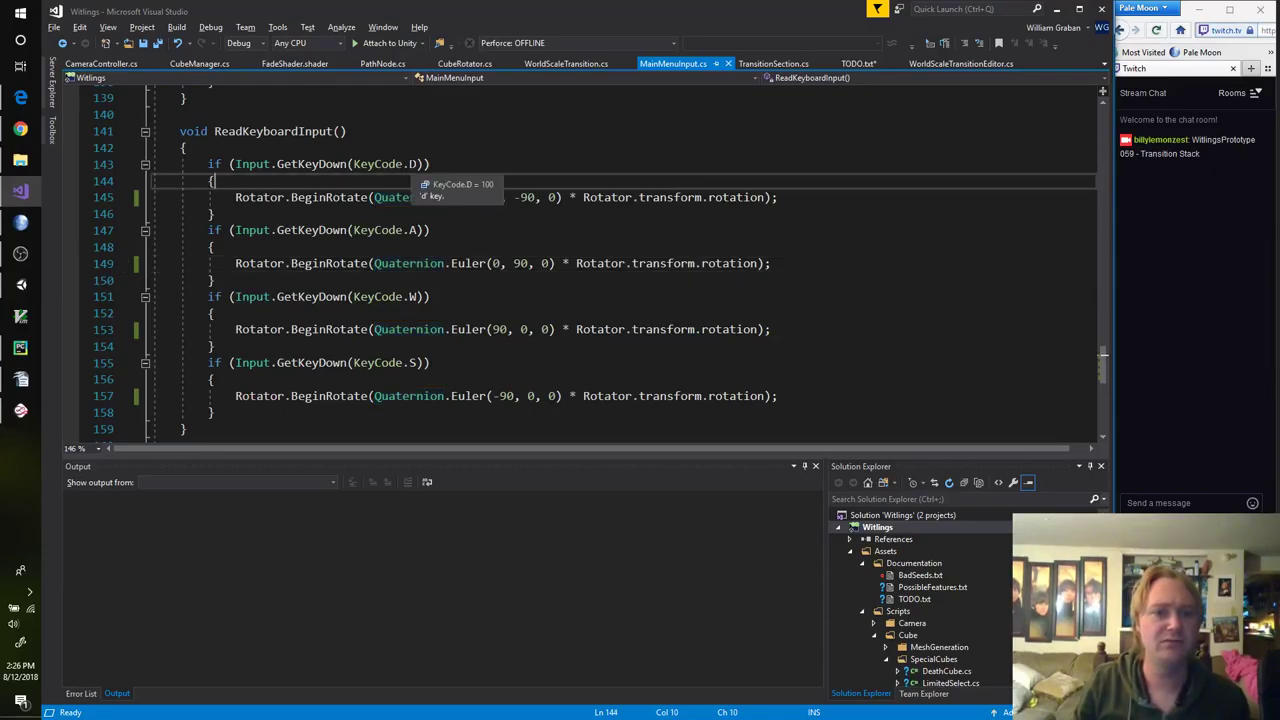
pyautogui.click(338, 147)
pyautogui.press('Return')
pyautogui.write('Qua')
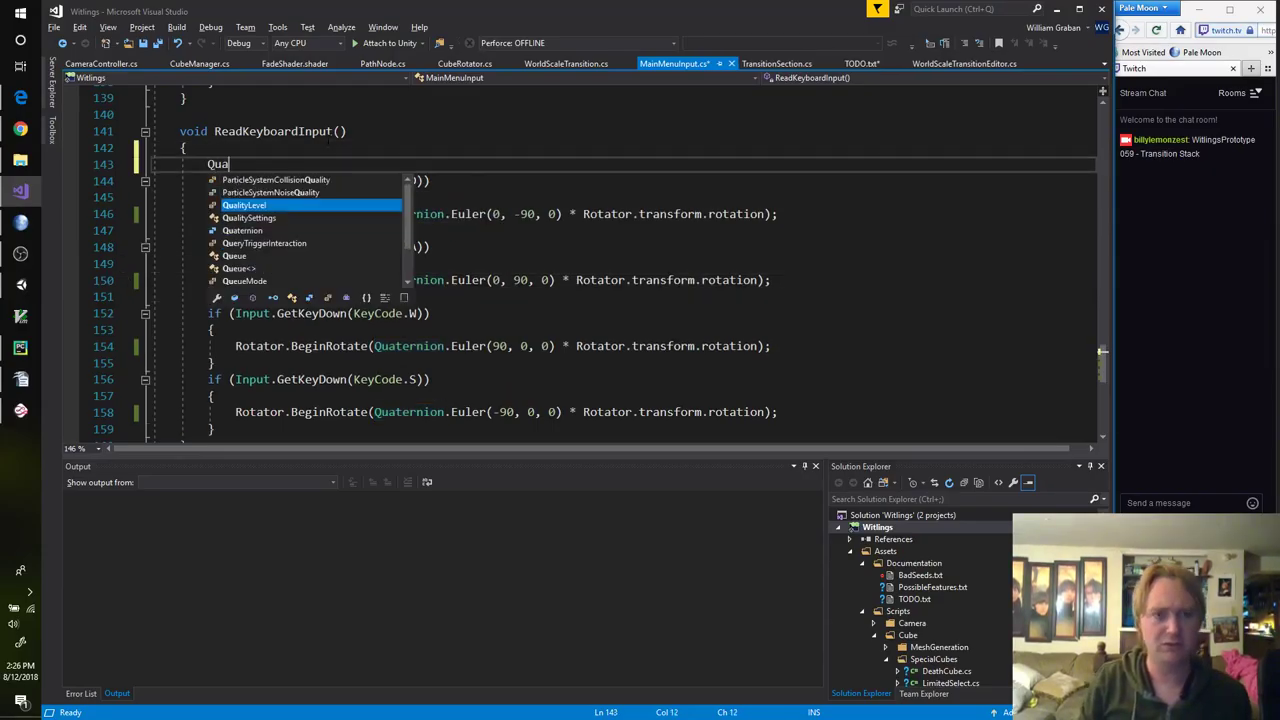
pyautogui.write('ternion ')
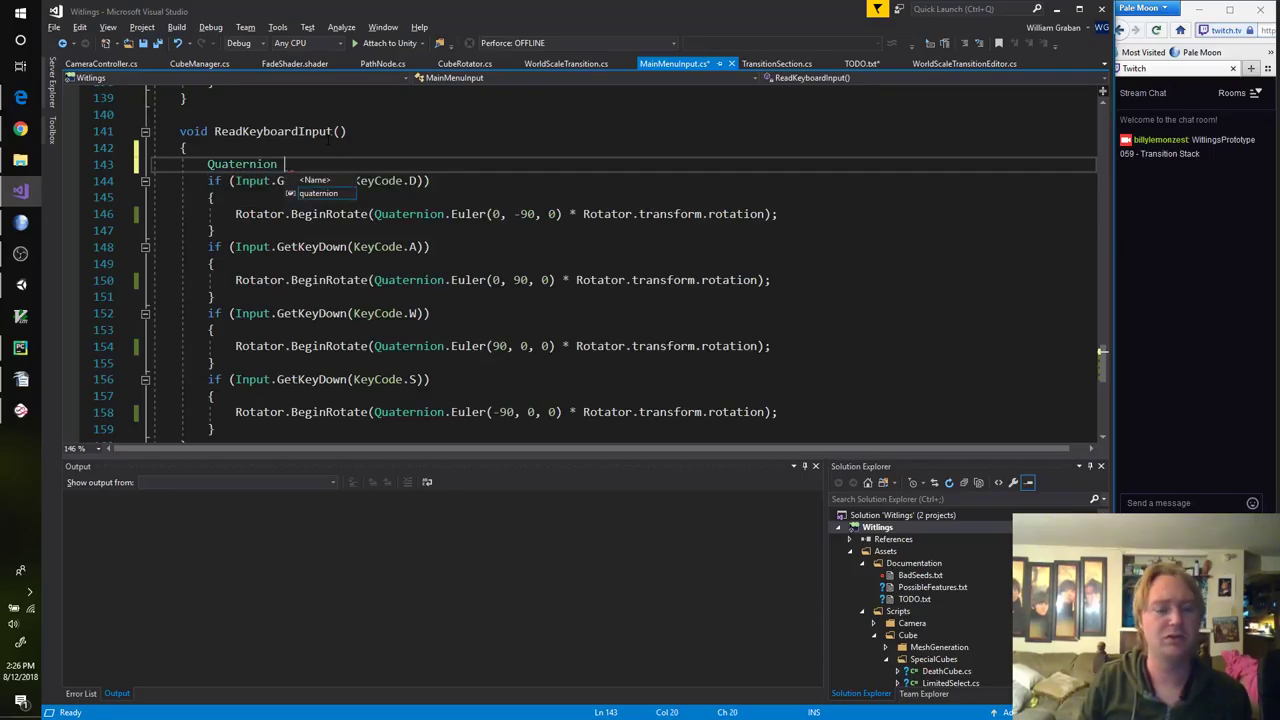
pyautogui.write('Direction')
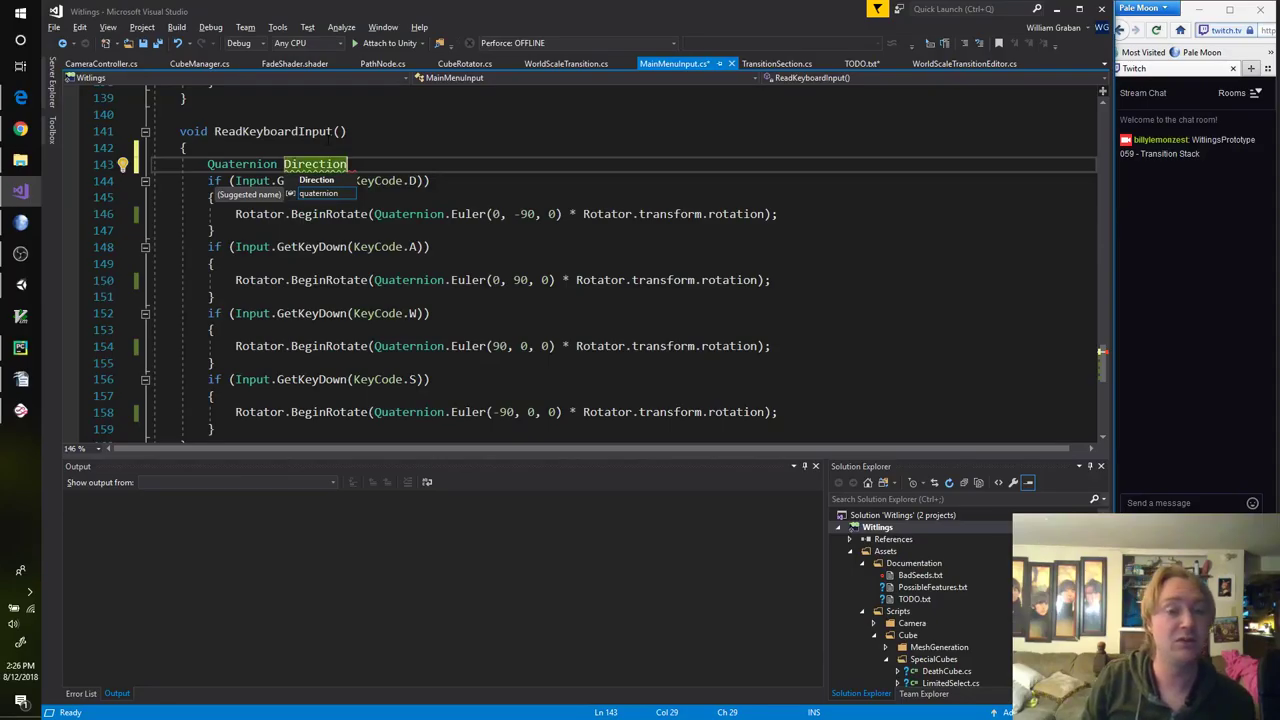
pyautogui.write(' = Quaternion')
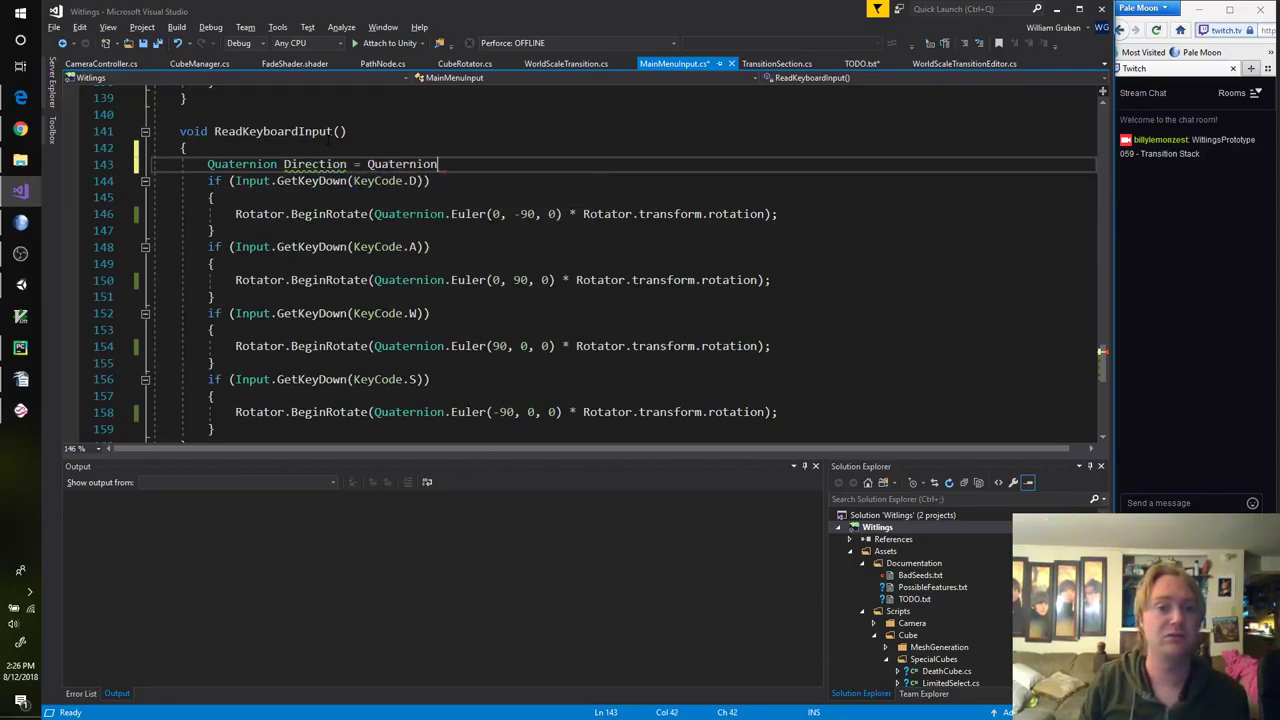
pyautogui.write('.identity;')
pyautogui.hotkey('ctrl', 's')
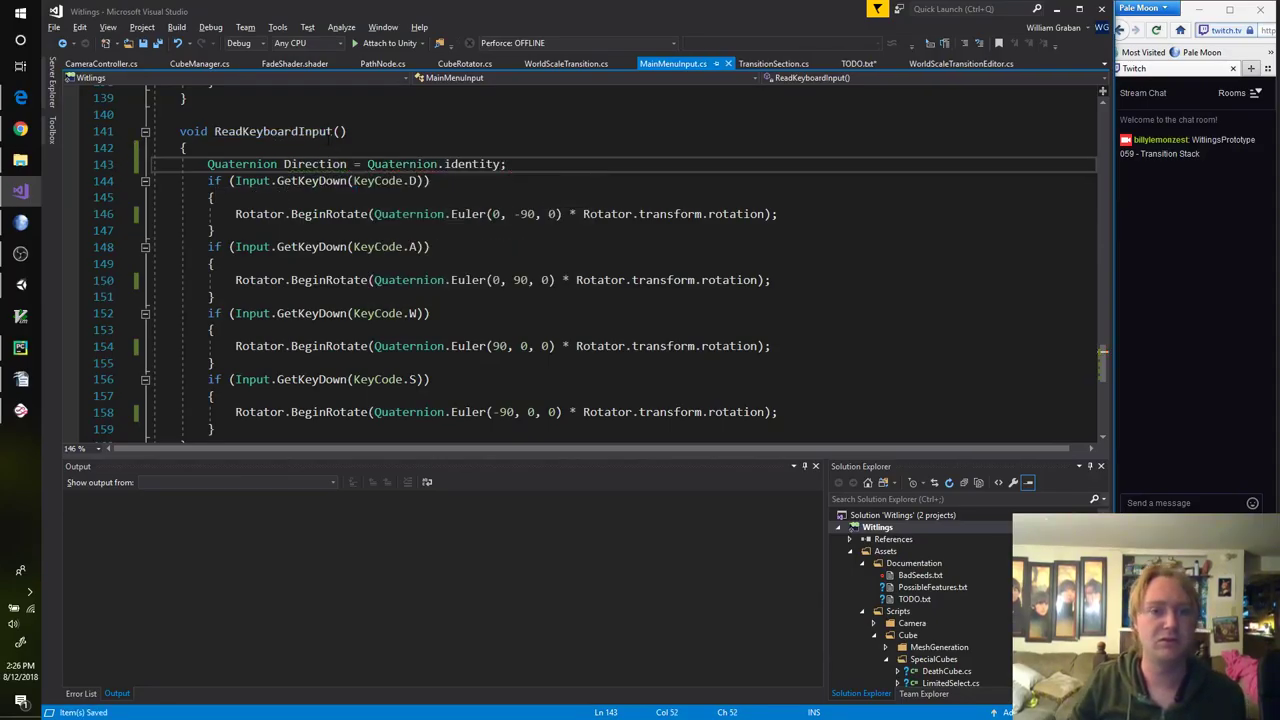
# Step: Add a Direction = Quaternion.Euler(...) line with a -90 turn to the D branch
pyautogui.click(410, 197)
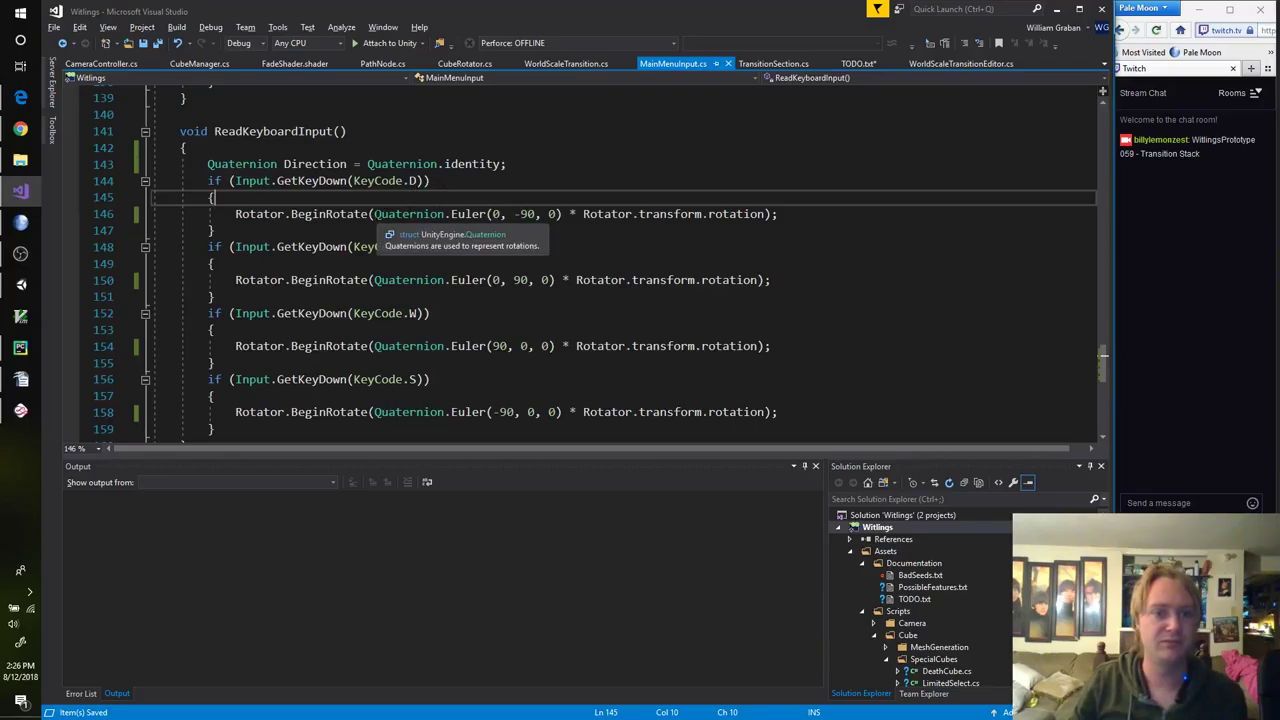
pyautogui.click(374, 214)
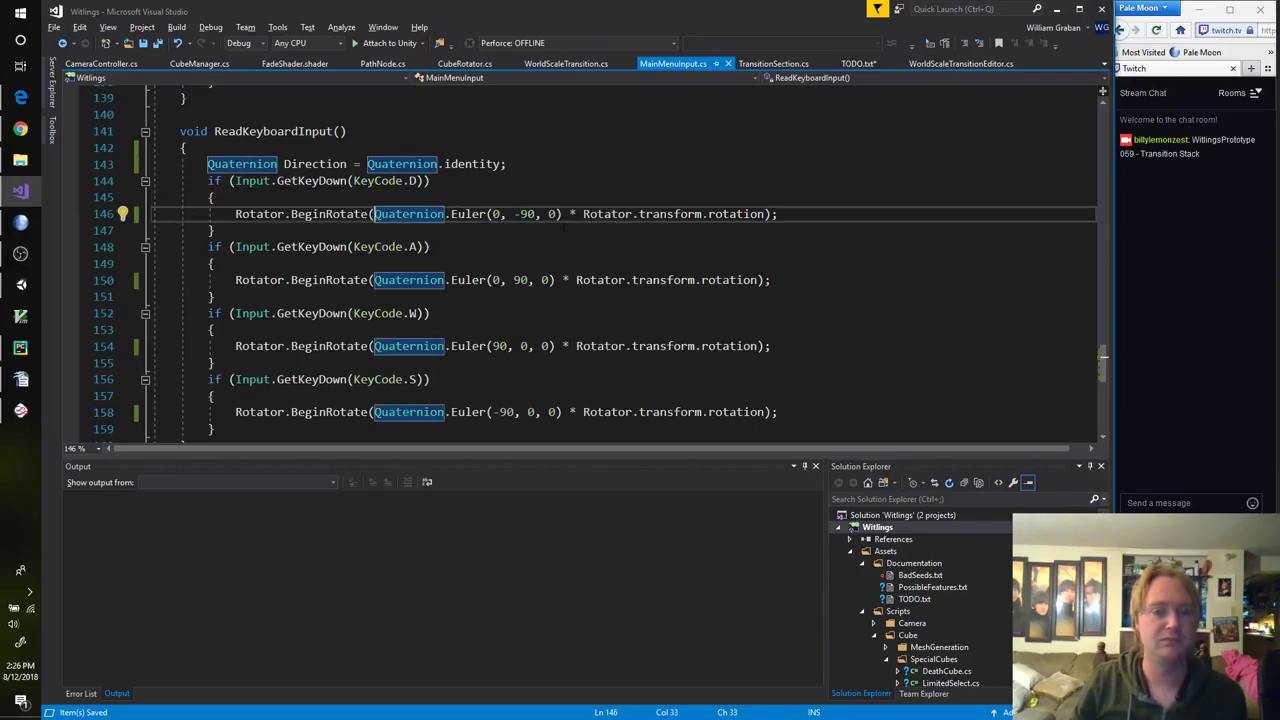
pyautogui.press('Up')
pyautogui.press('Return')
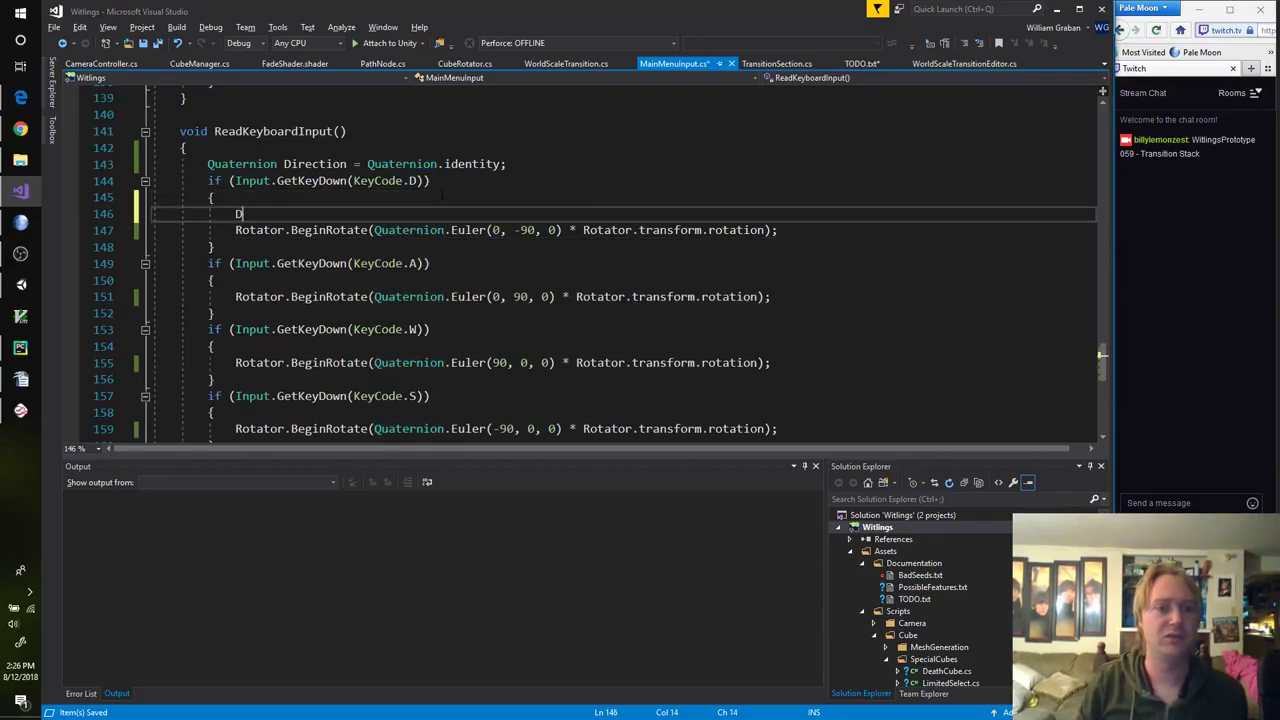
pyautogui.write('Direction = Quat')
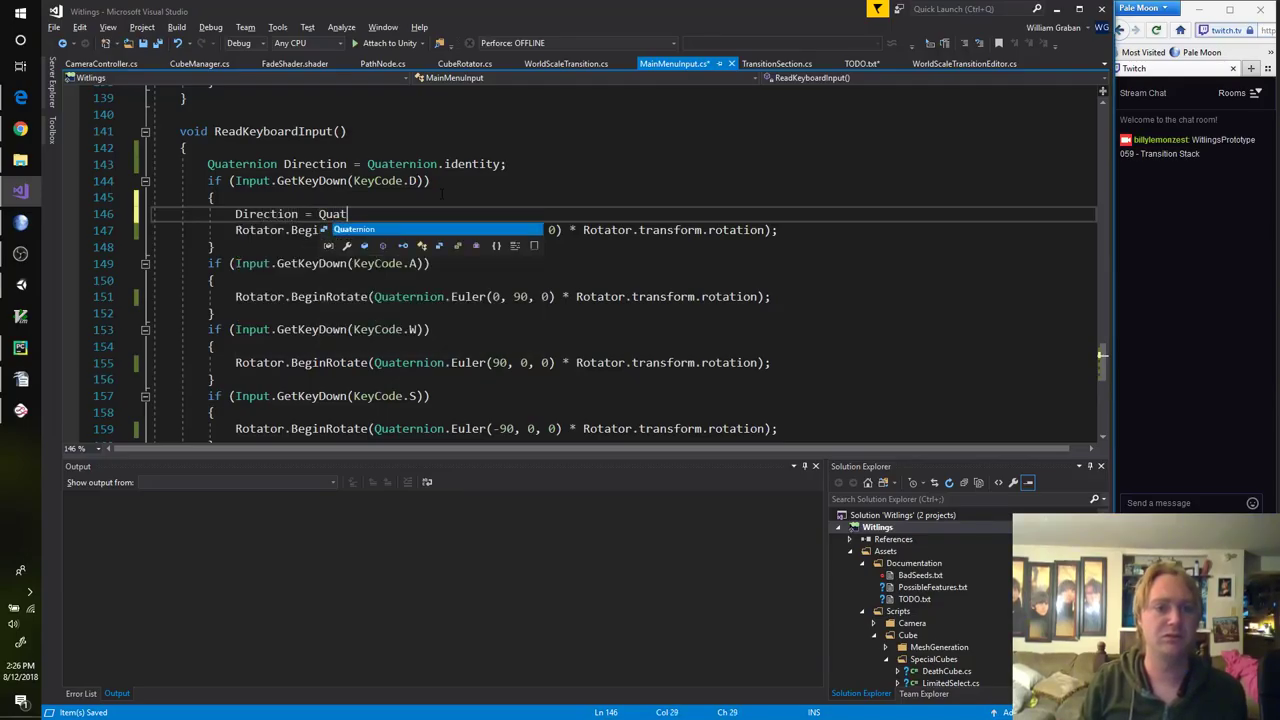
pyautogui.write('ernion.Euler')
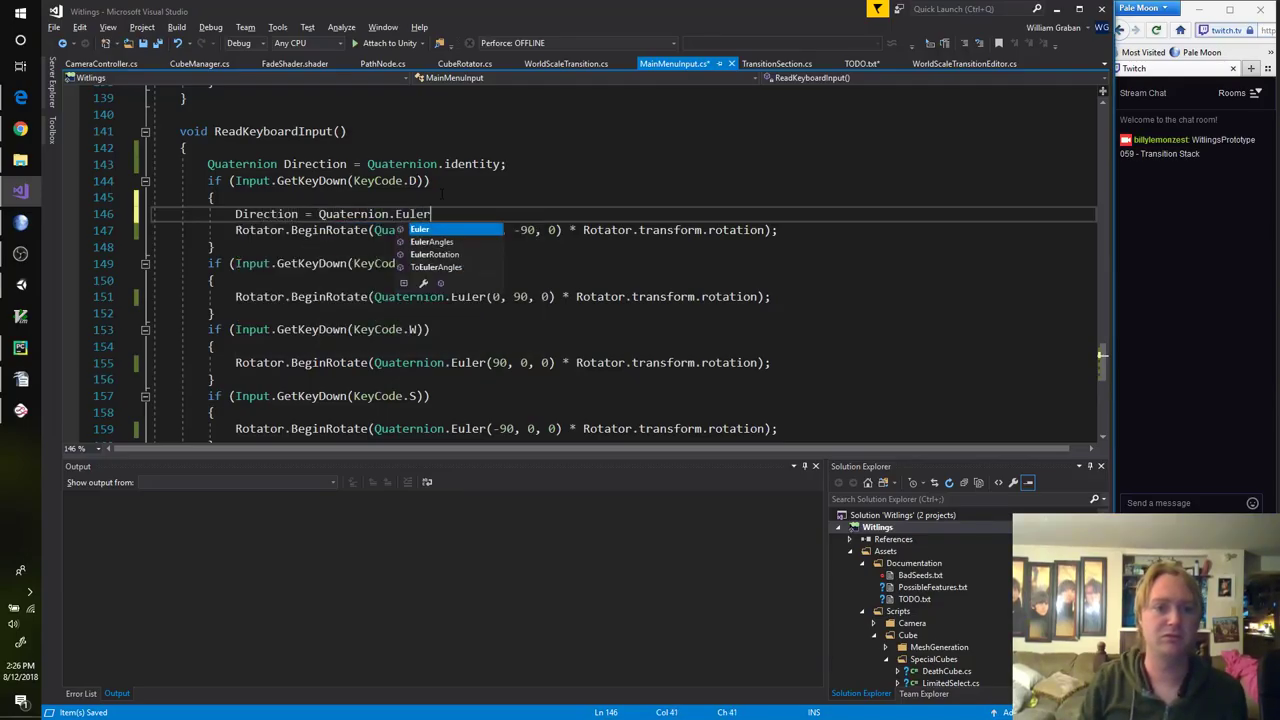
pyautogui.write('(0, -01,')
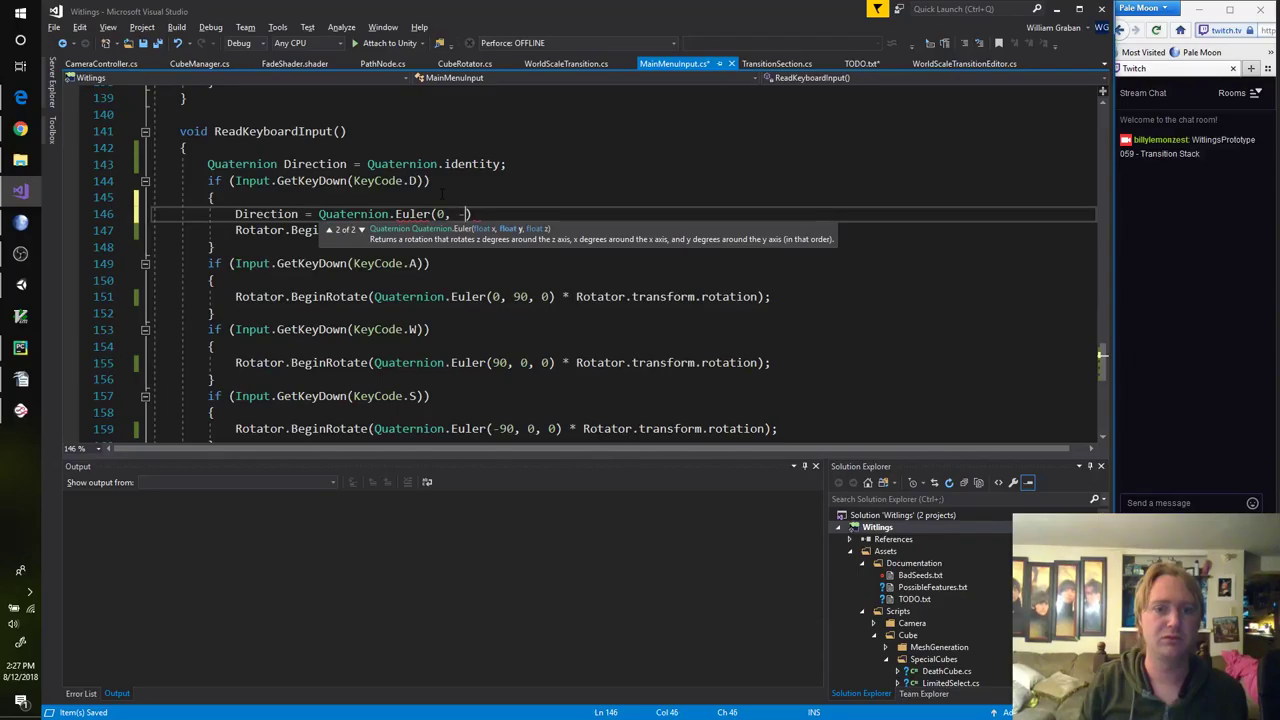
pyautogui.press('BackSpace')
pyautogui.press('BackSpace')
pyautogui.press('BackSpace')
pyautogui.write('90')
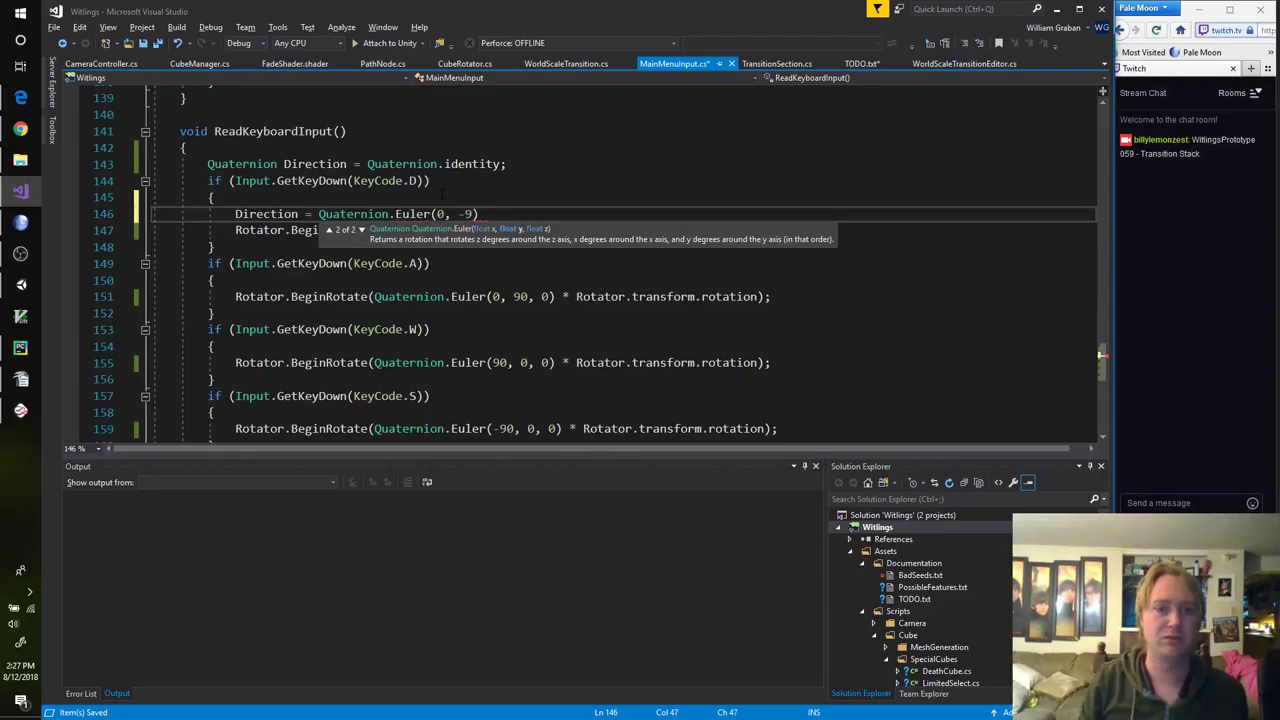
pyautogui.write(', 0);')
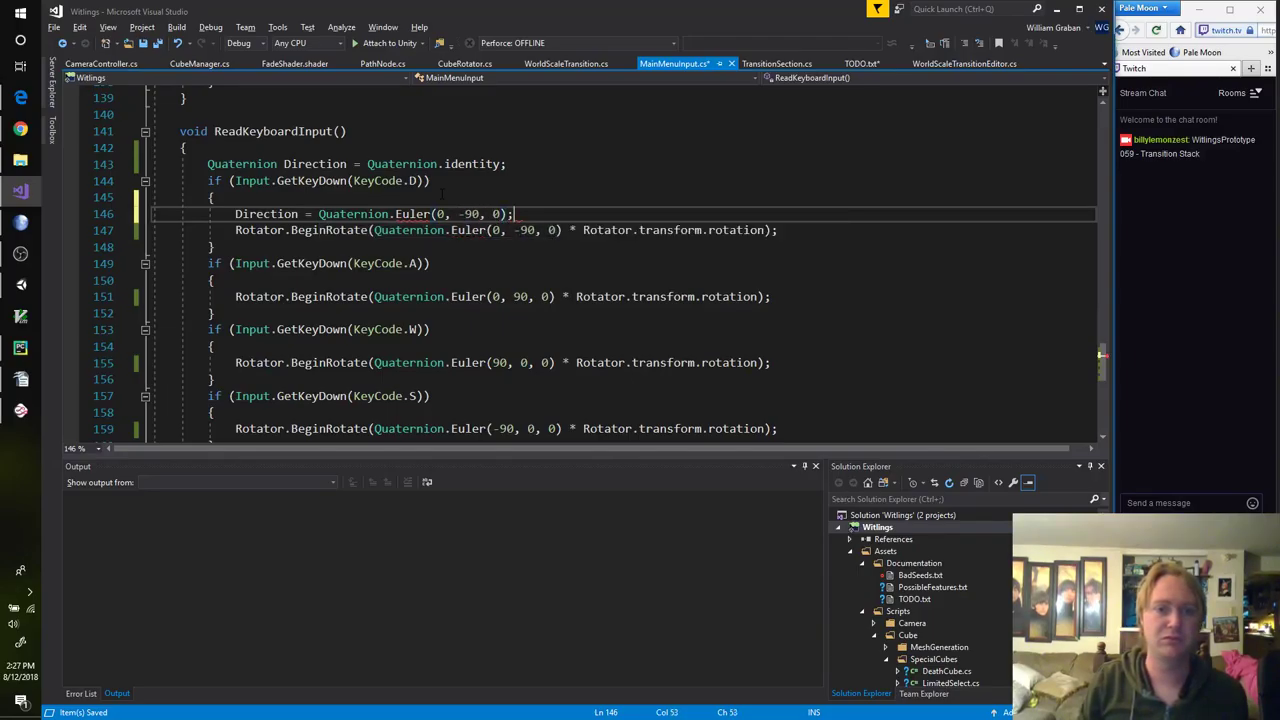
# Step: Comment out the D branch's old BeginRotate call
pyautogui.press('Down')
pyautogui.press('Home')
pyautogui.hotkey('shift', 'End')
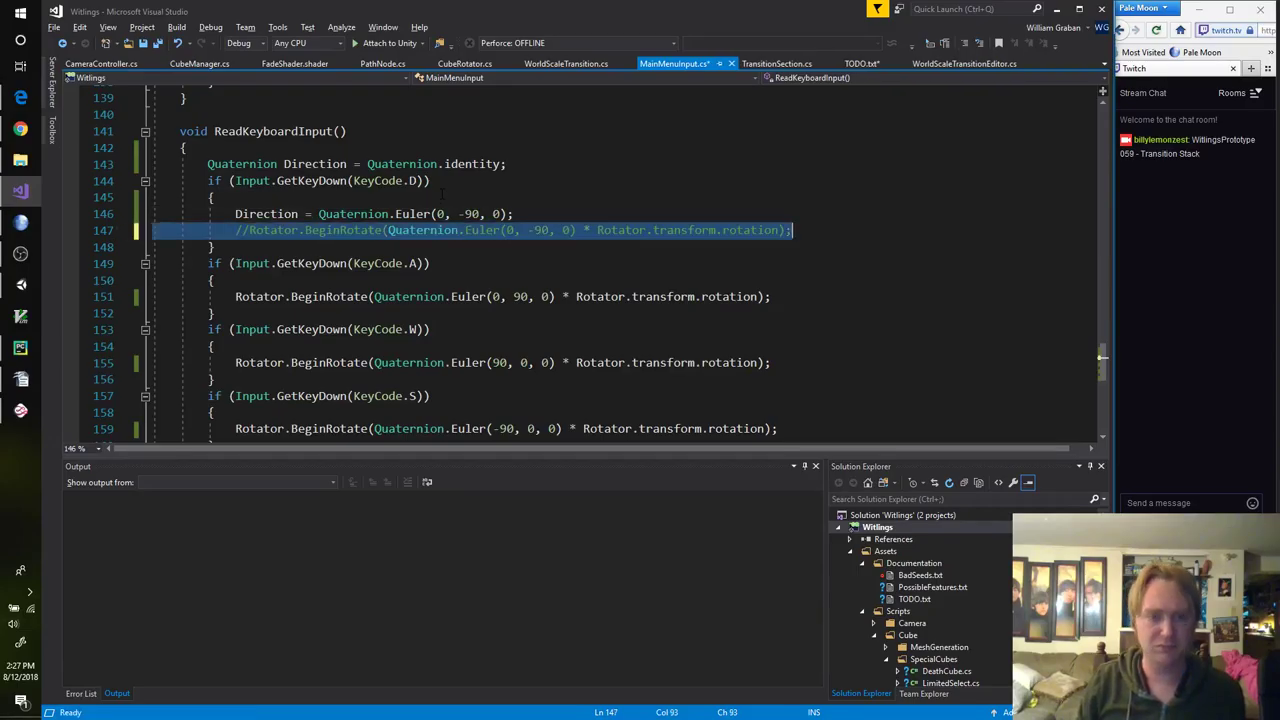
pyautogui.hotkey('ctrl', 'k')
pyautogui.hotkey('ctrl', 'c')
pyautogui.press('Up')
pyautogui.hotkey('ctrl', 'v')
pyautogui.press('Down')
pyautogui.press('Down')
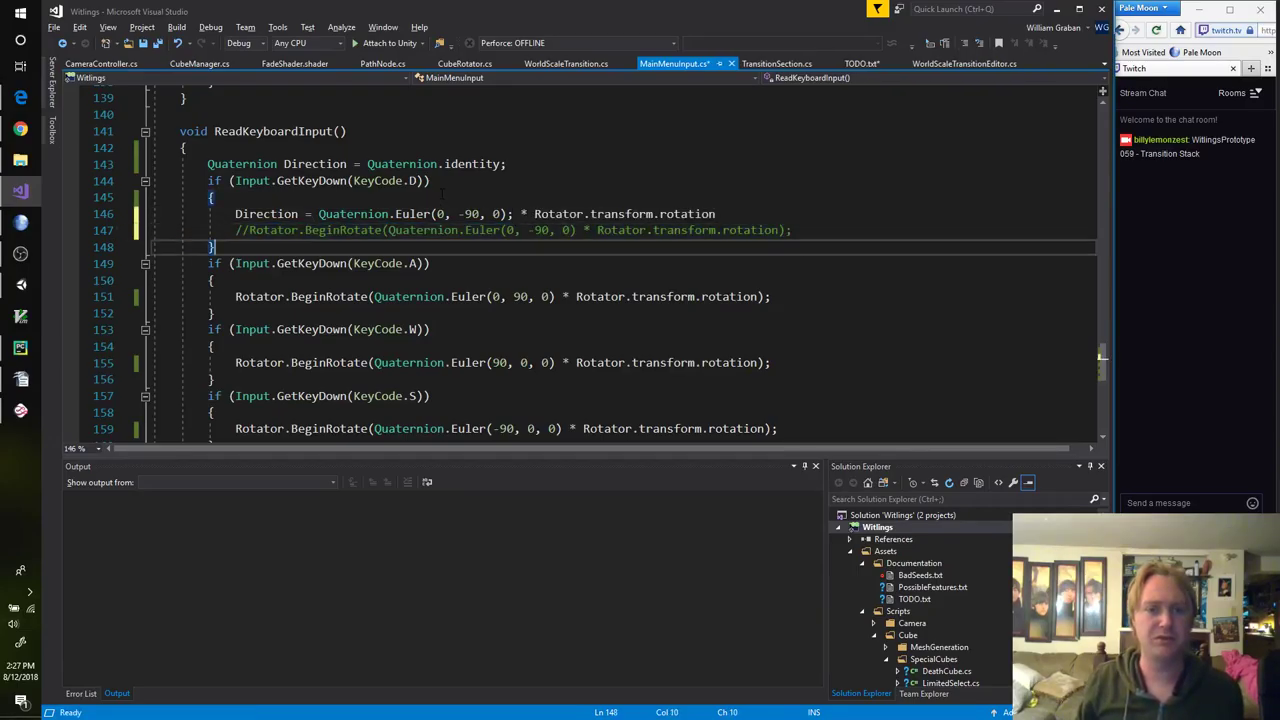
pyautogui.hotkey('ctrl', 'z')
# Step: Copy the Direction line into the other branches and make the S rotation -90 around x
pyautogui.hotkey('ctrl', 'c')
pyautogui.press('Down')
pyautogui.press('Down')
pyautogui.press('Down')
pyautogui.press('Down')
pyautogui.press('Down')
pyautogui.hotkey('ctrl', 'v')
pyautogui.press('Down')
pyautogui.press('Down')
pyautogui.press('End')
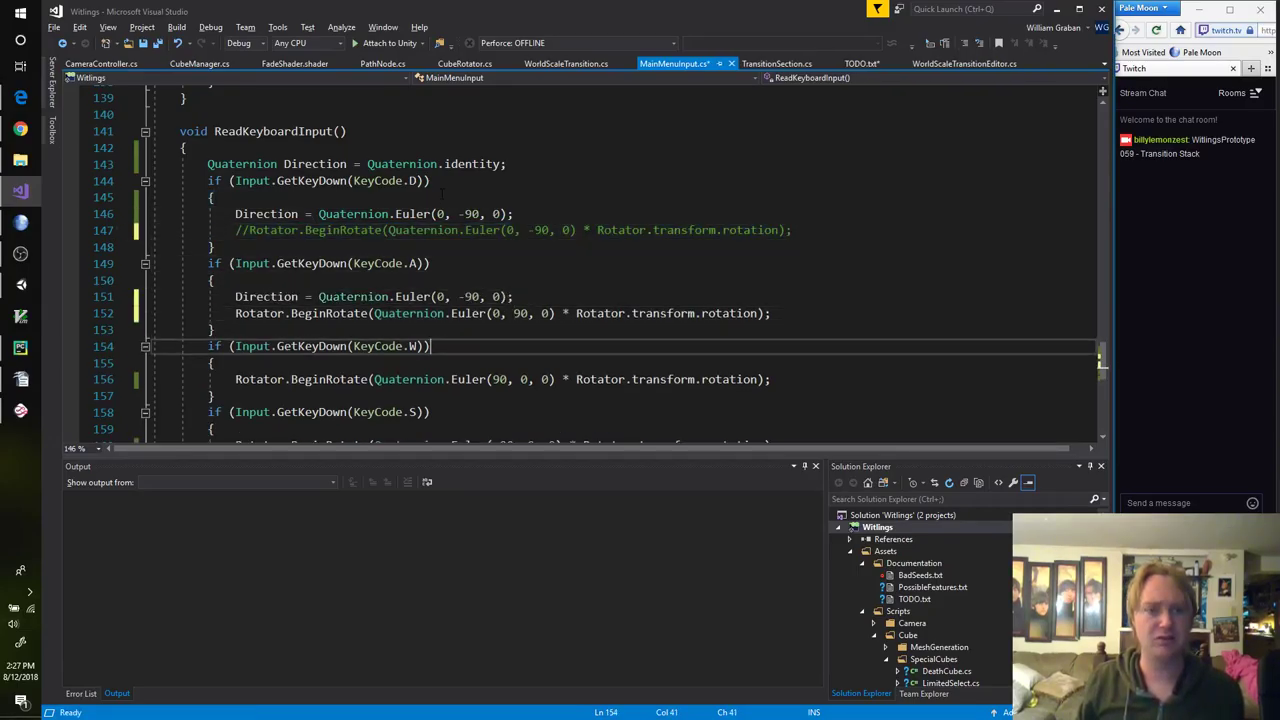
pyautogui.write('0, 0, 0')
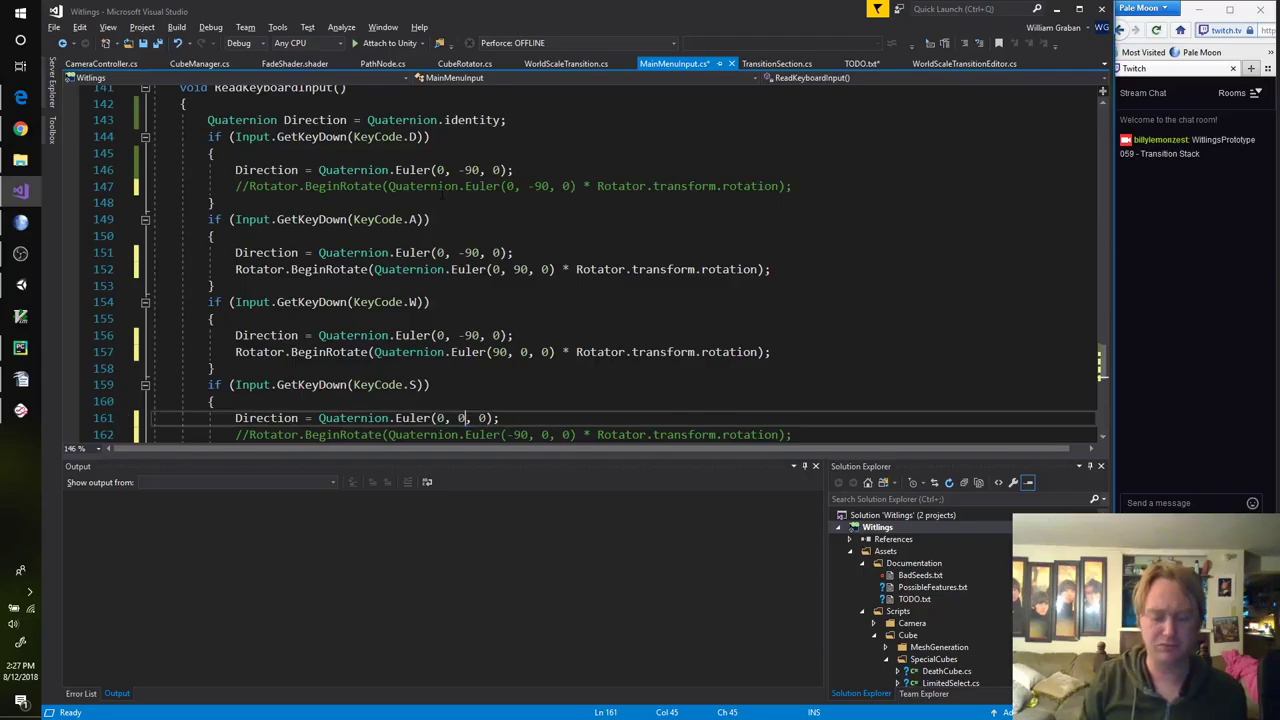
pyautogui.write('-9')
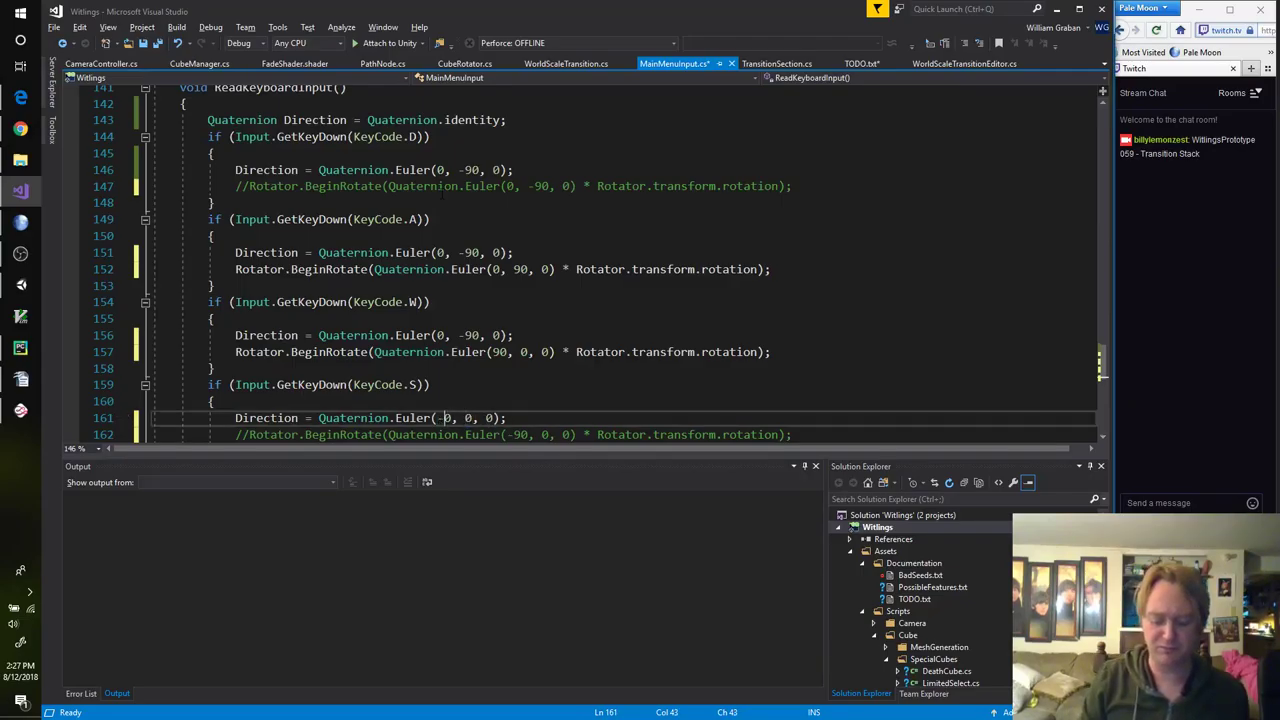
pyautogui.press('Up')
pyautogui.press('Up')
pyautogui.press('Up')
pyautogui.press('Up')
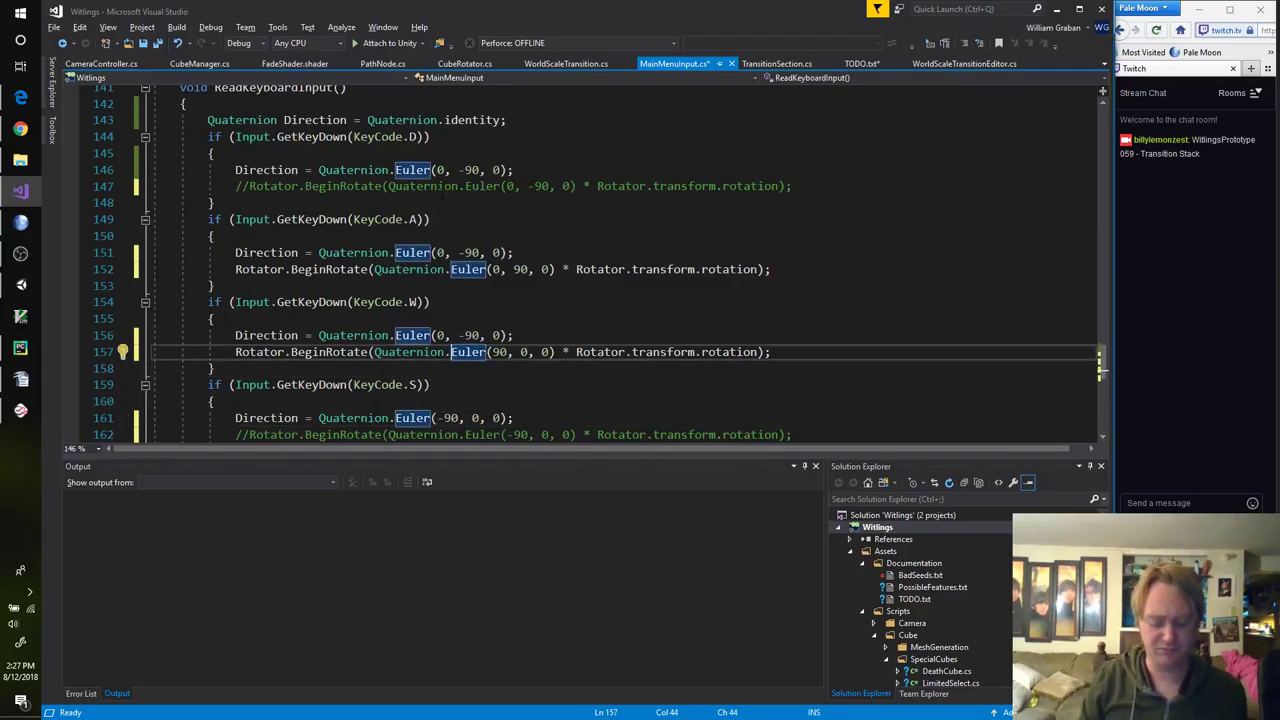
# Step: Comment out the W branch's BeginRotate call and adjust its Direction arguments
pyautogui.hotkey('ctrl', 'k')
pyautogui.hotkey('ctrl', 'c')
pyautogui.press('Up')
pyautogui.press('End')
pyautogui.press('Left')
pyautogui.press('Left')
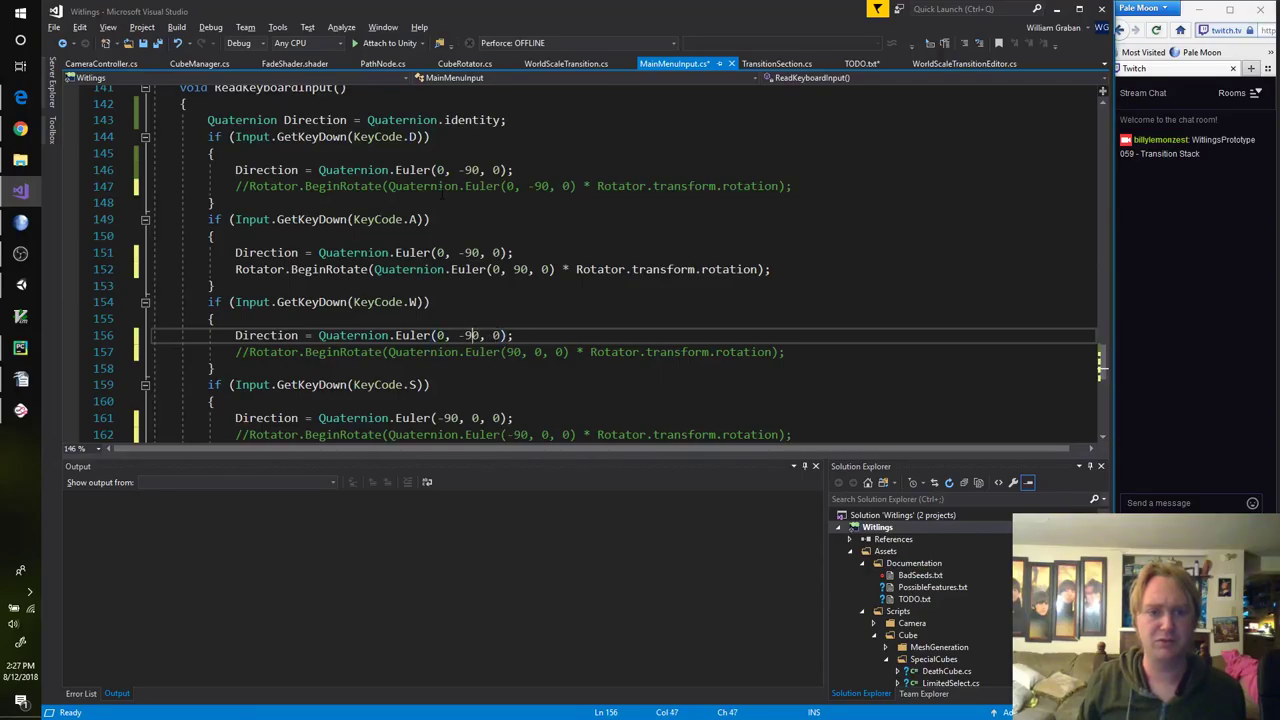
pyautogui.press('BackSpace')
pyautogui.press('BackSpace')
pyautogui.press('BackSpace')
pyautogui.press('BackSpace')
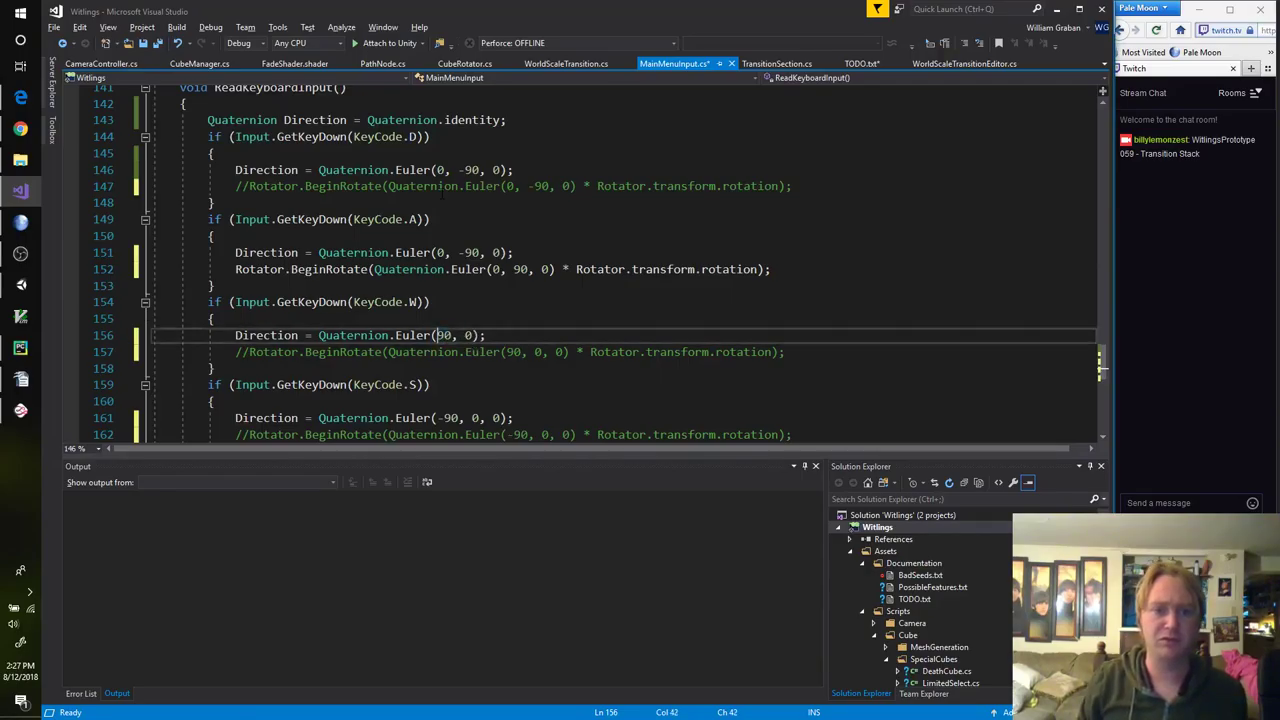
pyautogui.write('0,')
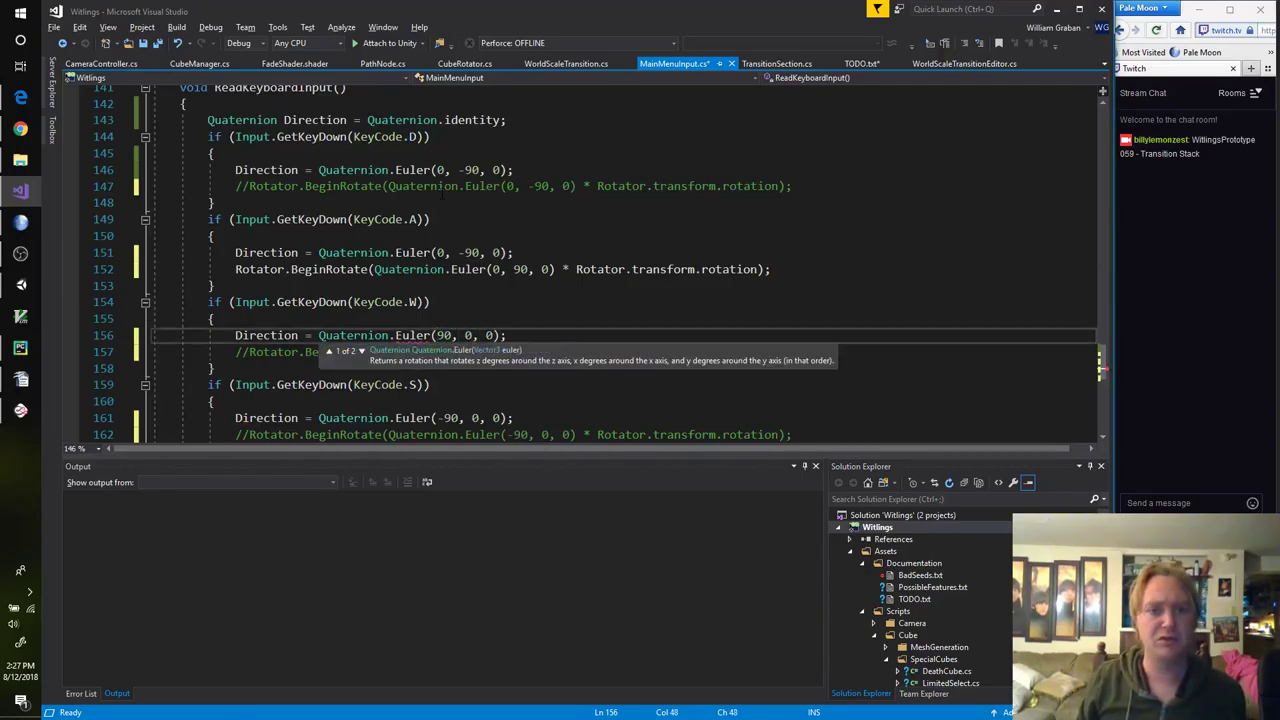
# Step: Comment out the A branch's BeginRotate call and make its rotation positive 90 degrees
pyautogui.press('Up')
pyautogui.press('Up')
pyautogui.press('Up')
pyautogui.press('Up')
pyautogui.hotkey('ctrl', 'k')
pyautogui.hotkey('ctrl', 'c')
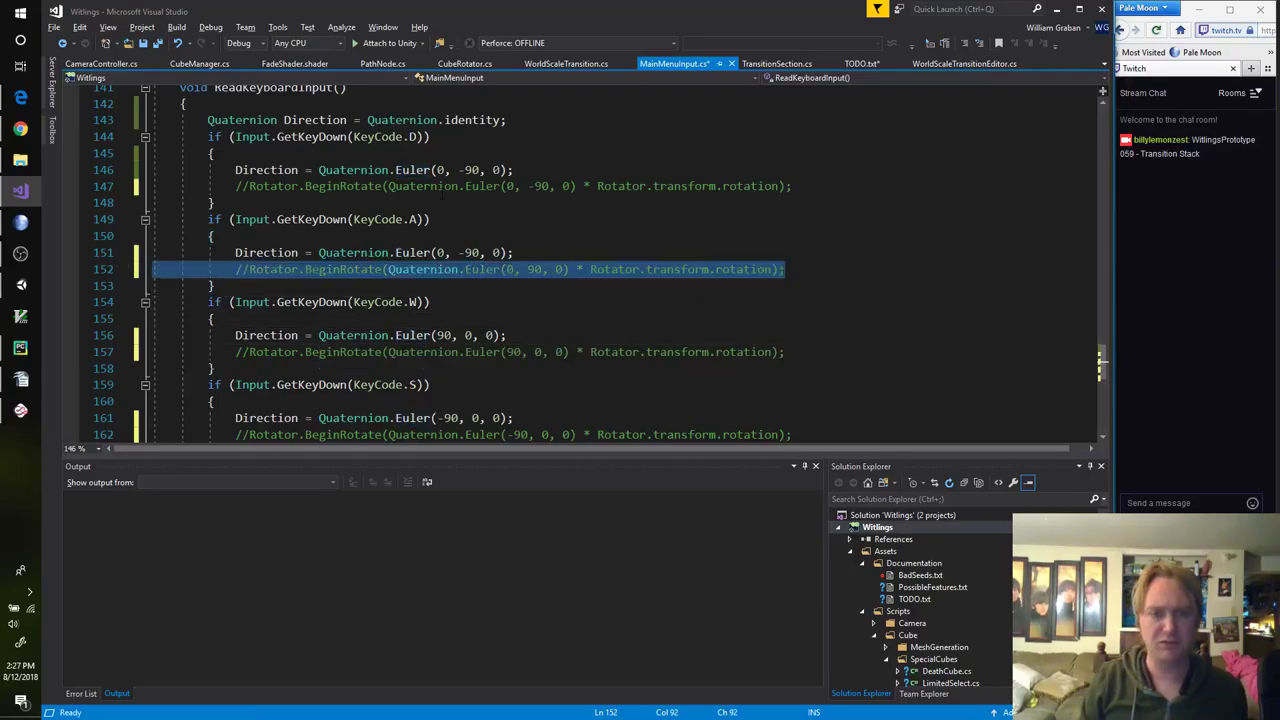
pyautogui.press('Up')
pyautogui.press('End')
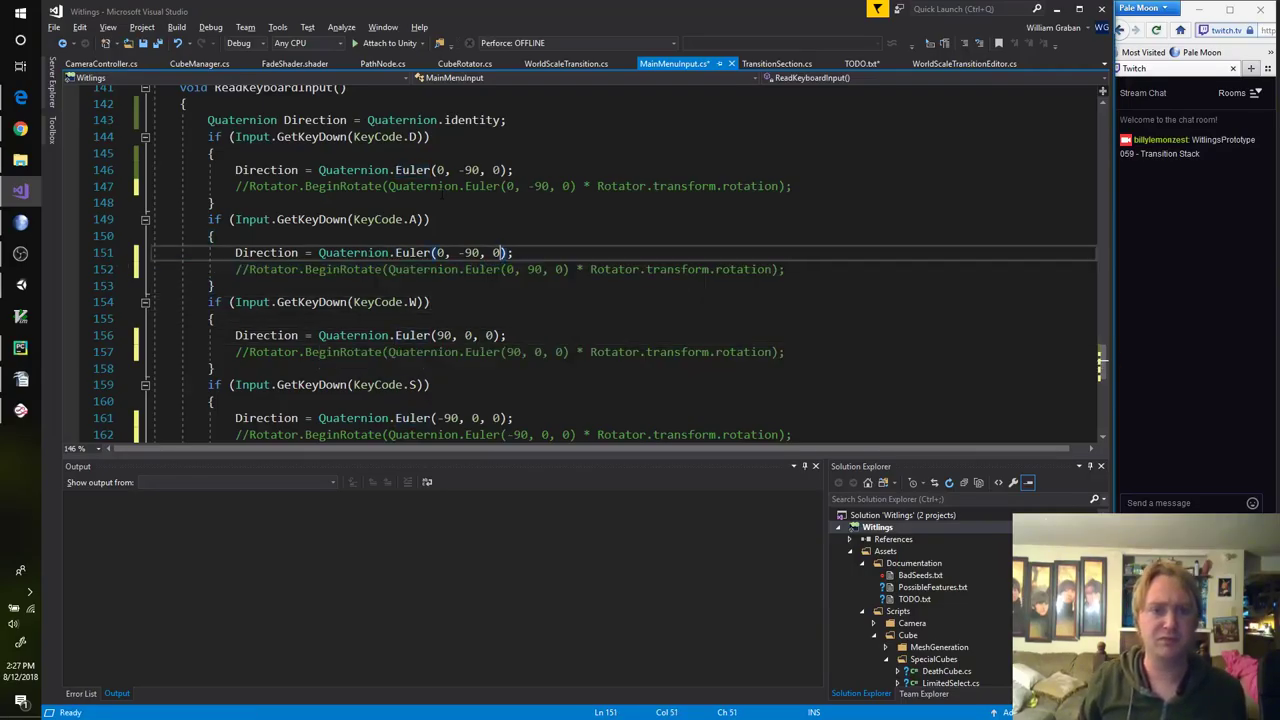
pyautogui.press('BackSpace')
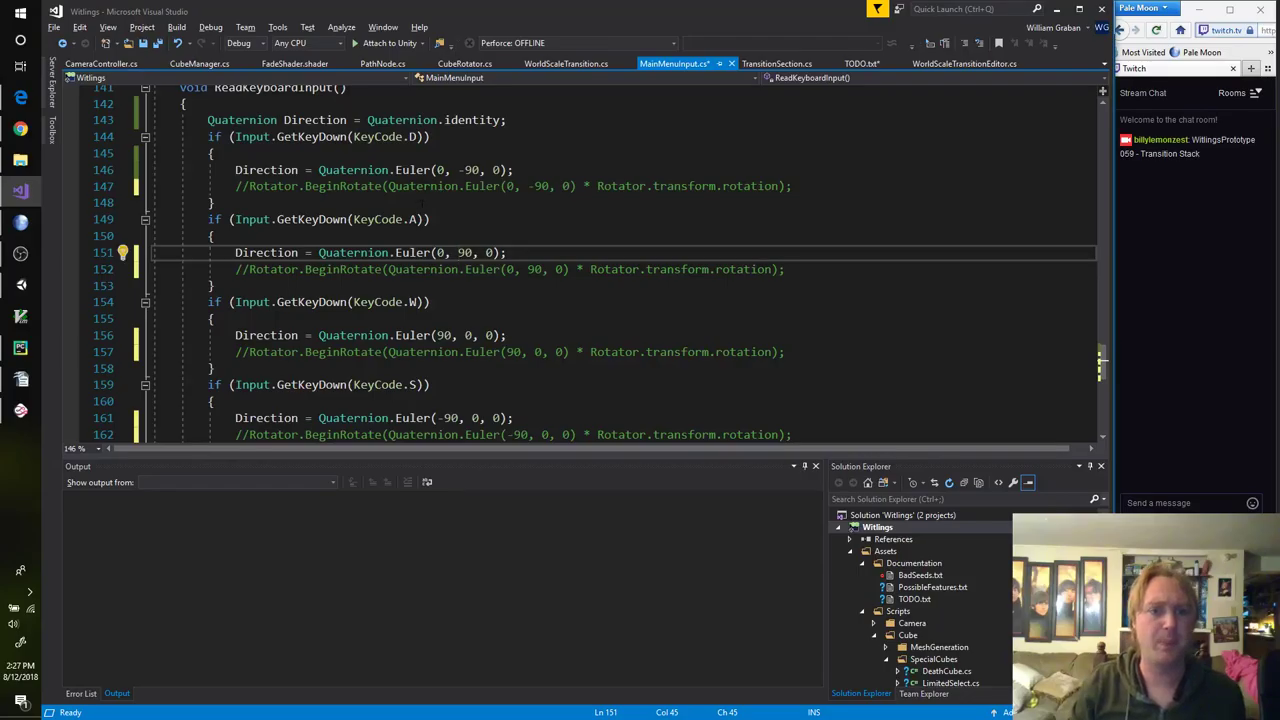
# Step: Save, then add an if (Direction != Quaternion.identity) block after the S branch
pyautogui.hotkey('ctrl', 's')
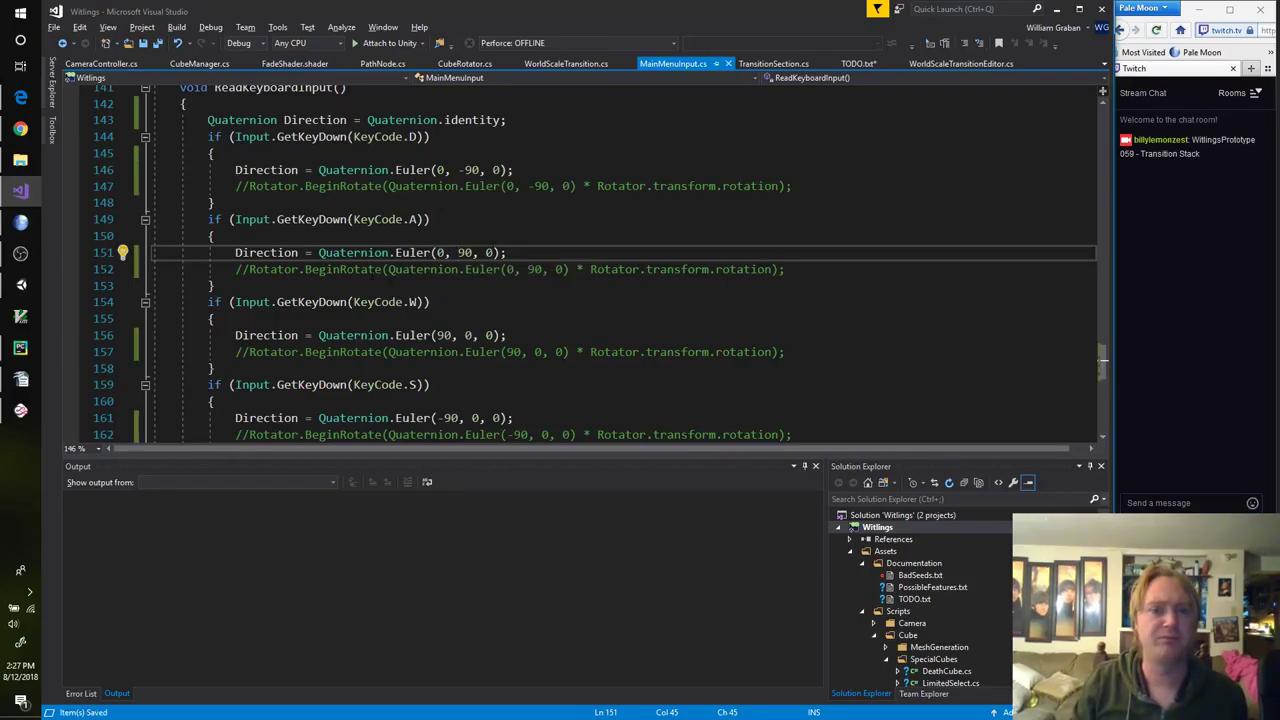
pyautogui.scroll(-3, 445, 301)
pyautogui.click(361, 301)
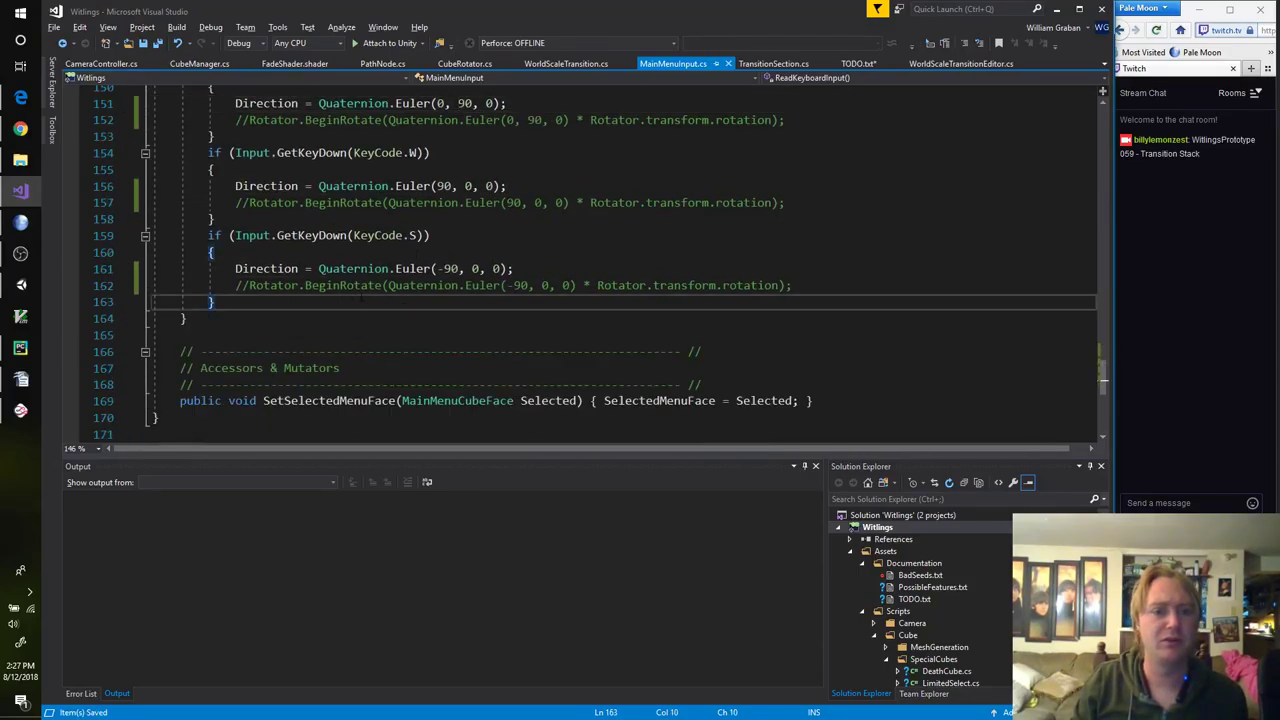
pyautogui.press('Return')
pyautogui.press('Return')
pyautogui.write('if(')
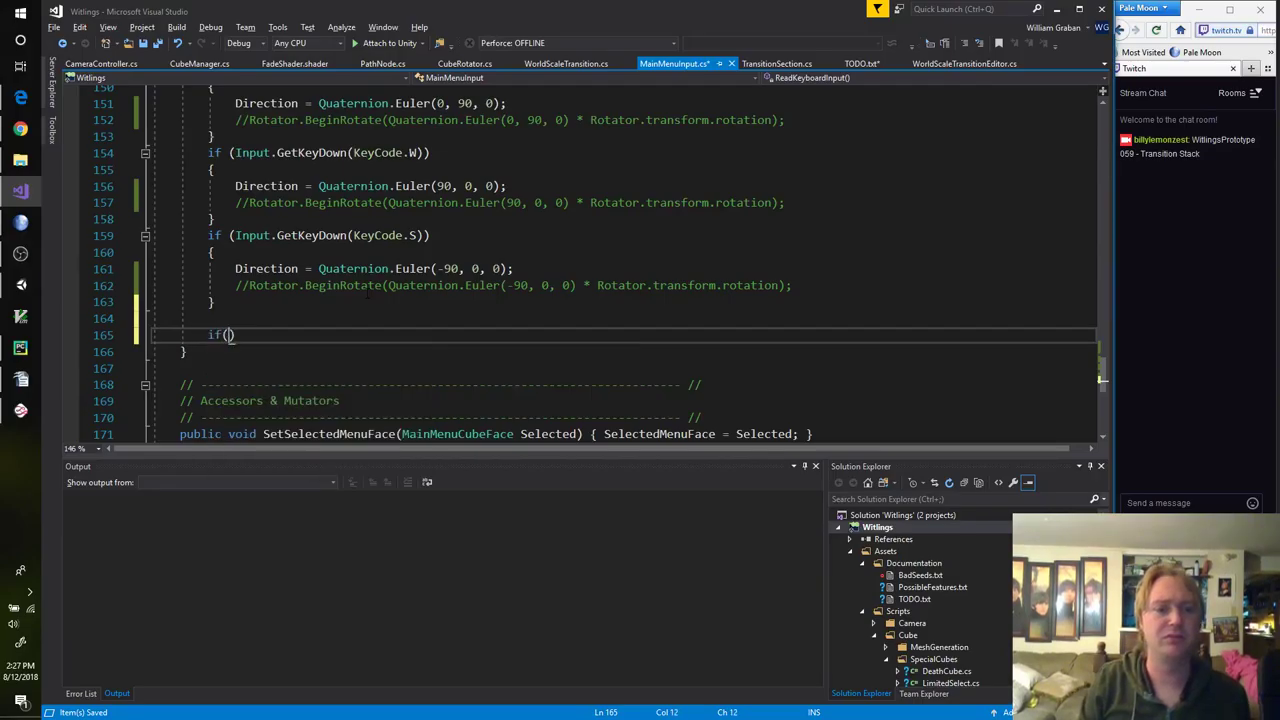
pyautogui.write('Direction != ')
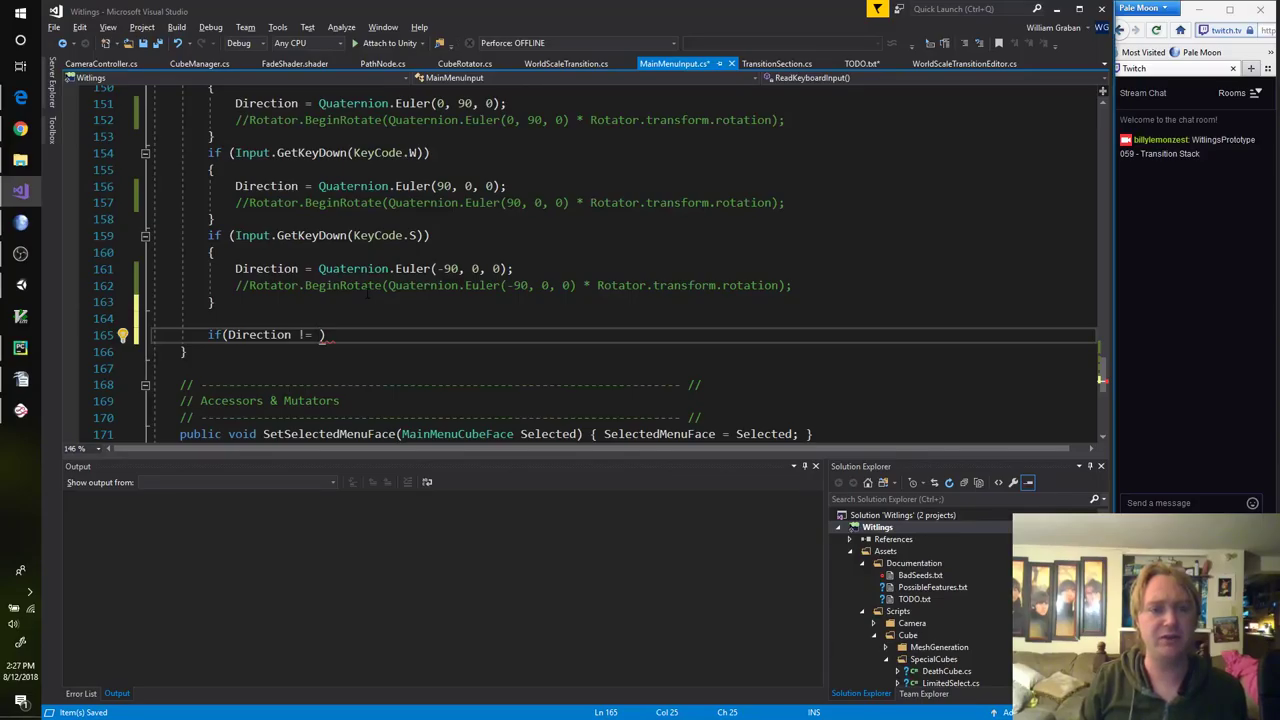
pyautogui.write('Quatewr')
pyautogui.press('BackSpace')
pyautogui.write('r')
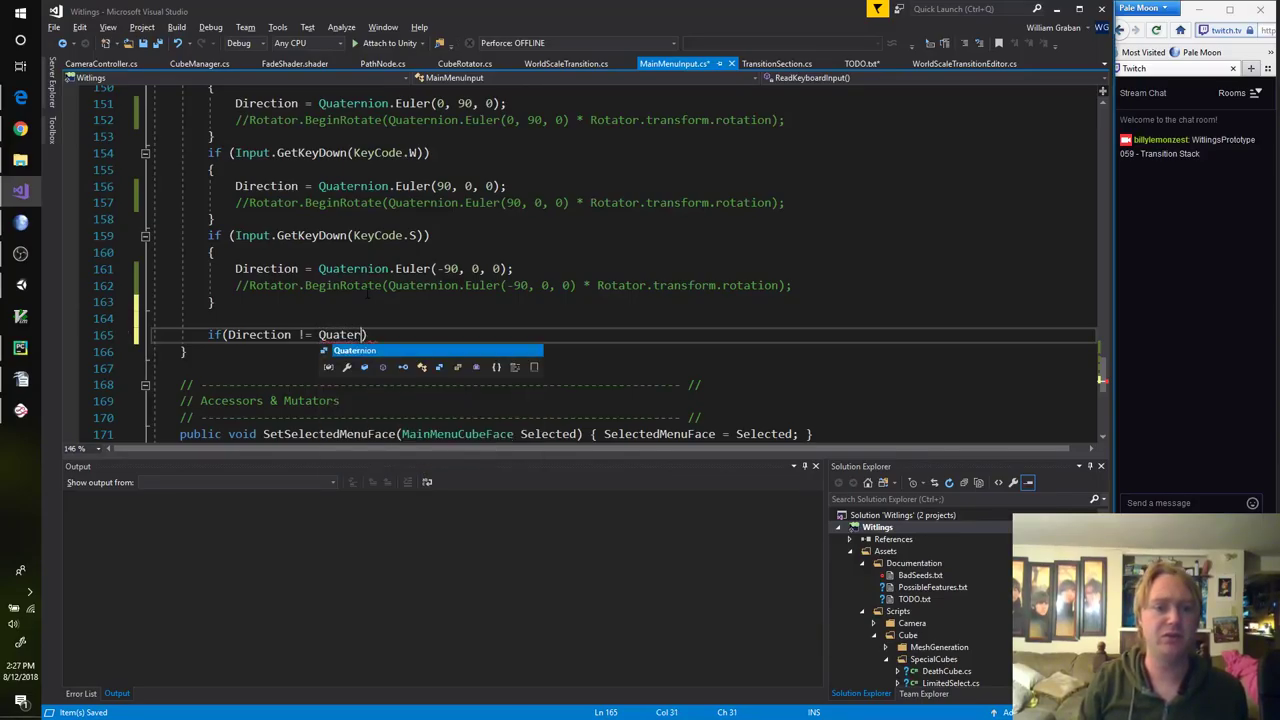
pyautogui.press('Tab')
pyautogui.write('.id')
pyautogui.press('Tab')
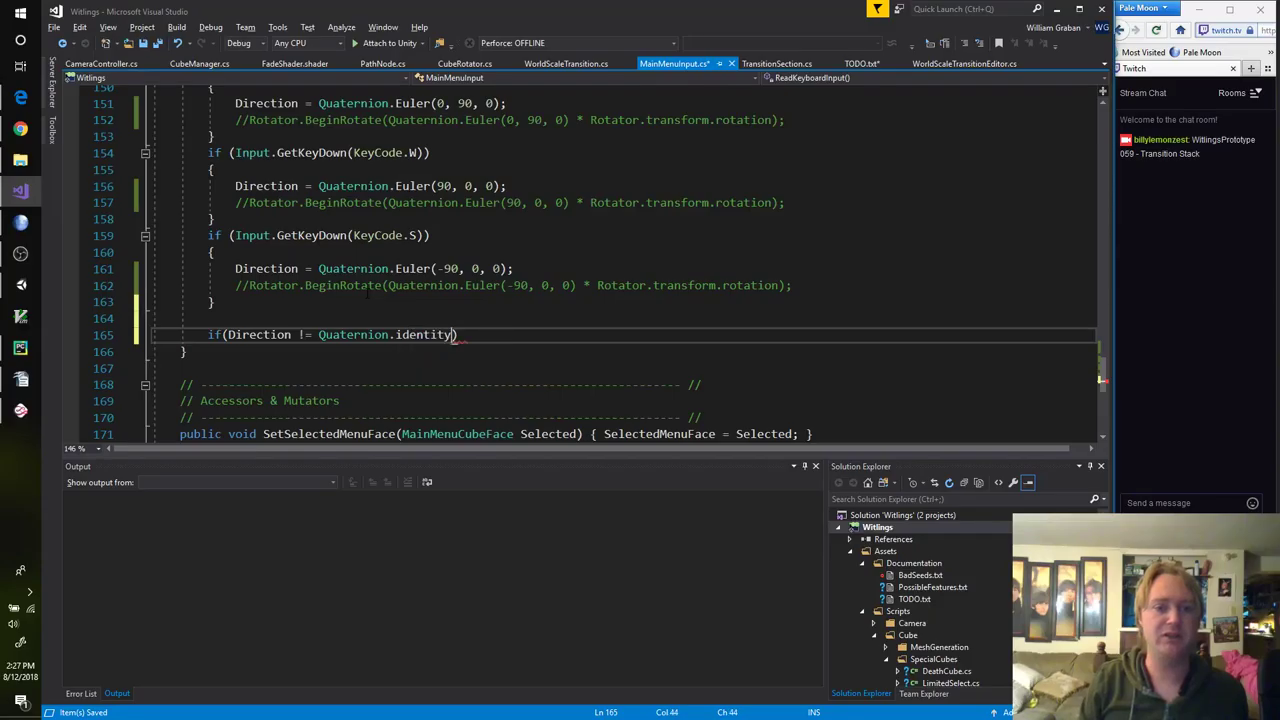
pyautogui.press('End')
pyautogui.press('Return')
pyautogui.write('{')
pyautogui.press('Return')
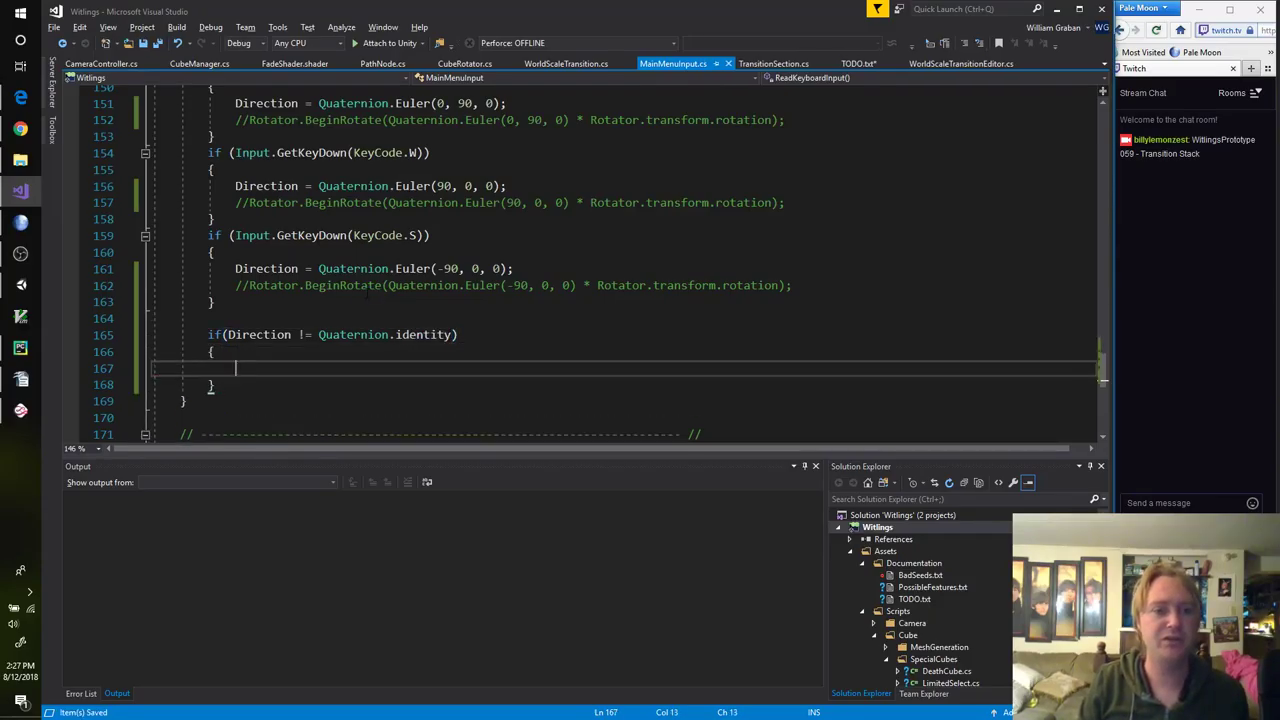
# Step: Inside it call Rotate(-45, -45, 0), BeginRotate(Direction), then Rotate(45, 45, 0), and save
pyautogui.write('Rotator.')
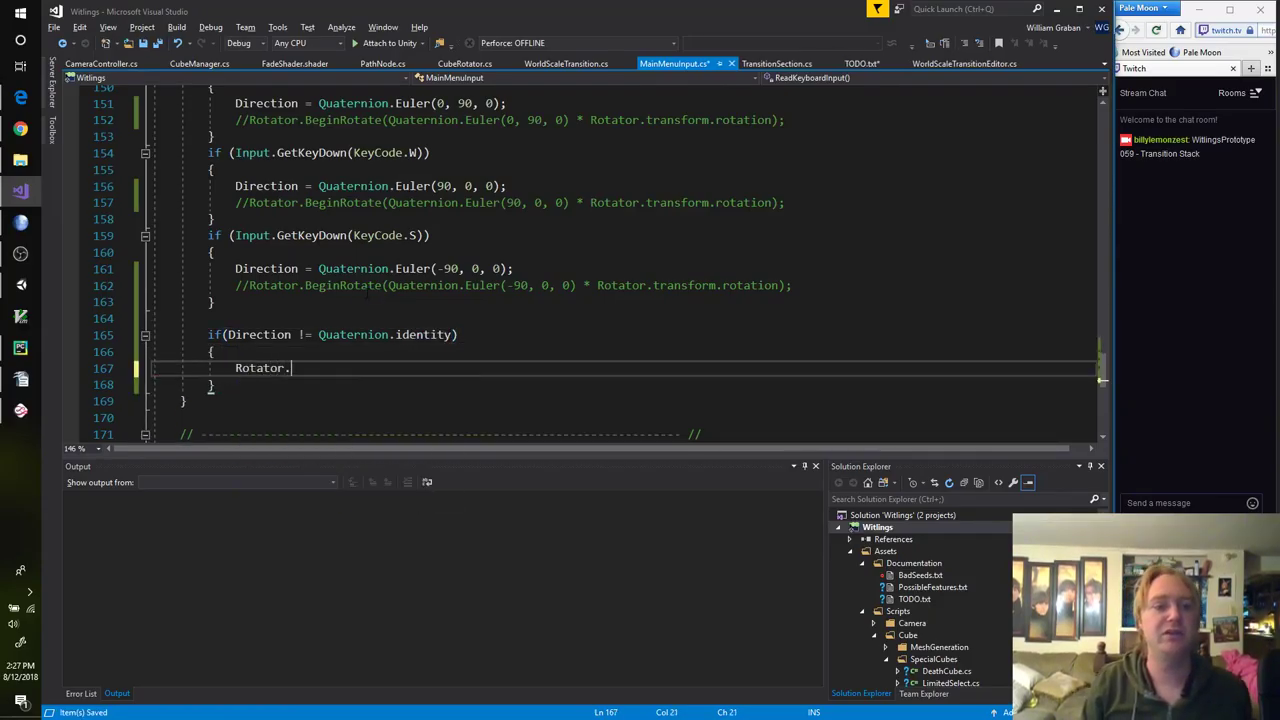
pyautogui.write('transform.')
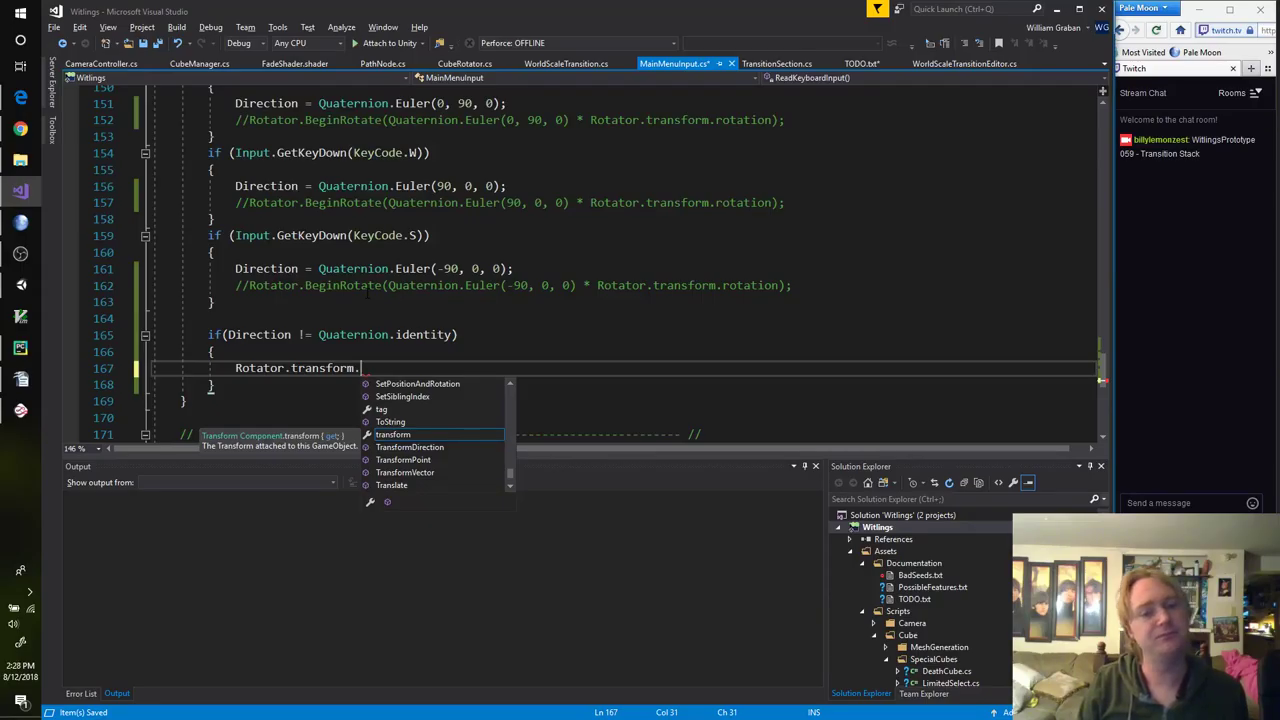
pyautogui.write('Rota')
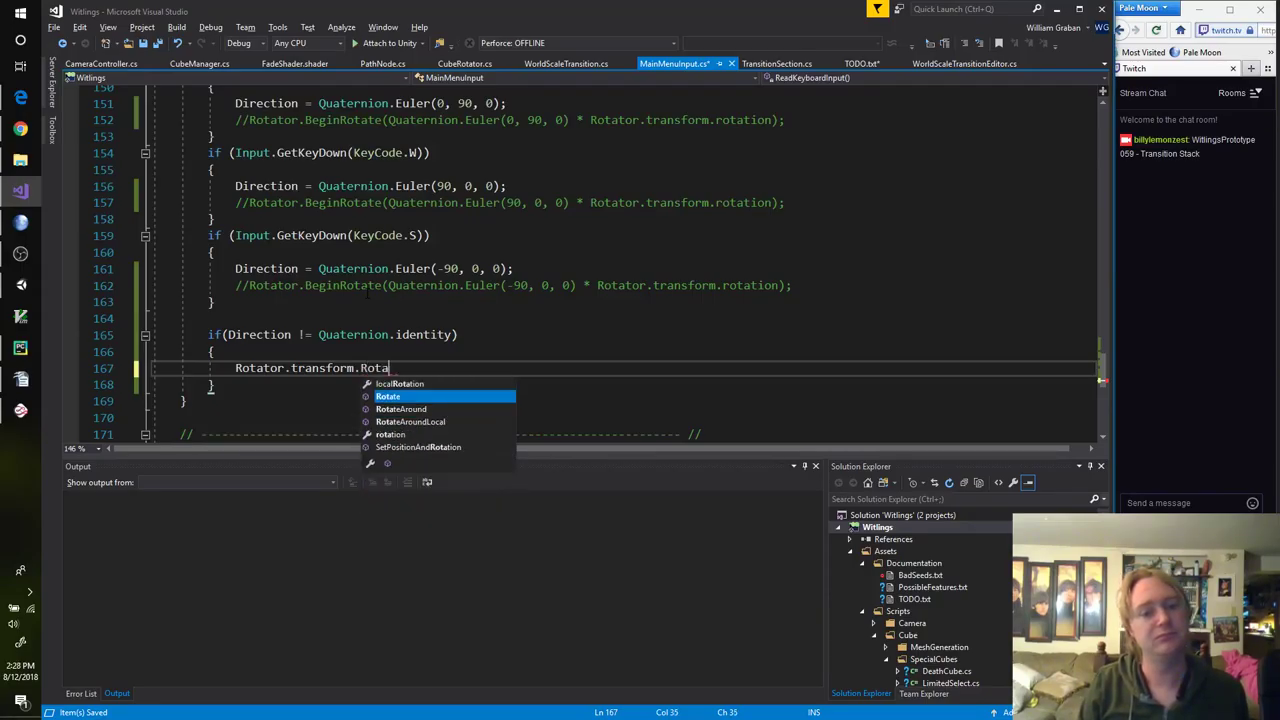
pyautogui.write('te(')
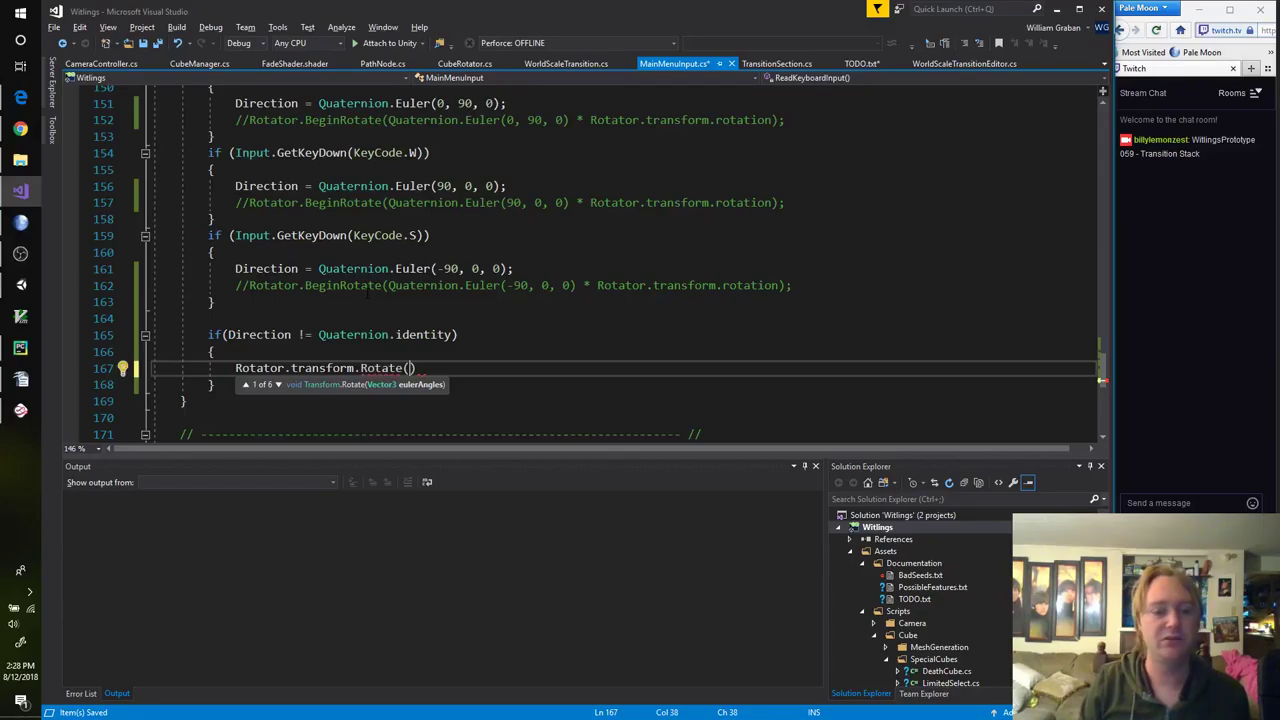
pyautogui.write('-45, -')
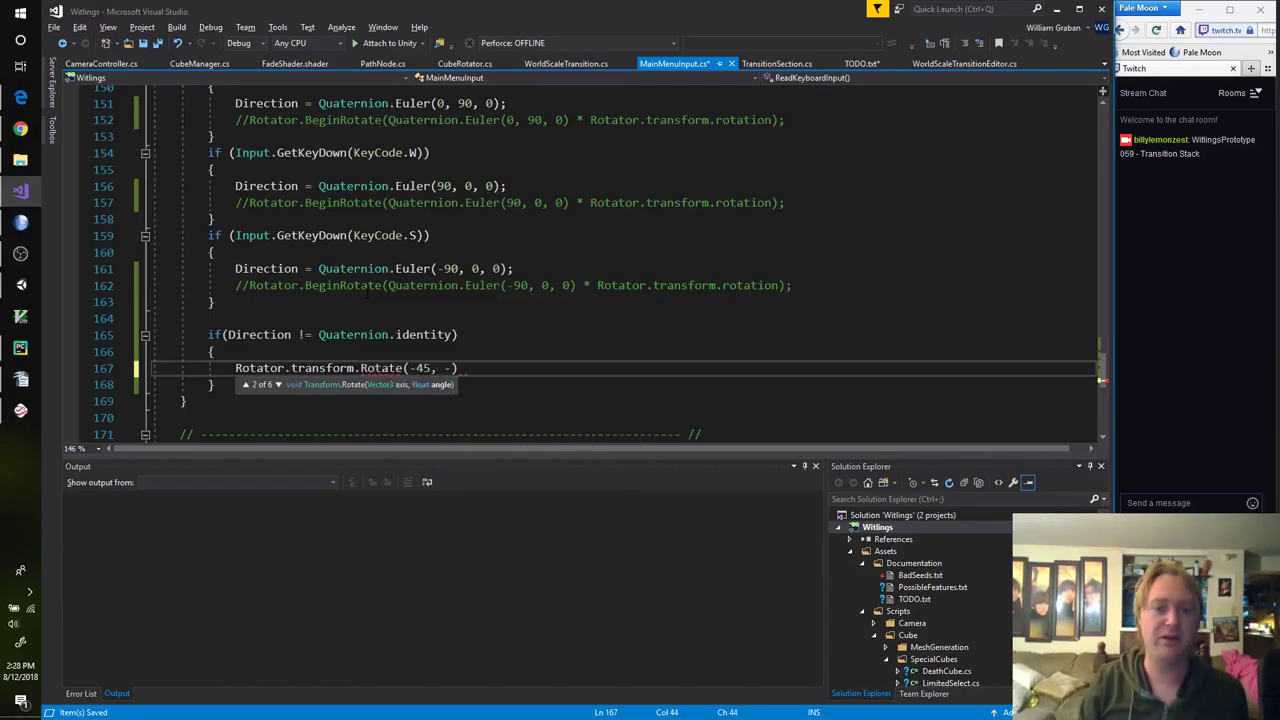
pyautogui.write('45, 0);')
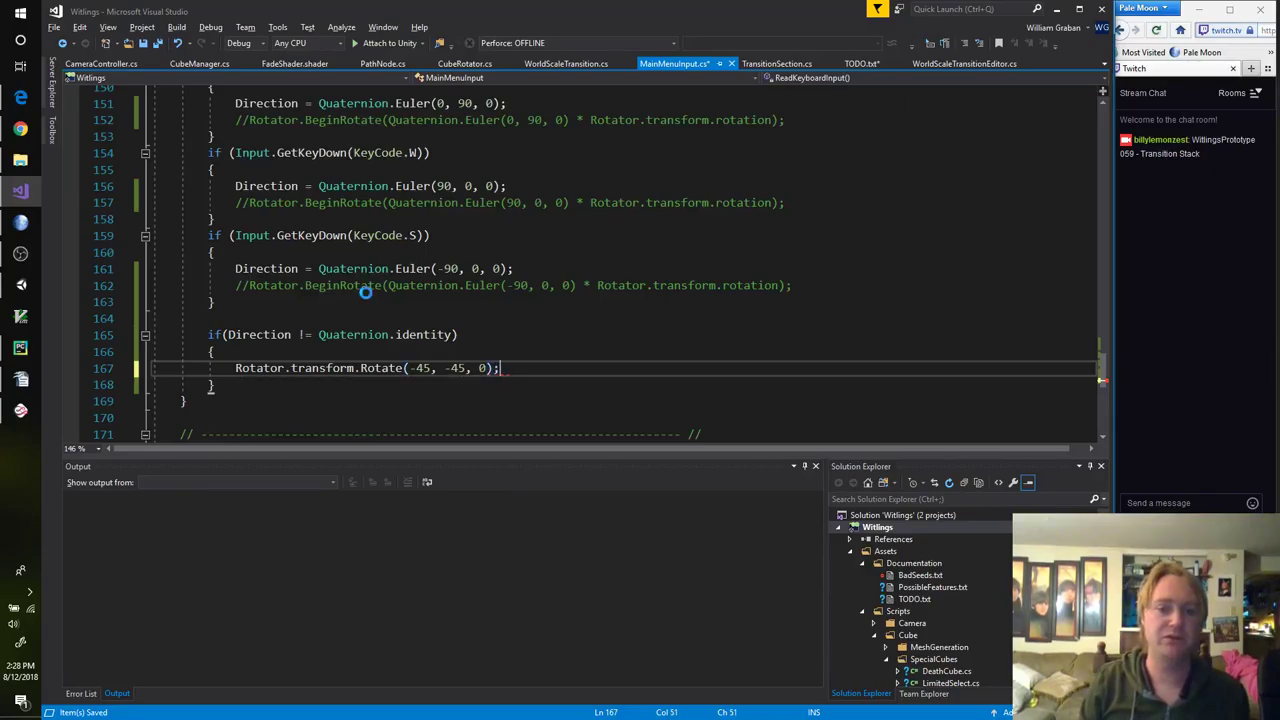
pyautogui.press('Return')
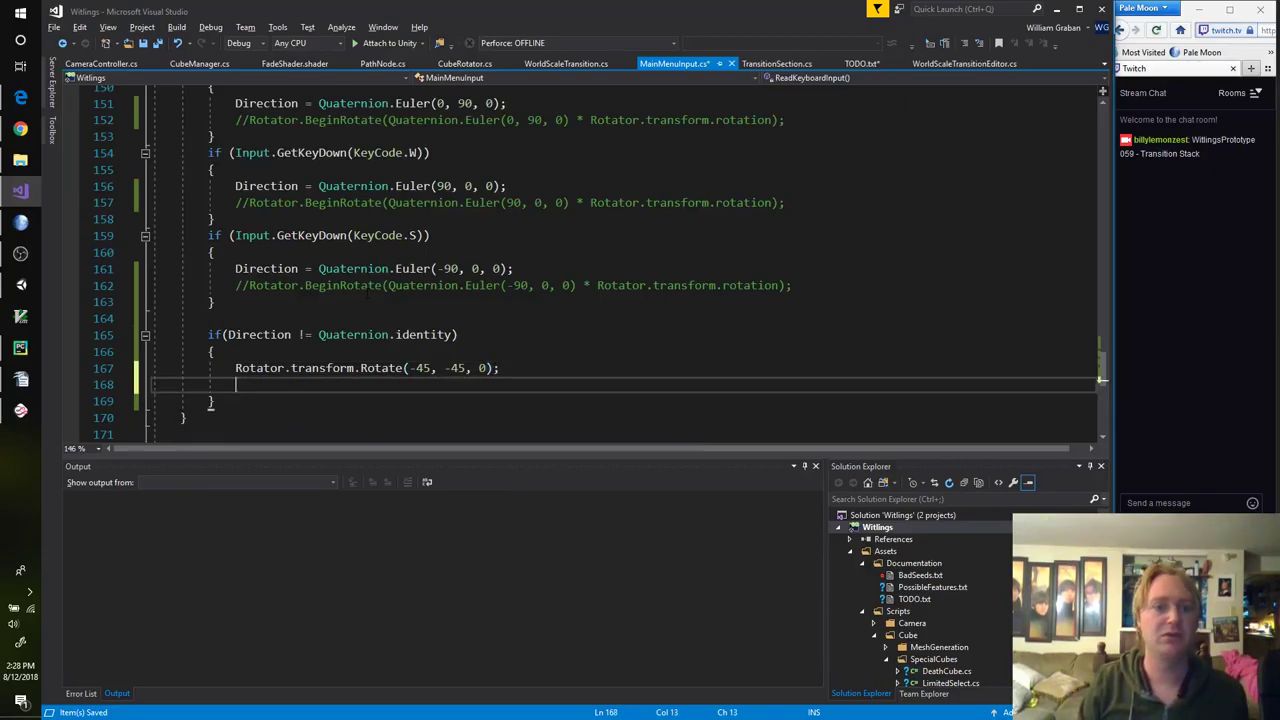
pyautogui.write('Rotator.BeginRotate(')
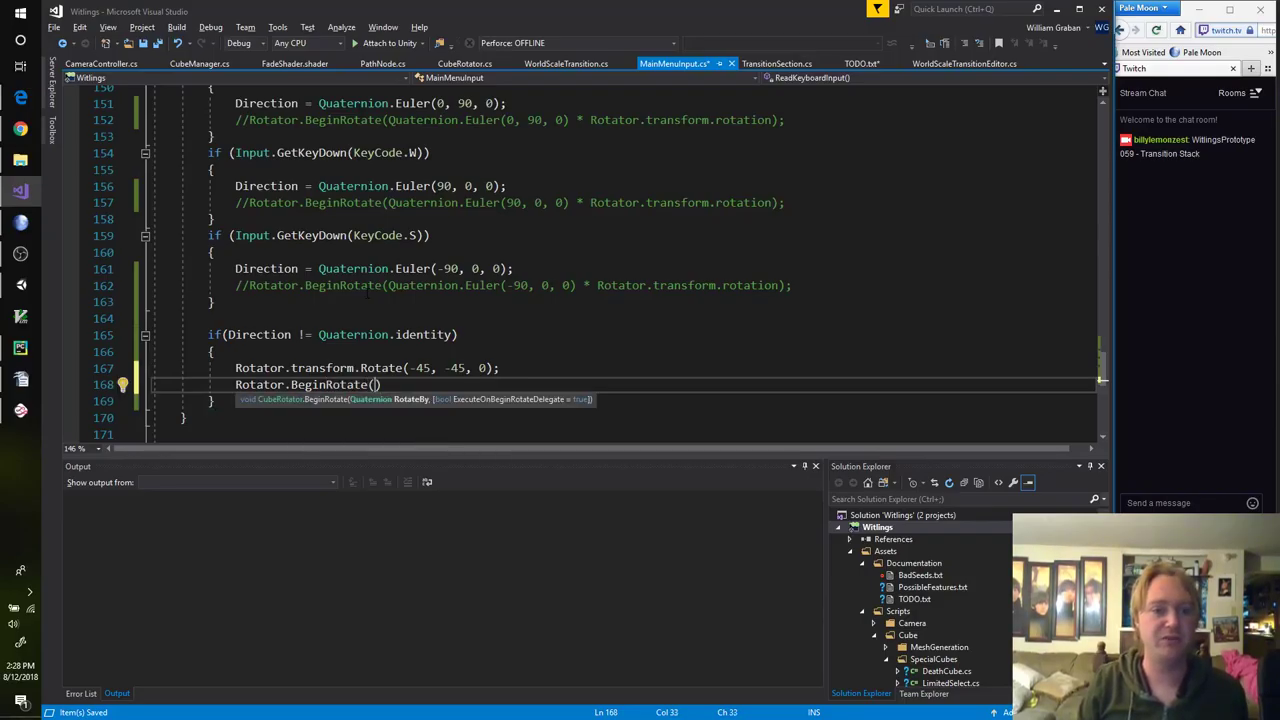
pyautogui.write('Direction);')
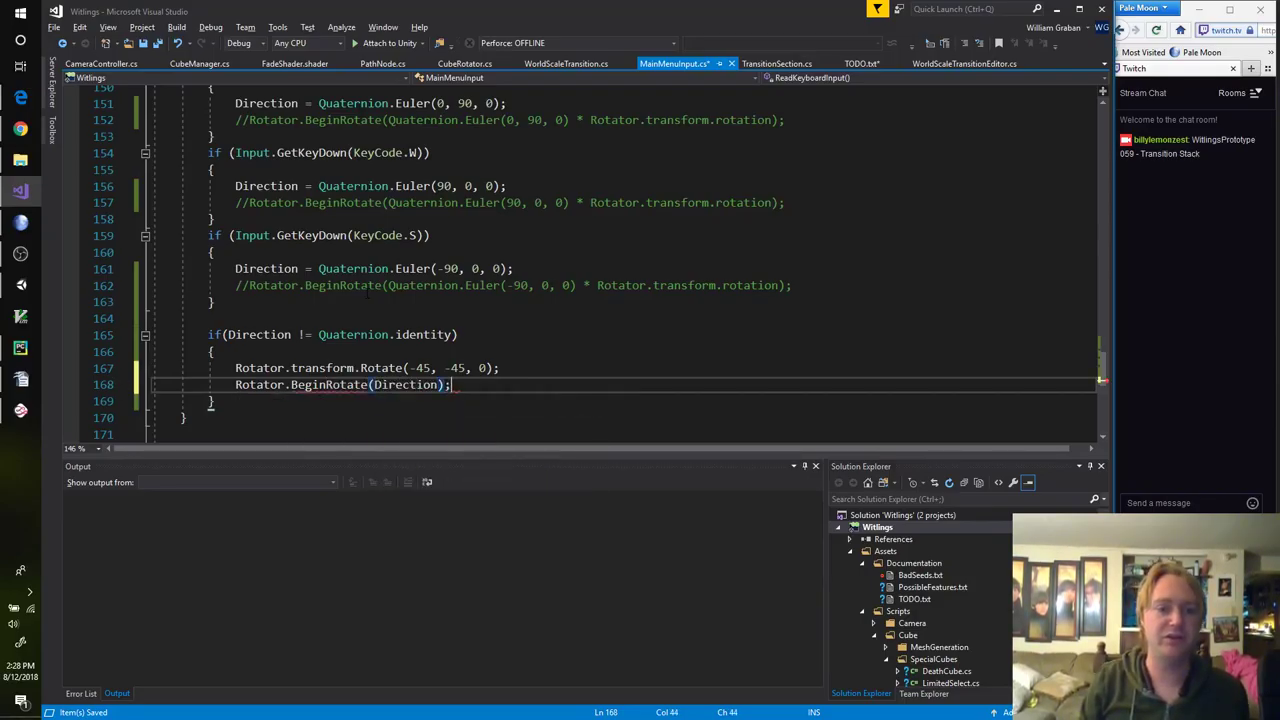
pyautogui.press('Return')
pyautogui.write('Ro')
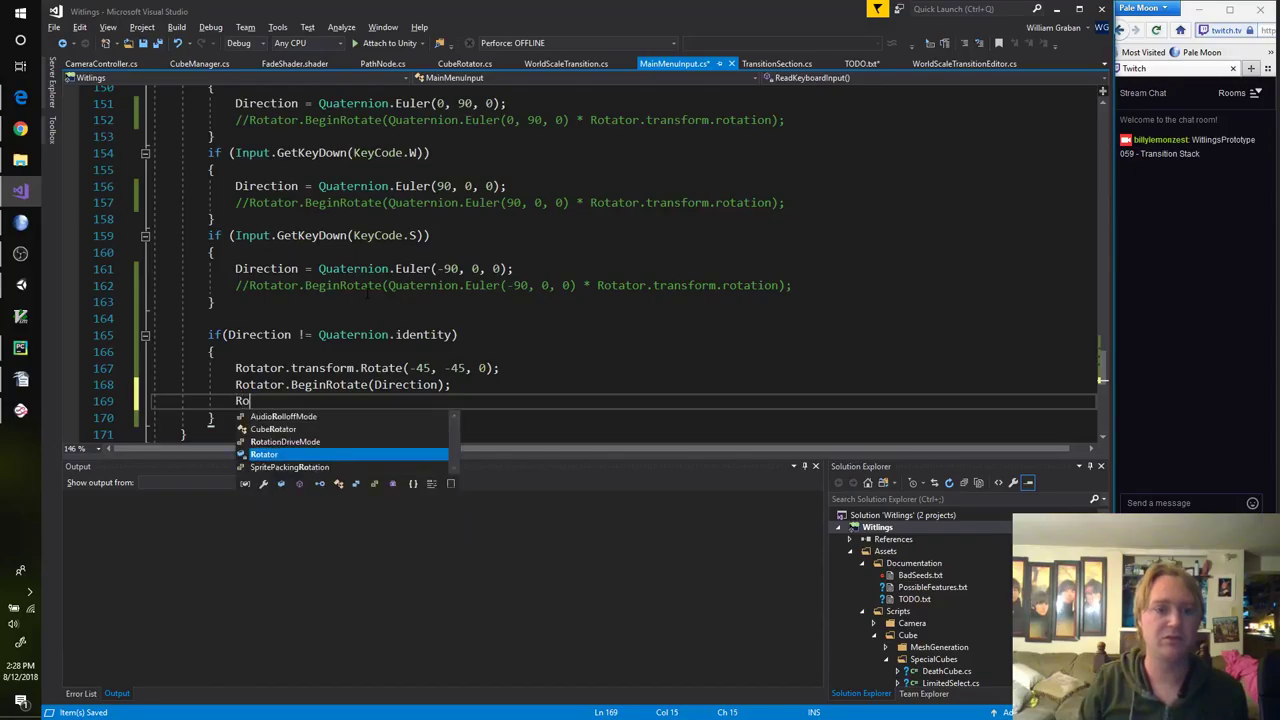
pyautogui.write('tator.transform.Rotati')
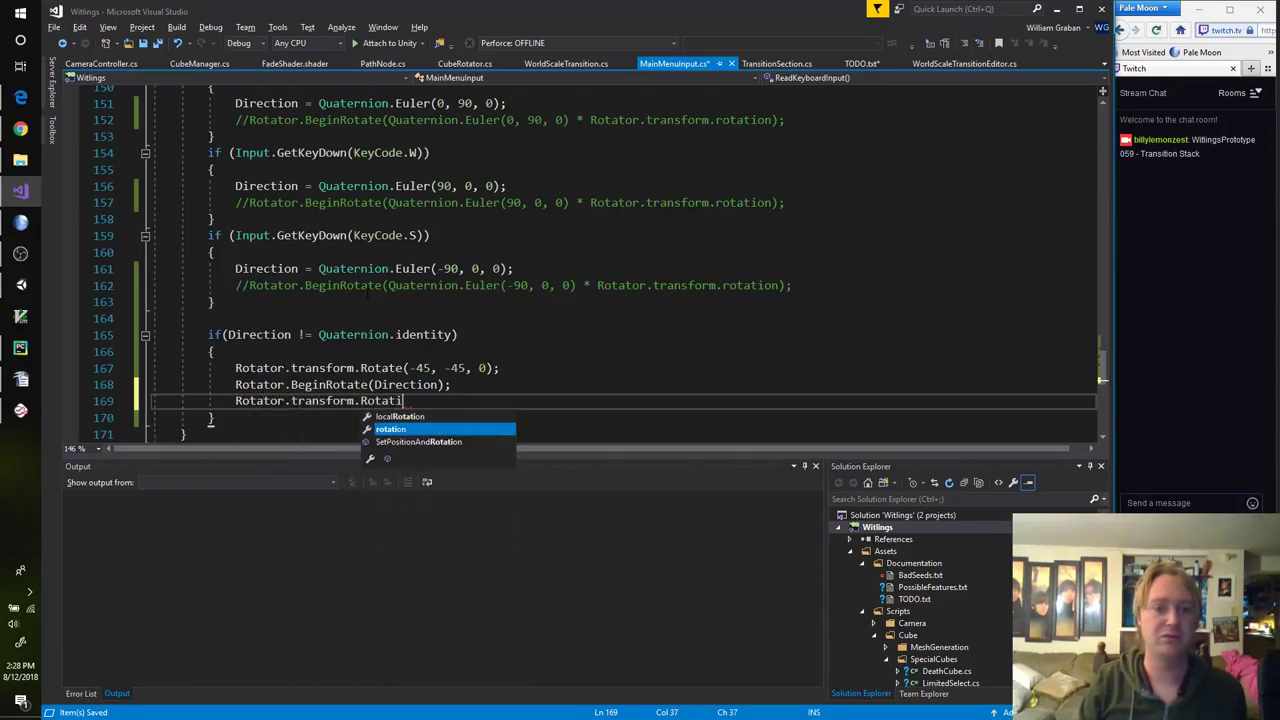
pyautogui.press('BackSpace')
pyautogui.write('e(35')
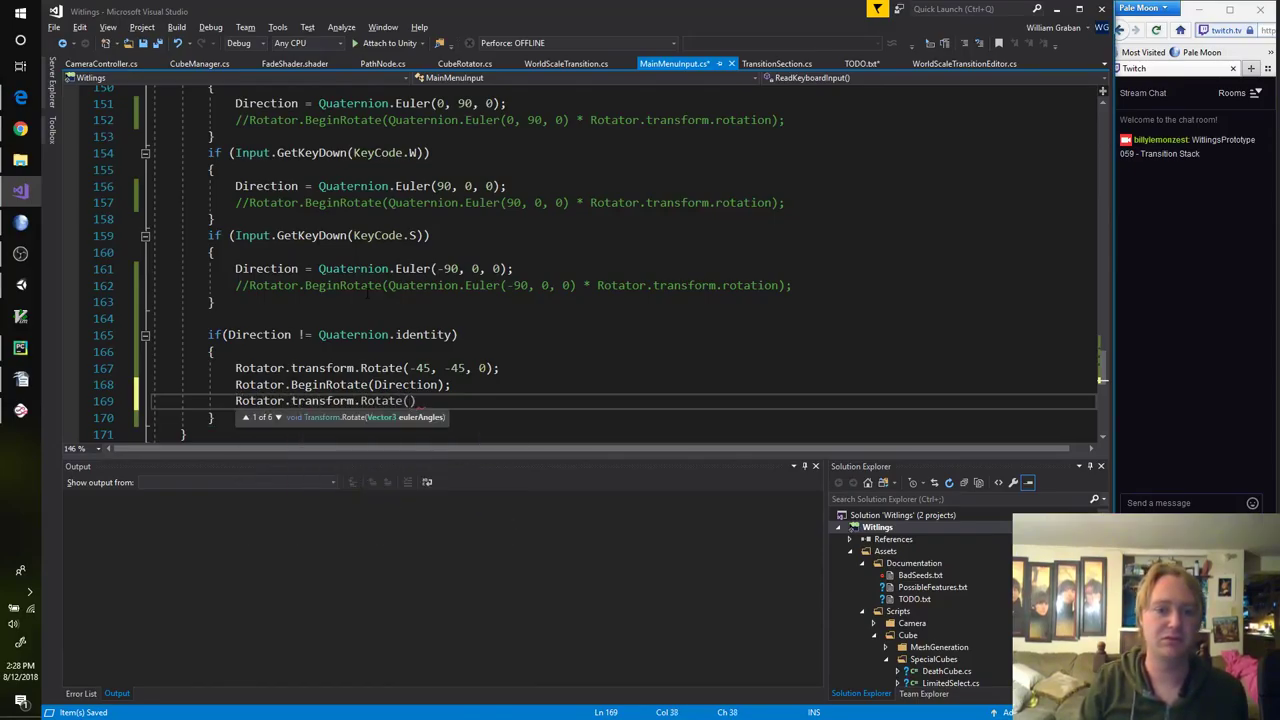
pyautogui.write('5, 3')
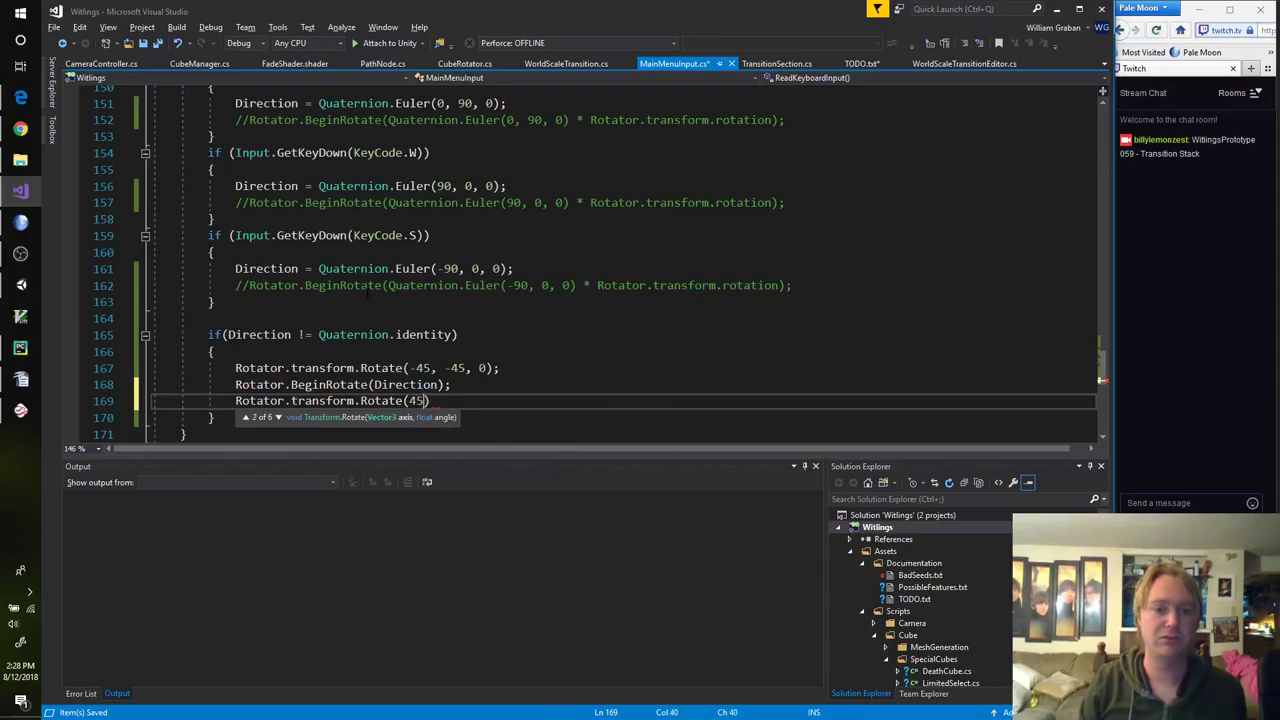
pyautogui.press('BackSpace')
pyautogui.press('BackSpace')
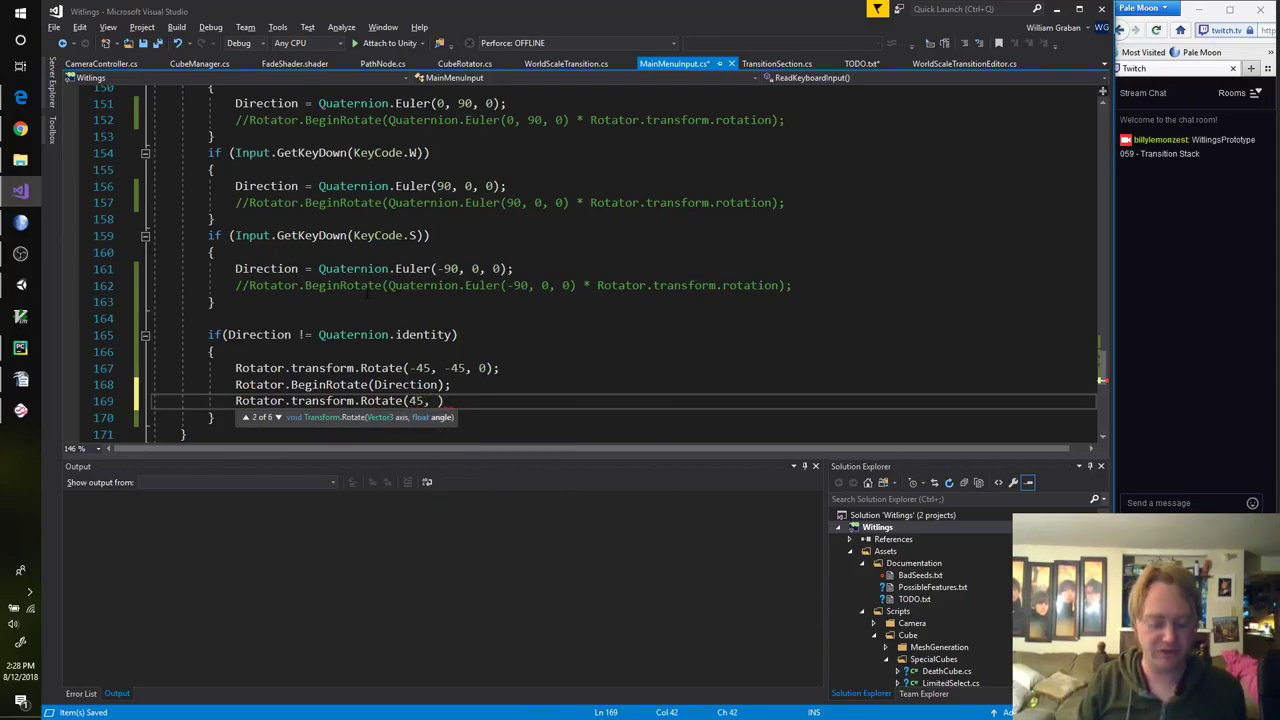
pyautogui.write('45, 0)')
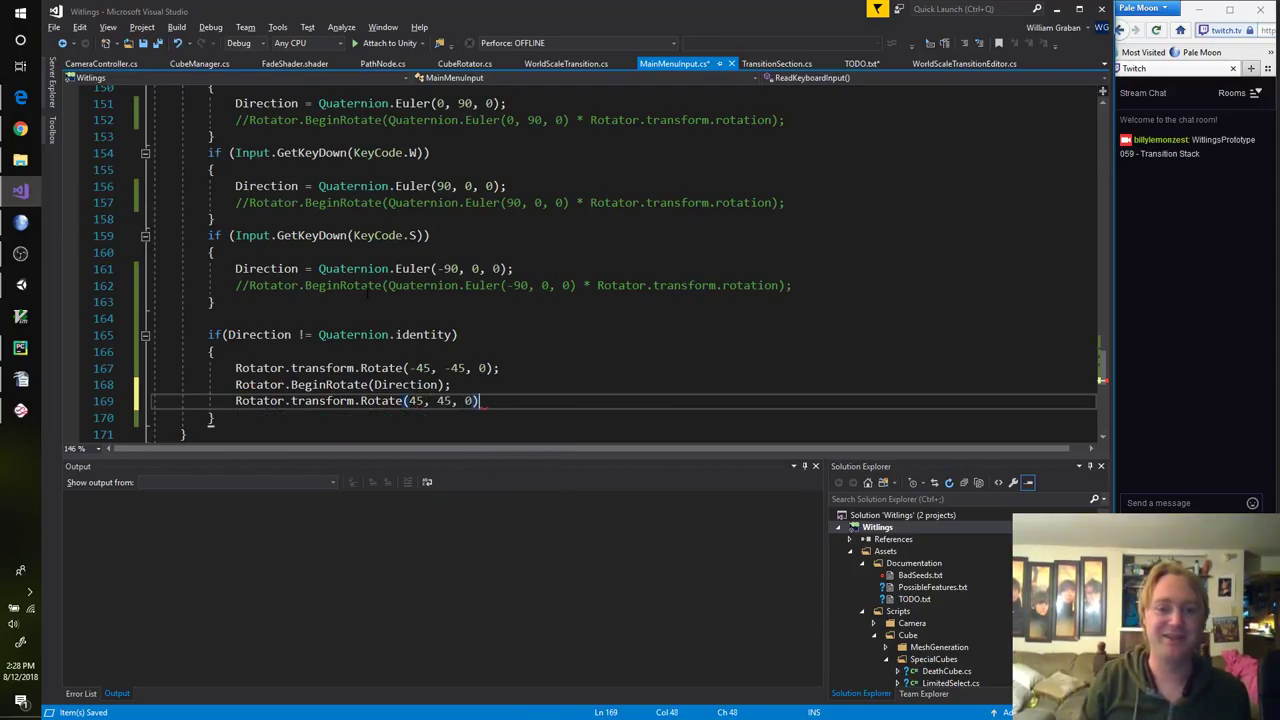
pyautogui.write(';')
pyautogui.hotkey('ctrl', 's')
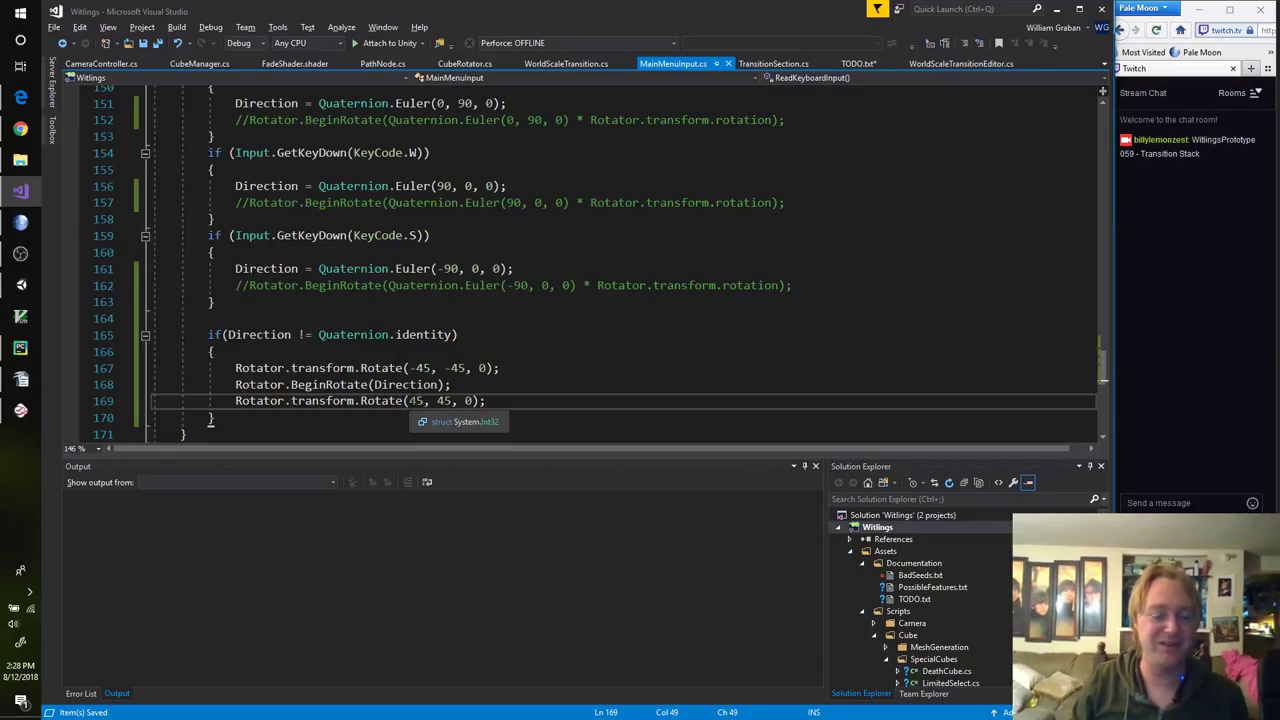
pyautogui.click(20, 285)
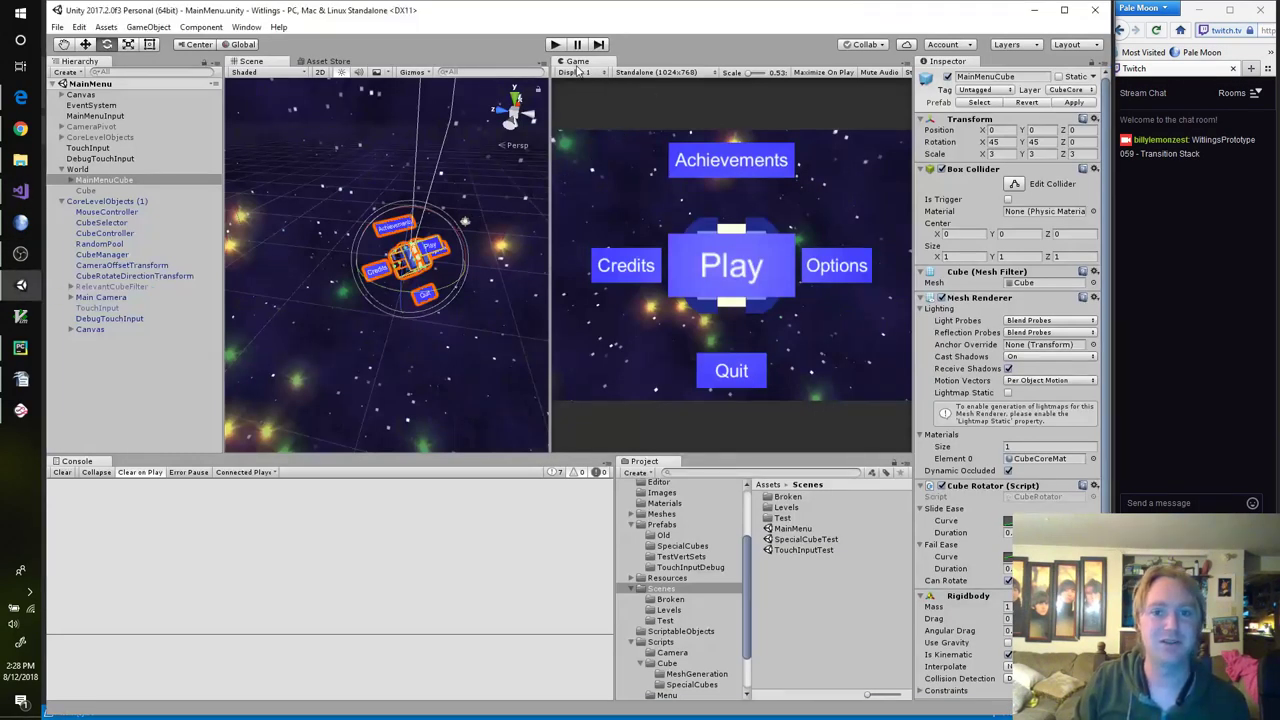
# Step: Run the game to watch the cube tumble between faces, stop it, and switch to Visual Studio
pyautogui.click(555, 44)
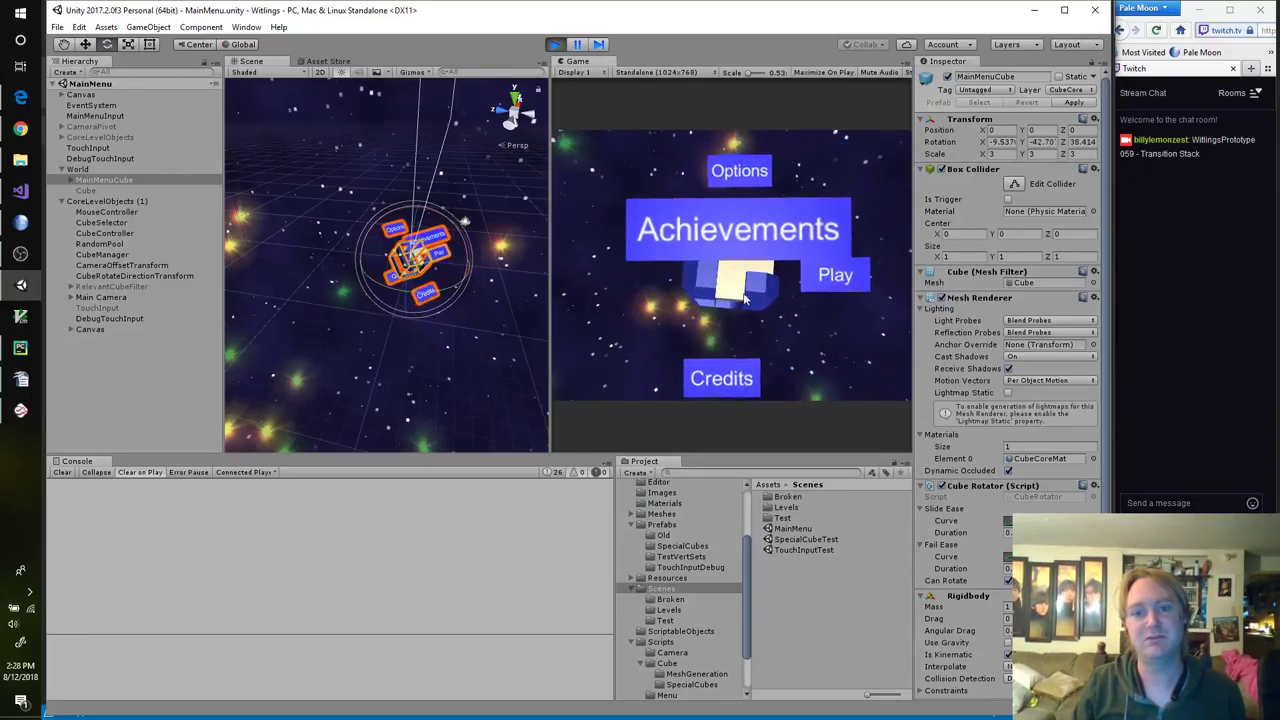
pyautogui.click(554, 44)
pyautogui.click(20, 191)
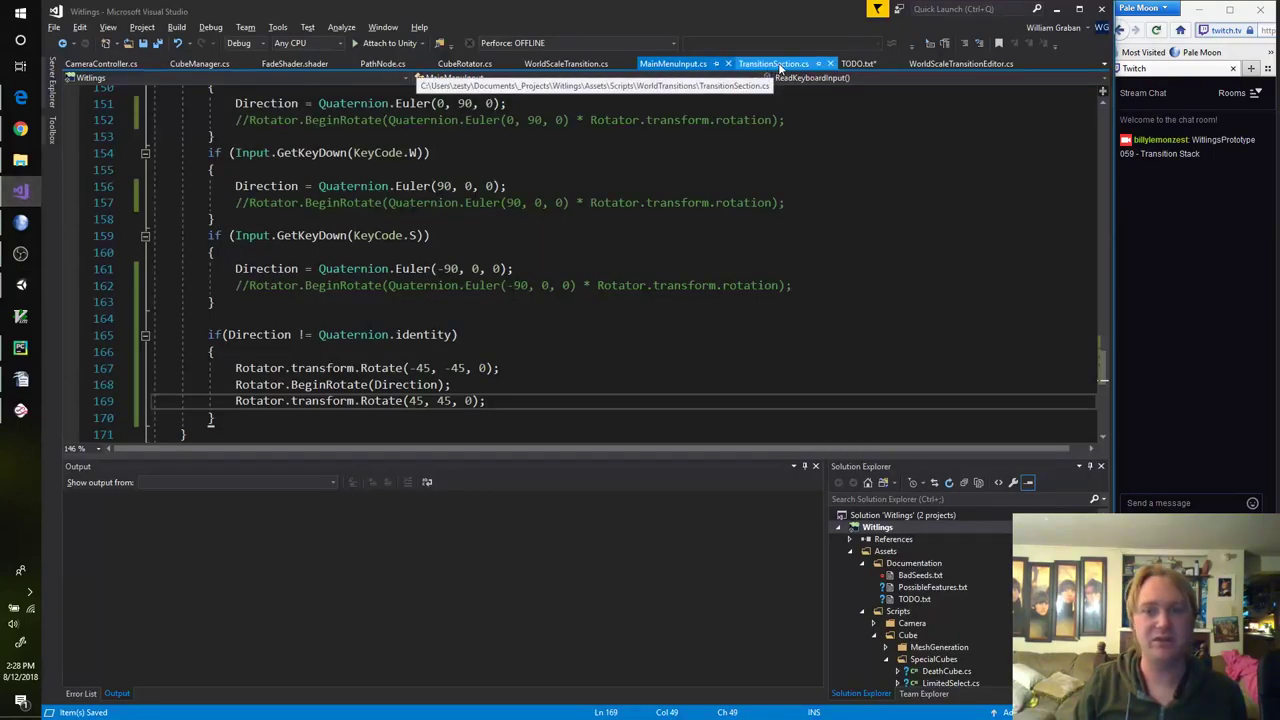
# Step: In CubeRotator.cs, replace localRotation with rotation on lines 141 and 130
pyautogui.click(20, 254)
pyautogui.click(20, 256)
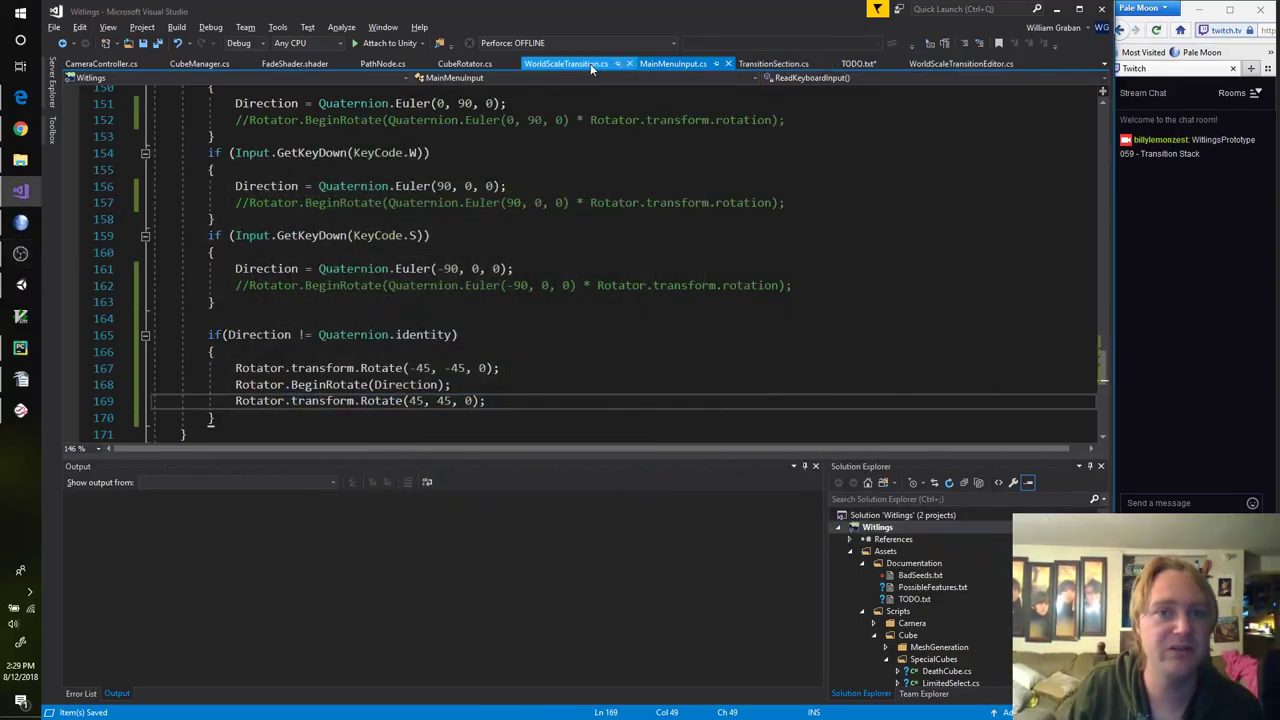
pyautogui.click(464, 63)
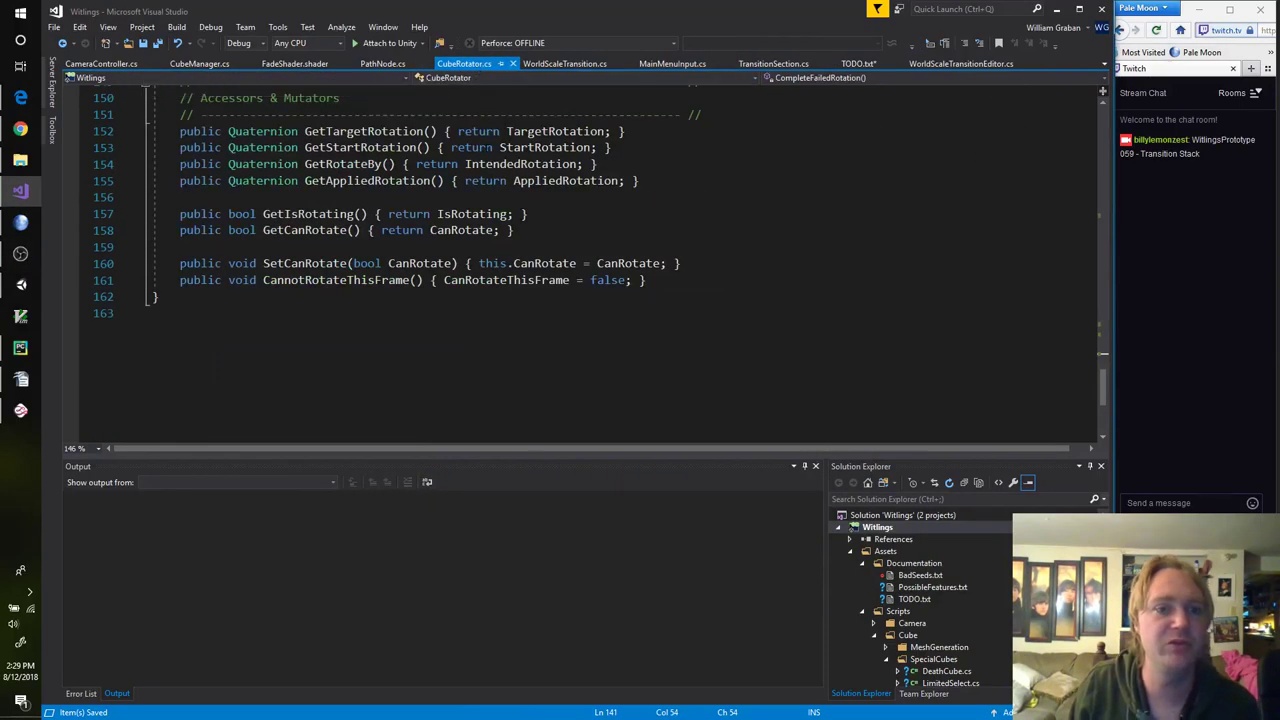
pyautogui.scroll(6, 467, 297)
pyautogui.doubleClick(357, 247)
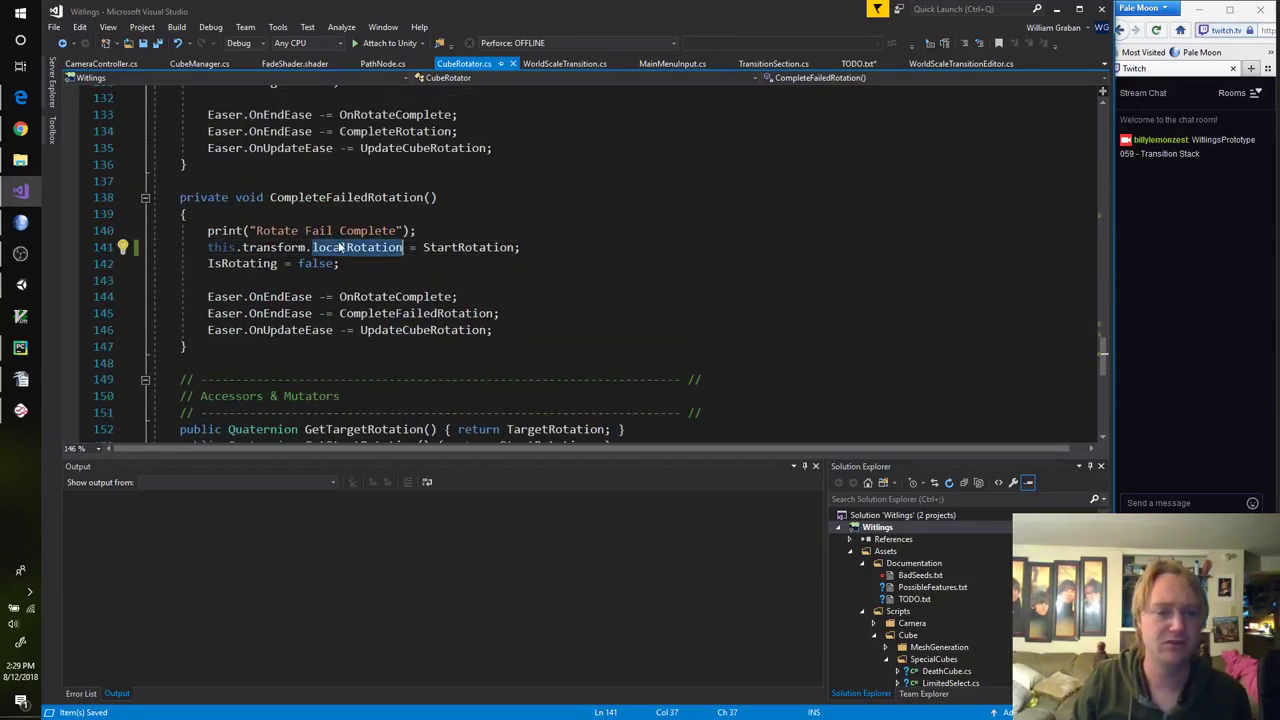
pyautogui.write('rotation')
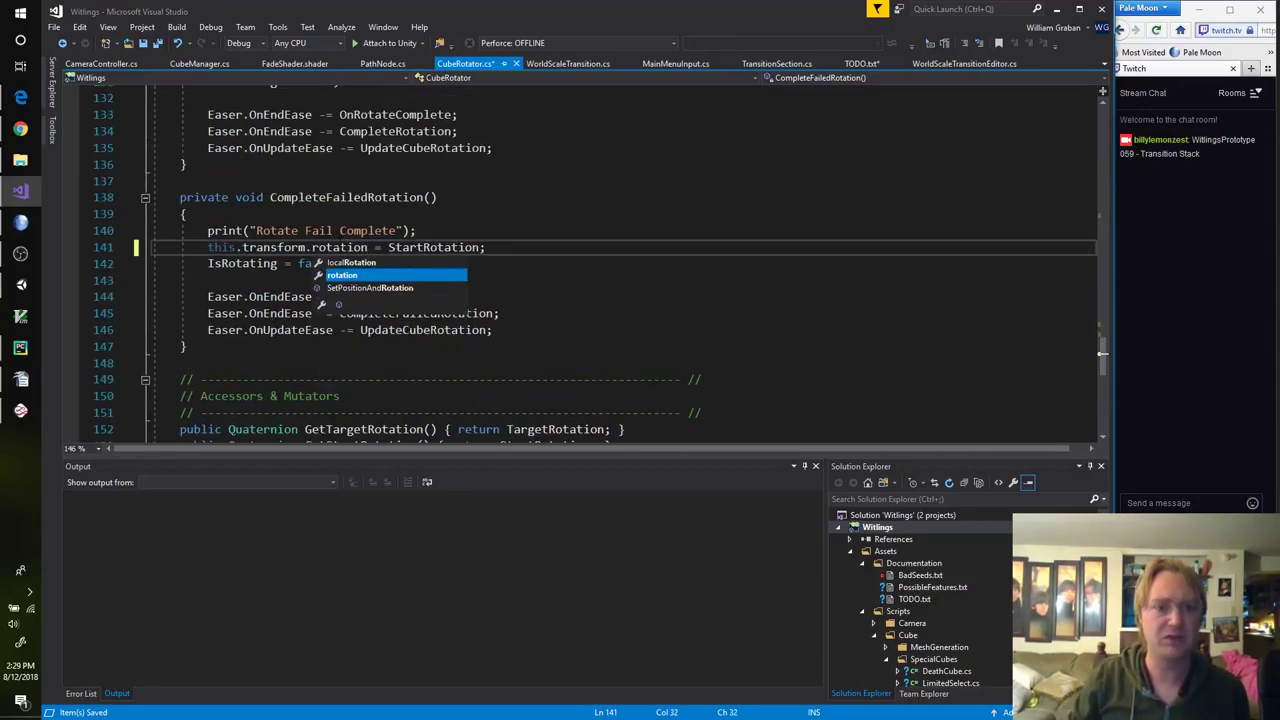
pyautogui.press('Escape')
pyautogui.scroll(2, 340, 300)
pyautogui.scroll(1, 357, 300)
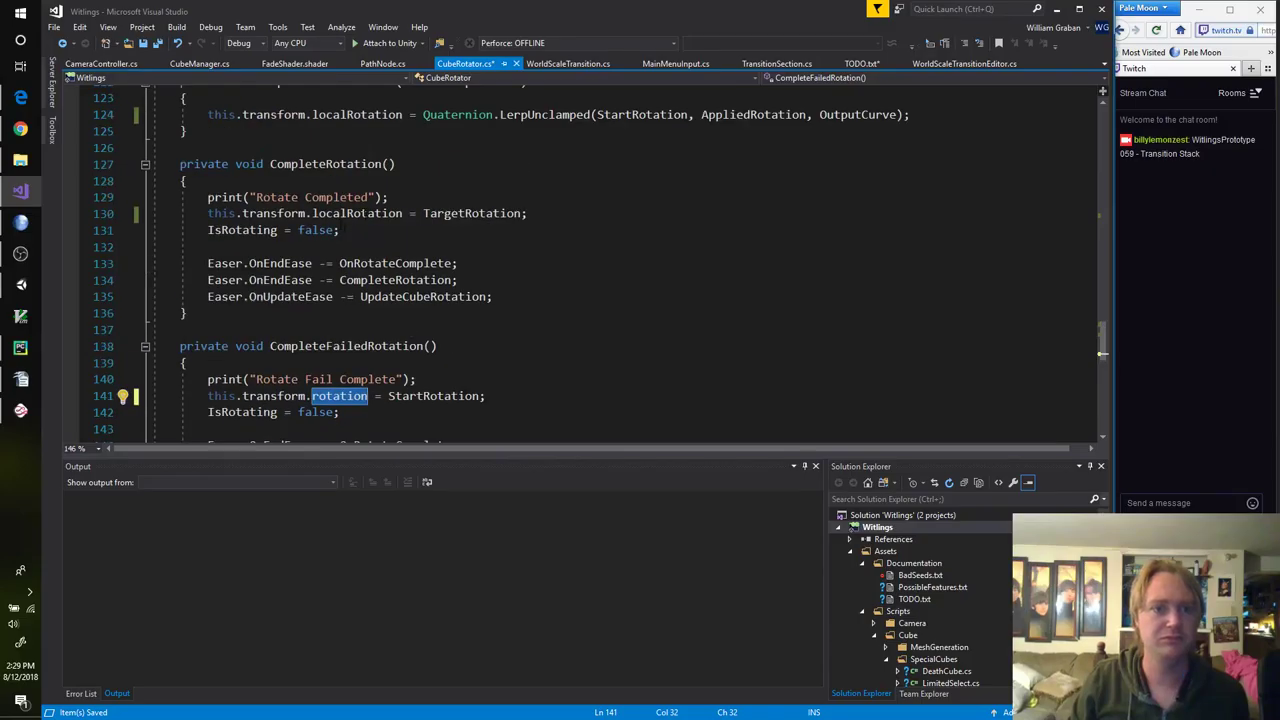
pyautogui.doubleClick(357, 211)
pyautogui.write('rotation')
# Step: Replace localRotation with rotation on lines 124 and 62, then save the script
pyautogui.scroll(3, 357, 211)
pyautogui.doubleClick(357, 264)
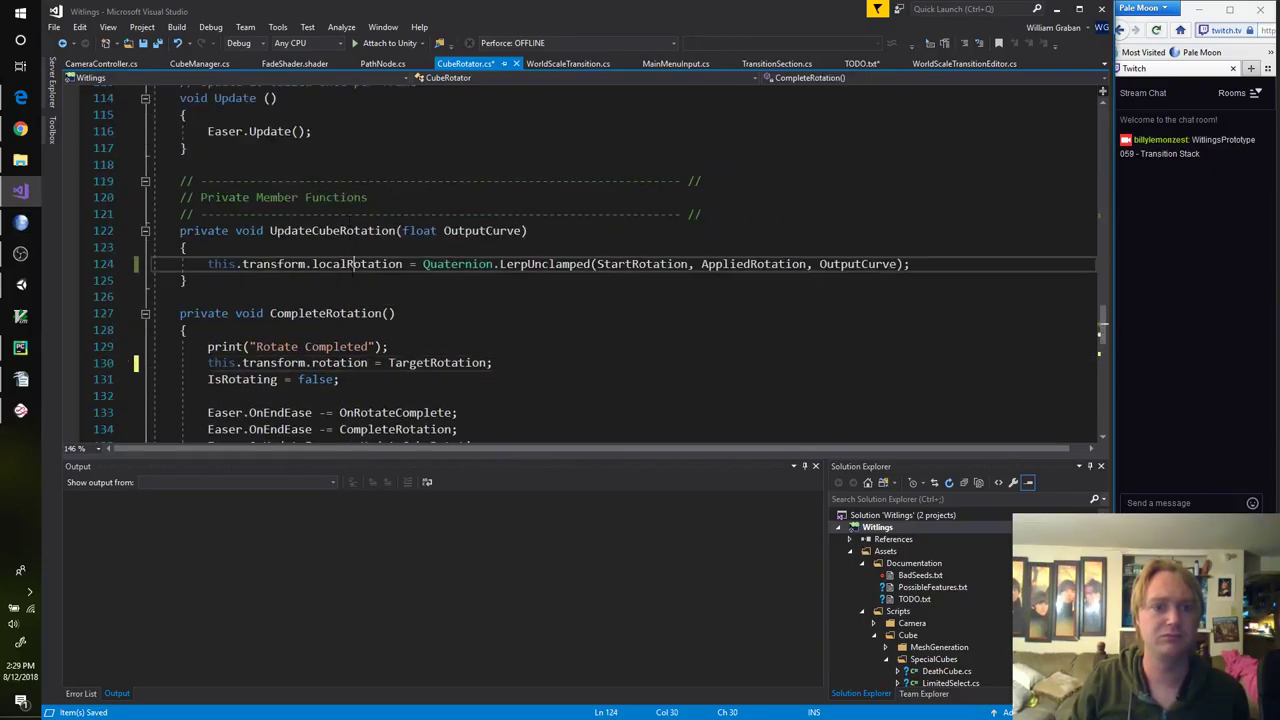
pyautogui.write('rotation')
pyautogui.scroll(14, 600, 260)
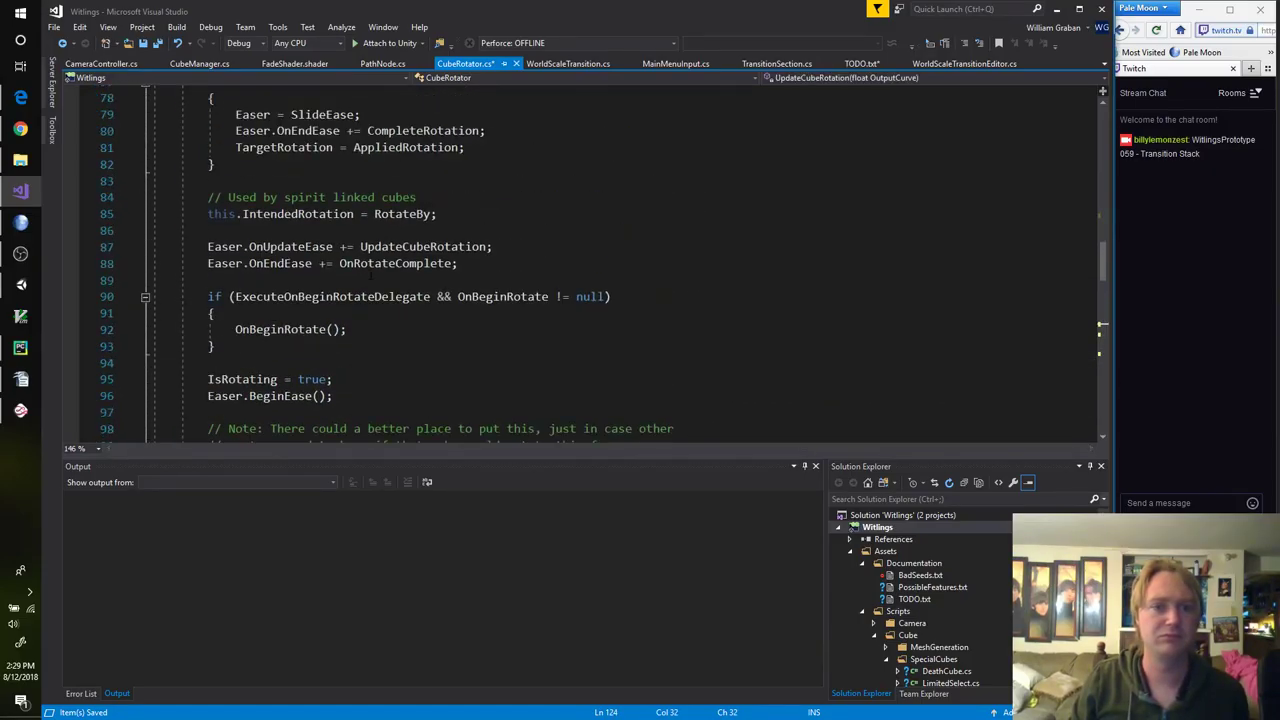
pyautogui.scroll(6, 400, 240)
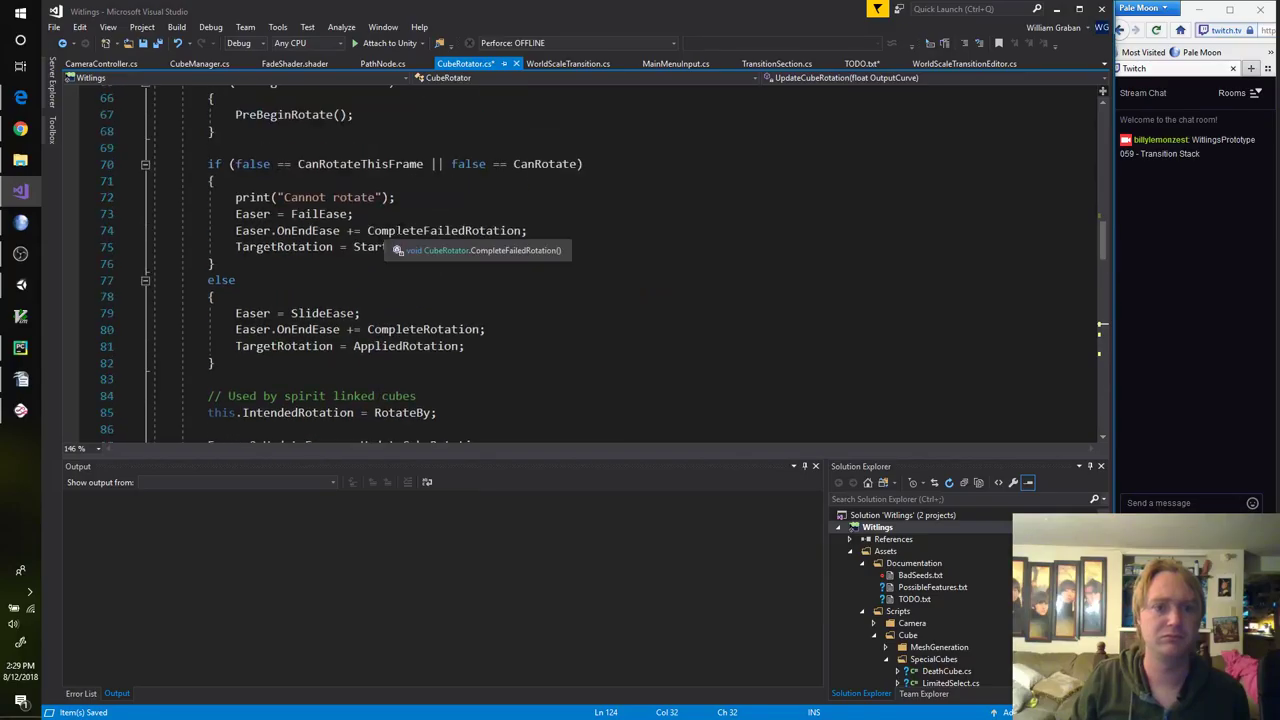
pyautogui.doubleClick(469, 230)
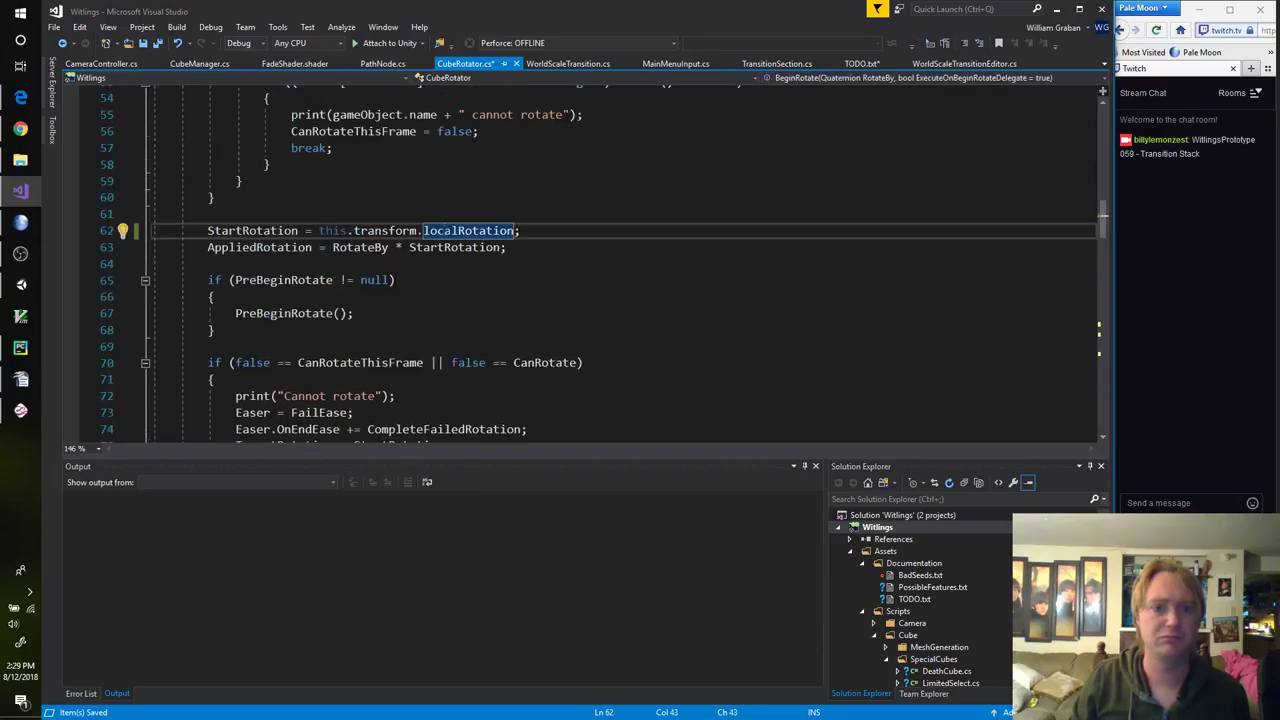
pyautogui.write('rotation')
pyautogui.scroll(1, 469, 230)
pyautogui.scroll(3, 600, 265)
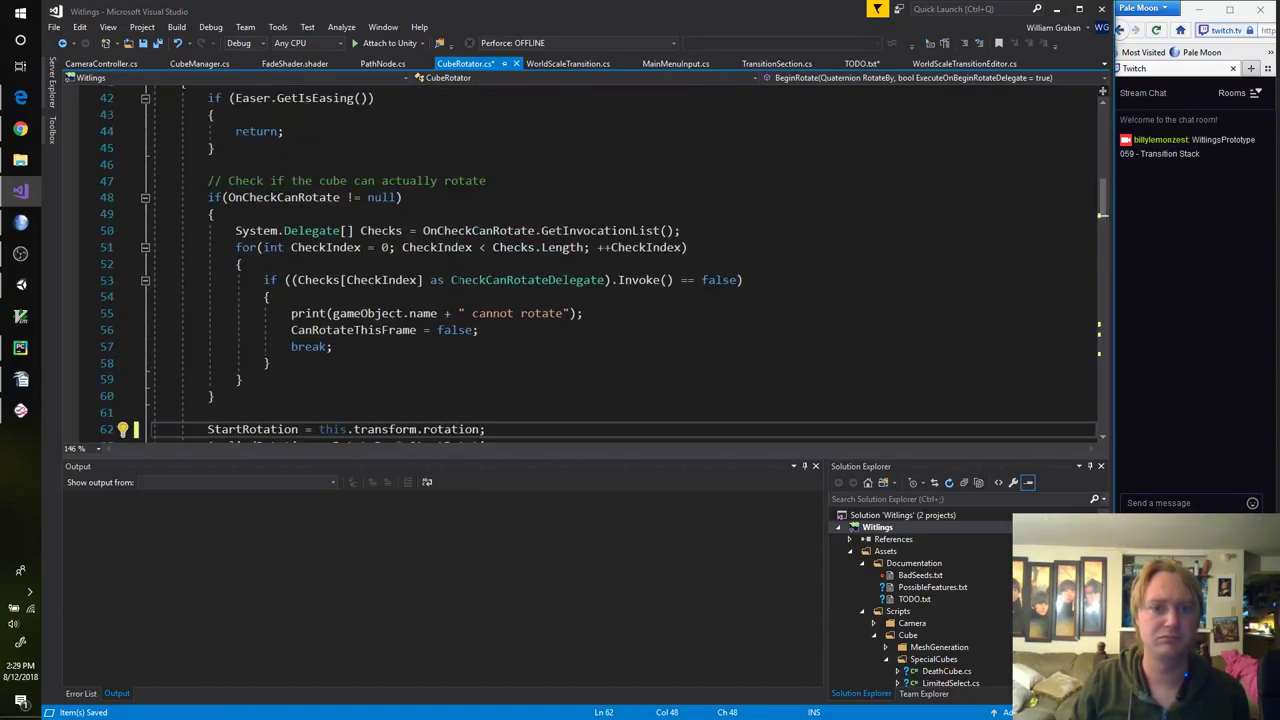
pyautogui.scroll(4, 440, 260)
pyautogui.hotkey('alt', 'Tab')
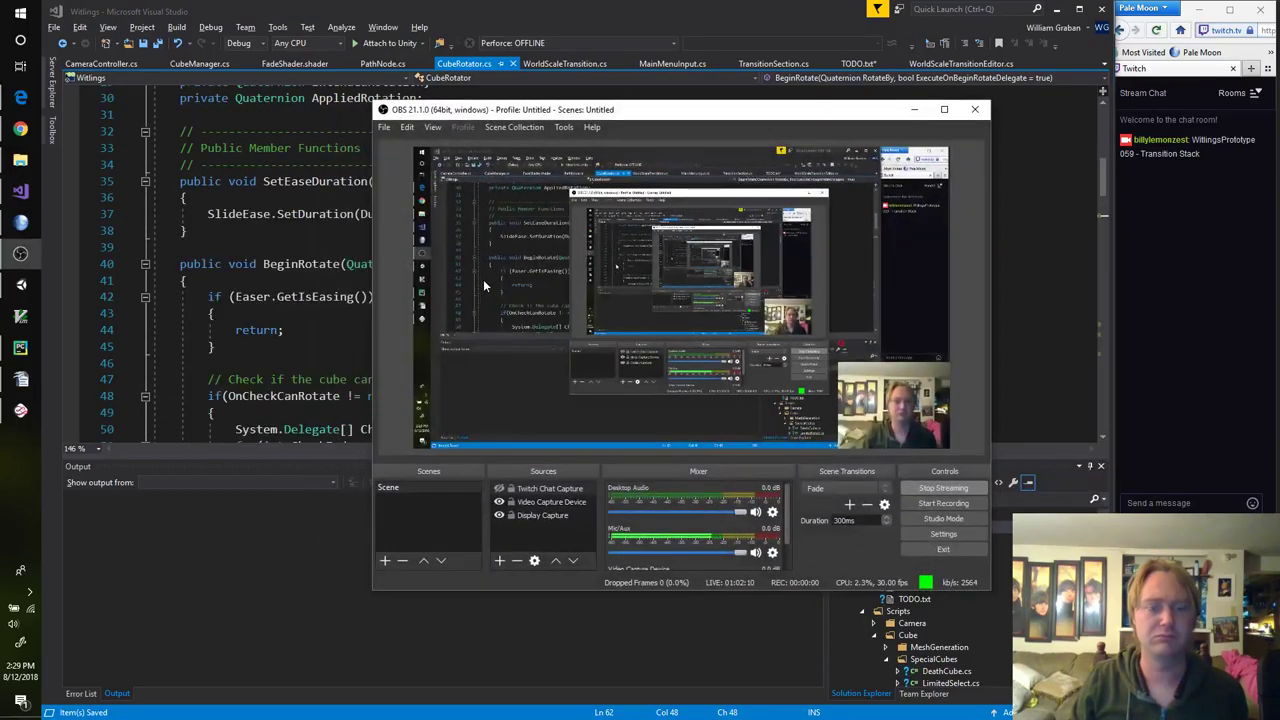
# Step: Bring the Unity editor back to the front and enter Play mode on the MainMenu scene
pyautogui.hotkey('alt', 'Tab')
pyautogui.hotkey('alt', 'Tab')
pyautogui.hotkey('alt', 'Tab')
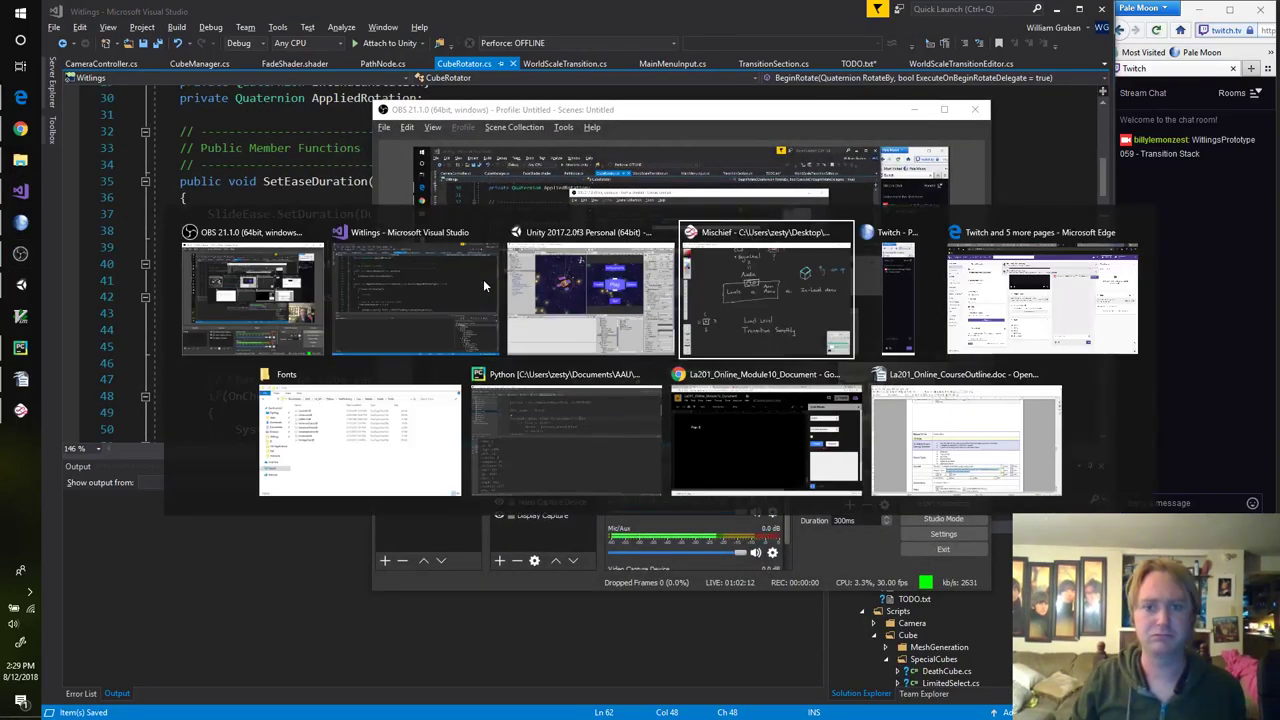
pyautogui.hotkey('alt', 'shift', 'Tab')
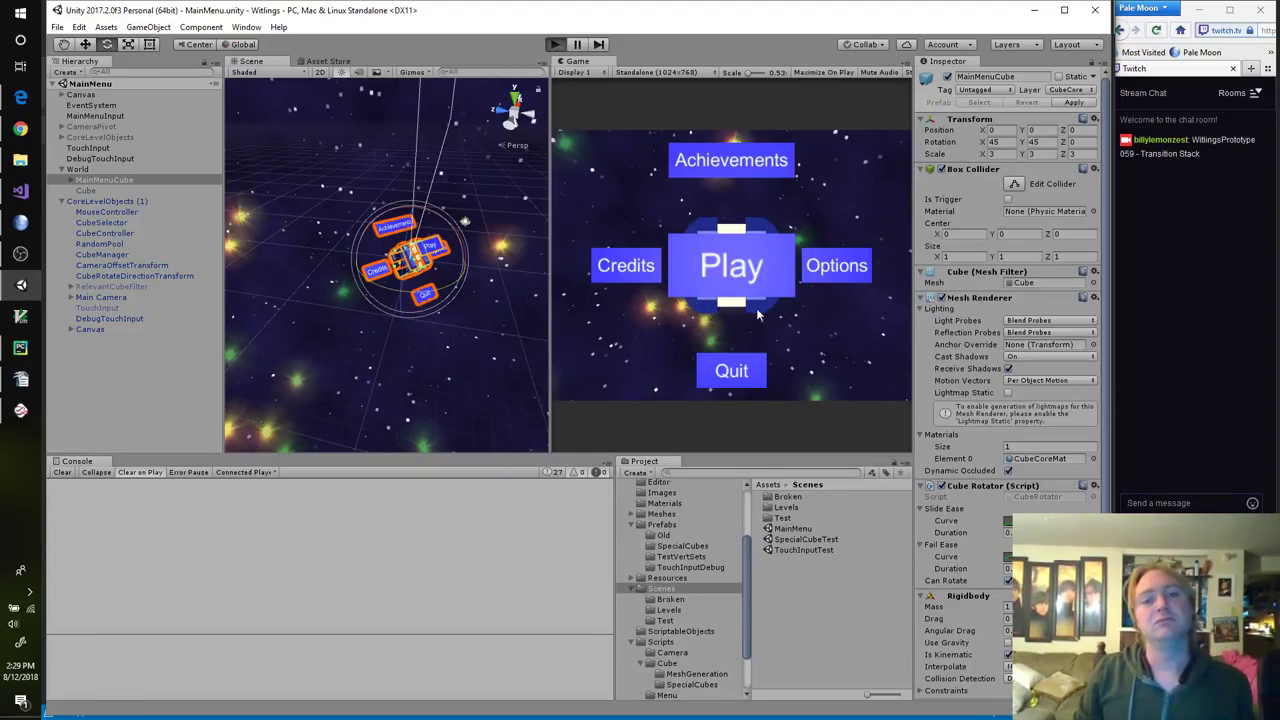
pyautogui.hotkey('ctrl', 'p')
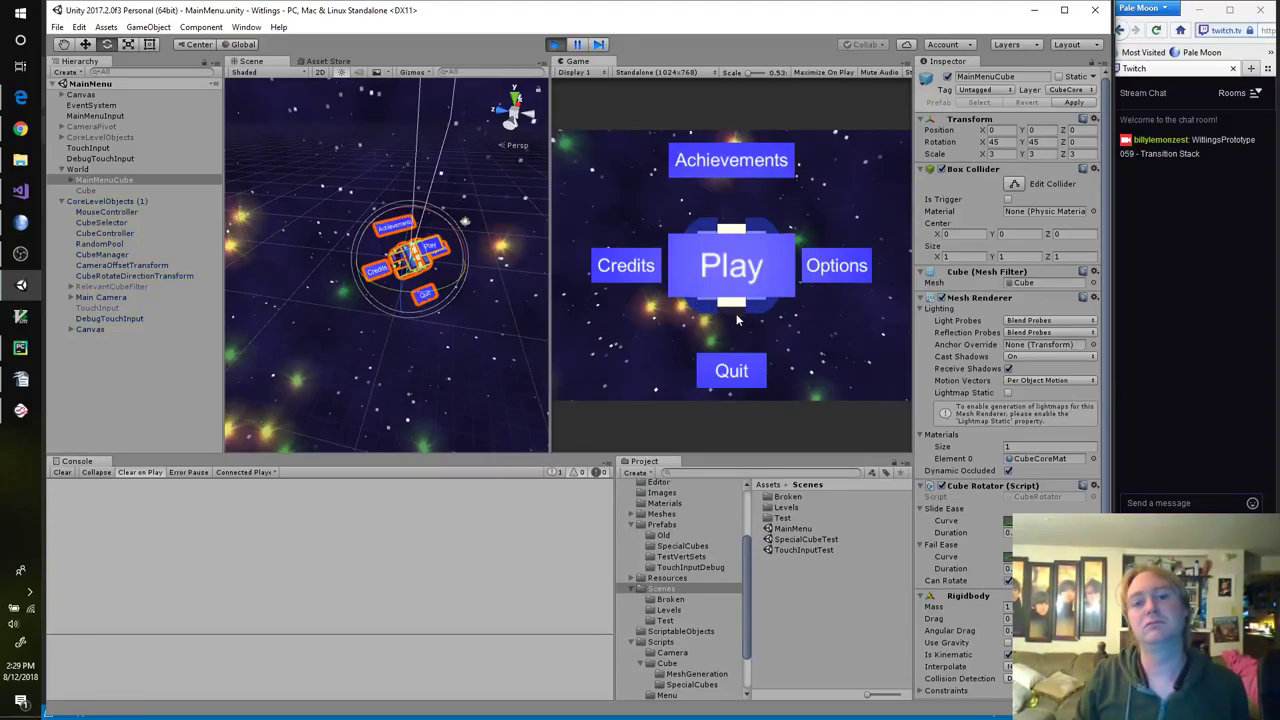